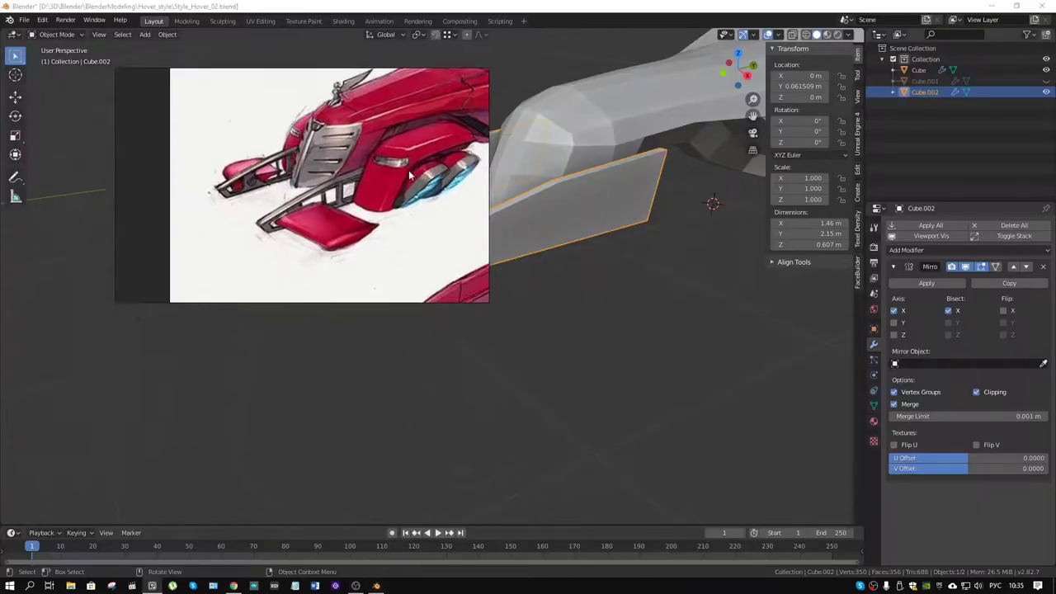
Move the concept art reference up-left so the whole car shows, and inspect the fin panel.
drag(409, 170, 239, 192)
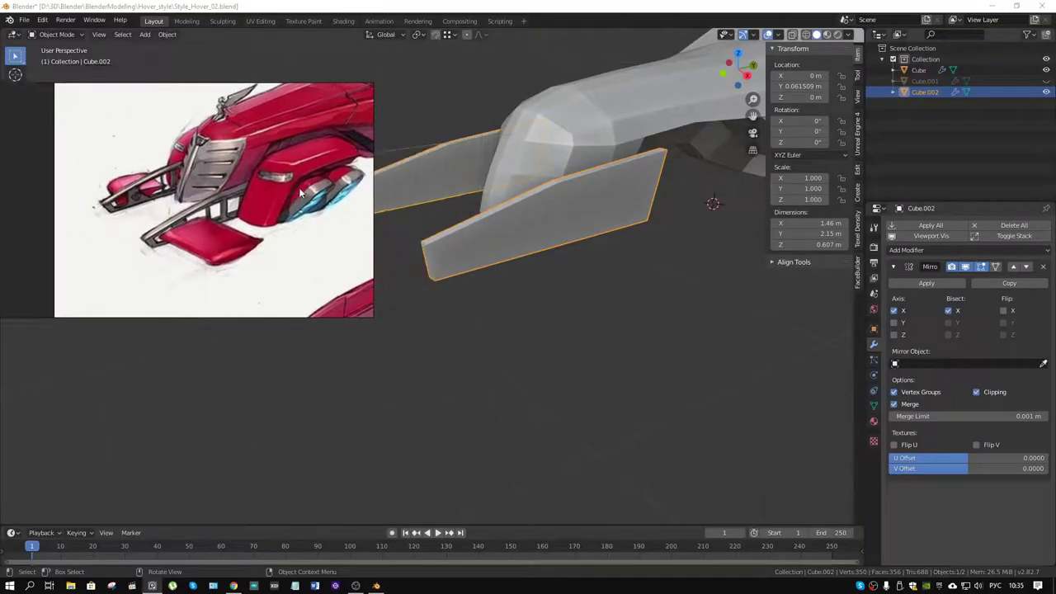
scroll(240, 195, down, 3)
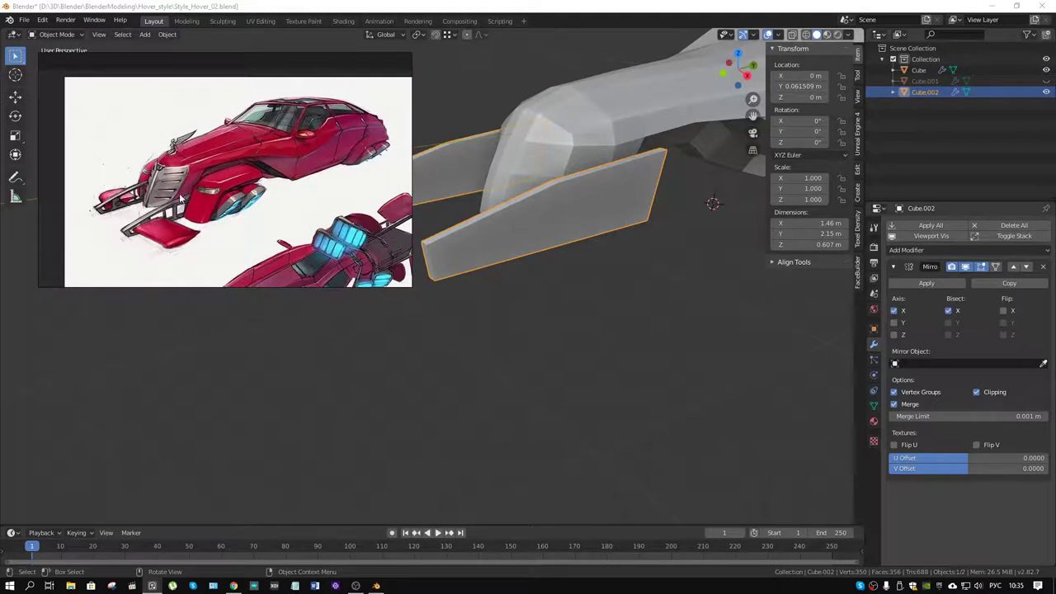
mouse_move(532, 216)
middle_down()
mouse_move(551, 218)
mouse_move(607, 307)
middle_up()
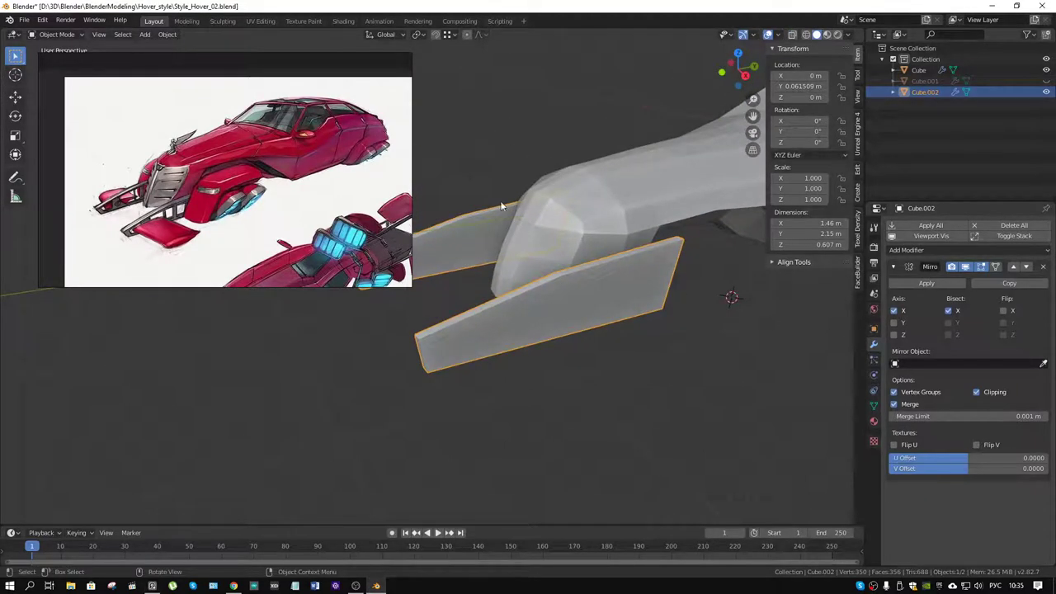
mouse_move(595, 276)
middle_down()
mouse_move(551, 269)
mouse_move(545, 256)
middle_up()
right_click(587, 341)
key(Escape)
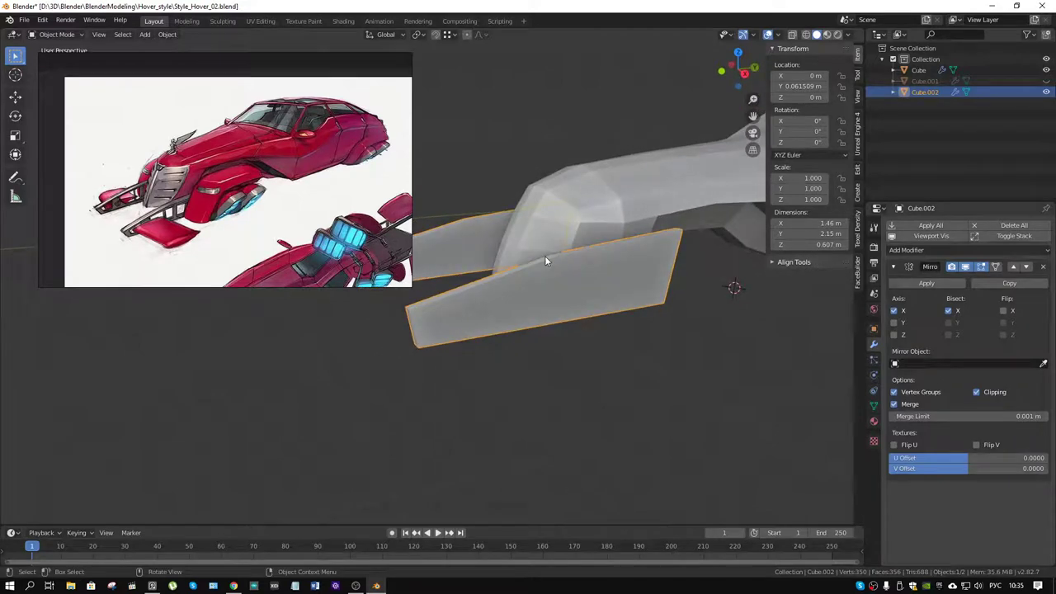
key(Tab)
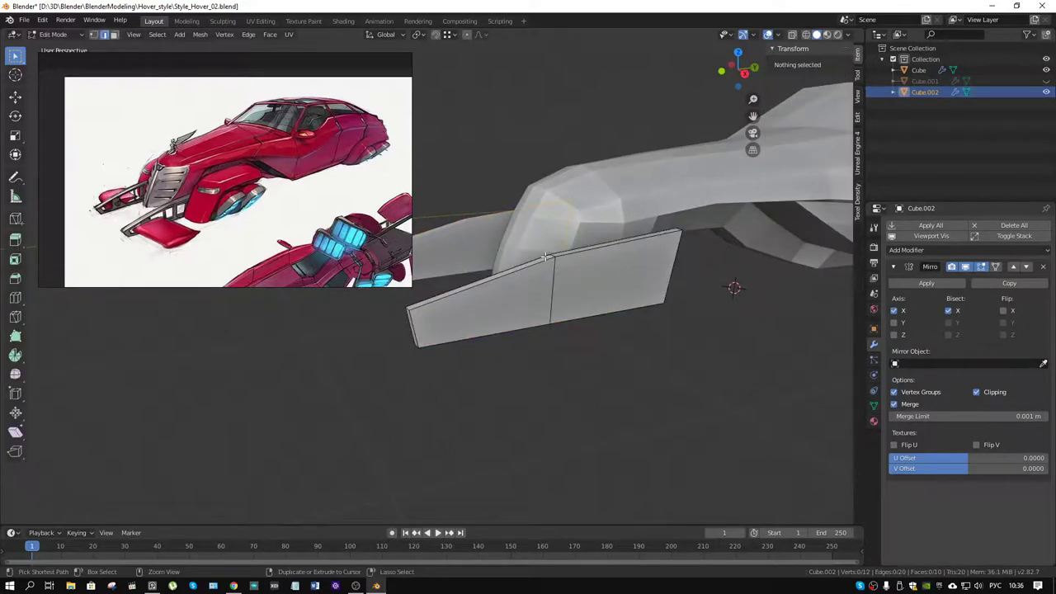
key(Tab)
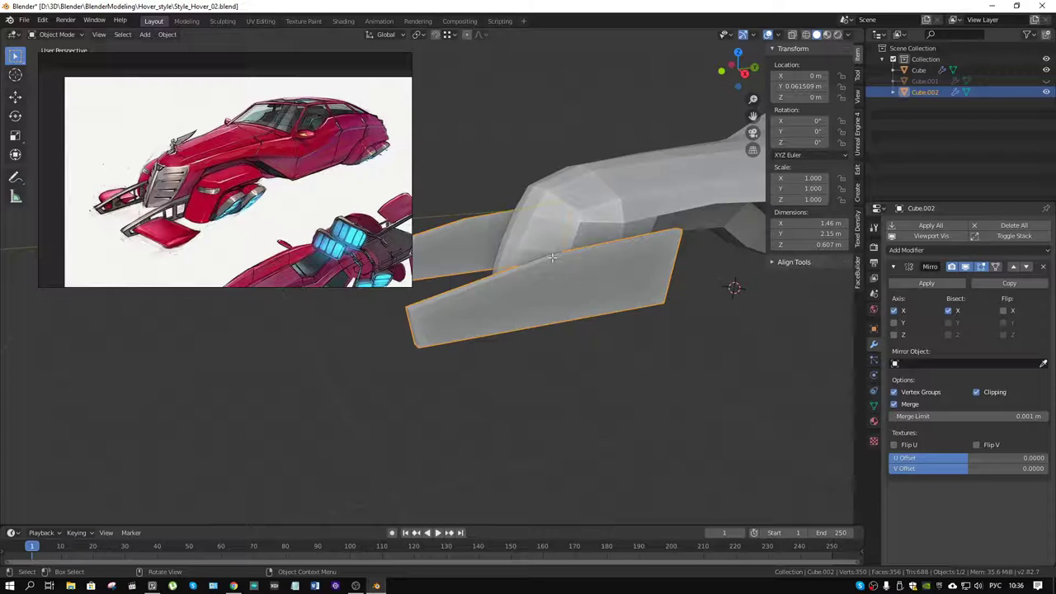
key(alt+z)
key(alt+z)
key(alt+z)
key(alt+z)
Copy the panel, delete its faces down to a flat two-face sheet, and view it from the right.
key(ctrl+c)
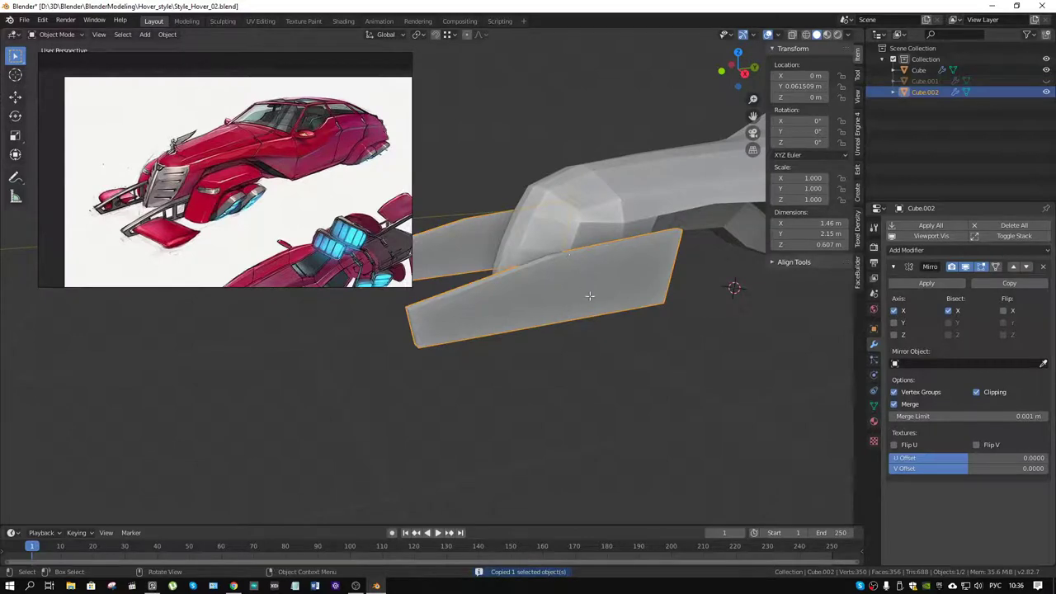
middle_drag(546, 298, 548, 290)
key(ctrl+Tab)
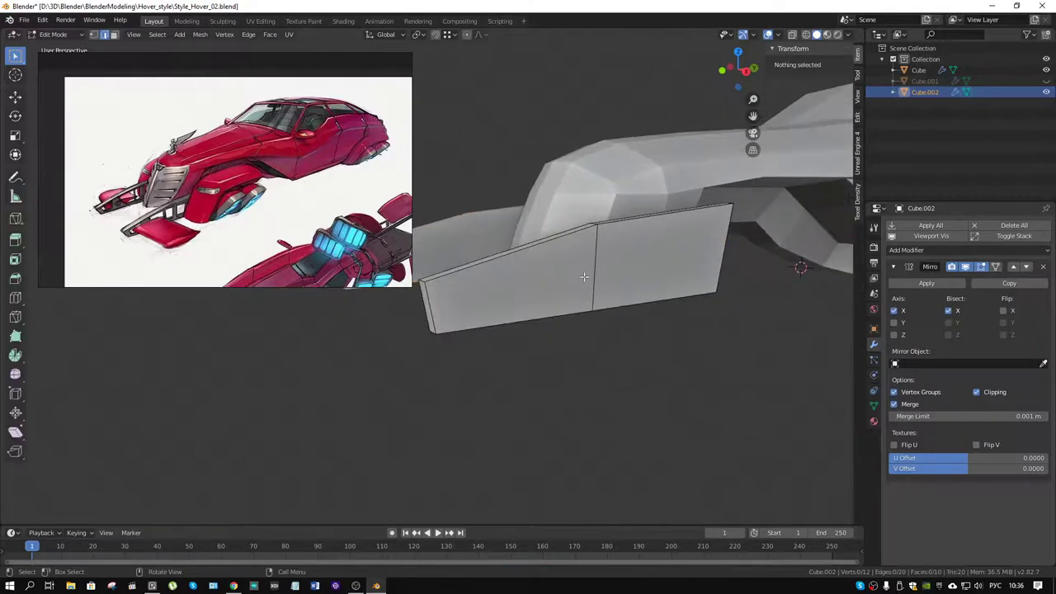
key(3)
click(588, 275)
shift+click(603, 268)
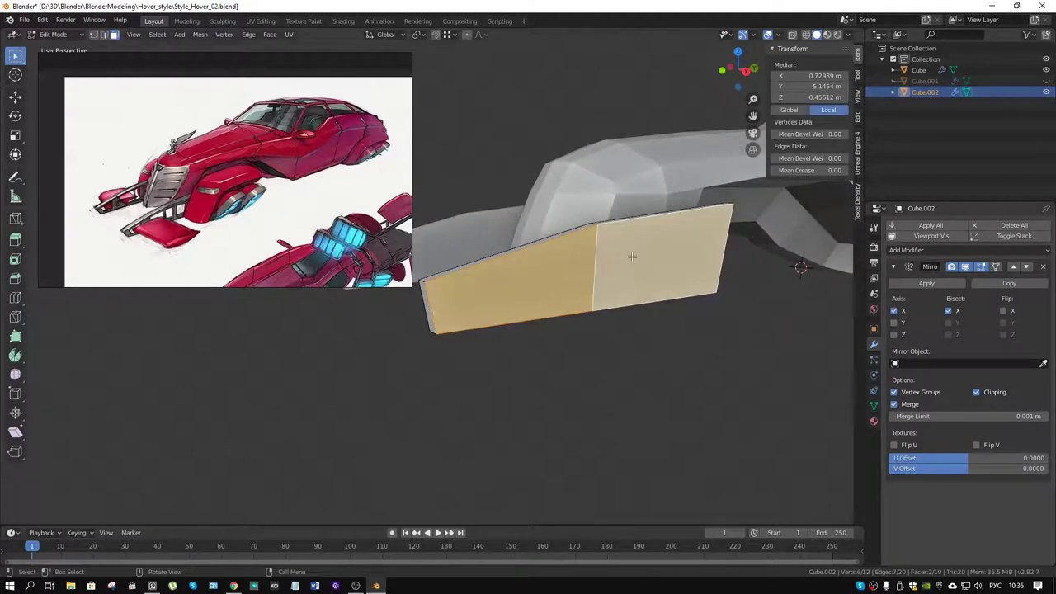
key(ctrl+KP_Add)
key(x)
click(611, 281)
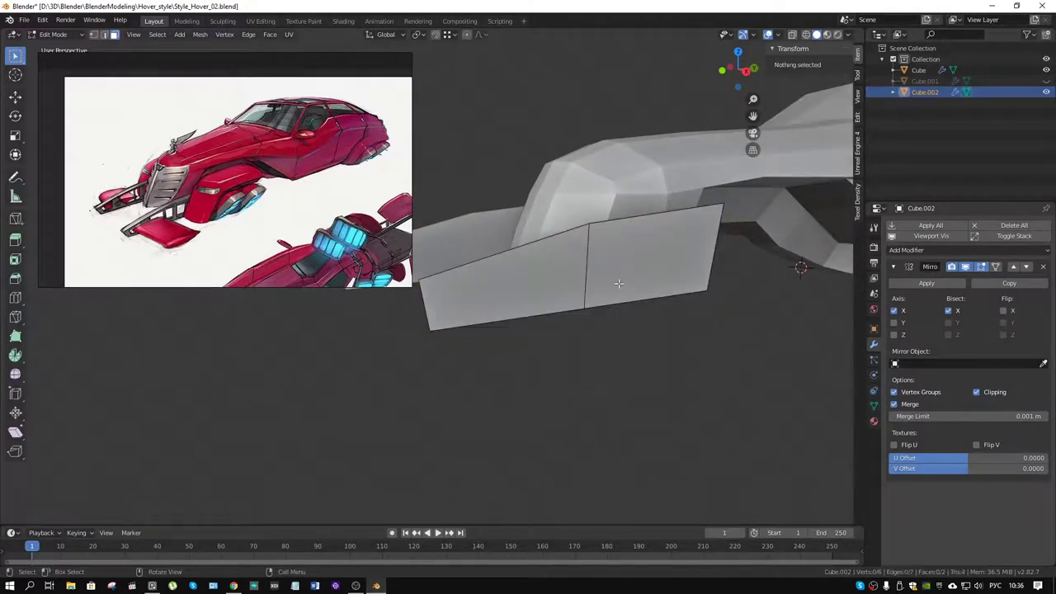
scroll(589, 258, up, 3)
key(KP_3)
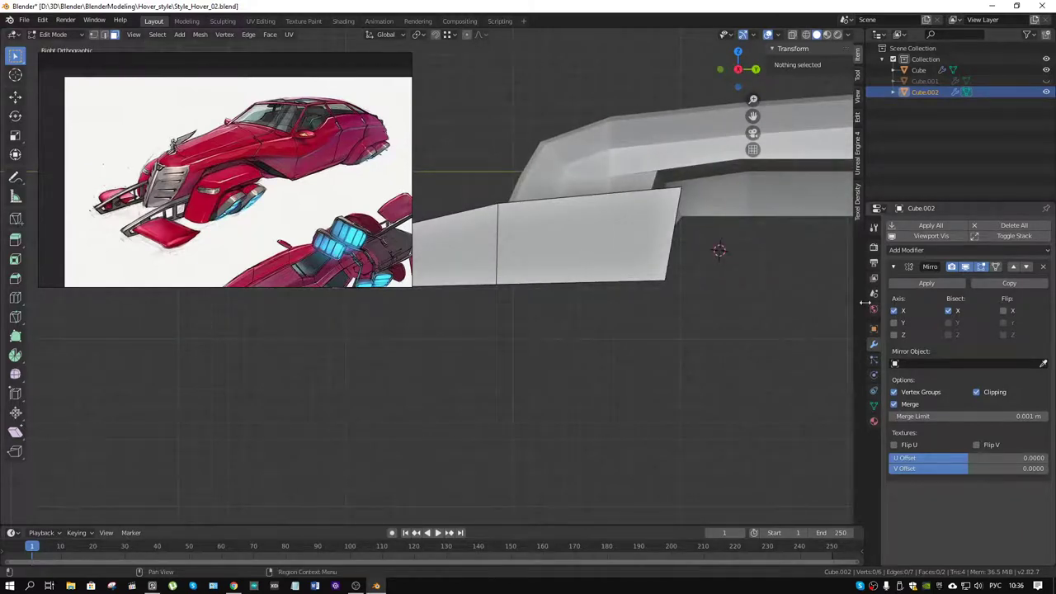
Bevel the fin's middle dividing edge with 3 segments, creating five panels.
drag(858, 308, 1027, 308)
shift+middle_drag(598, 244, 581, 345)
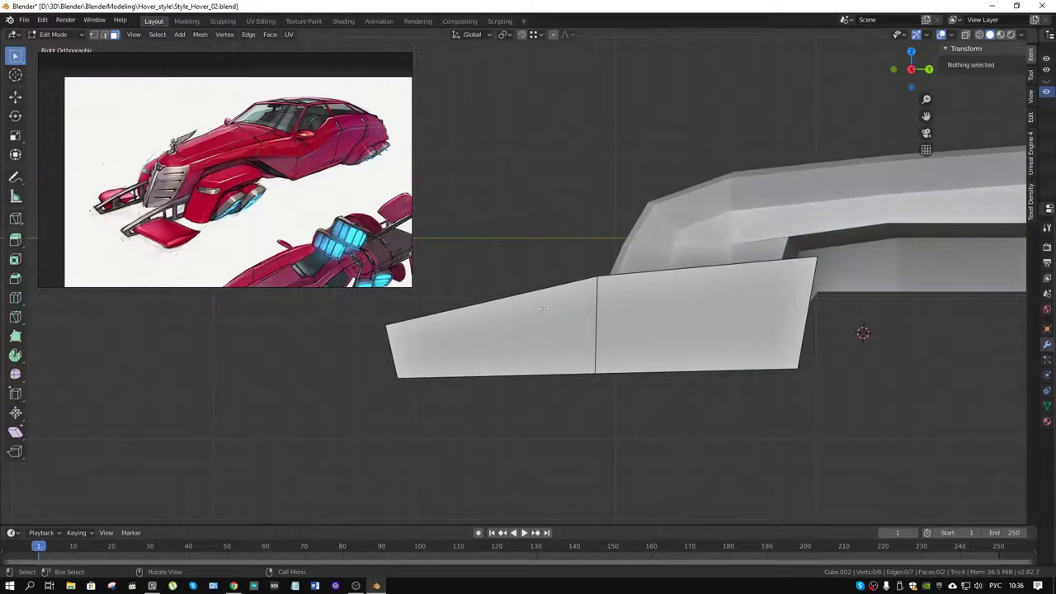
key(2)
click(597, 312)
key(ctrl+b)
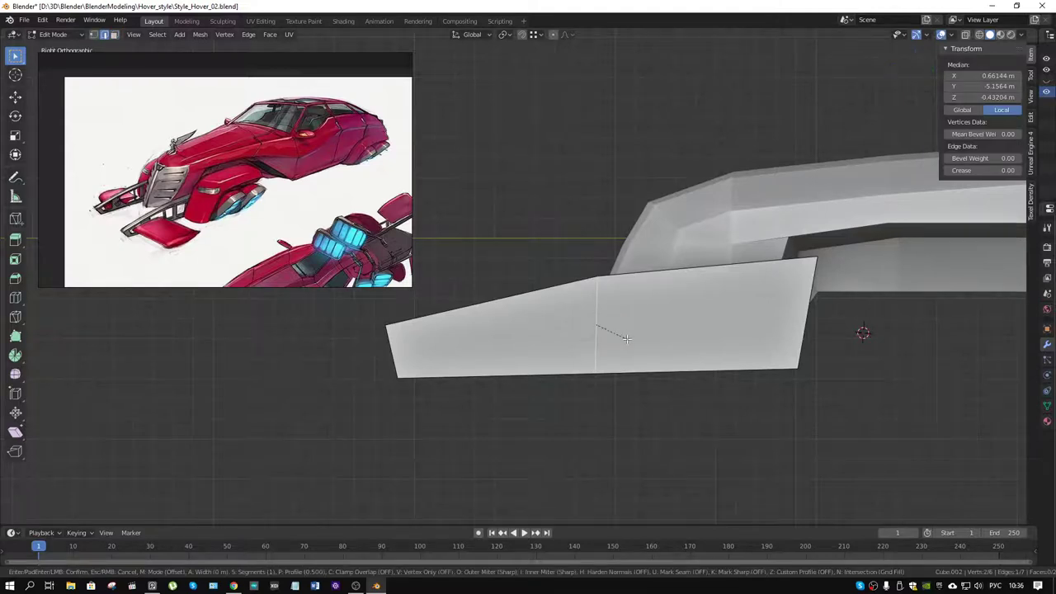
scroll(694, 417, up, 1)
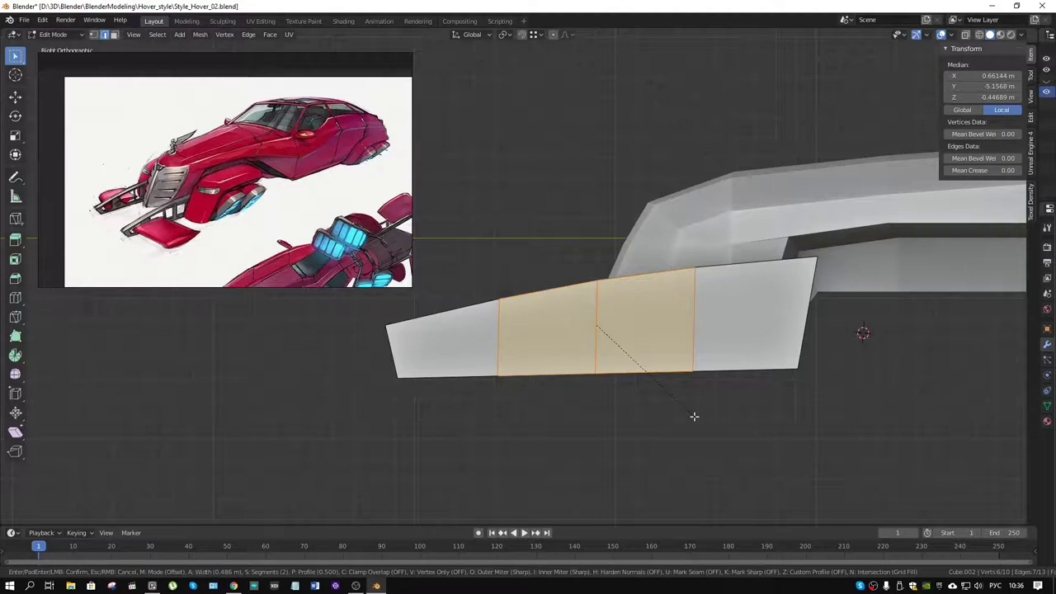
scroll(714, 418, up, 1)
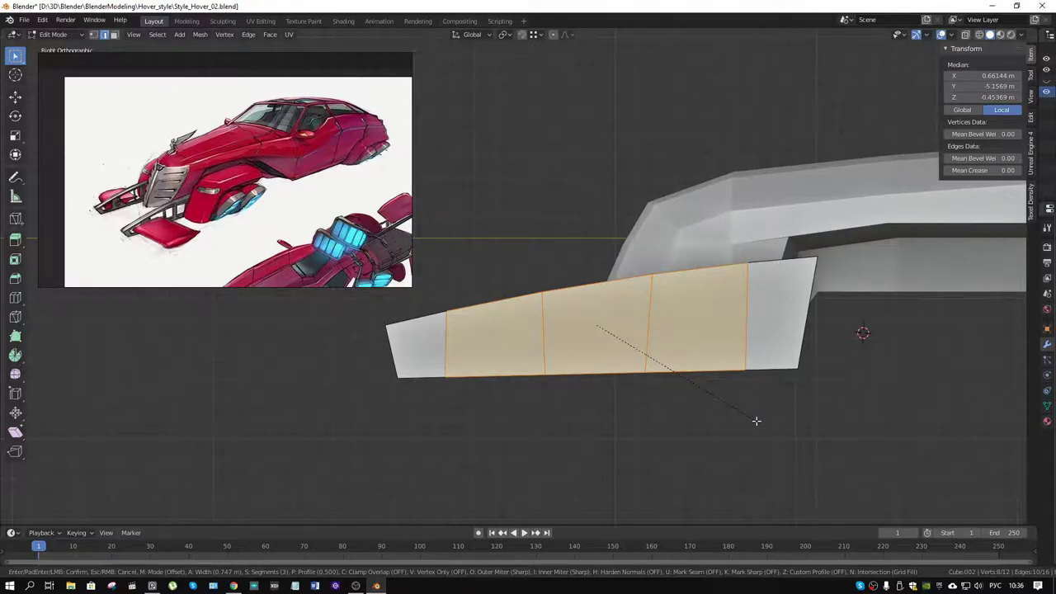
click(756, 421)
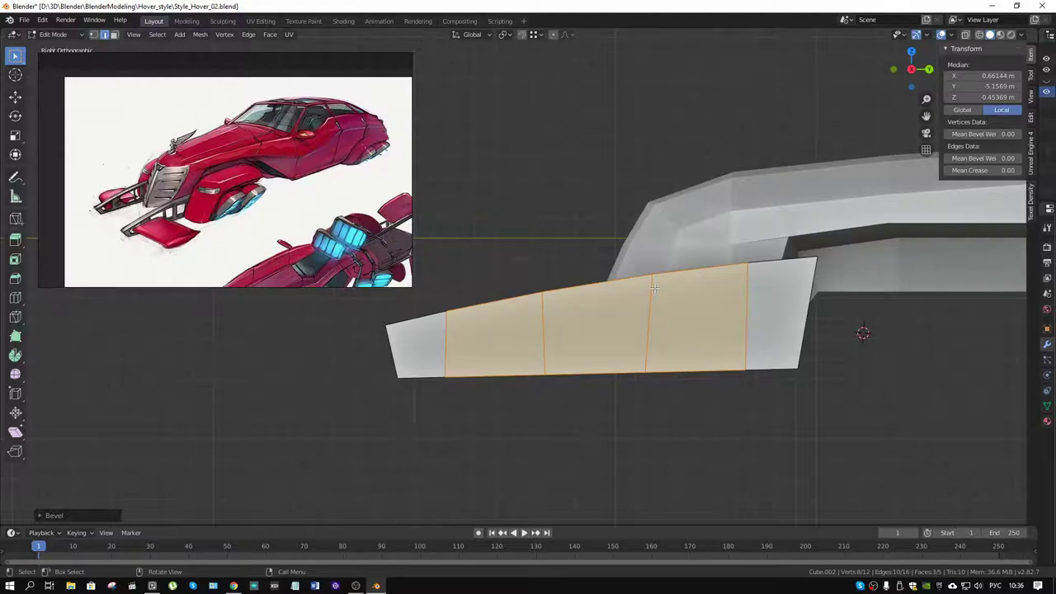
Straighten the leftmost new cut edge by scaling it along Y.
click(444, 338)
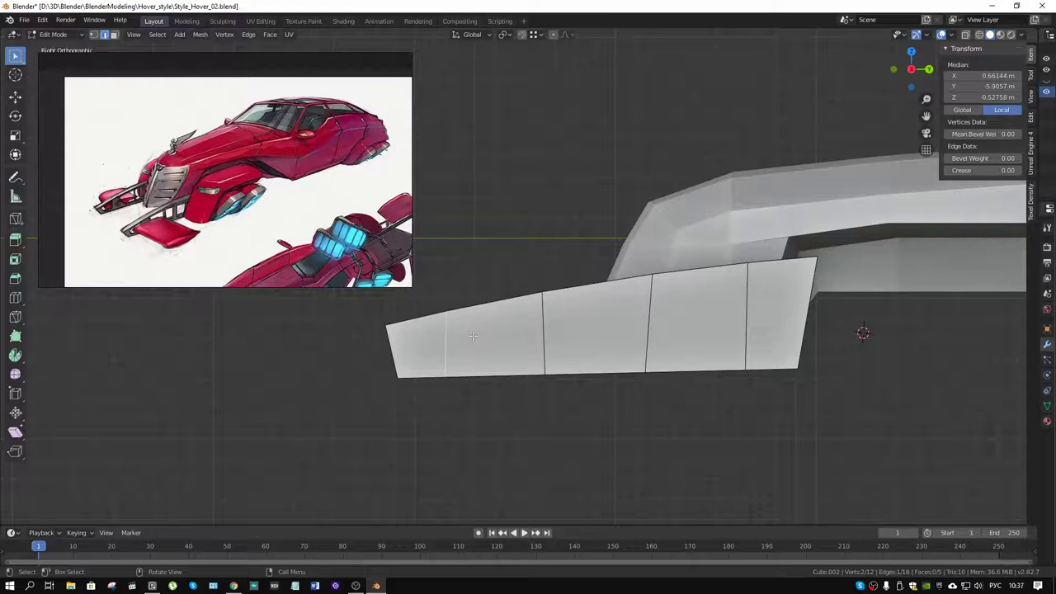
key(s)
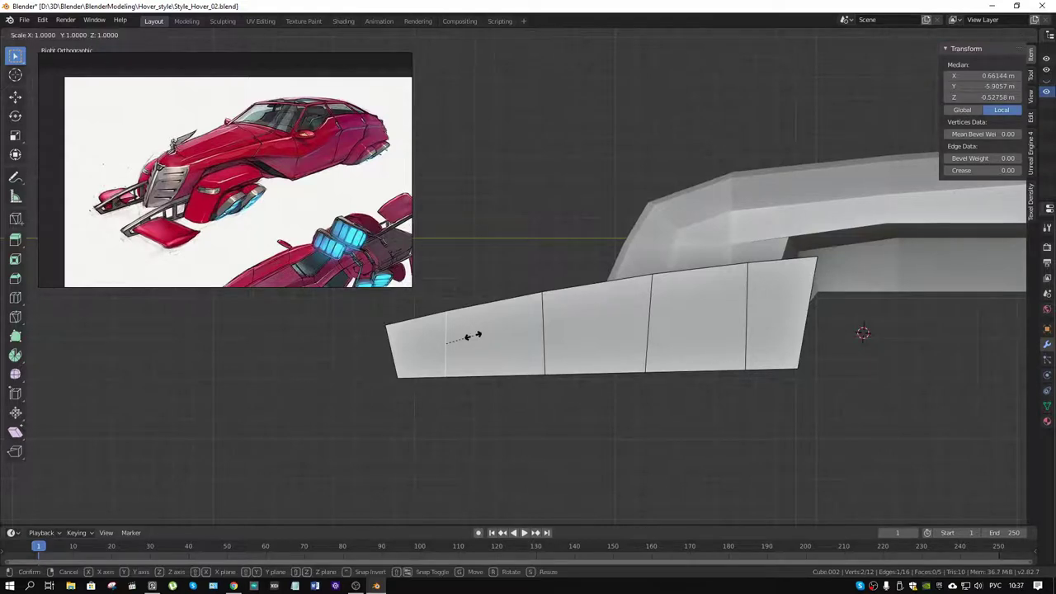
key(y)
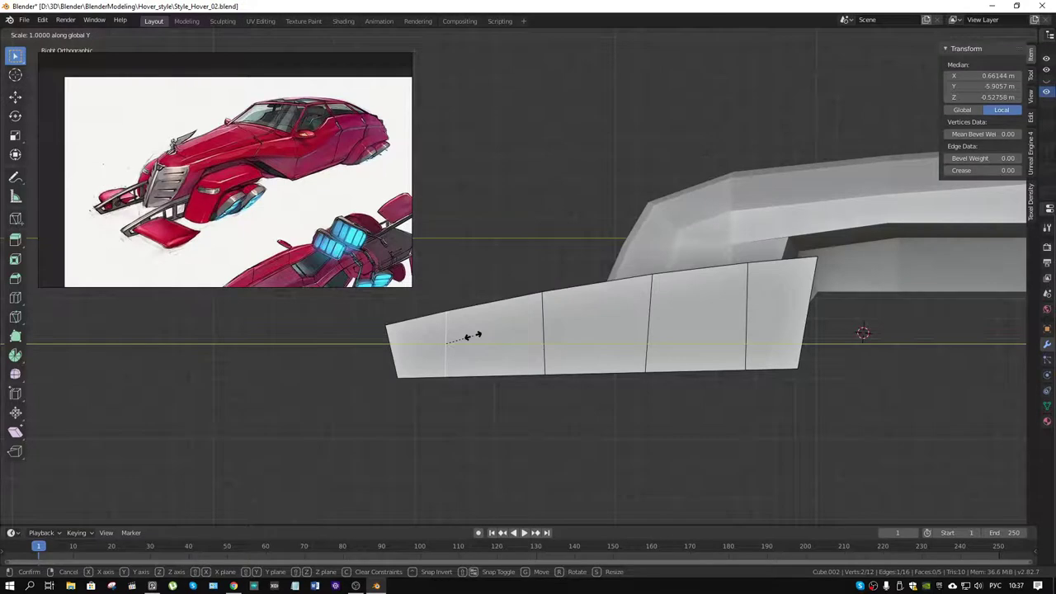
click(473, 336)
click(544, 322)
key(s)
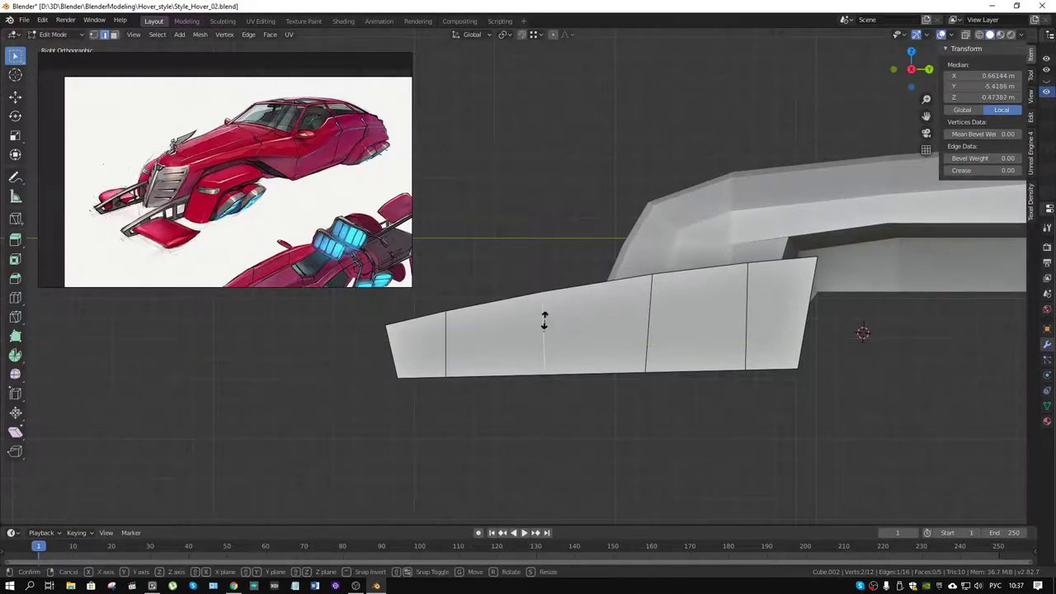
click(545, 322)
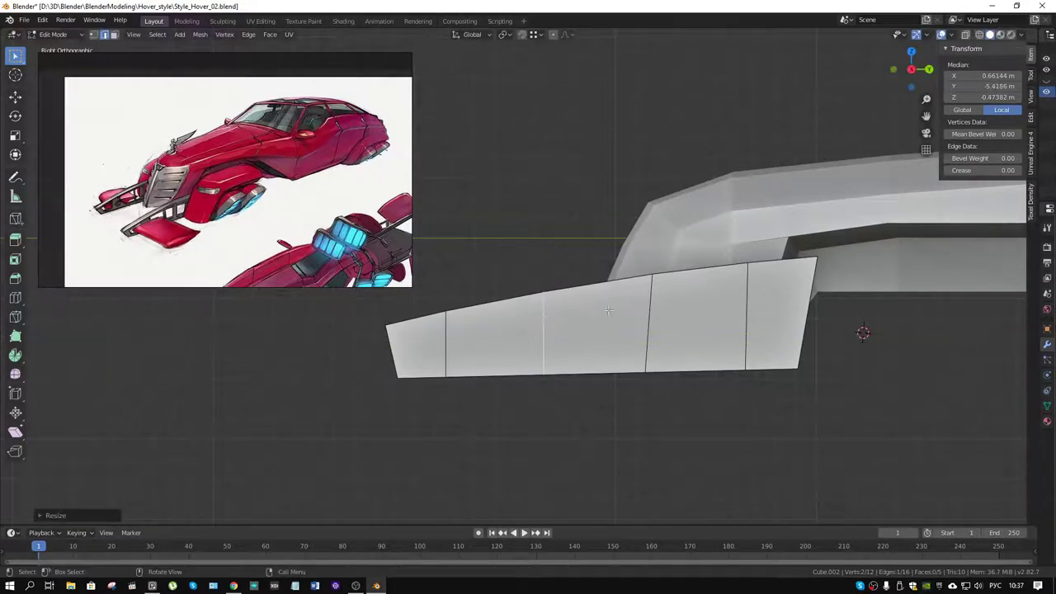
Scale the third and fourth cut edges to 0 along Y so they stand upright.
click(647, 310)
key(s)
key(y)
key(0)
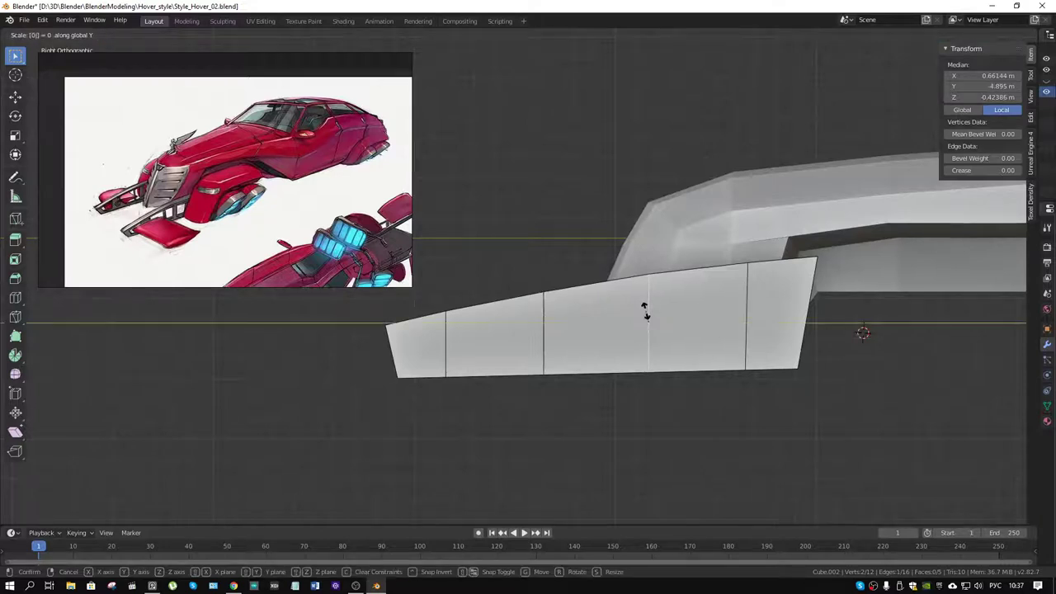
key(Return)
click(750, 299)
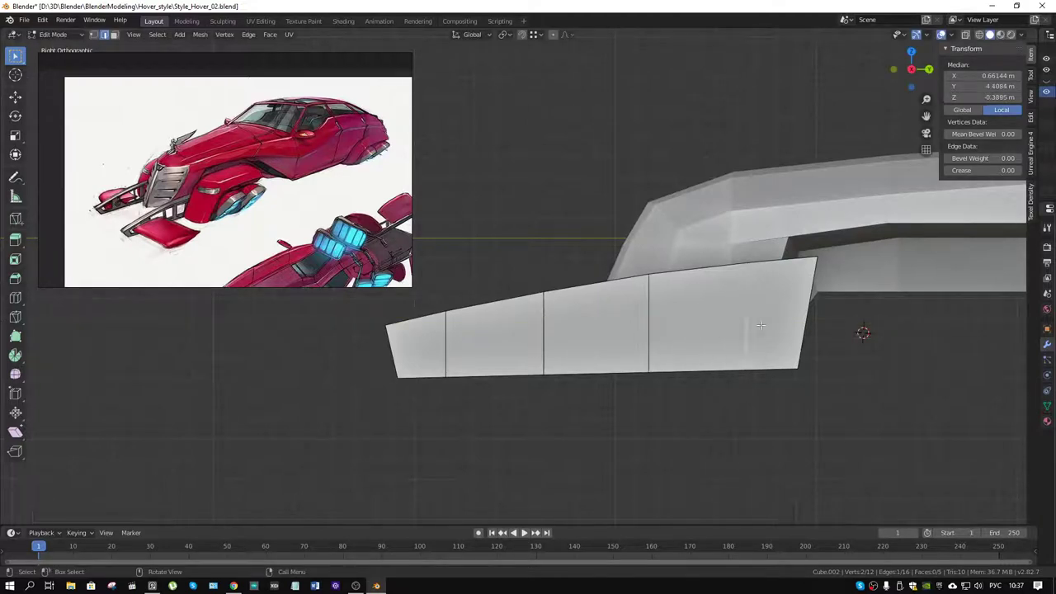
key(s)
key(y)
key(0)
key(Return)
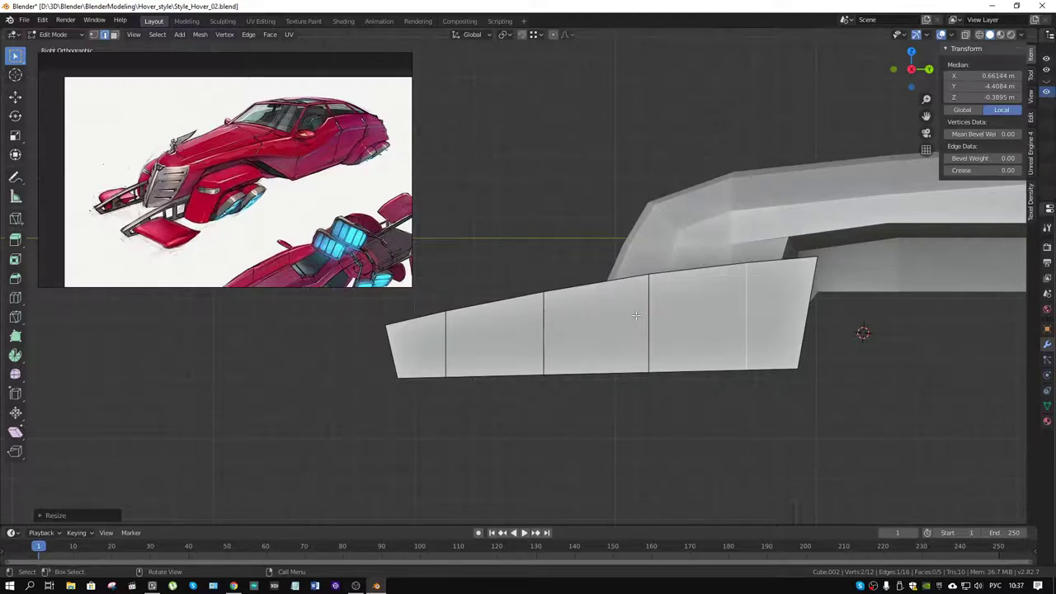
key(3)
click(433, 333)
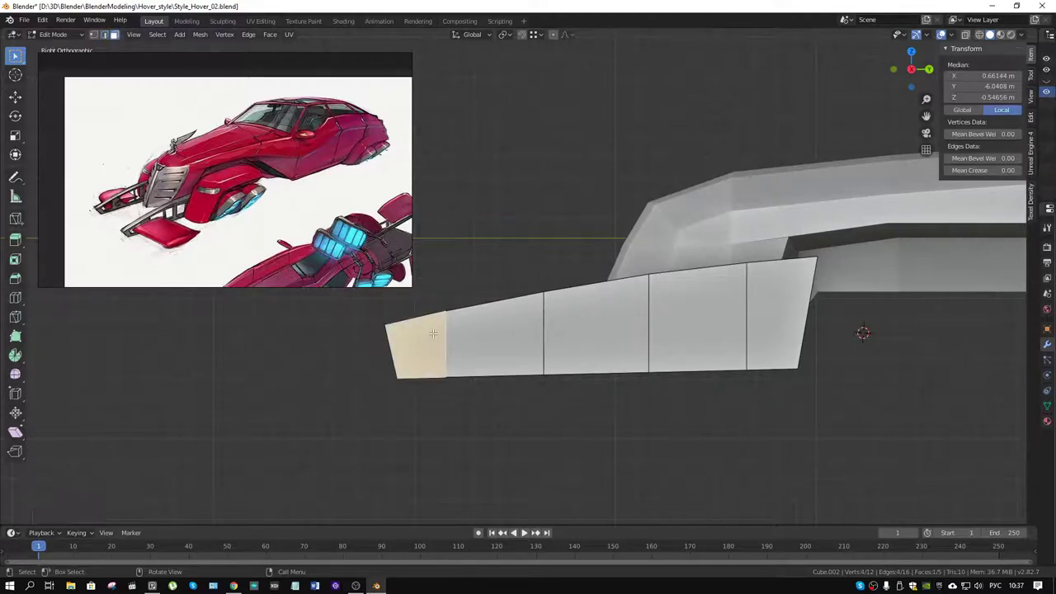
Inset all five panel faces to form a border around each panel.
shift+click(532, 330)
shift+click(596, 324)
shift+click(697, 320)
shift+click(777, 316)
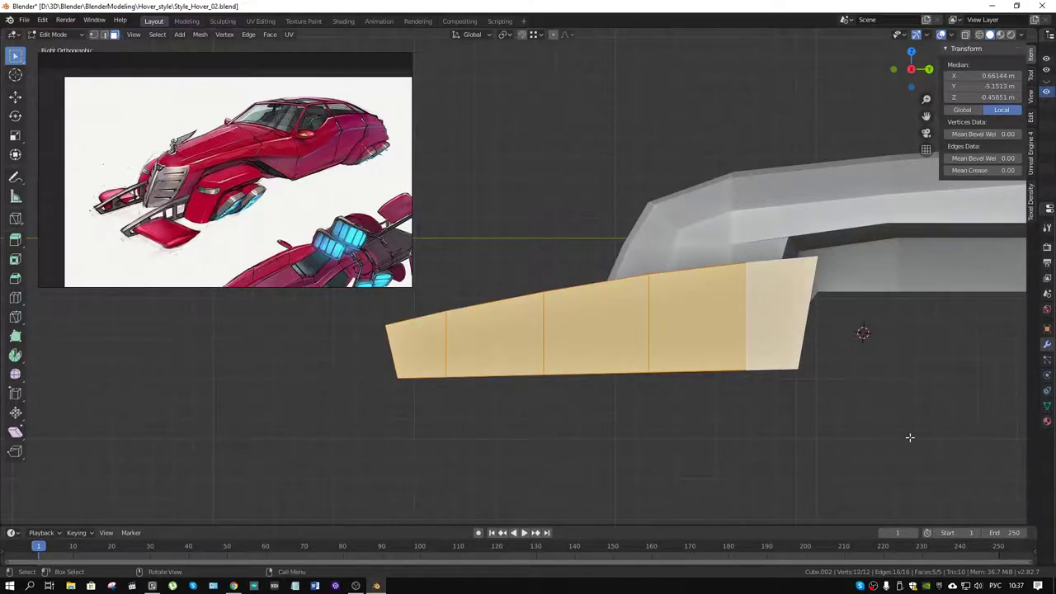
key(i)
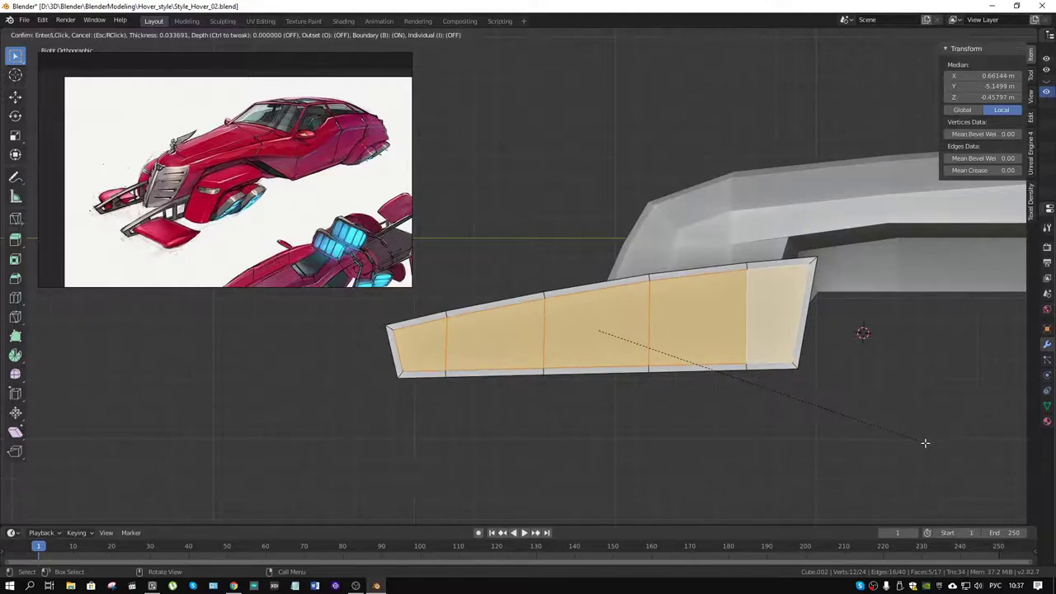
click(925, 443)
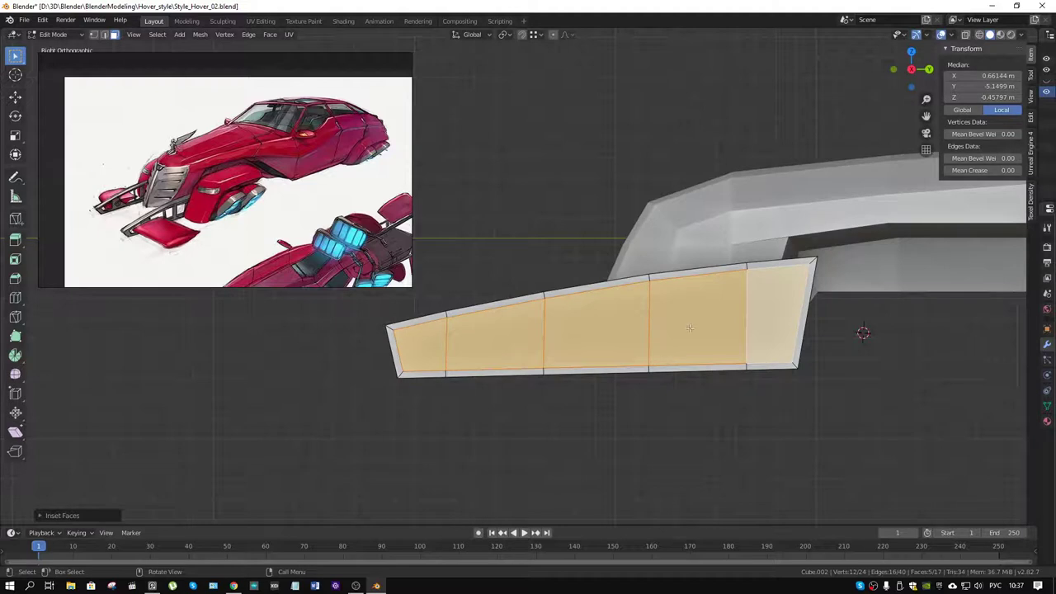
Bevel one upright panel edge into a narrow twin-cut strip.
key(2)
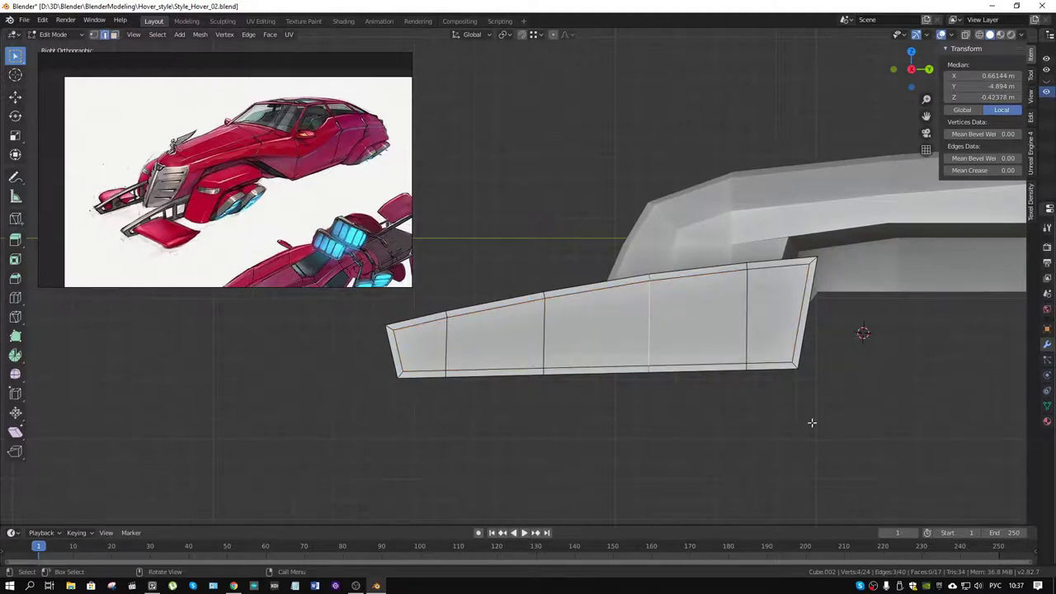
key(ctrl+b)
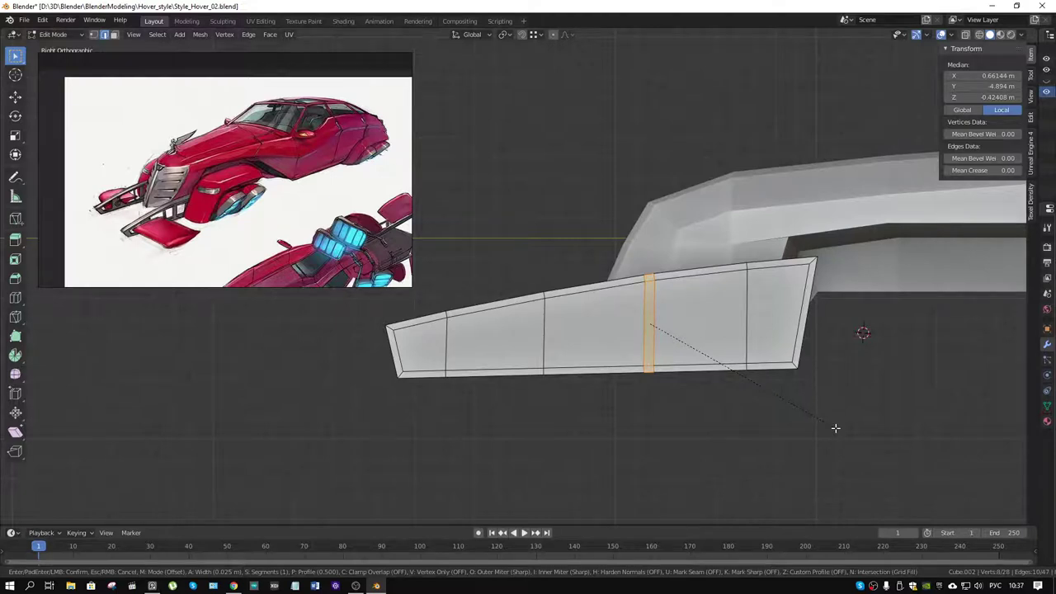
click(835, 428)
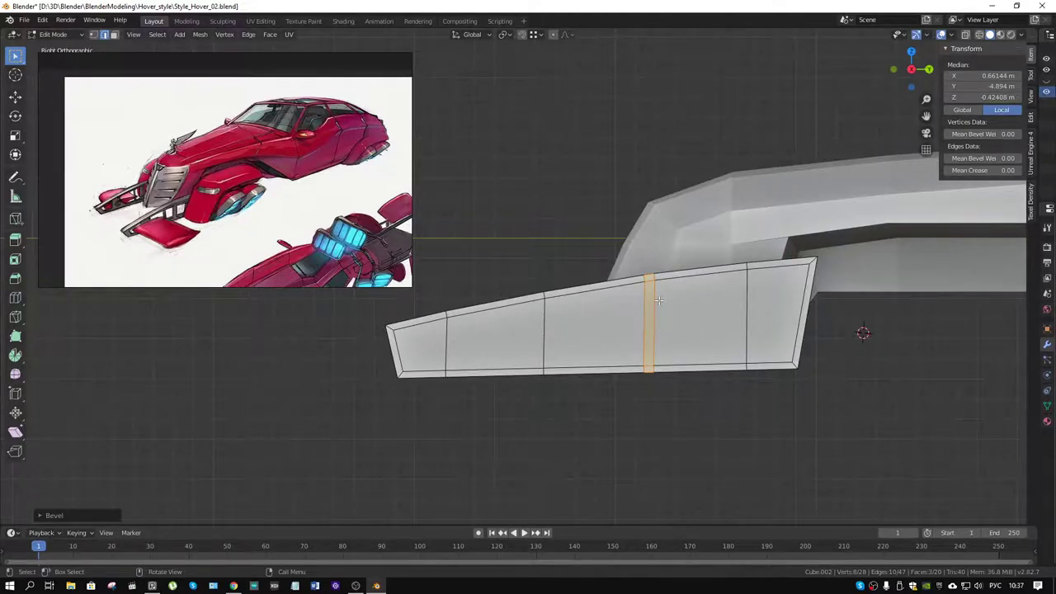
mouse_move(658, 300)
middle_down()
mouse_move(711, 300)
mouse_move(665, 347)
middle_up()
Extrude the five fin faces outward along the global X axis.
key(3)
click(611, 386)
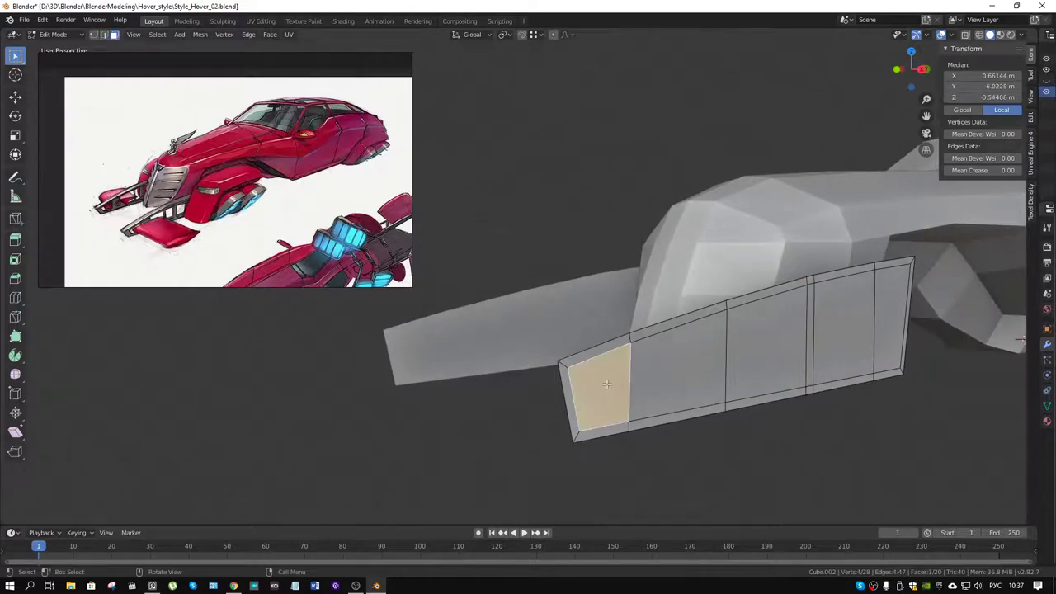
shift+click(666, 366)
shift+click(759, 330)
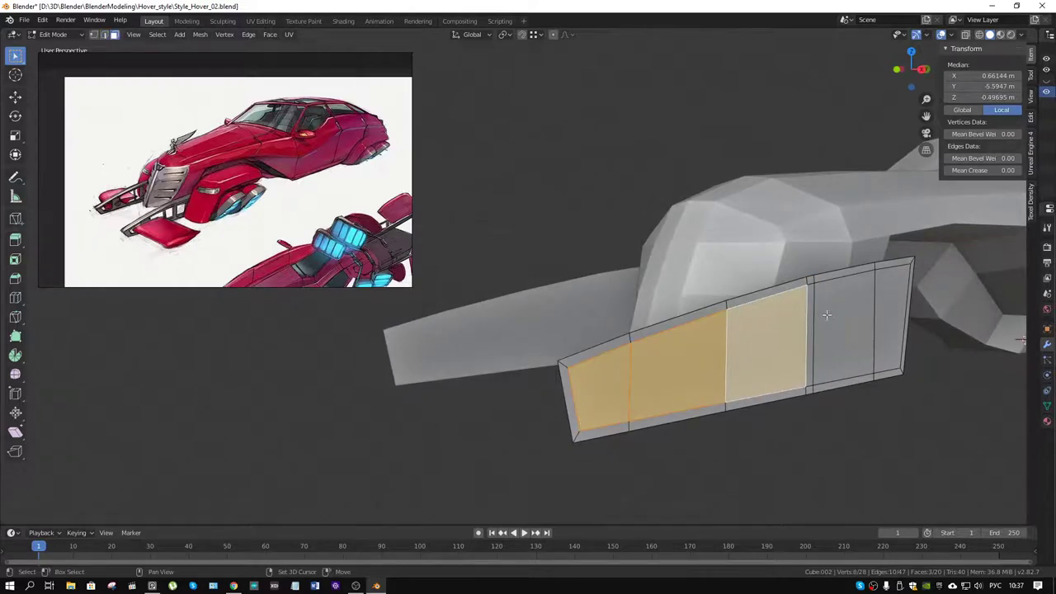
shift+click(860, 312)
shift+click(884, 309)
middle_drag(884, 309, 848, 337)
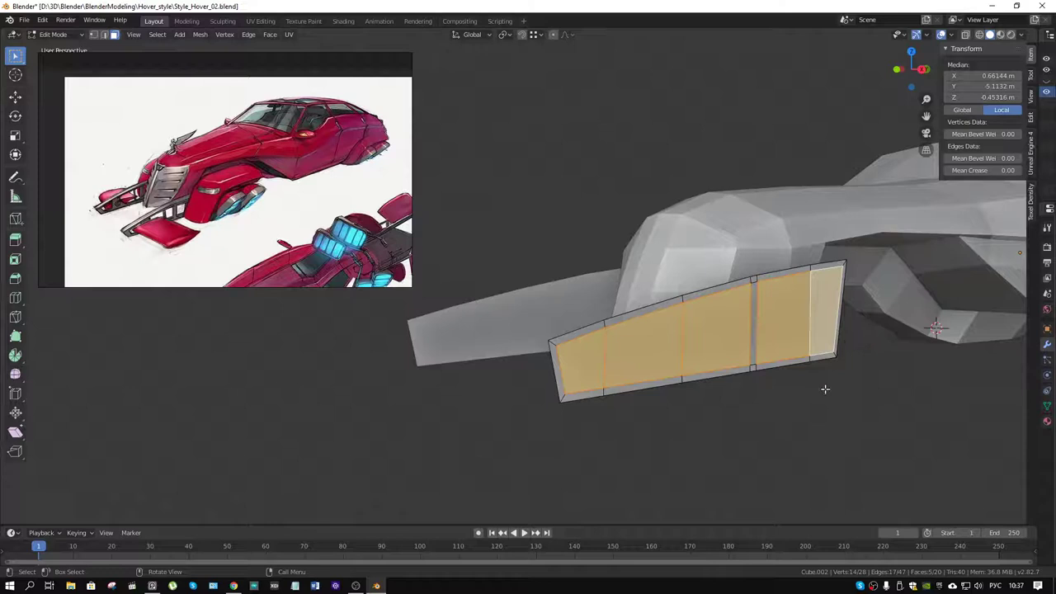
key(e)
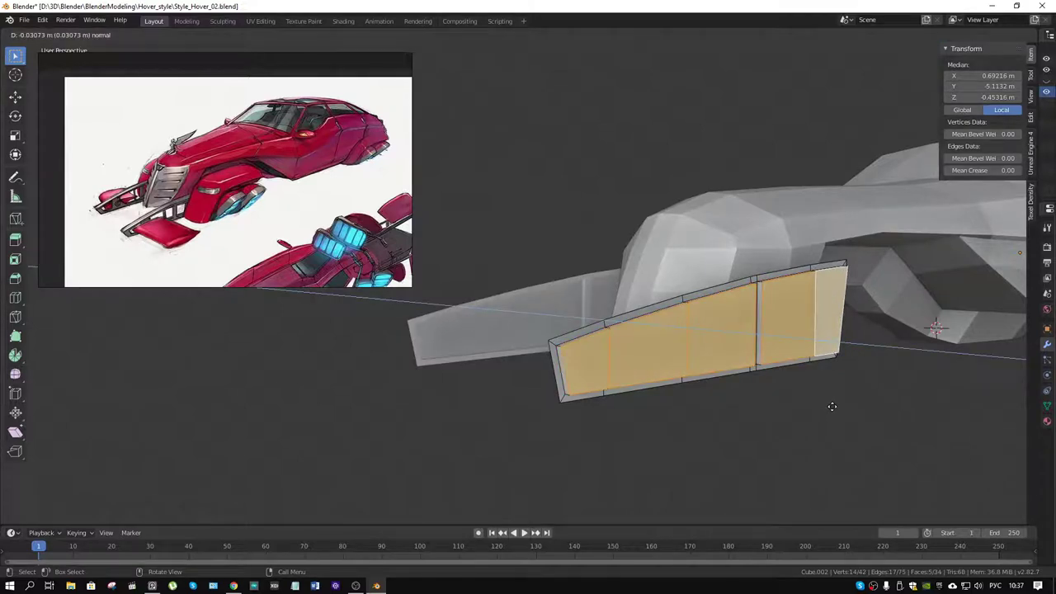
key(x)
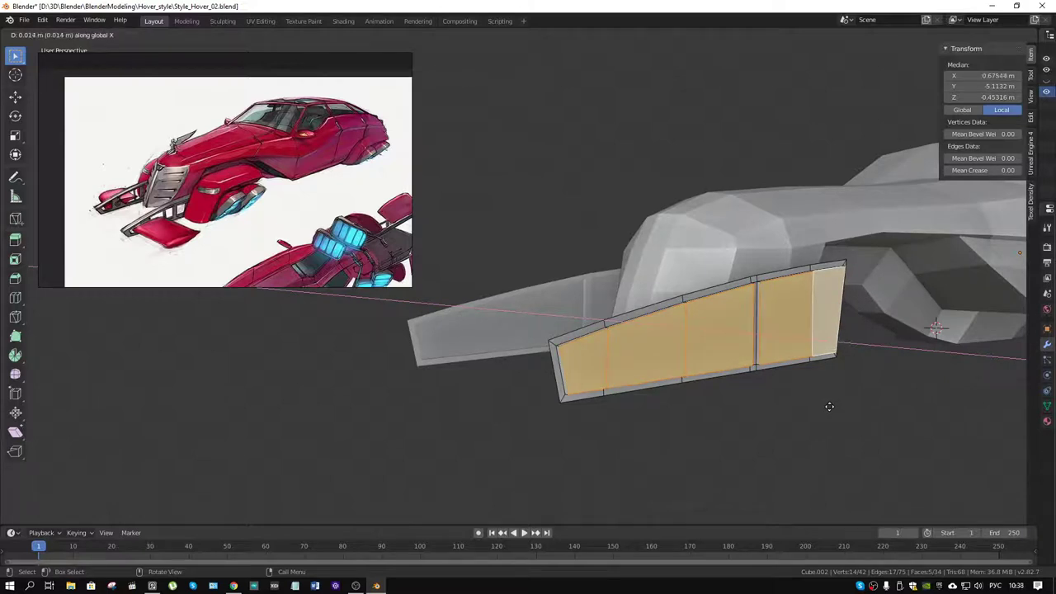
click(830, 406)
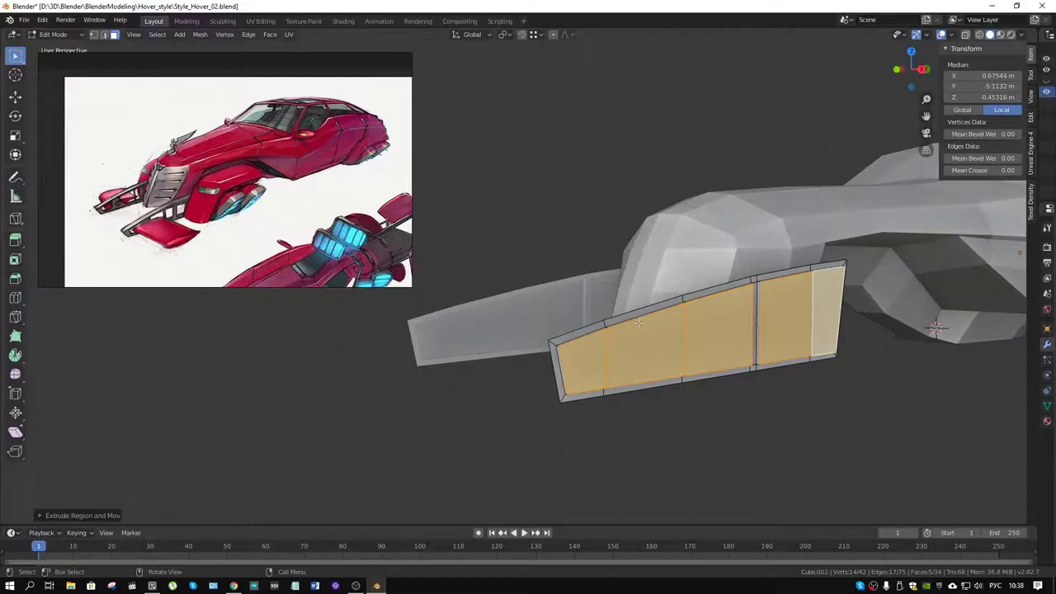
Add a vertical loop cut near the fin's front and slide its top vertices to slant it.
key(2)
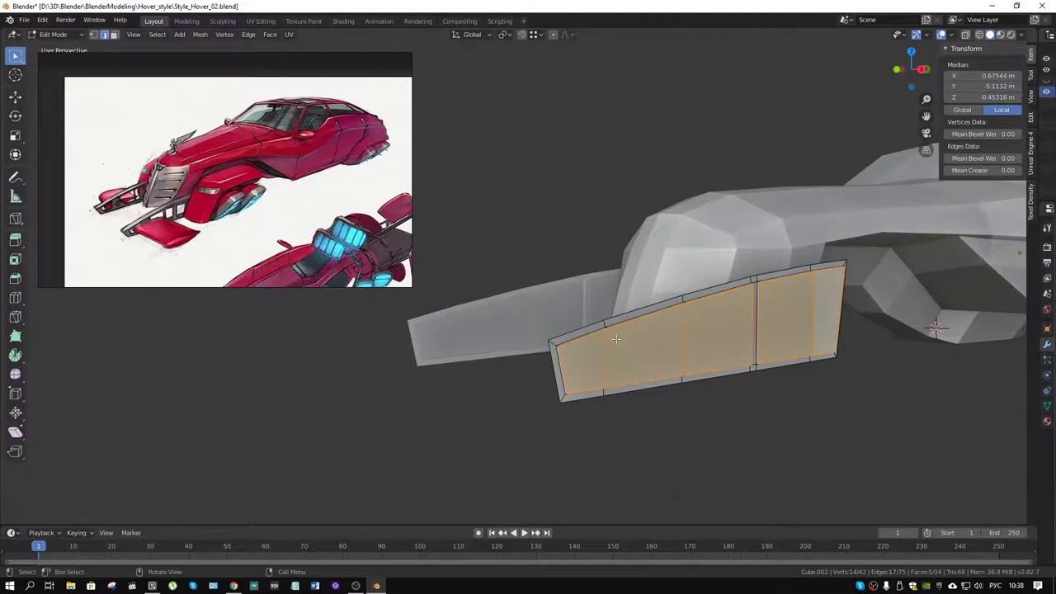
alt+click(606, 350)
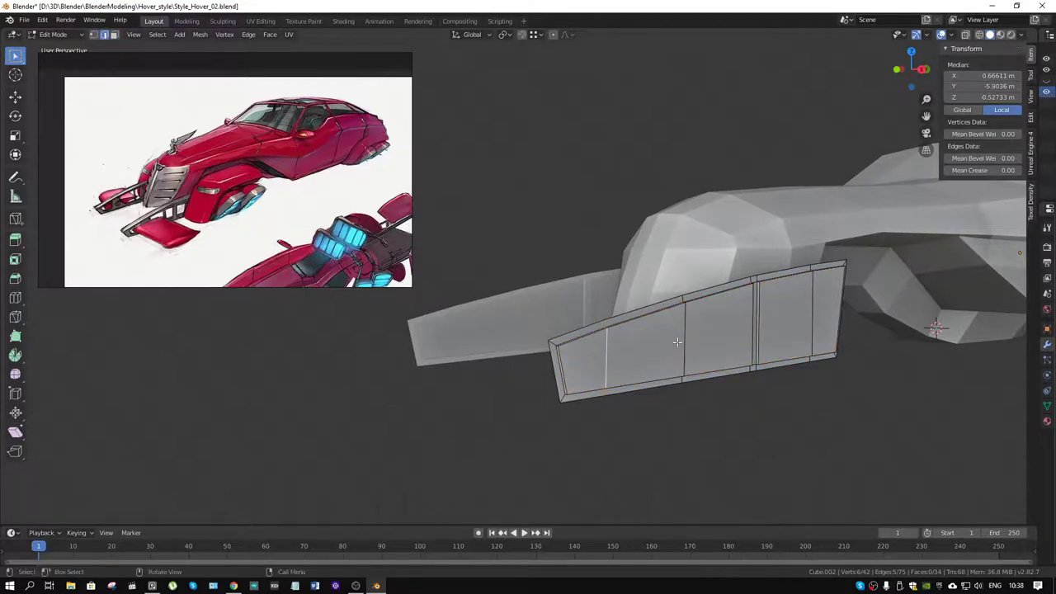
middle_drag(686, 331, 507, 320)
key(ctrl+r)
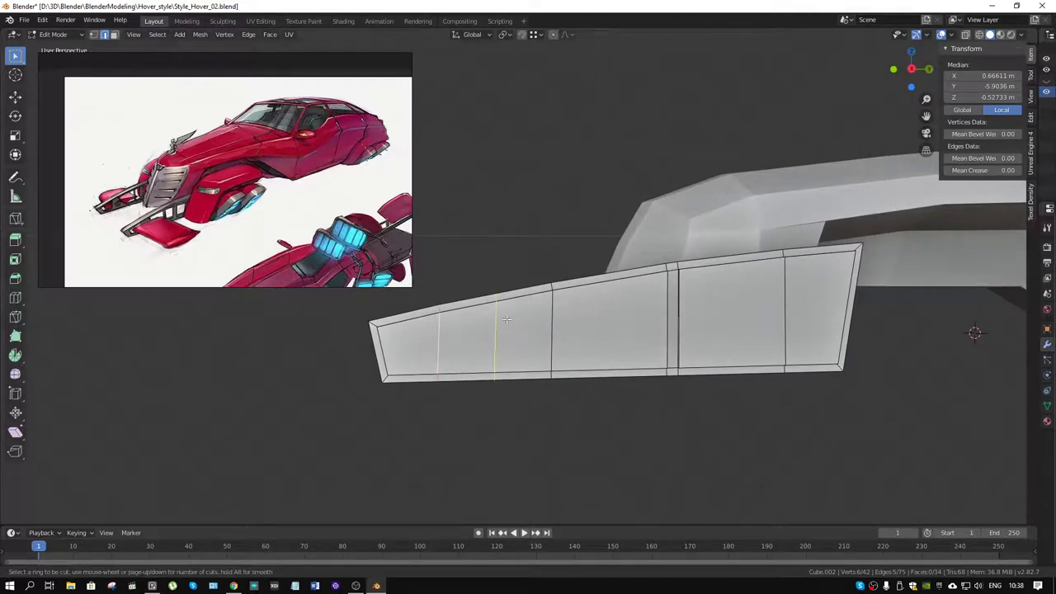
click(506, 319)
right_click(506, 319)
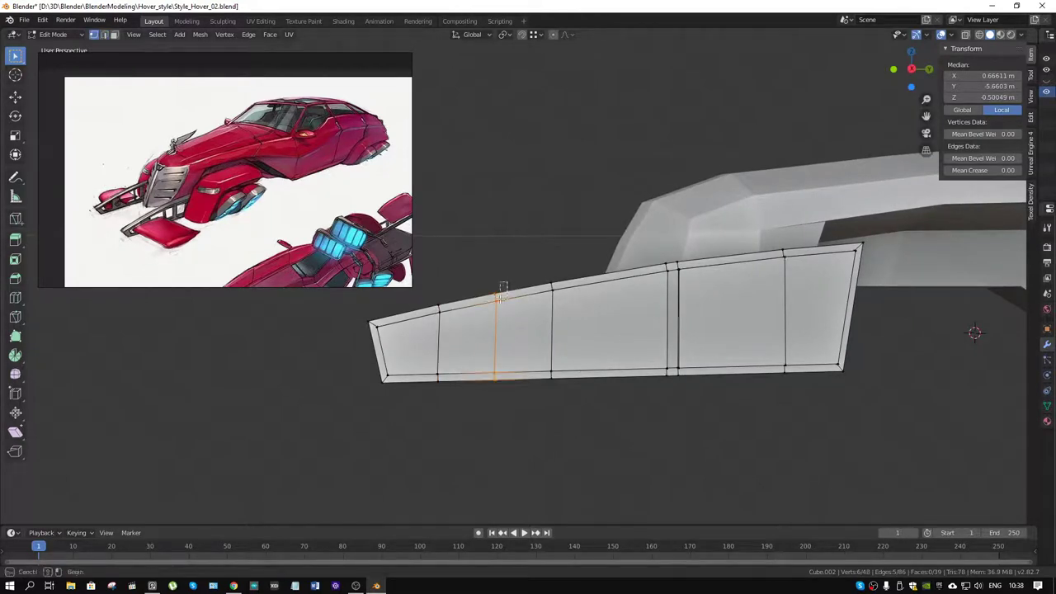
key(alt+z)
drag(459, 279, 528, 344)
key(alt+z)
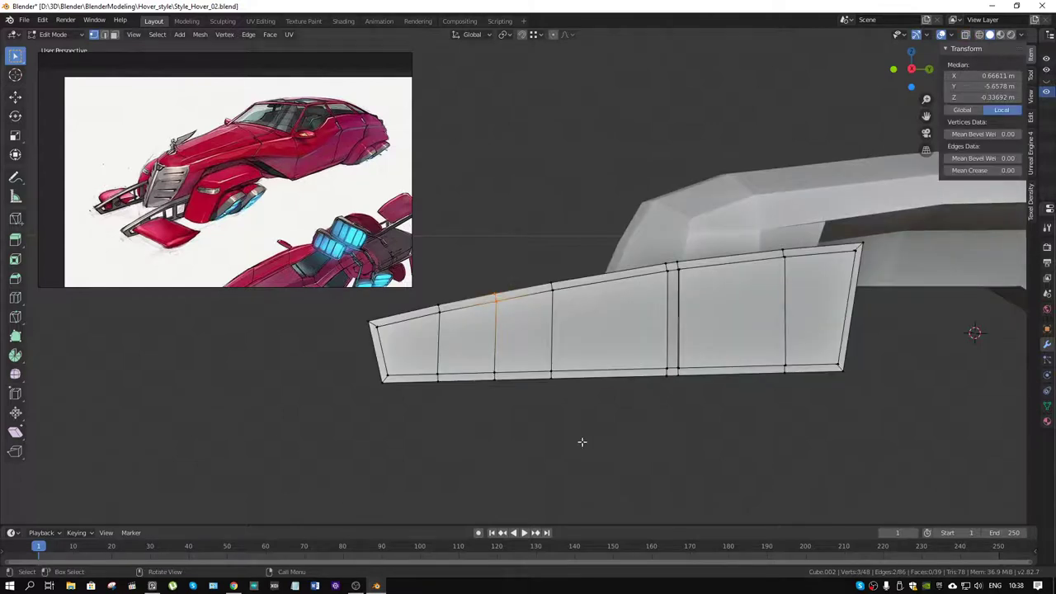
key(g)
key(g)
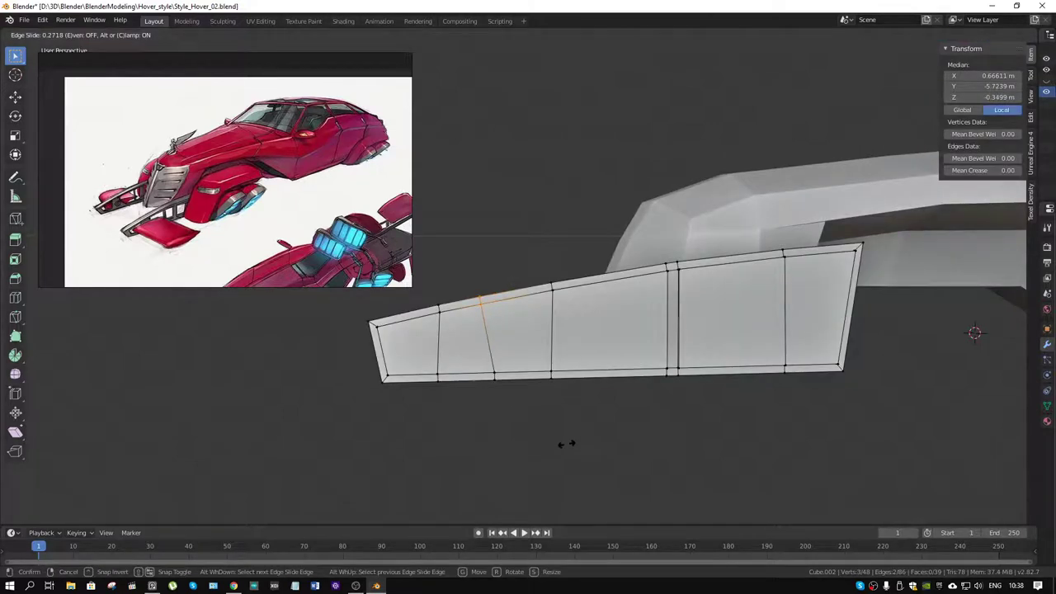
click(566, 444)
Add a horizontal loop cut along the fin and slide a vertex and edge into angled guide lines.
key(ctrl+r)
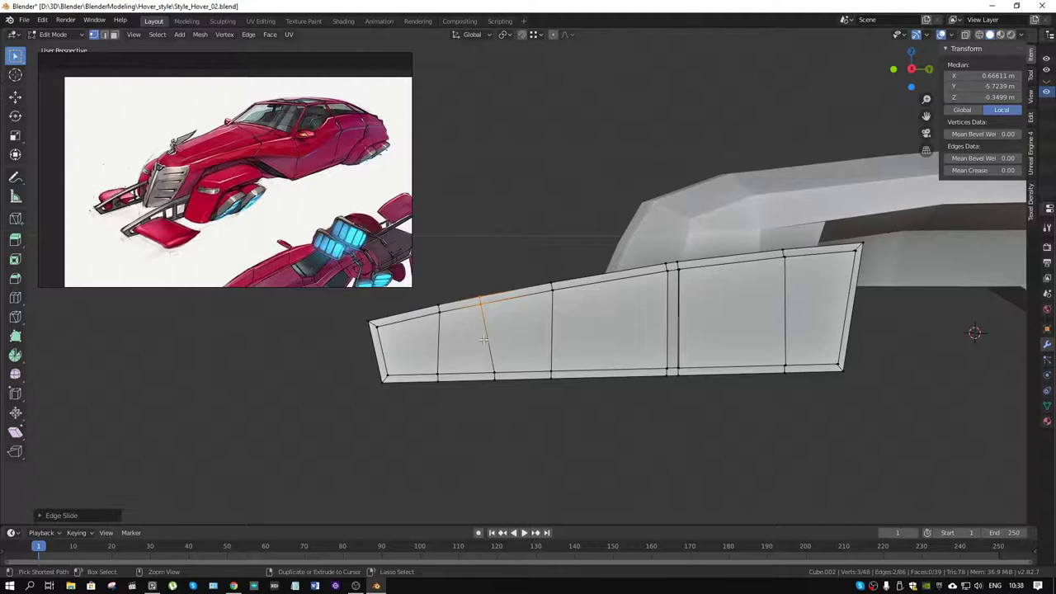
click(485, 338)
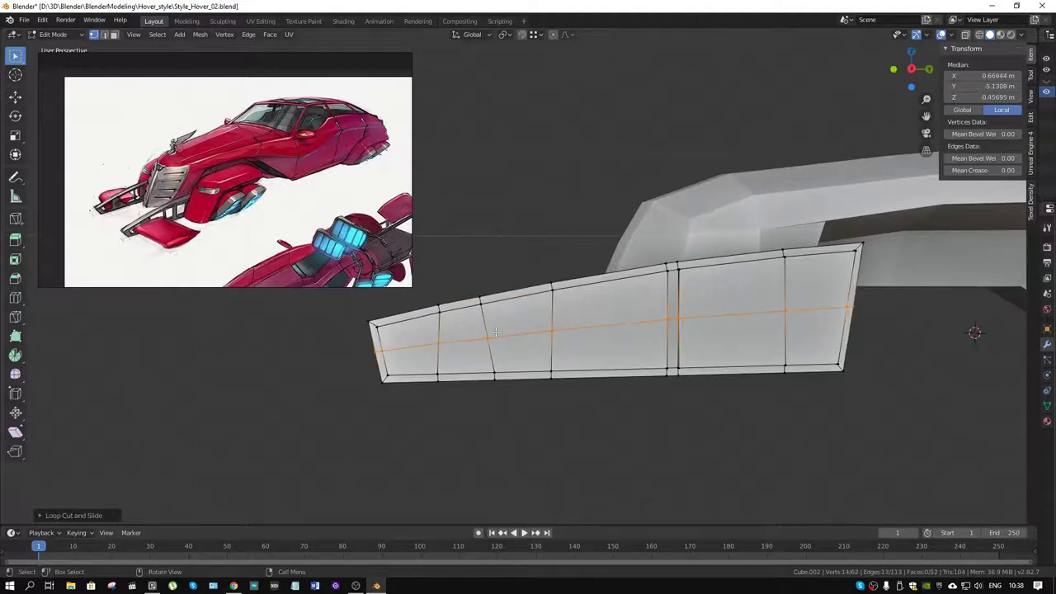
click(493, 335)
key(g)
key(g)
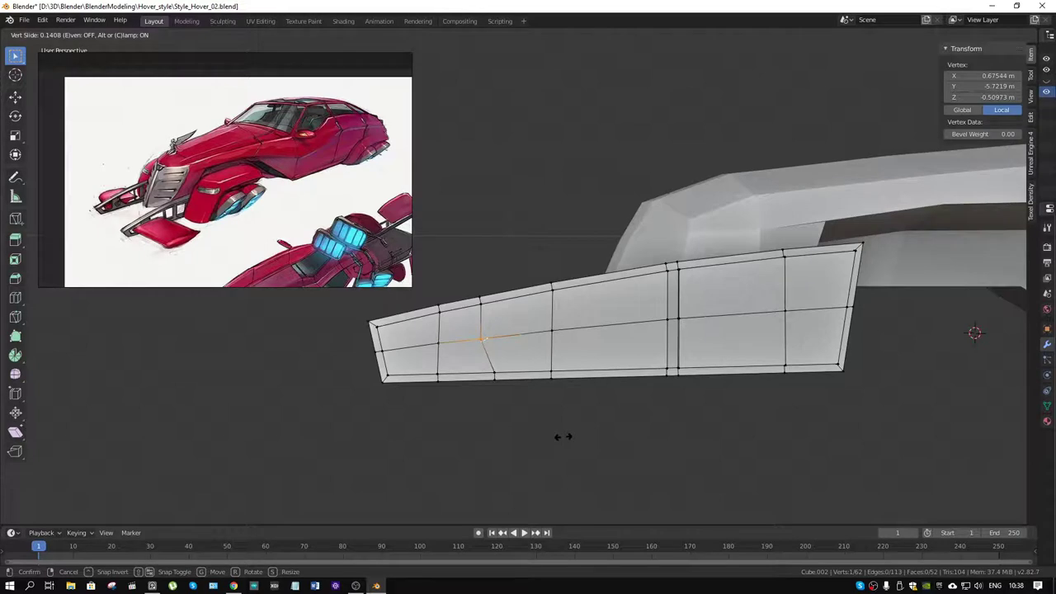
click(563, 438)
shift+click(462, 342)
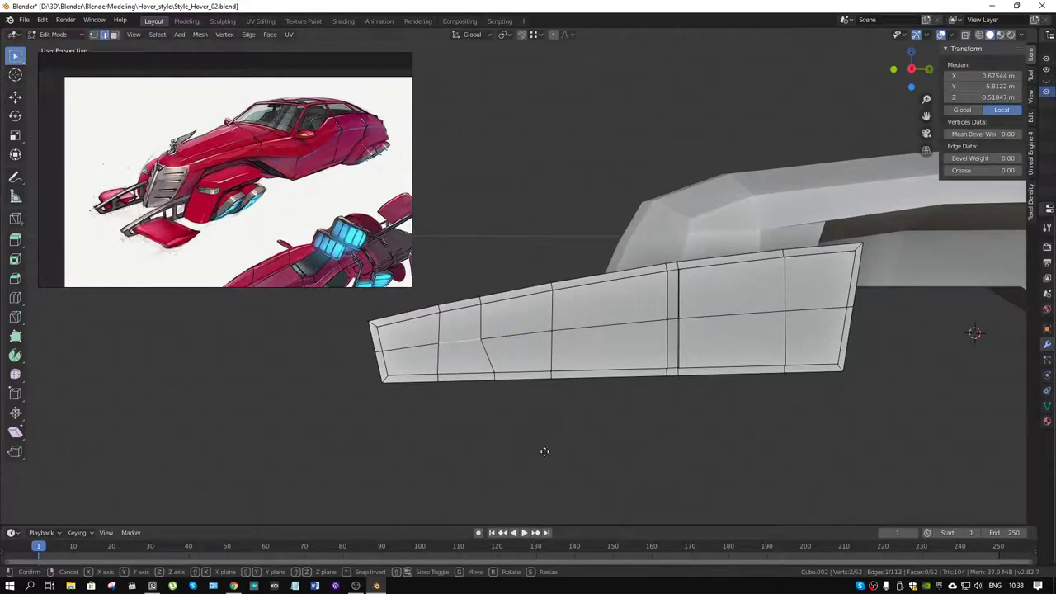
key(g)
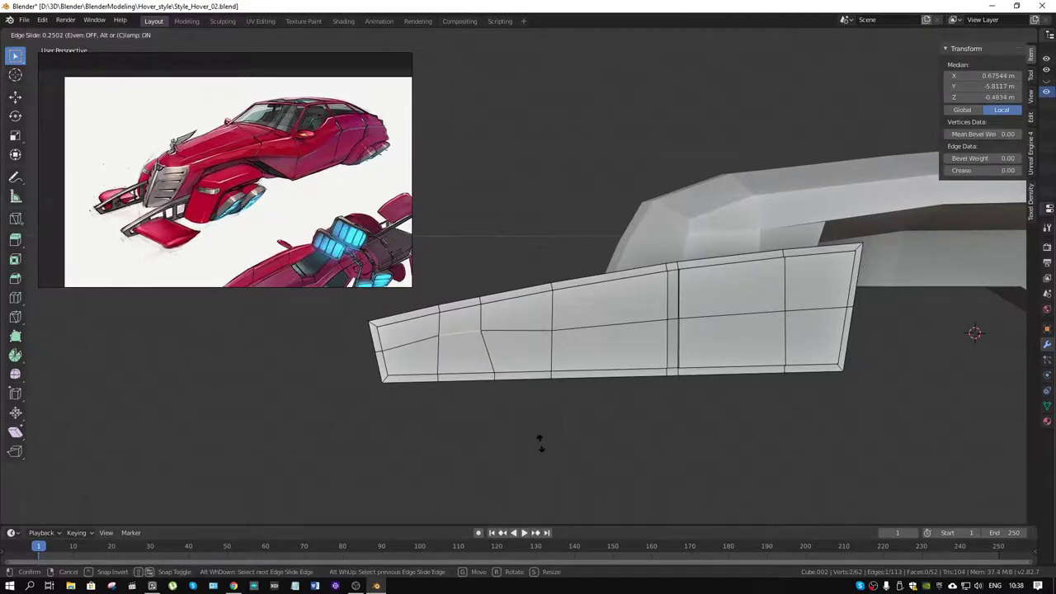
click(538, 444)
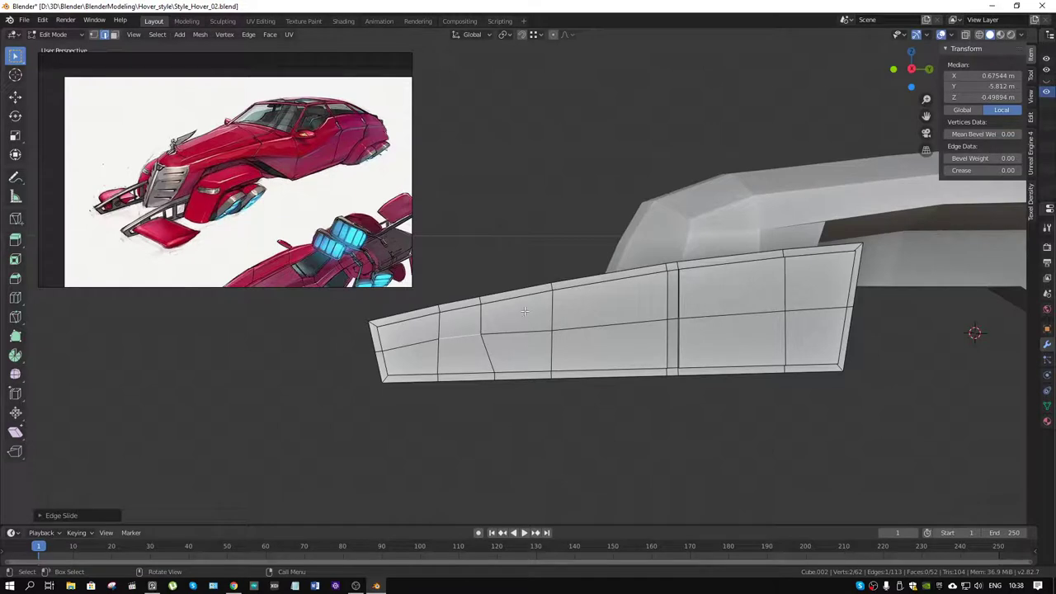
middle_drag(525, 311, 596, 327)
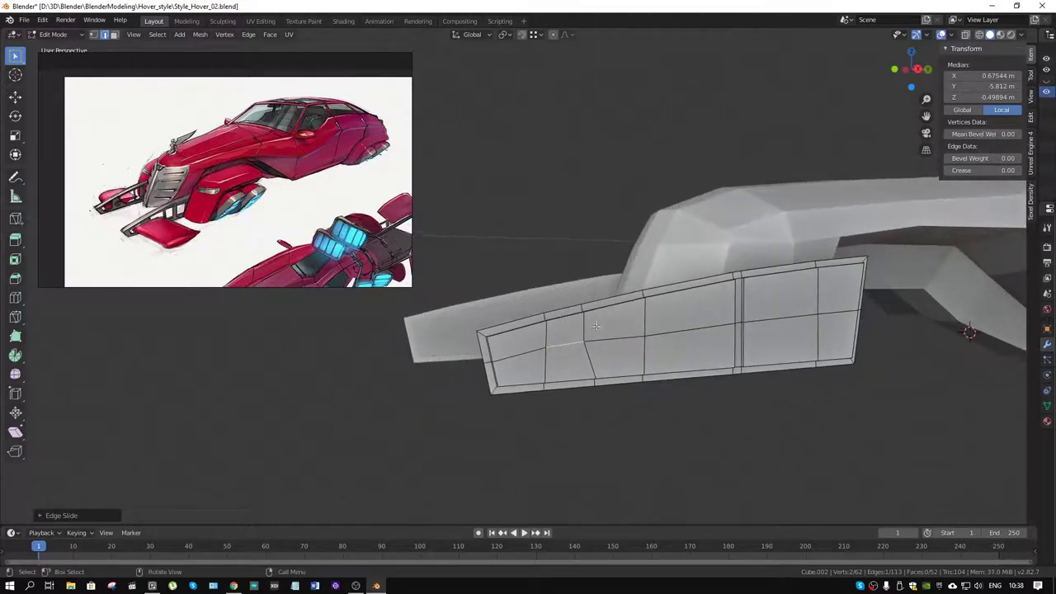
alt+click(646, 330)
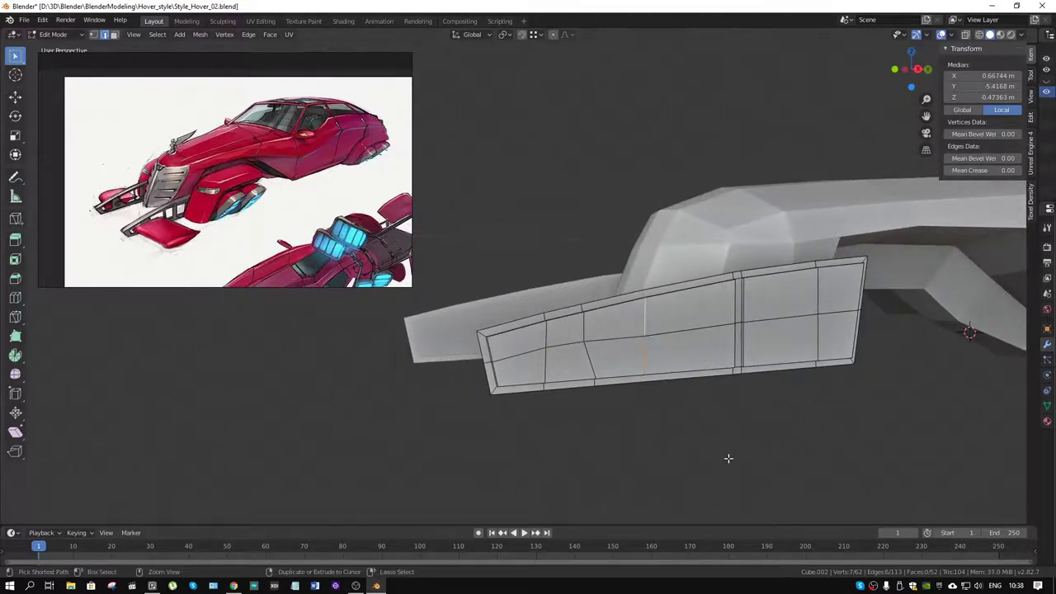
Bevel both selected vertical edge loops into narrow seam strips, replacing an undone single-loop bevel.
key(ctrl+b)
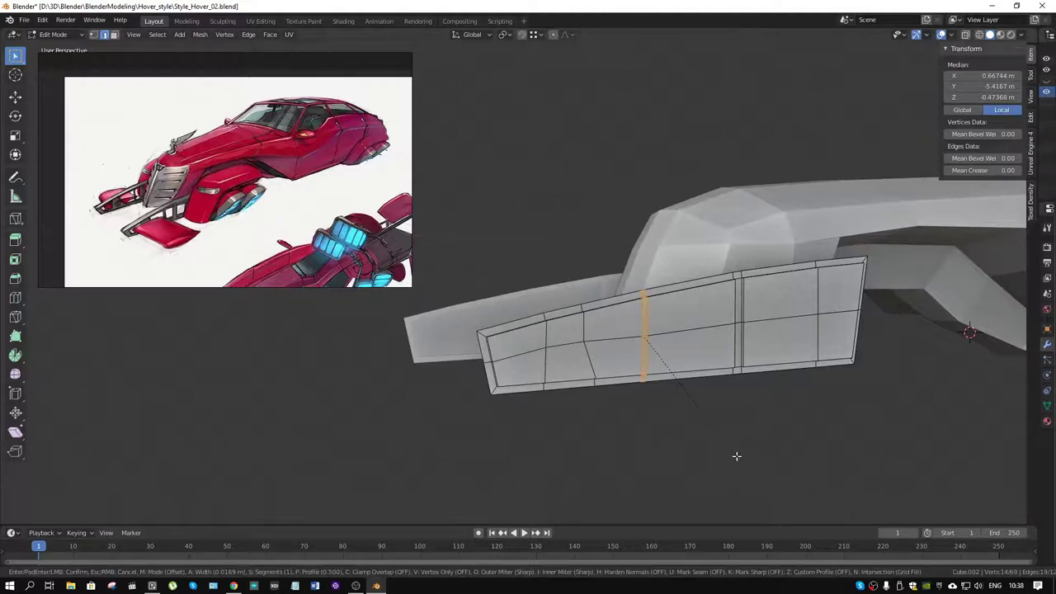
click(734, 455)
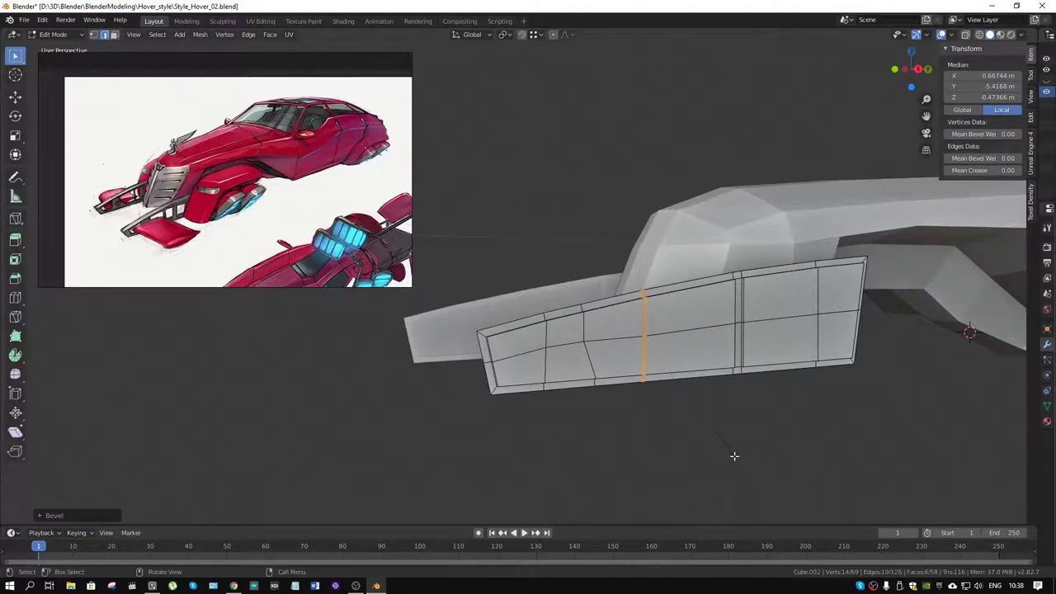
key(ctrl+z)
key(ctrl+z)
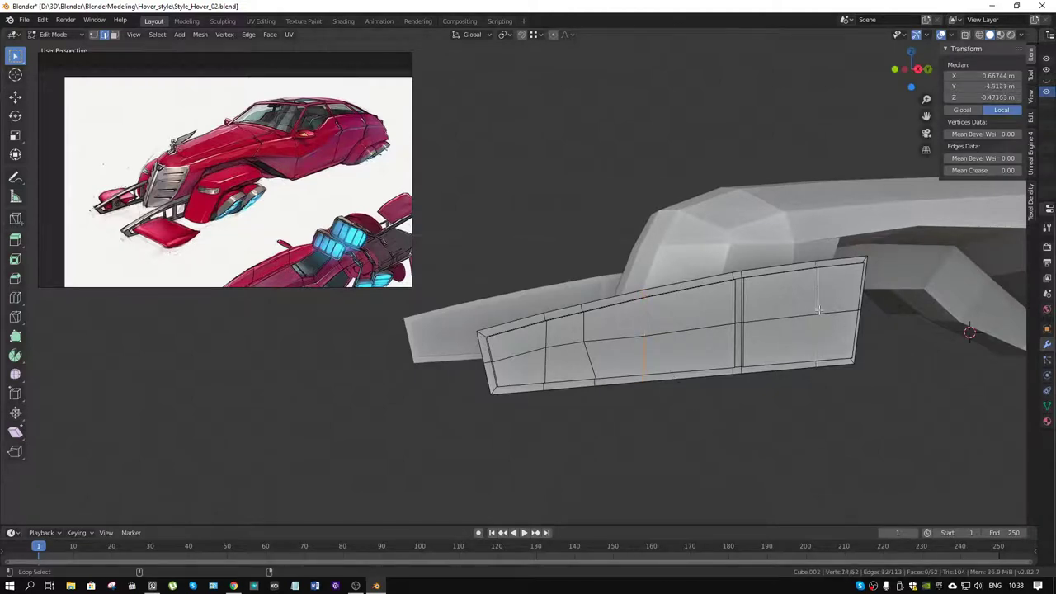
key(ctrl+b)
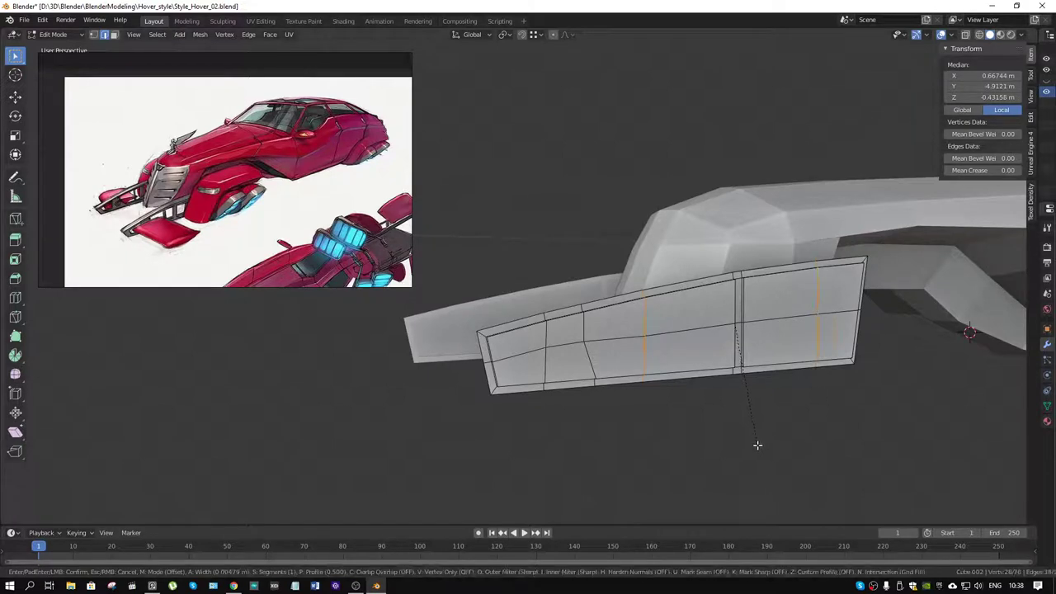
click(760, 445)
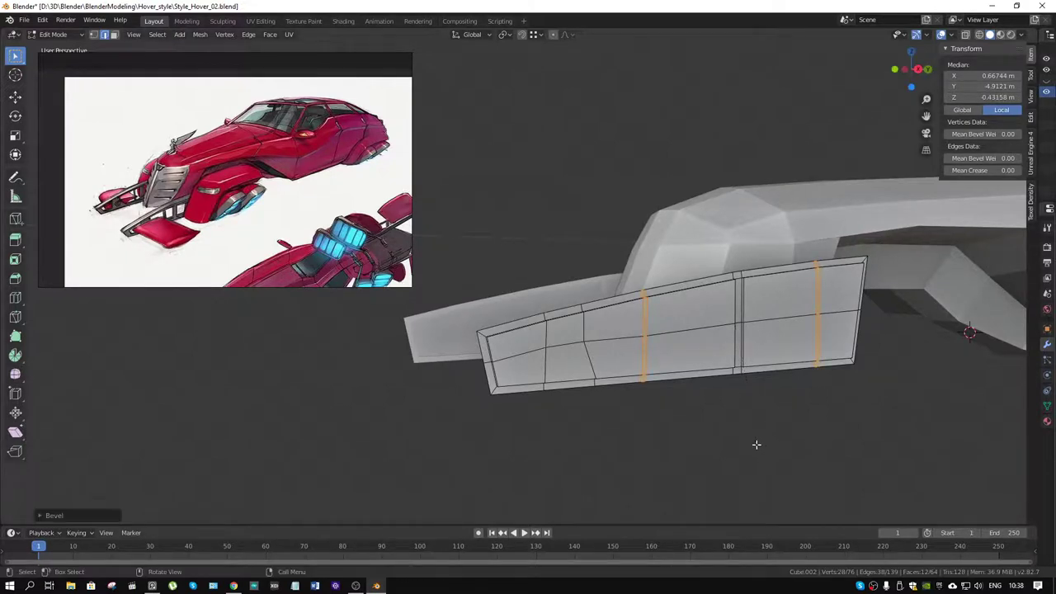
middle_drag(655, 317, 703, 334)
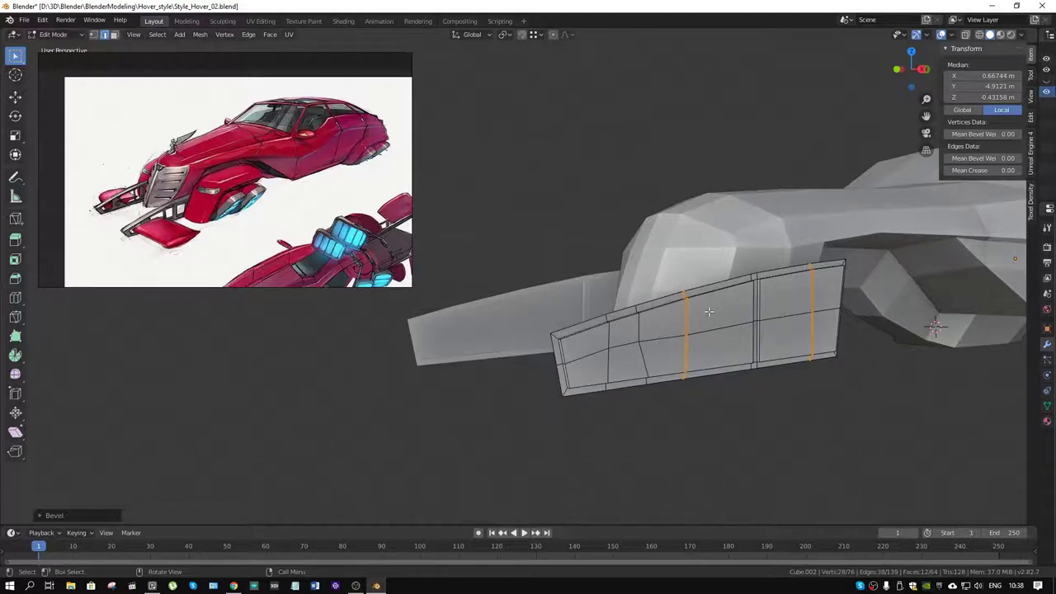
Select the nine inset panel faces across the fin.
key(3)
click(709, 312)
shift+click(711, 347)
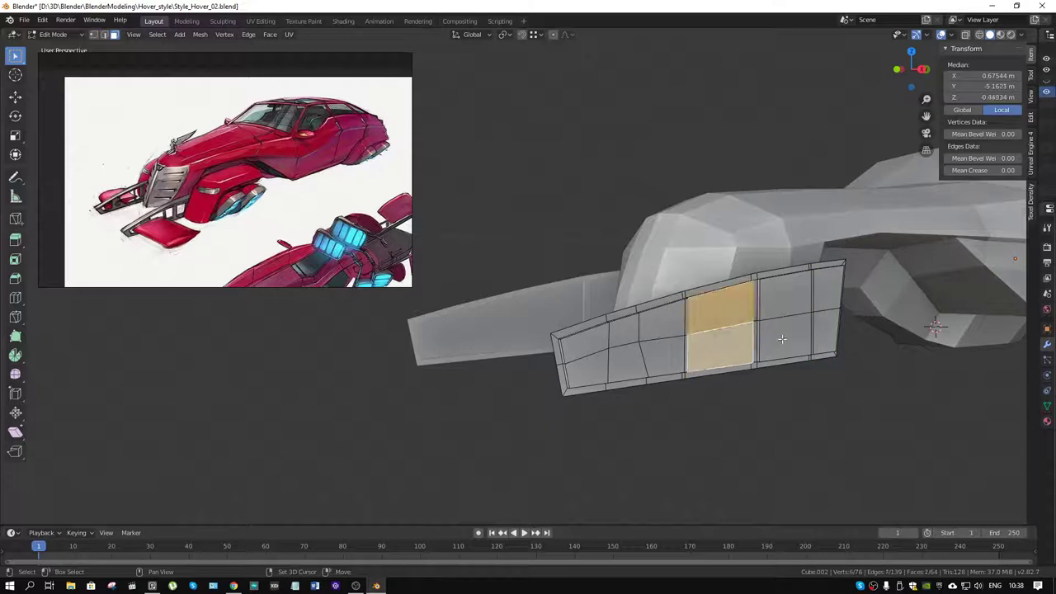
shift+click(782, 339)
shift+click(824, 331)
shift+click(826, 286)
shift+click(797, 291)
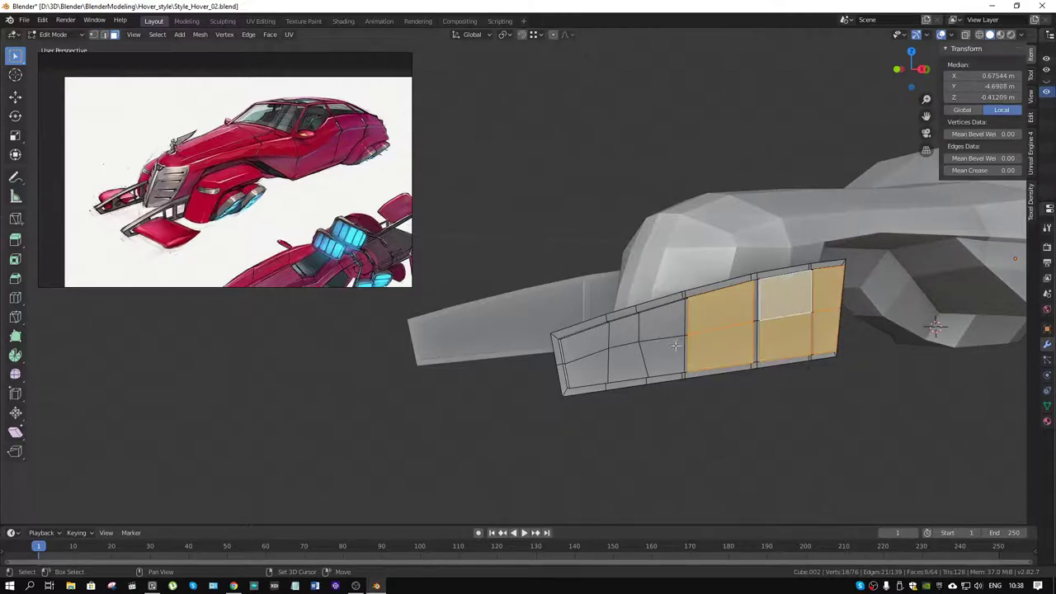
shift+click(662, 327)
shift+click(656, 356)
shift+click(584, 364)
mouse_move(583, 365)
middle_down()
mouse_move(689, 336)
mouse_move(764, 411)
middle_up()
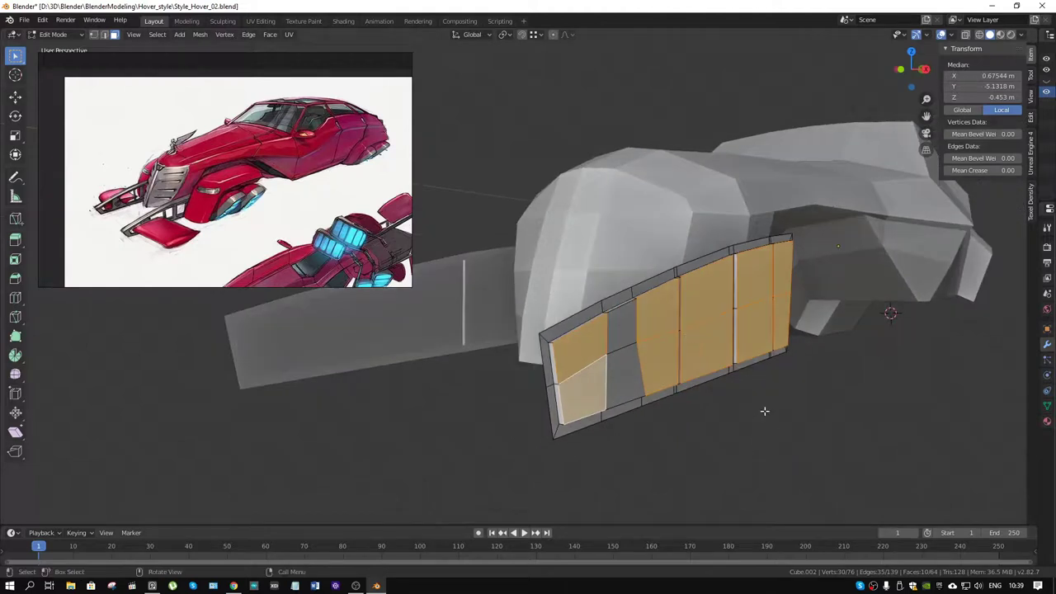
Delete the selected panel faces, leaving an open frame of border and ribs.
key(e)
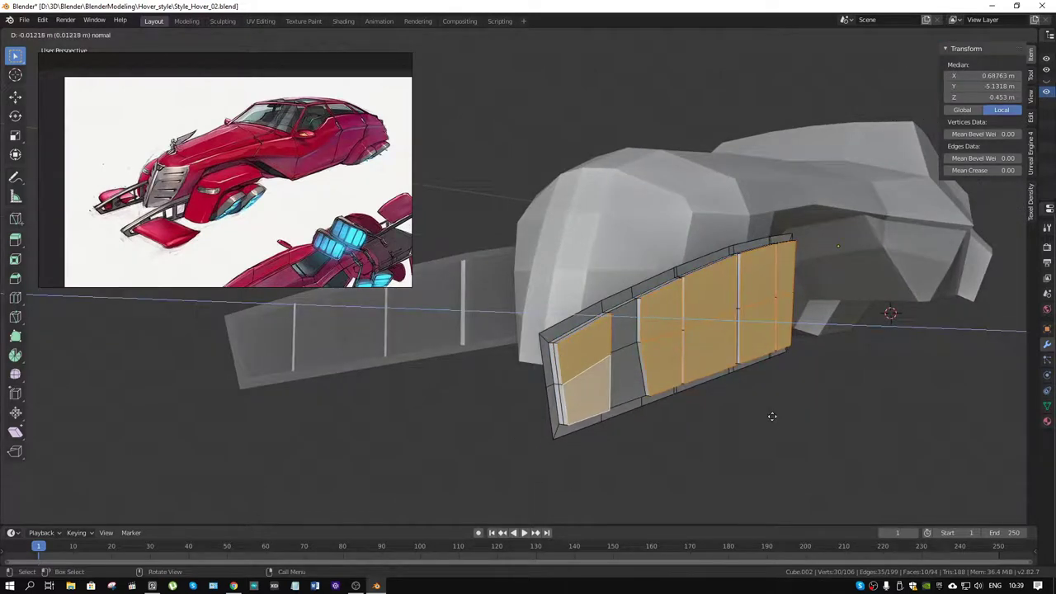
right_click(772, 416)
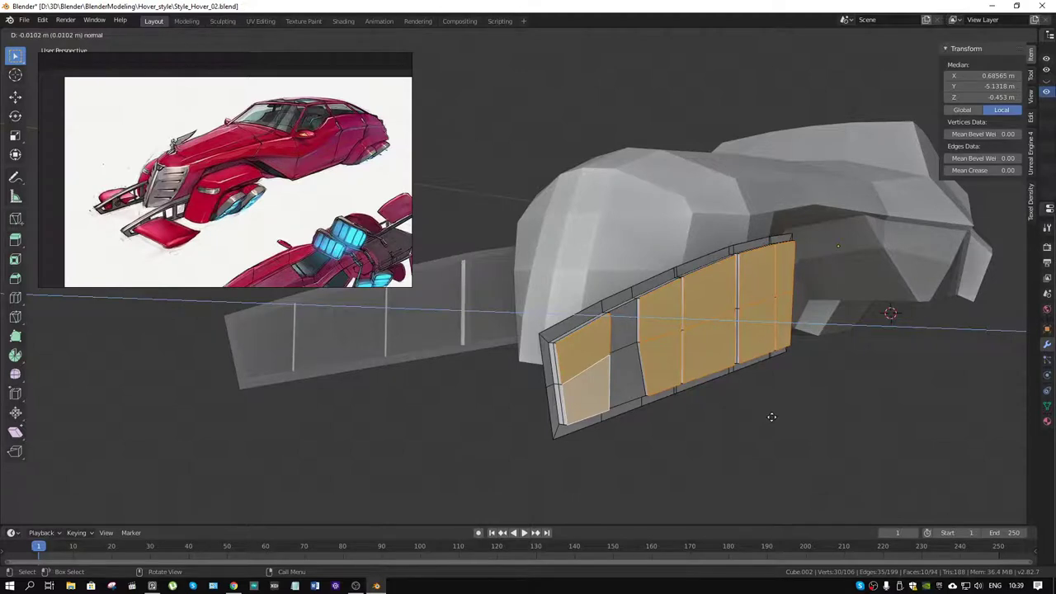
key(x)
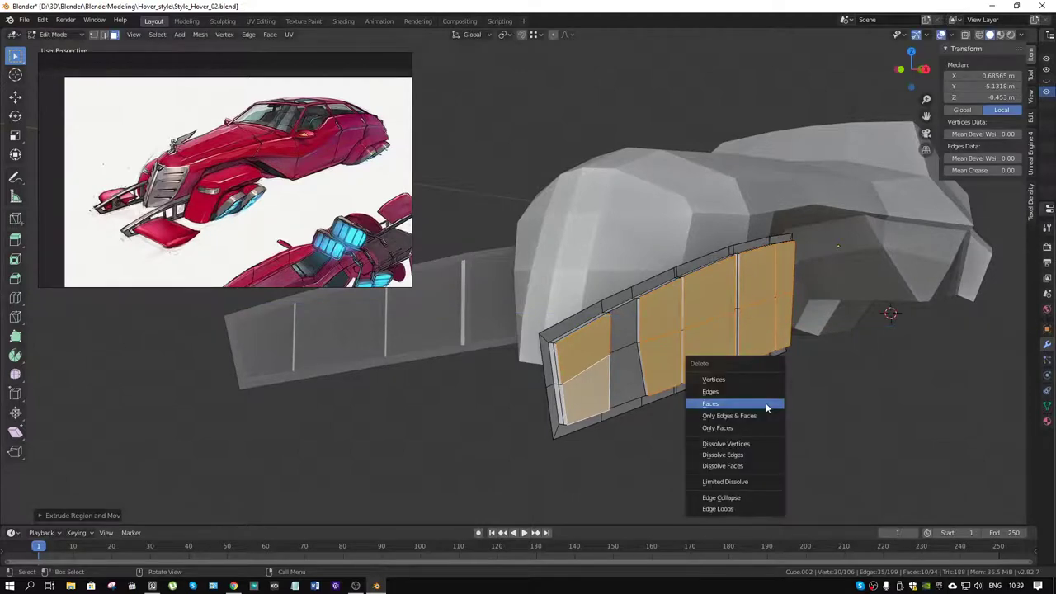
click(766, 403)
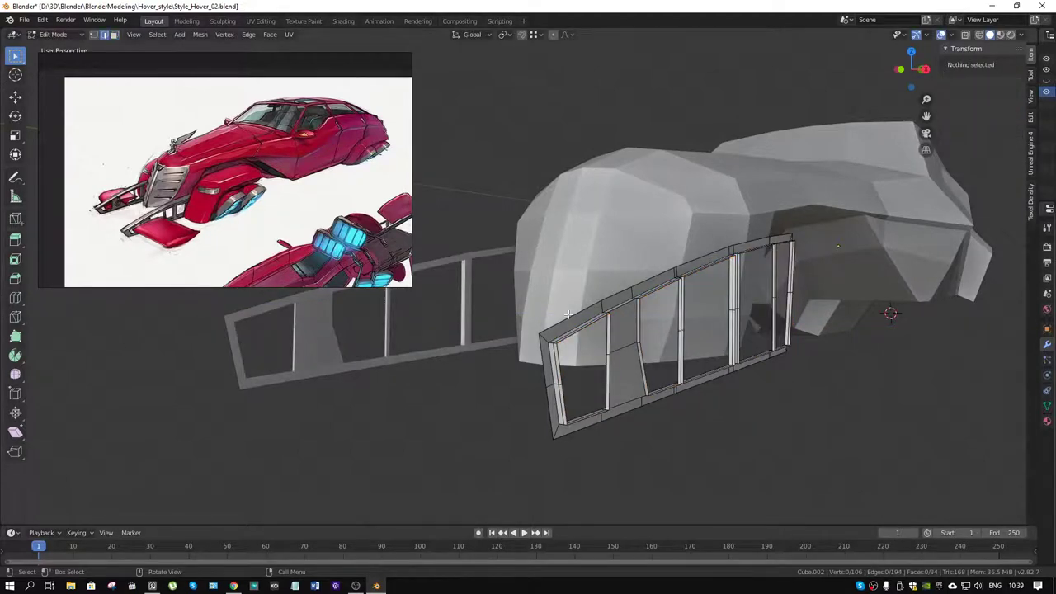
Extrude the fin frame's border about 0.024 m sideways along X for thickness.
middle_drag(578, 321, 694, 428)
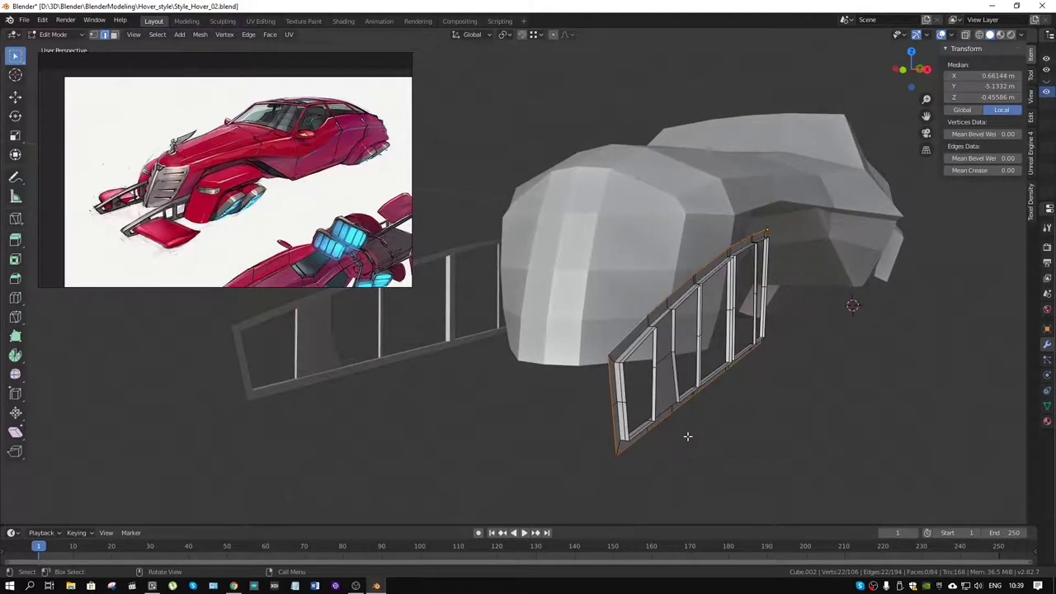
mouse_move(688, 435)
middle_down()
mouse_move(737, 376)
mouse_move(719, 376)
middle_up()
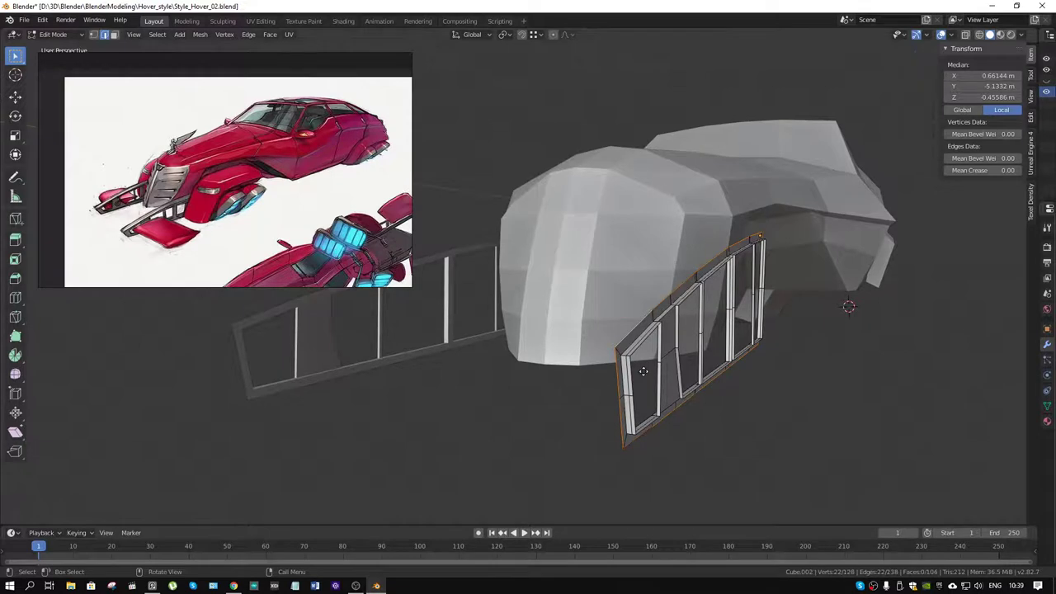
key(g)
key(x)
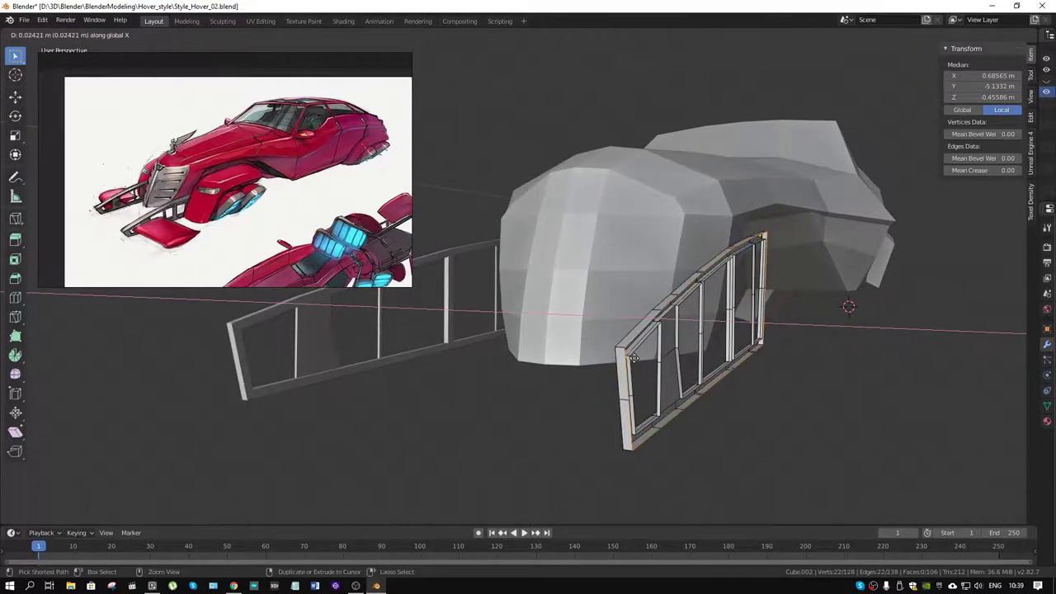
click(632, 357)
mouse_move(632, 356)
middle_down()
mouse_move(736, 331)
mouse_move(691, 336)
mouse_move(701, 335)
middle_up()
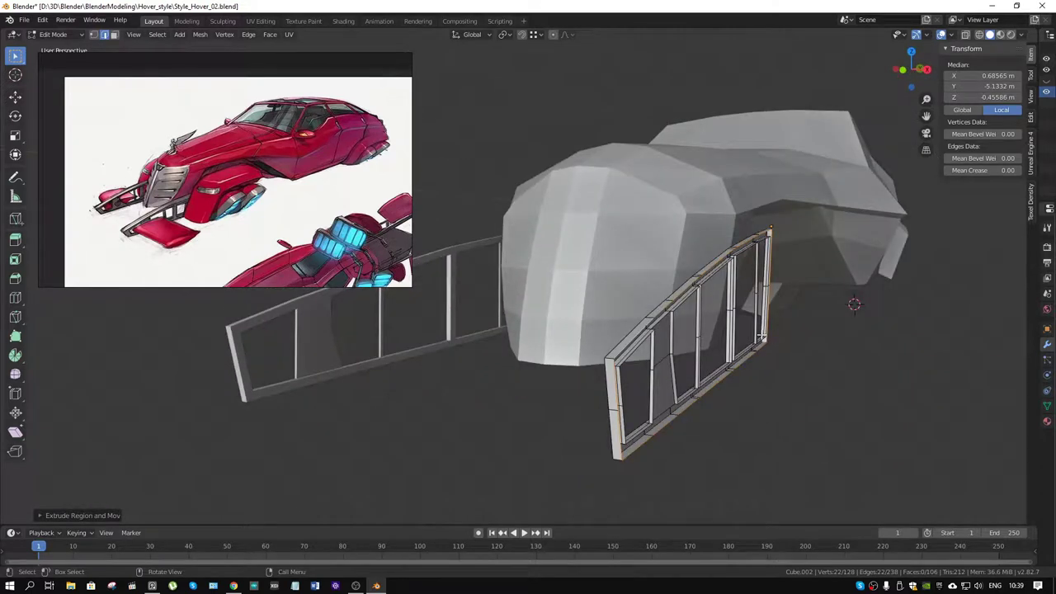
Duplicate the whole frame, mirror it with S X -1, and slide it against the original along X.
key(a)
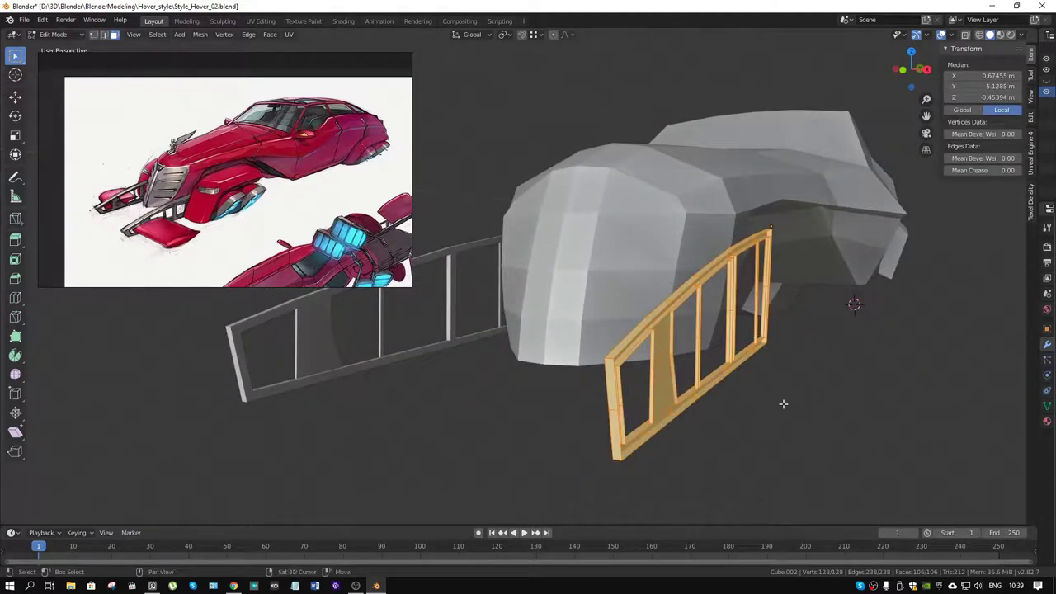
key(shift+d)
key(Escape)
text(s)
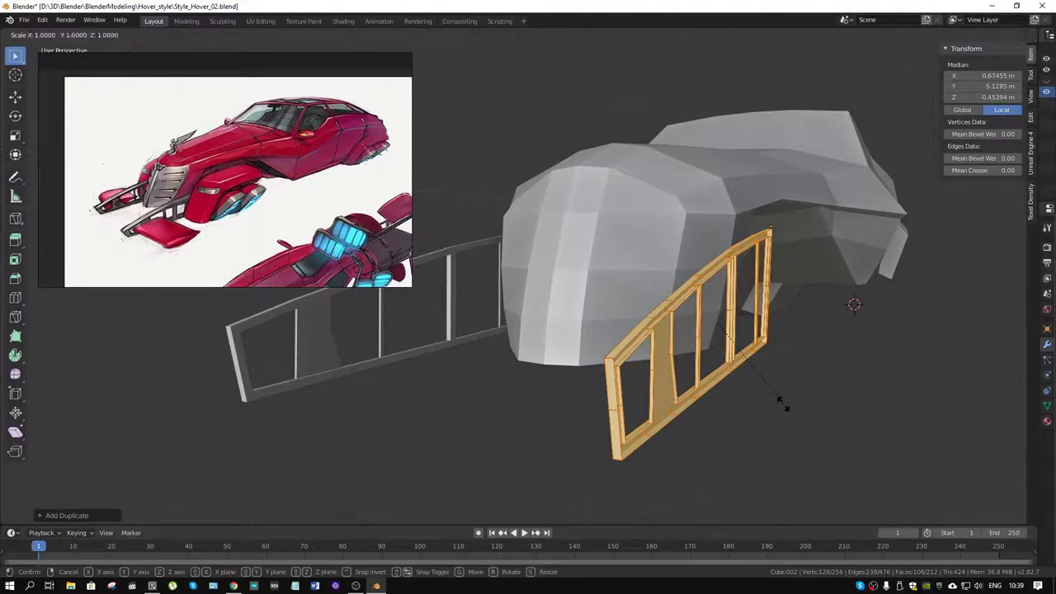
text(x)
text(-1)
key(Return)
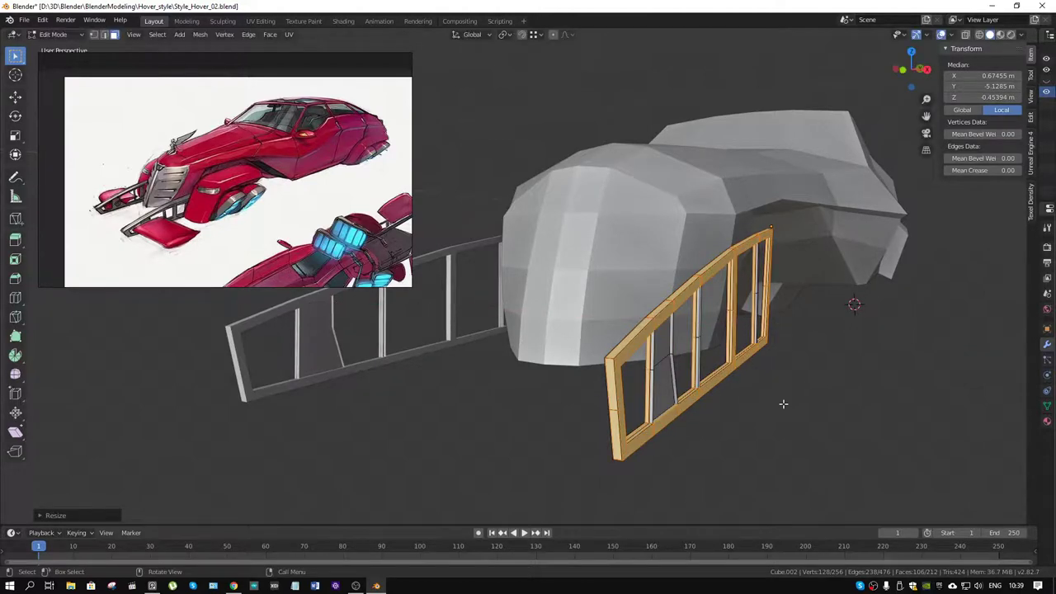
key(g)
key(x)
click(641, 427)
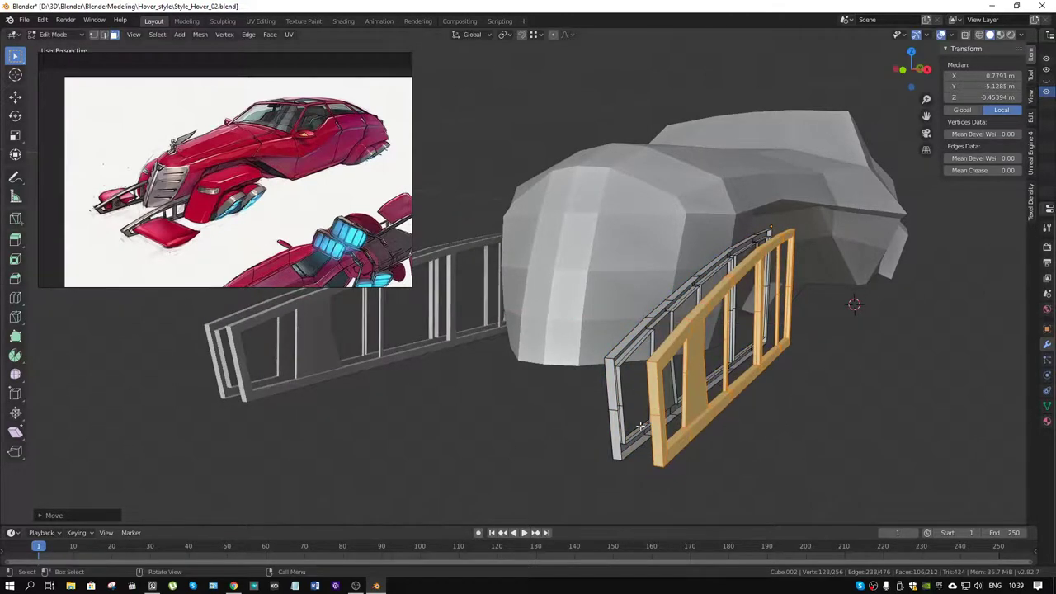
key(g)
key(x)
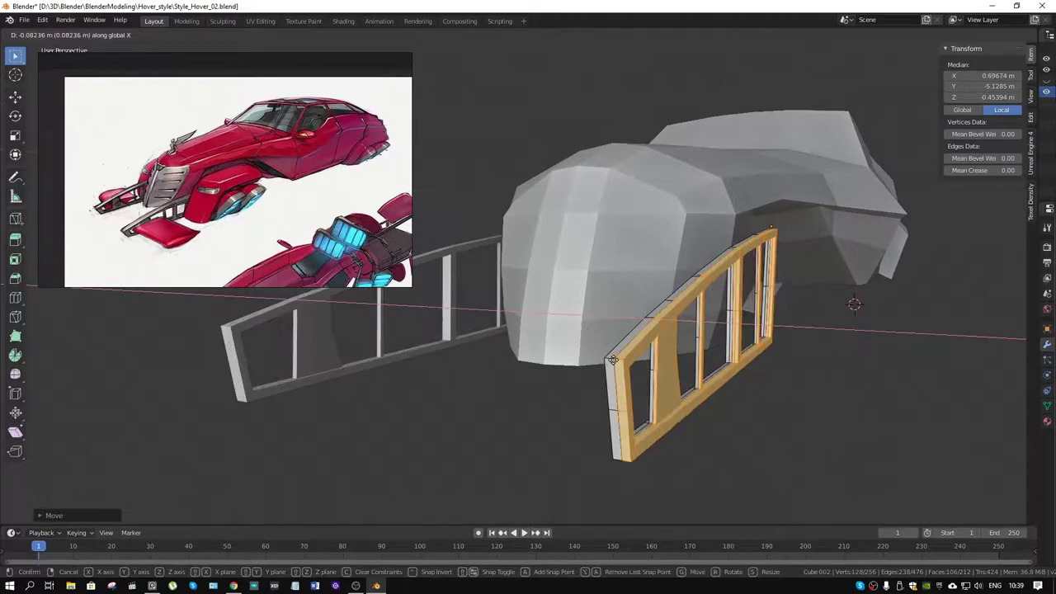
click(651, 371)
Merge the overlapping vertices by distance, removing 52 duplicates to leave 204 vertices.
middle_drag(652, 372, 693, 354)
right_click(693, 354)
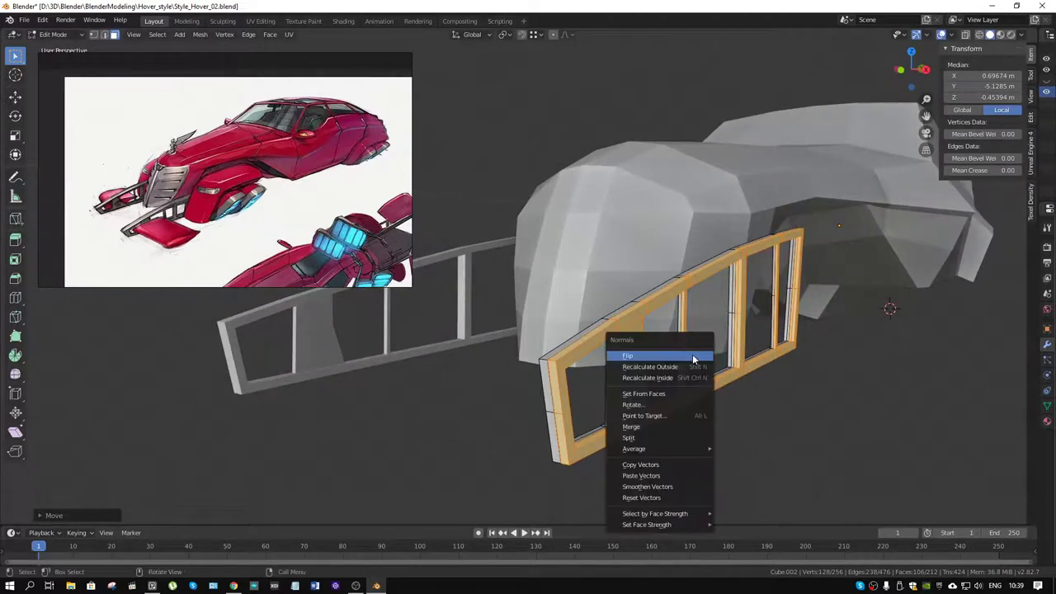
key(Escape)
key(1)
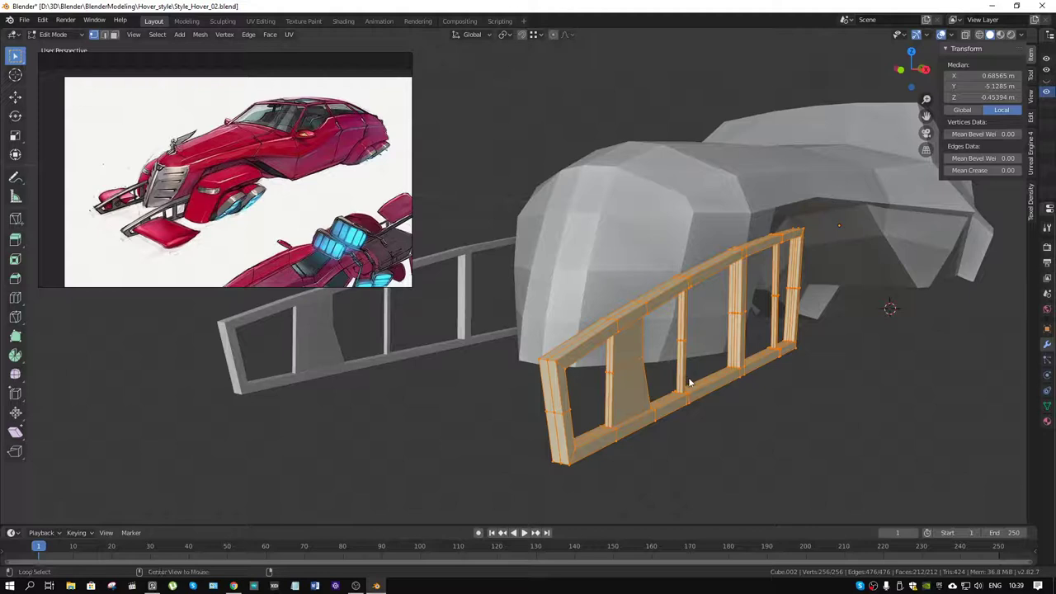
key(m)
click(668, 419)
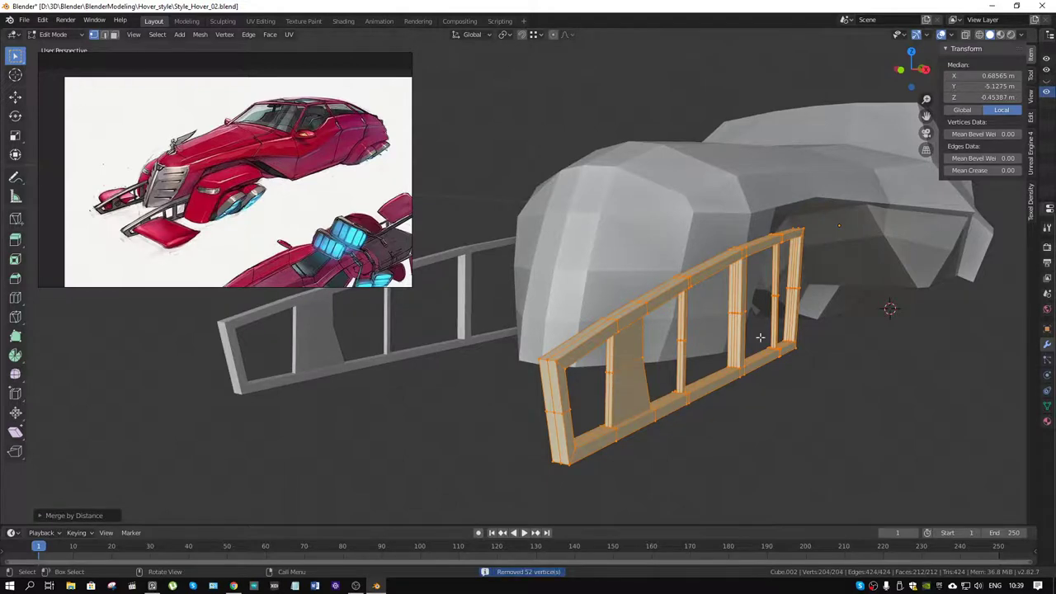
mouse_move(760, 338)
middle_down()
mouse_move(736, 332)
mouse_move(733, 312)
middle_up()
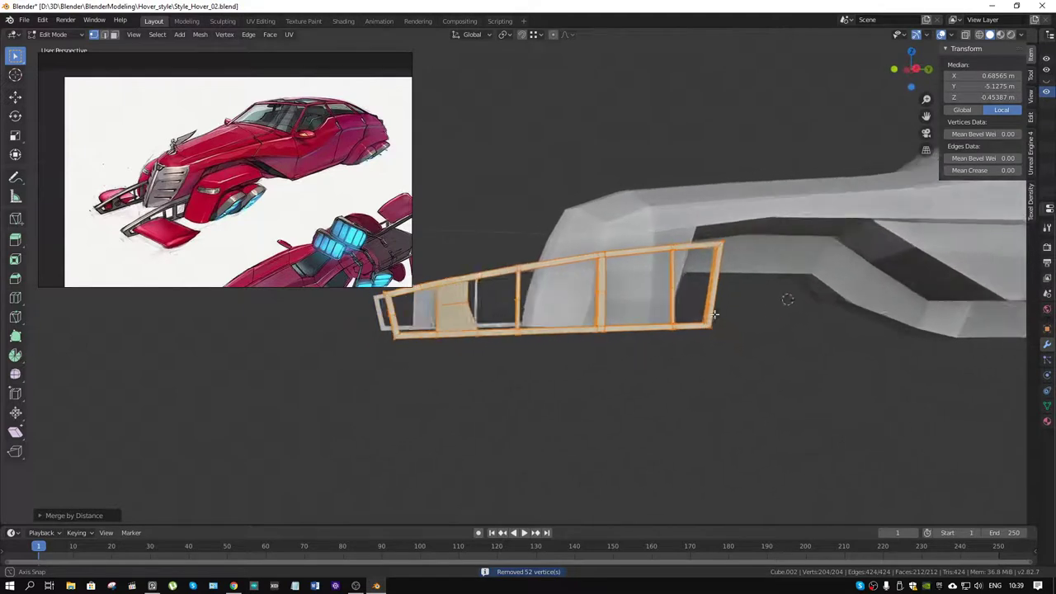
Return to Object Mode and deselect the fin frame.
key(ctrl+Tab)
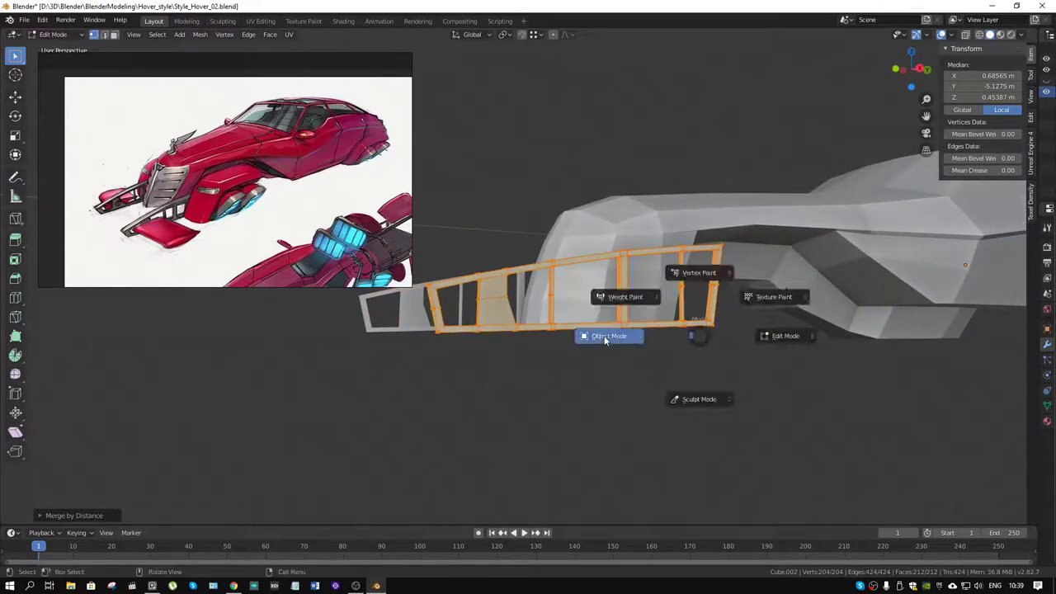
click(693, 337)
mouse_move(698, 337)
middle_down()
mouse_move(714, 339)
mouse_move(661, 346)
mouse_move(737, 278)
mouse_move(788, 257)
mouse_move(724, 283)
mouse_move(682, 280)
mouse_move(642, 264)
mouse_move(715, 269)
mouse_move(687, 249)
mouse_move(702, 229)
mouse_move(687, 241)
mouse_move(629, 217)
mouse_move(728, 259)
middle_up()
click(714, 338)
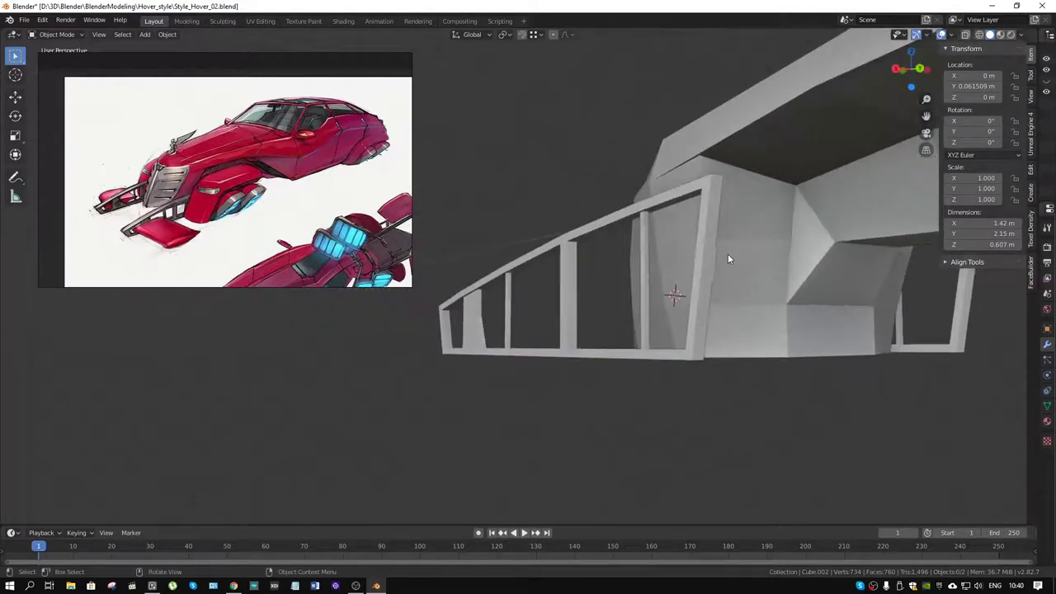
Zoom and pan the reference panel to the orthographic pencil sketches of the car's side, front and top.
scroll(363, 223, up, 2)
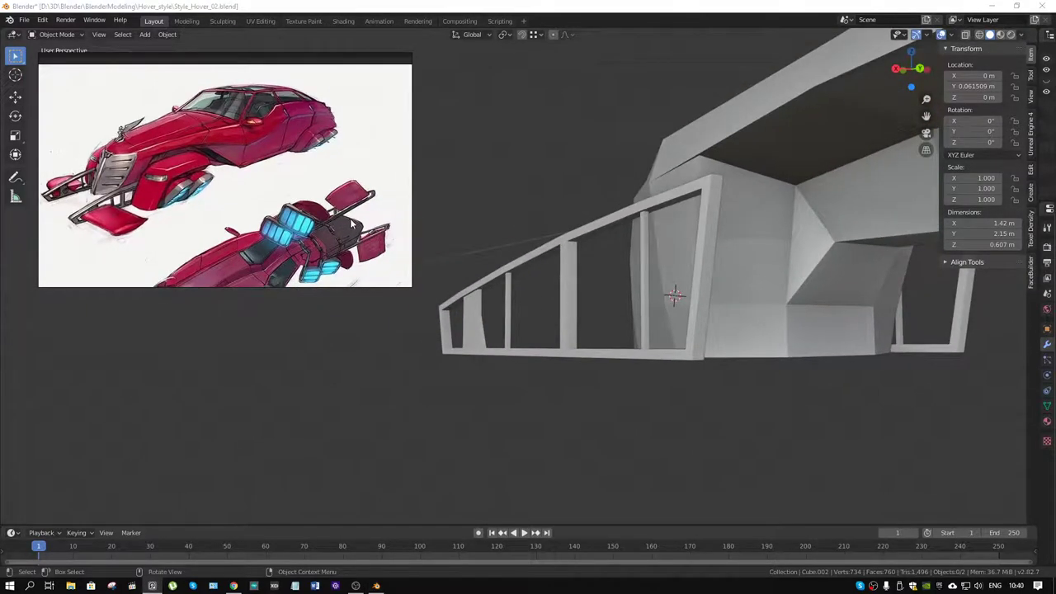
scroll(352, 222, up, 1)
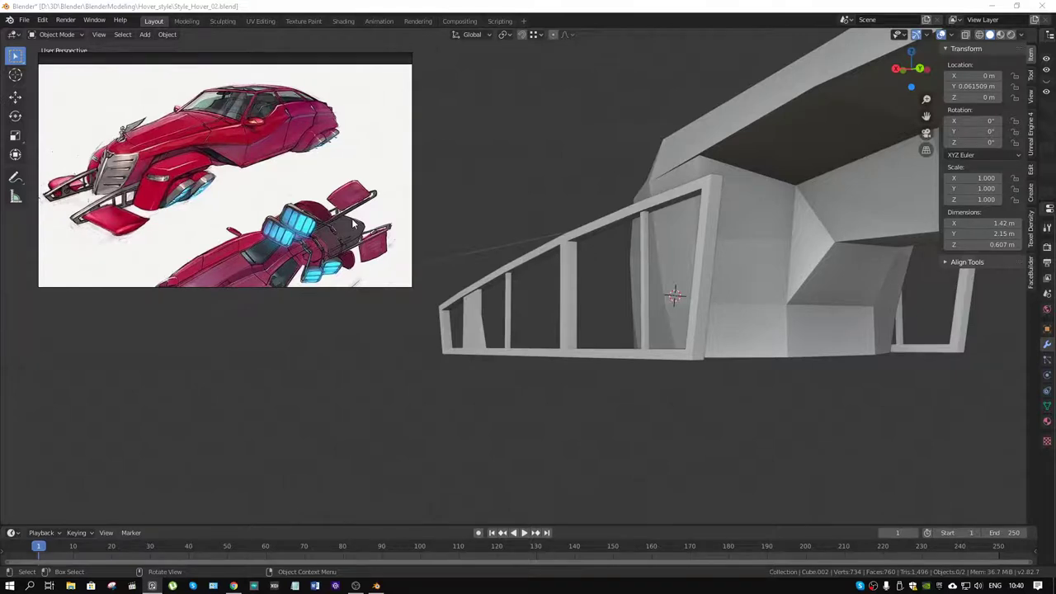
scroll(353, 223, up, 1)
scroll(351, 218, up, 1)
scroll(366, 194, up, 1)
scroll(347, 193, up, 1)
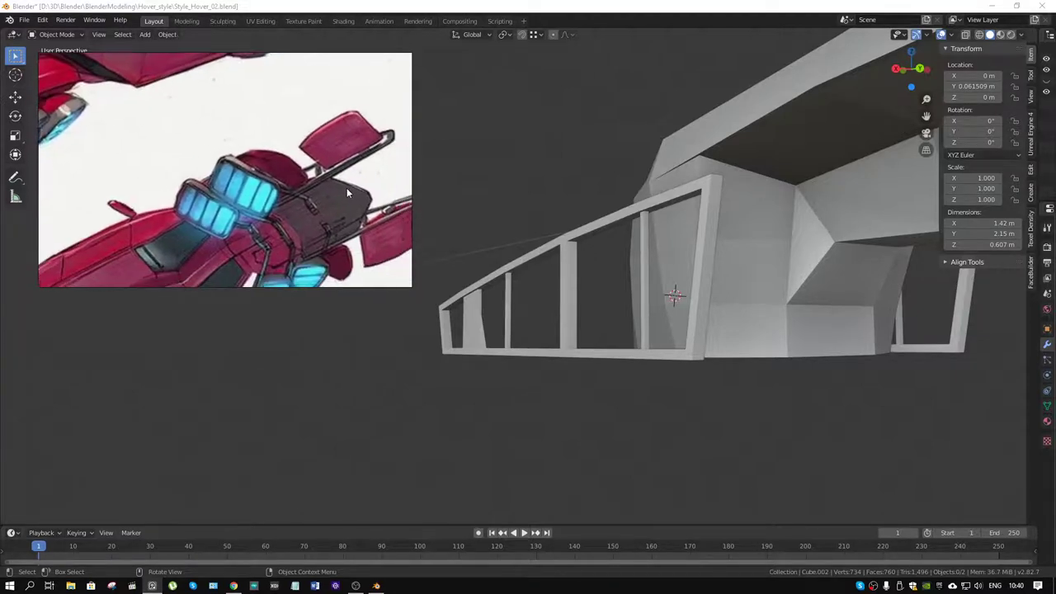
mouse_move(347, 192)
middle_down()
mouse_move(328, 195)
mouse_move(370, 234)
middle_up()
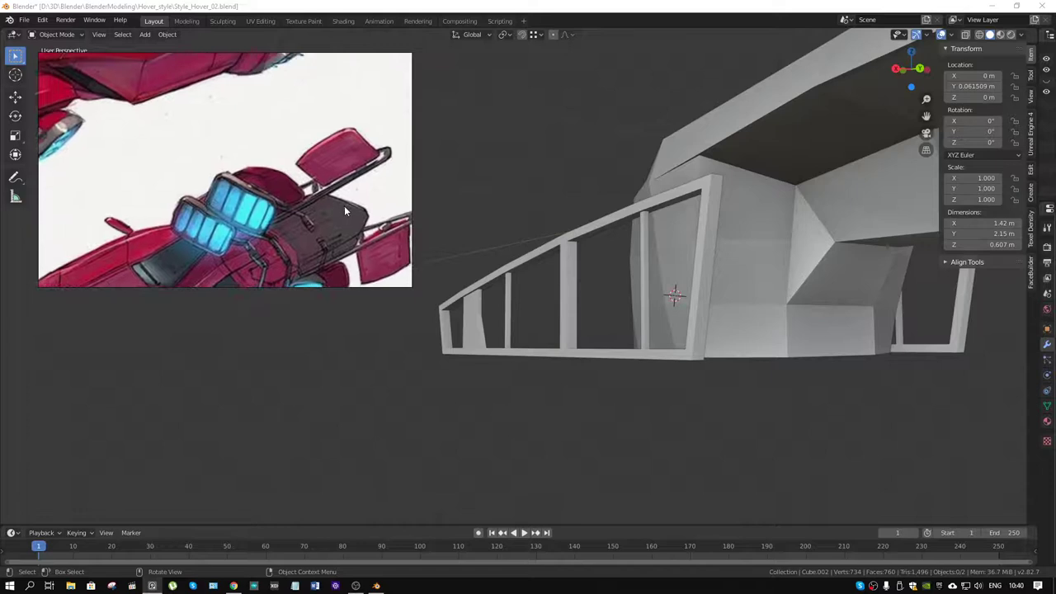
scroll(359, 221, down, 2)
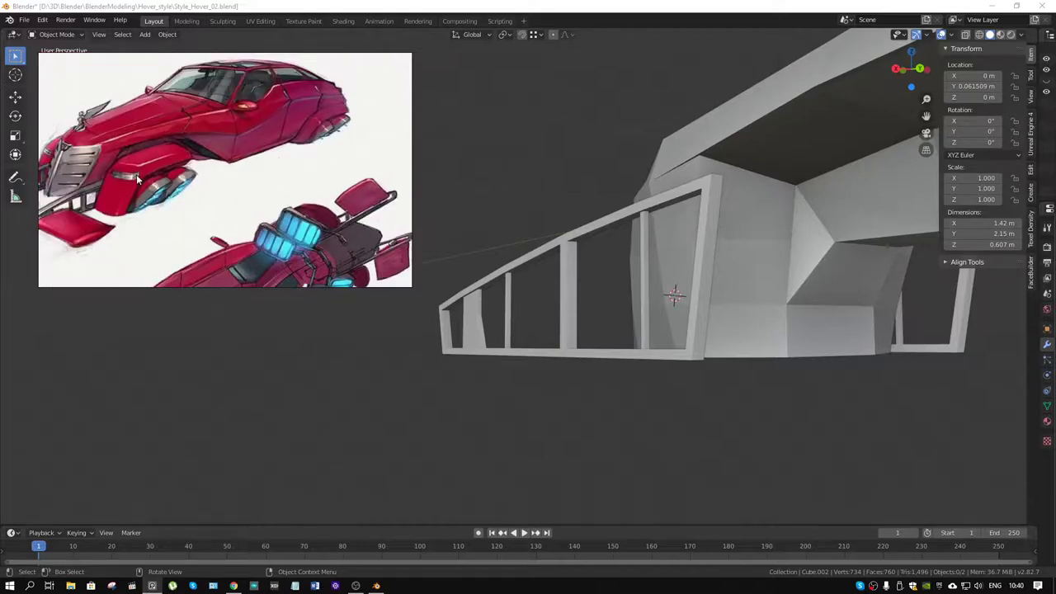
scroll(136, 174, down, 2)
scroll(137, 174, down, 1)
scroll(136, 175, up, 3)
middle_drag(207, 248, 222, 148)
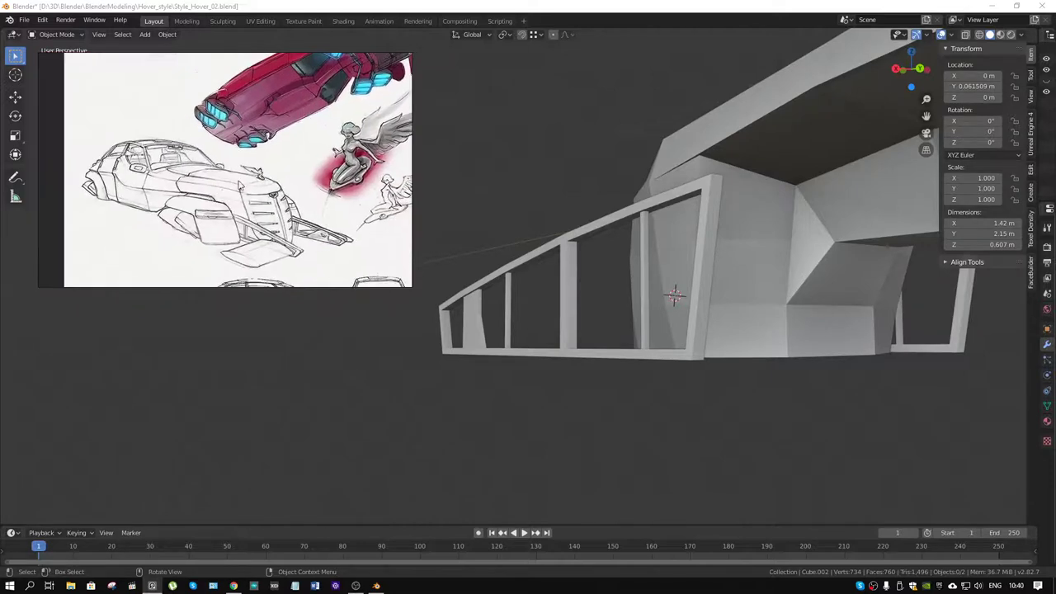
scroll(214, 194, down, 1)
middle_drag(214, 194, 244, 116)
mouse_move(669, 215)
middle_down()
mouse_move(723, 249)
mouse_move(804, 228)
mouse_move(785, 228)
middle_up()
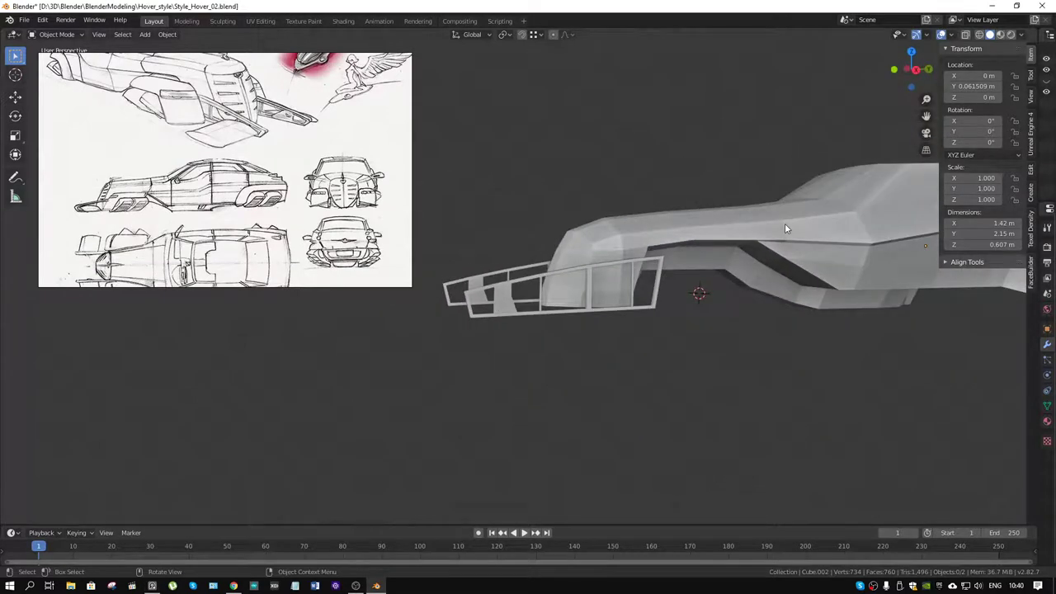
View the frame from the right side and enter Edit Mode on it.
key(KP_3)
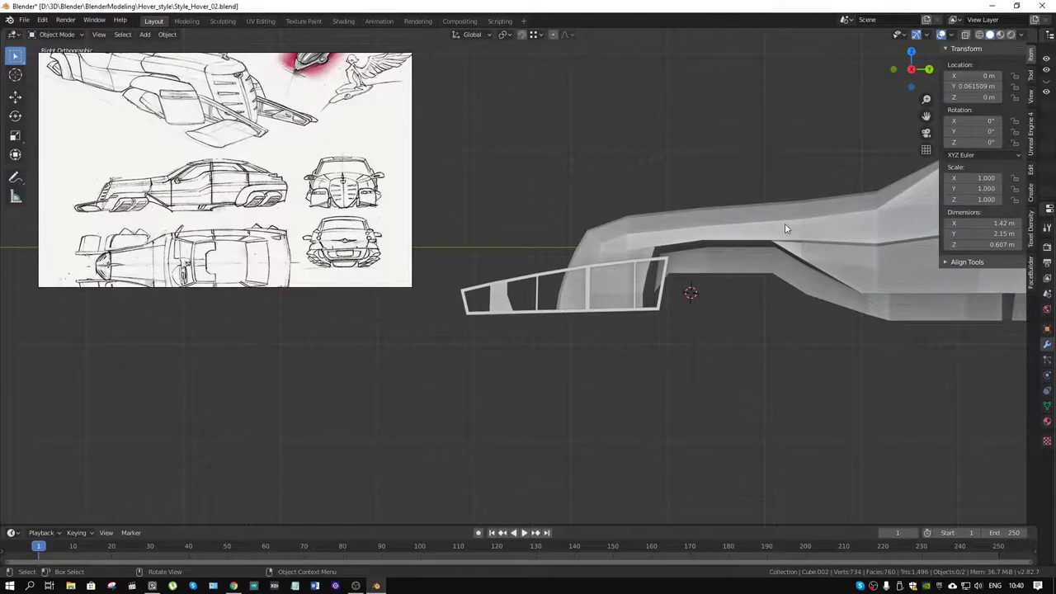
scroll(785, 228, up, 1)
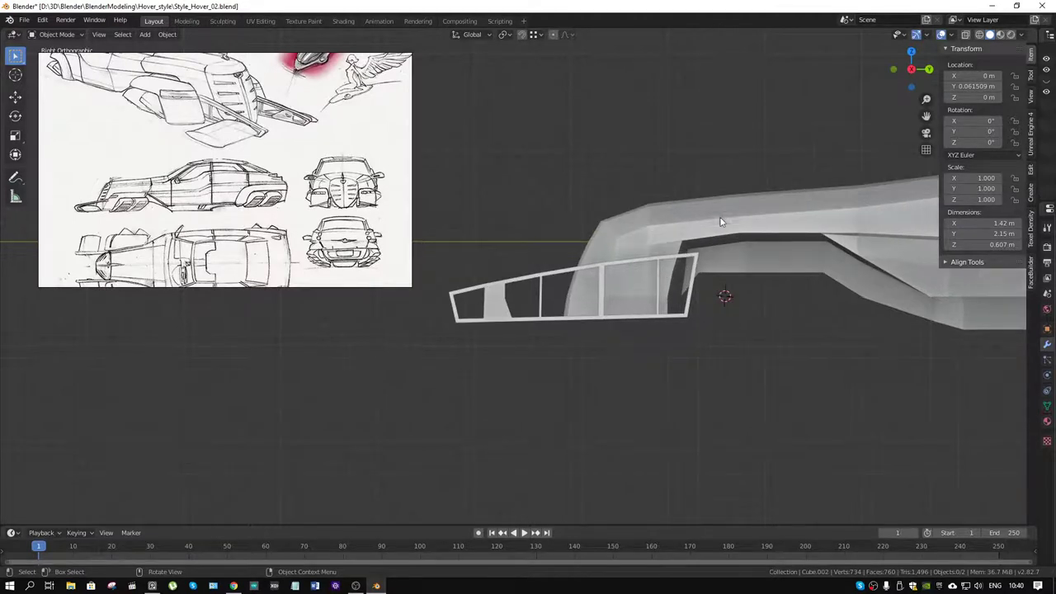
click(526, 275)
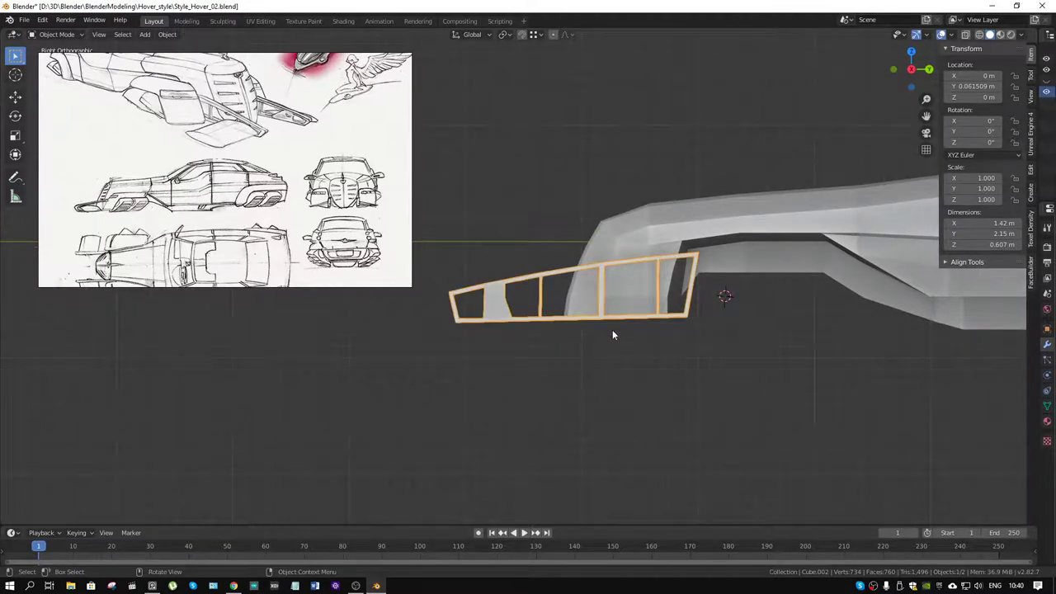
key(ctrl+Tab)
click(679, 330)
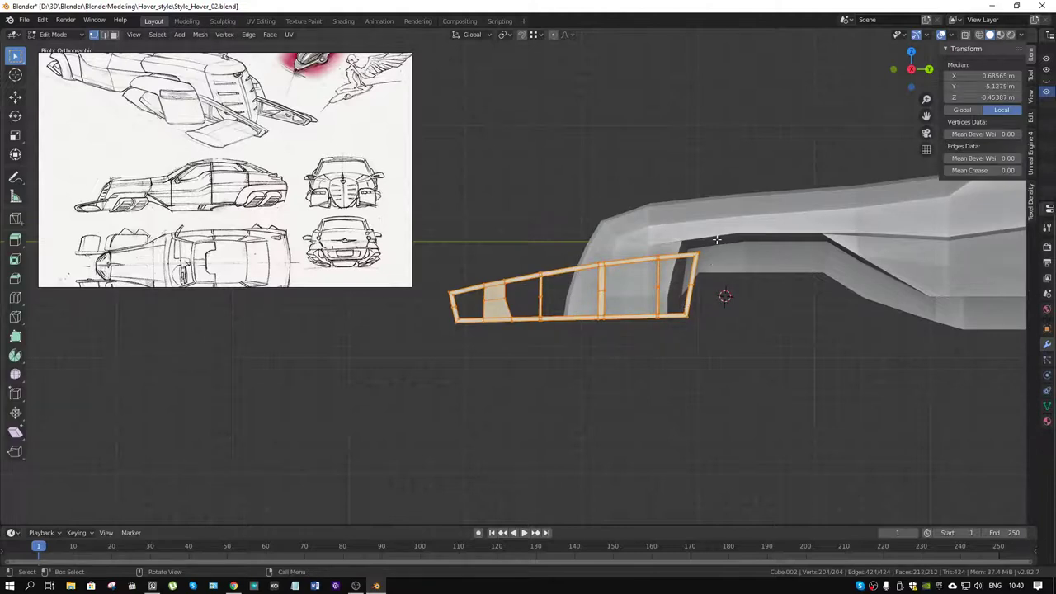
Select the frame's whole top edge and lower it about 0.07 m along Z.
alt+click(688, 257)
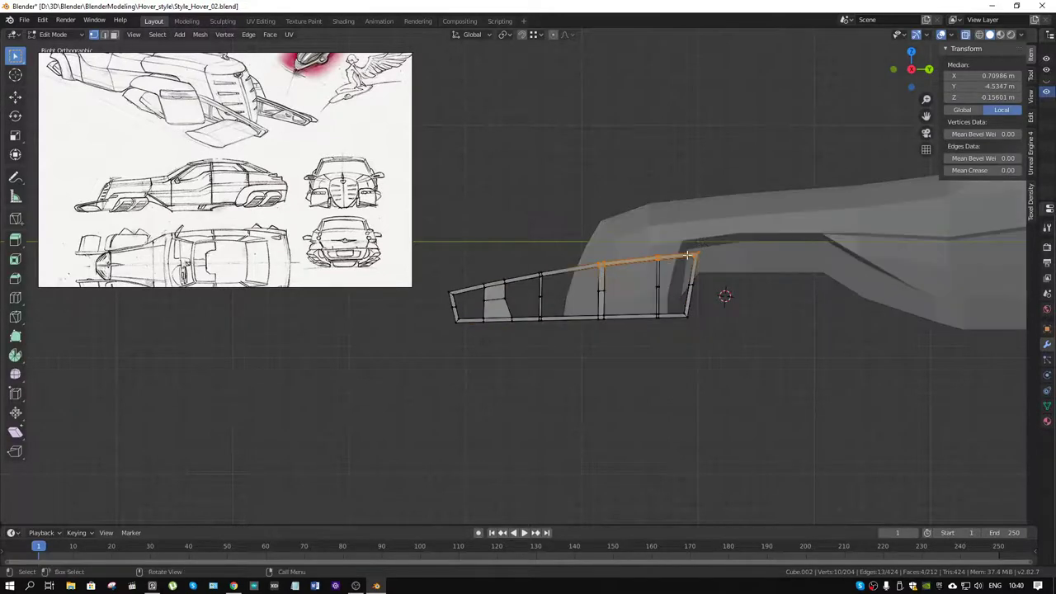
shift+click(569, 269)
key(b)
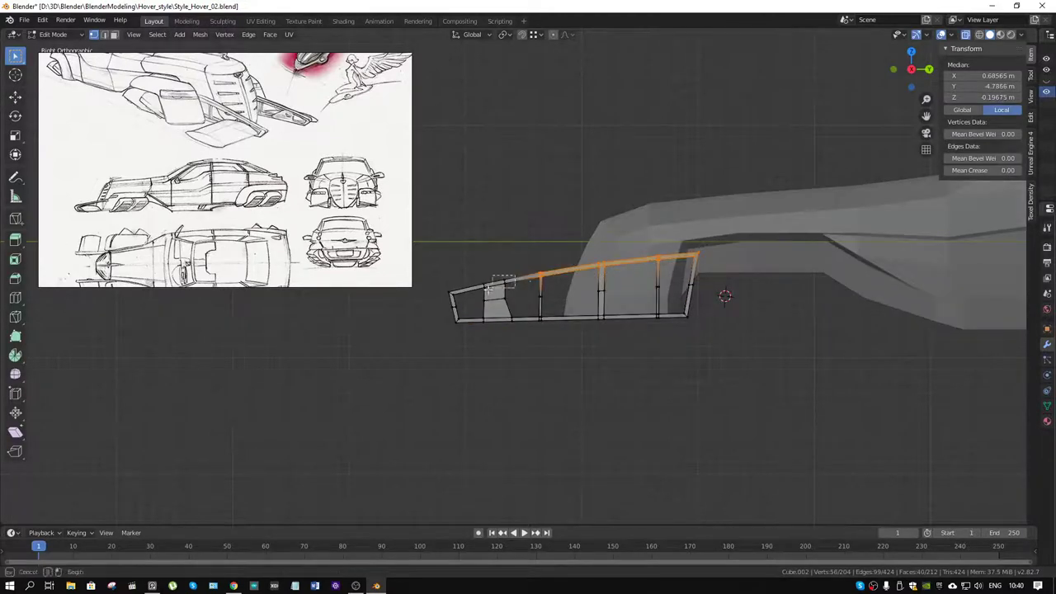
drag(499, 277, 439, 307)
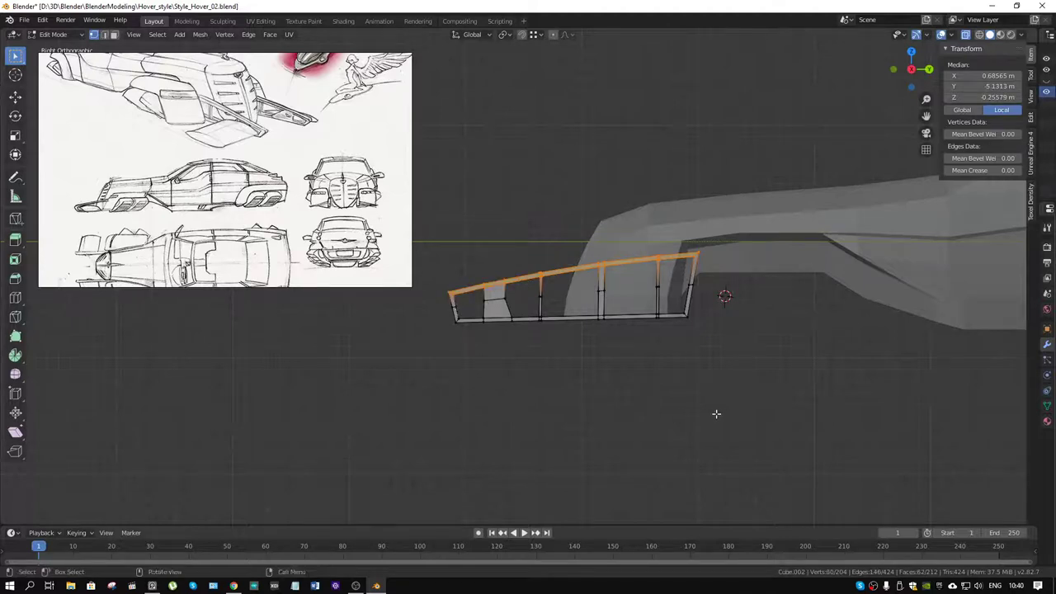
key(g)
key(z)
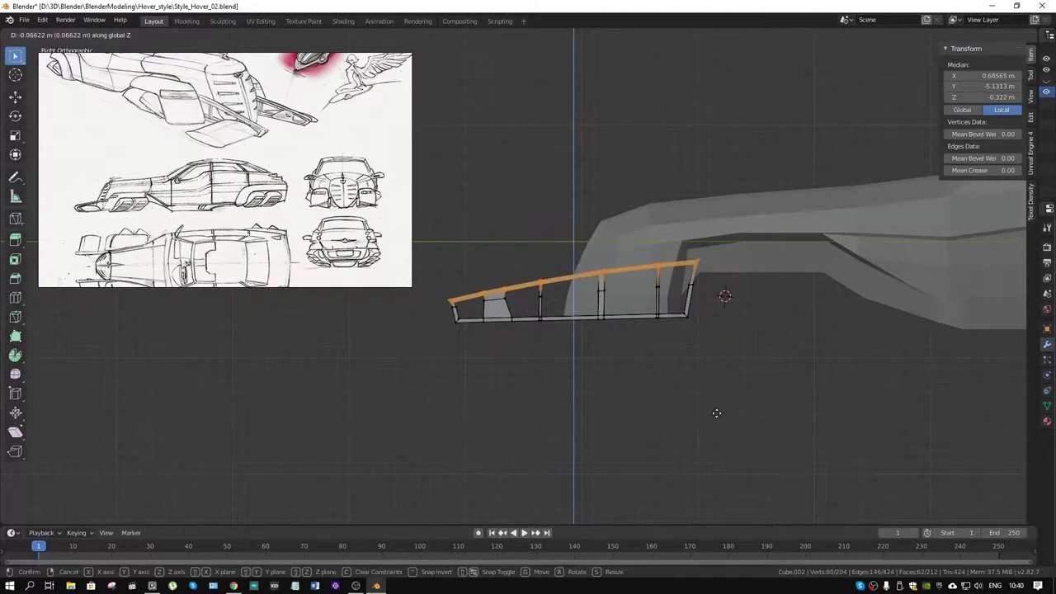
click(717, 413)
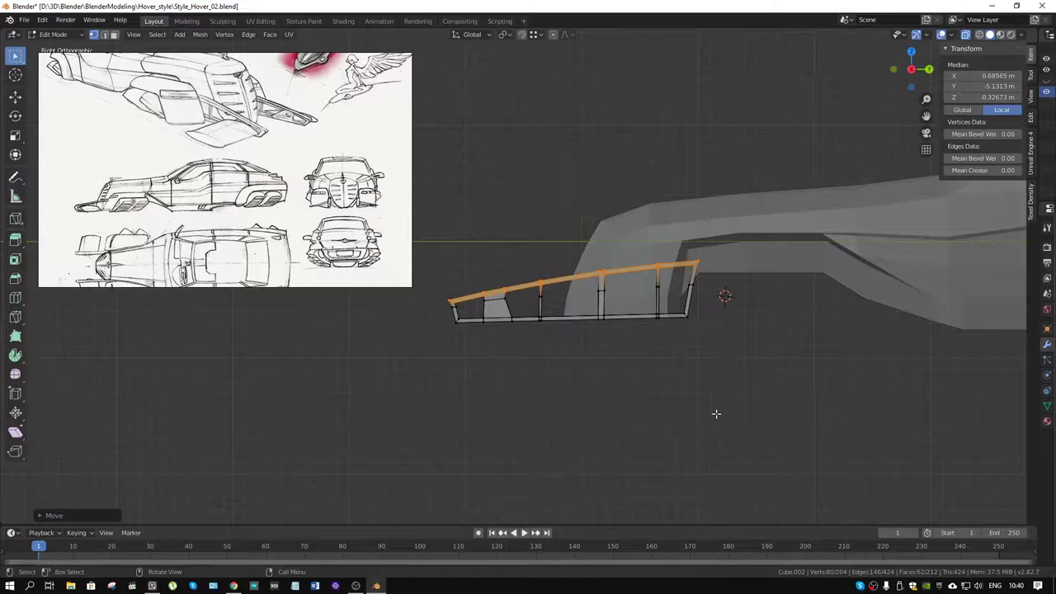
scroll(468, 350, up, 2)
drag(437, 321, 413, 326)
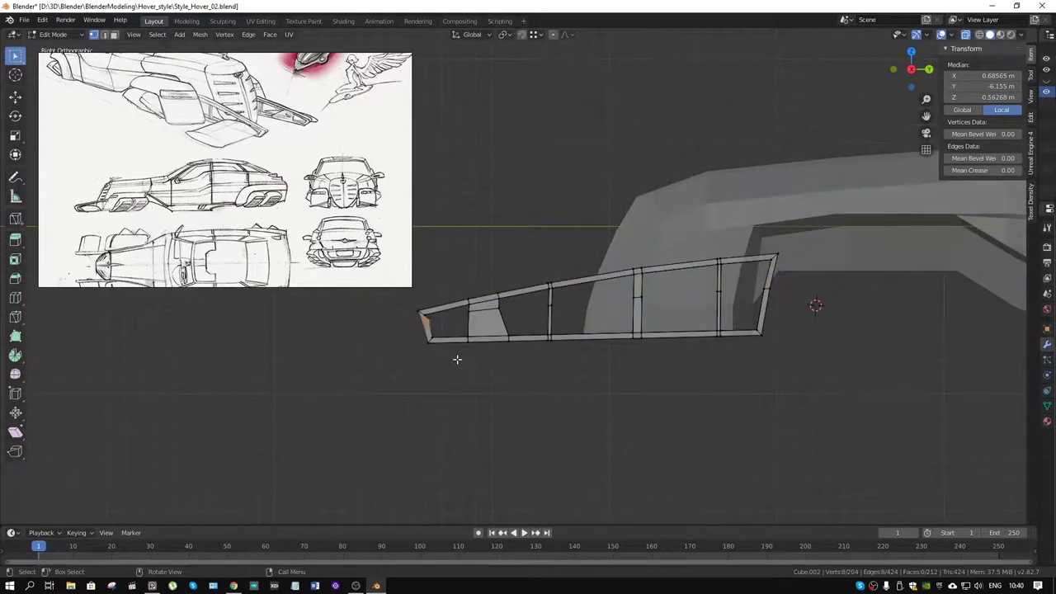
Dissolve the front corner edge and the extra edge in the front panel.
key(2)
key(x)
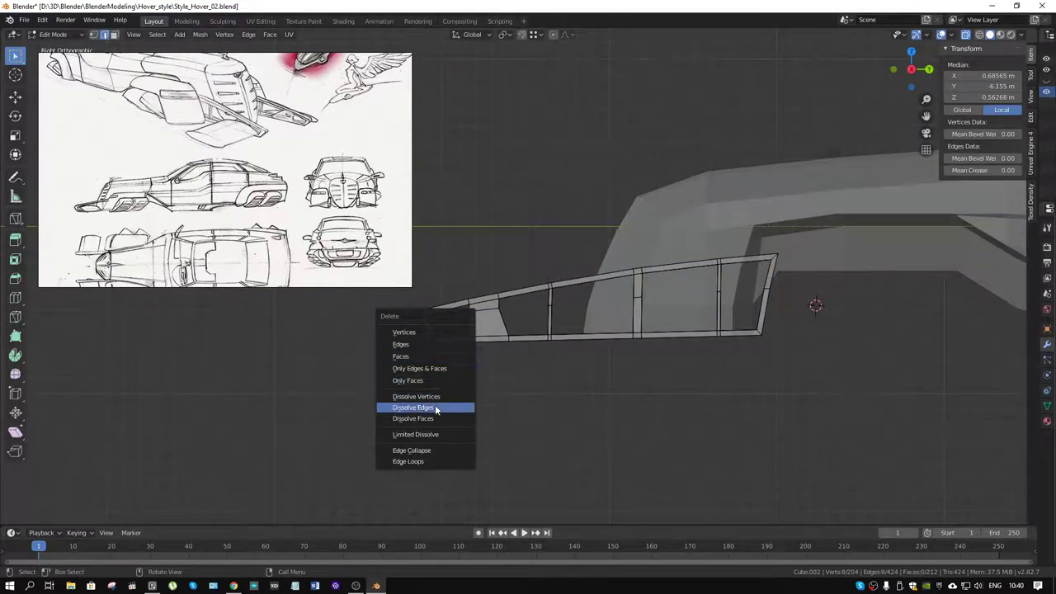
click(435, 404)
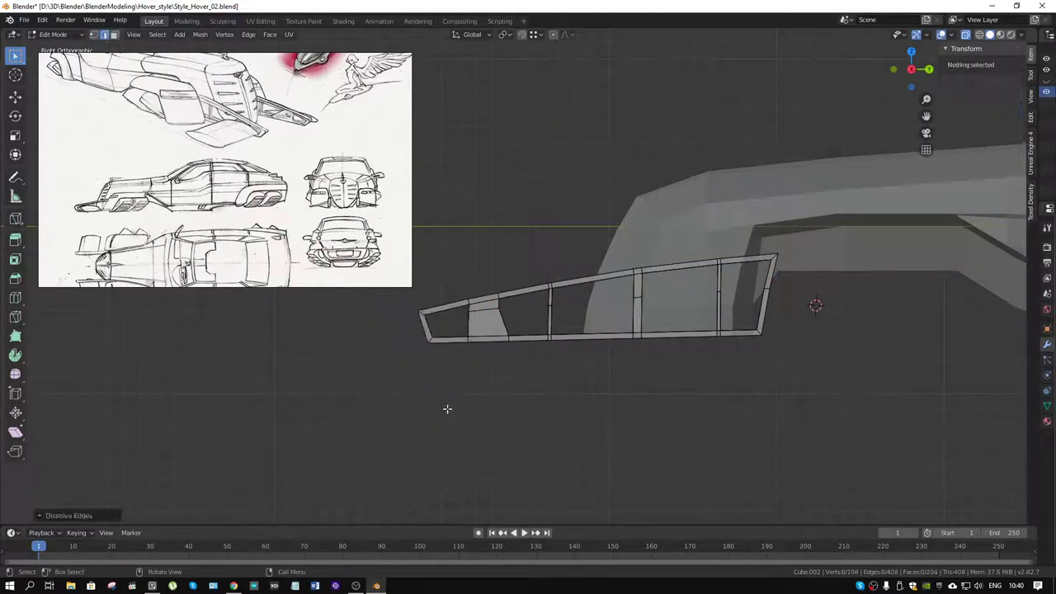
click(485, 309)
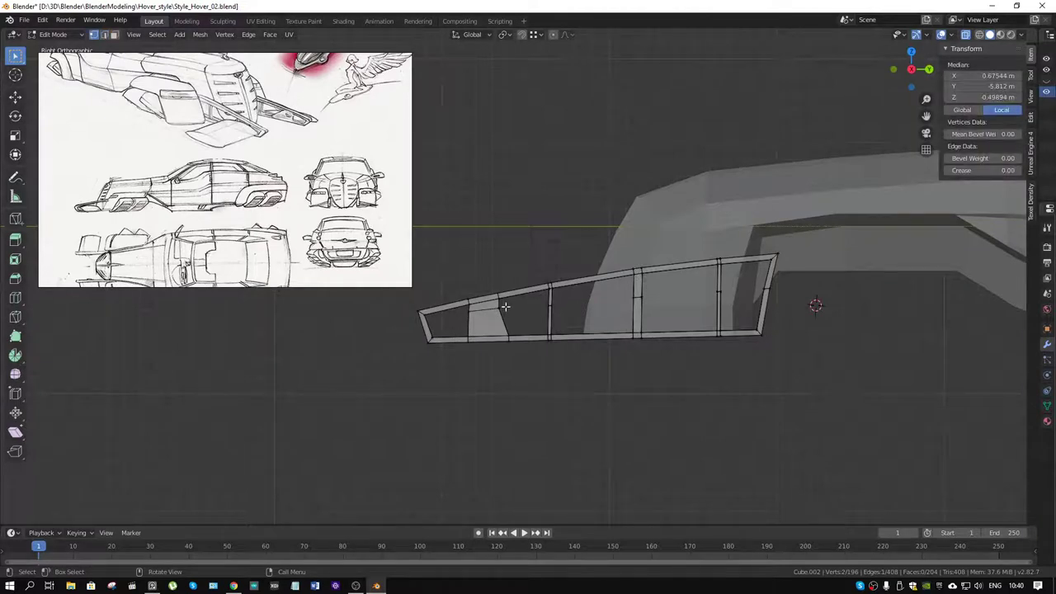
shift+click(483, 309)
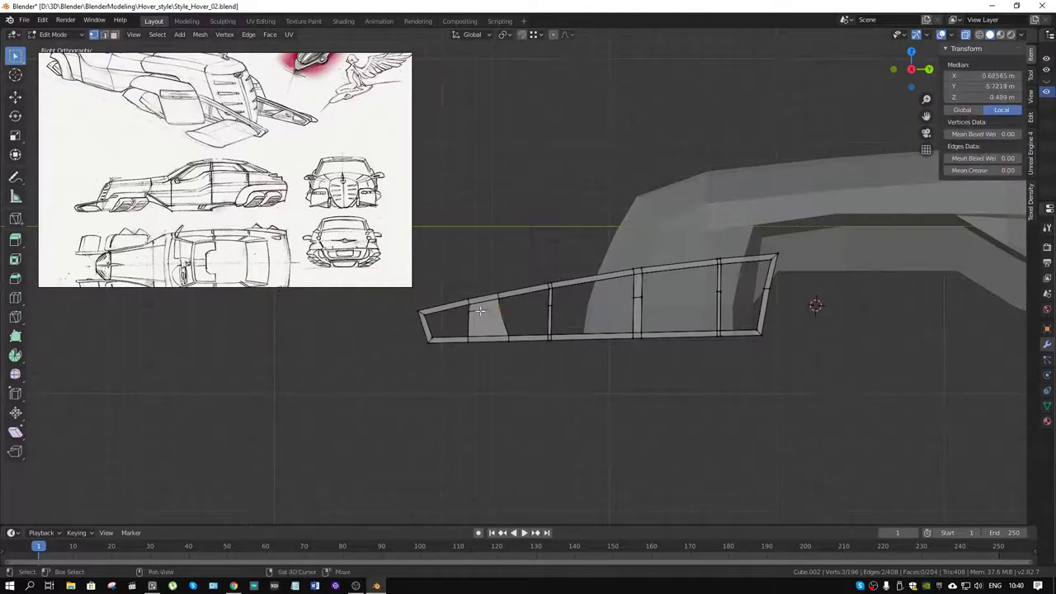
key(g)
key(g)
click(524, 417)
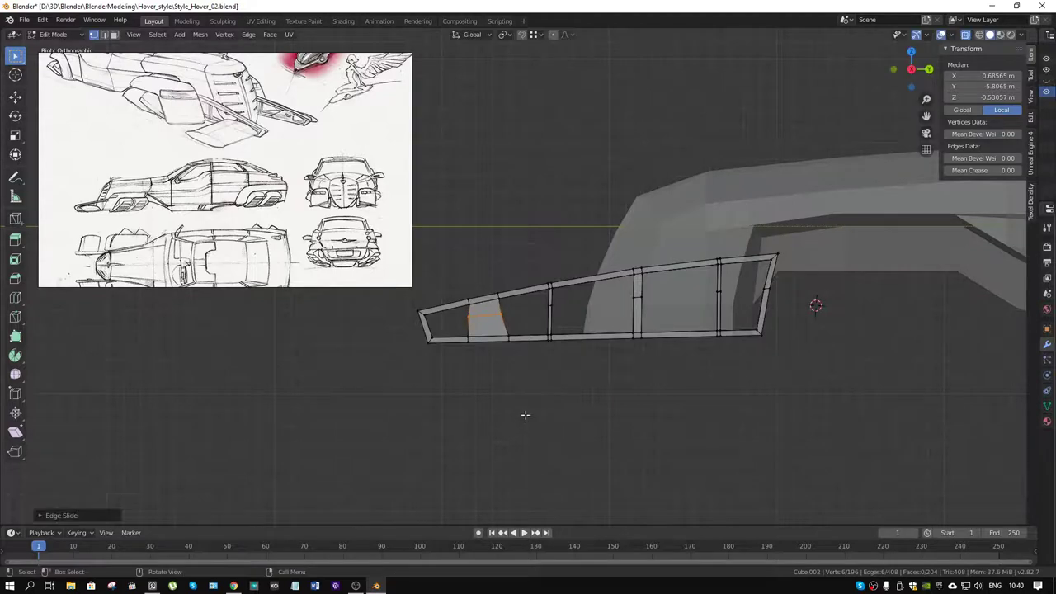
key(x)
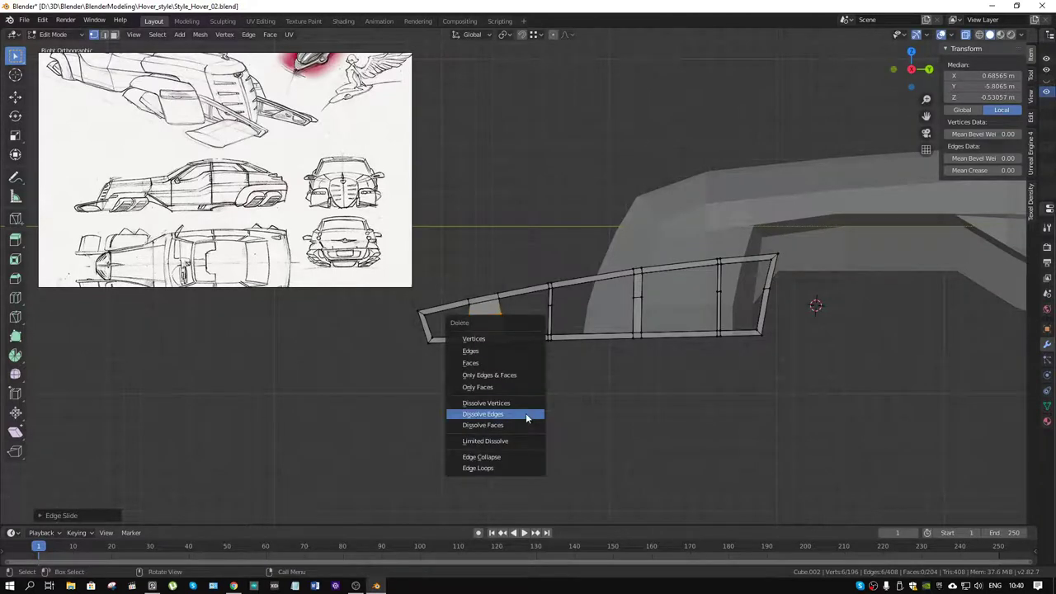
click(526, 414)
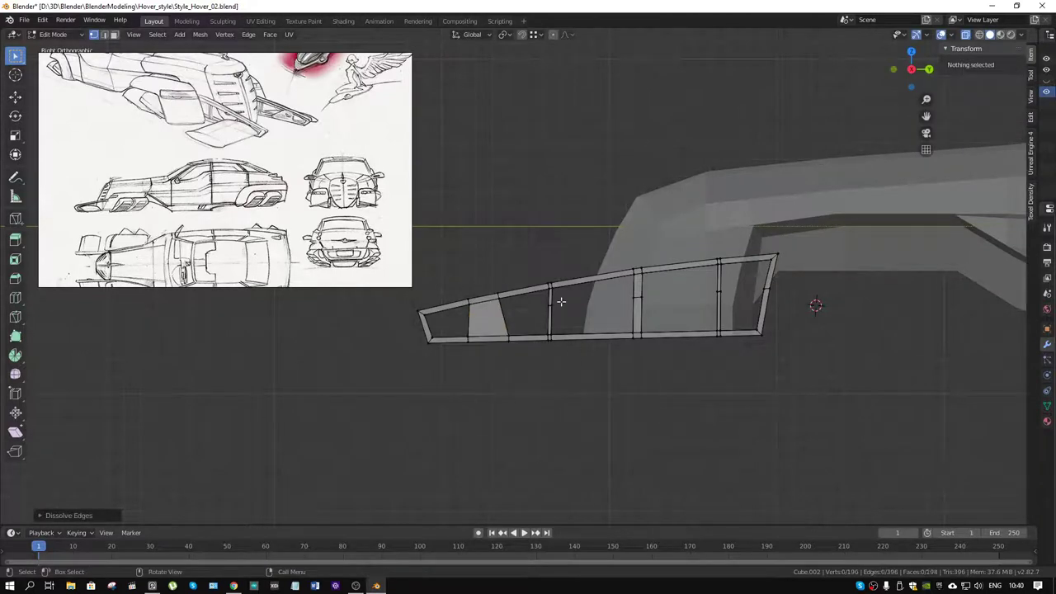
Dissolve the four upright rib edges, then add a loop cut through the front panel.
click(553, 303)
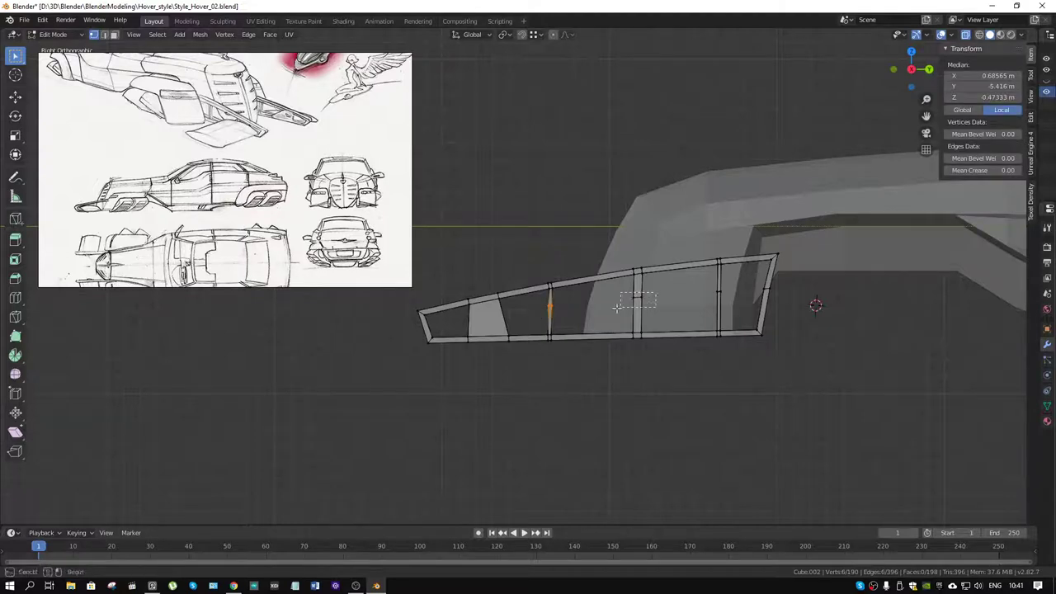
shift+click(637, 299)
shift+click(719, 294)
shift+click(765, 290)
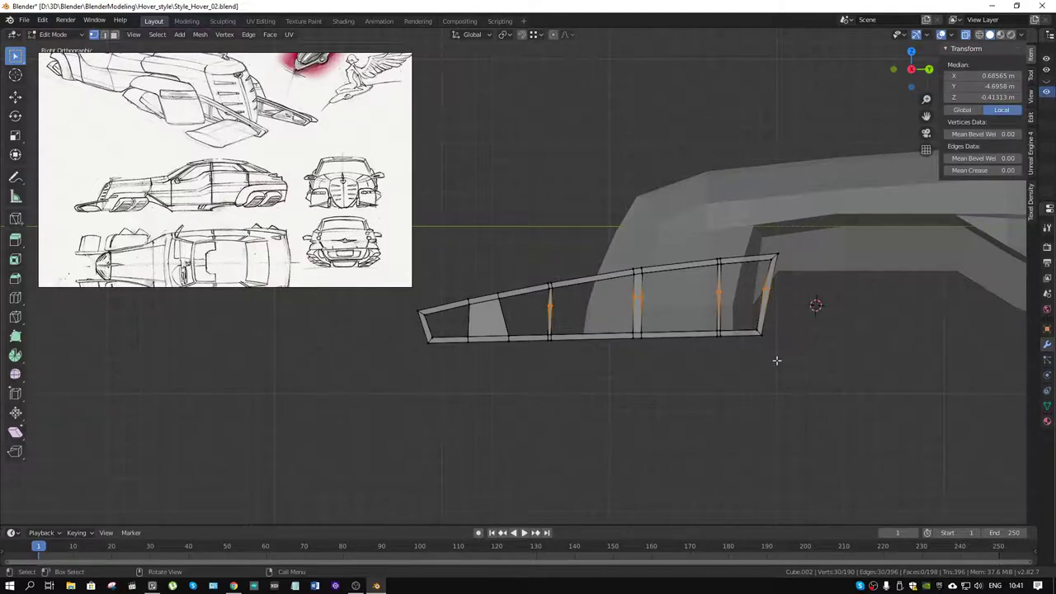
key(2)
key(x)
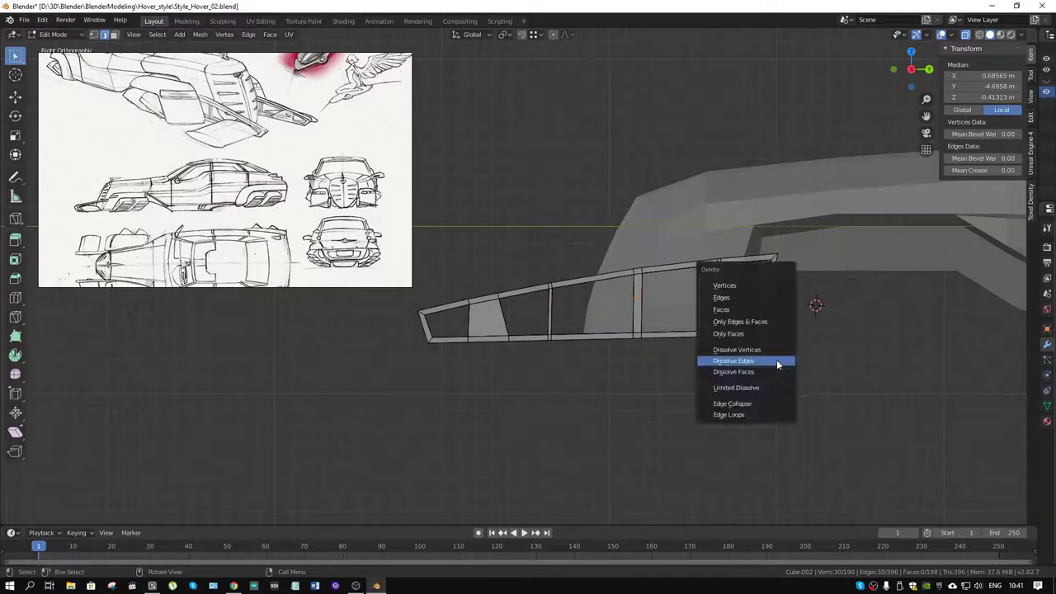
click(777, 360)
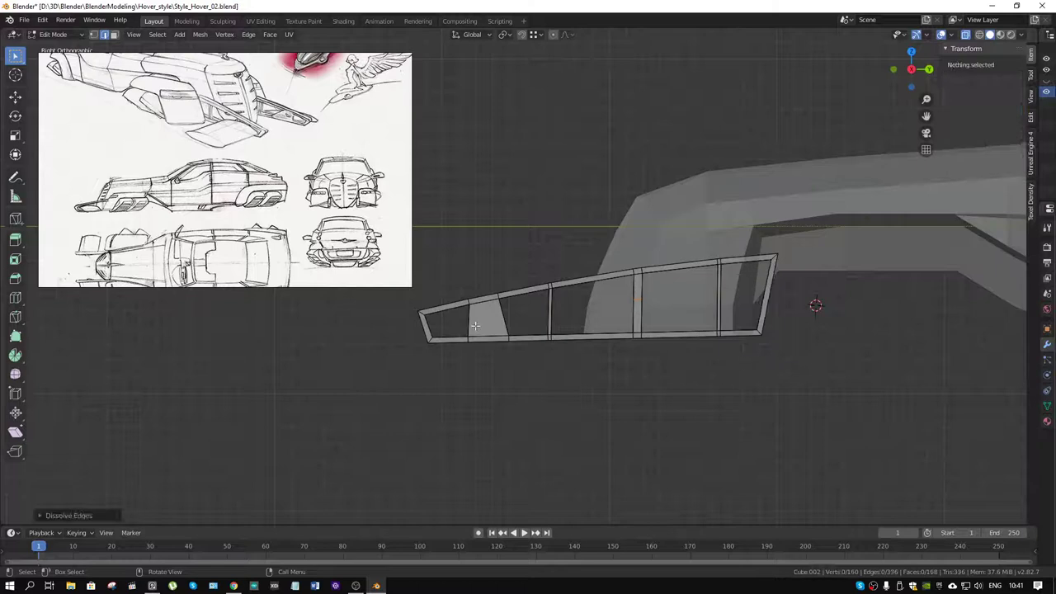
key(ctrl+r)
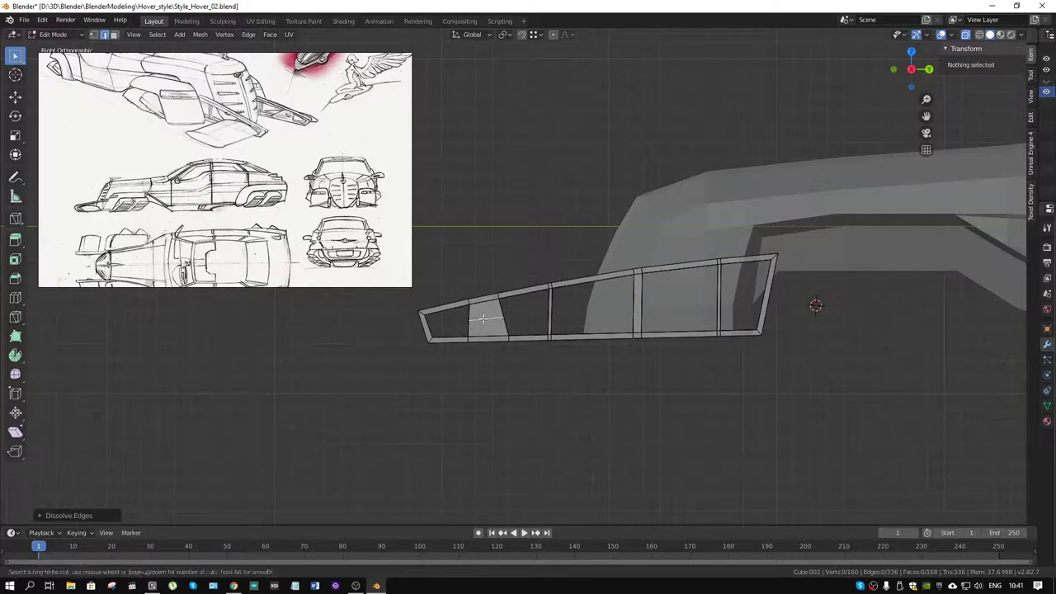
click(483, 317)
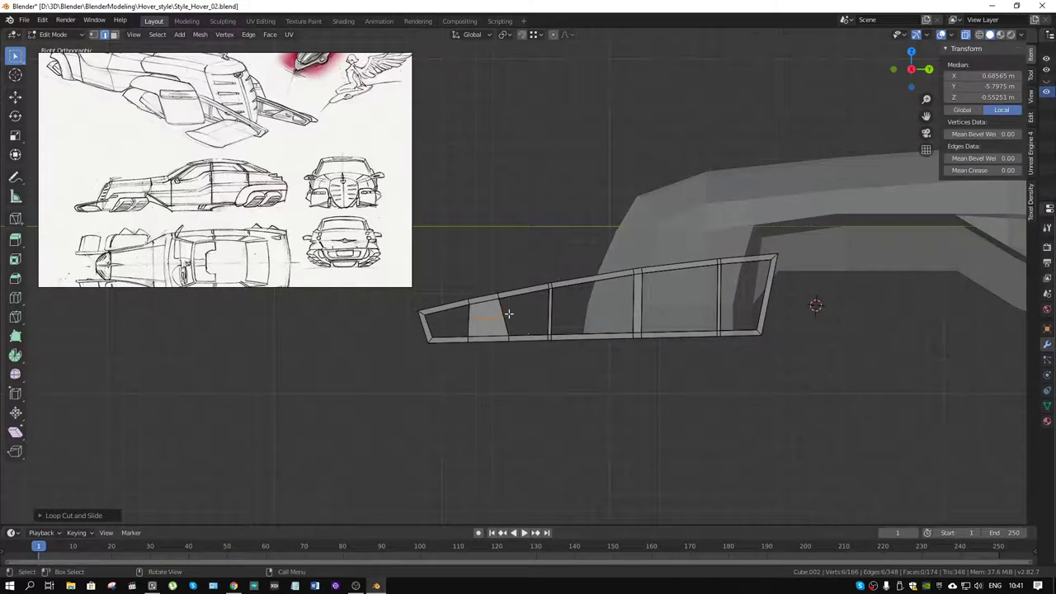
With X-ray on, move the new cut's lower vertices forward and up so it slants diagonally.
key(1)
click(505, 318)
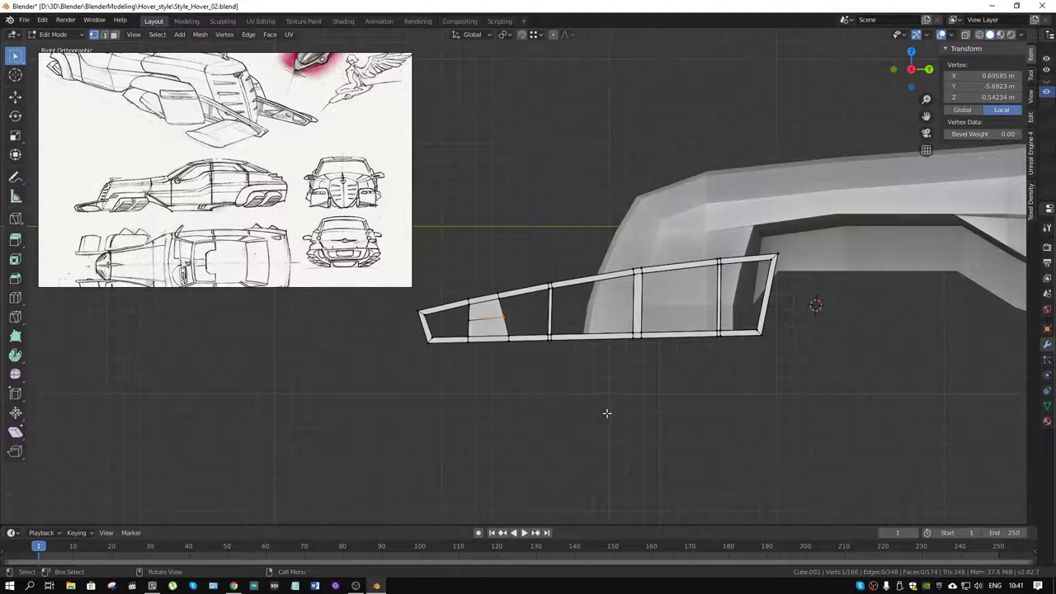
key(alt+z)
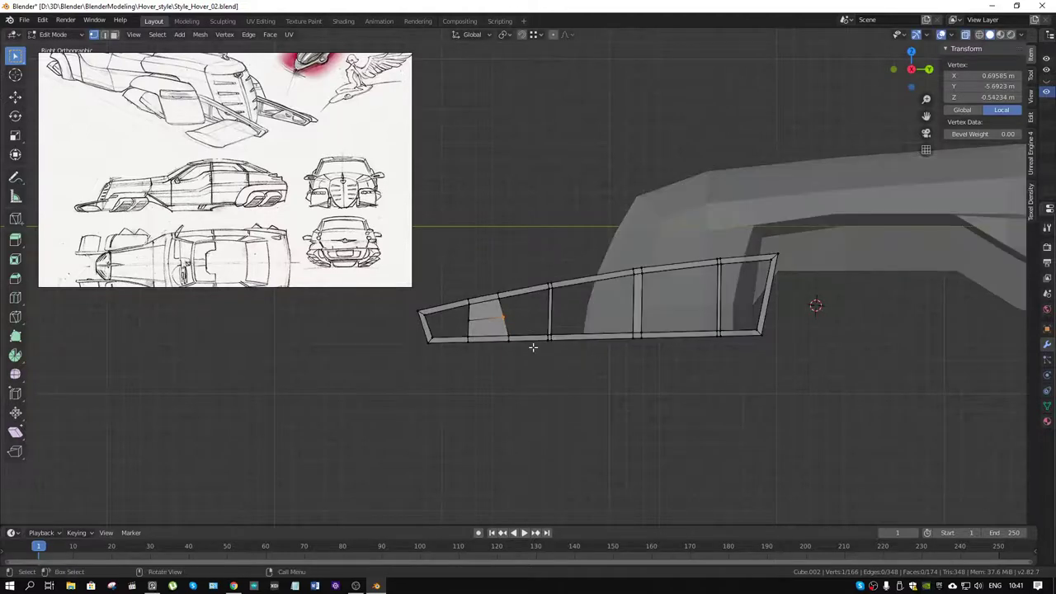
alt+click(501, 320)
key(g)
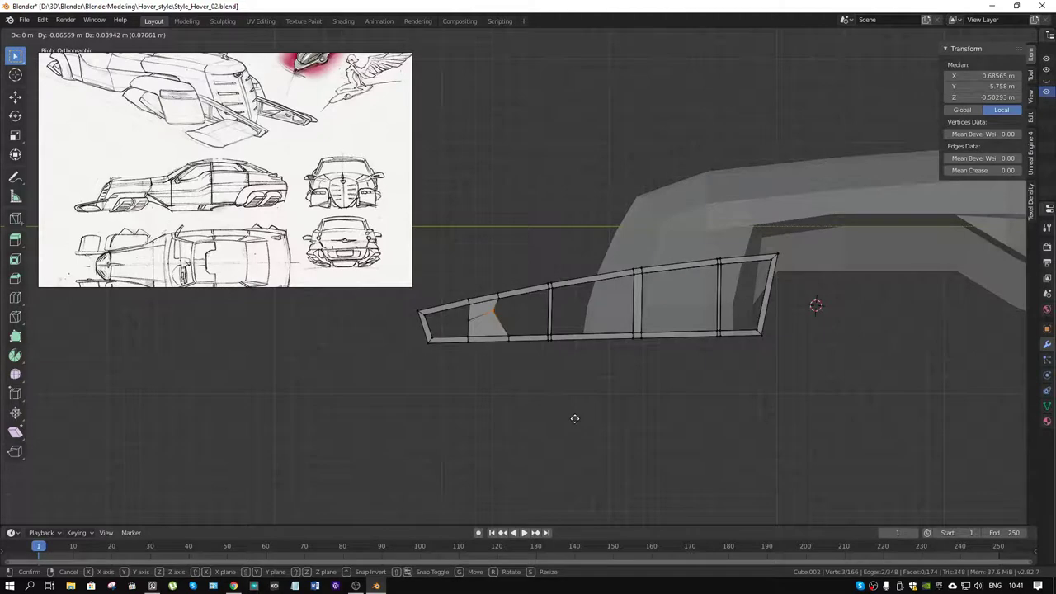
click(576, 421)
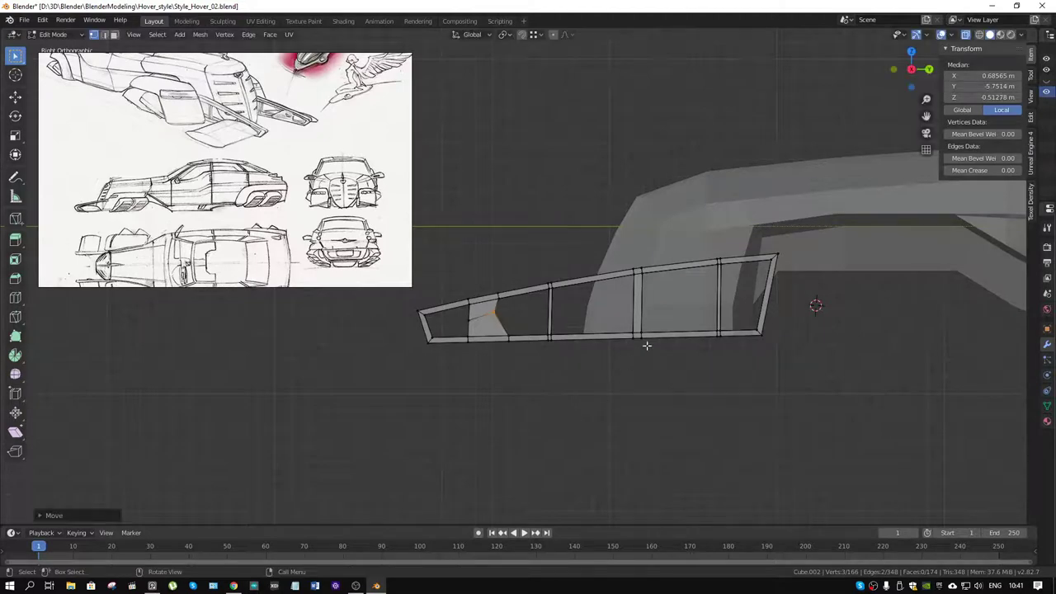
mouse_move(671, 323)
middle_down()
mouse_move(698, 264)
mouse_move(726, 273)
middle_up()
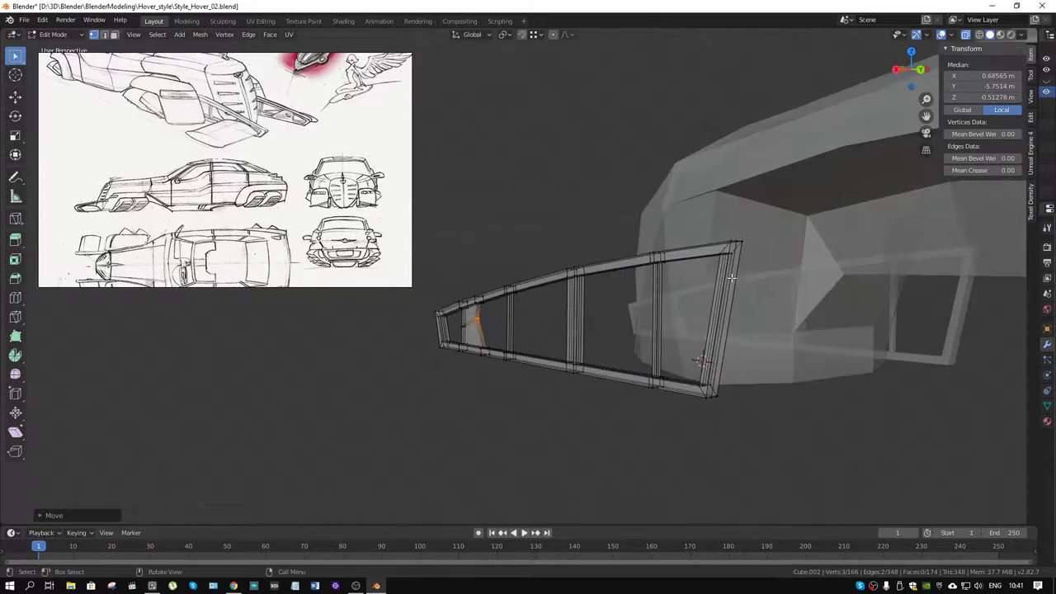
Turn X-ray off and dissolve the first lengthwise edge loop on the frame.
key(2)
alt+click(734, 246)
key(alt+z)
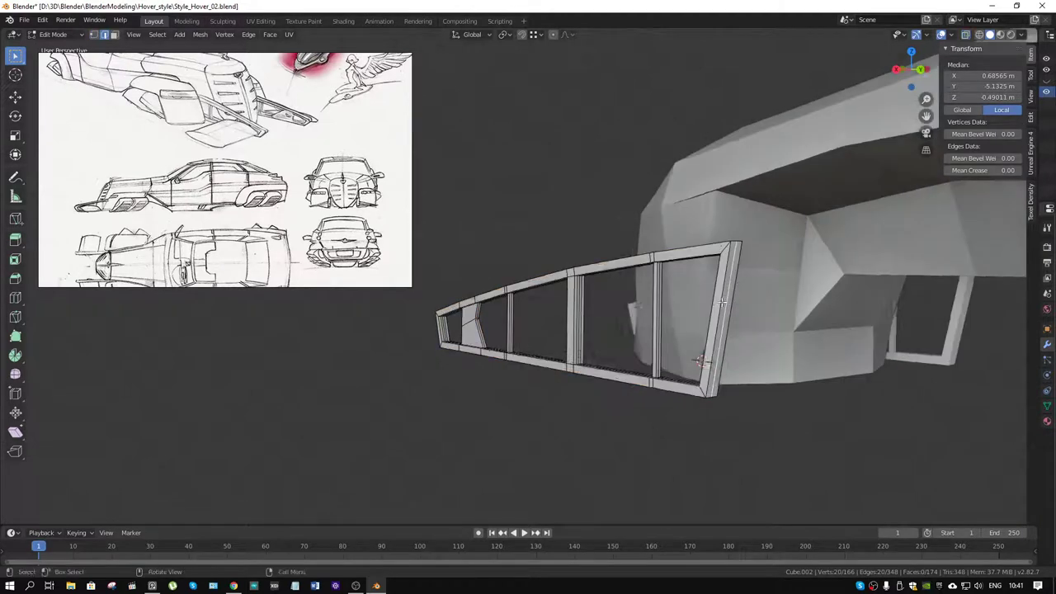
mouse_move(735, 246)
middle_down()
mouse_move(696, 325)
mouse_move(655, 340)
mouse_move(749, 249)
middle_up()
key(x)
click(696, 321)
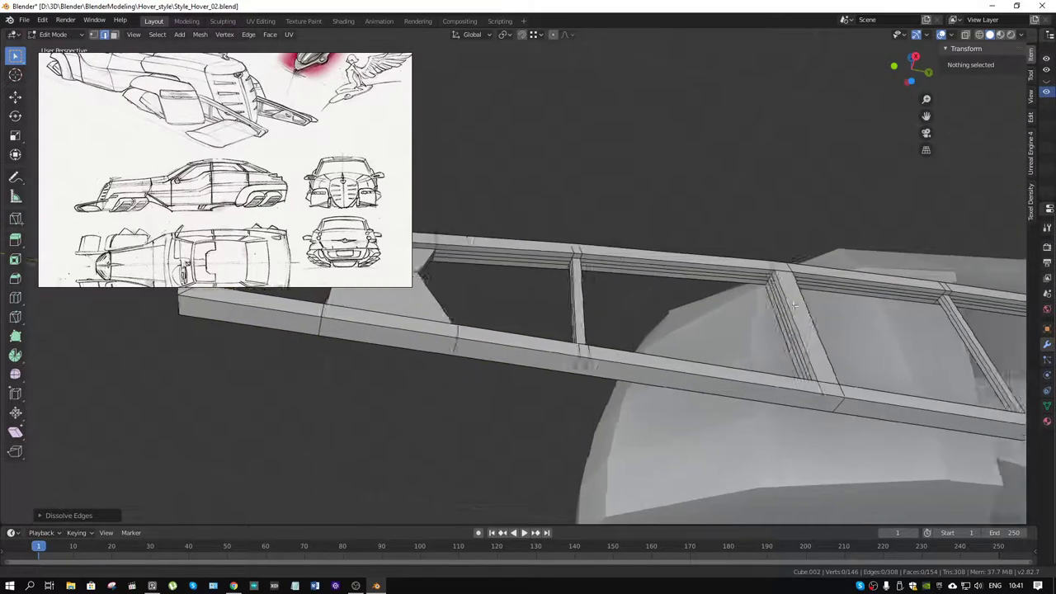
Dissolve the remaining rail edge loops, leaving the frame at 124 vertices and 132 faces.
middle_drag(748, 248, 746, 329)
scroll(746, 329, up, 2)
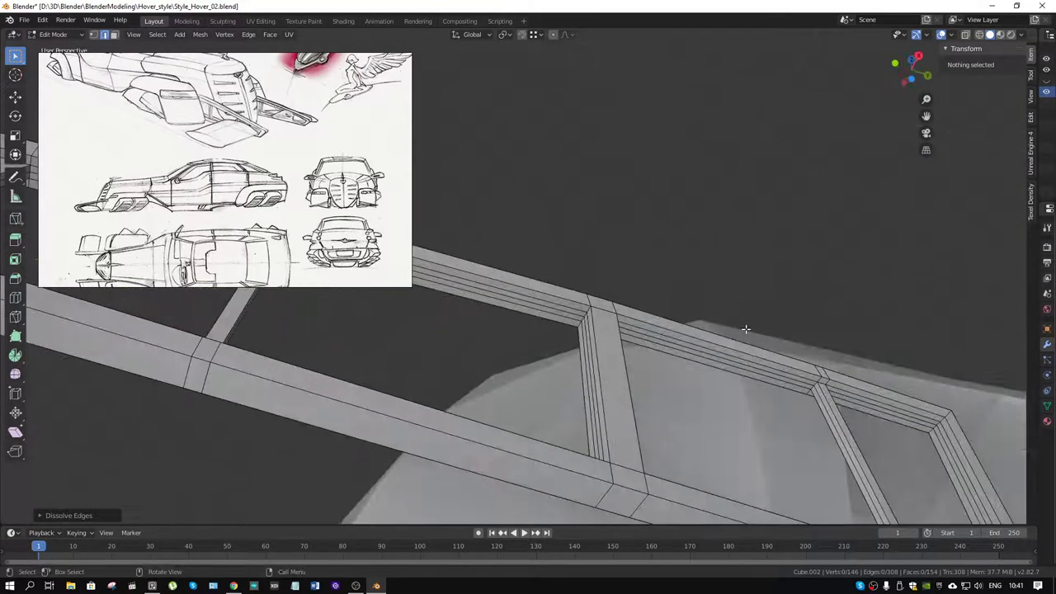
alt+click(784, 377)
alt+click(939, 429)
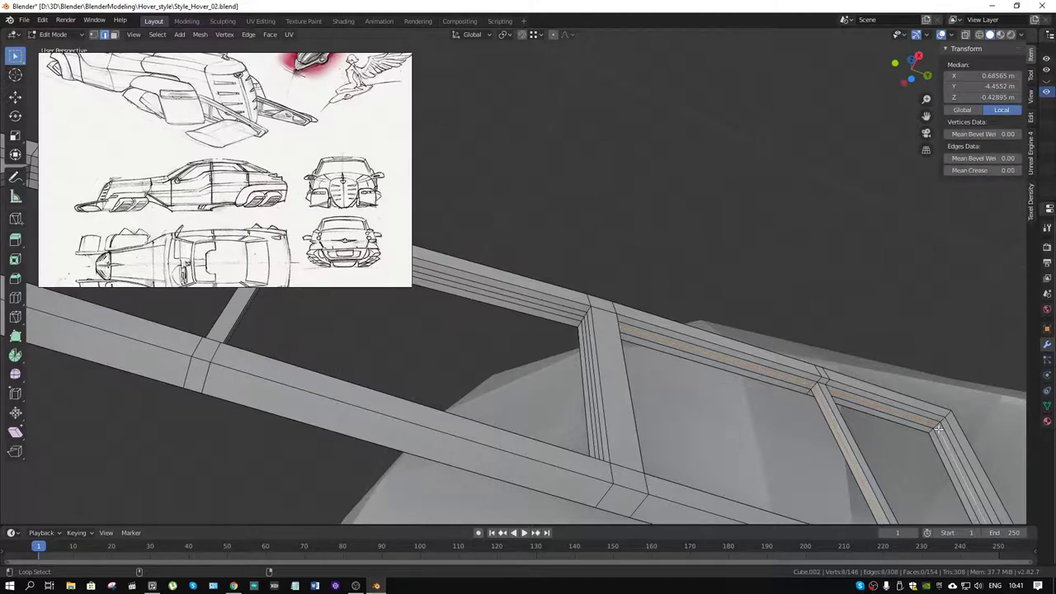
middle_drag(768, 413, 571, 316)
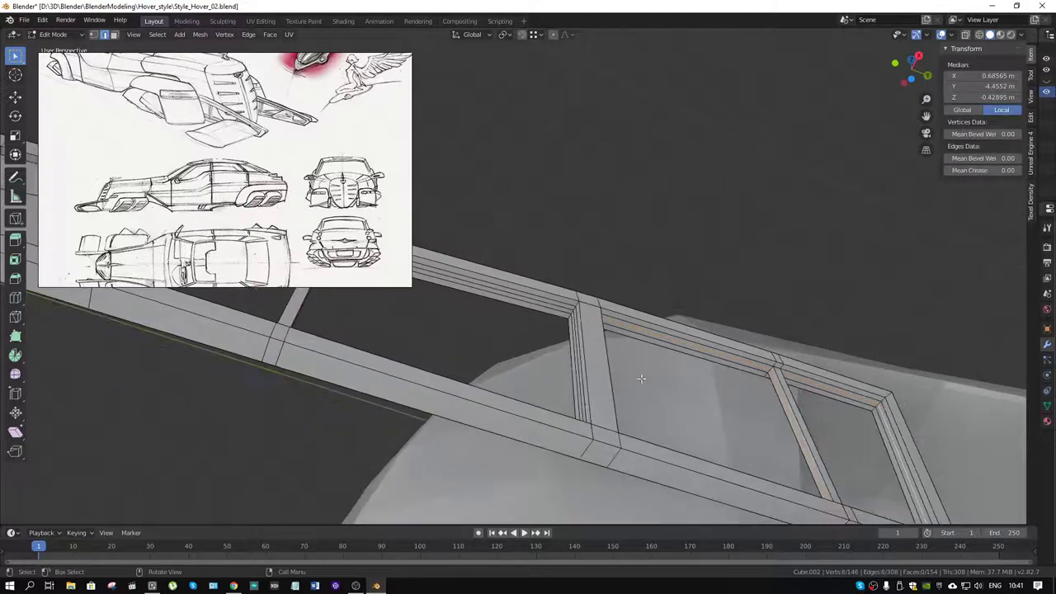
alt+shift+click(569, 309)
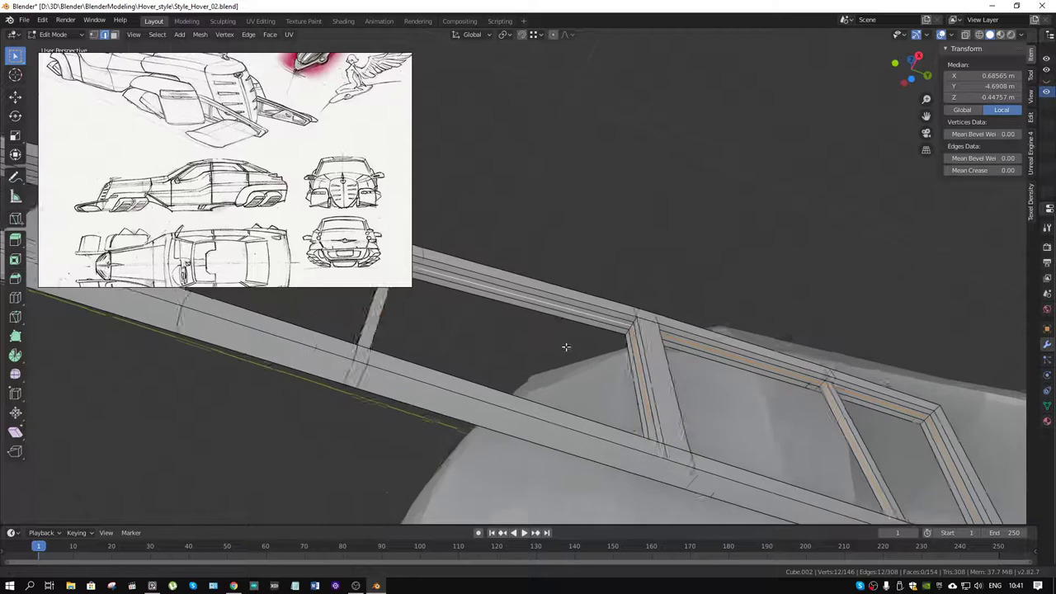
middle_drag(509, 333, 556, 348)
alt+shift+click(548, 325)
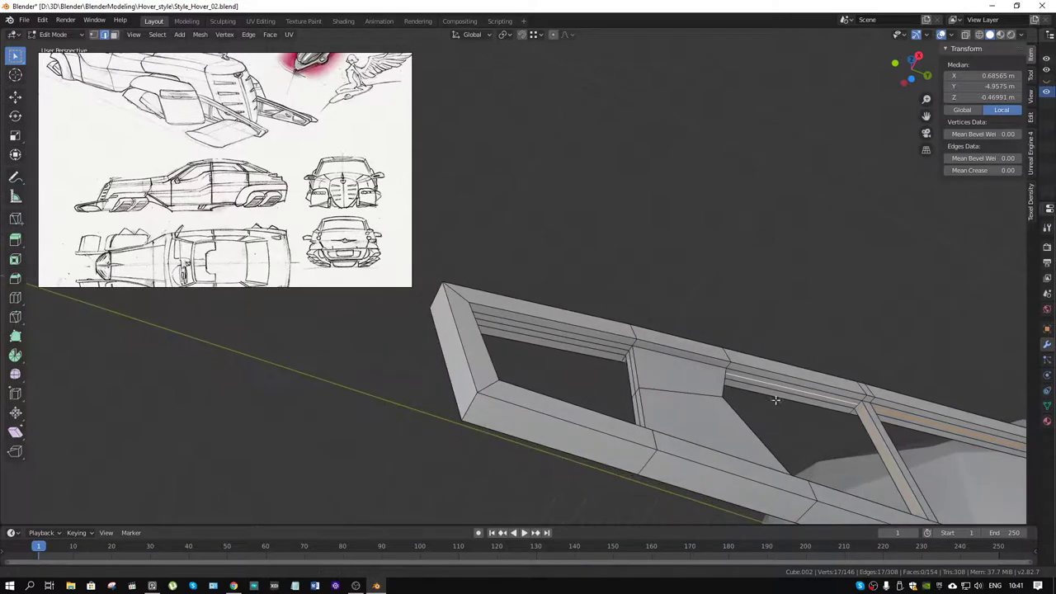
alt+shift+click(614, 348)
key(x)
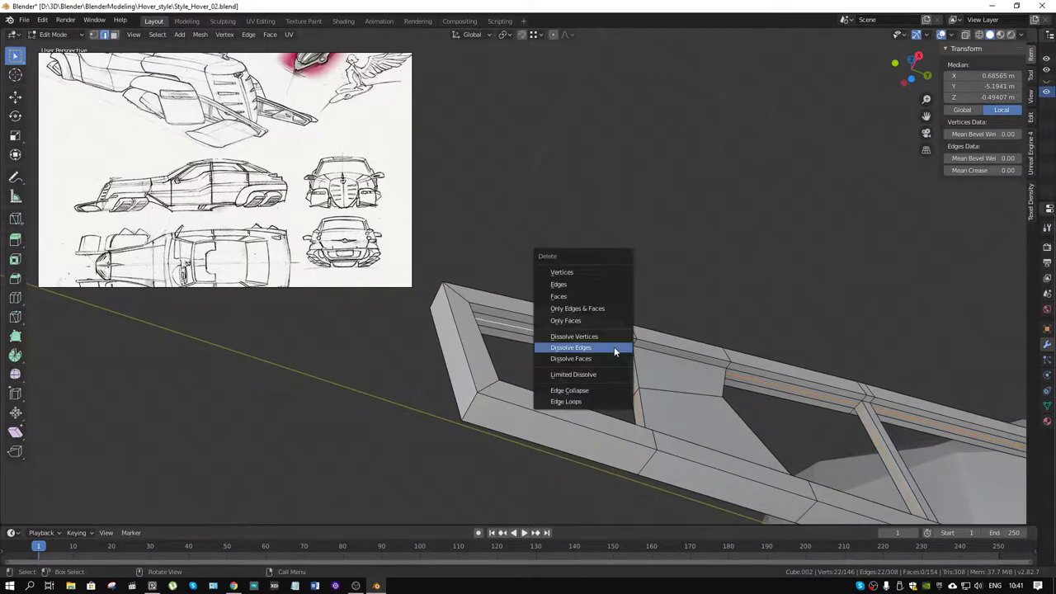
click(614, 347)
mouse_move(681, 317)
middle_down()
mouse_move(727, 340)
mouse_move(696, 425)
mouse_move(632, 389)
mouse_move(783, 377)
mouse_move(705, 404)
middle_up()
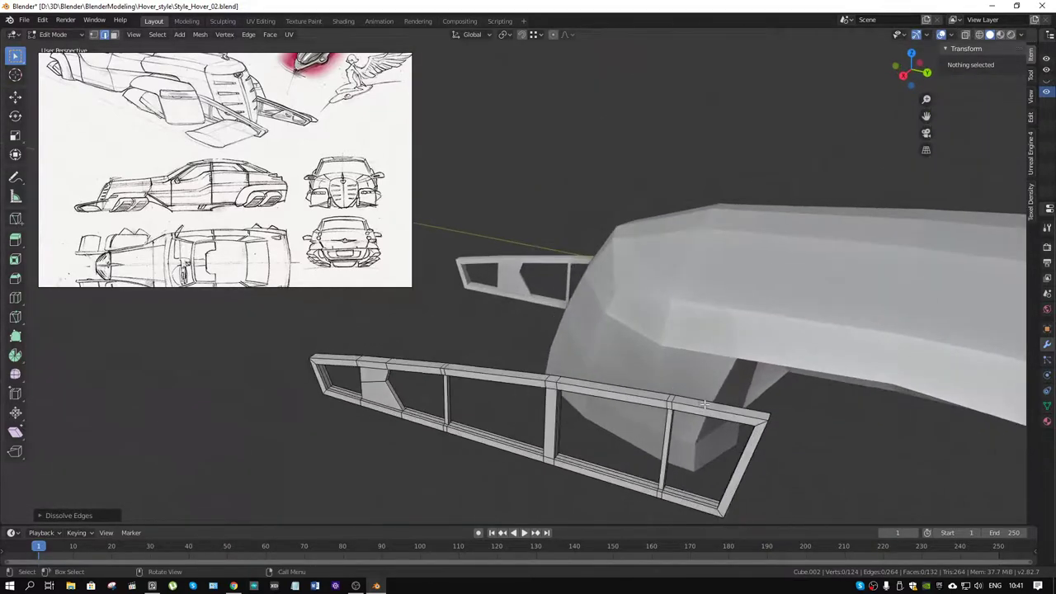
scroll(706, 404, up, 3)
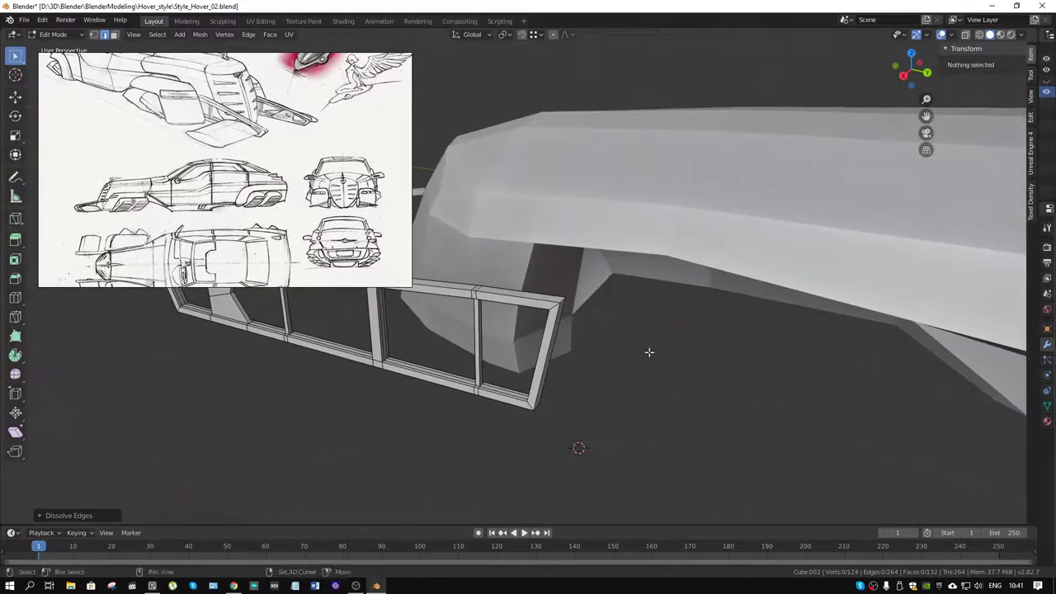
scroll(648, 351, up, 2)
middle_drag(644, 342, 639, 330)
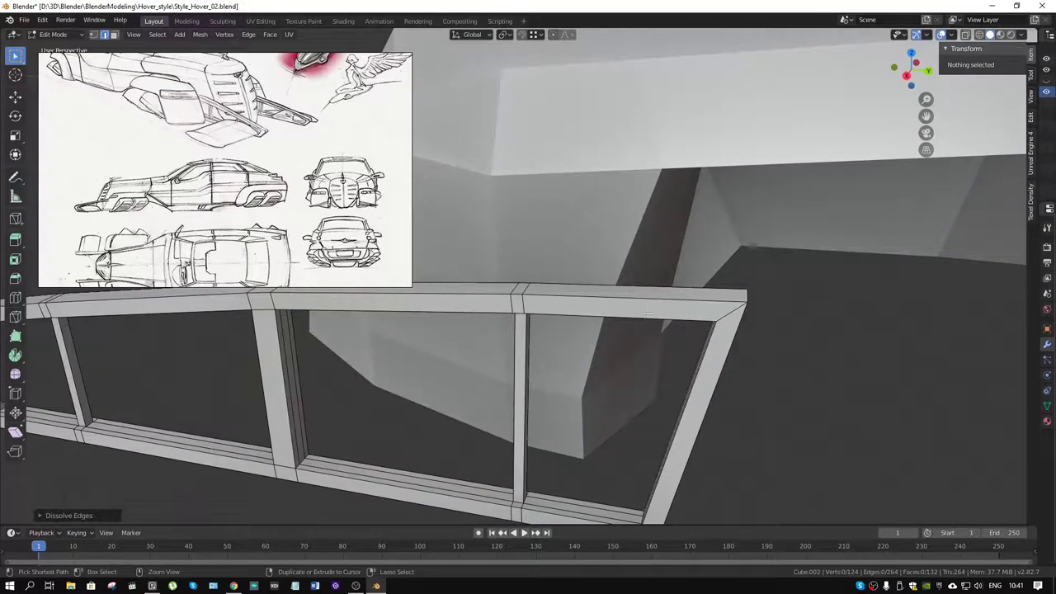
Add an edge loop across the frame rail and slide its top edge along the rail.
key(ctrl+r)
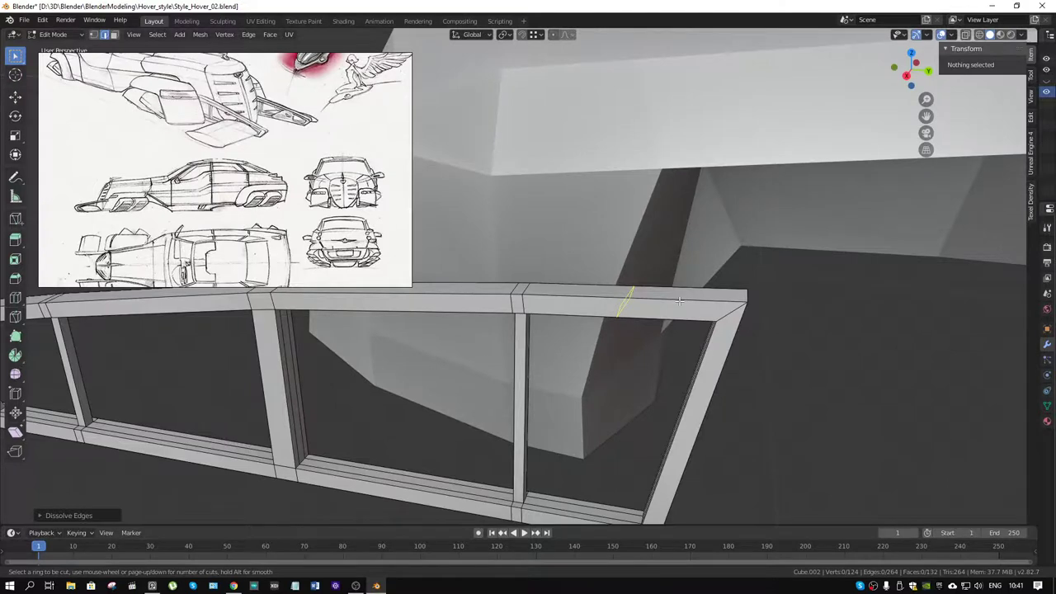
mouse_move(780, 304)
middle_down()
mouse_move(777, 314)
mouse_move(783, 307)
middle_up()
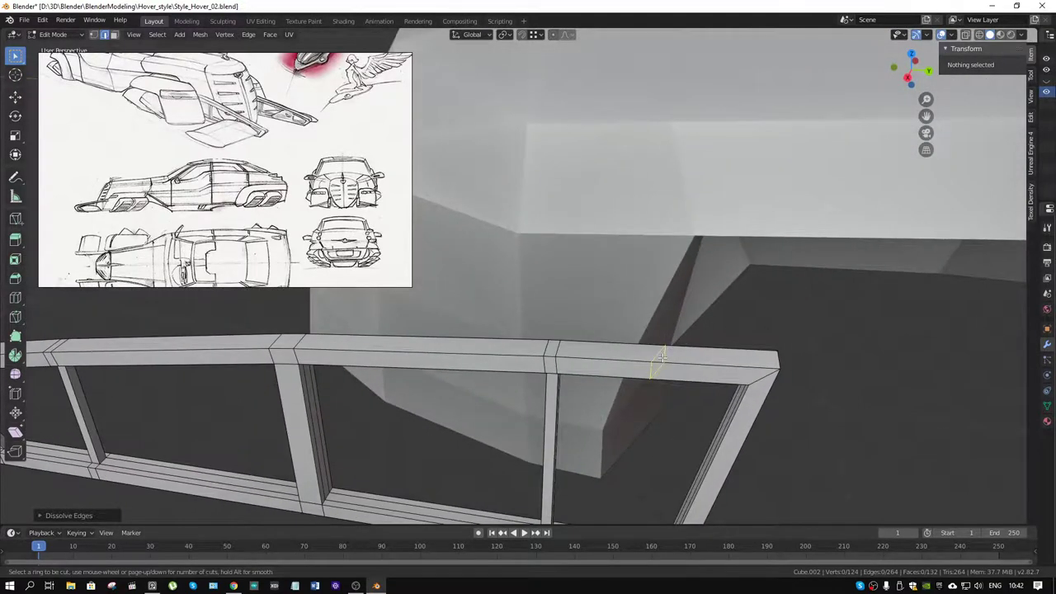
click(663, 357)
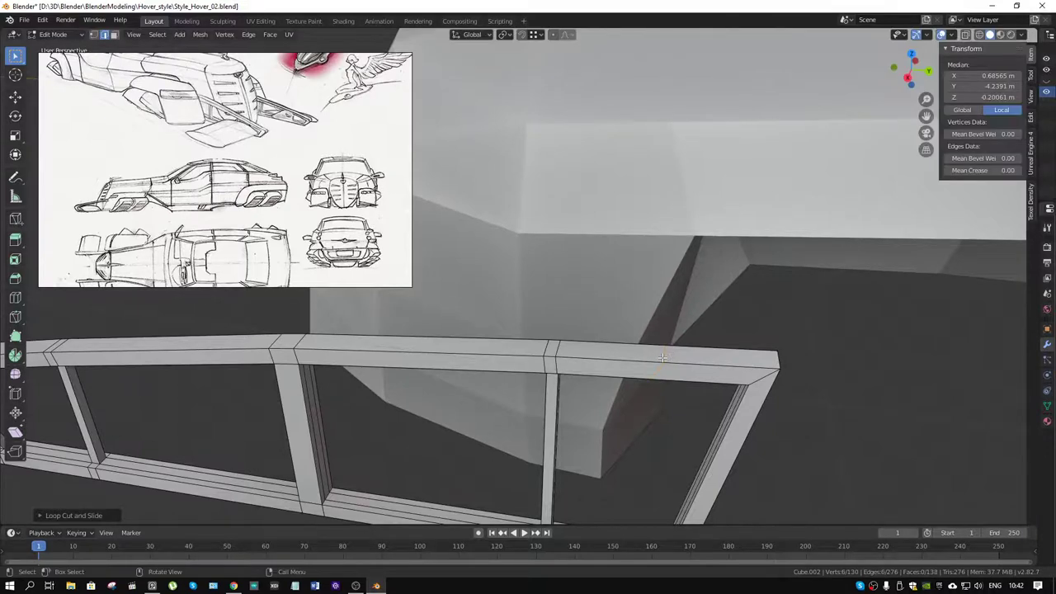
mouse_move(744, 388)
middle_down()
mouse_move(726, 358)
mouse_move(652, 338)
mouse_move(674, 313)
middle_up()
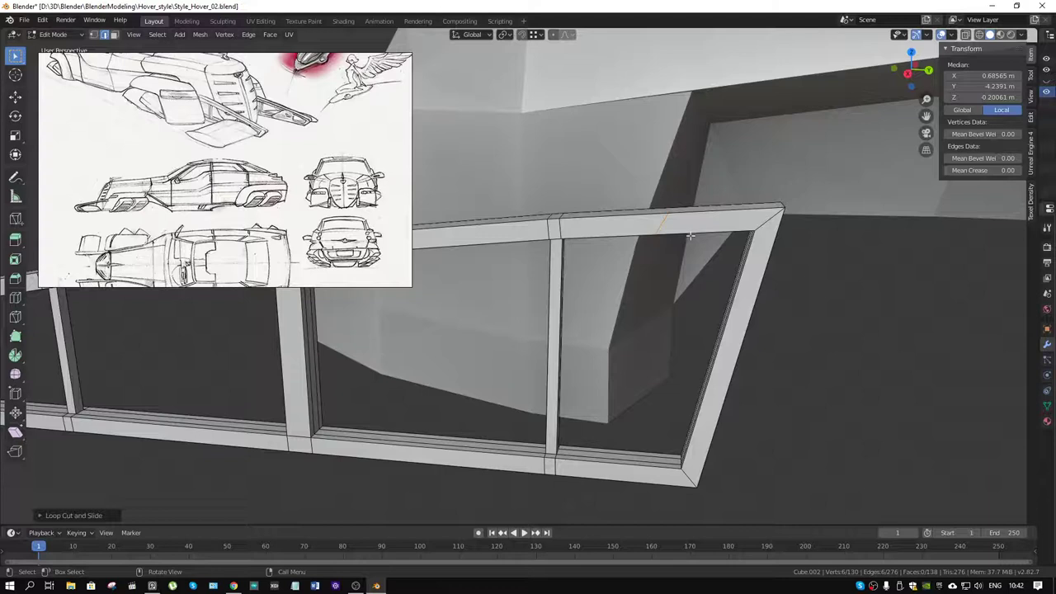
click(670, 210)
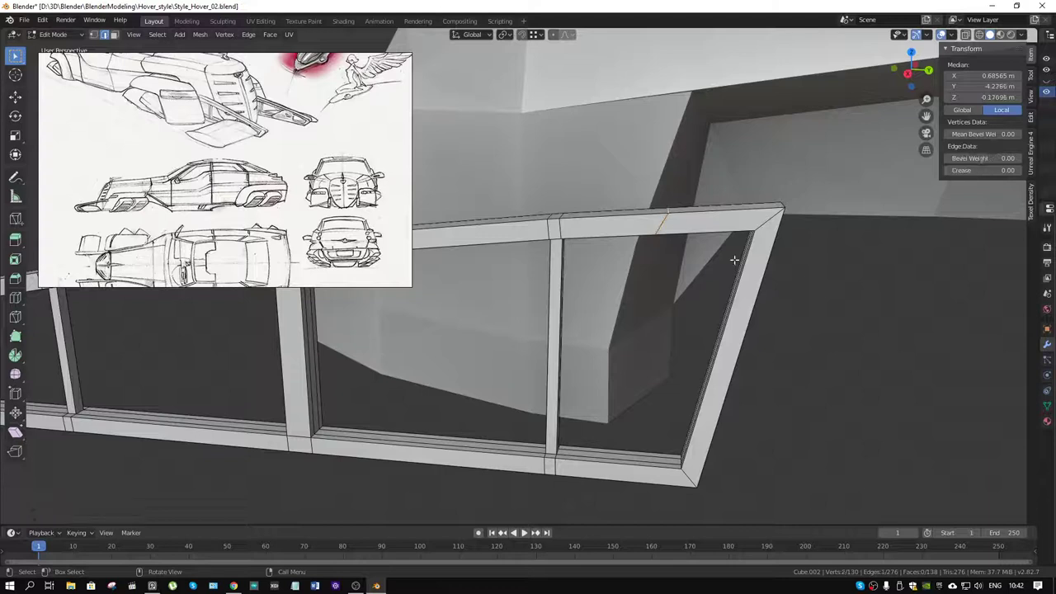
key(g)
key(g)
click(804, 307)
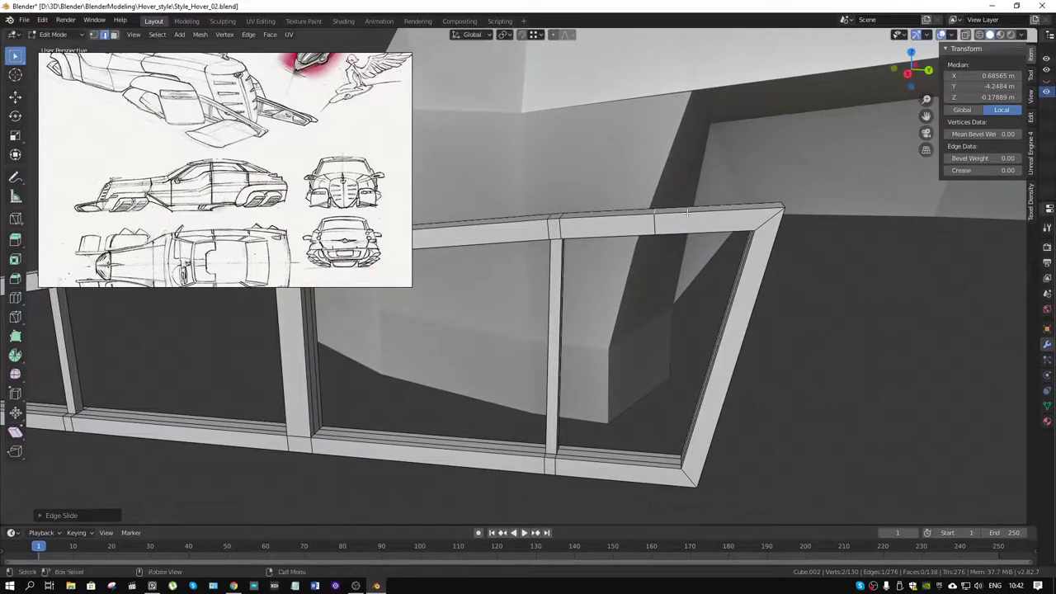
Loop-cut the top rail near the right corner and edge-slide it unclamped to factor 0.624.
key(ctrl+r)
click(666, 217)
click(586, 225)
click(585, 225)
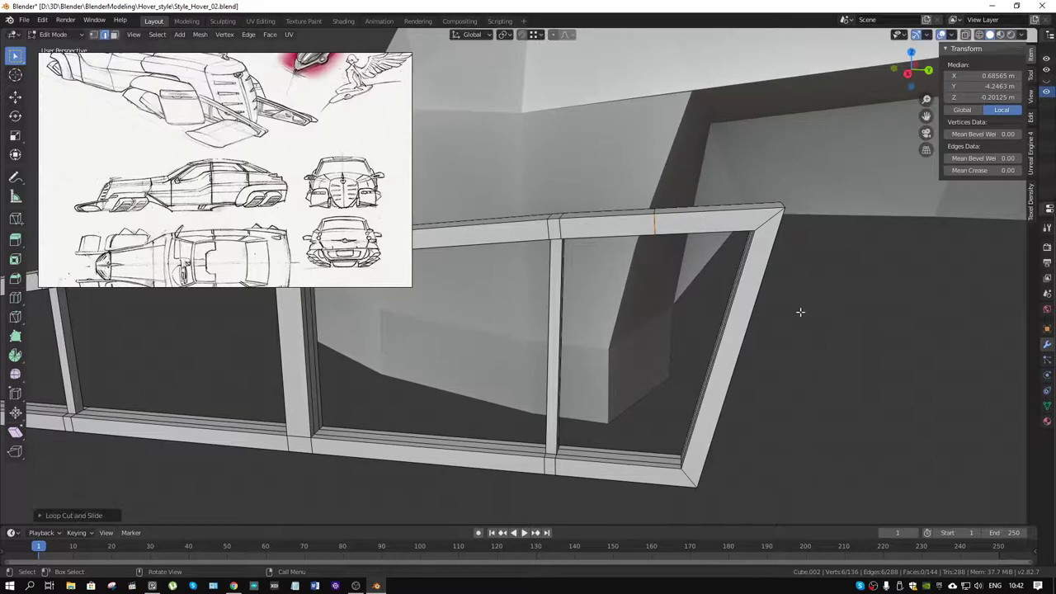
key(g)
key(g)
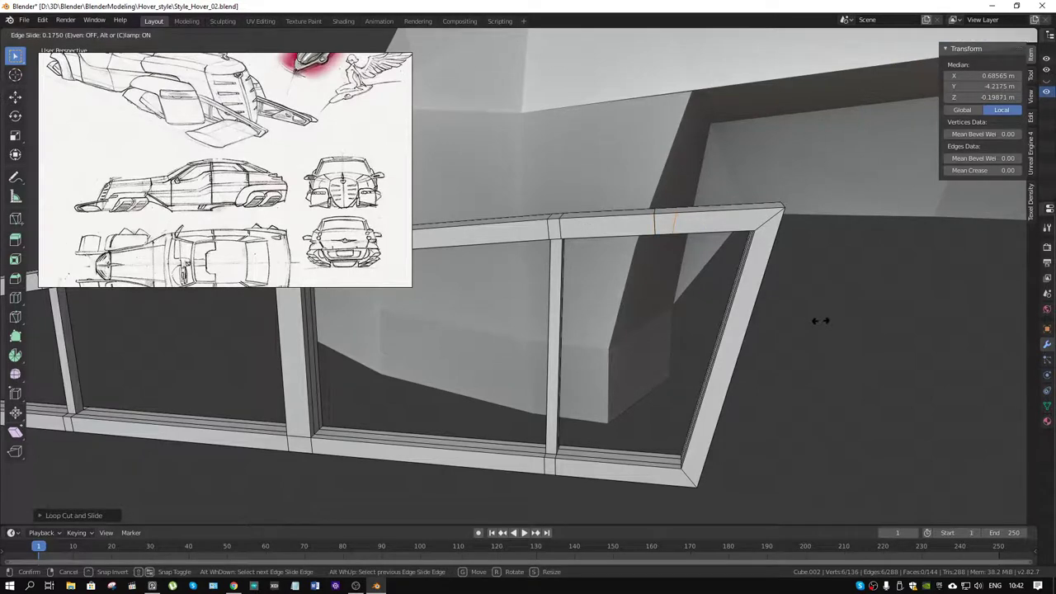
key(c)
click(821, 321)
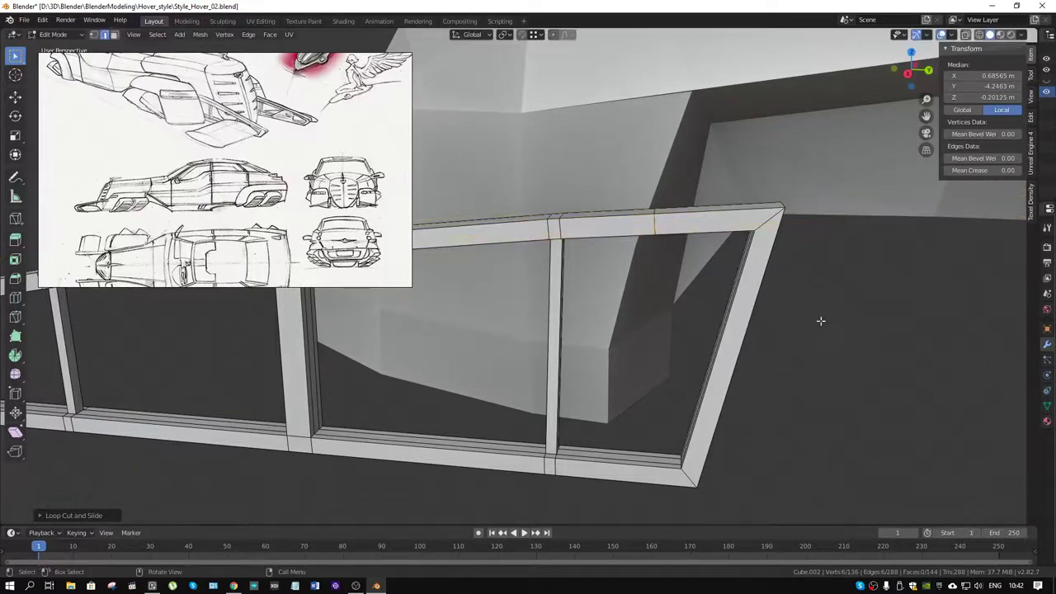
click(80, 513)
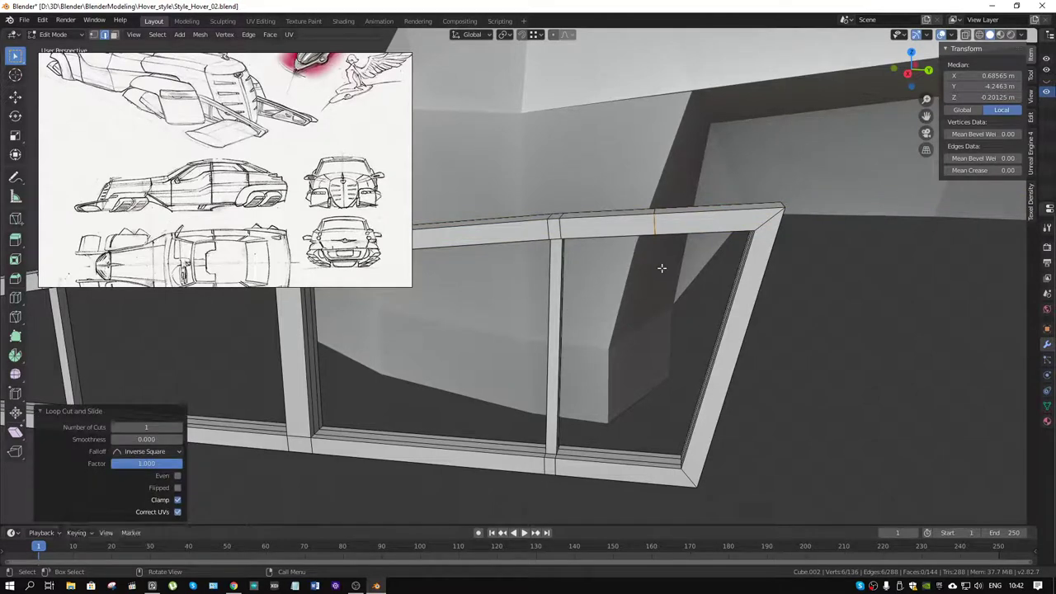
key(g)
key(g)
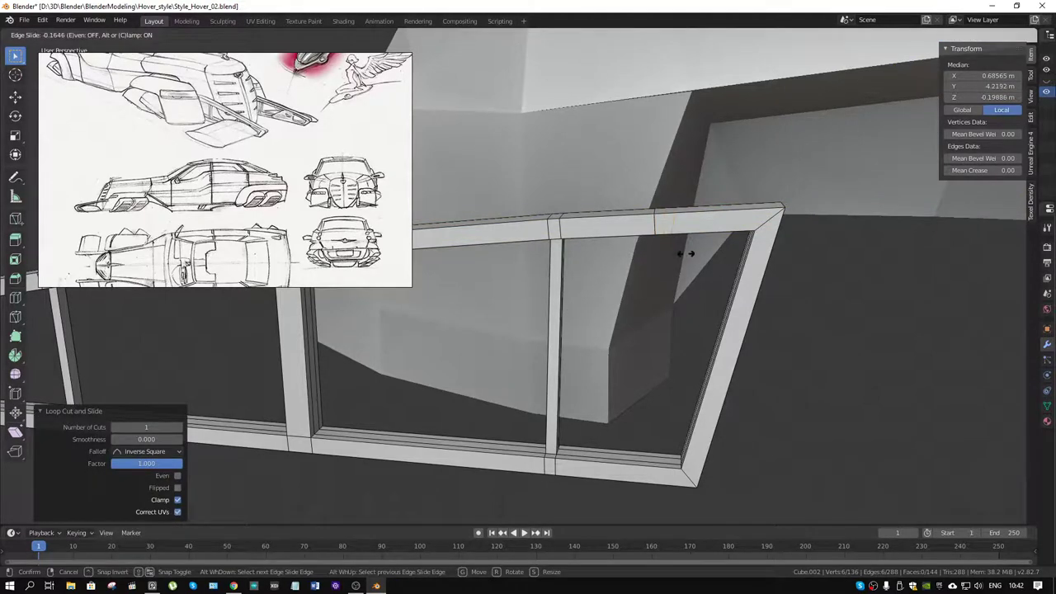
click(685, 254)
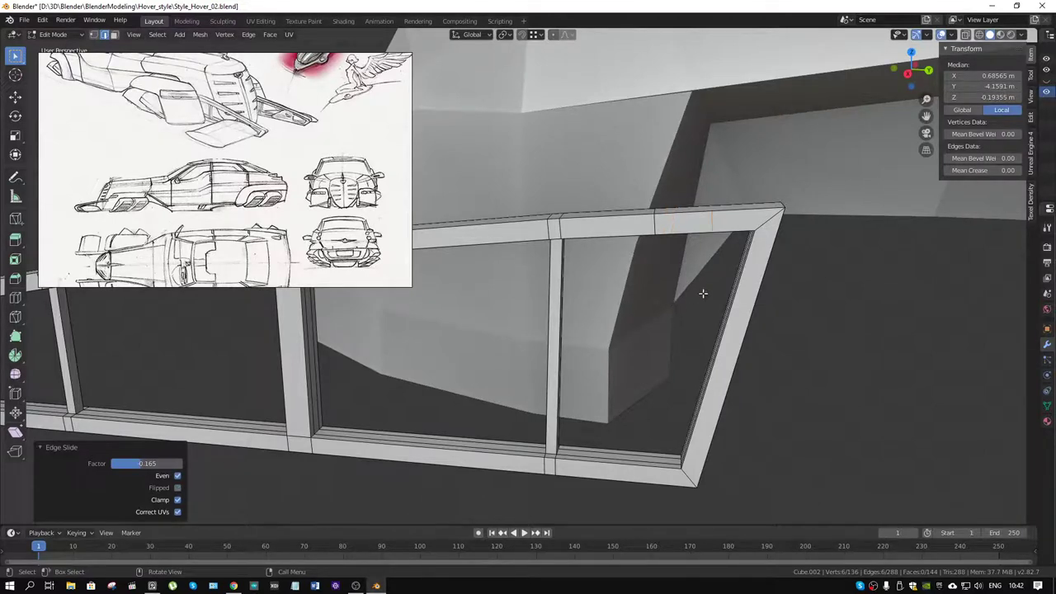
key(g)
key(g)
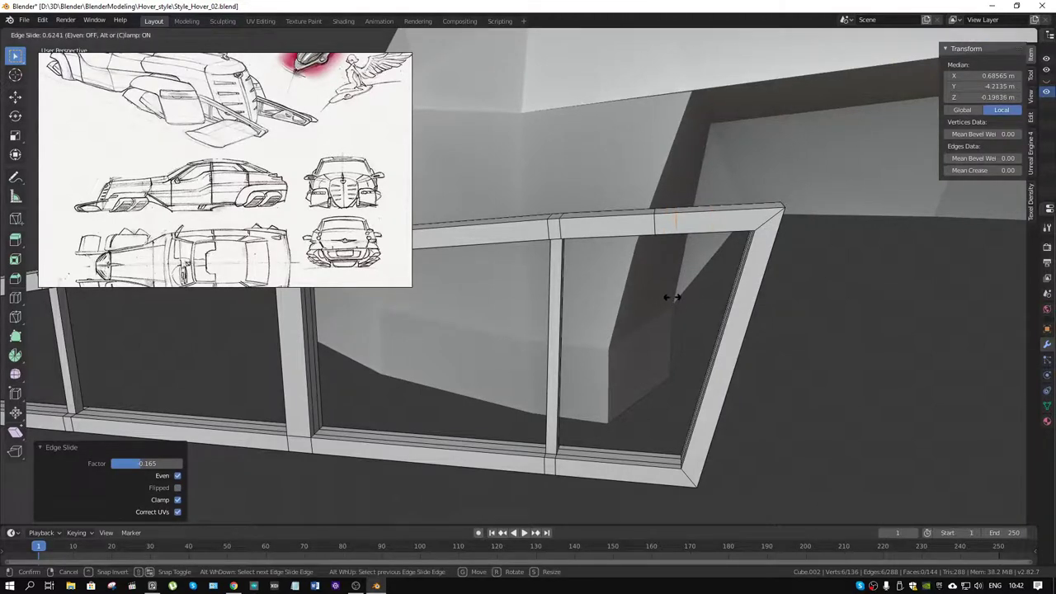
click(673, 297)
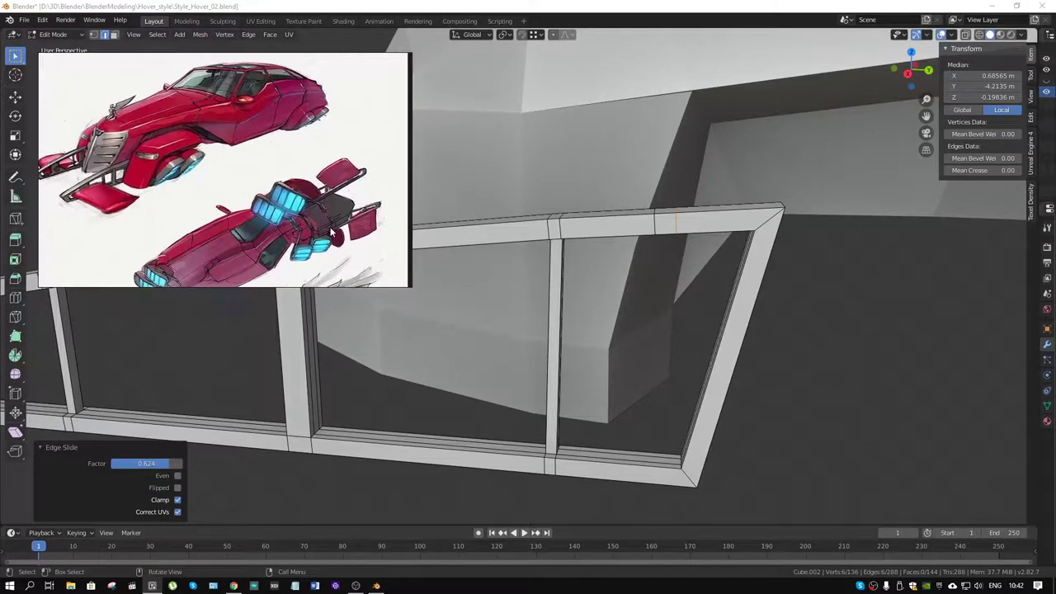
Check the rear fins in the reference art and orbit out to see both frames and the body.
scroll(292, 201, up, 3)
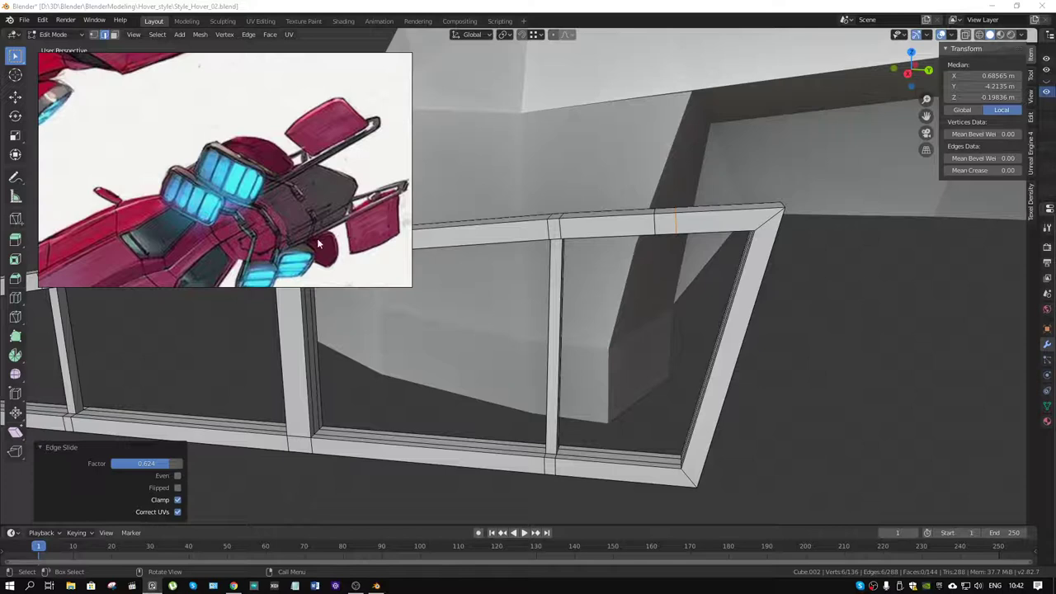
drag(327, 252, 339, 214)
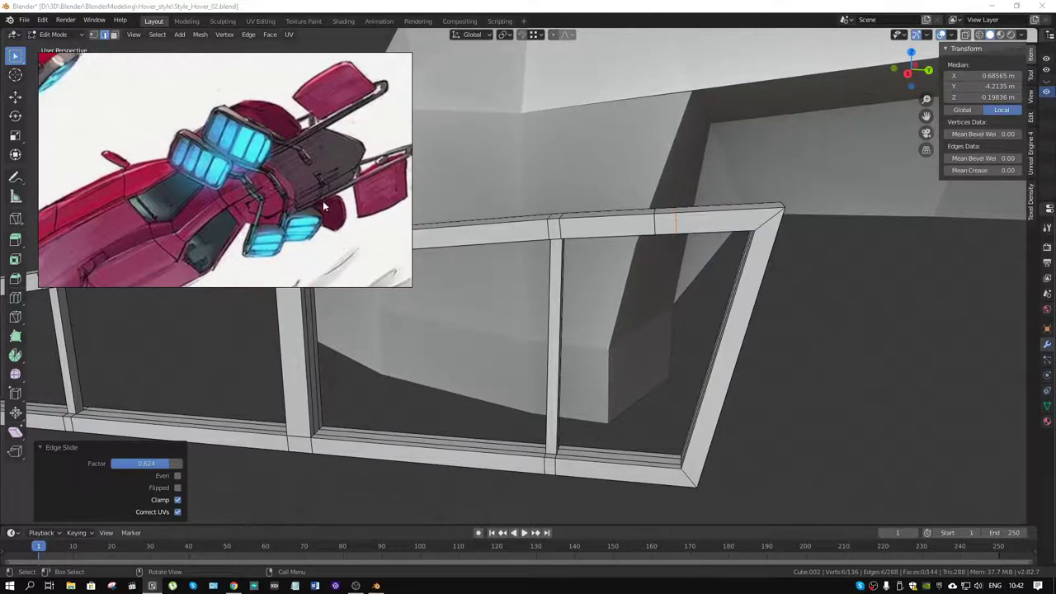
mouse_move(495, 355)
middle_down()
mouse_move(685, 361)
mouse_move(611, 300)
mouse_move(625, 307)
middle_up()
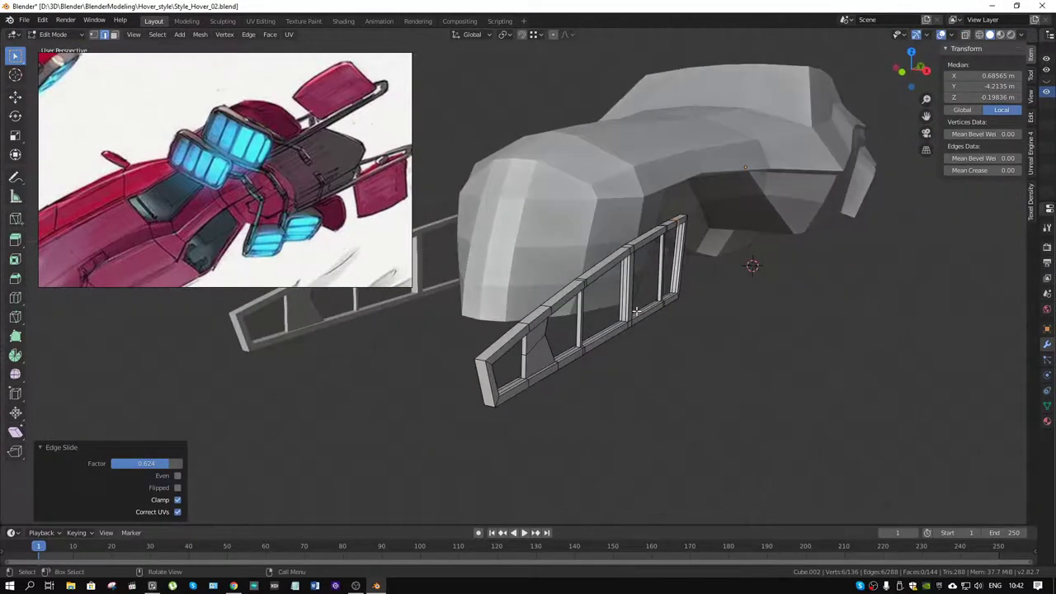
Lower the whole side frame 0.114 m along Z.
key(ctrl+Tab)
click(569, 311)
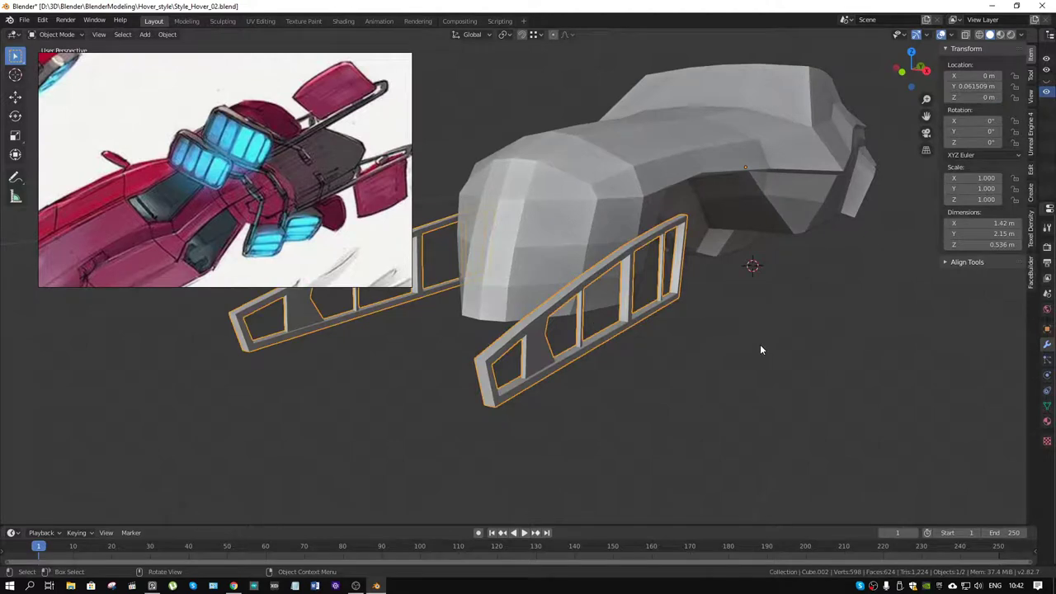
key(ctrl+Tab)
click(784, 349)
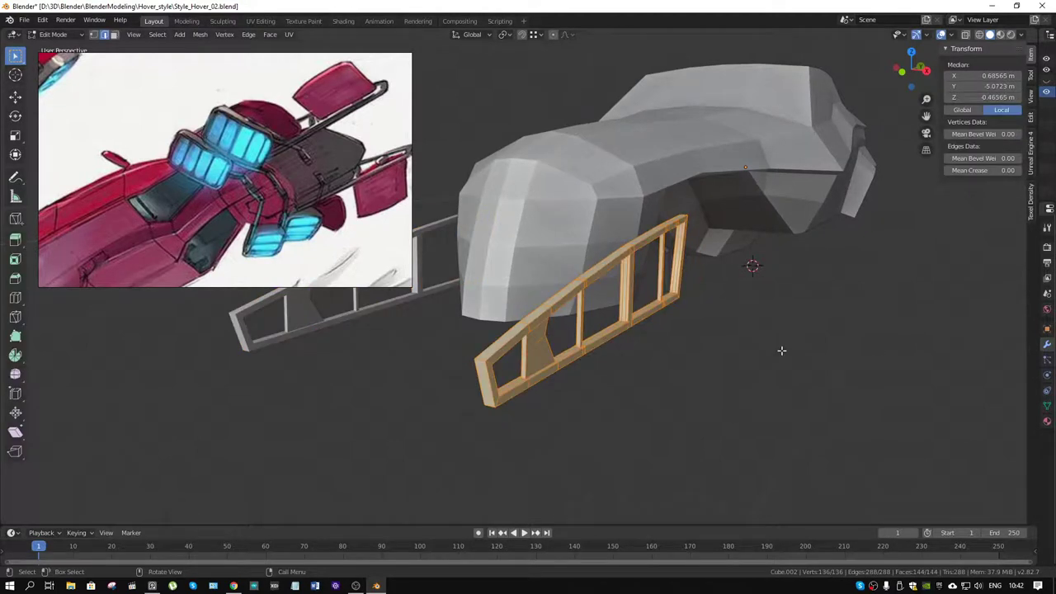
key(g)
key(z)
click(771, 371)
mouse_move(771, 370)
middle_down()
mouse_move(730, 312)
mouse_move(643, 302)
mouse_move(660, 272)
mouse_move(535, 294)
mouse_move(672, 436)
mouse_move(608, 415)
mouse_move(524, 300)
mouse_move(368, 314)
mouse_move(662, 275)
mouse_move(785, 195)
mouse_move(767, 199)
middle_up()
scroll(660, 272, up, 3)
scroll(608, 415, up, 3)
click(516, 111)
Extrude the top-rail face into a short strut along X and shorten it with an edge slide.
middle_drag(516, 112, 601, 166)
key(e)
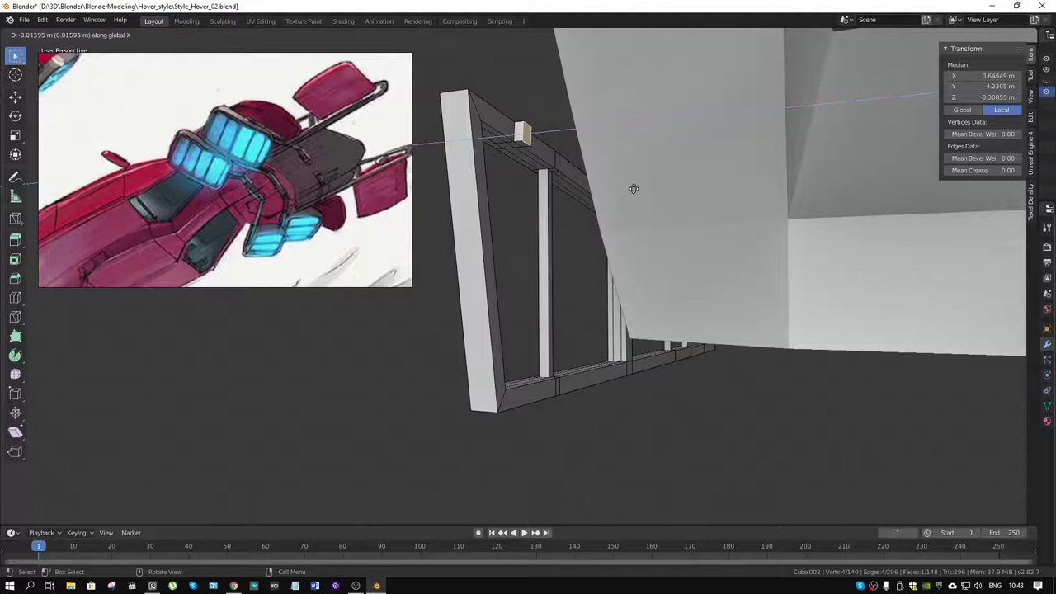
click(696, 195)
mouse_move(695, 196)
middle_down()
mouse_move(745, 269)
mouse_move(520, 434)
mouse_move(780, 465)
mouse_move(762, 259)
mouse_move(825, 236)
mouse_move(679, 255)
mouse_move(660, 355)
mouse_move(740, 211)
mouse_move(657, 285)
mouse_move(523, 280)
mouse_move(544, 293)
mouse_move(582, 277)
mouse_move(644, 297)
mouse_move(621, 301)
middle_up()
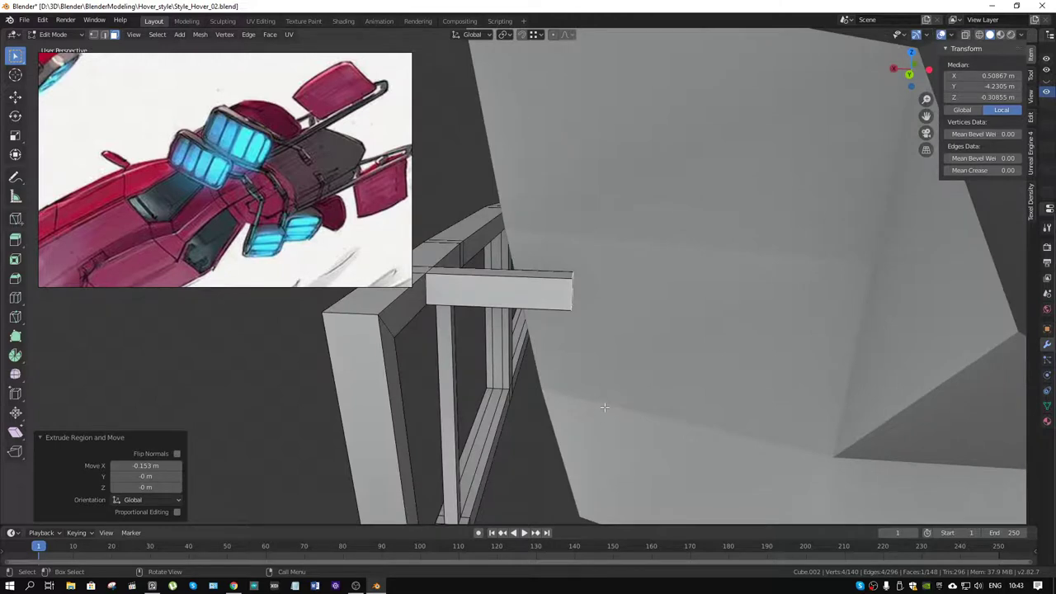
key(g)
key(g)
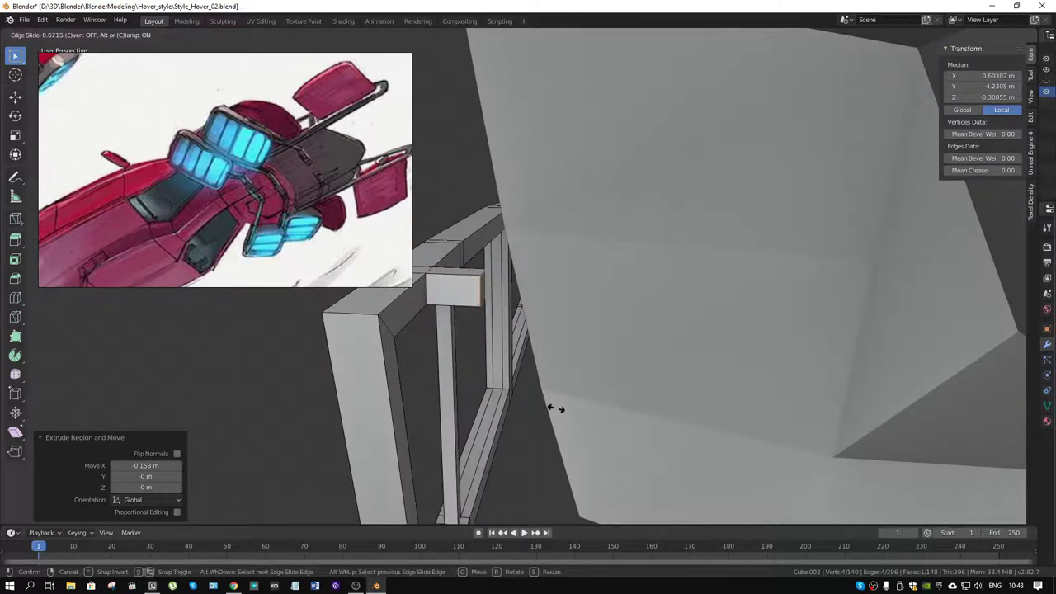
click(553, 408)
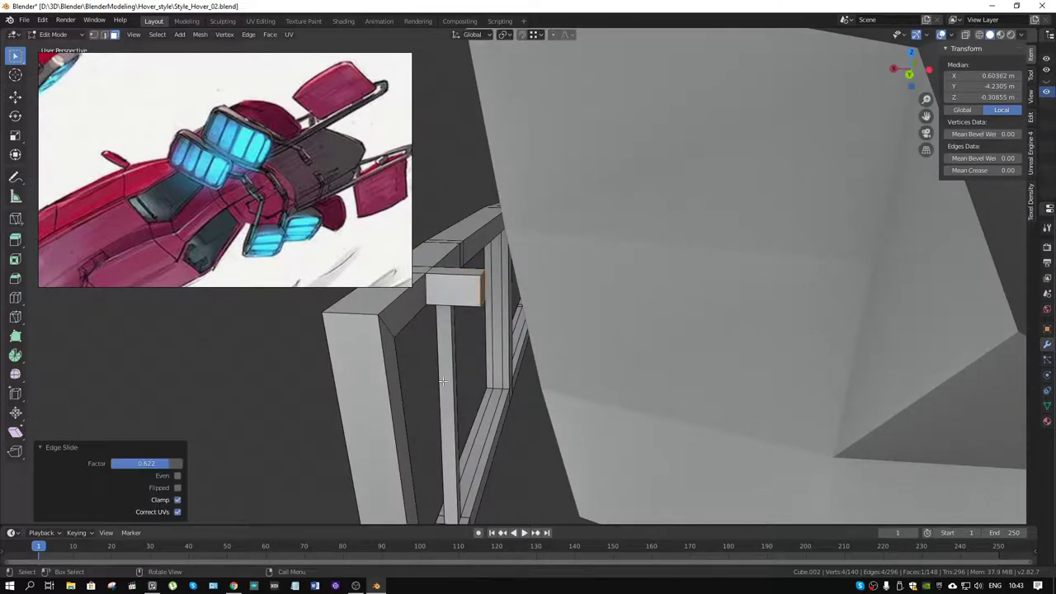
Select the strut's end and activate the Spin tool.
click(16, 357)
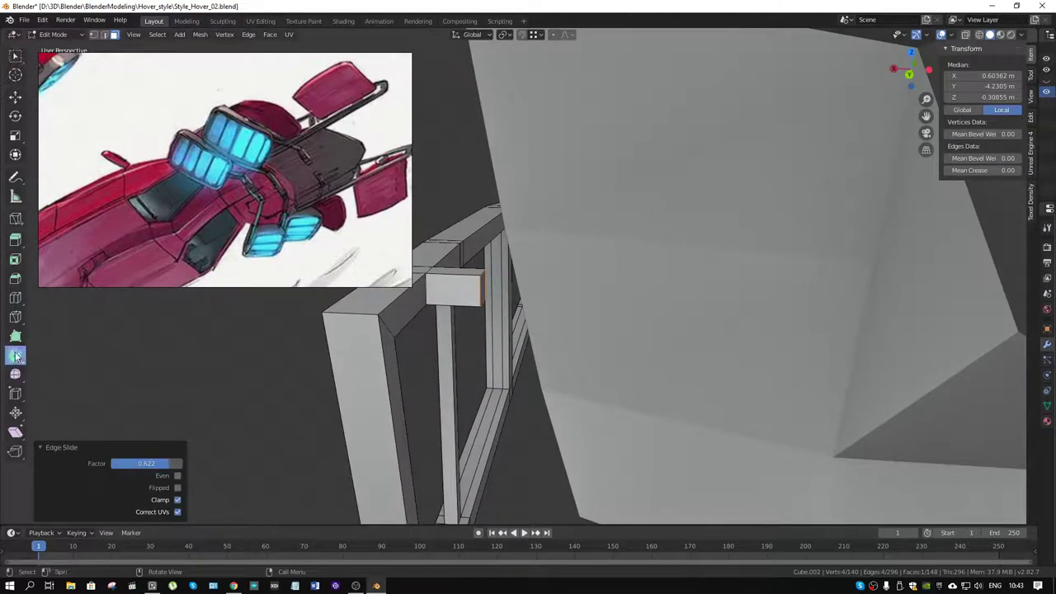
click(484, 285)
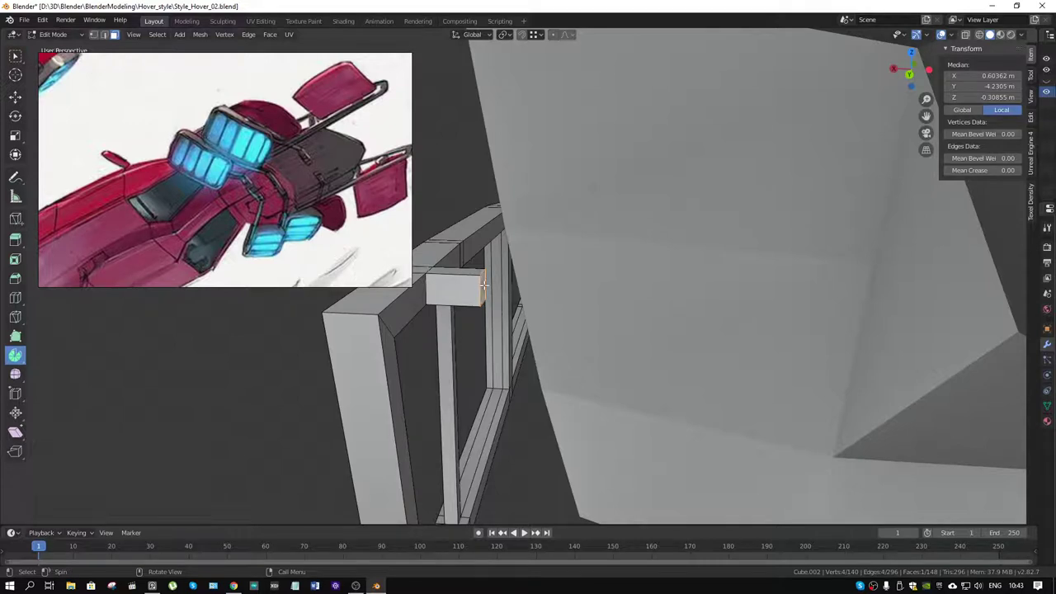
click(19, 361)
Snap the 3D cursor to the strut's end as the spin pivot.
middle_drag(482, 285, 581, 284)
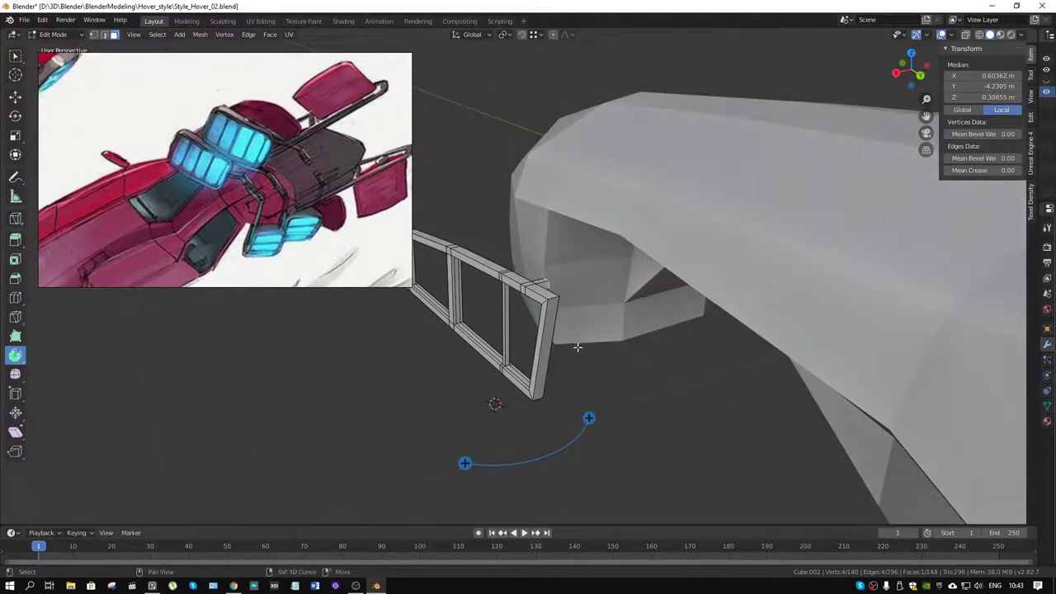
key(shift+s)
click(589, 415)
middle_drag(602, 388, 623, 332)
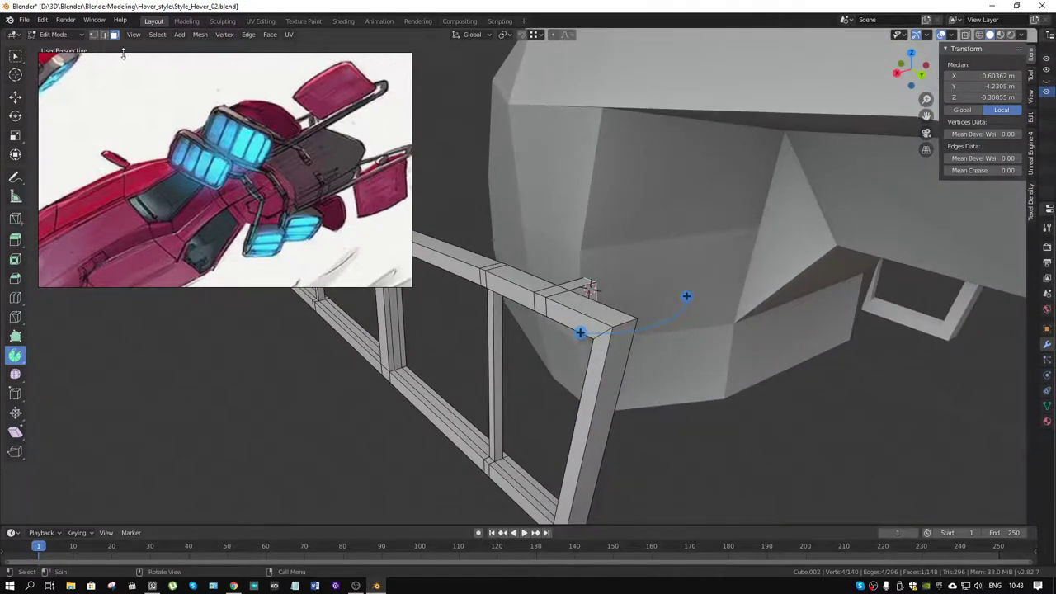
Show the Spin tool settings and set the spin axis to Y.
right_click(298, 33)
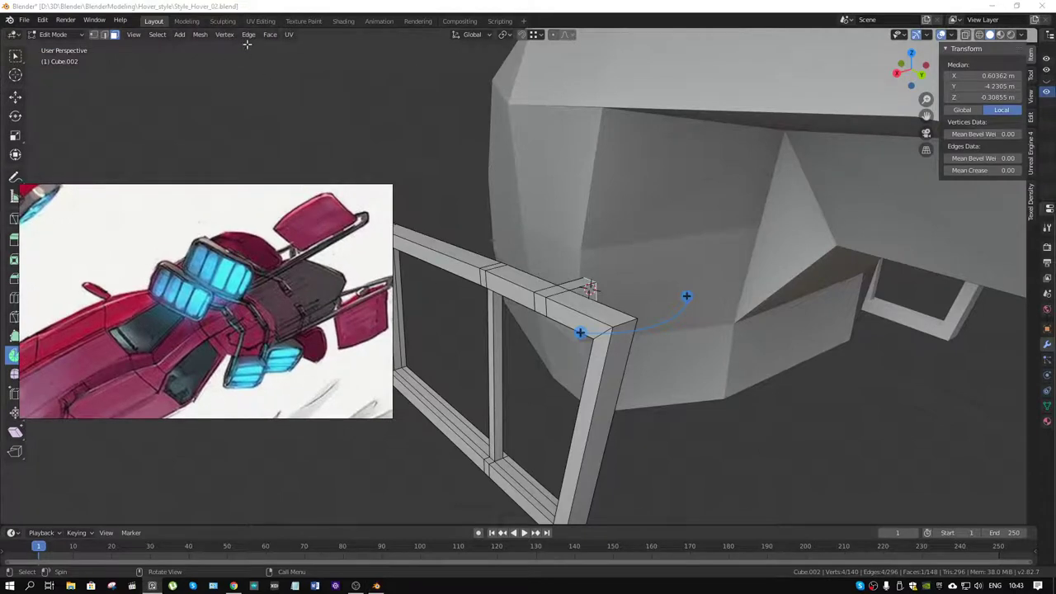
right_click(247, 36)
right_click(262, 36)
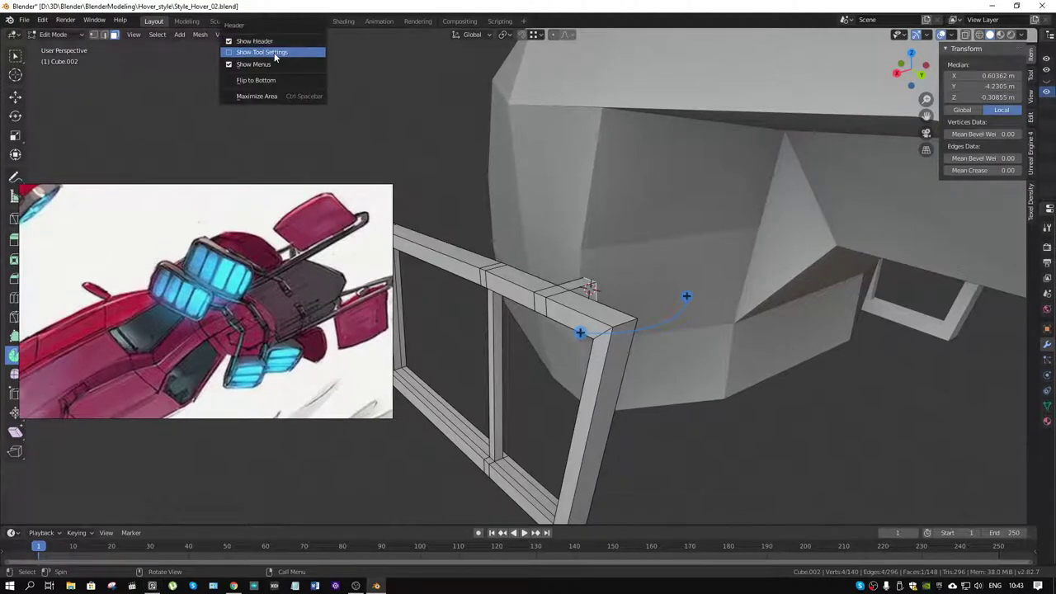
click(275, 53)
click(149, 36)
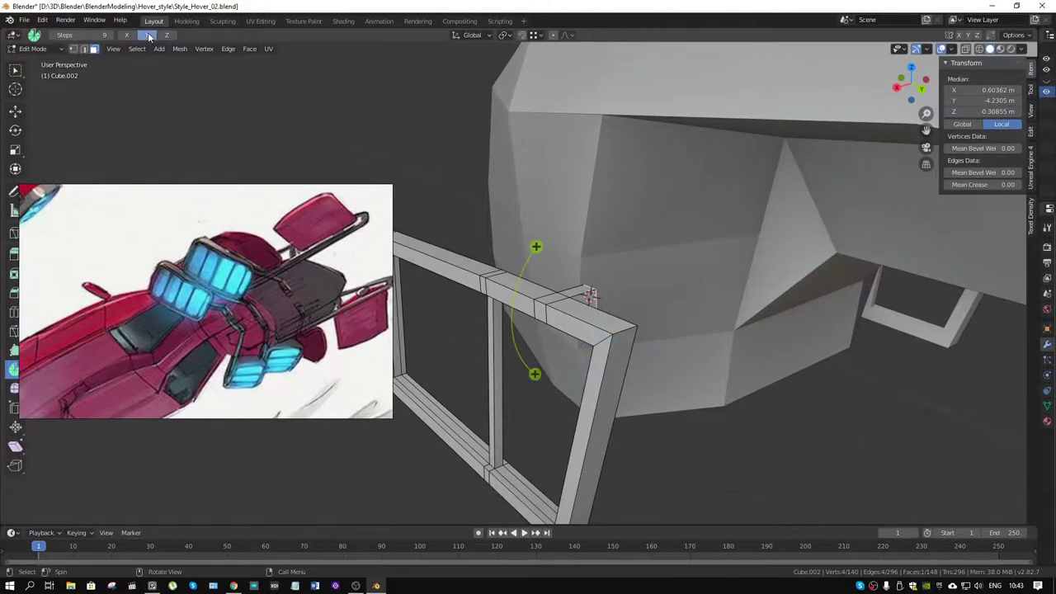
Nudge the spin pivot along X and sweep the end face into a nine-step curved arc.
middle_drag(600, 262, 575, 245)
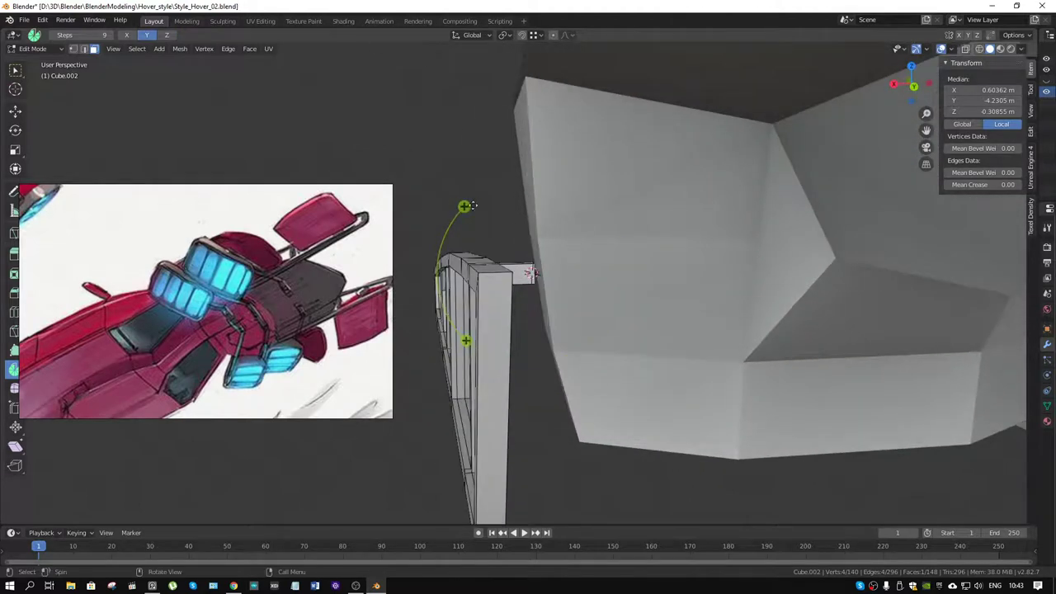
mouse_move(465, 206)
mouse_down()
mouse_move(522, 187)
mouse_move(464, 206)
mouse_up()
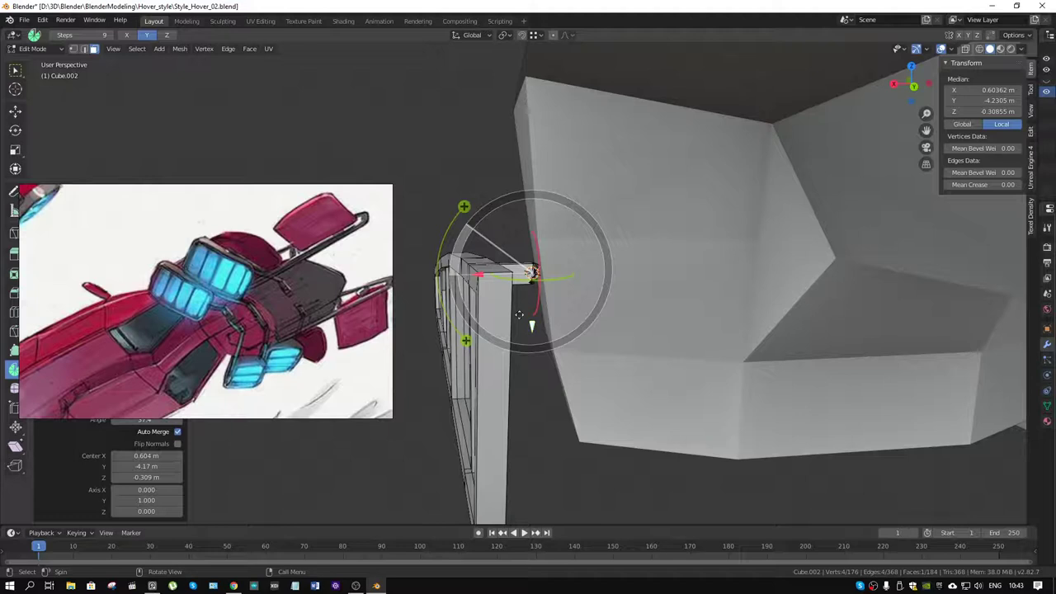
drag(481, 278, 491, 278)
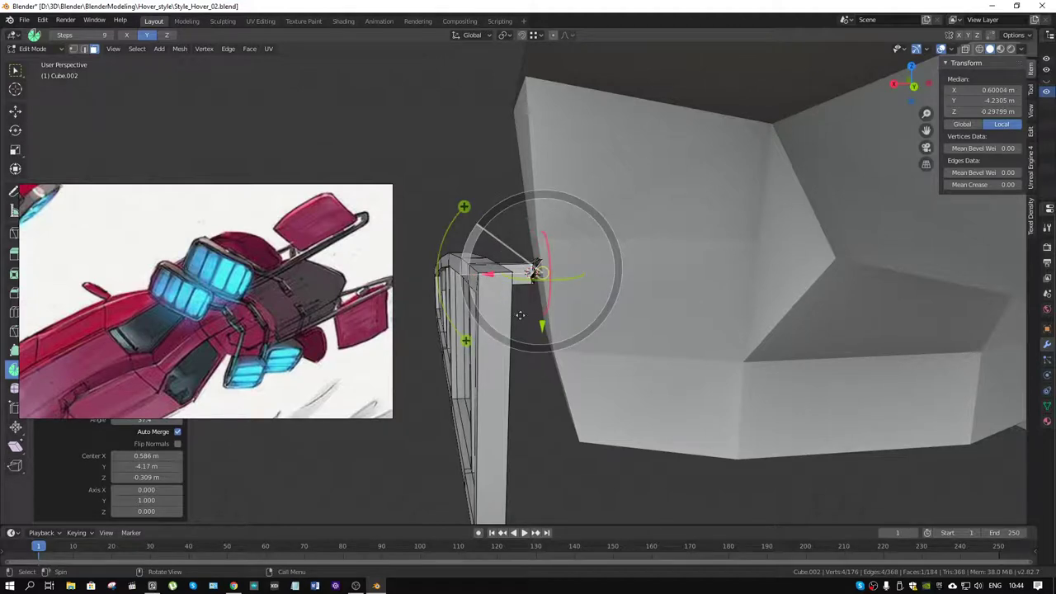
mouse_move(542, 328)
mouse_down()
mouse_move(576, 426)
mouse_move(573, 407)
mouse_up()
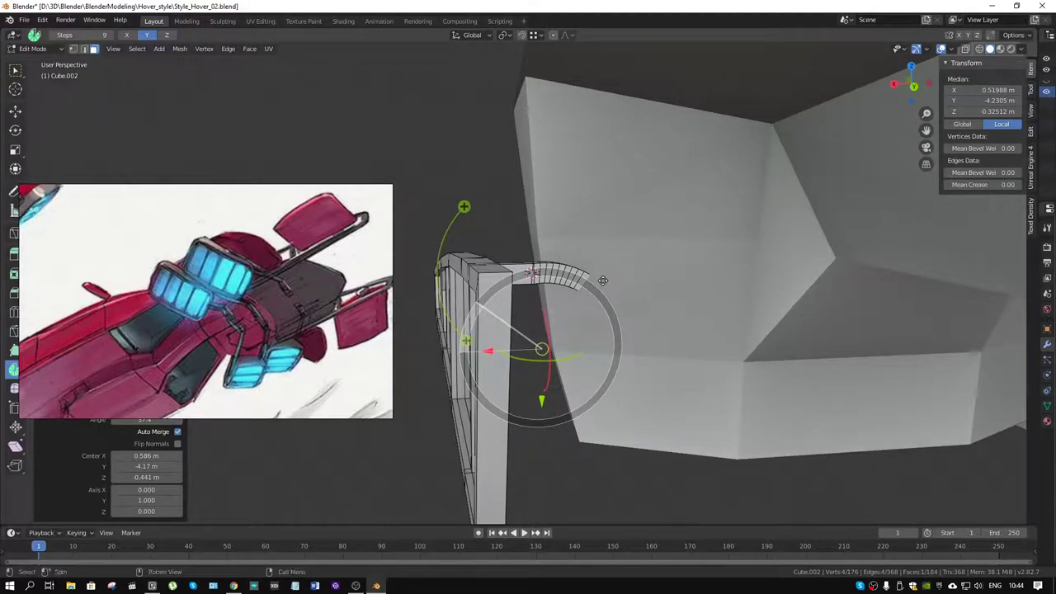
Undo the curved strip and re-spin the block's end face into a bend with 2 steps.
key(ctrl+z)
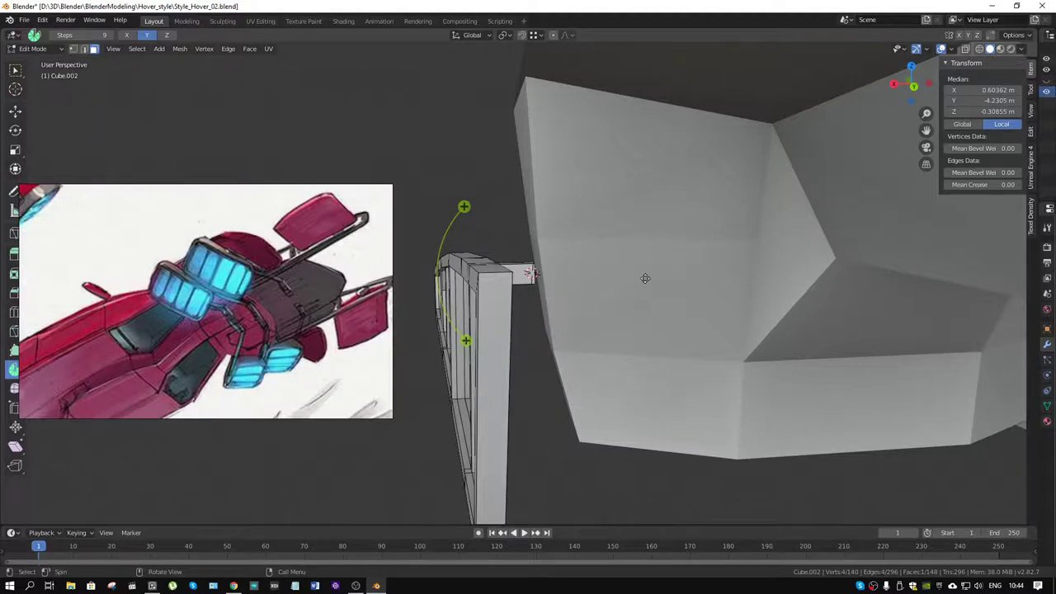
mouse_move(645, 278)
middle_down()
mouse_move(539, 256)
mouse_move(462, 216)
middle_up()
mouse_move(459, 217)
mouse_down()
mouse_move(540, 206)
mouse_move(534, 344)
mouse_move(574, 452)
mouse_up()
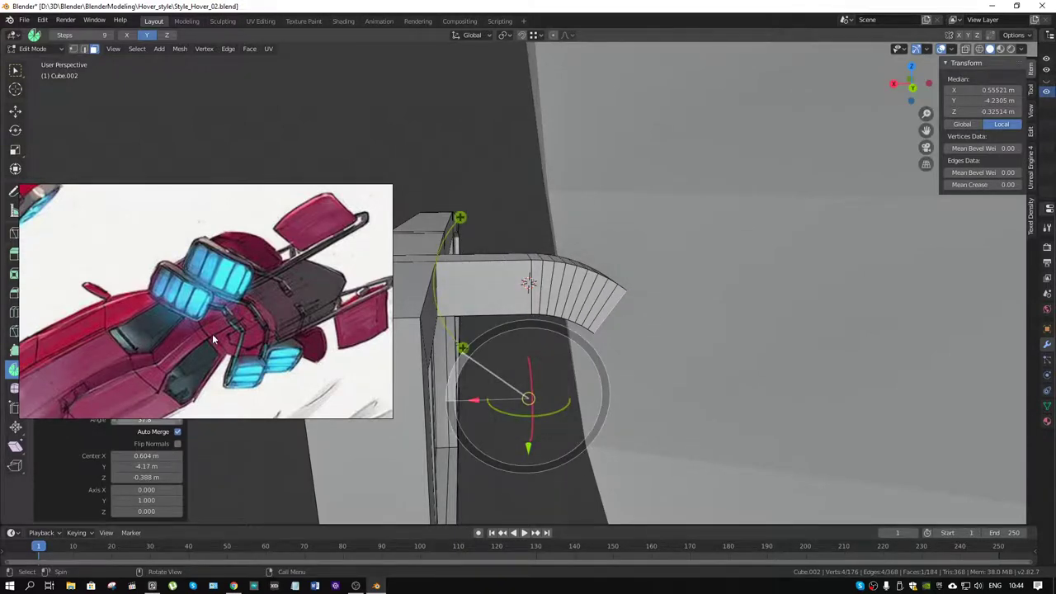
drag(212, 333, 204, 178)
drag(147, 395, 113, 400)
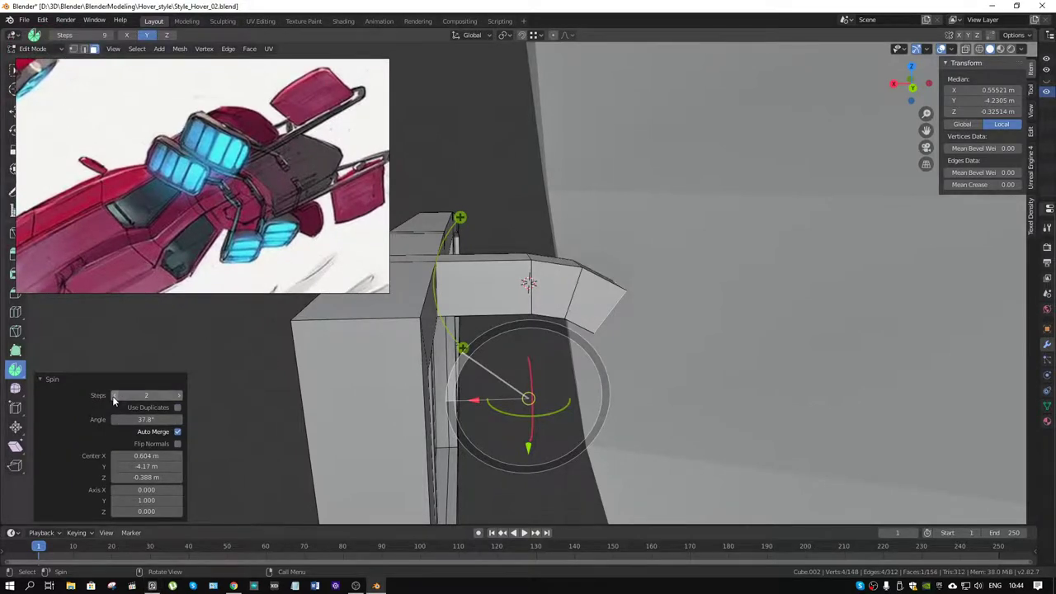
Extrude the bend's end face straight outward by 0.0697 m.
mouse_move(613, 318)
middle_down()
mouse_move(624, 295)
mouse_move(611, 281)
middle_up()
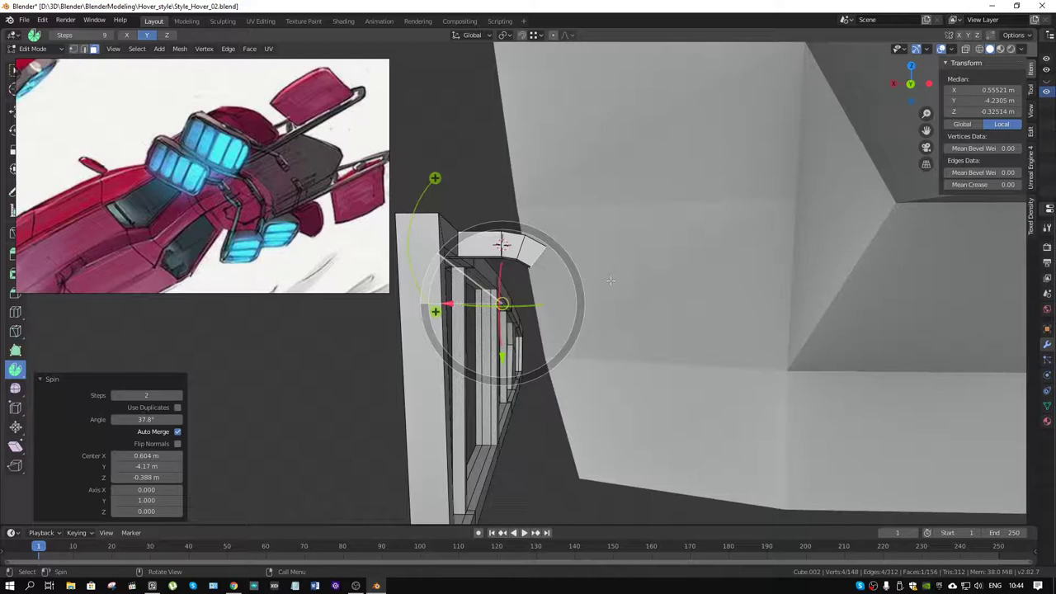
key(e)
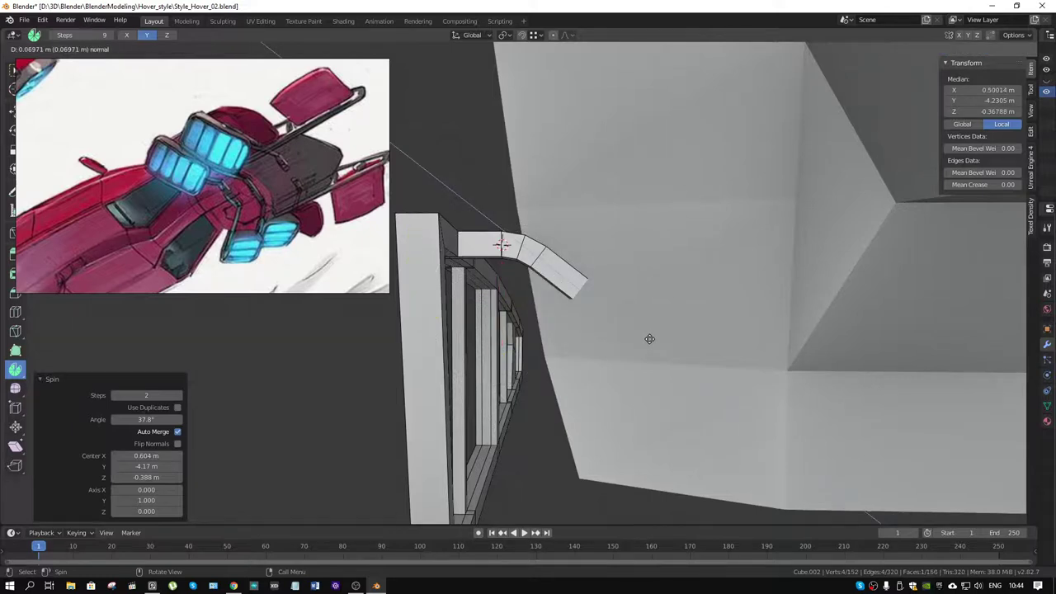
click(649, 338)
mouse_move(650, 339)
middle_down()
mouse_move(682, 369)
mouse_move(625, 325)
mouse_move(611, 330)
middle_up()
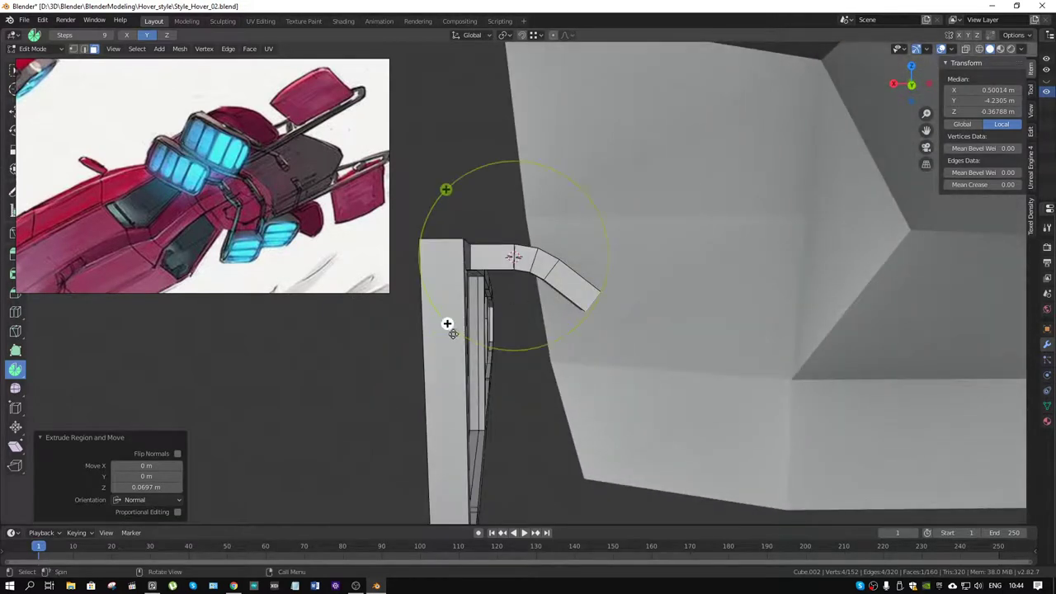
Undo the extra bend and snap the 3D cursor to the selected end face.
drag(446, 322, 464, 336)
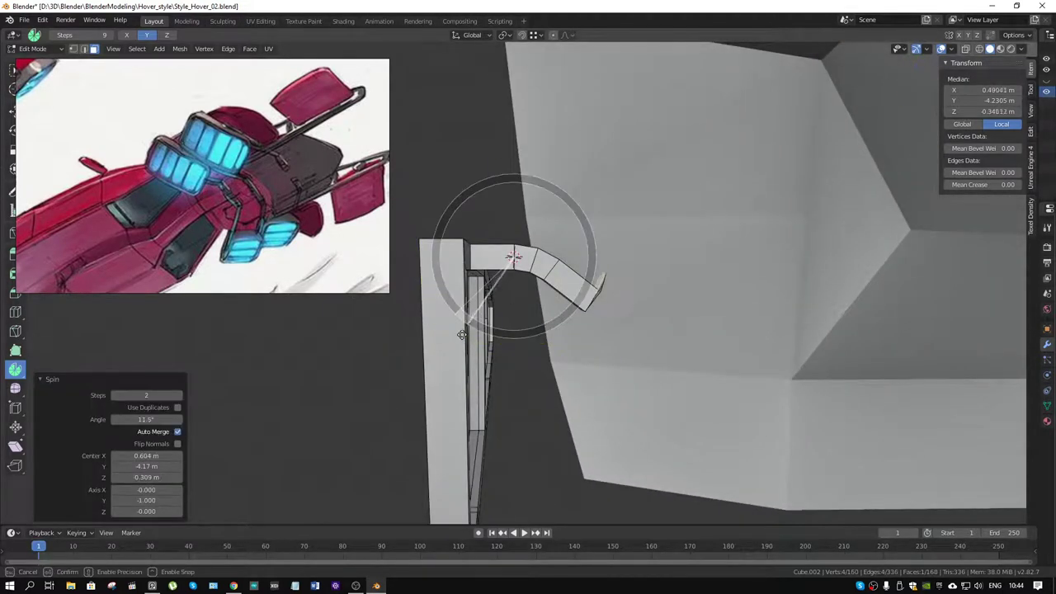
key(ctrl+z)
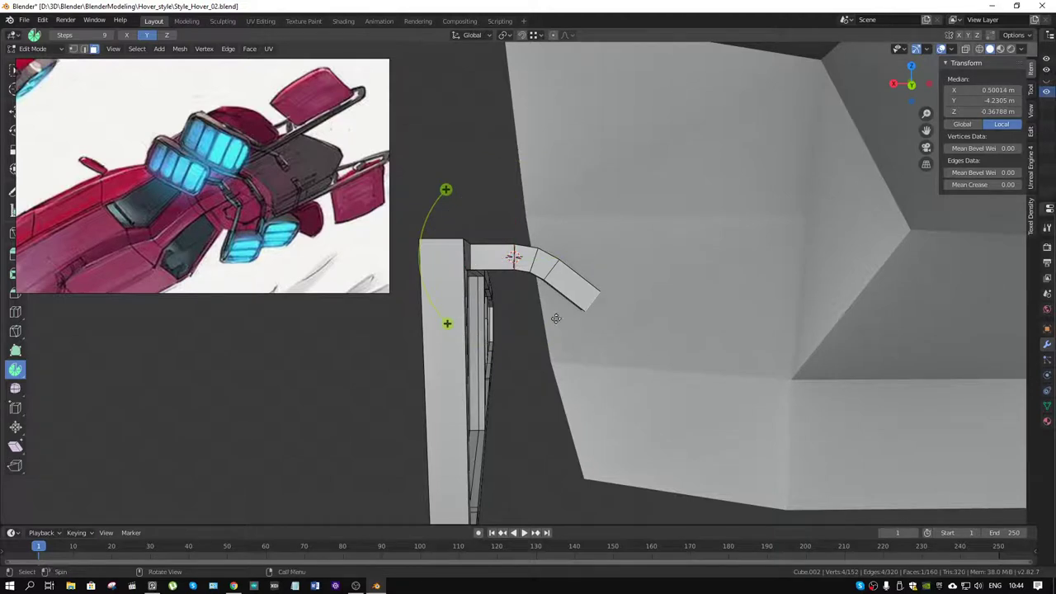
key(shift+s)
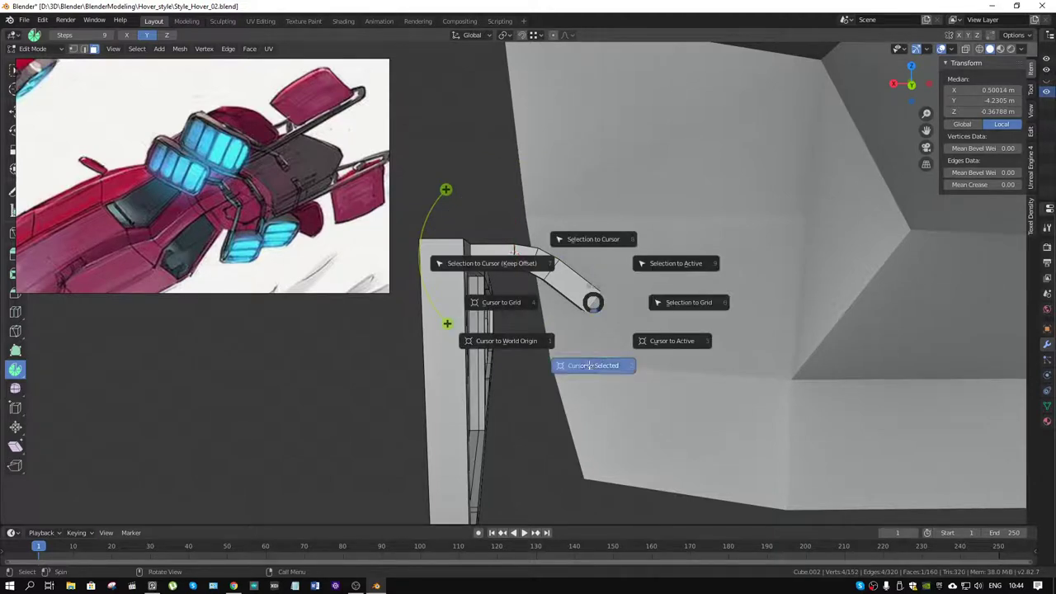
click(590, 365)
Try spins of the end face around the cursor pivot, widening the bend to about -41°.
mouse_move(532, 370)
mouse_down()
mouse_move(584, 380)
mouse_move(607, 393)
mouse_move(587, 401)
mouse_move(599, 401)
mouse_up()
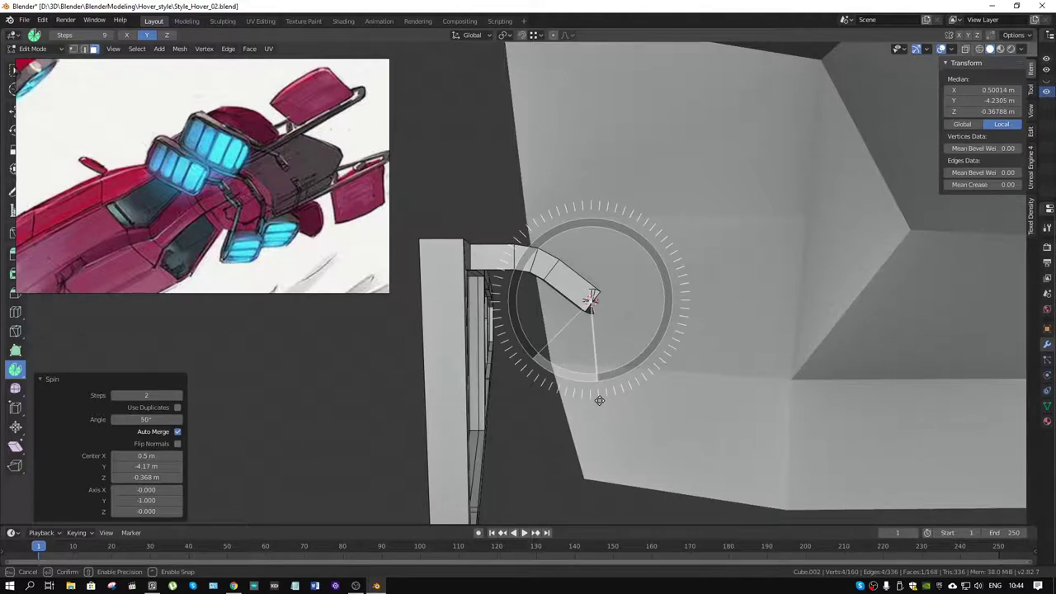
drag(541, 303, 556, 304)
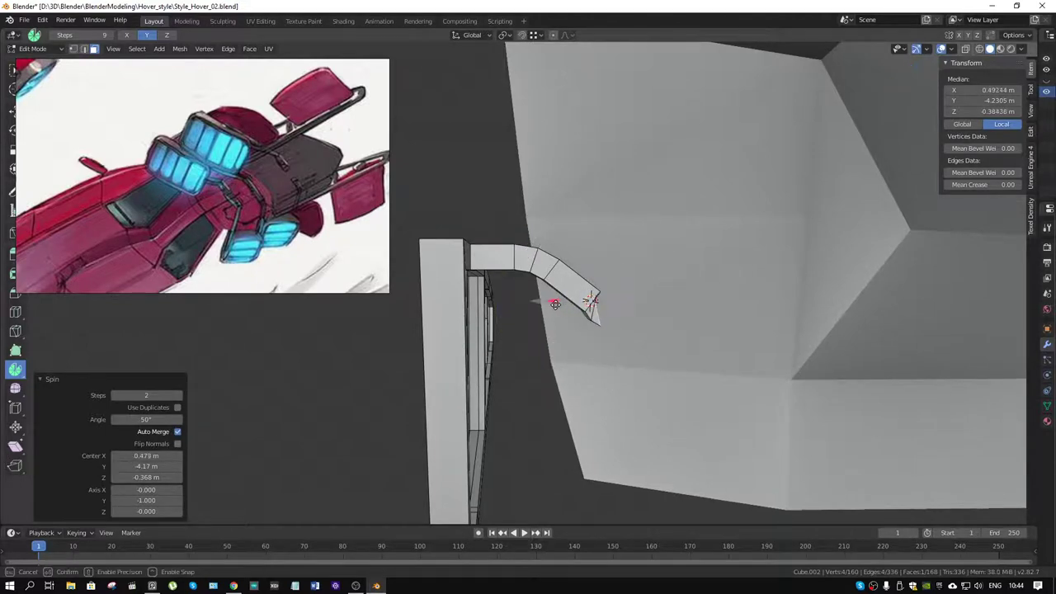
key(ctrl+z)
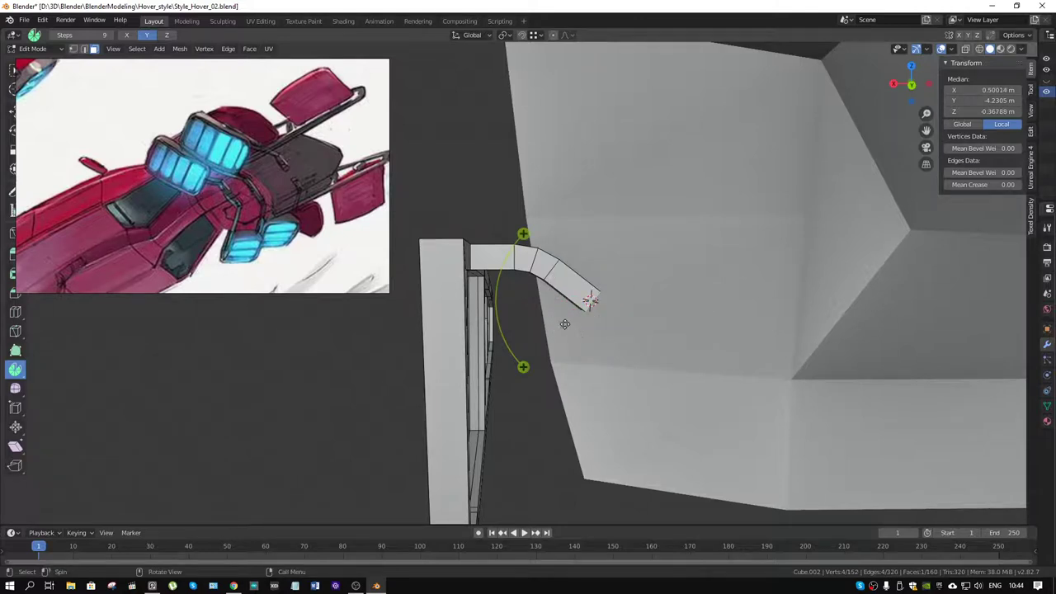
mouse_move(523, 234)
mouse_down()
mouse_move(503, 301)
mouse_move(516, 289)
mouse_up()
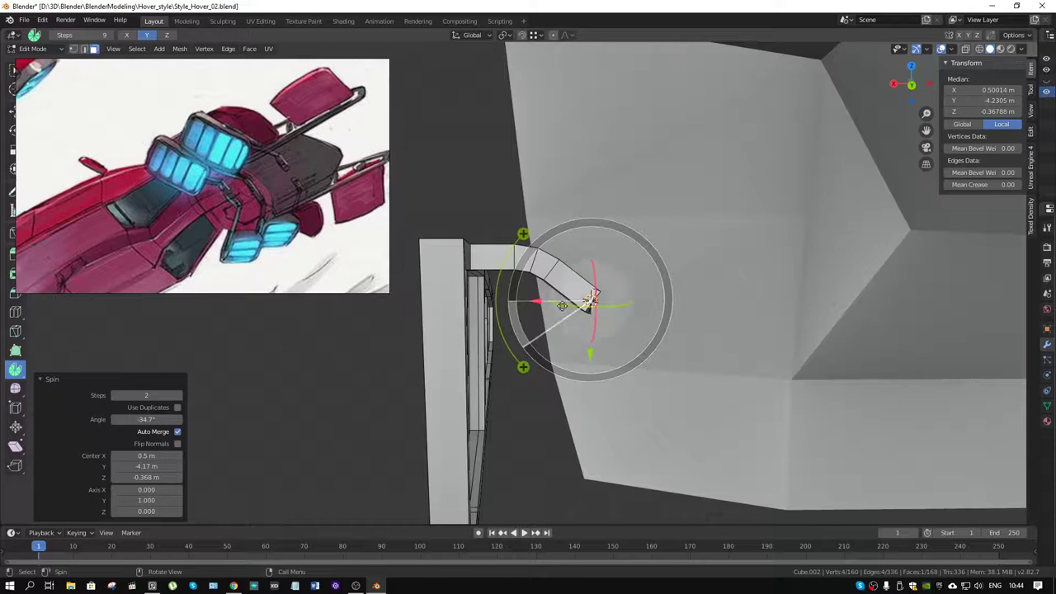
mouse_move(580, 305)
mouse_down()
mouse_move(566, 305)
mouse_move(578, 358)
mouse_up()
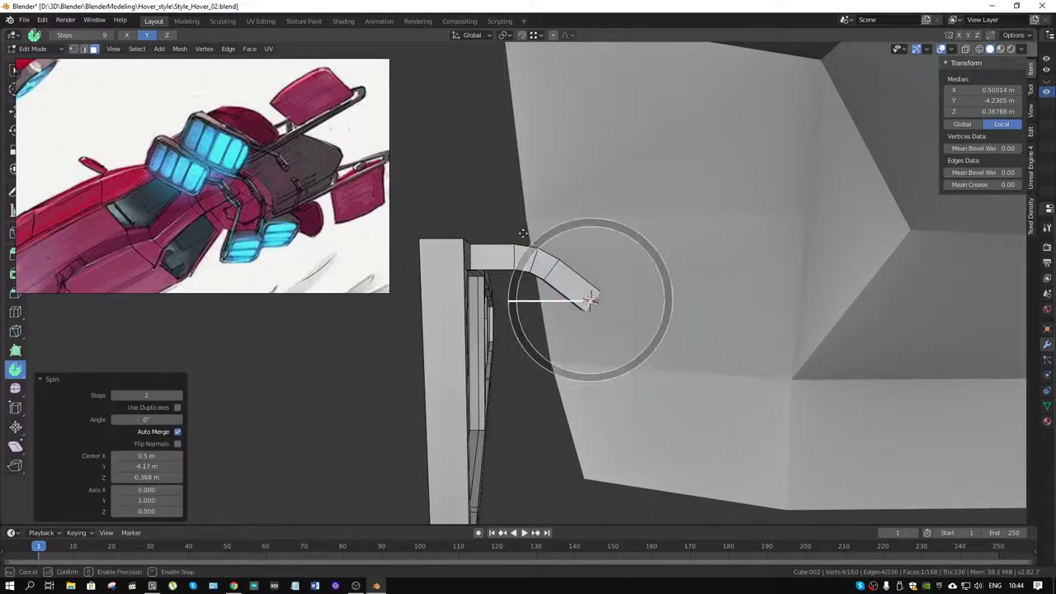
drag(578, 306, 491, 272)
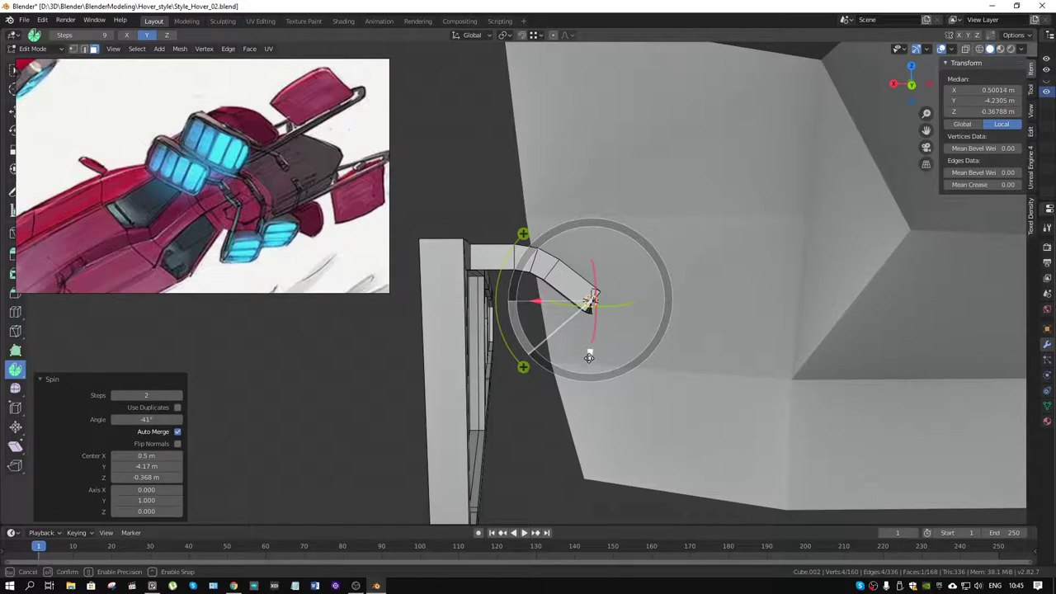
drag(586, 359, 593, 403)
mouse_move(594, 415)
middle_down()
mouse_move(576, 311)
mouse_move(618, 255)
mouse_move(609, 290)
mouse_move(491, 178)
middle_up()
Test a longer spin with axis X reset to 0 and centre X 0.42 m, then undo it.
drag(491, 178, 473, 241)
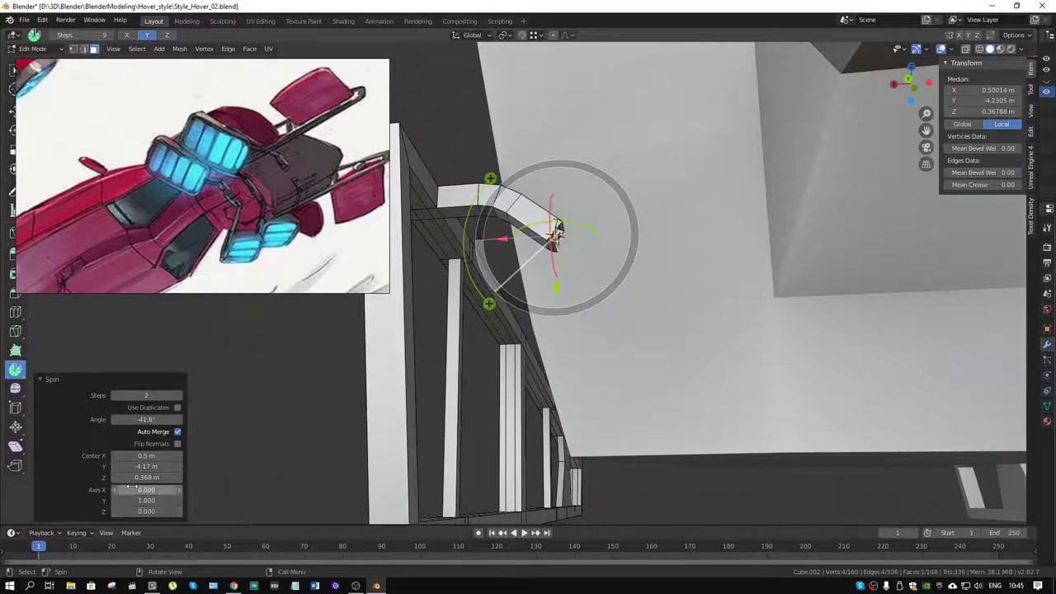
drag(138, 490, 129, 490)
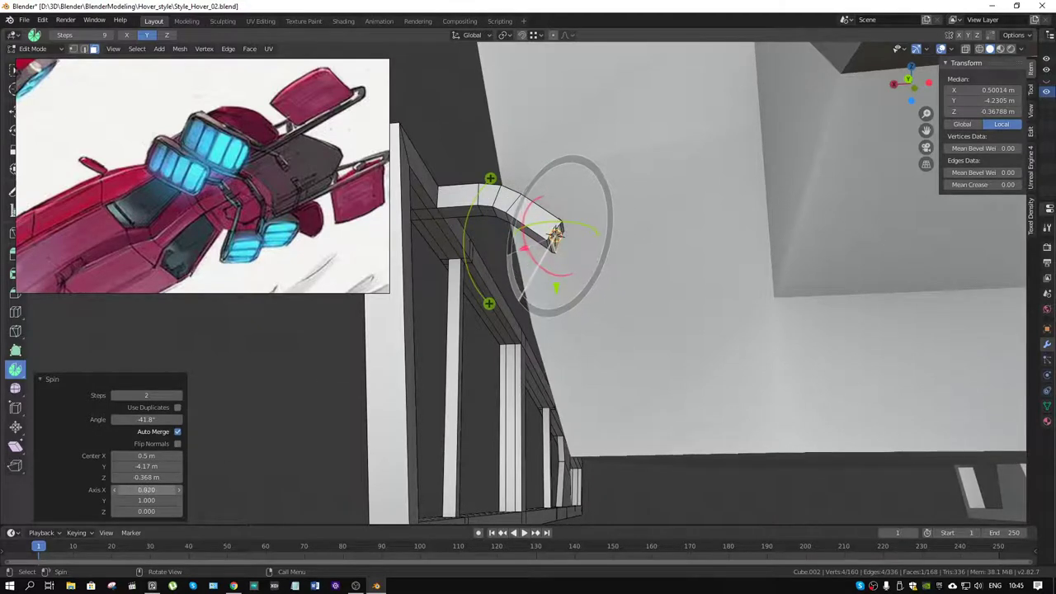
right_click(137, 490)
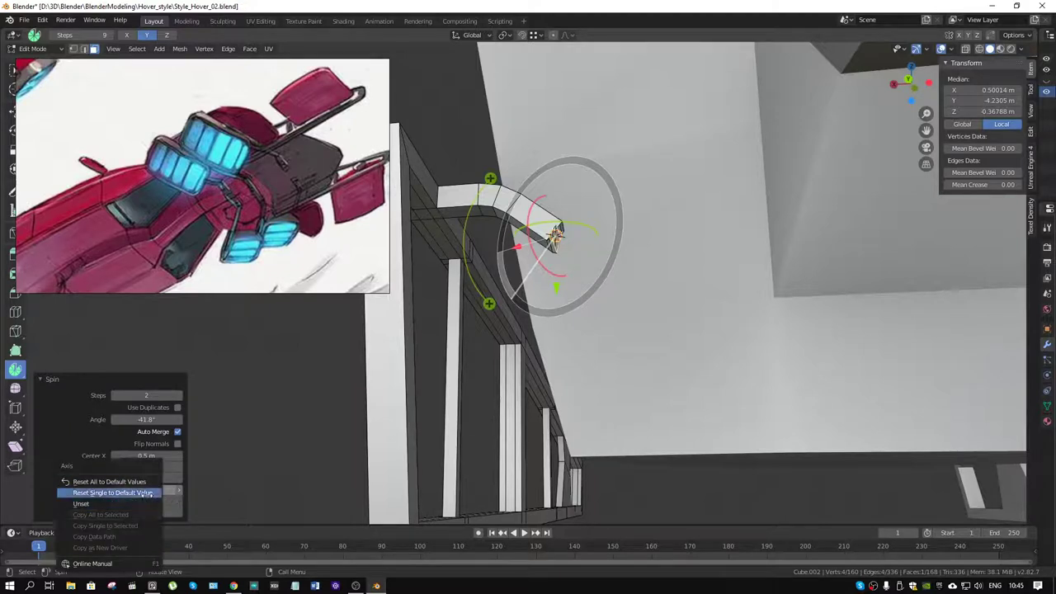
click(146, 494)
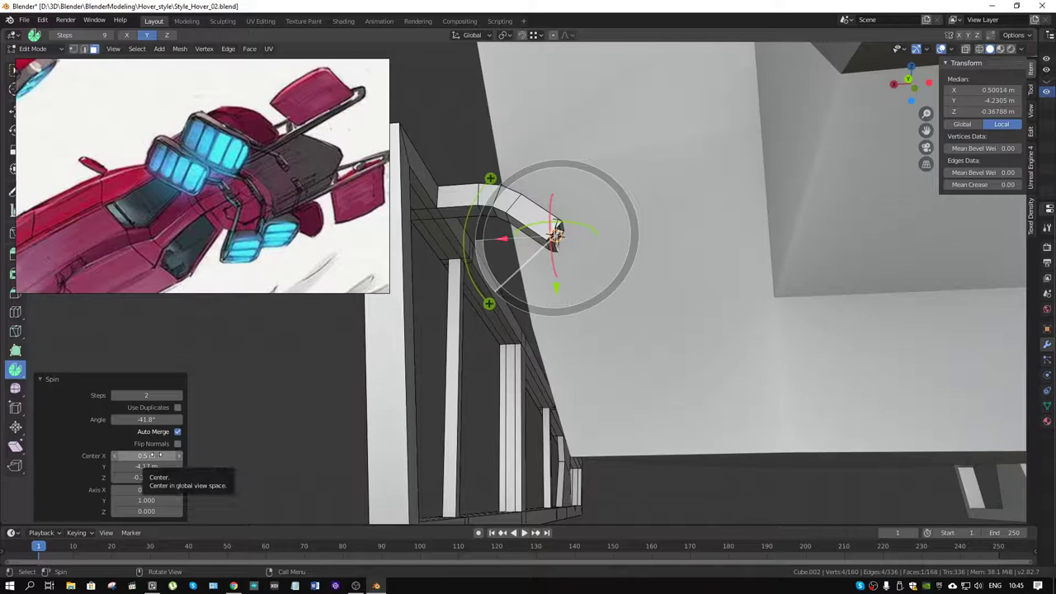
drag(162, 455, 140, 455)
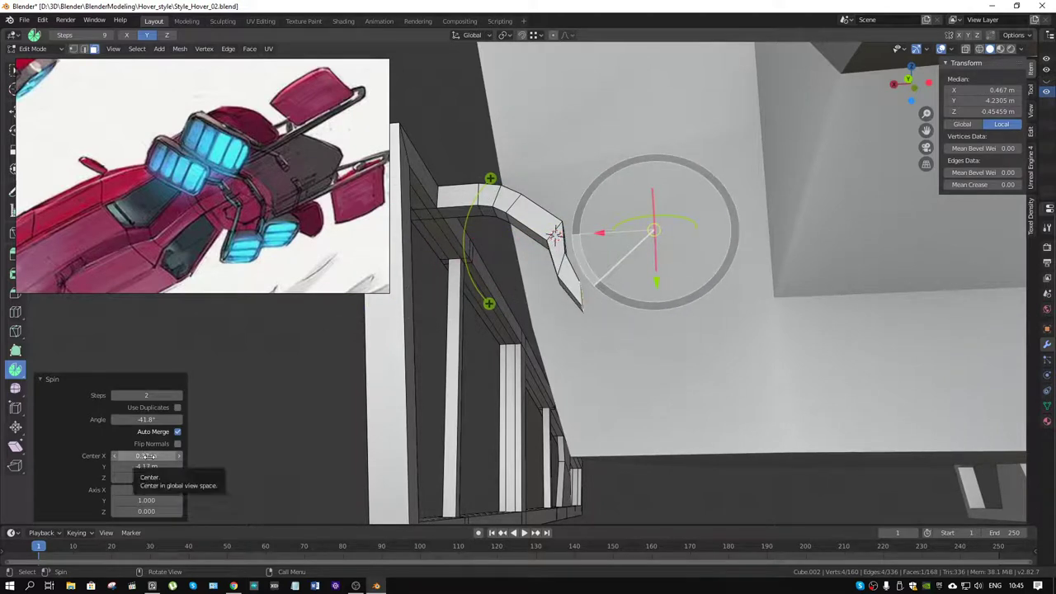
key(ctrl+z)
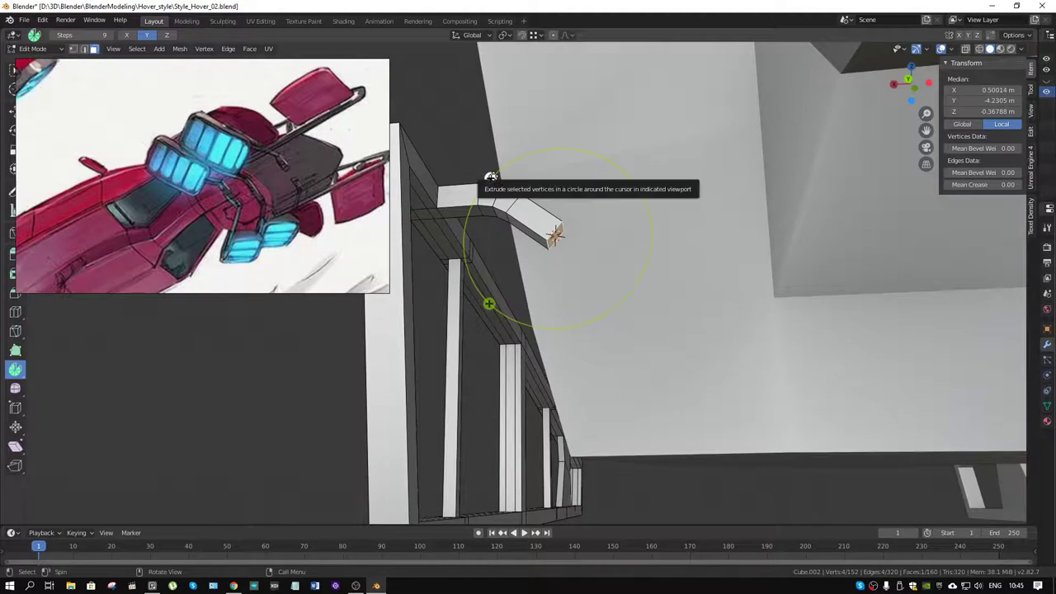
Spin the end face again with spin centre Z at 0.208 m and a shortened arc.
click(16, 371)
click(16, 370)
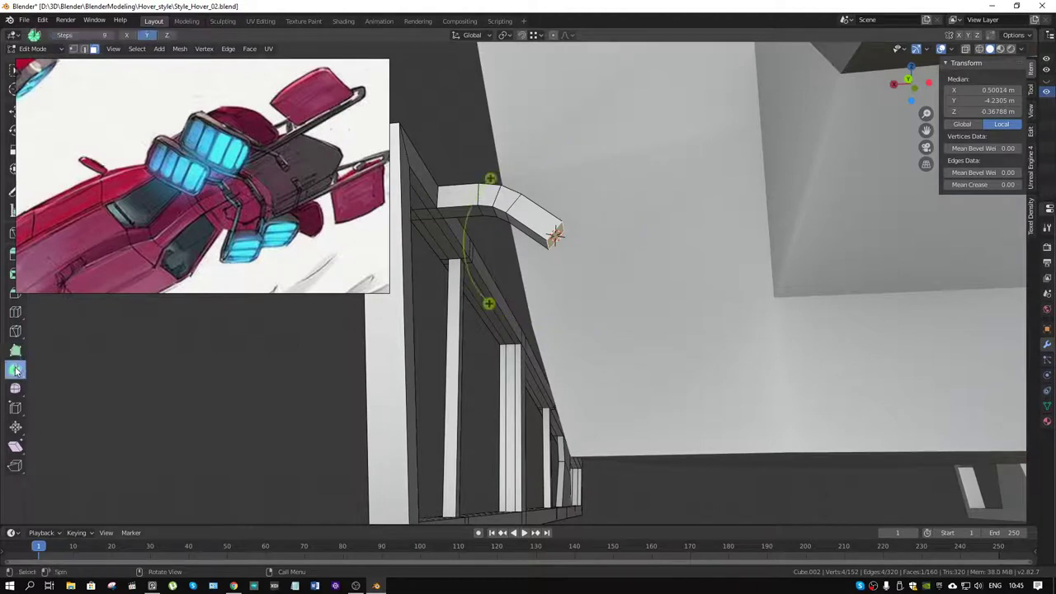
right_click(555, 232)
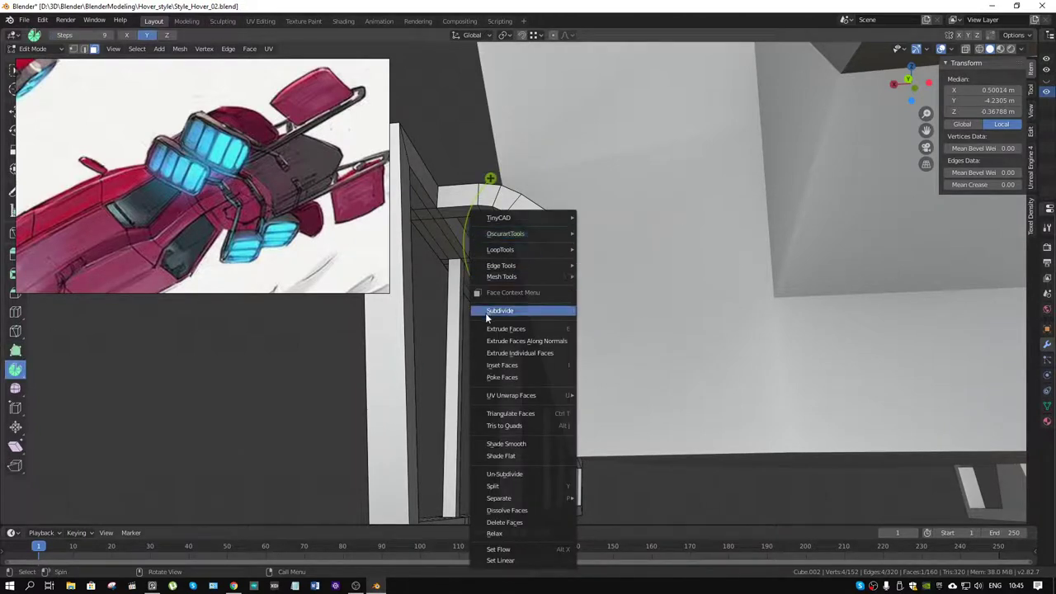
key(Escape)
drag(490, 178, 460, 242)
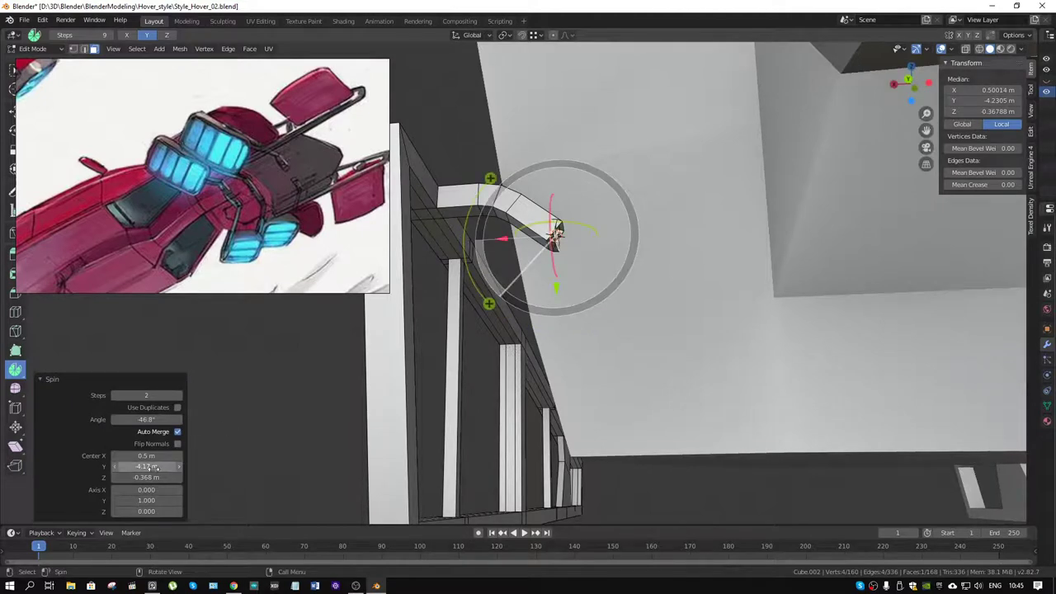
mouse_move(147, 477)
mouse_down()
mouse_move(190, 477)
mouse_move(123, 477)
mouse_up()
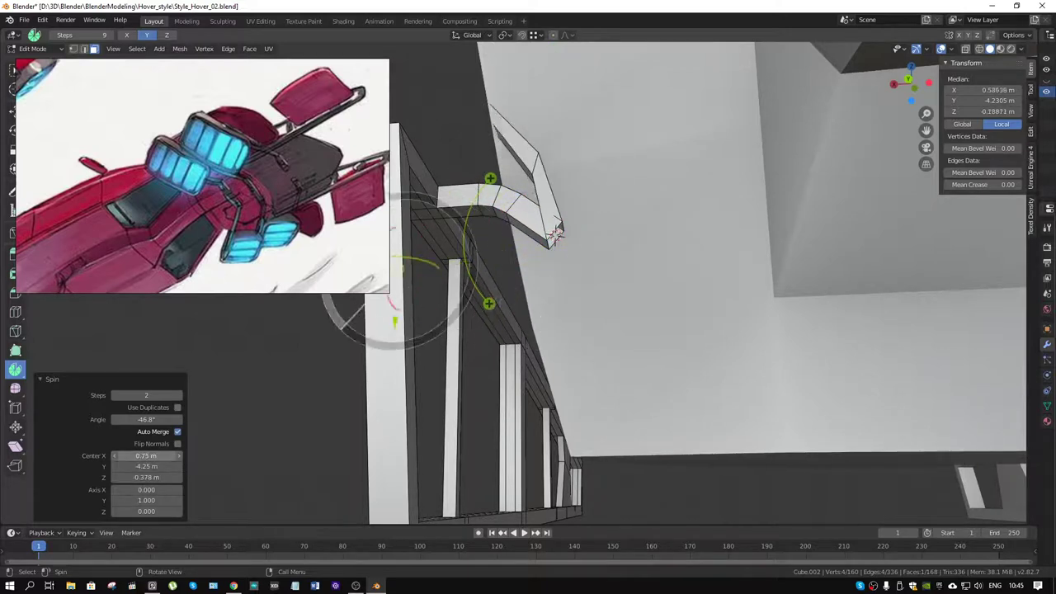
mouse_move(394, 320)
mouse_down()
mouse_move(707, 253)
mouse_move(594, 256)
mouse_up()
mouse_move(611, 273)
middle_down()
mouse_move(639, 285)
mouse_move(346, 294)
middle_up()
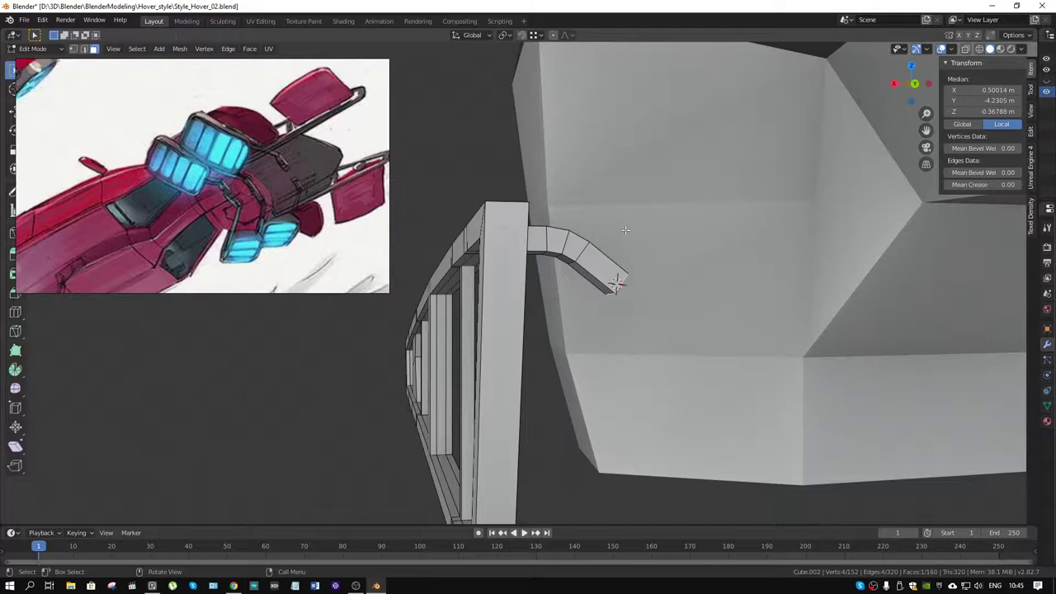
Delete the selected face, then select the linked stray strut piece and delete its faces.
mouse_move(625, 230)
middle_down()
mouse_move(600, 322)
mouse_move(722, 367)
mouse_move(735, 252)
mouse_move(685, 247)
mouse_move(598, 348)
mouse_move(554, 347)
mouse_move(686, 372)
mouse_move(552, 337)
mouse_move(610, 347)
mouse_move(731, 388)
mouse_move(767, 364)
mouse_move(792, 363)
mouse_move(752, 347)
middle_up()
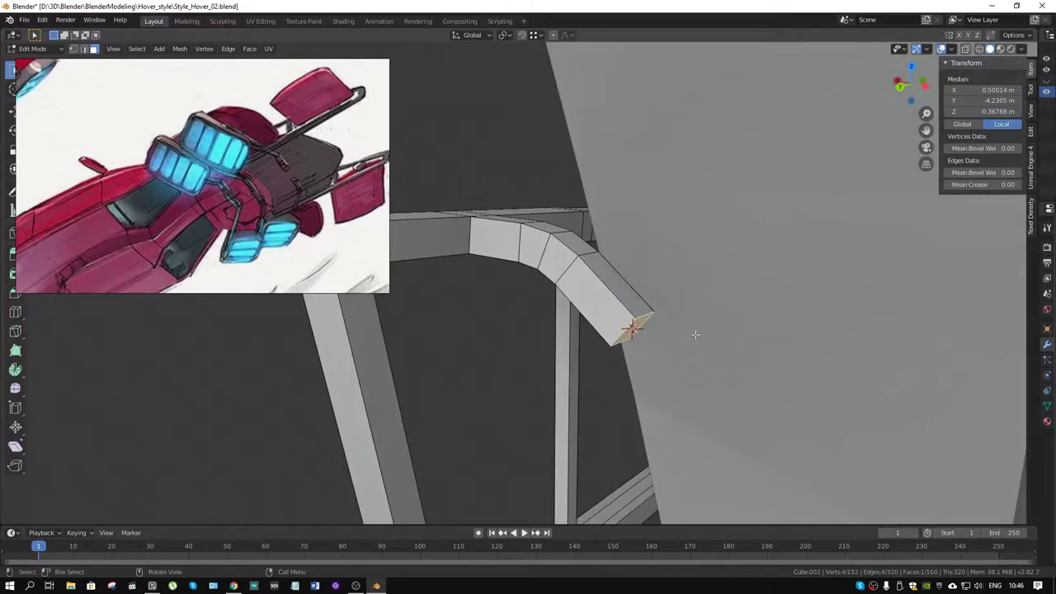
mouse_move(693, 332)
middle_down()
mouse_move(586, 308)
mouse_move(622, 288)
mouse_move(809, 363)
mouse_move(787, 330)
mouse_move(765, 327)
middle_up()
mouse_move(661, 306)
middle_down()
mouse_move(624, 289)
mouse_move(649, 273)
middle_up()
key(x)
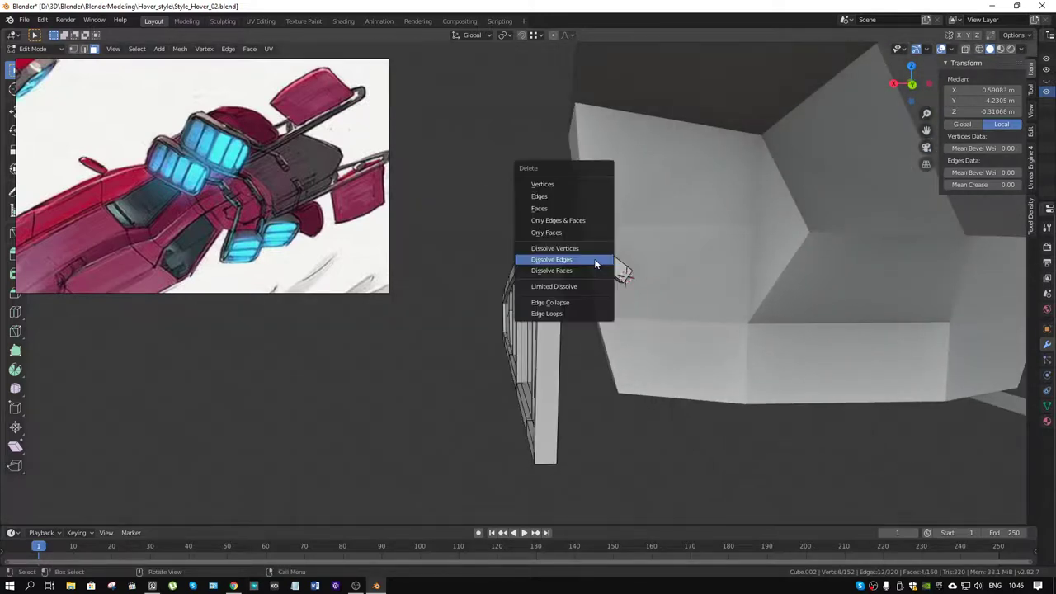
click(580, 204)
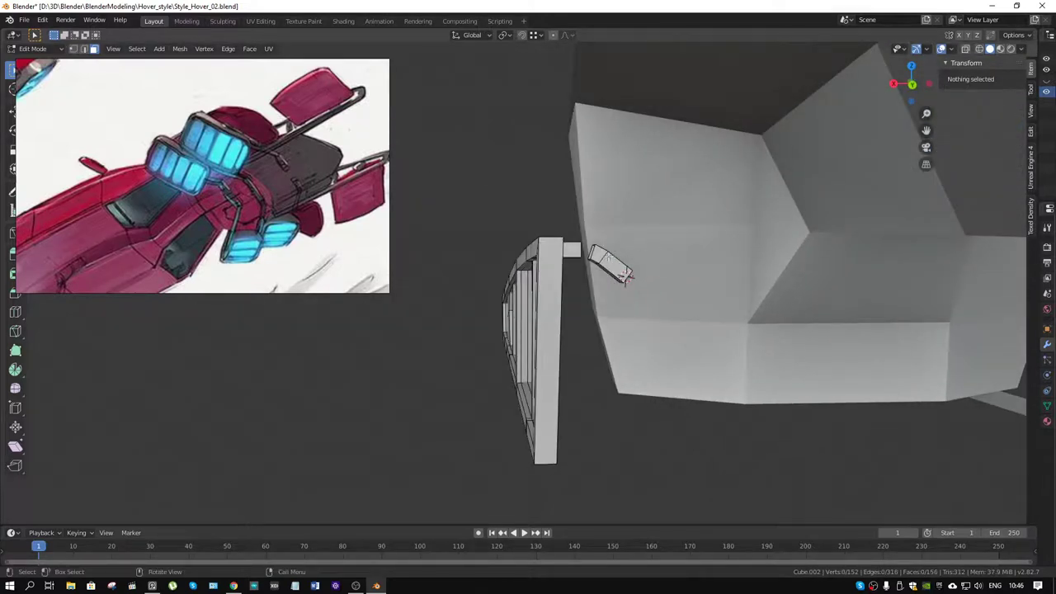
key(l)
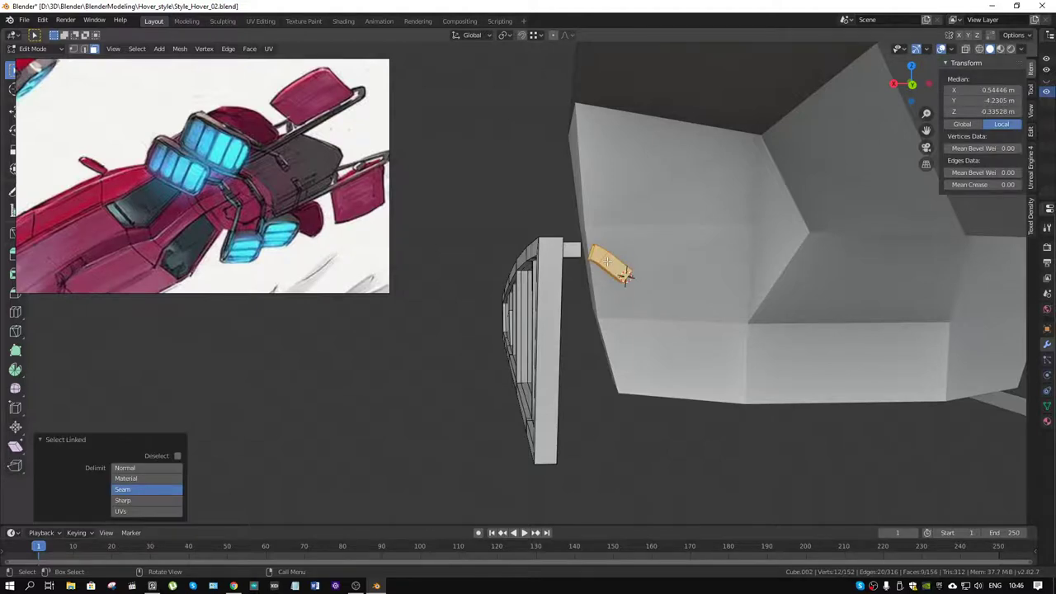
key(x)
click(607, 261)
middle_drag(608, 261, 581, 266)
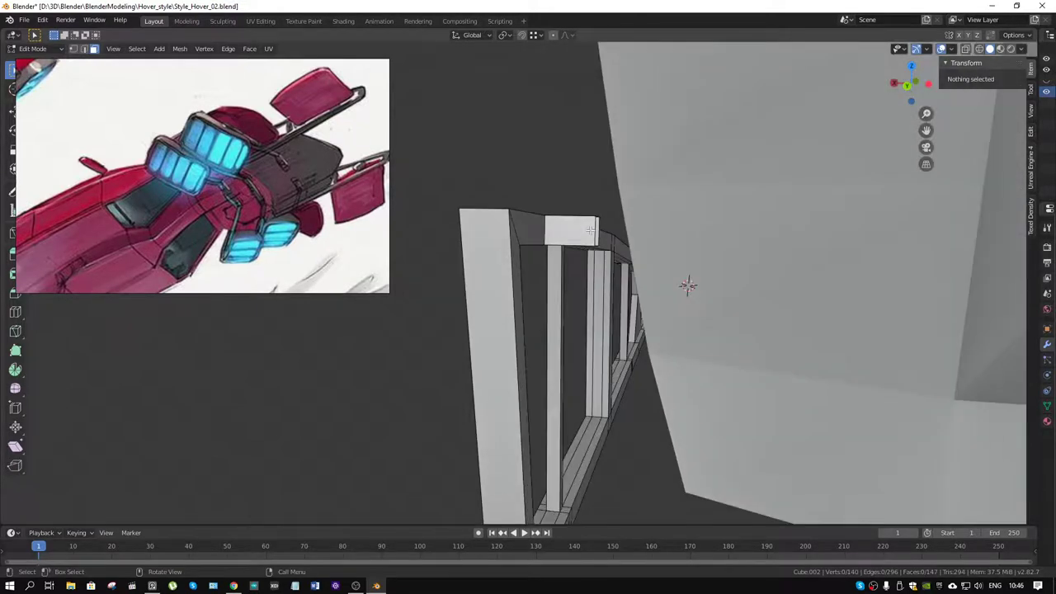
In edge mode, extrude the top bar's end loop outward, locked off the Z axis.
key(2)
alt+click(591, 230)
middle_drag(591, 231, 639, 278)
key(e)
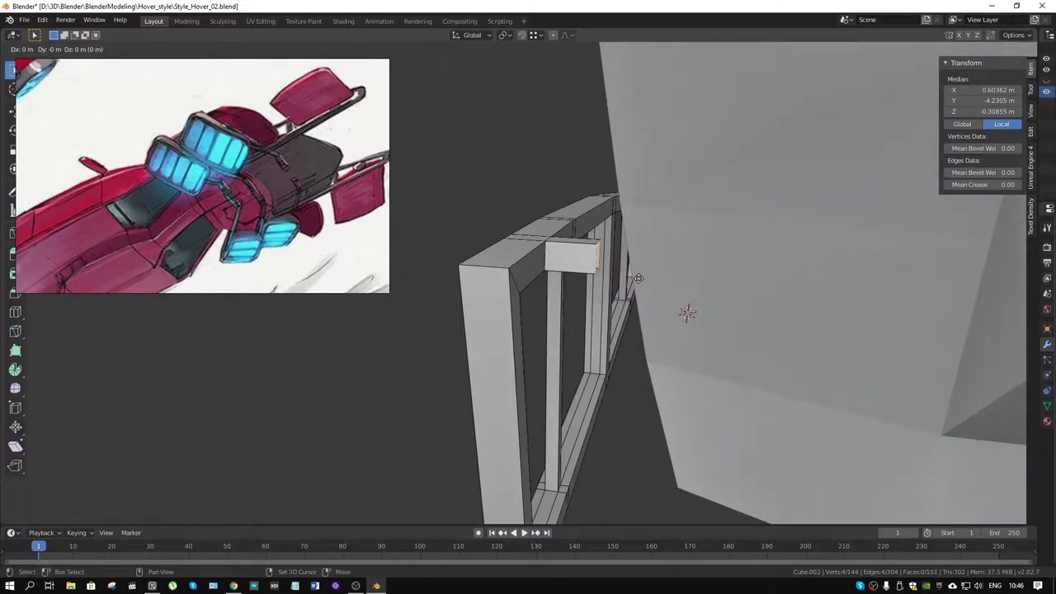
key(shift+z)
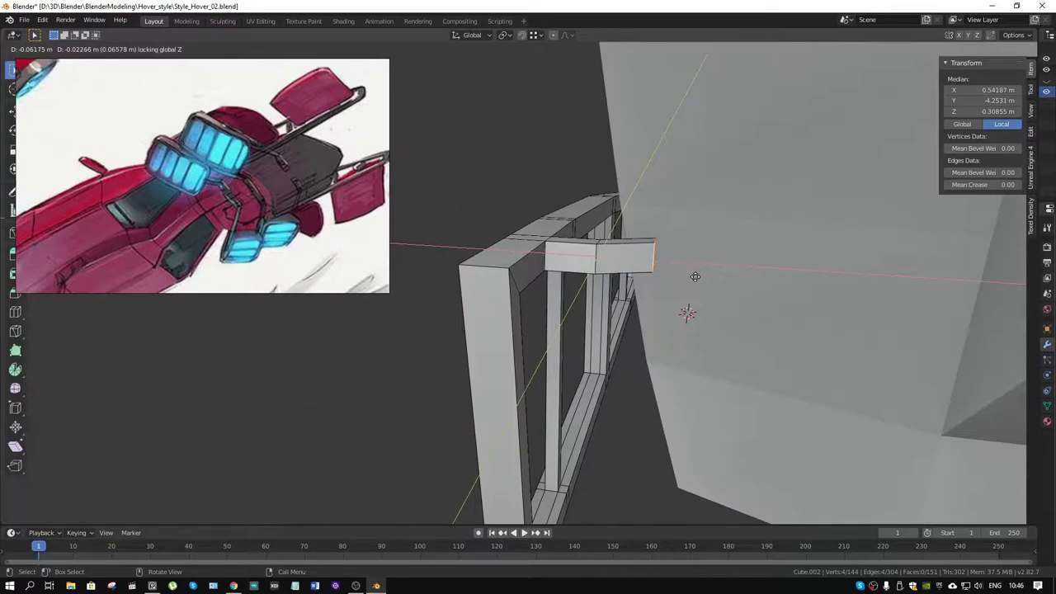
click(695, 276)
Extrude a second strut segment and edge-slide its end edge to form an angled kink.
middle_drag(696, 276, 719, 285)
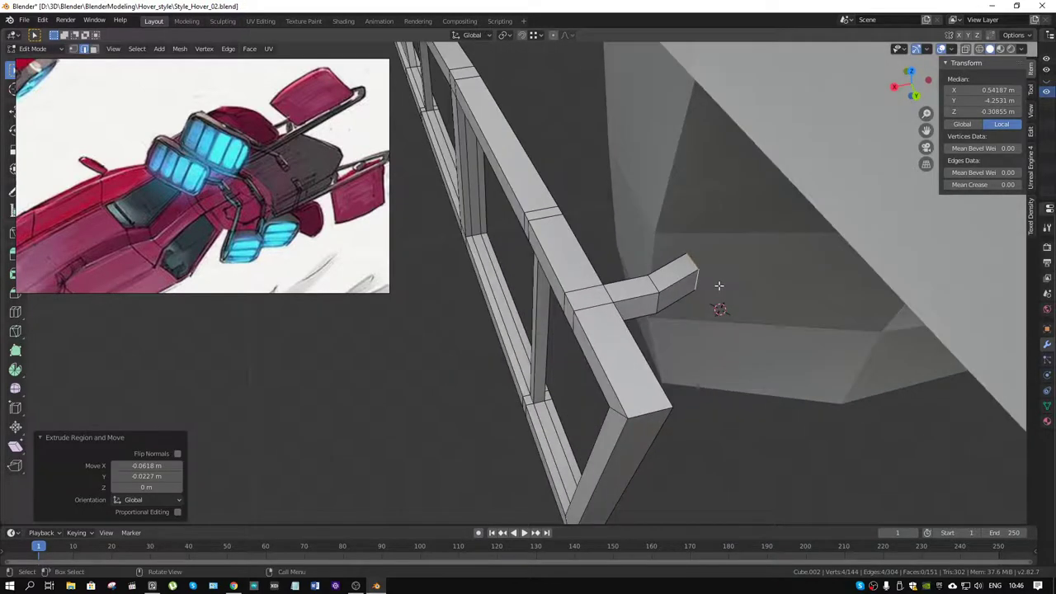
key(e)
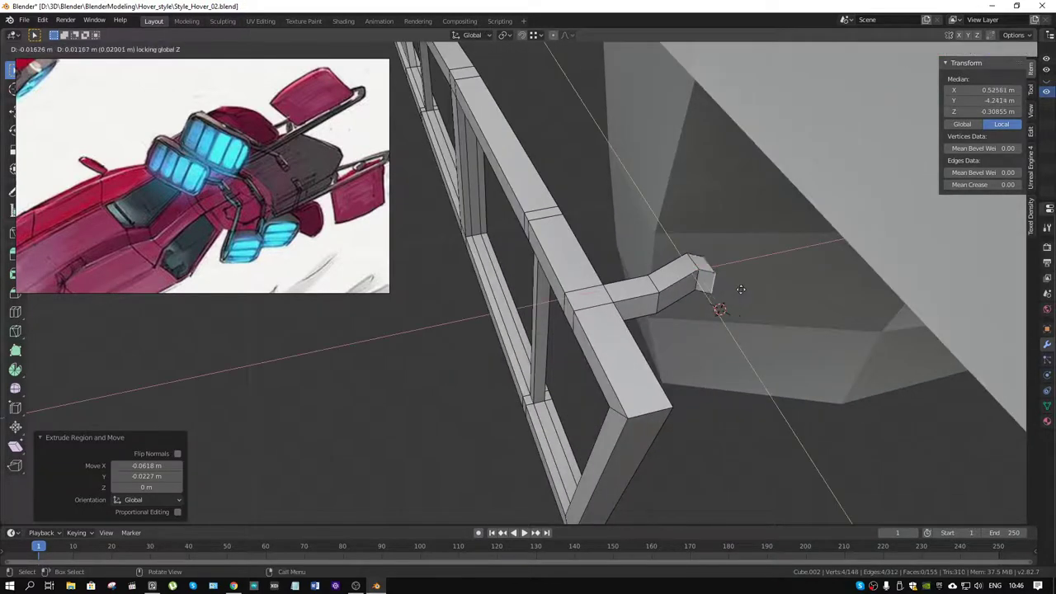
right_click(785, 284)
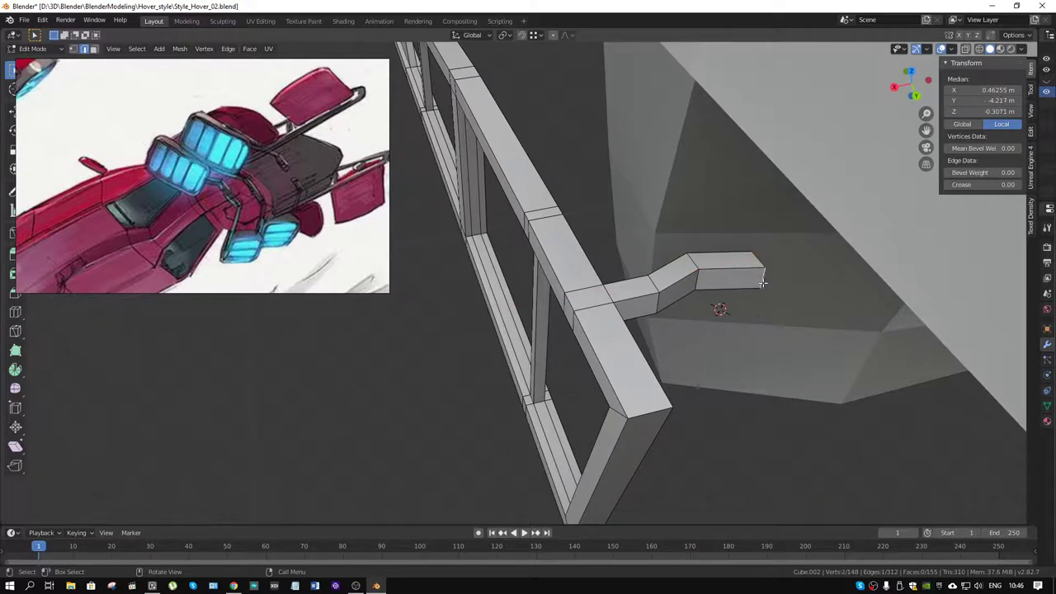
key(g)
key(g)
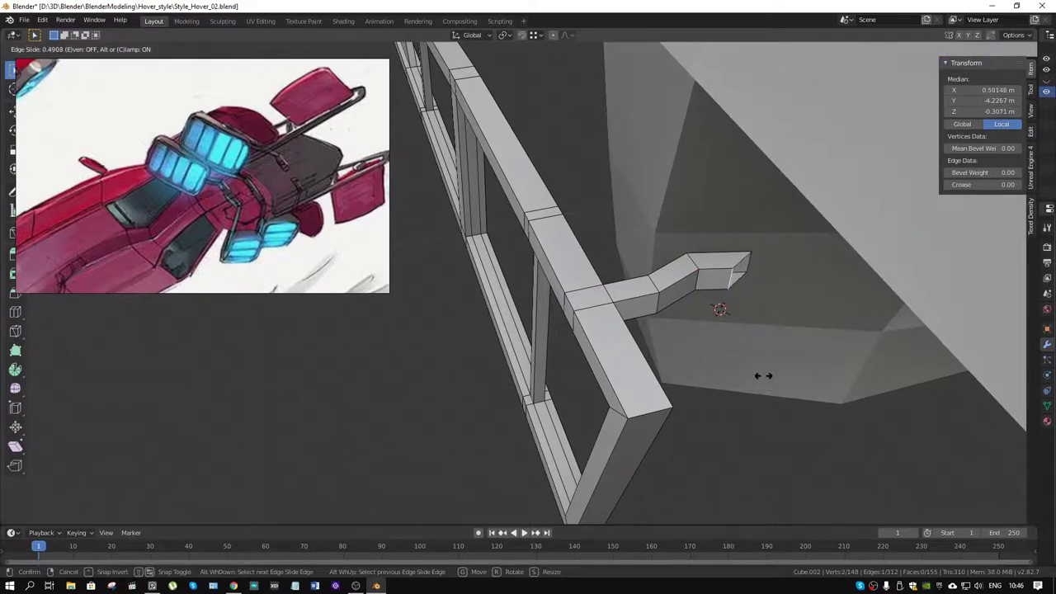
click(763, 375)
alt+click(743, 262)
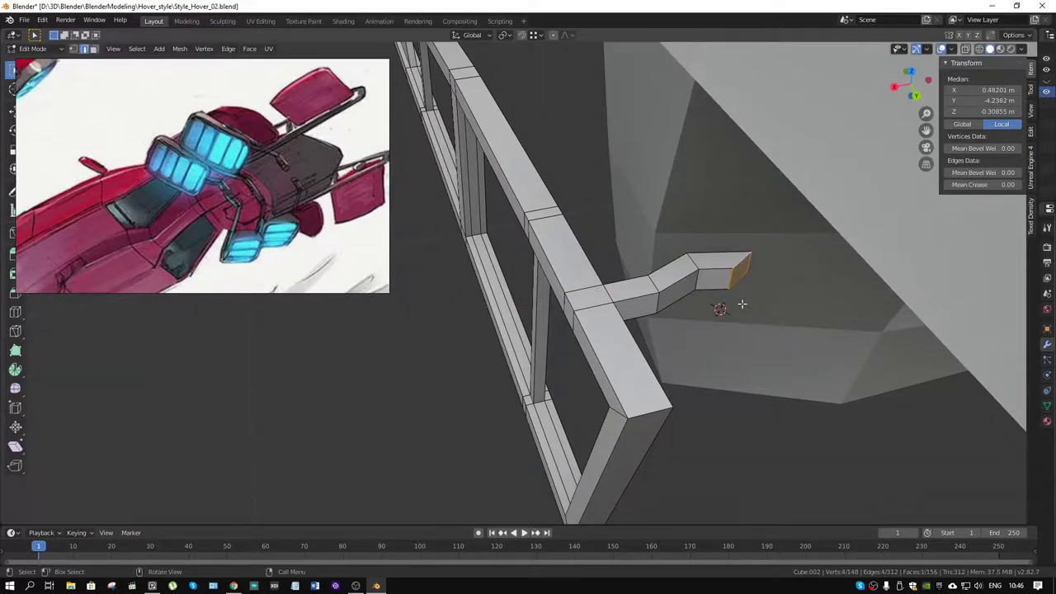
mouse_move(742, 305)
middle_down()
mouse_move(813, 245)
mouse_move(602, 355)
mouse_move(211, 207)
middle_up()
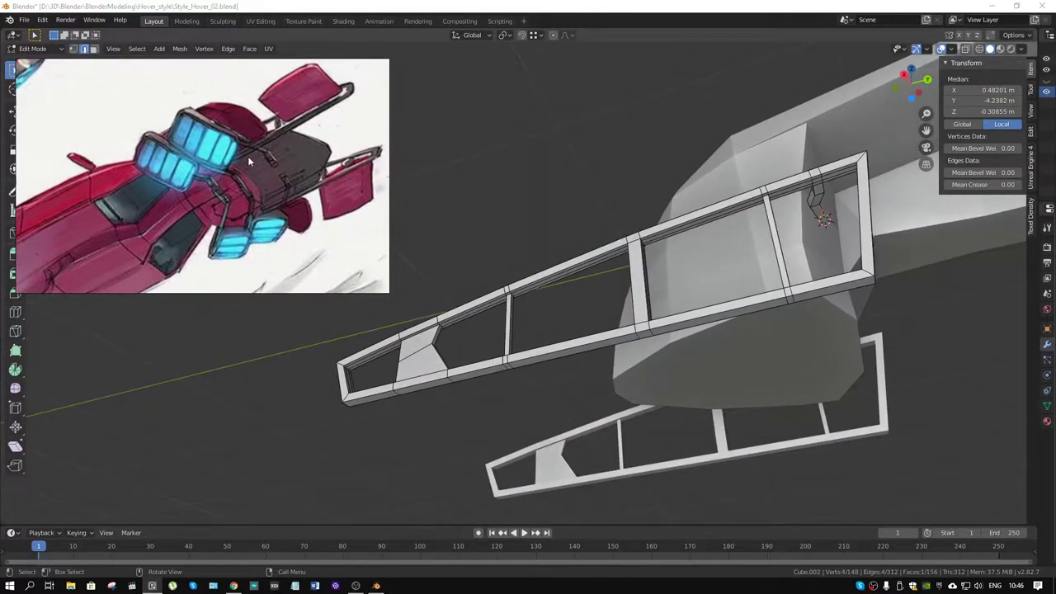
Box-select the whole side frame and move it -0.0568 m along X.
mouse_move(673, 317)
middle_down()
mouse_move(841, 332)
mouse_move(836, 365)
mouse_move(563, 287)
middle_up()
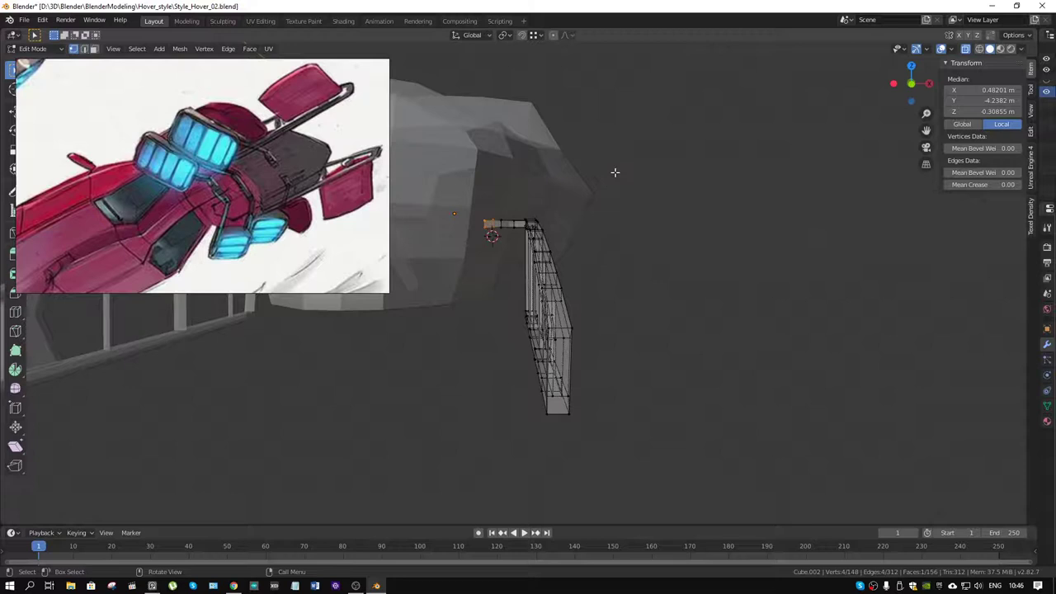
drag(614, 172, 518, 438)
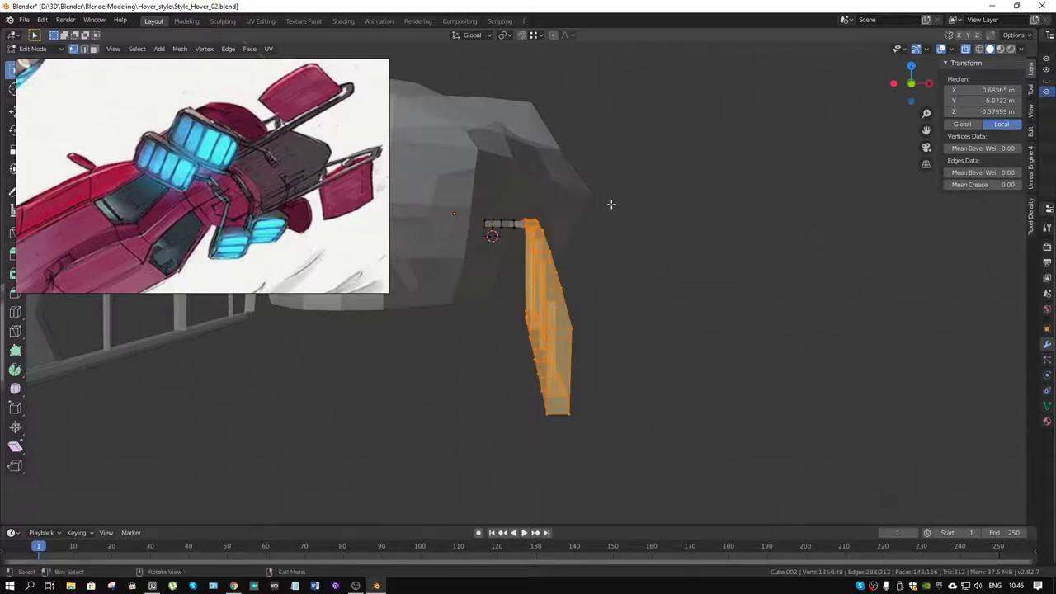
drag(614, 168, 508, 430)
middle_drag(609, 378, 621, 363)
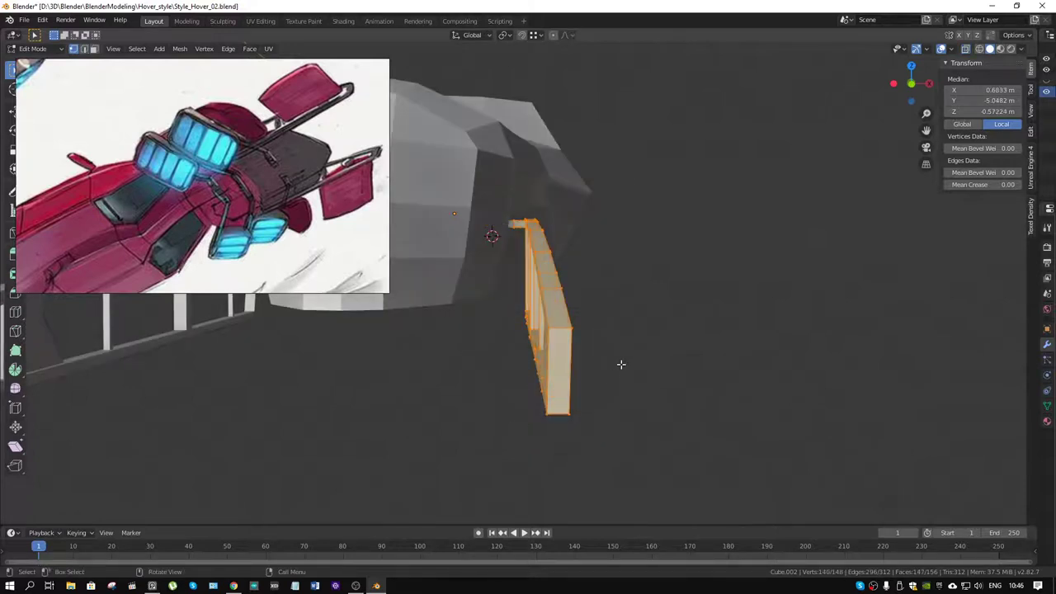
key(x)
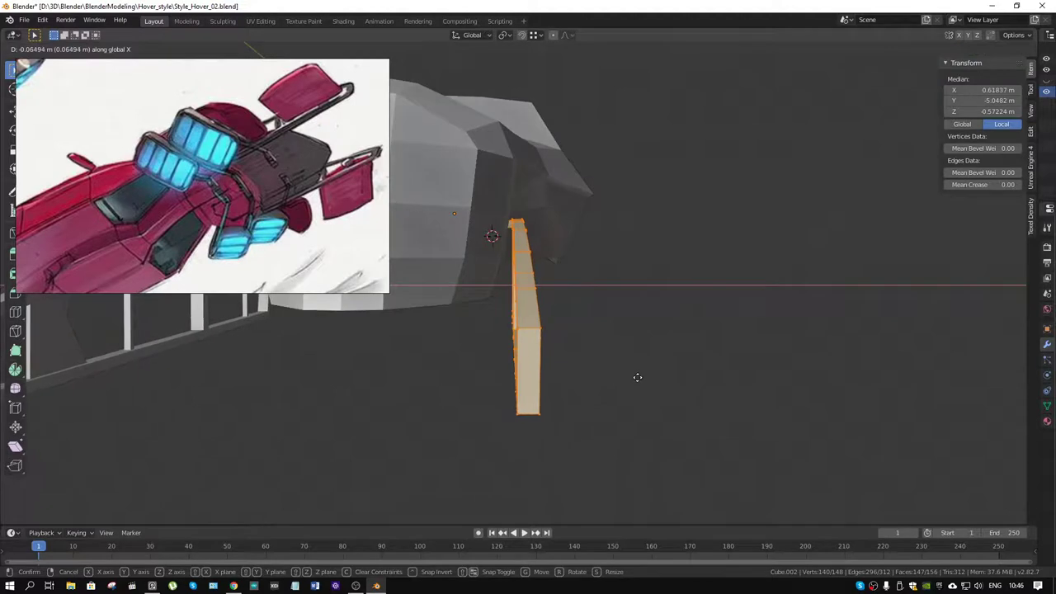
click(639, 374)
Edge-slide the strut's end loop to factor 0.419 to reshape the bend.
mouse_move(639, 374)
middle_down()
mouse_move(514, 315)
mouse_move(699, 392)
mouse_move(580, 367)
middle_up()
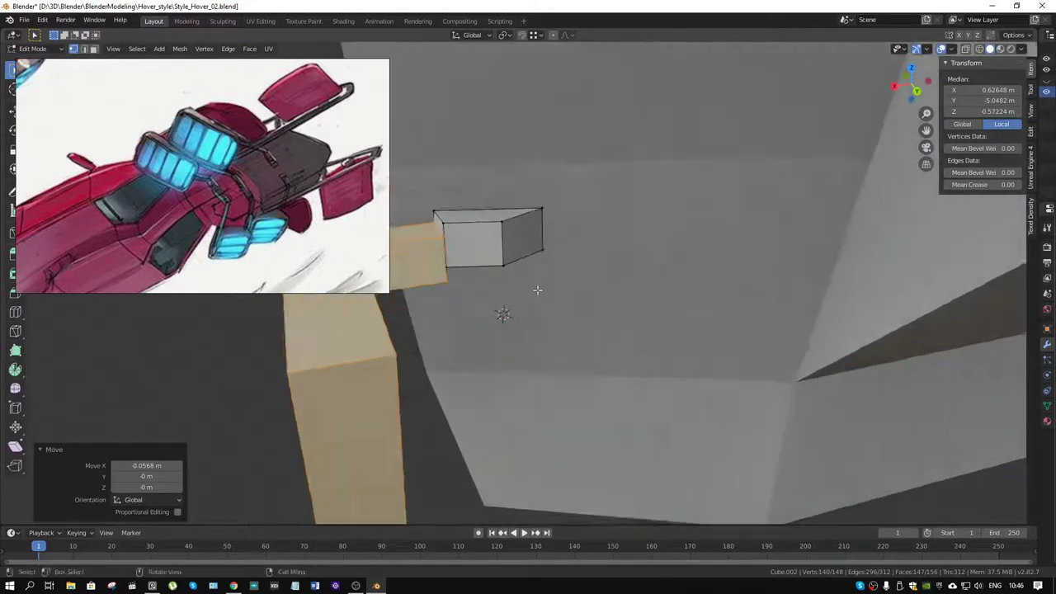
alt+click(580, 367)
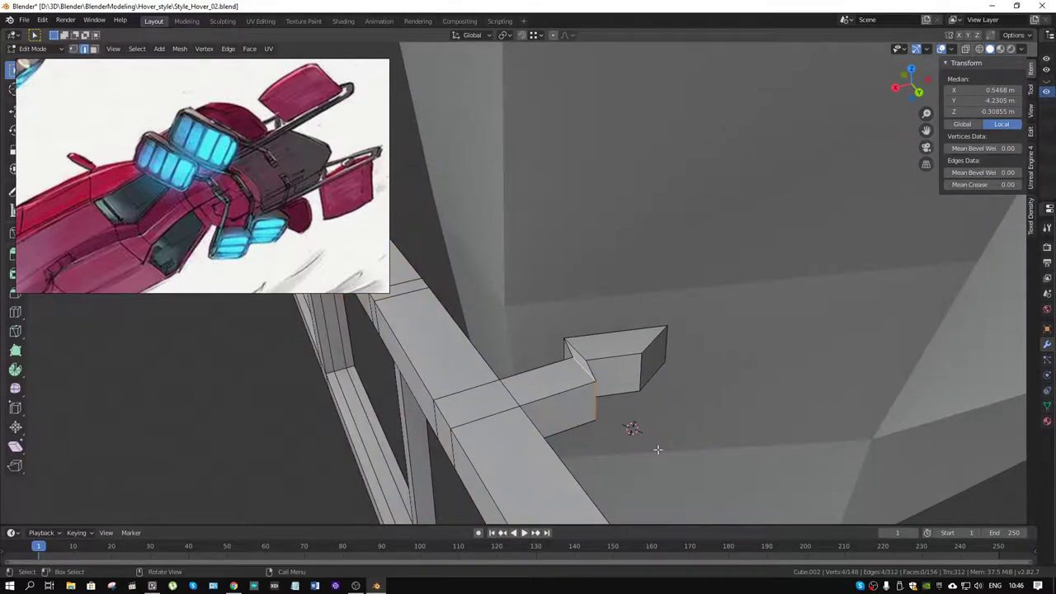
key(g)
click(642, 455)
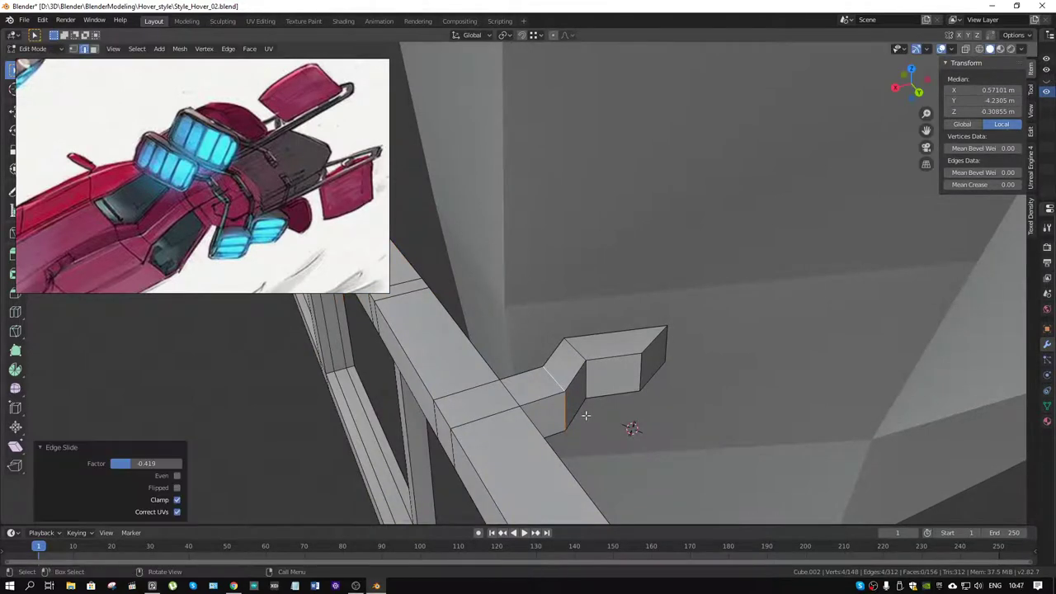
mouse_move(632, 428)
middle_down()
mouse_move(641, 349)
mouse_move(746, 263)
mouse_move(751, 238)
middle_up()
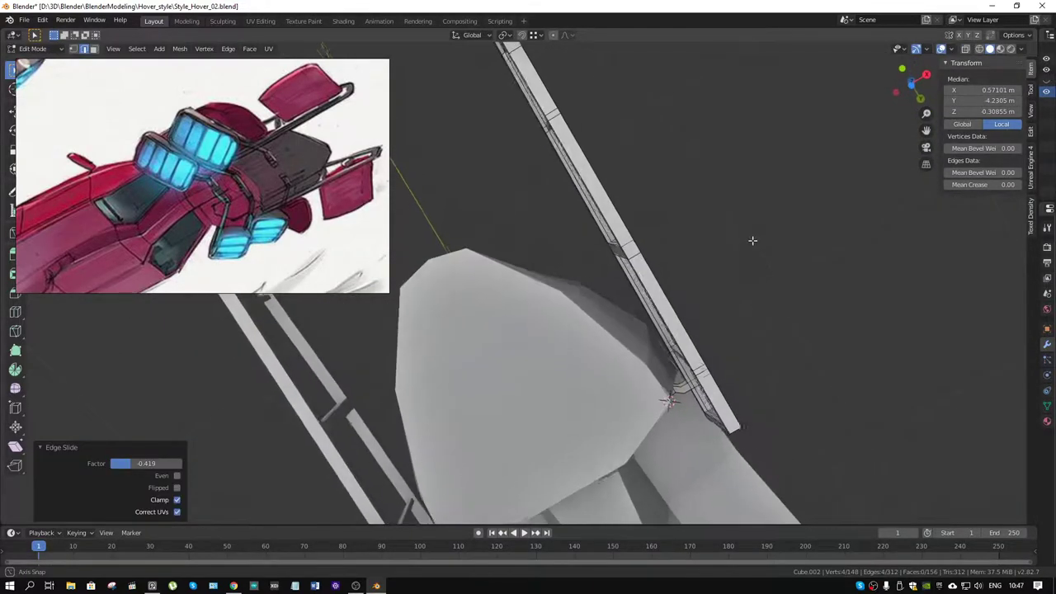
mouse_move(610, 328)
middle_down()
mouse_move(566, 373)
mouse_move(623, 259)
middle_up()
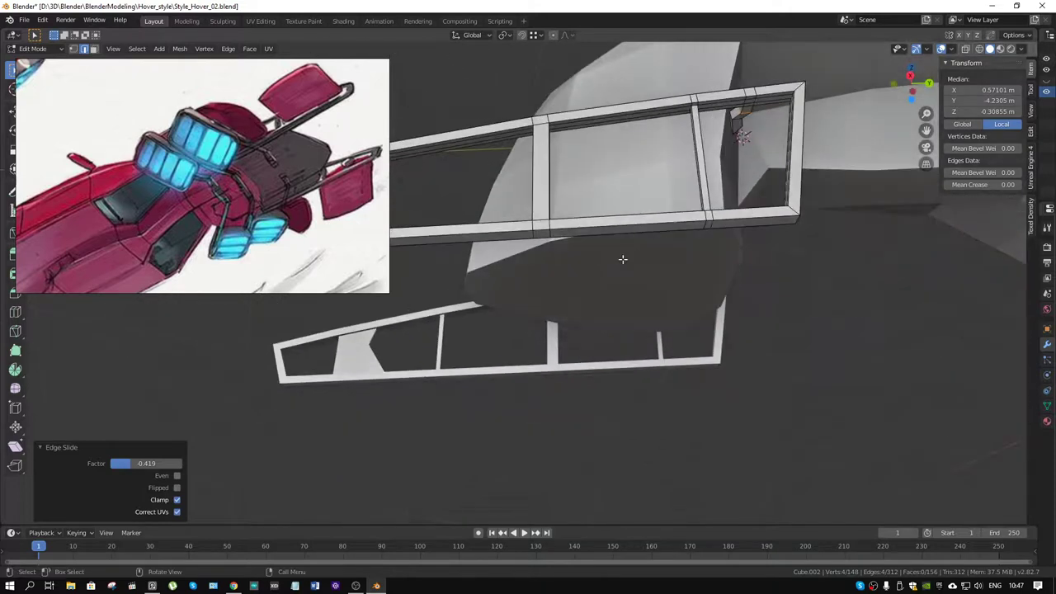
click(638, 225)
right_click(638, 225)
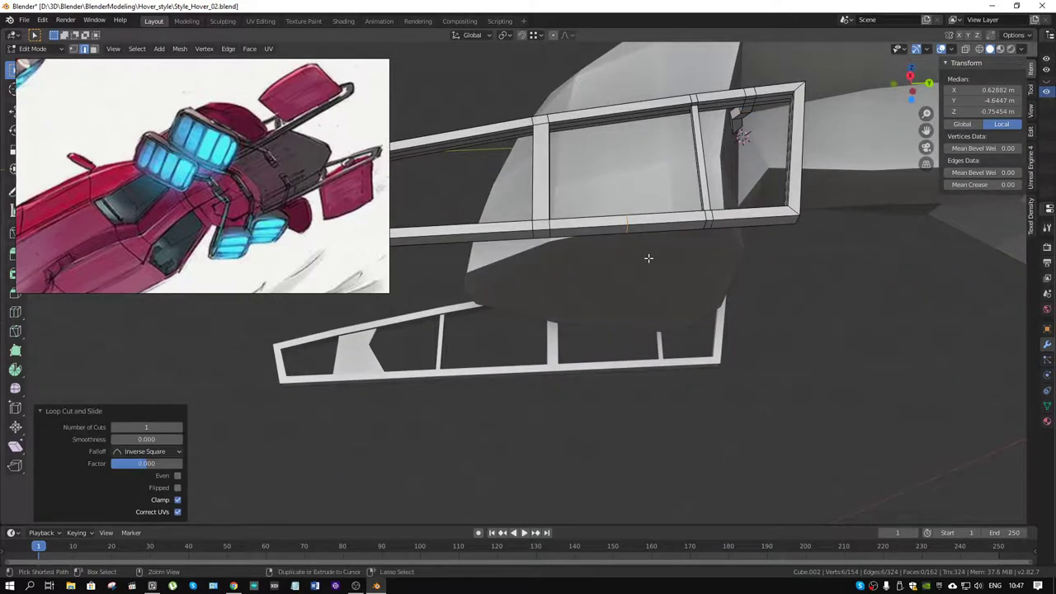
key(ctrl+b)
click(652, 262)
middle_drag(652, 263, 775, 250)
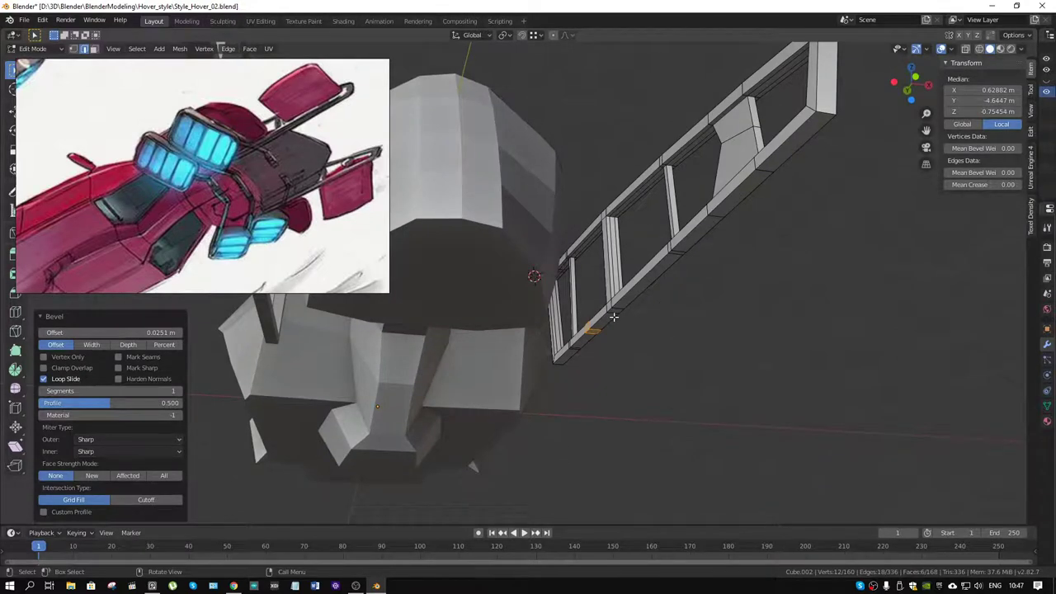
key(ctrl+z)
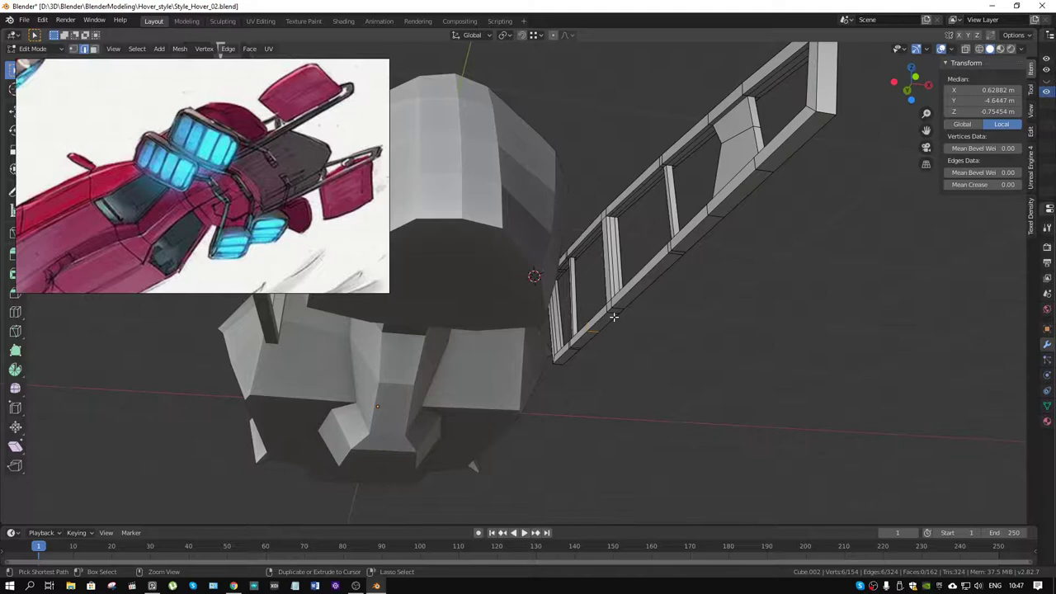
mouse_move(721, 334)
middle_down()
mouse_move(523, 327)
mouse_move(563, 254)
mouse_move(572, 309)
mouse_move(665, 363)
mouse_move(708, 373)
mouse_move(538, 311)
mouse_move(493, 309)
mouse_move(452, 334)
mouse_move(479, 354)
mouse_move(479, 374)
mouse_move(484, 359)
mouse_move(434, 349)
mouse_move(696, 338)
mouse_move(719, 365)
mouse_move(717, 294)
mouse_move(671, 322)
mouse_move(582, 281)
mouse_move(583, 302)
mouse_move(691, 259)
mouse_move(770, 287)
mouse_move(774, 325)
mouse_move(745, 335)
mouse_move(617, 315)
mouse_move(677, 252)
mouse_move(735, 305)
mouse_move(669, 382)
mouse_move(686, 379)
mouse_move(682, 363)
middle_up()
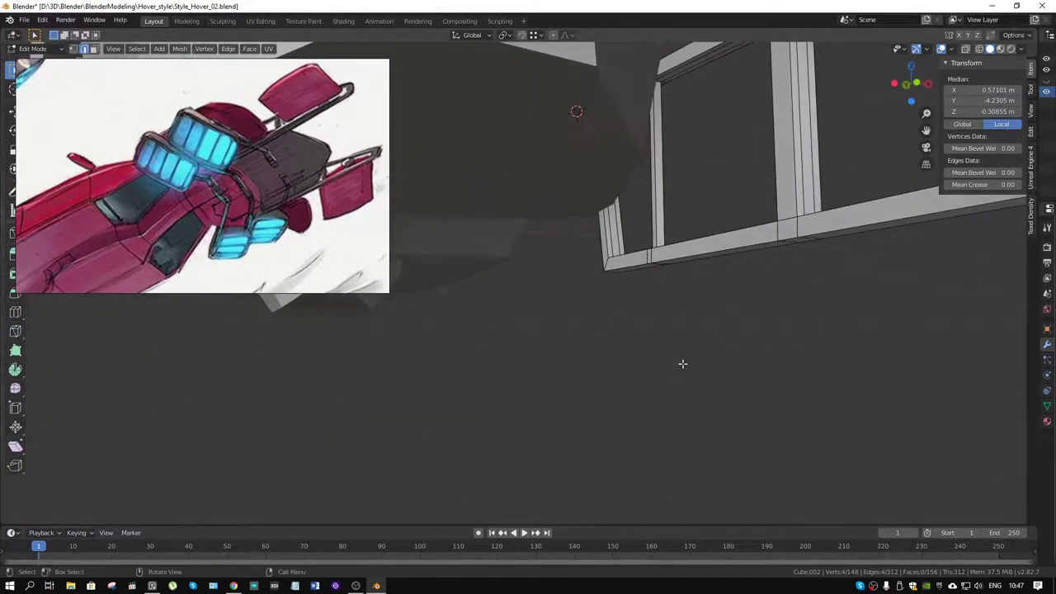
Move the selected rail face 0.25 m along Z to form a crossbar.
click(683, 363)
click(780, 235)
mouse_move(766, 259)
middle_down()
mouse_move(728, 225)
mouse_move(708, 236)
middle_up()
key(g)
key(z)
key(z)
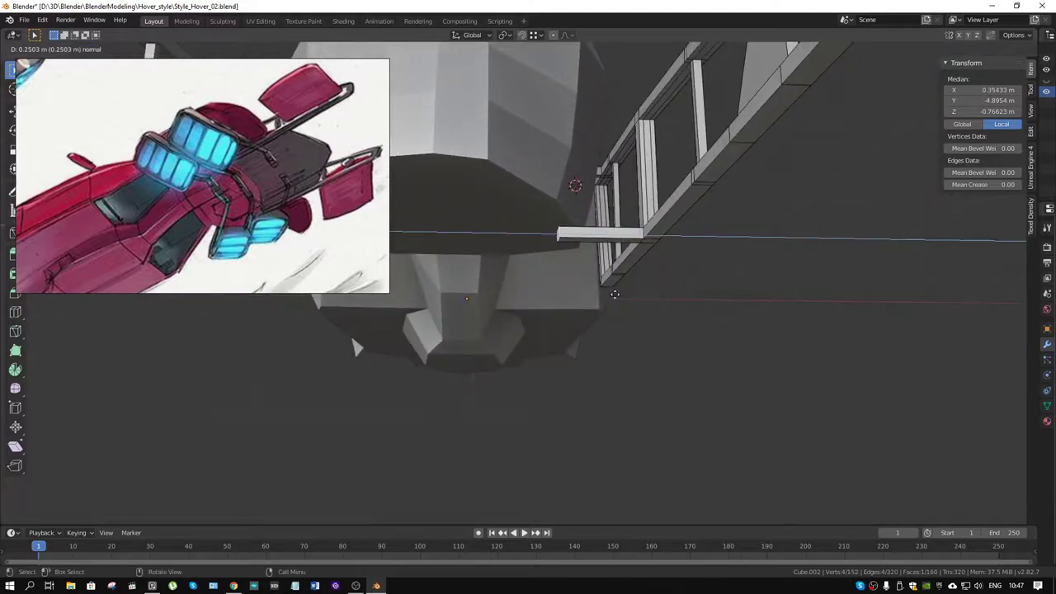
click(615, 293)
mouse_move(615, 293)
middle_down()
mouse_move(773, 105)
mouse_move(768, 128)
middle_up()
shift+middle_drag(600, 378, 583, 306)
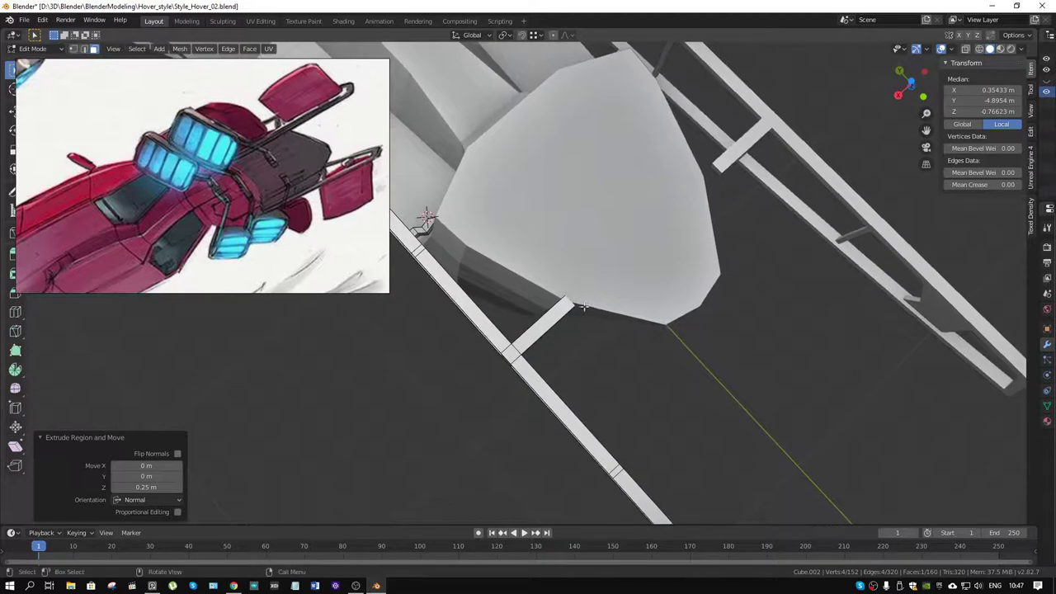
Edge-slide the crossbar edge along the rail, then extrude its end face further out.
key(g)
key(g)
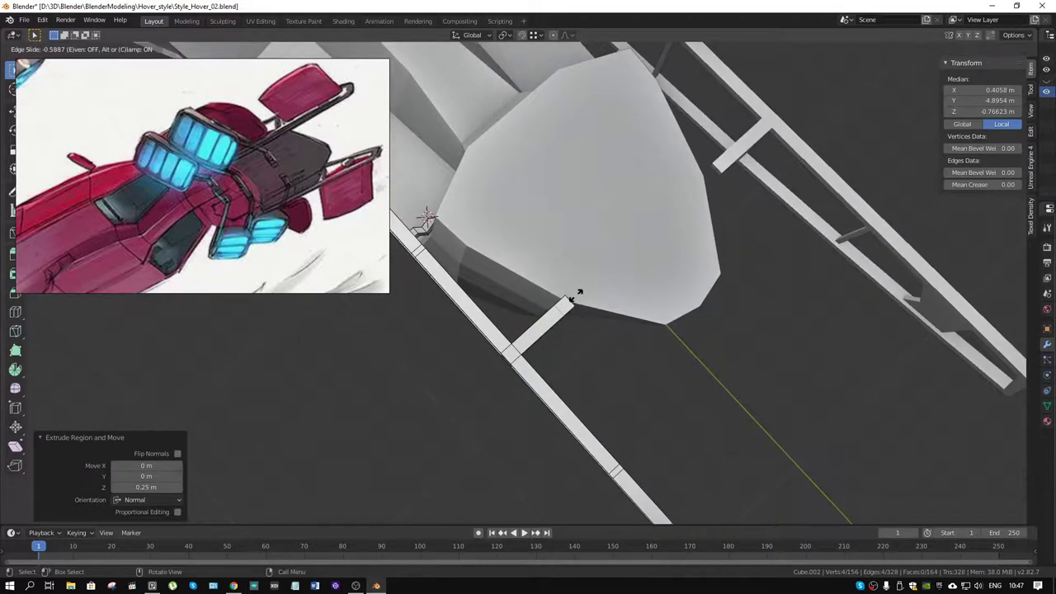
click(580, 293)
mouse_move(599, 309)
middle_down()
mouse_move(655, 349)
mouse_move(551, 293)
middle_up()
key(alt+a)
click(550, 295)
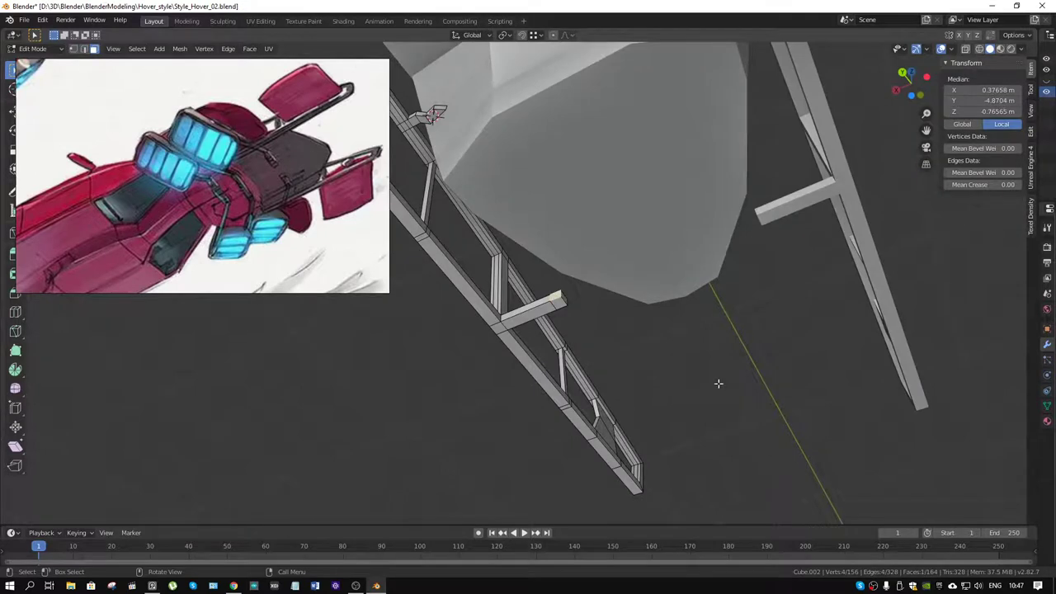
key(e)
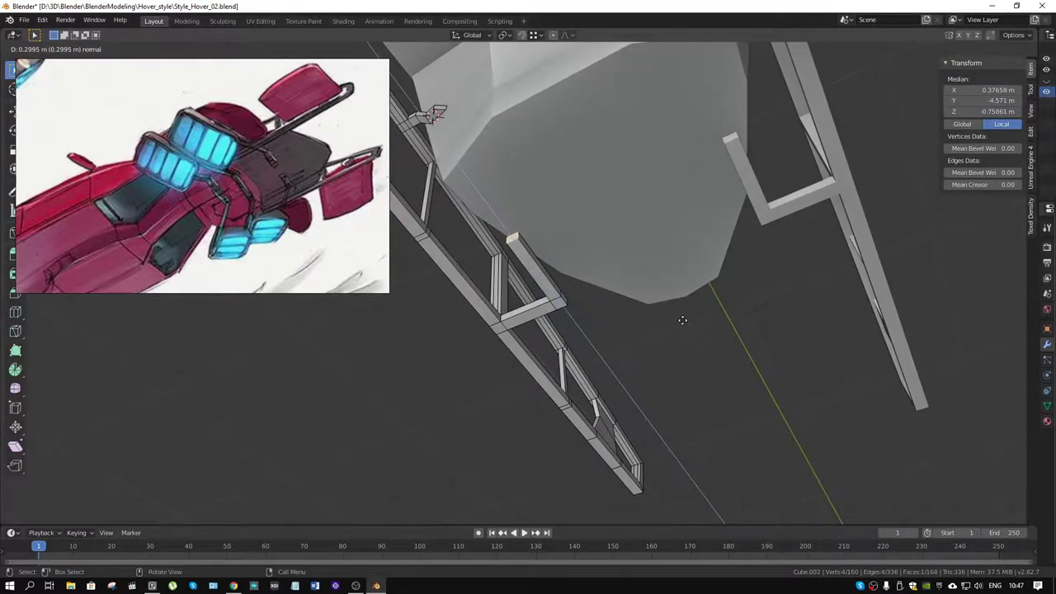
click(683, 321)
middle_drag(594, 325, 535, 367)
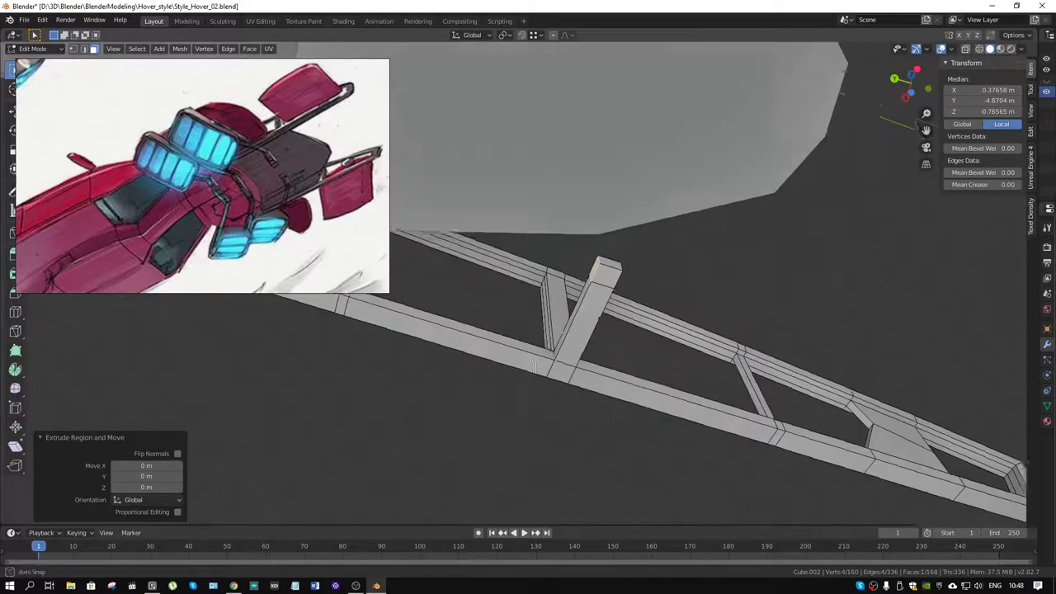
In edge mode, edge-slide the loop at the strut's end along the post.
key(2)
click(602, 264)
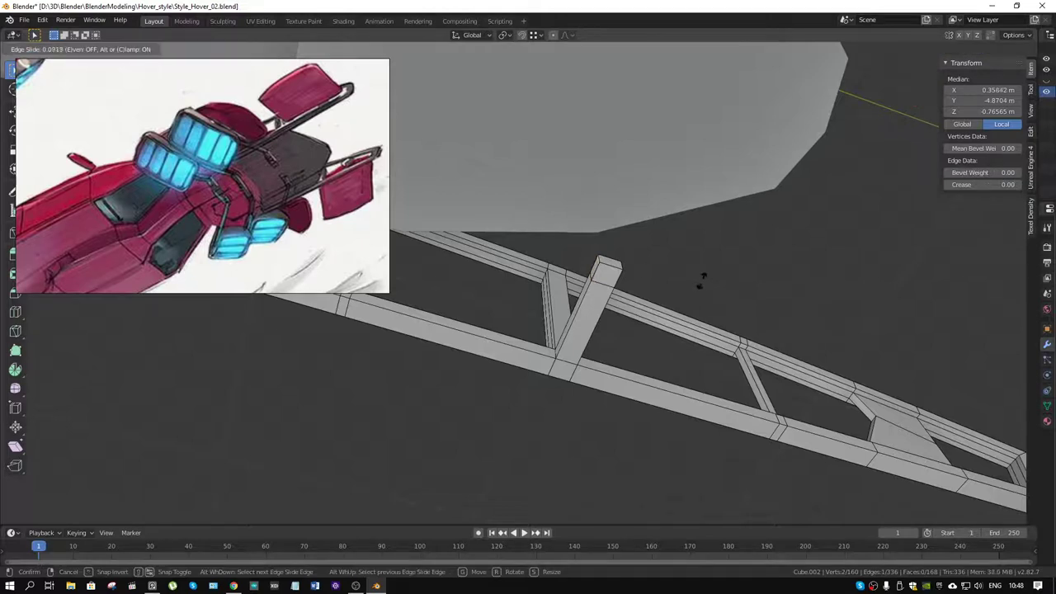
key(alt+a)
click(595, 265)
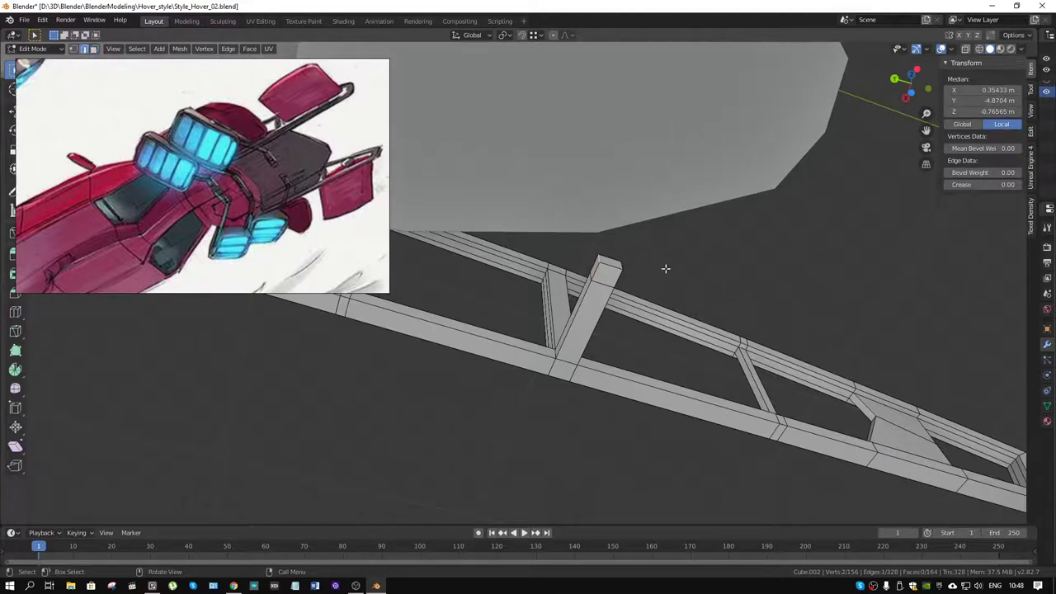
key(g)
key(g)
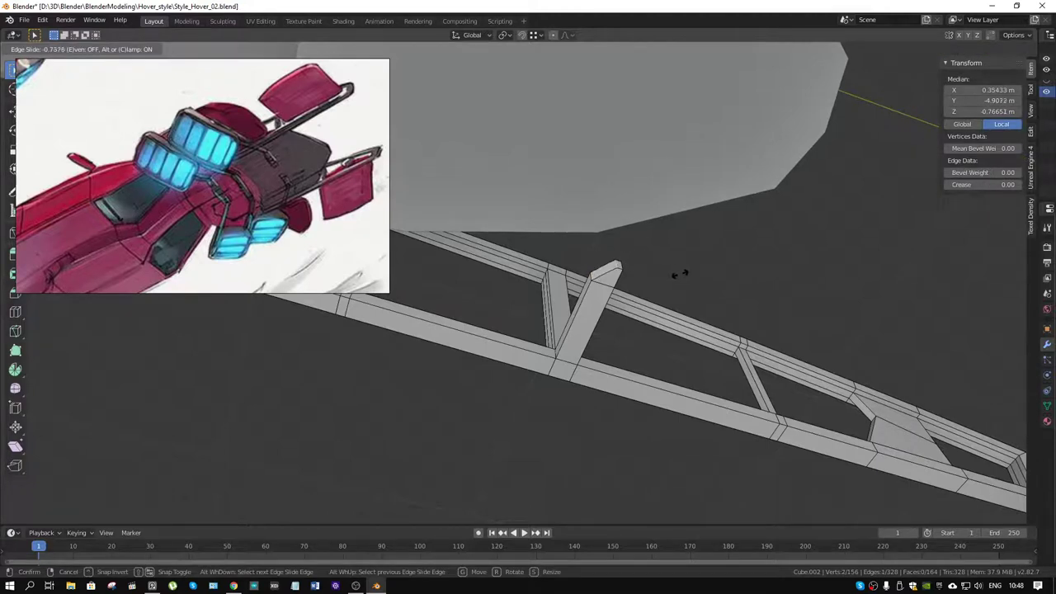
click(675, 275)
middle_drag(655, 278, 610, 244)
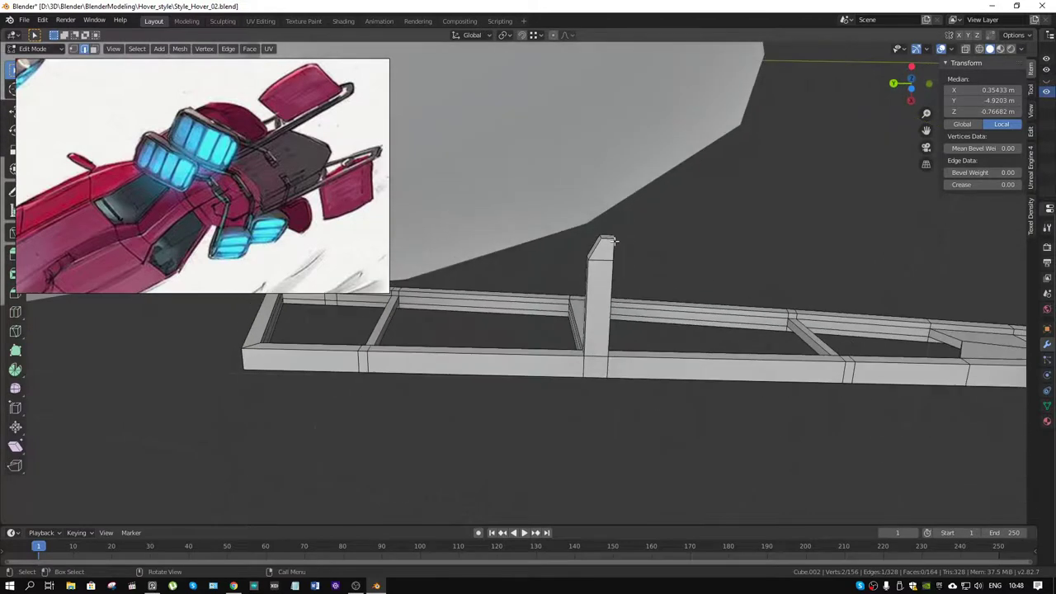
Move the upright post's top face and edge-slide its top edges along the post.
key(alt+a)
click(606, 238)
key(g)
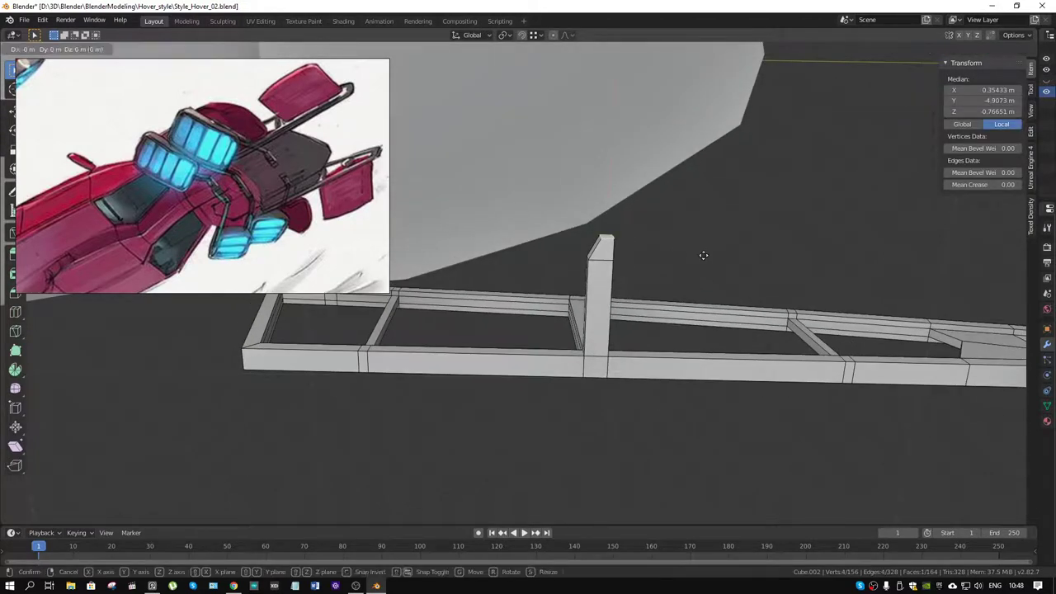
click(702, 264)
click(598, 248)
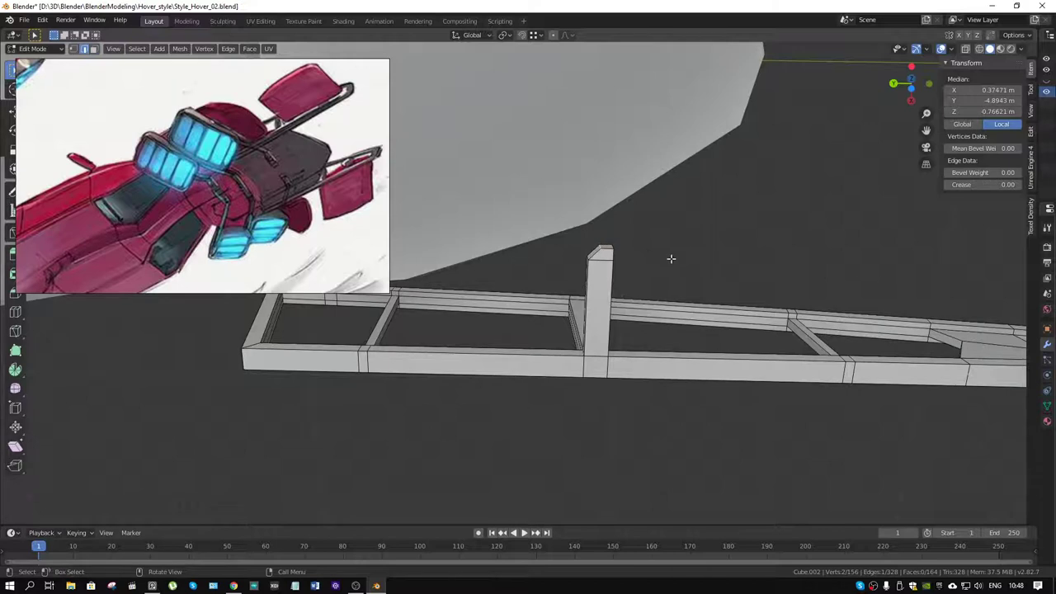
key(g)
key(g)
click(695, 264)
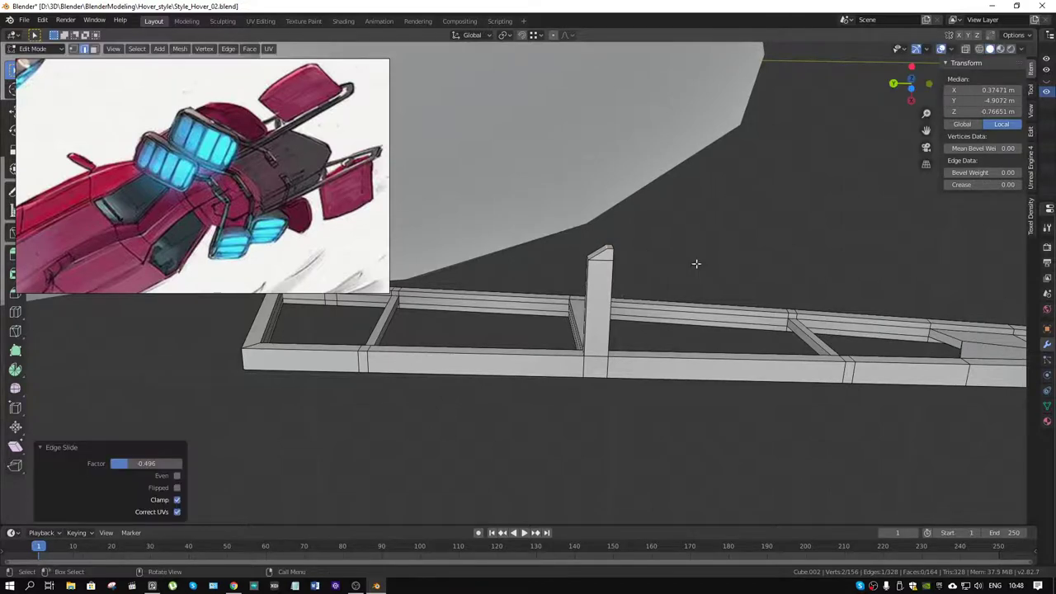
Extrude the post's top face about 0.142 m toward the body.
click(603, 254)
middle_drag(605, 250, 667, 248)
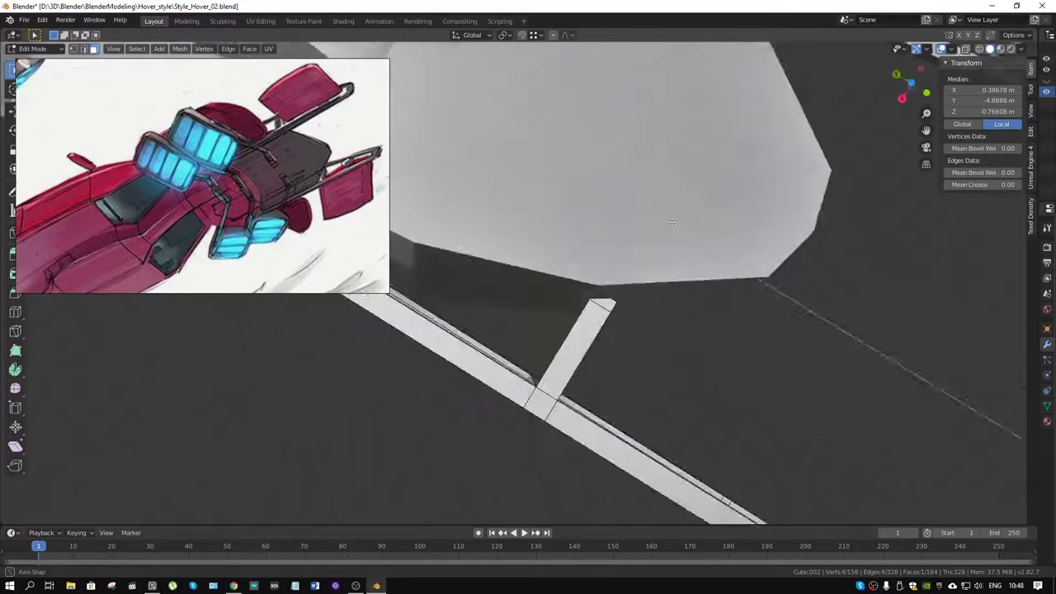
key(e)
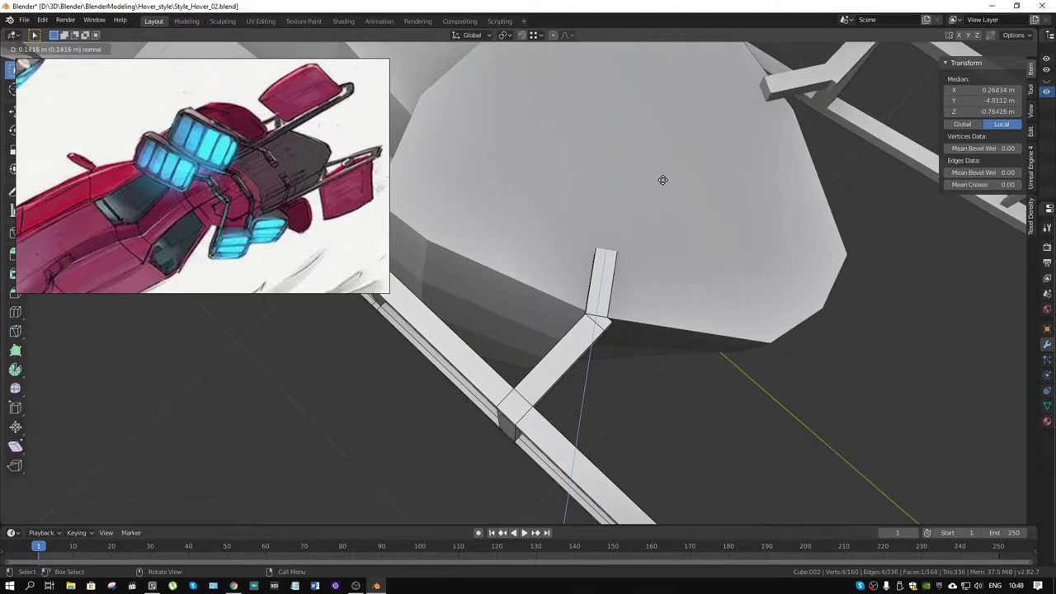
click(662, 180)
mouse_move(663, 180)
middle_down()
mouse_move(626, 346)
mouse_move(502, 337)
mouse_move(624, 89)
mouse_move(533, 372)
mouse_move(531, 346)
mouse_move(566, 303)
mouse_move(519, 327)
mouse_move(531, 341)
mouse_move(509, 363)
mouse_move(582, 382)
mouse_move(563, 305)
mouse_move(828, 262)
mouse_move(759, 269)
mouse_move(781, 255)
mouse_move(795, 219)
mouse_move(791, 247)
middle_up()
mouse_move(718, 296)
middle_down()
mouse_move(666, 302)
mouse_move(660, 321)
mouse_move(697, 316)
mouse_move(655, 309)
mouse_move(669, 274)
mouse_move(648, 328)
middle_up()
scroll(664, 281, up, 4)
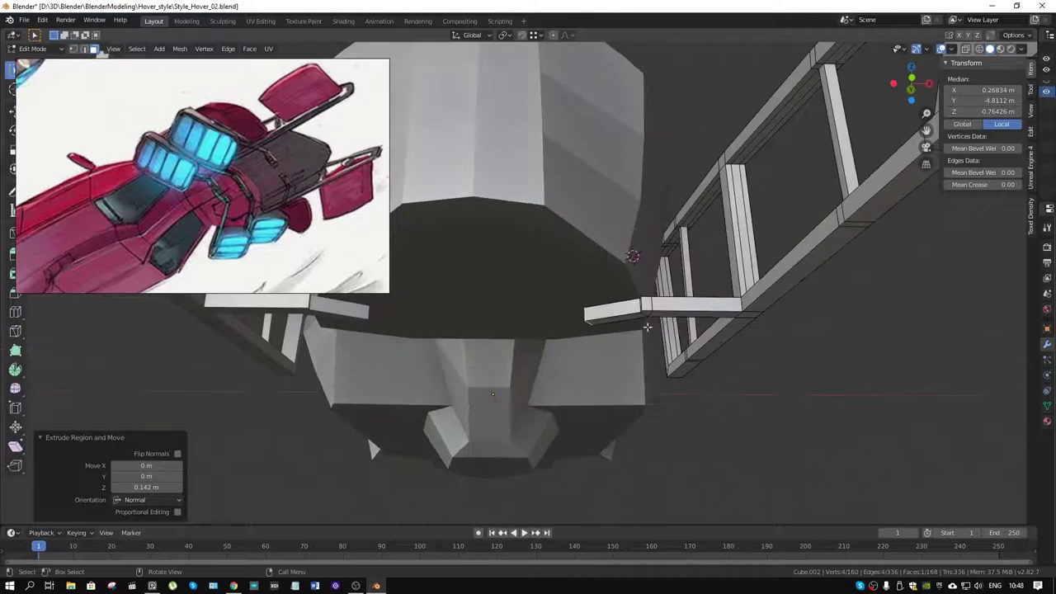
Delete the extruded strut's faces, then box-select and delete the leftover piece in X-ray.
alt+click(687, 309)
right_click(687, 309)
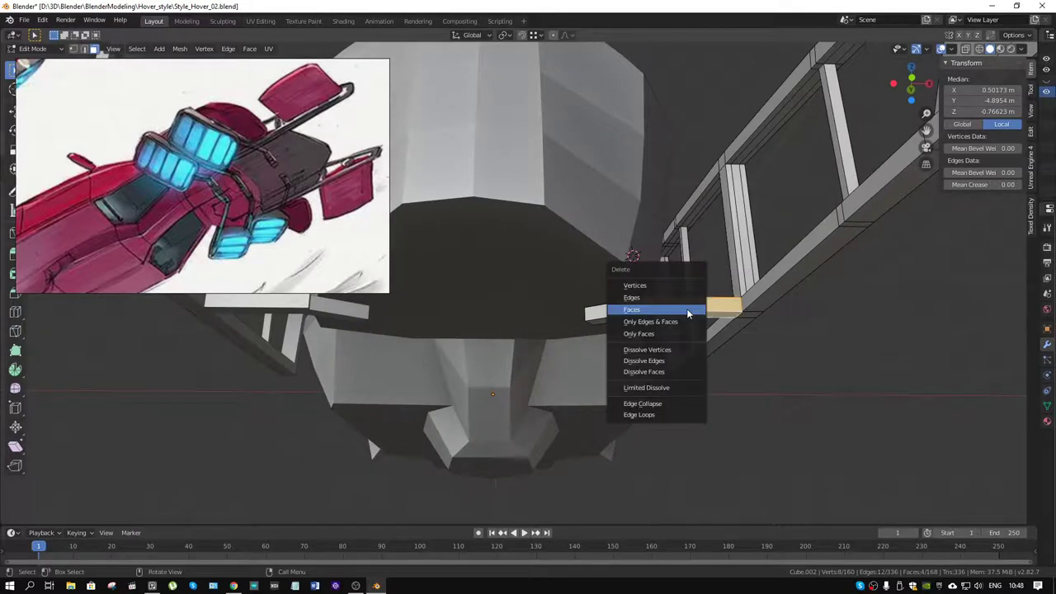
click(688, 309)
key(alt+z)
middle_drag(687, 309, 661, 296)
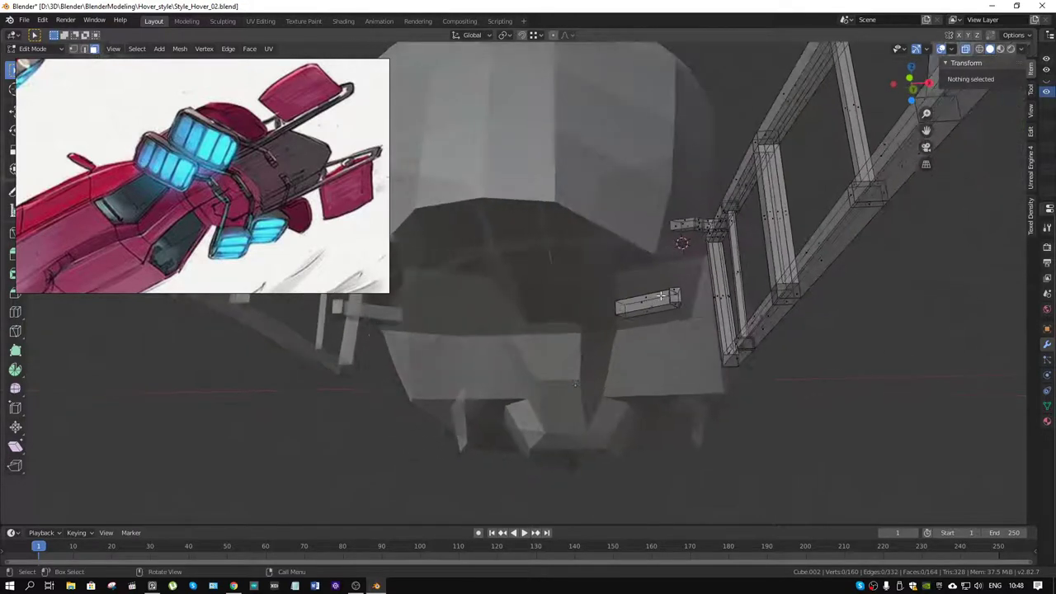
drag(583, 361, 596, 349)
key(x)
click(602, 354)
key(alt+z)
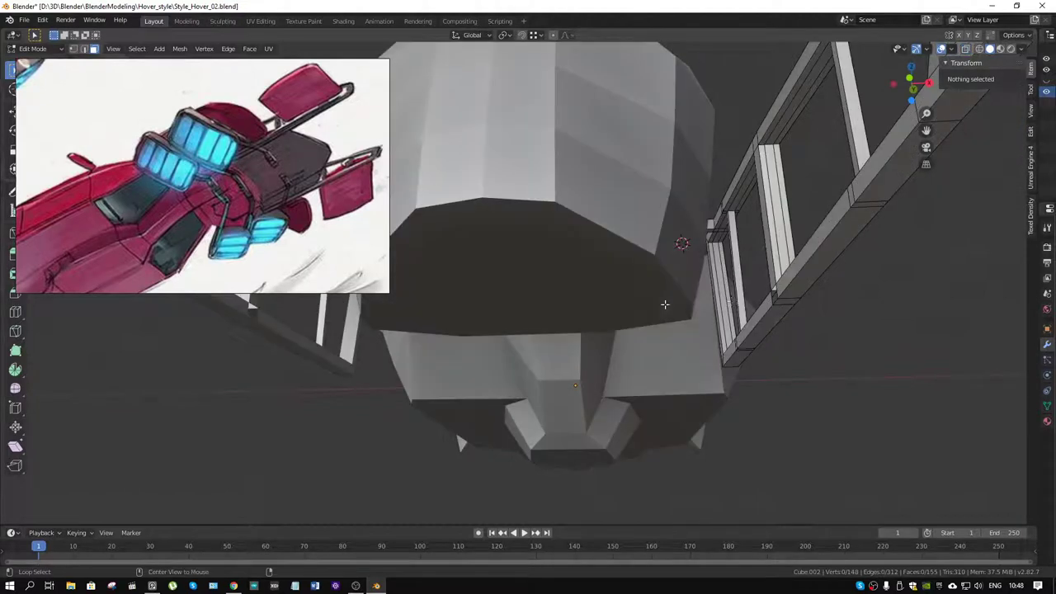
Duplicate one side-frame vertex in place with Shift+D.
click(772, 290)
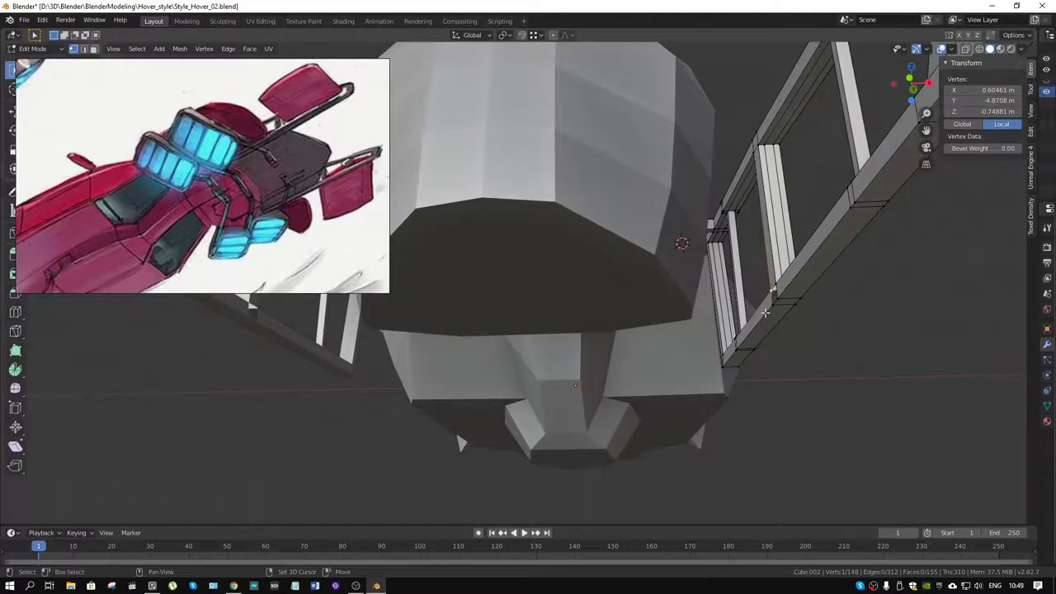
key(shift+d)
right_click(765, 313)
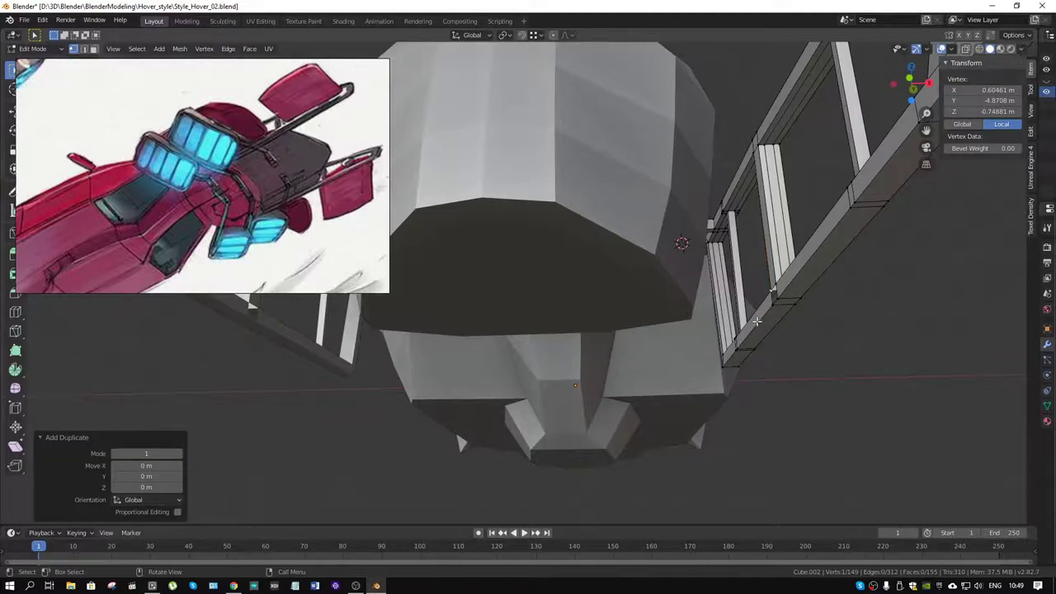
middle_drag(757, 306, 754, 311)
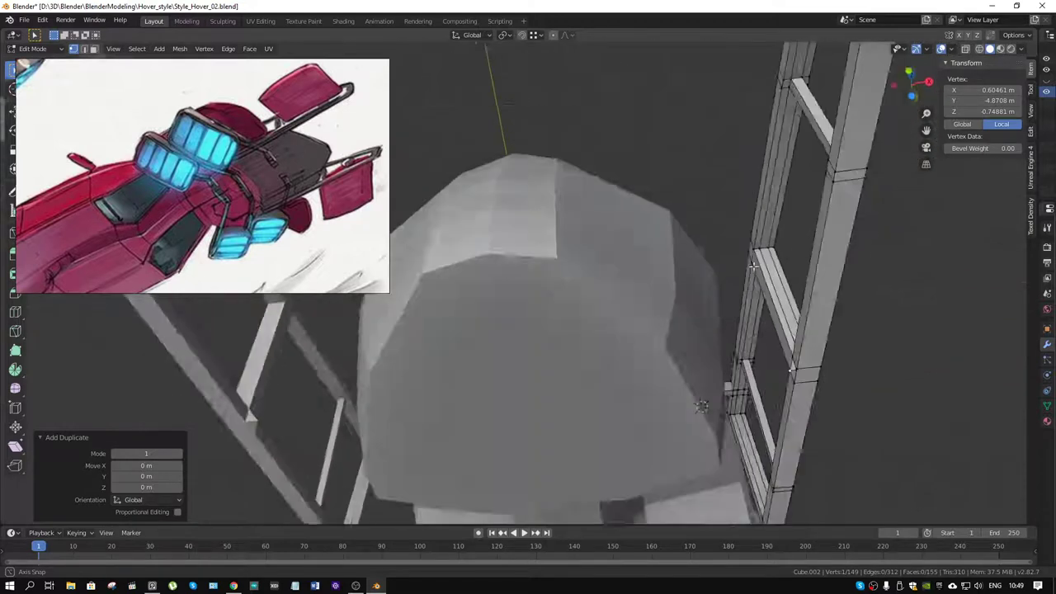
Switch to bottom orthographic view and centre the car body.
key(KP_3)
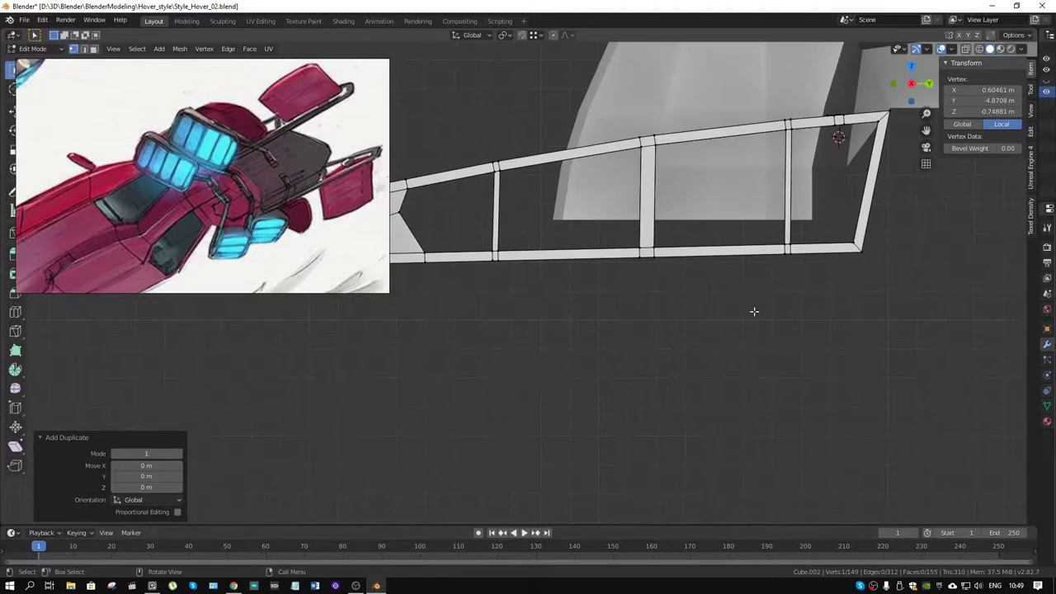
key(KP_7)
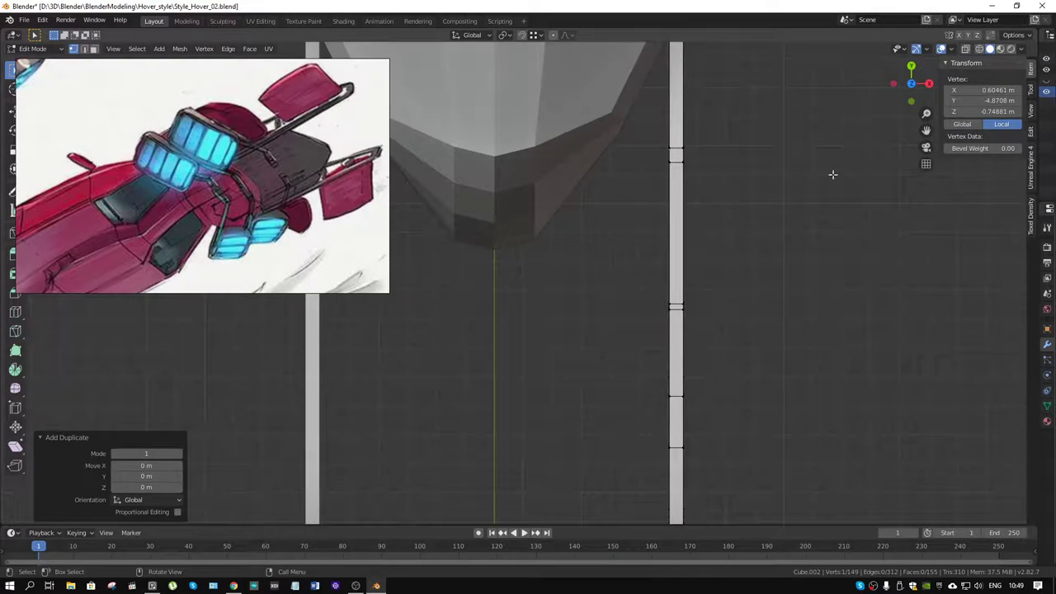
click(911, 83)
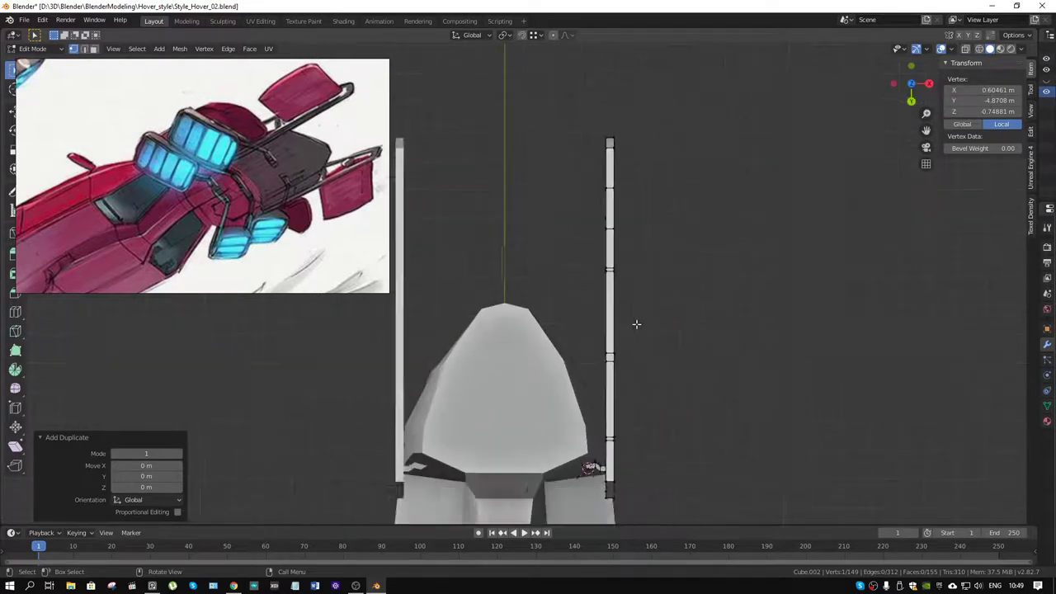
shift+scroll(637, 324, down, 2)
scroll(648, 289, up, 3)
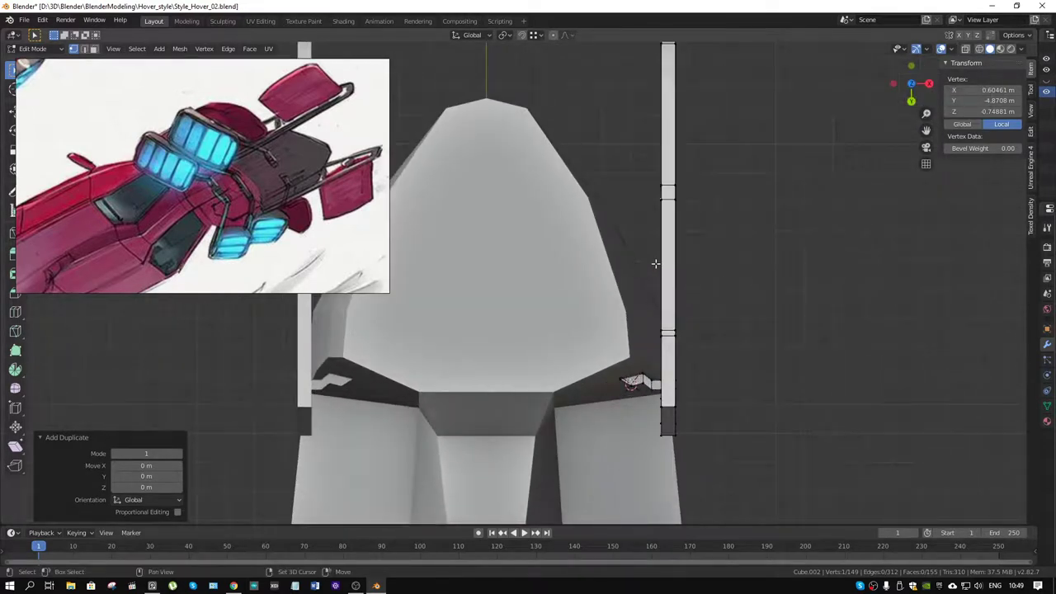
shift+middle_drag(655, 263, 715, 315)
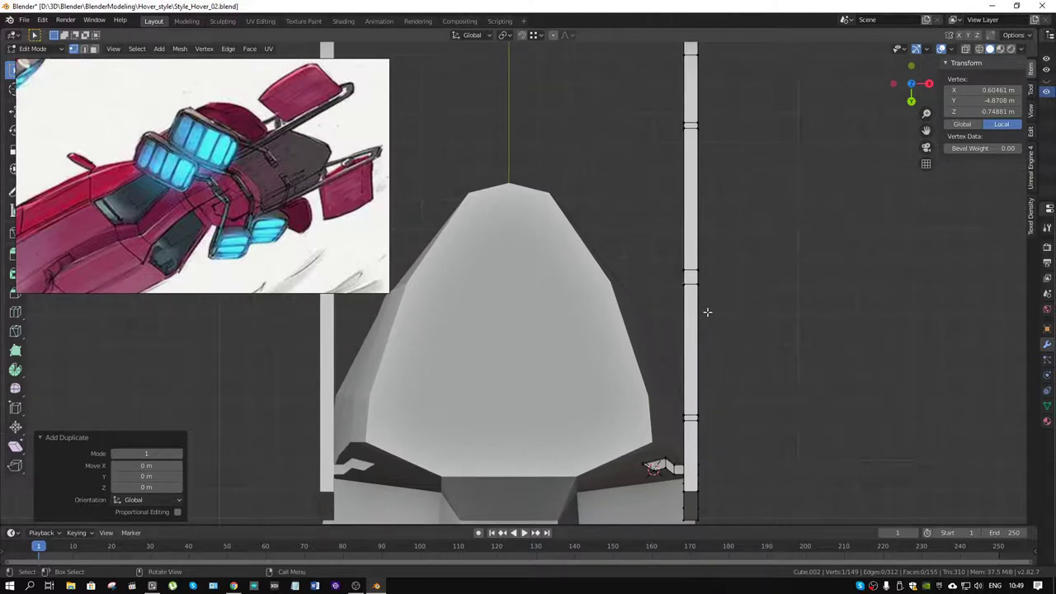
Extrude the duplicate vertex into a guide line across the body, ending straight along Y.
key(e)
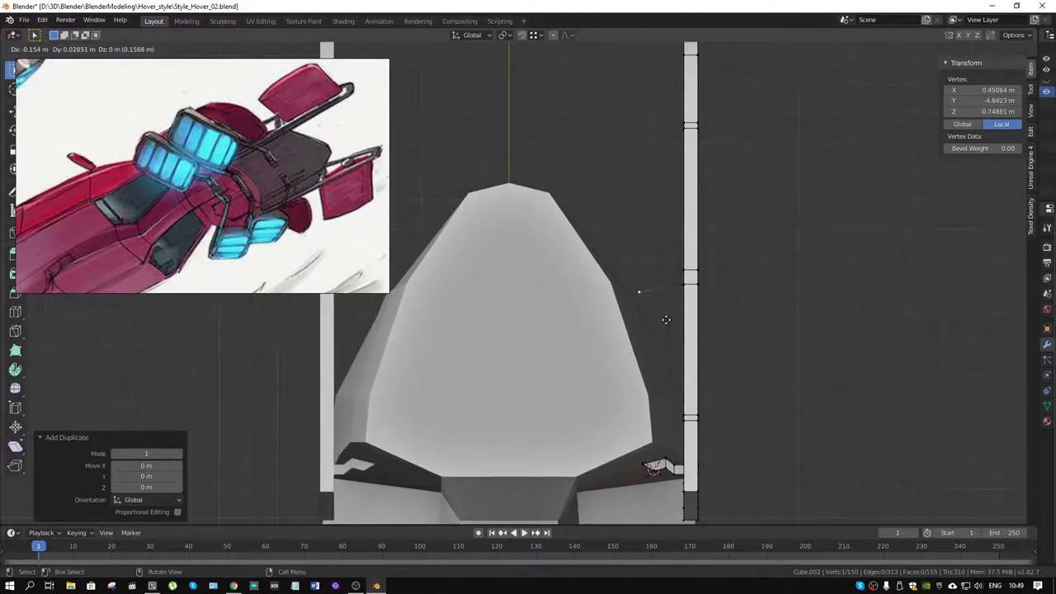
click(670, 308)
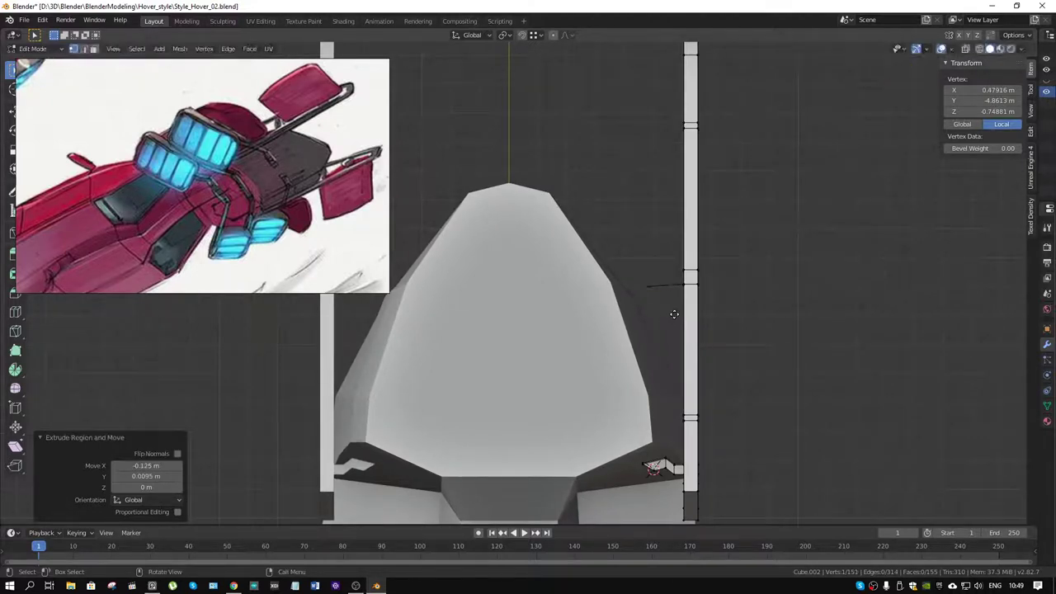
key(e)
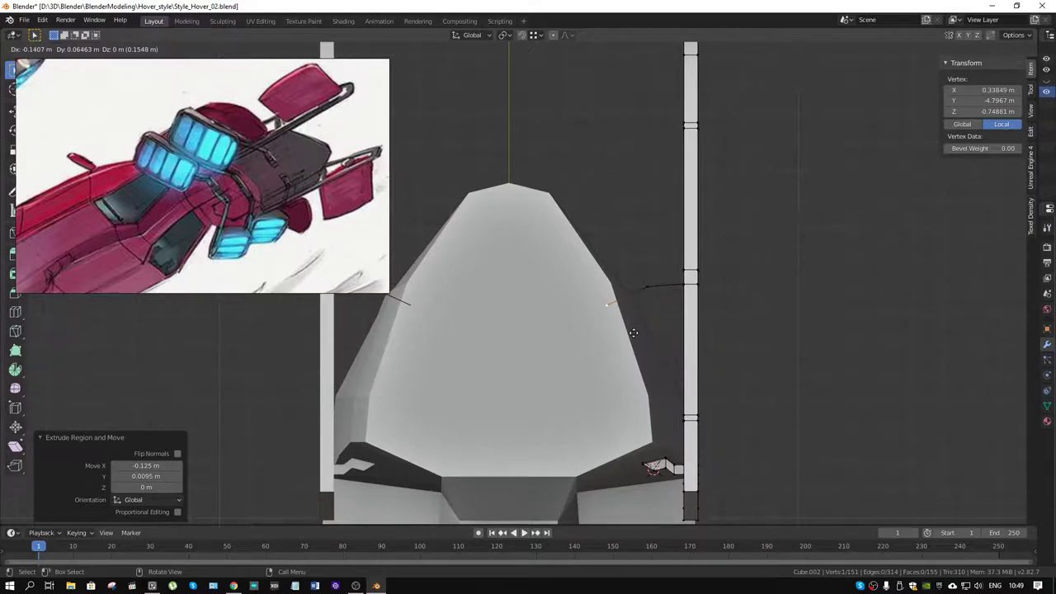
click(634, 333)
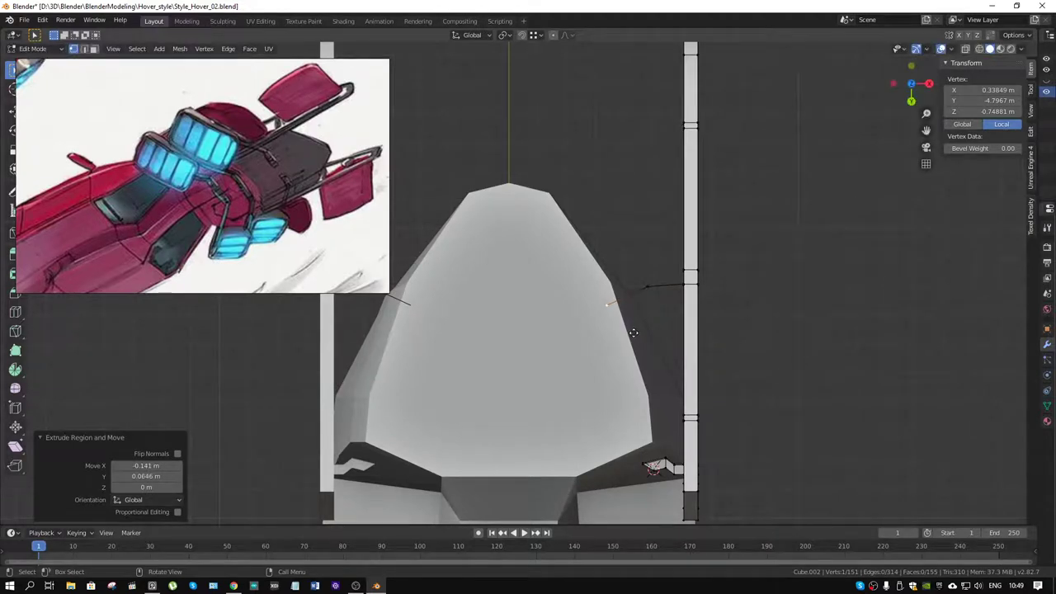
key(e)
click(610, 367)
key(e)
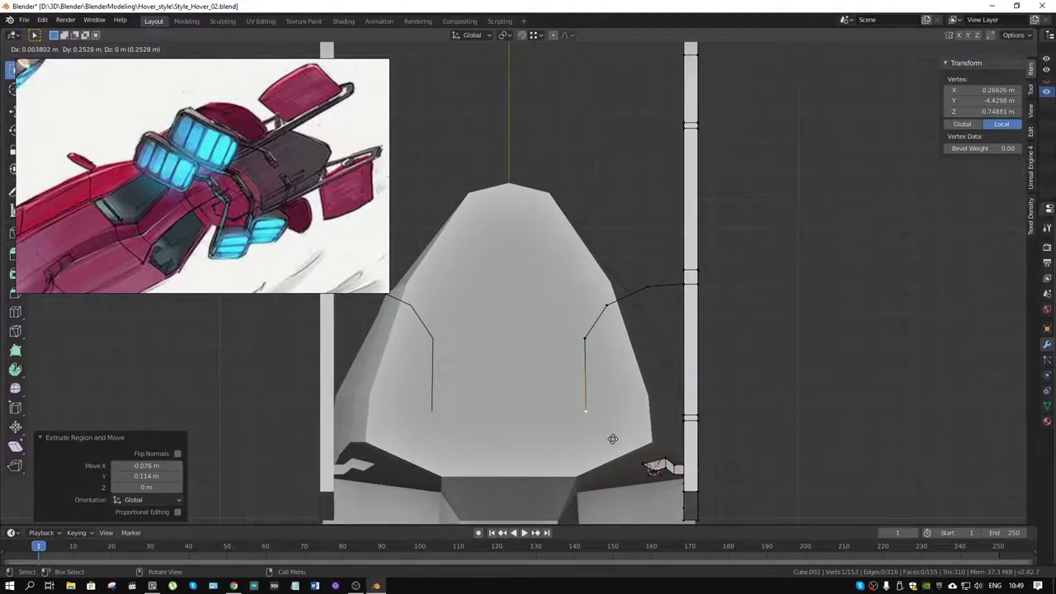
key(y)
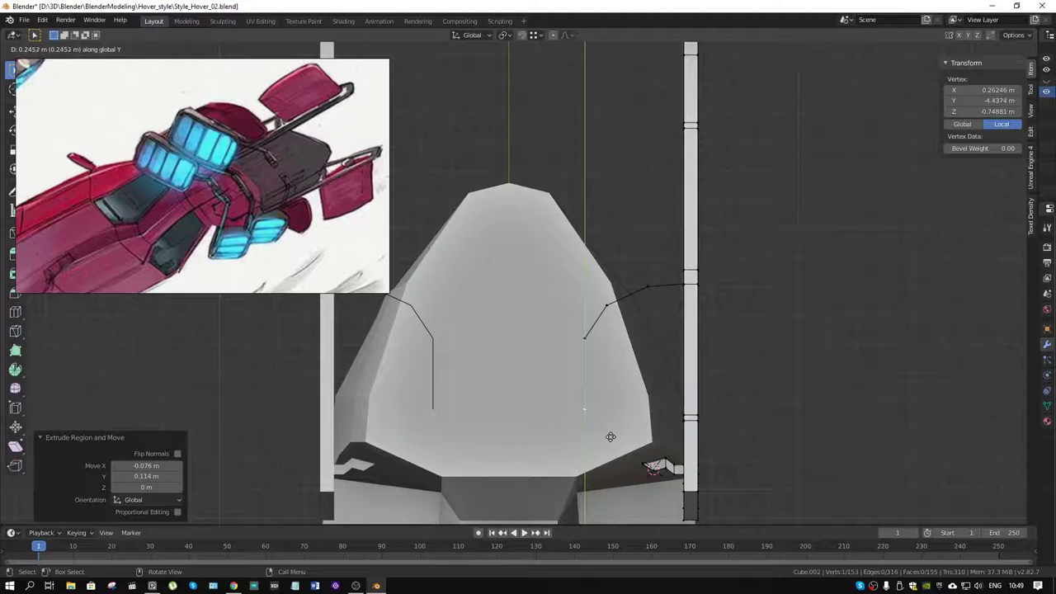
click(611, 436)
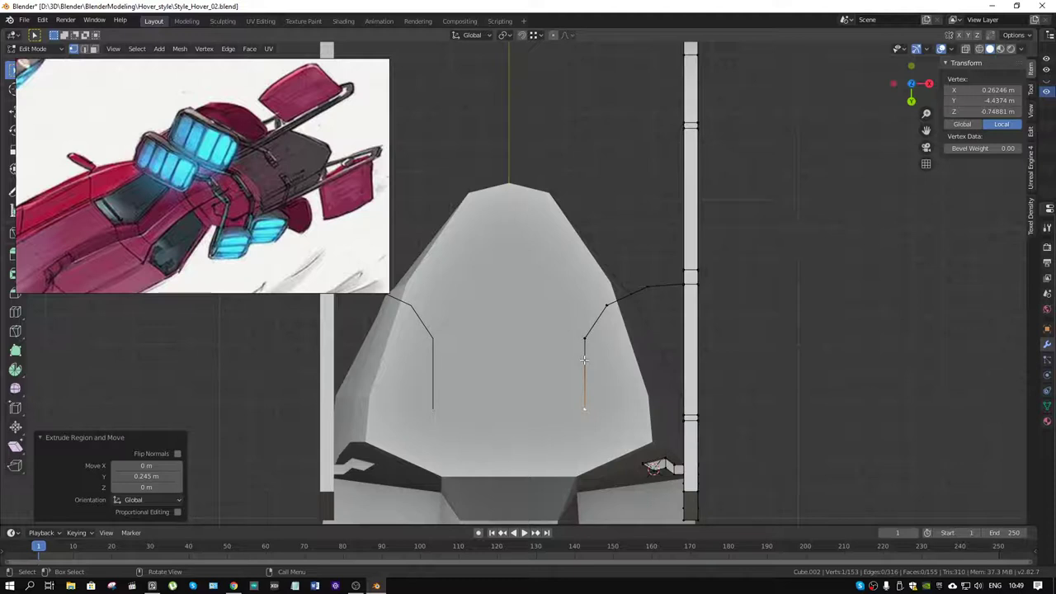
Try extruding the right guide line's vertical edge, cancel it, and return to vertex selection.
key(2)
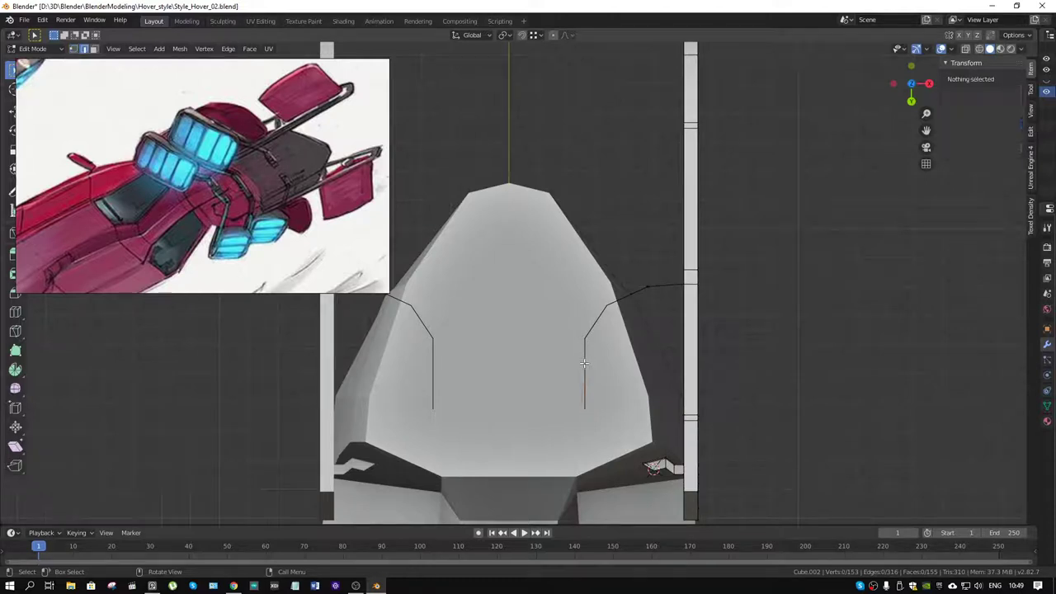
click(585, 365)
key(e)
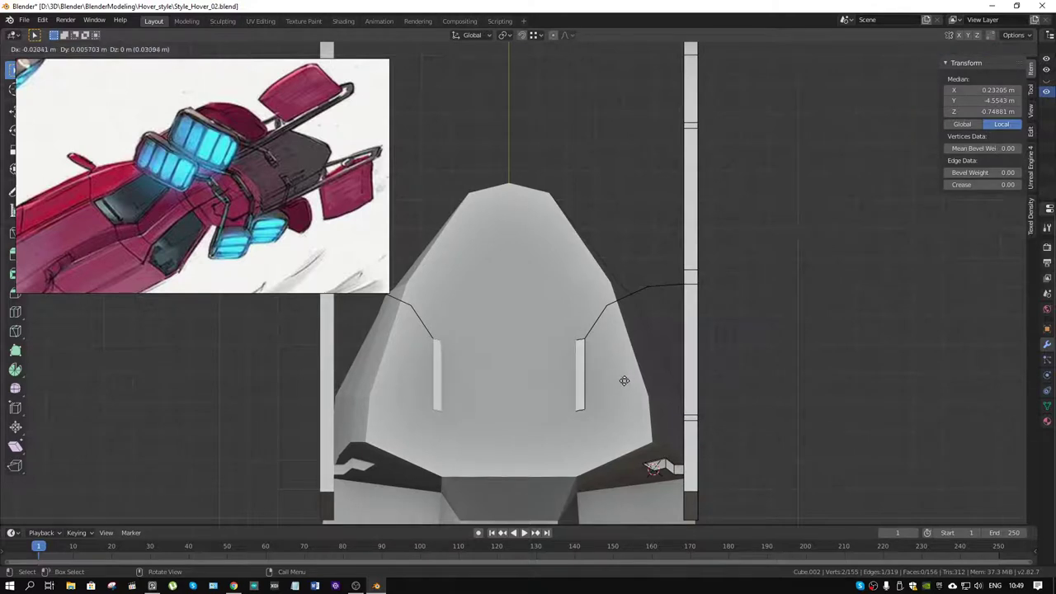
right_click(601, 373)
key(1)
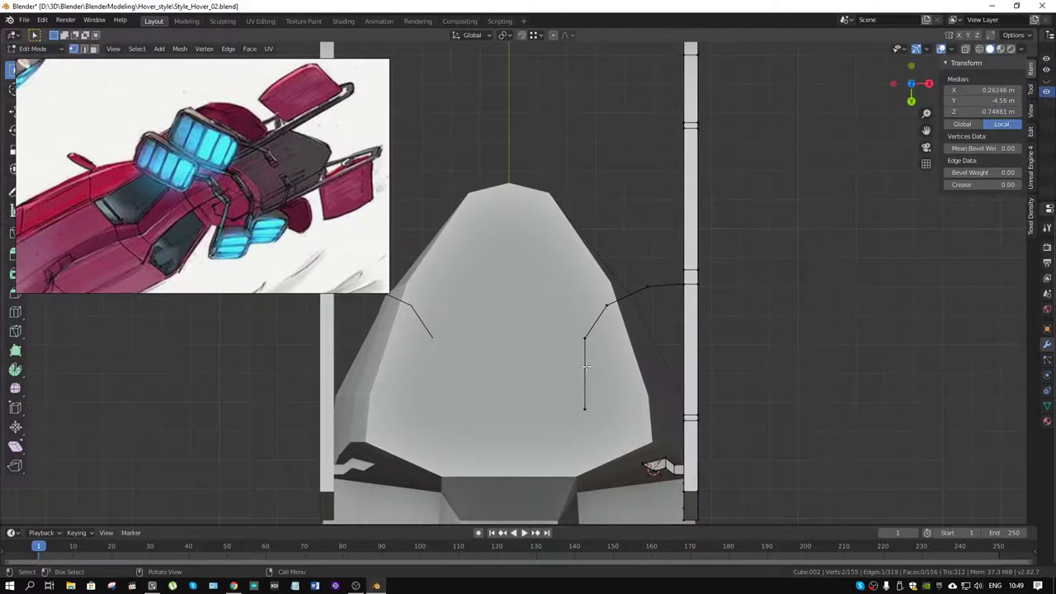
mouse_move(586, 366)
middle_down()
mouse_move(623, 480)
mouse_move(657, 299)
middle_up()
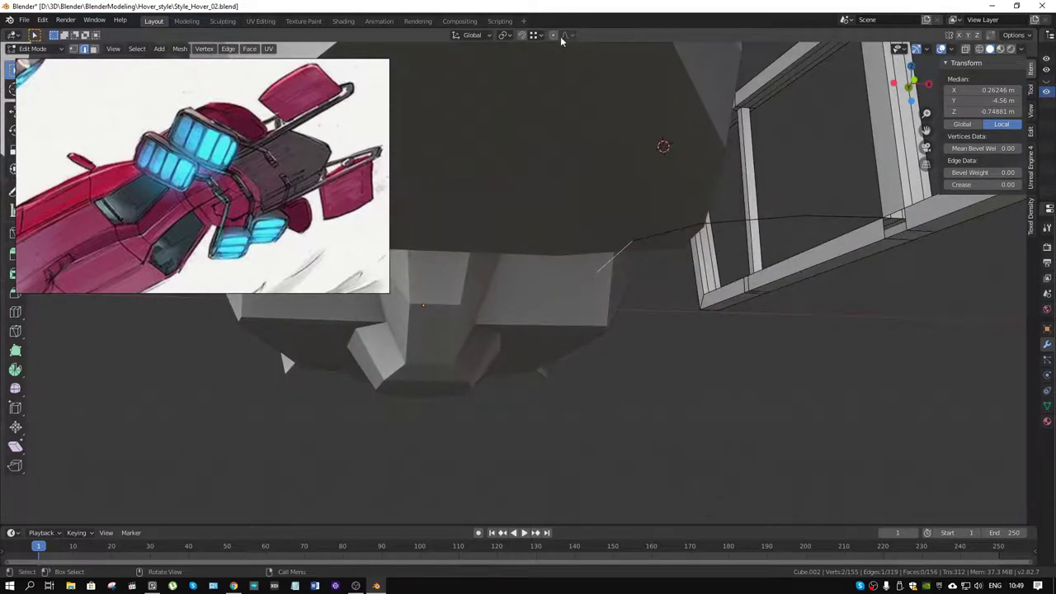
Raise the guide line's lower end 0.0952 m along Z using Smooth proportional editing, size 0.47.
click(554, 36)
click(566, 36)
key(g)
key(z)
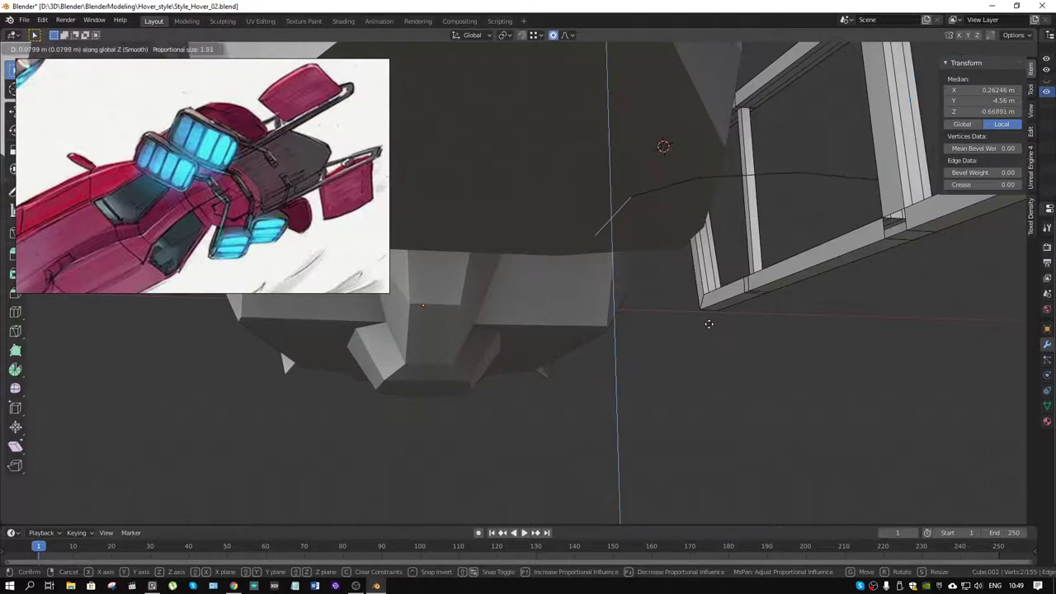
scroll(705, 325, up, 10)
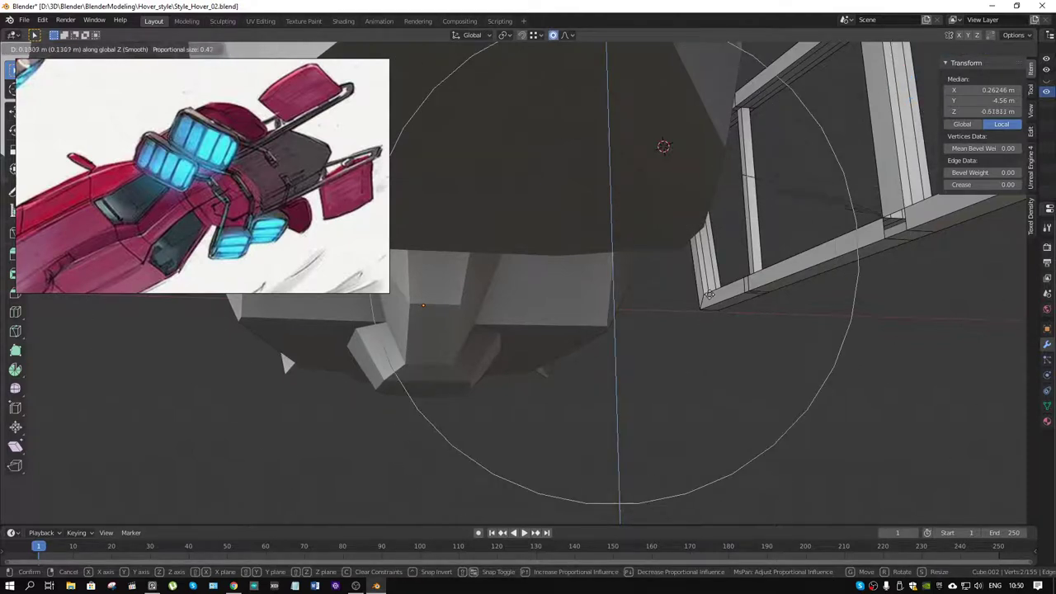
key(ctrl)
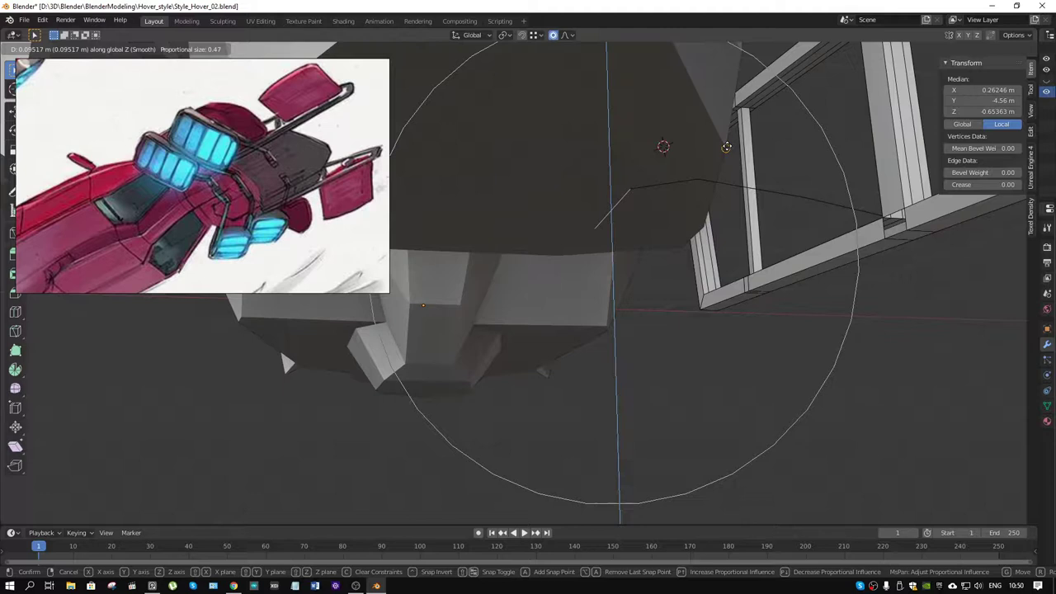
click(726, 147)
middle_drag(726, 147, 731, 237)
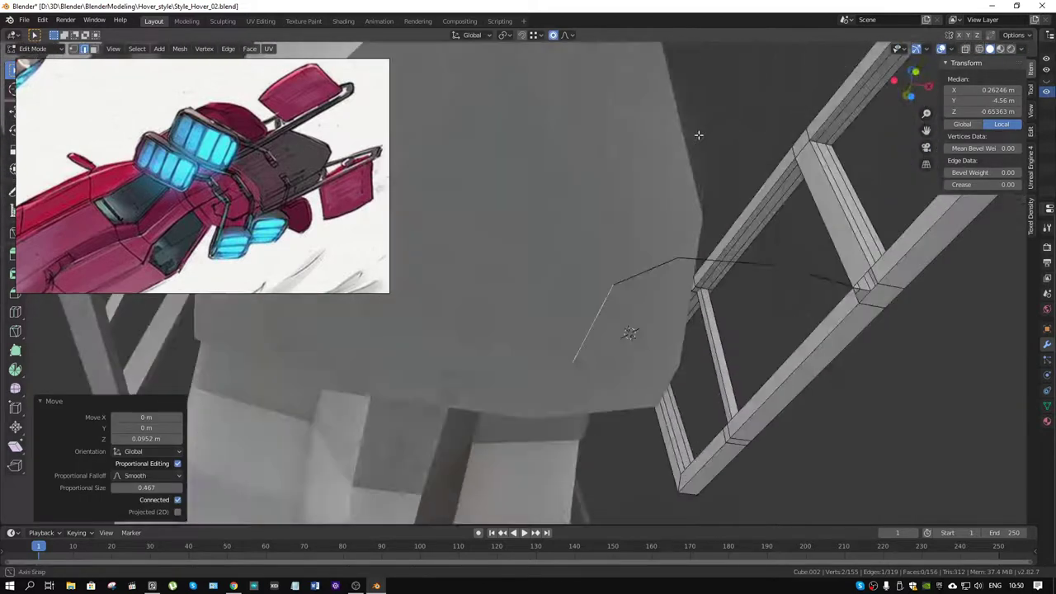
middle_drag(730, 237, 647, 279)
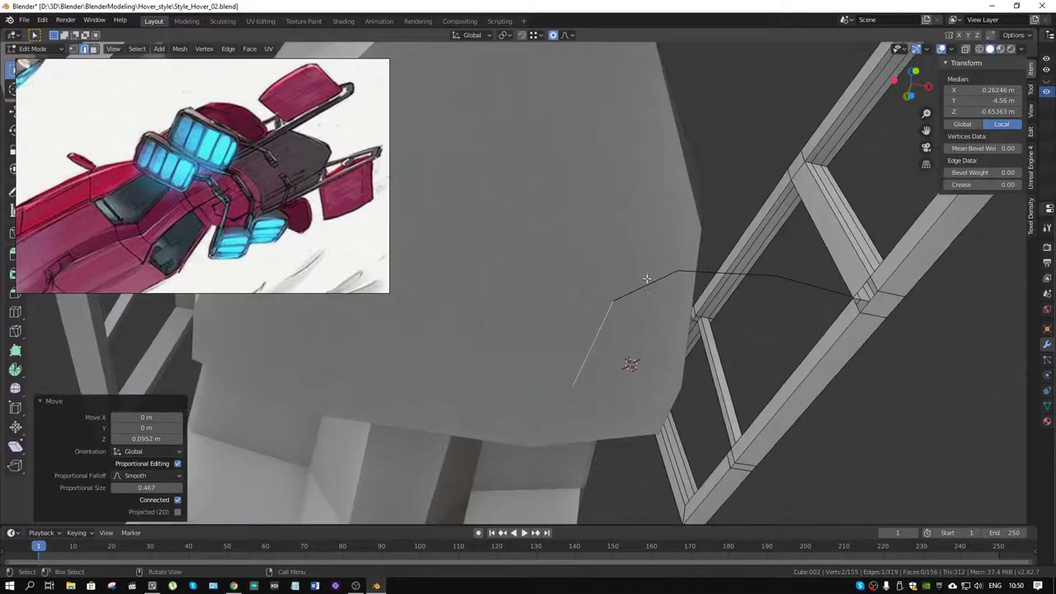
middle_drag(625, 335, 638, 326)
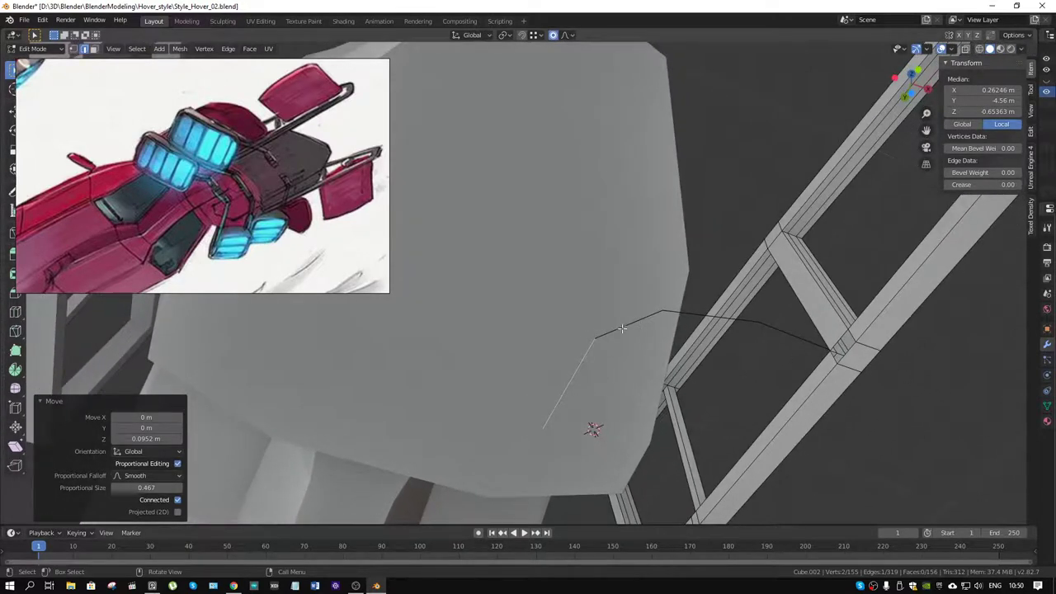
Extrude two guide-line edges into thin faces, constrained to X and then Y.
key(e)
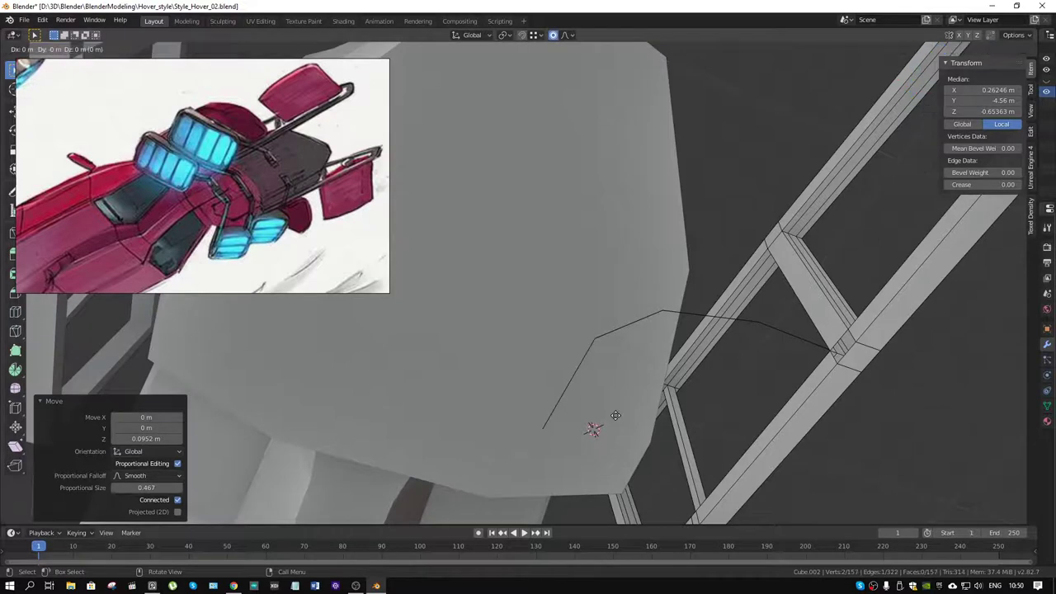
key(x)
click(599, 415)
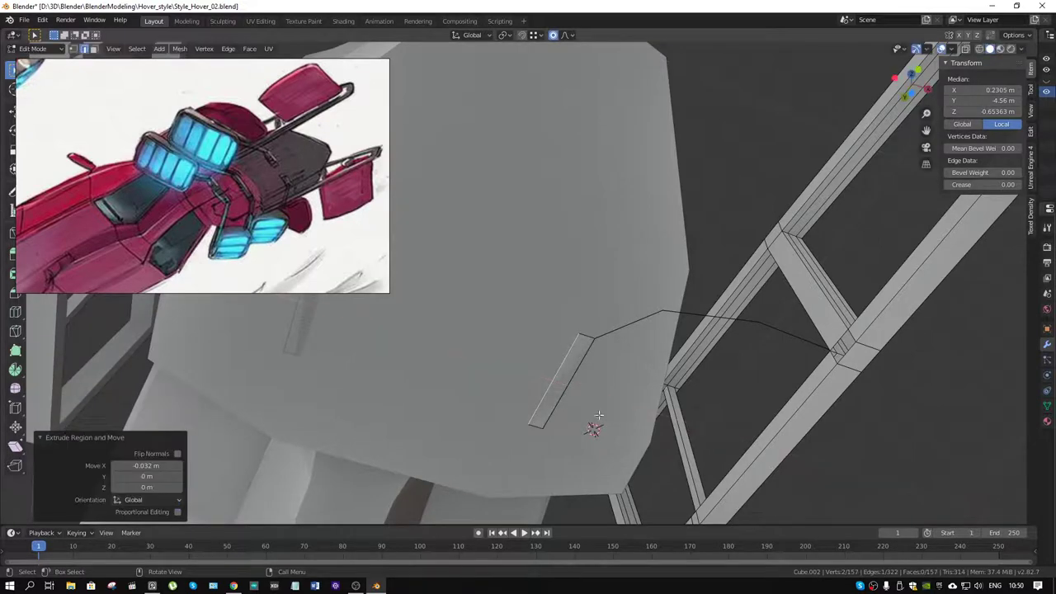
click(776, 329)
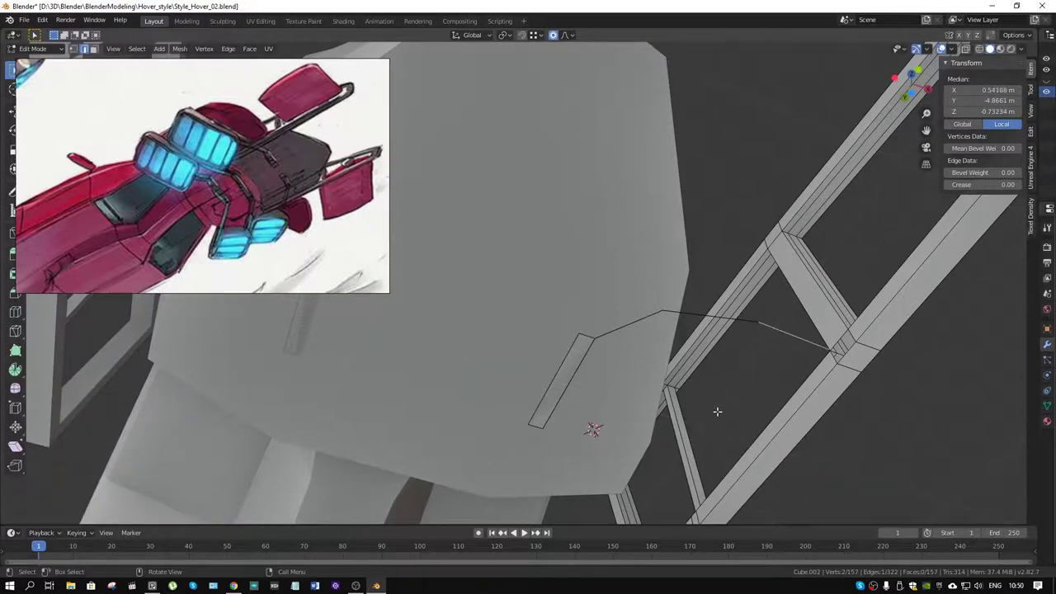
key(e)
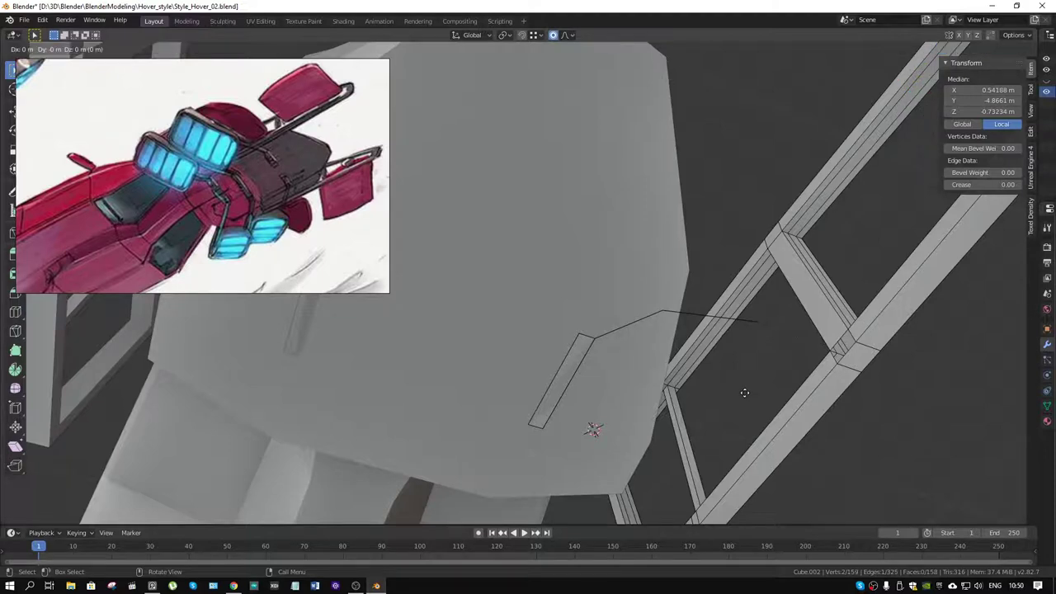
key(y)
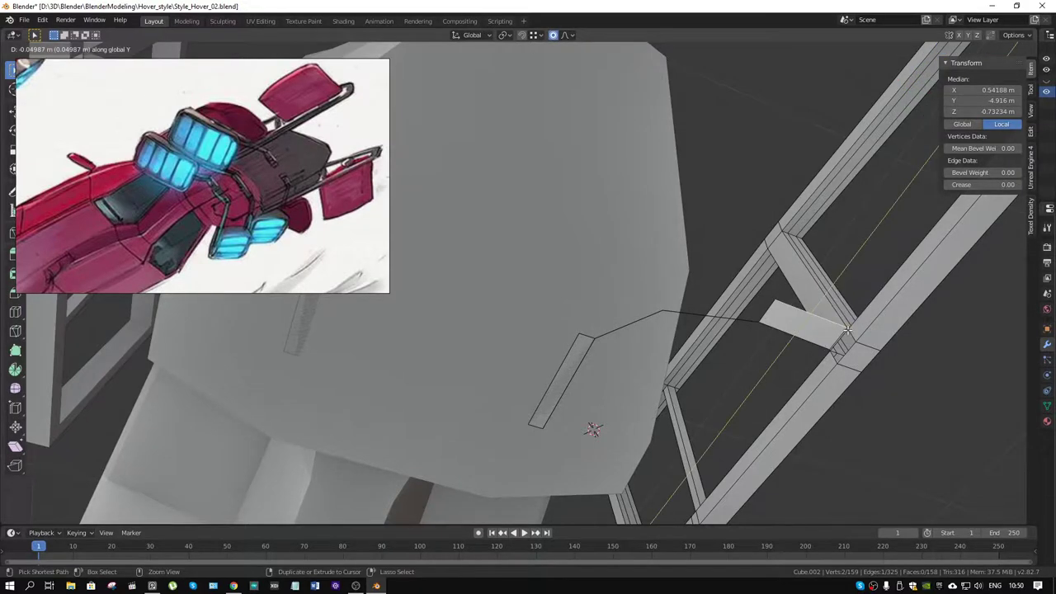
click(848, 330)
mouse_move(847, 329)
middle_down()
mouse_move(852, 359)
mouse_move(815, 415)
mouse_move(779, 348)
middle_up()
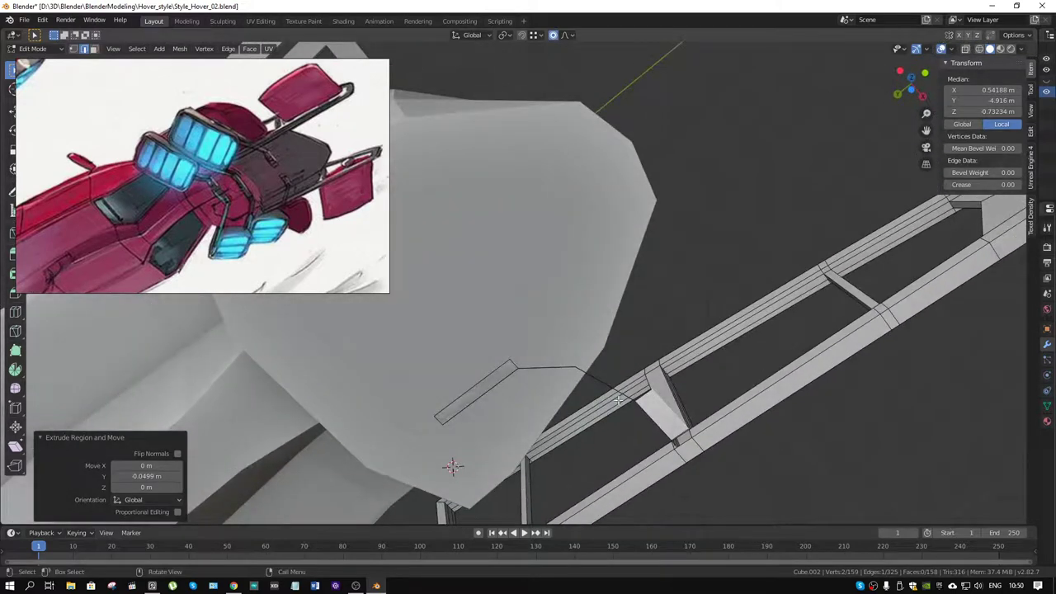
middle_drag(618, 400, 642, 345)
Extrude the next edge along the curve excluding Z, undoing and redoing it once.
click(636, 344)
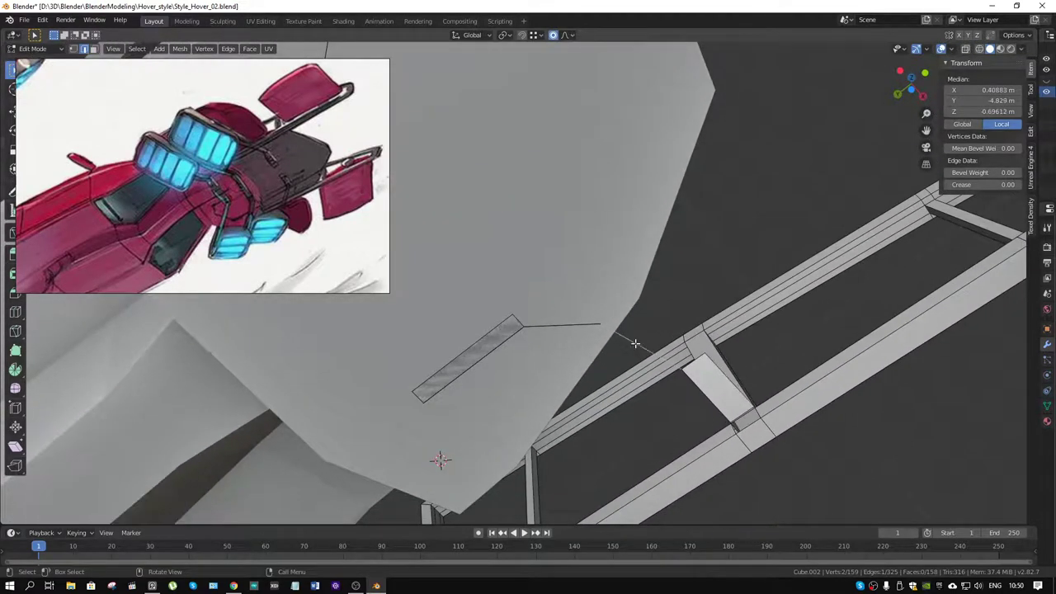
key(e)
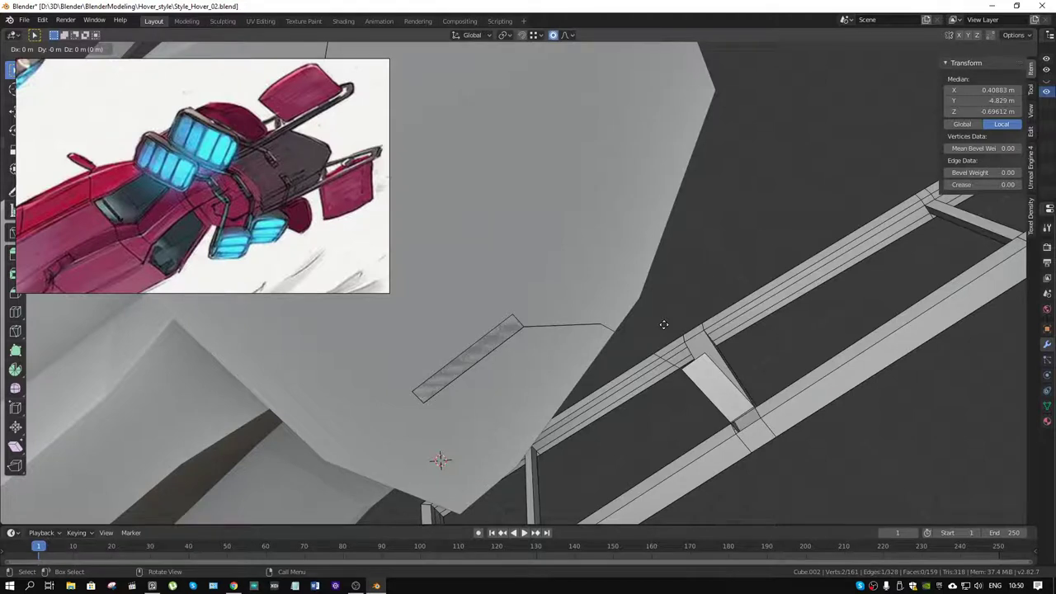
key(shift+z)
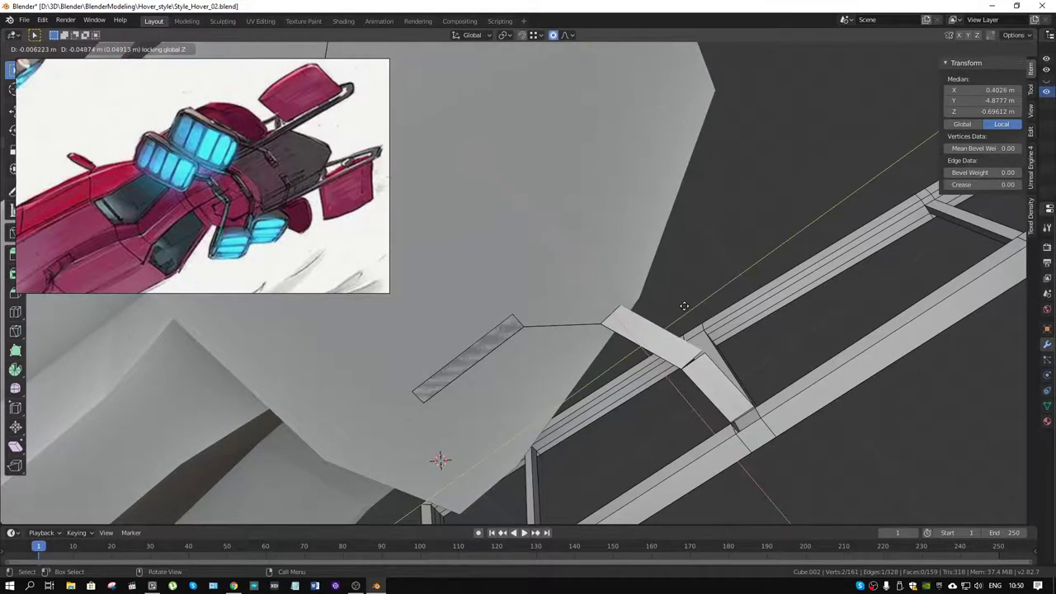
click(684, 306)
key(ctrl+z)
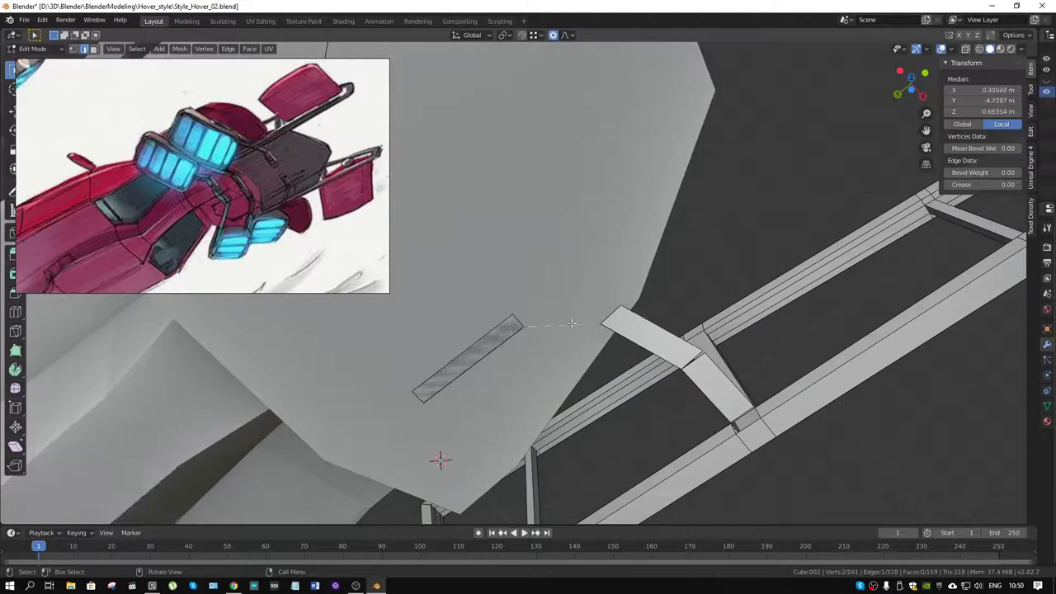
key(e)
key(shift+z)
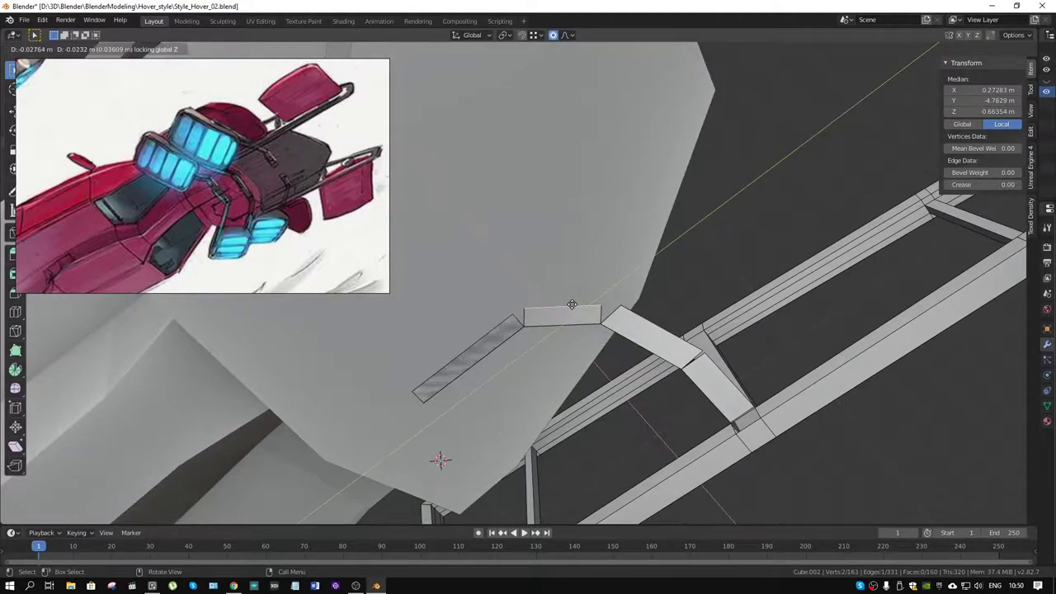
click(572, 304)
middle_drag(572, 305, 597, 330)
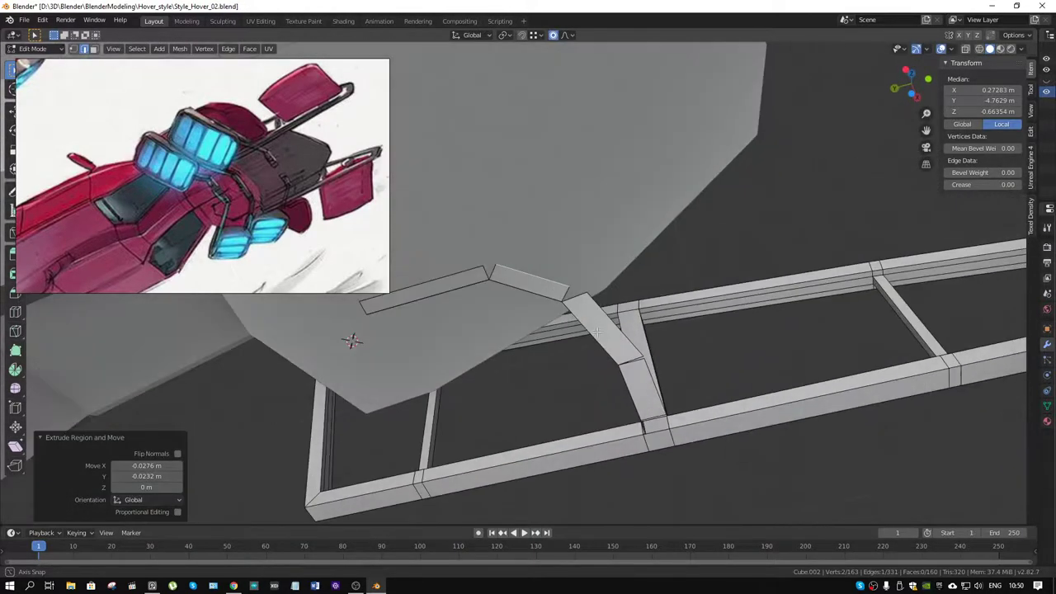
Nudge the corner vertex at the strip's bend into position.
key(1)
click(491, 269)
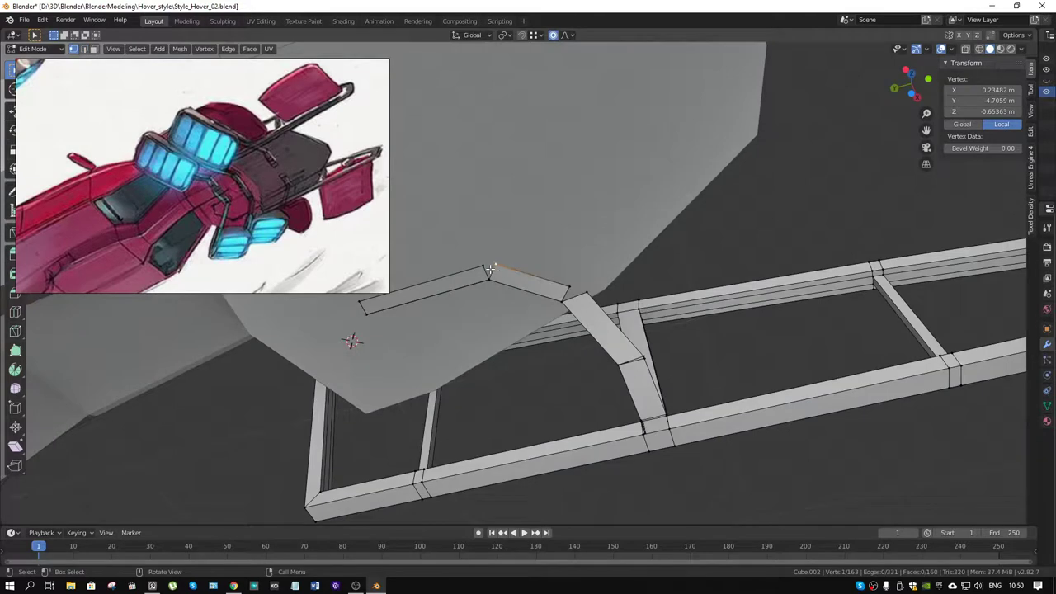
key(g)
right_click(491, 269)
key(g)
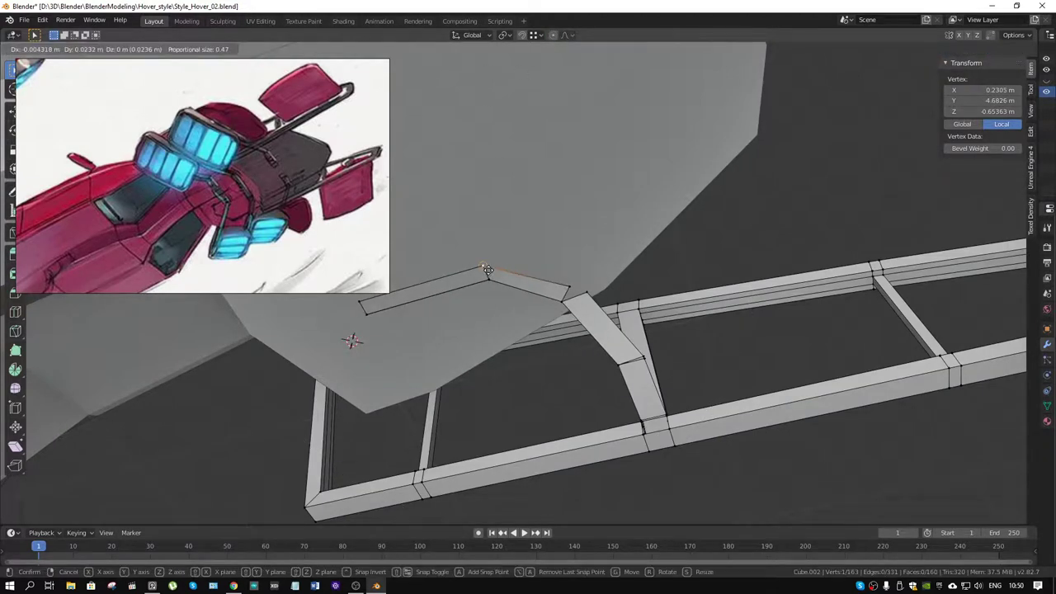
click(487, 269)
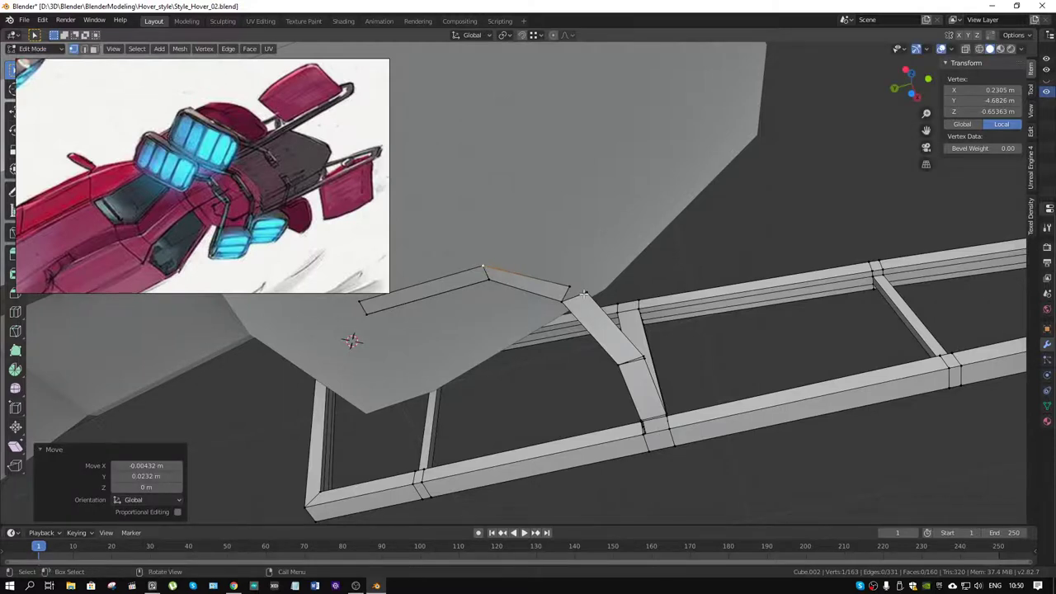
mouse_move(487, 269)
middle_down()
mouse_move(664, 424)
mouse_move(596, 342)
middle_up()
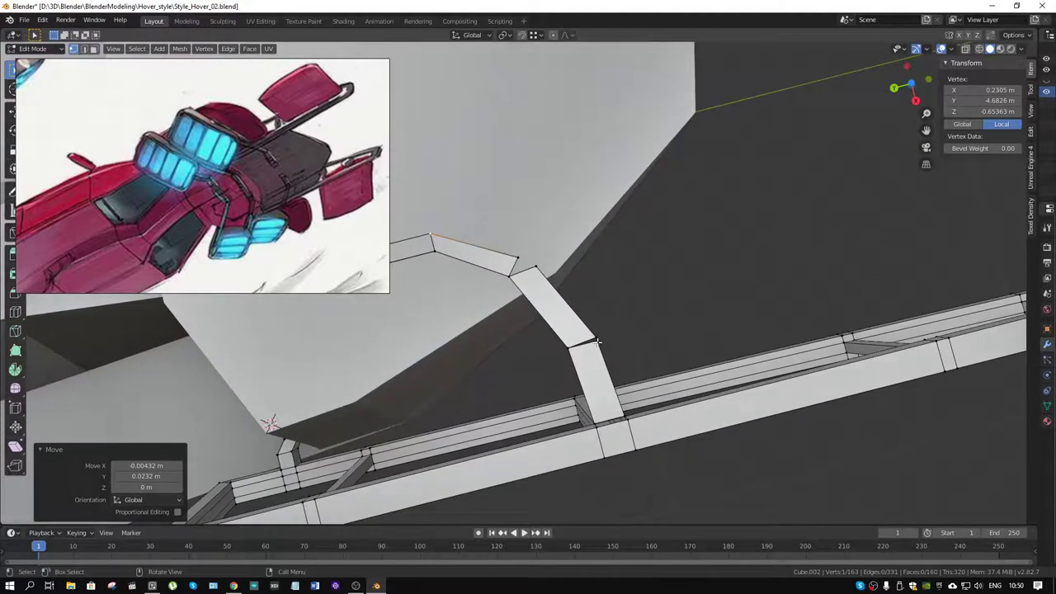
Nudge the next corner vertex and the strip's end vertex toward the frame rail.
click(597, 341)
key(g)
click(597, 337)
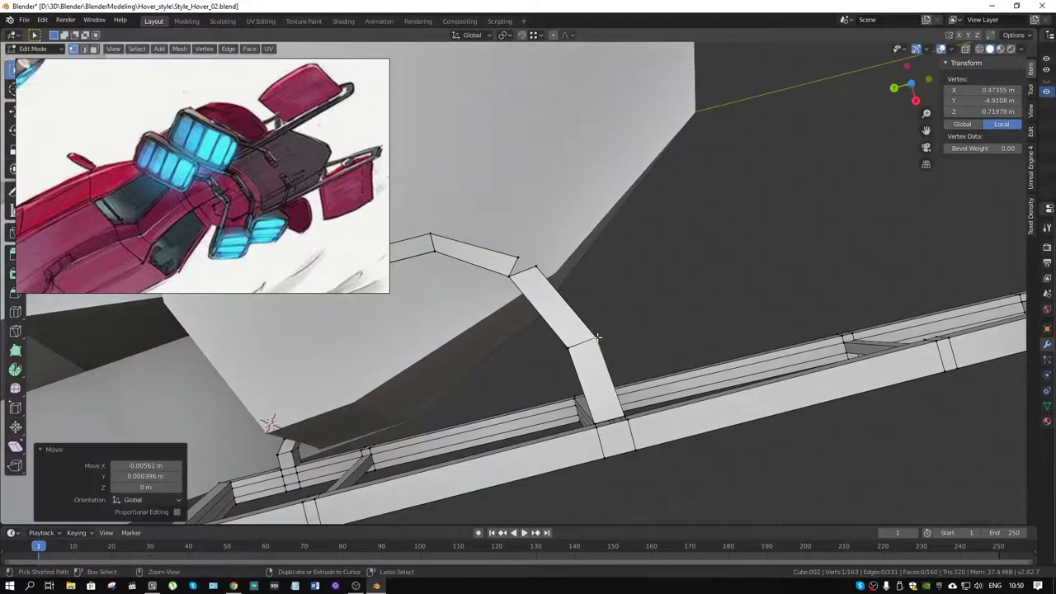
click(590, 345)
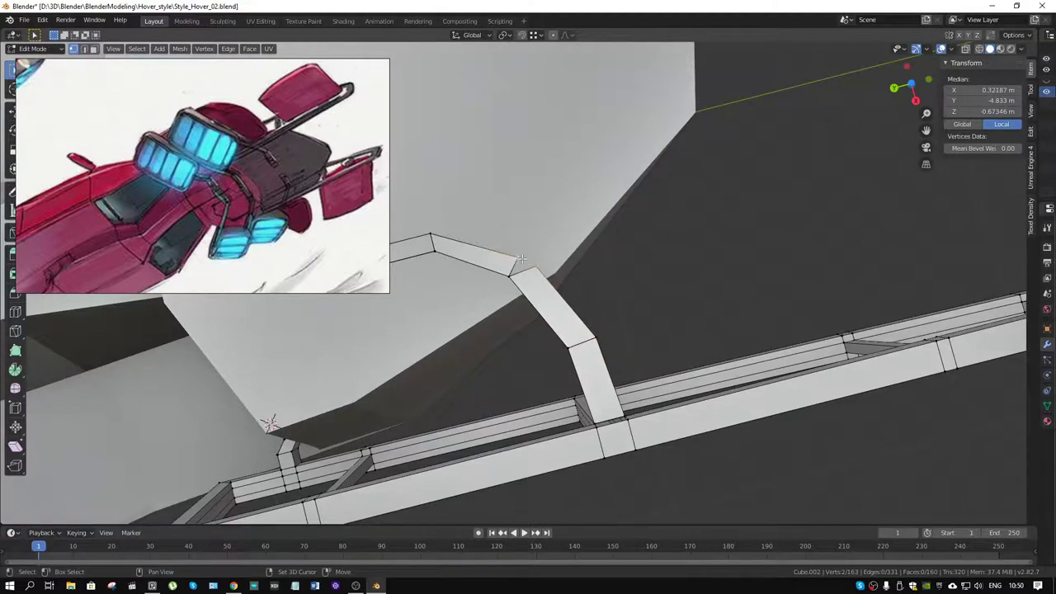
key(g)
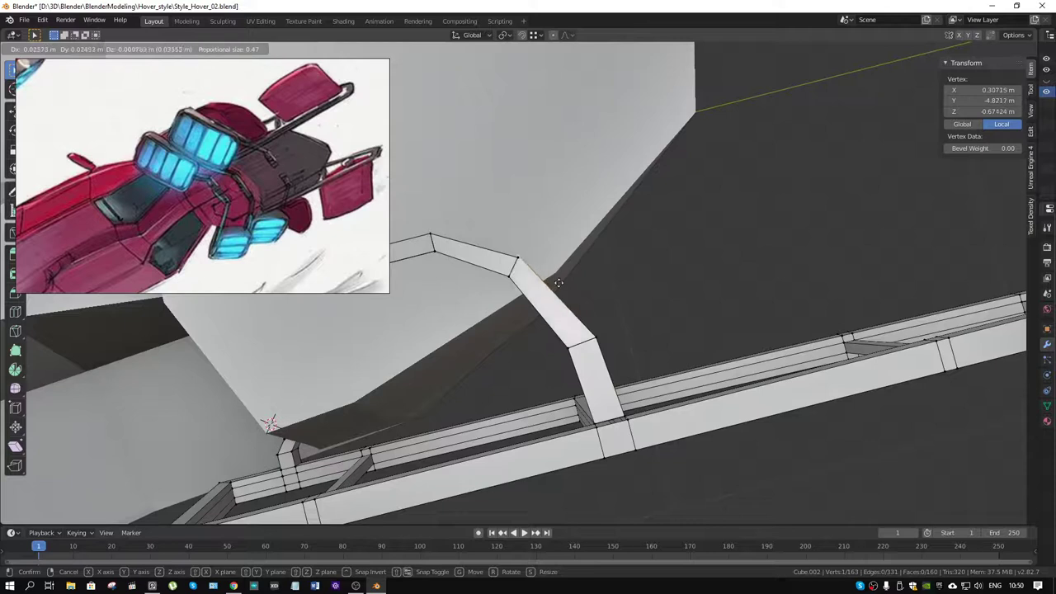
click(535, 276)
mouse_move(534, 276)
middle_down()
mouse_move(492, 357)
mouse_move(529, 333)
mouse_move(471, 355)
middle_up()
Merge duplicate vertices by distance, then lower the strip's joint vertex slightly along Z.
key(a)
key(m)
click(529, 333)
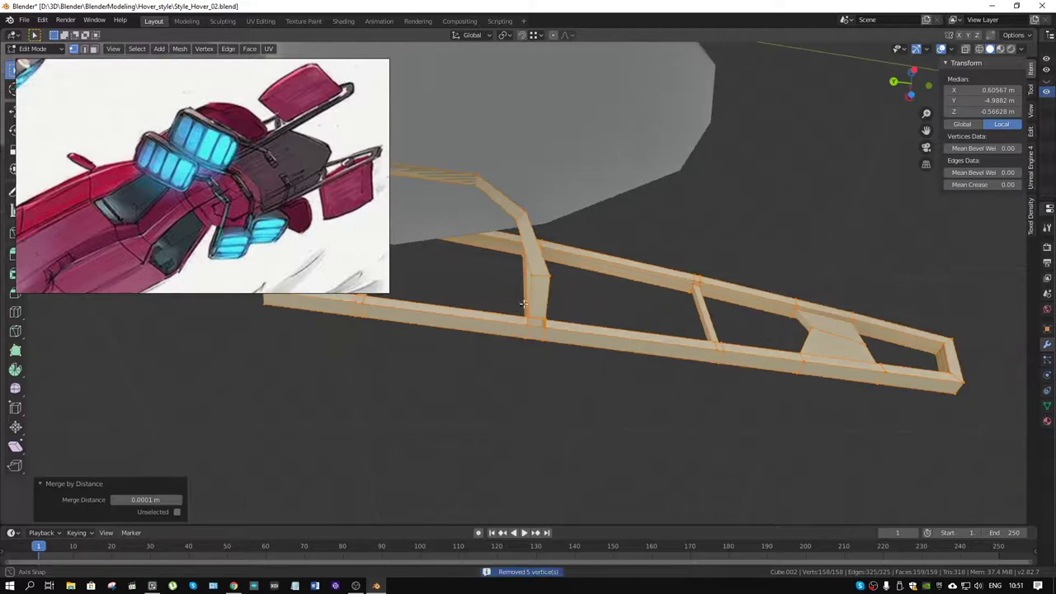
click(414, 404)
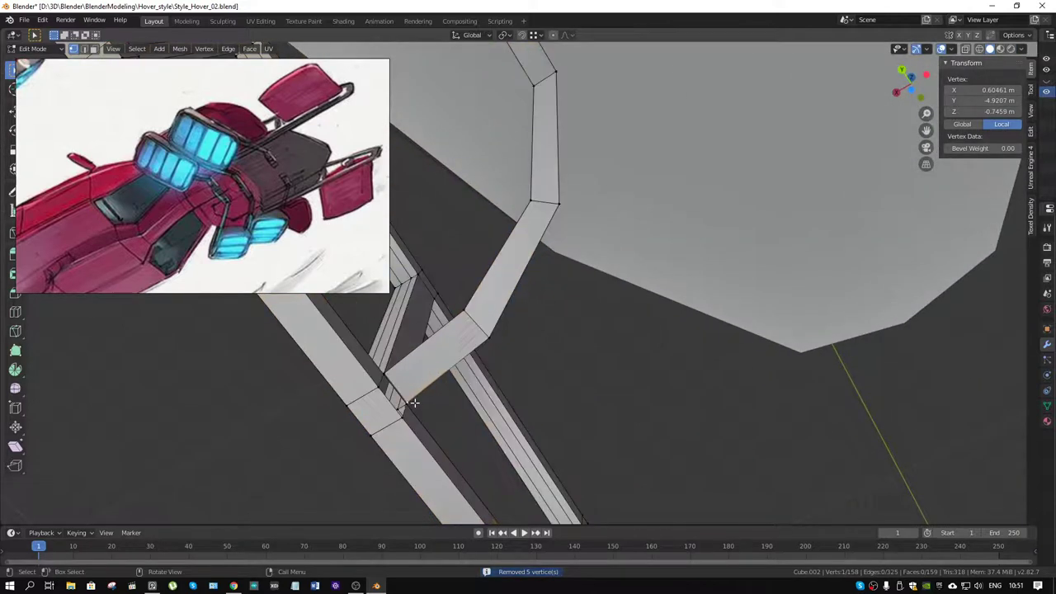
key(g)
key(z)
click(404, 405)
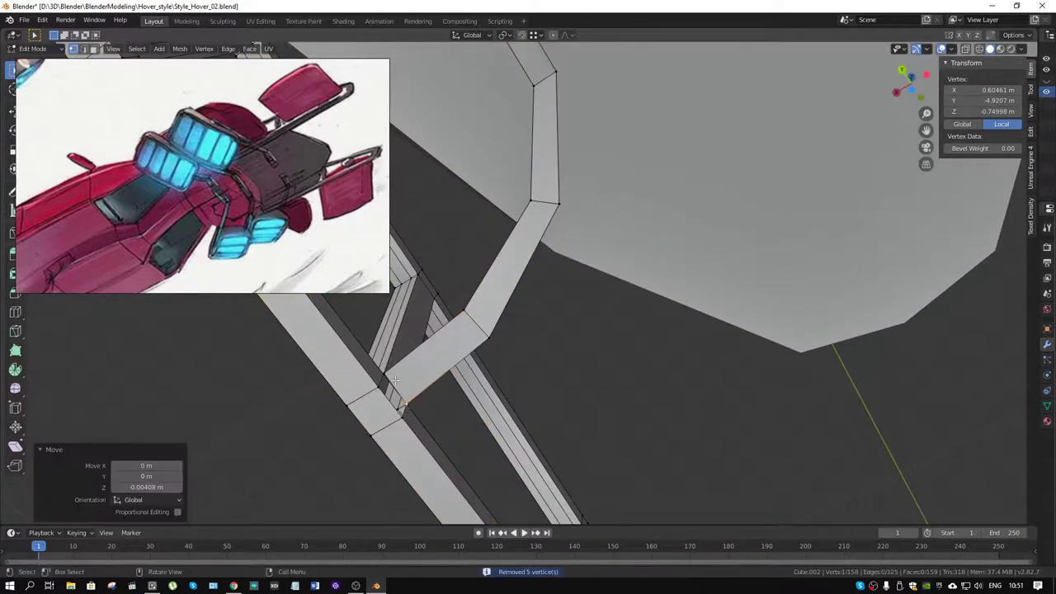
key(o)
key(g)
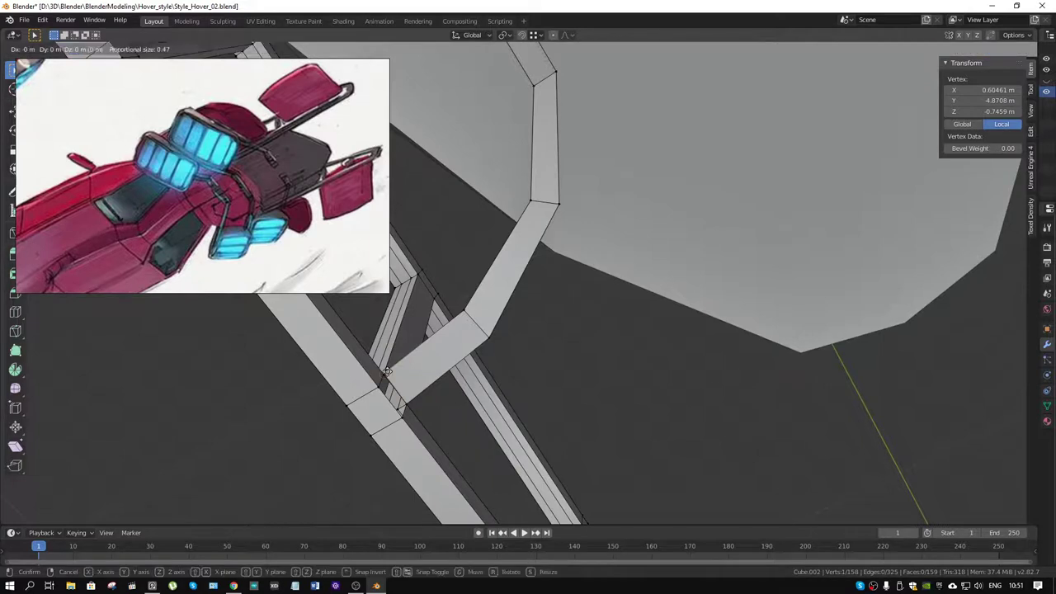
click(385, 376)
Merge by distance again at 0.0001 m, removing 2 vertices, and select the strip's end loop.
key(a)
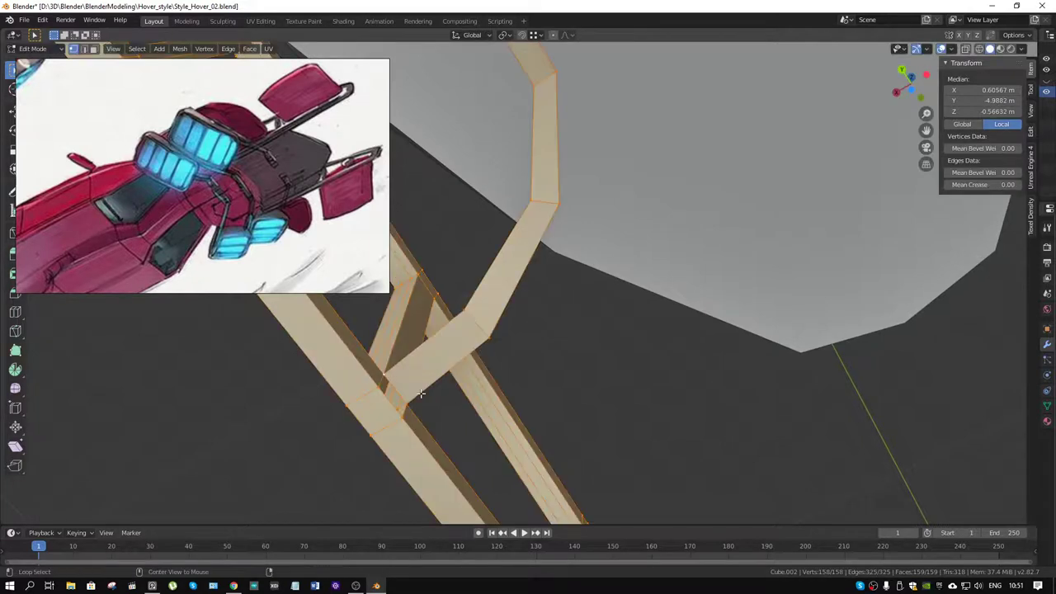
key(m)
click(421, 393)
middle_drag(421, 393, 503, 387)
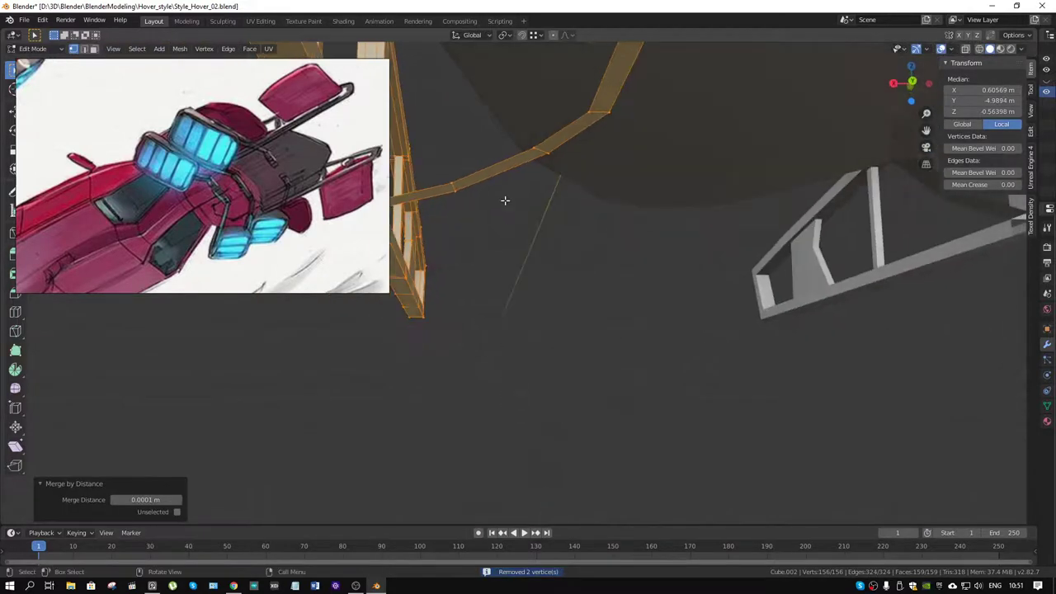
alt+click(438, 191)
mouse_move(464, 190)
middle_down()
mouse_move(459, 143)
mouse_move(556, 78)
mouse_move(428, 286)
mouse_move(542, 306)
mouse_move(523, 288)
middle_up()
Extrude the strip's edge downward along Z to form a wall.
shift+click(497, 297)
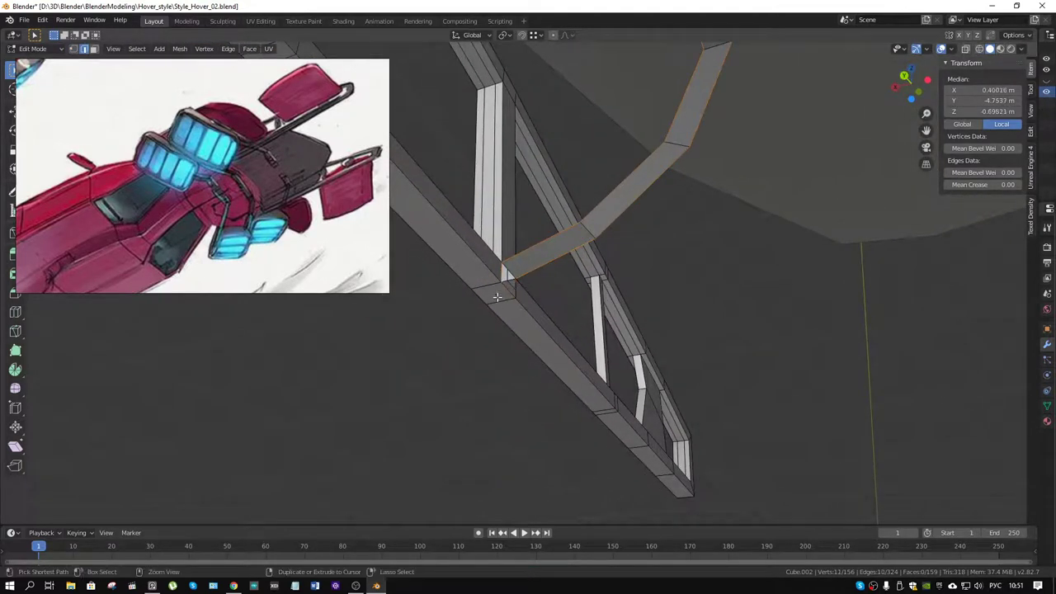
shift+click(497, 276)
key(e)
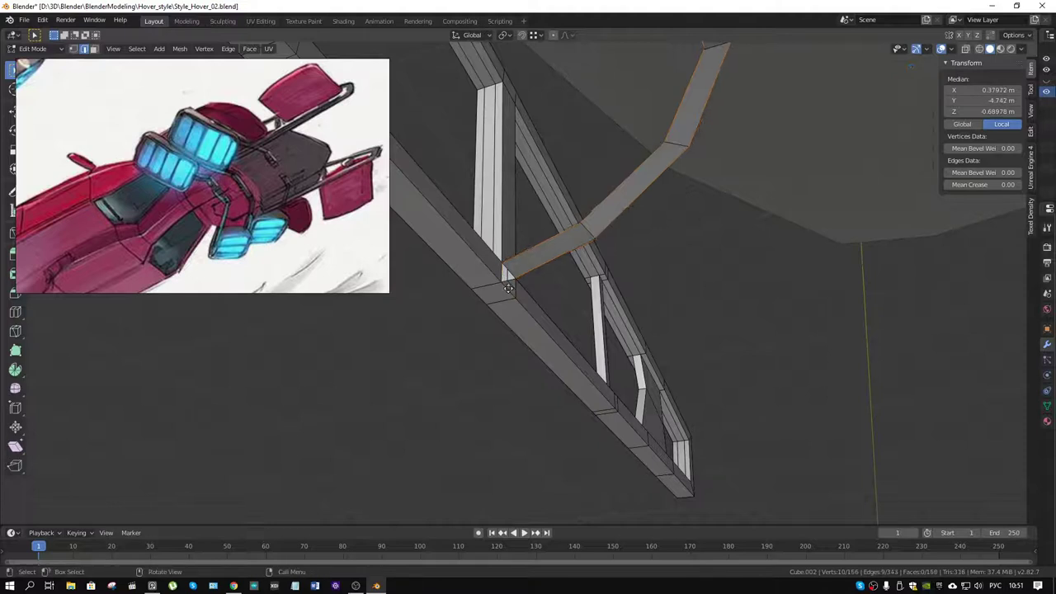
key(z)
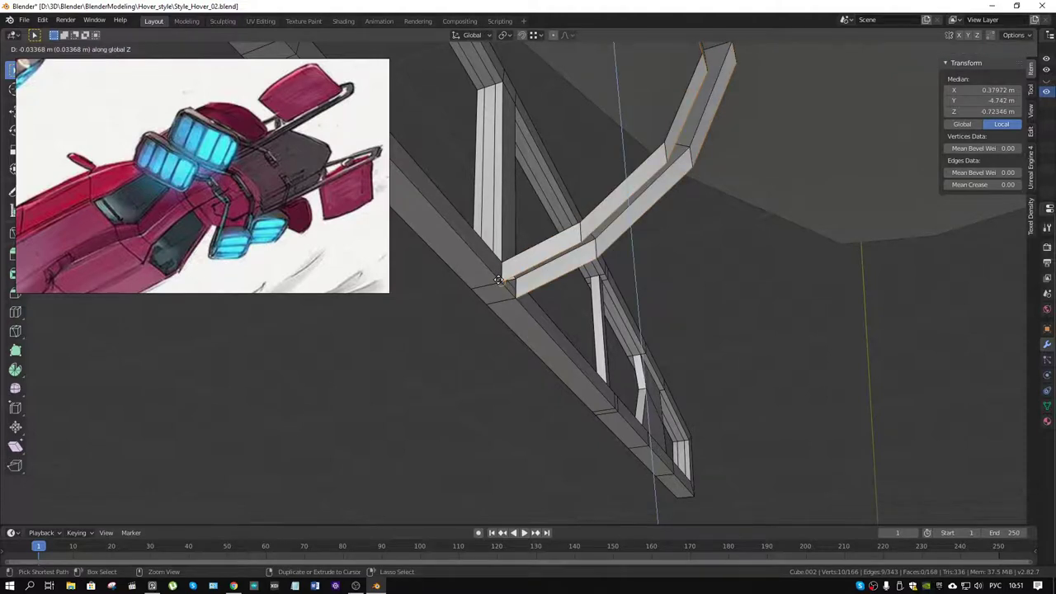
click(499, 281)
scroll(498, 282, up, 2)
Shift the corner vertex along Y onto the rail and merge the overlapping vertices.
click(491, 286)
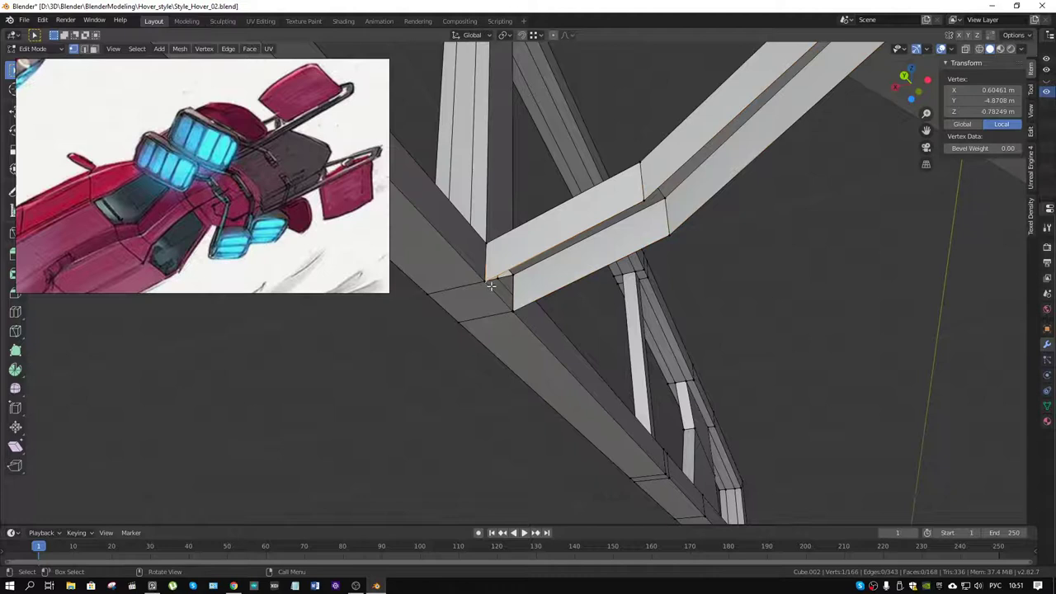
key(g)
key(y)
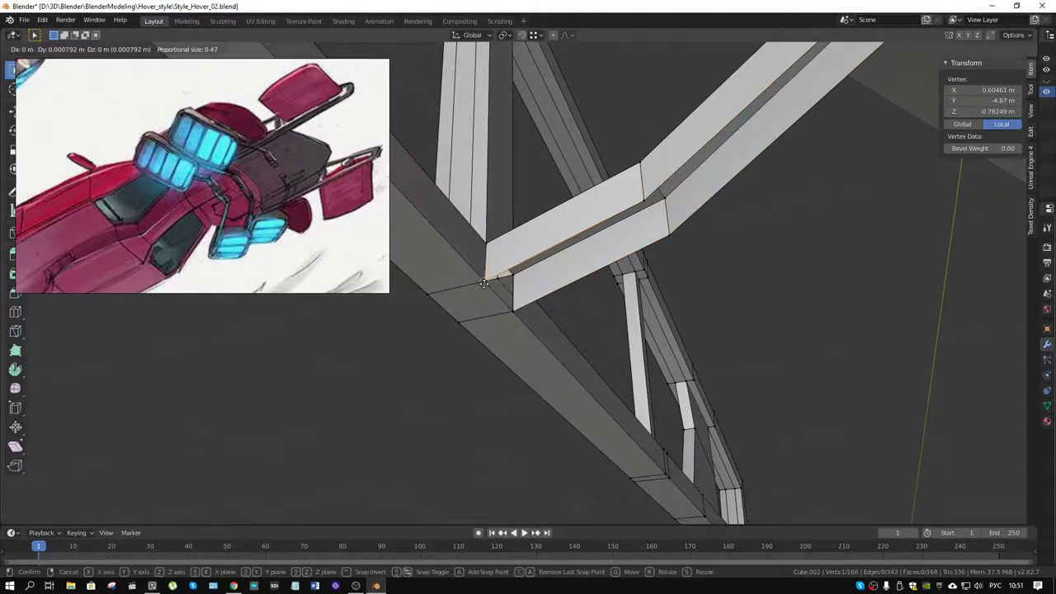
click(494, 294)
key(g)
key(y)
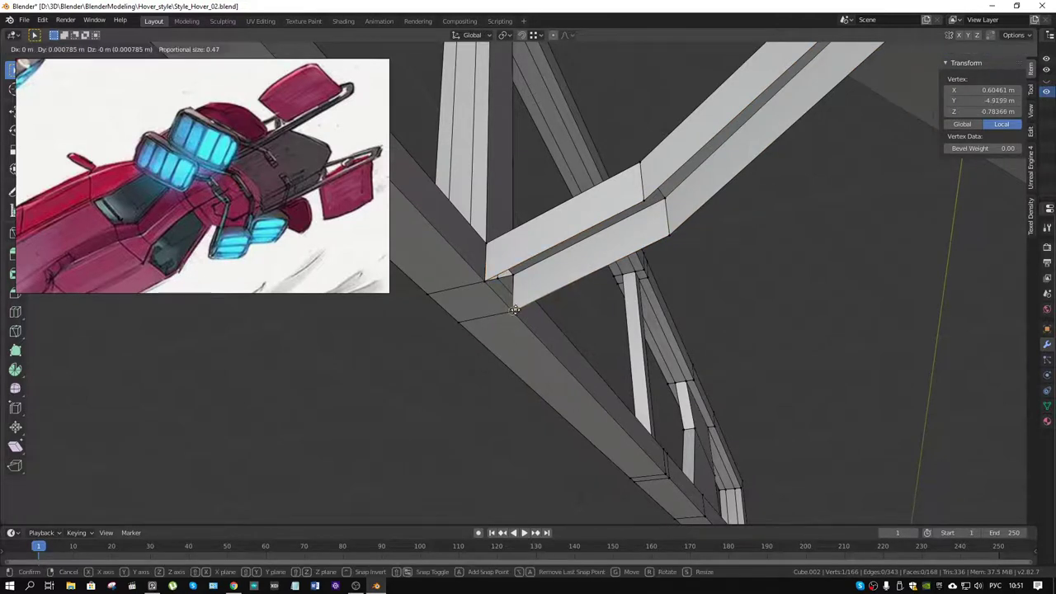
click(515, 310)
middle_drag(515, 310, 545, 242)
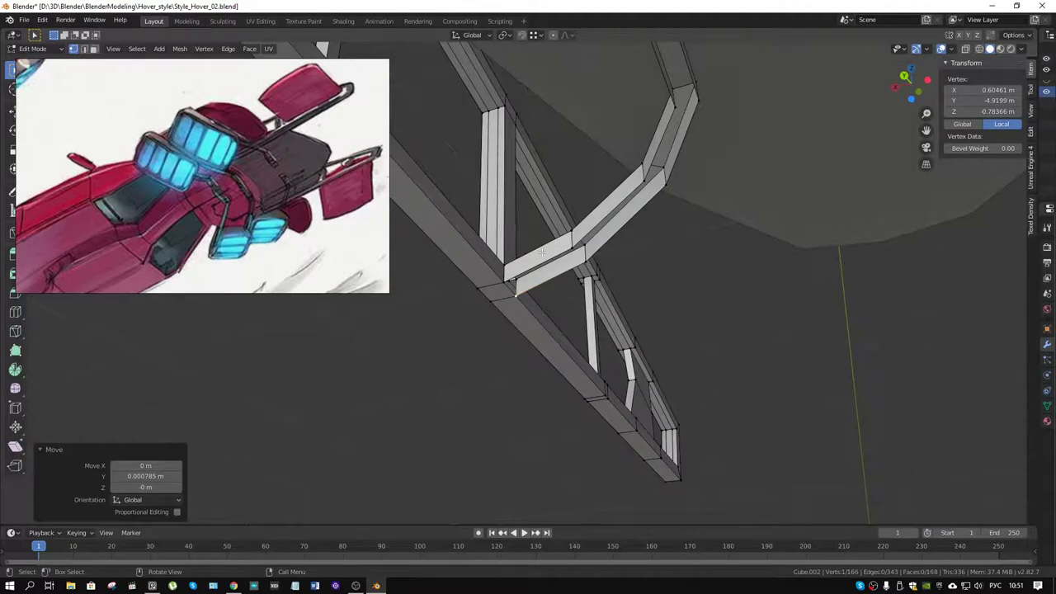
scroll(537, 276, up, 2)
key(a)
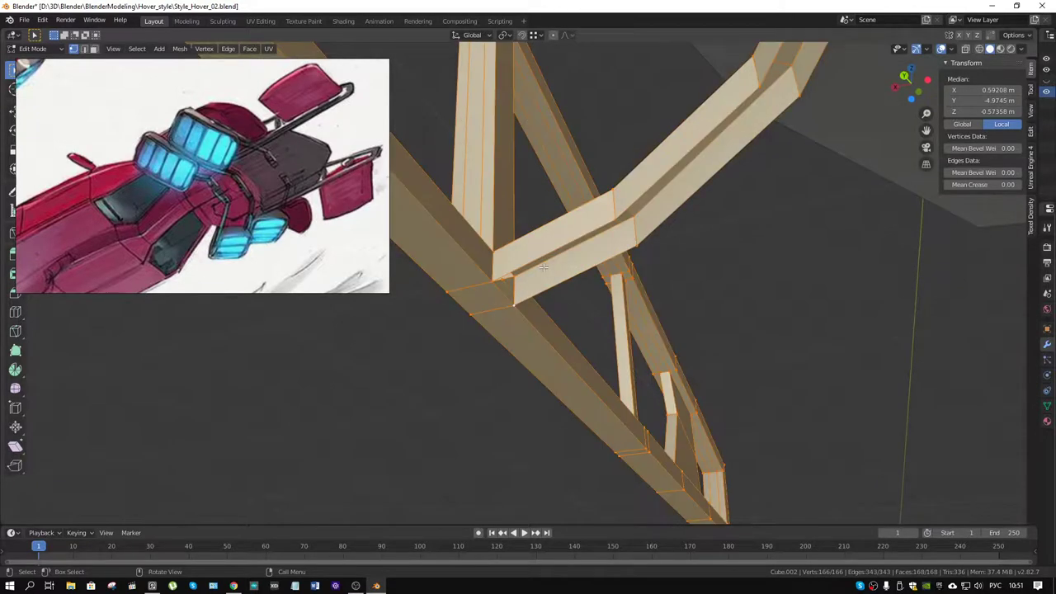
key(m)
click(528, 265)
Select both upper edge loops of the curved strip.
click(529, 262)
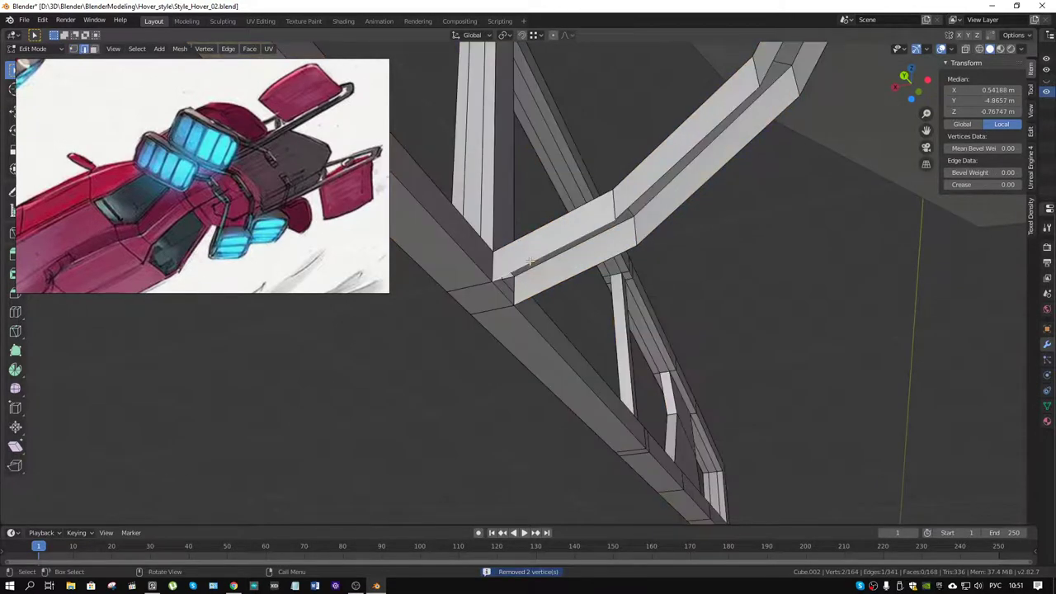
middle_drag(551, 291, 546, 262)
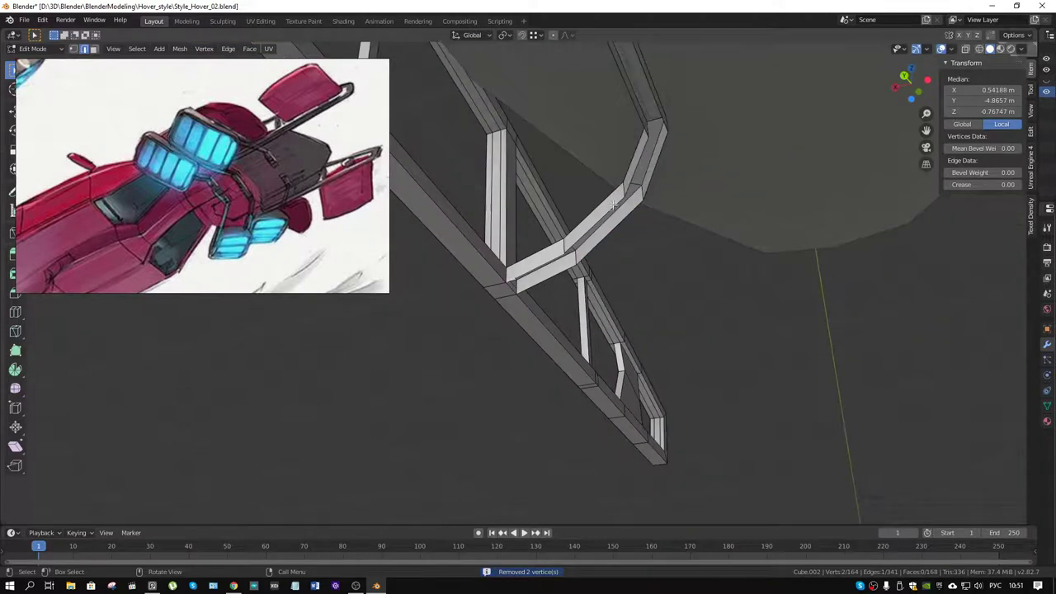
alt+click(546, 262)
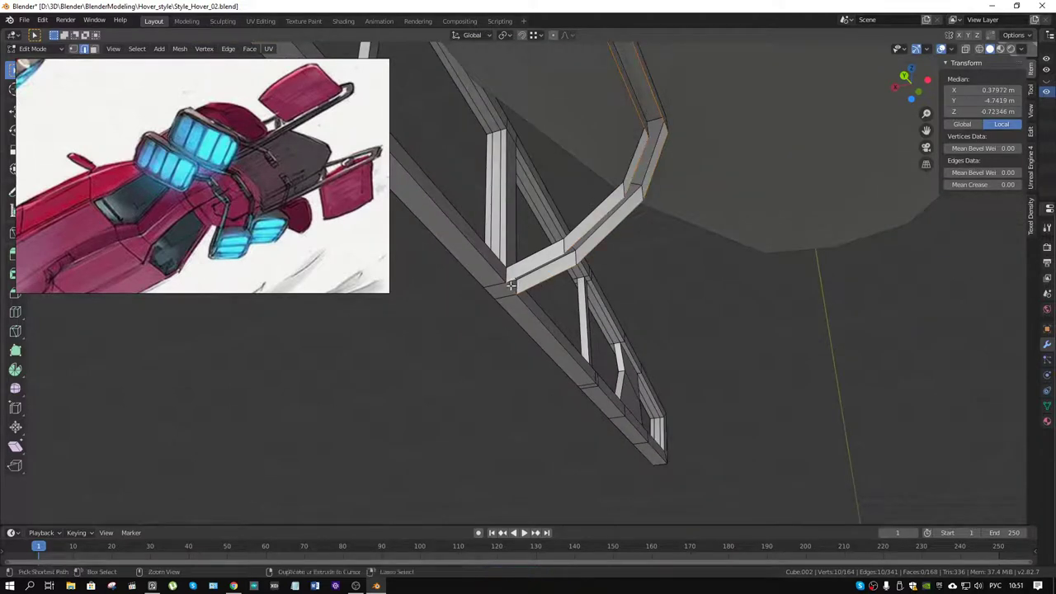
ctrl+click(513, 285)
click(526, 271)
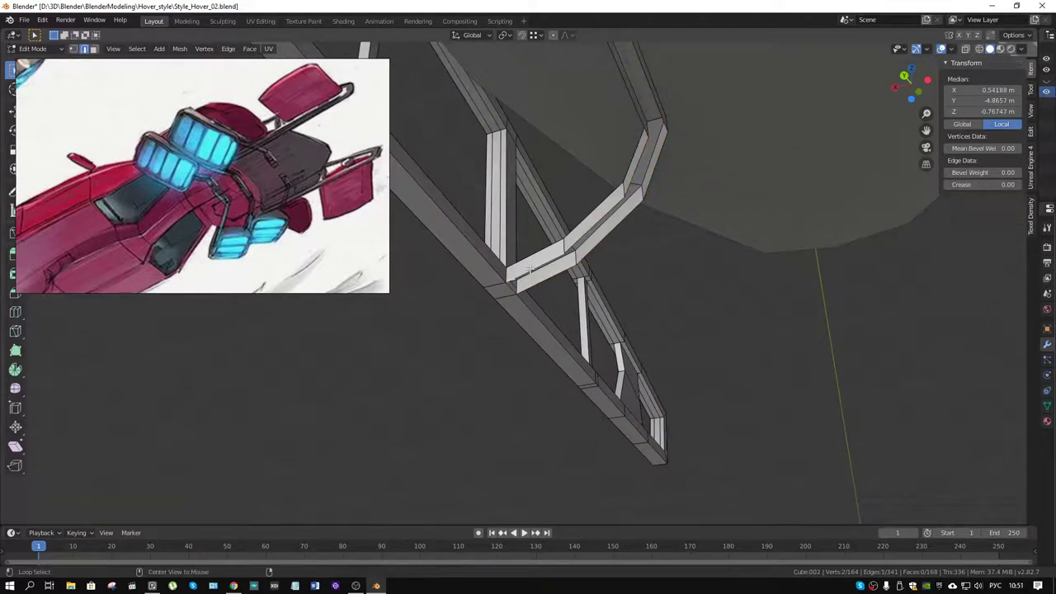
alt+click(528, 269)
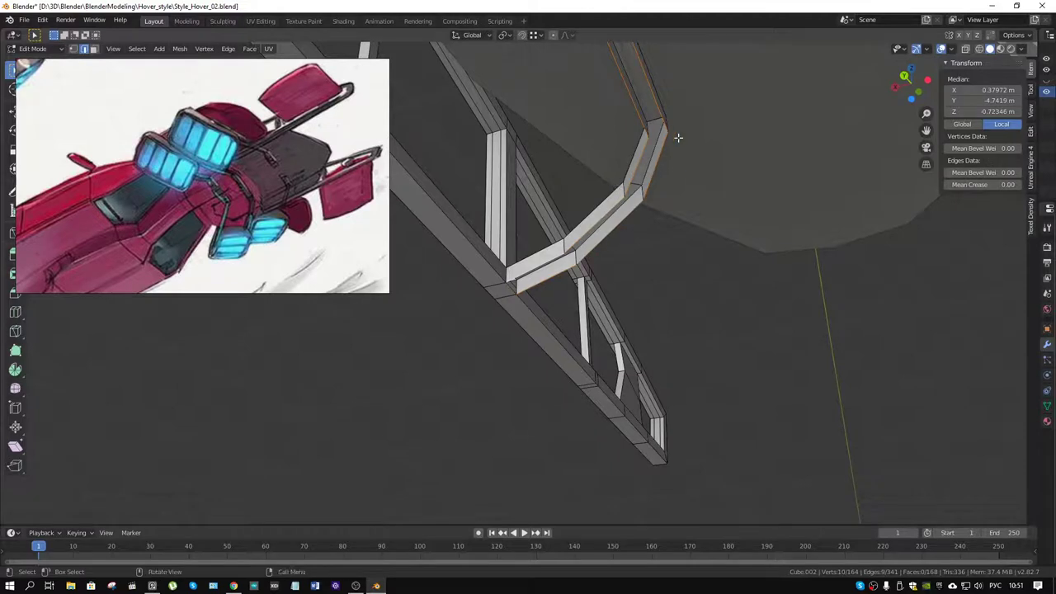
middle_drag(679, 134, 680, 277)
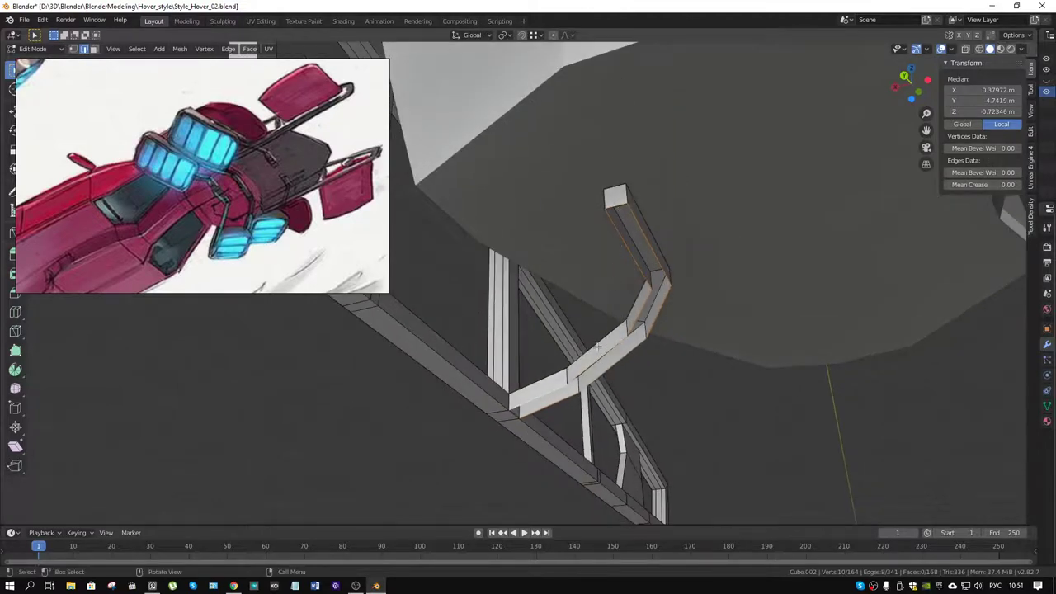
Bridge the two edge loops with Bridge / Loft, raising the face count from 168 to 172.
key(F3)
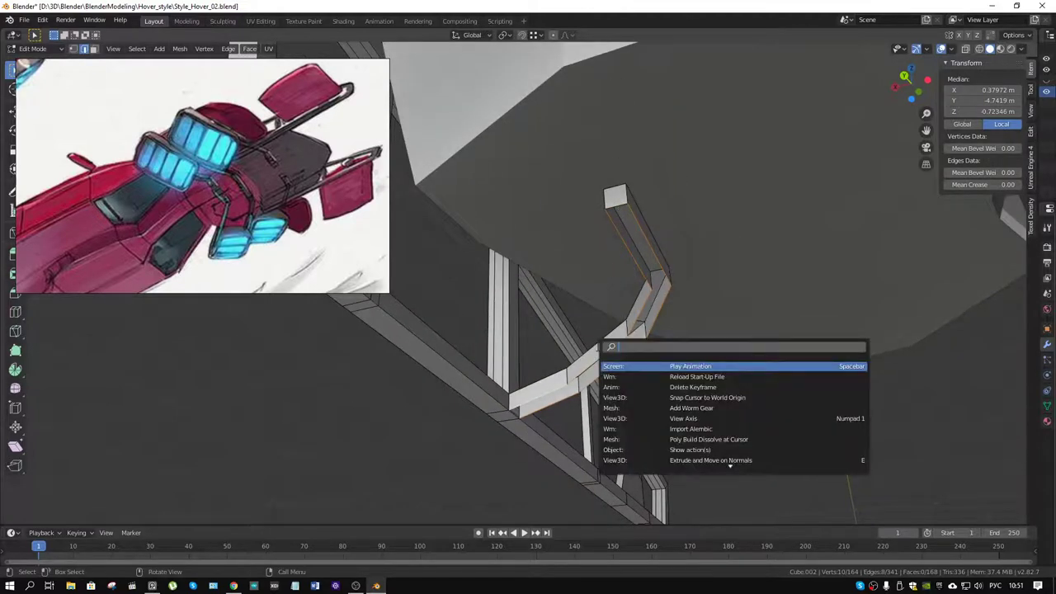
text(bri)
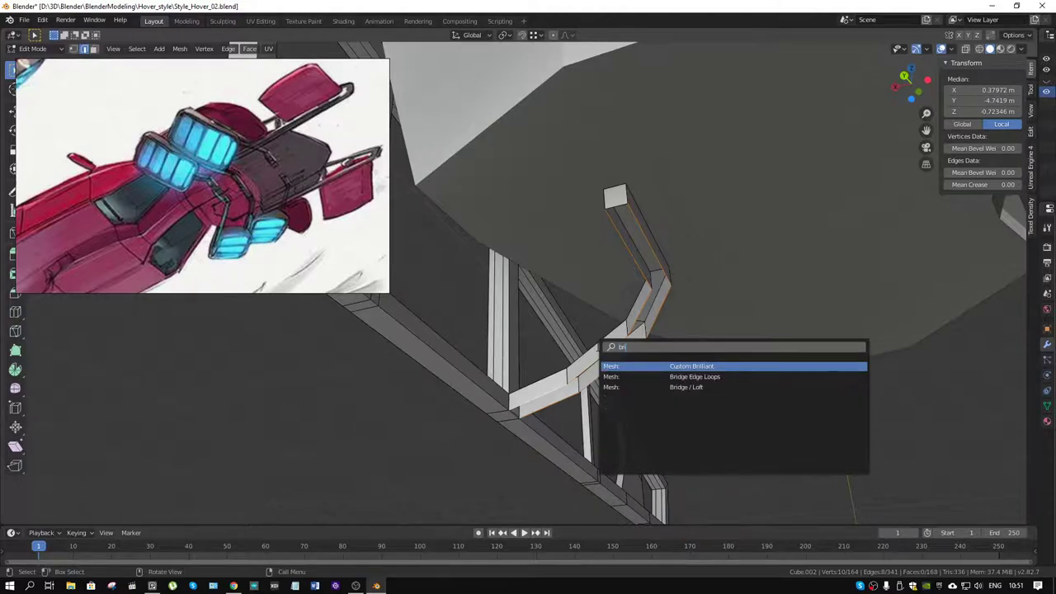
key(Down)
key(Down)
key(Return)
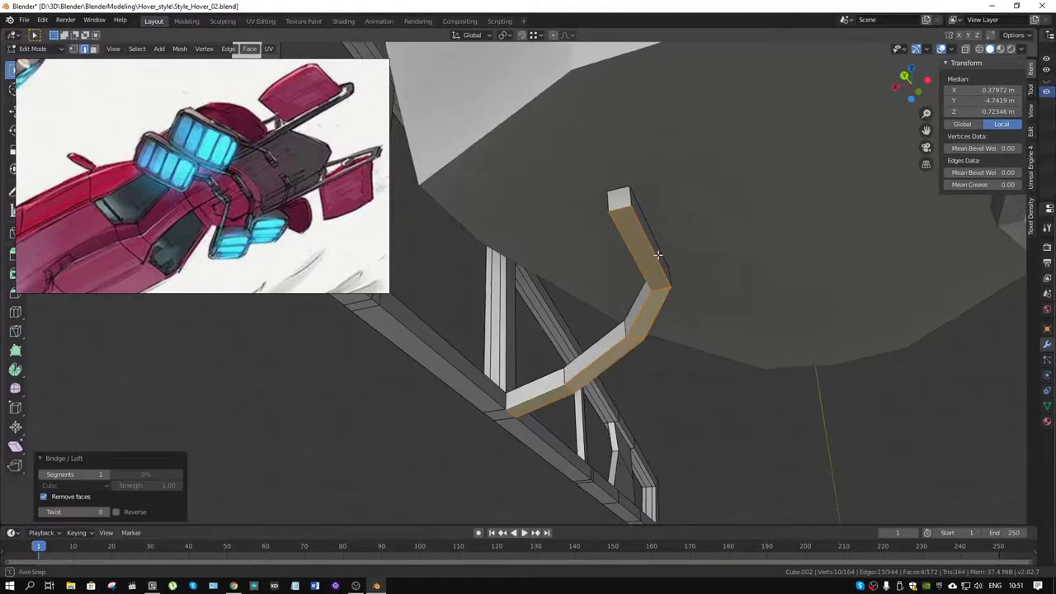
mouse_move(597, 348)
middle_down()
mouse_move(616, 306)
mouse_move(577, 330)
middle_up()
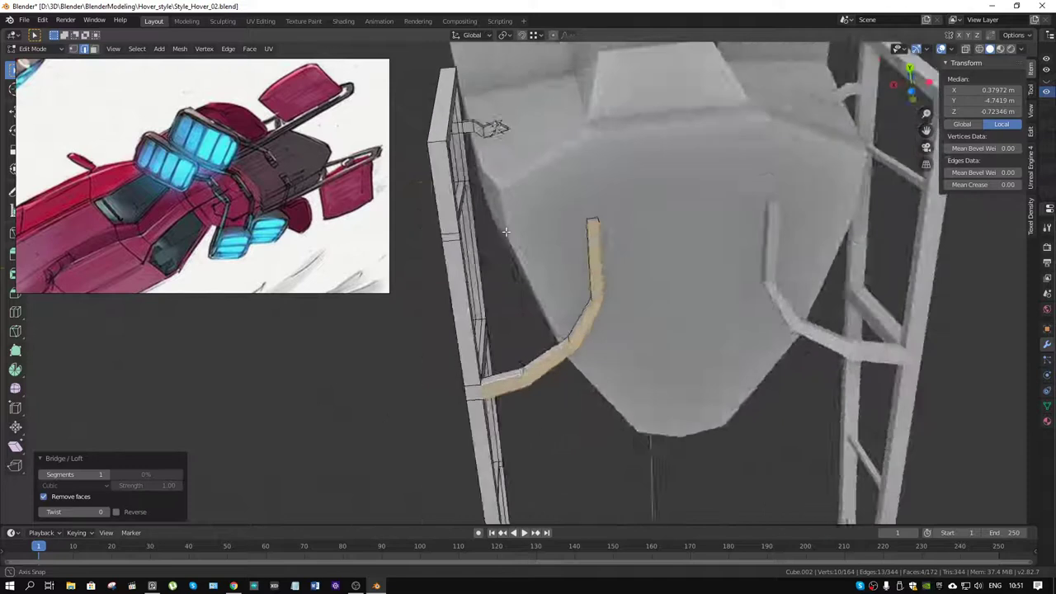
click(553, 288)
key(ctrl+Tab)
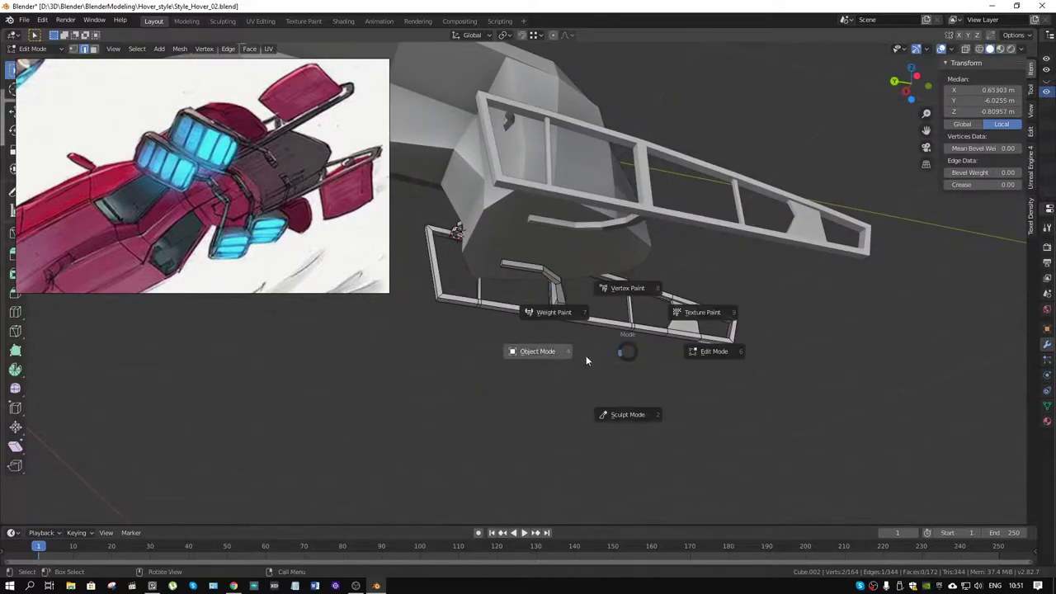
click(585, 355)
mouse_move(651, 331)
middle_down()
mouse_move(510, 319)
mouse_move(566, 330)
mouse_move(576, 319)
mouse_move(536, 307)
mouse_move(592, 333)
mouse_move(556, 332)
mouse_move(558, 352)
middle_up()
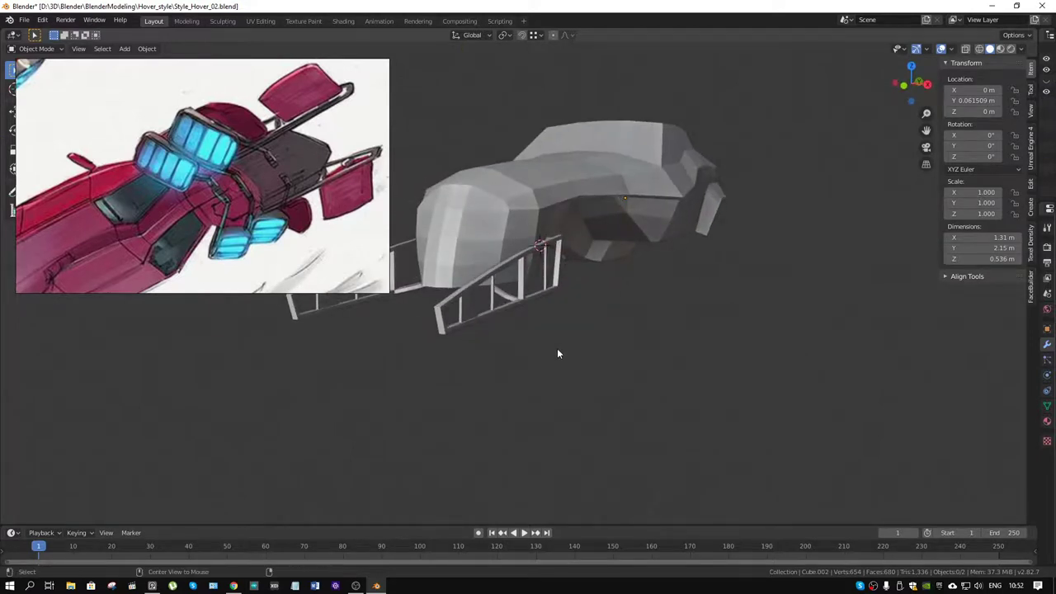
click(558, 349)
key(KP_Decimal)
middle_drag(579, 297, 528, 302)
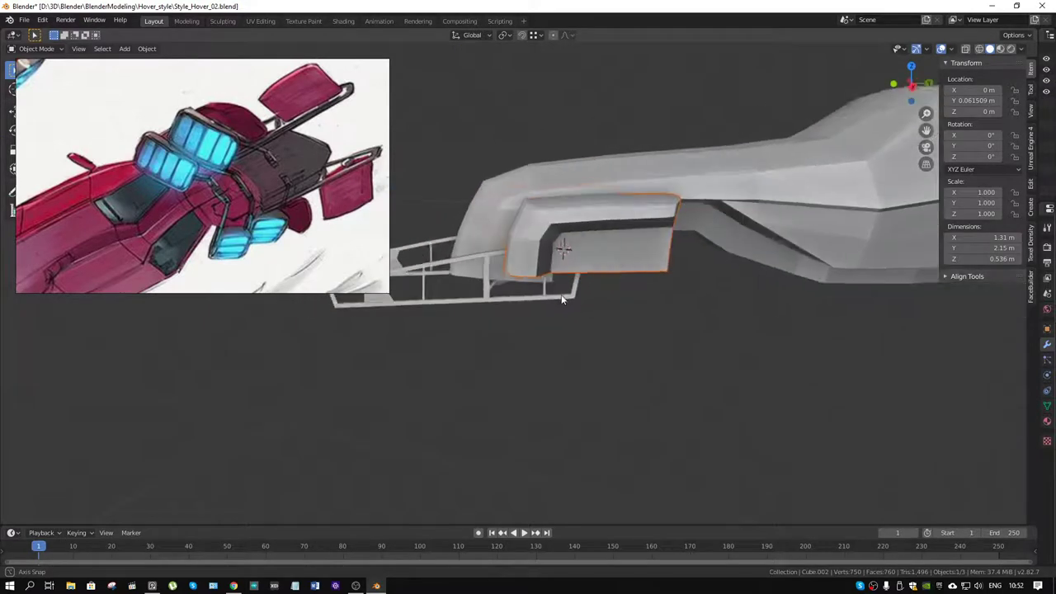
scroll(247, 206, down, 3)
scroll(205, 207, up, 3)
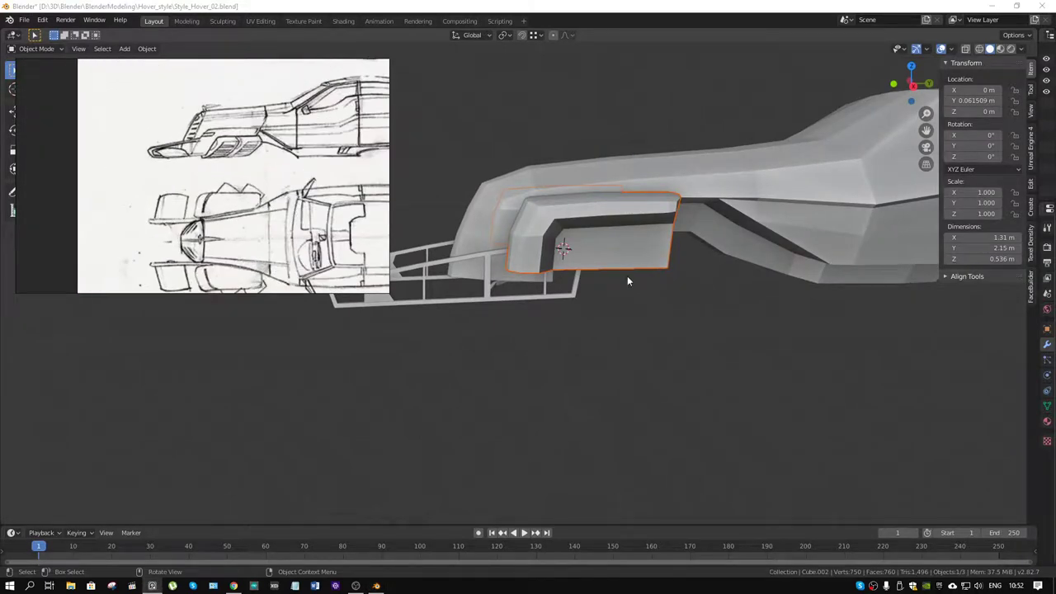
middle_drag(627, 280, 644, 329)
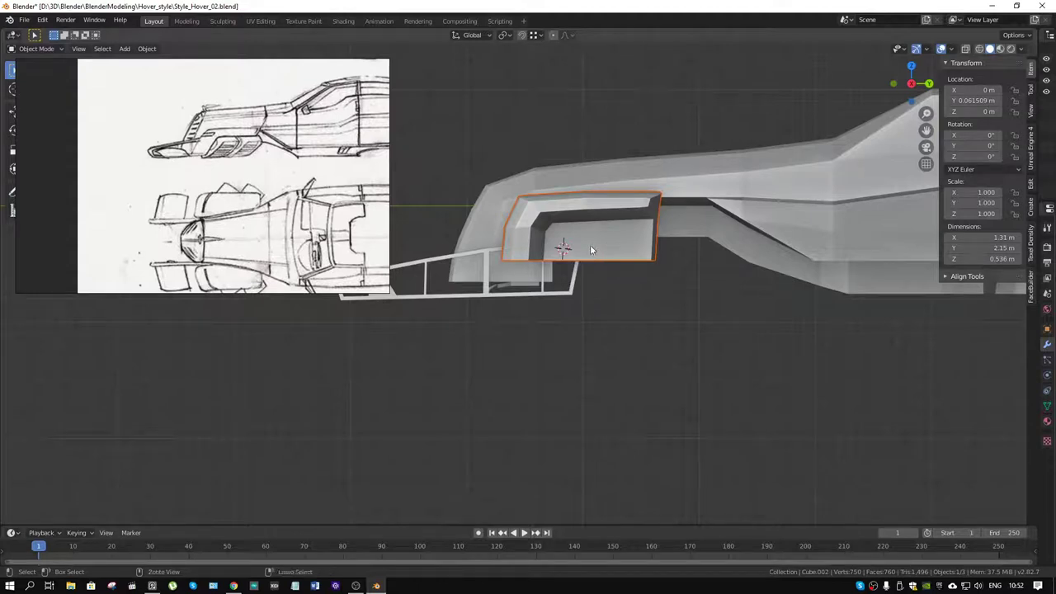
key(shift+s)
click(605, 289)
key(ctrl+Tab)
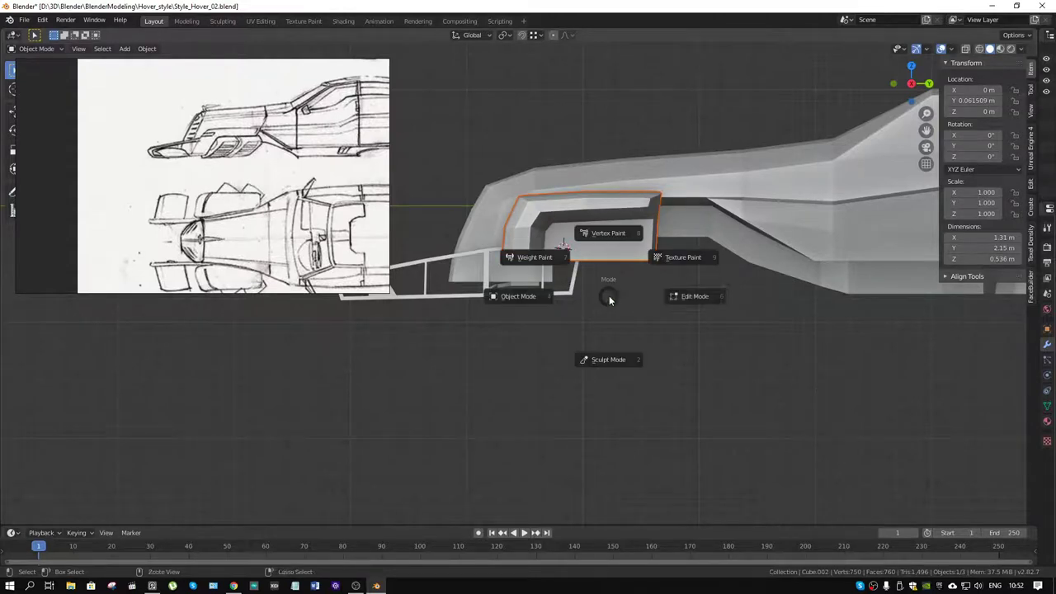
click(660, 301)
Enter Edit Mode on the intake panel and scale it up by 1.744.
key(ctrl+Tab)
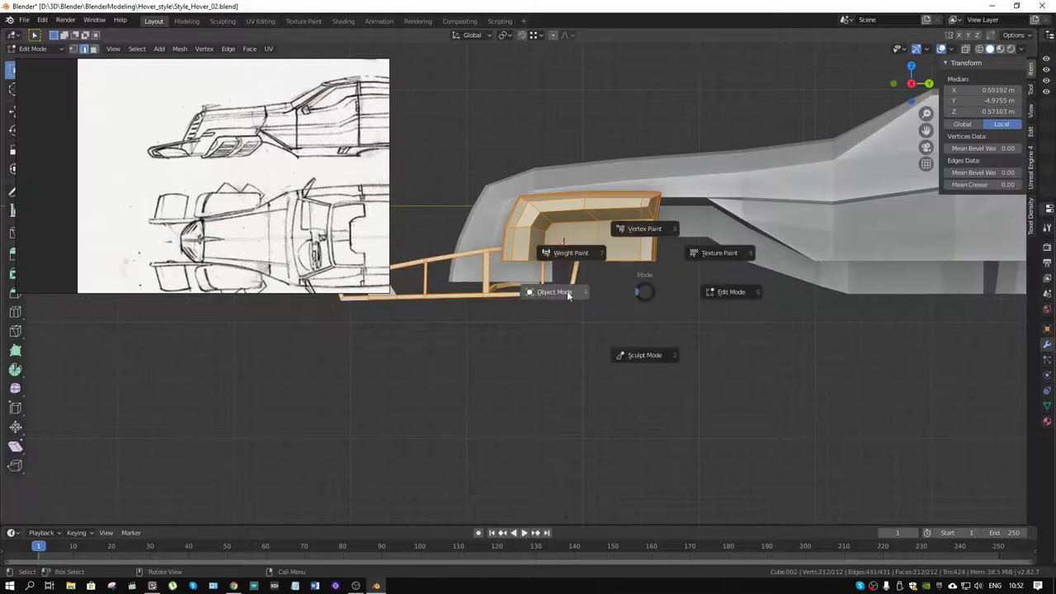
click(631, 260)
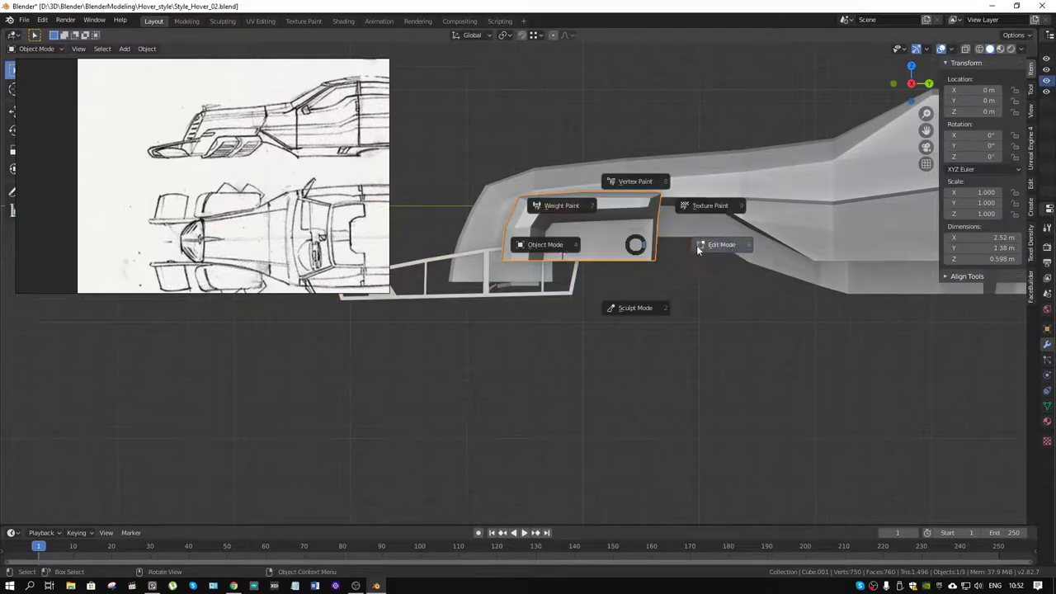
key(ctrl+Tab)
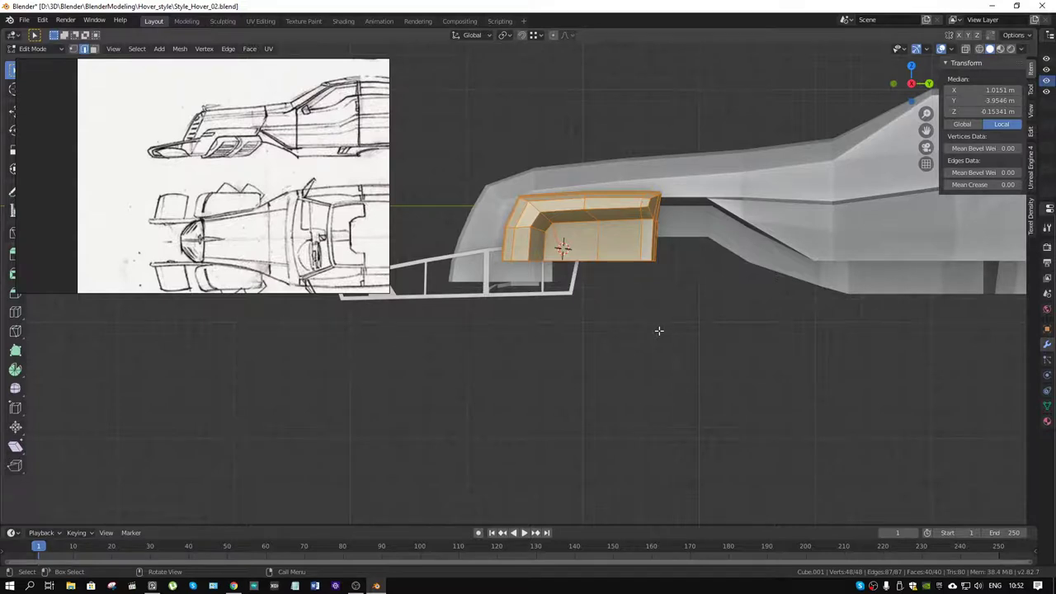
key(g)
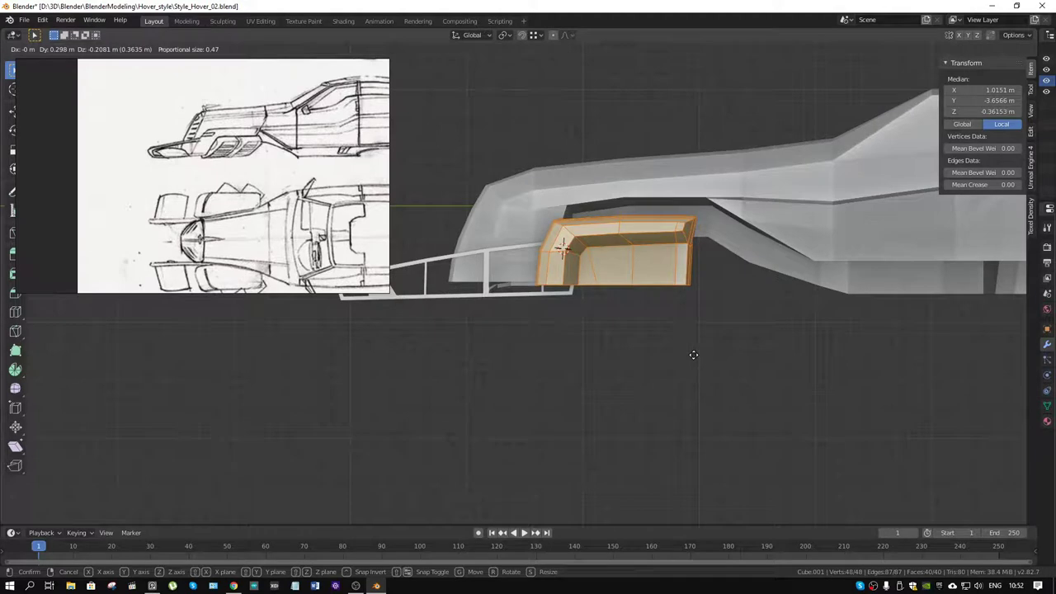
key(s)
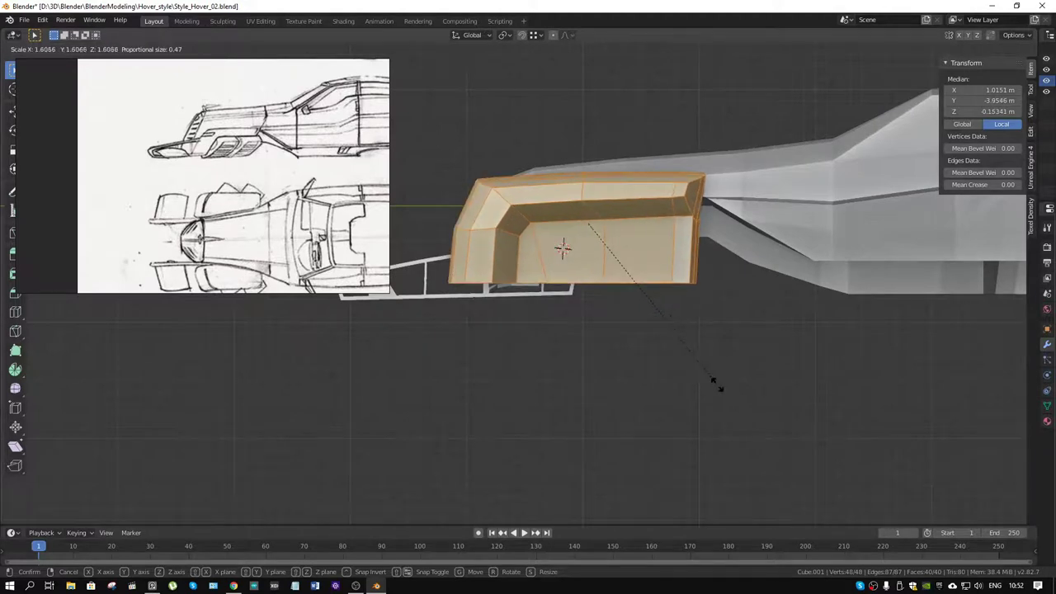
click(732, 394)
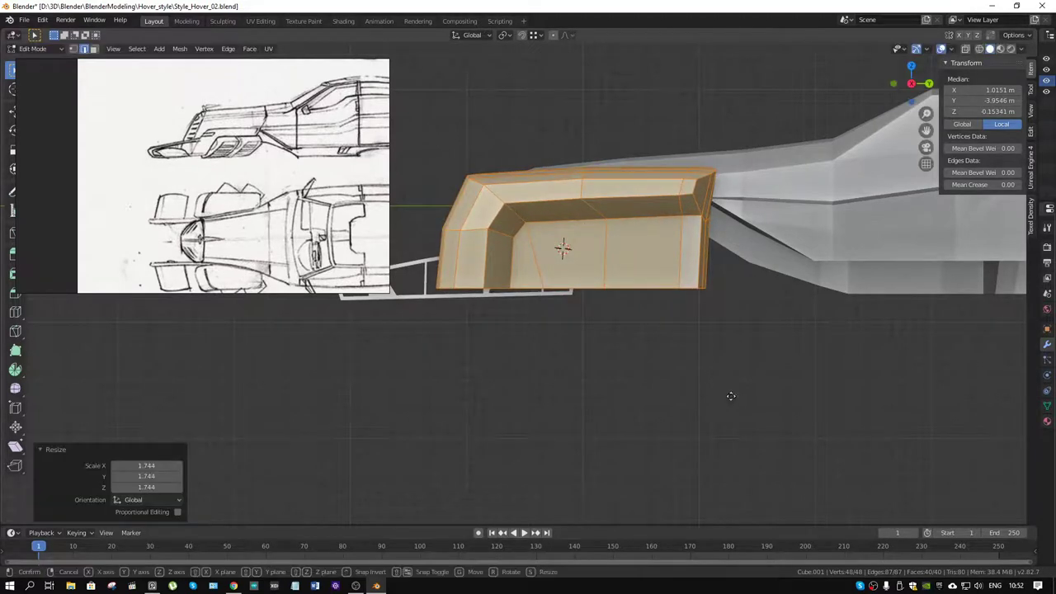
Scale the panel to 0.830 and shift it 0.222 m in Y and -0.298 m in Z.
key(g)
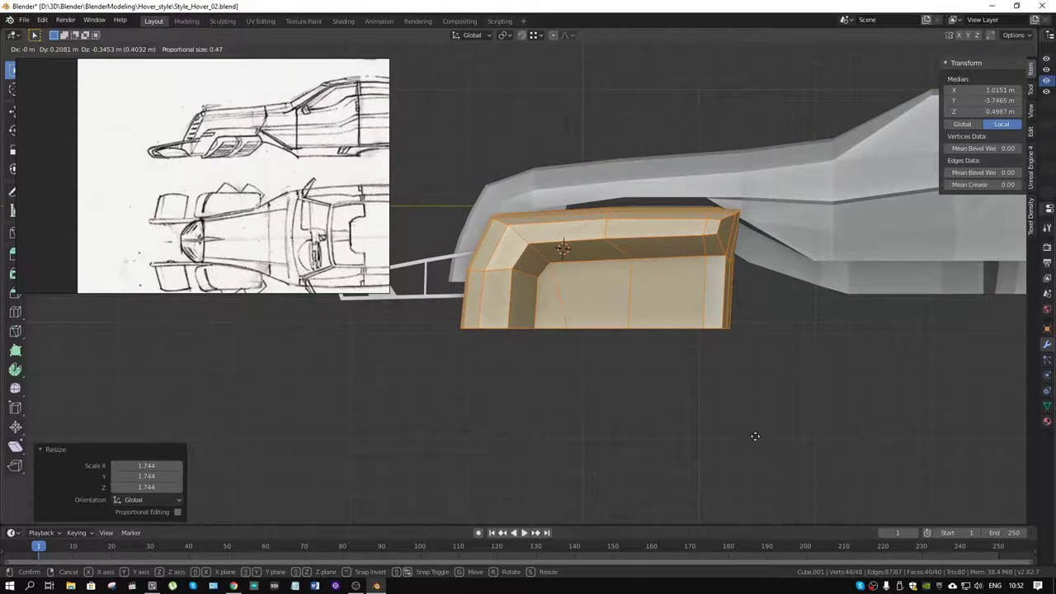
right_click(759, 413)
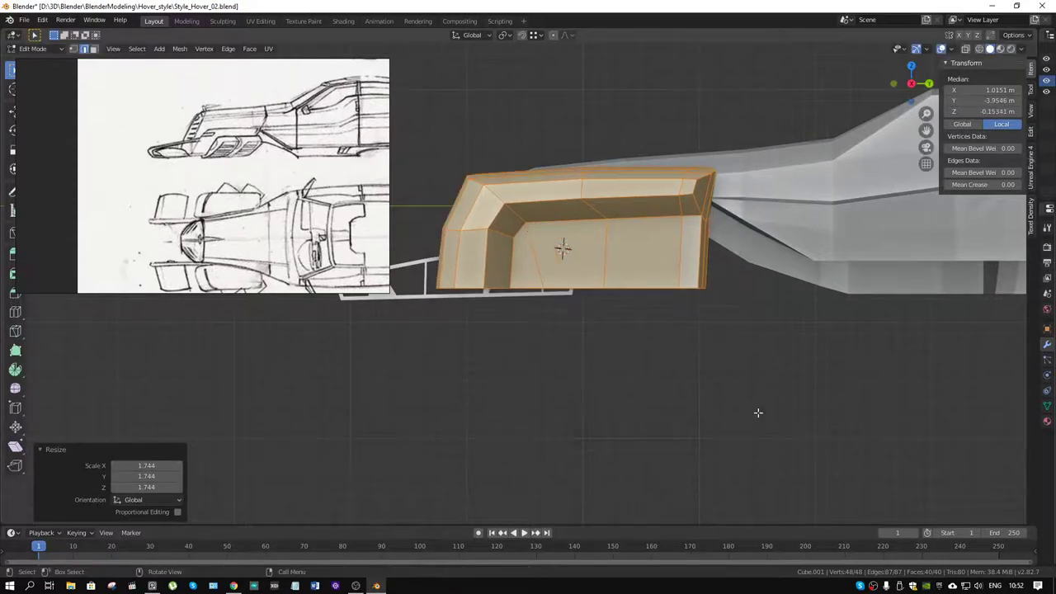
key(s)
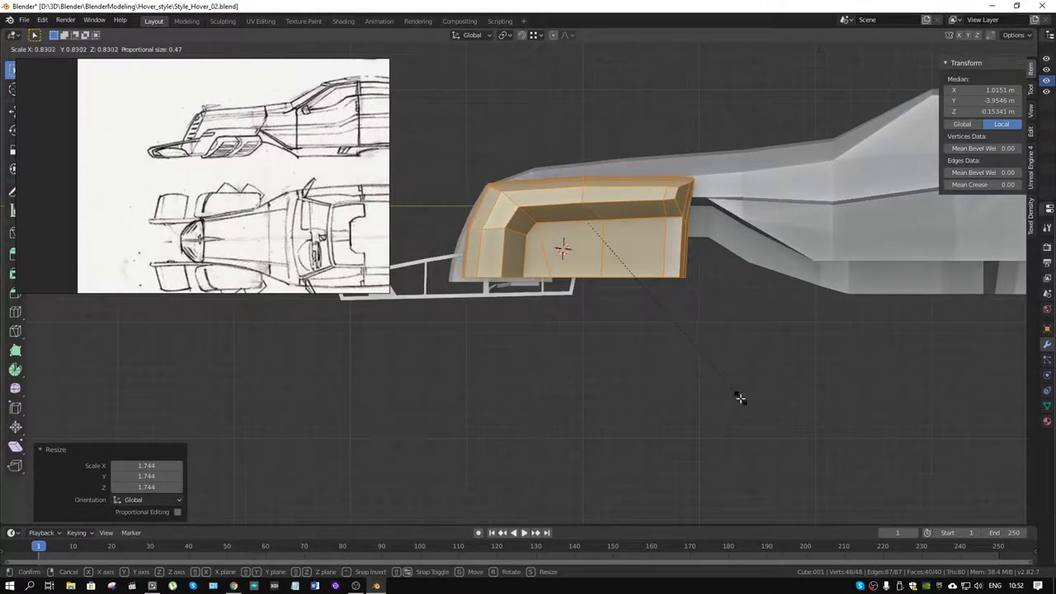
click(737, 396)
key(g)
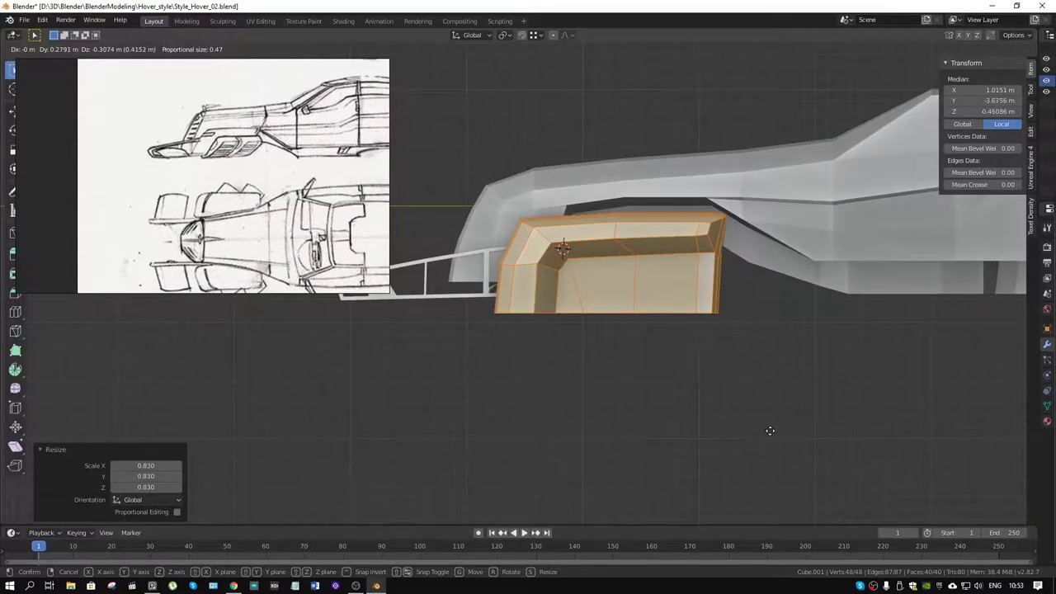
click(766, 429)
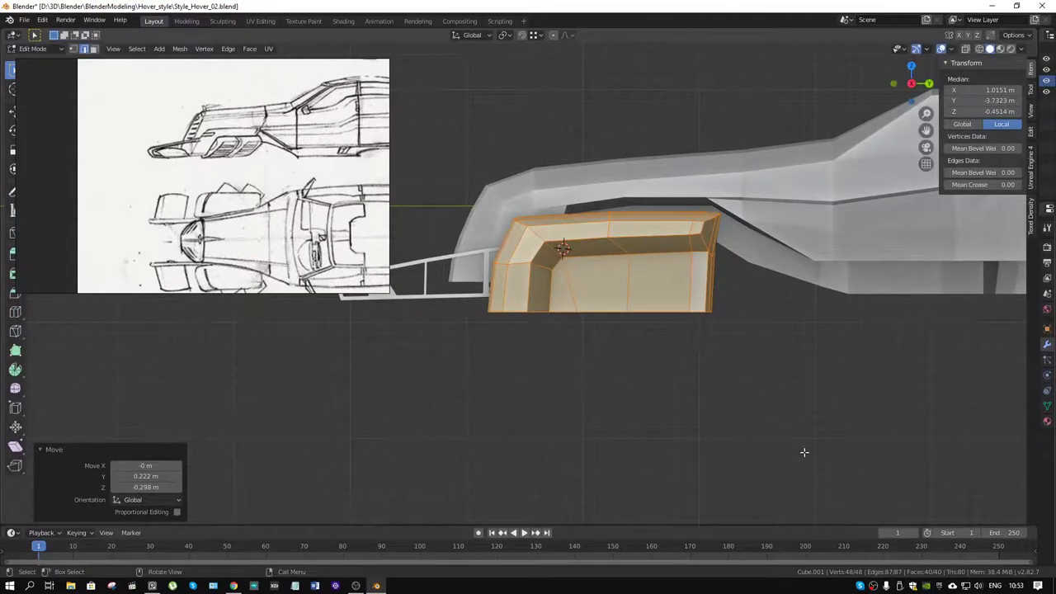
key(ctrl+Tab)
Enter Edit Mode on the hull and select the ridge edges above the intake.
click(677, 206)
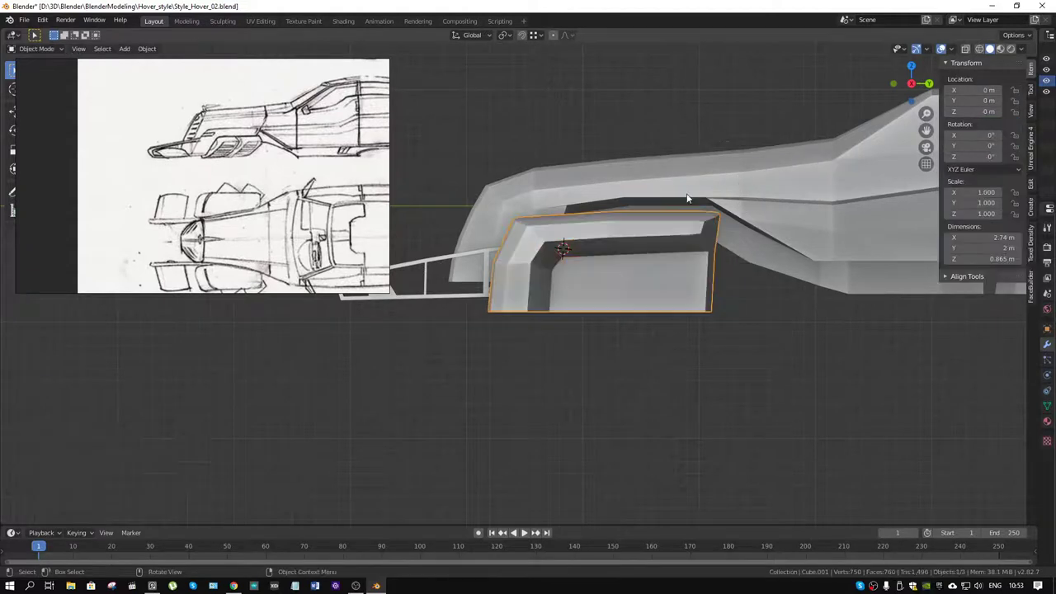
click(756, 240)
key(ctrl+Tab)
click(825, 254)
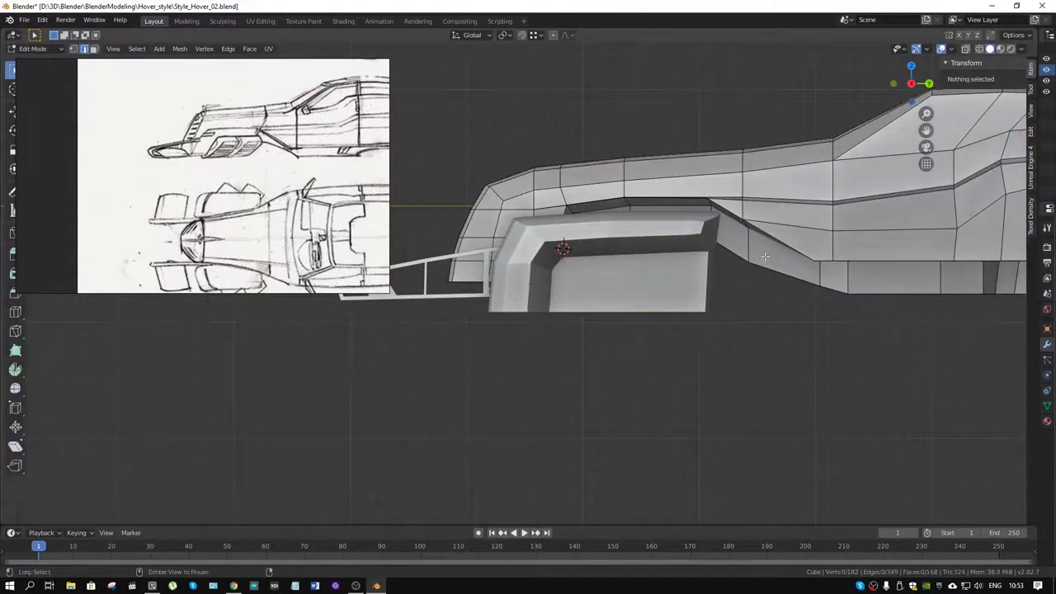
key(alt+a)
key(1)
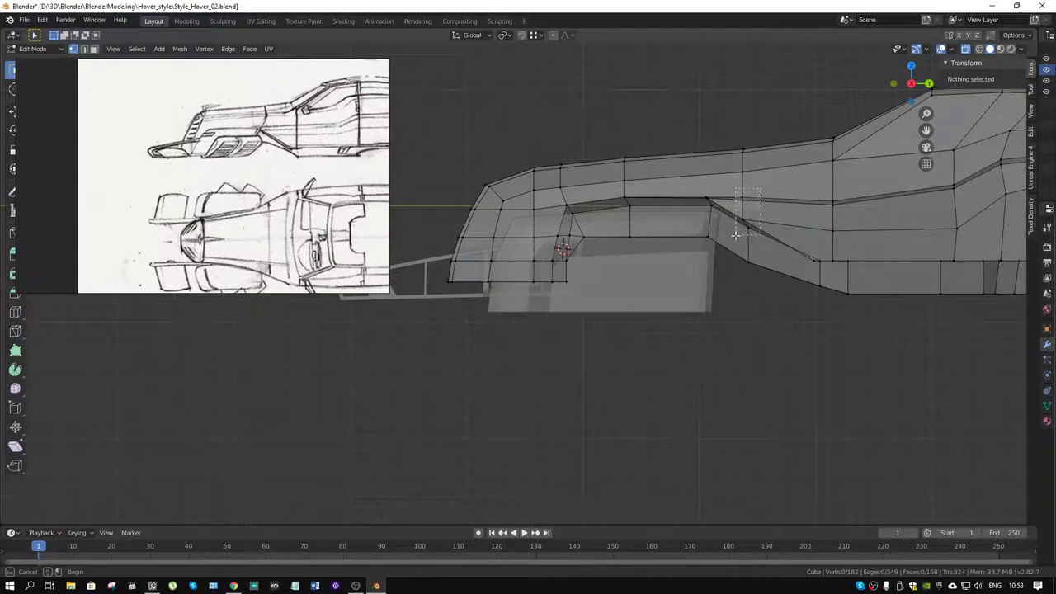
alt+click(740, 219)
shift+click(618, 204)
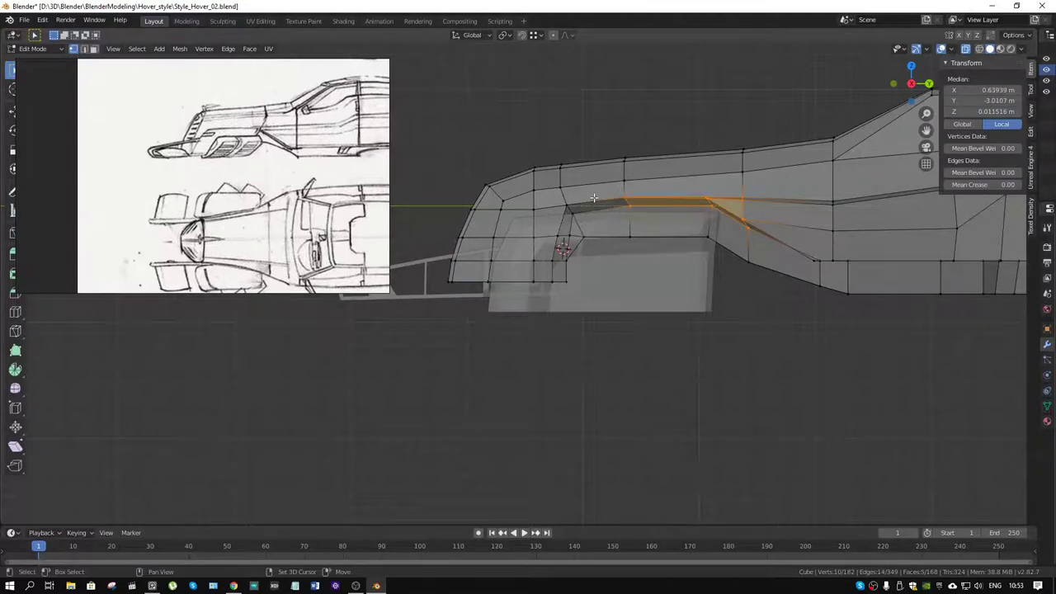
shift+click(567, 207)
Lower the selected ridge edges along Z toward the panel top.
key(b)
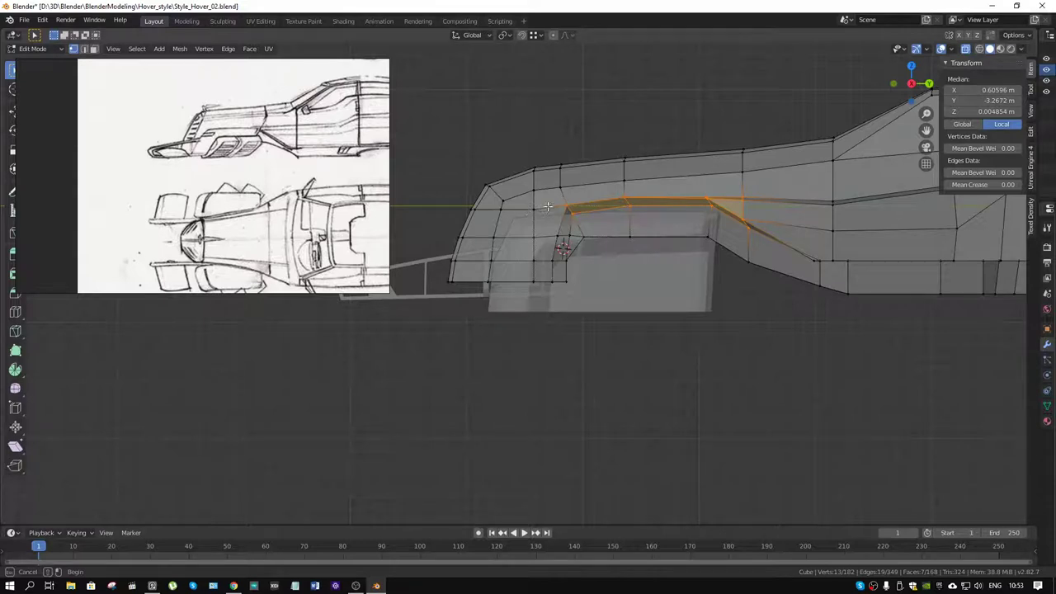
key(Escape)
key(alt+z)
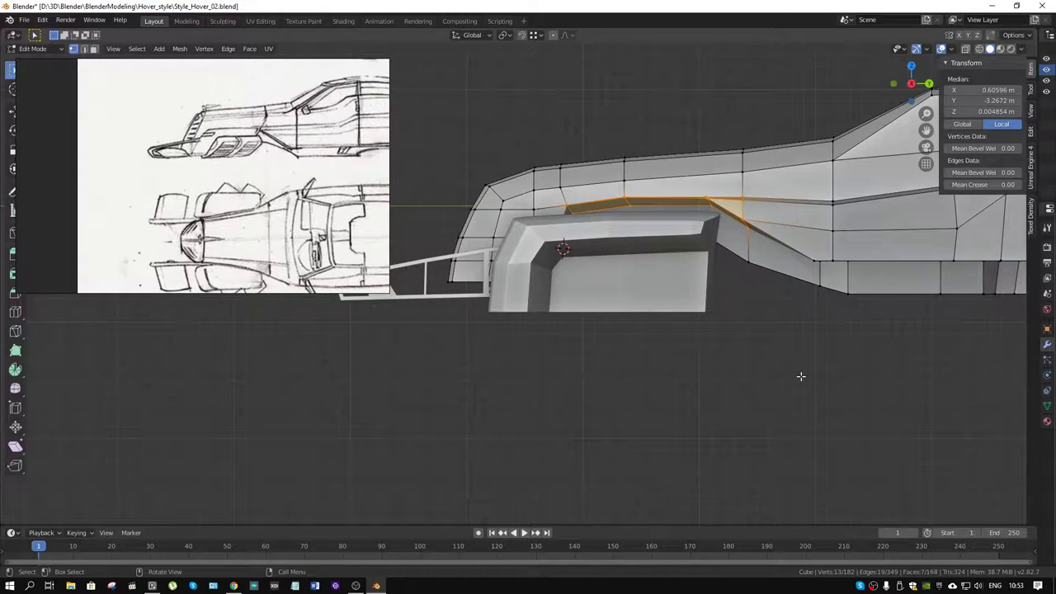
key(g)
key(z)
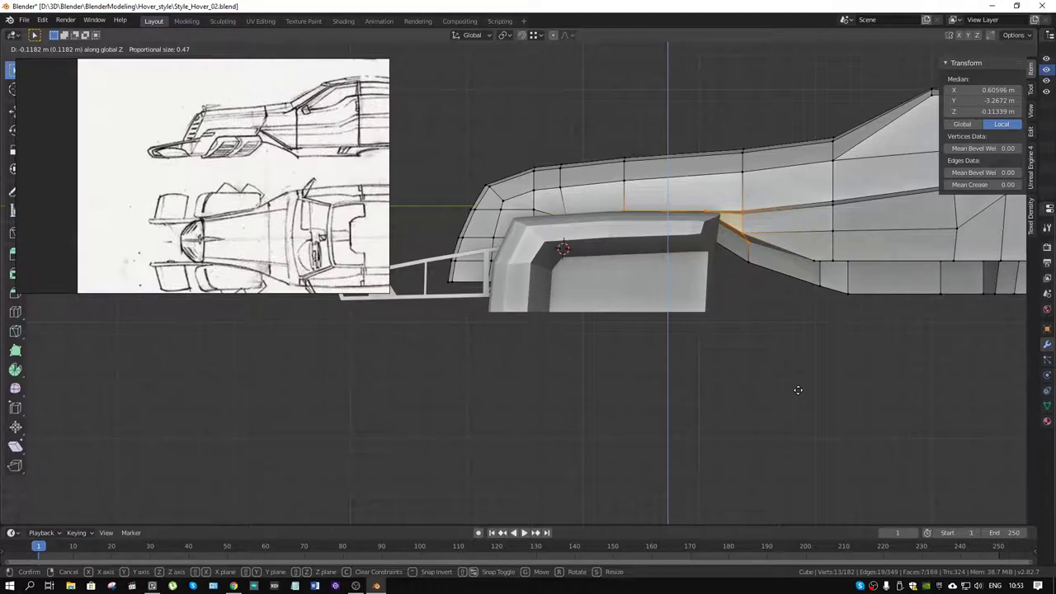
click(798, 389)
key(alt+z)
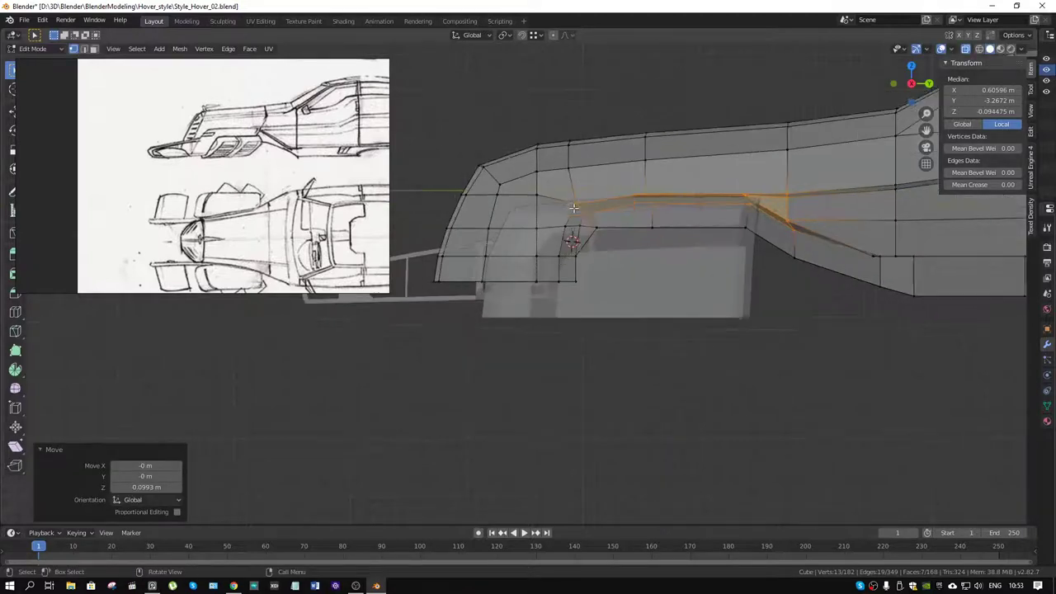
Move the ridge's front corner 0.0197 m Y, 0.0558 m Z, drop it 0.00985 m, and exit to Object Mode.
key(KP_5)
click(584, 202)
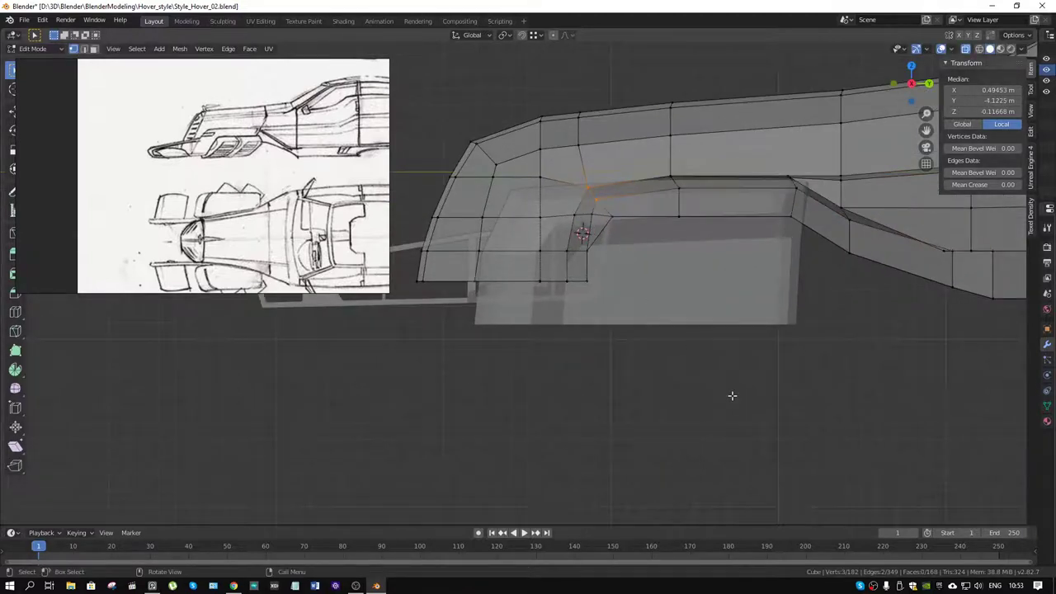
key(g)
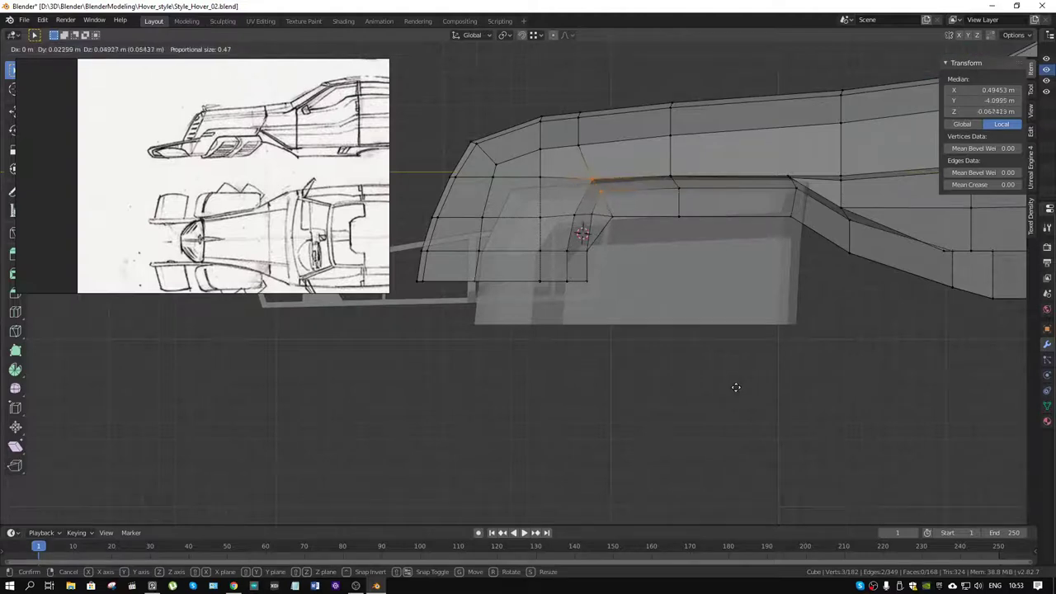
click(736, 386)
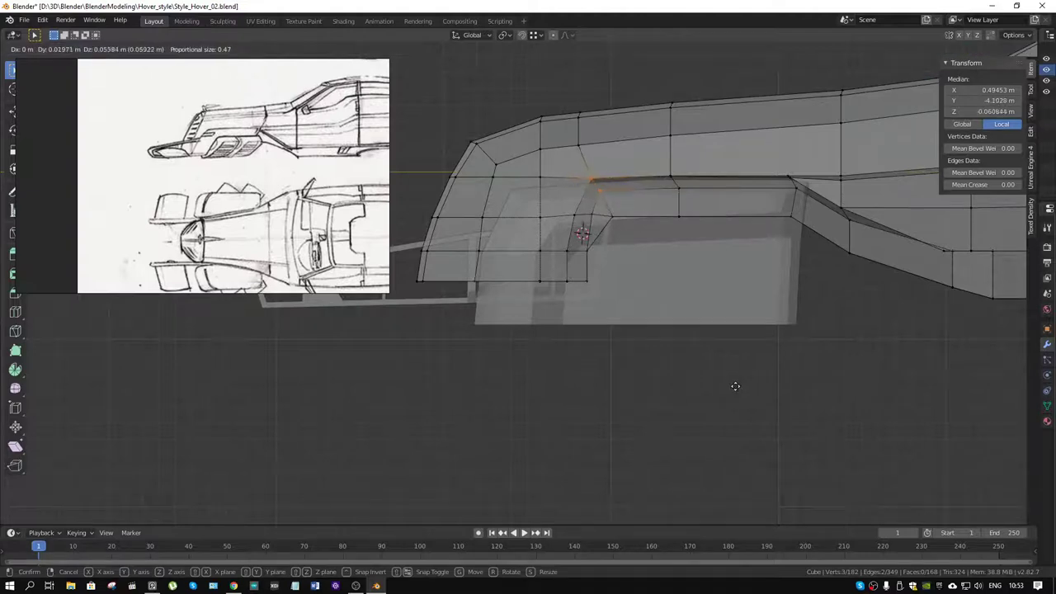
key(g)
click(708, 354)
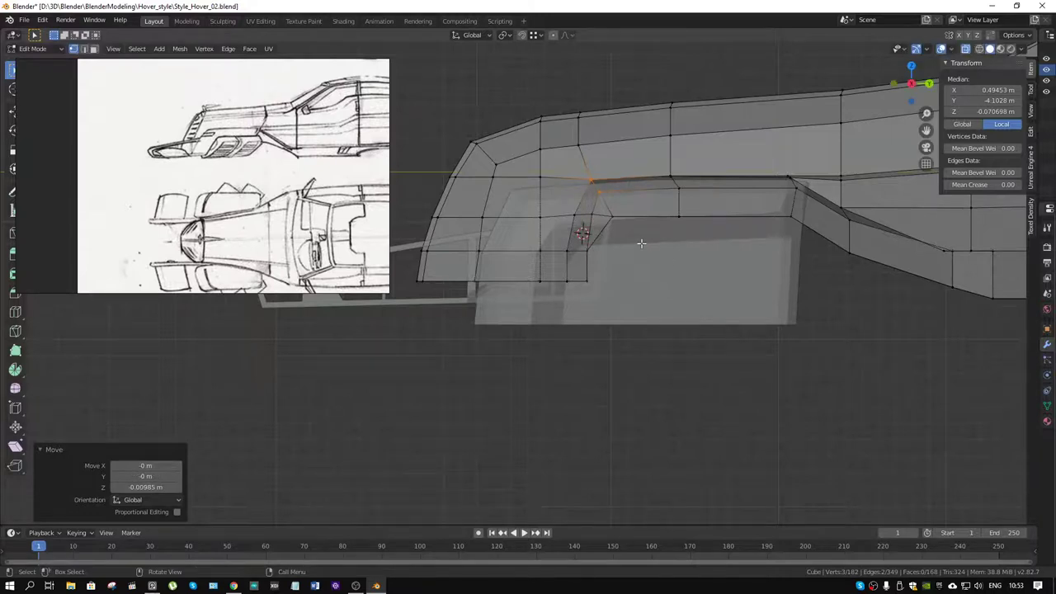
scroll(641, 276, down, 4)
mouse_move(660, 279)
middle_down()
mouse_move(761, 267)
mouse_move(757, 173)
mouse_move(814, 235)
mouse_move(679, 290)
middle_up()
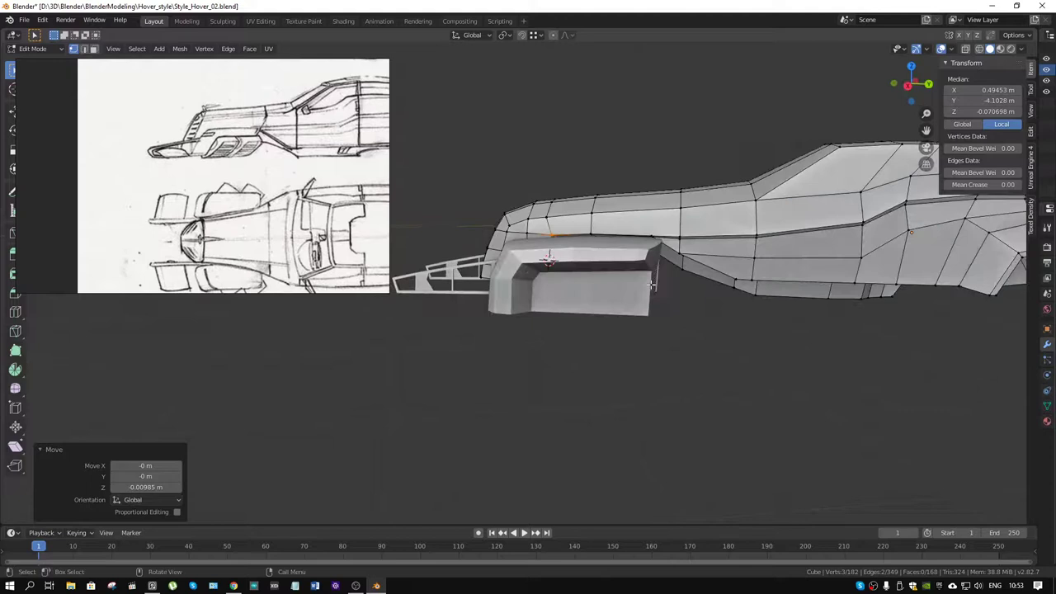
scroll(652, 285, up, 2)
scroll(636, 284, up, 2)
scroll(611, 285, down, 4)
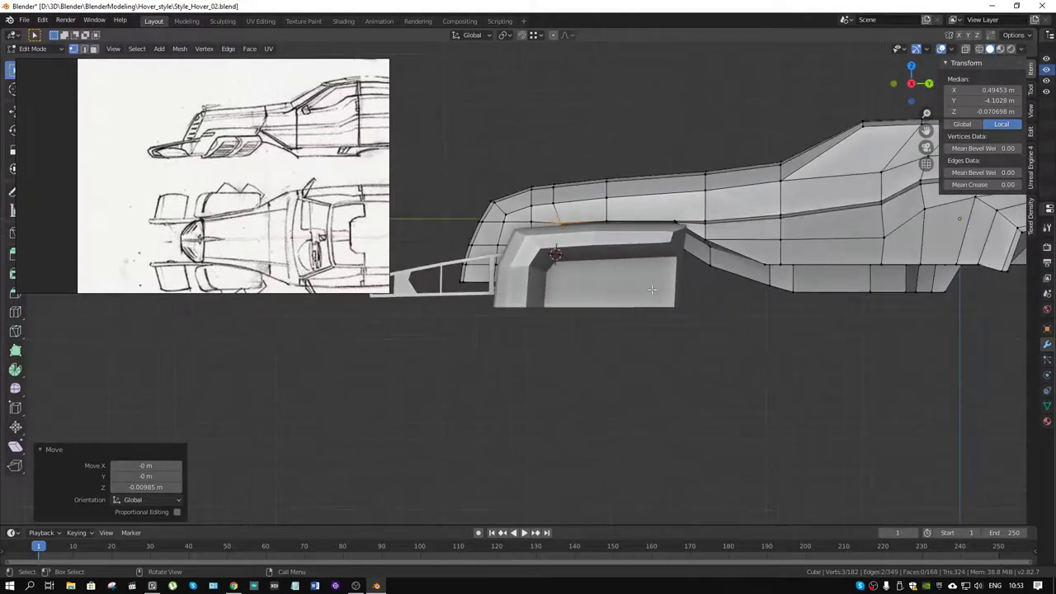
key(ctrl+Tab)
click(507, 284)
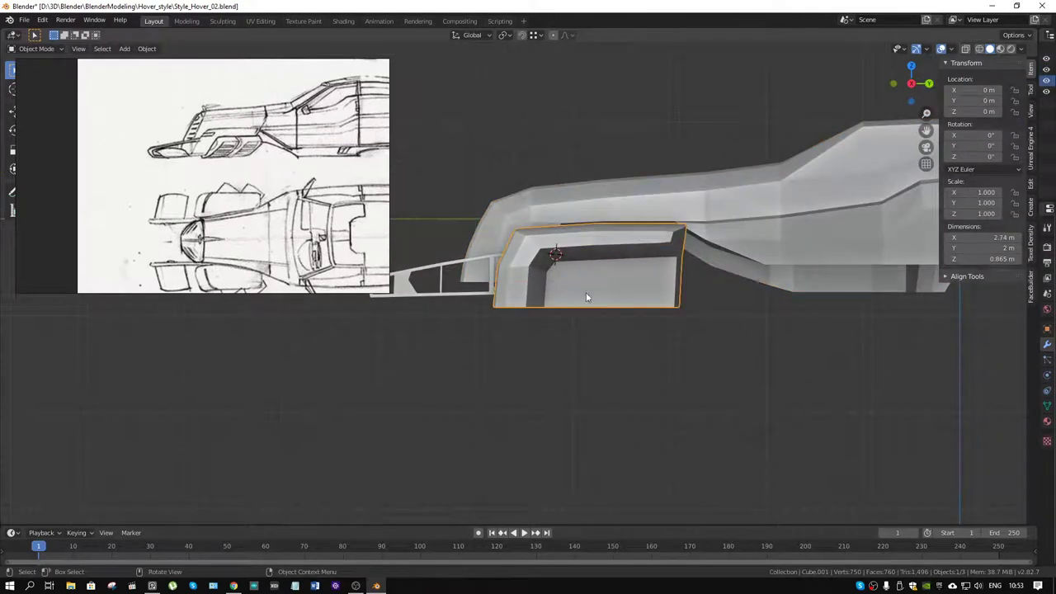
In see-through Edit Mode, slide the panel's bottom-left vertices along Y.
key(Tab)
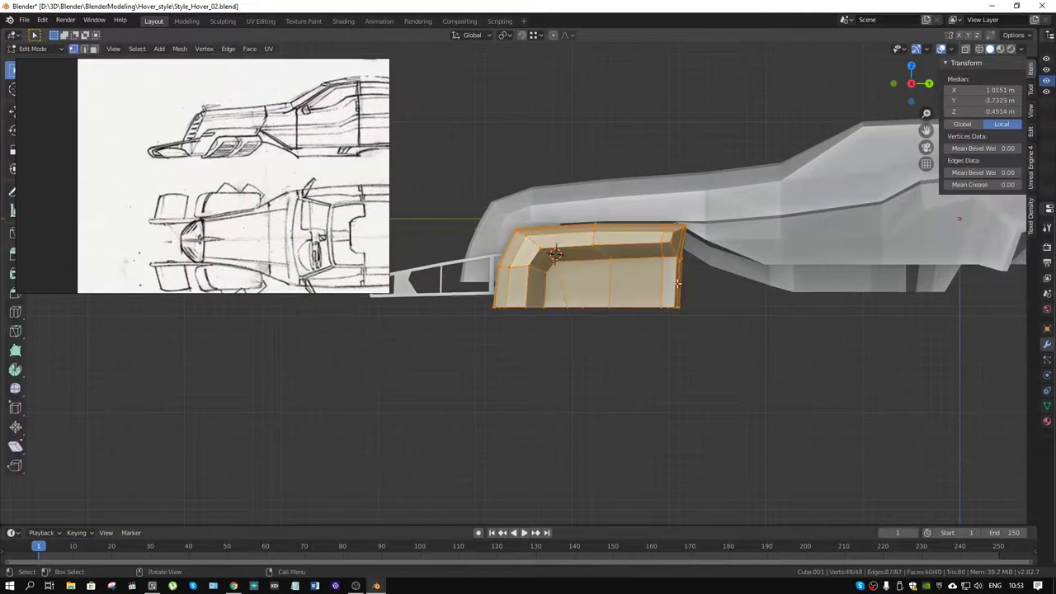
scroll(554, 282, up, 3)
key(alt+z)
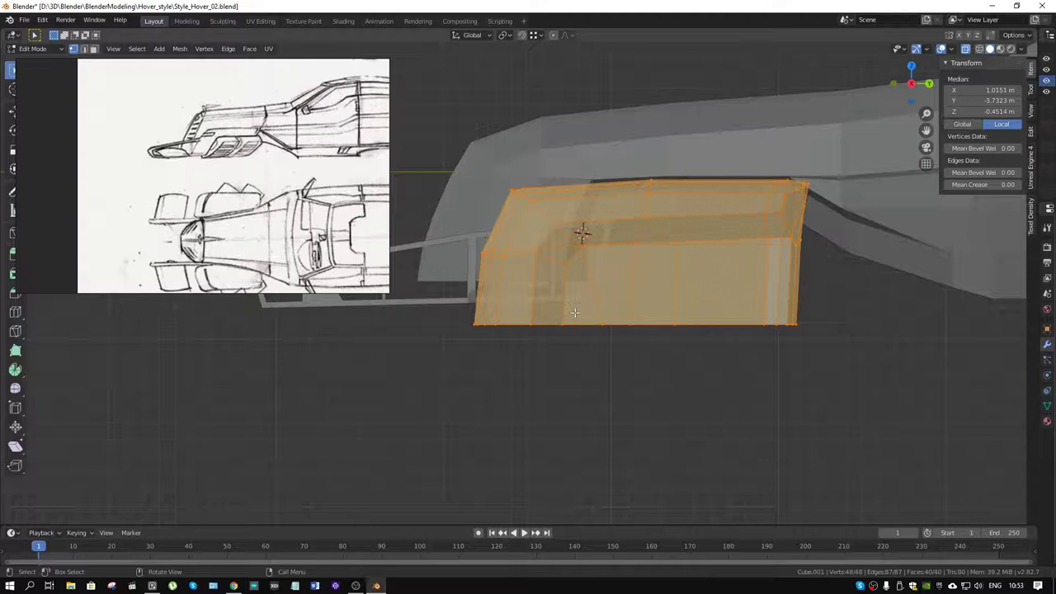
drag(577, 312, 443, 334)
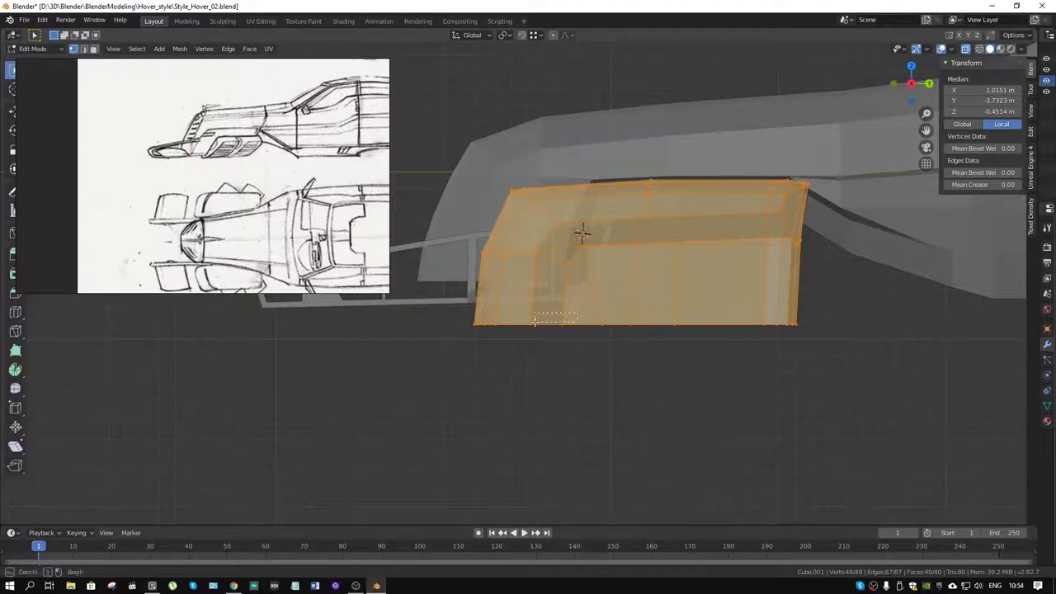
shift+click(600, 326)
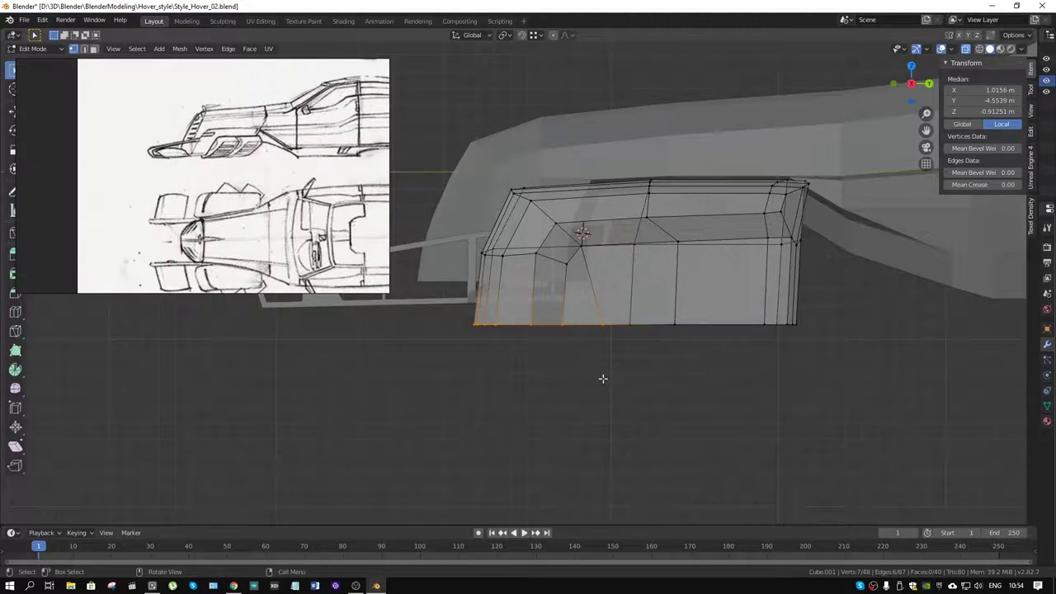
key(g)
key(y)
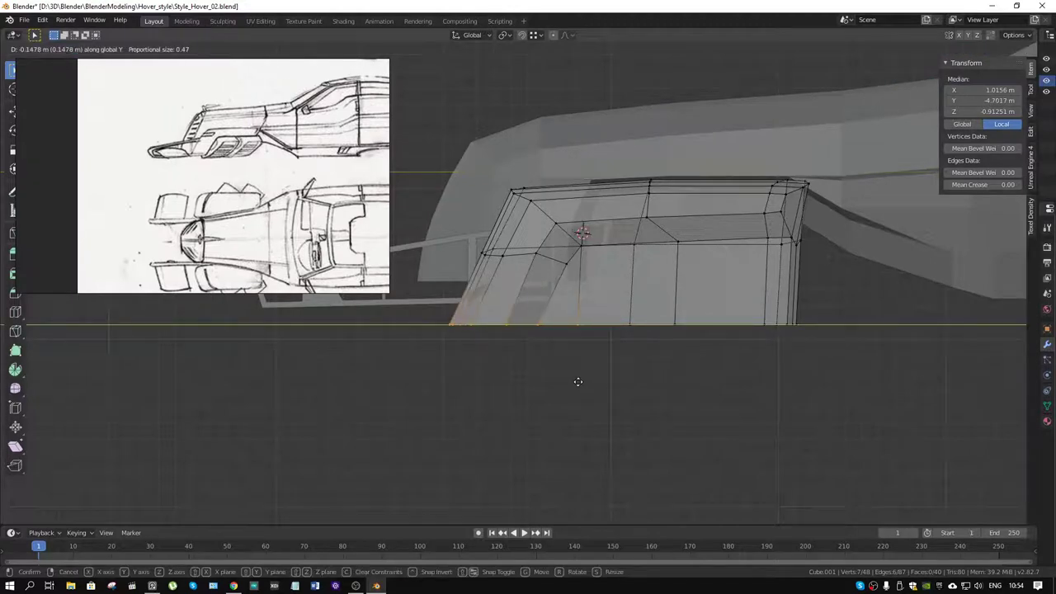
click(579, 382)
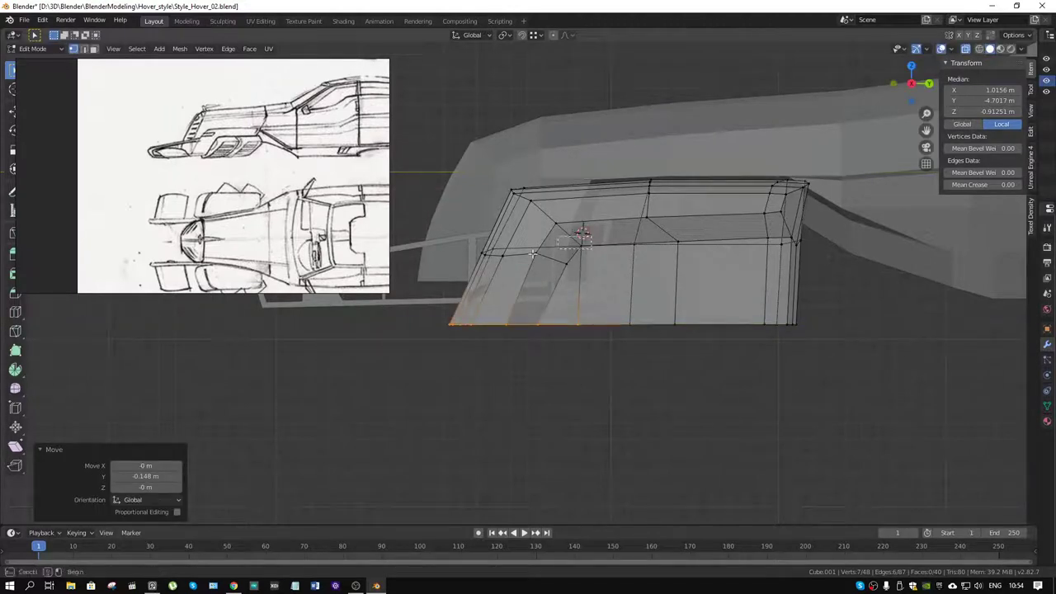
Slide the inner corner edge loop and a side vertical edge along Y, and reposition a corner vertex.
alt+click(462, 272)
key(g)
key(y)
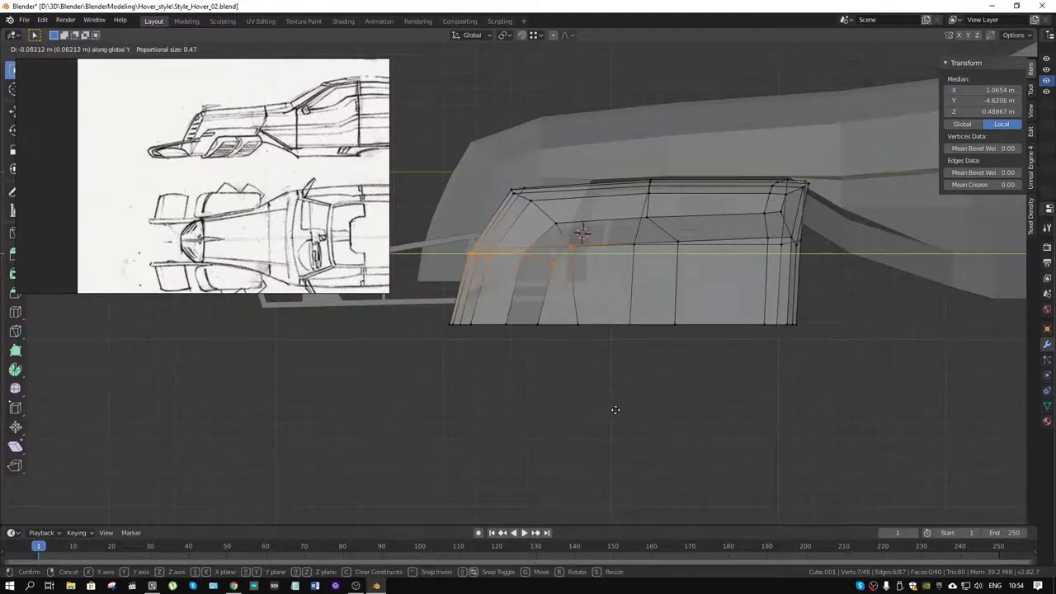
click(616, 409)
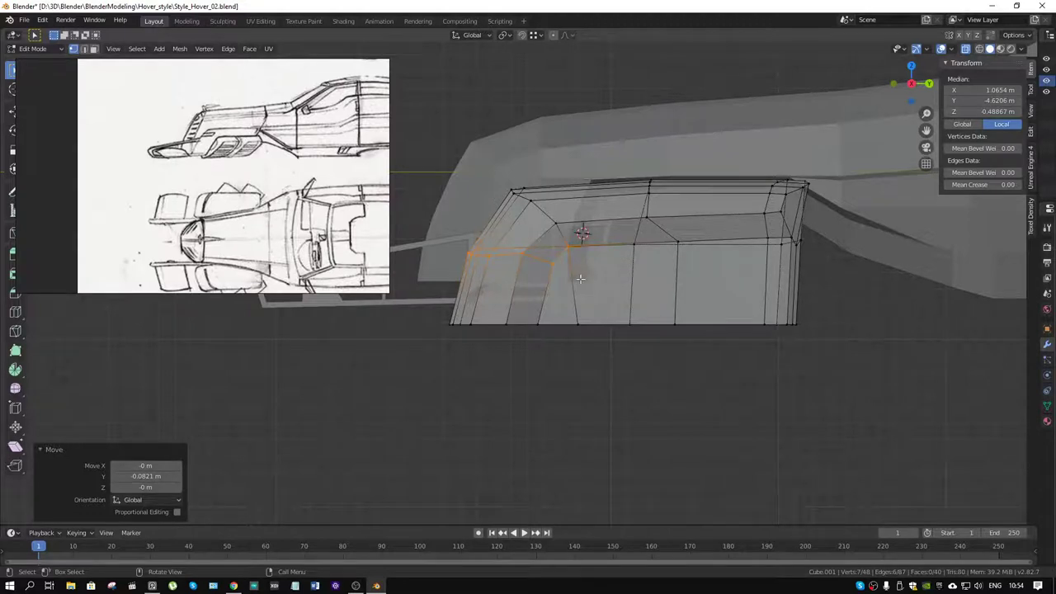
click(574, 280)
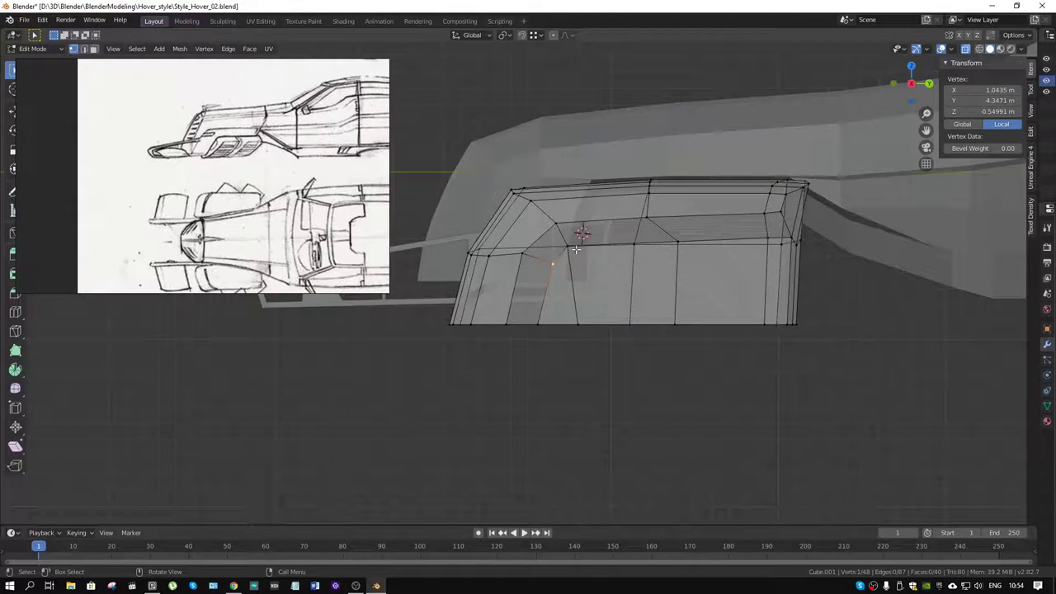
click(562, 266)
key(g)
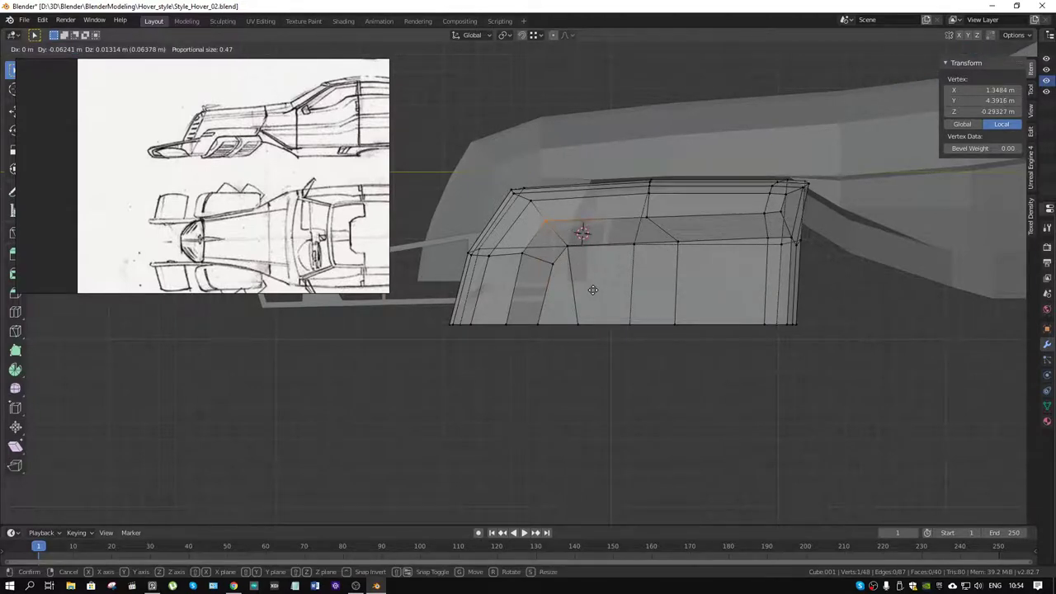
click(592, 290)
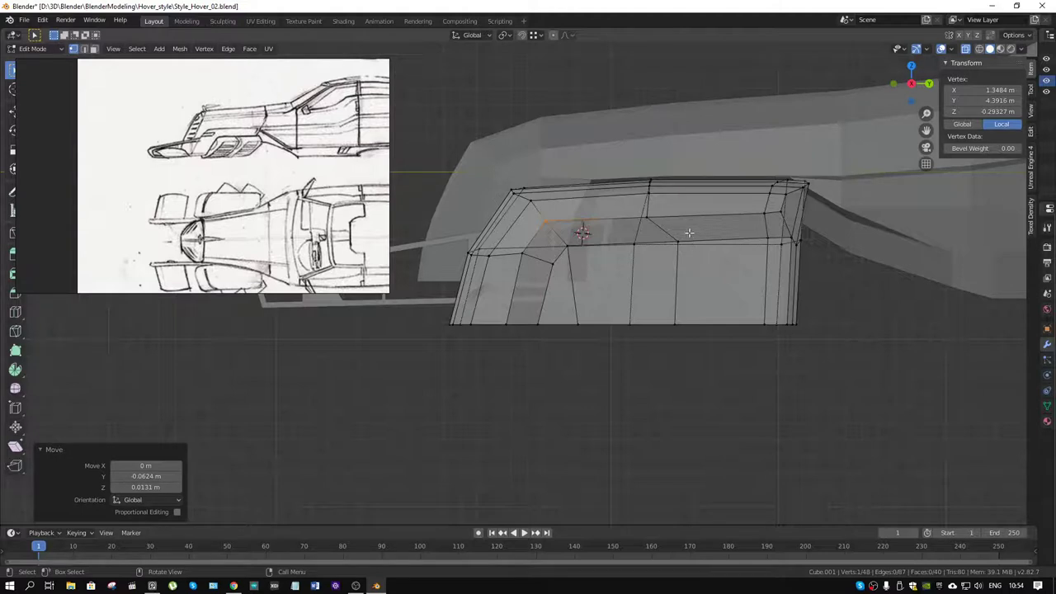
drag(692, 238, 668, 351)
key(g)
key(y)
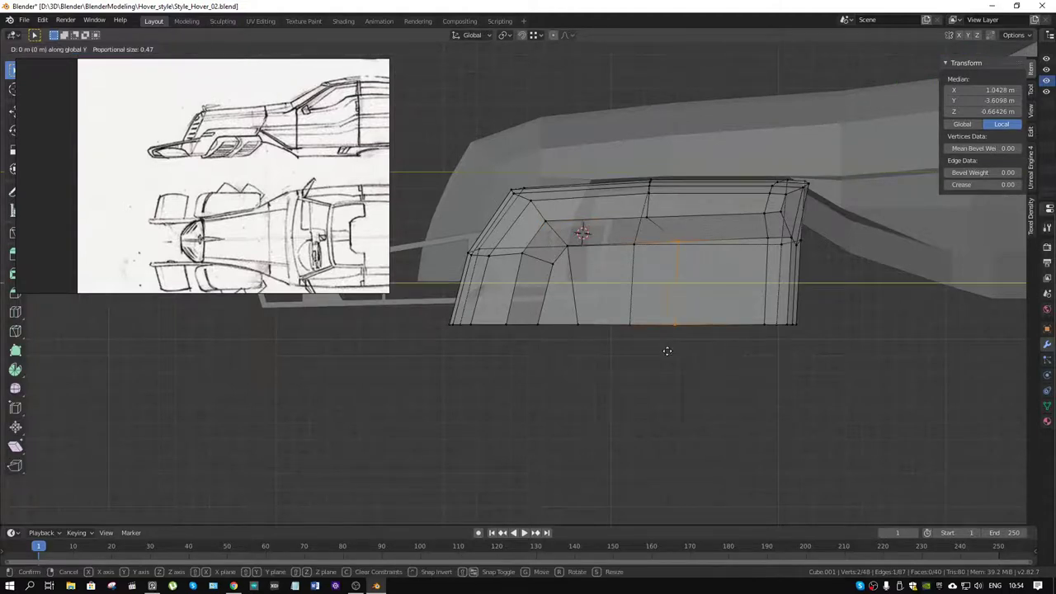
click(631, 357)
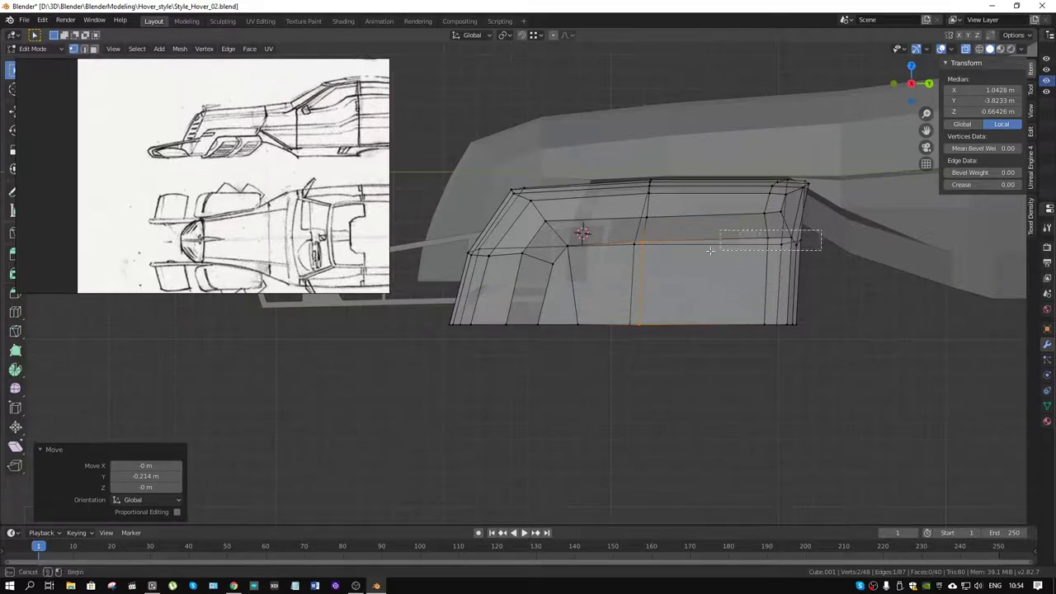
Level the side's horizontal edge loop and the short front edge with a Z scale of 0.
alt+click(578, 265)
key(s)
key(z)
key(0)
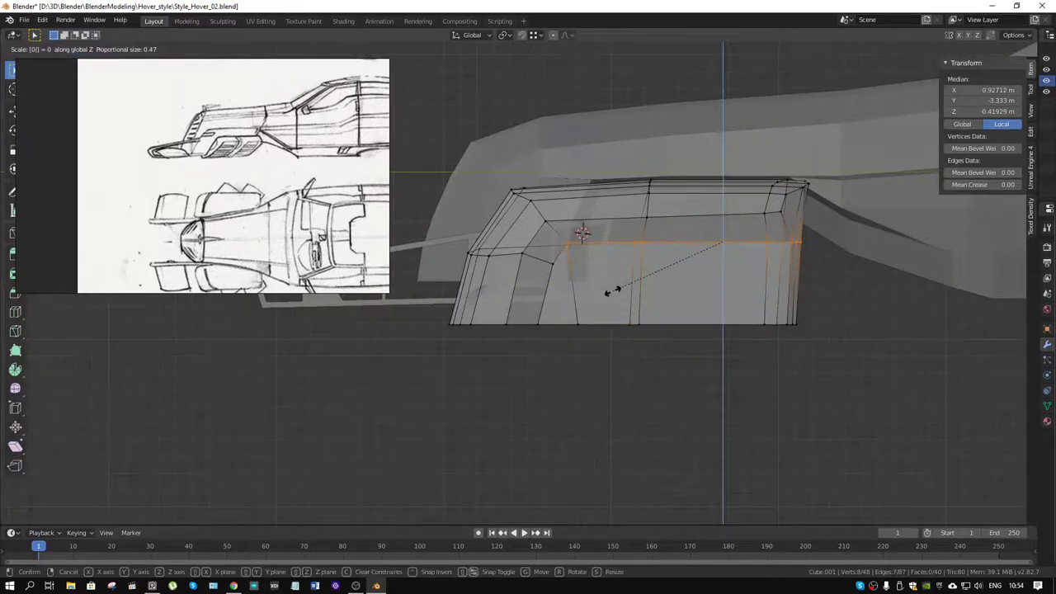
key(Return)
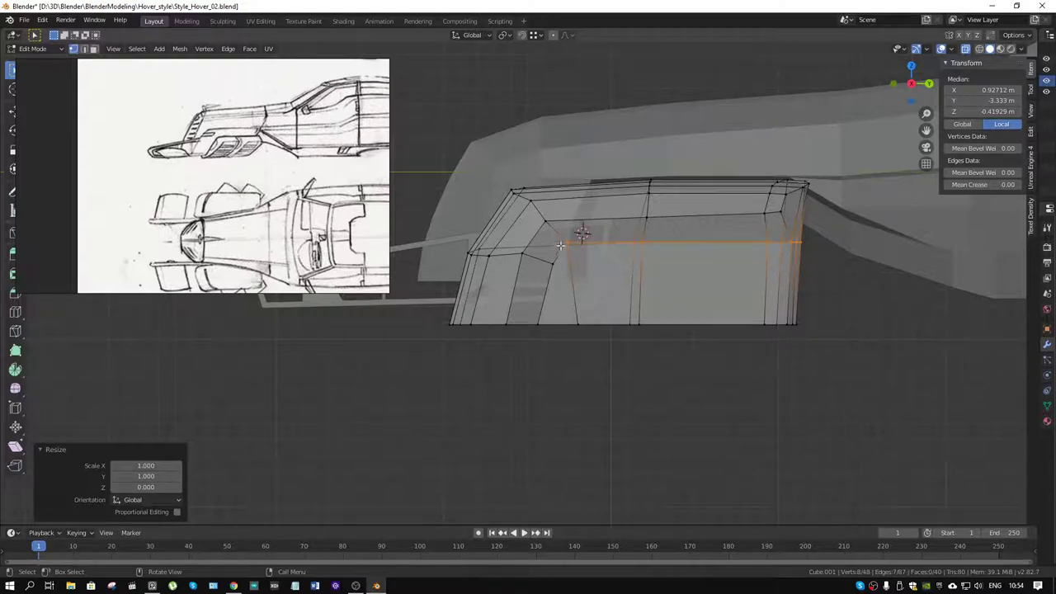
click(495, 257)
key(s)
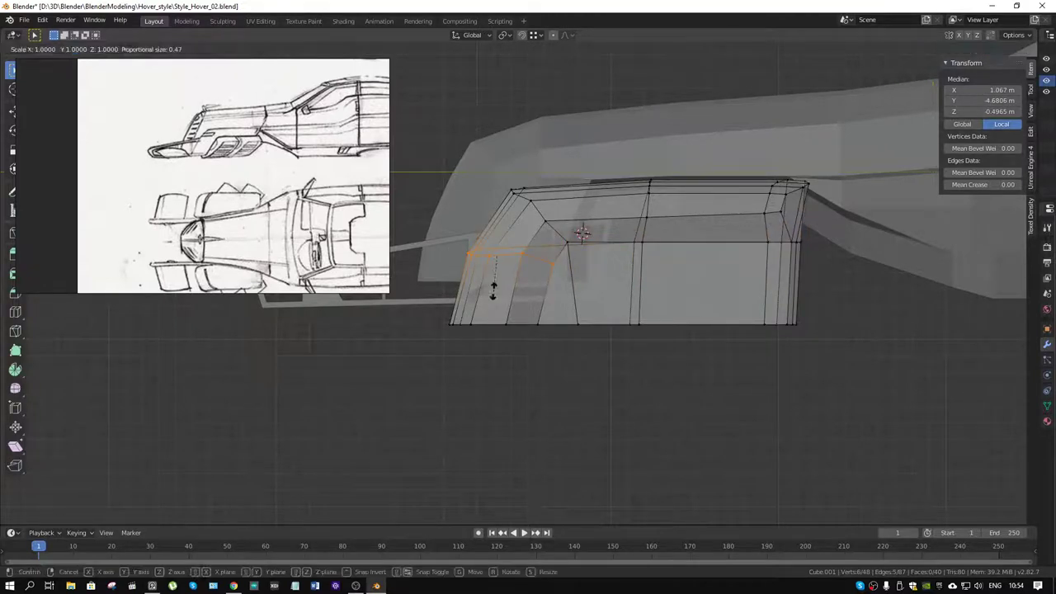
key(z)
key(0)
key(Return)
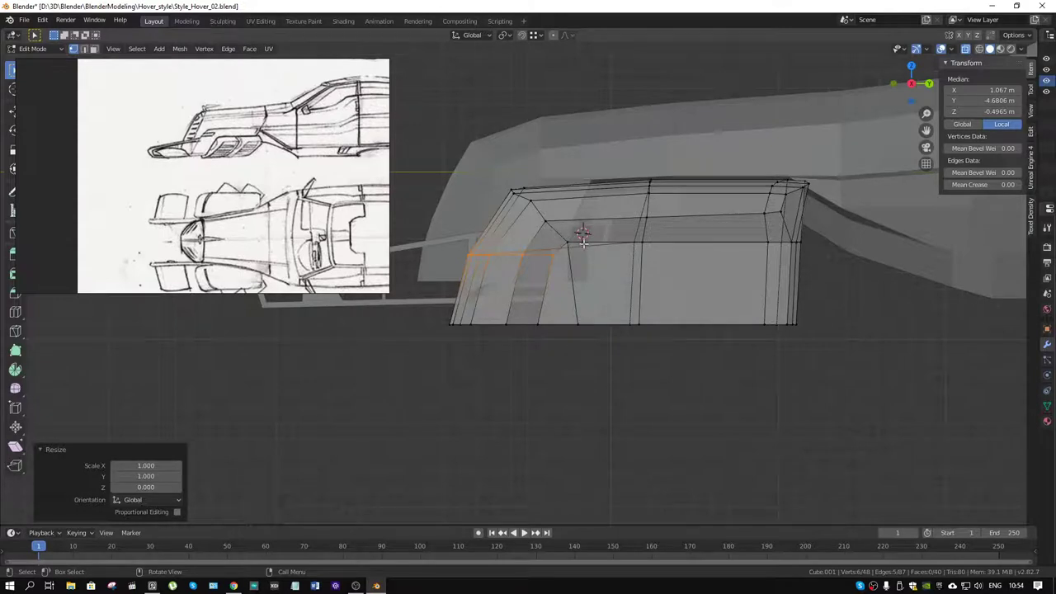
Select the top edges along the panel's front corner.
click(569, 229)
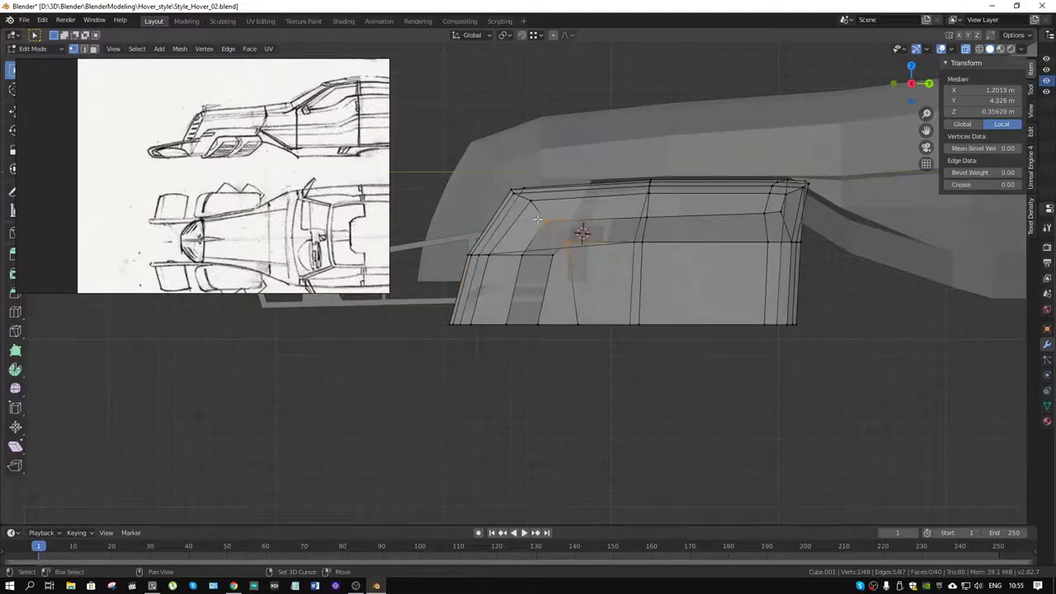
shift+click(538, 196)
shift+click(533, 181)
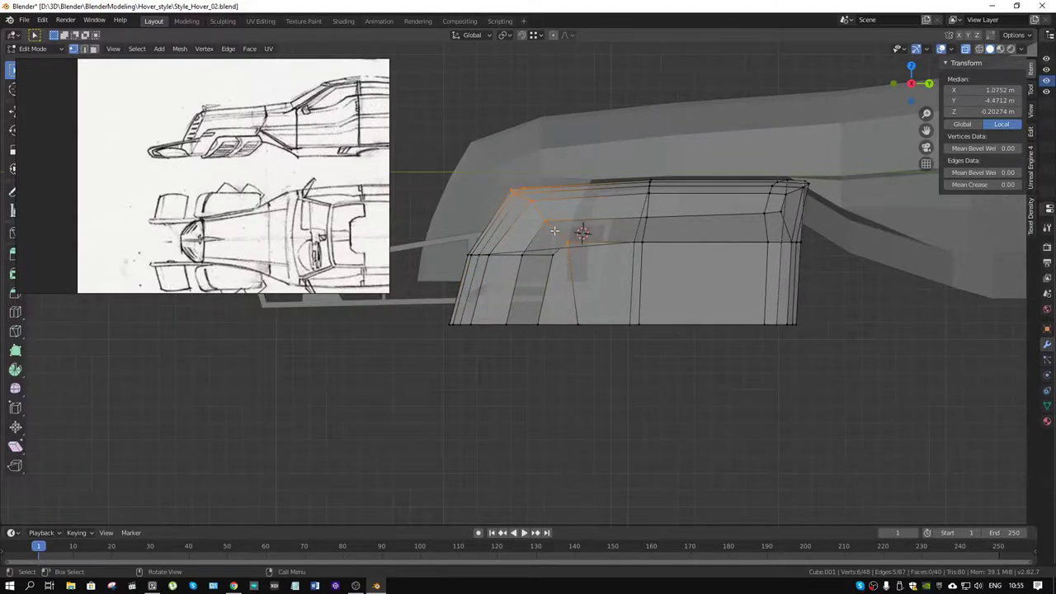
mouse_move(554, 231)
middle_down()
mouse_move(601, 262)
mouse_move(569, 271)
middle_up()
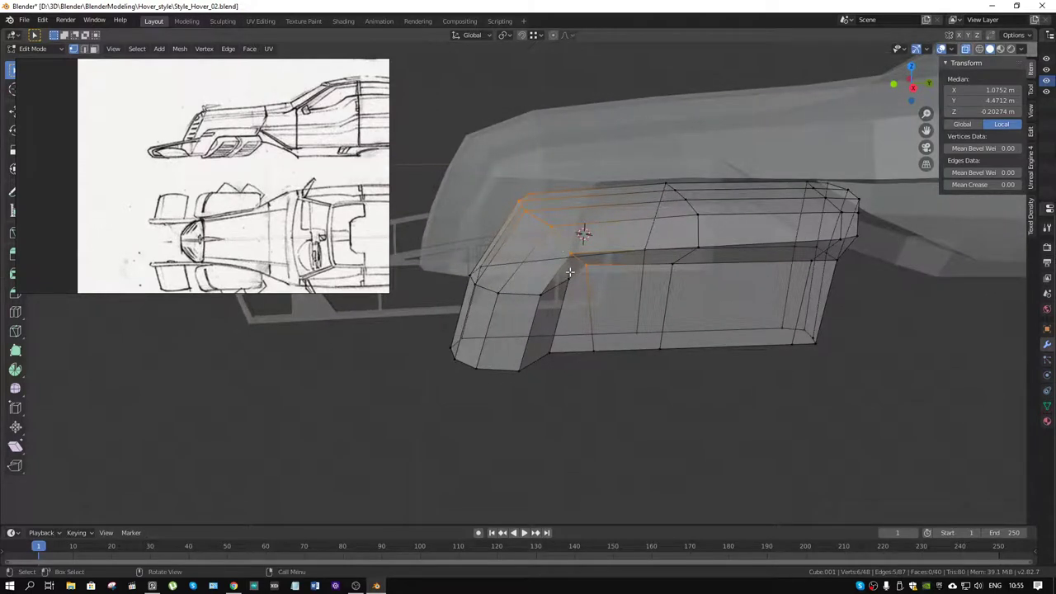
Try Gstretch and then Curve on the selected corner edges, undoing both.
right_click(761, 333)
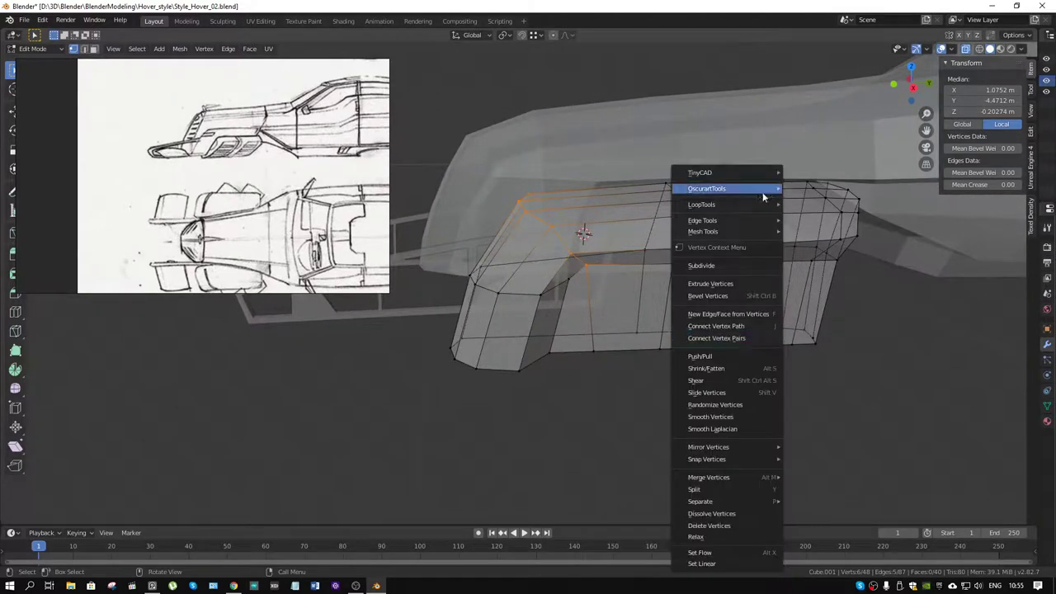
mouse_move(702, 205)
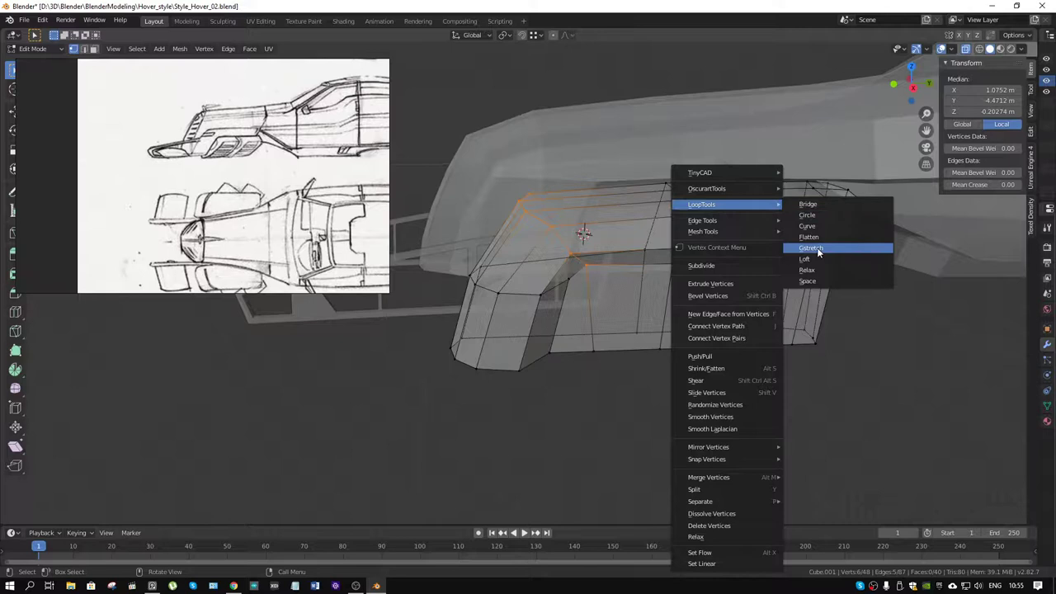
click(817, 254)
mouse_move(476, 213)
middle_down()
mouse_move(631, 223)
mouse_move(694, 207)
middle_up()
key(ctrl+z)
right_click(693, 204)
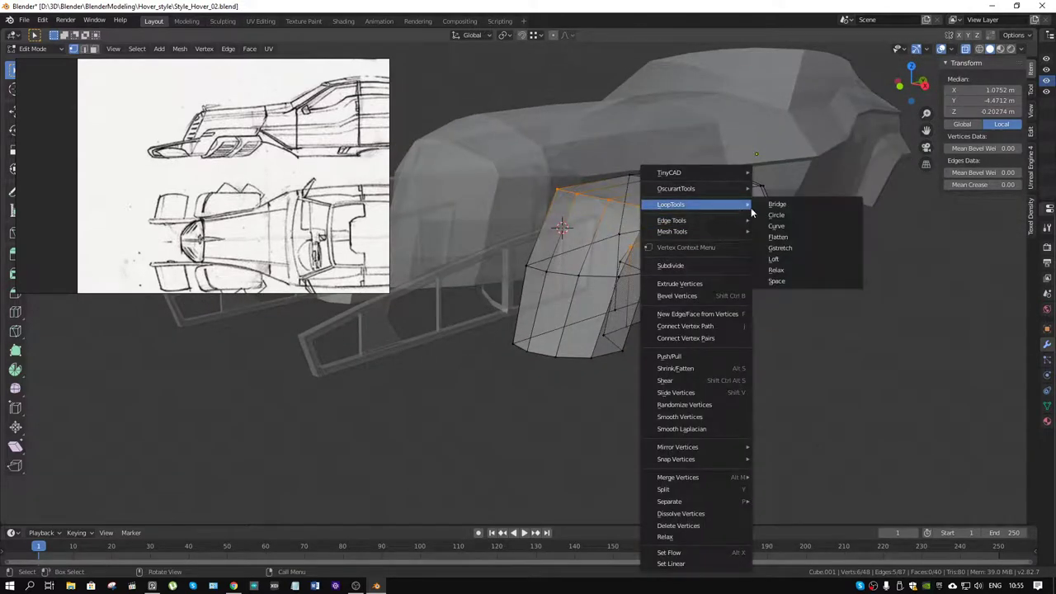
click(777, 225)
middle_drag(794, 233, 588, 236)
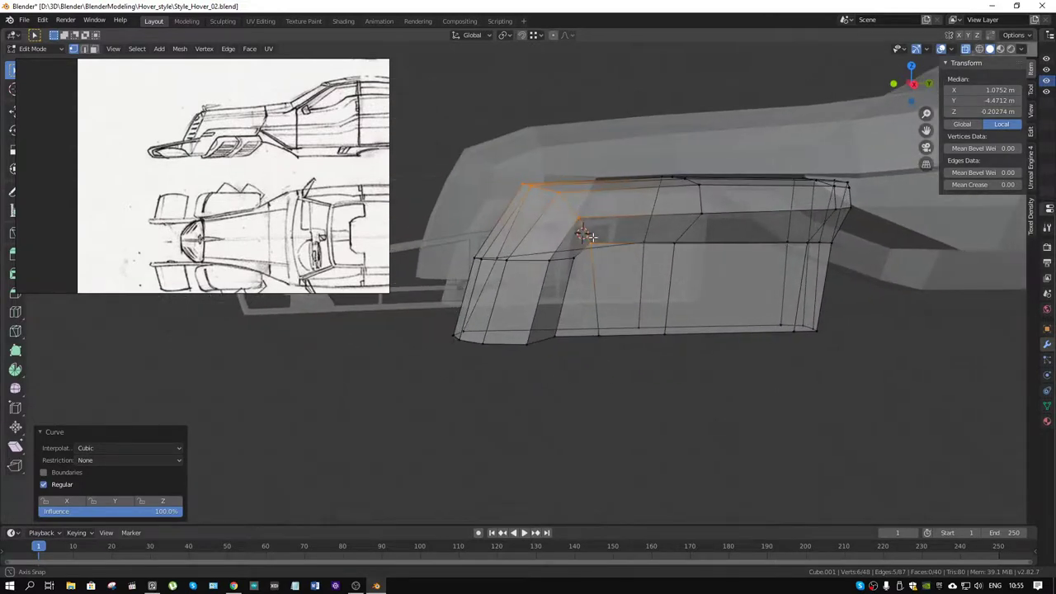
key(ctrl+z)
middle_drag(587, 236, 632, 206)
Flatten the corner edges at 100% influence, testing Normal and View planes before settling on Best fit.
right_click(632, 206)
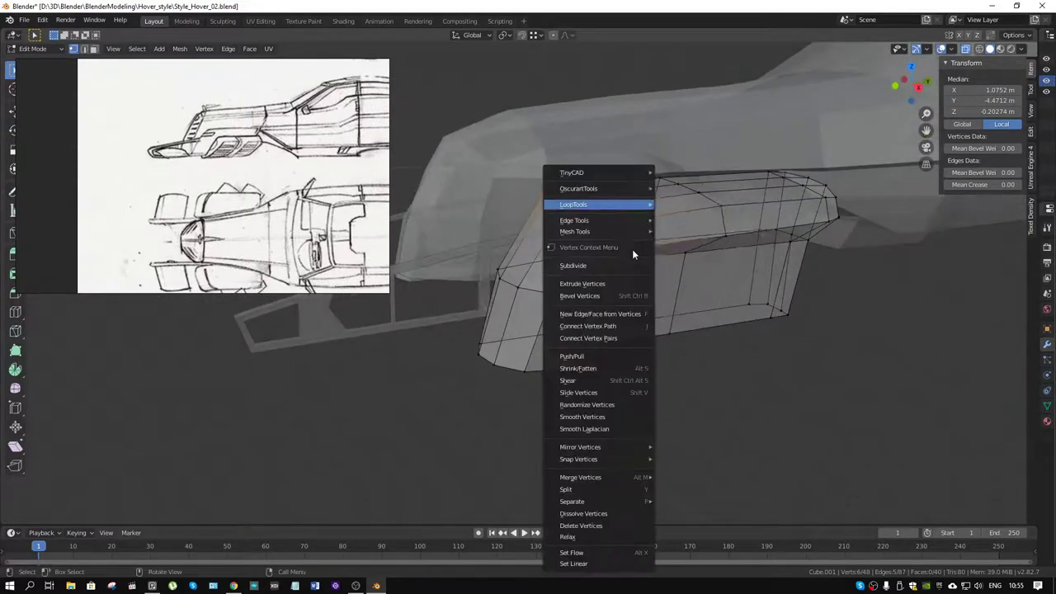
mouse_move(574, 204)
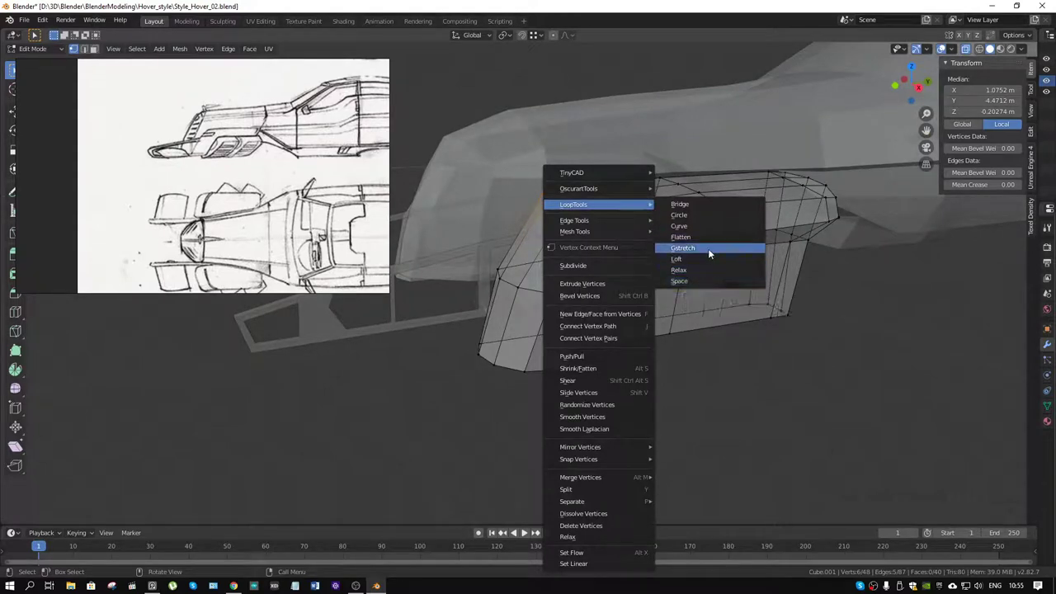
click(709, 239)
middle_drag(709, 239, 629, 234)
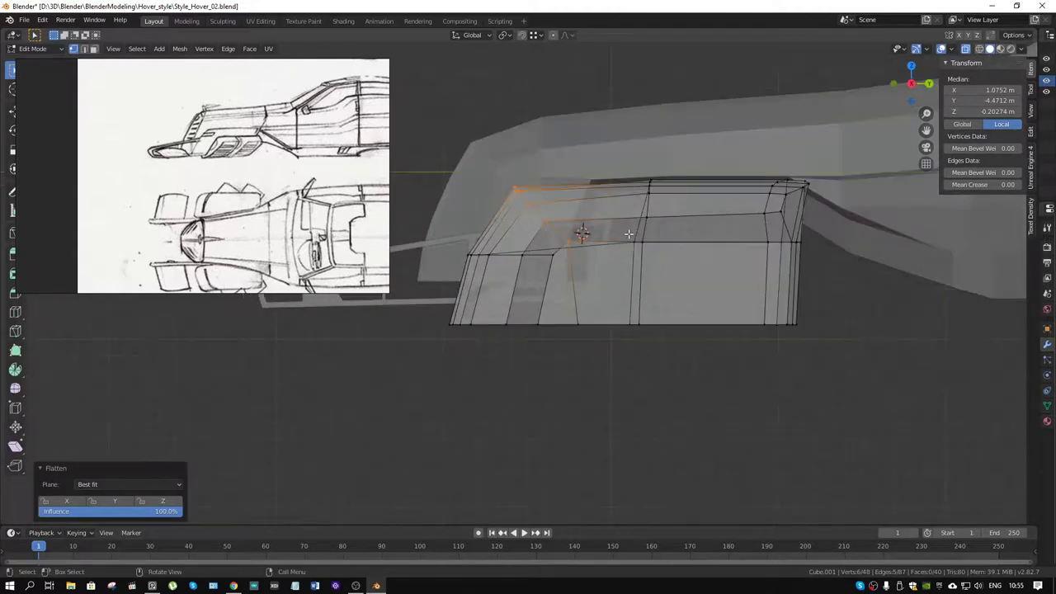
scroll(628, 234, up, 3)
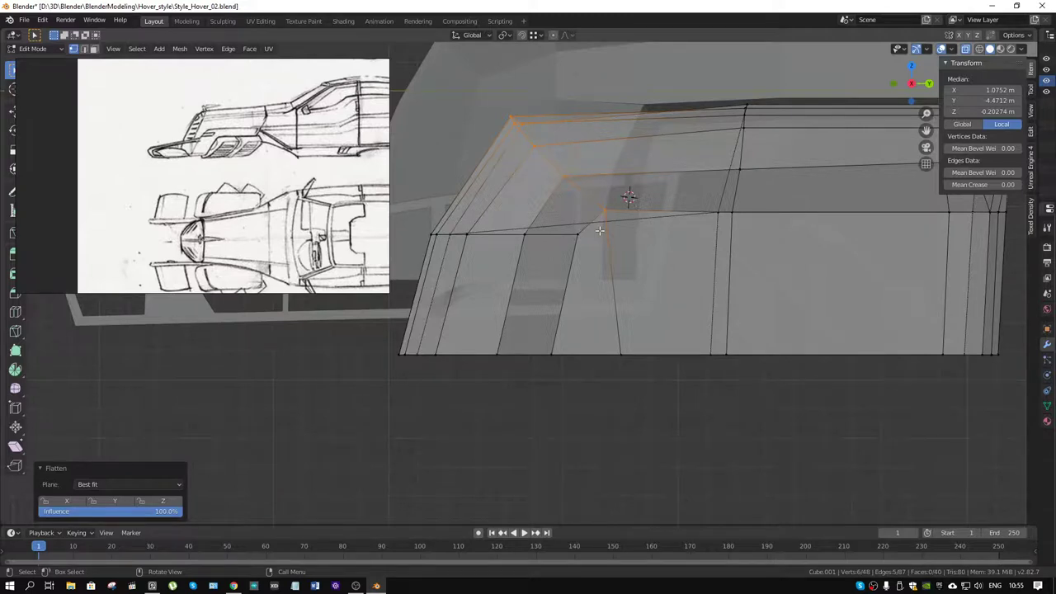
scroll(599, 230, down, 3)
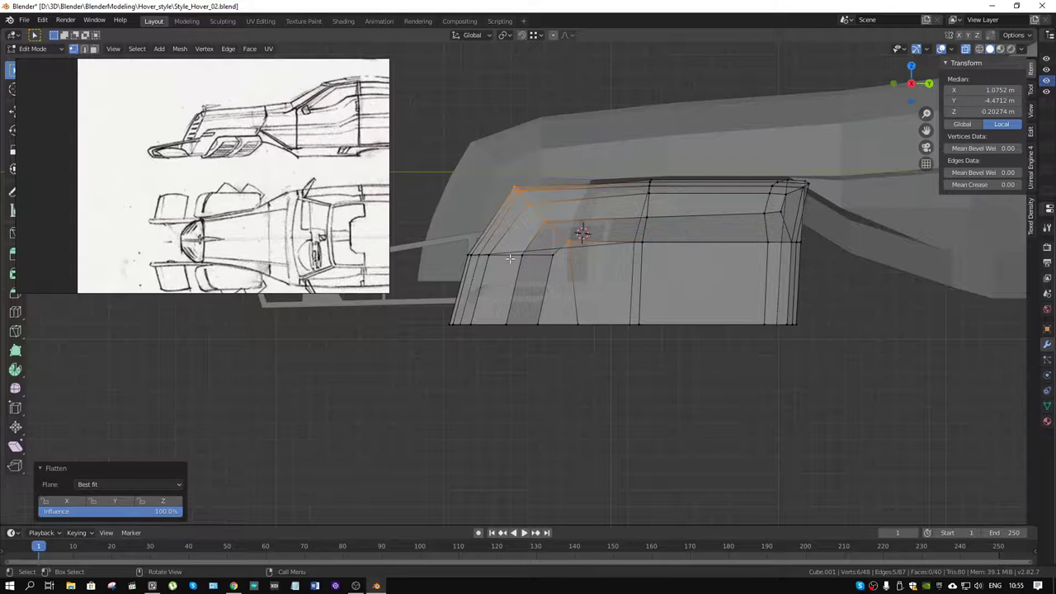
middle_drag(511, 259, 545, 260)
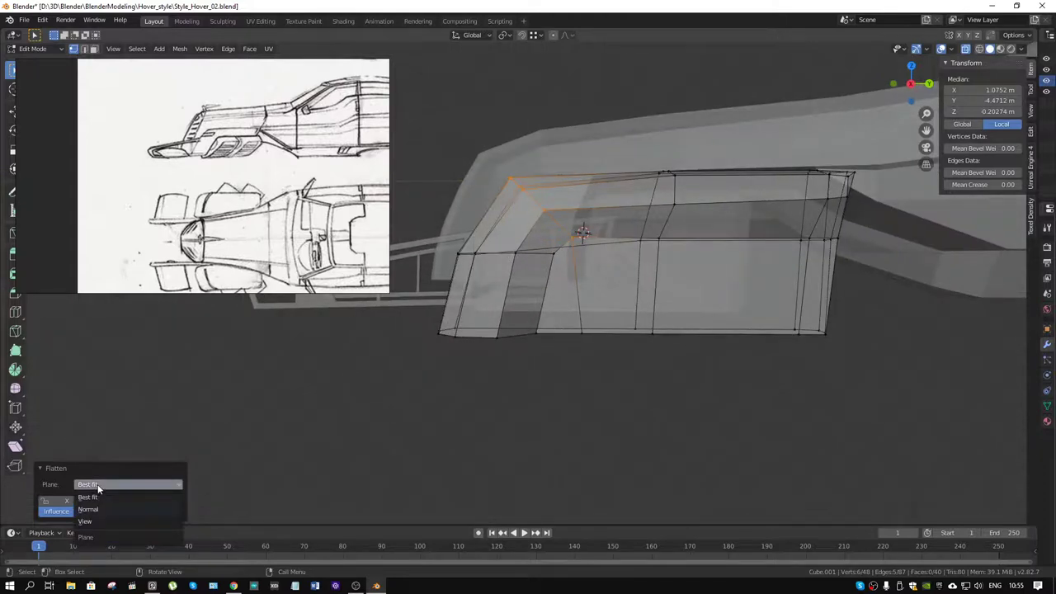
click(97, 509)
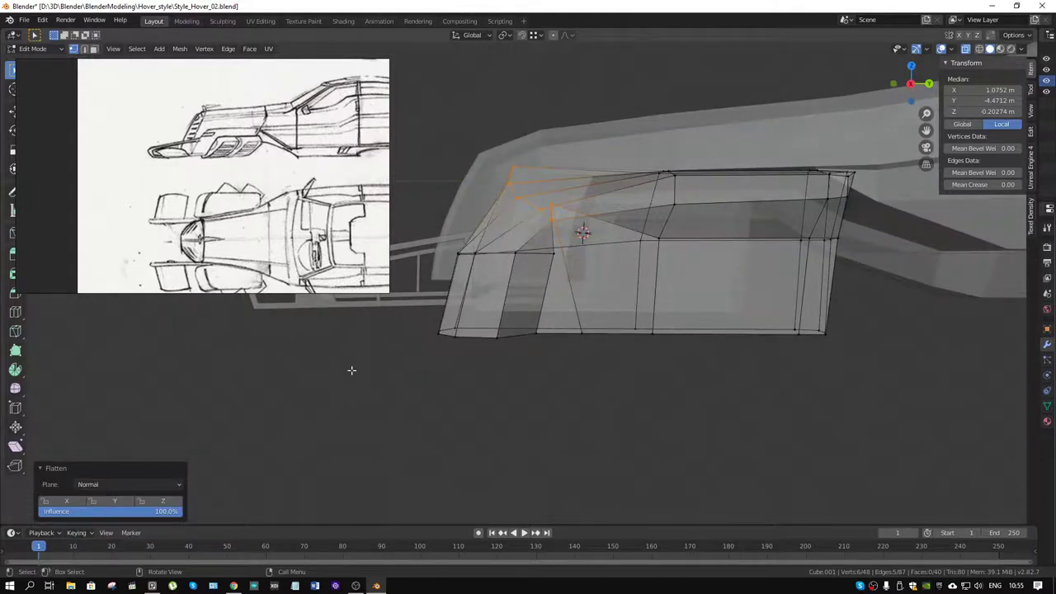
key(KP_4)
click(153, 485)
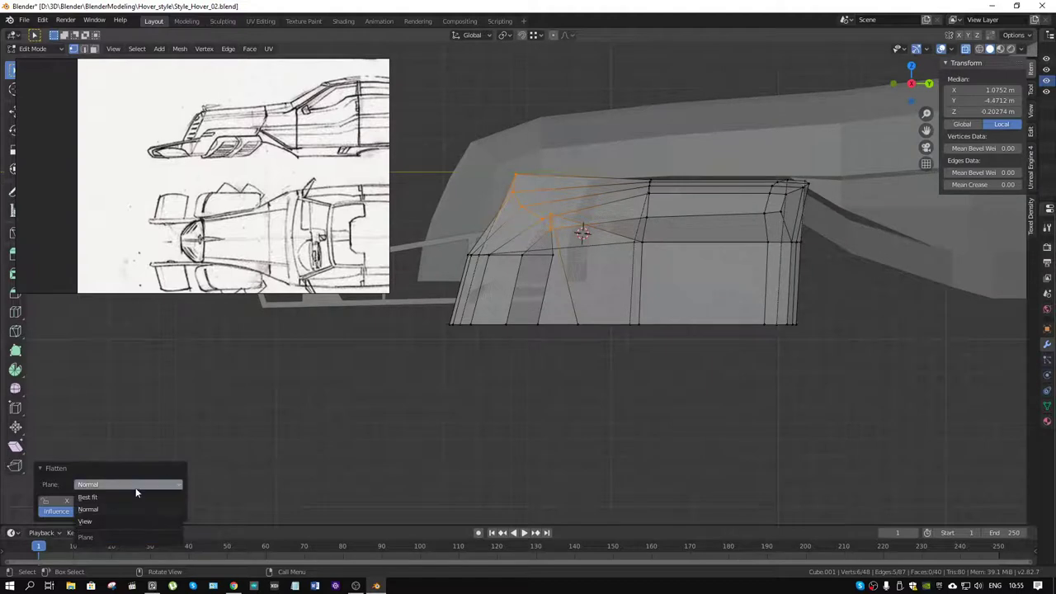
click(114, 519)
click(120, 486)
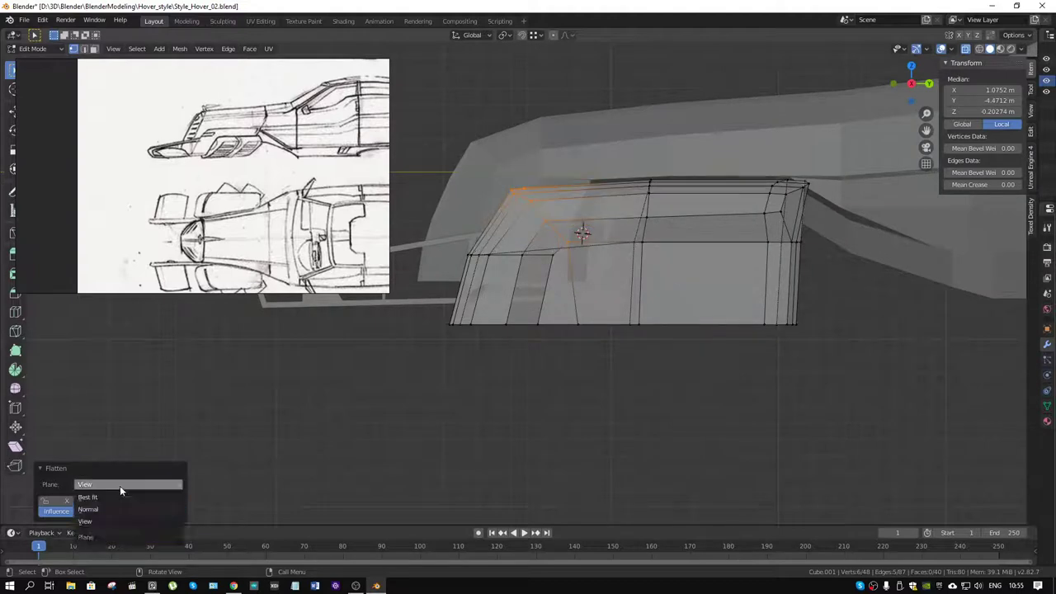
click(109, 499)
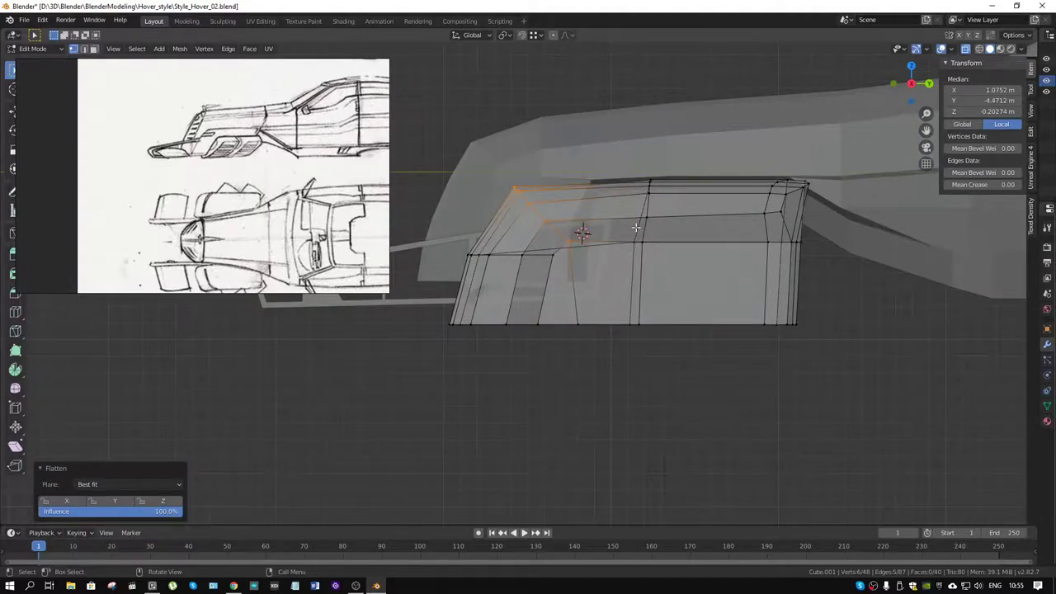
mouse_move(600, 217)
middle_down()
mouse_move(749, 223)
mouse_move(575, 229)
mouse_move(584, 241)
mouse_move(477, 234)
mouse_move(654, 245)
mouse_move(709, 224)
mouse_move(587, 221)
mouse_move(632, 214)
mouse_move(628, 225)
middle_up()
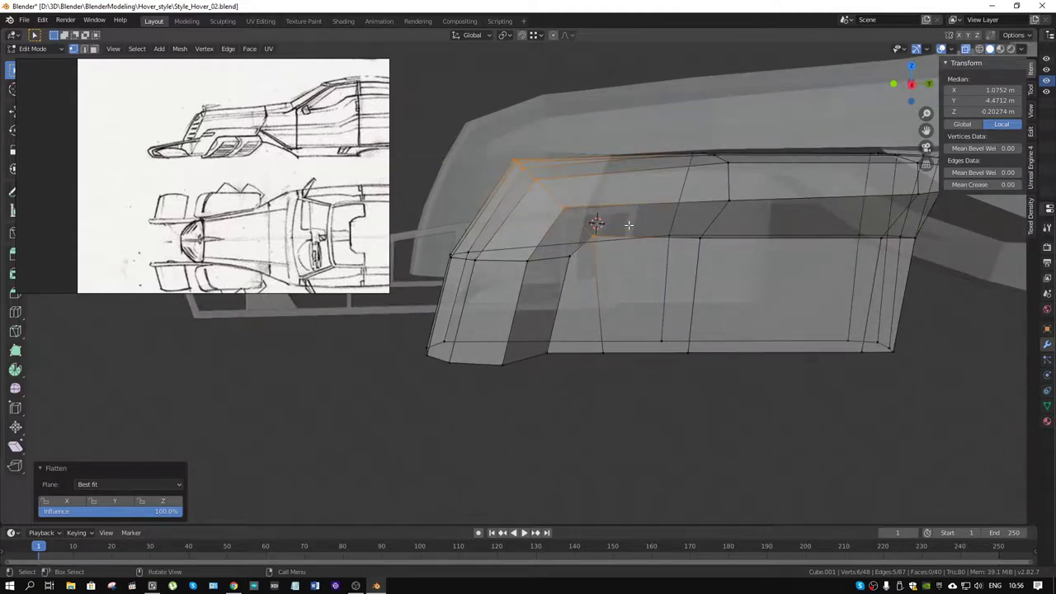
scroll(220, 170, down, 3)
Return to Object Mode, turn X-ray off, and delete the Cube.001 intake strip.
scroll(269, 169, up, 5)
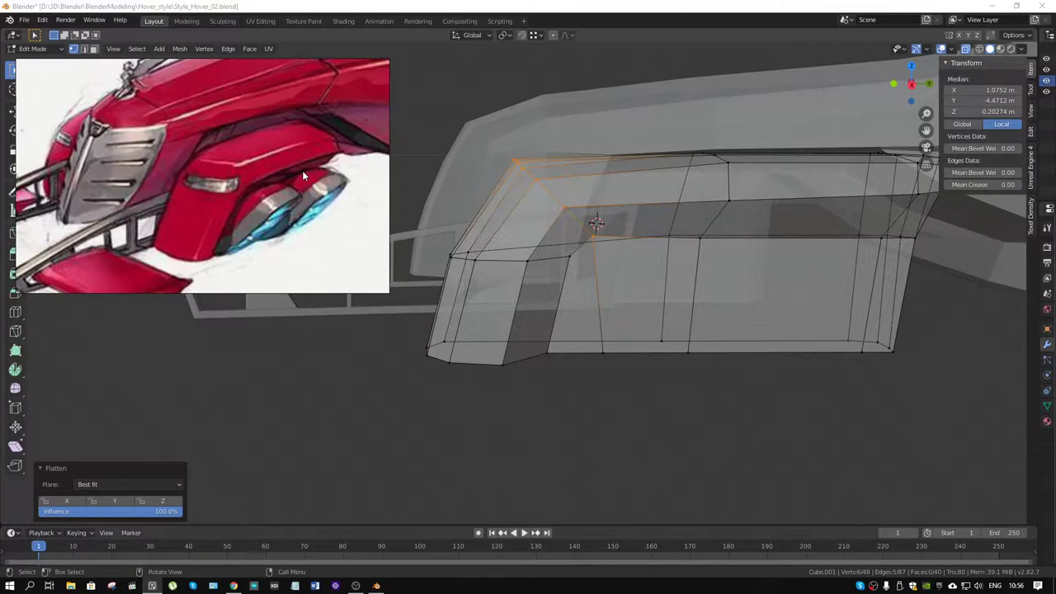
mouse_move(594, 211)
middle_down()
mouse_move(724, 223)
mouse_move(646, 218)
middle_up()
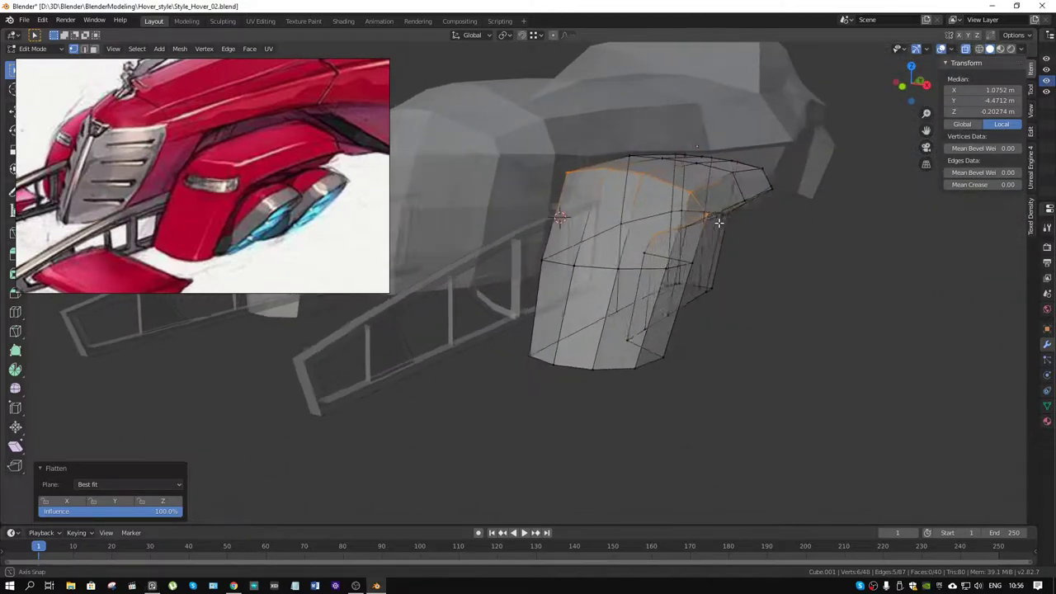
scroll(646, 218, down, 3)
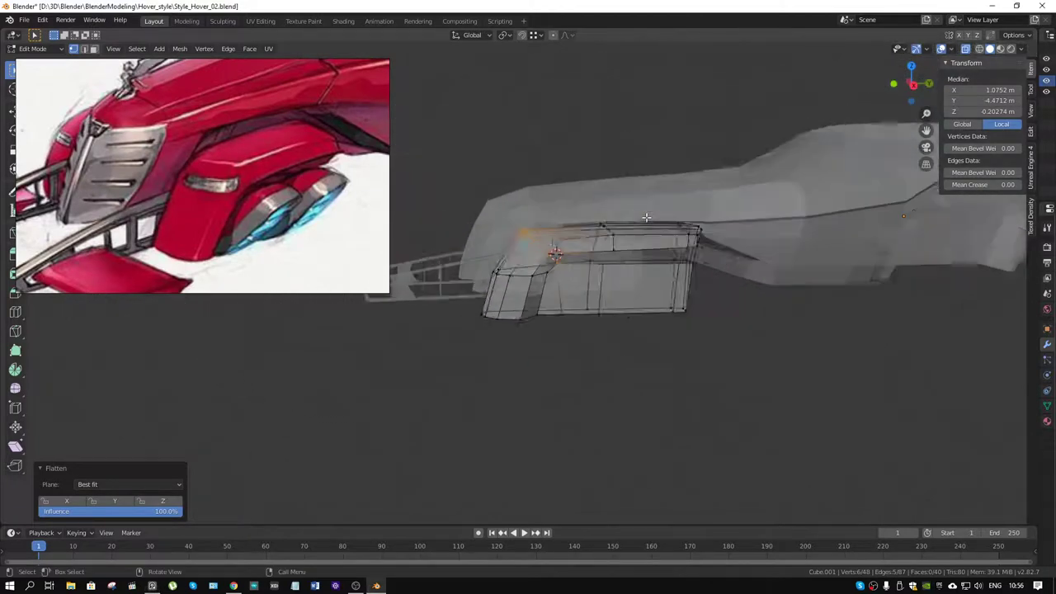
key(ctrl+Tab)
click(598, 284)
middle_drag(598, 284, 608, 298)
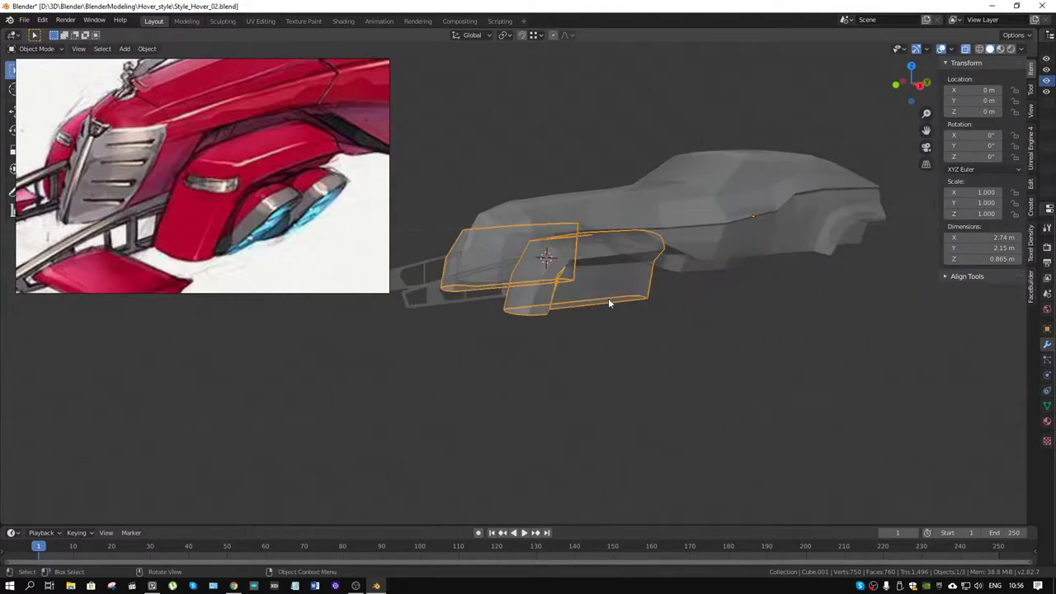
key(alt+z)
scroll(578, 274, up, 2)
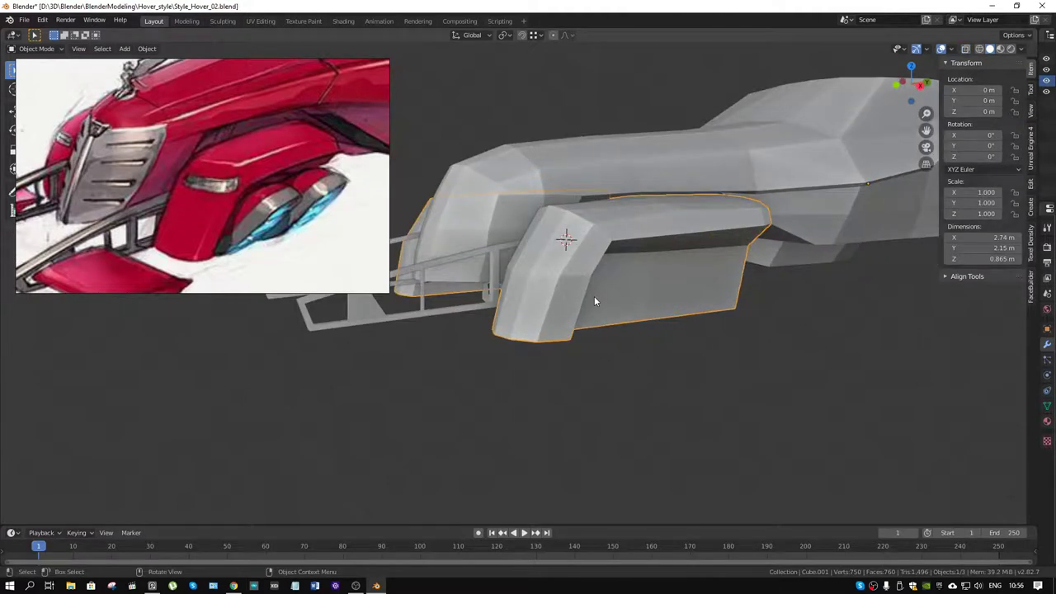
key(x)
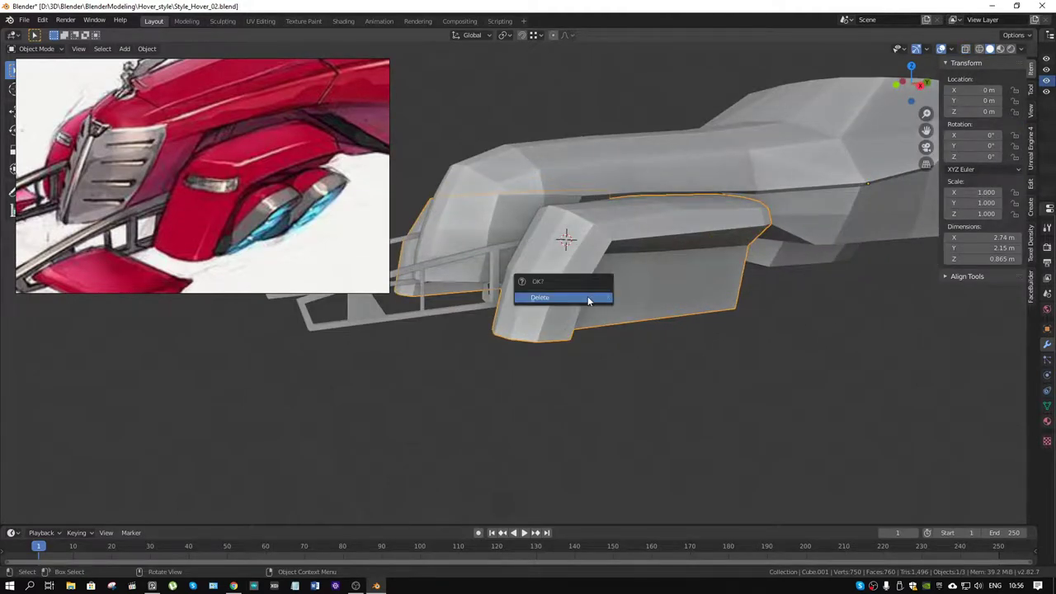
click(594, 299)
middle_drag(595, 302, 600, 322)
Add a plane, scale it to 0.174 in Edit Mode, and move it level beside the side frame.
key(shift+a)
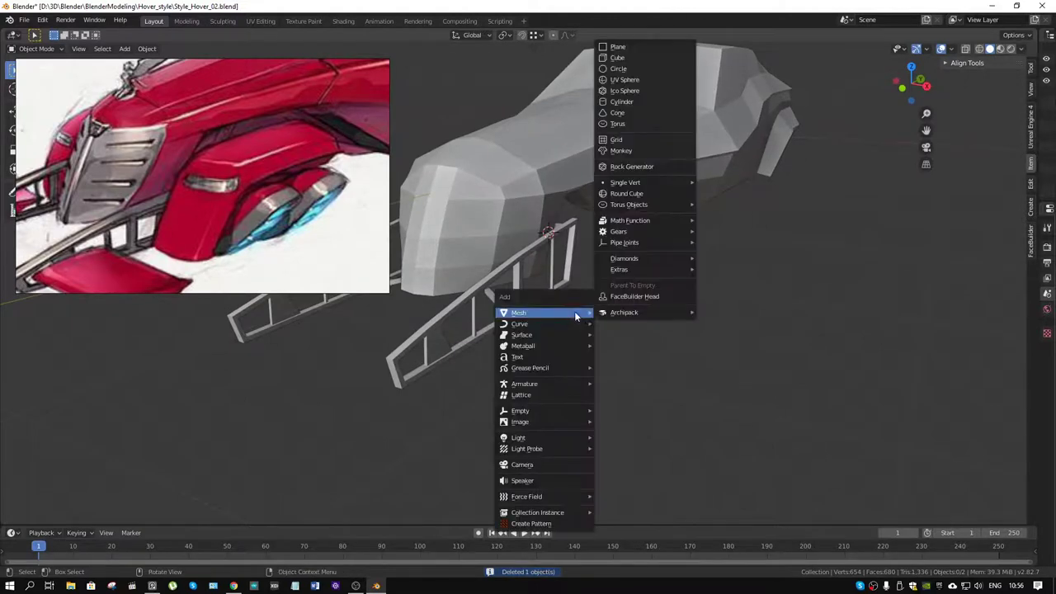
click(628, 47)
key(ctrl+Tab)
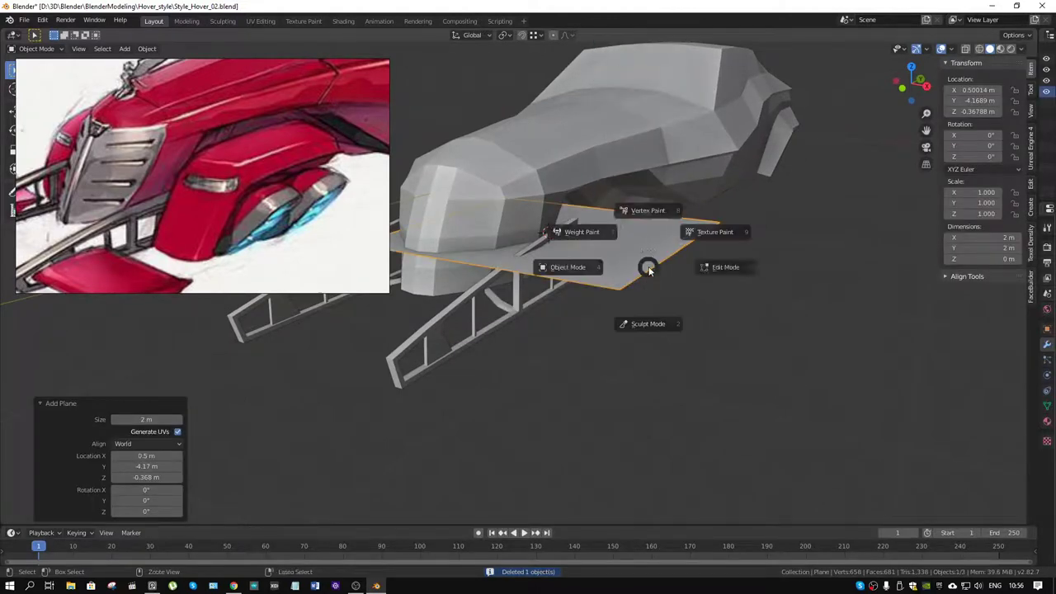
click(702, 265)
middle_drag(649, 272, 645, 279)
key(s)
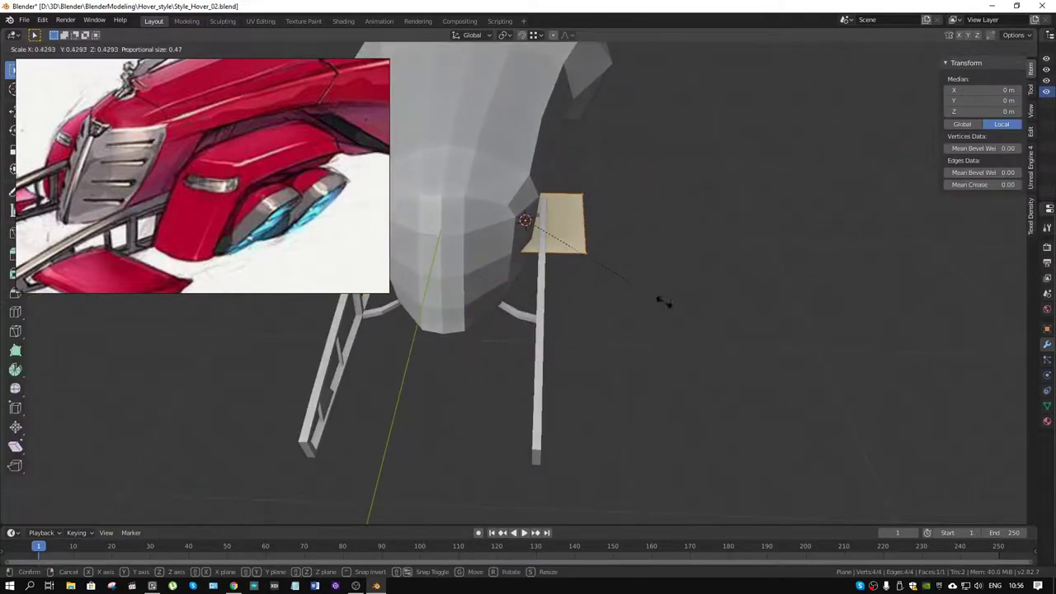
click(578, 264)
key(g)
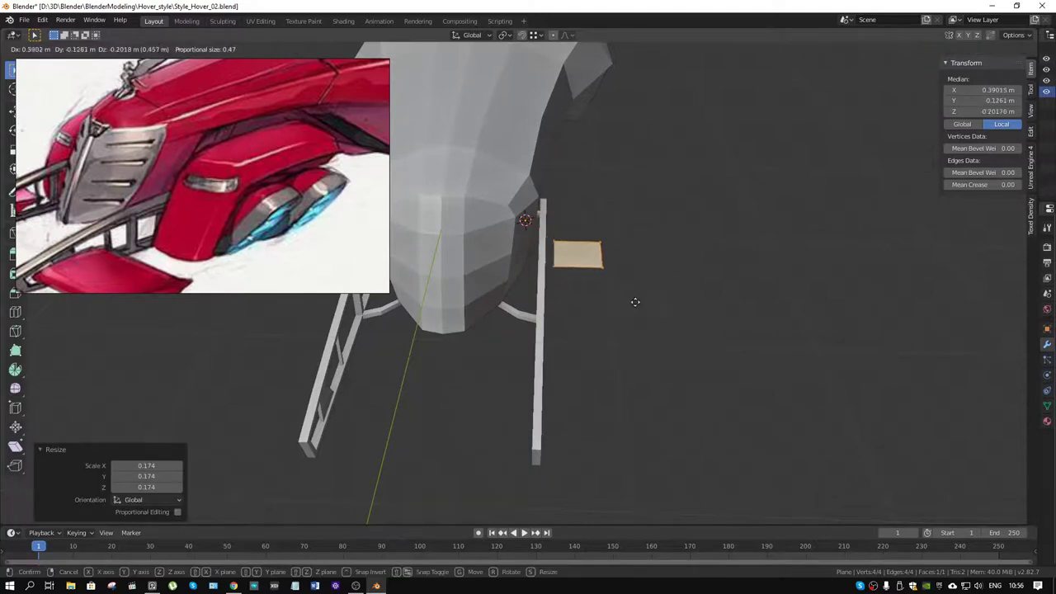
key(shift+z)
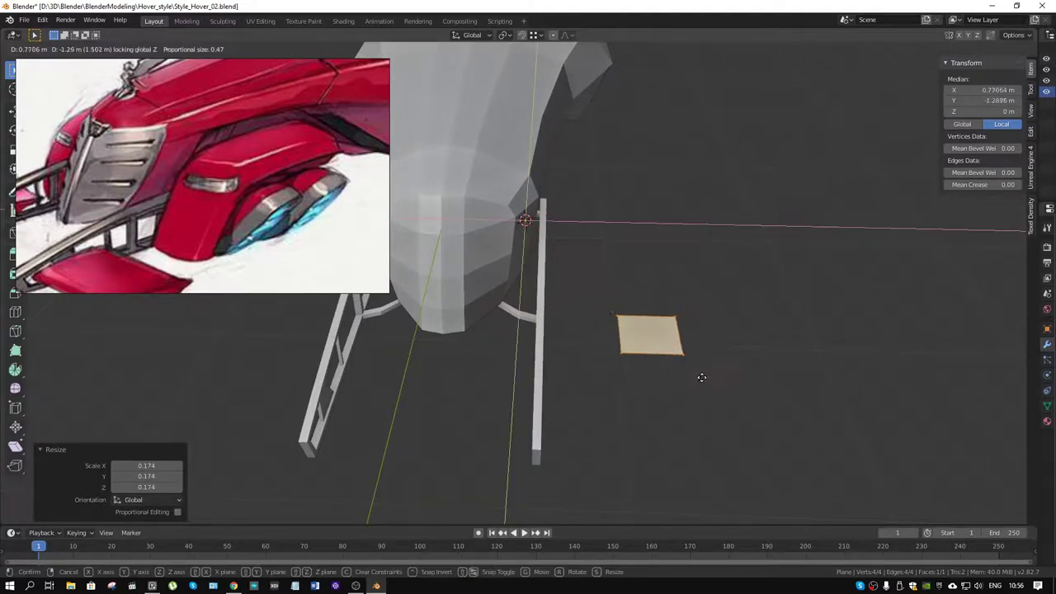
click(637, 355)
mouse_move(636, 355)
middle_down()
mouse_move(533, 357)
mouse_move(521, 310)
mouse_move(579, 268)
middle_up()
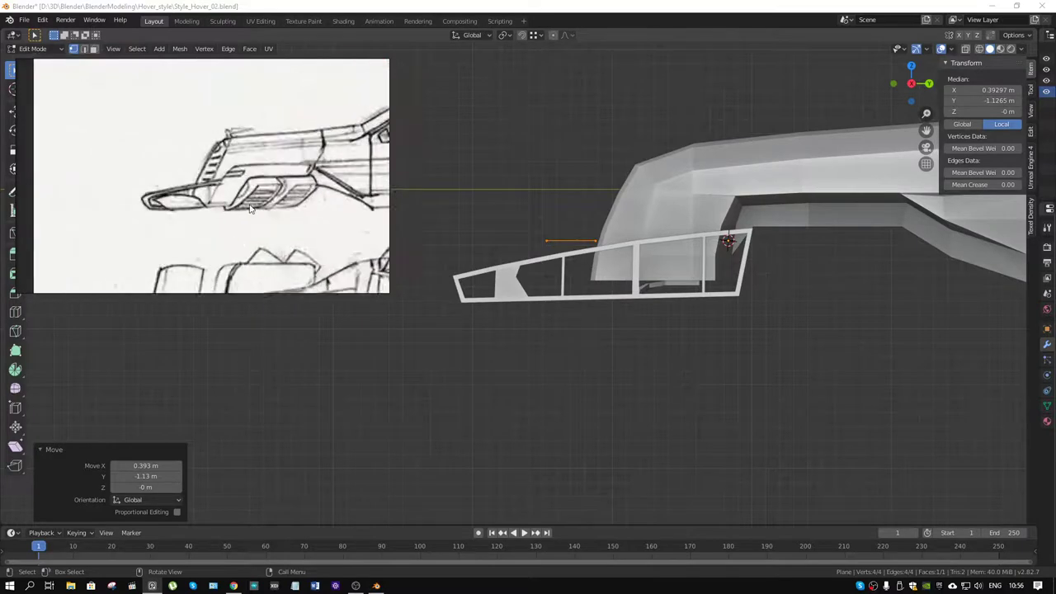
mouse_move(543, 269)
middle_down()
mouse_move(613, 257)
mouse_move(636, 272)
middle_up()
Merge the plane into one vertex at centre, shift it 0.158 m along the frame, and begin extruding upward.
key(g)
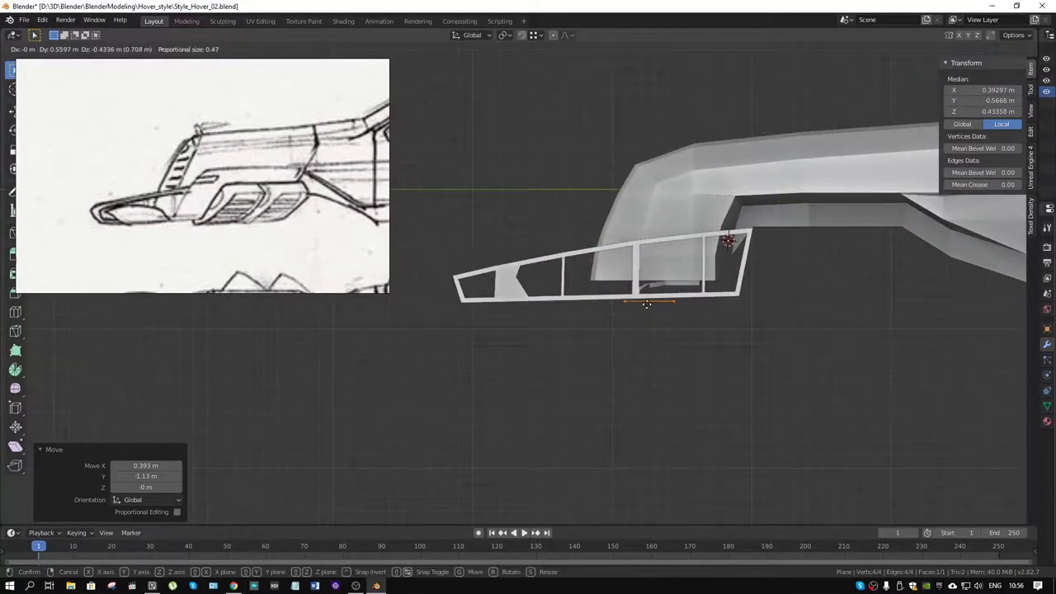
click(643, 301)
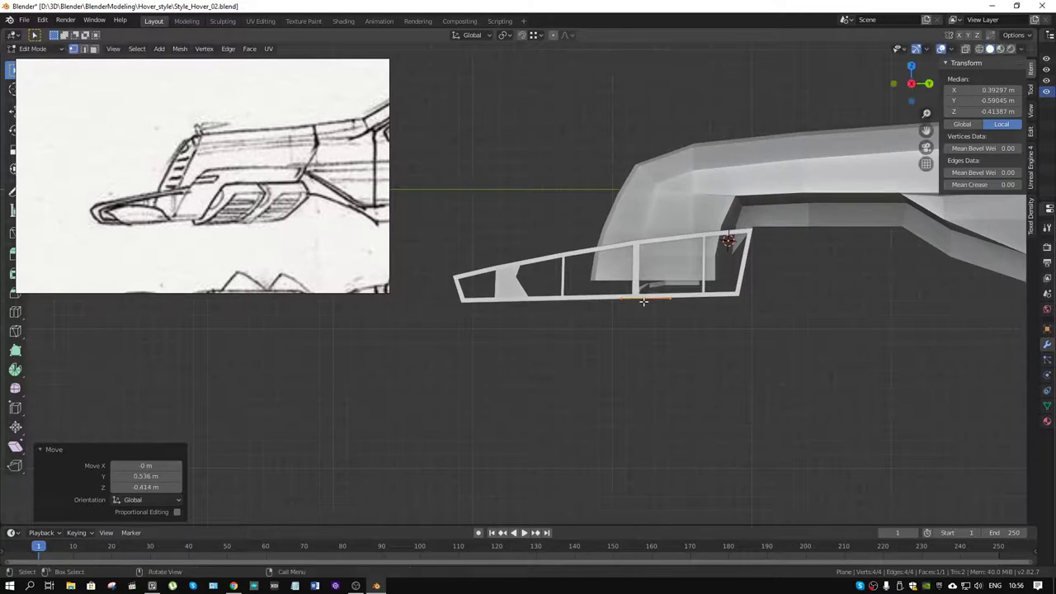
key(m)
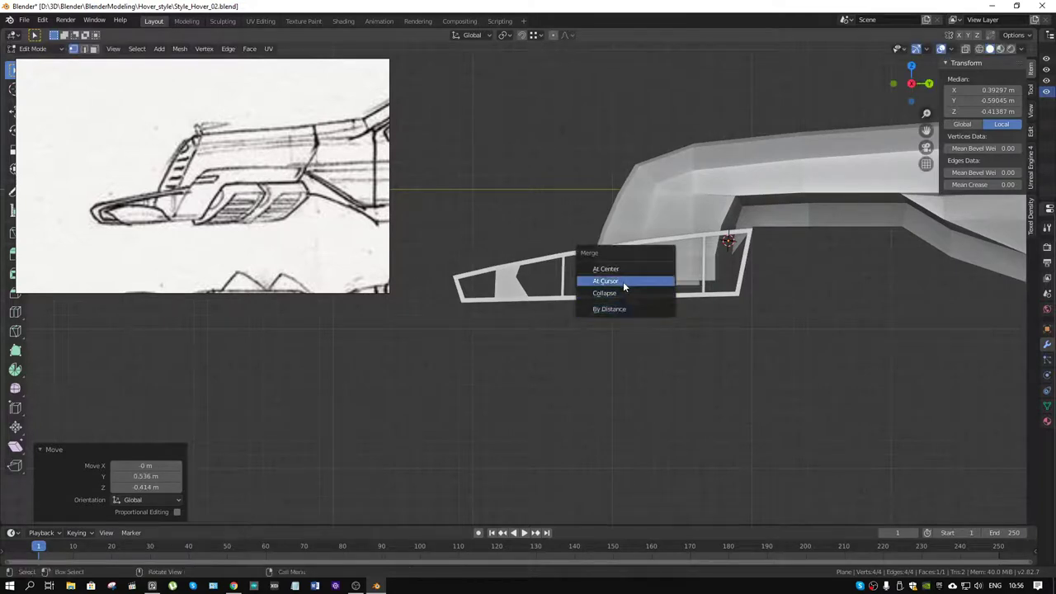
click(626, 269)
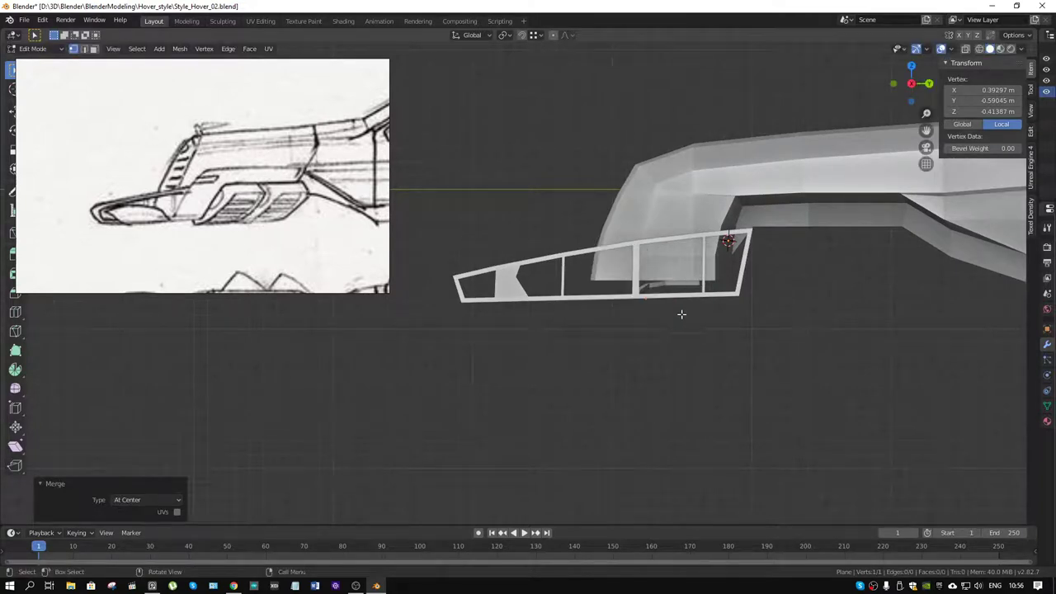
key(g)
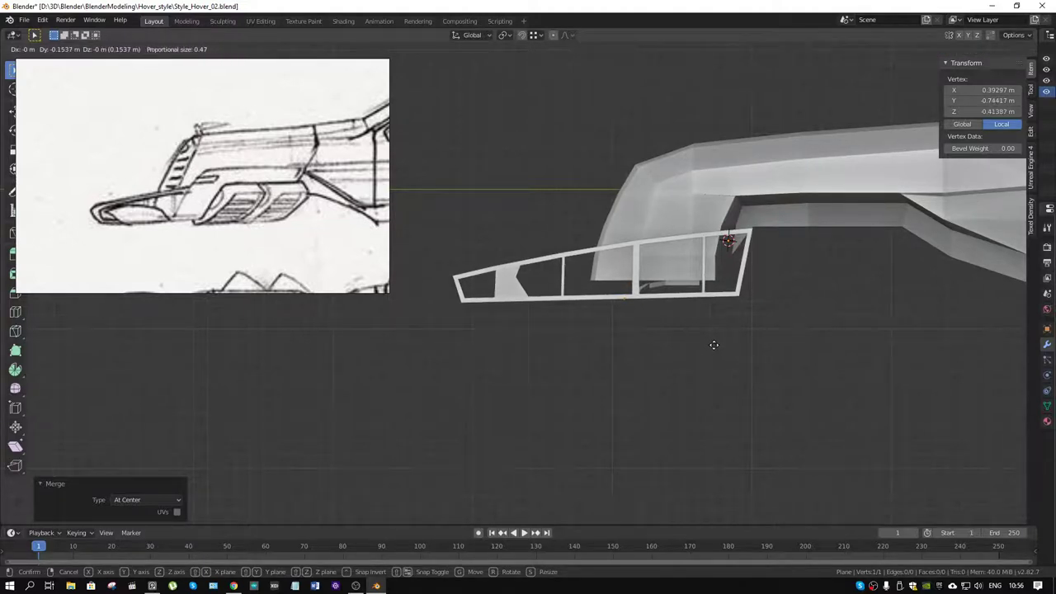
click(714, 345)
middle_drag(712, 347, 682, 332)
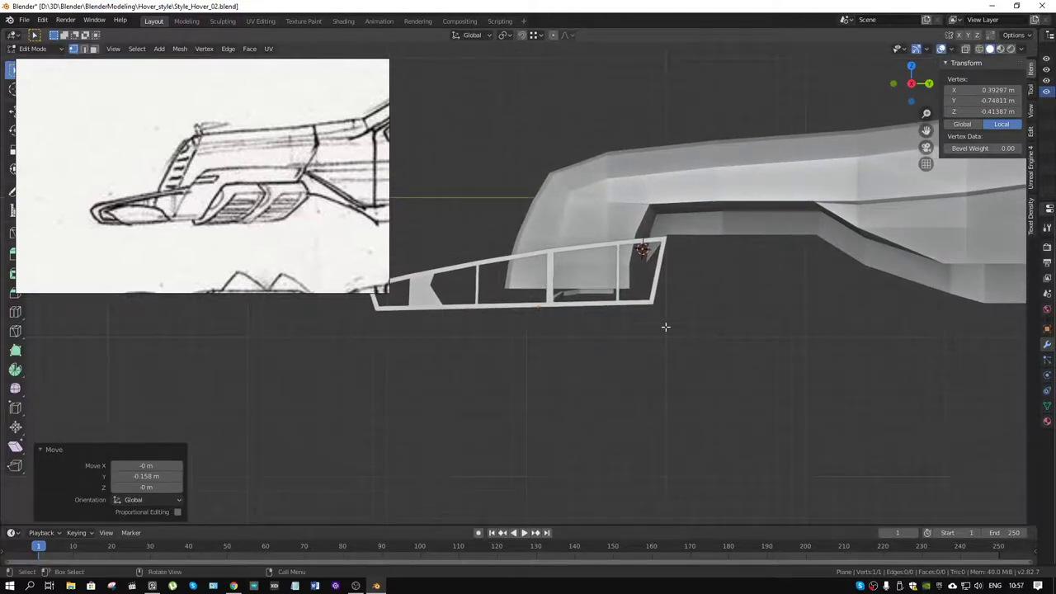
key(e)
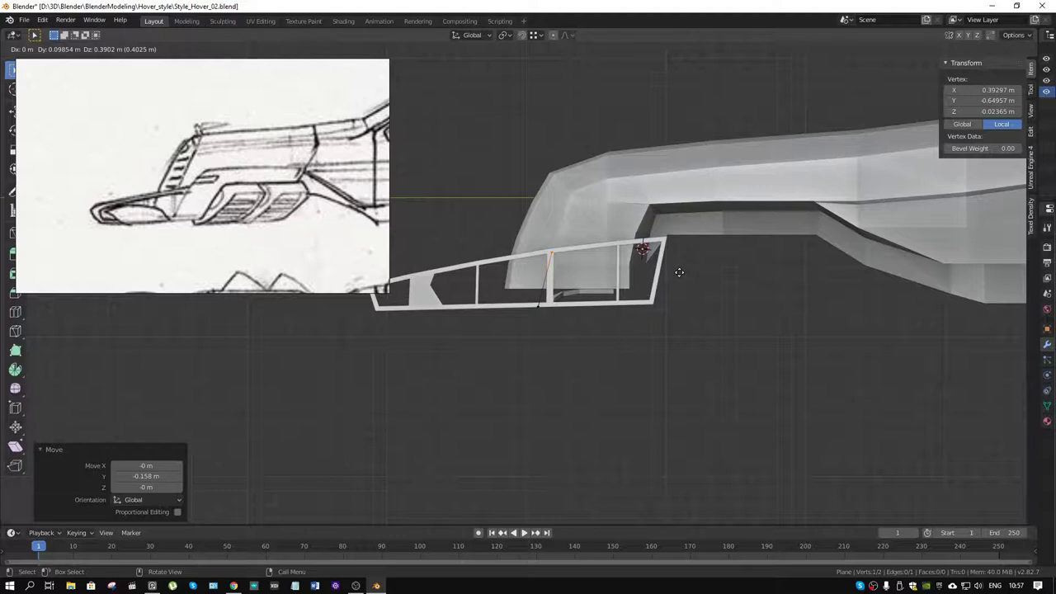
Extrude points up the intake curve and rearward along its top edge.
click(682, 271)
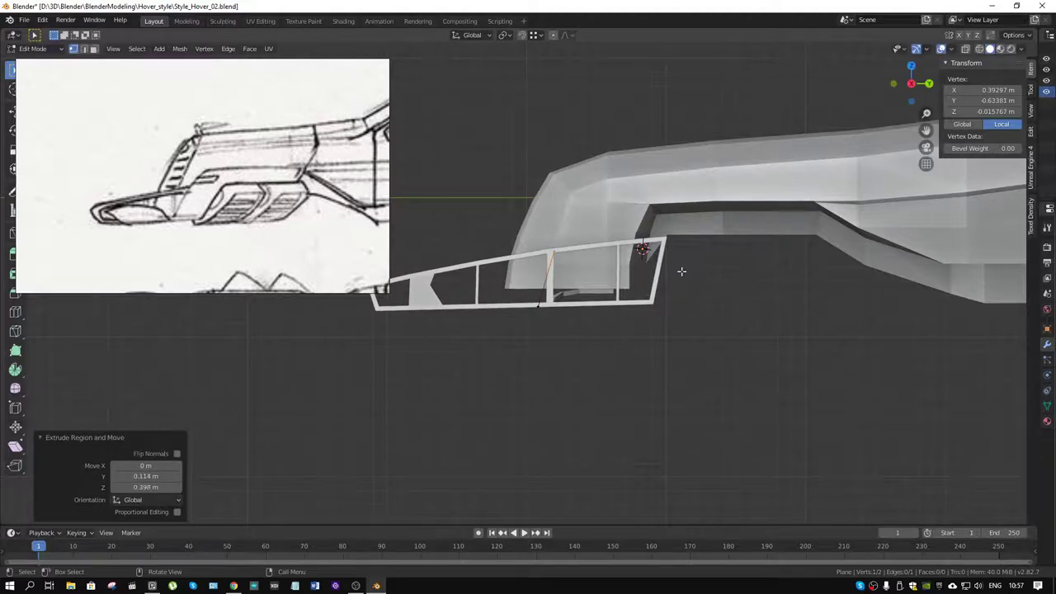
key(e)
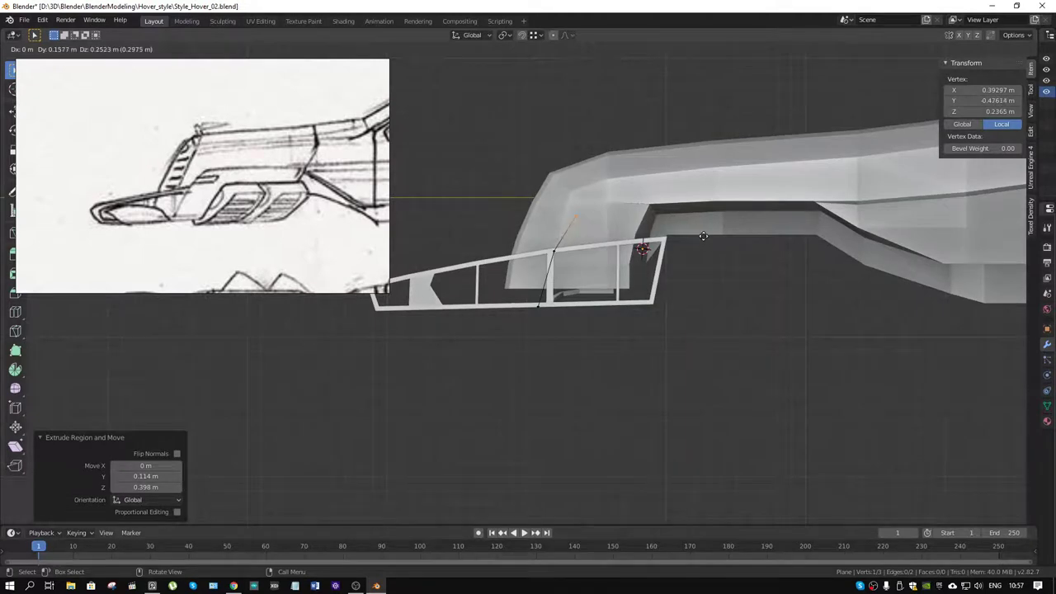
click(703, 236)
key(e)
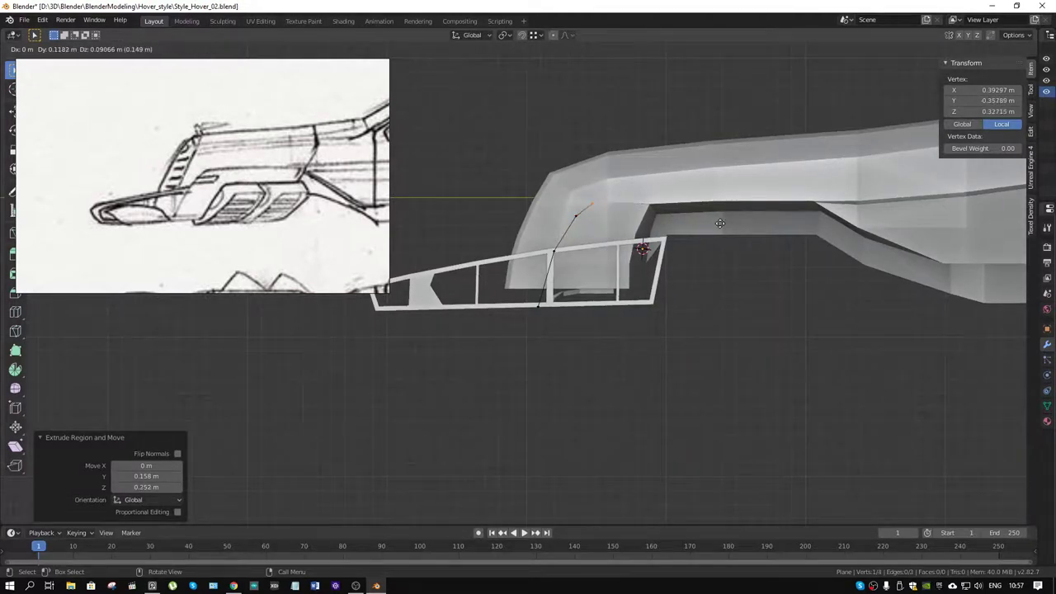
click(720, 223)
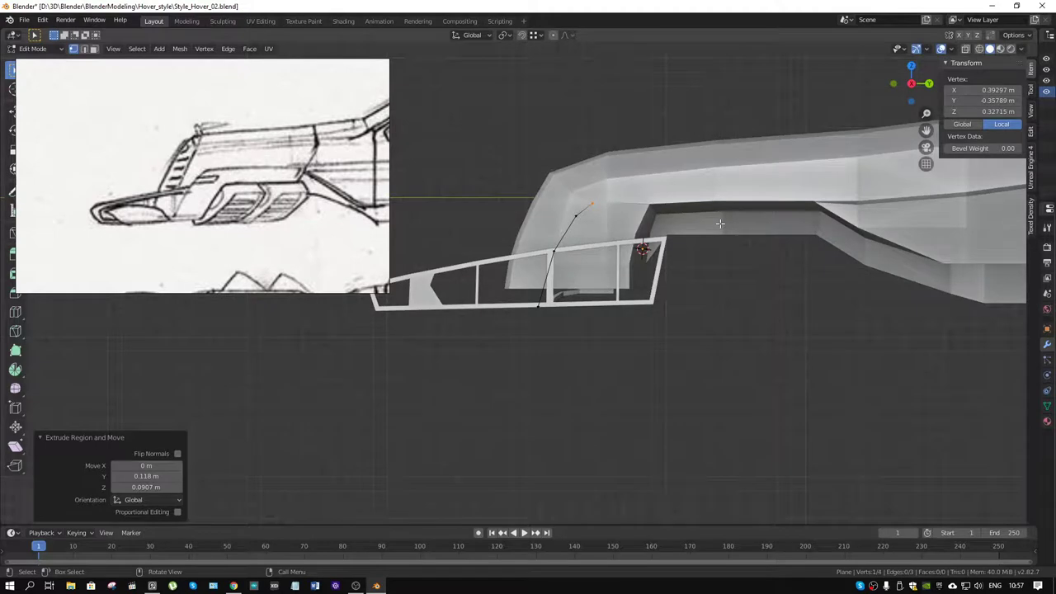
key(e)
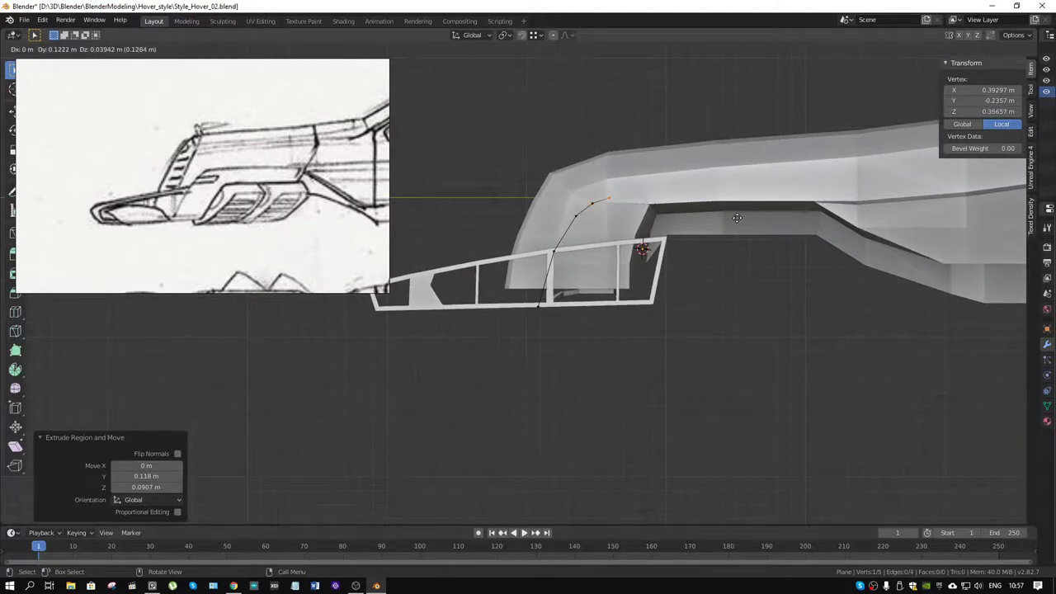
click(736, 218)
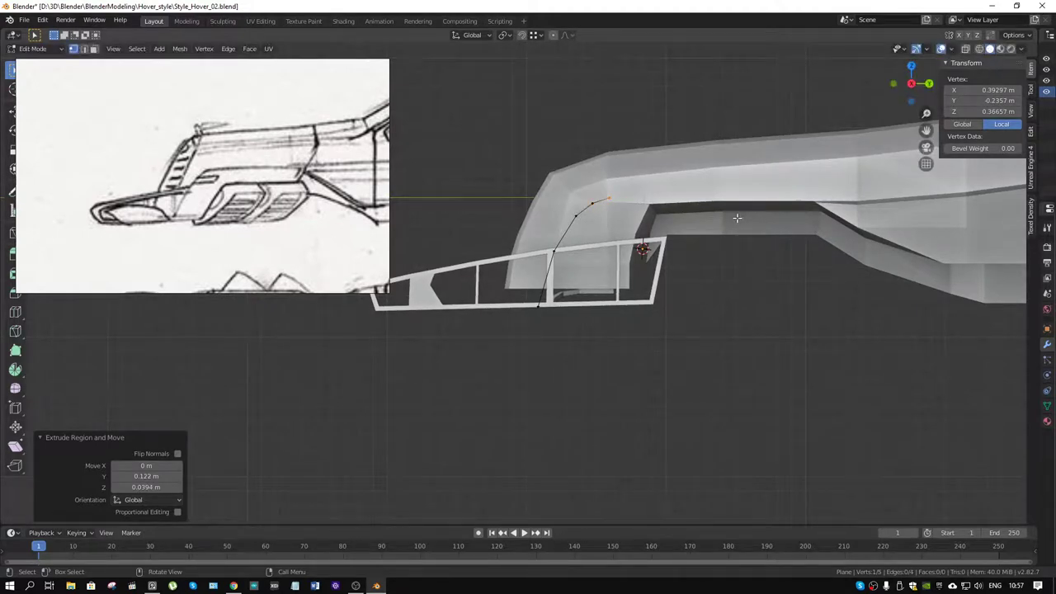
key(e)
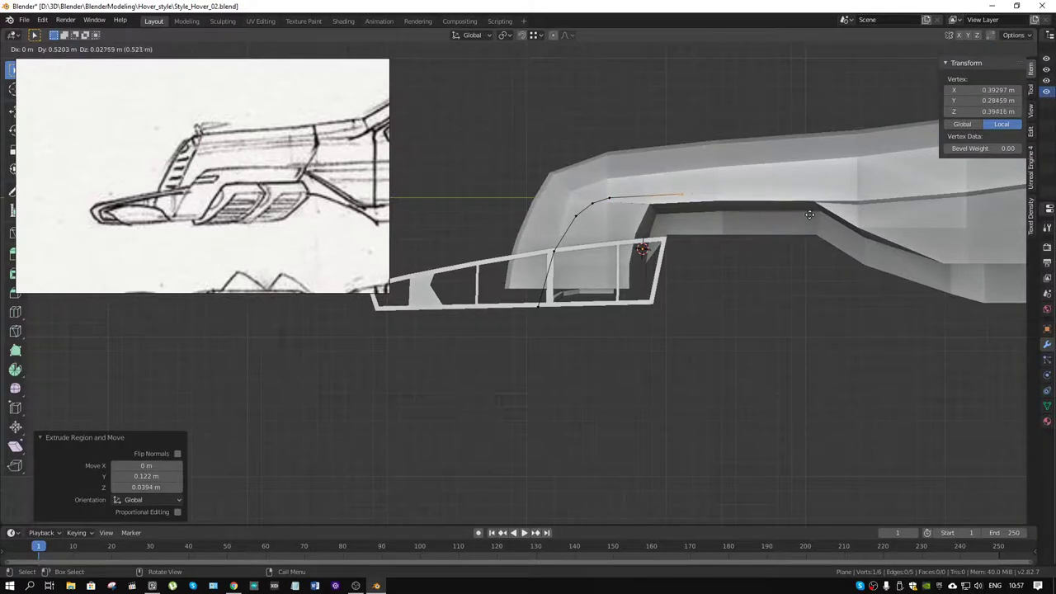
click(814, 214)
key(e)
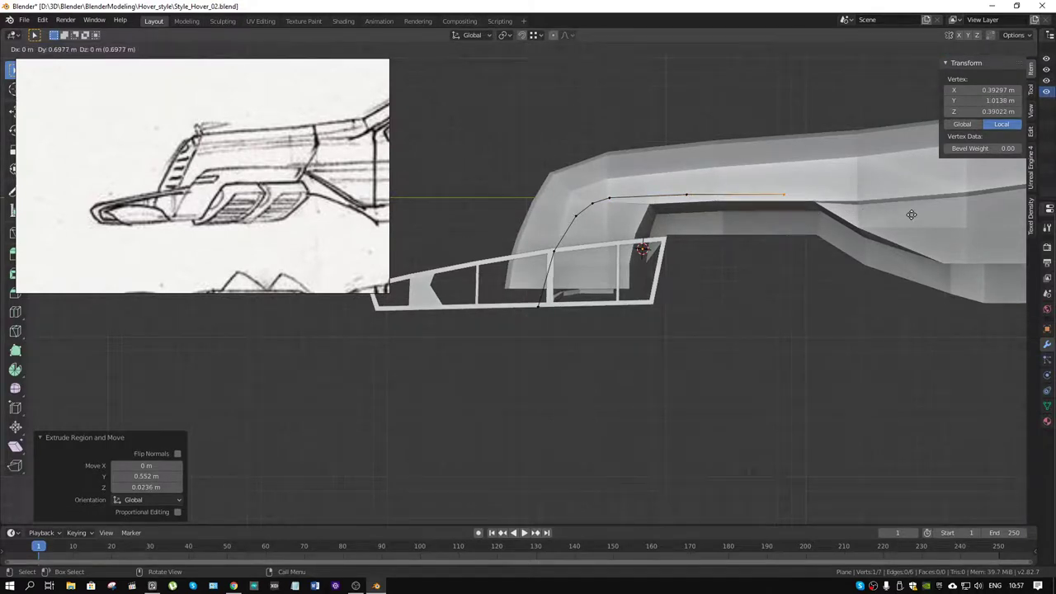
click(912, 214)
key(e)
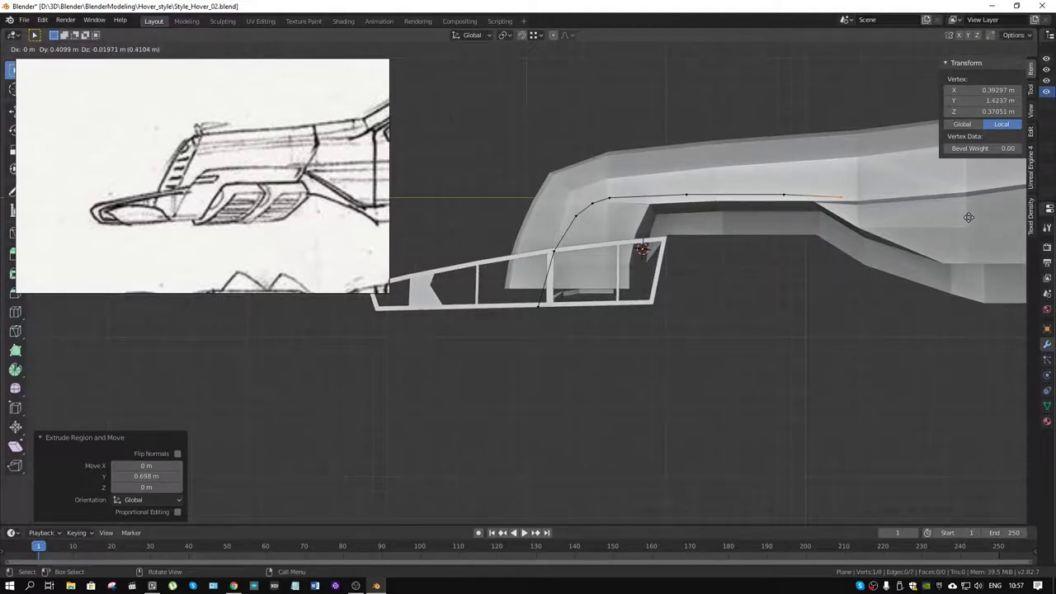
Extrude the outline to its top-right corner, down to the right end, and along the lower inner edge.
click(967, 217)
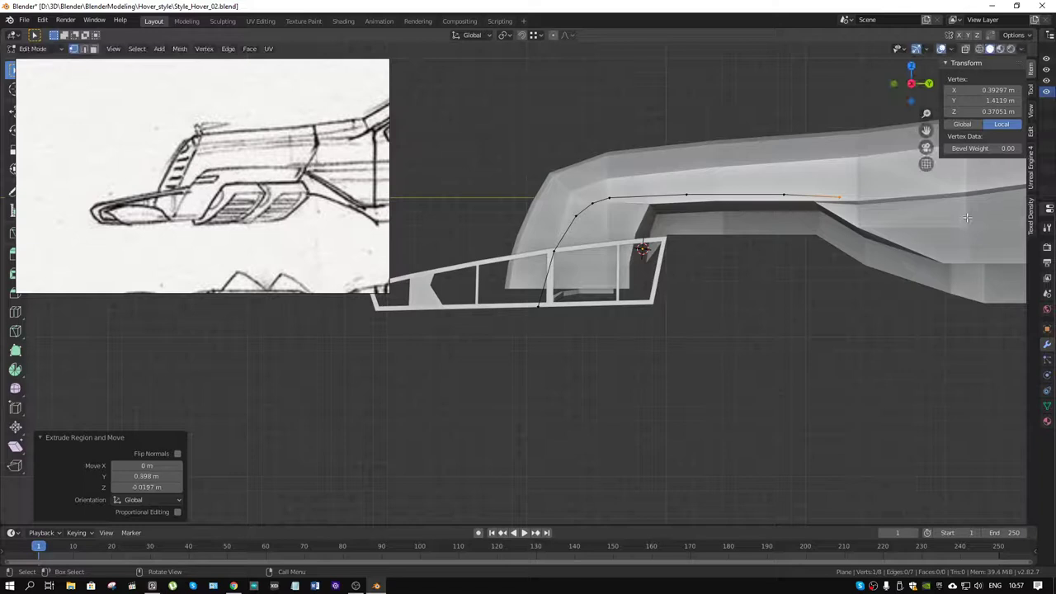
key(e)
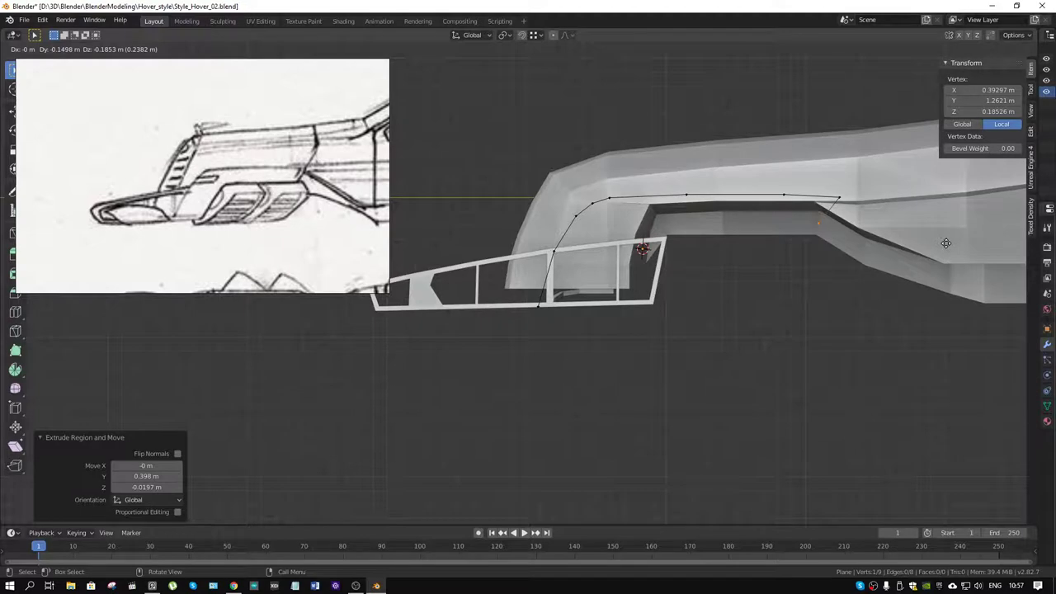
click(947, 243)
key(e)
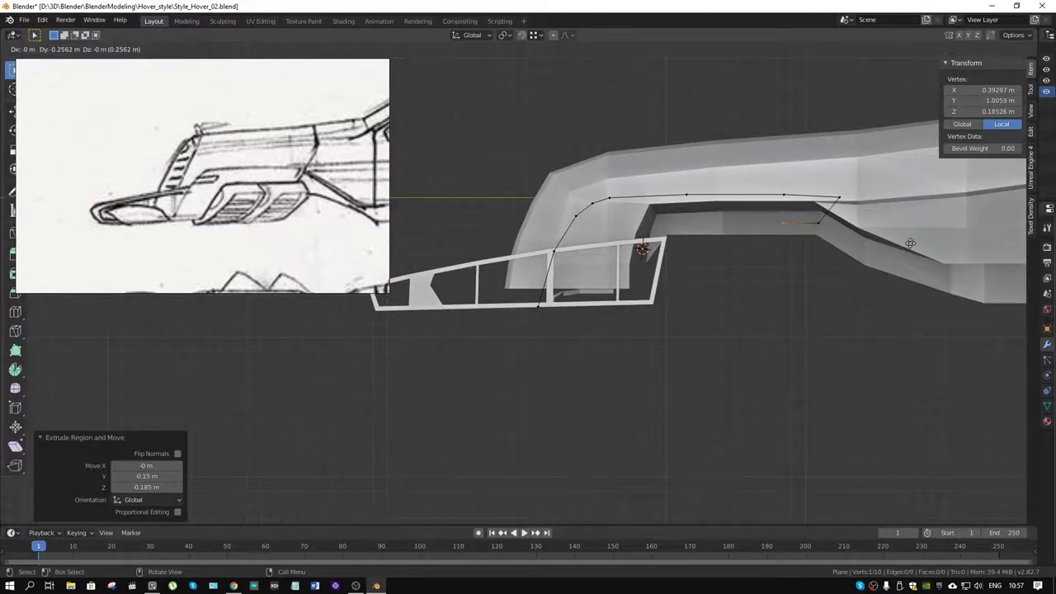
click(911, 243)
key(e)
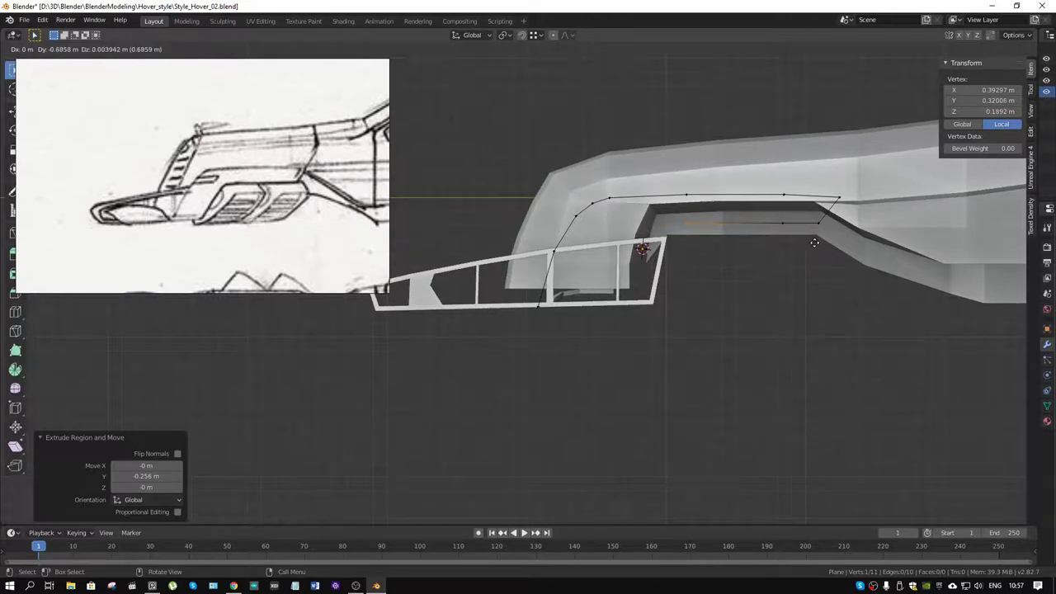
Extrude five more points around the inner bend to the bottom rail, then join both bottom vertices with F.
click(815, 244)
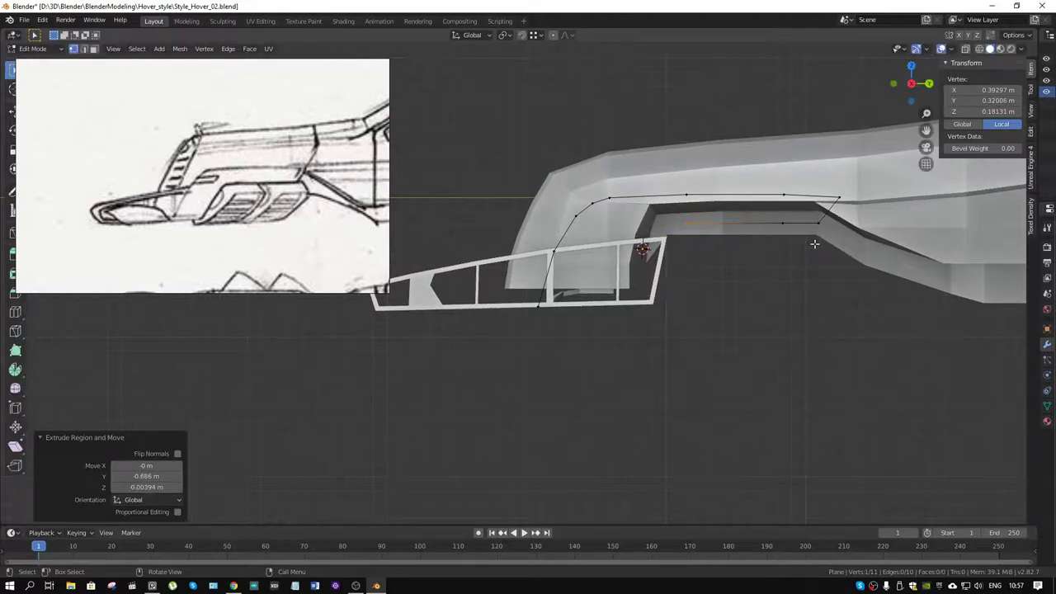
key(e)
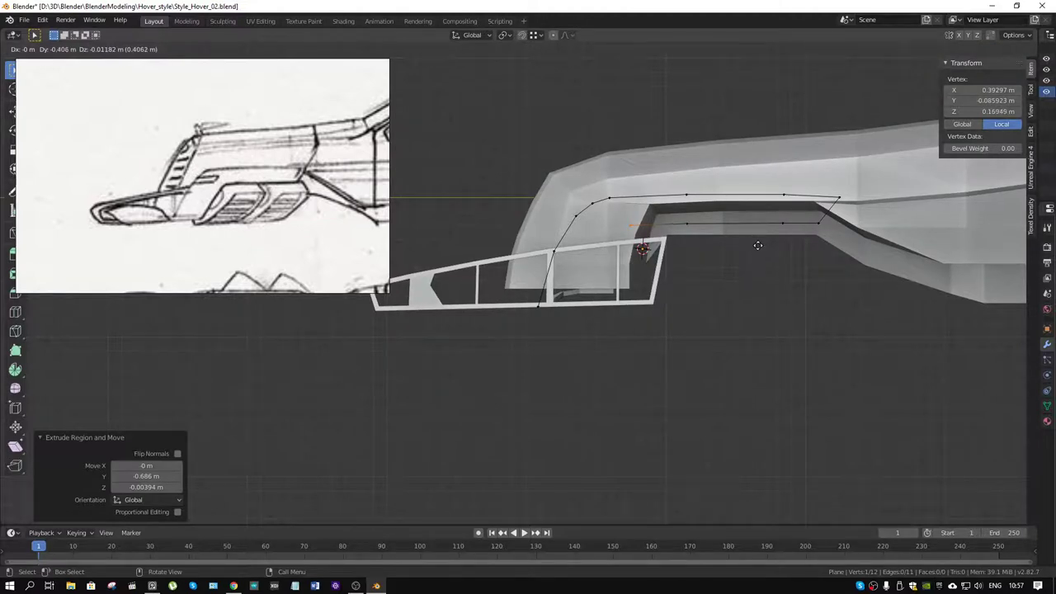
click(757, 245)
key(e)
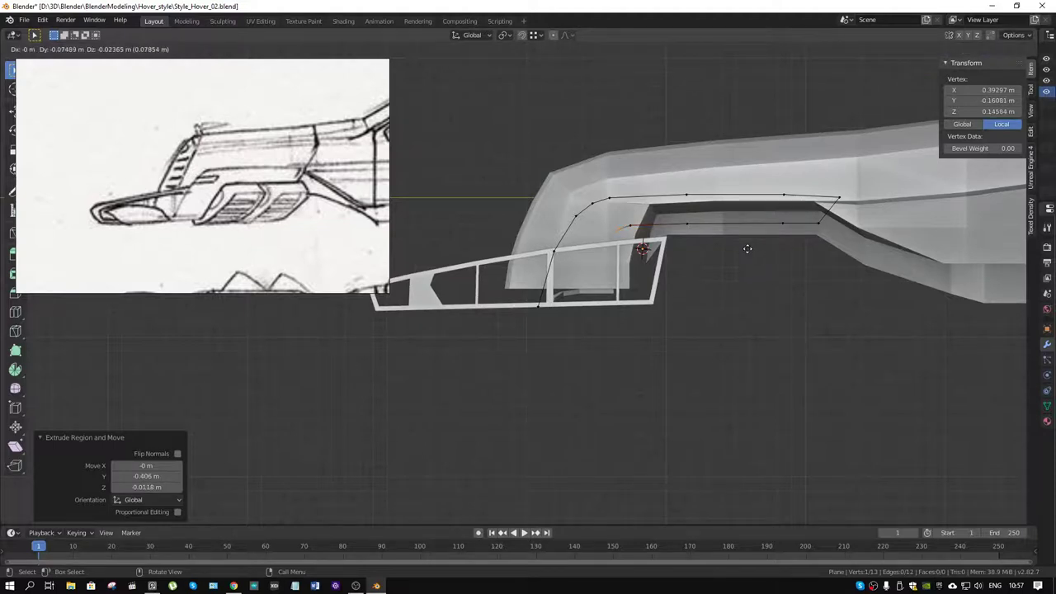
click(748, 249)
key(e)
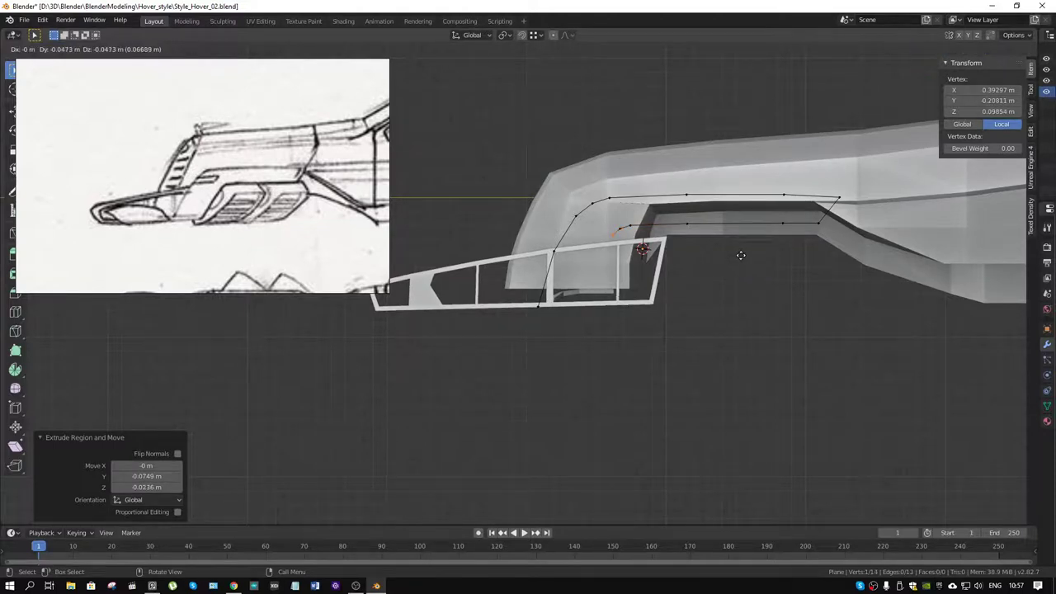
click(741, 255)
key(e)
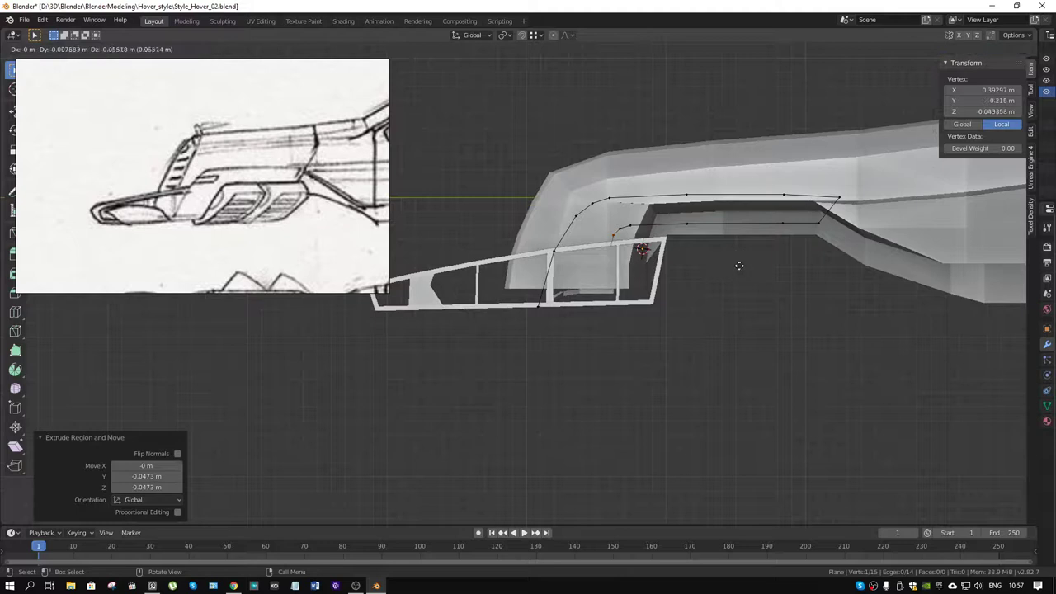
click(732, 274)
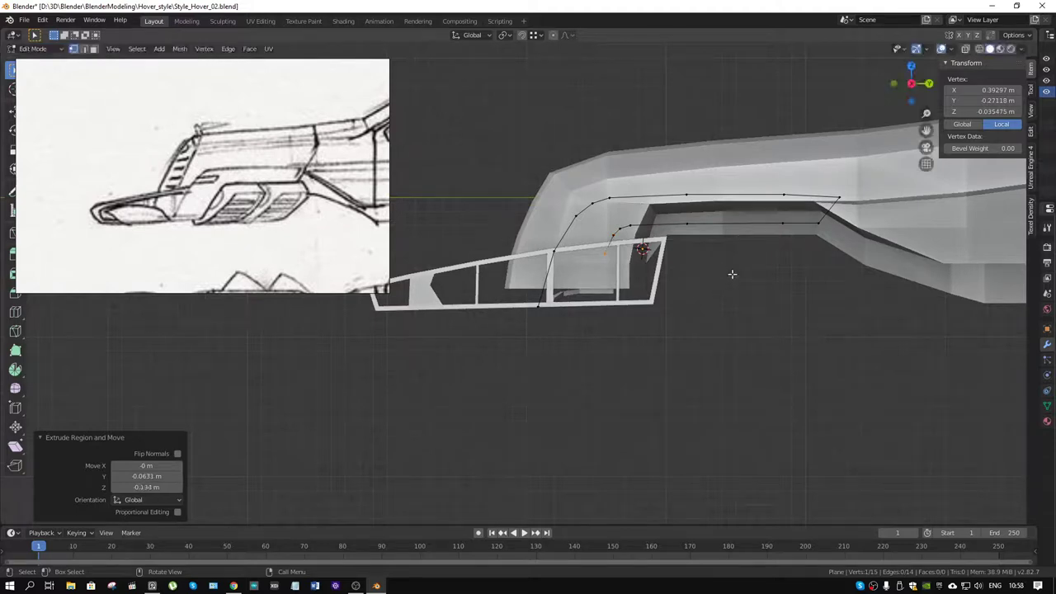
key(e)
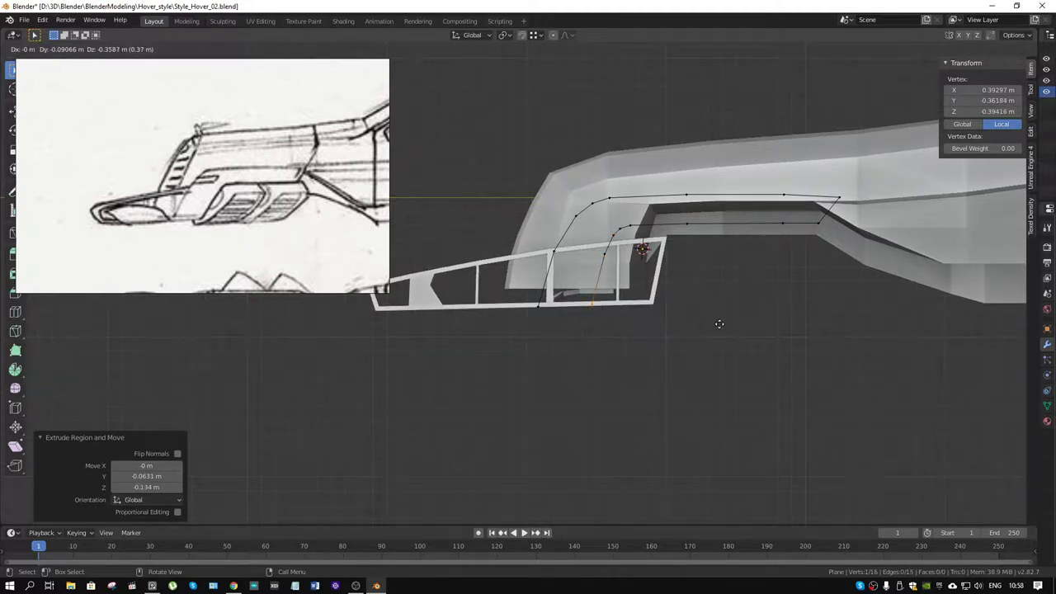
click(719, 323)
shift+click(538, 305)
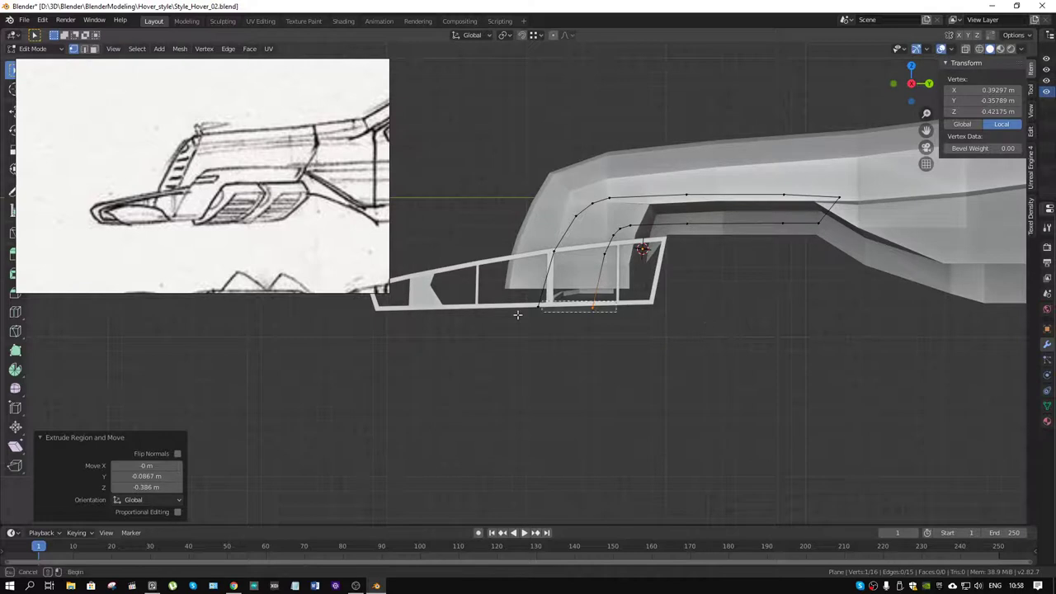
key(f)
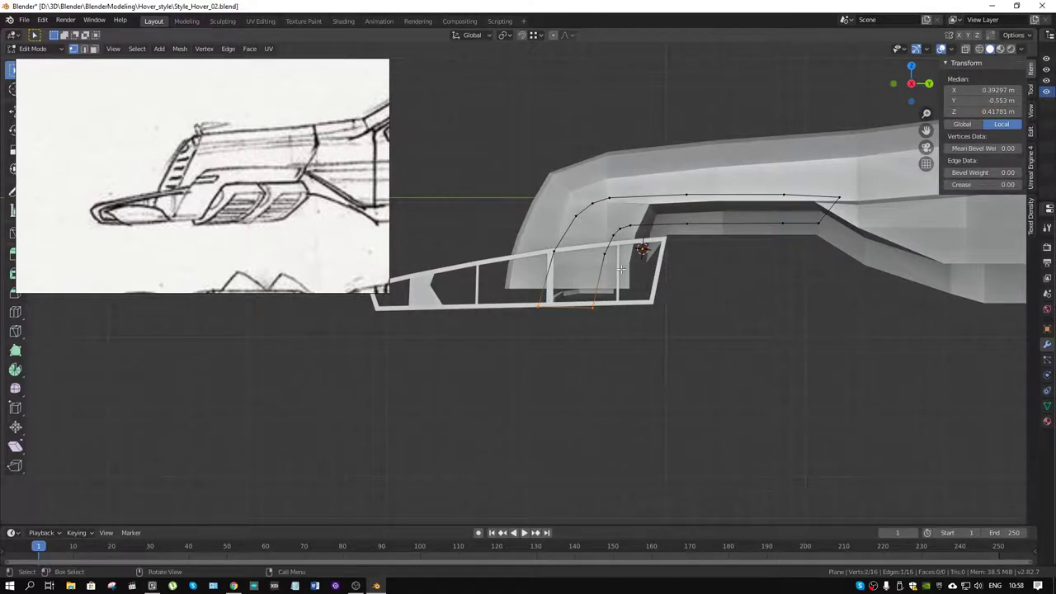
Shift the outer top bend vertex and its neighbouring top vertex along Y, about -0.0709 m.
click(578, 215)
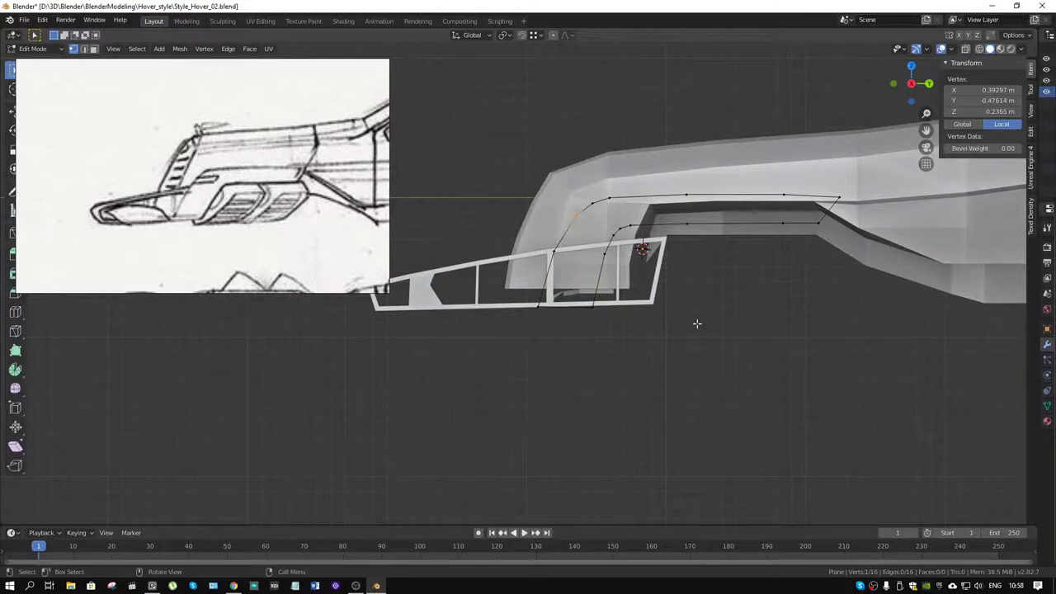
key(g)
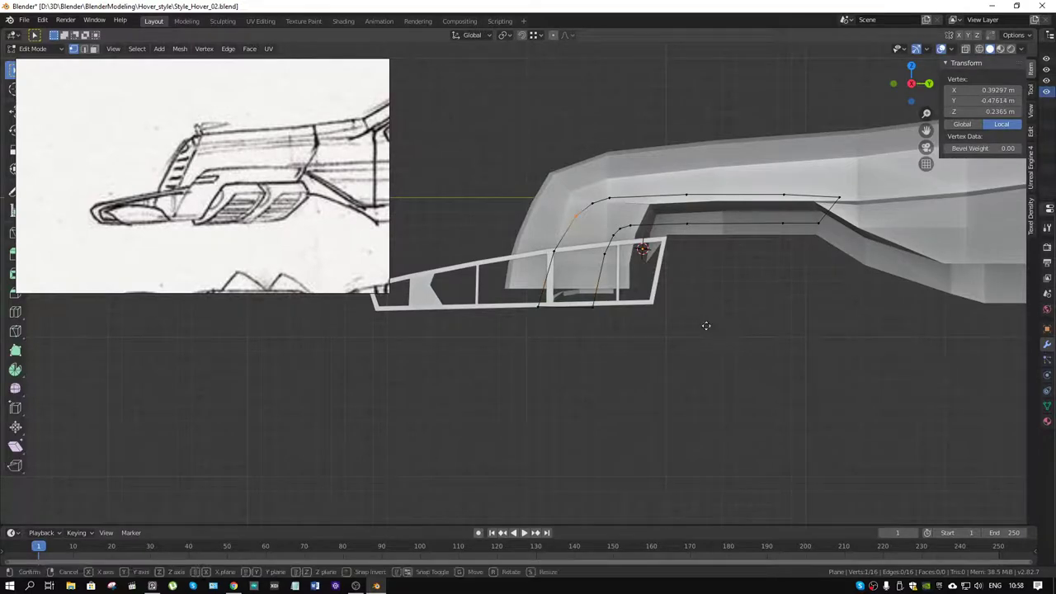
key(y)
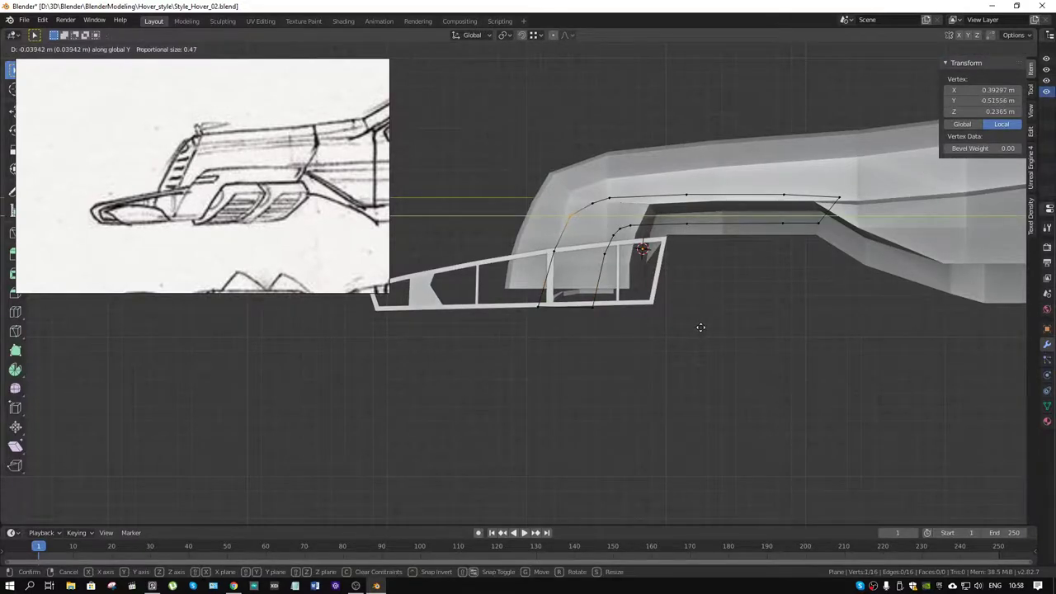
click(701, 328)
shift+click(609, 199)
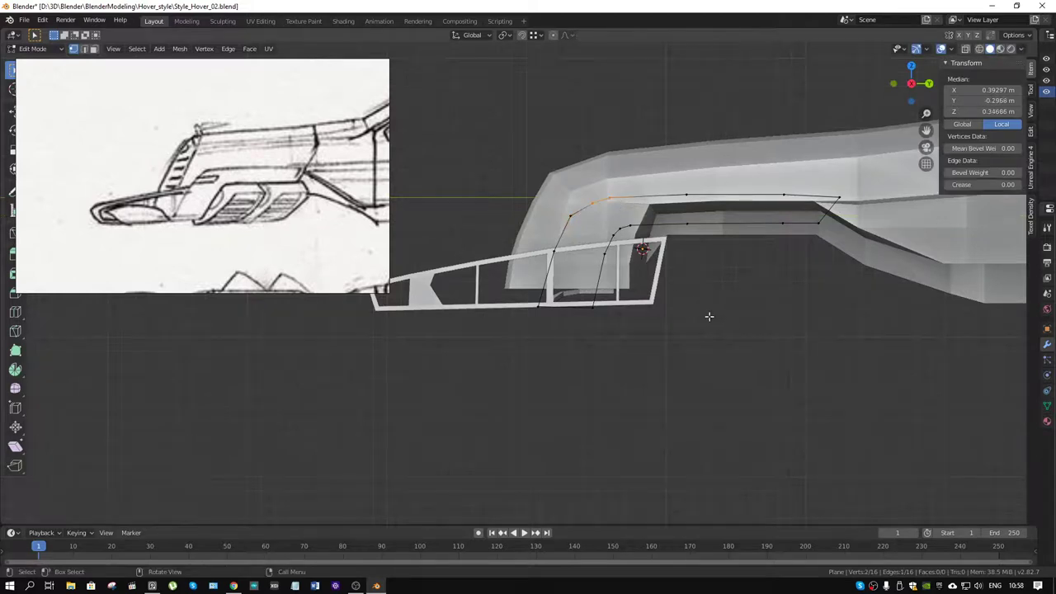
key(g)
key(y)
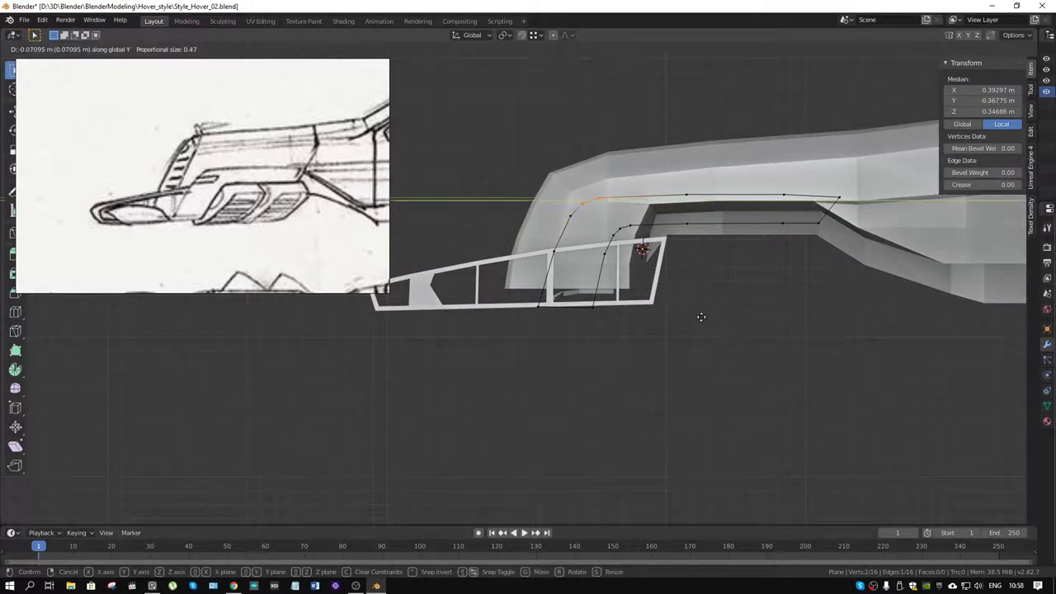
click(701, 317)
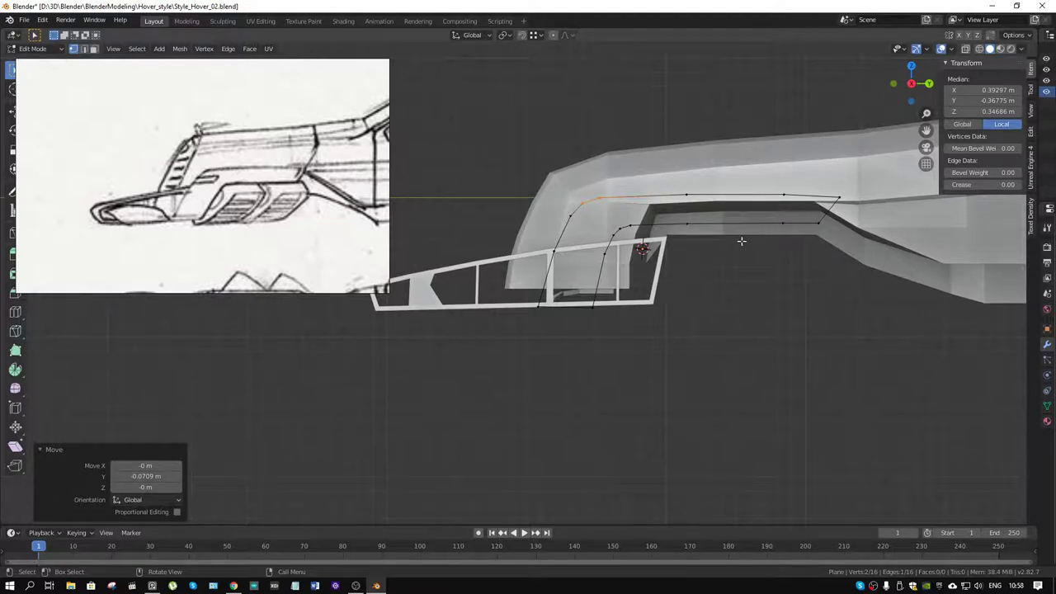
Fill the closed intake outline loop with a single face.
key(2)
key(a)
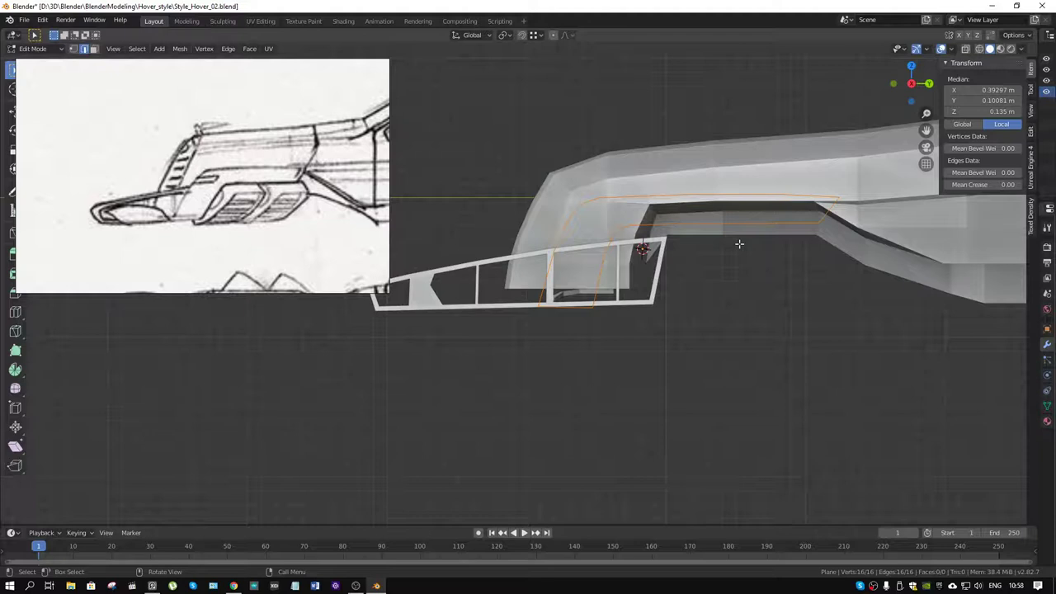
key(f)
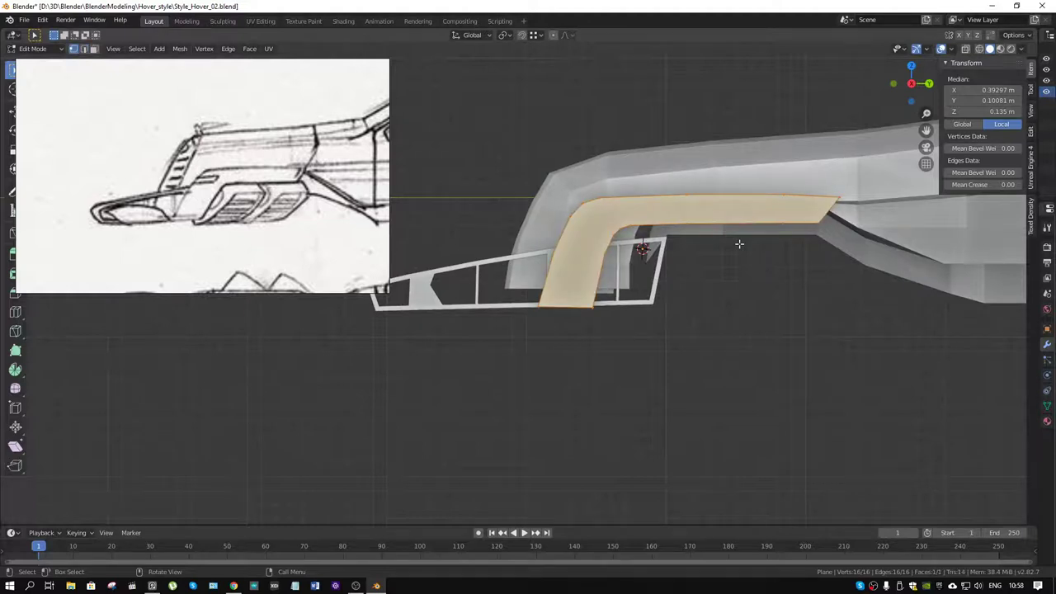
Connect three pairs of opposite bend vertices to cut the panel into quads, then deselect.
click(793, 196)
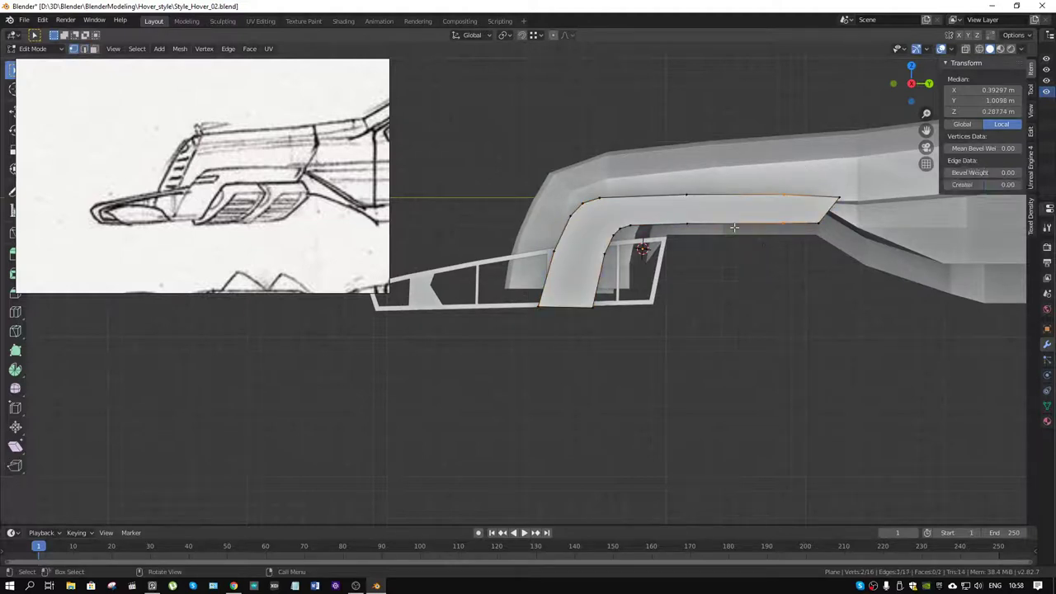
click(630, 229)
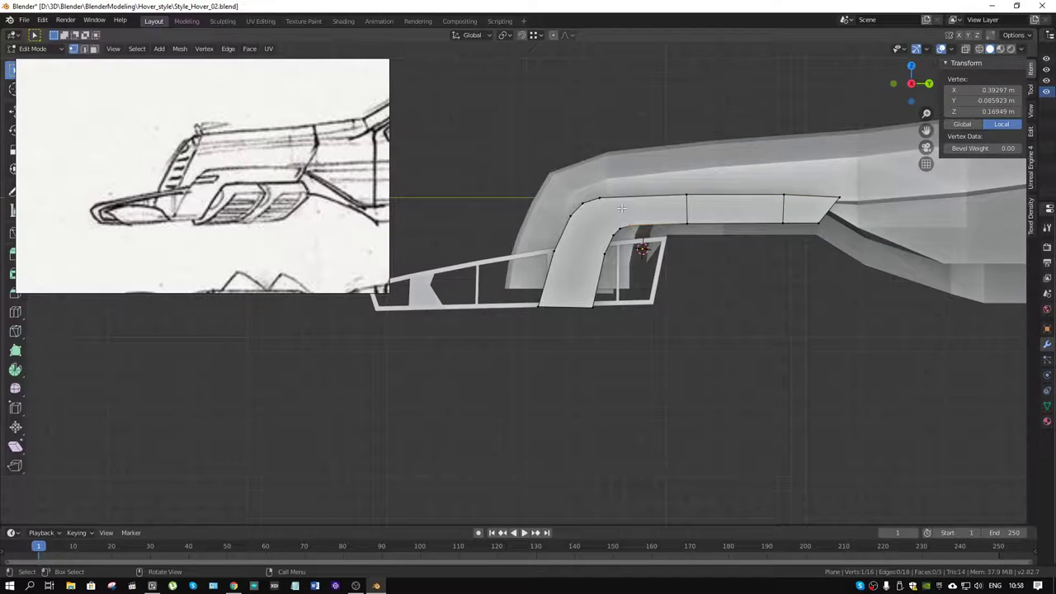
shift+click(621, 208)
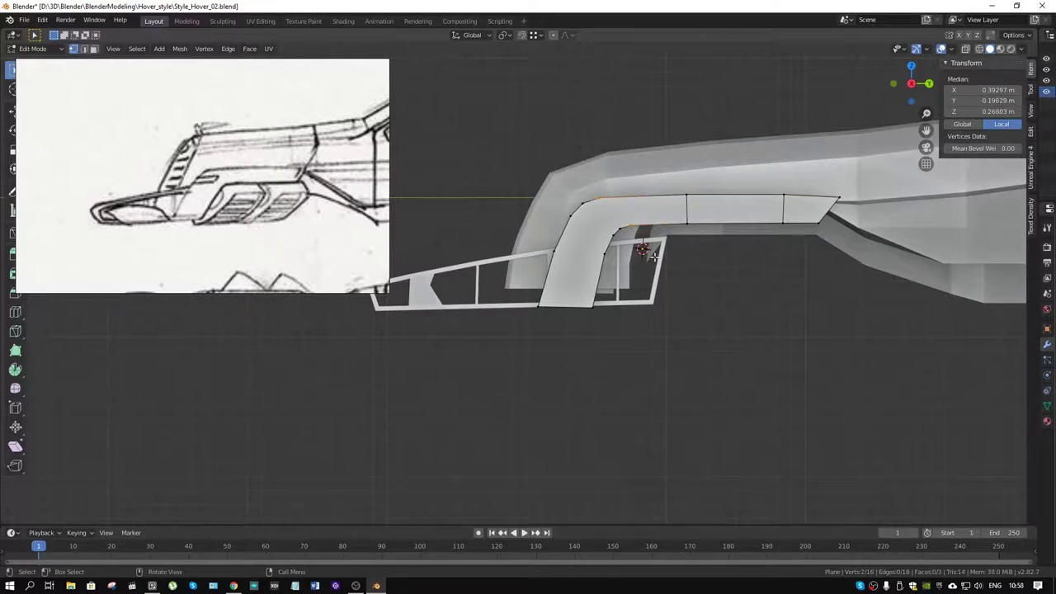
key(j)
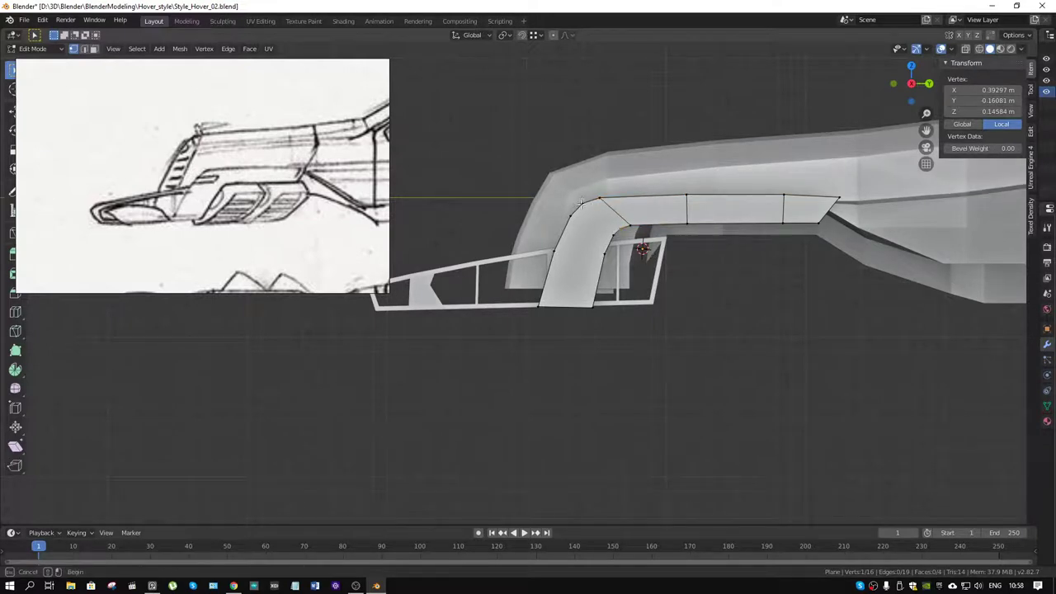
click(615, 233)
shift+click(583, 202)
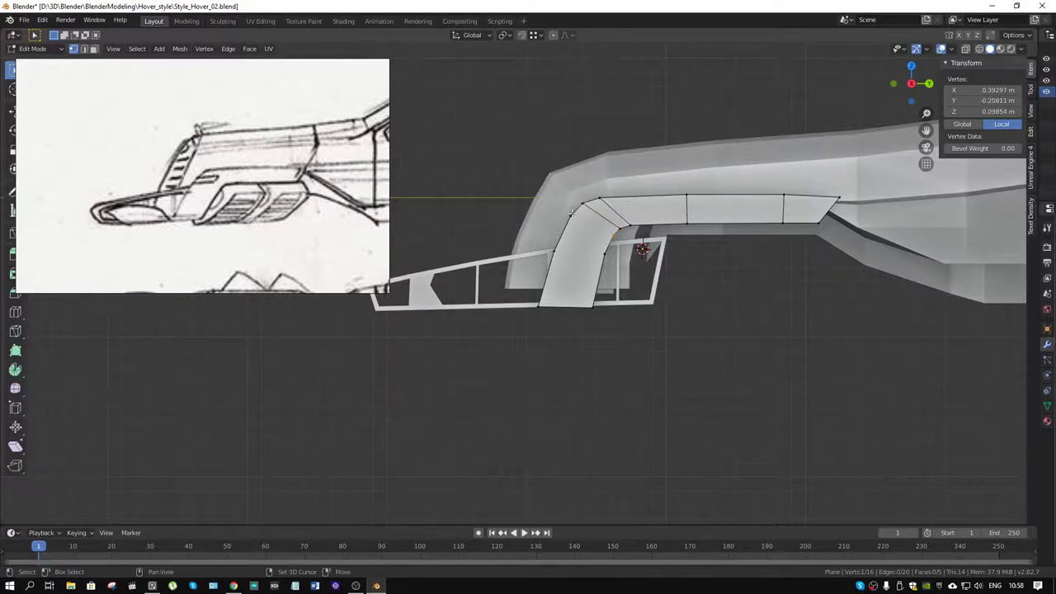
key(j)
click(552, 252)
shift+click(608, 251)
key(j)
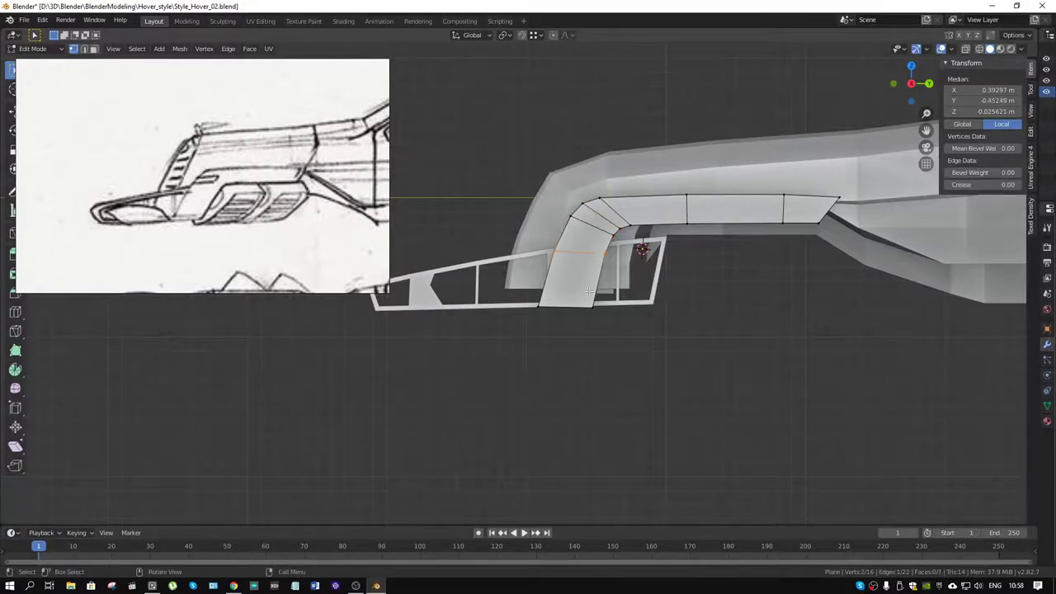
drag(610, 294, 534, 323)
click(702, 312)
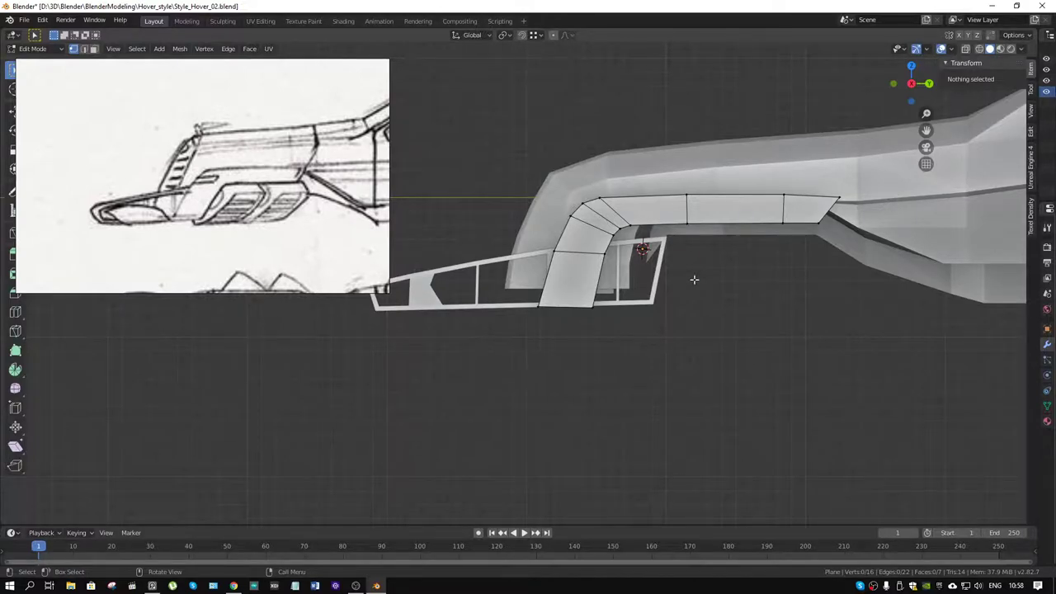
From a front view in X-ray, move the strip's vertical side edge 0.312 m along X.
middle_drag(670, 283, 783, 298)
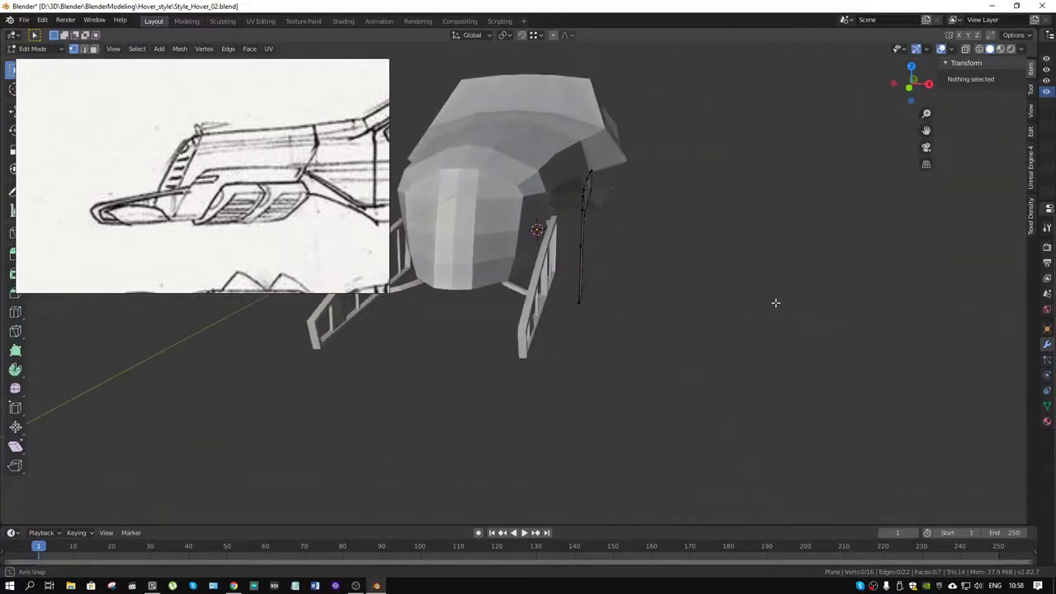
scroll(252, 218, down, 3)
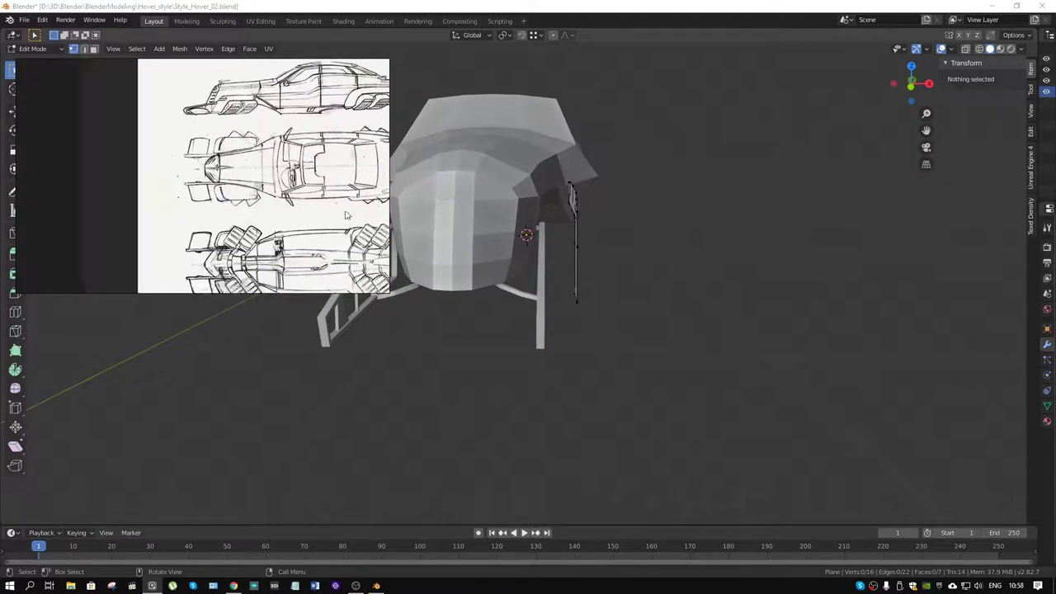
scroll(290, 174, up, 3)
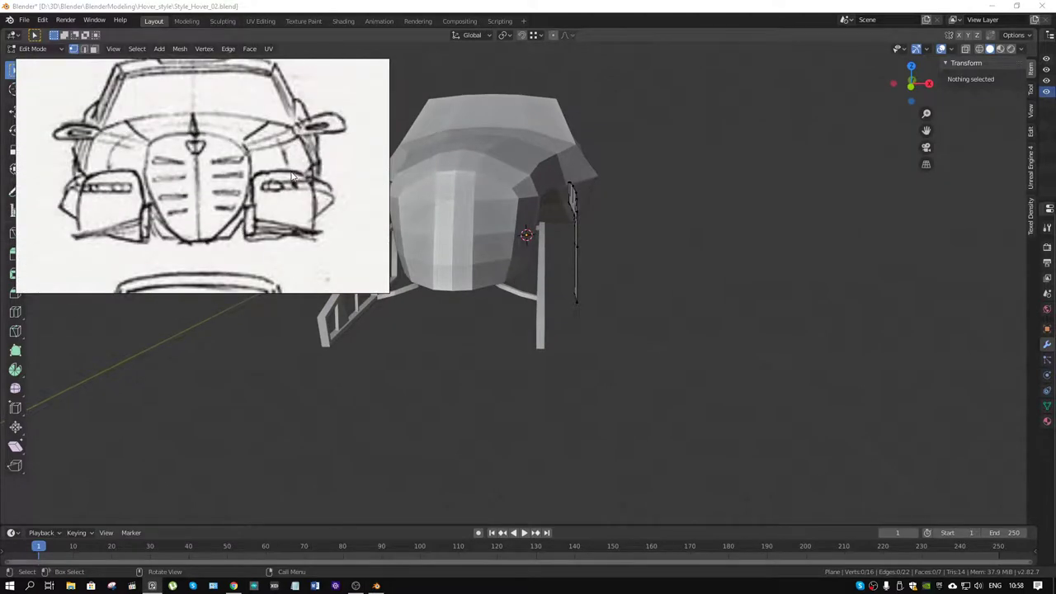
scroll(550, 231, down, 2)
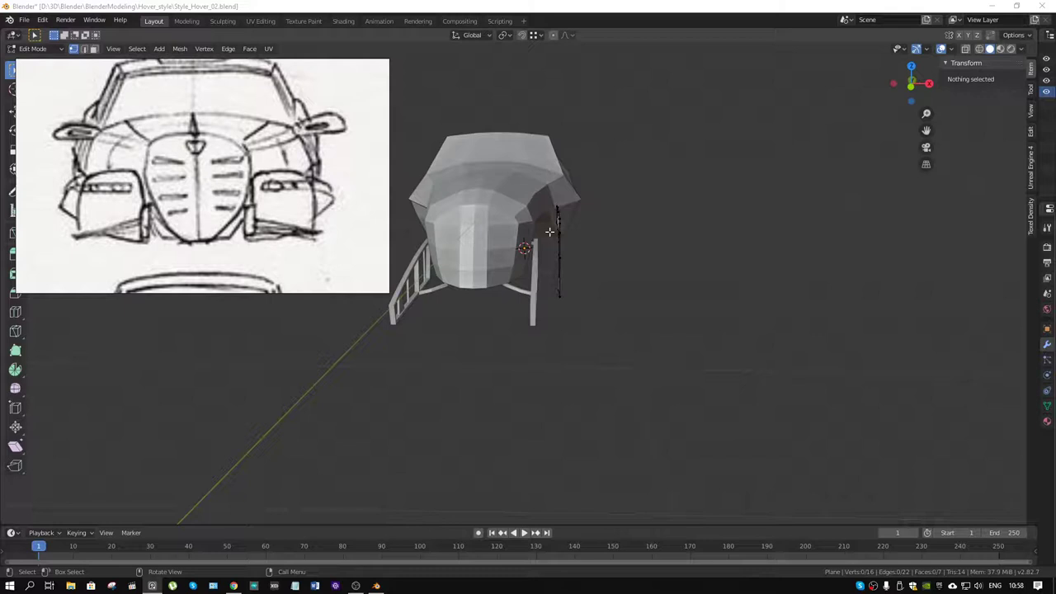
mouse_move(549, 232)
middle_down()
mouse_move(618, 231)
mouse_move(602, 235)
middle_up()
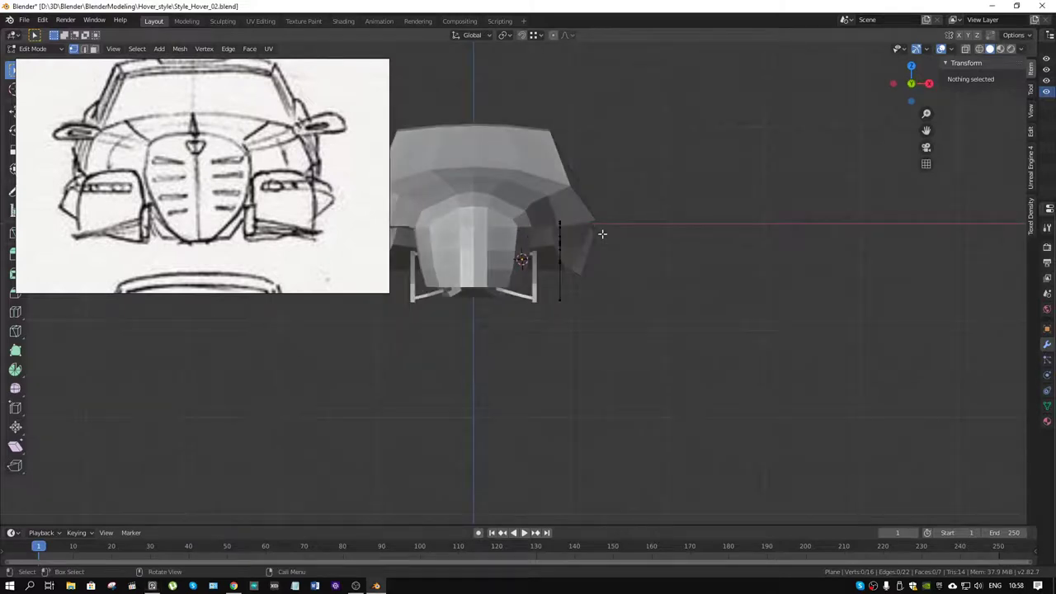
drag(615, 189, 536, 318)
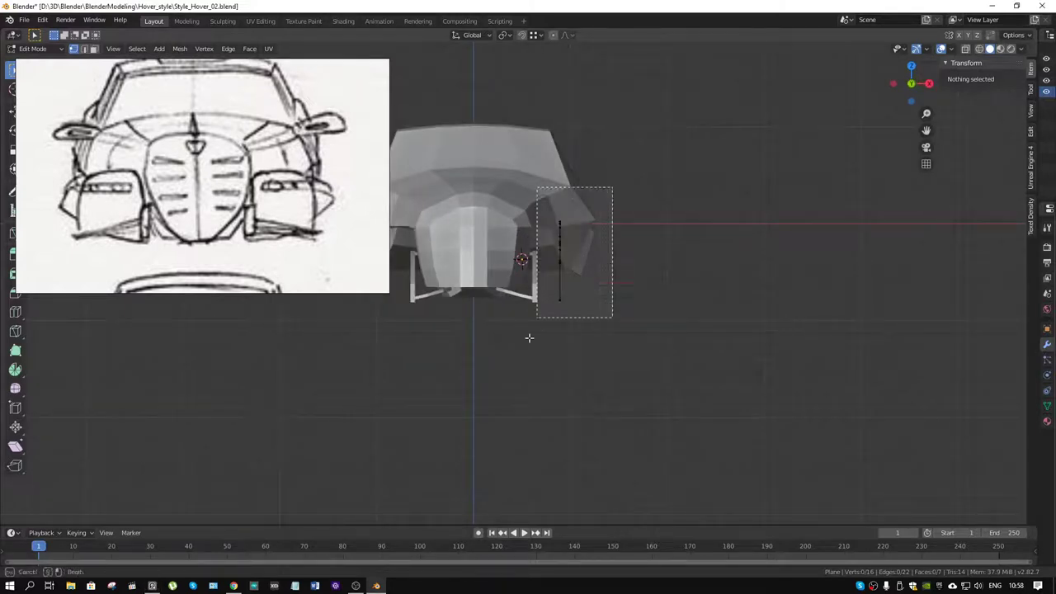
key(g)
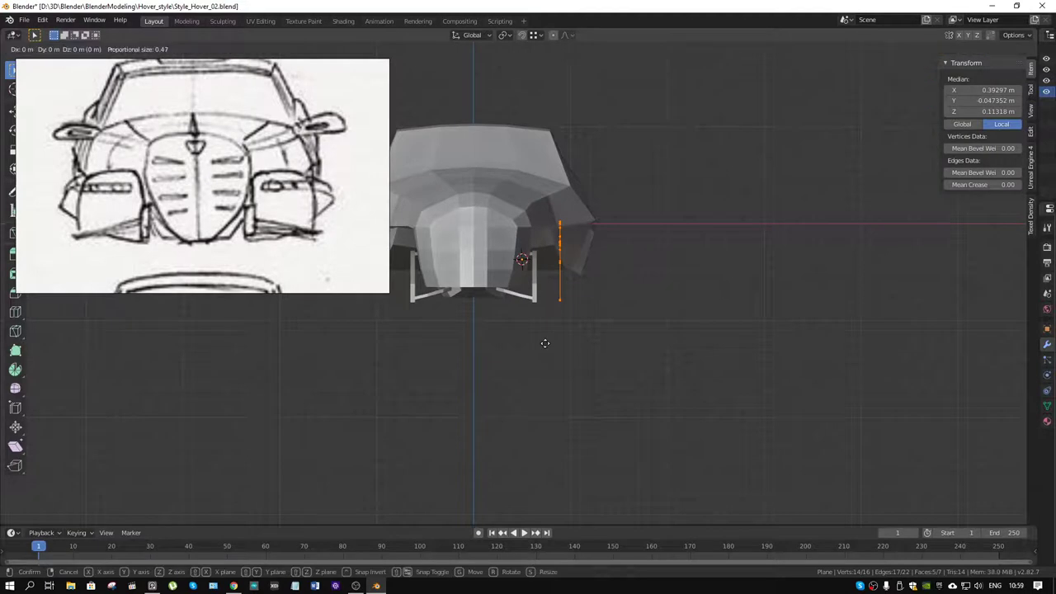
key(Escape)
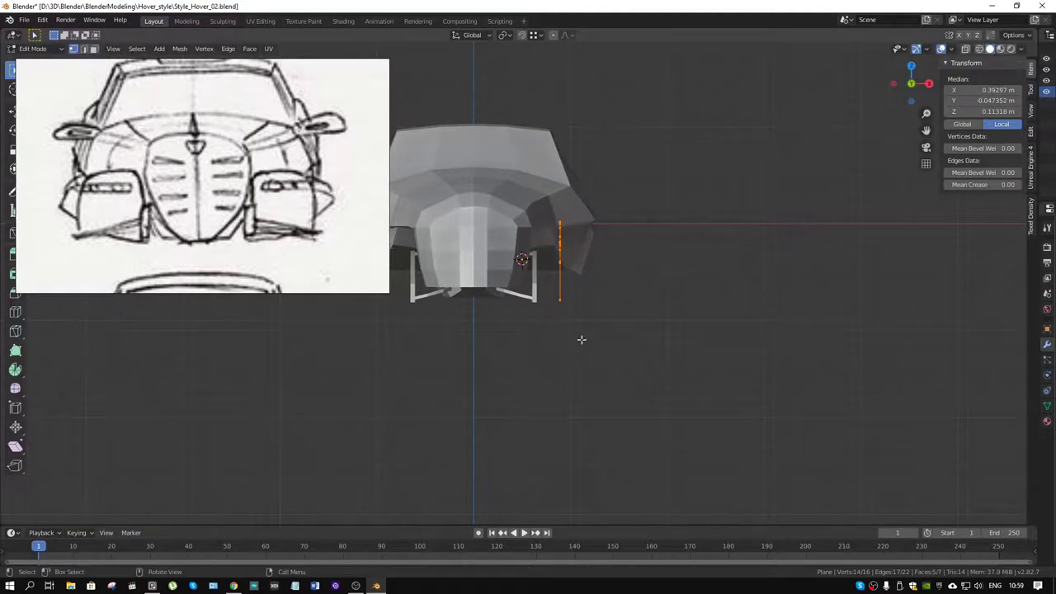
key(alt+z)
key(g)
key(x)
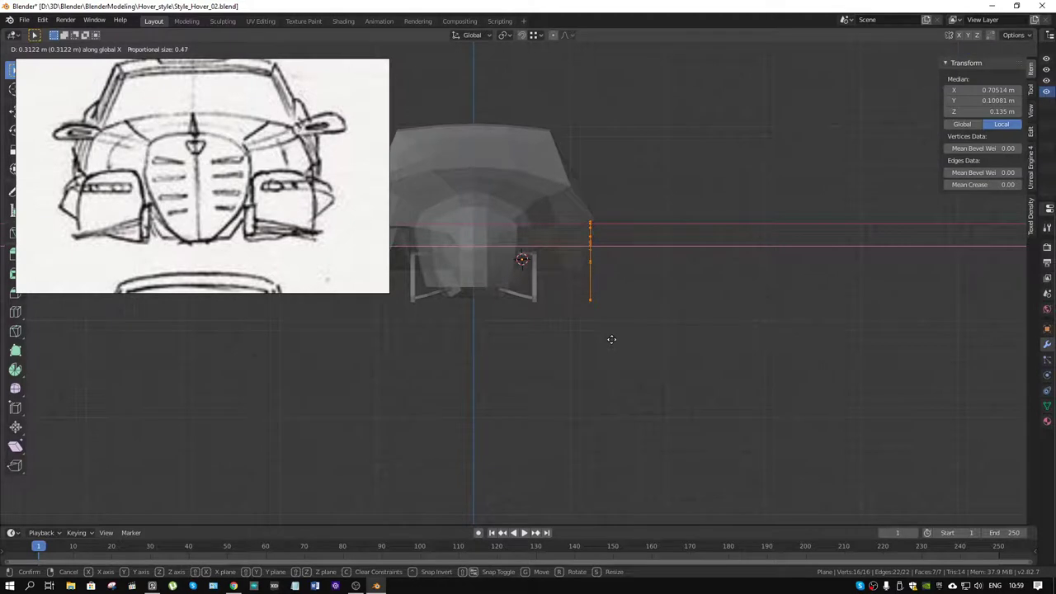
click(611, 340)
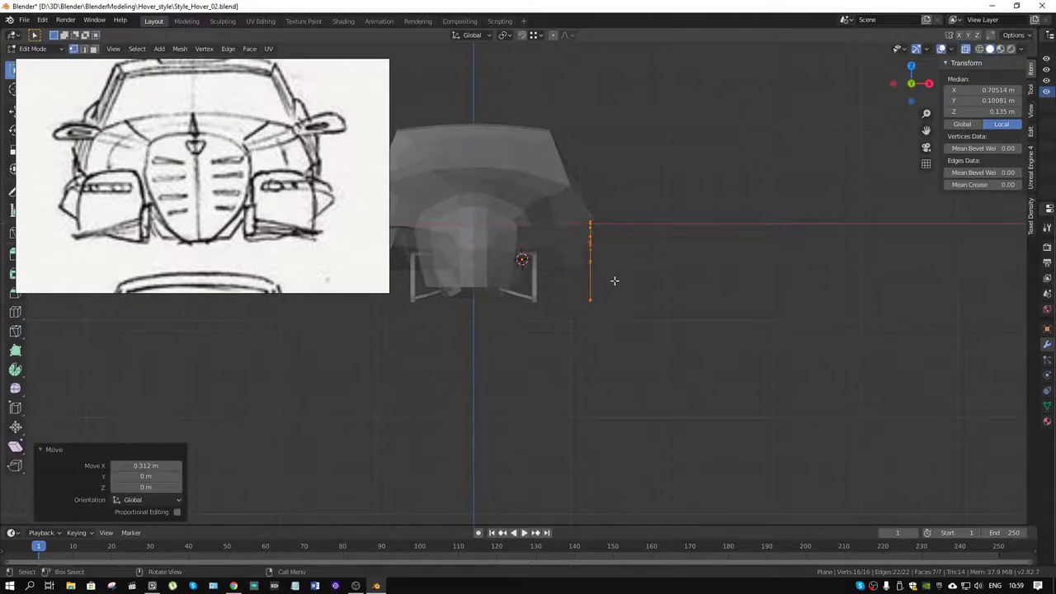
Extrude the panel face 0.552 m along its normal for depth.
key(3)
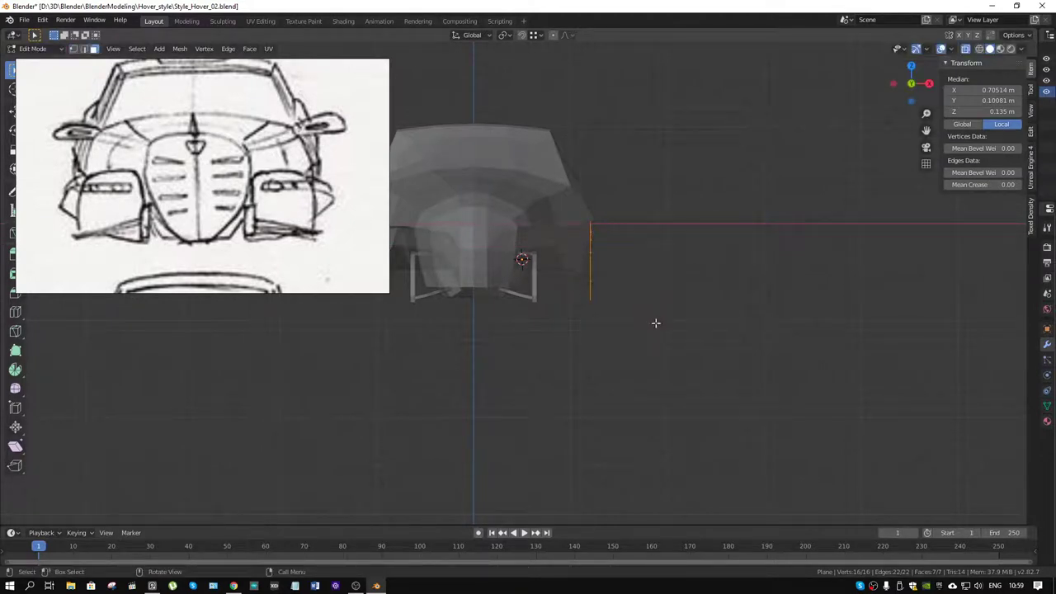
key(e)
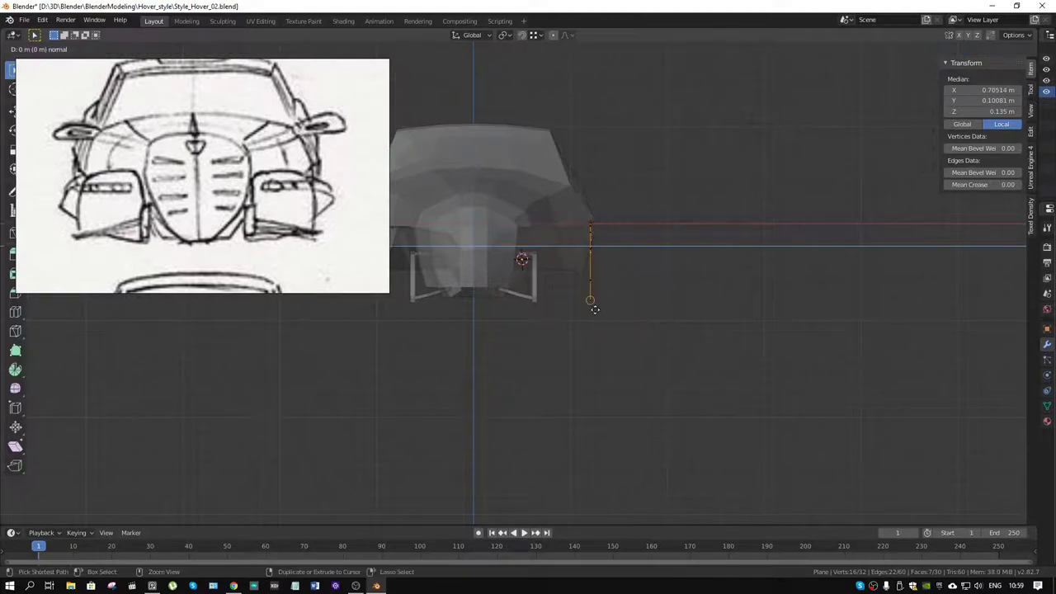
click(648, 326)
mouse_move(650, 322)
middle_down()
mouse_move(651, 284)
mouse_move(710, 248)
middle_up()
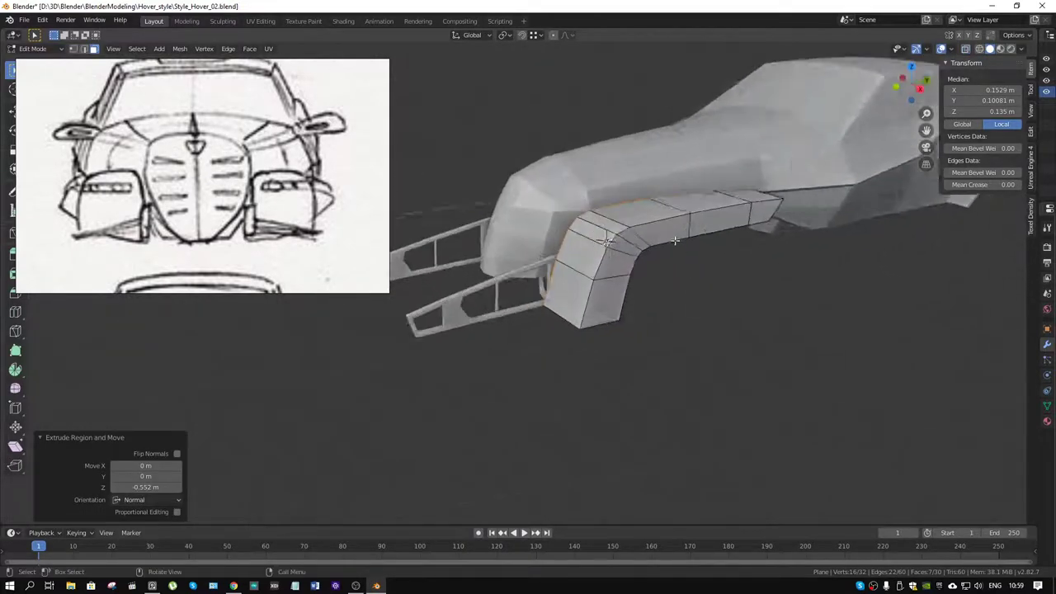
Lower the rear part of the panel's top edge about 0.37 m with snapping.
scroll(724, 242, up, 2)
mouse_move(735, 167)
middle_down()
mouse_move(606, 202)
mouse_move(582, 221)
mouse_move(635, 285)
mouse_move(625, 307)
mouse_move(503, 319)
middle_up()
key(alt+z)
scroll(636, 285, down, 2)
click(609, 310)
scroll(555, 316, up, 2)
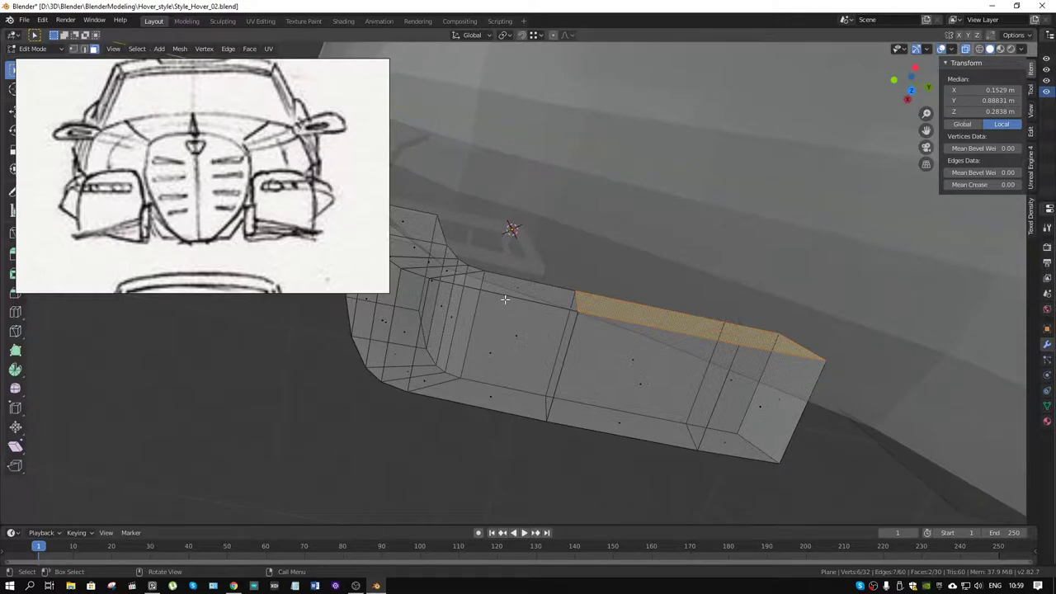
mouse_move(505, 299)
middle_down()
mouse_move(573, 287)
mouse_move(520, 290)
middle_up()
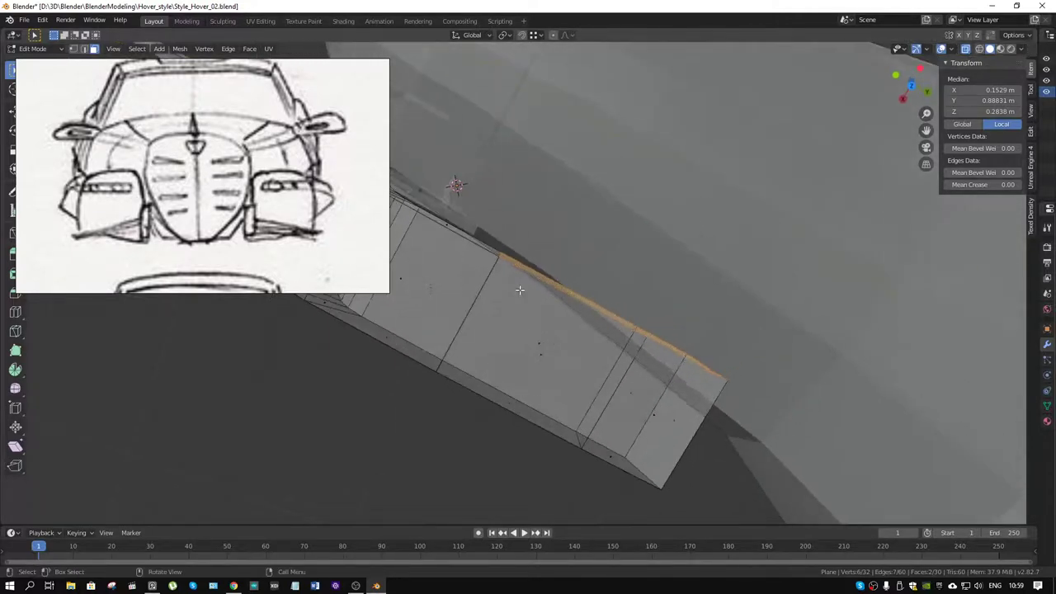
key(g)
key(ctrl)
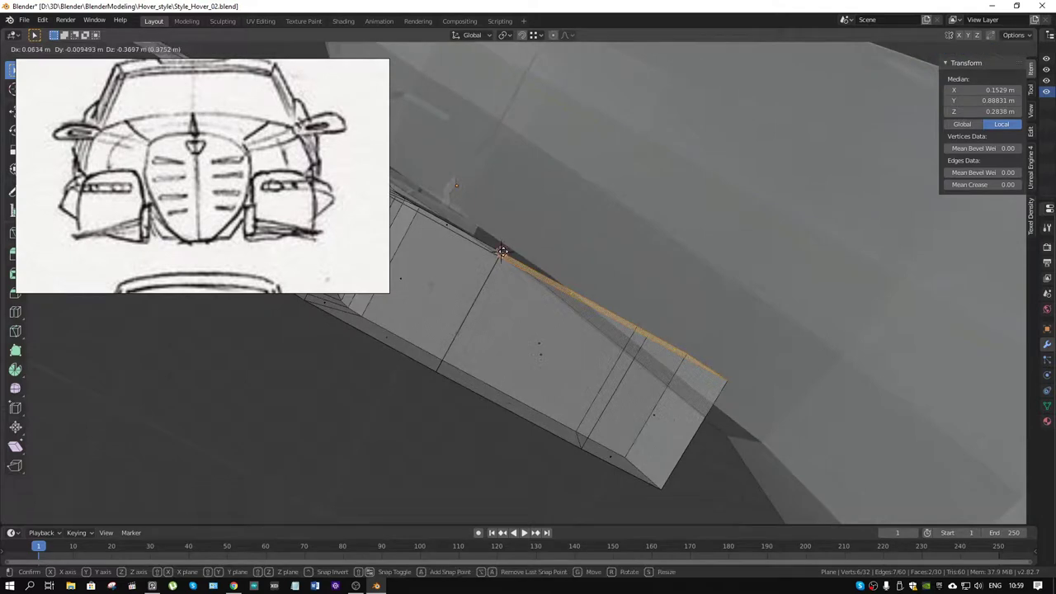
click(502, 252)
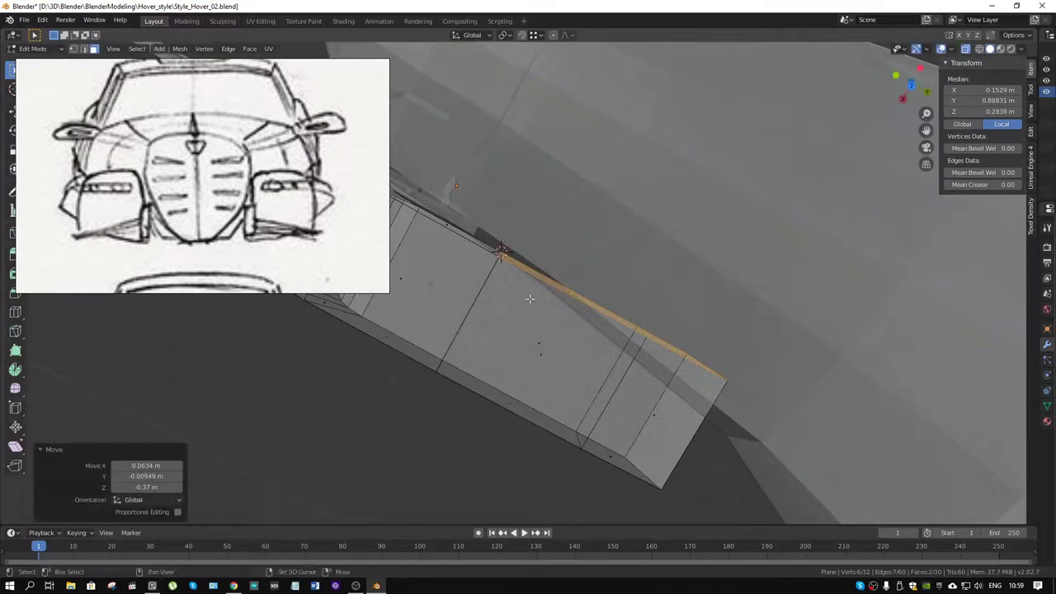
Rotate that top edge -10.8° about Z around the 3D cursor.
click(503, 36)
click(532, 61)
middle_drag(561, 256, 564, 248)
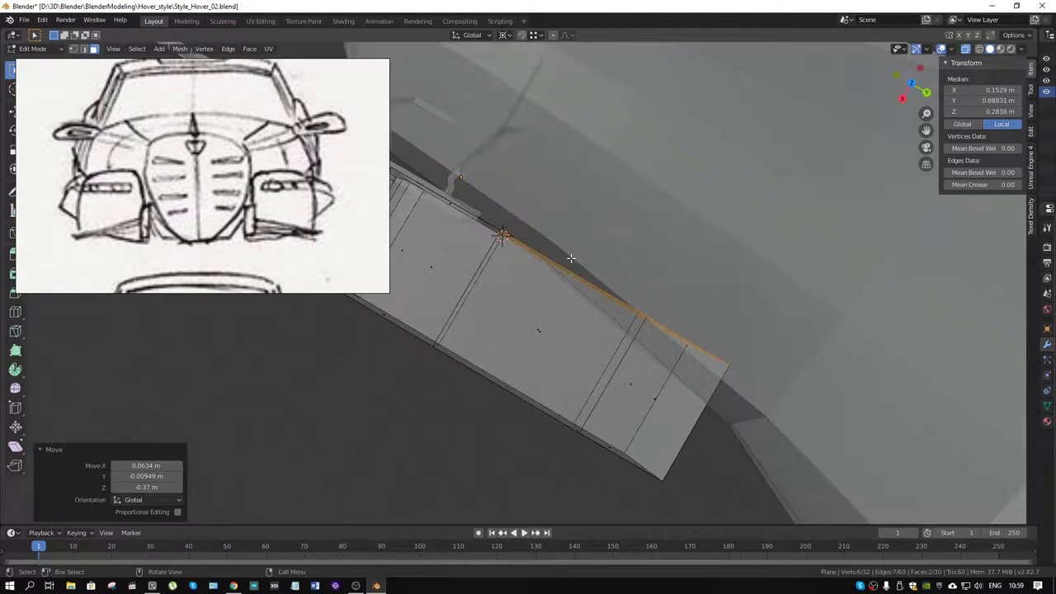
key(r)
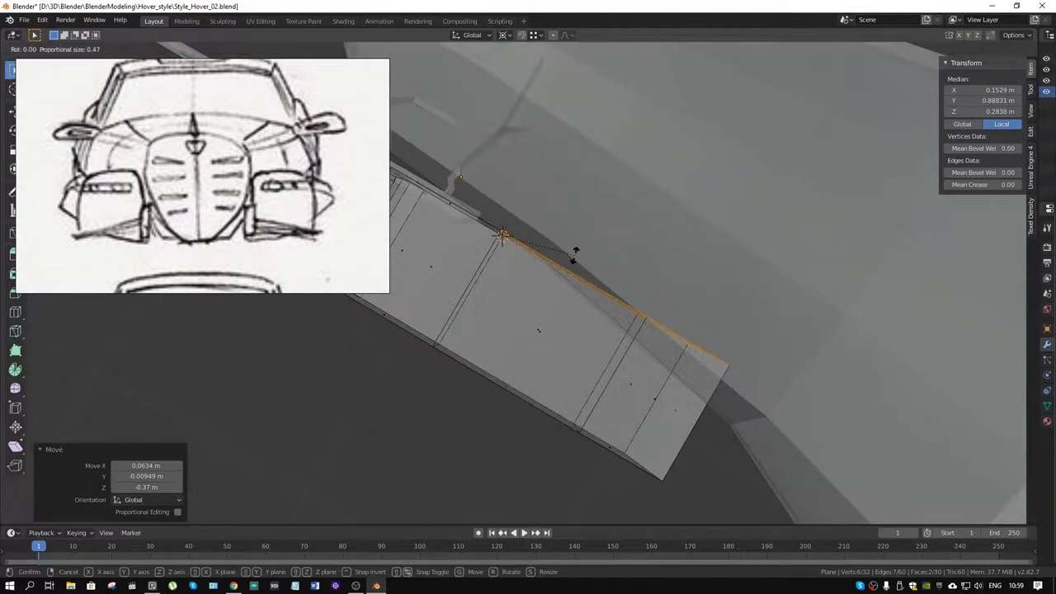
key(z)
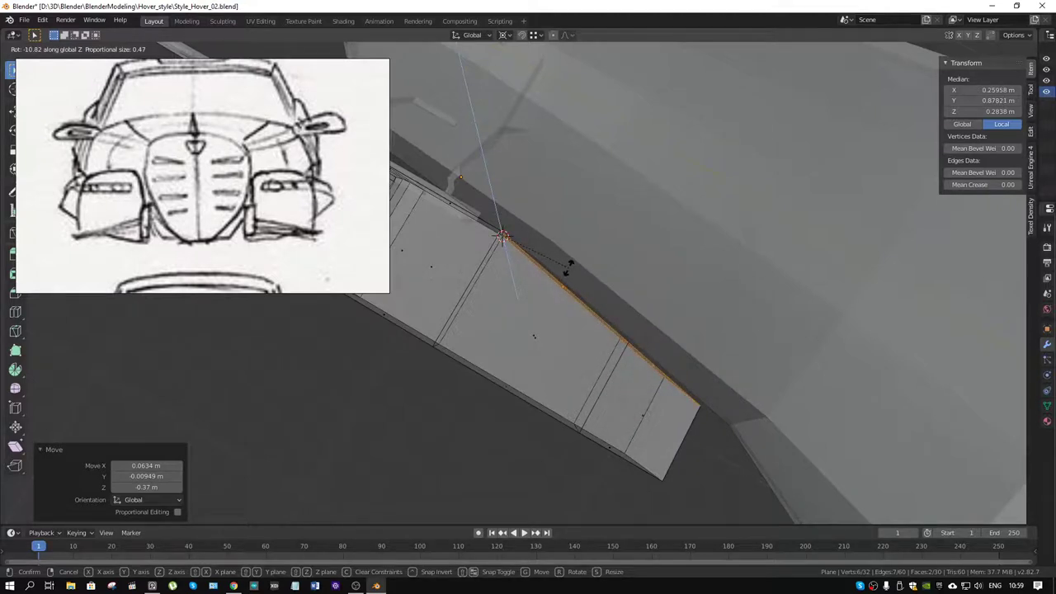
click(502, 237)
mouse_move(503, 237)
middle_down()
mouse_move(744, 200)
mouse_move(750, 262)
mouse_move(738, 237)
mouse_move(726, 239)
middle_up()
mouse_move(509, 228)
middle_down()
mouse_move(431, 237)
mouse_move(557, 311)
mouse_move(530, 303)
middle_up()
scroll(556, 310, up, 2)
Add an unslid edge loop across the panel.
key(ctrl+r)
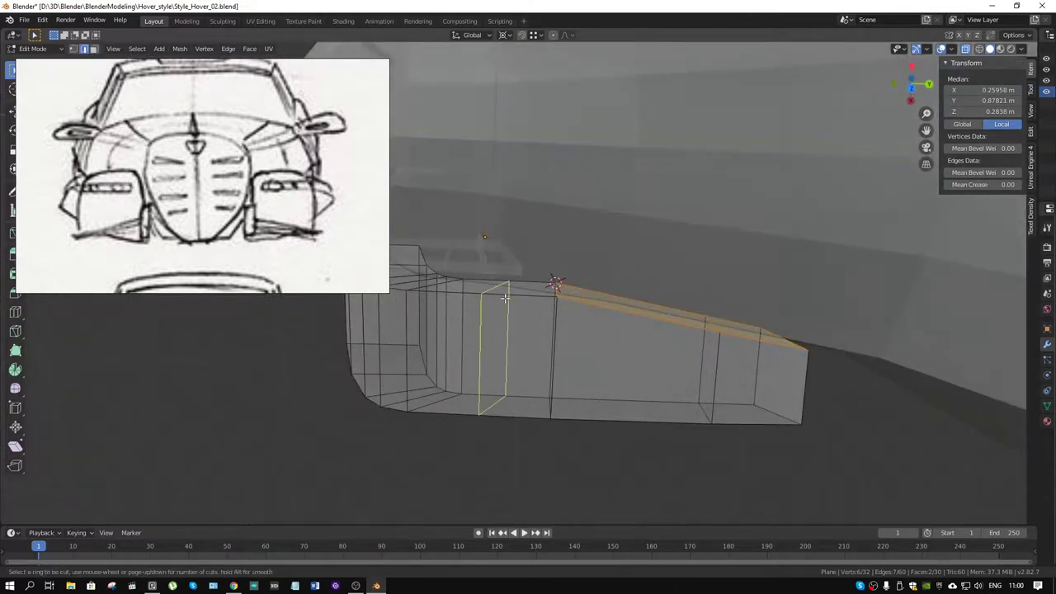
click(505, 299)
right_click(505, 299)
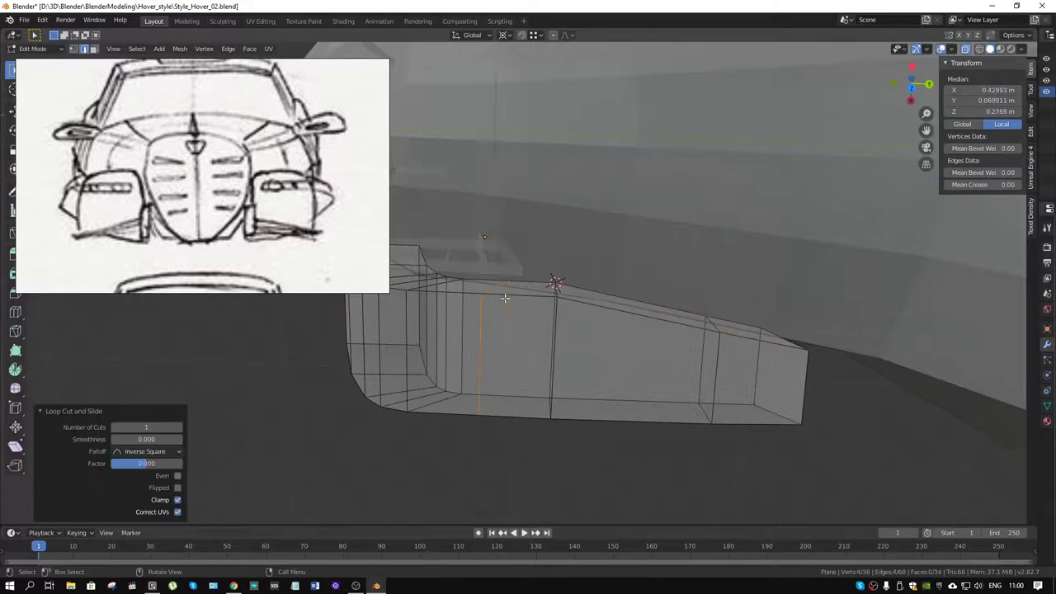
Move the two thin top faces of the strip along X.
key(1)
click(605, 318)
click(642, 306)
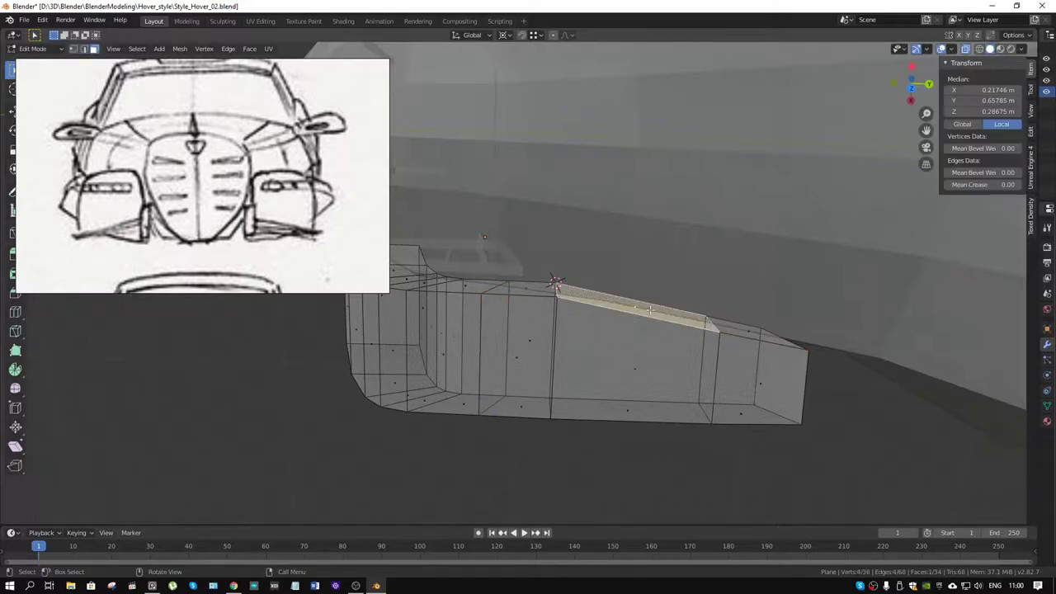
shift+click(741, 324)
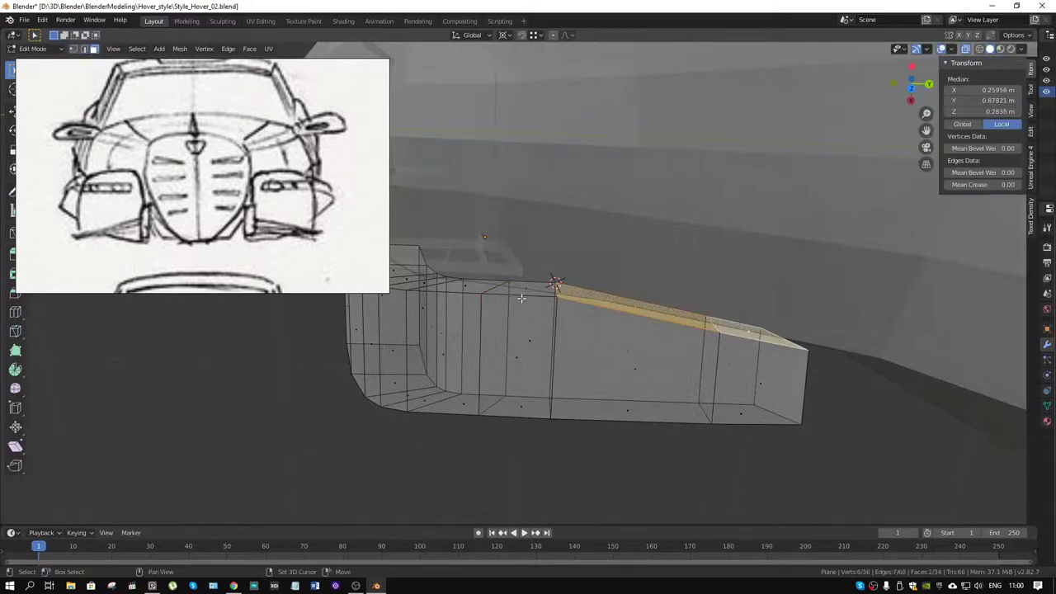
key(g)
key(x)
click(648, 452)
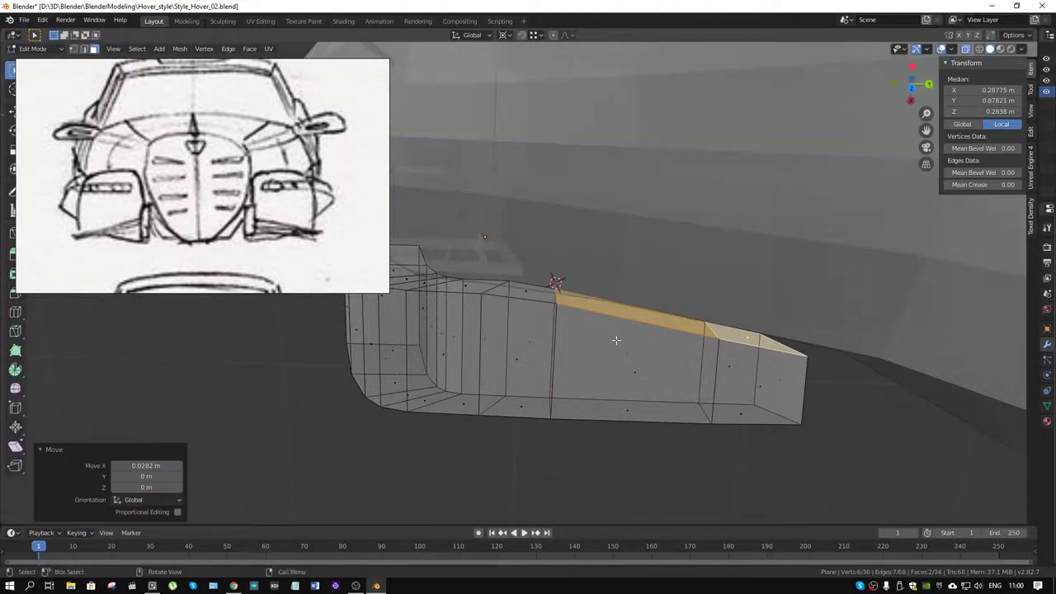
Move the rear top corner vertex while keeping its X position fixed.
middle_drag(616, 340, 623, 193)
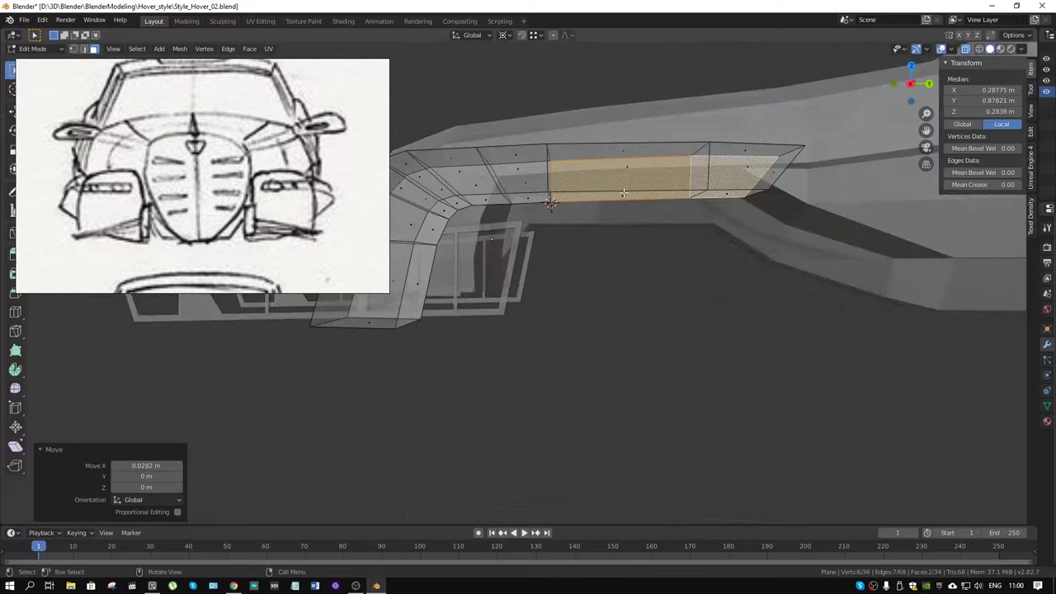
key(KP_8)
key(1)
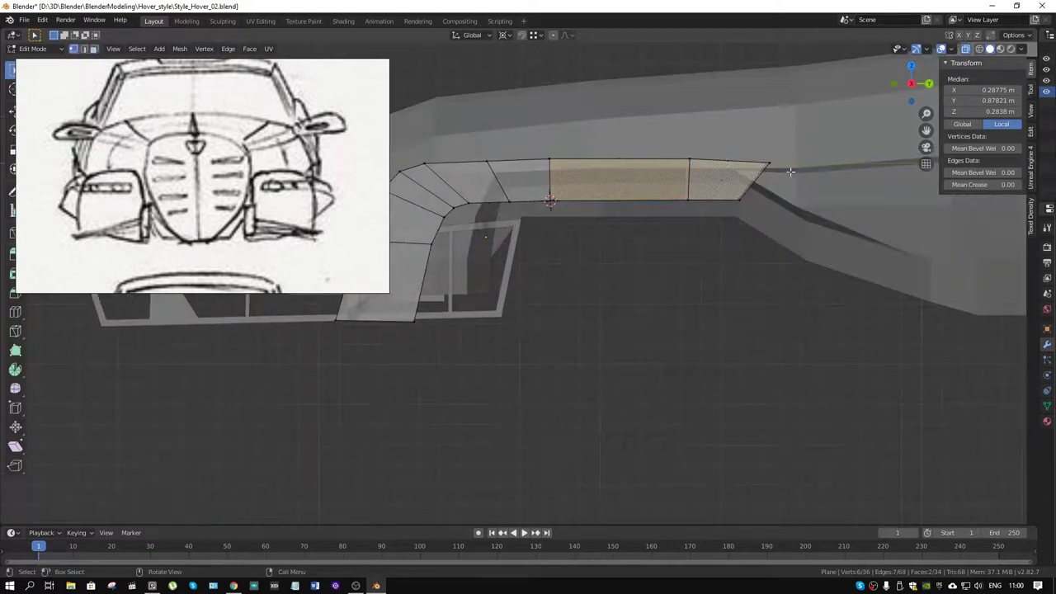
click(769, 199)
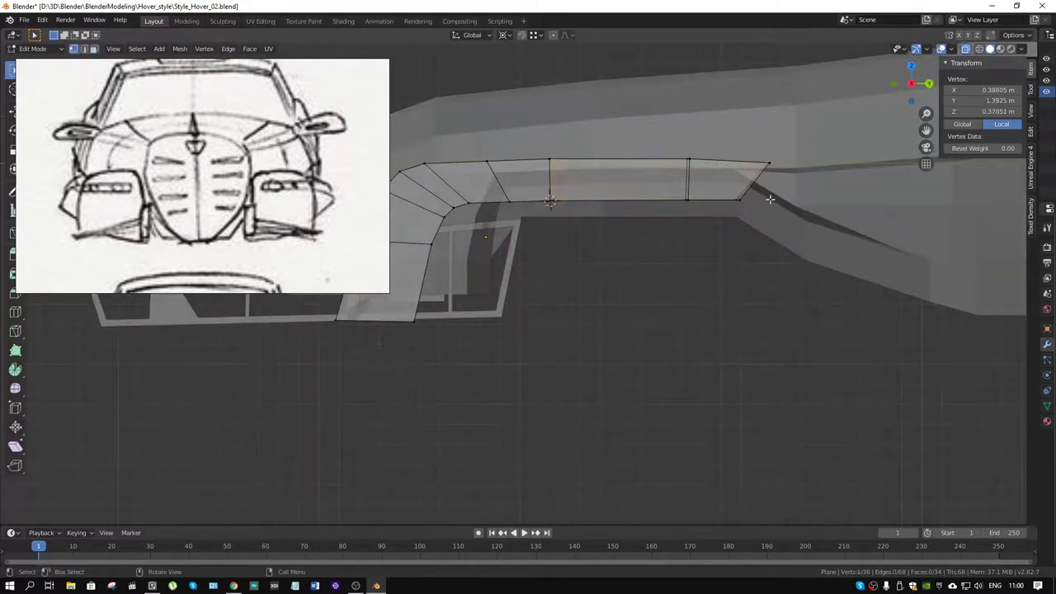
key(g)
key(shift+x)
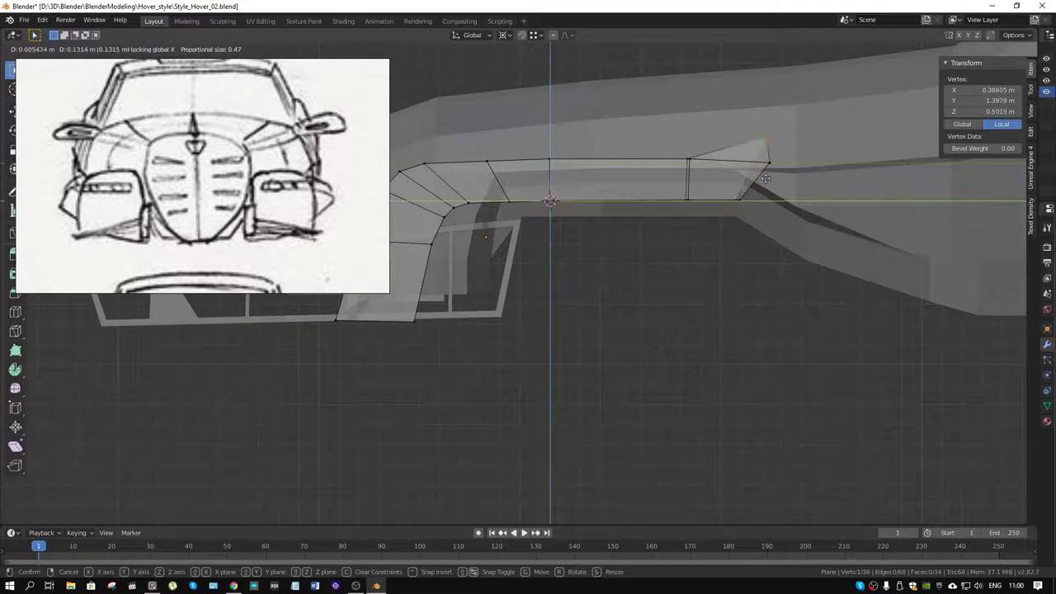
click(769, 162)
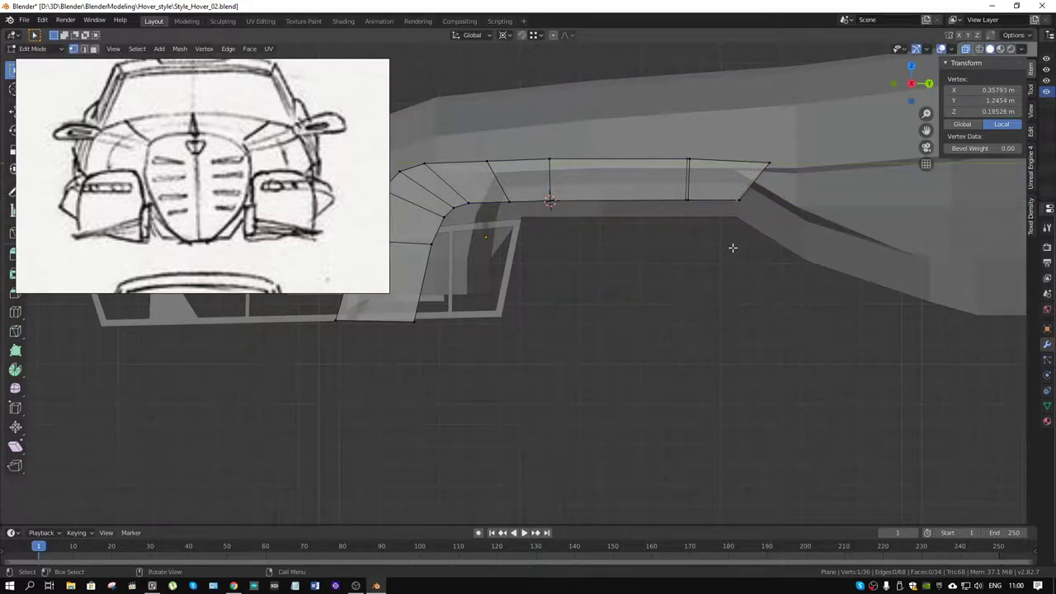
Nudge three strip edge vertices along Y by 0.0168, 0.0123 and 0.0122 m.
key(g)
key(y)
click(701, 181)
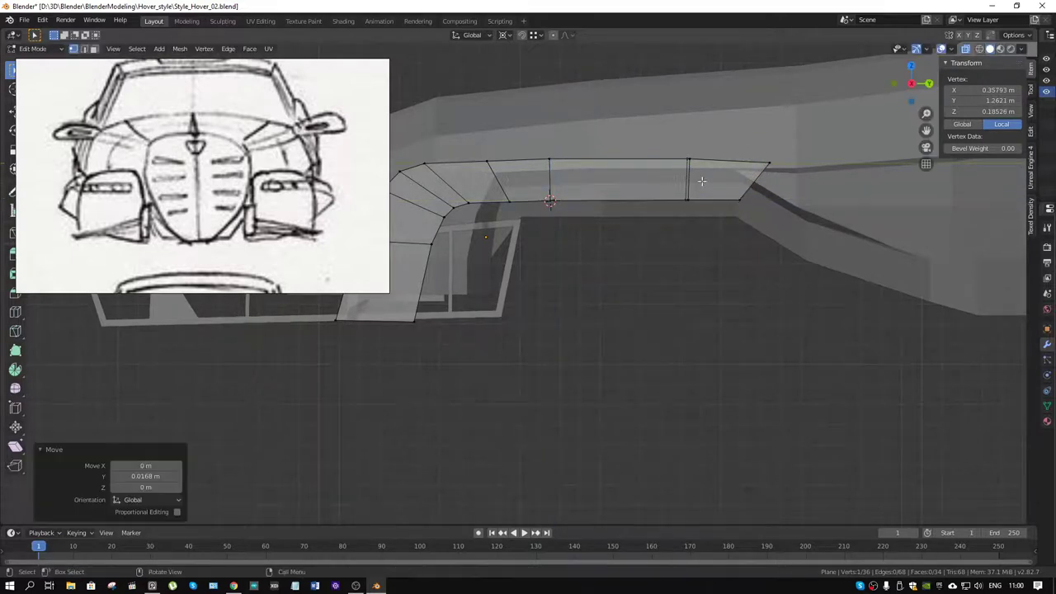
click(689, 198)
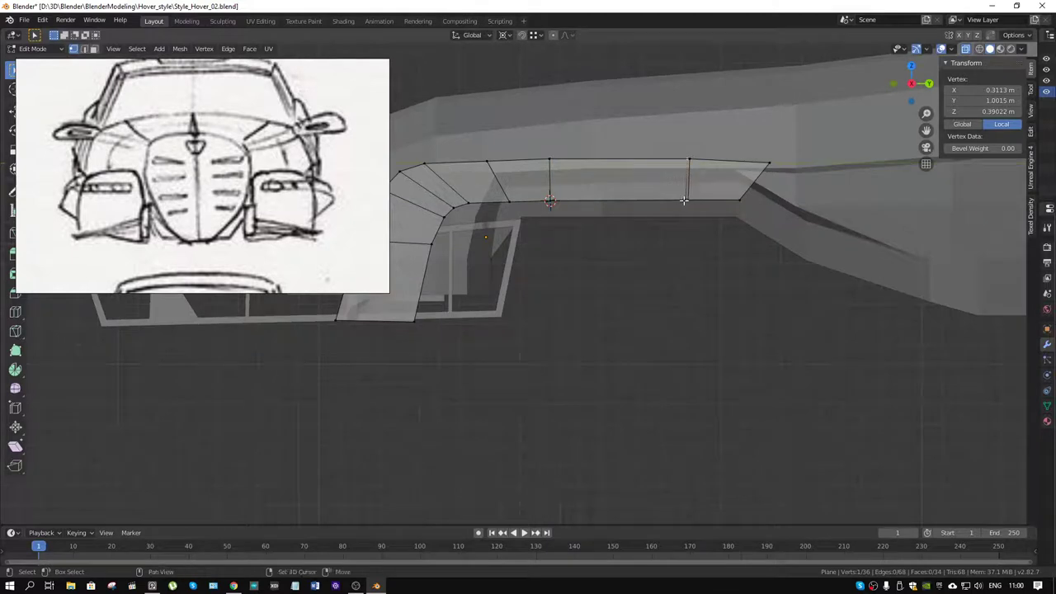
key(g)
key(y)
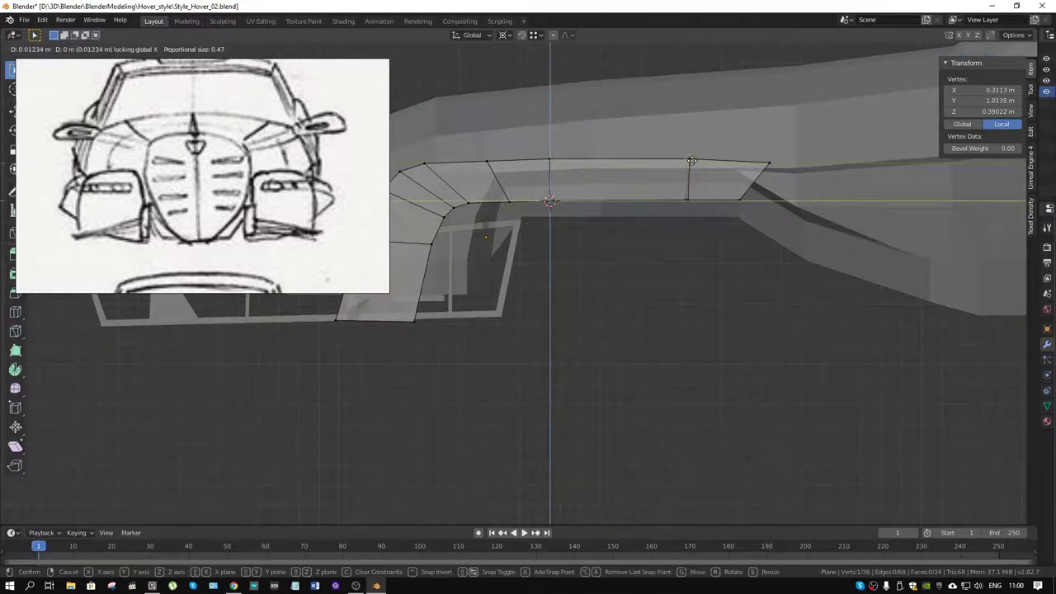
click(687, 198)
click(683, 197)
key(g)
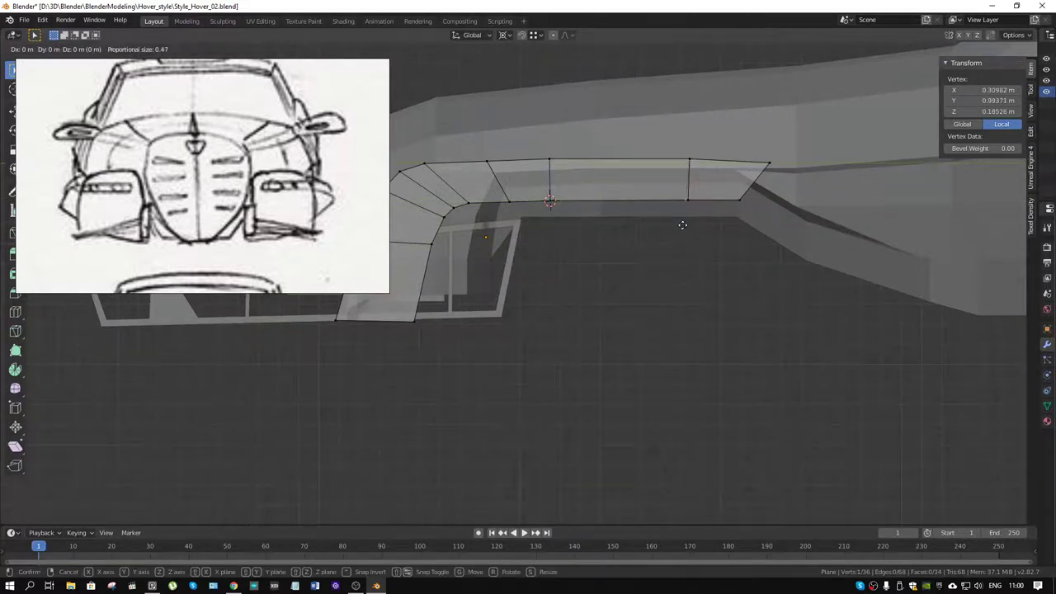
key(y)
click(625, 238)
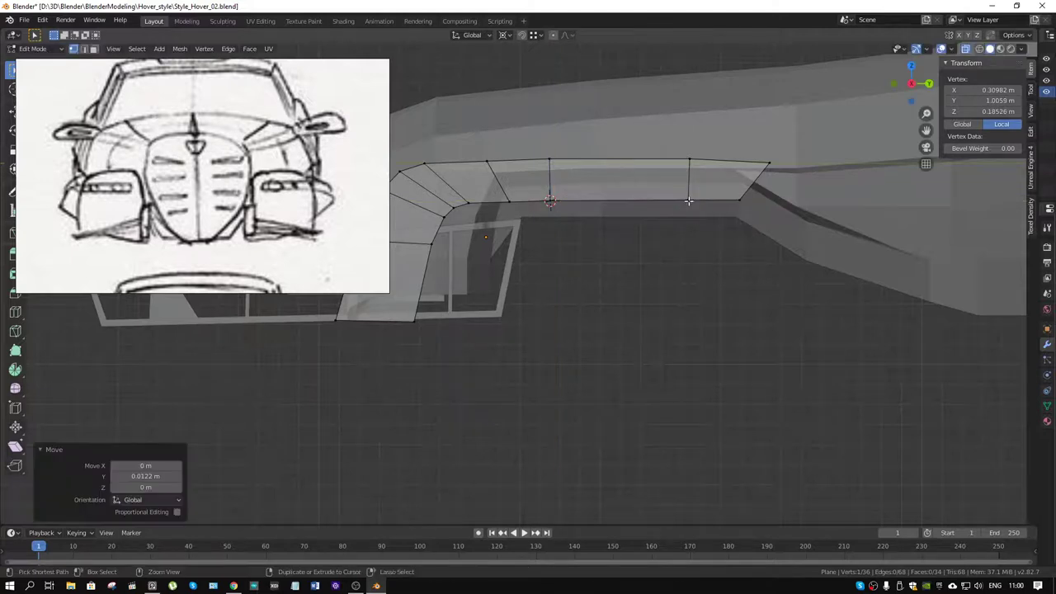
Turn off X-ray so the intake strip shows as solid surfaces.
mouse_move(596, 182)
middle_down()
mouse_move(560, 166)
mouse_move(557, 232)
middle_up()
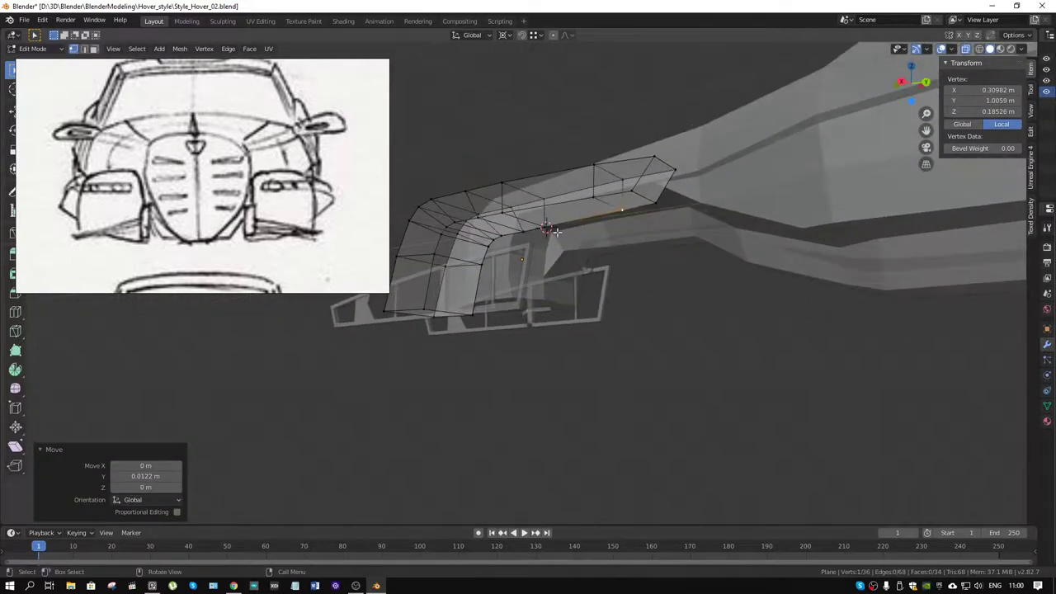
middle_drag(478, 259, 596, 280)
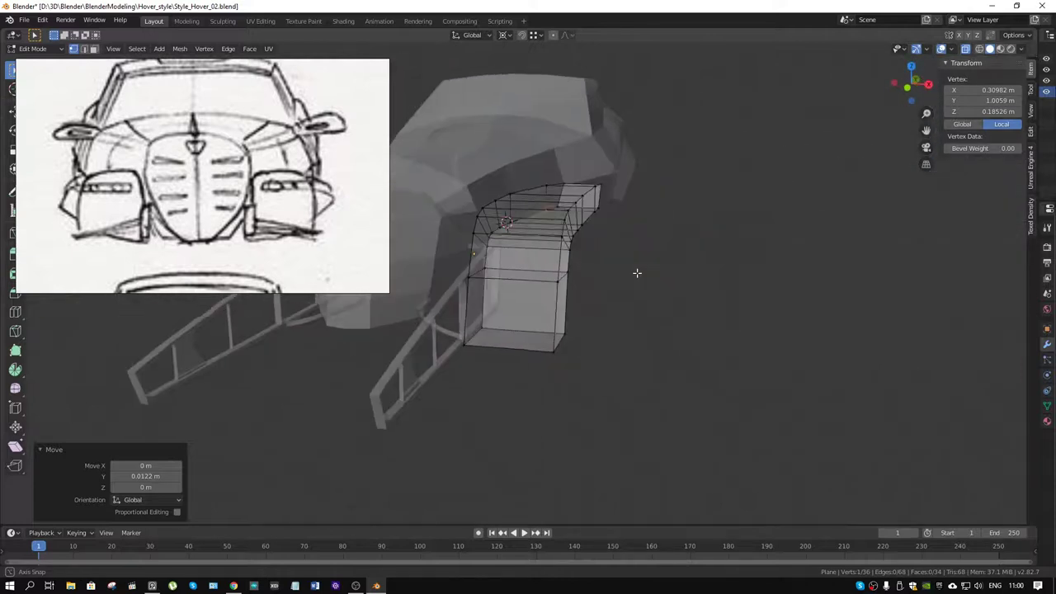
key(alt+z)
middle_drag(557, 272, 871, 237)
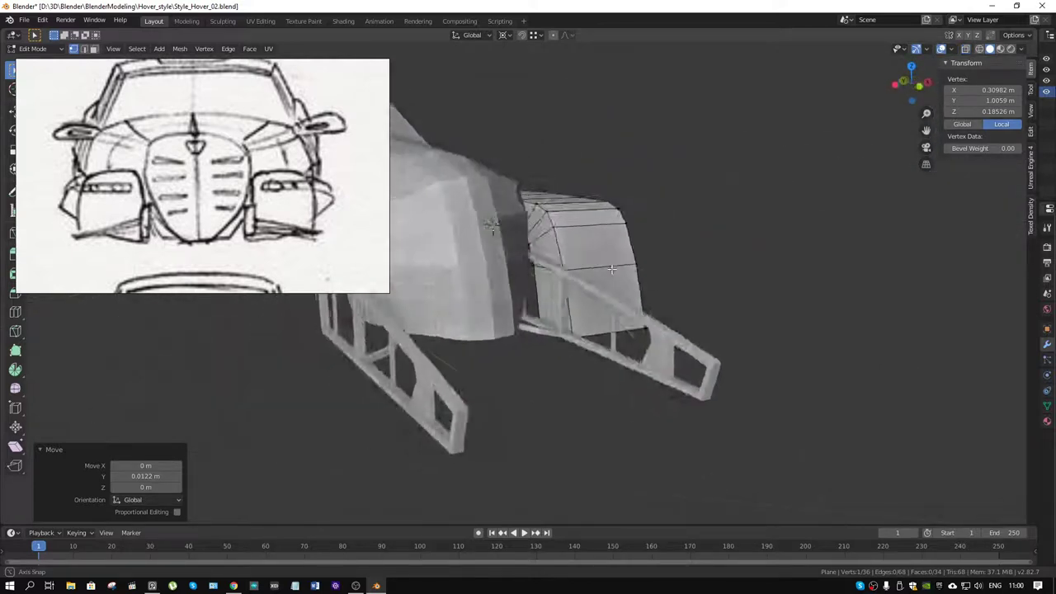
scroll(509, 246, up, 4)
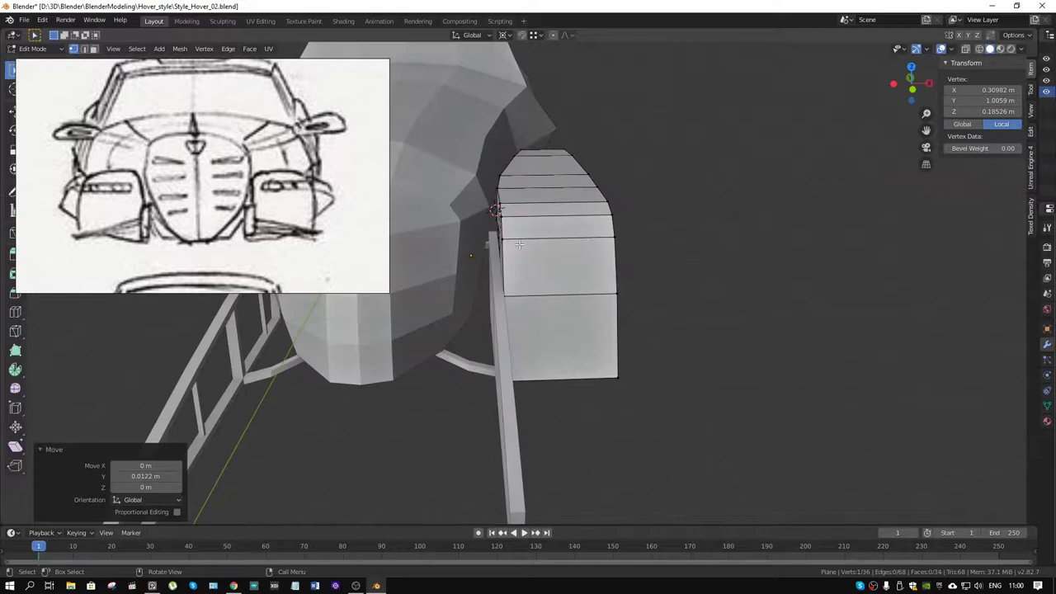
Inspect the panel against the hull in Object Mode, then return to Edit Mode.
key(ctrl+Tab)
click(470, 261)
scroll(510, 279, down, 6)
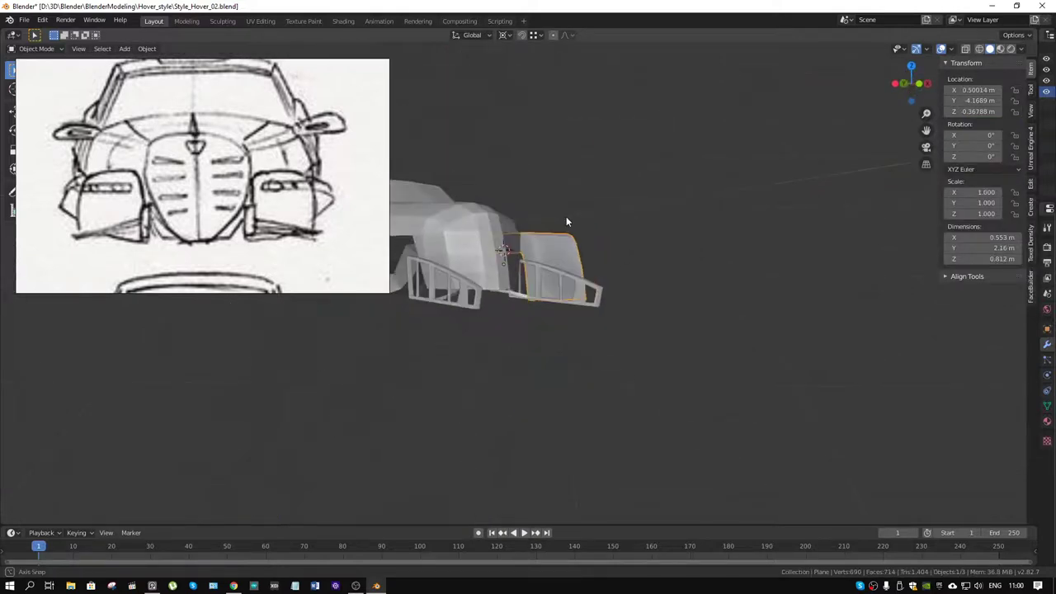
mouse_move(588, 266)
middle_down()
mouse_move(582, 199)
mouse_move(548, 236)
middle_up()
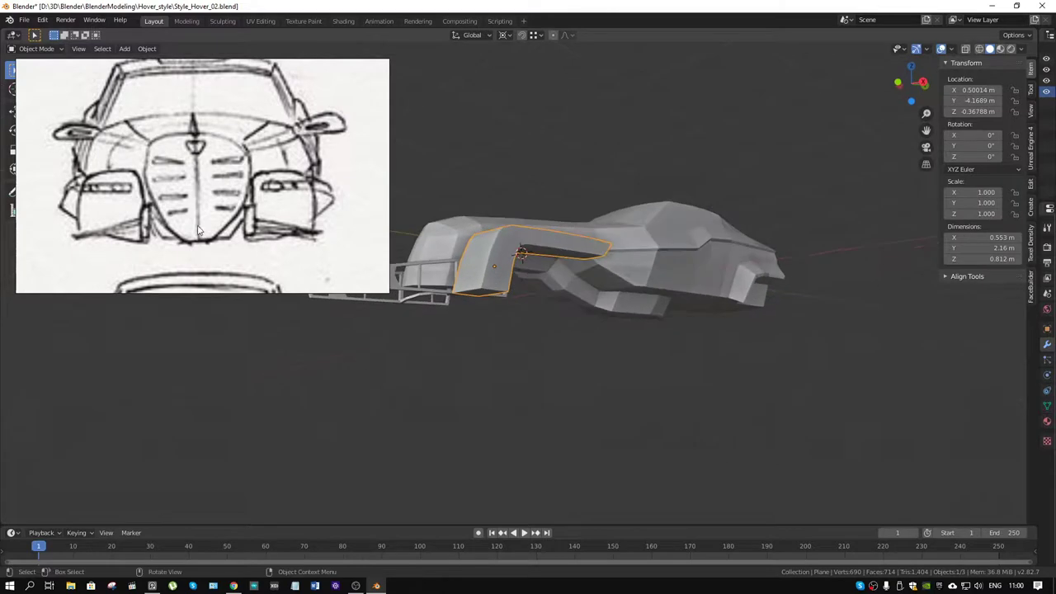
scroll(496, 267, up, 4)
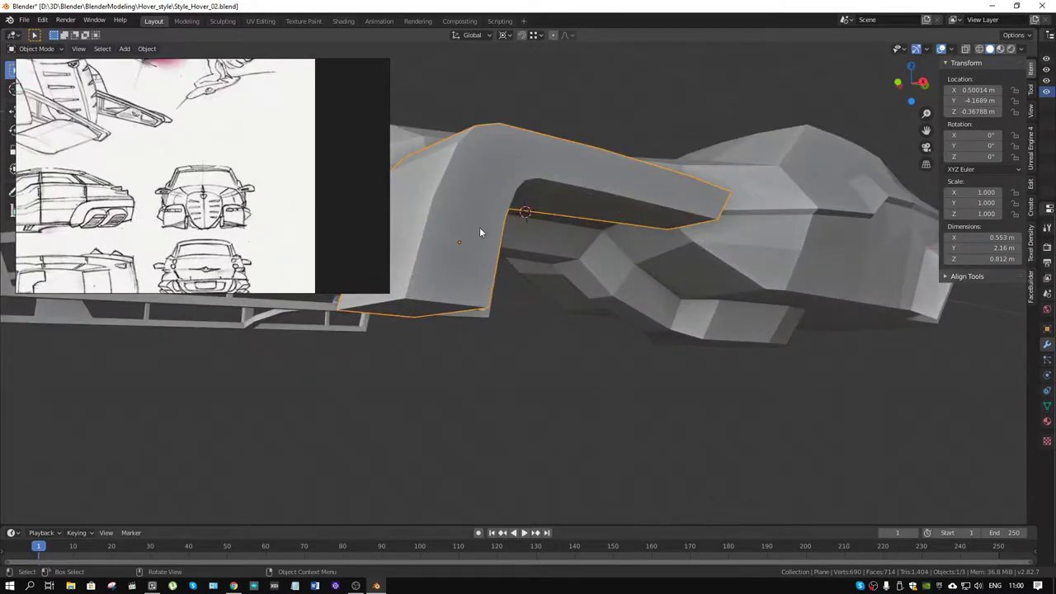
mouse_move(311, 234)
middle_down()
mouse_move(529, 240)
mouse_move(423, 241)
middle_up()
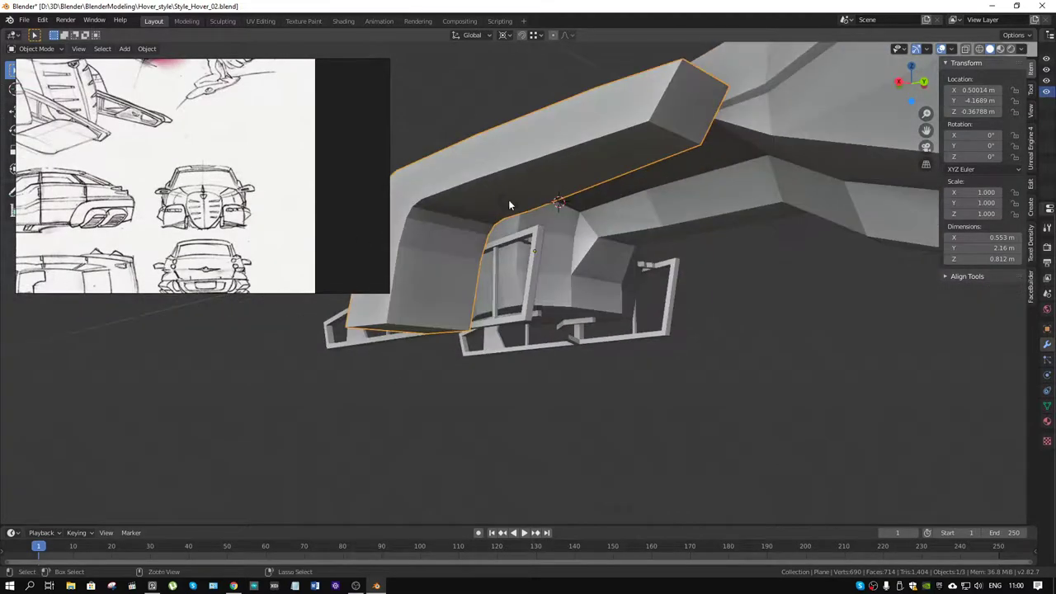
key(ctrl+Tab)
click(566, 201)
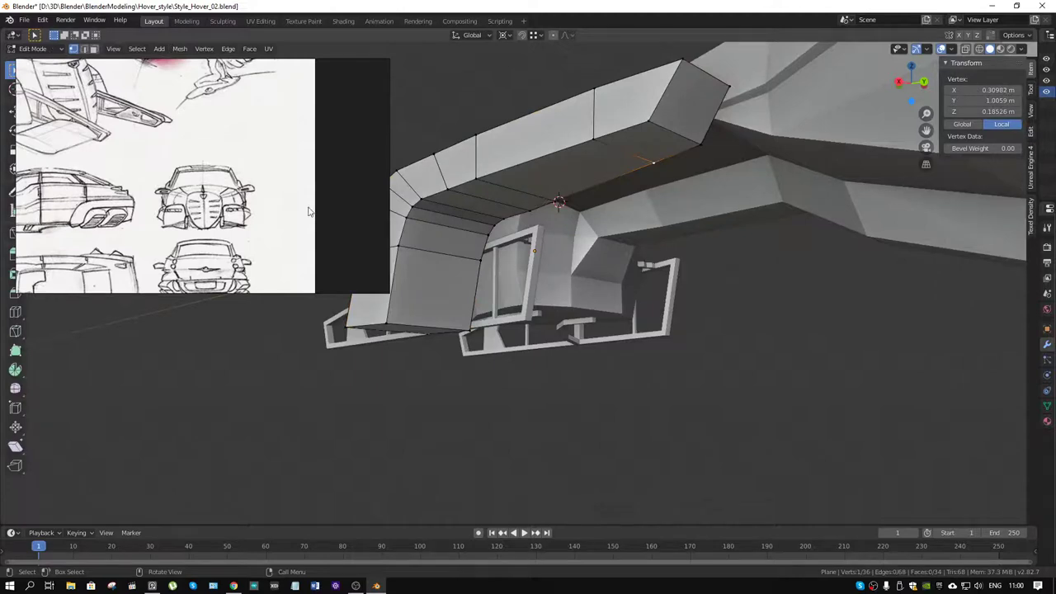
Pan and zoom the reference image to frame the red hover-vehicle sketches.
right_drag(308, 212, 162, 123)
scroll(162, 123, up, 3)
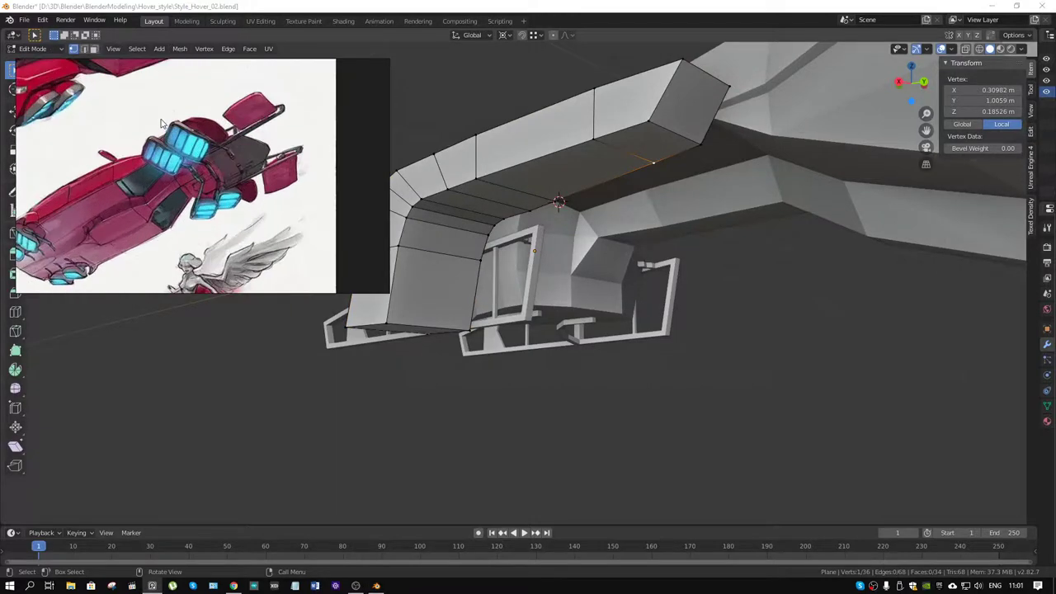
scroll(162, 123, down, 1)
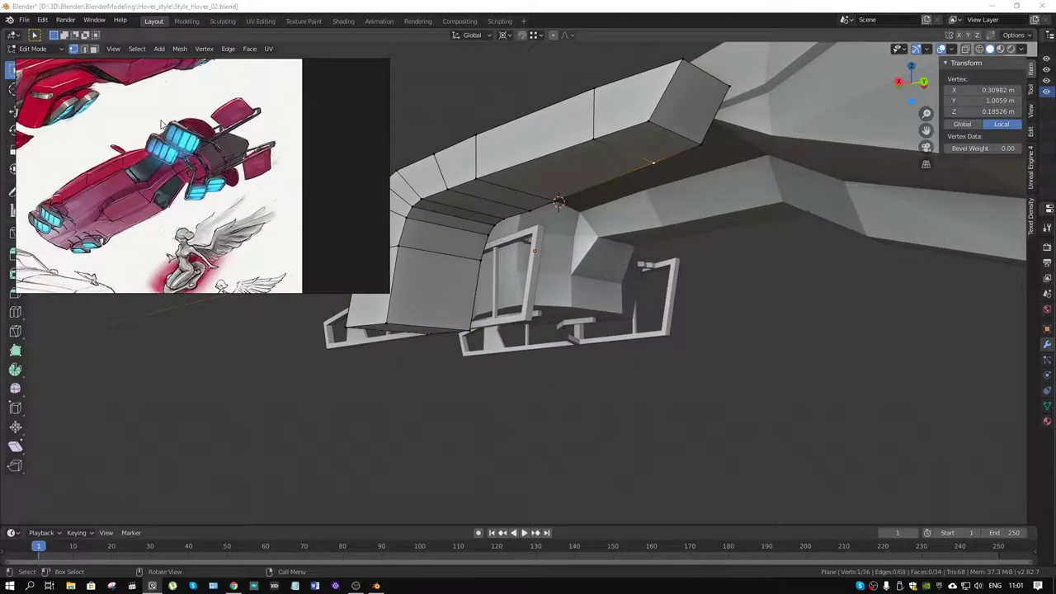
mouse_move(188, 143)
right_down()
mouse_move(245, 206)
mouse_move(245, 176)
right_up()
scroll(245, 176, up, 2)
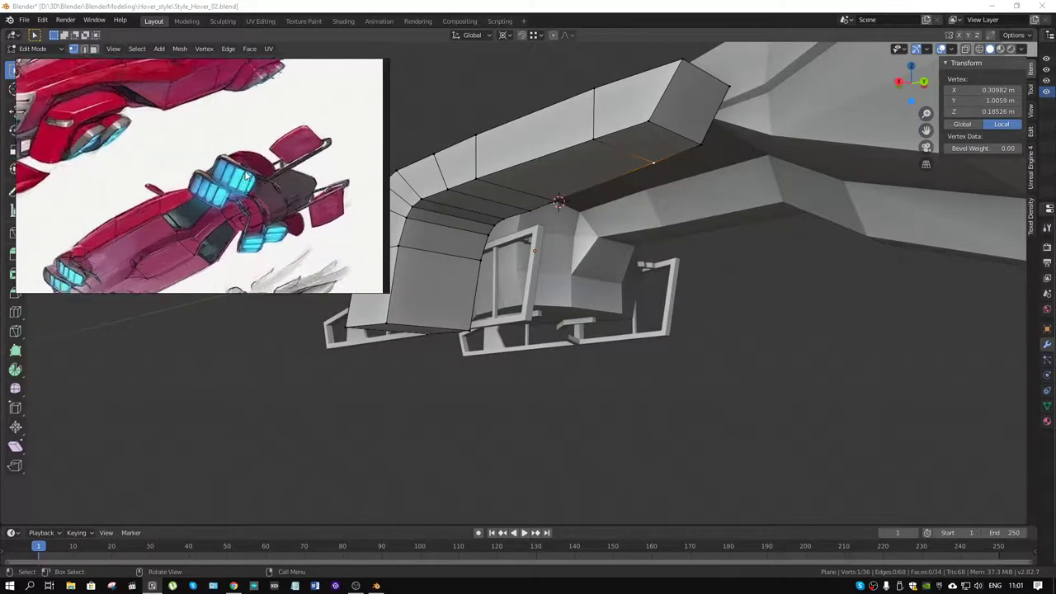
scroll(245, 176, up, 1)
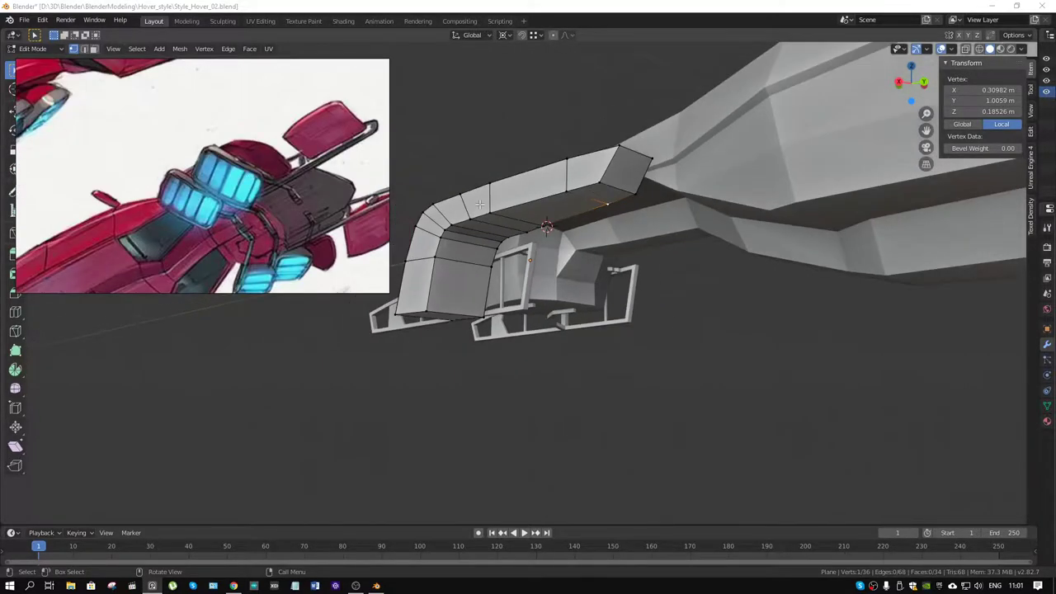
Deselect all and select the edge loop along the strip's top.
mouse_move(466, 216)
middle_down()
mouse_move(479, 206)
mouse_move(611, 235)
middle_up()
key(alt+a)
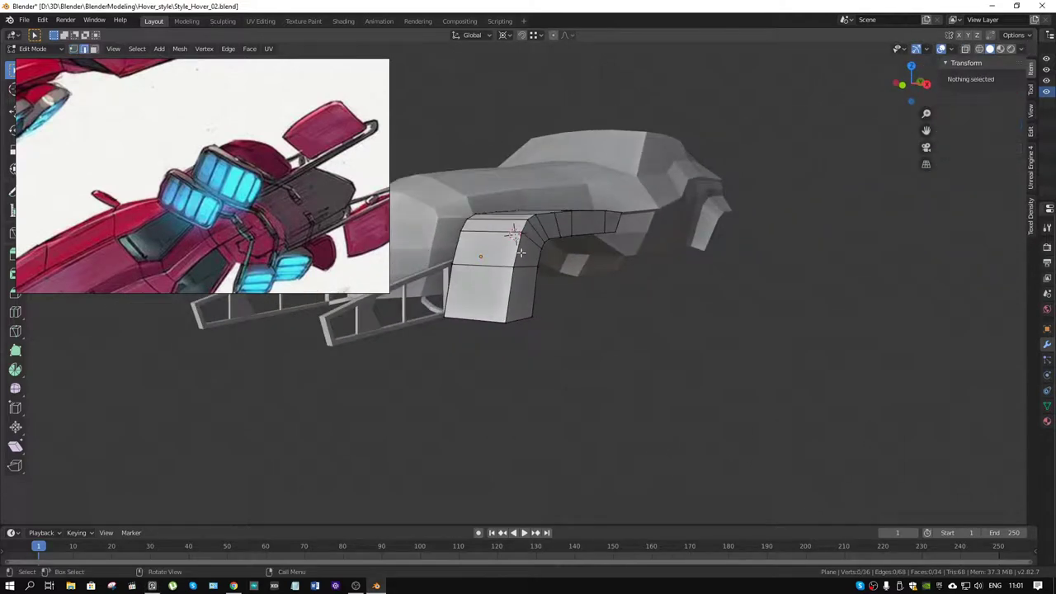
alt+click(518, 250)
mouse_move(518, 251)
middle_down()
mouse_move(553, 237)
mouse_move(528, 247)
middle_up()
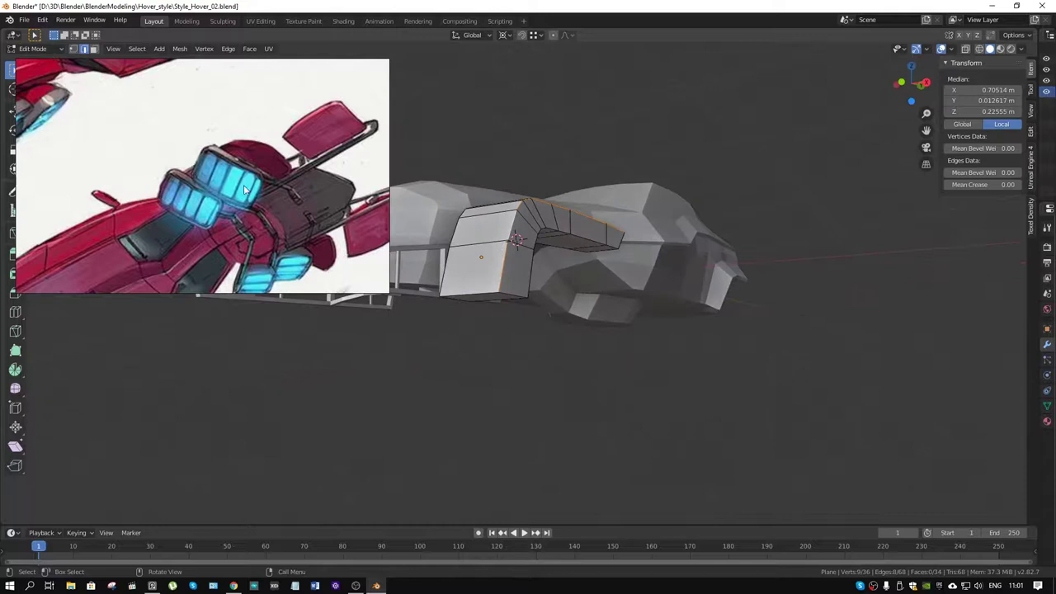
scroll(196, 174, down, 3)
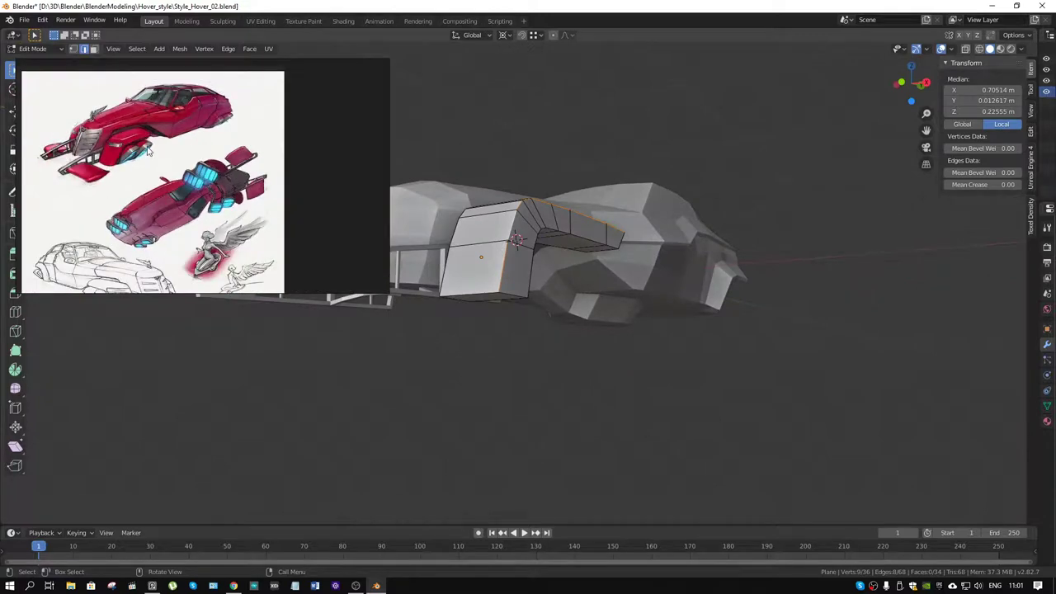
scroll(149, 151, up, 2)
mouse_move(524, 211)
middle_down()
mouse_move(520, 195)
mouse_move(515, 223)
middle_up()
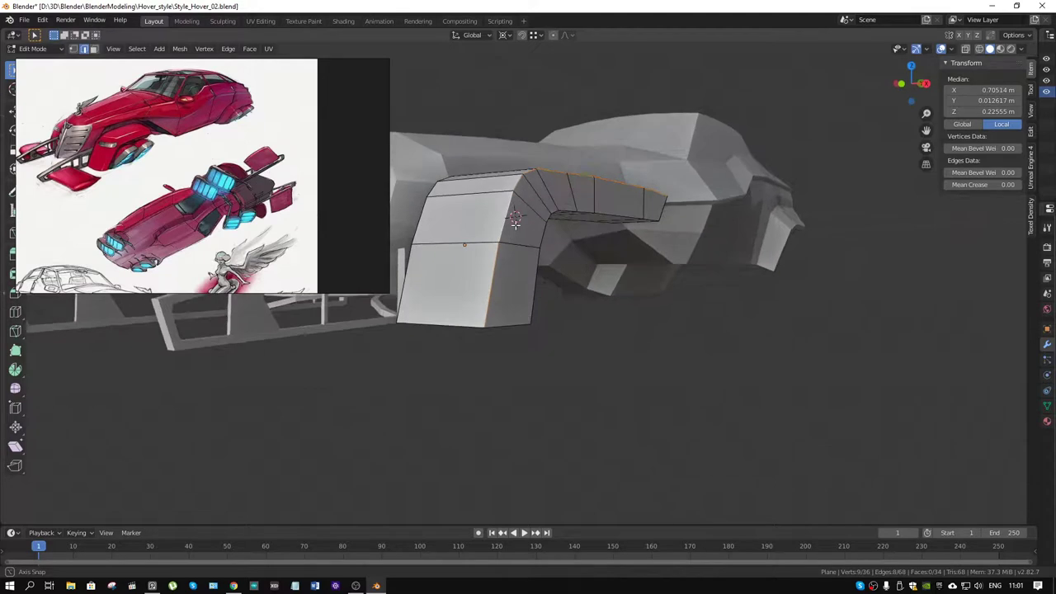
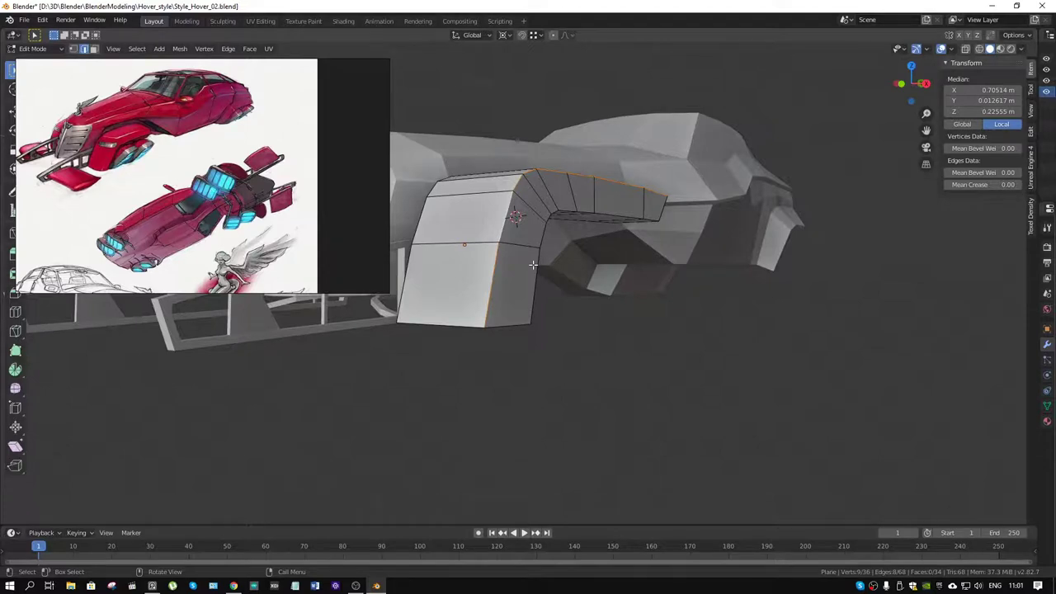
Bevel the arched front plate's top edge loop with 2 segments, about 0.161 m wide.
middle_drag(537, 274, 554, 261)
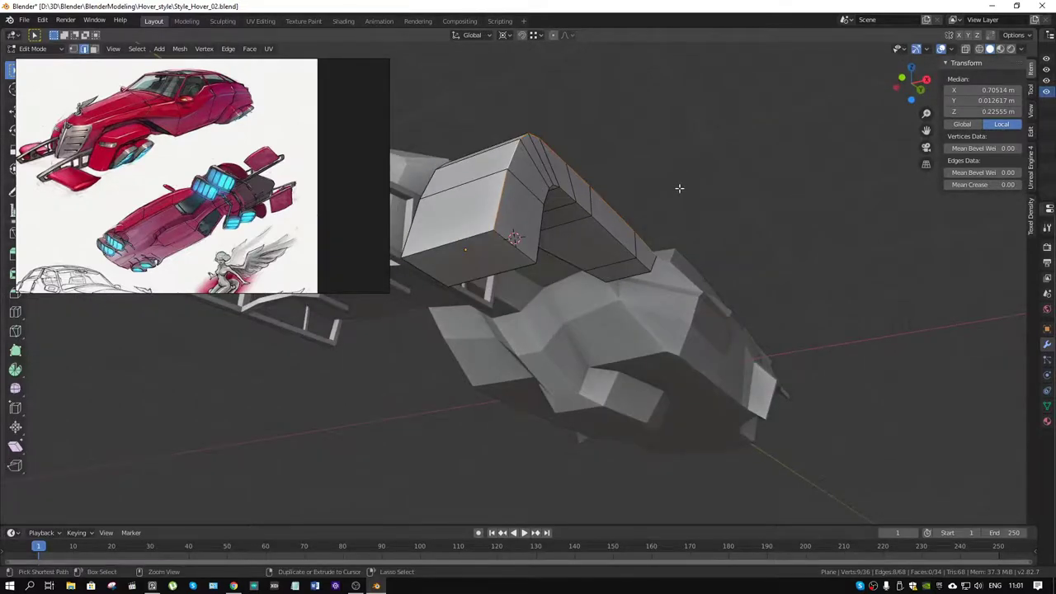
key(ctrl+b)
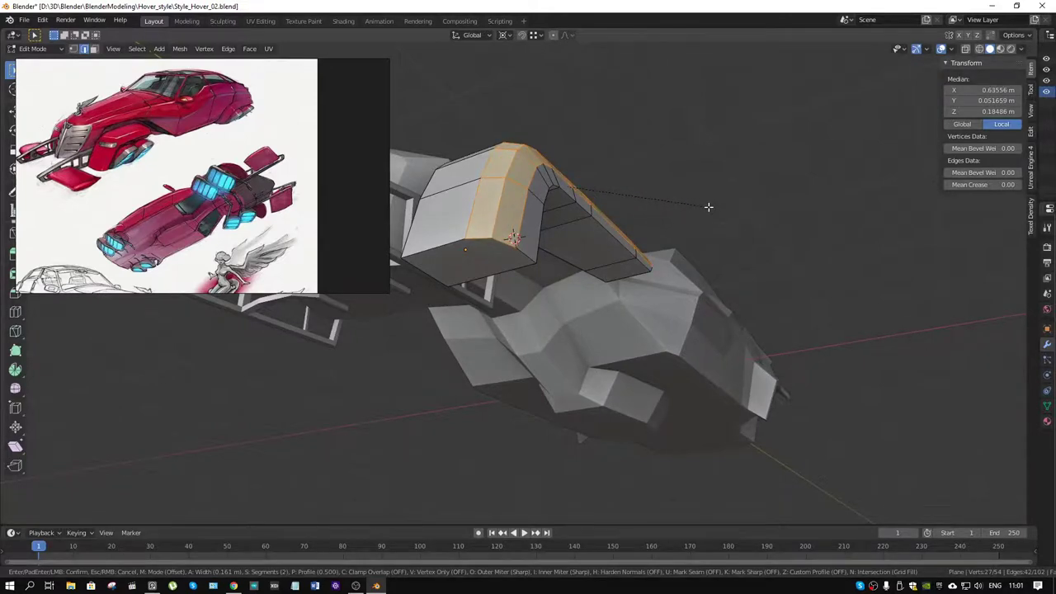
click(708, 207)
Deselect the bevelled edges and orbit to inspect the bevel and lower reference sketches.
mouse_move(700, 198)
middle_down()
mouse_move(660, 252)
mouse_move(594, 216)
middle_up()
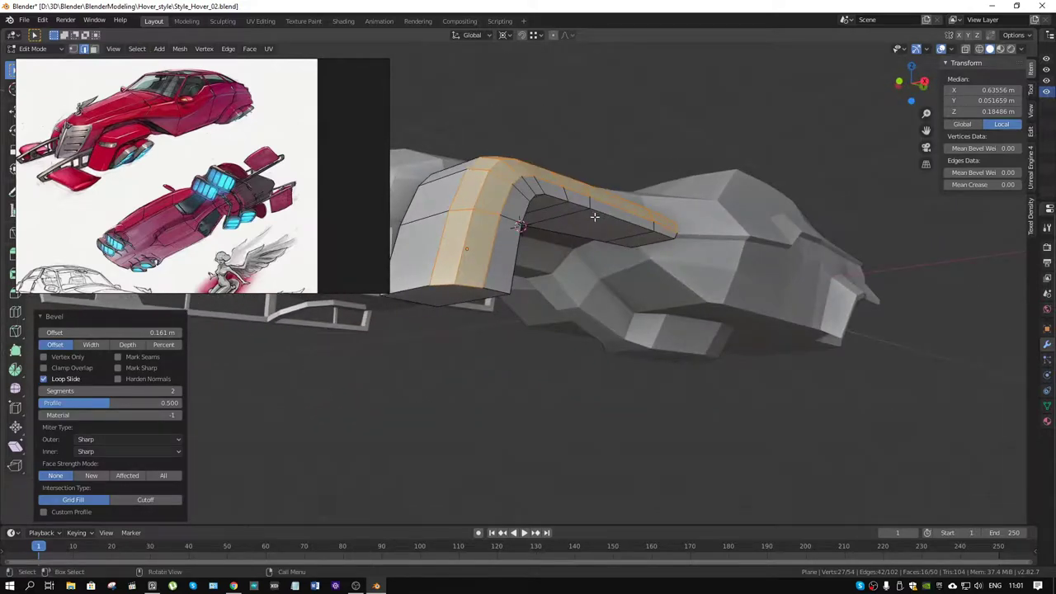
mouse_move(594, 216)
middle_down()
mouse_move(345, 214)
mouse_move(403, 129)
middle_up()
click(517, 221)
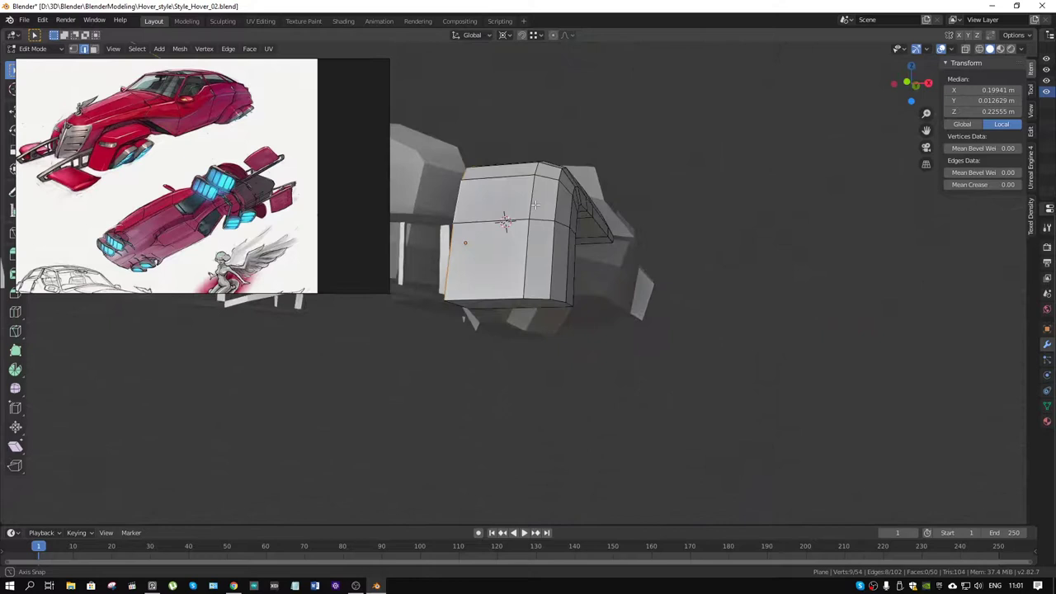
middle_drag(403, 129, 198, 252)
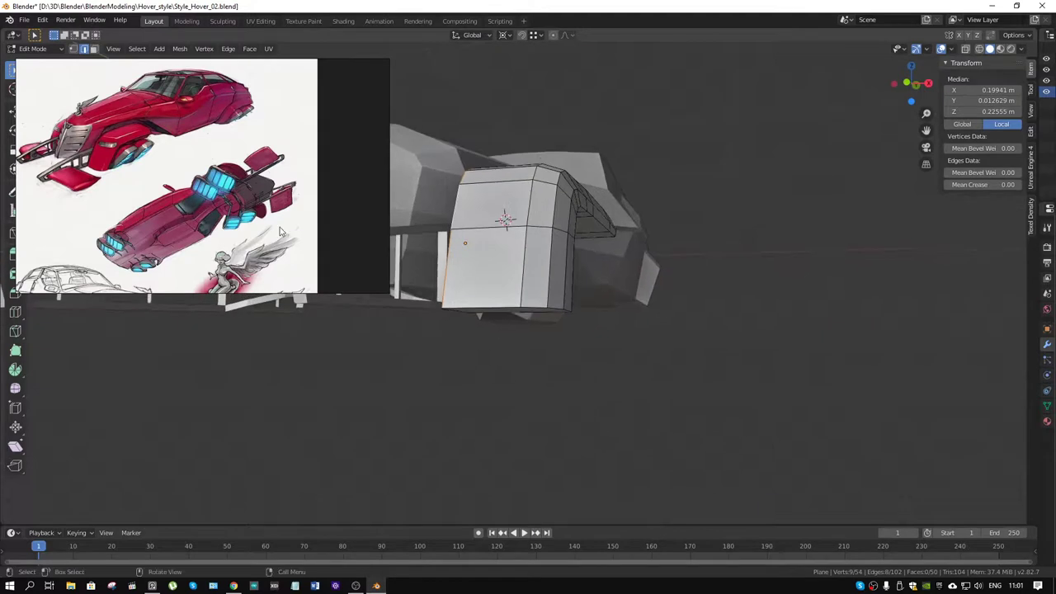
scroll(198, 251, down, 2)
drag(198, 251, 248, 165)
Bevel the selected front vertical edge with 2 segments from a low front view.
scroll(264, 177, up, 2)
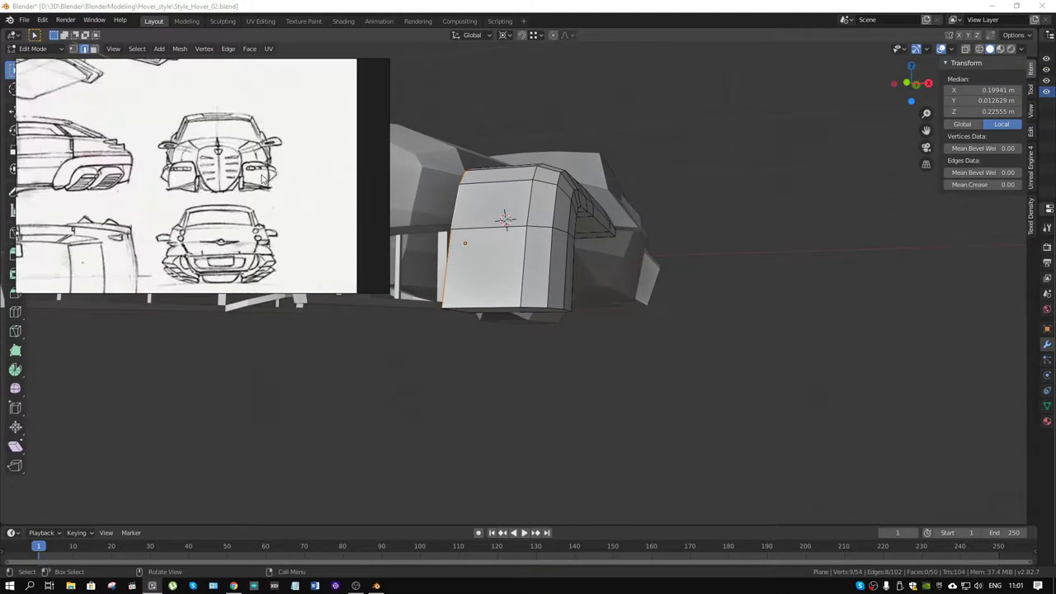
scroll(279, 184, down, 1)
middle_drag(279, 184, 495, 207)
key(ctrl+b)
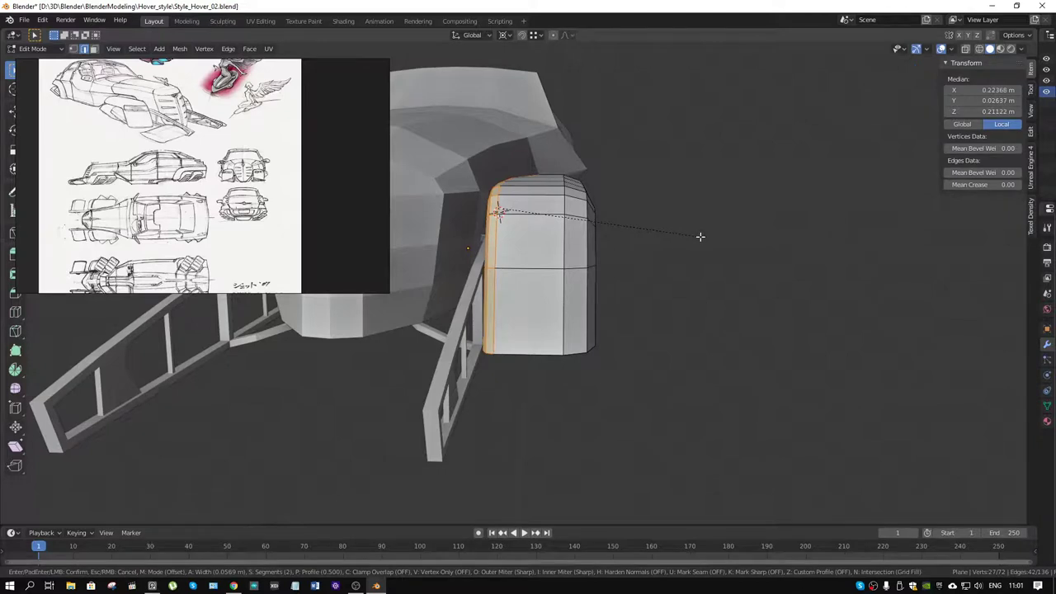
scroll(700, 237, down, 1)
scroll(700, 237, up, 1)
click(700, 236)
Bevel the next vertical edge with 2 segments, about 0.0945 m wide, and inspect it.
mouse_move(582, 220)
middle_down()
mouse_move(594, 215)
mouse_move(578, 216)
middle_up()
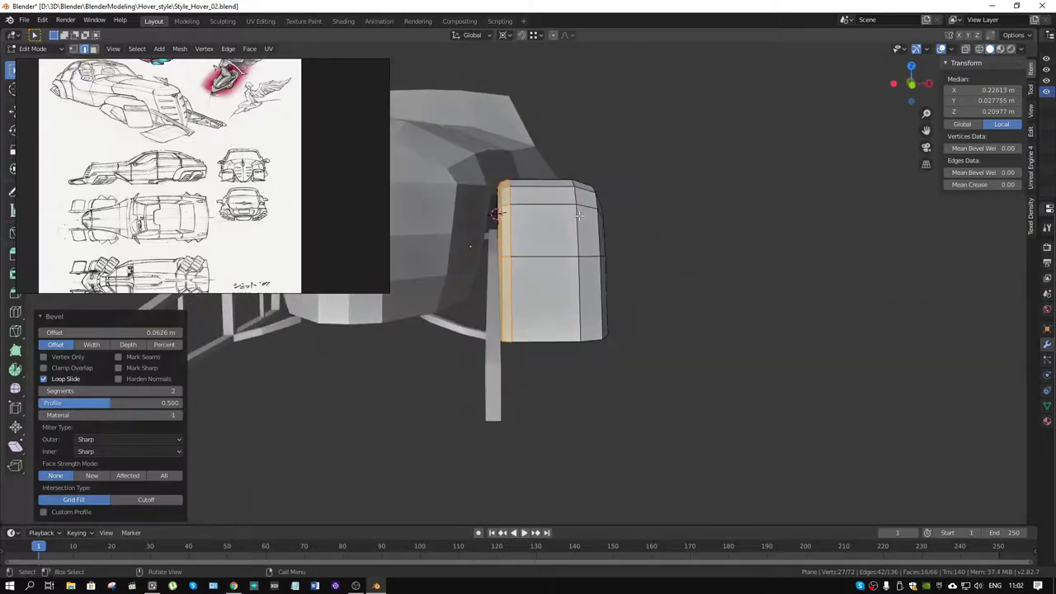
scroll(241, 165, up, 1)
scroll(244, 140, up, 2)
scroll(250, 130, up, 1)
scroll(250, 130, up, 1)
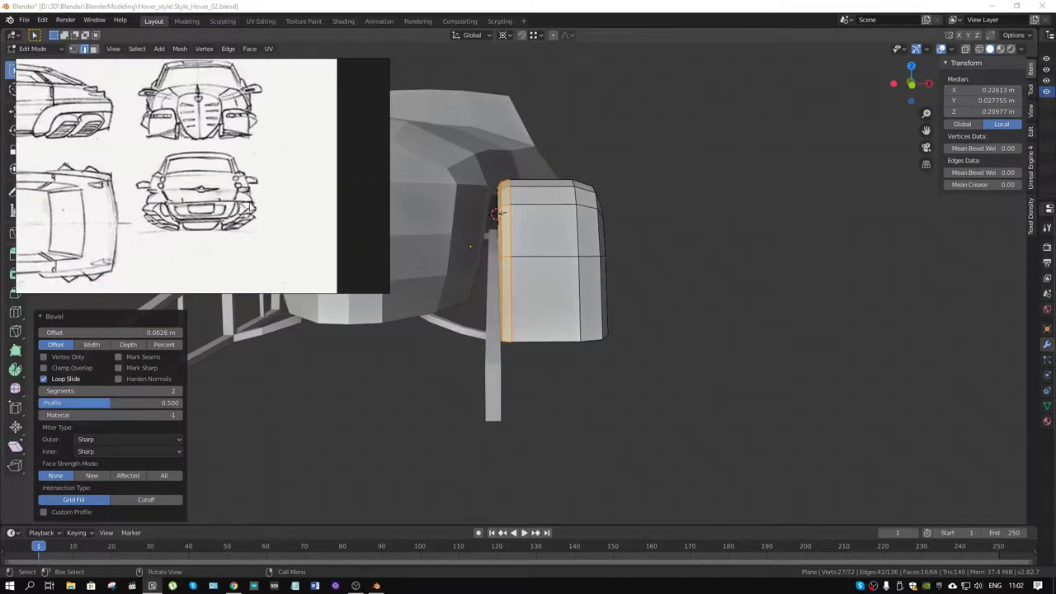
scroll(206, 165, up, 2)
scroll(206, 165, up, 1)
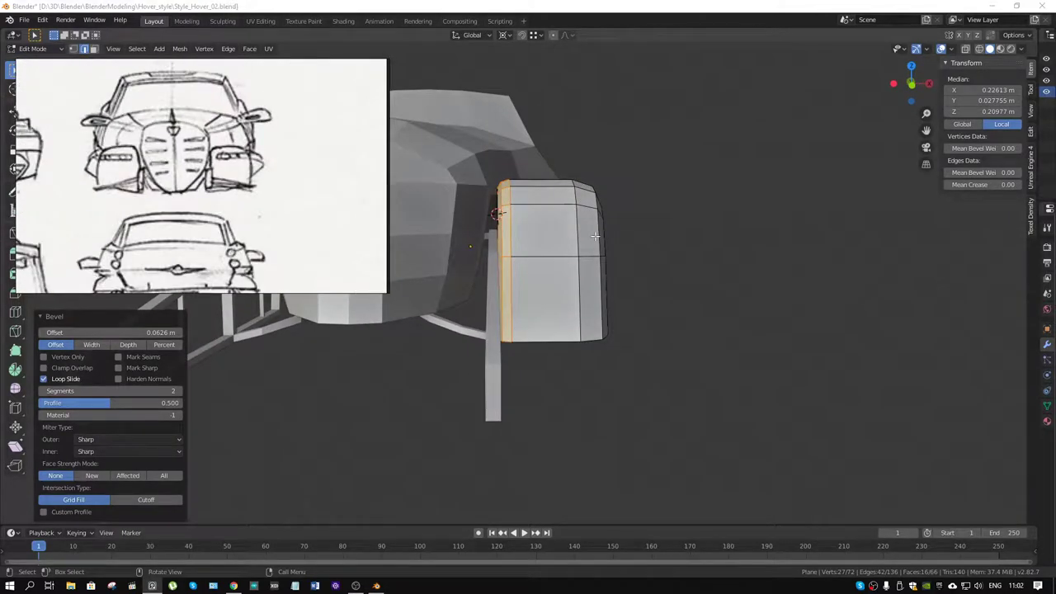
middle_drag(575, 234, 599, 215)
key(ctrl+b)
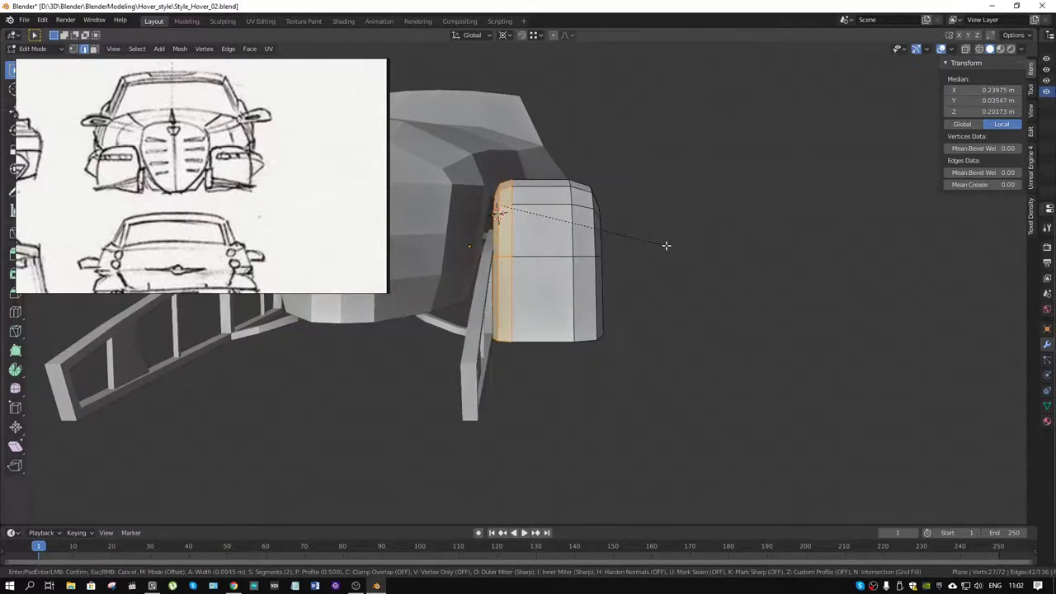
click(666, 245)
middle_drag(666, 245, 429, 216)
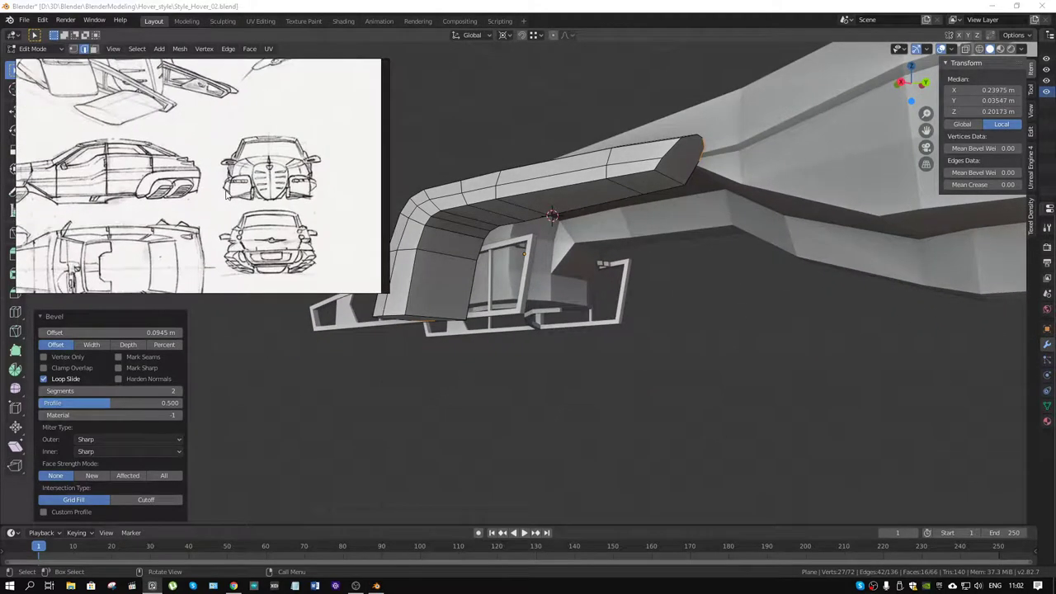
mouse_move(429, 216)
middle_down()
mouse_move(735, 234)
mouse_move(715, 242)
middle_up()
In face select mode, select the ten faces along the plate's top strip and down its front.
mouse_move(649, 232)
middle_down()
mouse_move(664, 233)
mouse_move(655, 227)
middle_up()
key(3)
click(666, 233)
shift+click(683, 139)
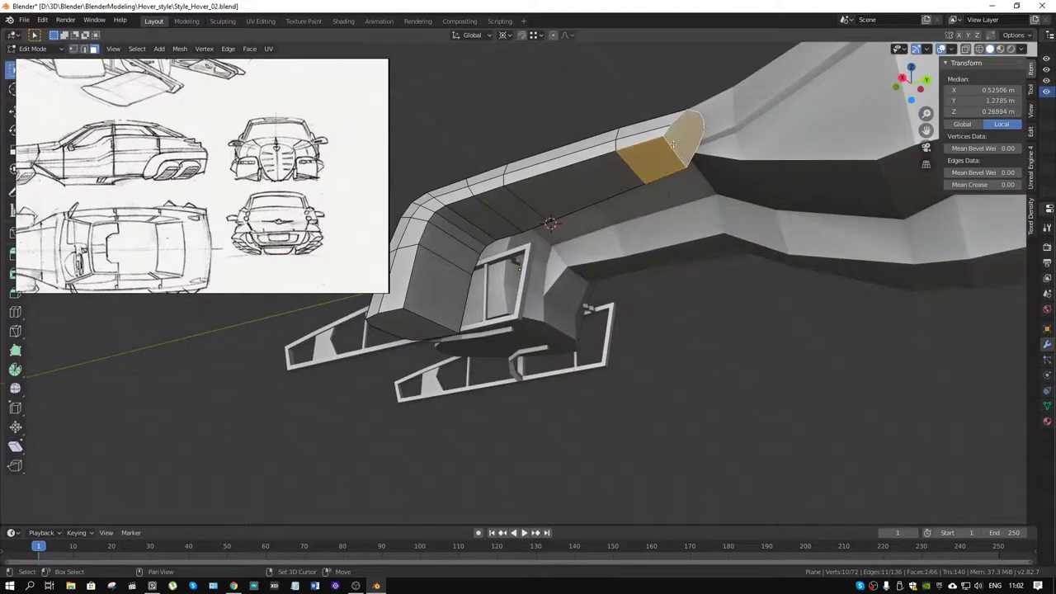
shift+click(577, 178)
shift+click(520, 202)
shift+click(467, 231)
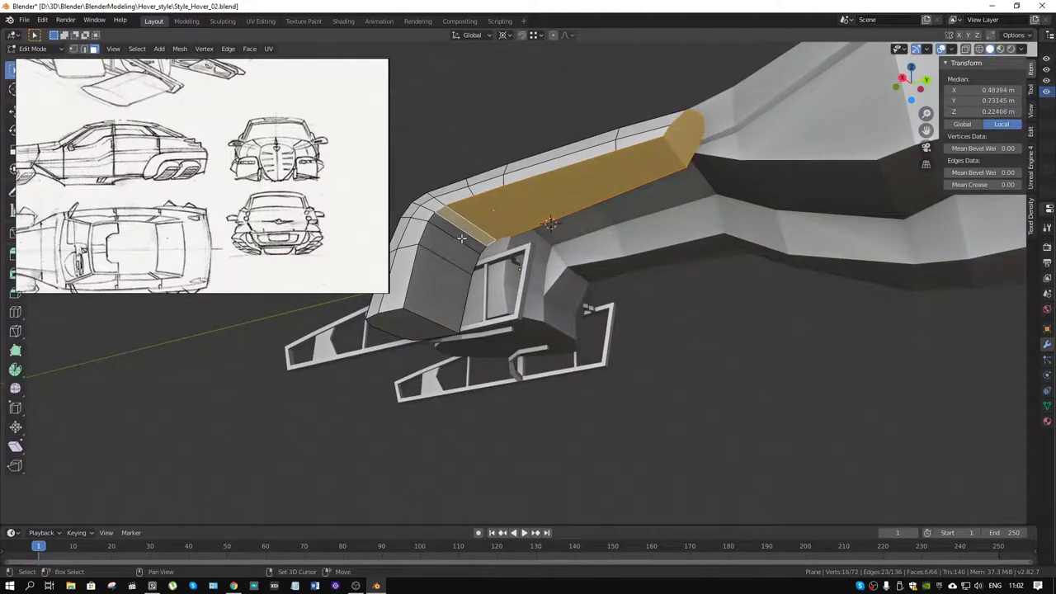
shift+click(456, 248)
shift+click(439, 287)
shift+click(421, 323)
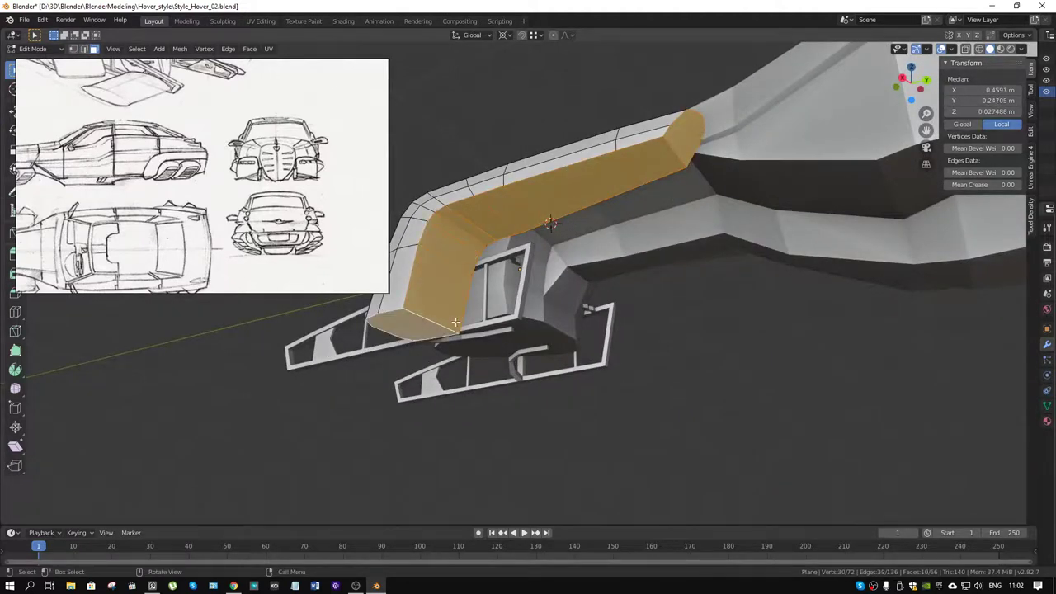
Delete the ten selected faces, leaving the plate open.
key(x)
click(456, 322)
mouse_move(500, 213)
middle_down()
mouse_move(612, 238)
mouse_move(1052, 244)
middle_up()
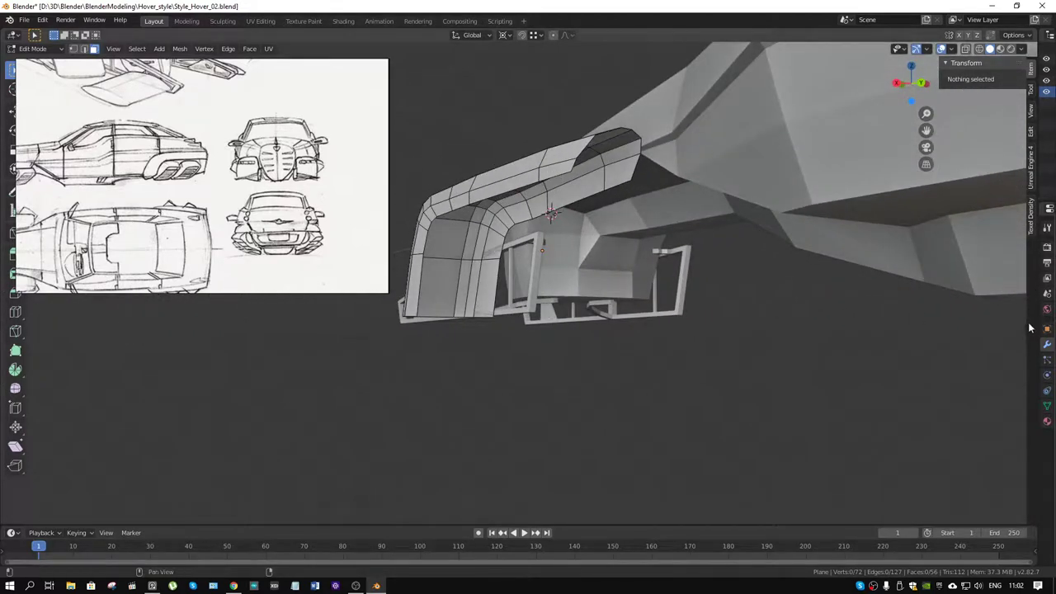
key(ctrl+Tab)
Back in Object Mode, add a Mirror modifier to the plate.
click(926, 314)
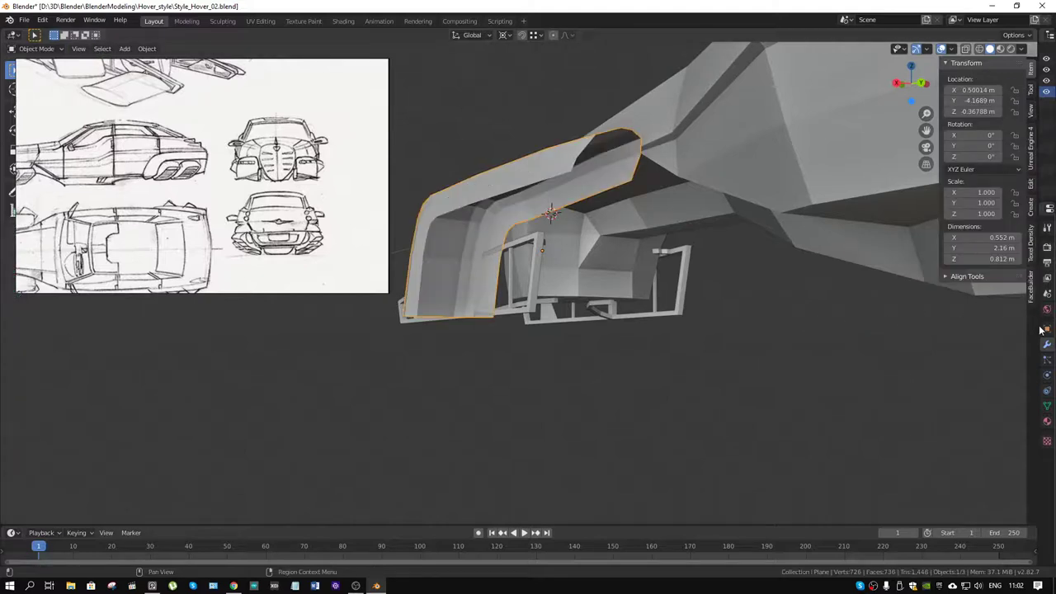
drag(1038, 320, 854, 341)
click(911, 226)
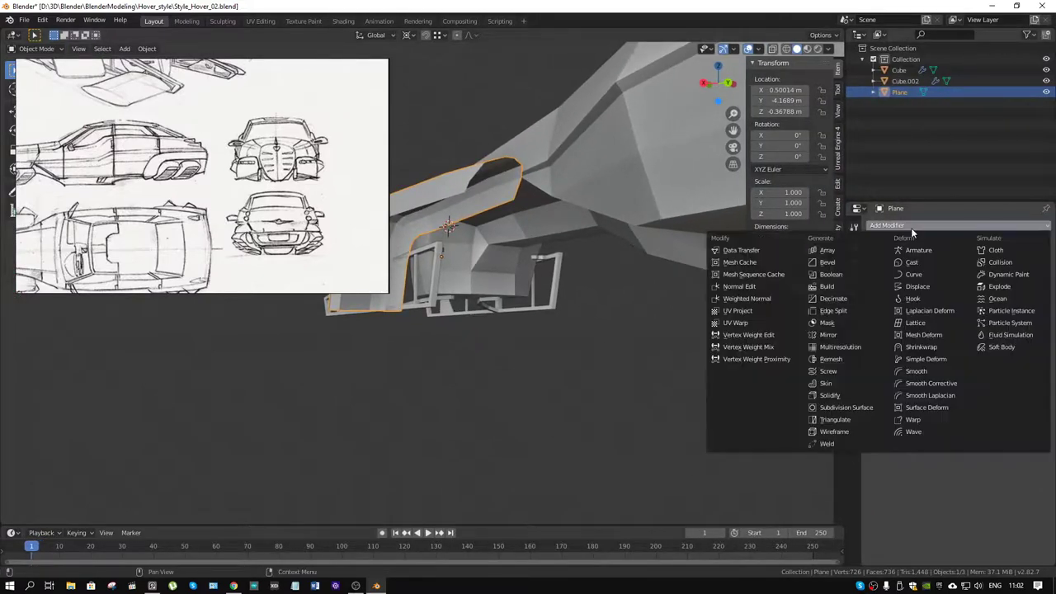
click(842, 334)
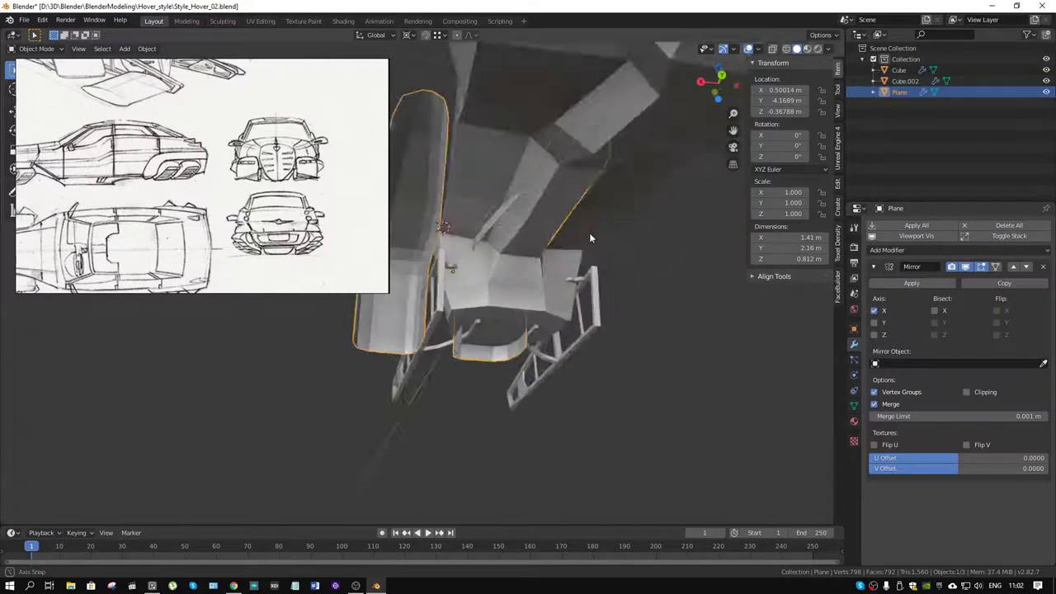
mouse_move(589, 233)
middle_down()
mouse_move(579, 229)
mouse_move(596, 227)
middle_up()
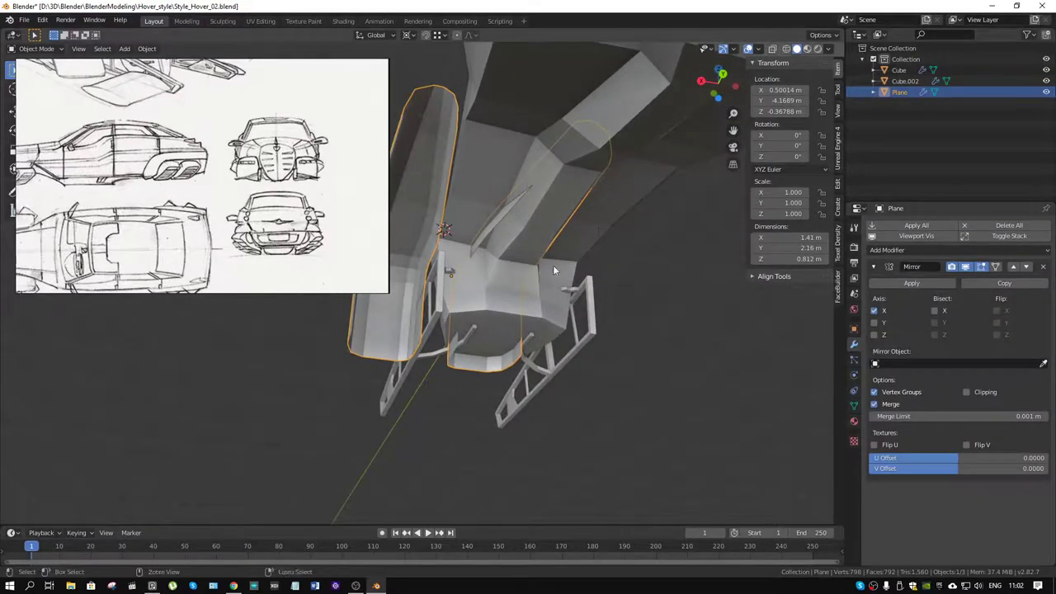
Snap the 3D cursor and set the plate's origin to it so its location reads 0 m.
key(ctrl+Tab)
key(shift+a)
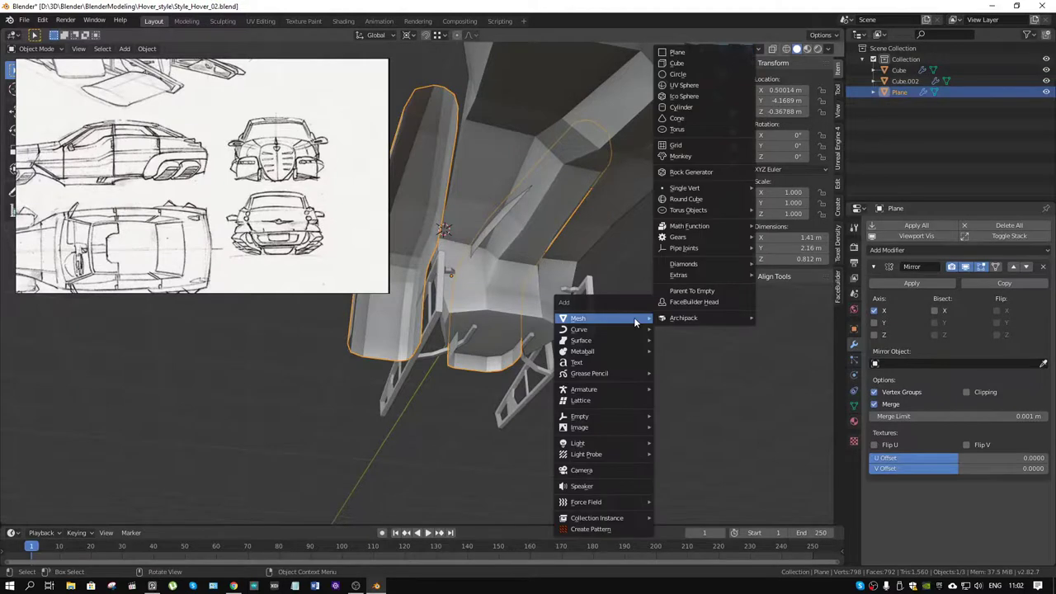
right_click(634, 317)
key(Escape)
key(shift+s)
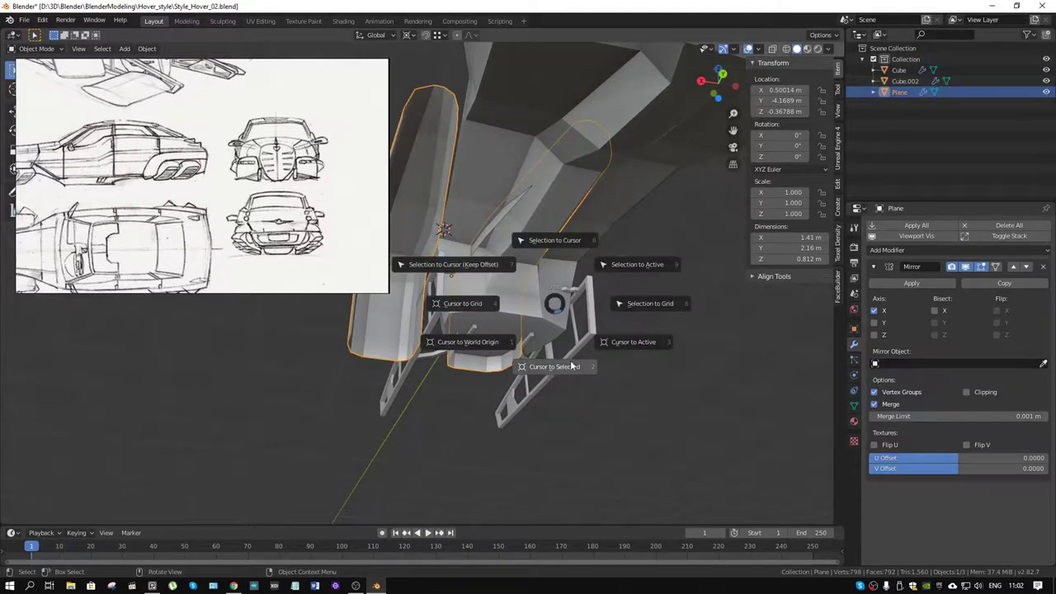
click(495, 343)
key(ctrl+Tab)
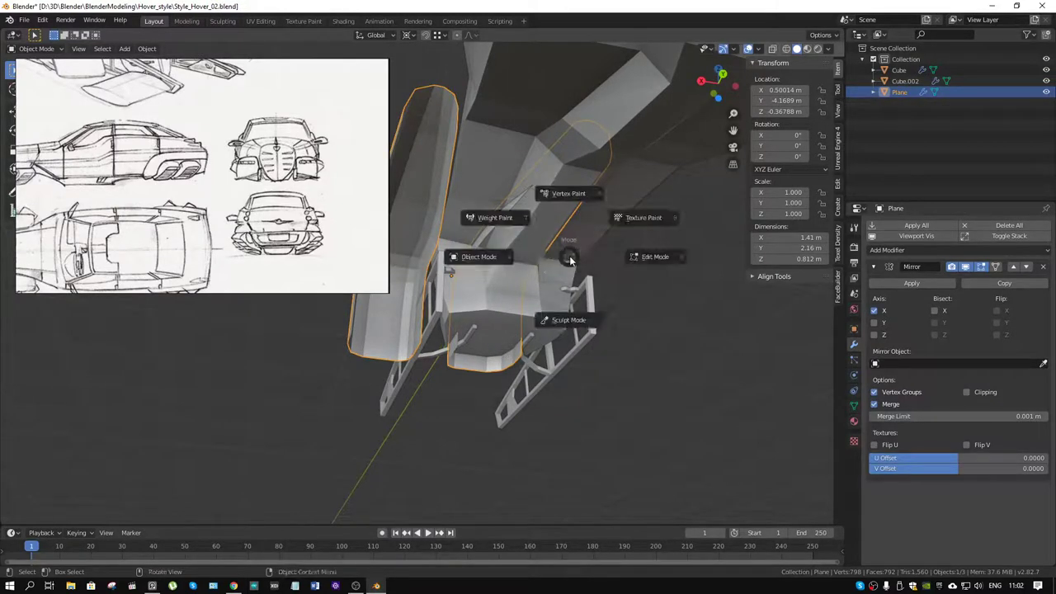
right_click(563, 273)
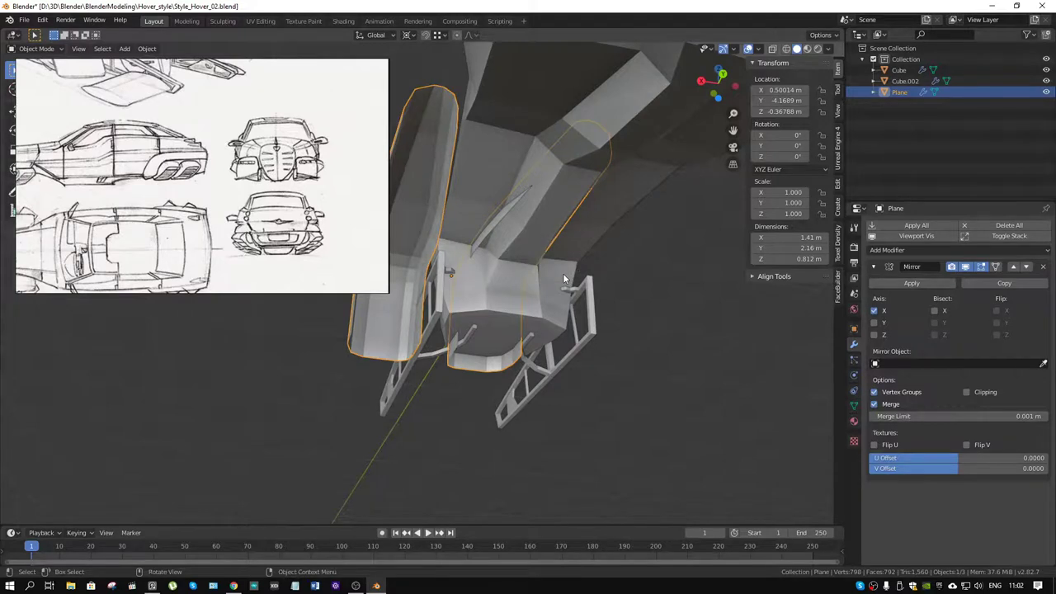
right_click(532, 237)
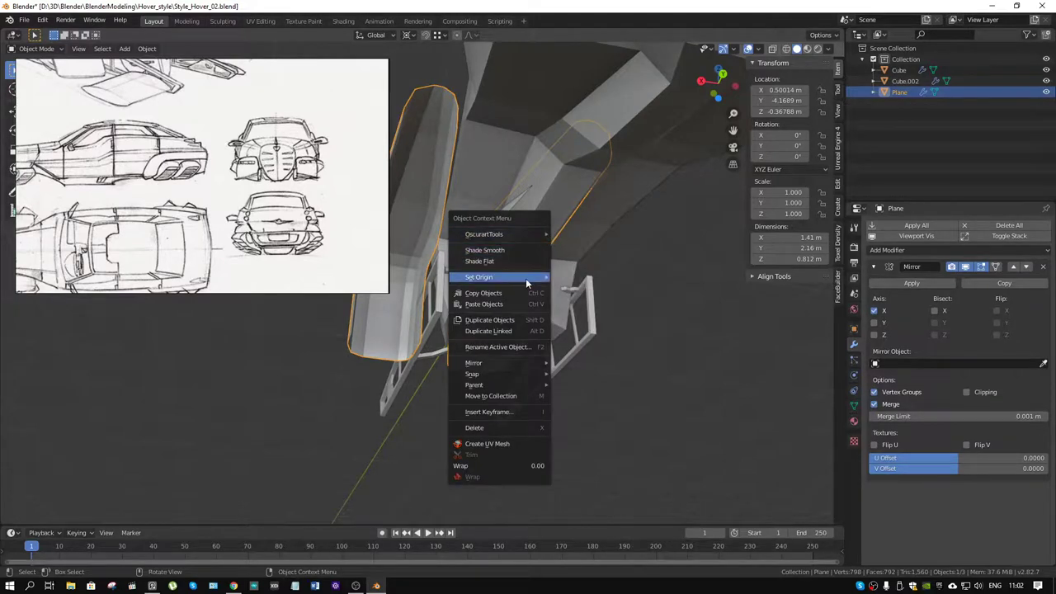
mouse_move(495, 277)
click(598, 300)
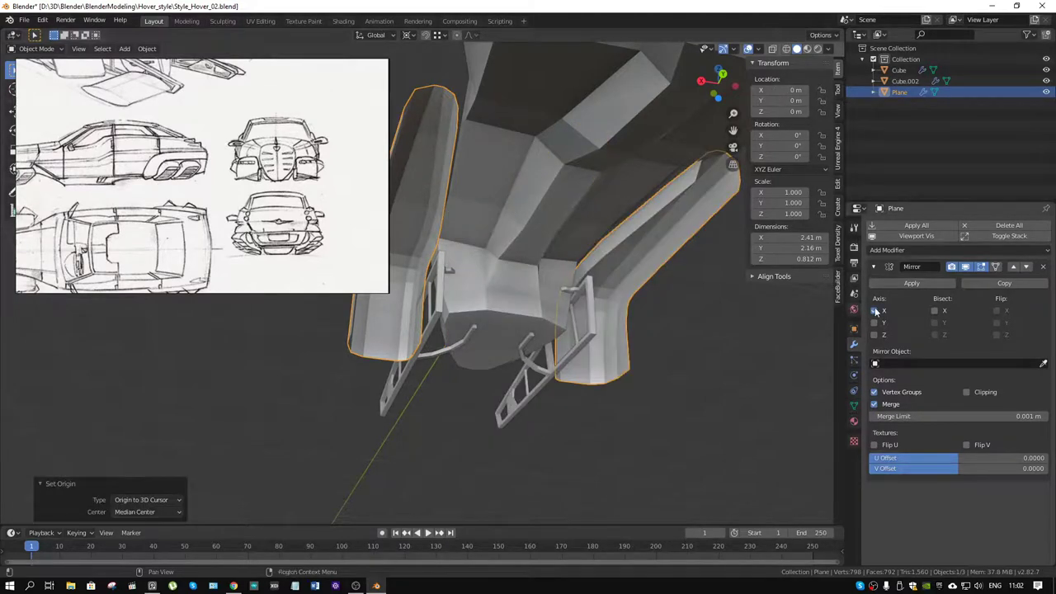
click(882, 267)
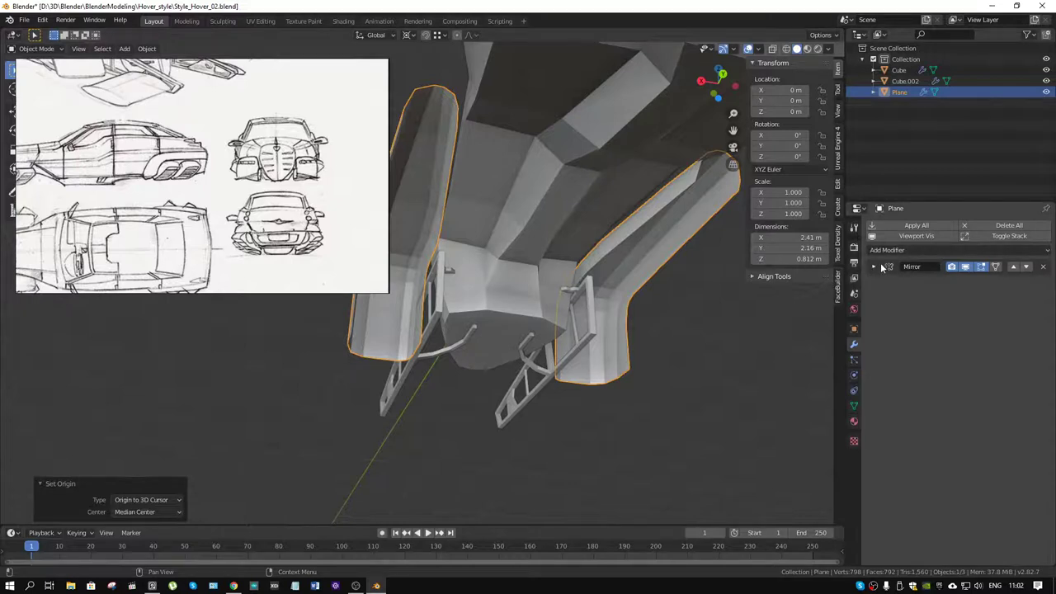
Add a Solidify modifier and briefly check normals with the Face Orientation overlay.
click(890, 251)
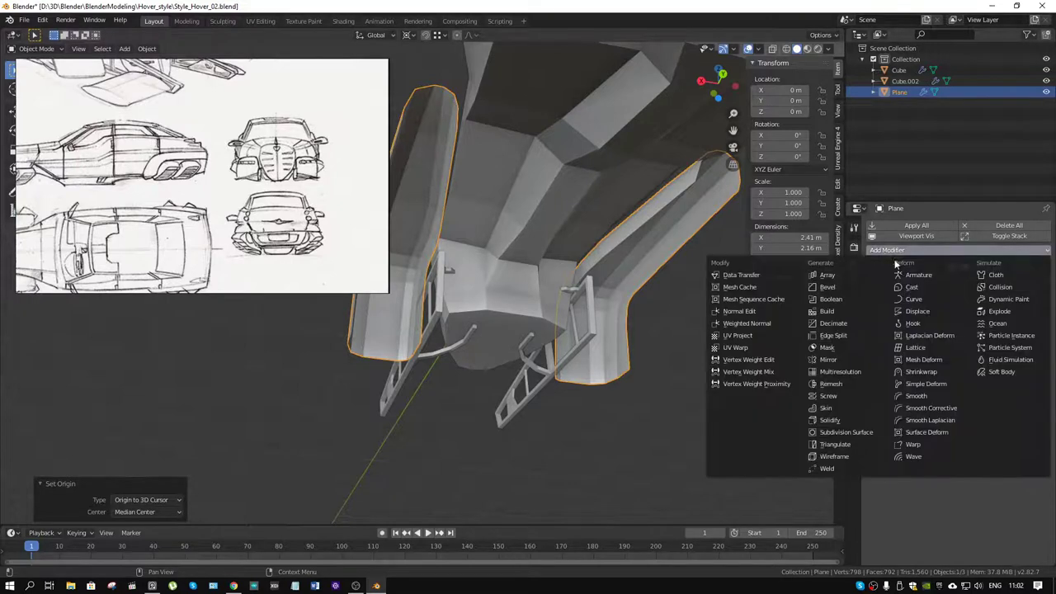
click(838, 423)
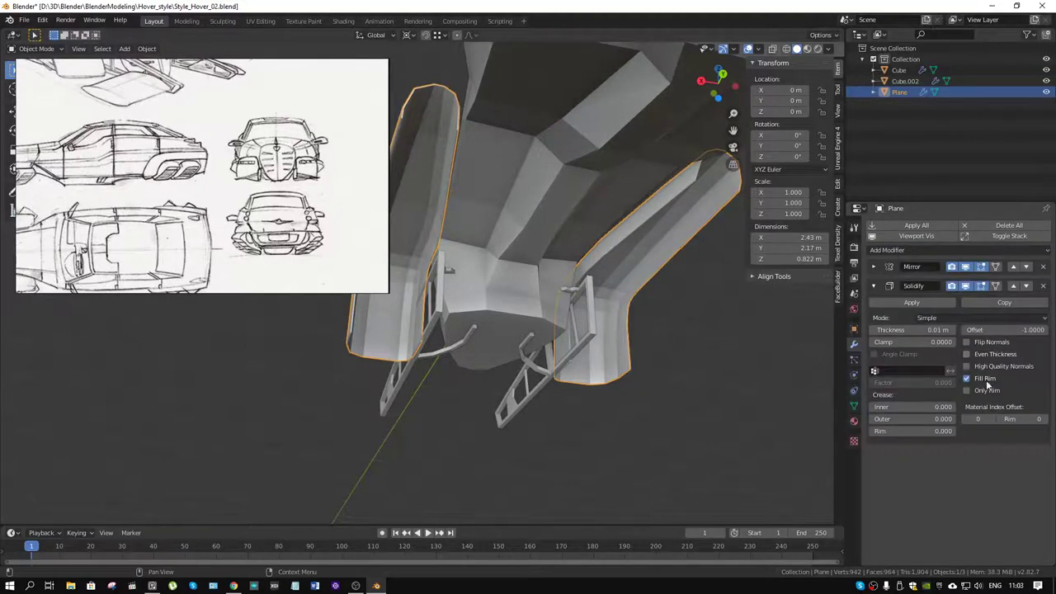
click(759, 47)
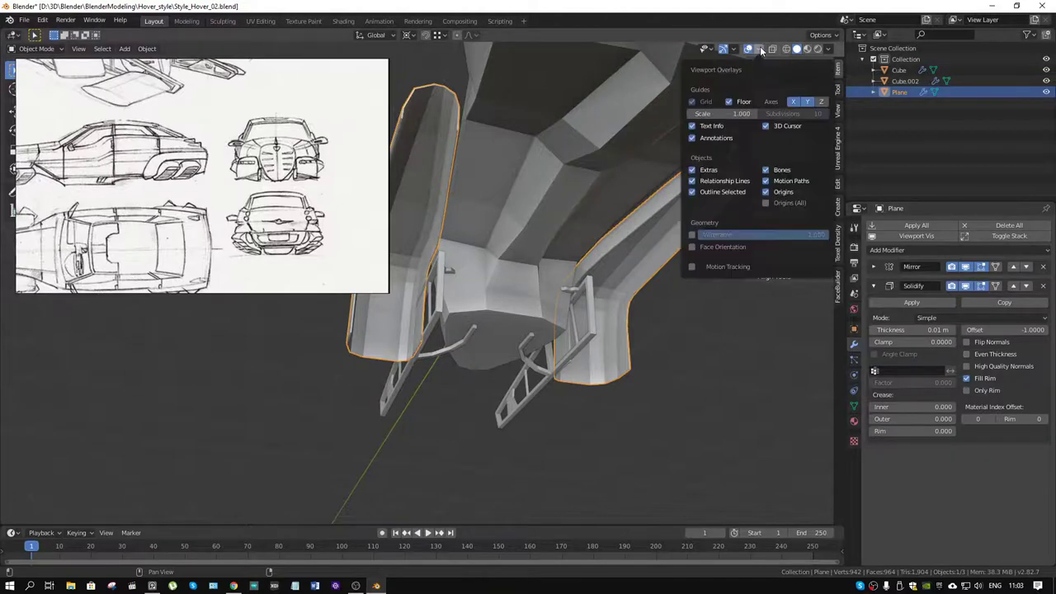
click(692, 248)
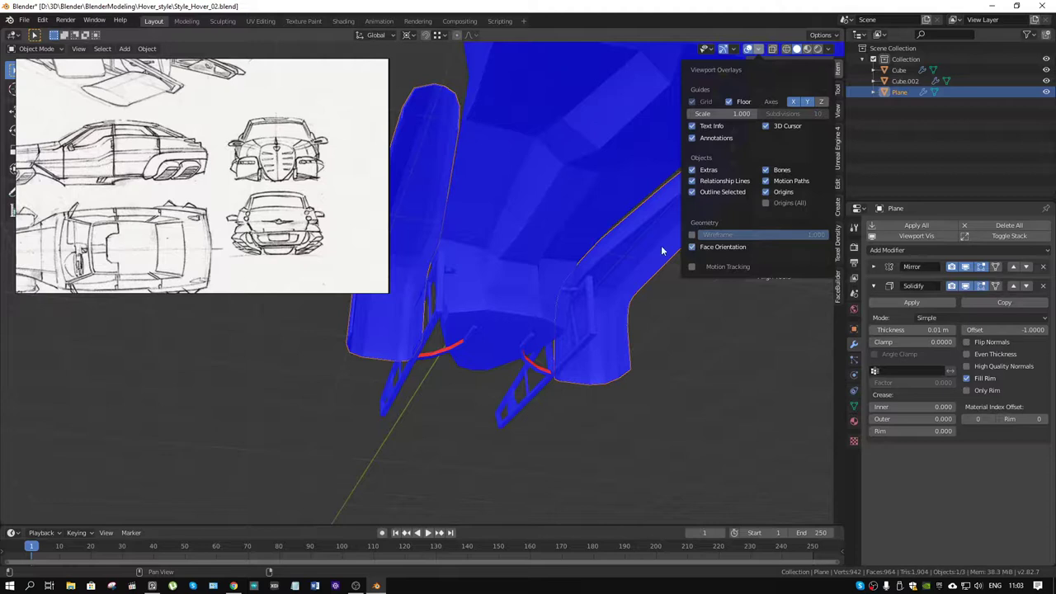
mouse_move(661, 245)
middle_down()
mouse_move(598, 257)
mouse_move(684, 285)
mouse_move(723, 275)
mouse_move(708, 227)
mouse_move(726, 168)
mouse_move(653, 248)
mouse_move(586, 287)
middle_up()
click(758, 51)
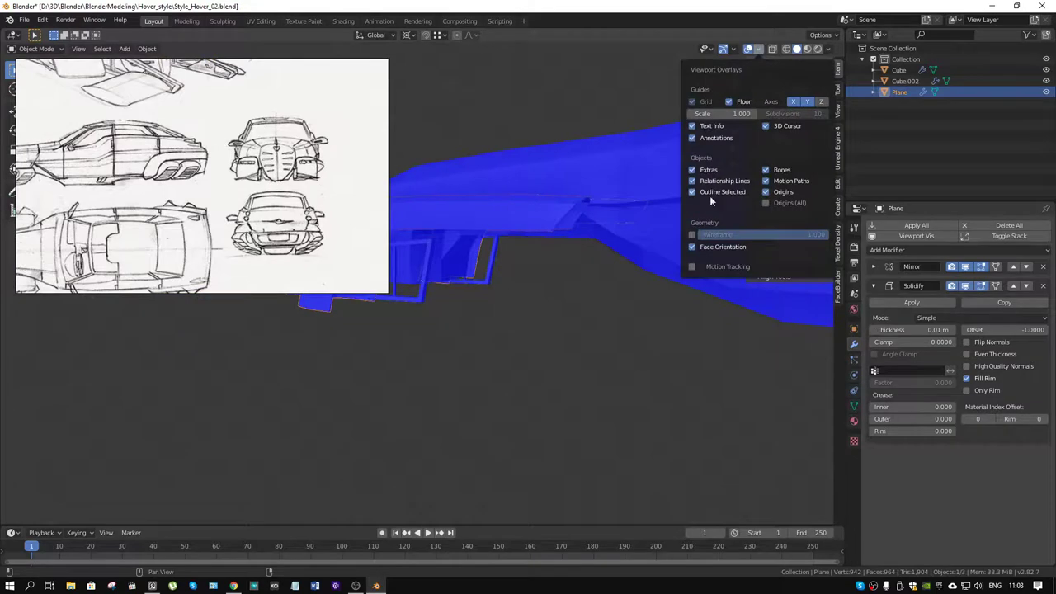
click(692, 247)
mouse_move(693, 245)
middle_down()
mouse_move(482, 184)
mouse_move(495, 169)
mouse_move(718, 201)
middle_up()
Set Solidify thickness to -0.01 m with Even Thickness and High Quality Normals.
drag(924, 331, 941, 330)
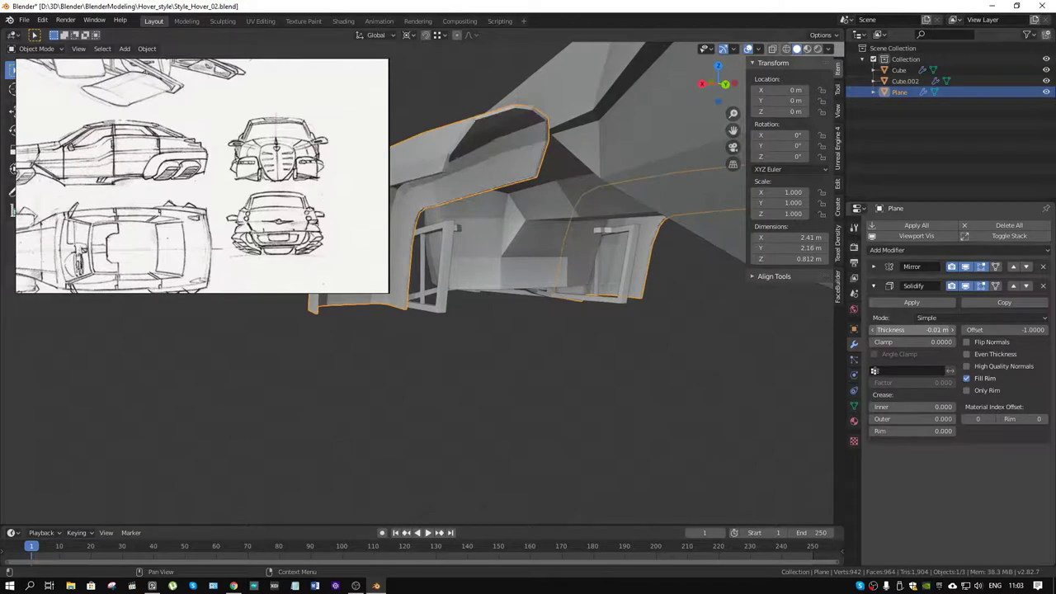
click(967, 354)
mouse_move(615, 240)
middle_down()
mouse_move(609, 218)
mouse_move(718, 209)
mouse_move(738, 175)
middle_up()
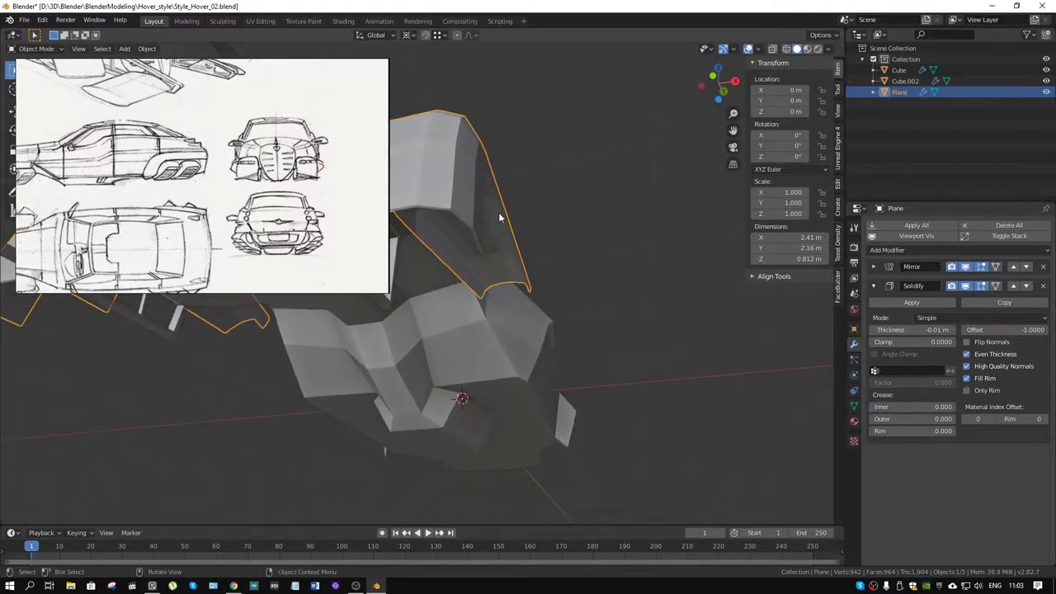
mouse_move(500, 218)
middle_down()
mouse_move(474, 251)
mouse_move(756, 313)
mouse_move(702, 307)
mouse_move(646, 274)
mouse_move(636, 279)
middle_up()
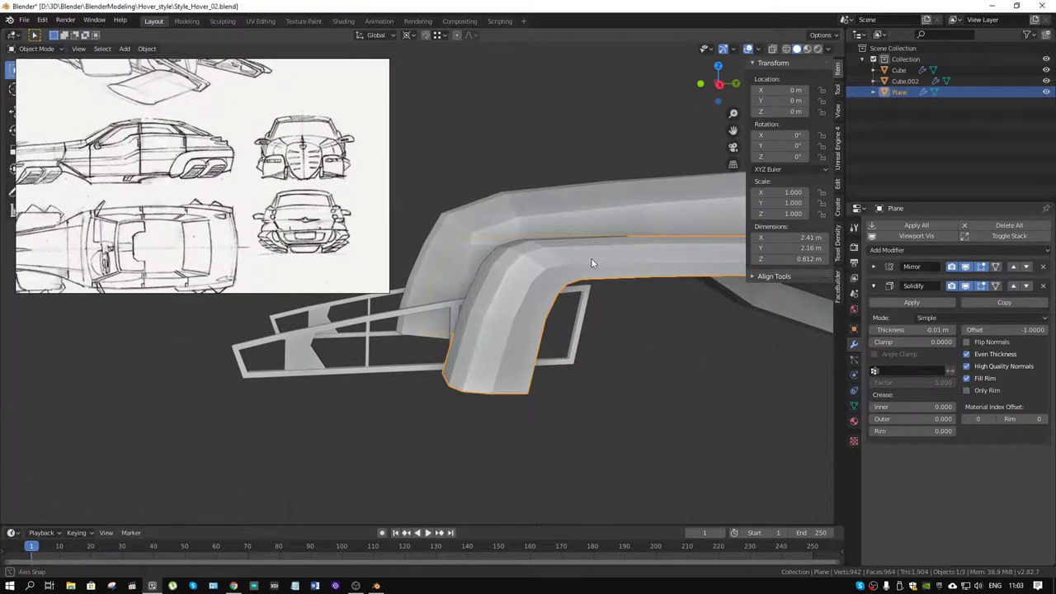
Orbit and zoom around the whole hover car, then select the Plane frame arm.
mouse_move(591, 258)
middle_down()
mouse_move(686, 261)
mouse_move(588, 271)
mouse_move(546, 259)
mouse_move(468, 283)
mouse_move(535, 285)
mouse_move(529, 207)
mouse_move(560, 223)
mouse_move(552, 185)
mouse_move(570, 211)
mouse_move(528, 232)
mouse_move(552, 272)
middle_up()
scroll(553, 272, down, 4)
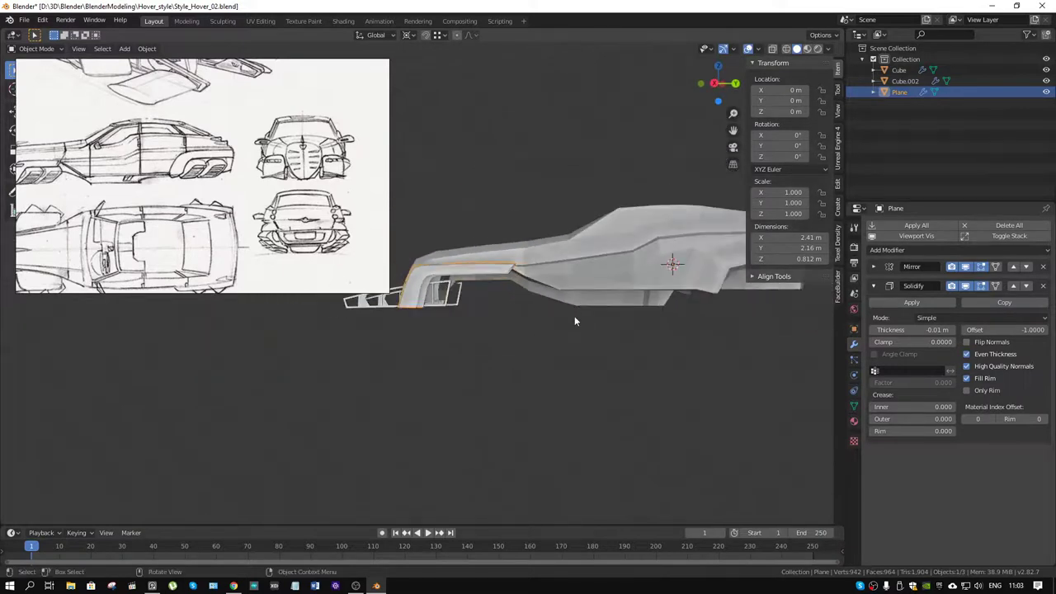
middle_drag(574, 316, 625, 343)
scroll(624, 343, down, 2)
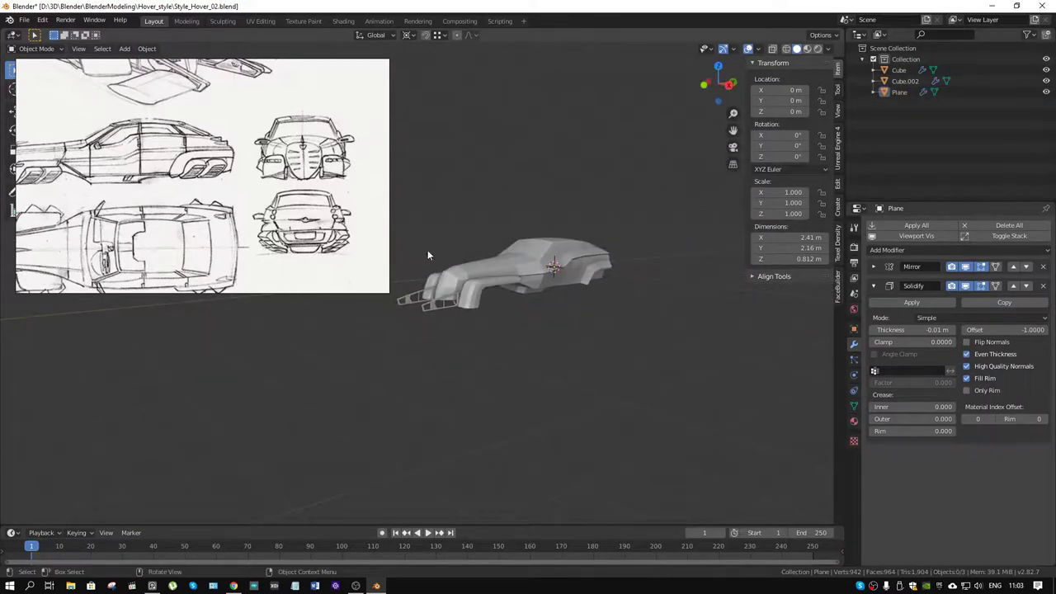
scroll(572, 309, up, 2)
scroll(551, 297, up, 2)
scroll(579, 297, up, 3)
mouse_move(579, 296)
middle_down()
mouse_move(557, 290)
mouse_move(632, 322)
mouse_move(587, 317)
mouse_move(604, 312)
mouse_move(496, 312)
mouse_move(496, 301)
middle_up()
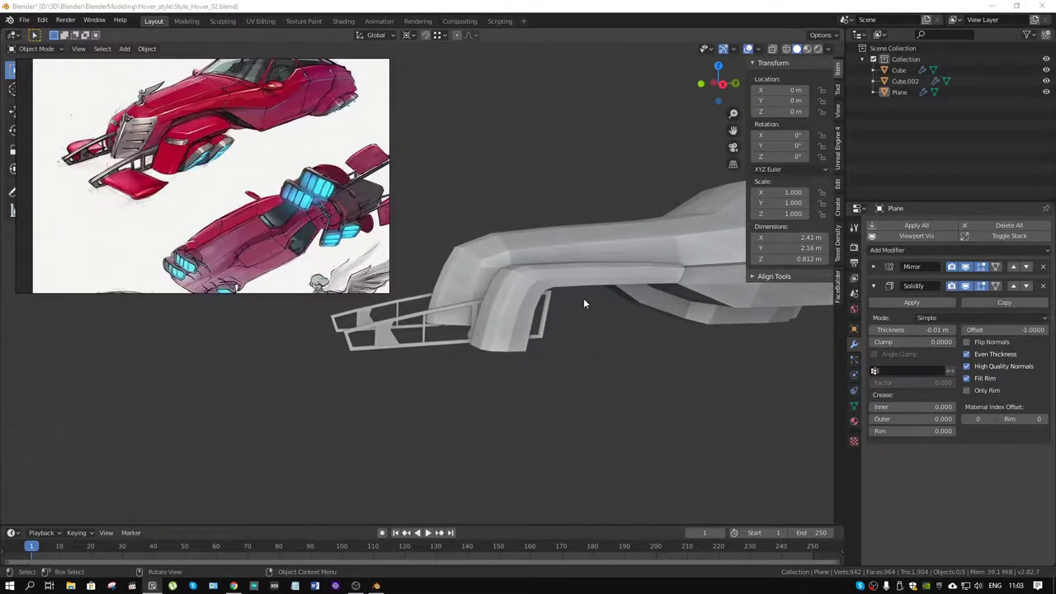
scroll(584, 303, down, 3)
scroll(496, 312, up, 2)
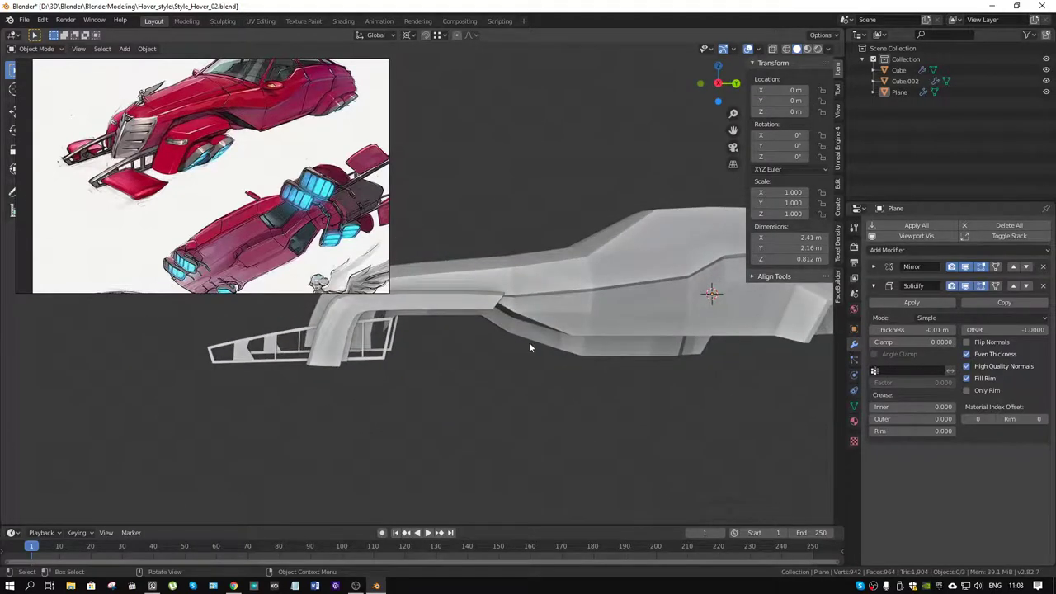
mouse_move(529, 346)
middle_down()
mouse_move(443, 302)
mouse_move(432, 316)
middle_up()
click(432, 316)
In Edit Mode, vertex-slide the arm's end ring back along the arm.
key(Tab)
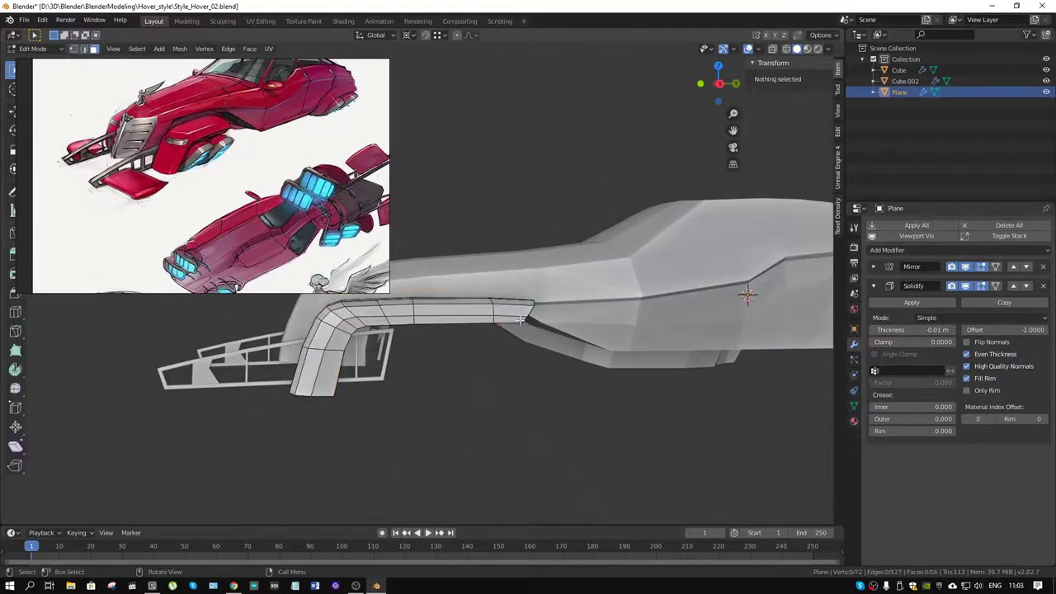
mouse_move(520, 320)
middle_down()
mouse_move(491, 353)
mouse_move(496, 398)
mouse_move(563, 286)
middle_up()
drag(564, 286, 461, 415)
middle_drag(461, 415, 539, 447)
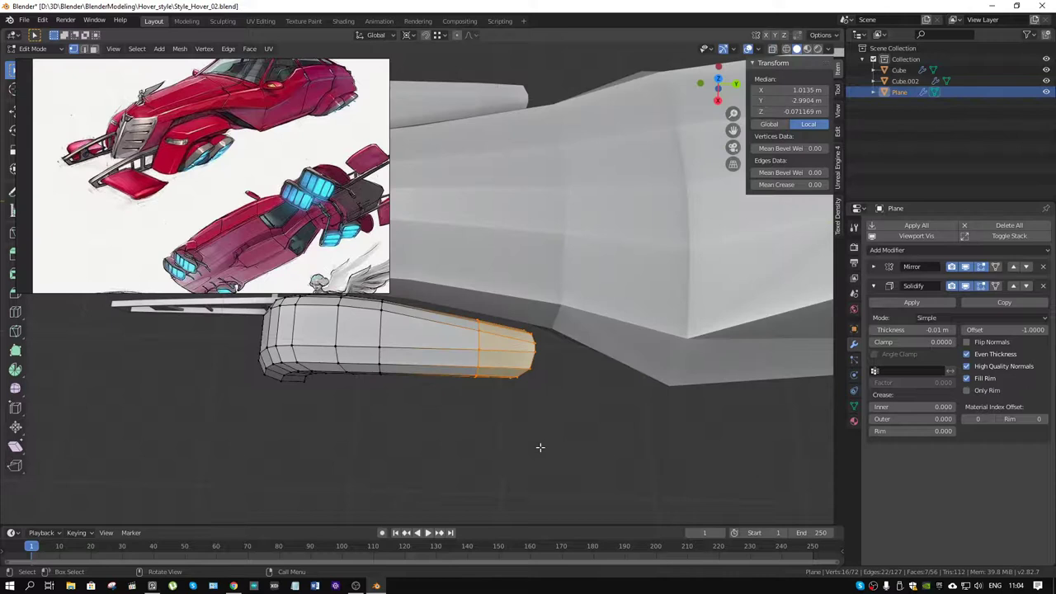
key(shift+v)
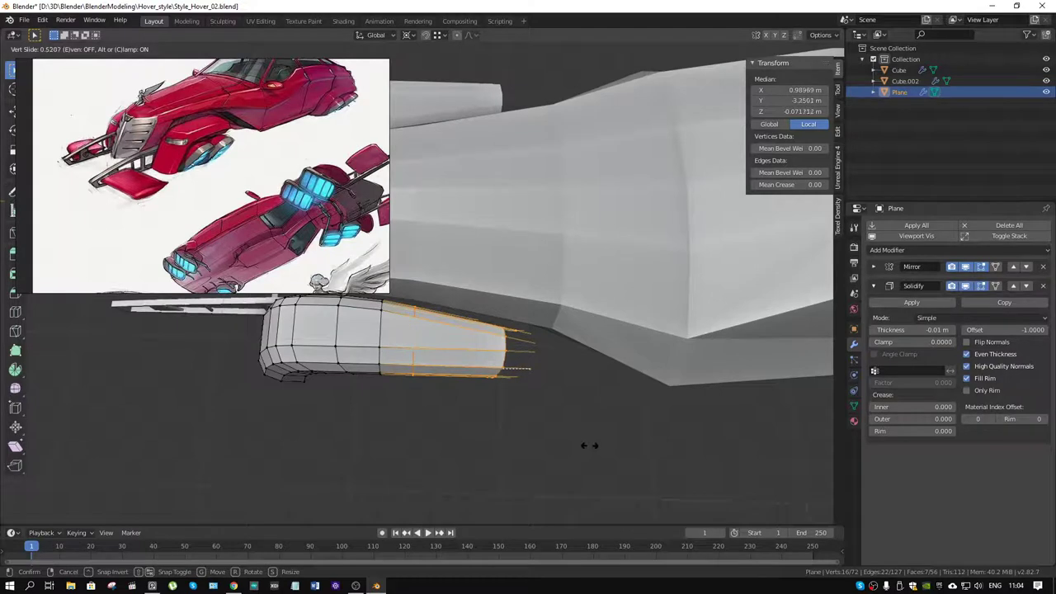
click(589, 447)
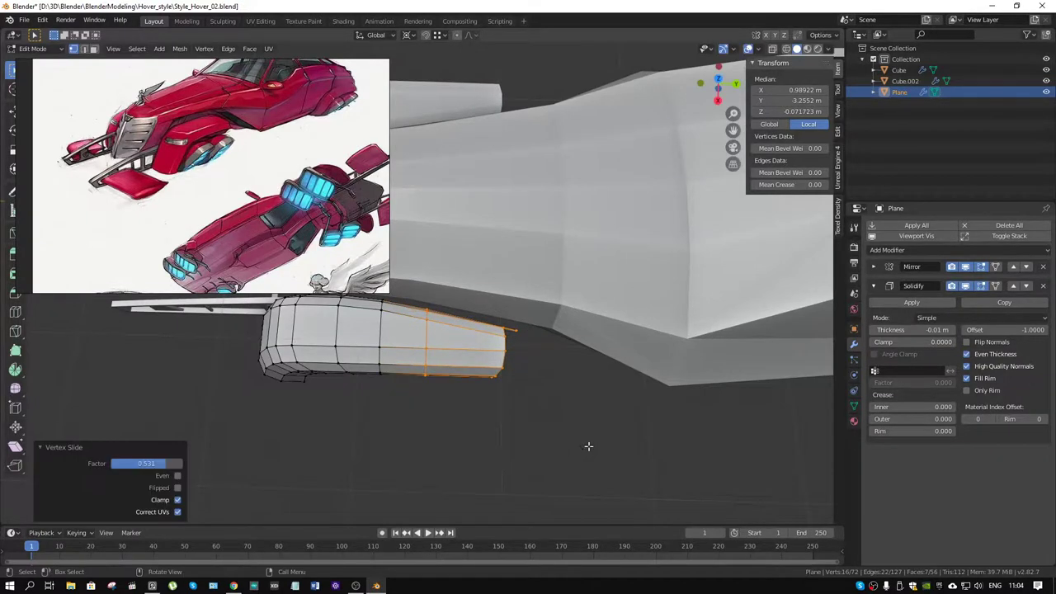
middle_drag(577, 448, 586, 219)
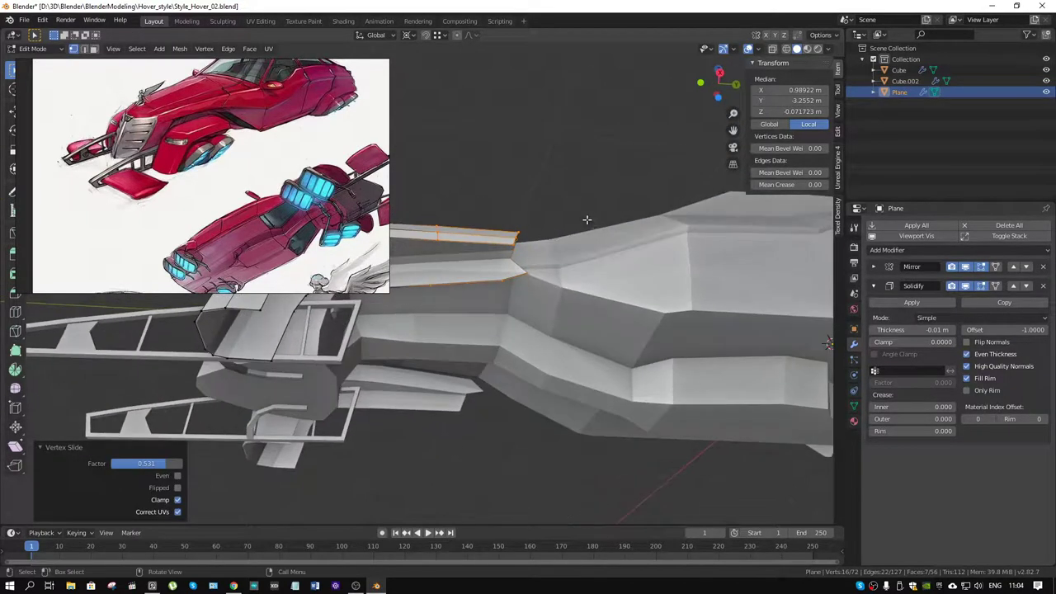
With X-ray on, slide the single tip vertex along its edge.
click(532, 267)
scroll(537, 301, up, 3)
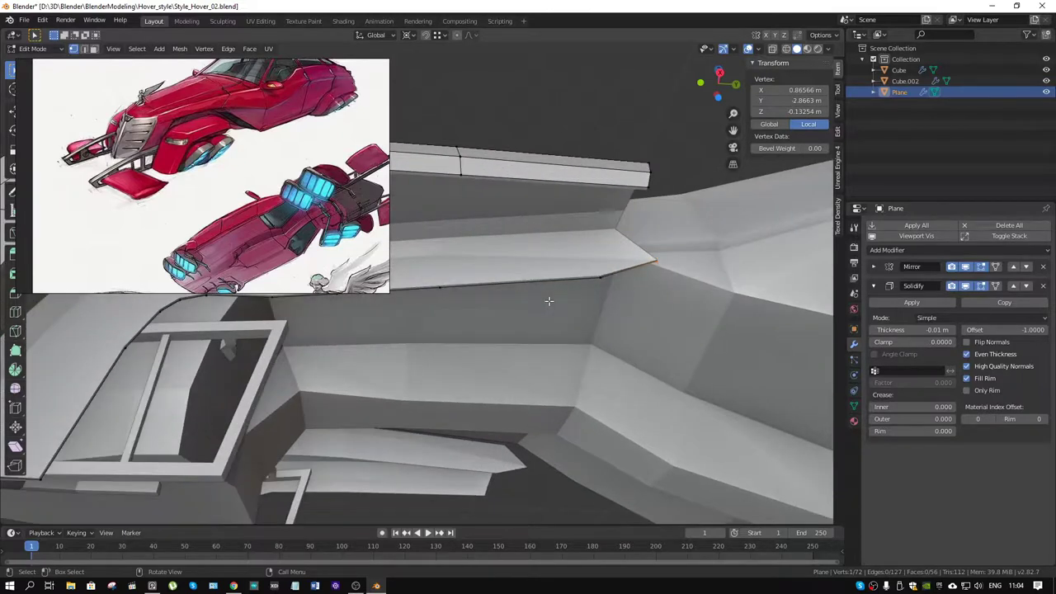
key(alt+z)
mouse_move(550, 300)
middle_down()
mouse_move(569, 306)
mouse_move(533, 318)
mouse_move(572, 309)
mouse_move(503, 338)
mouse_move(556, 313)
middle_up()
key(g)
key(g)
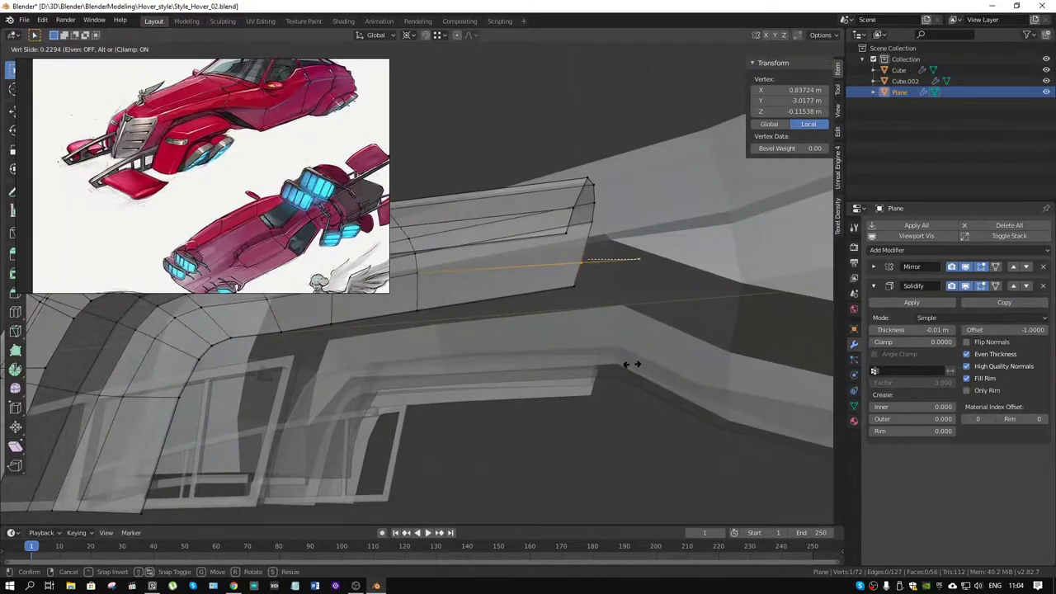
click(633, 364)
mouse_move(542, 354)
middle_down()
mouse_move(559, 380)
mouse_move(573, 380)
middle_up()
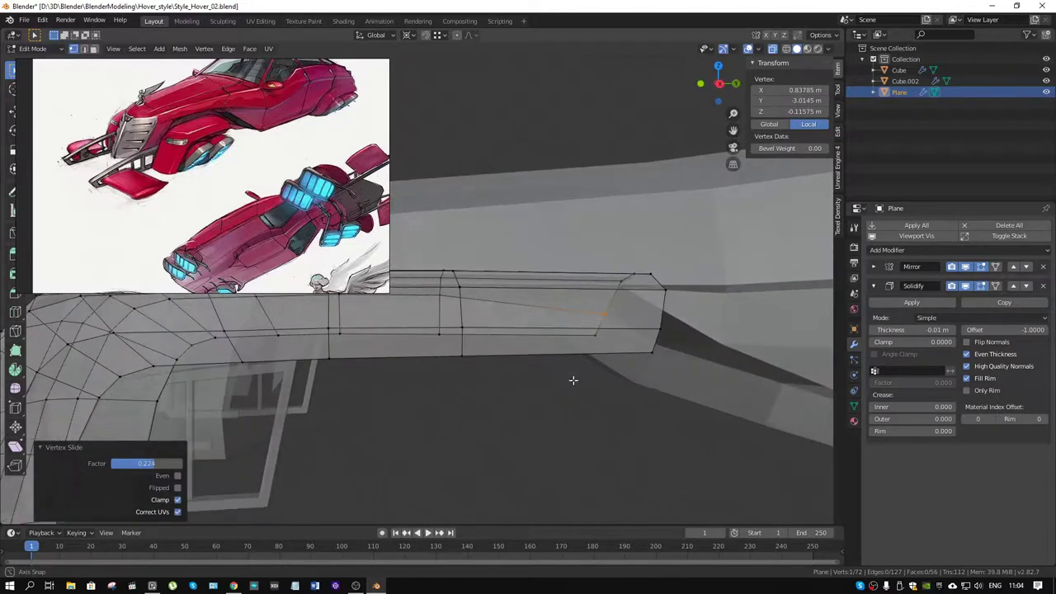
mouse_move(659, 412)
middle_down()
mouse_move(655, 389)
mouse_move(762, 387)
mouse_move(734, 396)
mouse_move(652, 368)
mouse_move(655, 420)
middle_up()
Vertex-slide the ring near the arm end to reshape it.
ctrl+alt+click(628, 318)
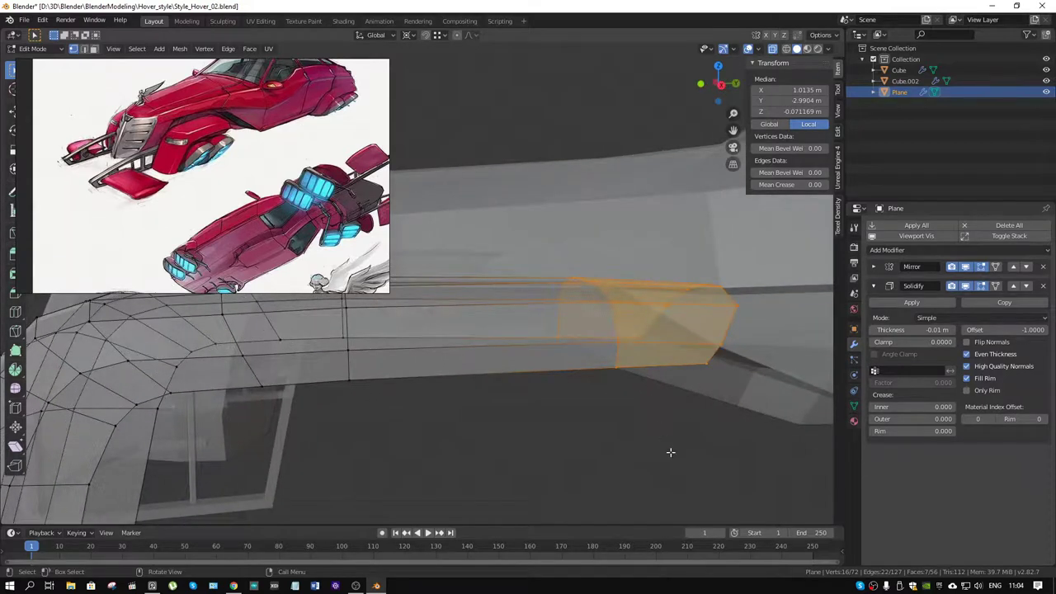
key(shift+v)
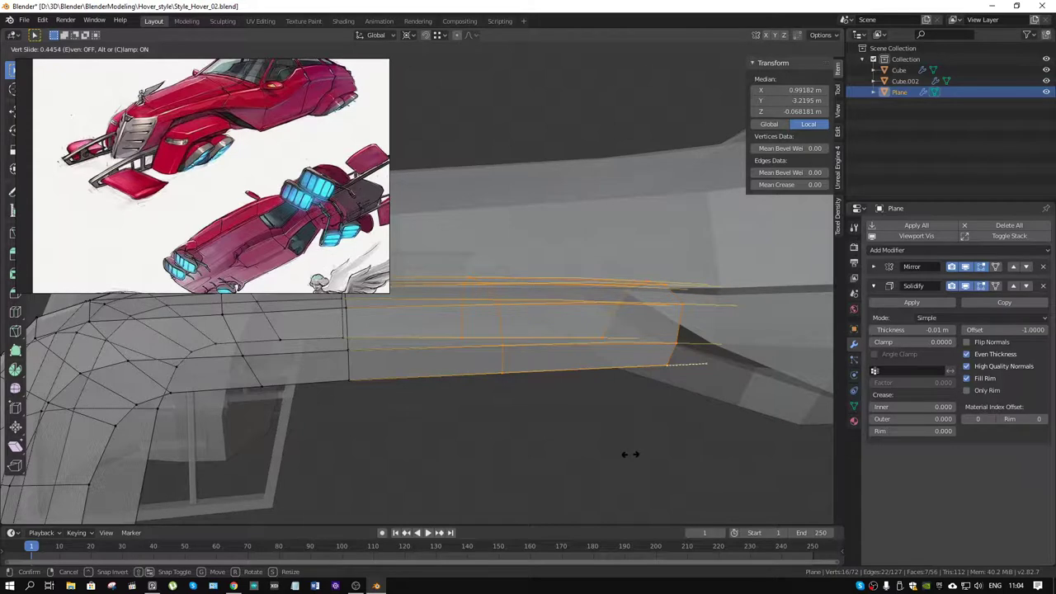
click(629, 455)
mouse_move(630, 454)
middle_down()
mouse_move(608, 347)
mouse_move(669, 328)
mouse_move(698, 332)
mouse_move(597, 370)
mouse_move(607, 329)
middle_up()
mouse_move(473, 337)
middle_down()
mouse_move(585, 349)
mouse_move(571, 352)
mouse_move(566, 393)
mouse_move(542, 366)
mouse_move(545, 338)
middle_up()
middle_drag(466, 323, 569, 332)
Lower the whole arm about 0.054 m along Z and return to Object Mode.
key(a)
key(g)
key(z)
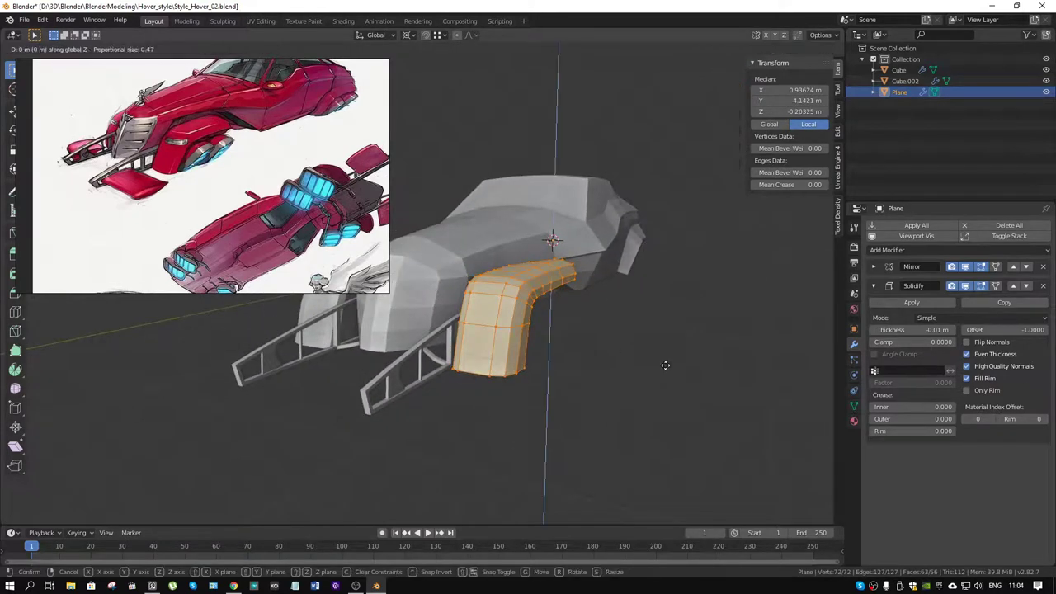
click(664, 369)
mouse_move(531, 322)
middle_down()
mouse_move(566, 323)
mouse_move(571, 312)
mouse_move(597, 351)
mouse_move(543, 349)
mouse_move(591, 349)
mouse_move(530, 310)
middle_up()
key(Tab)
key(alt+a)
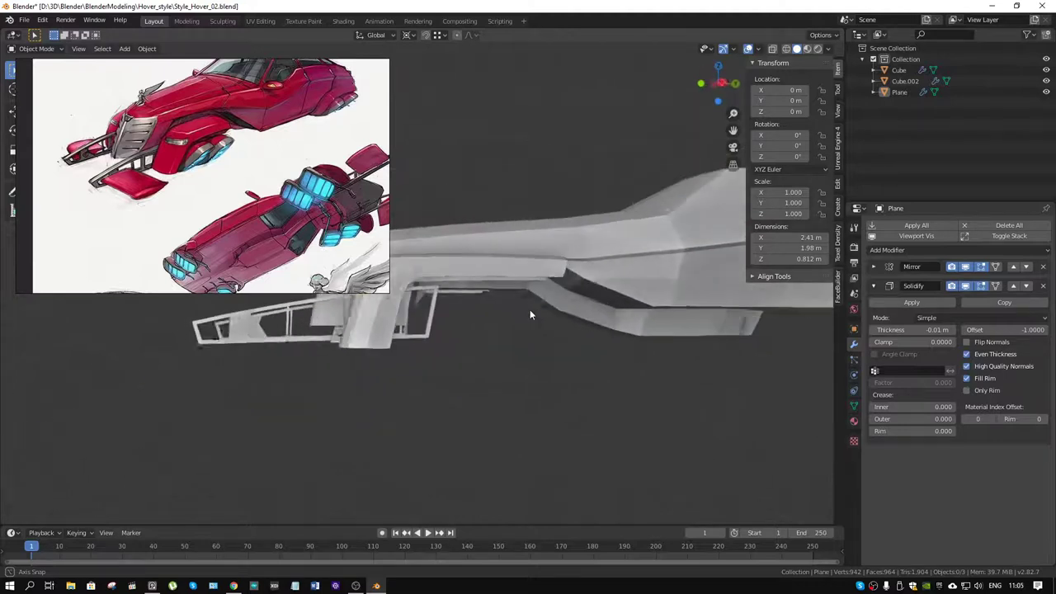
Pan the reference image to the lower sketches and adjust the view around the car.
drag(261, 276, 259, 213)
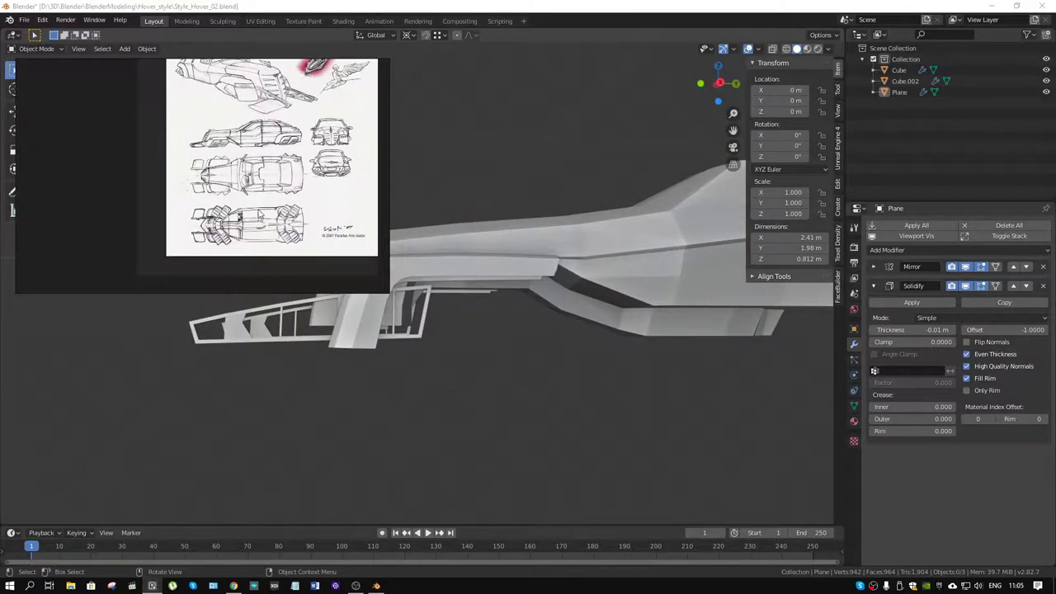
scroll(255, 190, up, 3)
scroll(256, 189, up, 2)
scroll(610, 307, down, 2)
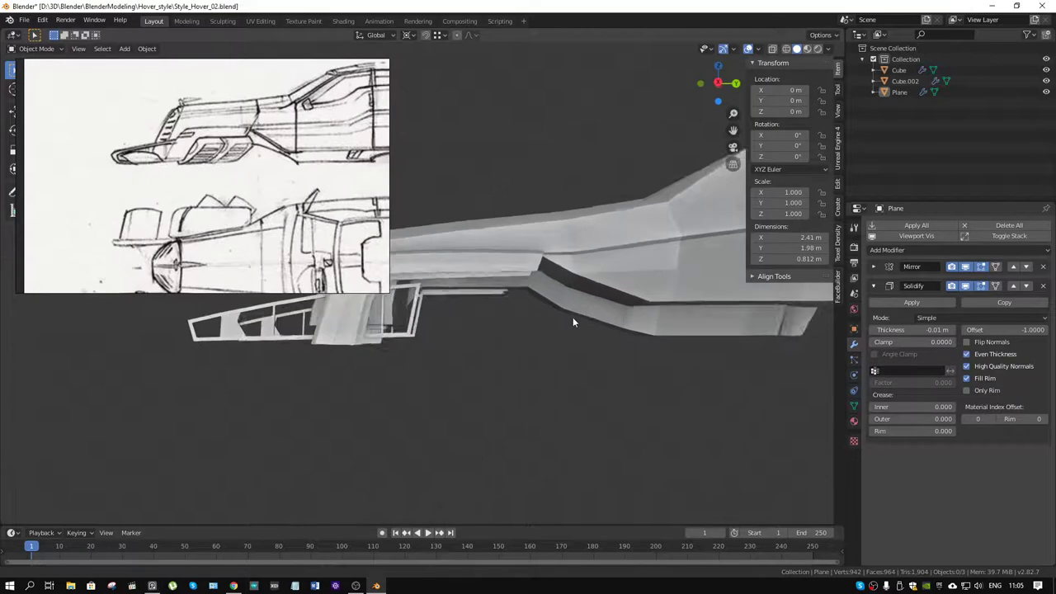
scroll(632, 331, down, 3)
scroll(640, 332, down, 2)
middle_drag(658, 334, 658, 334)
scroll(559, 321, up, 3)
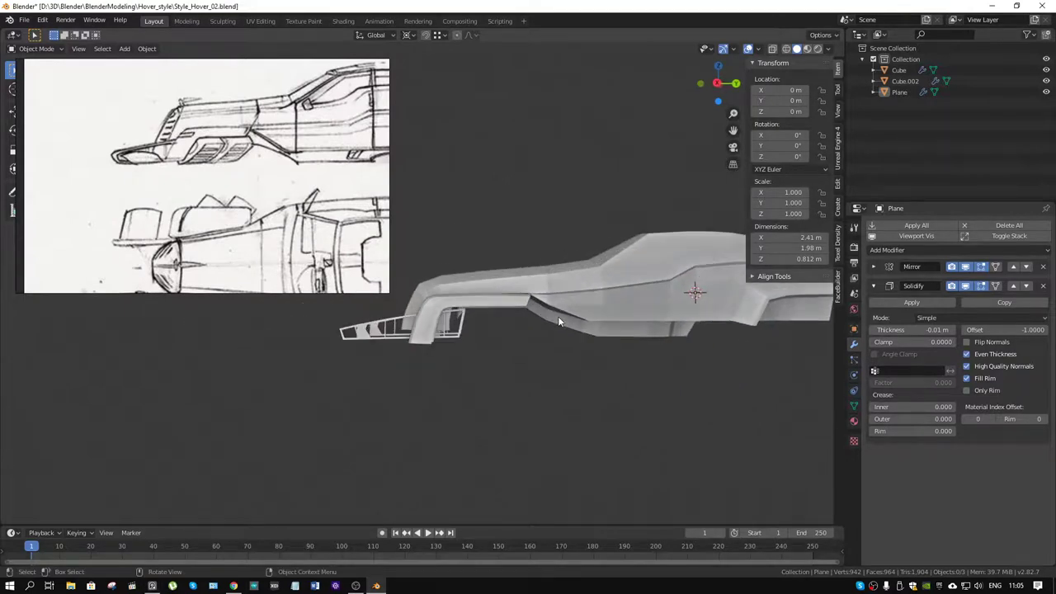
scroll(559, 321, up, 2)
scroll(558, 316, down, 3)
scroll(563, 313, up, 3)
mouse_move(562, 313)
middle_down()
mouse_move(572, 310)
mouse_move(571, 394)
mouse_move(581, 297)
middle_up()
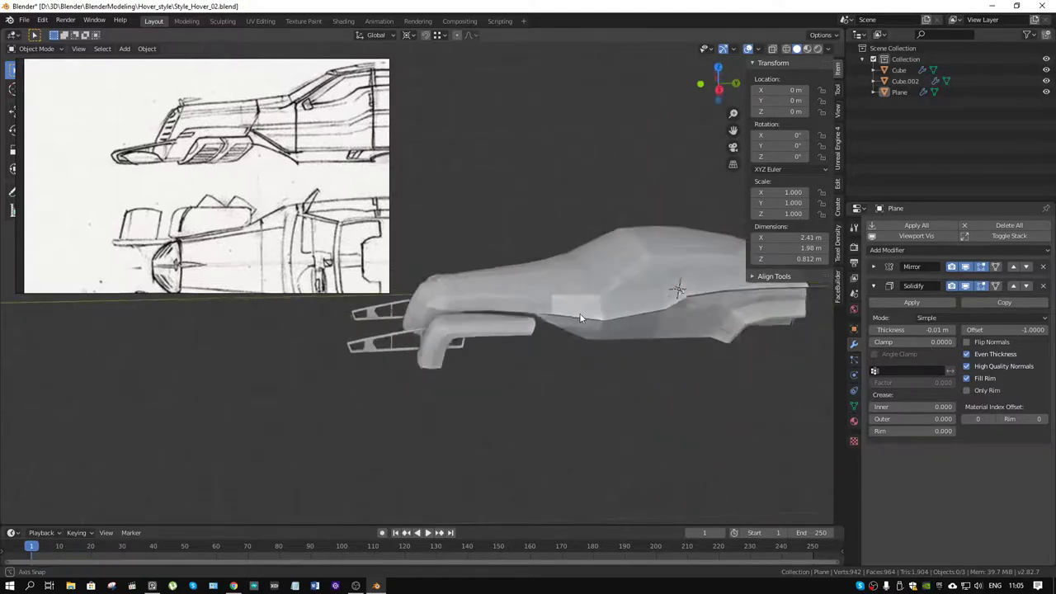
In Edit Mode on the car body, box-select its front nose section.
click(582, 301)
key(ctrl+Tab)
click(663, 287)
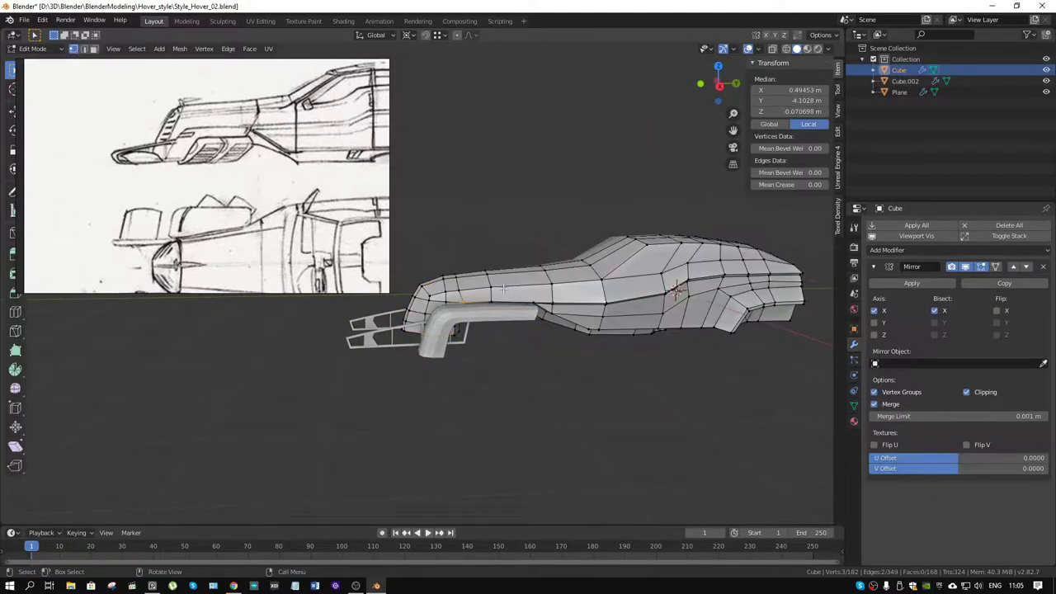
middle_drag(504, 288, 503, 272)
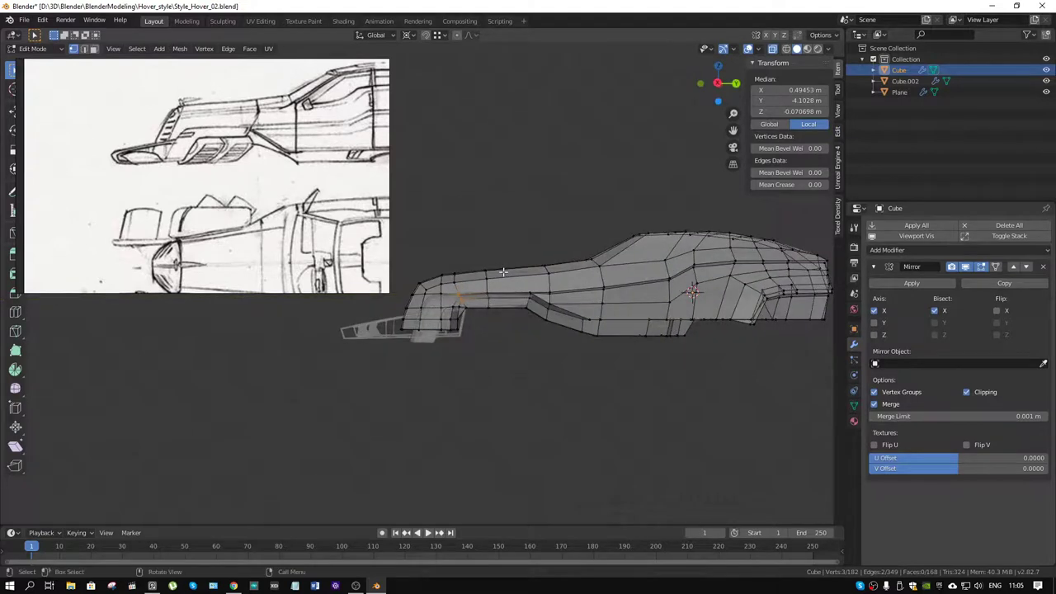
drag(506, 256, 397, 358)
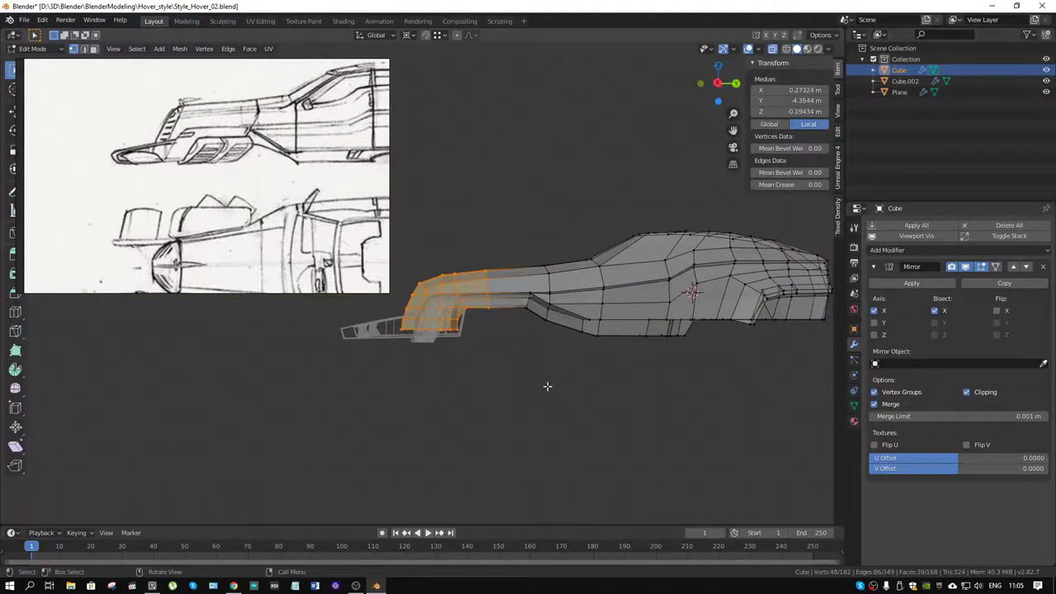
Move the nose section 0.199 m along Y and return to Object Mode.
key(g)
key(y)
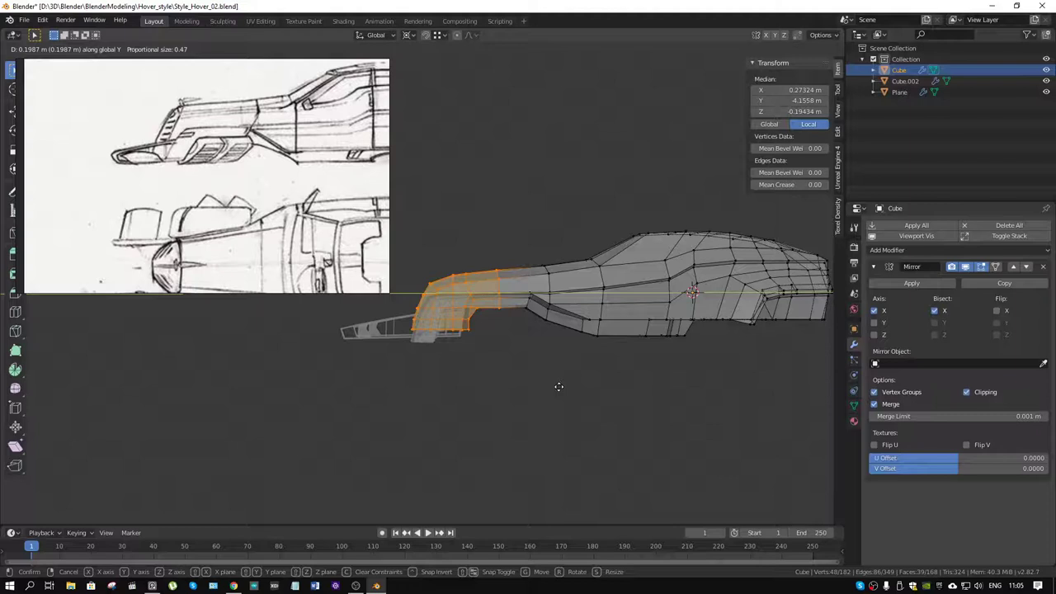
click(558, 386)
middle_drag(558, 386, 460, 344)
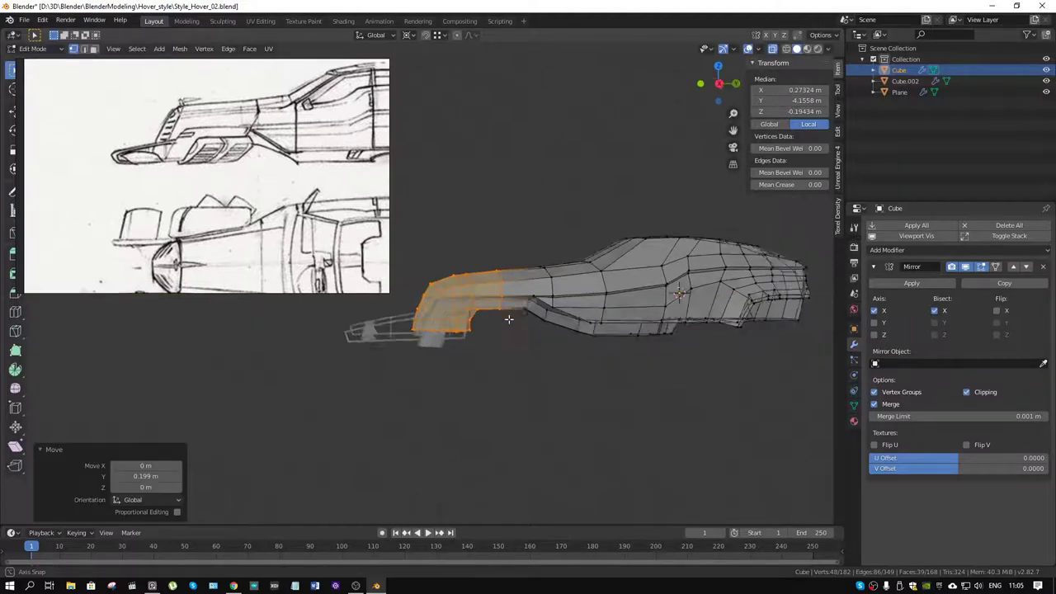
key(ctrl+Tab)
click(457, 338)
Select the grille frame plates and front frame structure (Cube.002) and enter Edit Mode.
click(450, 335)
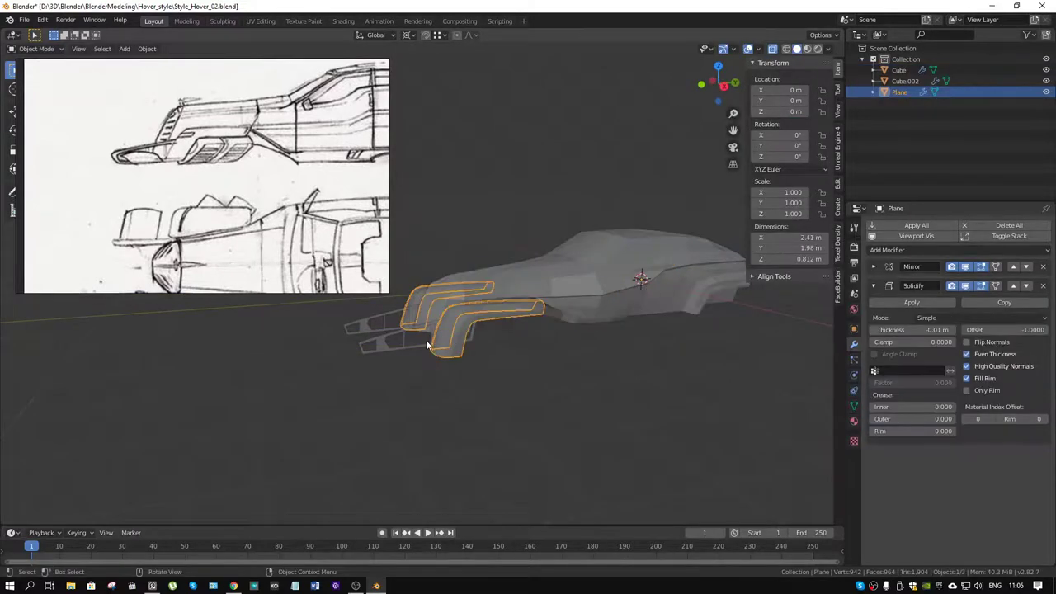
click(451, 343)
key(ctrl+Tab)
click(451, 347)
Reposition the front frame mesh along the Y axis in two adjustments.
middle_drag(451, 347, 498, 333)
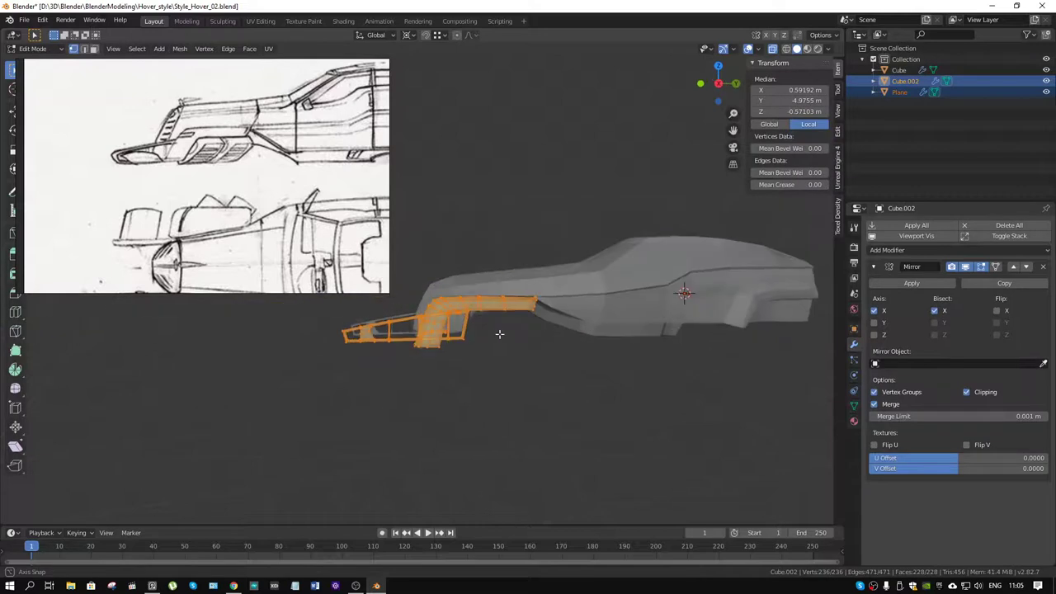
key(g)
key(y)
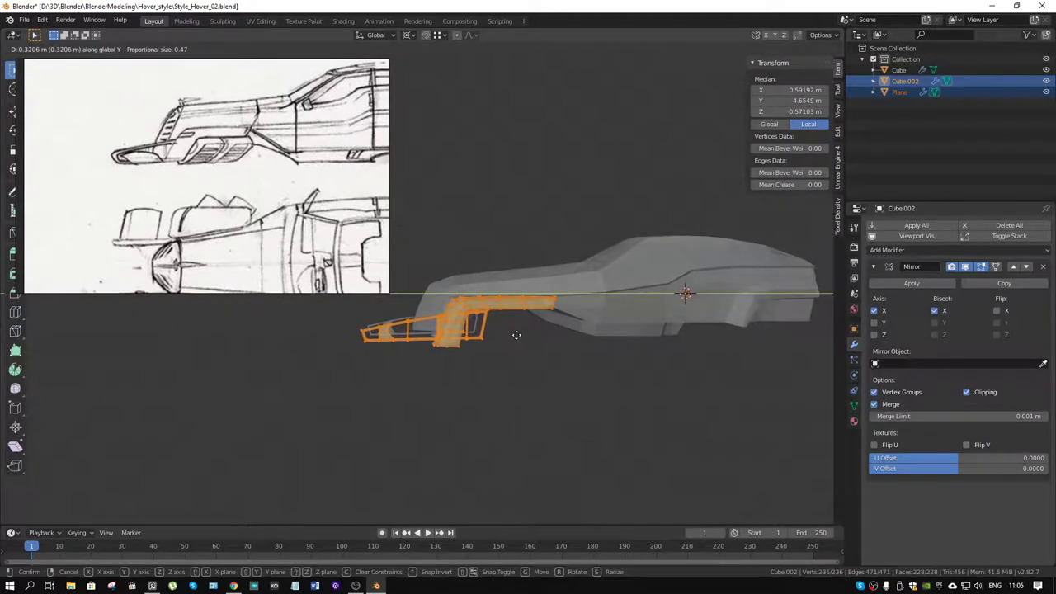
click(516, 335)
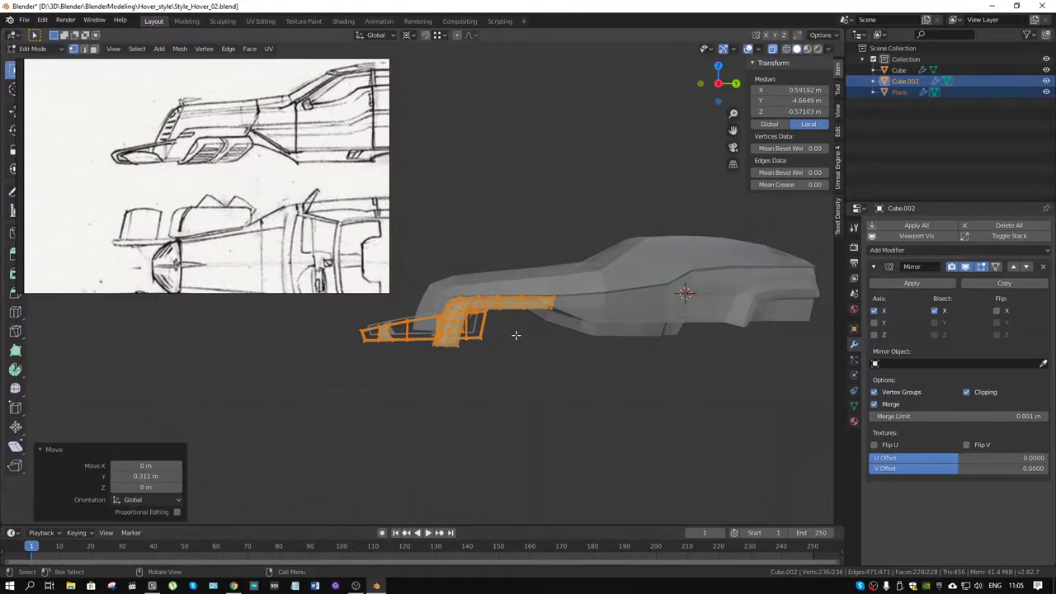
scroll(519, 334, up, 3)
scroll(526, 333, up, 4)
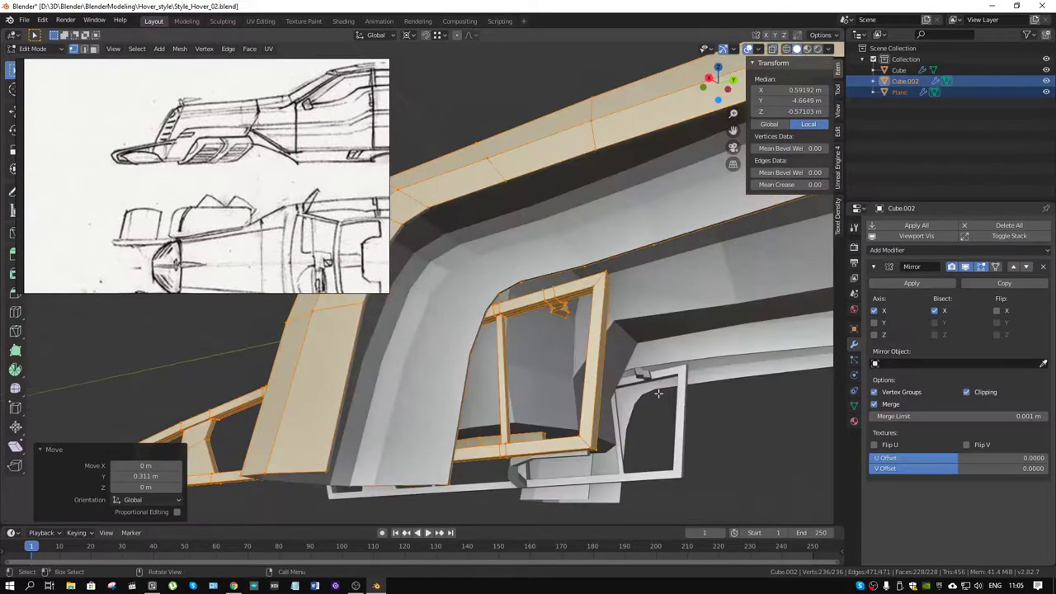
middle_drag(509, 324, 695, 364)
key(g)
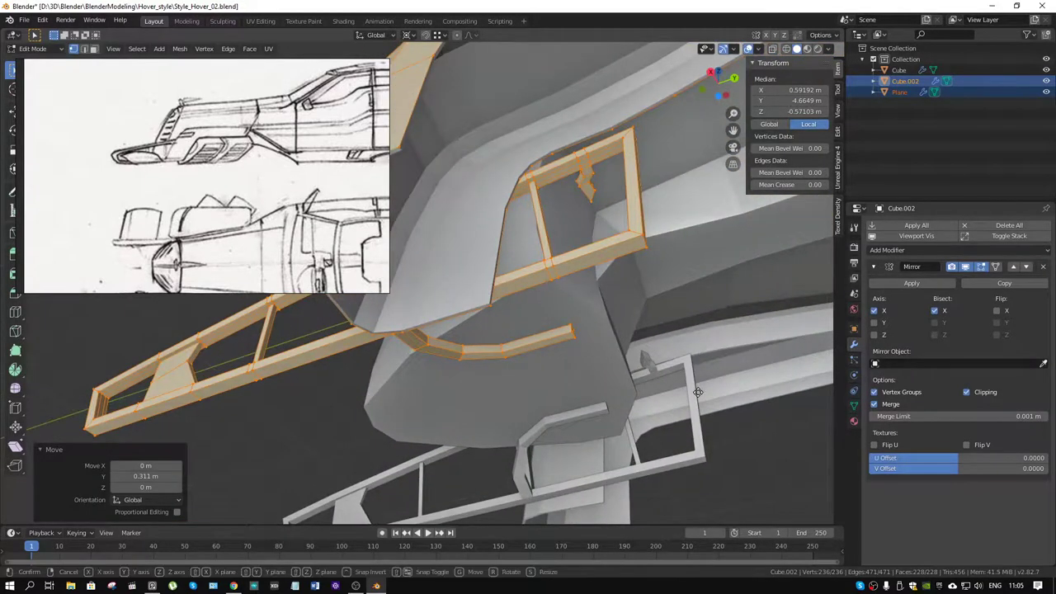
key(y)
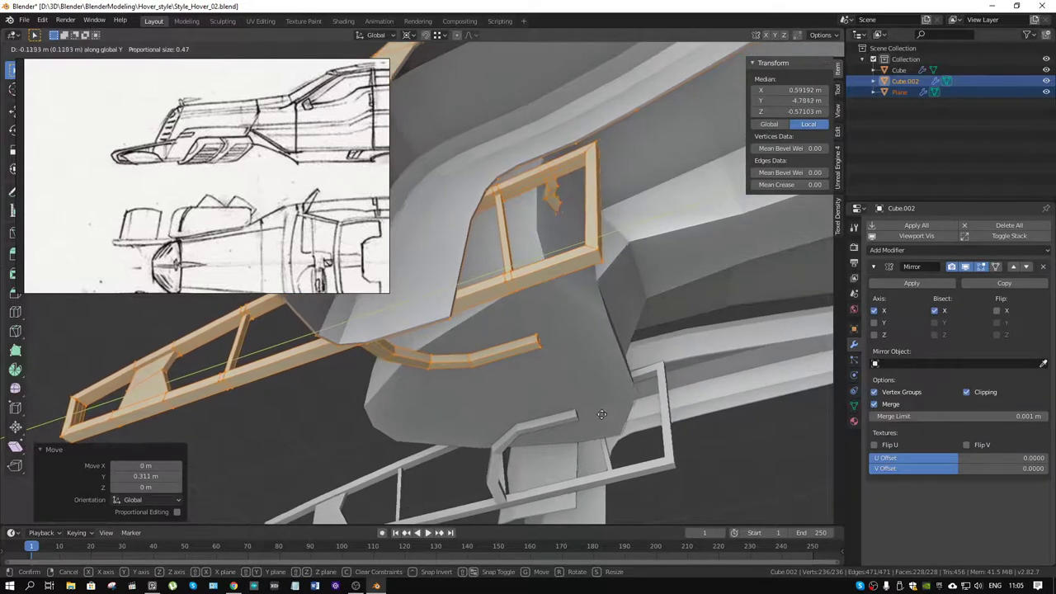
click(594, 363)
Edge-slide the curved tube's end loop inward (factor 0.366) to shorten it.
mouse_move(595, 363)
middle_down()
mouse_move(568, 324)
mouse_move(589, 375)
mouse_move(654, 326)
mouse_move(624, 450)
middle_up()
scroll(654, 326, up, 3)
key(alt+z)
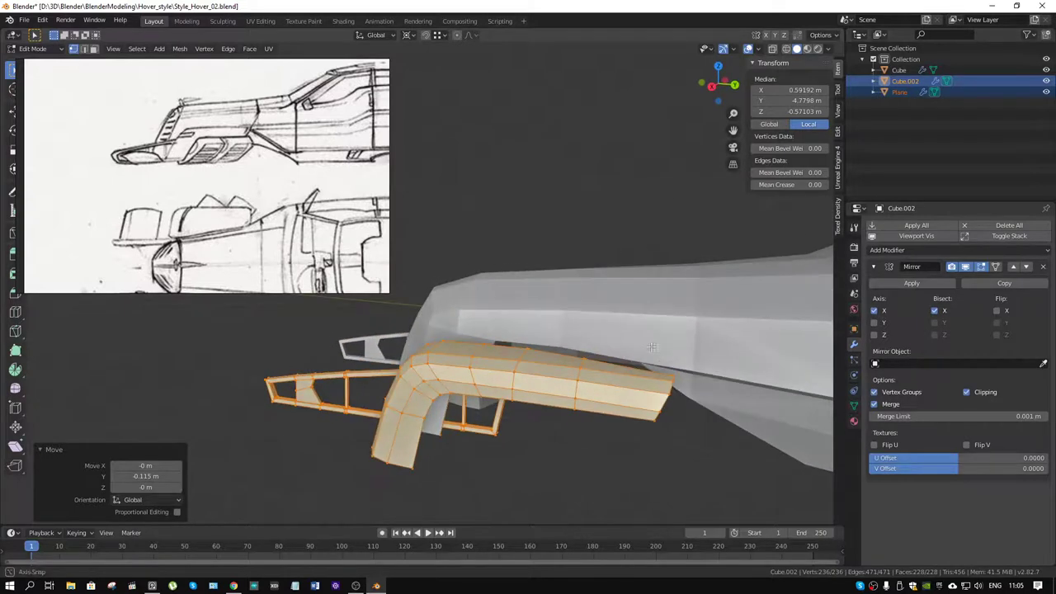
key(alt+a)
alt+click(642, 444)
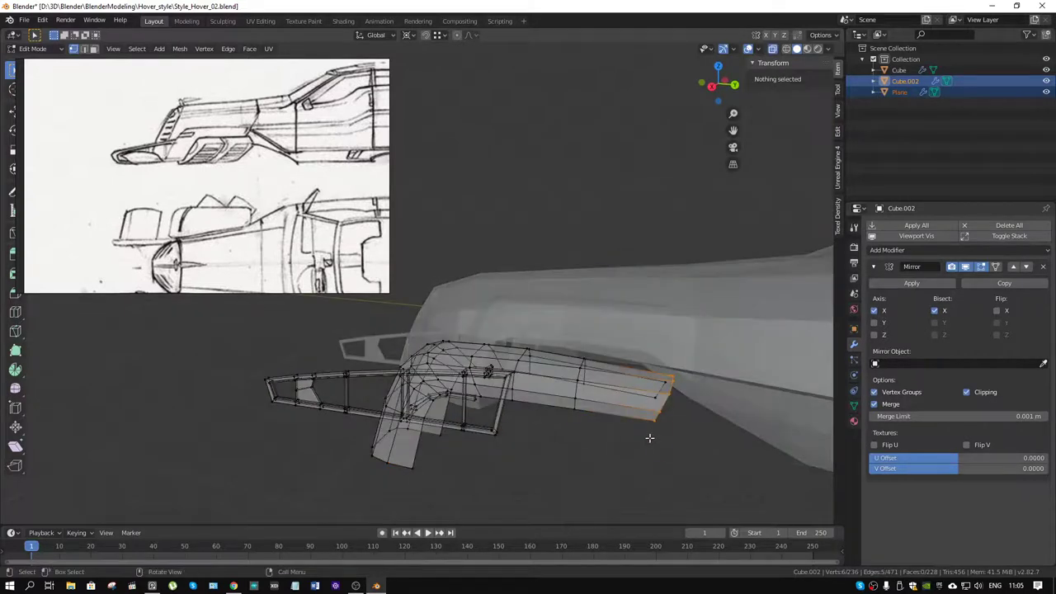
key(alt+z)
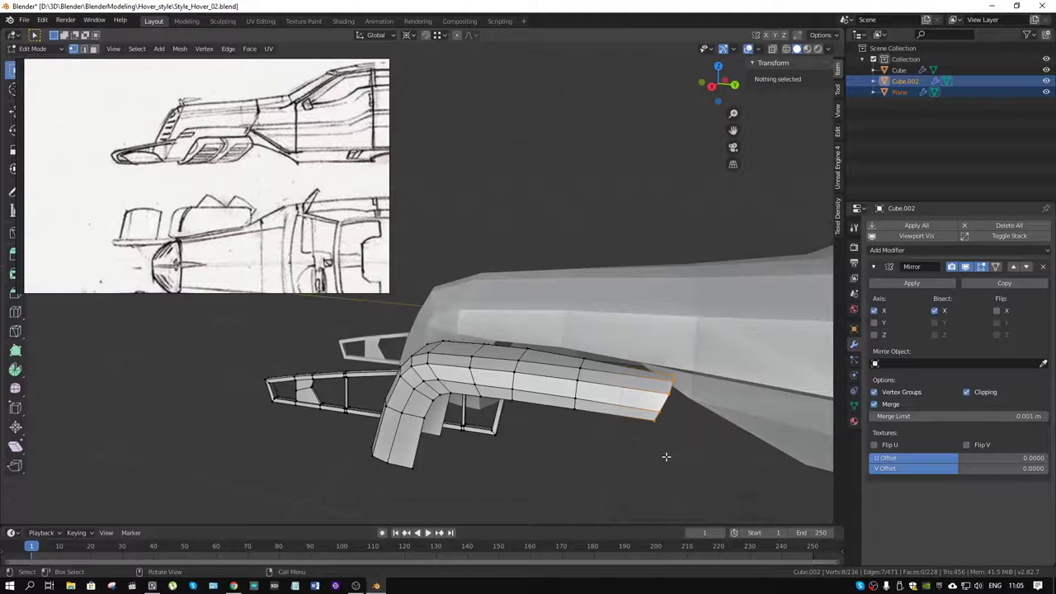
key(g)
key(g)
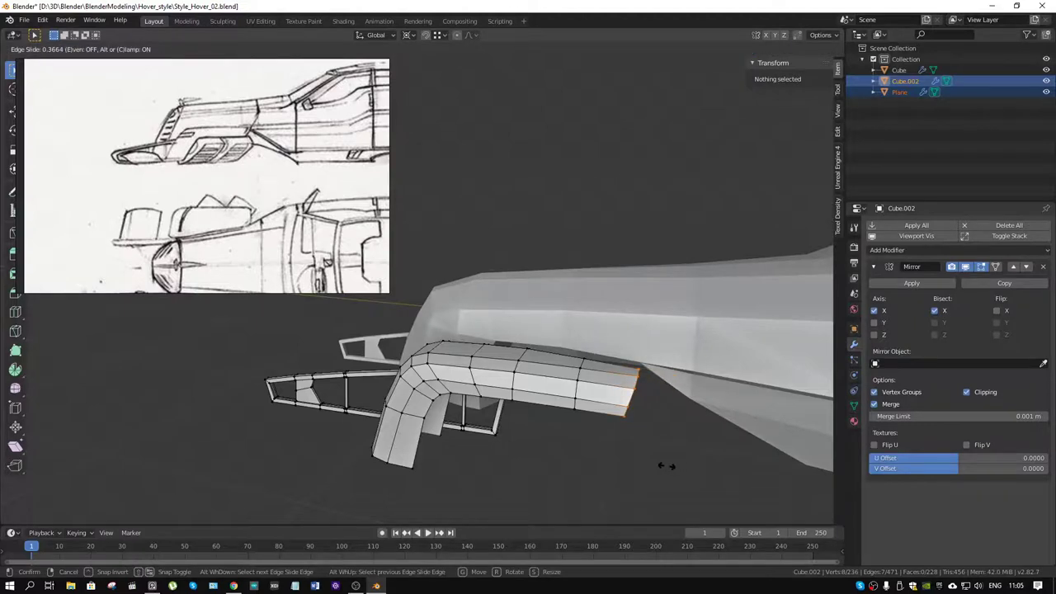
click(666, 466)
Return to Object Mode and deselect the frame.
mouse_move(667, 466)
middle_down()
mouse_move(770, 437)
mouse_move(698, 358)
mouse_move(753, 437)
mouse_move(542, 217)
mouse_move(542, 247)
mouse_move(537, 235)
mouse_move(620, 275)
mouse_move(544, 354)
mouse_move(585, 346)
mouse_move(563, 370)
mouse_move(545, 363)
mouse_move(623, 360)
mouse_move(627, 294)
mouse_move(679, 337)
mouse_move(563, 374)
mouse_move(495, 330)
middle_up()
key(ctrl+Tab)
click(467, 327)
click(553, 364)
Select the main car body and enter Edit Mode.
scroll(273, 190, down, 1)
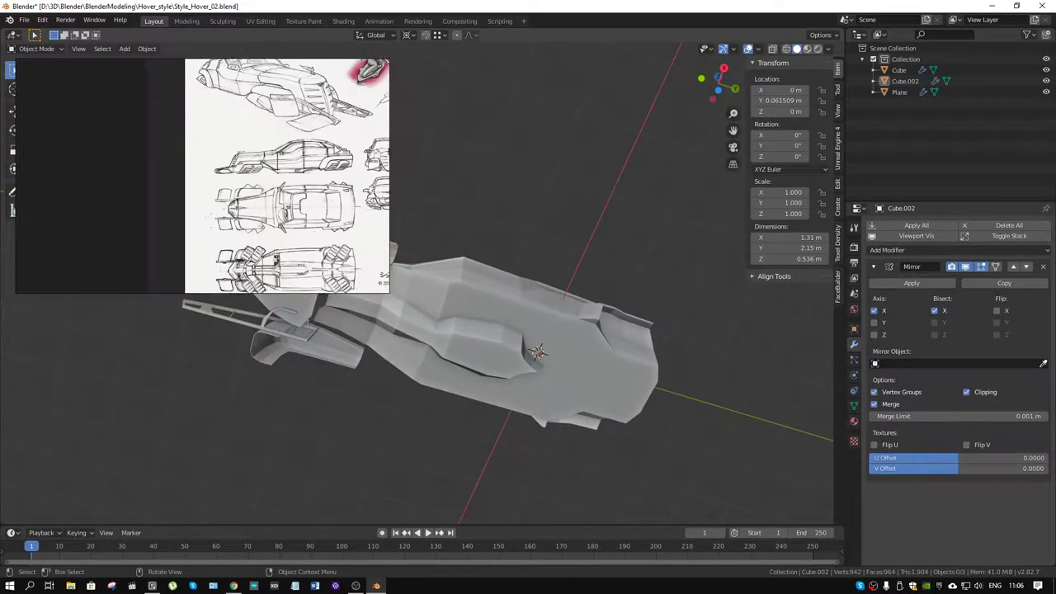
scroll(286, 145, down, 1)
scroll(286, 145, up, 2)
scroll(218, 227, up, 3)
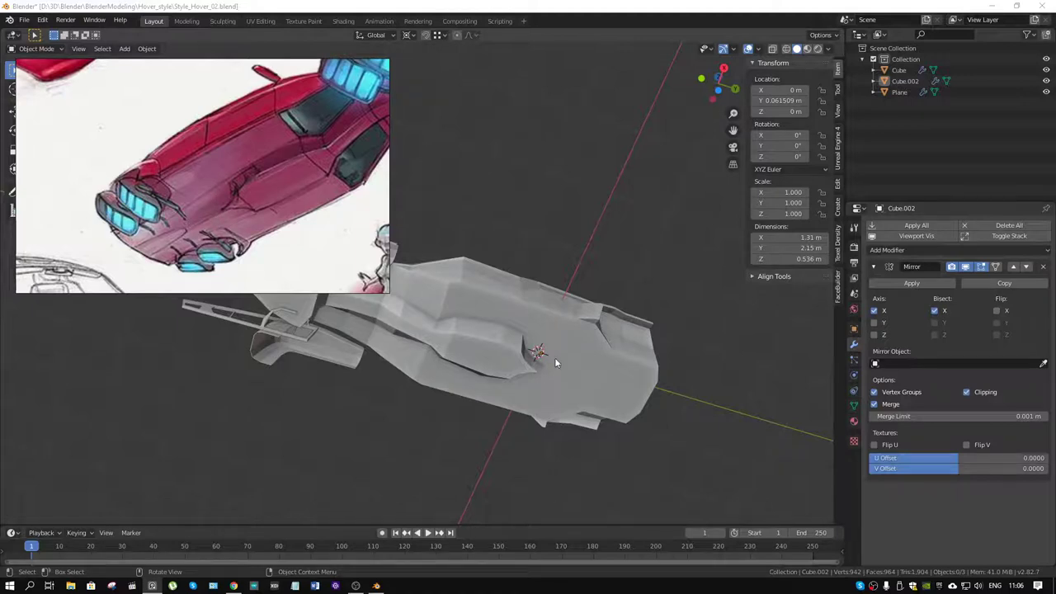
click(586, 385)
key(ctrl+Tab)
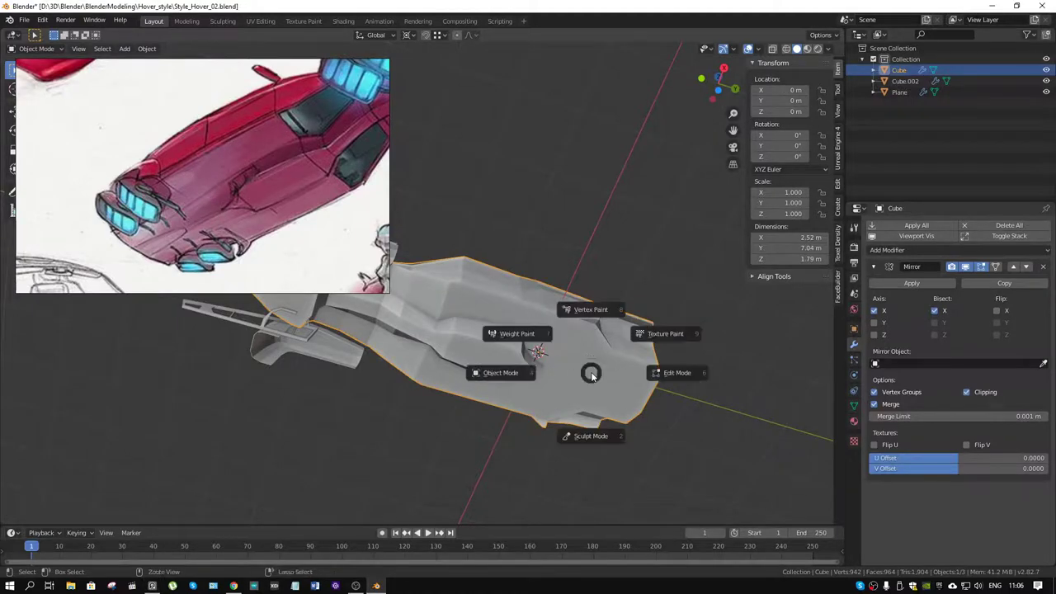
click(676, 371)
Bevel two hull-side edges along the panel line into a panel cut.
scroll(599, 364, up, 5)
scroll(599, 364, down, 4)
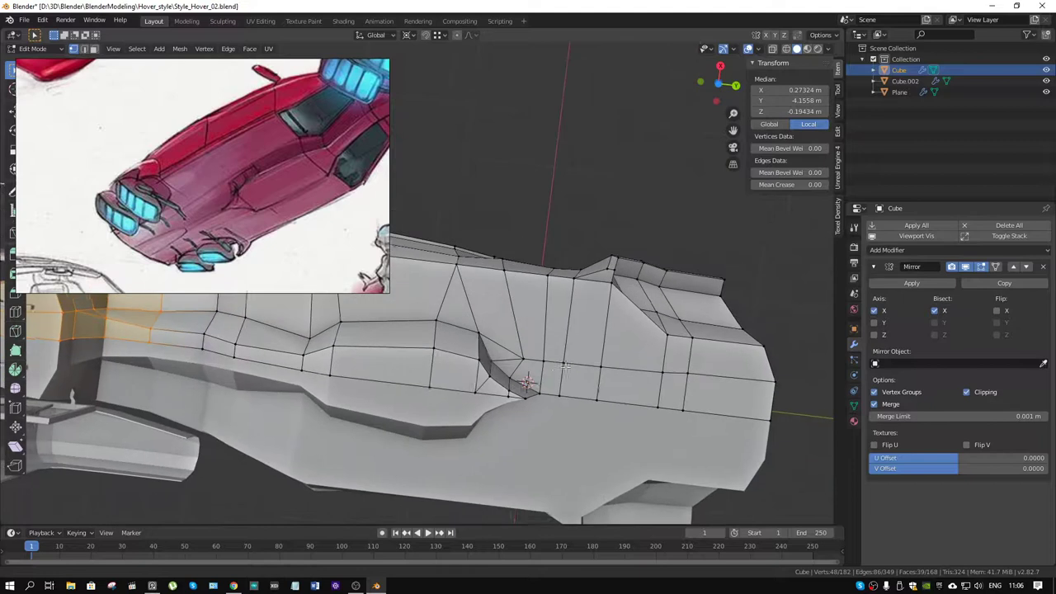
mouse_move(599, 364)
middle_down()
mouse_move(507, 416)
mouse_move(564, 385)
middle_up()
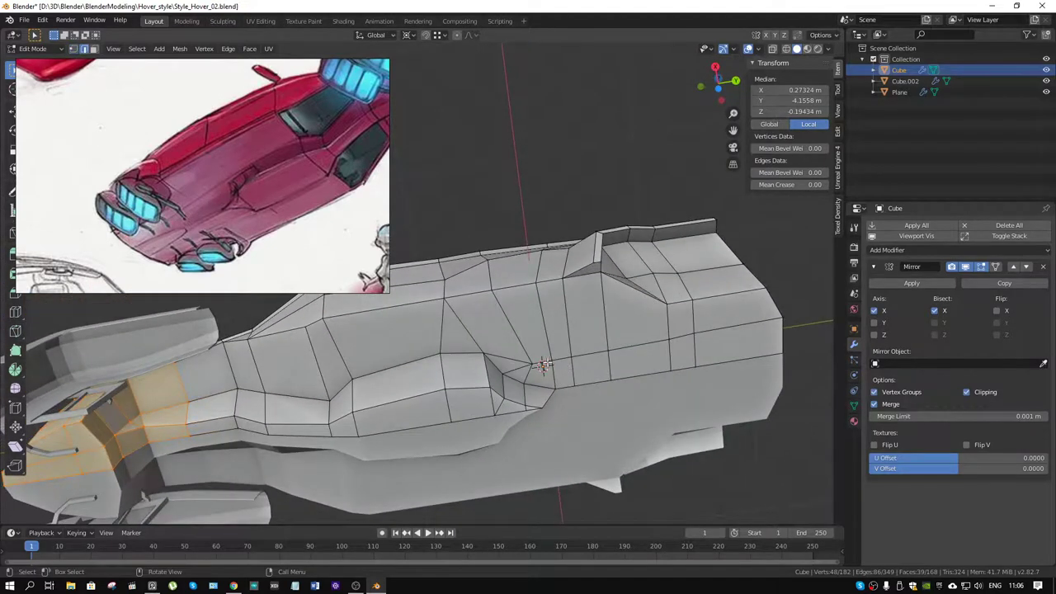
click(543, 365)
shift+click(570, 358)
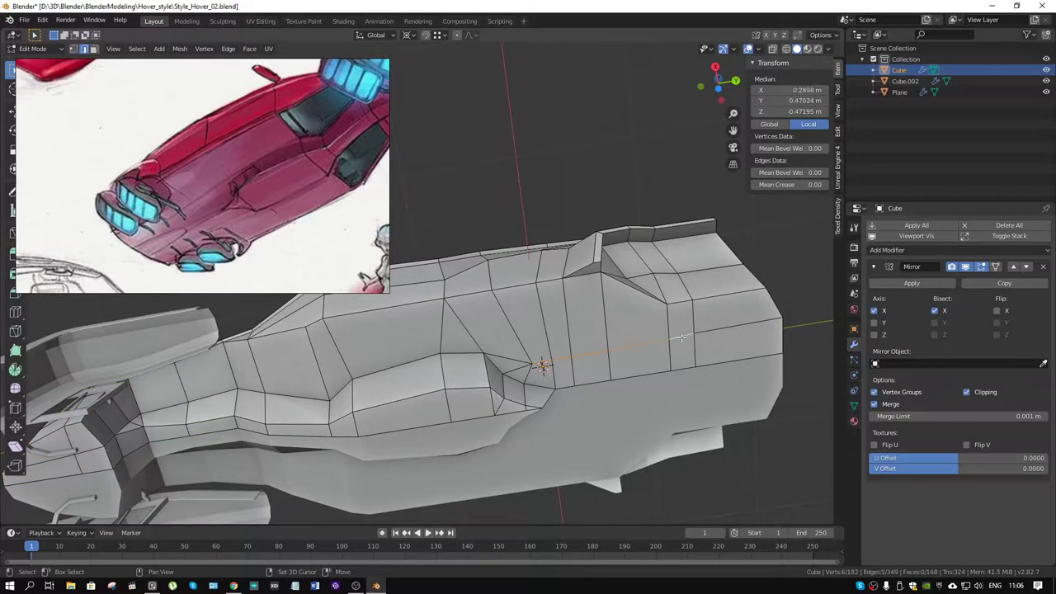
mouse_move(682, 337)
middle_down()
mouse_move(693, 394)
mouse_move(712, 303)
middle_up()
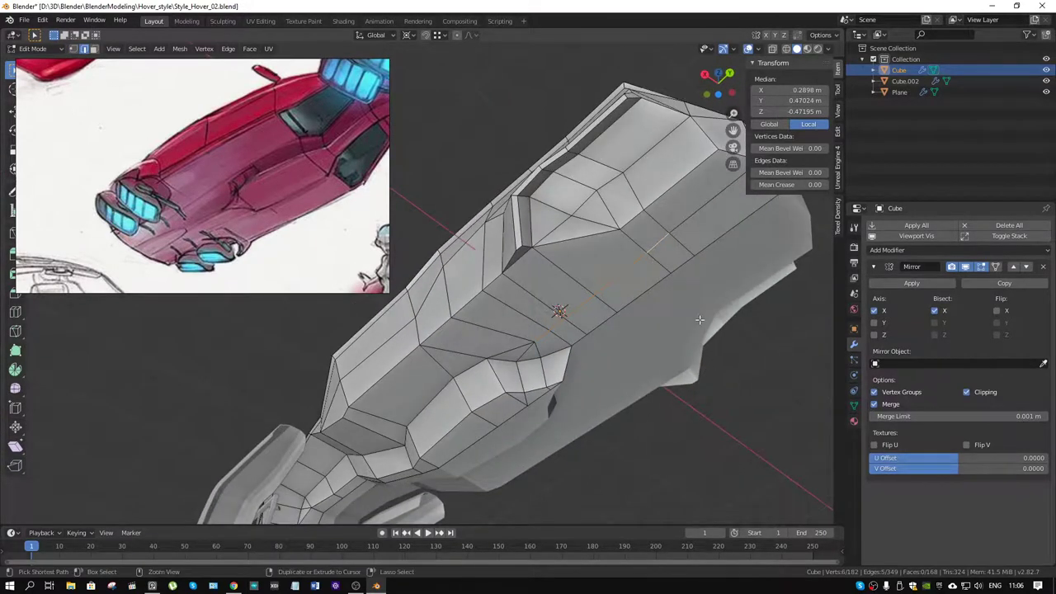
key(ctrl+b)
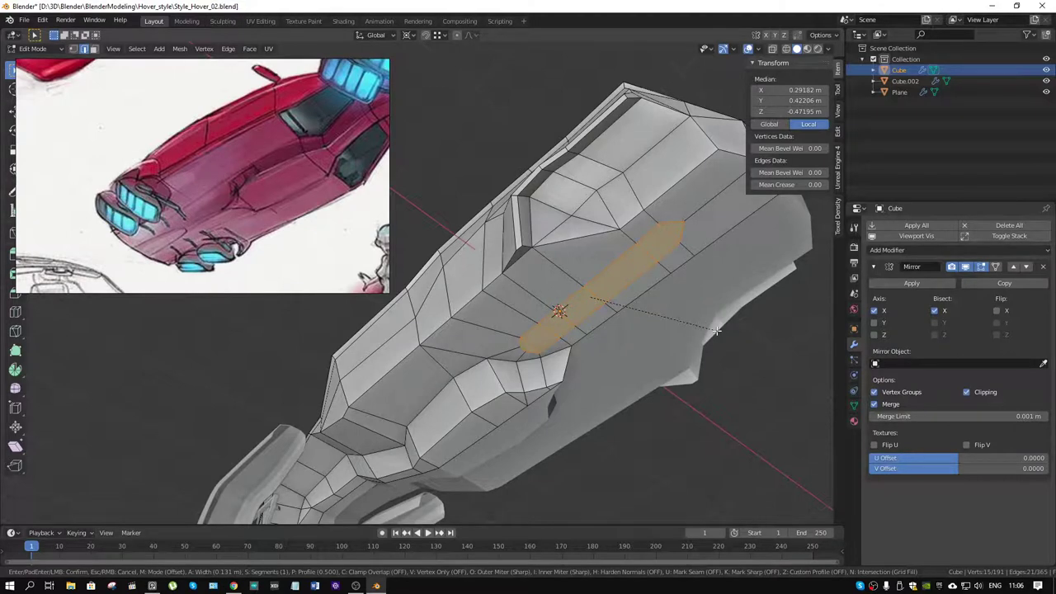
click(711, 333)
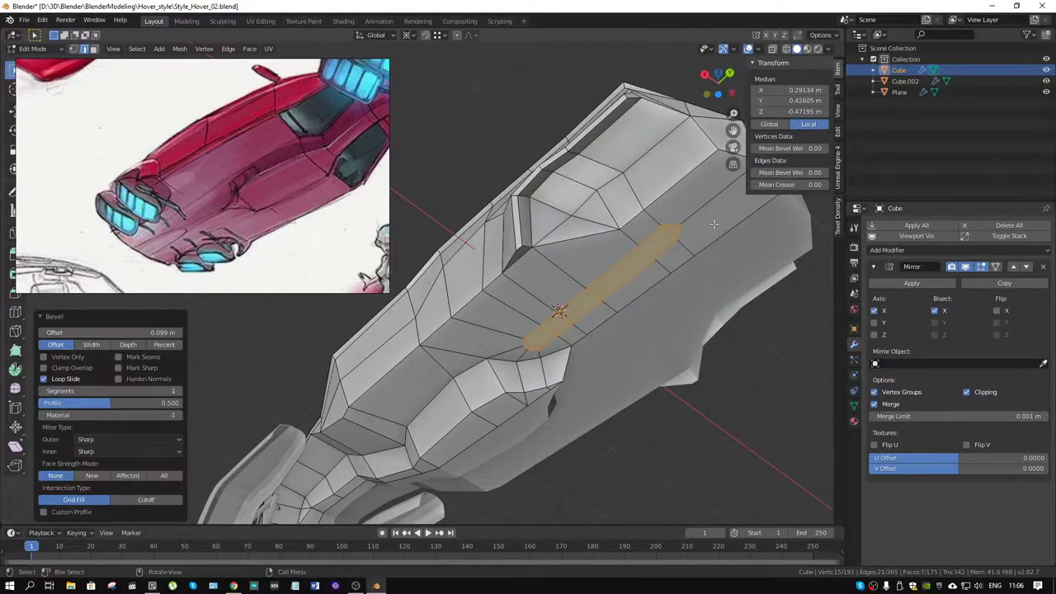
Merge the two vertices at the end of the new cut, at last.
middle_drag(714, 225, 599, 291)
key(1)
click(600, 291)
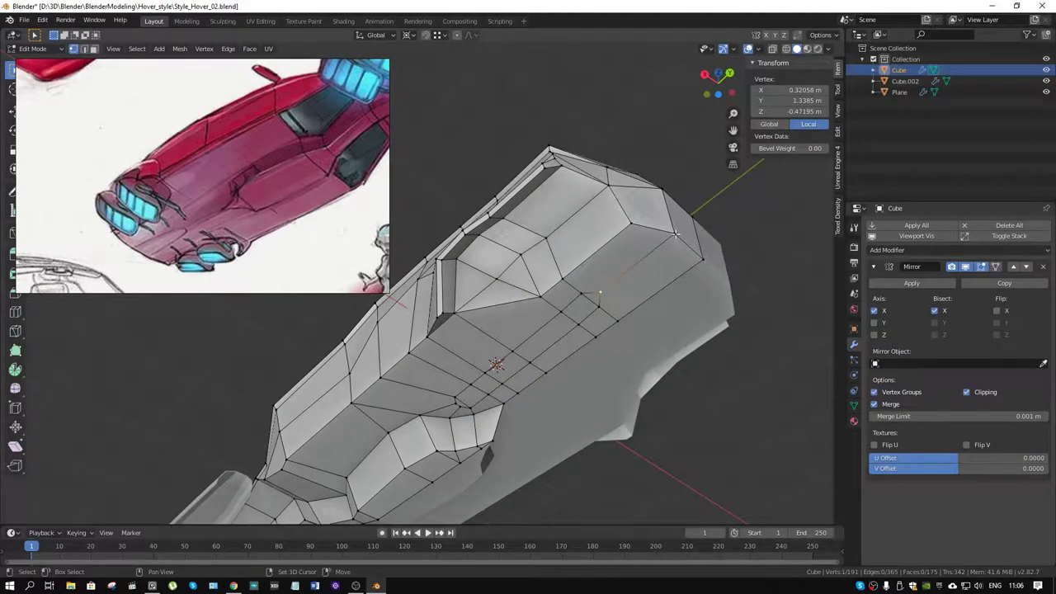
shift+click(675, 234)
key(m)
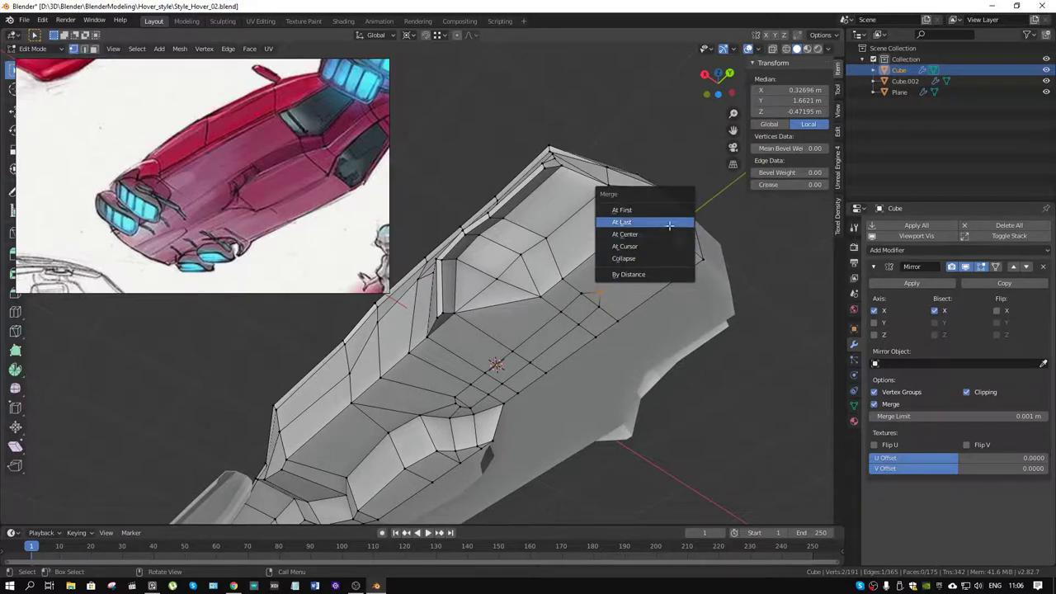
click(670, 223)
mouse_move(670, 222)
middle_down()
mouse_move(616, 245)
mouse_move(731, 160)
mouse_move(637, 207)
middle_up()
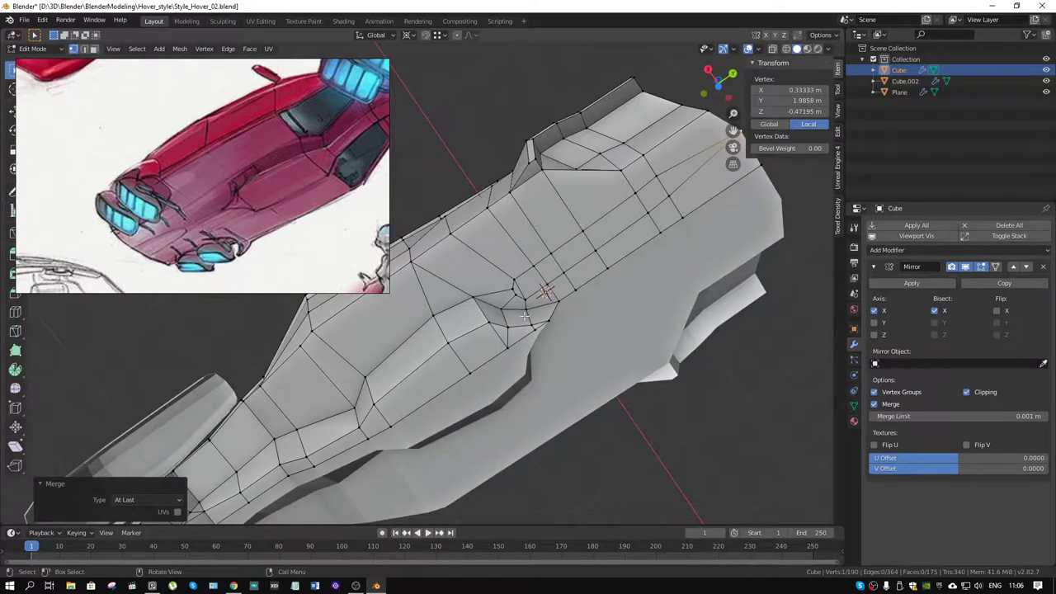
Select the corner vertex of the cut on the lower panel edge.
shift+click(512, 310)
shift+click(535, 307)
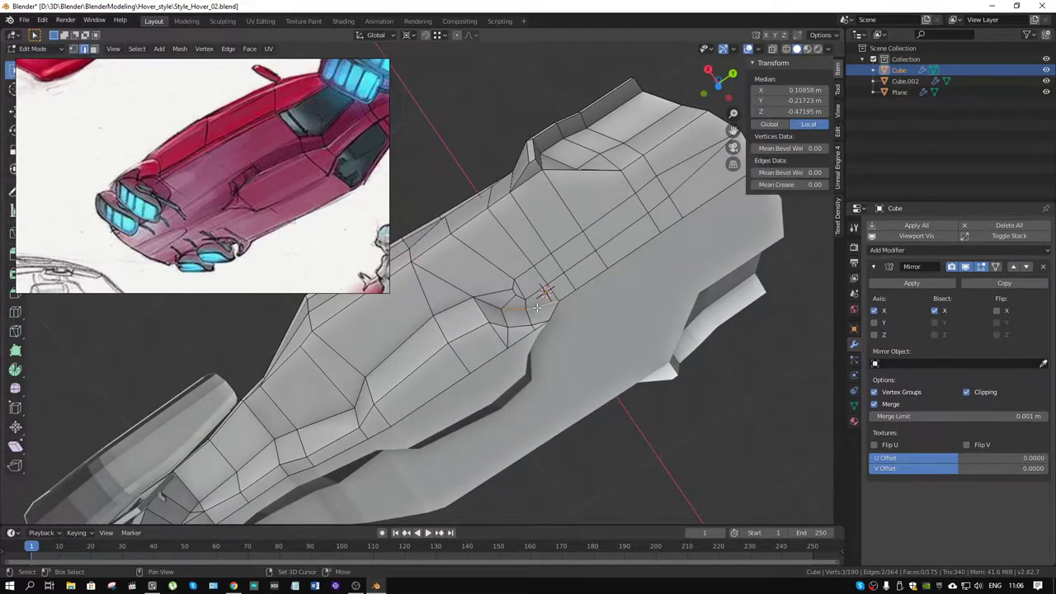
scroll(550, 319, up, 2)
middle_drag(550, 319, 604, 423)
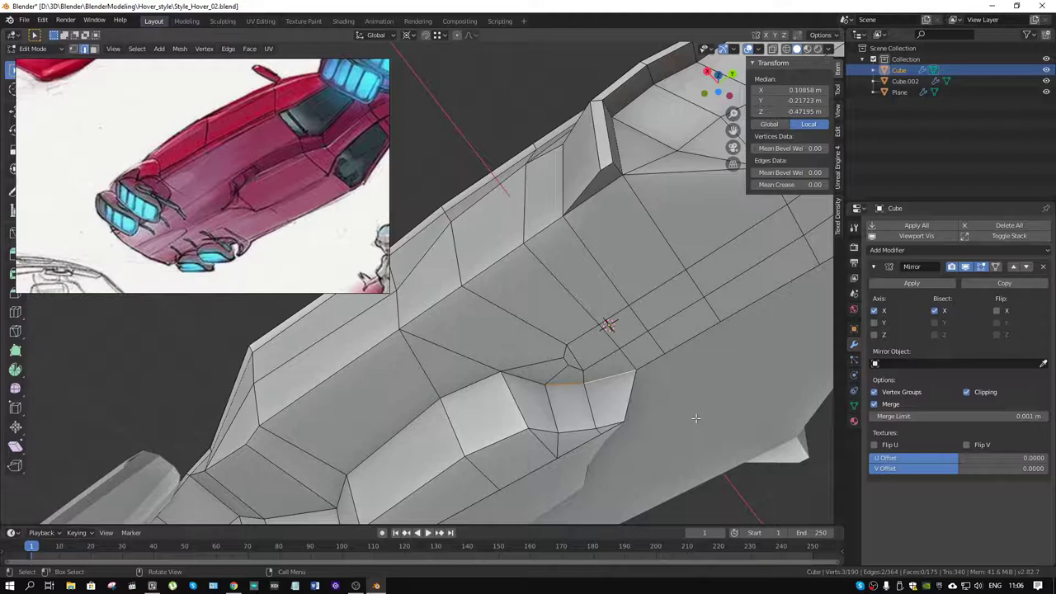
alt+click(582, 372)
key(shift+1)
click(581, 369)
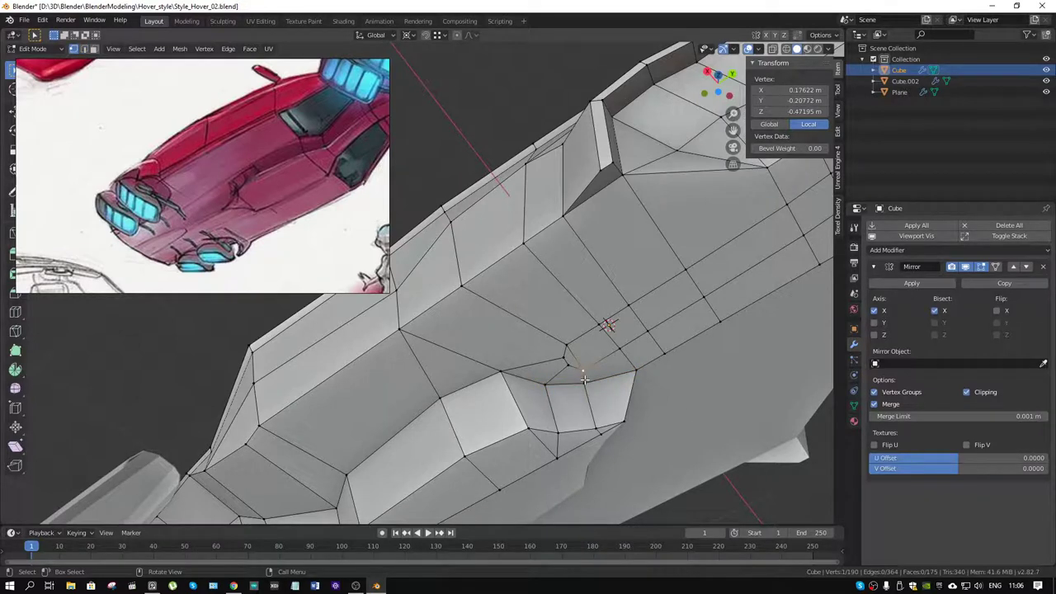
Reposition the cut's corner vertex with several small moves.
key(g)
click(583, 378)
key(g)
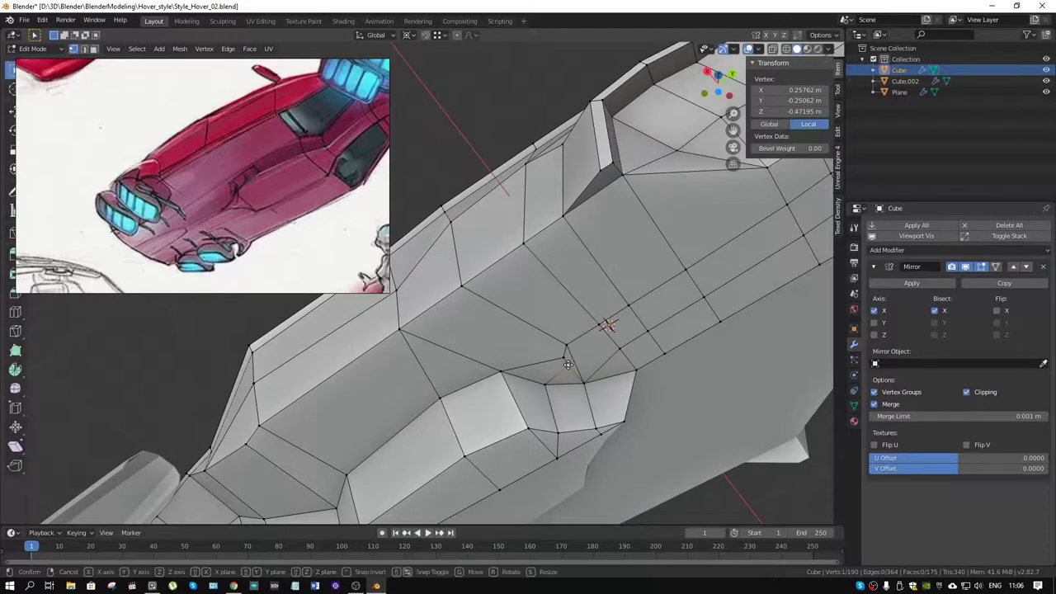
click(568, 364)
click(564, 359)
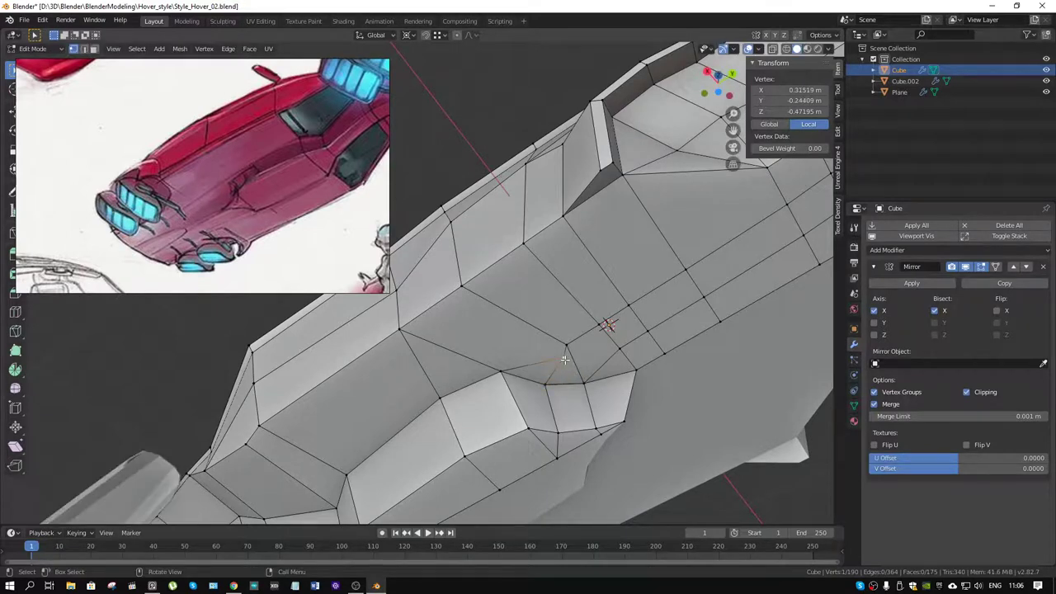
key(g)
click(552, 378)
Merge by distance across the whole mesh, removing 3 doubled vertices.
key(a)
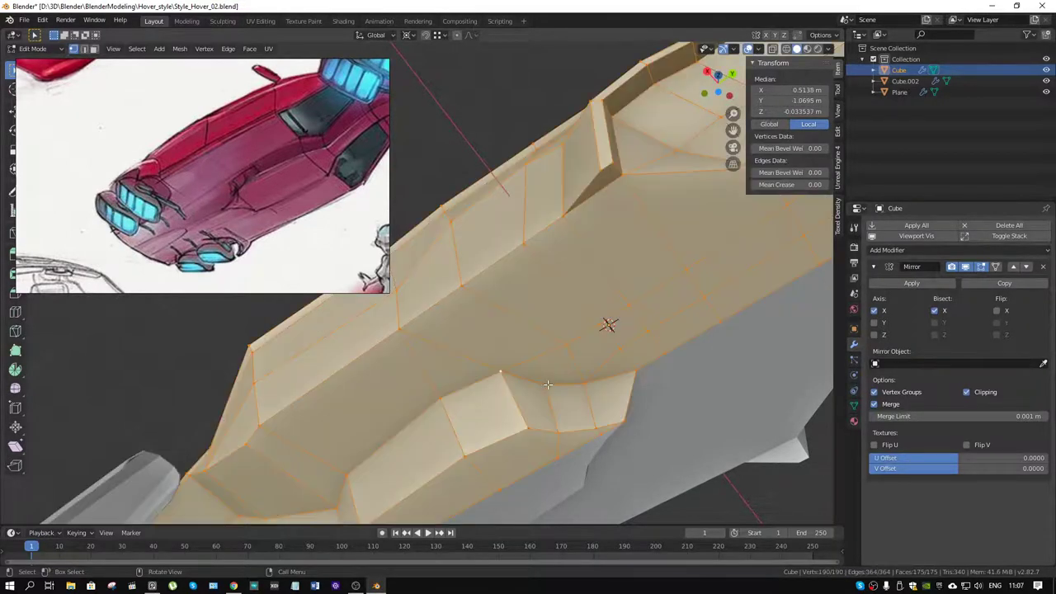
key(m)
click(528, 437)
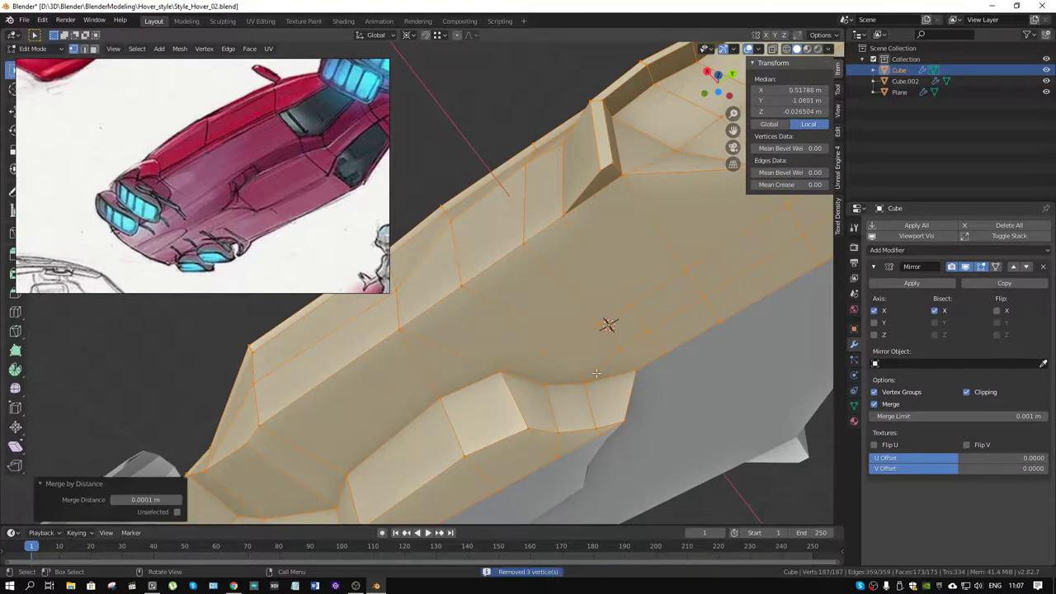
Try moving and sliding a vertex on the cut, then undo the slide.
middle_drag(598, 374, 596, 398)
click(596, 396)
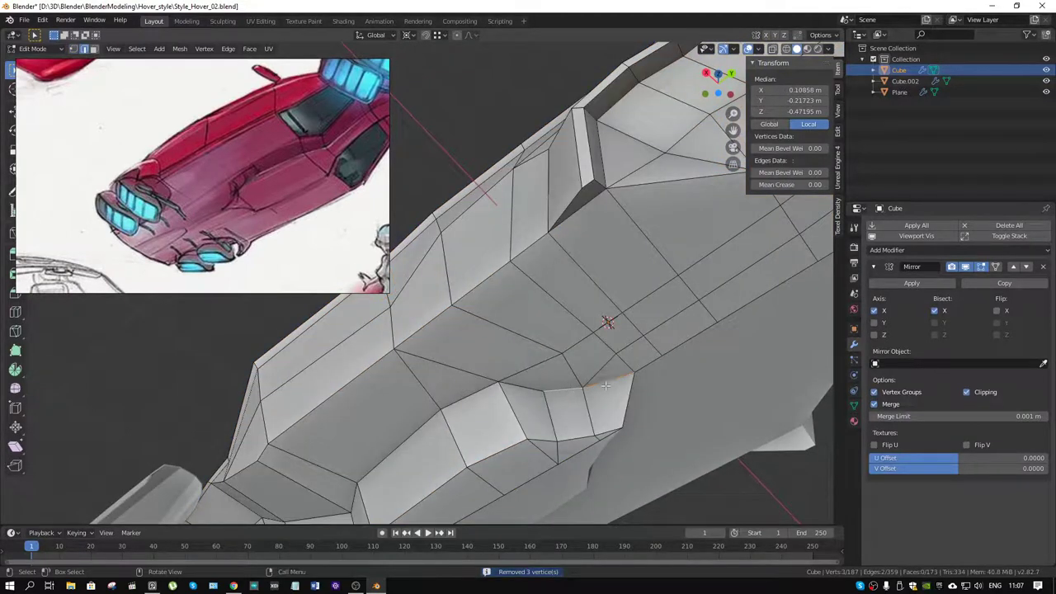
click(634, 374)
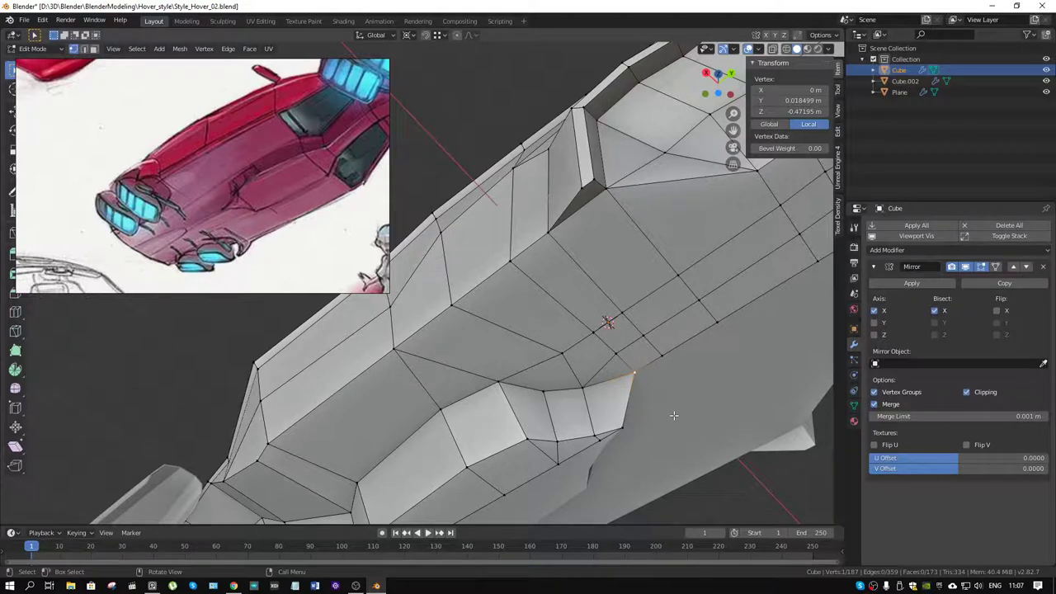
key(g)
right_click(664, 444)
middle_drag(664, 443, 670, 361)
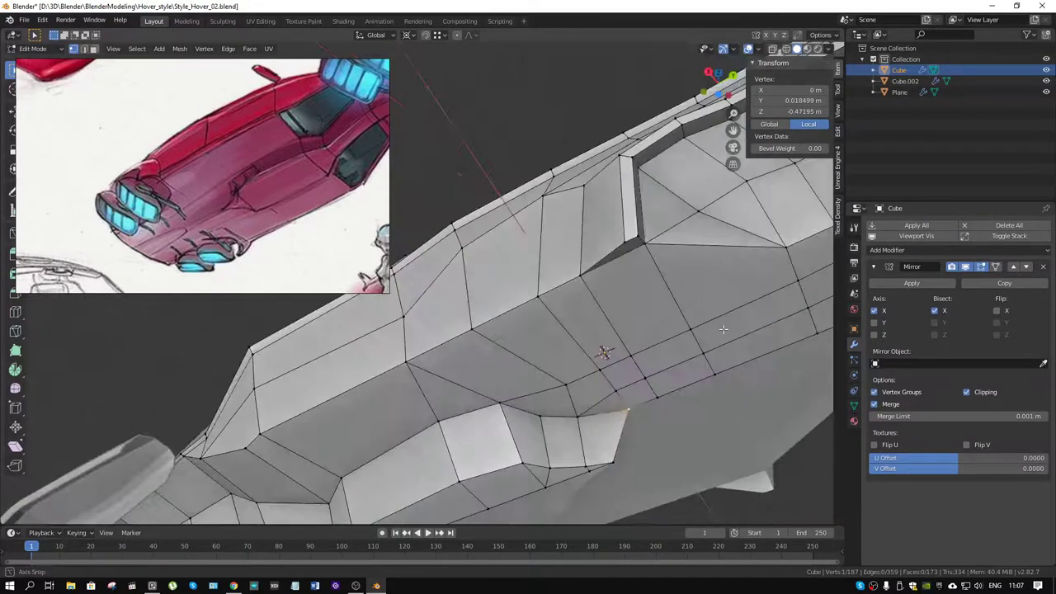
mouse_move(689, 301)
middle_down()
mouse_move(686, 414)
mouse_move(663, 373)
middle_up()
key(g)
key(g)
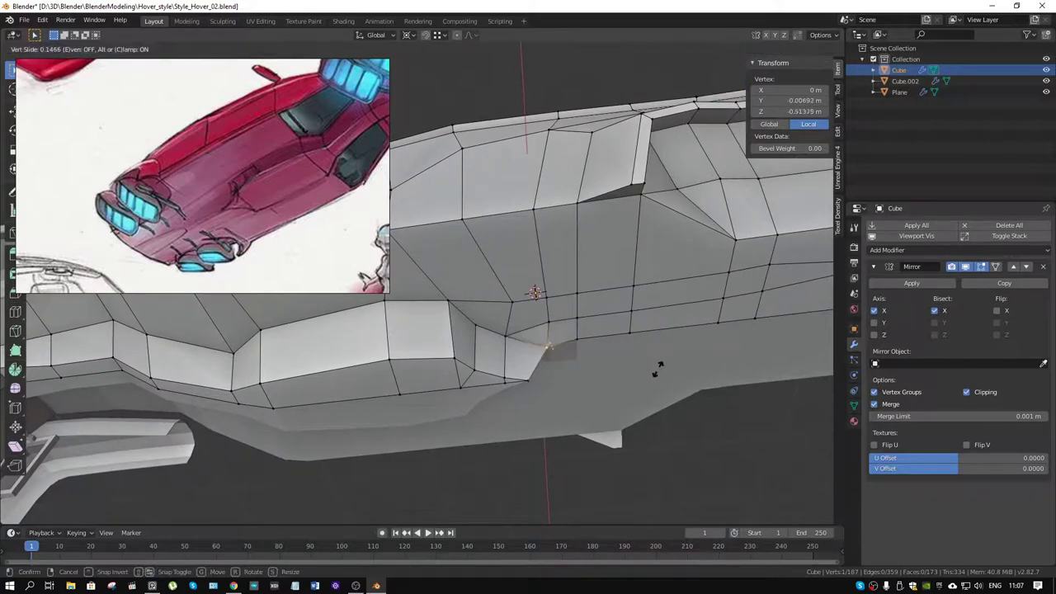
click(660, 386)
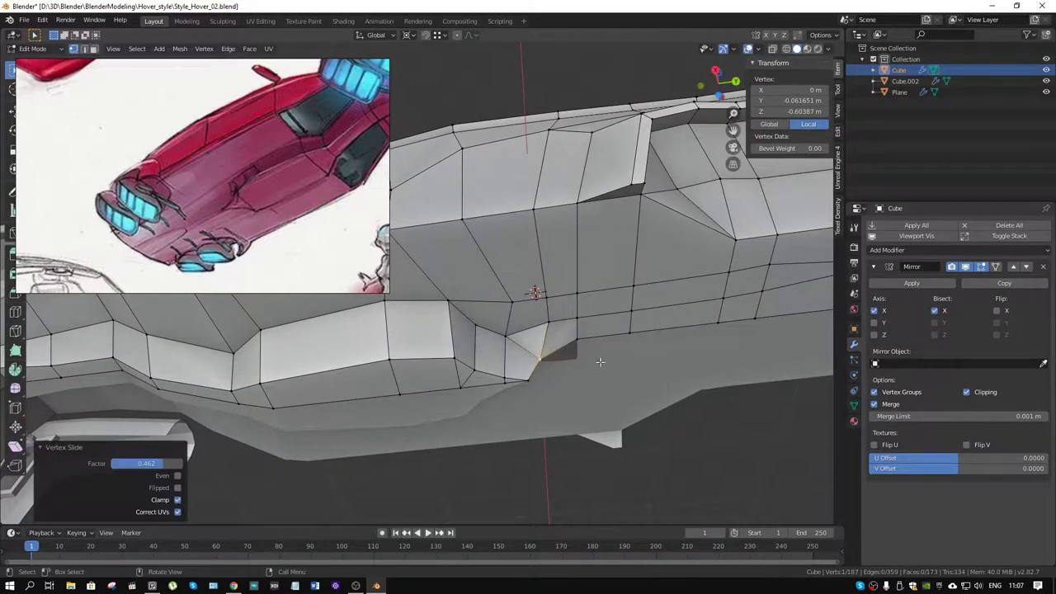
key(ctrl+z)
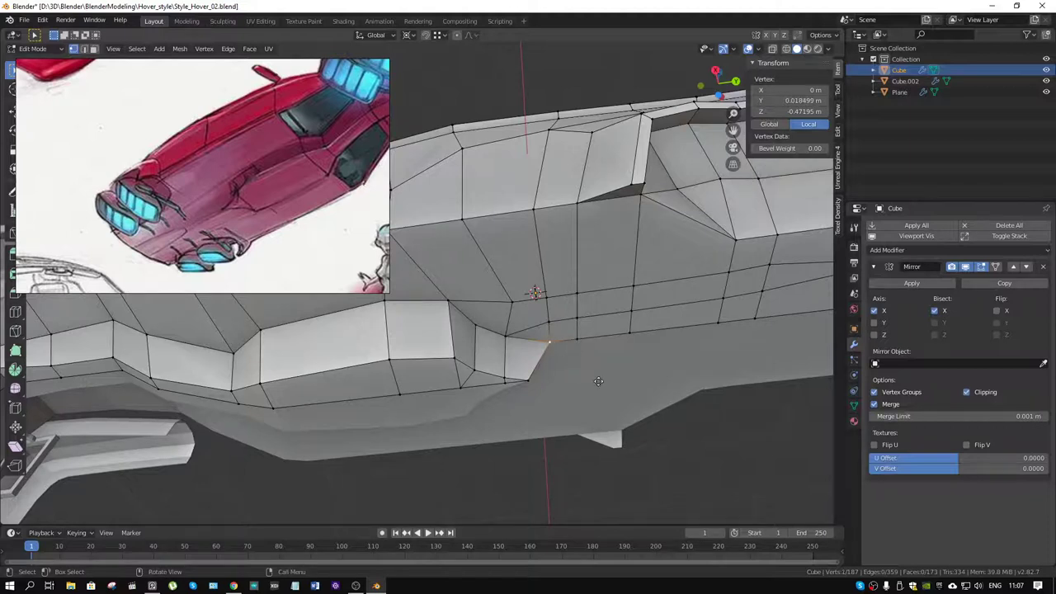
Lower the cut vertex along Z in two nudges.
key(g)
key(z)
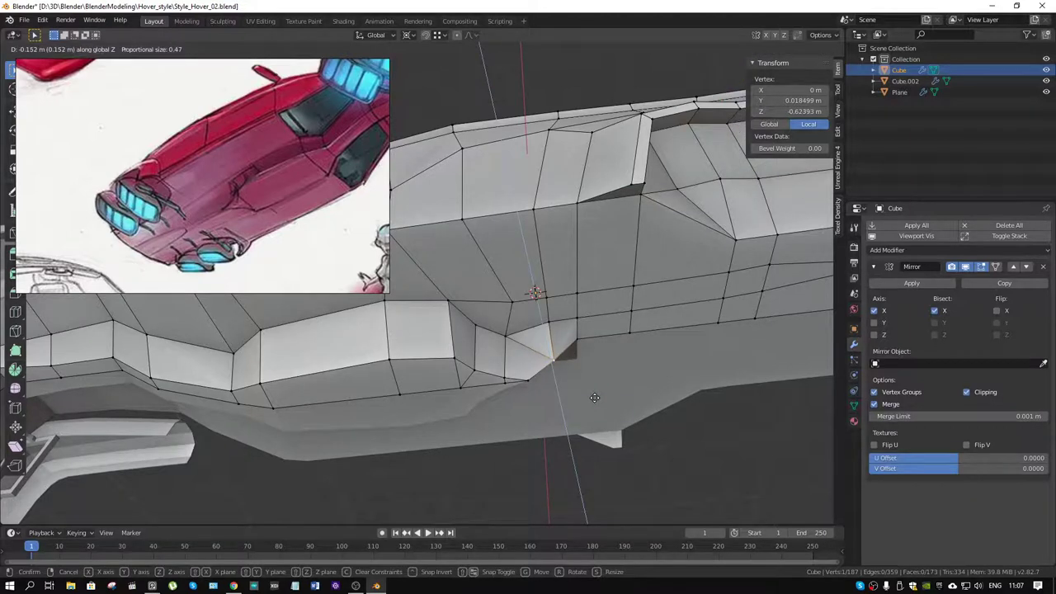
click(577, 393)
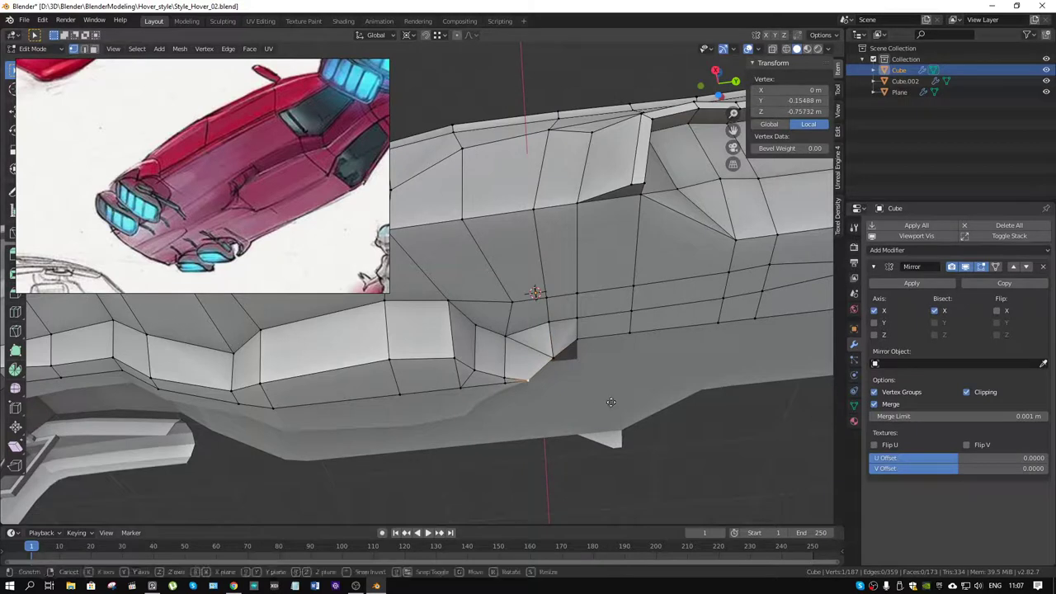
key(g)
key(z)
click(596, 394)
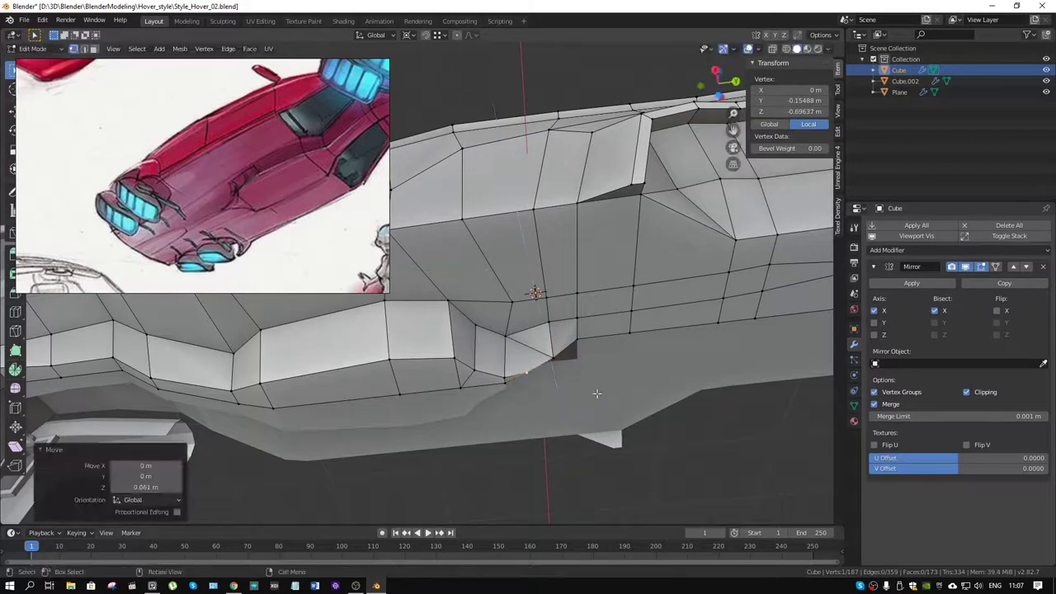
Raise the cut's lower edge along Z, then move it back down in side view.
shift+click(510, 373)
key(g)
key(z)
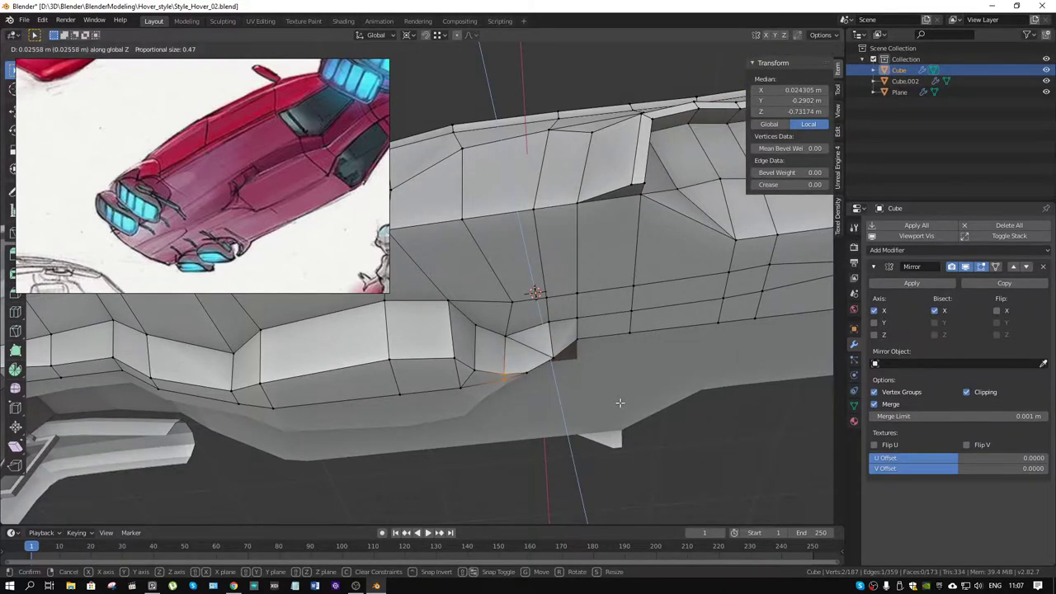
click(620, 403)
middle_drag(619, 403, 566, 404)
key(KP_1)
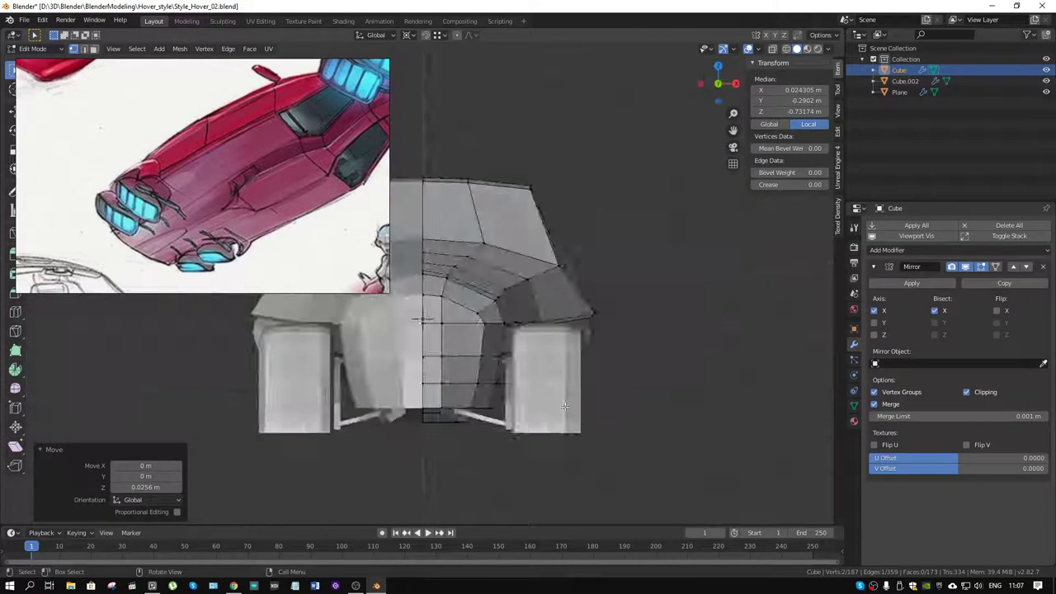
key(KP_3)
scroll(566, 429, up, 4)
key(g)
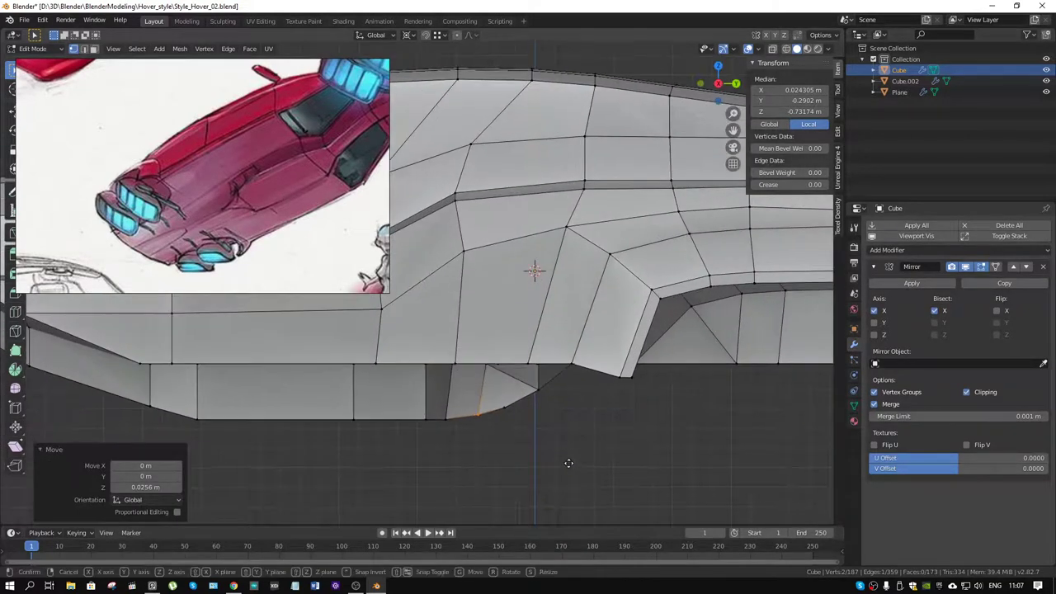
key(z)
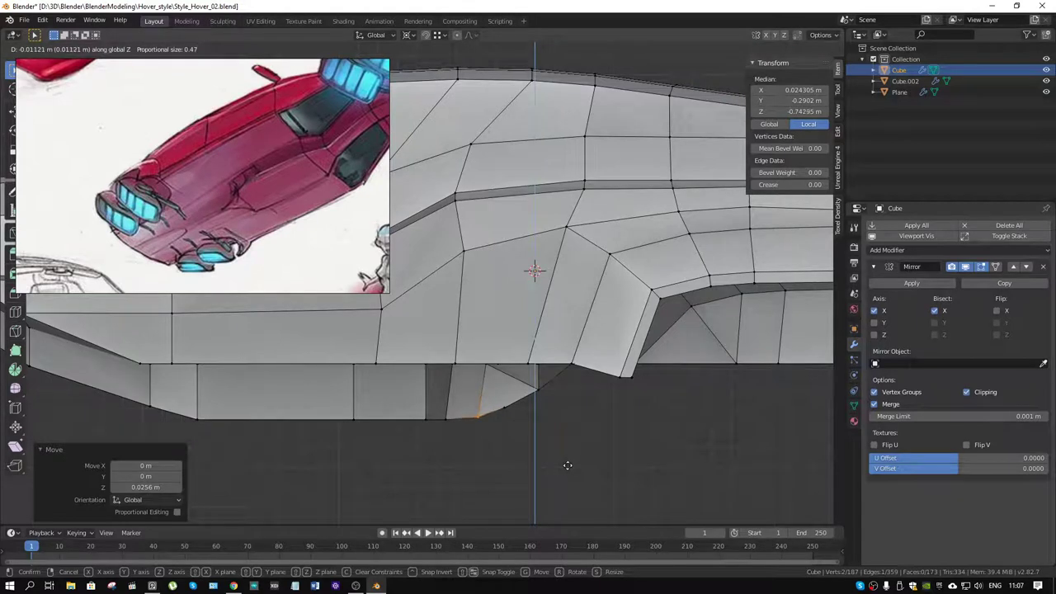
key(minus)
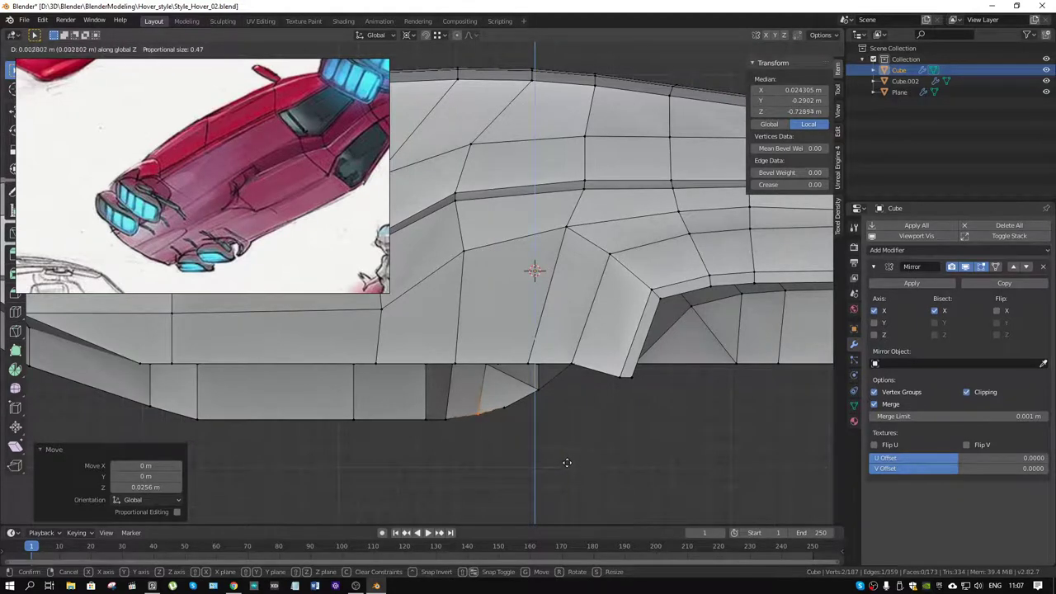
click(460, 415)
Raise the bottom corner vertex and its neighbour along Z.
click(447, 420)
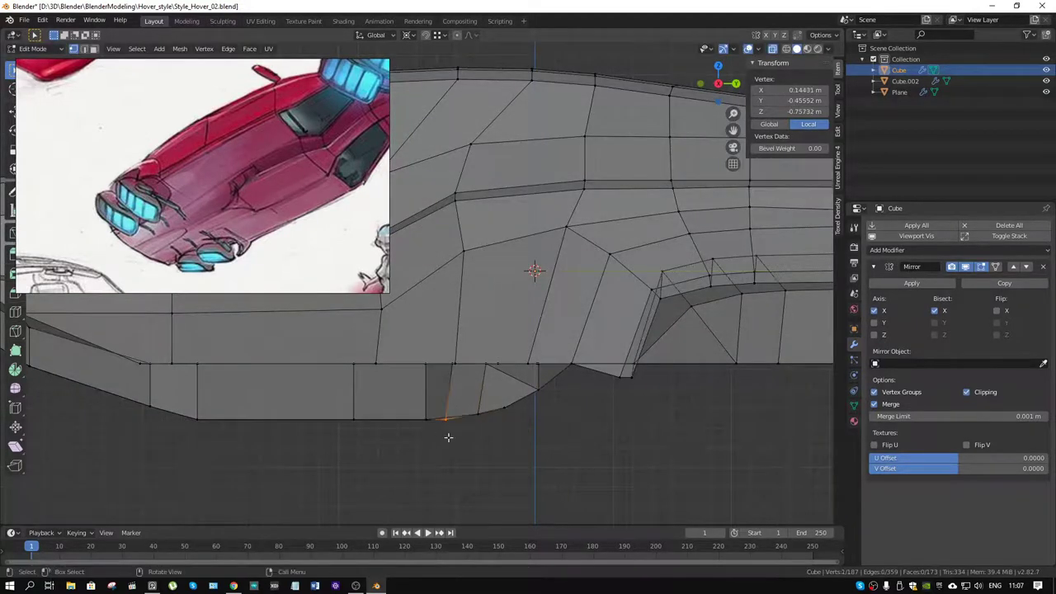
key(g)
key(z)
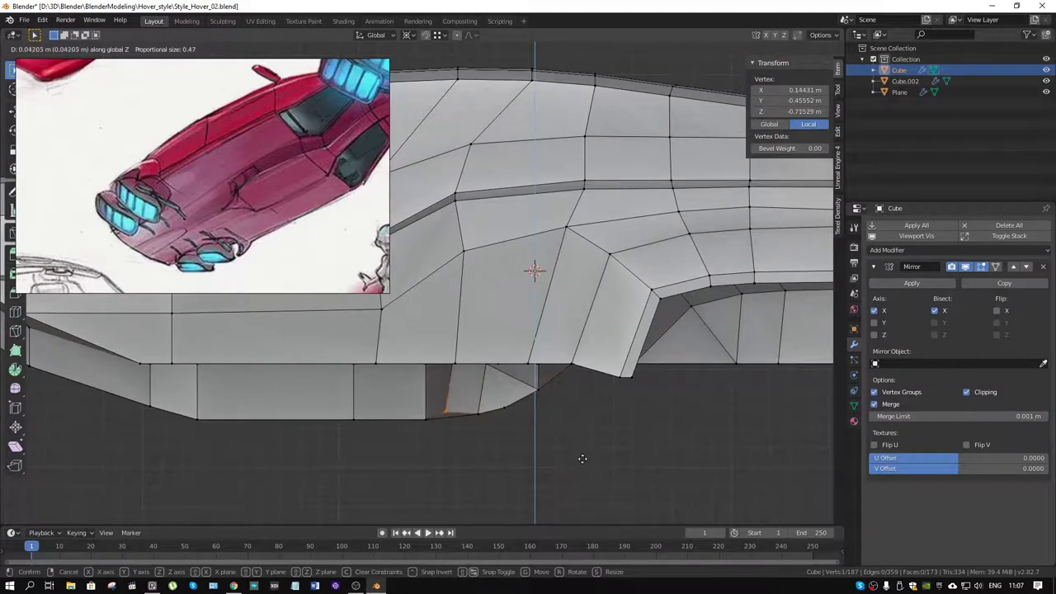
click(577, 461)
key(g)
key(z)
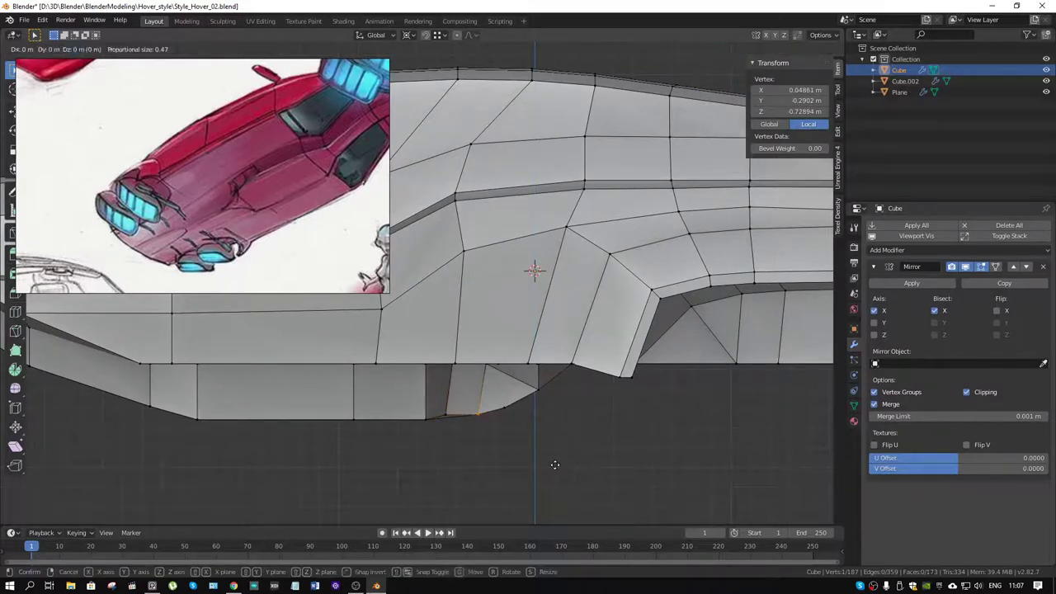
click(562, 456)
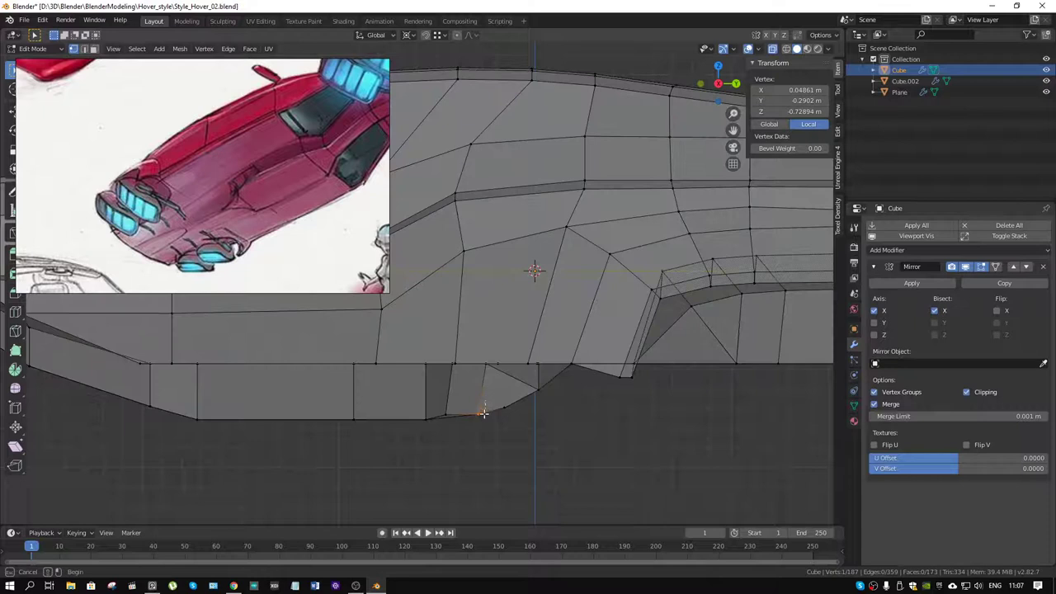
shift+click(447, 416)
key(g)
key(z)
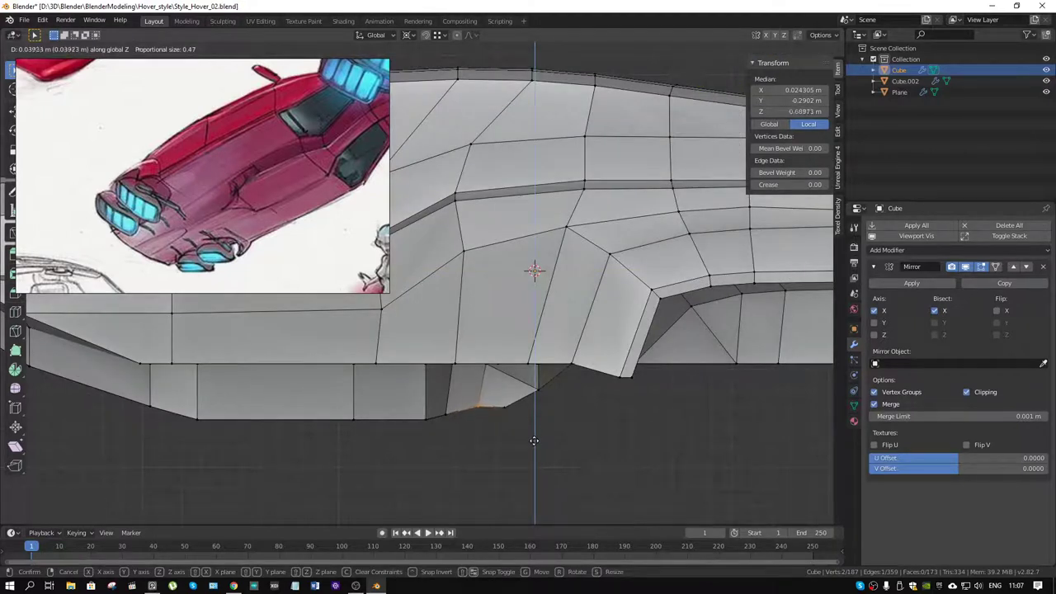
click(534, 442)
Adjust two mirror-line vertices along Z, the last by -0.0028 m.
click(528, 398)
key(g)
key(z)
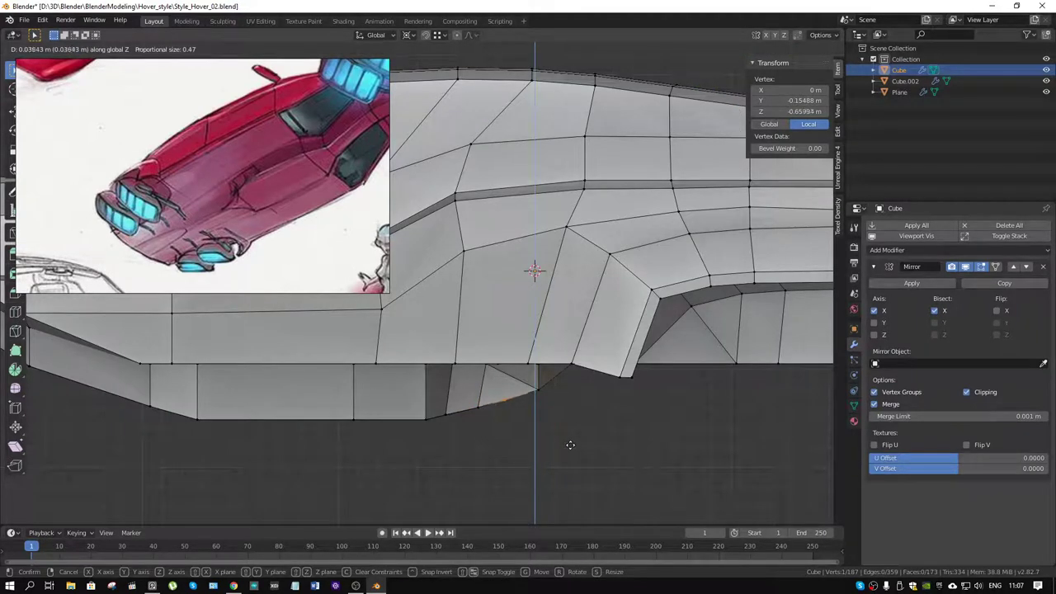
click(570, 444)
click(535, 391)
key(g)
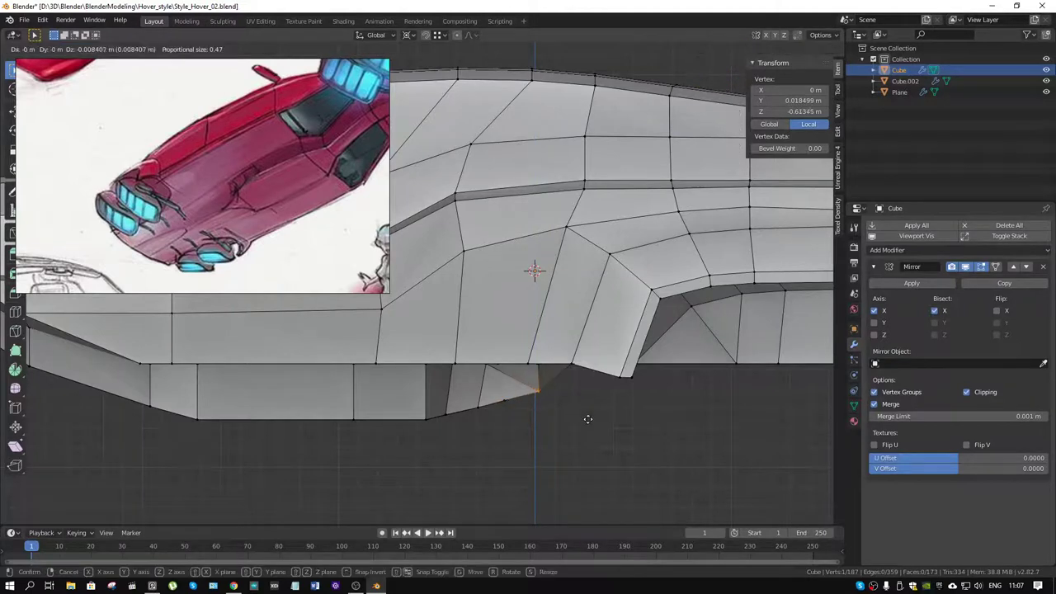
key(z)
click(589, 416)
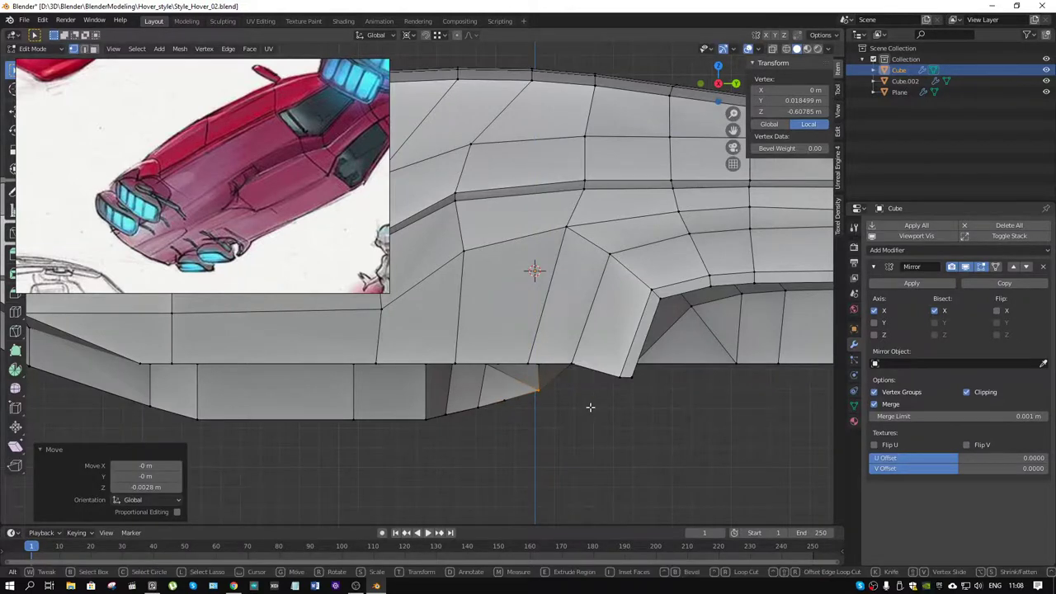
Extend the selection along the bottom edge and lower it along Z in side view.
middle_drag(625, 393, 595, 337)
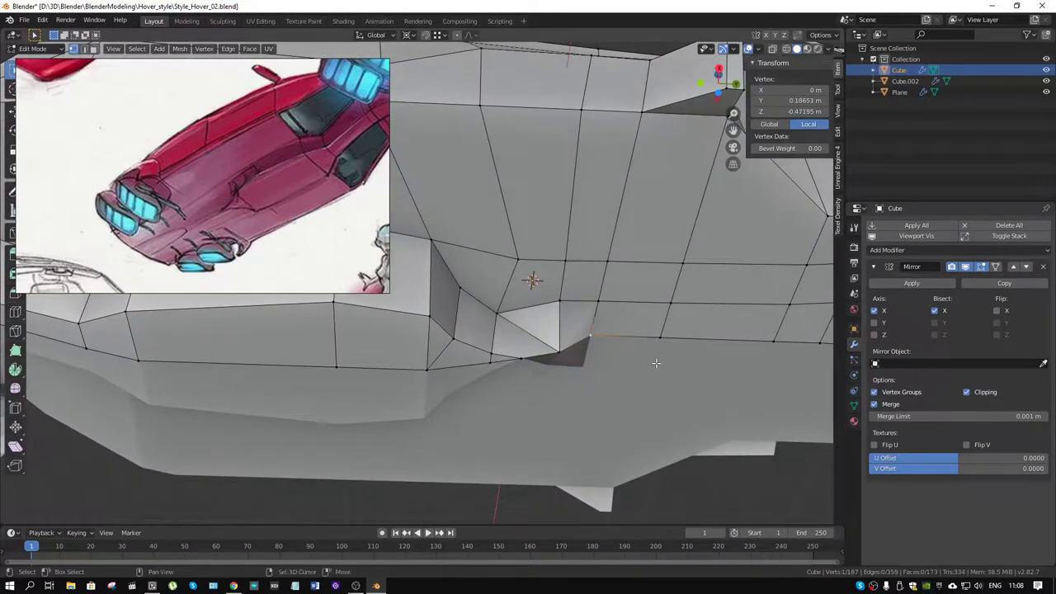
middle_drag(653, 363, 571, 389)
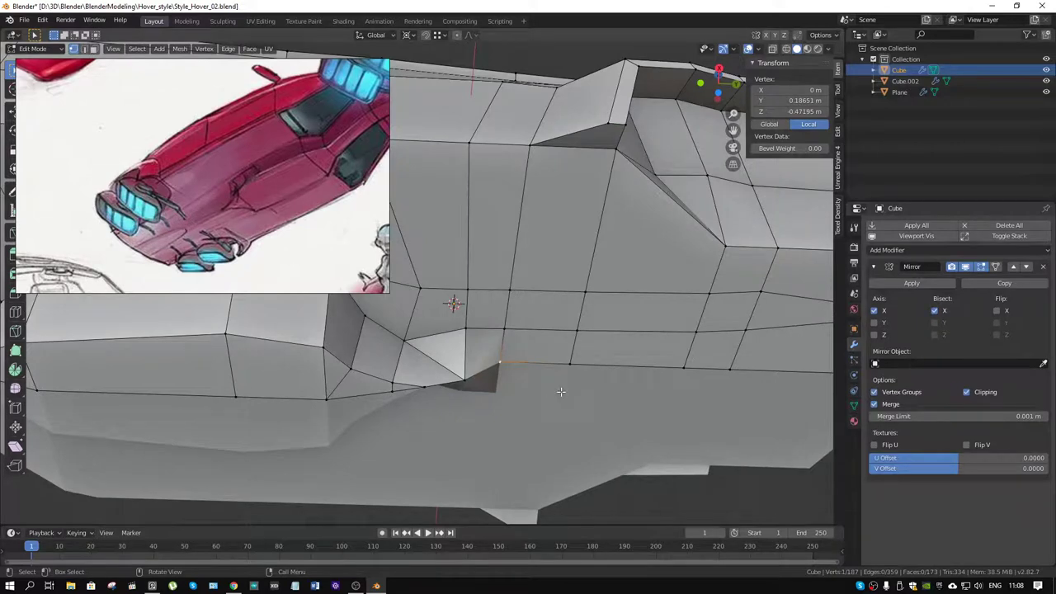
shift+click(573, 364)
shift+click(686, 366)
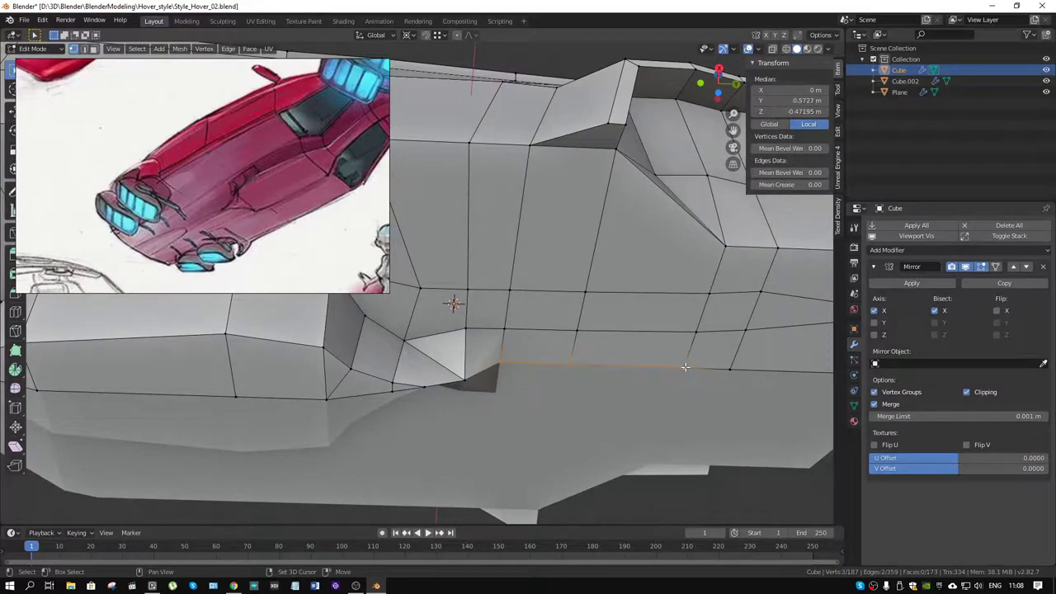
middle_drag(749, 401, 493, 437)
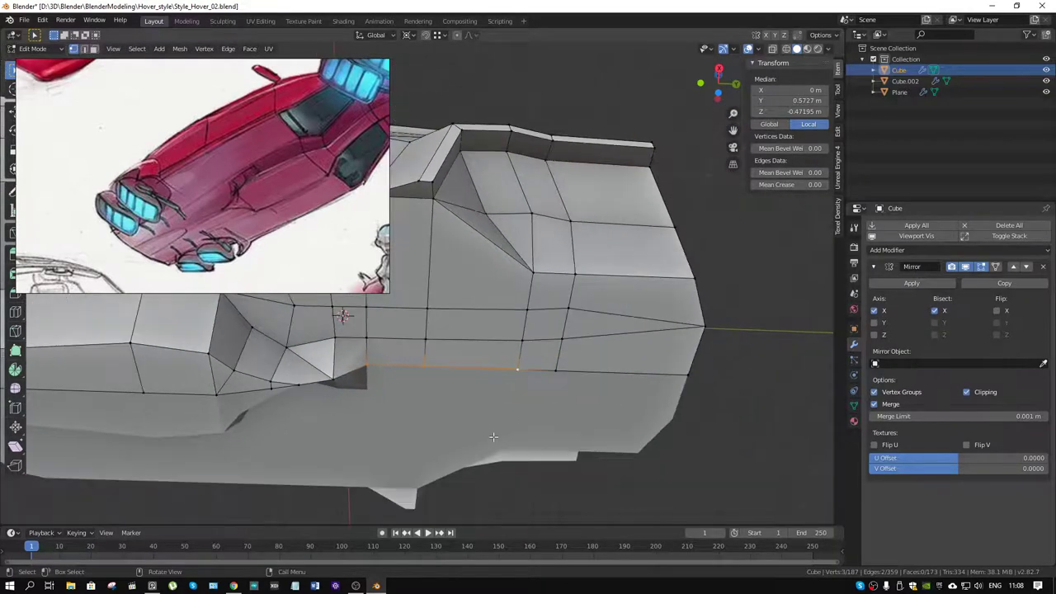
key(KP_3)
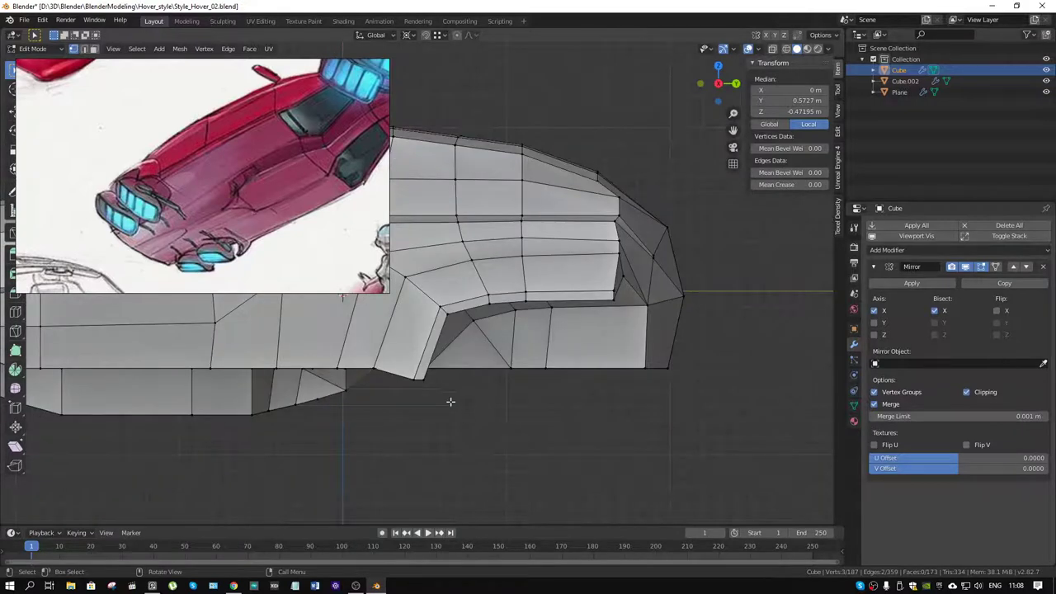
drag(711, 89, 716, 85)
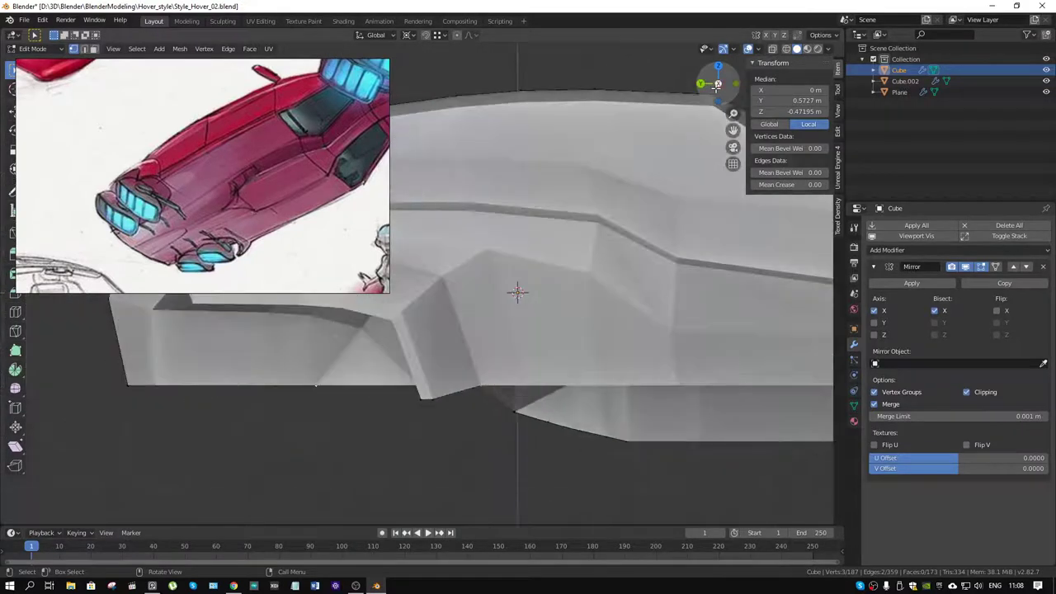
click(717, 84)
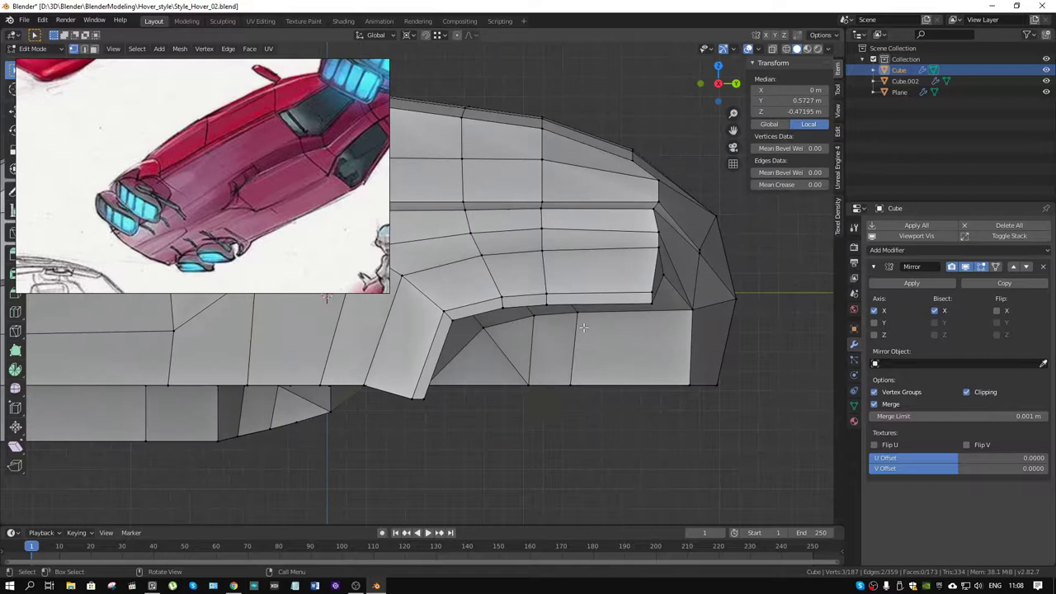
key(g)
key(z)
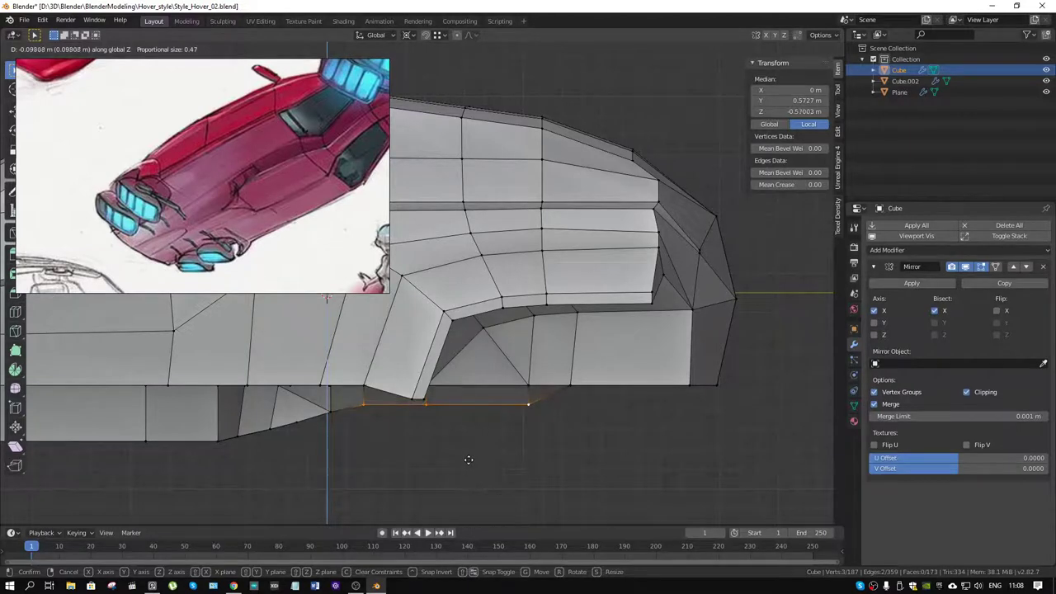
click(468, 459)
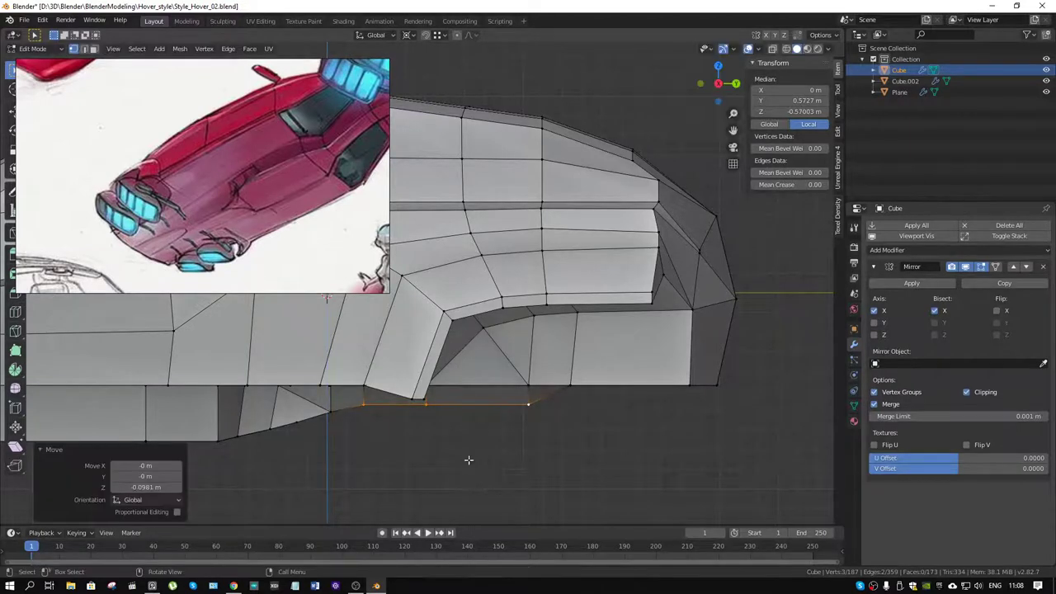
Drop the left vertex and raise the remaining edge 0.0252 m along Z.
shift+click(363, 404)
key(g)
key(z)
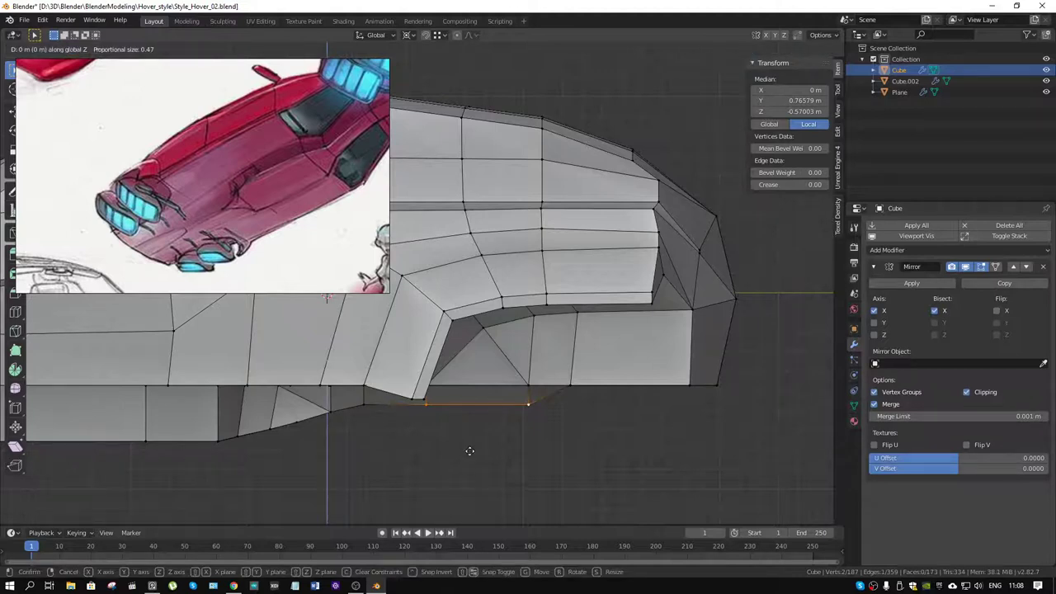
click(473, 447)
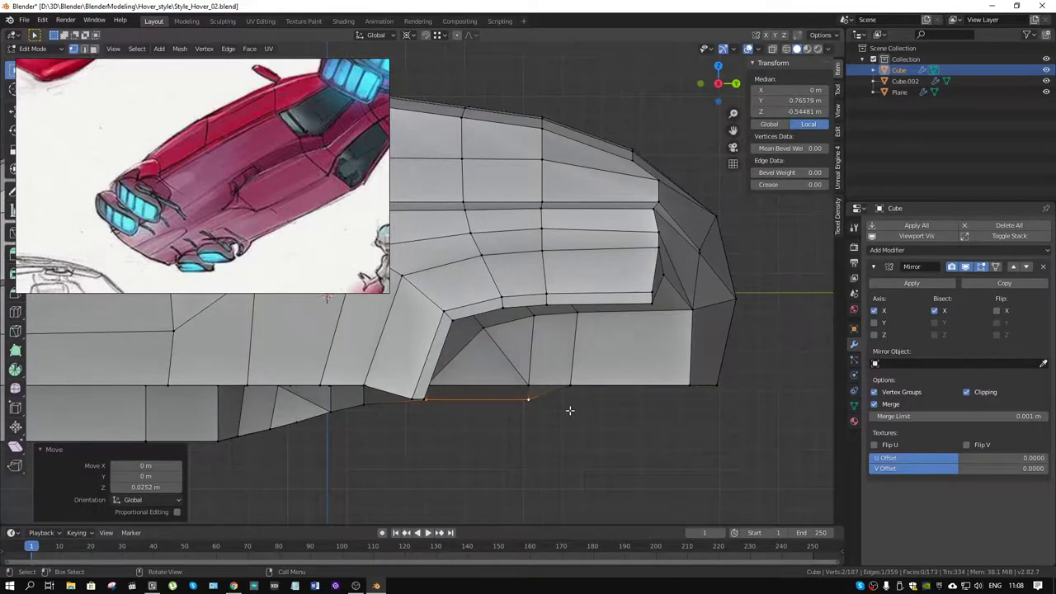
mouse_move(651, 357)
middle_down()
mouse_move(697, 256)
mouse_move(675, 304)
mouse_move(560, 309)
mouse_move(517, 265)
middle_up()
scroll(559, 308, up, 2)
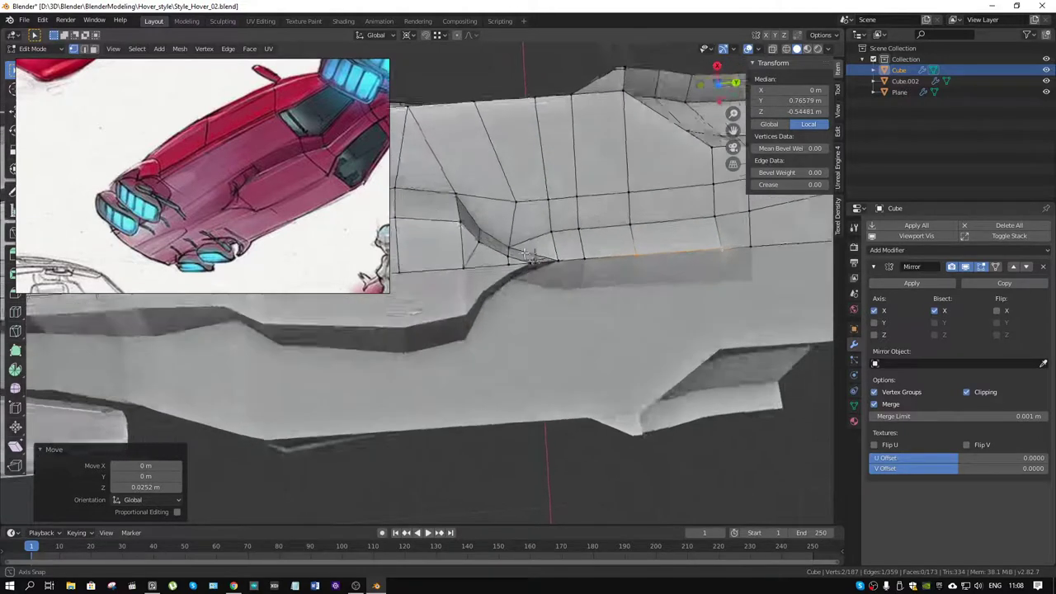
Knife-cut two new edges into the side surface beside the recess.
key(k)
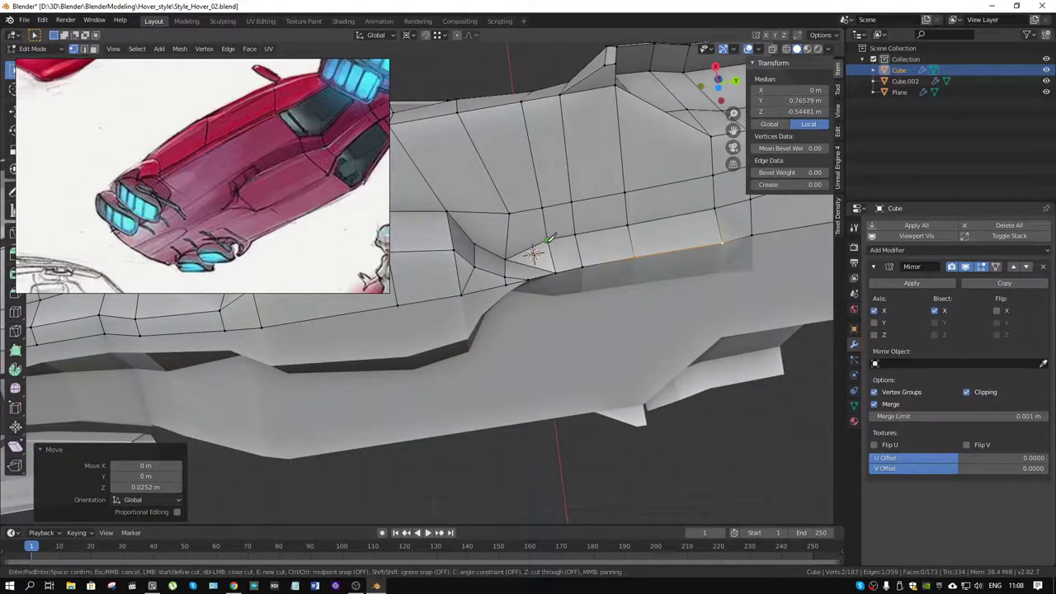
click(483, 212)
click(458, 109)
key(Return)
key(k)
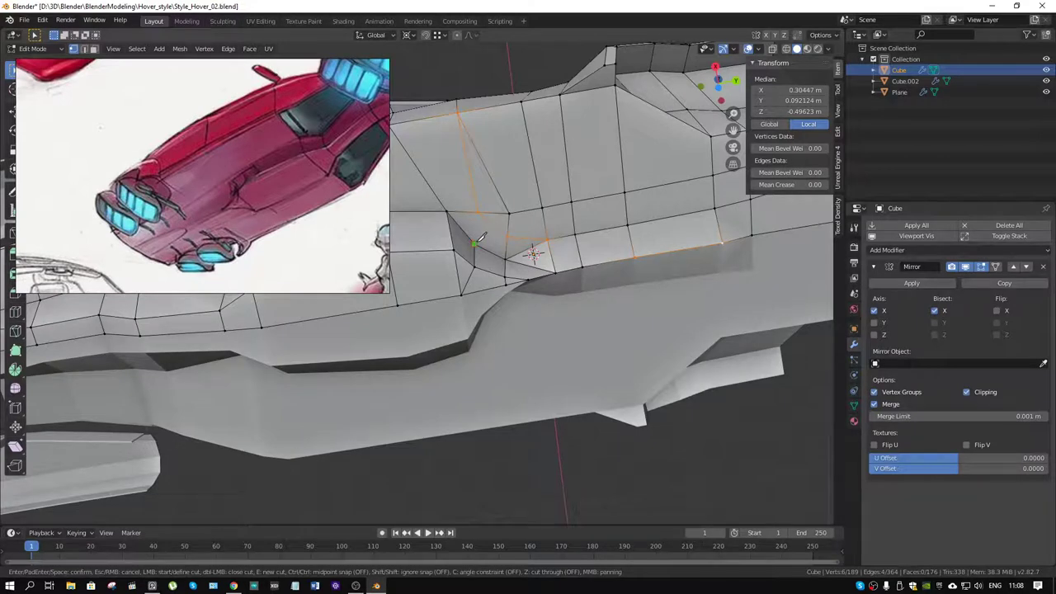
click(511, 211)
key(Return)
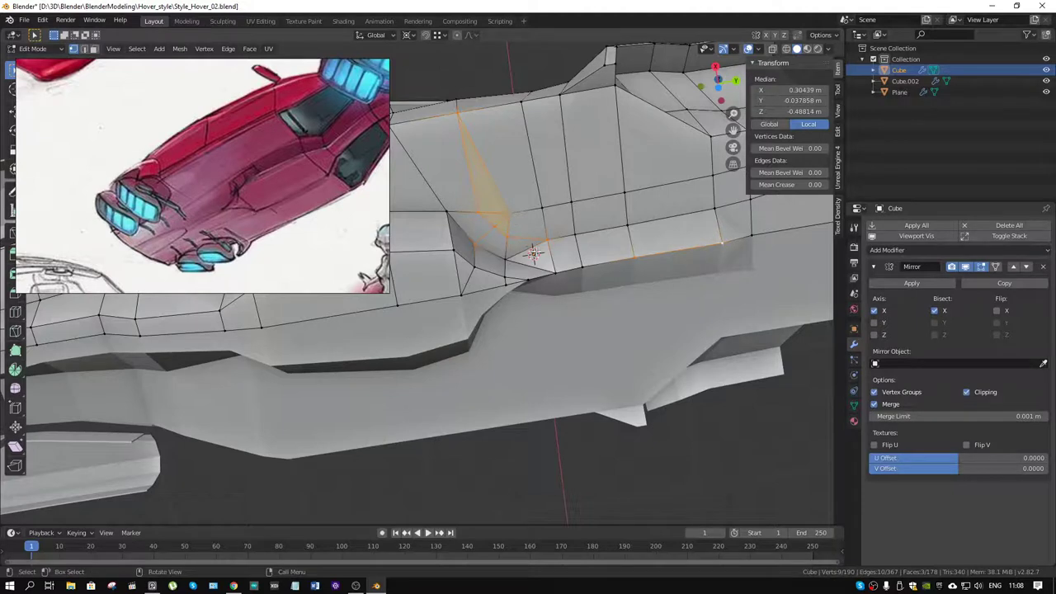
Dissolve the stray edge left by the cut to merge the faces.
click(512, 261)
key(2)
click(517, 256)
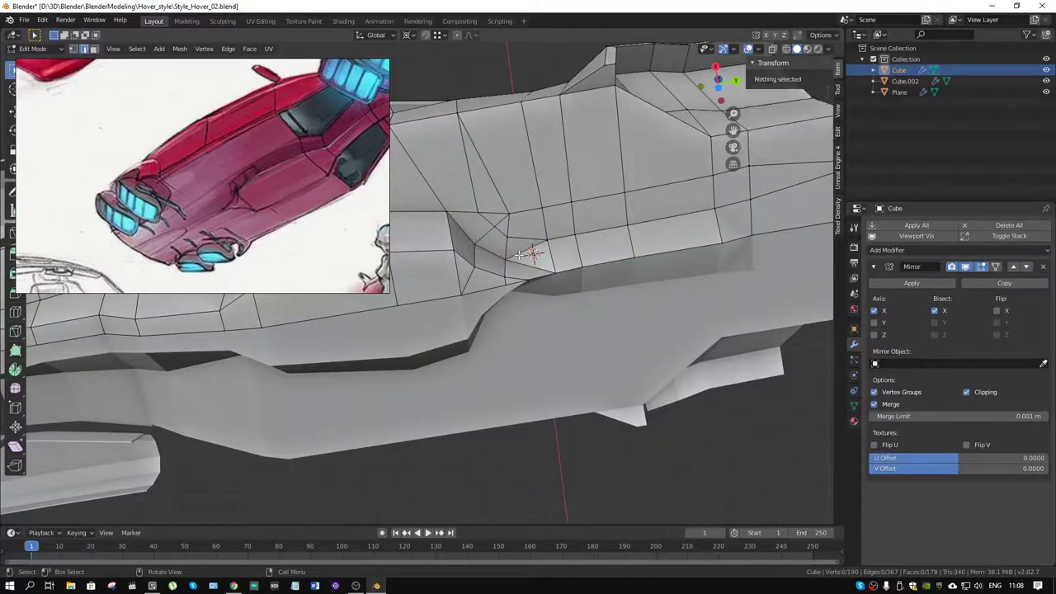
key(x)
click(499, 308)
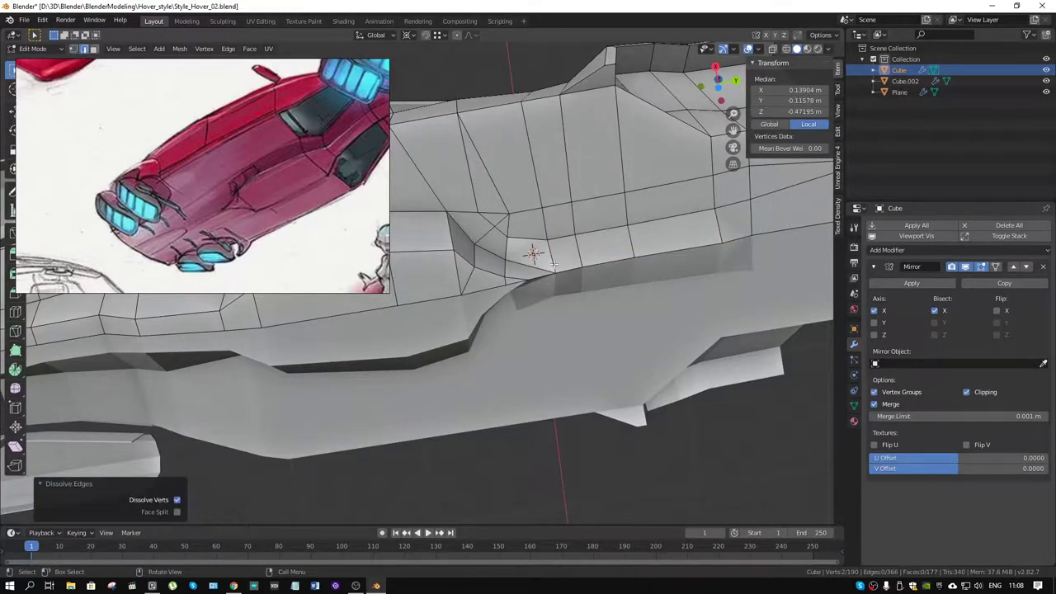
Lower two vertices of the new cut by 0.13 m, then shift them slightly horizontally.
middle_drag(516, 292, 489, 316)
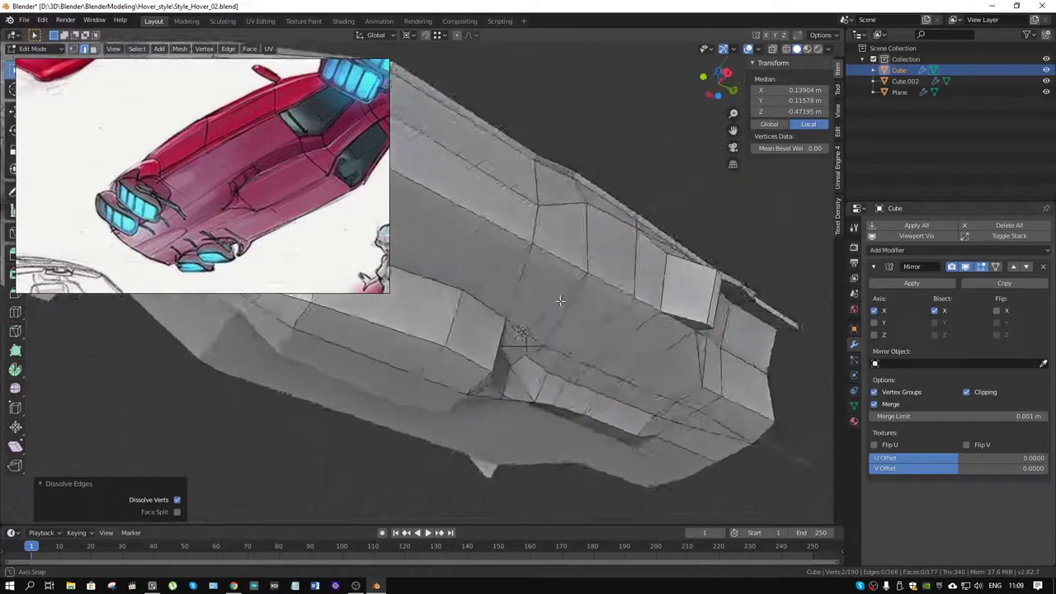
key(1)
click(488, 316)
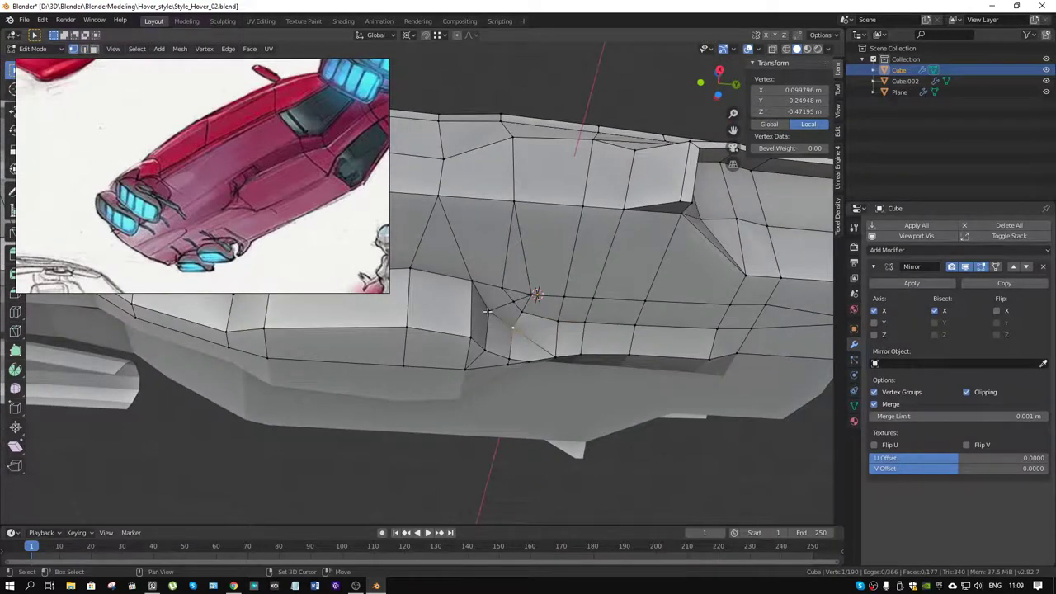
shift+click(488, 311)
key(g)
key(z)
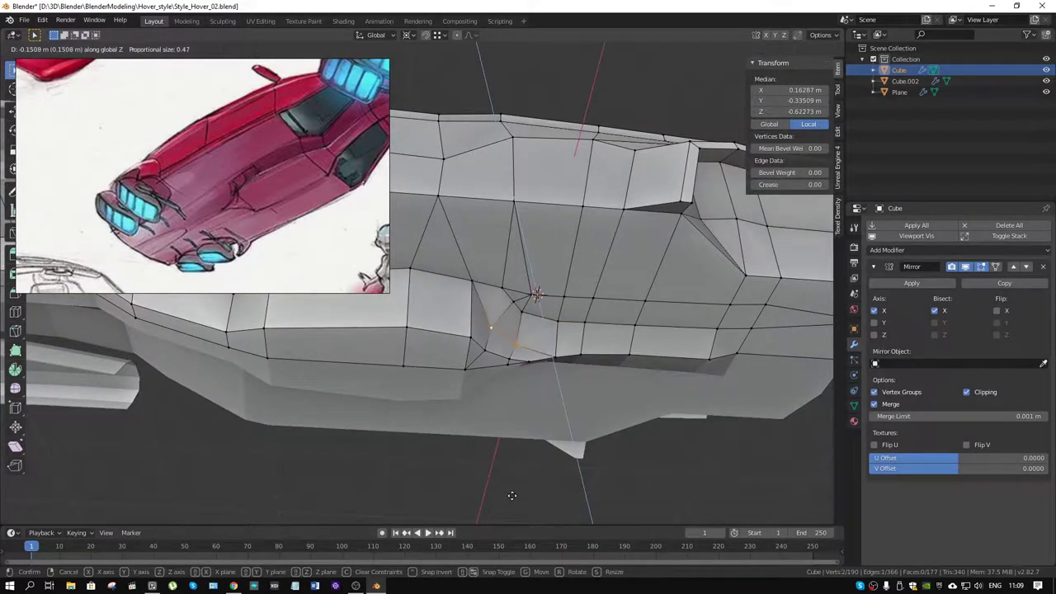
click(512, 493)
middle_drag(513, 492, 564, 357)
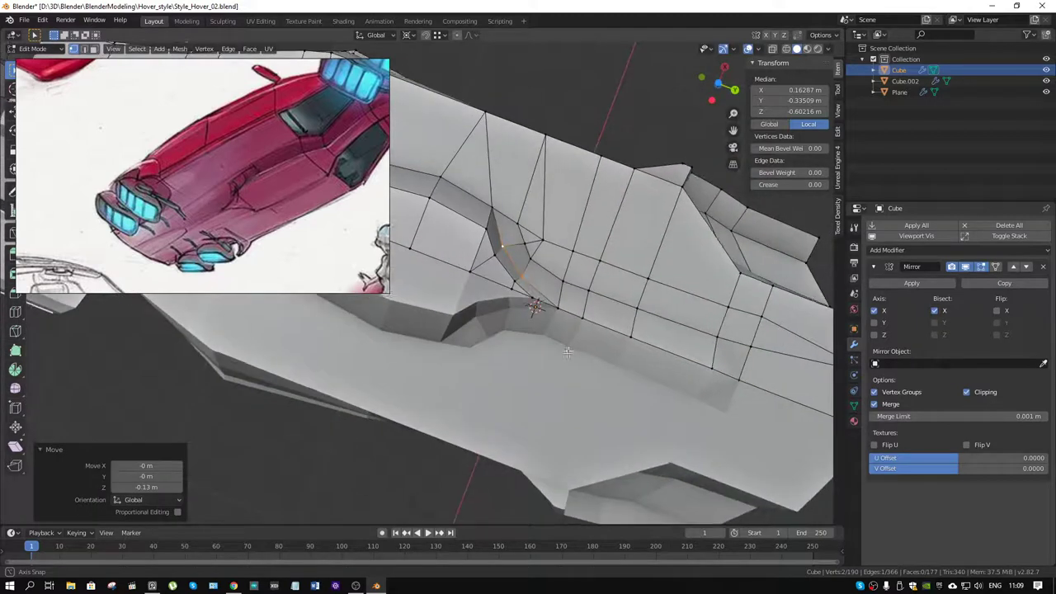
key(g)
key(shift+z)
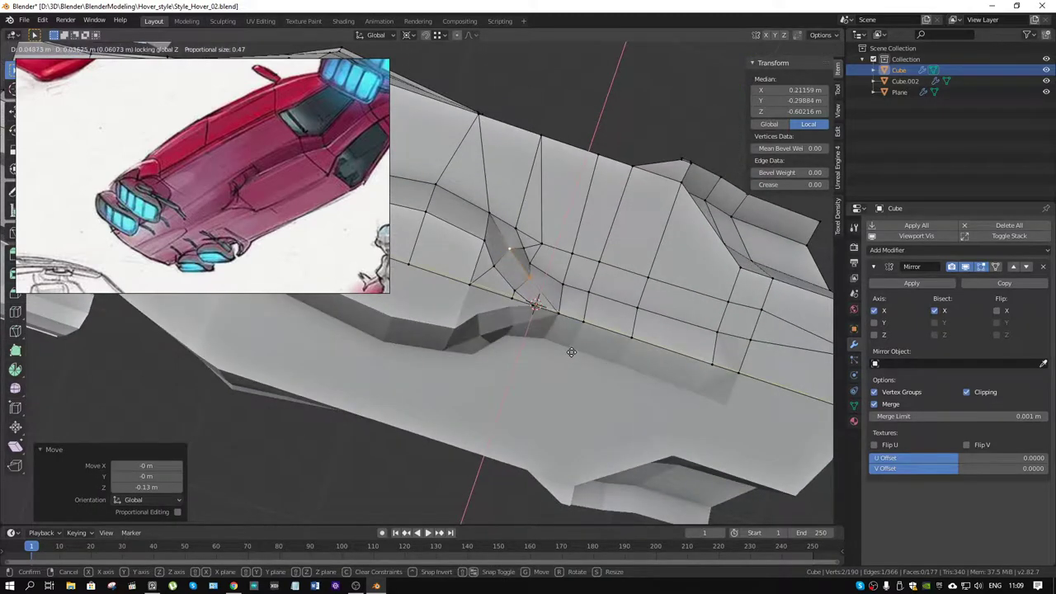
click(569, 354)
mouse_move(569, 354)
middle_down()
mouse_move(653, 330)
mouse_move(596, 299)
middle_up()
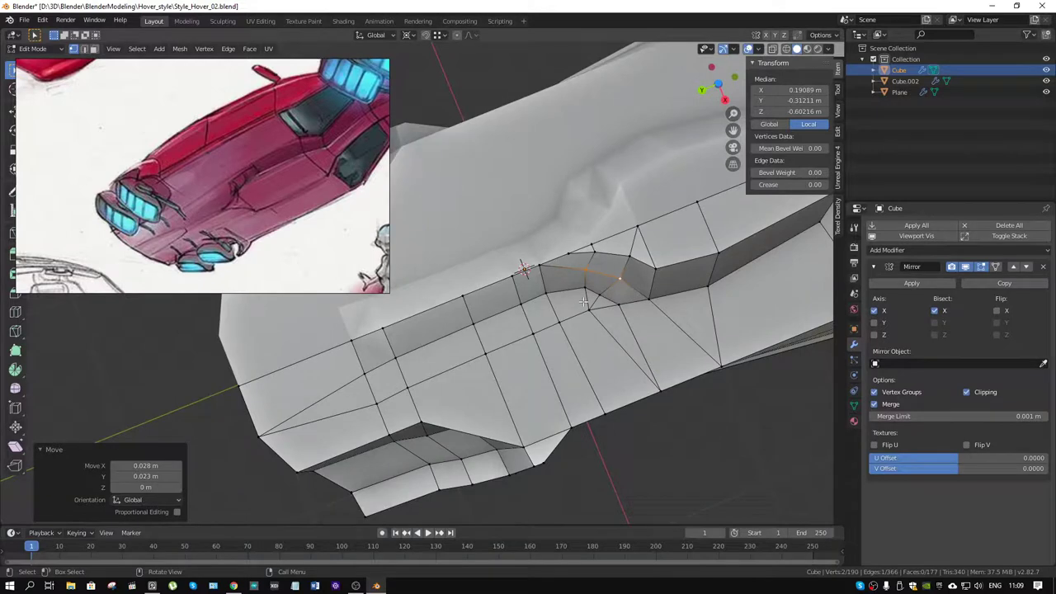
Inspect the recess from several angles and make another knife cut.
mouse_move(583, 302)
middle_down()
mouse_move(664, 311)
mouse_move(437, 331)
mouse_move(521, 285)
mouse_move(576, 316)
mouse_move(588, 283)
middle_up()
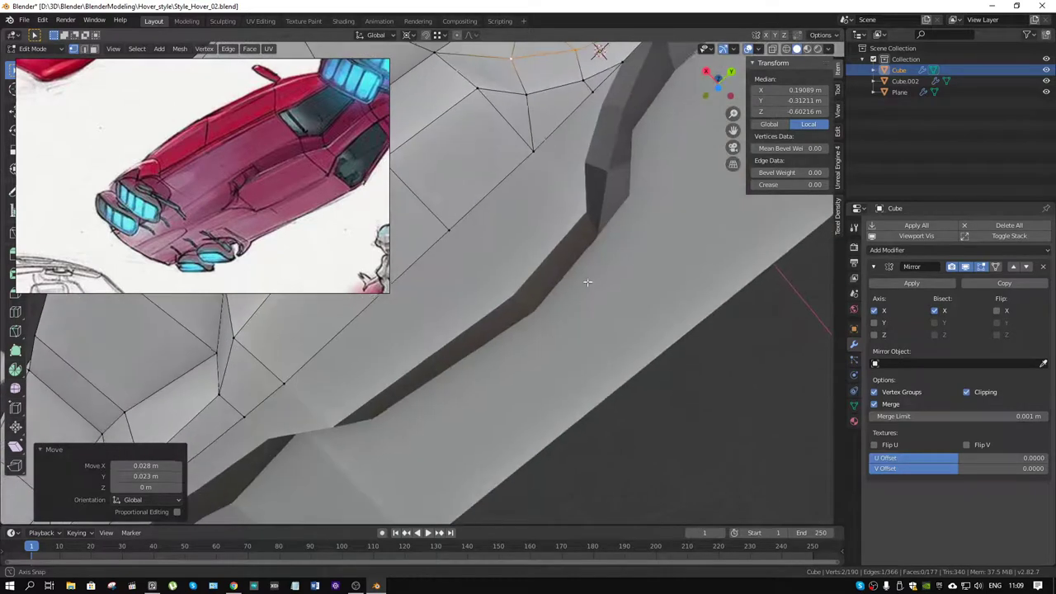
middle_drag(587, 283, 502, 269)
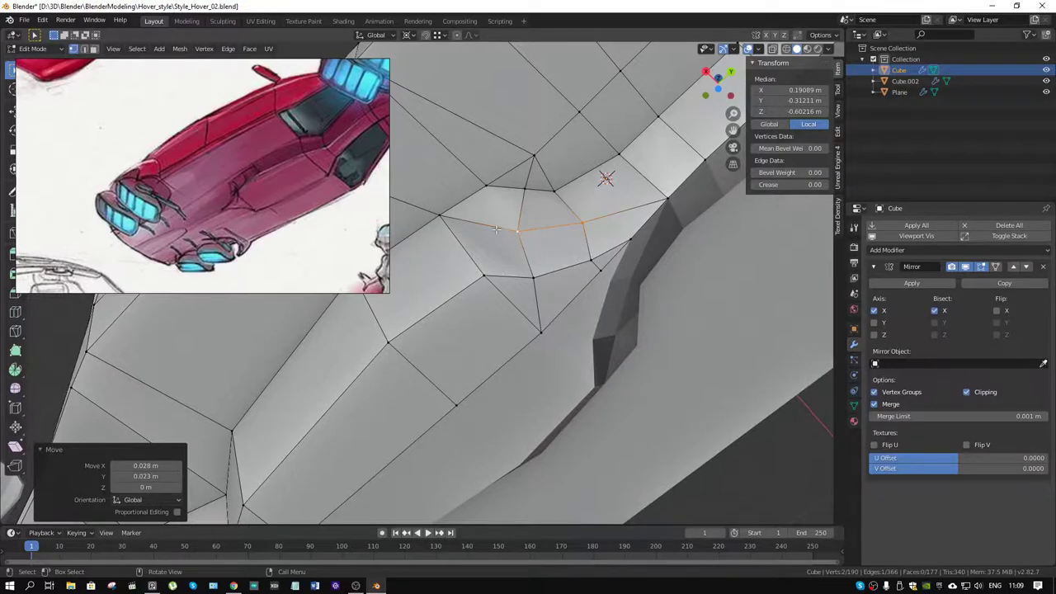
mouse_move(531, 202)
middle_down()
mouse_move(528, 238)
mouse_move(584, 216)
mouse_move(569, 179)
mouse_move(523, 246)
mouse_move(562, 268)
middle_up()
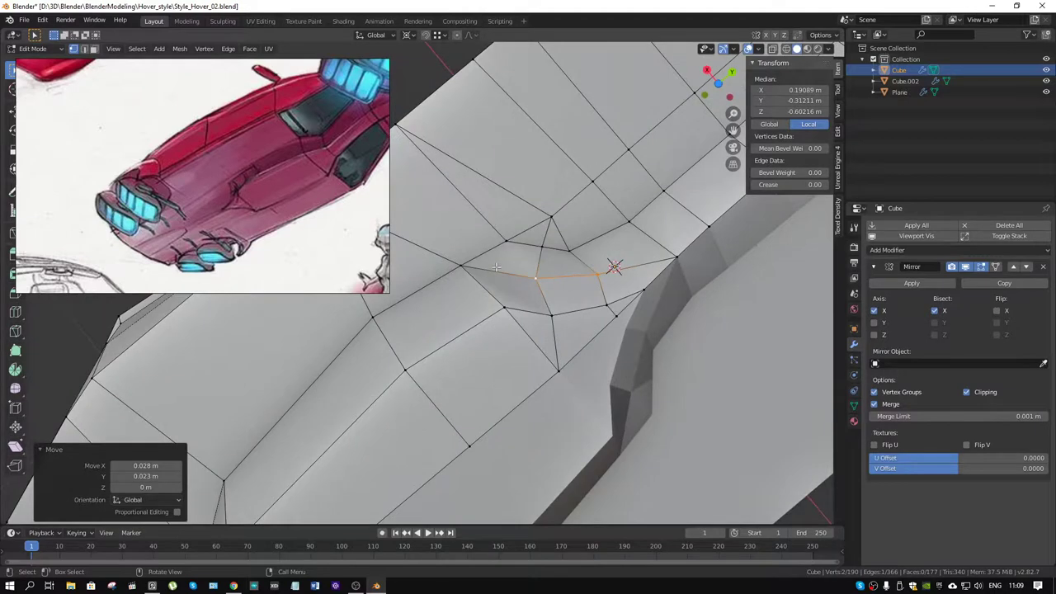
mouse_move(496, 267)
middle_down()
mouse_move(476, 234)
mouse_move(457, 264)
mouse_move(480, 279)
middle_up()
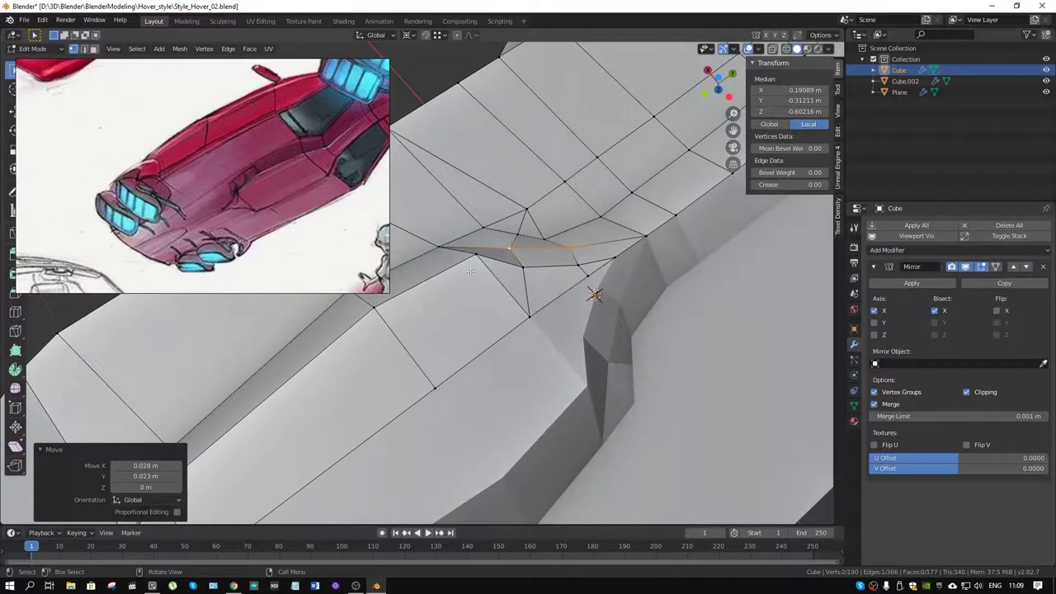
key(k)
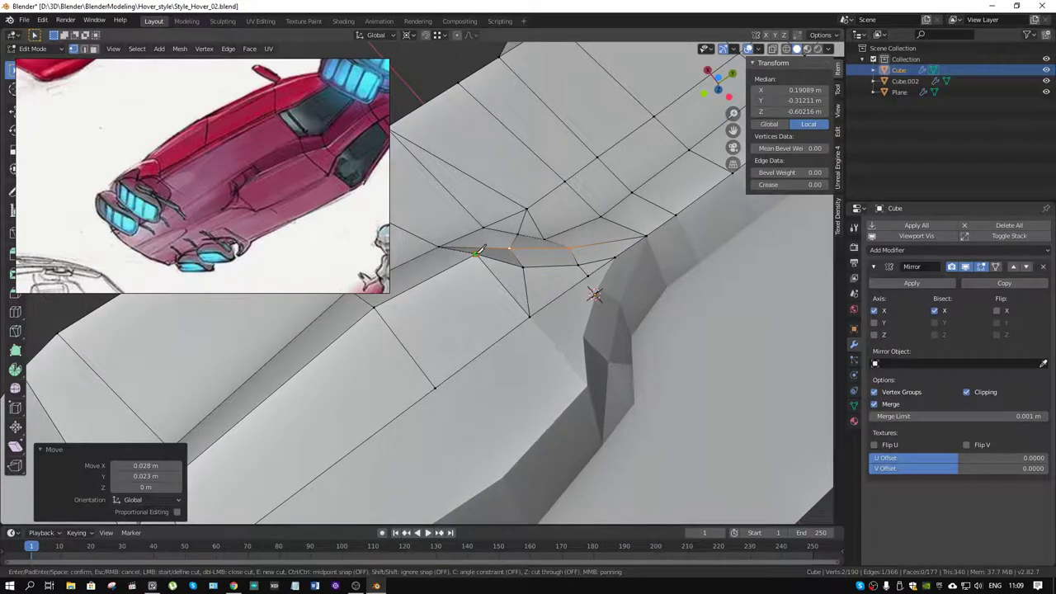
key(Return)
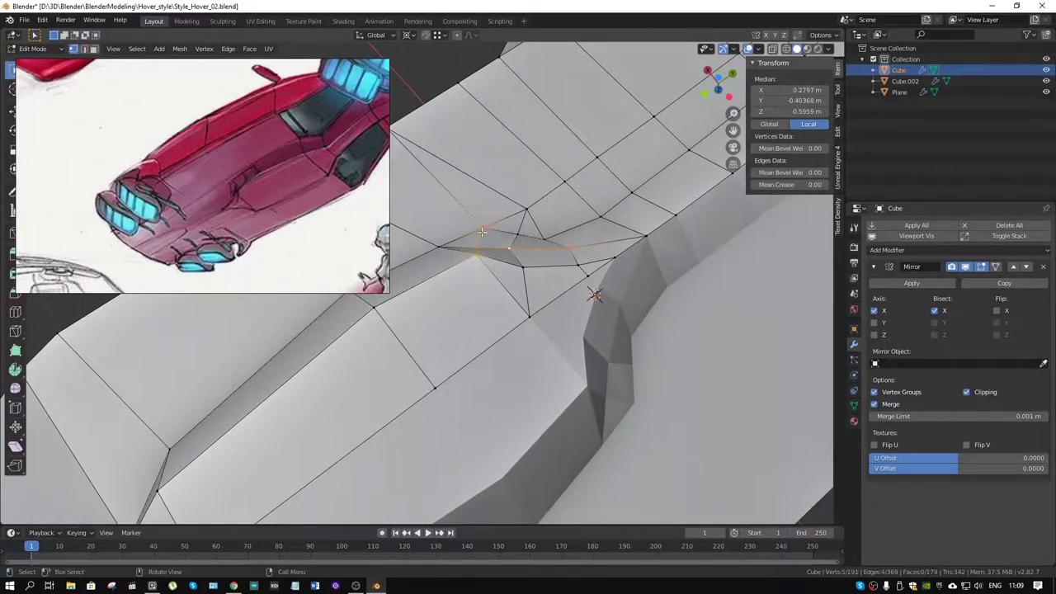
Dissolve the unwanted edge between two vertices and join them with a new edge.
click(477, 247)
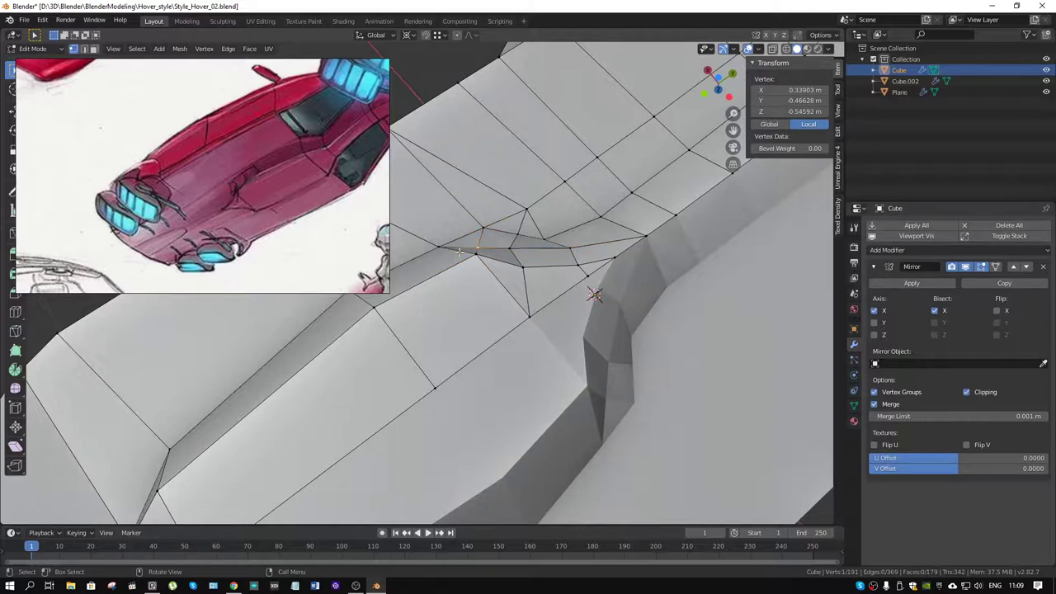
middle_drag(459, 263, 450, 287)
shift+click(446, 287)
key(x)
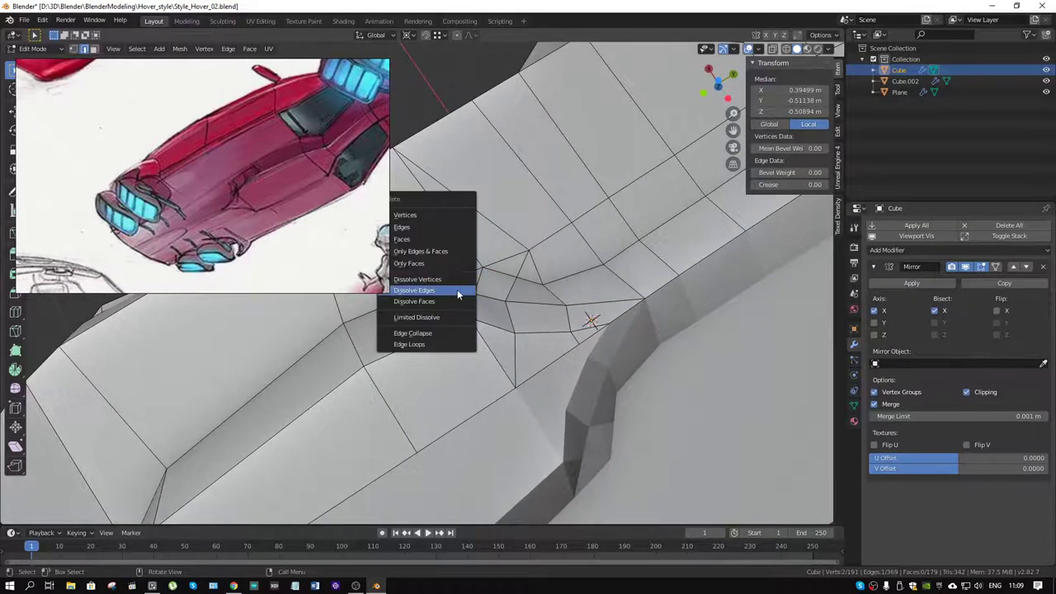
click(459, 295)
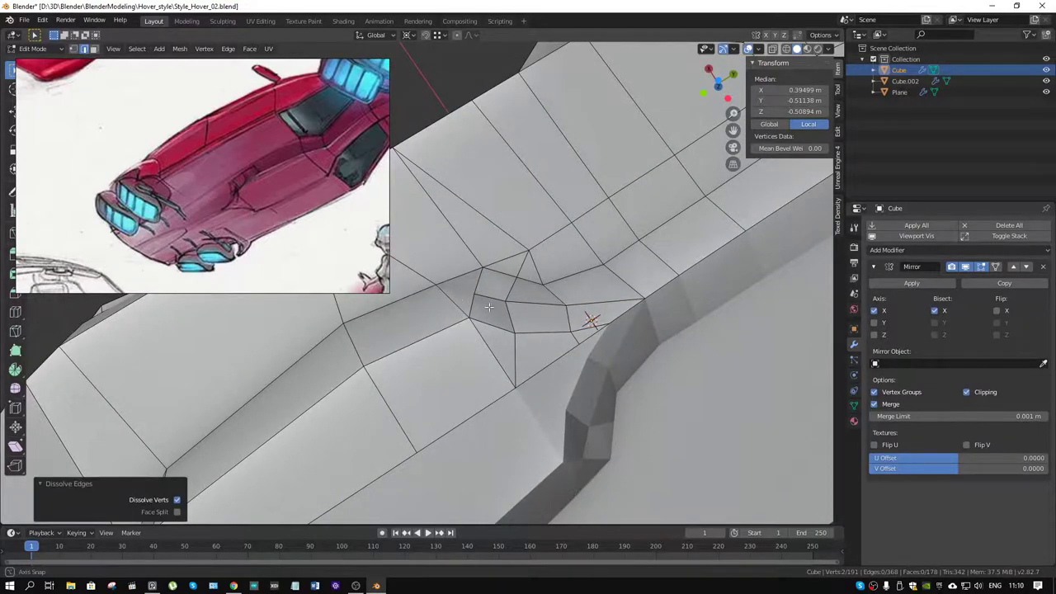
mouse_move(460, 301)
middle_down()
mouse_move(495, 294)
mouse_move(481, 297)
middle_up()
key(j)
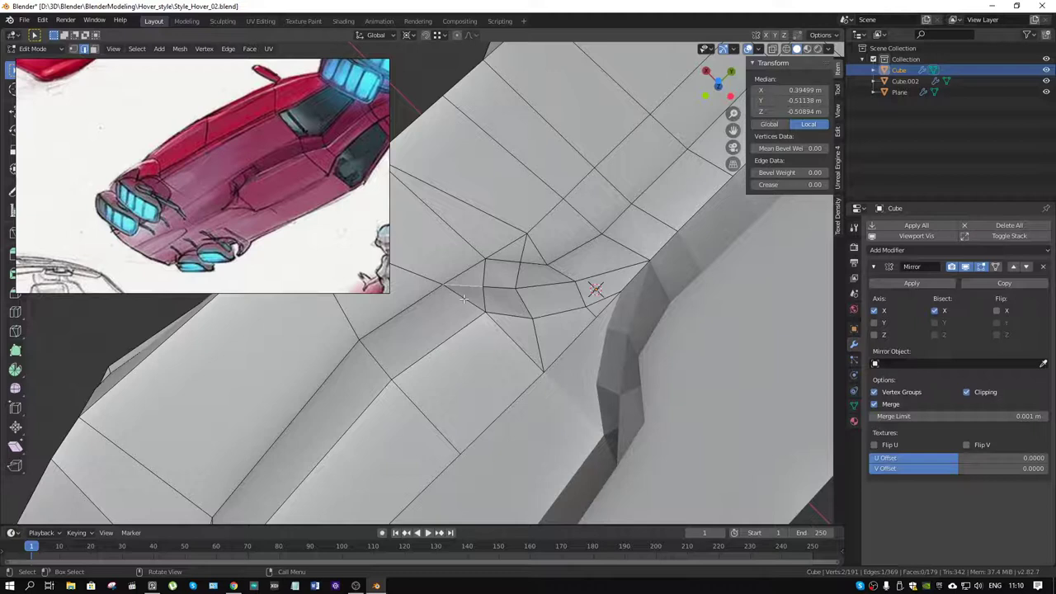
Knife-cut to the snapped vertex in the groove and dissolve the selected edges.
key(k)
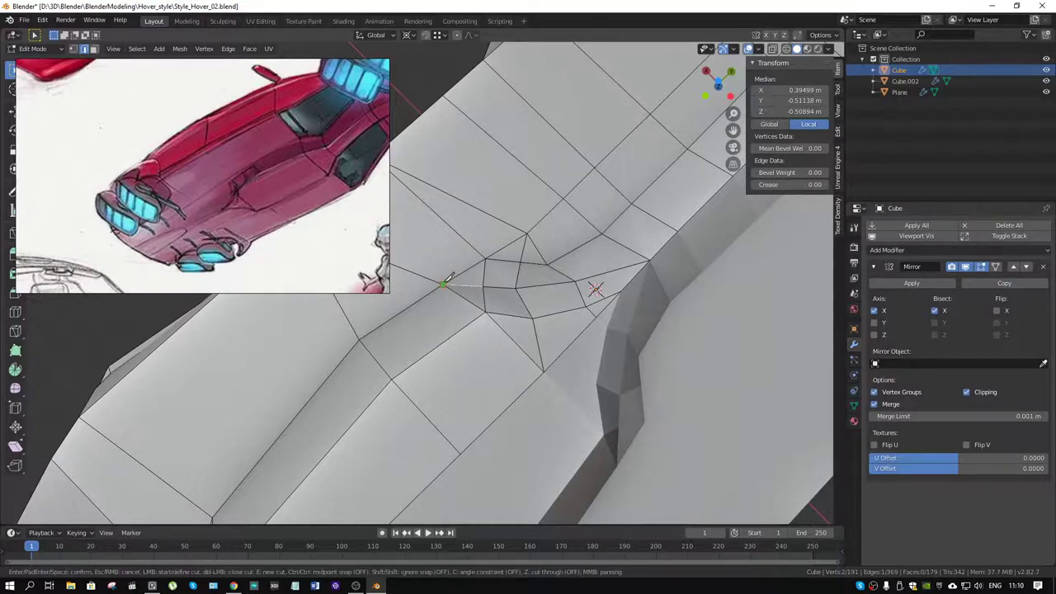
click(486, 259)
middle_drag(488, 252, 520, 279)
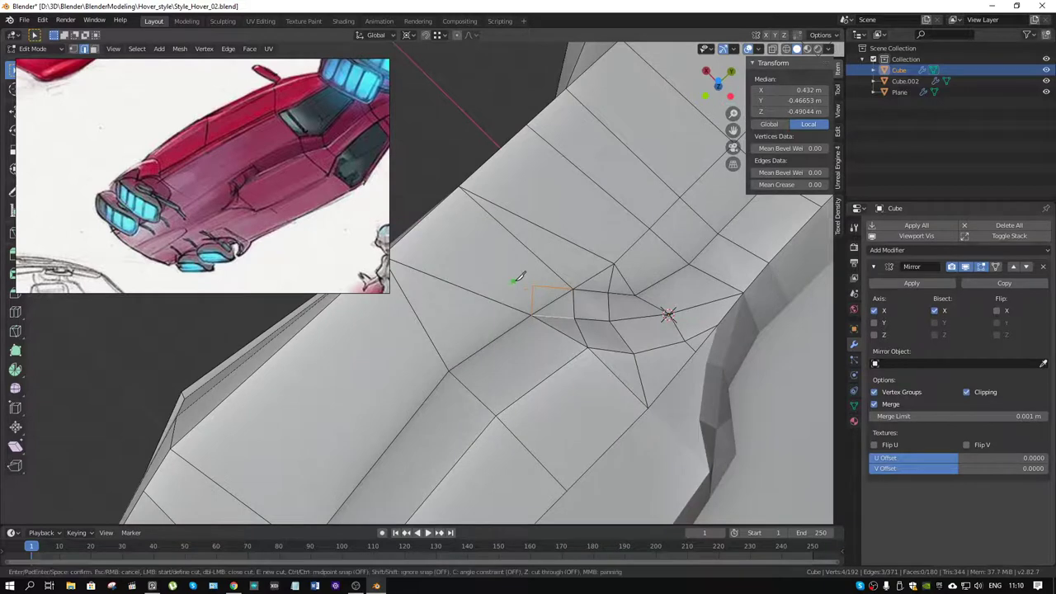
key(Return)
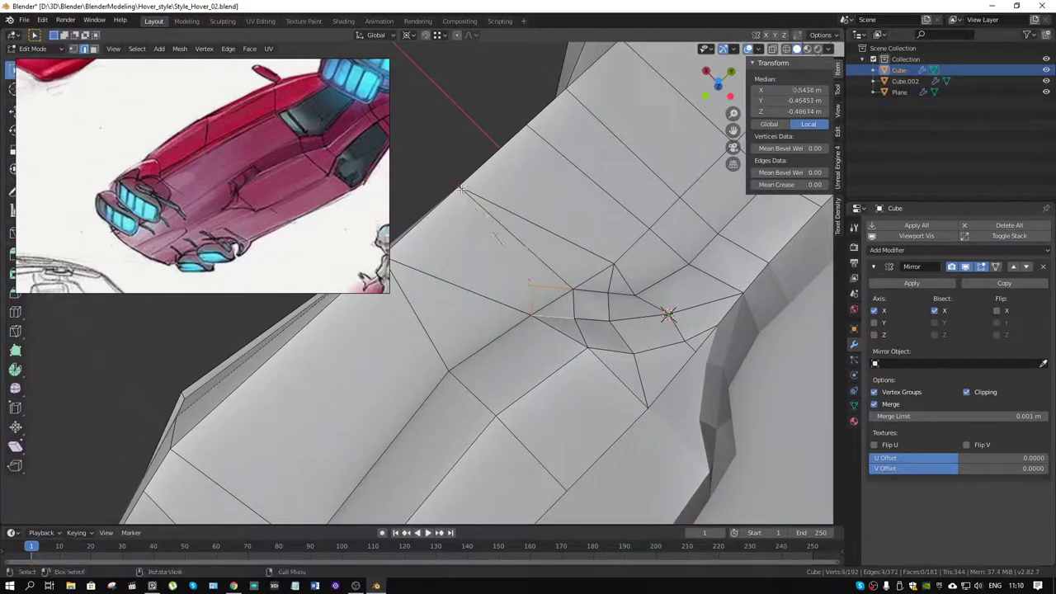
key(x)
click(553, 300)
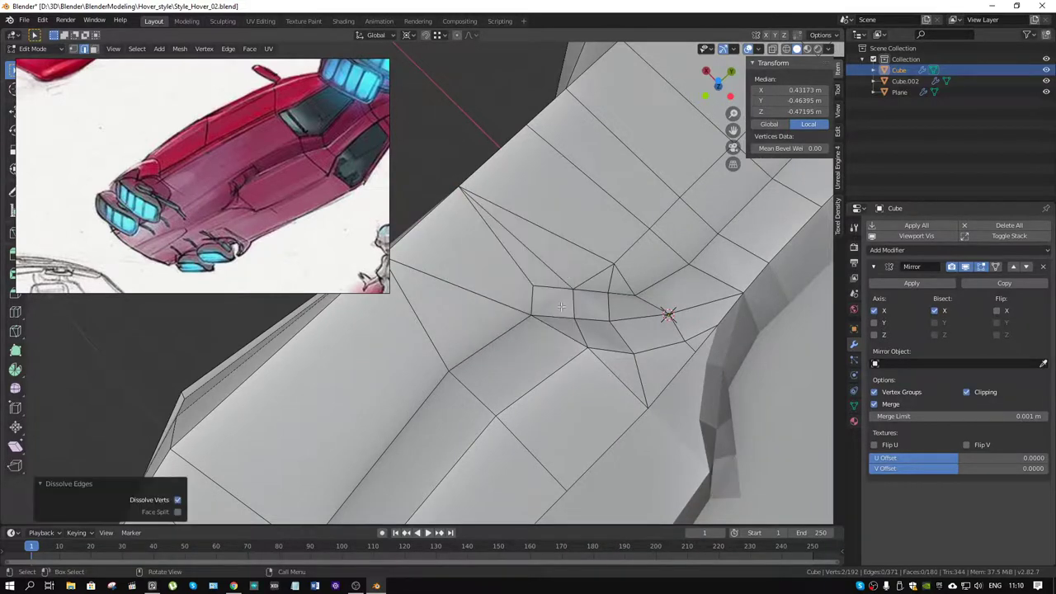
mouse_move(553, 300)
middle_down()
mouse_move(586, 307)
mouse_move(535, 320)
middle_up()
Nudge two vertices at the edge of the cut in the horizontal plane.
click(445, 305)
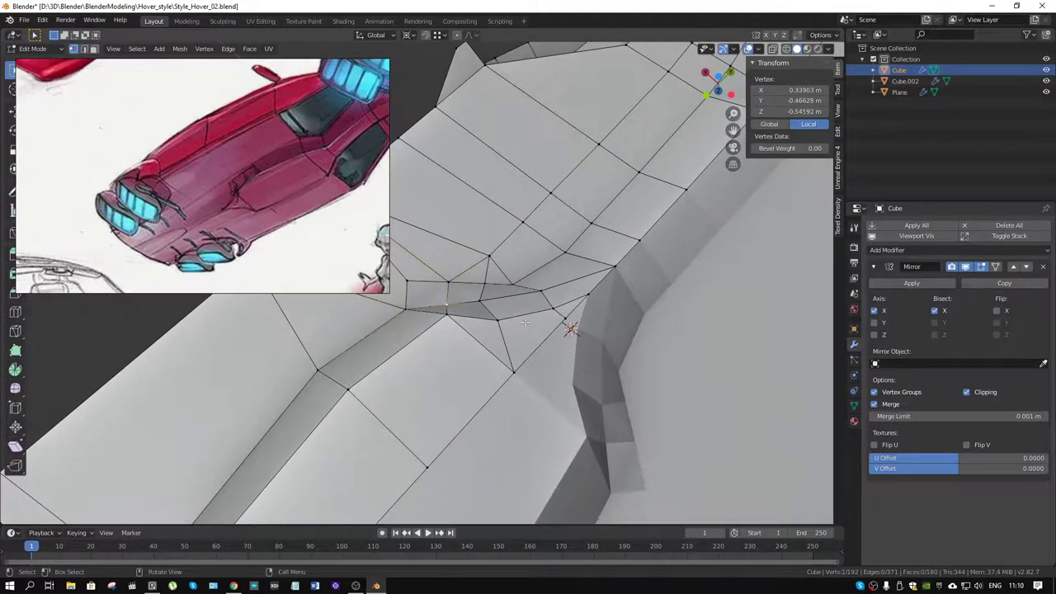
key(g)
key(shift+z)
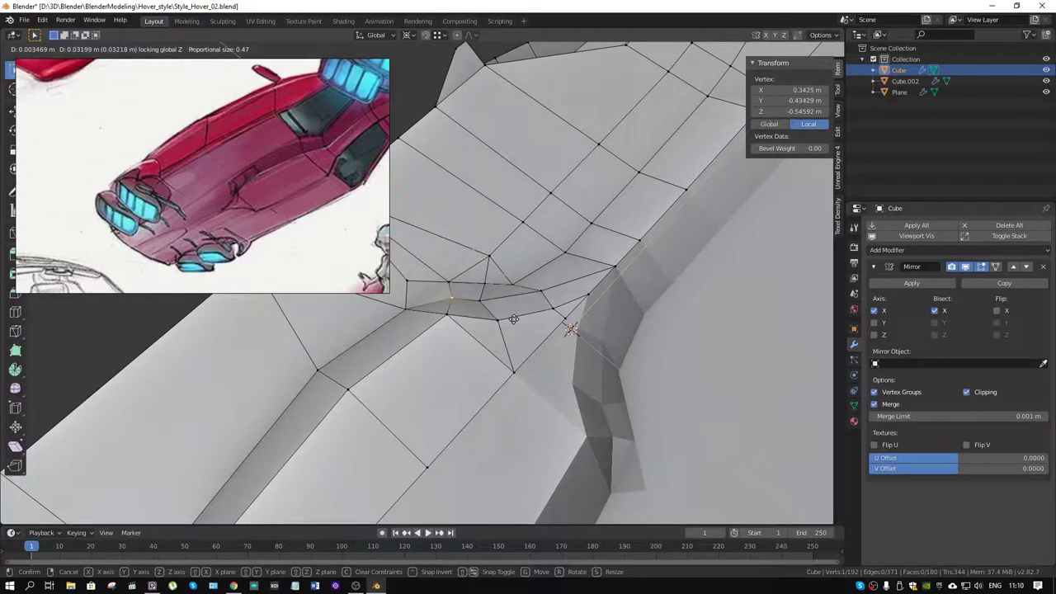
click(513, 319)
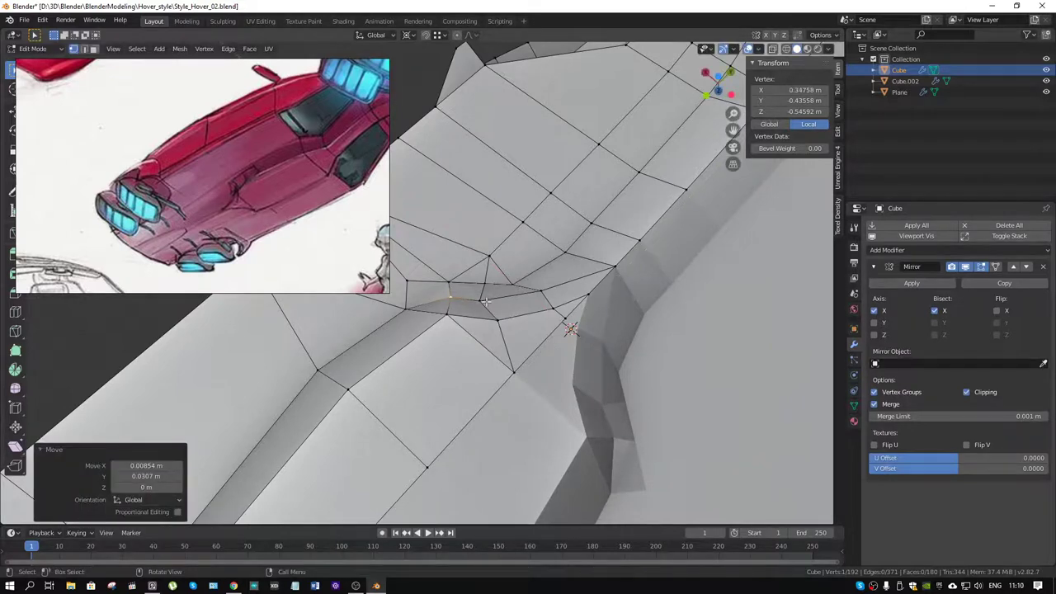
click(487, 302)
key(g)
key(shift+z)
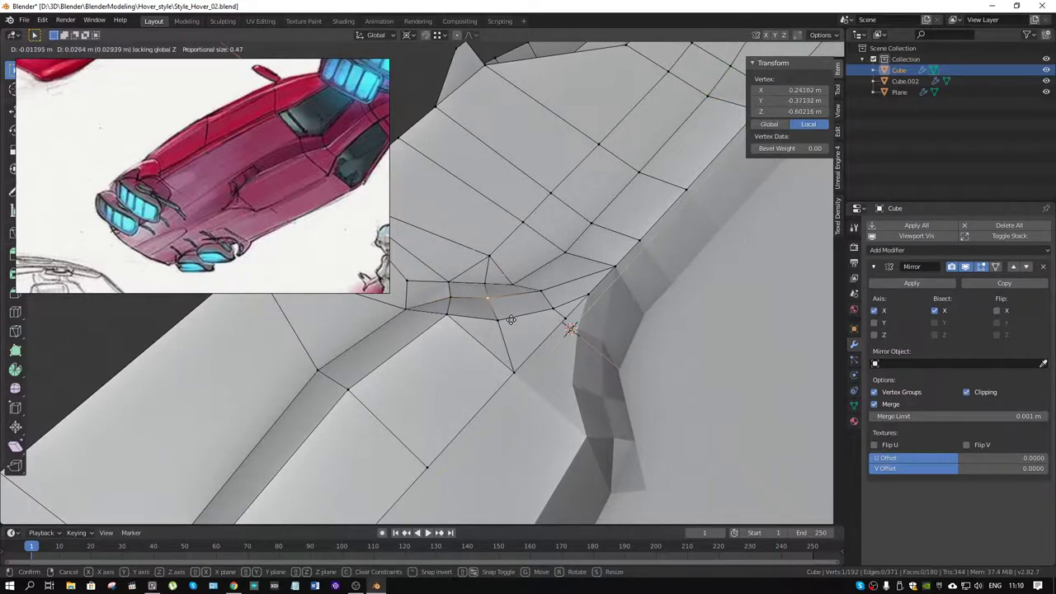
click(511, 320)
Shift another groove vertex by 0.00879 m in X and 0.00985 m in Y.
middle_drag(511, 319, 512, 308)
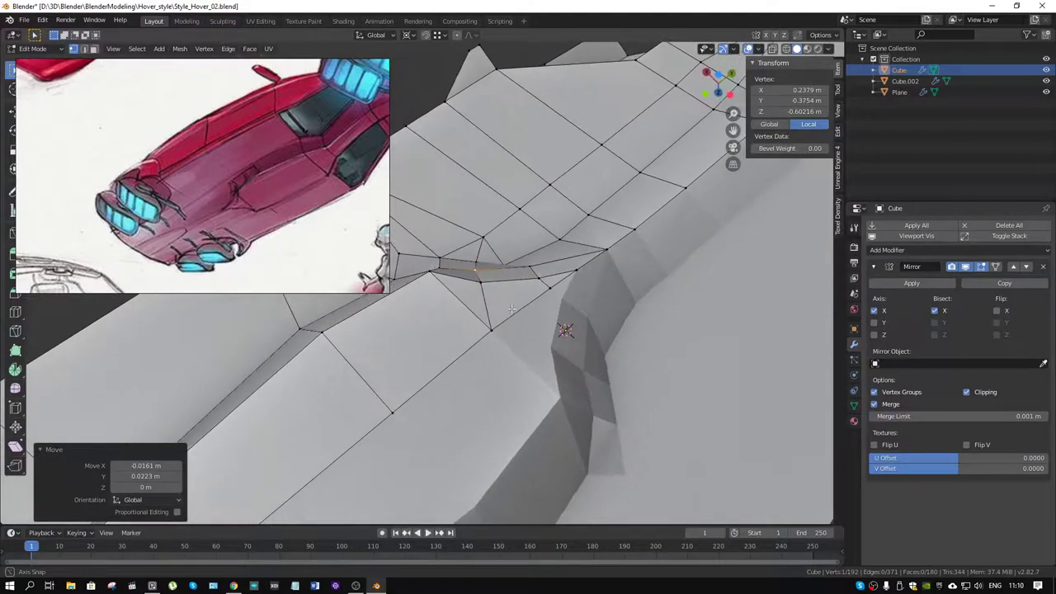
click(460, 279)
key(g)
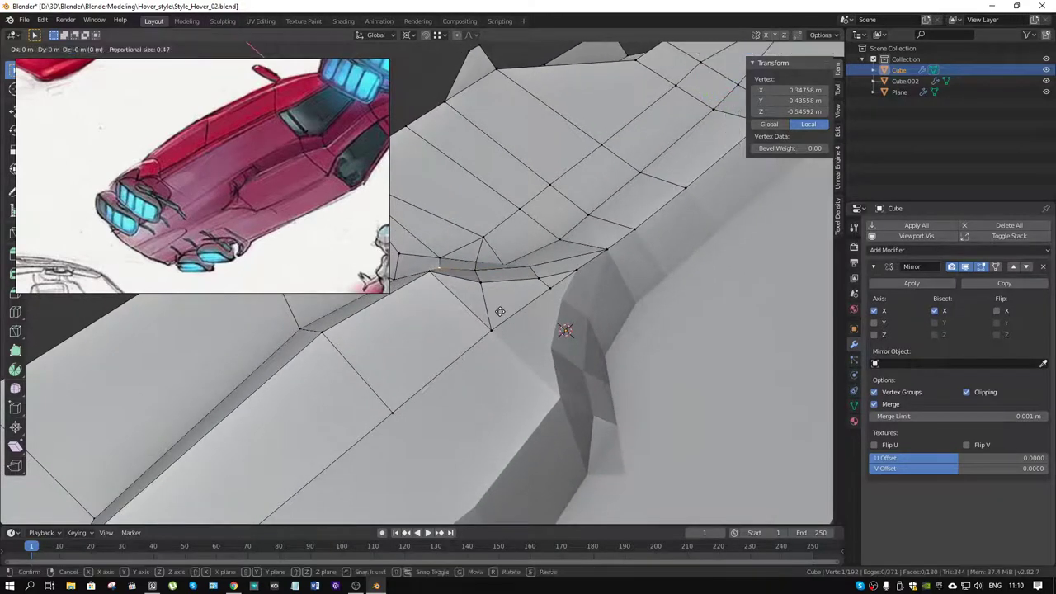
key(shift+z)
click(500, 308)
mouse_move(500, 309)
middle_down()
mouse_move(603, 290)
mouse_move(518, 261)
mouse_move(496, 285)
mouse_move(533, 299)
middle_up()
click(510, 310)
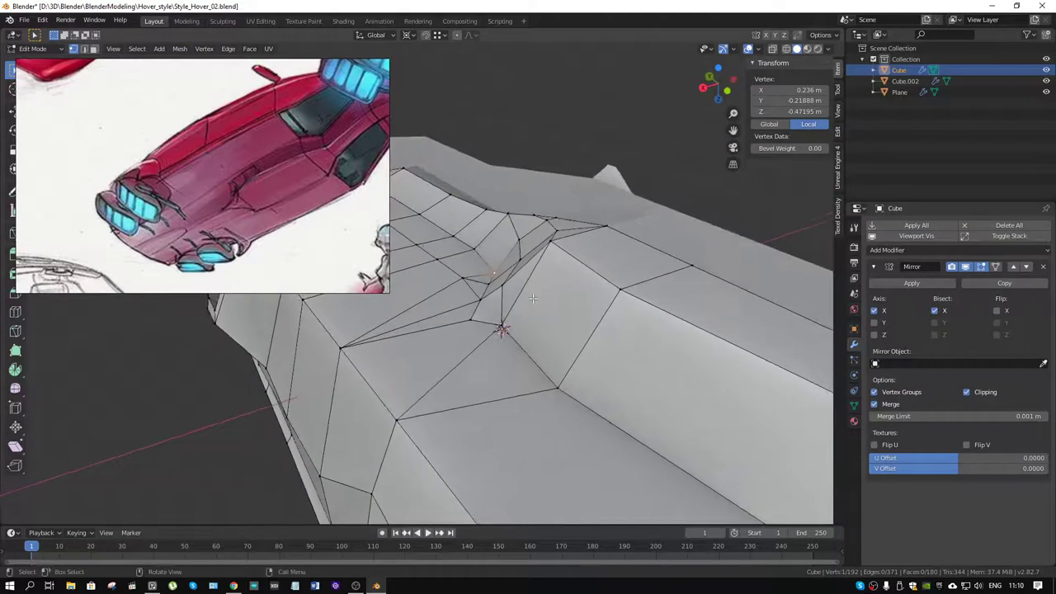
Try moving the corner vertex vertically, then undo that move.
key(g)
key(z)
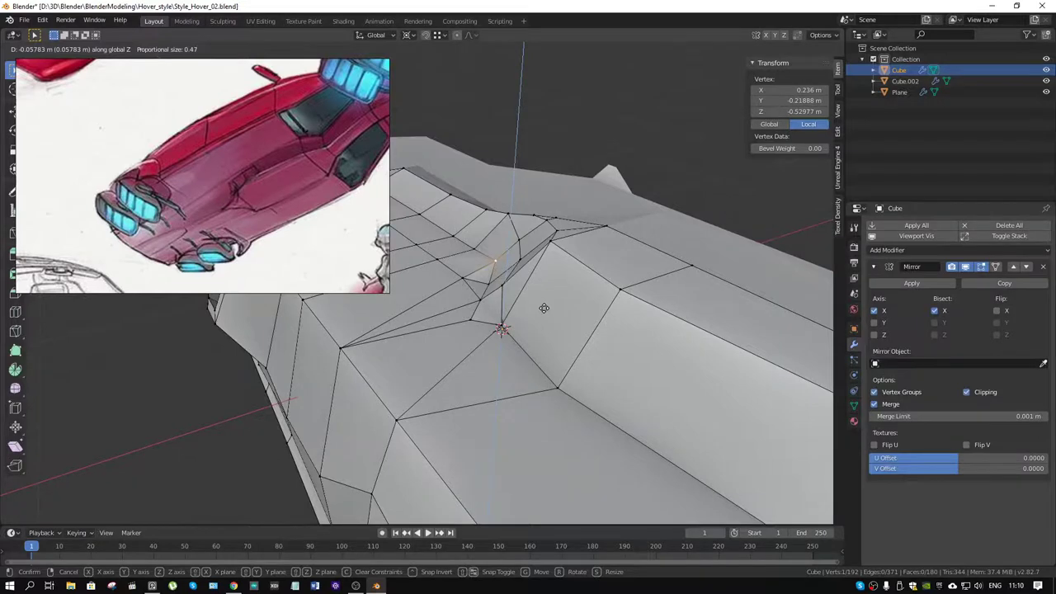
click(544, 308)
mouse_move(544, 307)
middle_down()
mouse_move(561, 302)
mouse_move(468, 266)
mouse_move(691, 347)
mouse_move(723, 327)
mouse_move(691, 283)
mouse_move(546, 219)
middle_up()
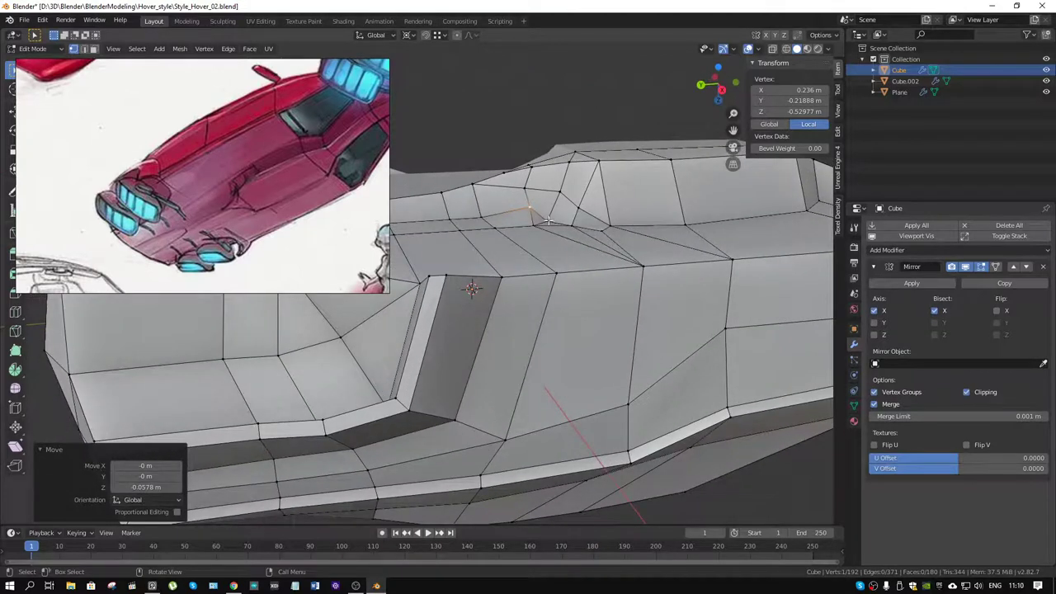
key(ctrl+z)
mouse_move(570, 259)
middle_down()
mouse_move(673, 249)
mouse_move(672, 300)
mouse_move(627, 344)
mouse_move(563, 306)
middle_up()
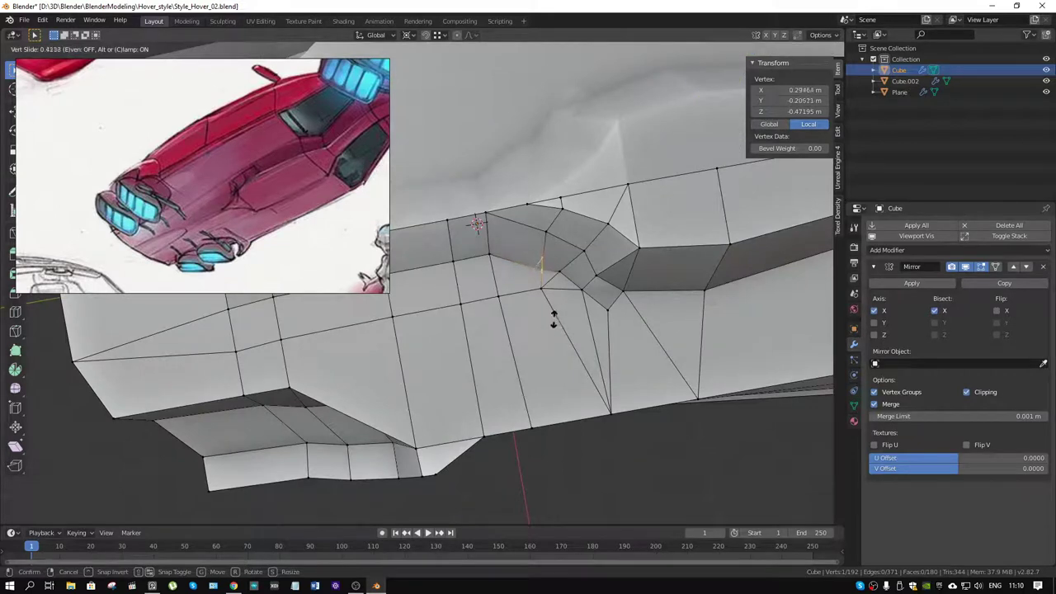
right_click(554, 315)
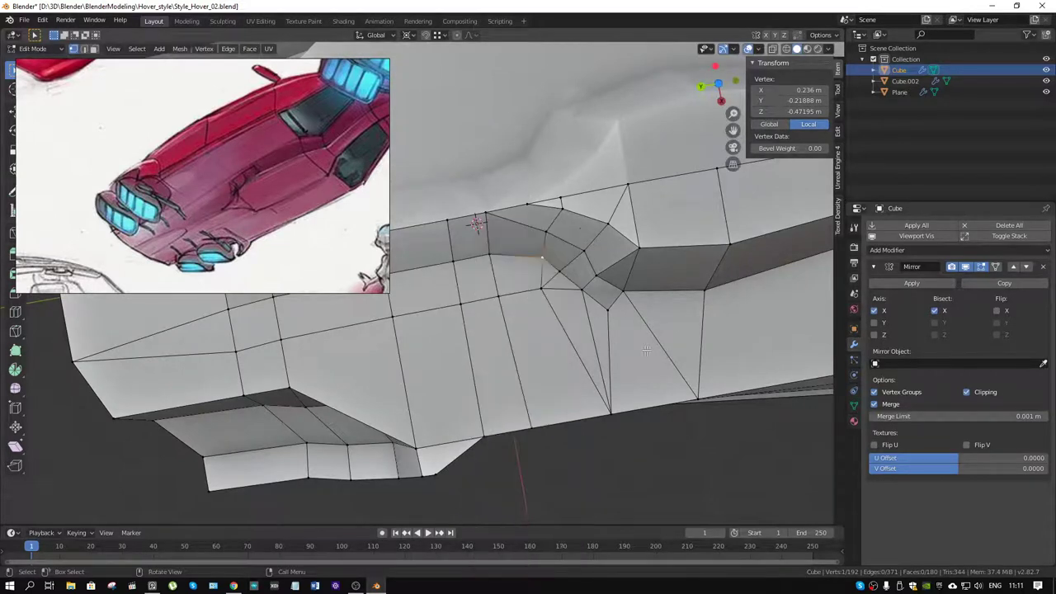
Reposition the corner vertex horizontally in two small moves.
key(g)
key(shift+z)
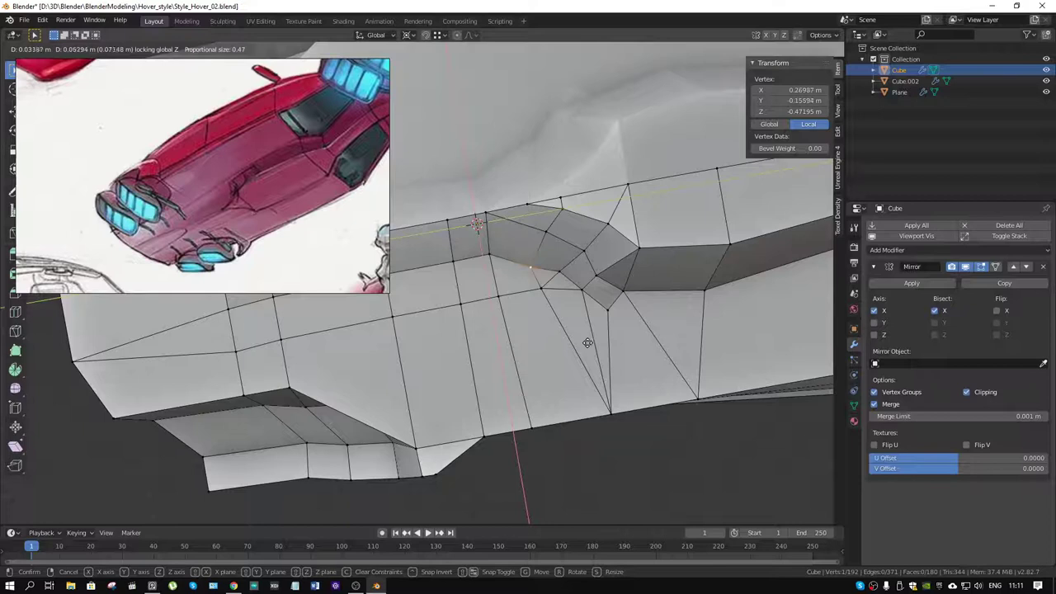
click(590, 336)
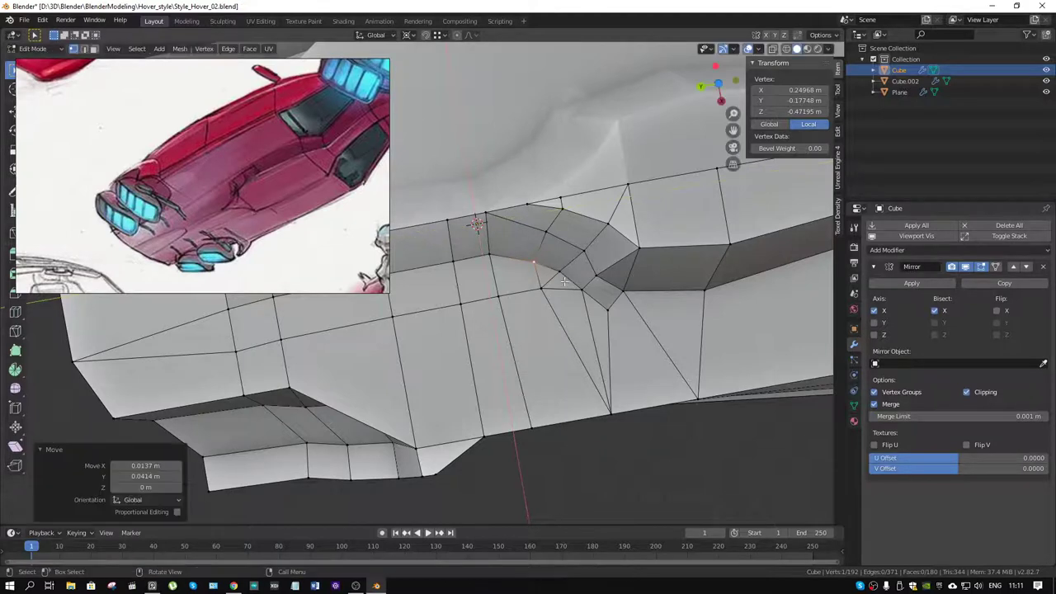
key(g)
key(shift+z)
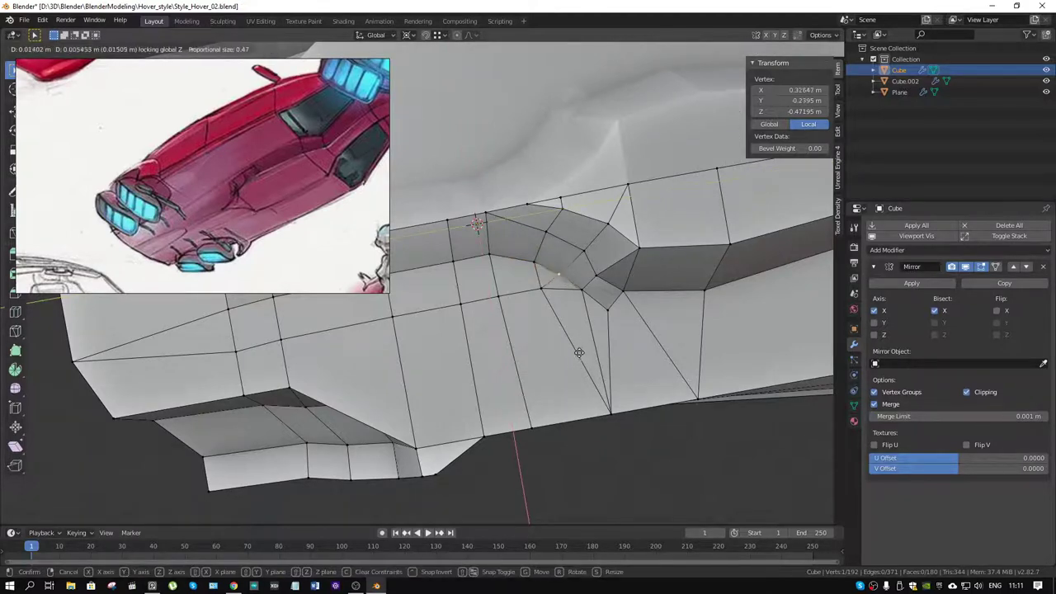
click(582, 351)
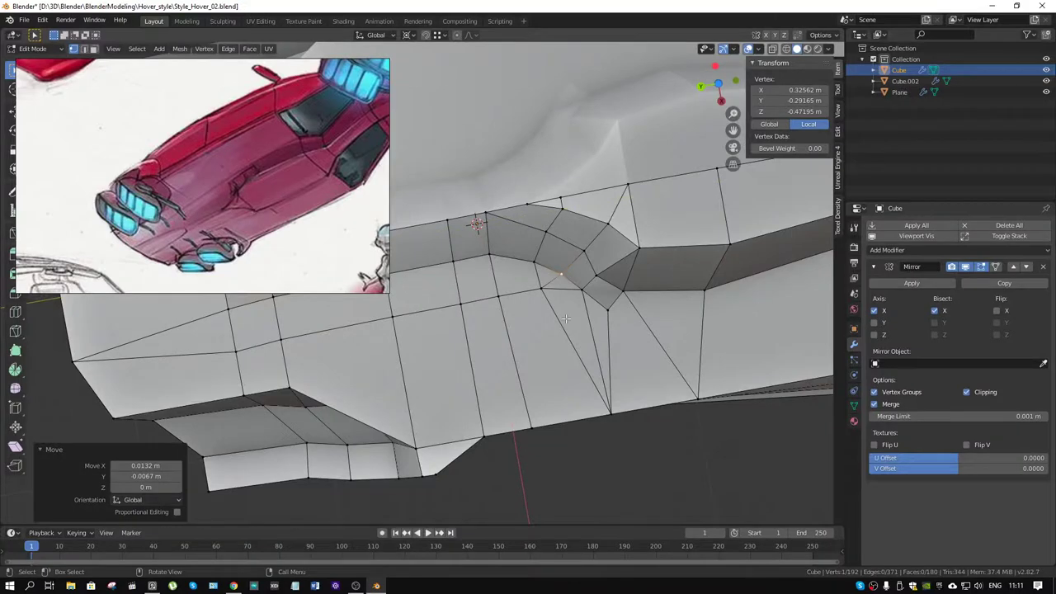
middle_drag(566, 318, 450, 307)
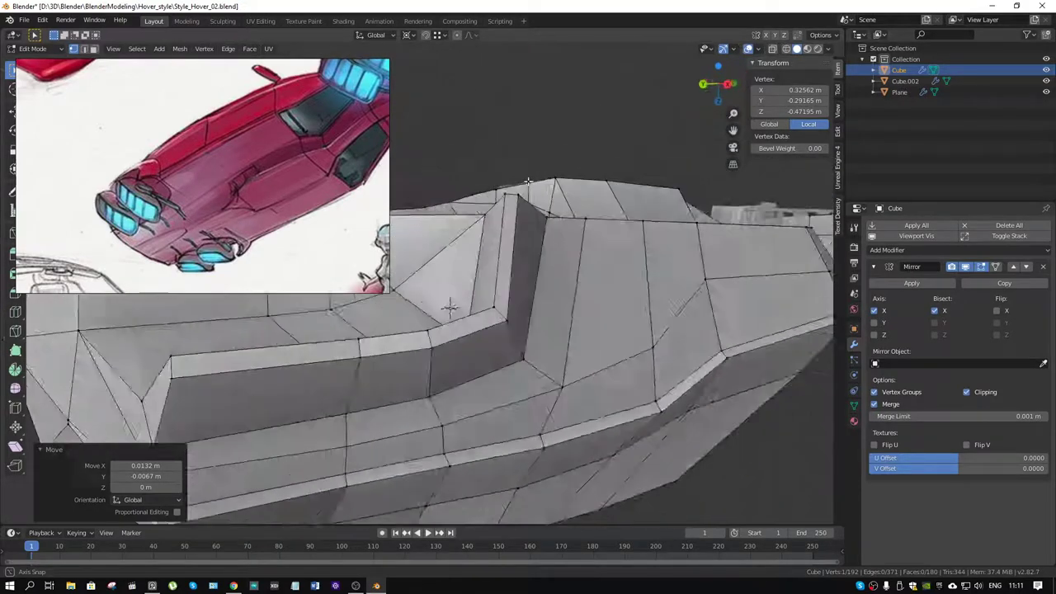
middle_drag(528, 180, 538, 190)
Slide an upper-panel vertex along its edge by factor 0.120.
click(538, 190)
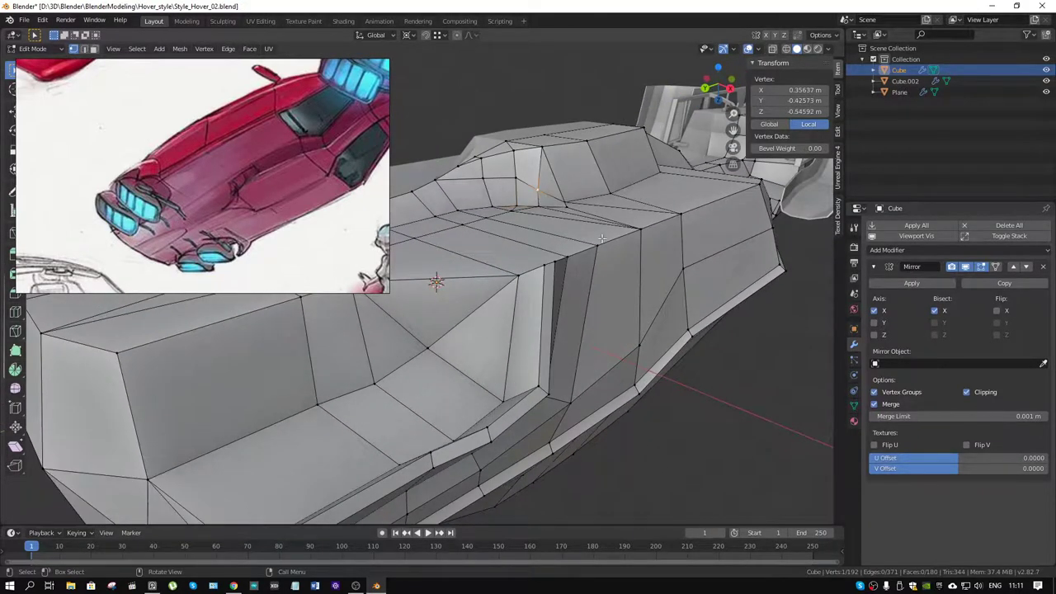
key(shift+v)
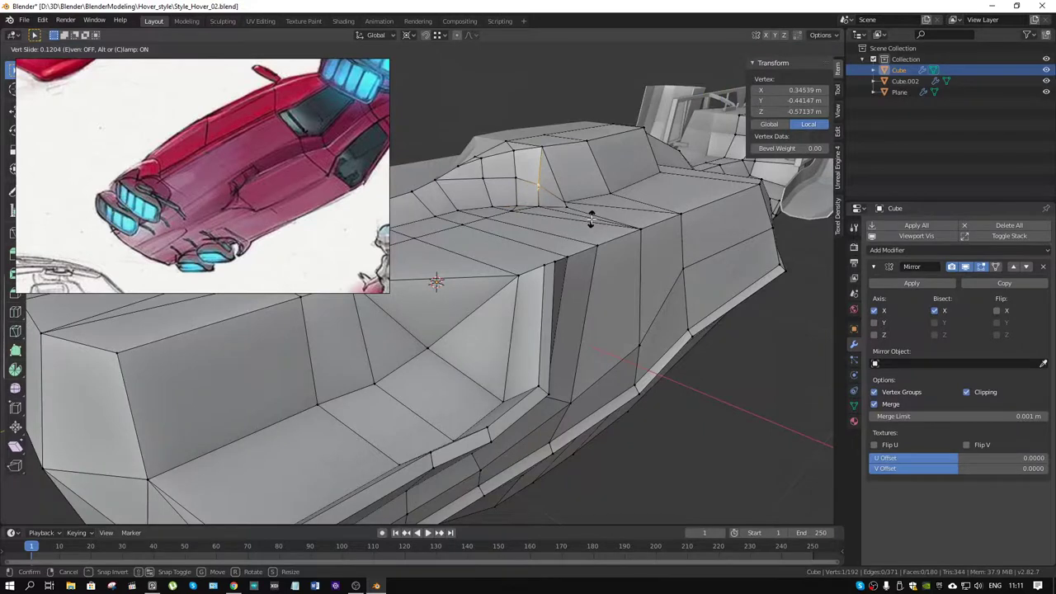
click(590, 218)
mouse_move(591, 219)
middle_down()
mouse_move(560, 295)
mouse_move(644, 237)
mouse_move(597, 229)
middle_up()
Add a small knife cut at the recess corner to split the face.
key(k)
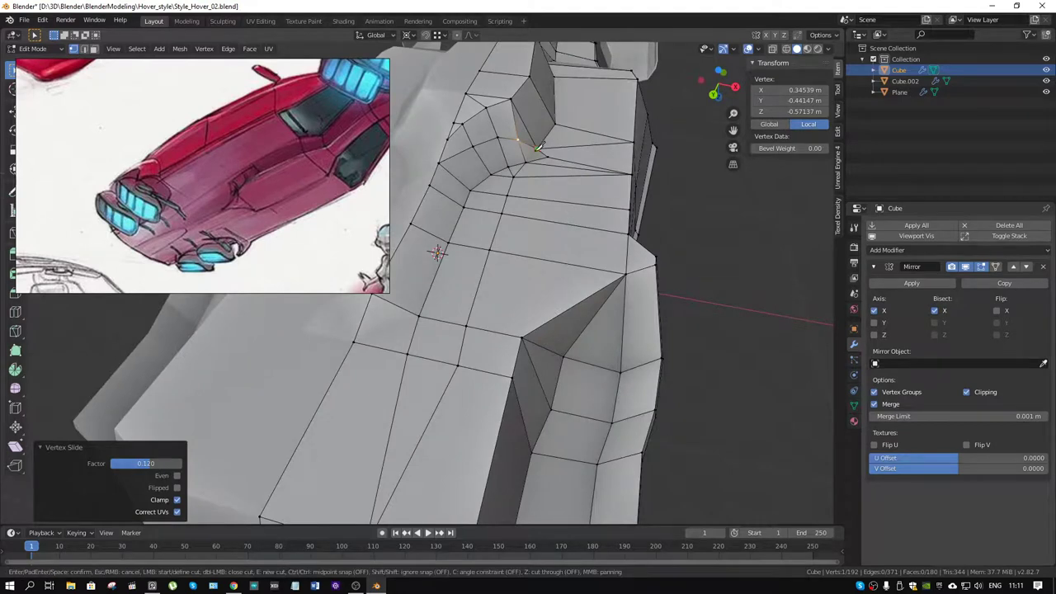
click(533, 155)
key(Return)
middle_drag(533, 155, 520, 211)
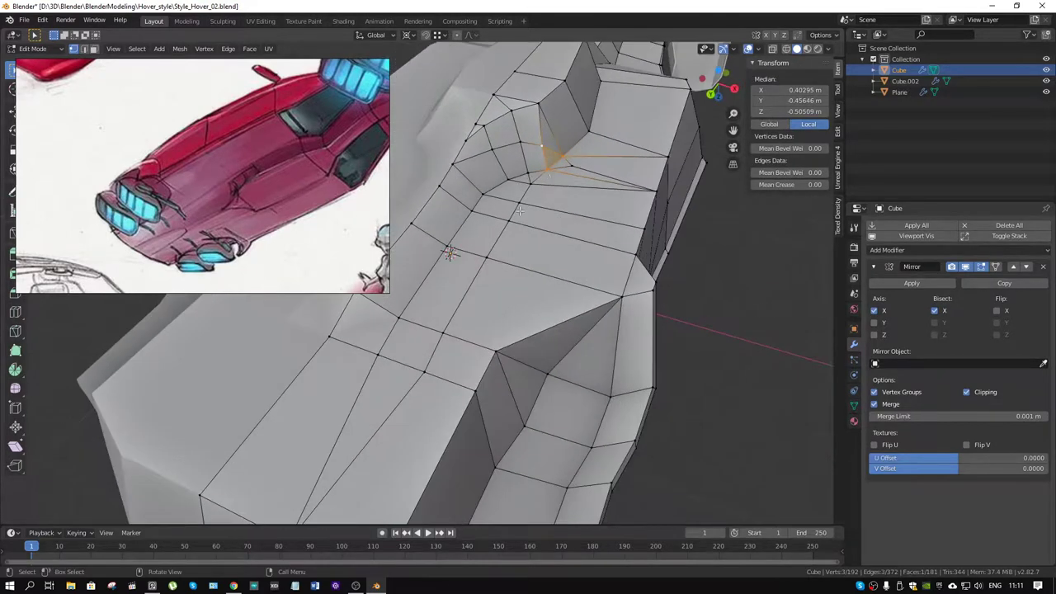
Dissolve the stray vertex at the recess corner.
click(573, 165)
key(x)
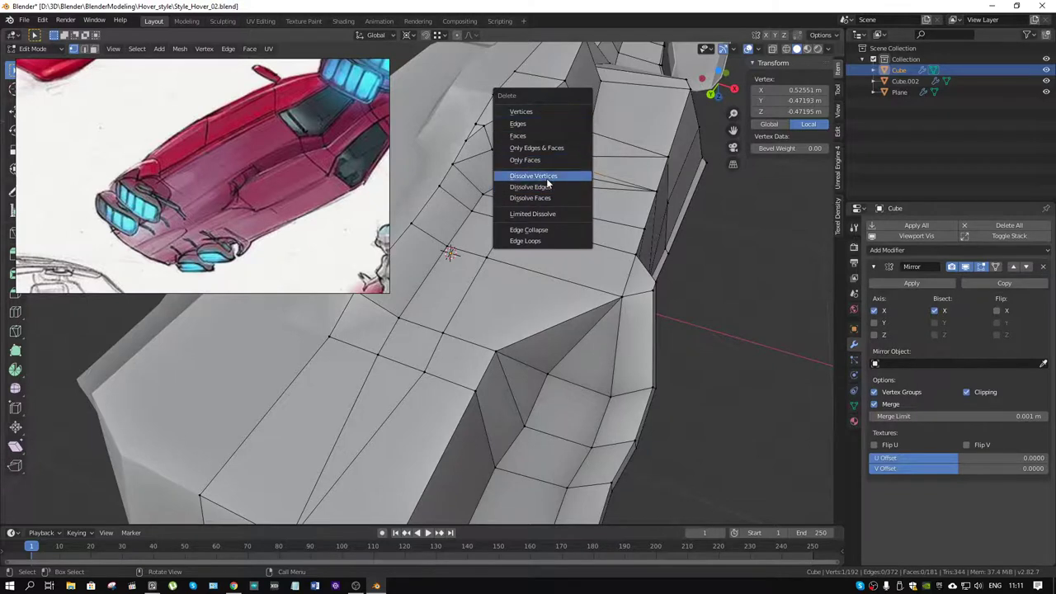
click(533, 176)
Turn toward the side panel and begin a new knife cut down it.
mouse_move(533, 176)
middle_down()
mouse_move(518, 197)
mouse_move(623, 186)
mouse_move(602, 200)
middle_up()
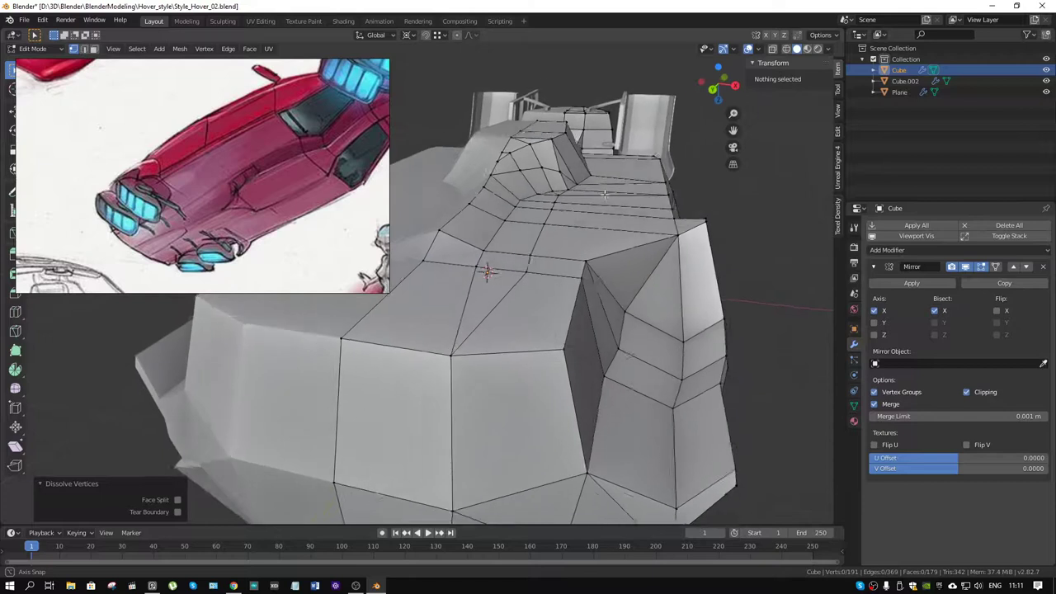
mouse_move(528, 240)
middle_down()
mouse_move(543, 246)
mouse_move(478, 308)
middle_up()
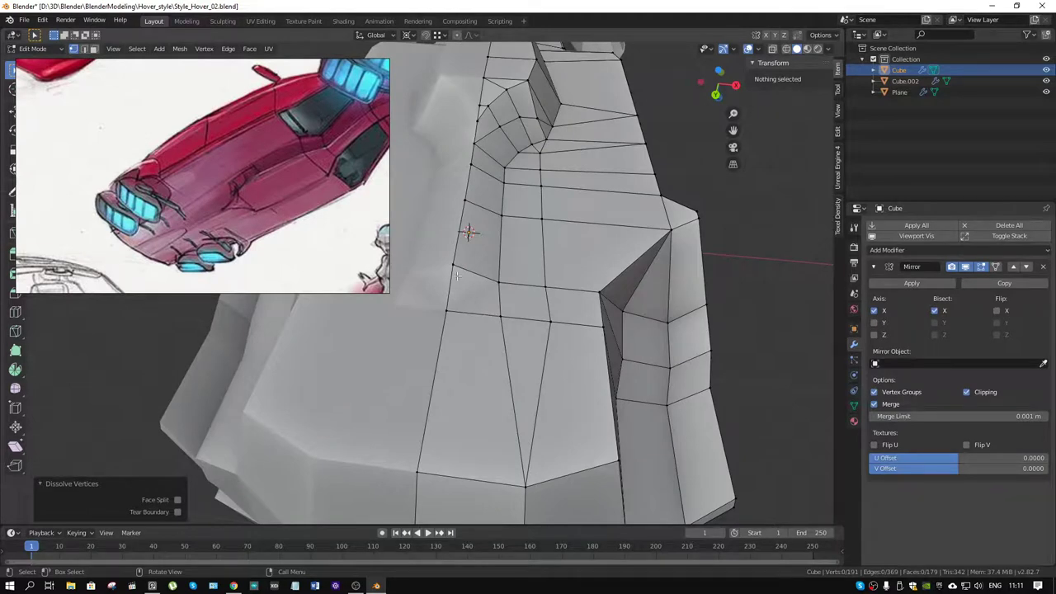
key(k)
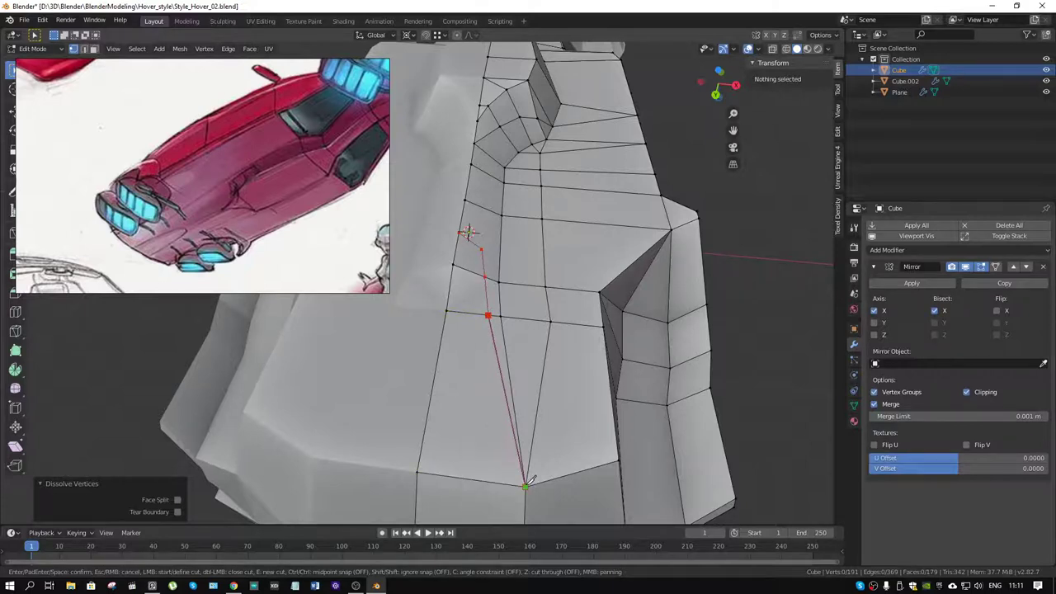
Finish the side-panel knife cut and add another cut point on the edge.
scroll(488, 483, down, 3)
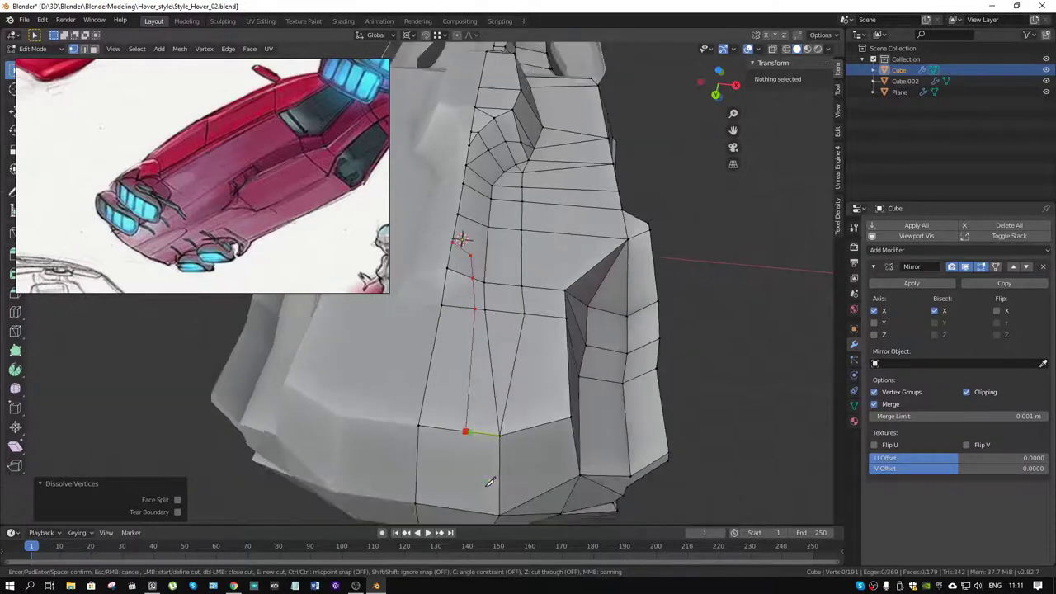
middle_drag(496, 425, 443, 371)
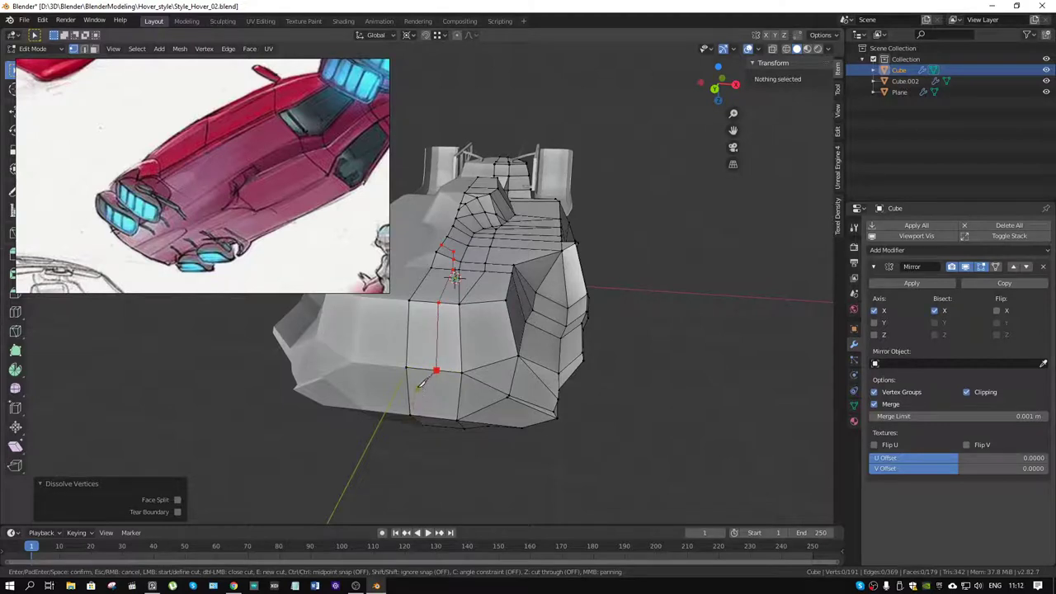
key(Return)
scroll(458, 307, up, 3)
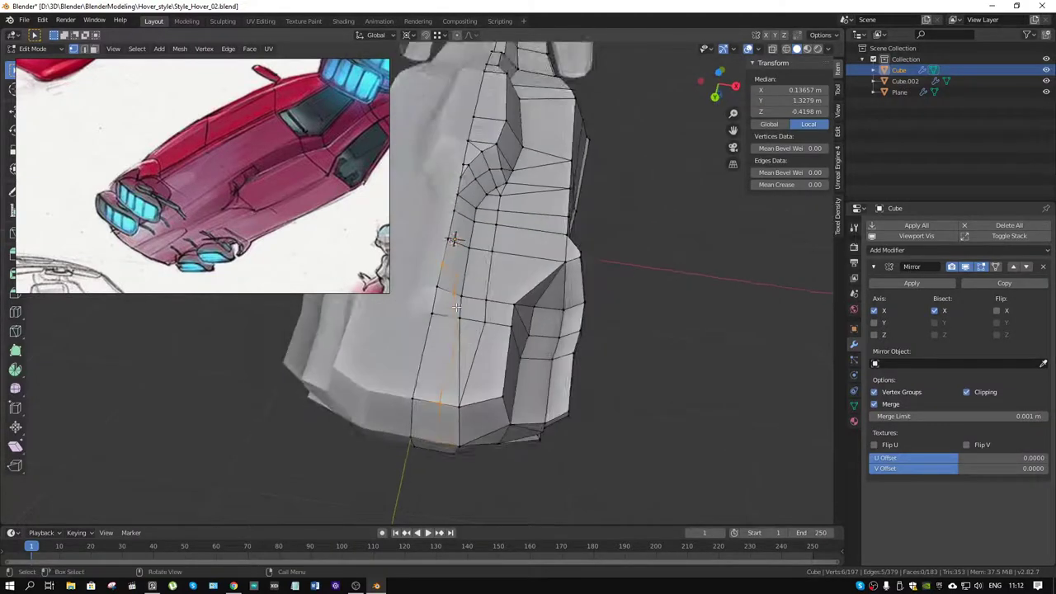
scroll(458, 307, up, 2)
mouse_move(488, 312)
middle_down()
mouse_move(503, 287)
mouse_move(472, 302)
middle_up()
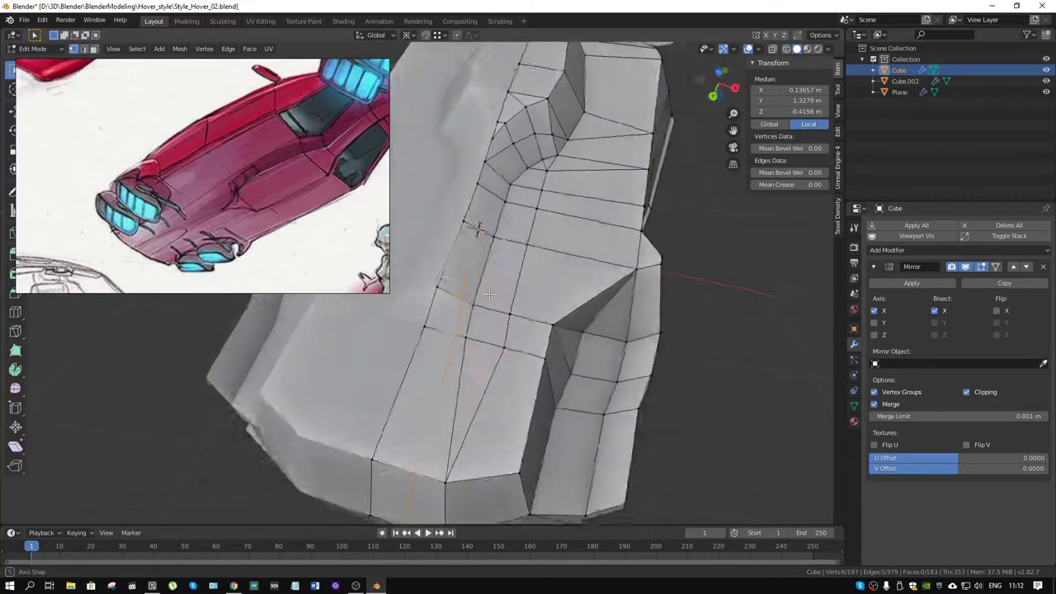
key(k)
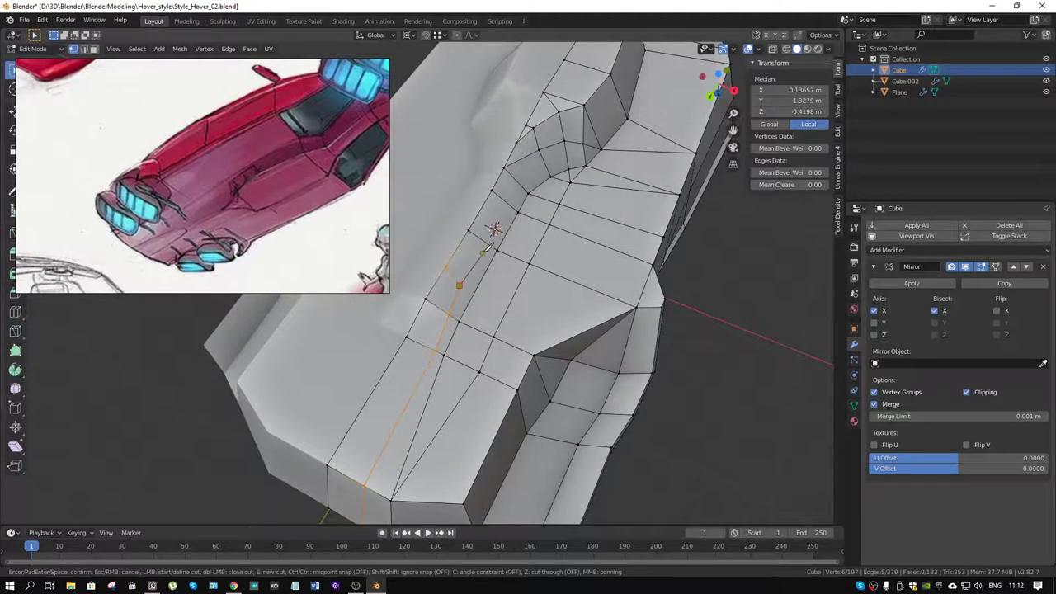
click(499, 246)
key(Return)
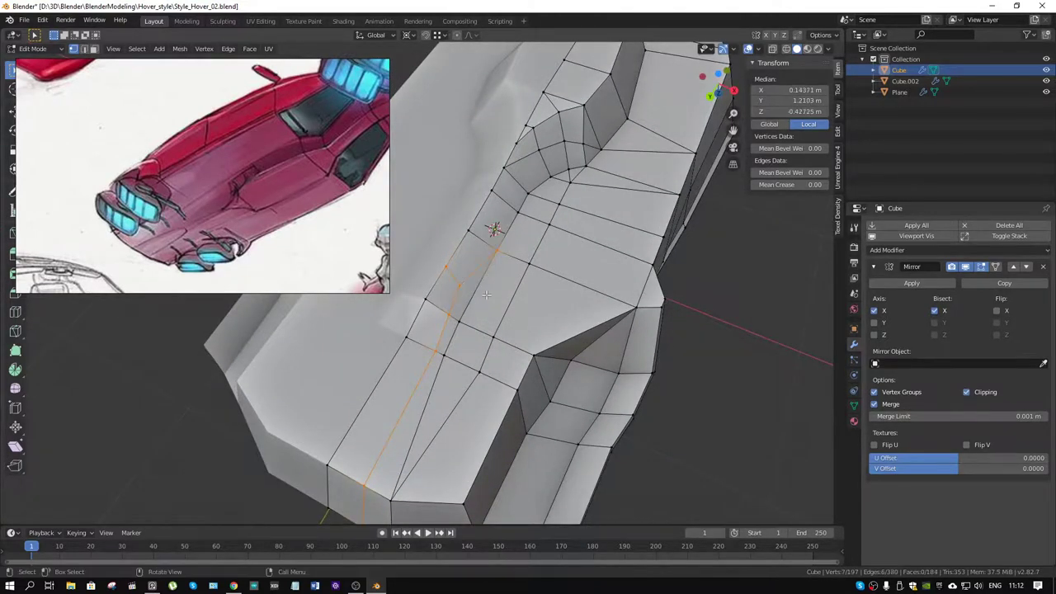
mouse_move(498, 246)
middle_down()
mouse_move(525, 262)
mouse_move(516, 256)
middle_up()
Flatten the new cut's edge to zero Z height about the median point, then lower it slightly.
click(472, 248)
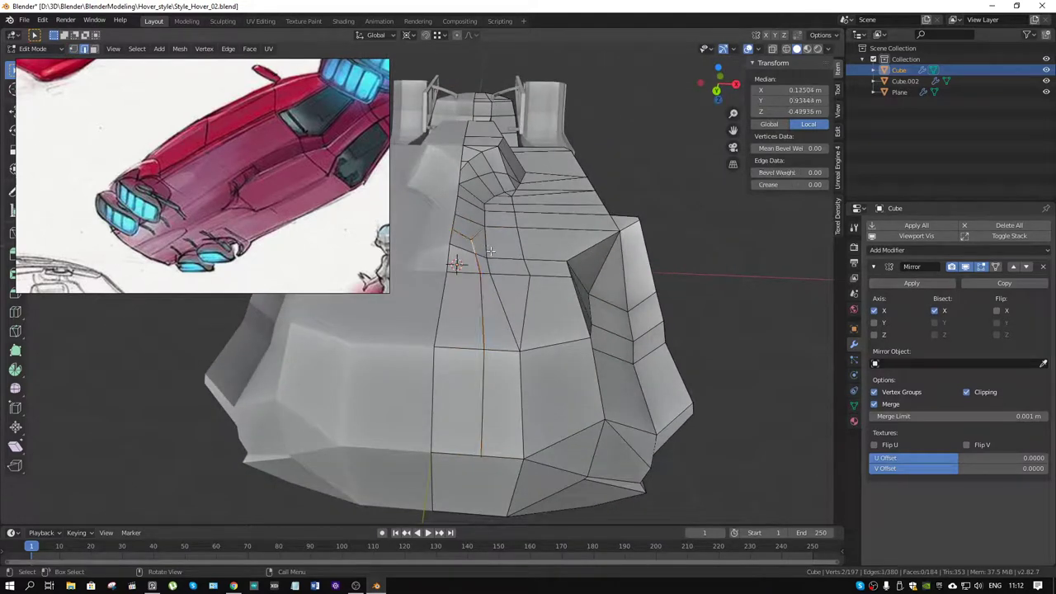
key(s)
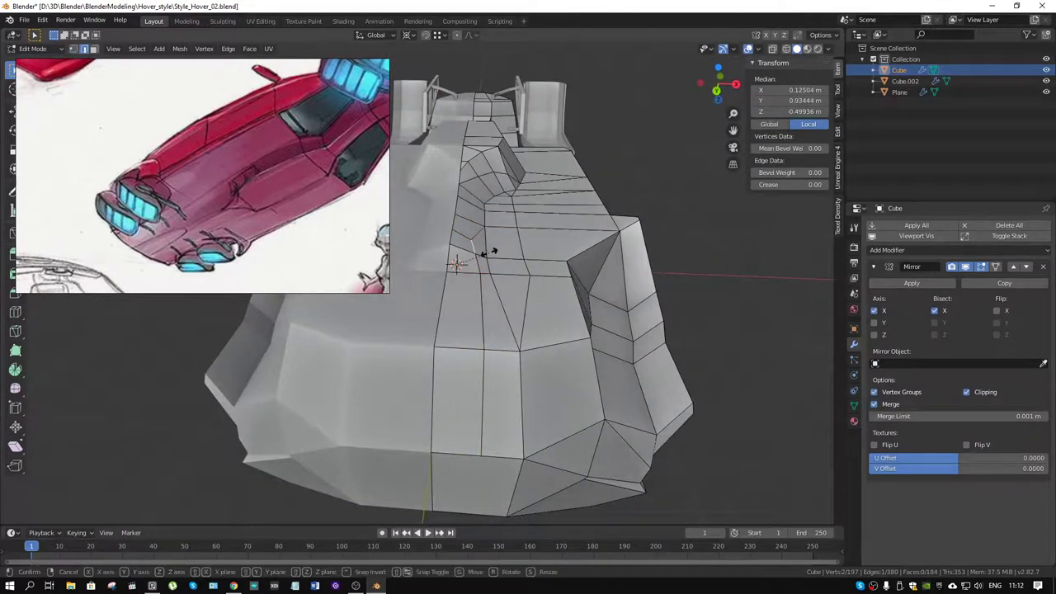
key(z)
key(0)
key(Return)
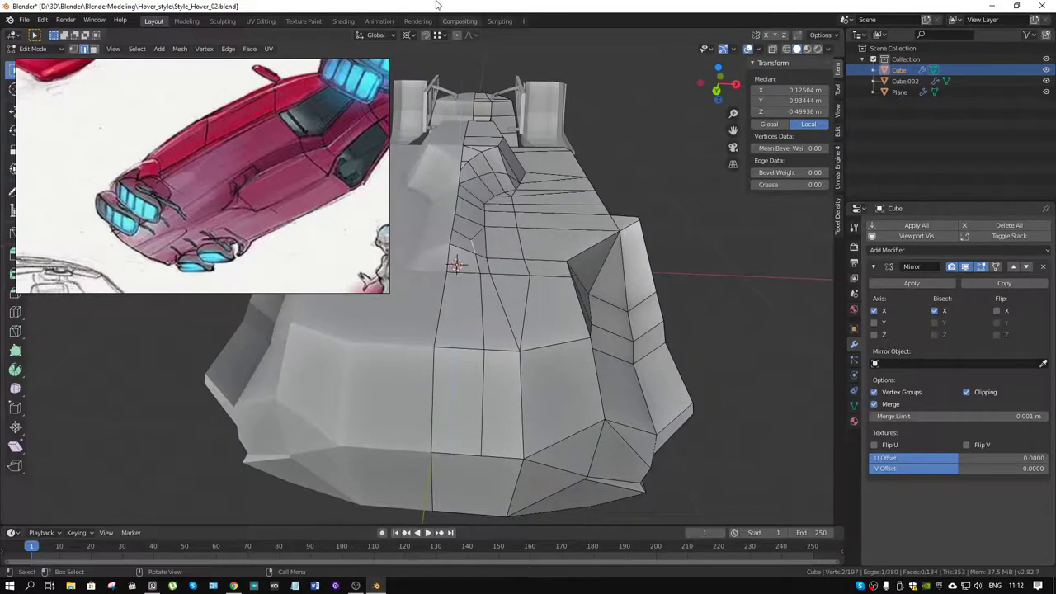
click(409, 35)
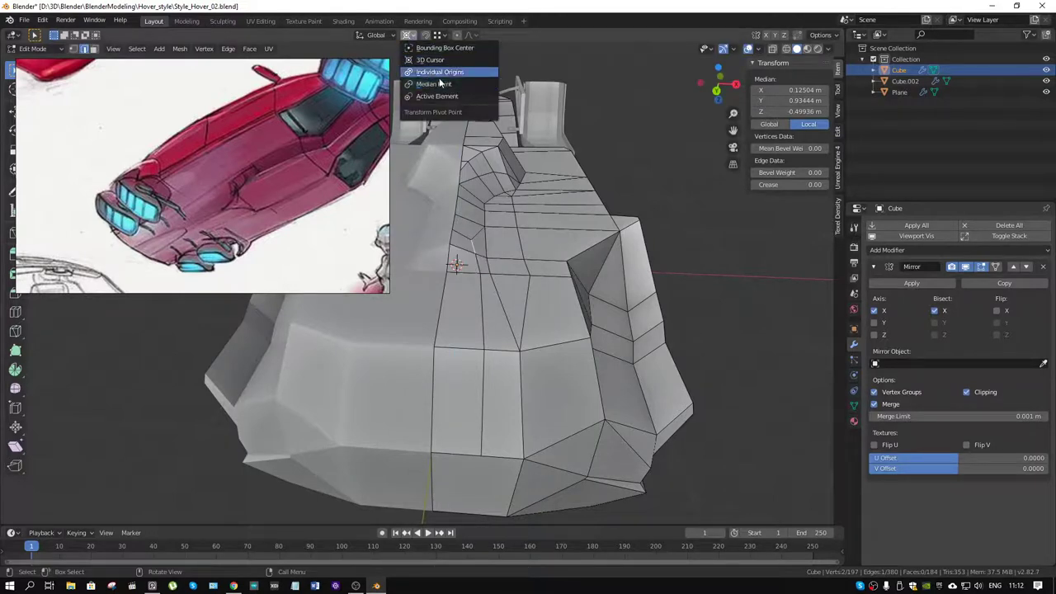
click(435, 84)
key(z)
key(0)
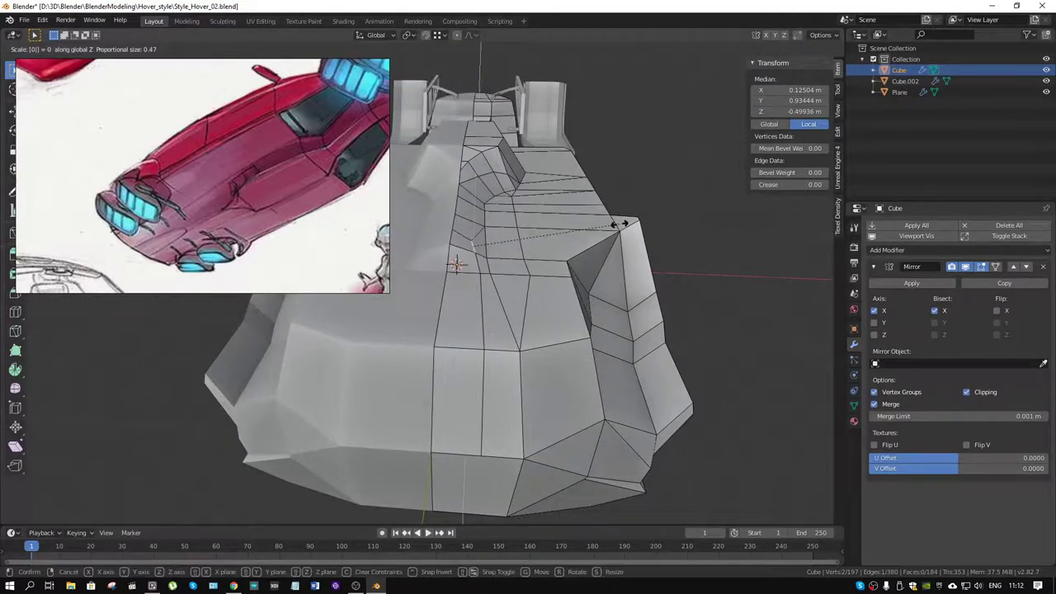
key(Return)
key(g)
key(z)
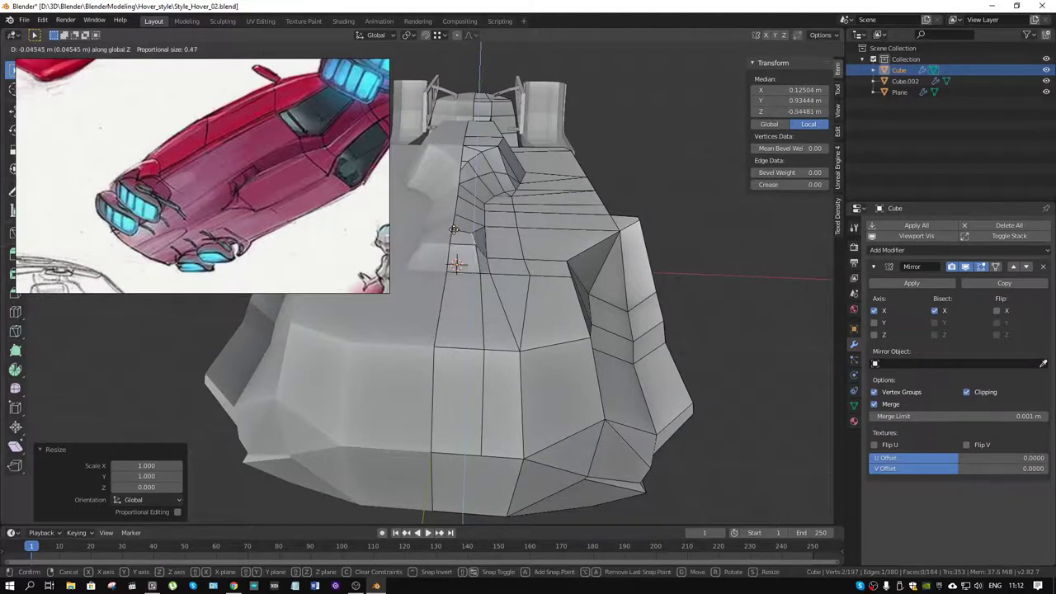
click(501, 270)
Dissolve the unneeded edges around the selected vertex.
mouse_move(514, 249)
middle_down()
mouse_move(487, 283)
mouse_move(504, 315)
mouse_move(429, 302)
middle_up()
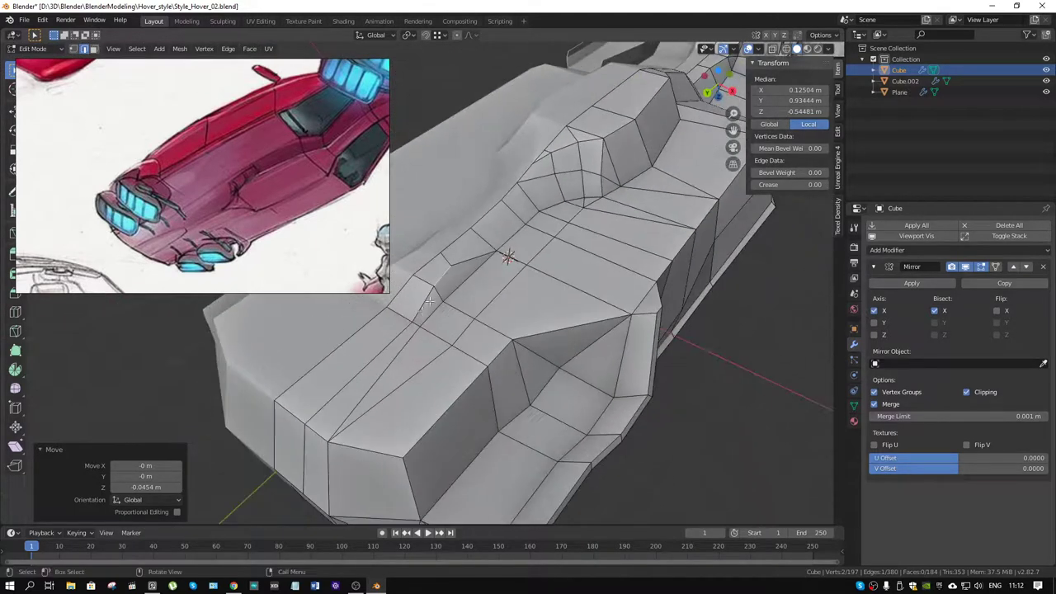
click(417, 323)
key(x)
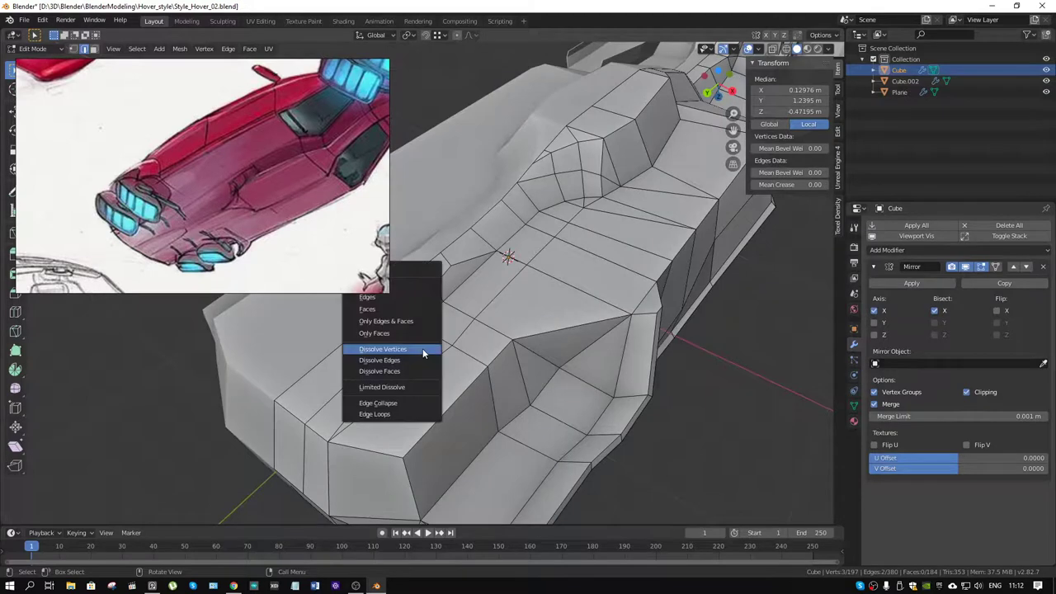
click(421, 362)
mouse_move(419, 361)
middle_down()
mouse_move(428, 327)
mouse_move(461, 323)
middle_up()
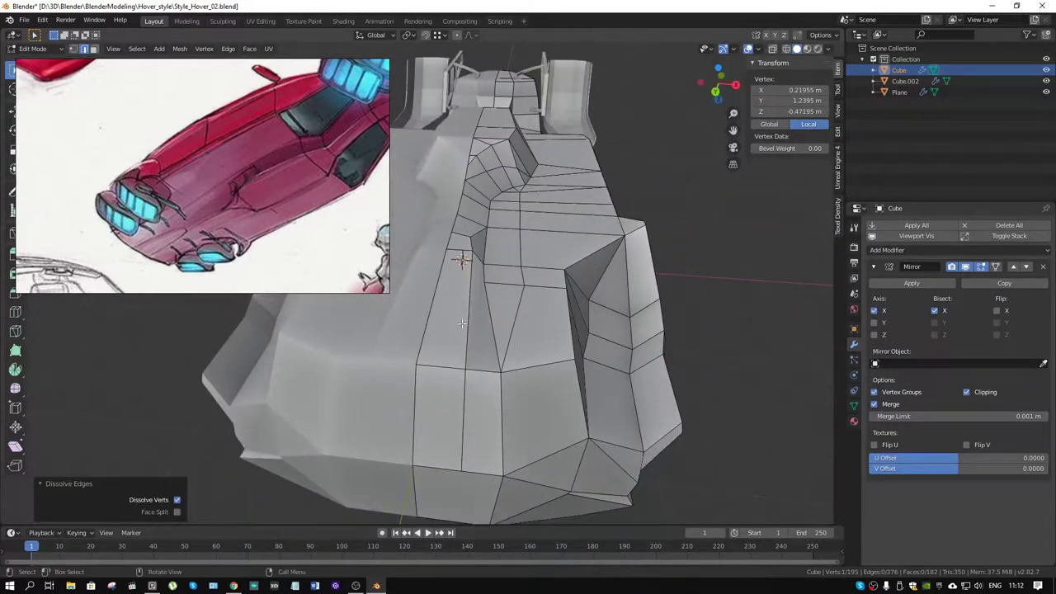
key(1)
Slide a hood vertex along its edge.
middle_drag(470, 367, 490, 357)
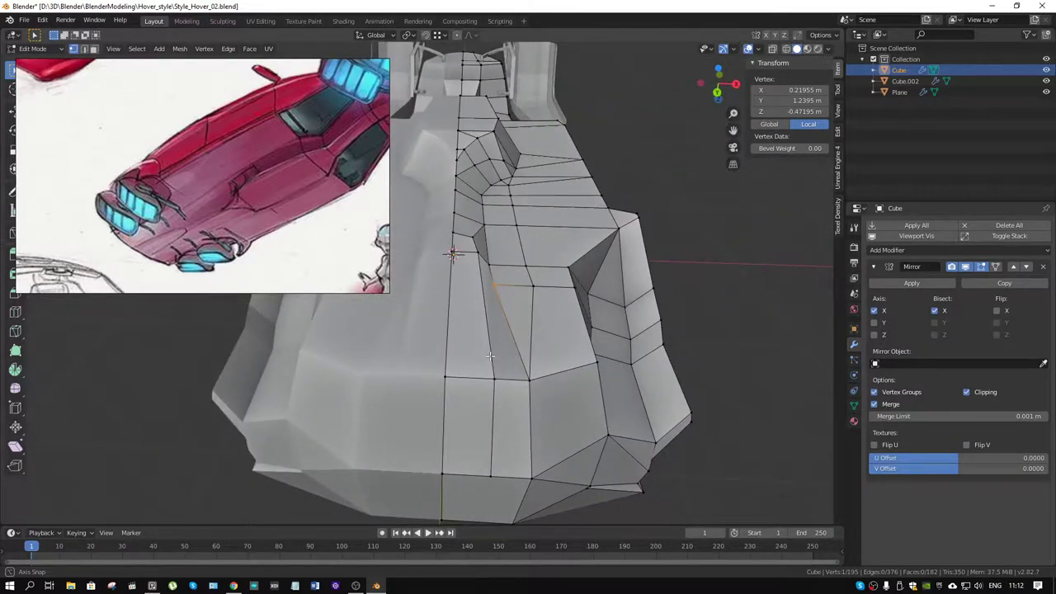
middle_drag(488, 309, 467, 360)
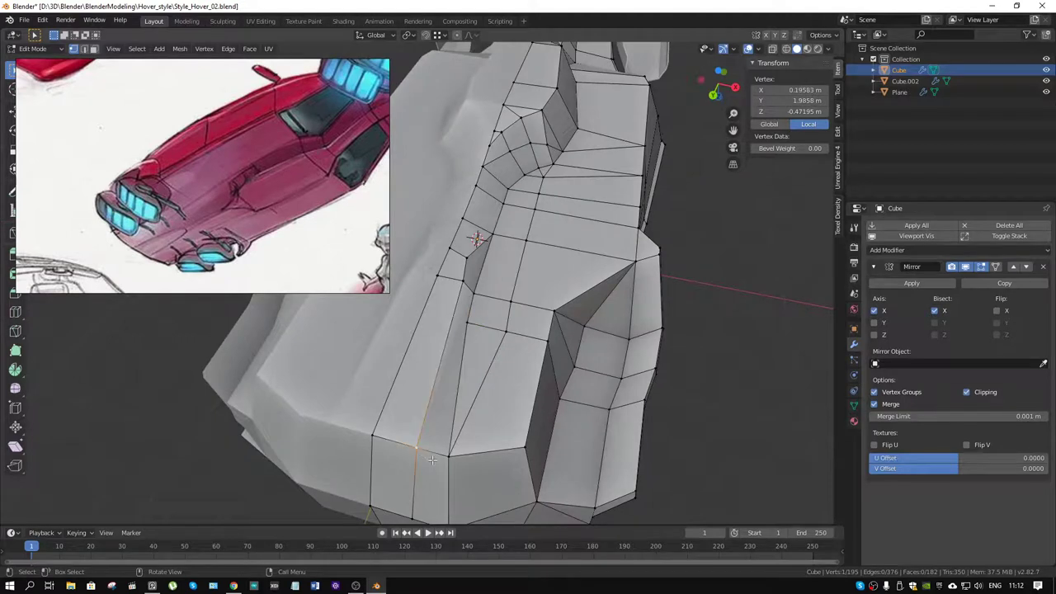
key(shift+v)
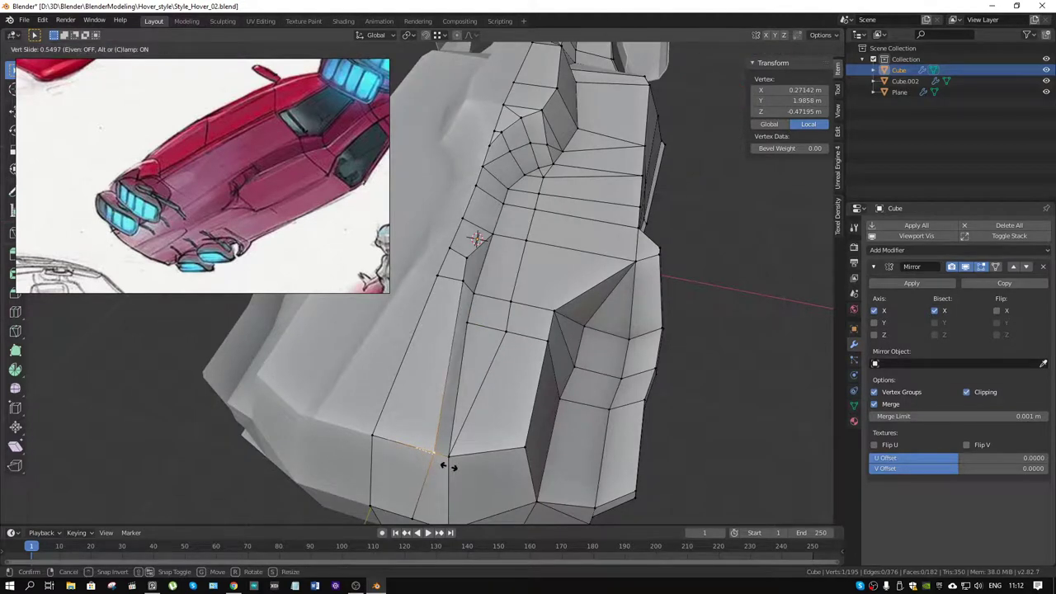
click(441, 466)
mouse_move(442, 466)
middle_down()
mouse_move(401, 352)
mouse_move(383, 396)
mouse_move(510, 390)
middle_up()
Cut new panel edges into the body and start another panel line on the side.
key(k)
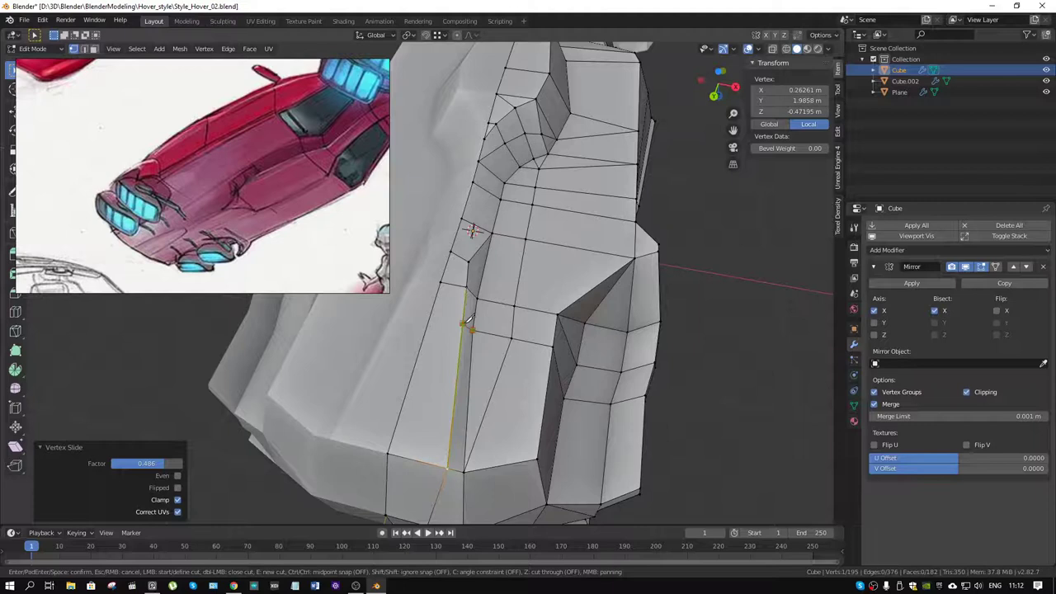
key(Return)
mouse_move(437, 316)
middle_down()
mouse_move(510, 382)
mouse_move(644, 387)
mouse_move(632, 401)
mouse_move(471, 288)
mouse_move(450, 223)
mouse_move(469, 266)
mouse_move(450, 269)
middle_up()
scroll(471, 289, up, 3)
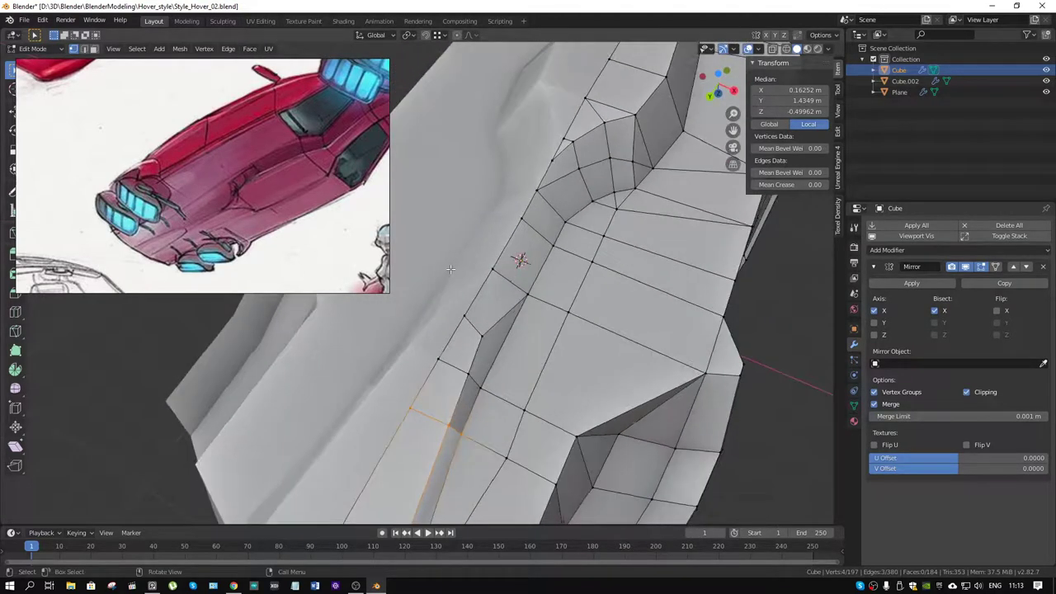
key(k)
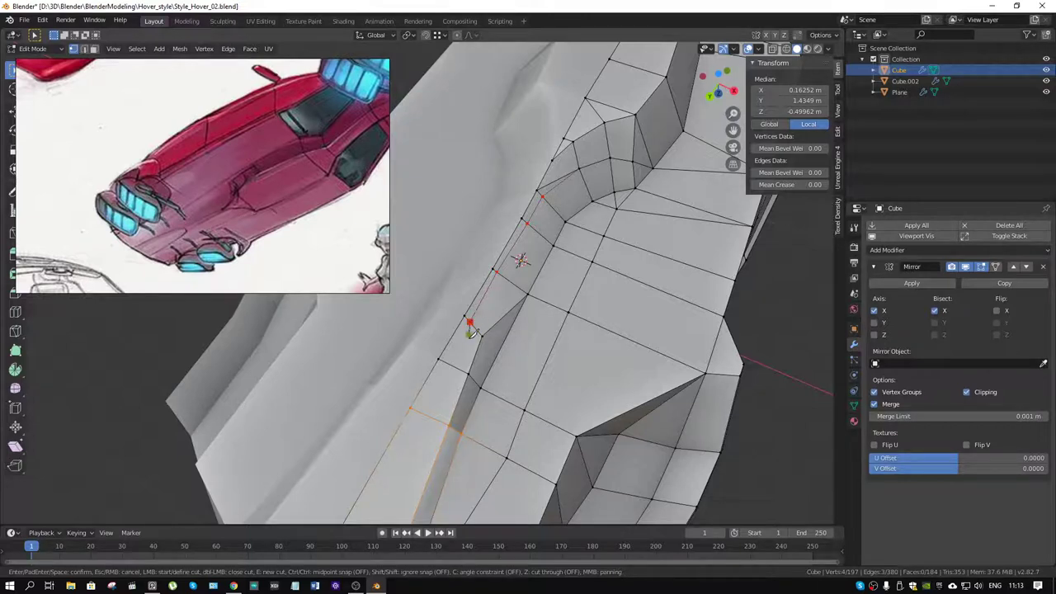
Commit the new panel line cut and lower its first vertex along Z.
key(Return)
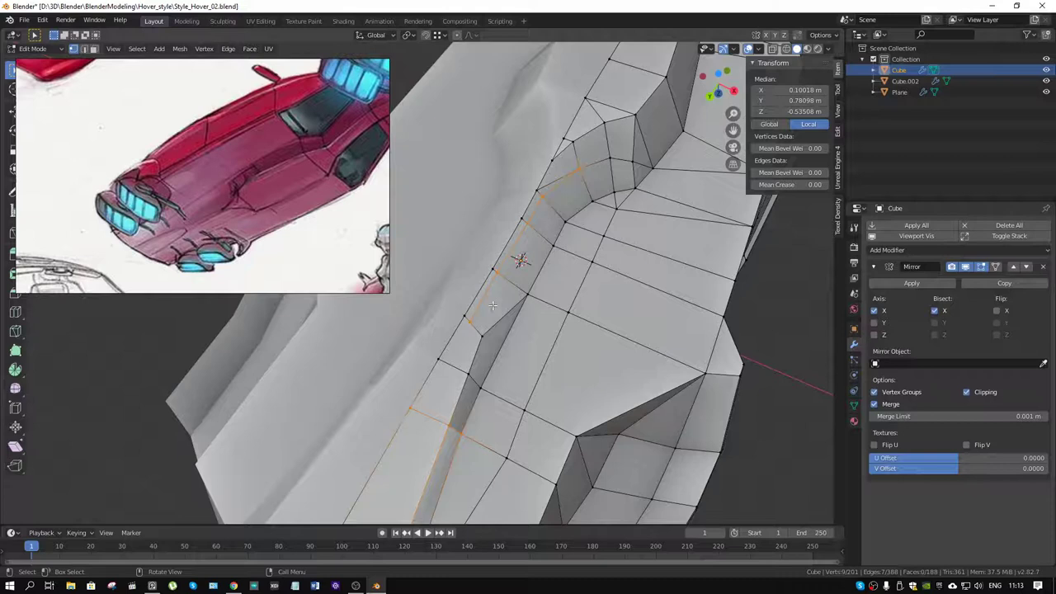
click(540, 196)
middle_drag(534, 235, 536, 212)
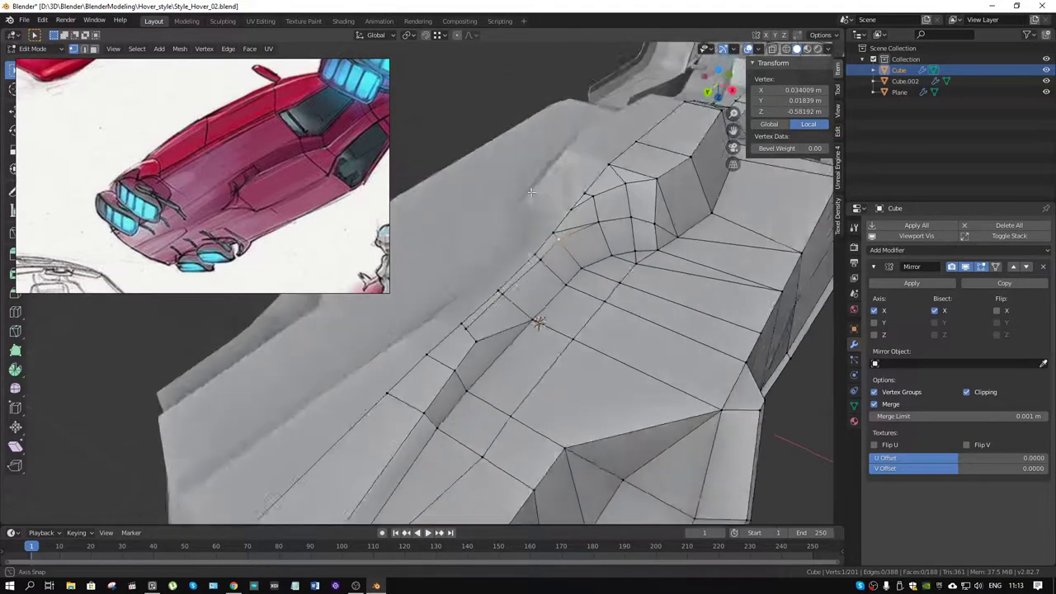
key(g)
key(z)
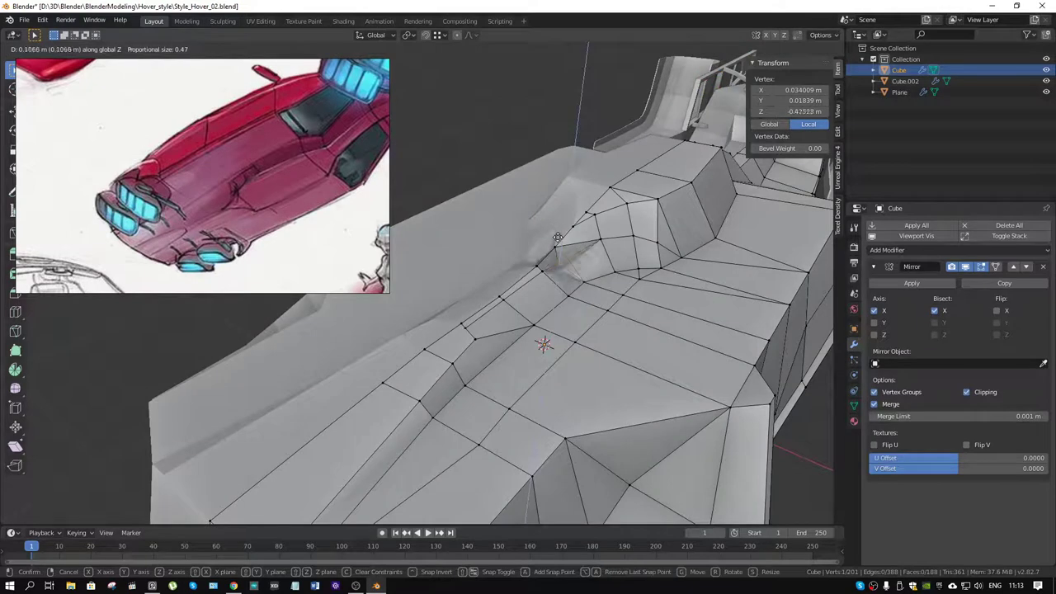
click(543, 270)
Raise that vertex slightly and nudge the next two groove vertices vertically along Z.
key(g)
key(z)
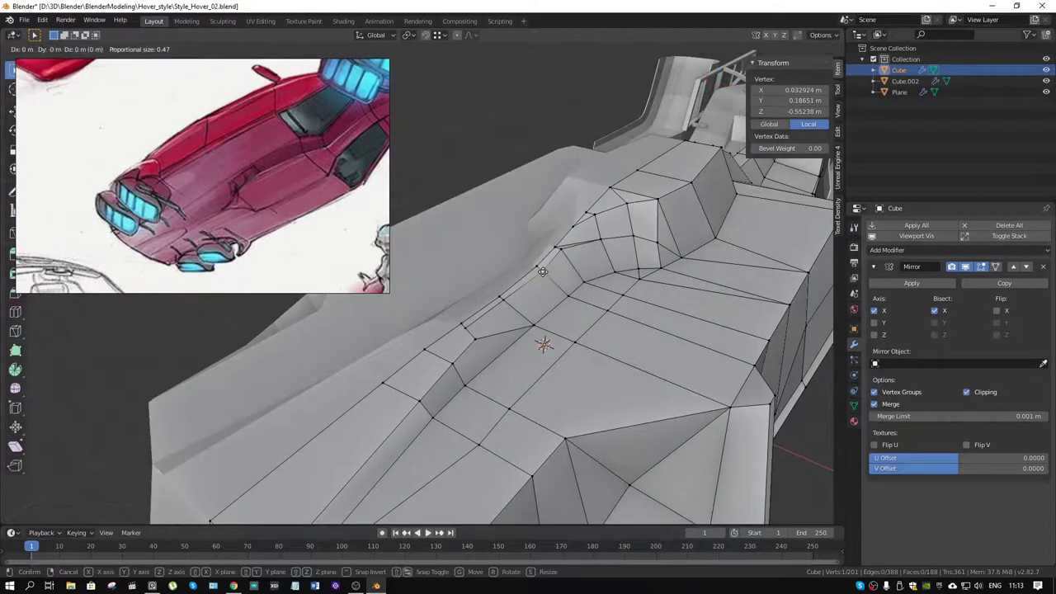
click(536, 266)
click(504, 302)
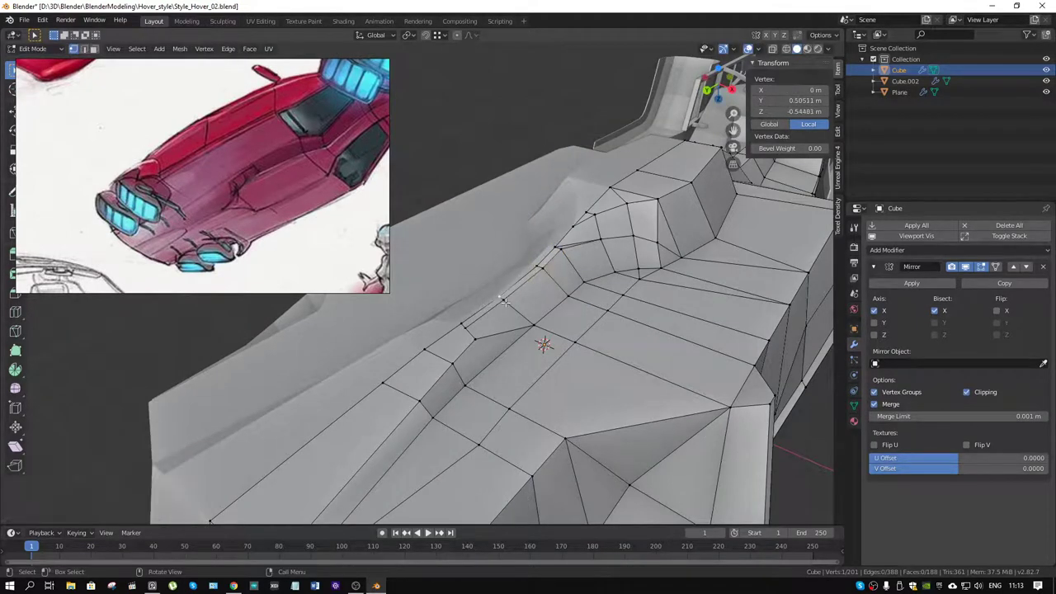
key(g)
key(z)
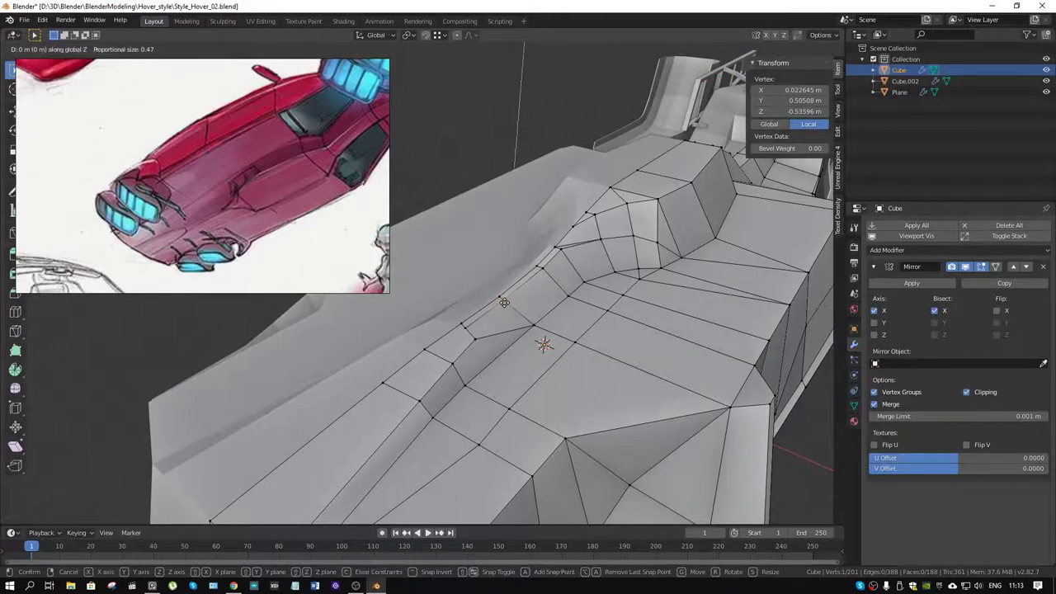
click(498, 296)
click(463, 327)
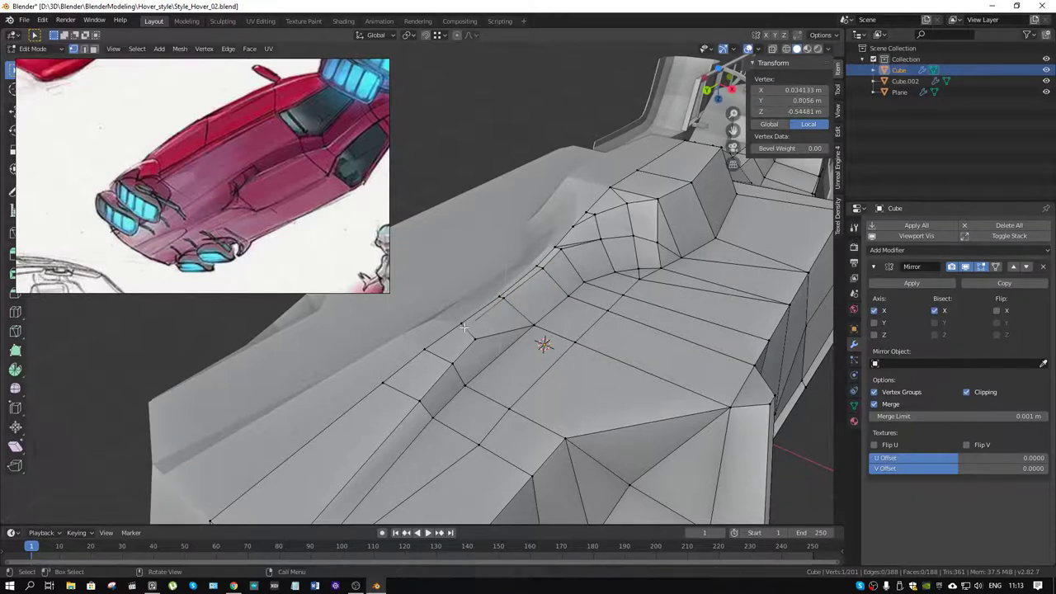
key(g)
key(z)
click(517, 328)
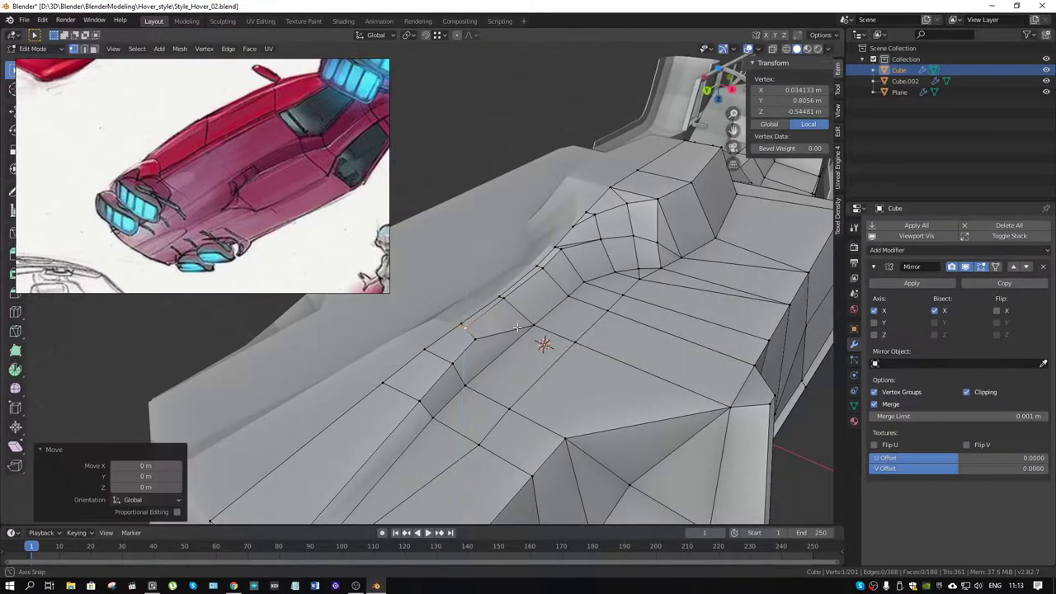
mouse_move(517, 328)
middle_down()
mouse_move(630, 312)
mouse_move(501, 330)
mouse_move(569, 320)
middle_up()
Knife one more short cut edge from the vertex and select an edge to remove.
key(k)
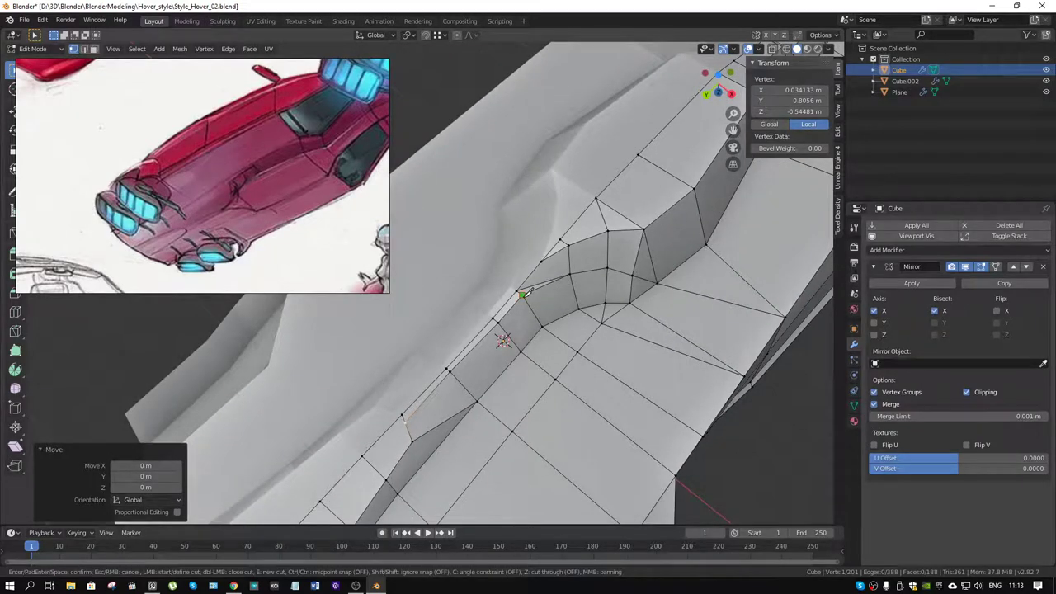
key(Return)
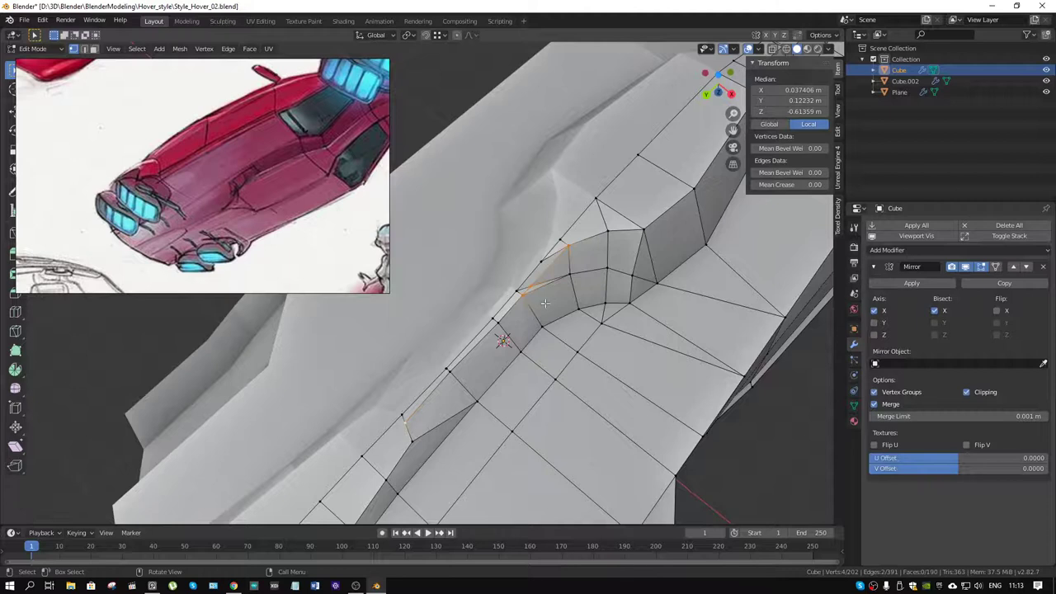
click(542, 280)
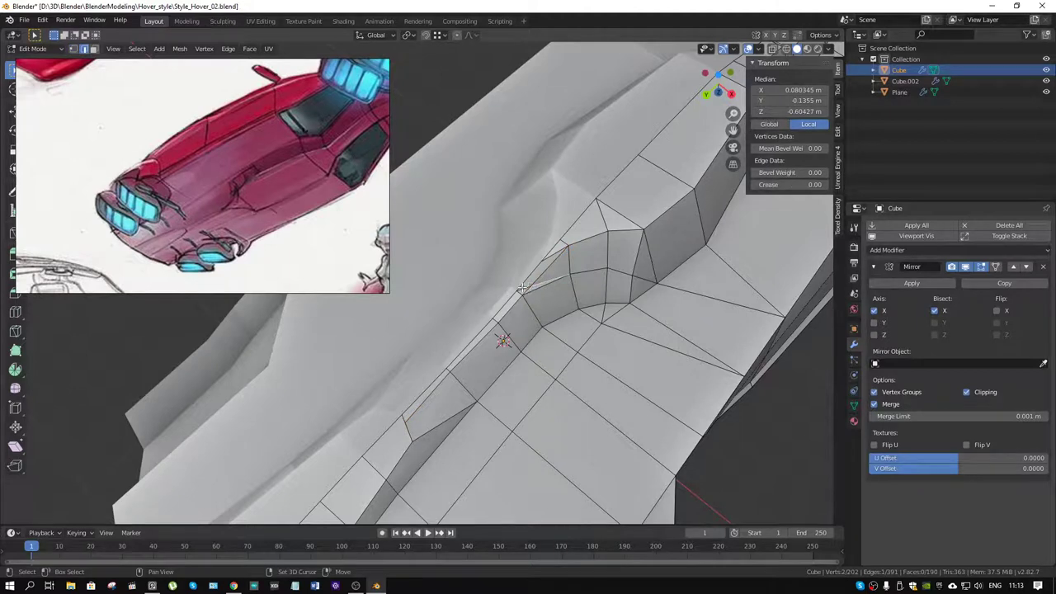
Dissolve the selected edge and a leftover vertex on the side panel line.
key(x)
click(546, 308)
mouse_move(546, 308)
middle_down()
mouse_move(563, 261)
mouse_move(528, 247)
mouse_move(500, 217)
mouse_move(427, 205)
mouse_move(455, 198)
mouse_move(465, 207)
mouse_move(448, 233)
mouse_move(573, 304)
mouse_move(654, 329)
mouse_move(603, 375)
mouse_move(502, 319)
middle_up()
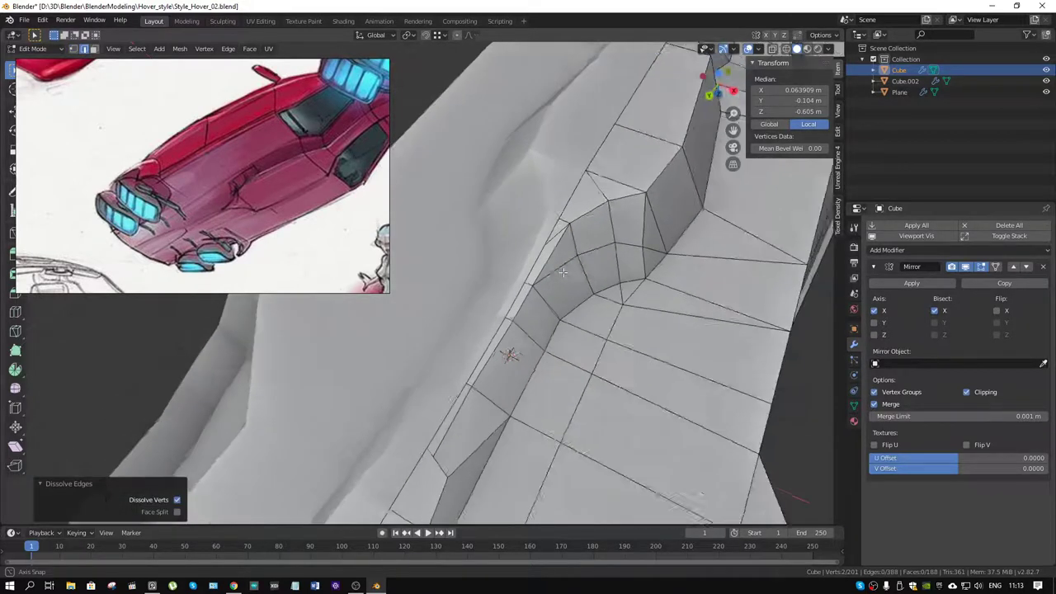
click(548, 234)
key(x)
click(545, 248)
scroll(572, 304, up, 3)
scroll(578, 301, up, 1)
scroll(578, 301, down, 2)
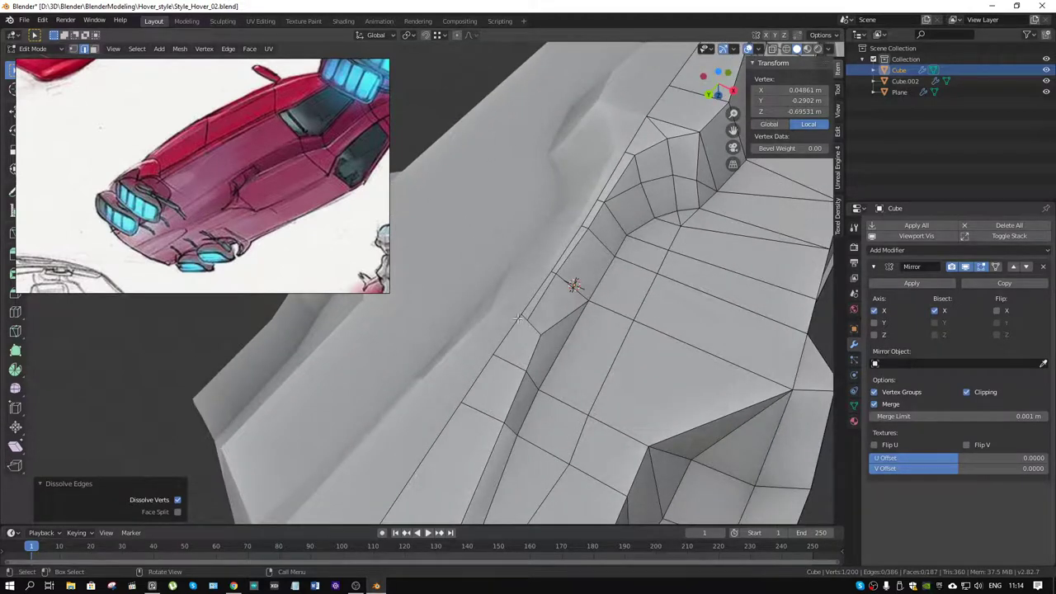
Knife-cut two new panel edges across the faces and dissolve an unwanted edge.
key(k)
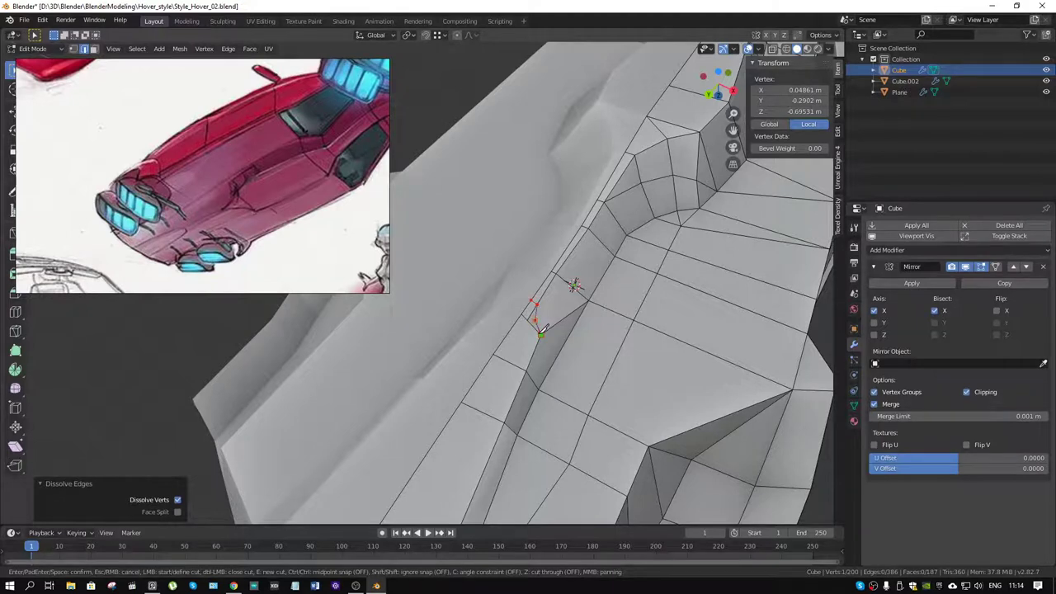
key(Return)
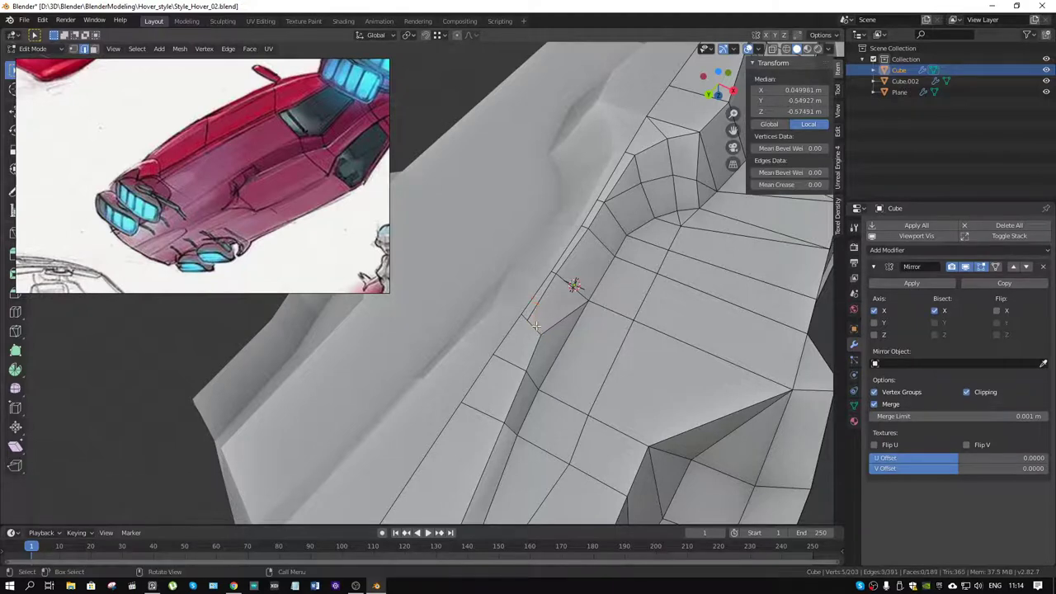
key(k)
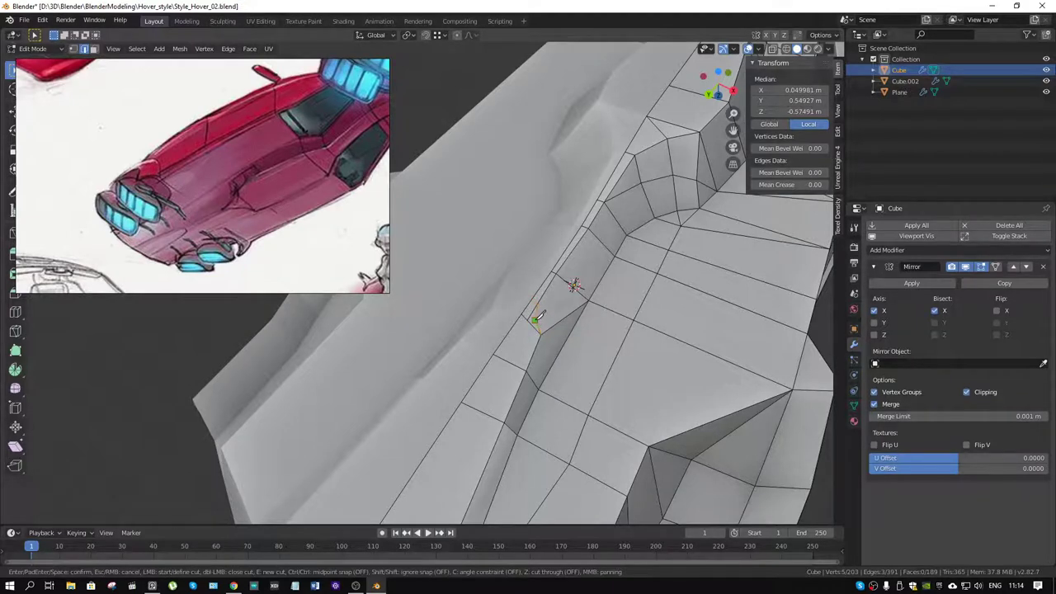
key(Return)
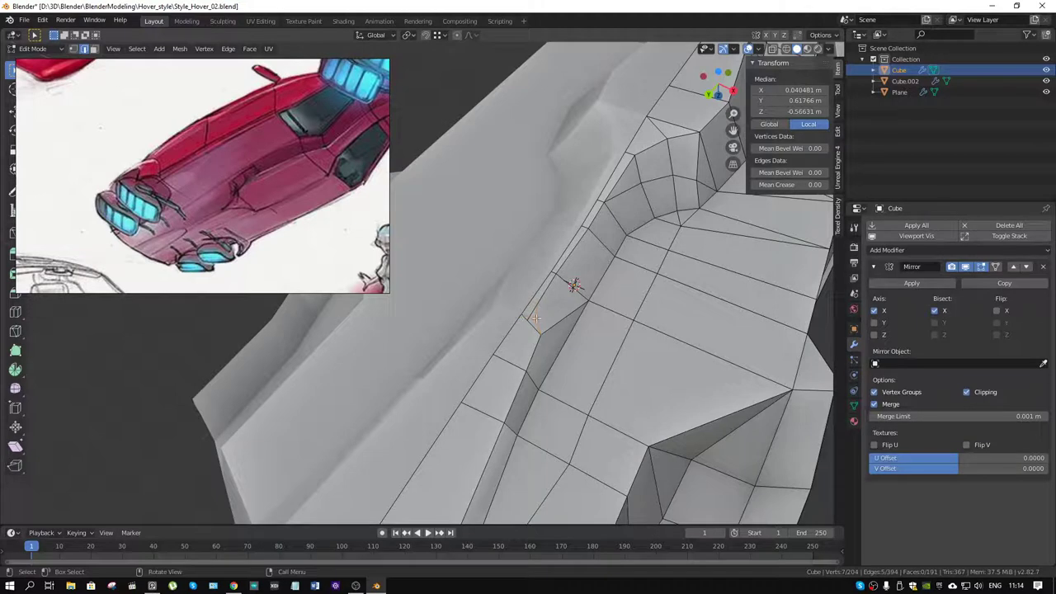
click(529, 317)
key(x)
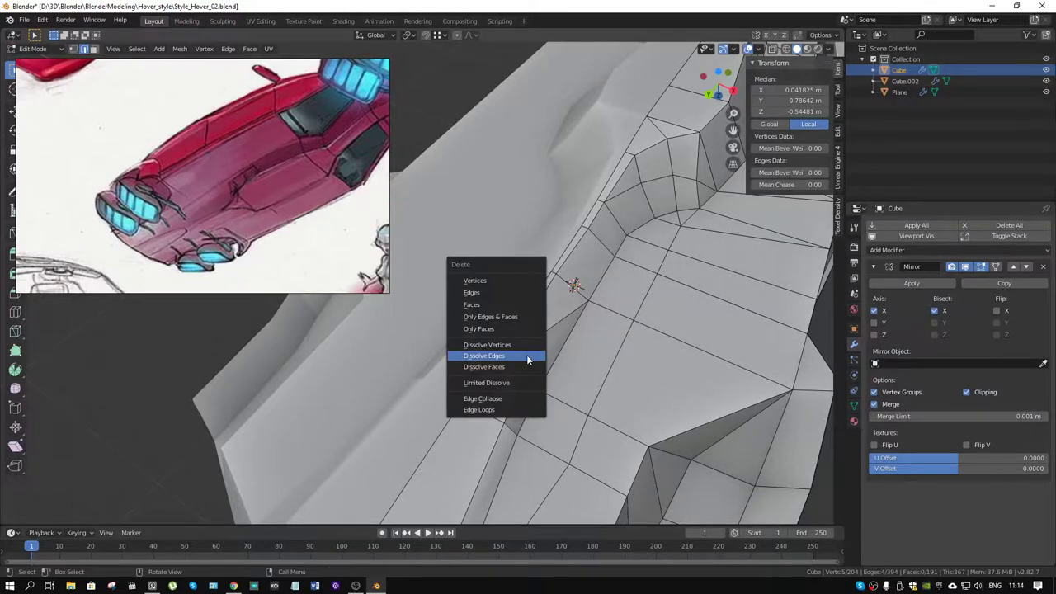
click(527, 355)
Add three more knife cuts to reroute the side panel lines.
mouse_move(527, 355)
middle_down()
mouse_move(468, 288)
mouse_move(510, 346)
middle_up()
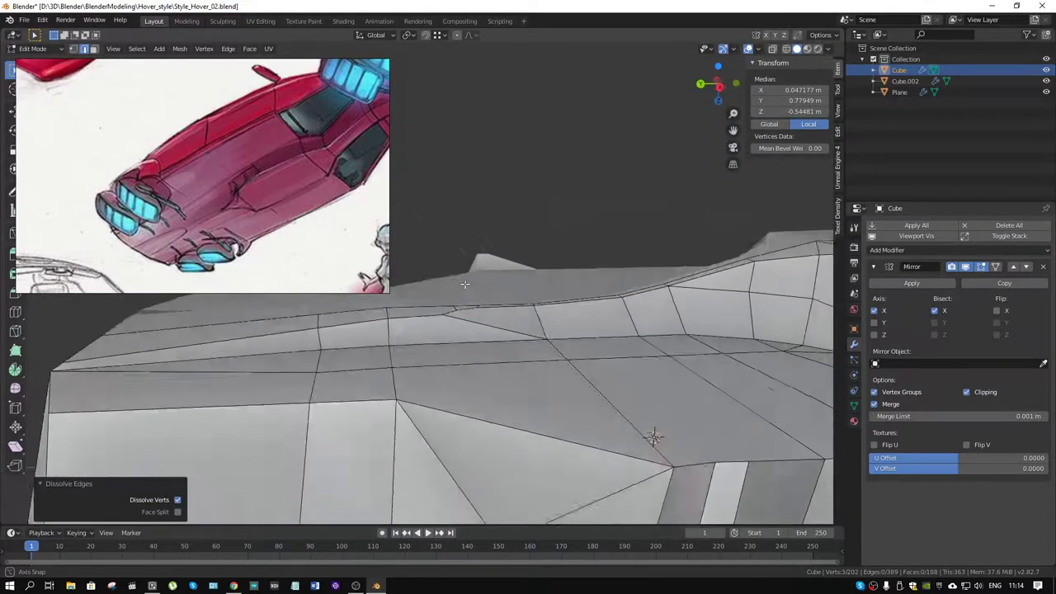
key(k)
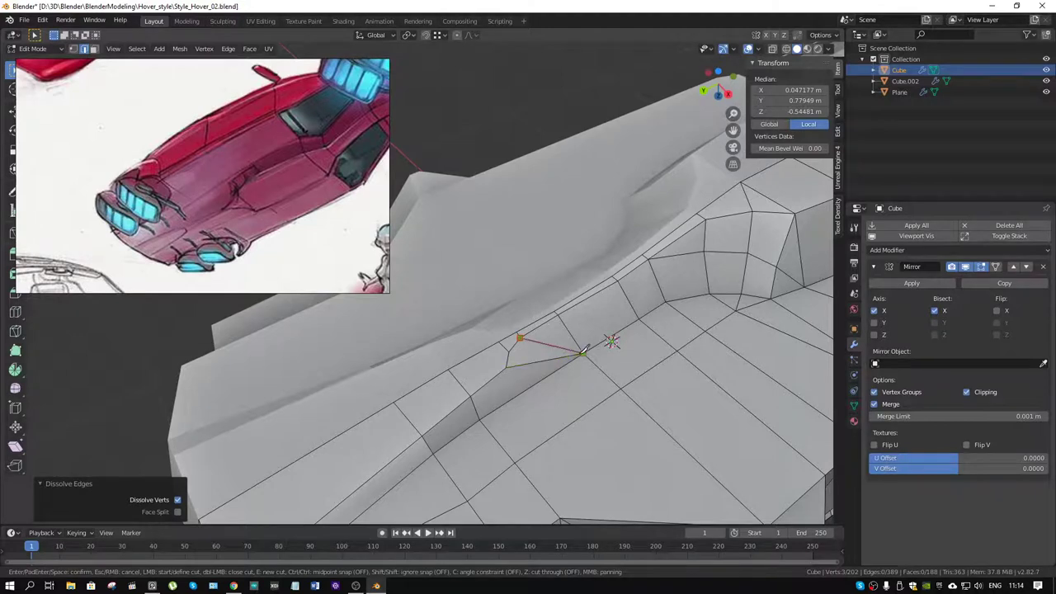
key(Return)
key(k)
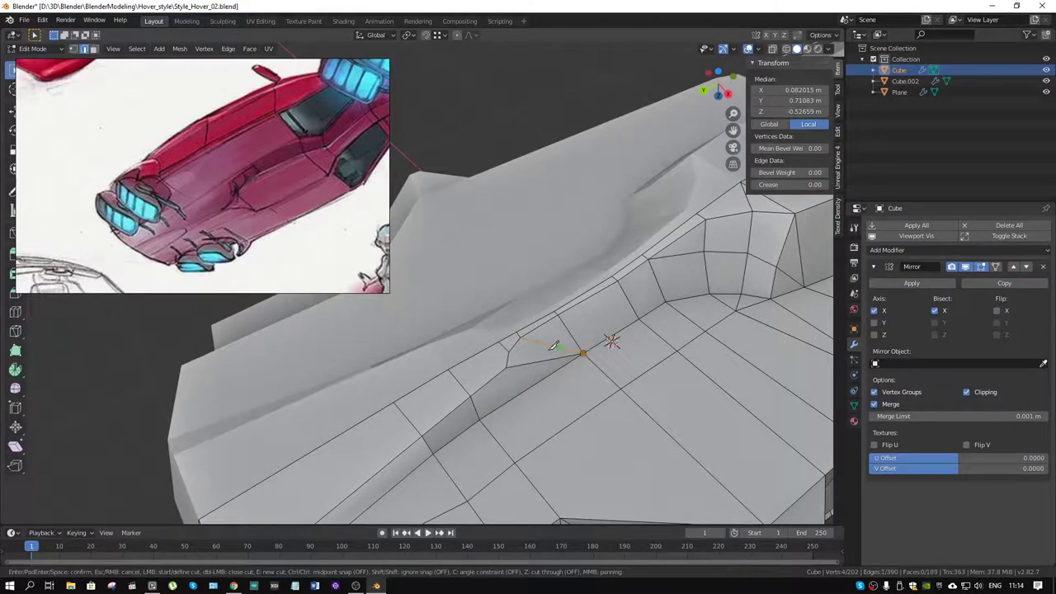
key(Return)
key(k)
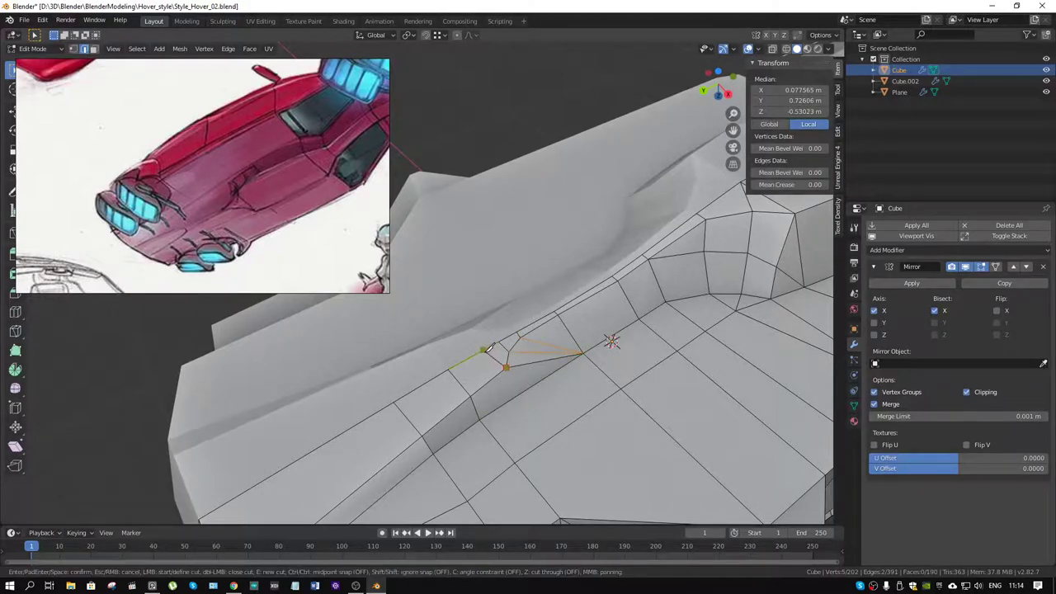
key(Return)
Switch the car body back to Object Mode.
mouse_move(502, 374)
middle_down()
mouse_move(511, 373)
mouse_move(440, 350)
mouse_move(479, 349)
mouse_move(443, 309)
mouse_move(440, 338)
mouse_move(419, 365)
mouse_move(498, 349)
mouse_move(469, 328)
mouse_move(533, 404)
mouse_move(516, 365)
mouse_move(541, 483)
mouse_move(522, 493)
mouse_move(586, 487)
mouse_move(474, 281)
mouse_move(671, 344)
mouse_move(608, 344)
mouse_move(641, 356)
mouse_move(691, 176)
mouse_move(684, 218)
mouse_move(684, 203)
mouse_move(674, 210)
middle_up()
key(ctrl+Tab)
click(488, 398)
mouse_move(611, 273)
middle_down()
mouse_move(583, 273)
mouse_move(631, 297)
mouse_move(592, 286)
mouse_move(536, 319)
mouse_move(519, 314)
mouse_move(608, 292)
mouse_move(581, 331)
mouse_move(471, 355)
mouse_move(660, 370)
mouse_move(649, 365)
mouse_move(713, 325)
mouse_move(693, 285)
mouse_move(669, 327)
mouse_move(659, 419)
mouse_move(520, 338)
mouse_move(578, 415)
mouse_move(563, 327)
mouse_move(570, 347)
mouse_move(676, 344)
mouse_move(523, 354)
mouse_move(563, 432)
mouse_move(593, 417)
mouse_move(536, 444)
mouse_move(563, 444)
mouse_move(540, 435)
mouse_move(667, 381)
mouse_move(666, 408)
mouse_move(573, 360)
middle_up()
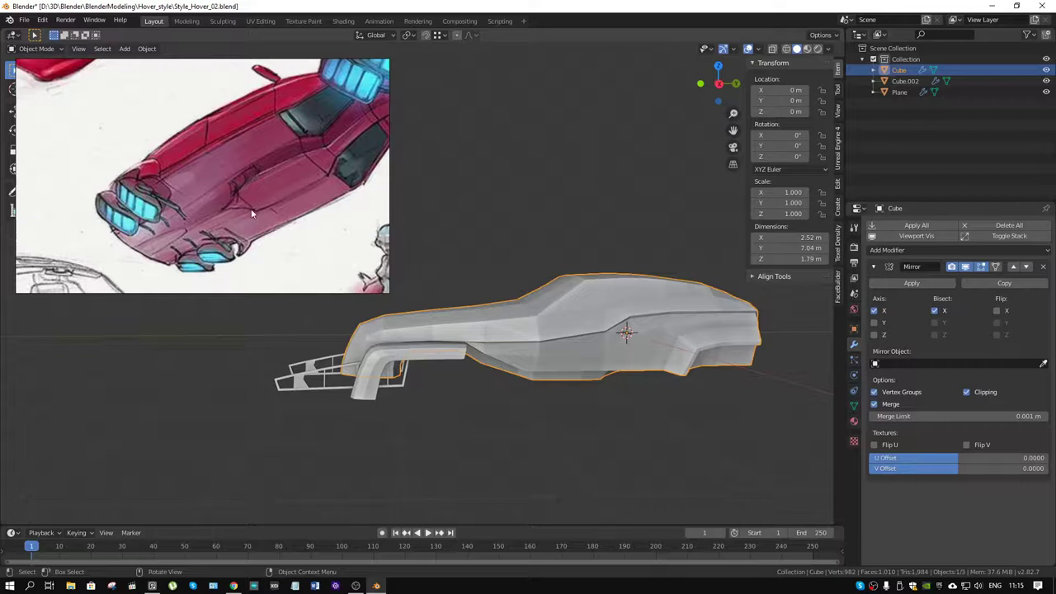
mouse_move(642, 379)
middle_down()
mouse_move(660, 285)
mouse_move(683, 361)
mouse_move(714, 345)
mouse_move(668, 355)
mouse_move(725, 358)
mouse_move(613, 375)
mouse_move(629, 460)
mouse_move(514, 413)
mouse_move(590, 384)
mouse_move(493, 391)
mouse_move(688, 371)
mouse_move(735, 320)
mouse_move(734, 350)
middle_up()
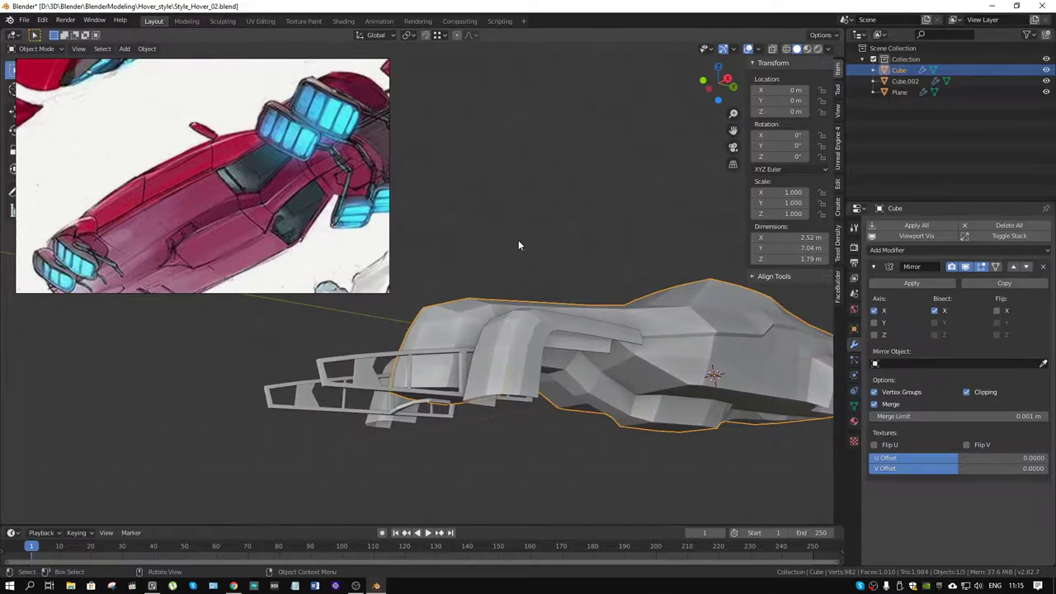
mouse_move(518, 245)
middle_down()
mouse_move(559, 389)
mouse_move(464, 436)
middle_up()
click(449, 497)
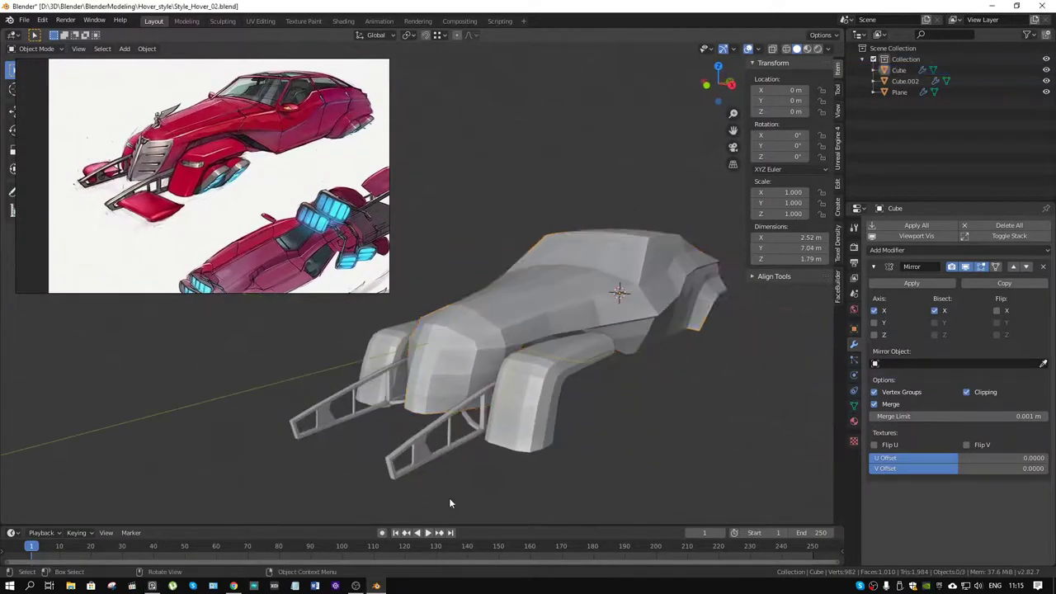
Select the fender plate and enter Edit Mode.
click(485, 435)
key(ctrl+Tab)
click(567, 428)
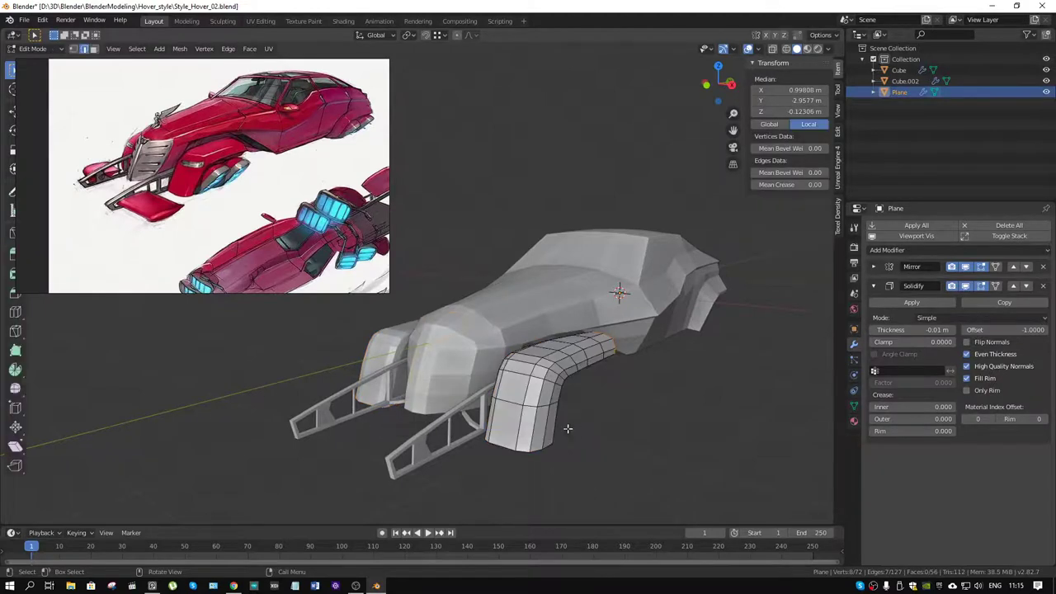
mouse_move(568, 428)
middle_down()
mouse_move(475, 386)
mouse_move(476, 371)
middle_up()
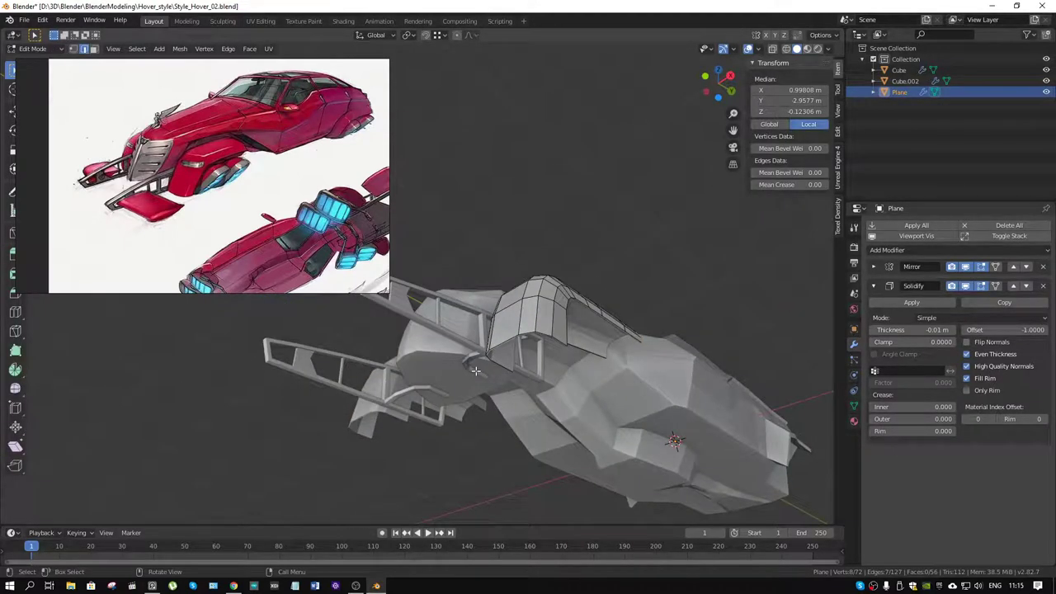
Try shifting a side face 1.19 m along Y, remove the Solidify modifier, then undo.
click(505, 330)
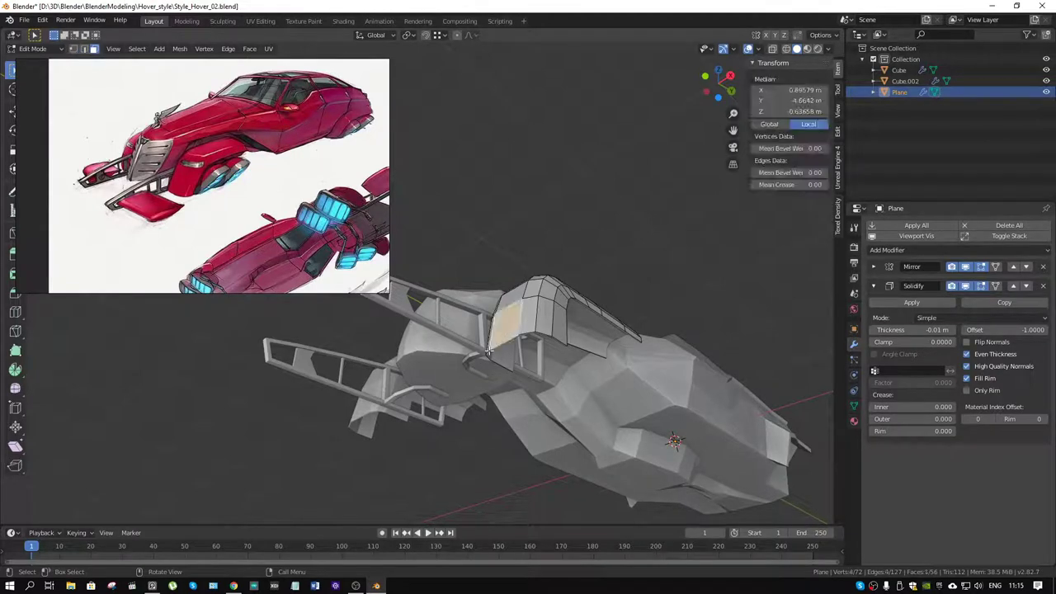
key(g)
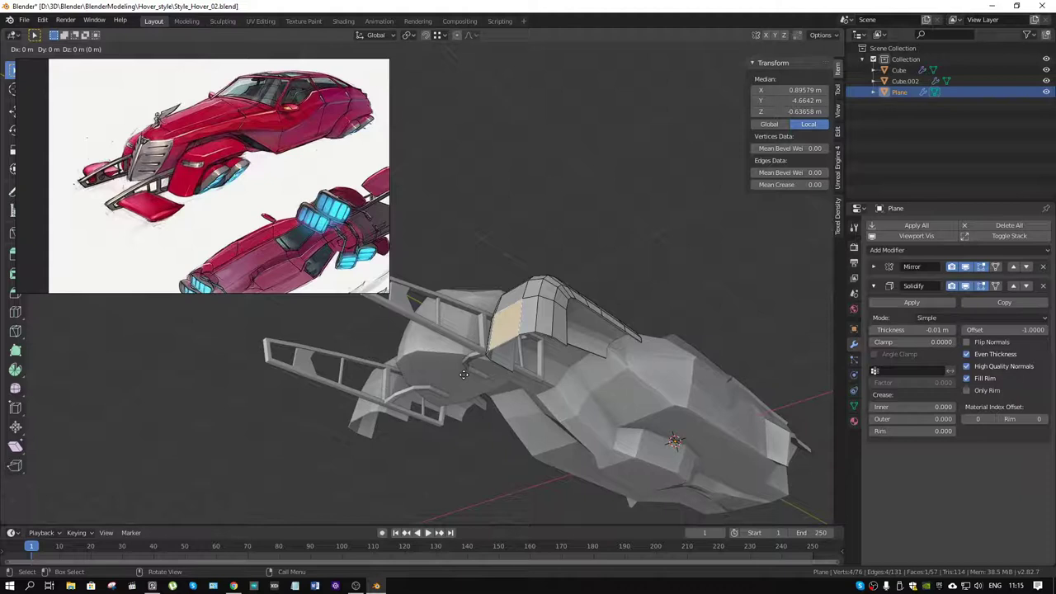
key(y)
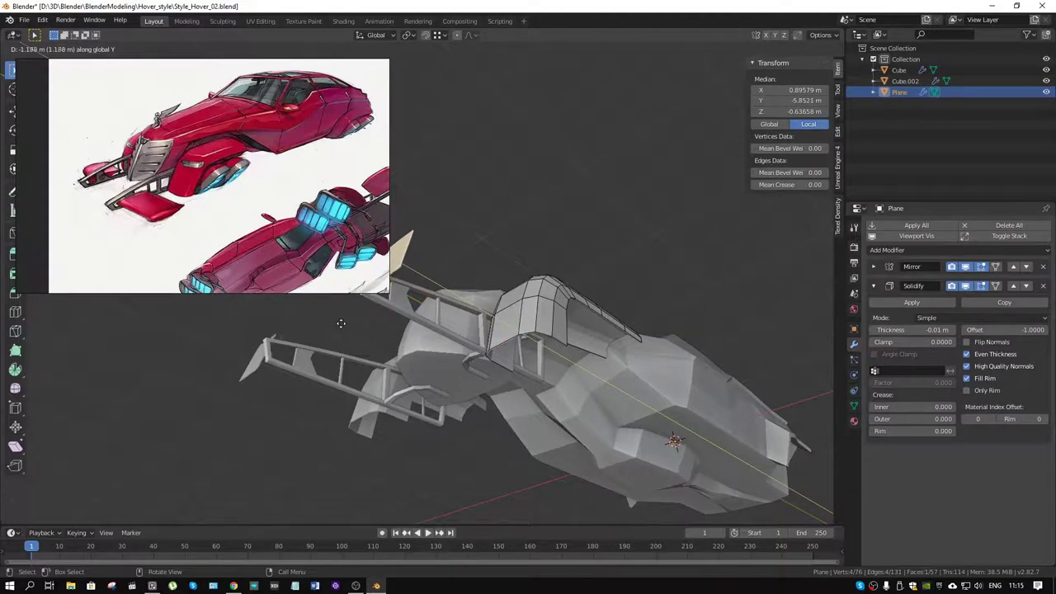
click(346, 325)
middle_drag(441, 330, 509, 390)
scroll(509, 390, up, 2)
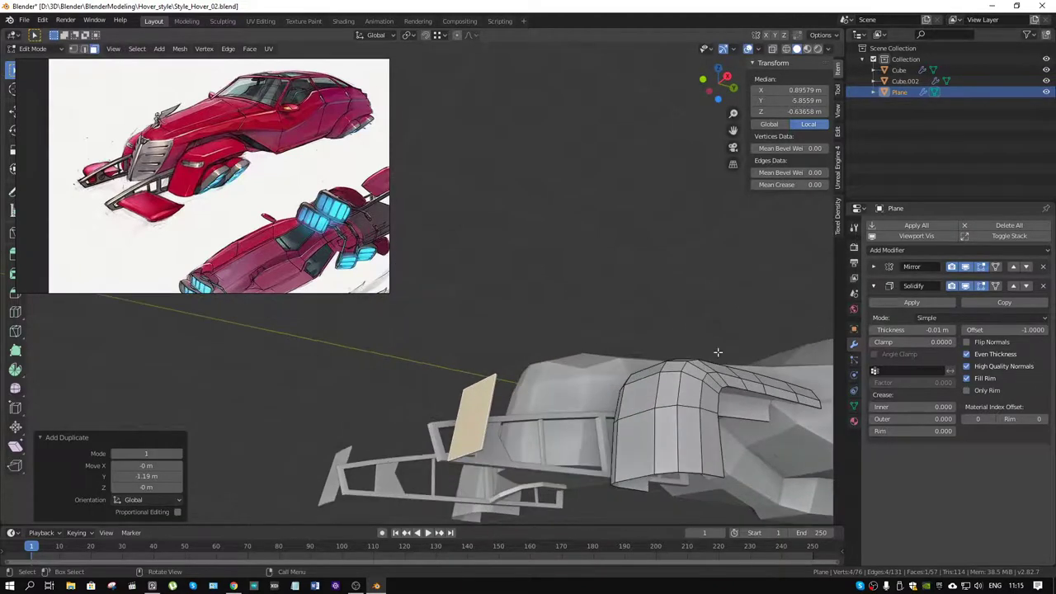
click(1044, 286)
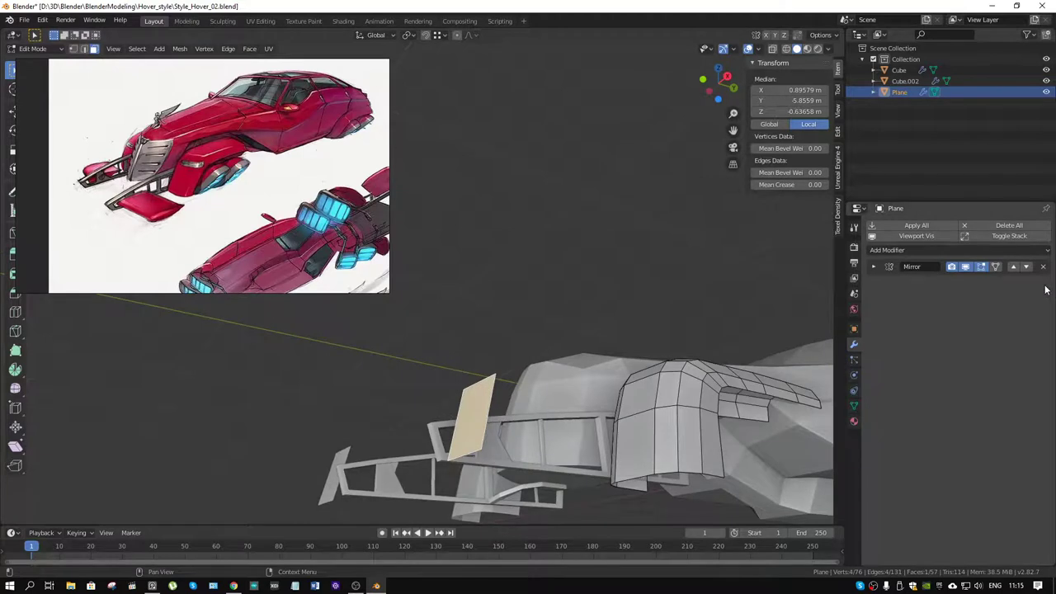
key(ctrl+z)
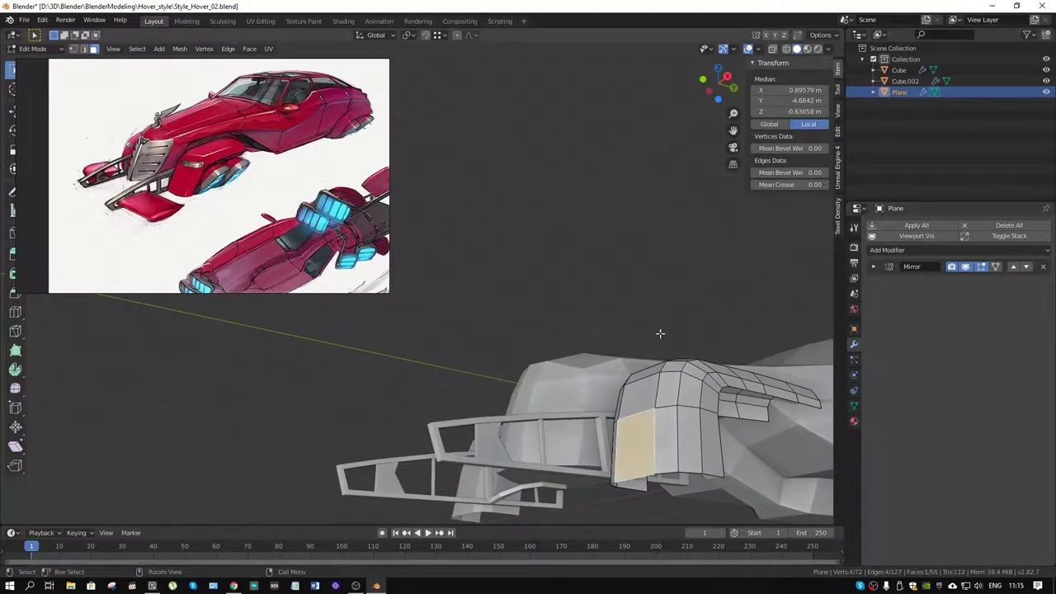
Re-add a Solidify modifier at -0.01 m, then re-enter the plate's Edit Mode in face select.
click(1006, 249)
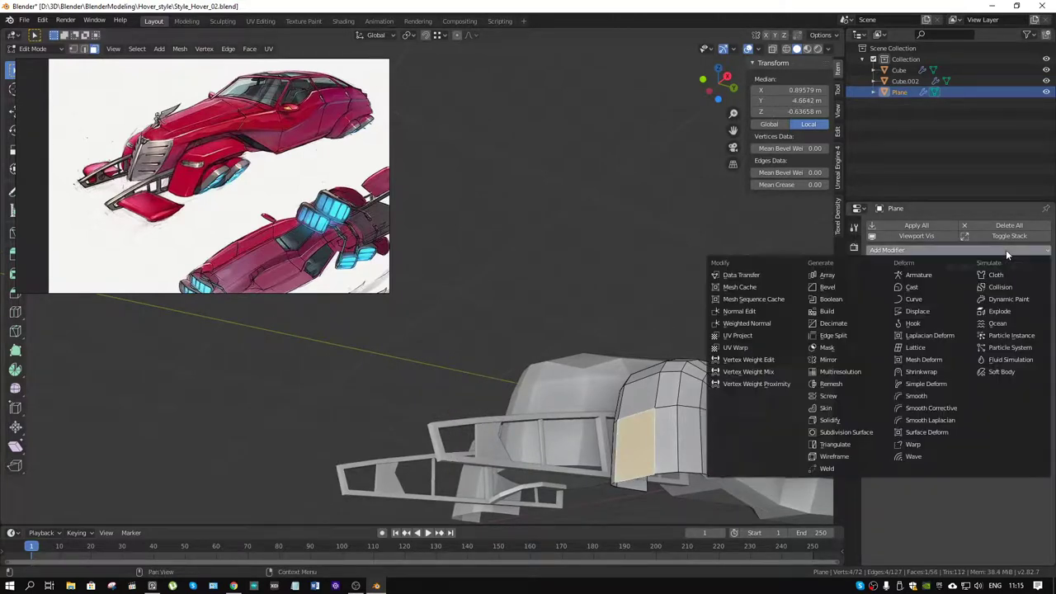
click(843, 418)
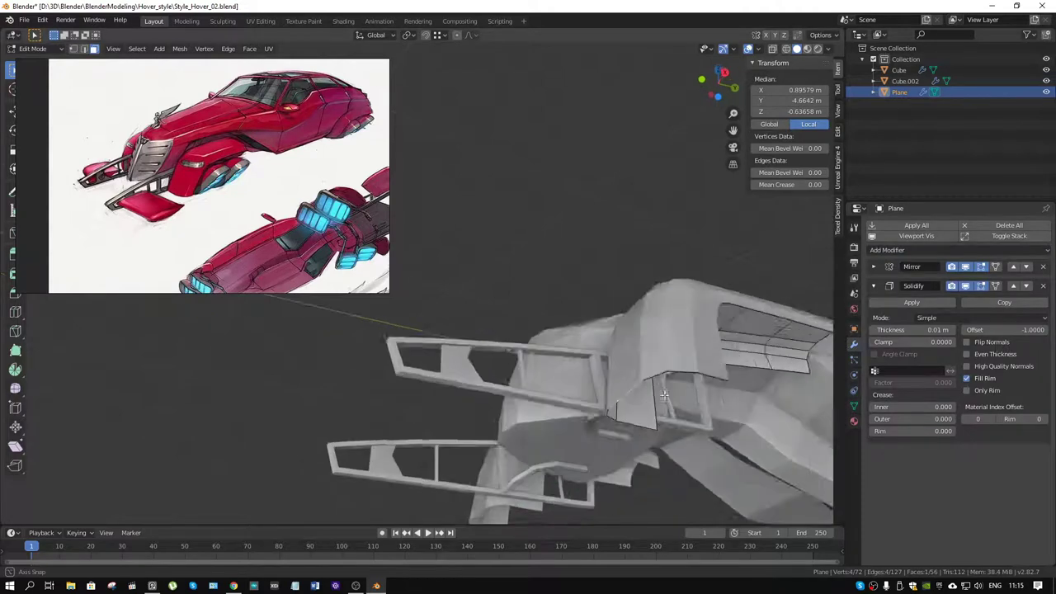
middle_drag(839, 423, 672, 377)
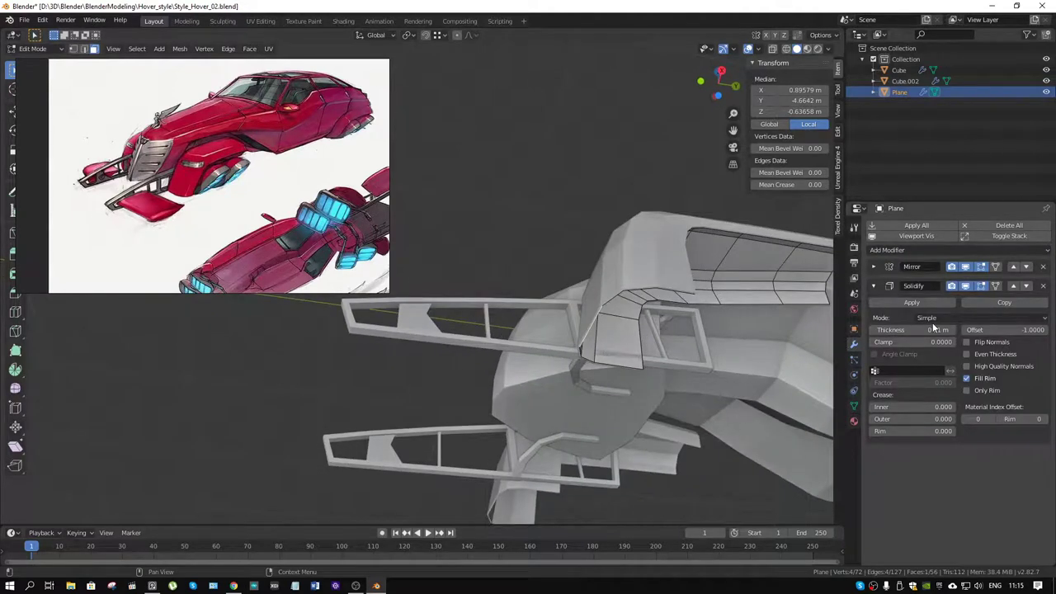
key(alt+a)
key(Tab)
click(724, 357)
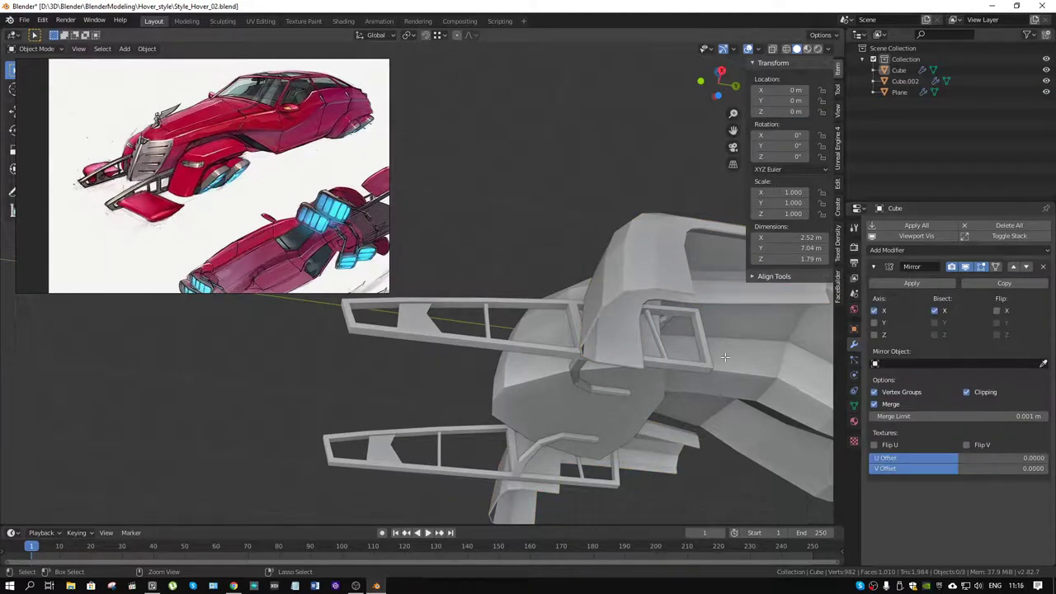
click(660, 339)
key(Tab)
key(3)
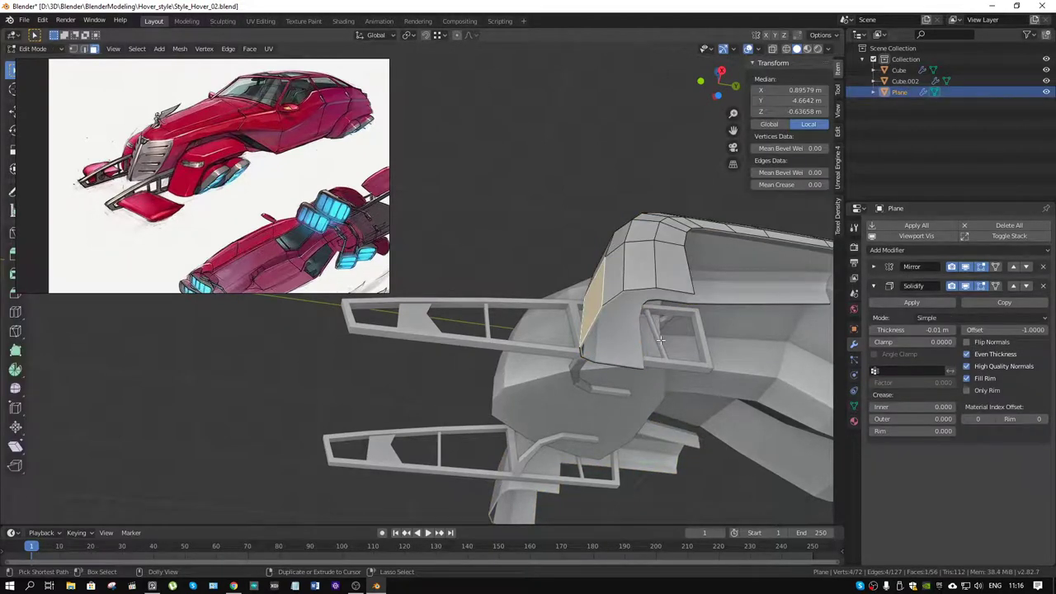
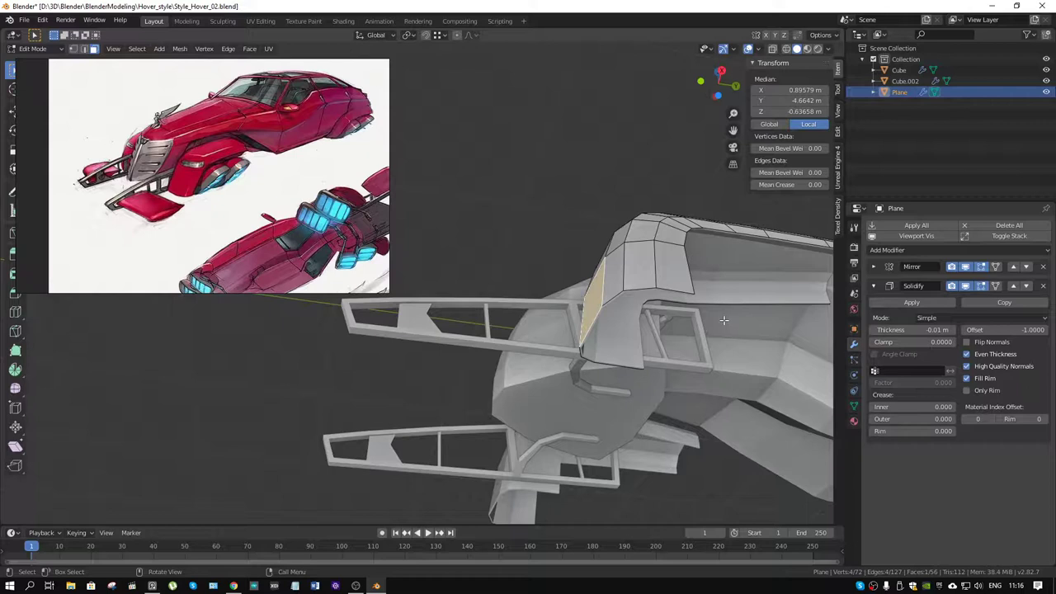
Duplicate the selected face 1.13 m along Y and separate it into its own object, Plane.001.
mouse_move(724, 320)
middle_down()
mouse_move(693, 326)
mouse_move(656, 406)
middle_up()
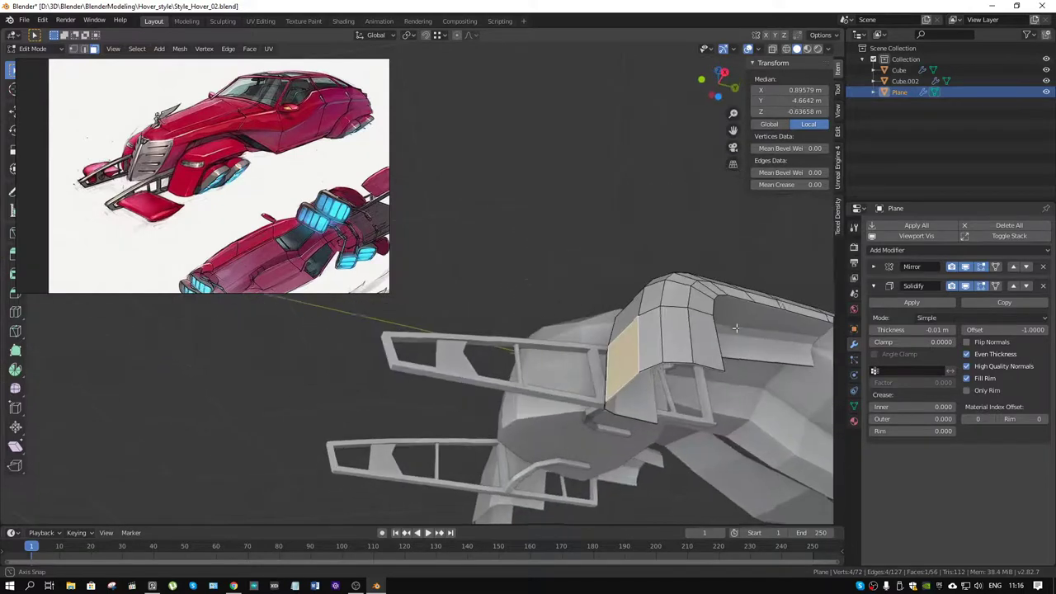
key(shift)
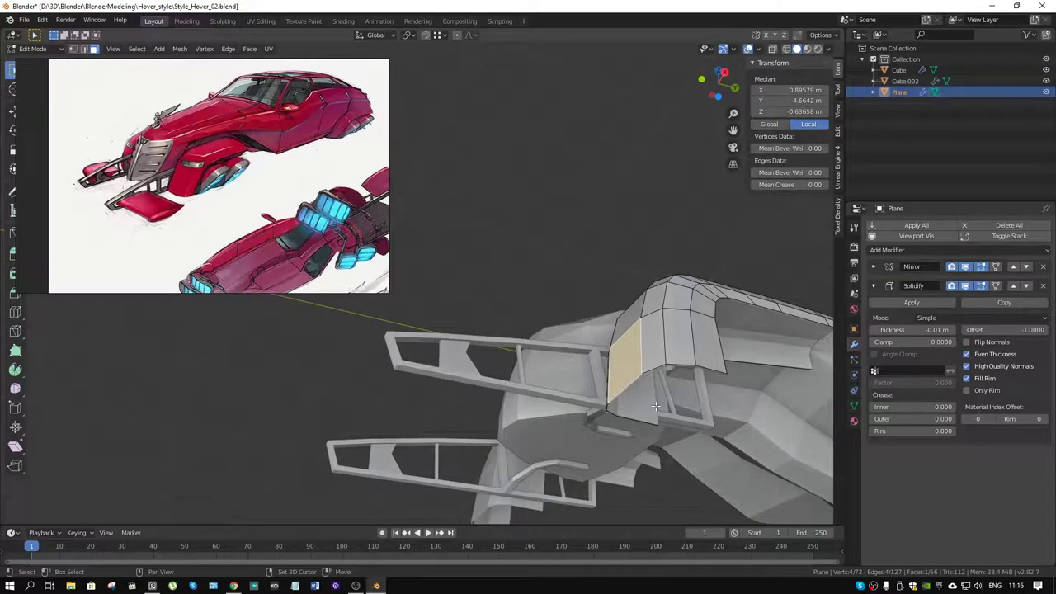
key(shift+d)
key(y)
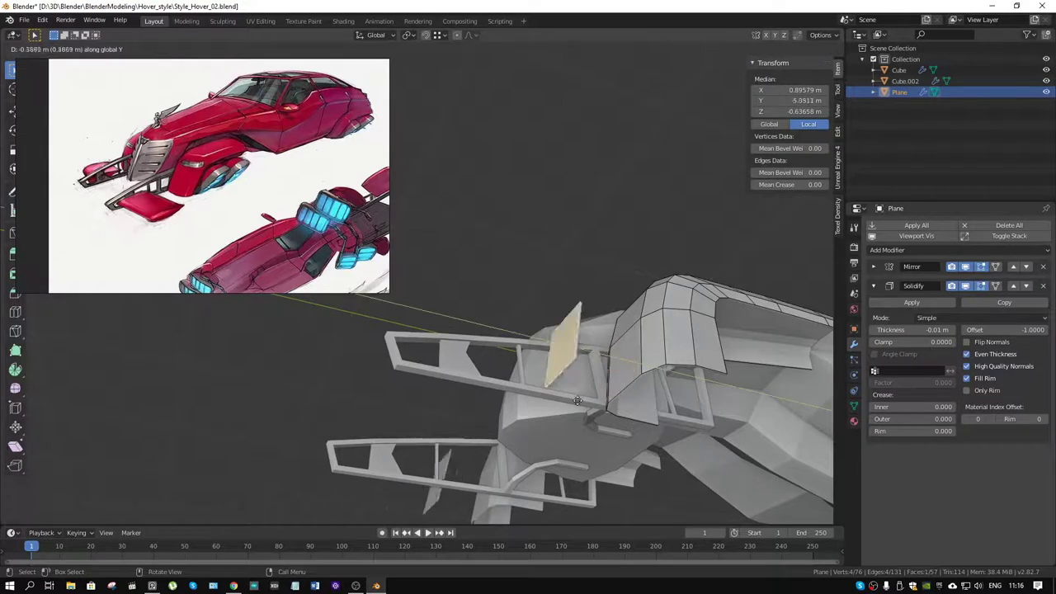
click(454, 394)
key(p)
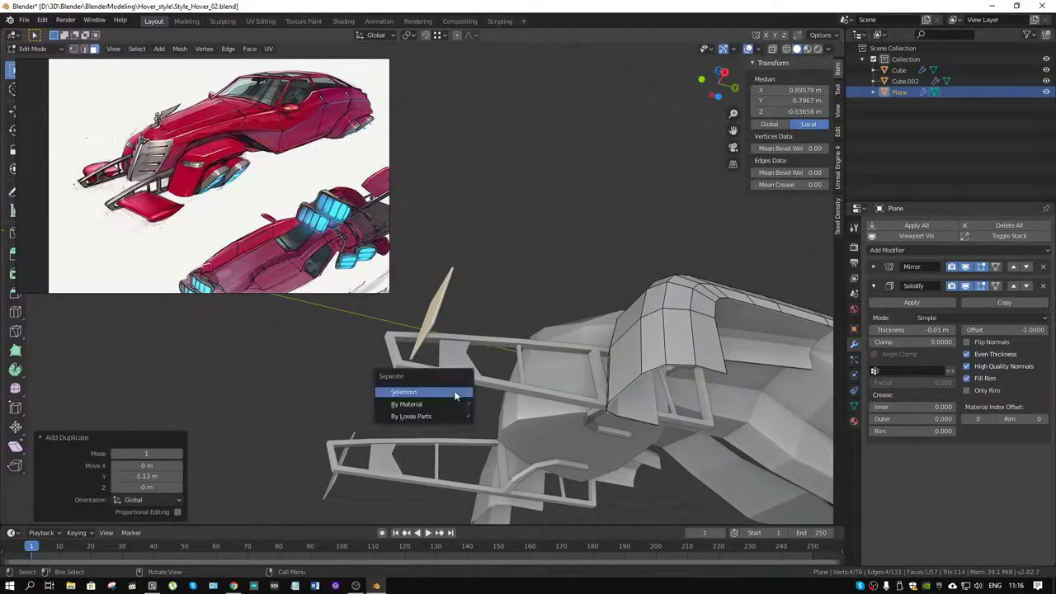
click(454, 390)
In Object Mode, select Plane.001 and delete its Solidify modifier.
key(ctrl+Tab)
click(436, 315)
click(436, 315)
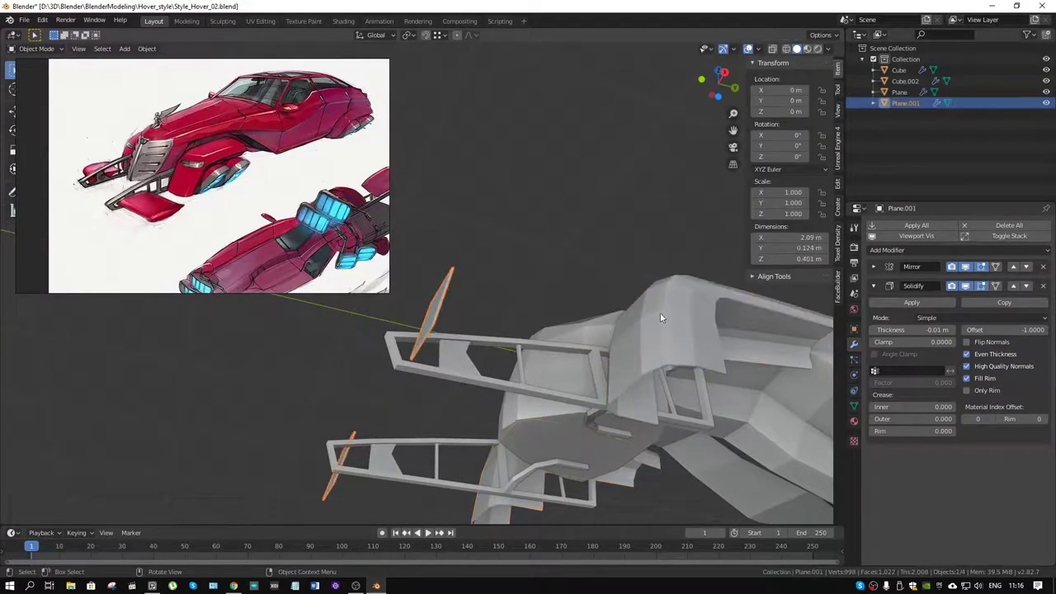
click(1044, 287)
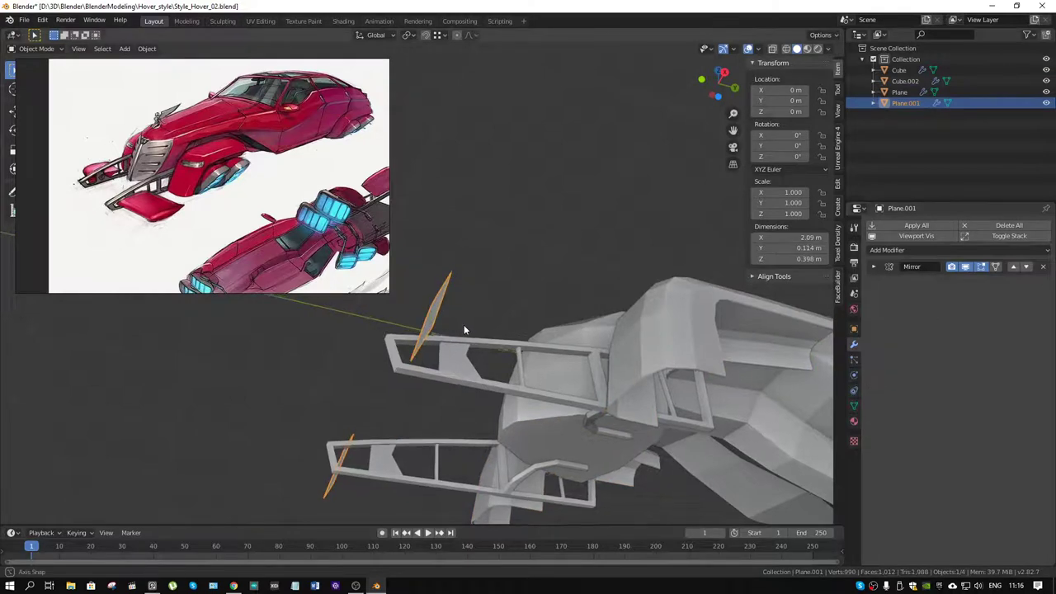
middle_drag(464, 325, 510, 405)
middle_drag(540, 446, 540, 443)
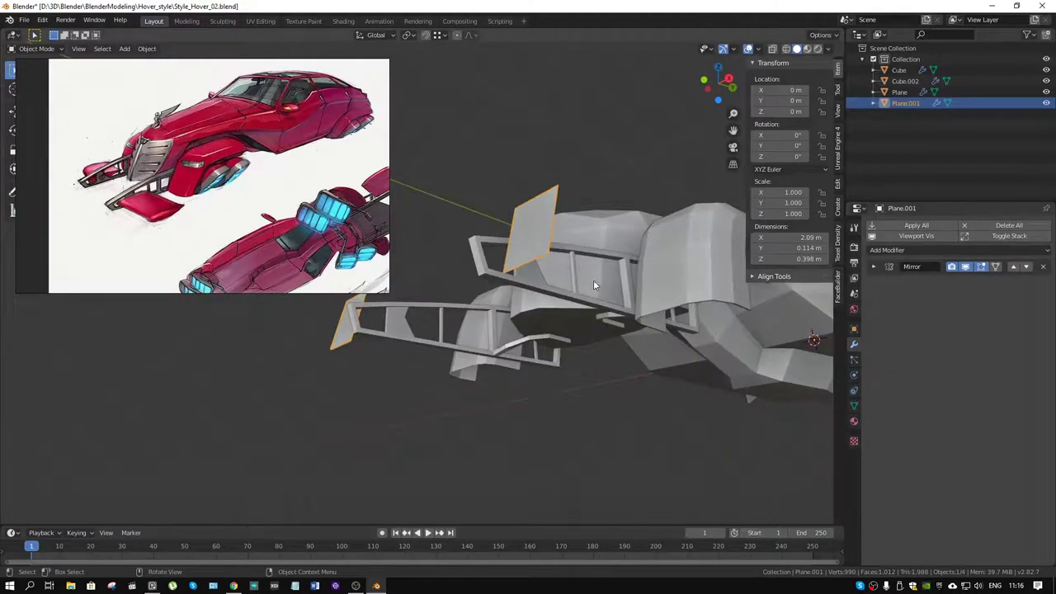
middle_drag(591, 283, 565, 326)
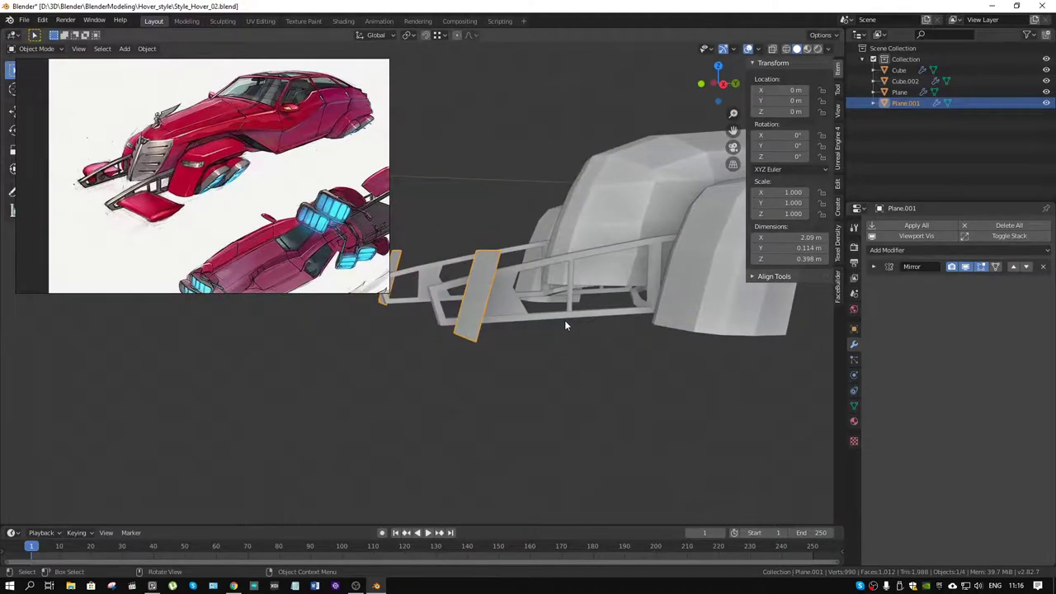
Edit Plane.001 and merge its copied face into a single vertex at center.
key(ctrl+Tab)
click(619, 320)
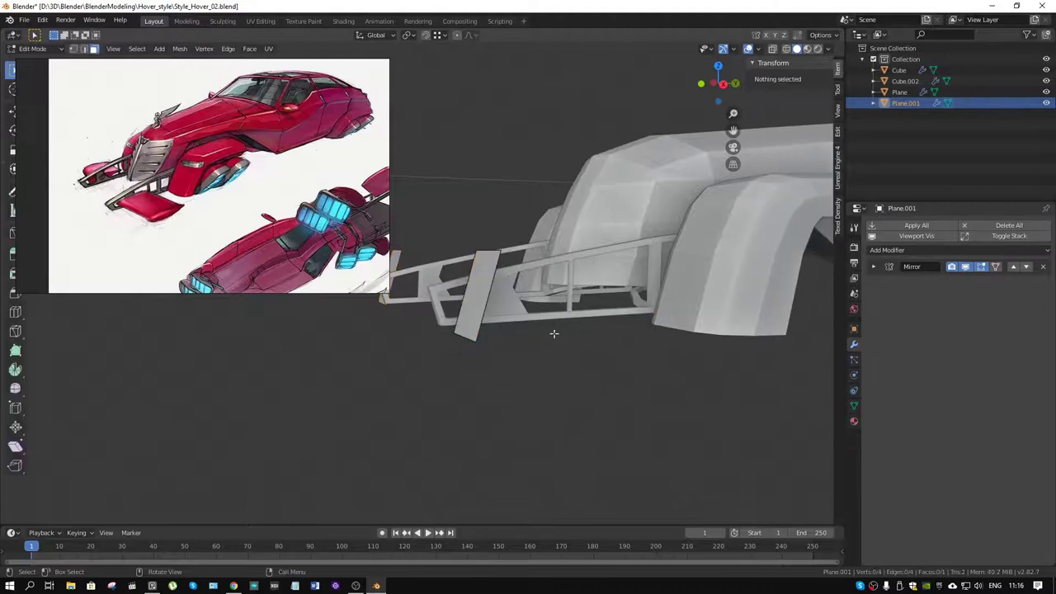
click(499, 318)
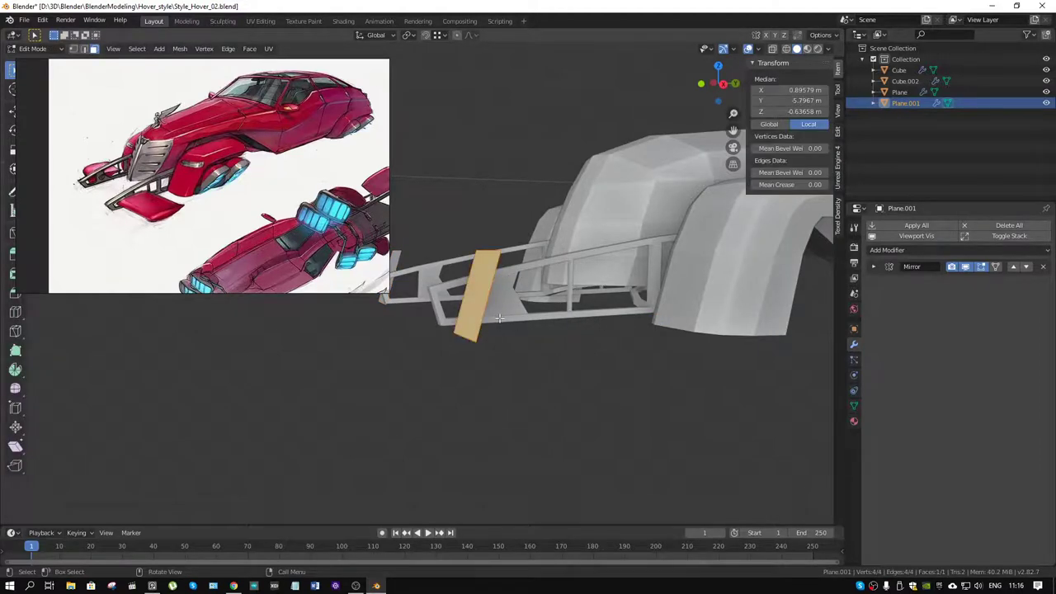
key(1)
key(m)
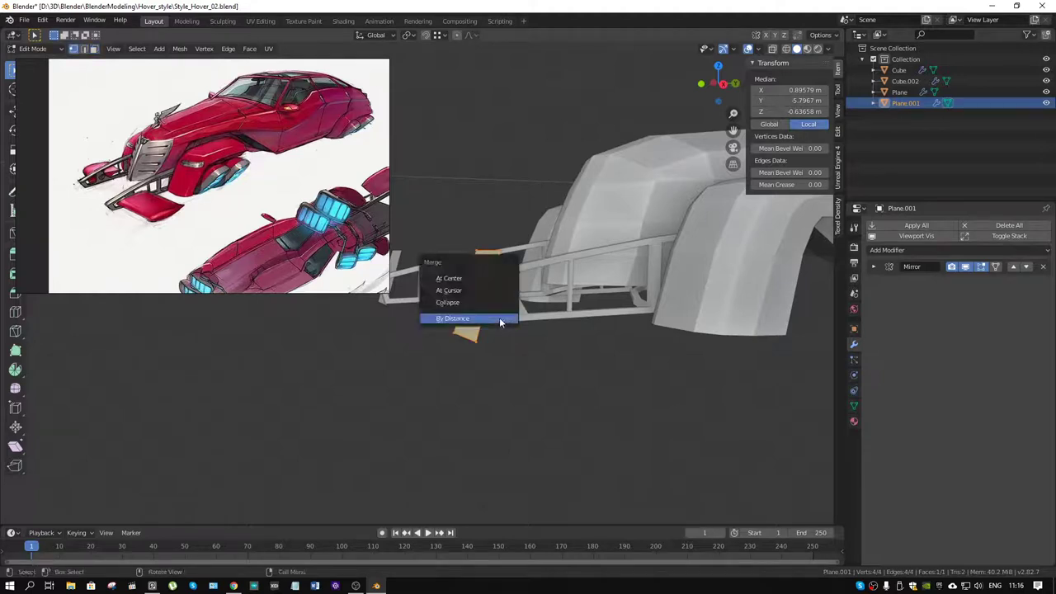
click(485, 278)
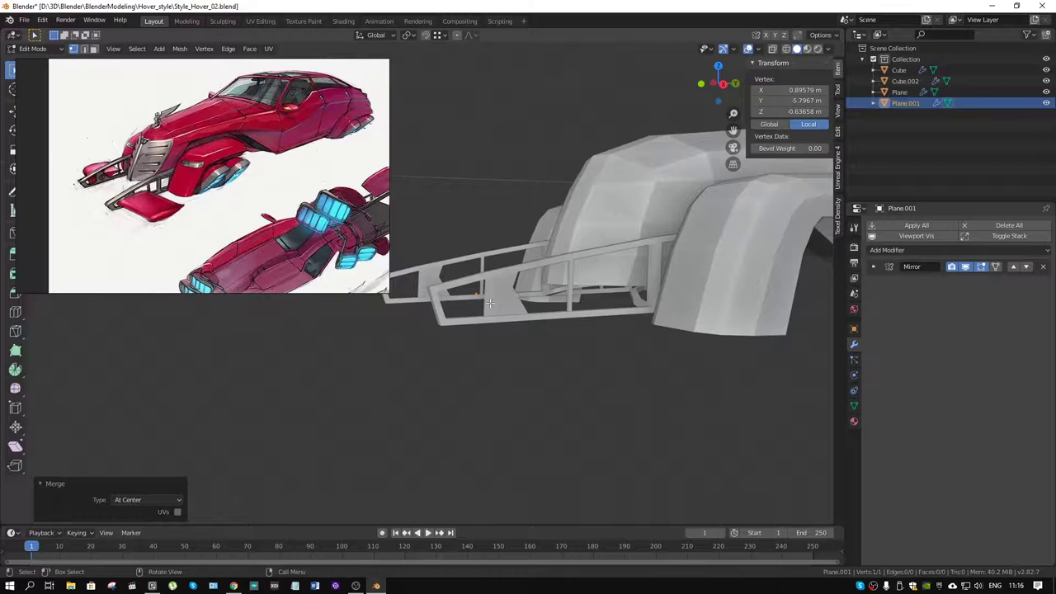
scroll(490, 304, up, 5)
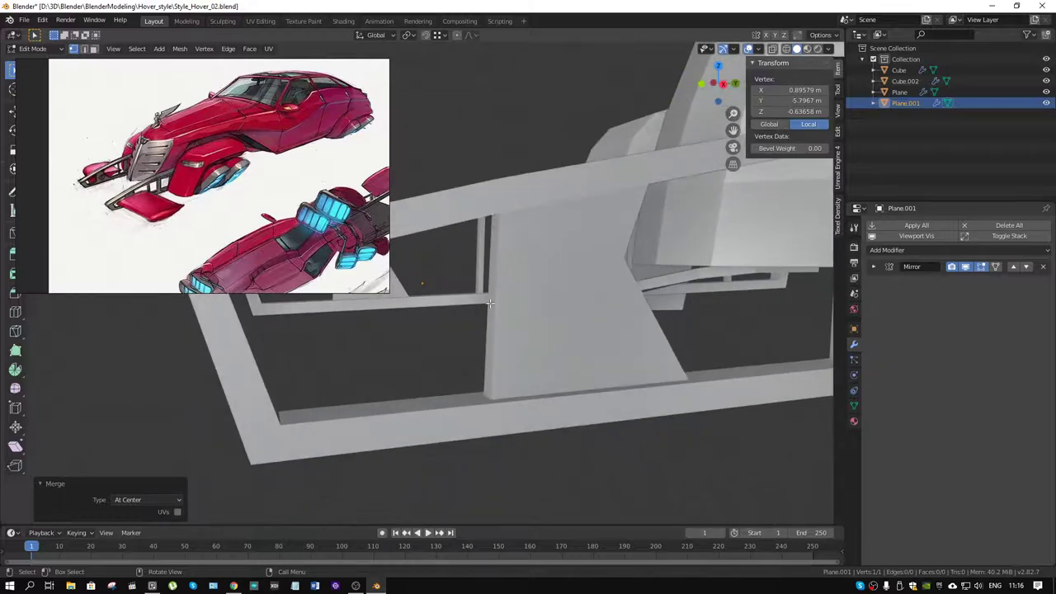
scroll(490, 304, up, 3)
scroll(491, 303, down, 4)
scroll(491, 305, down, 3)
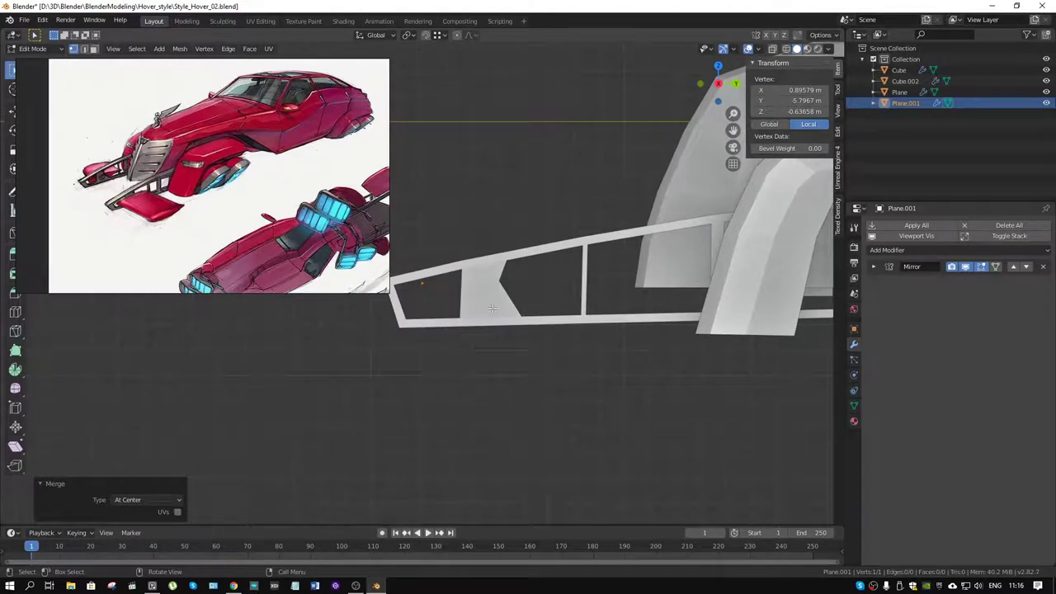
Move the vertex down into the frame's front opening and extrude a first edge.
key(g)
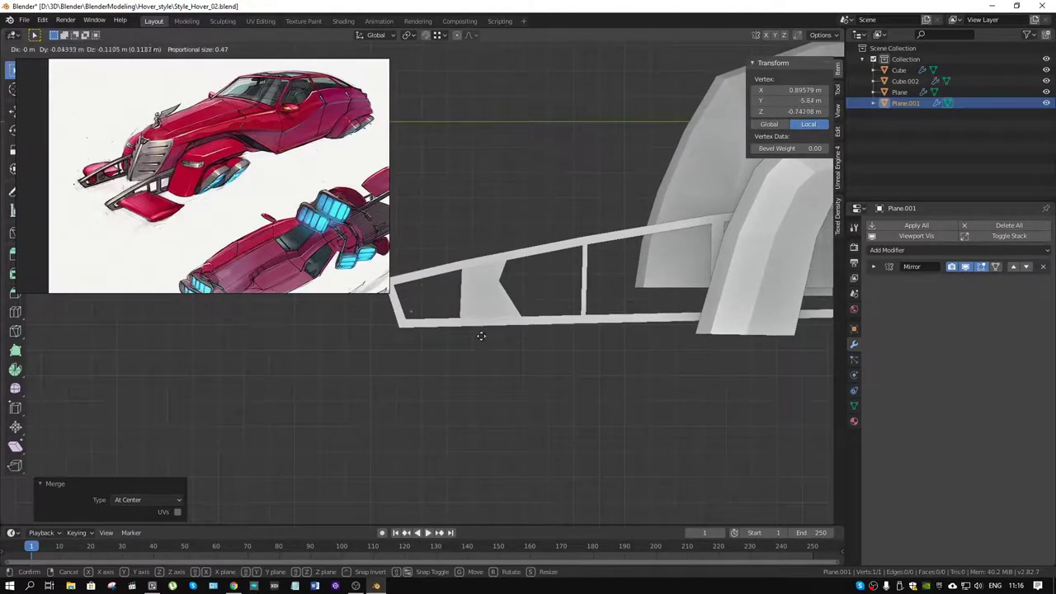
click(482, 333)
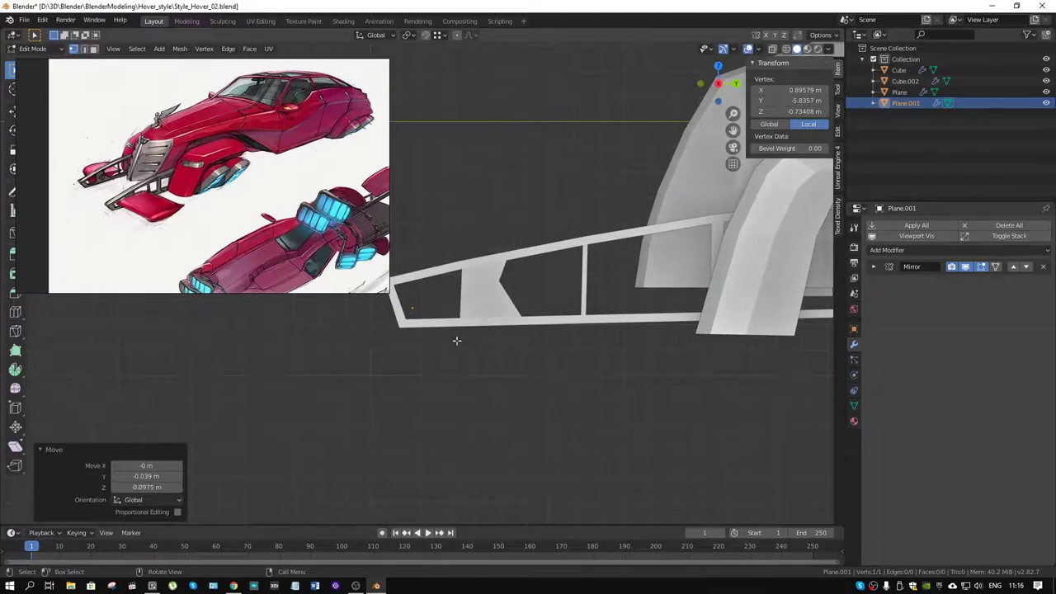
key(g)
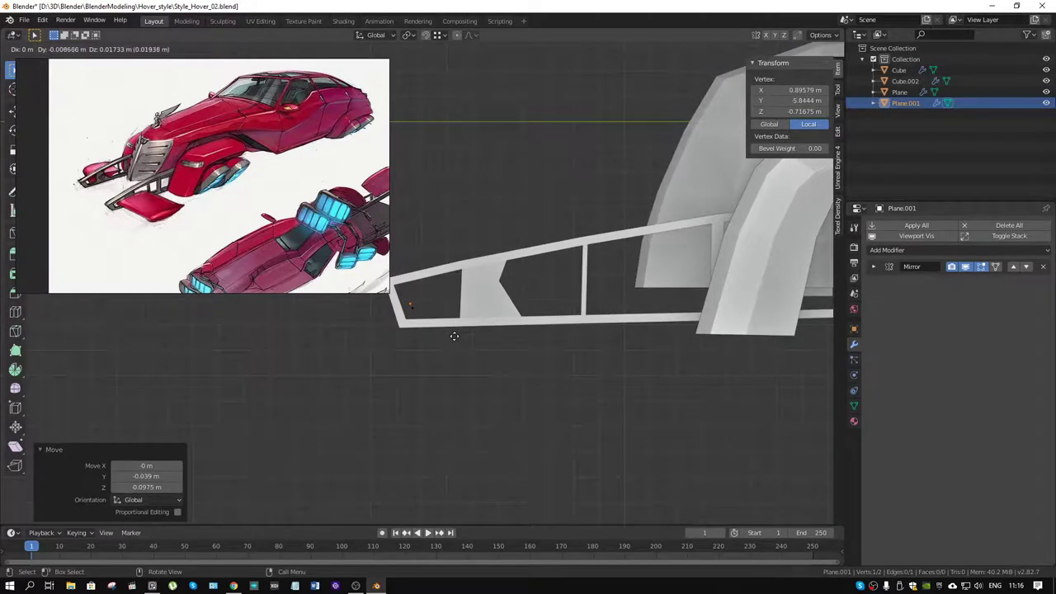
click(454, 334)
key(e)
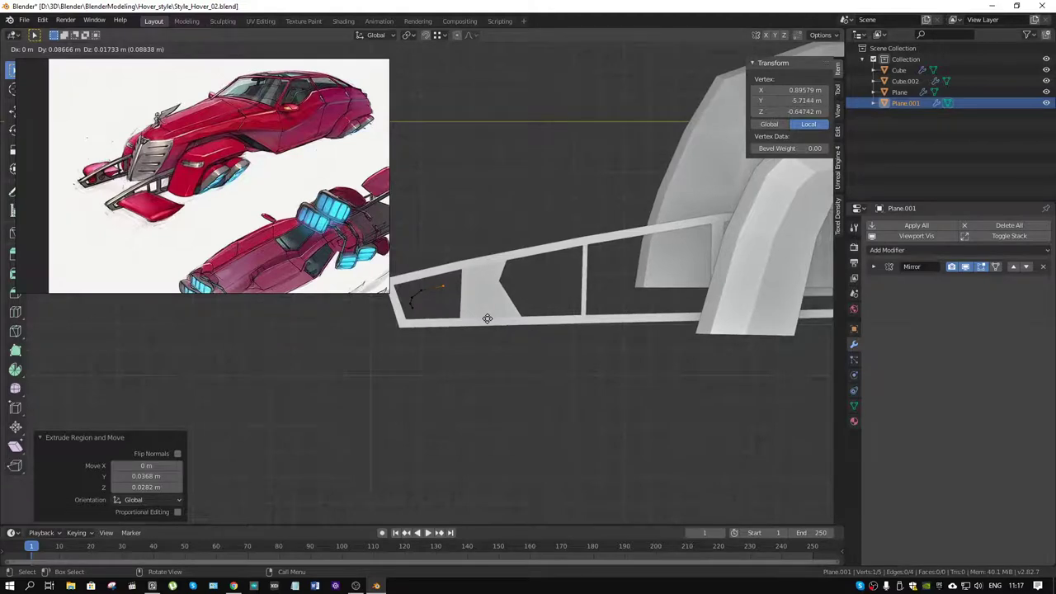
Extrude outline vertices along the blade's top edge out to its far tip.
click(486, 318)
key(e)
click(604, 325)
key(e)
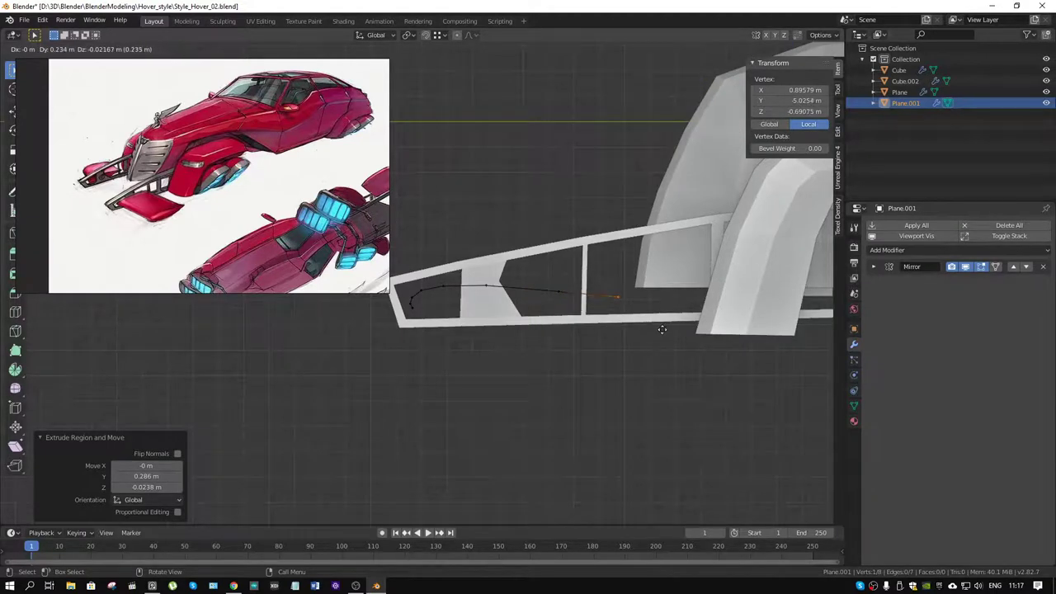
click(662, 329)
key(e)
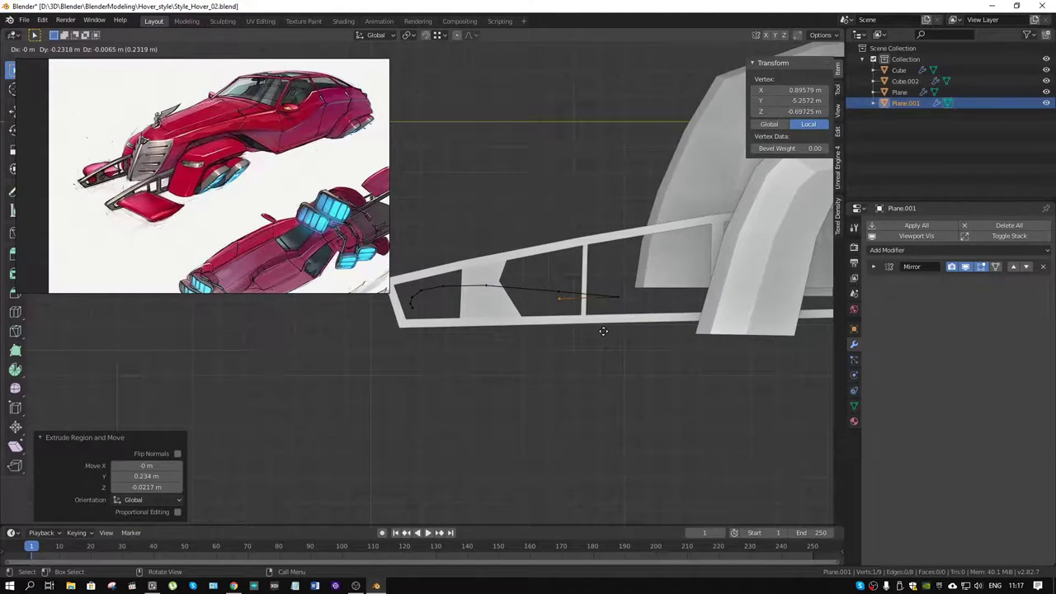
click(661, 334)
Extrude vertices back along the blade's lower edge to just short of the start.
key(e)
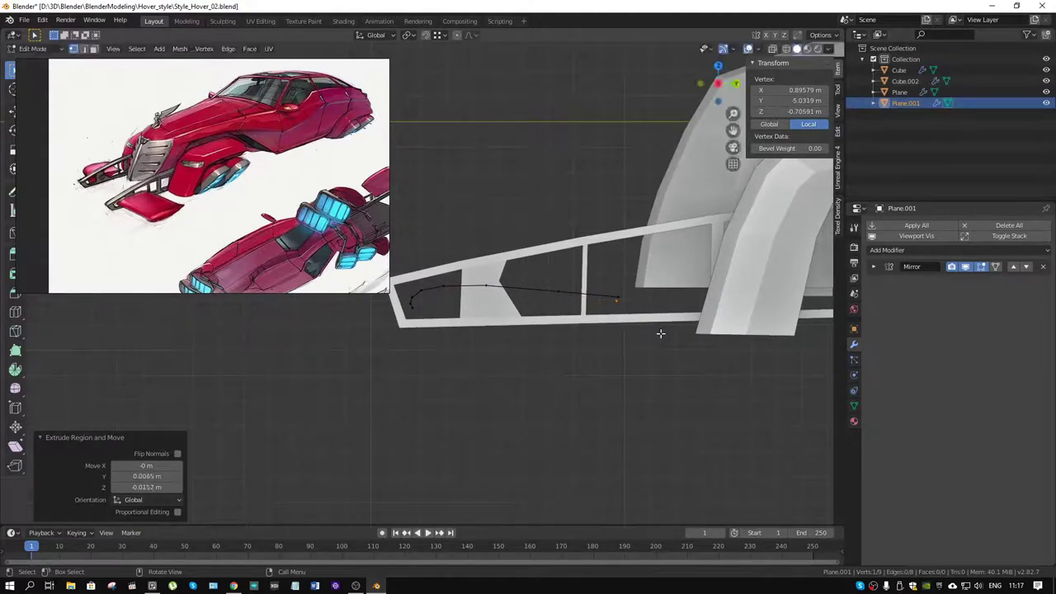
click(598, 334)
key(e)
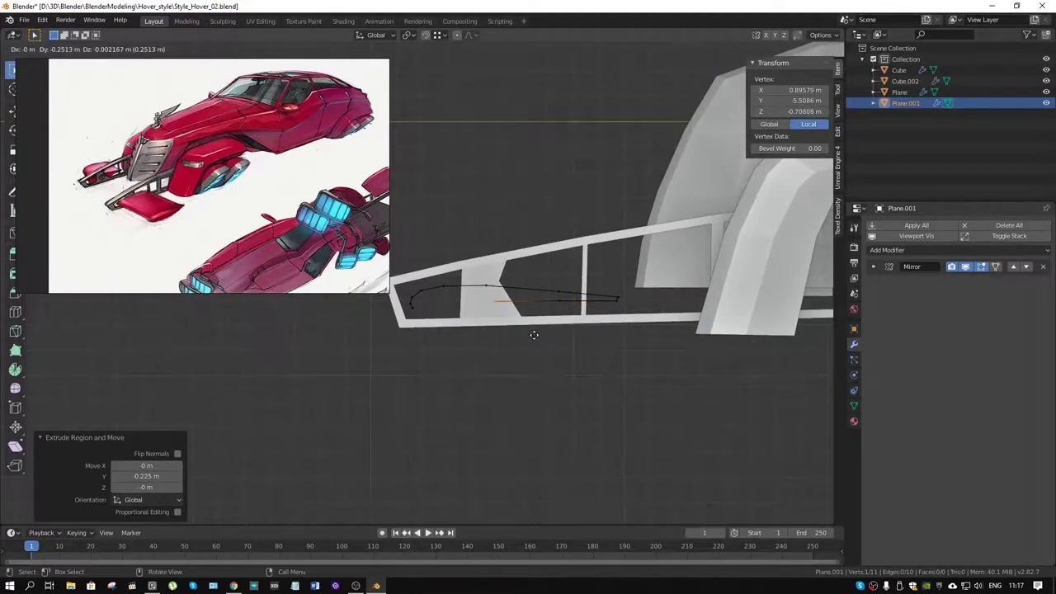
click(534, 334)
key(e)
click(475, 338)
key(e)
click(463, 343)
key(e)
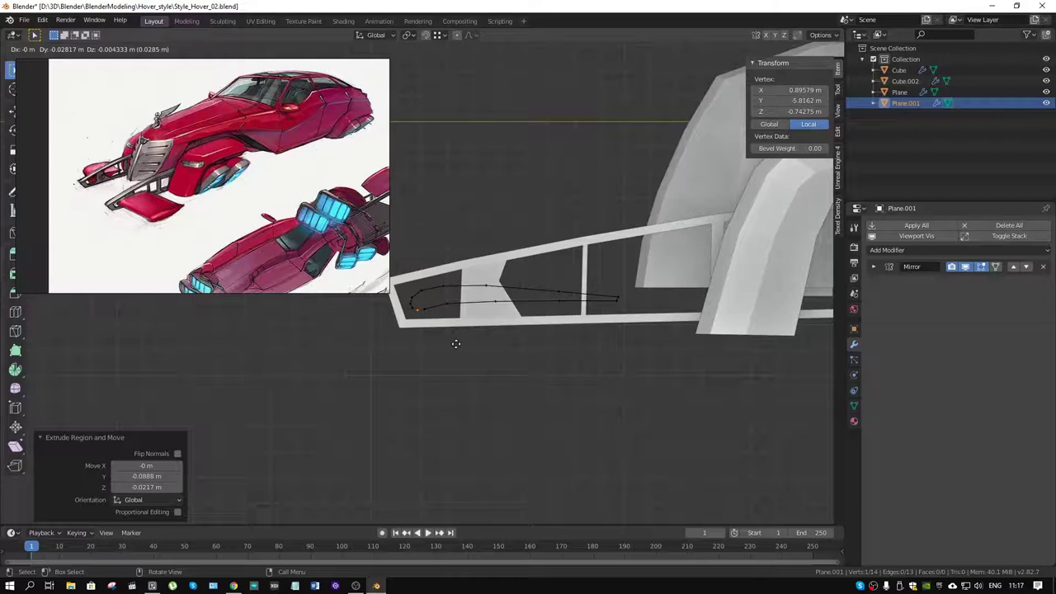
click(455, 343)
Join the end to the start vertex, closing the 14-vertex outline, and fill it with one face.
shift+click(429, 336)
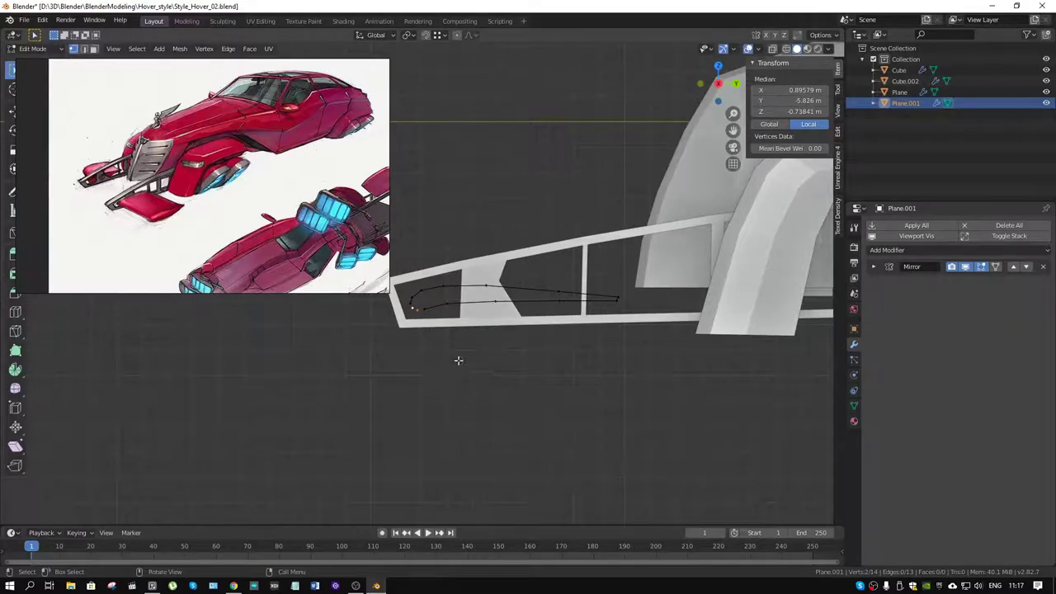
key(f)
scroll(423, 321, up, 2)
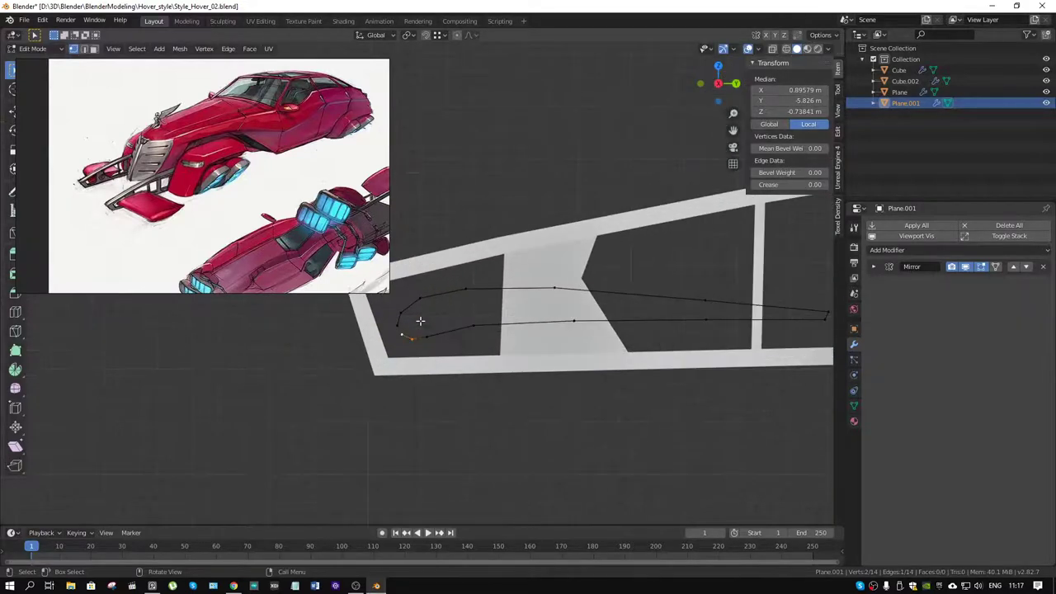
scroll(424, 350, down, 3)
scroll(536, 325, up, 2)
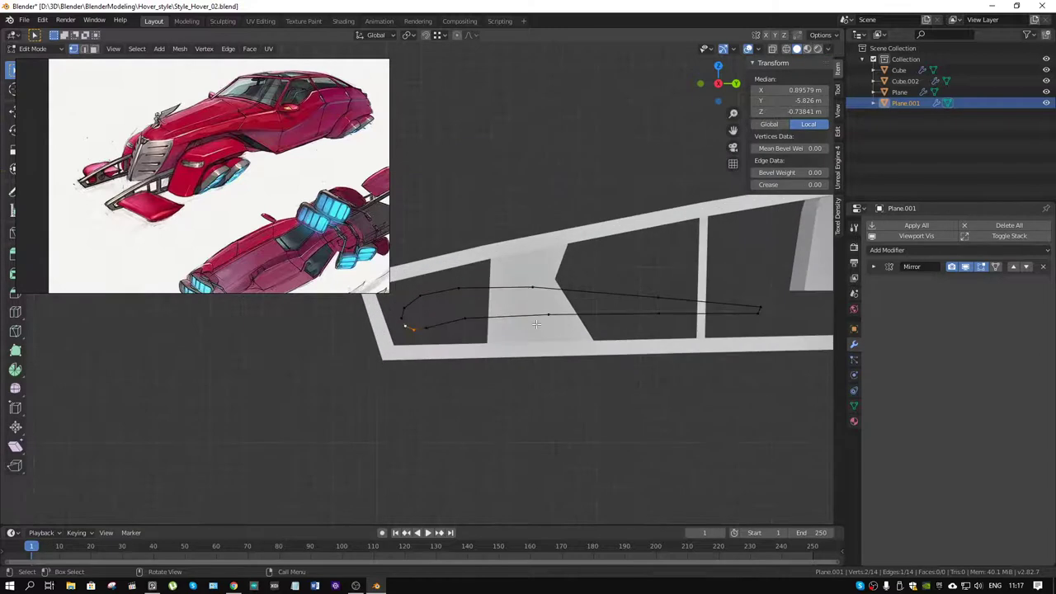
key(2)
key(a)
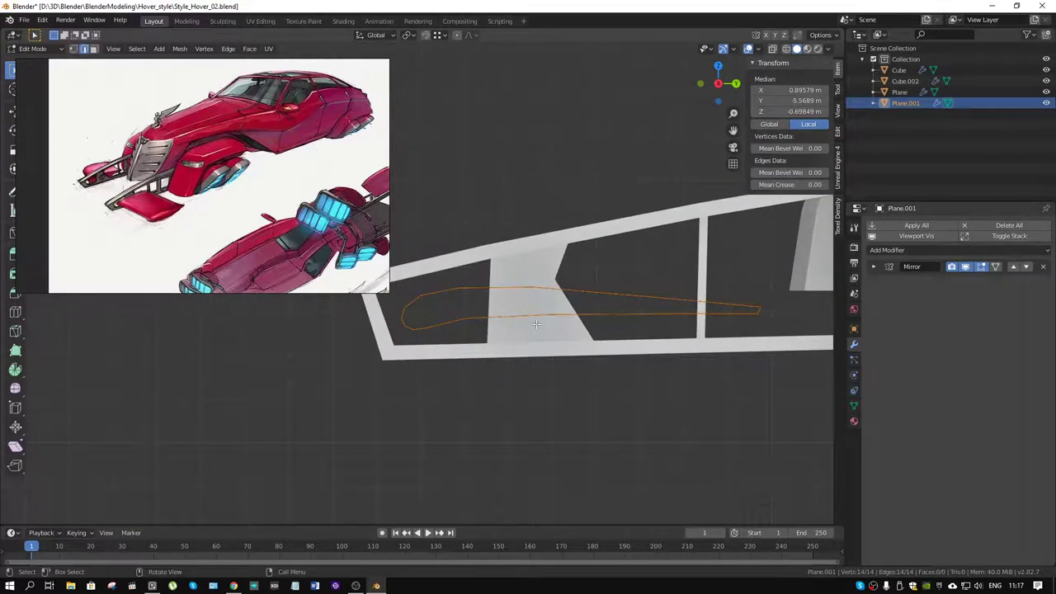
key(f)
key(1)
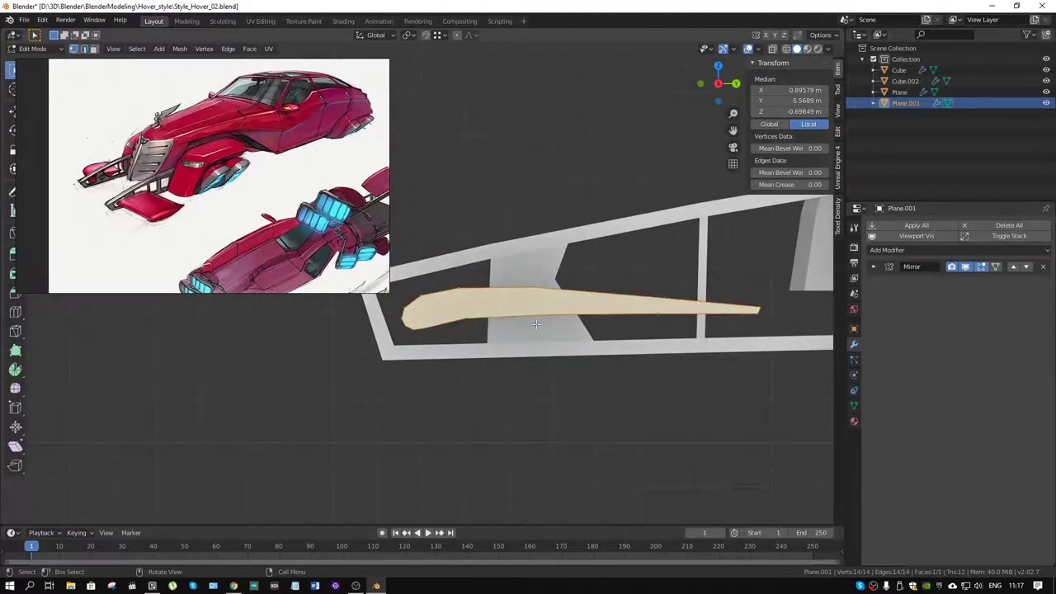
scroll(405, 334, up, 1)
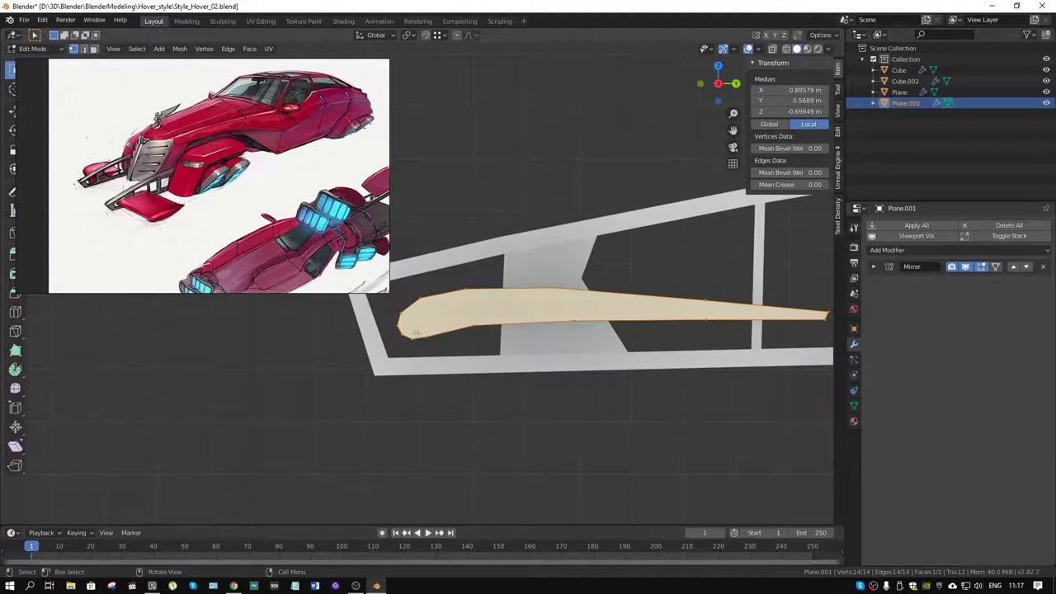
click(408, 349)
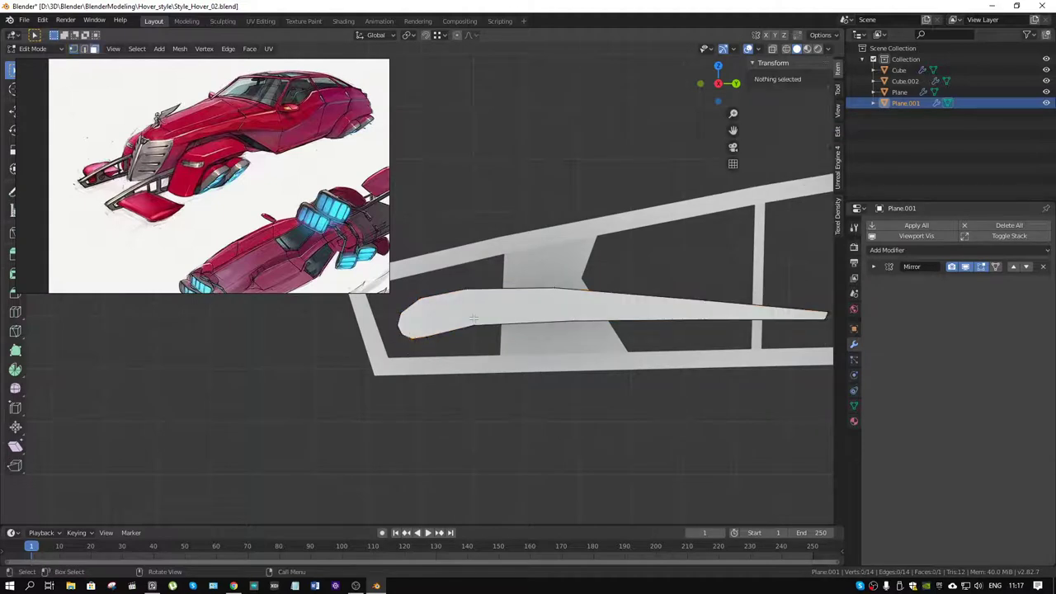
Inset the whole blade face to create an inner border.
key(a)
key(i)
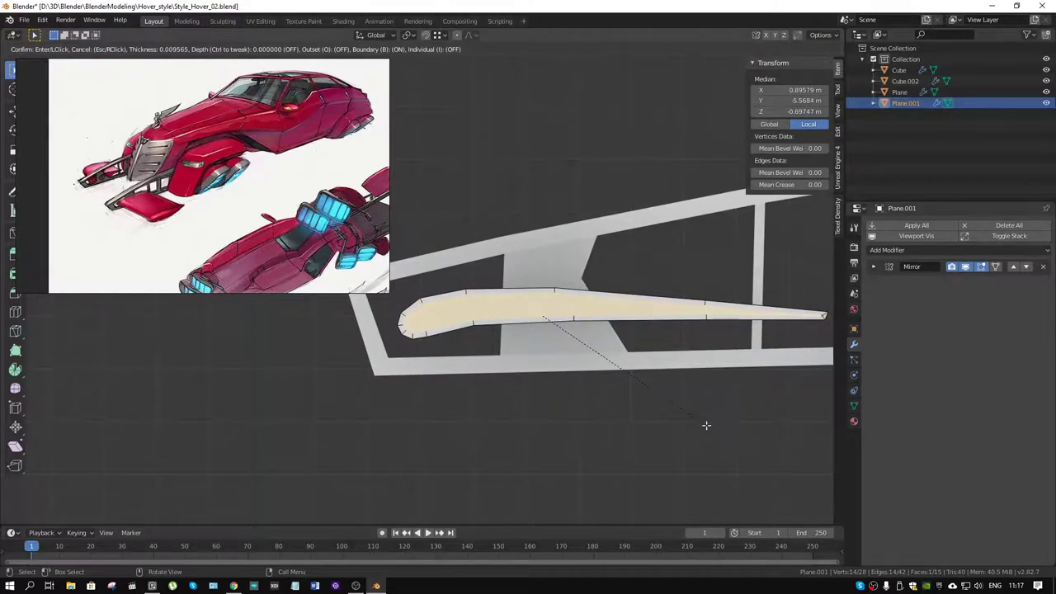
click(706, 425)
scroll(790, 328, up, 2)
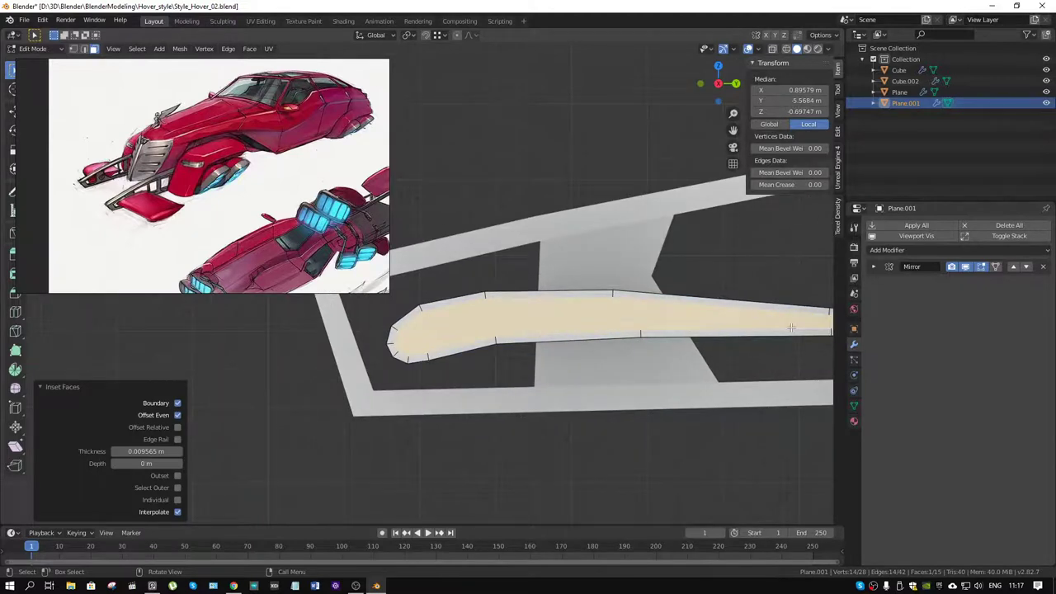
mouse_move(790, 328)
middle_down()
mouse_move(754, 349)
mouse_move(696, 354)
mouse_move(718, 371)
mouse_move(546, 388)
mouse_move(620, 418)
middle_up()
Merge the blade-tip vertices into a single point at center.
key(1)
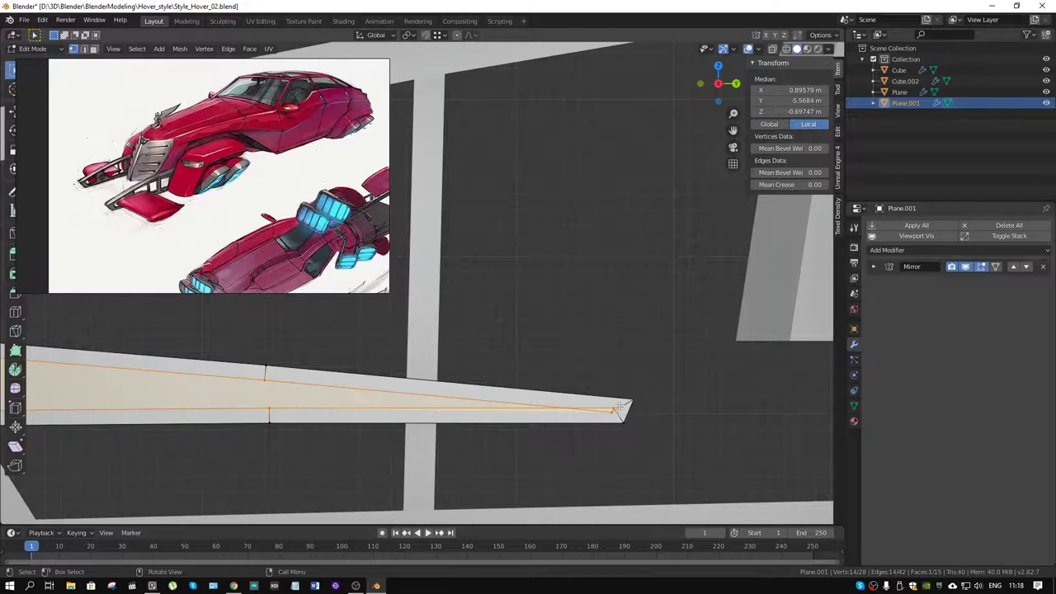
drag(633, 400, 610, 416)
key(m)
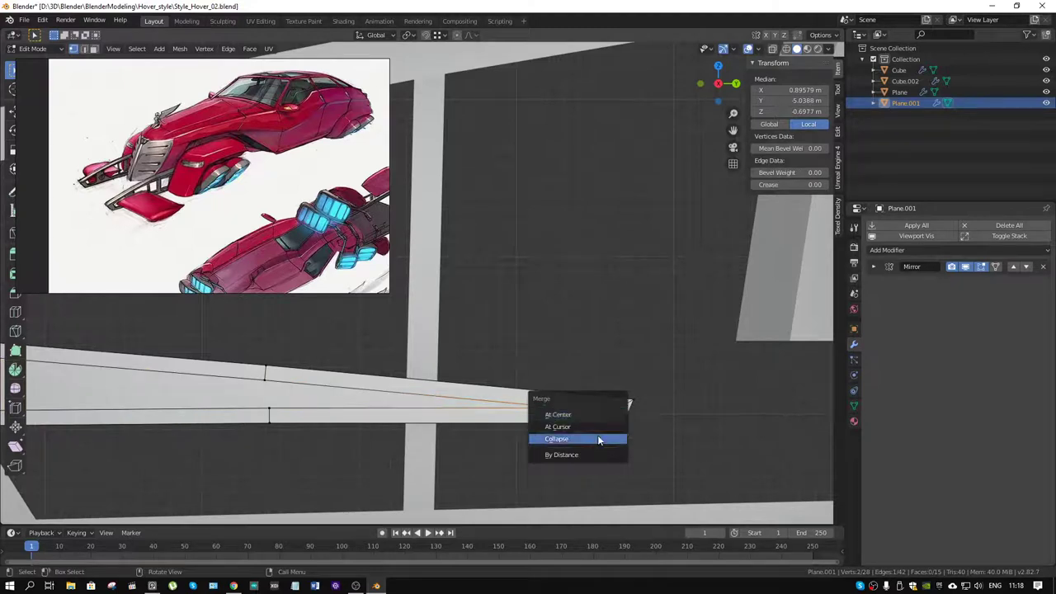
click(598, 415)
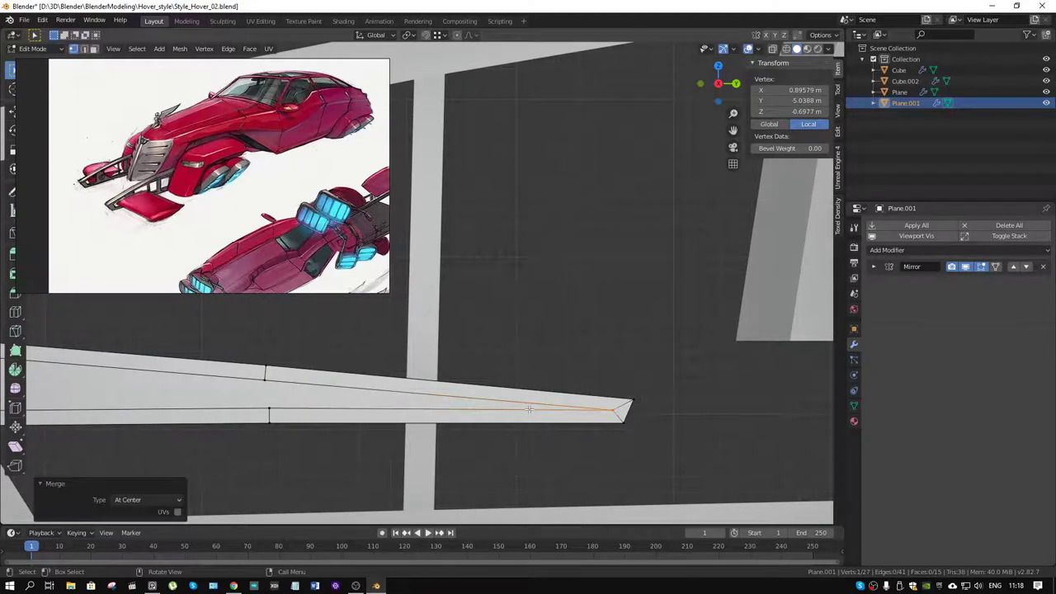
Connect vertex pairs across the strip with edges to split the body into quads.
middle_drag(566, 444, 546, 345)
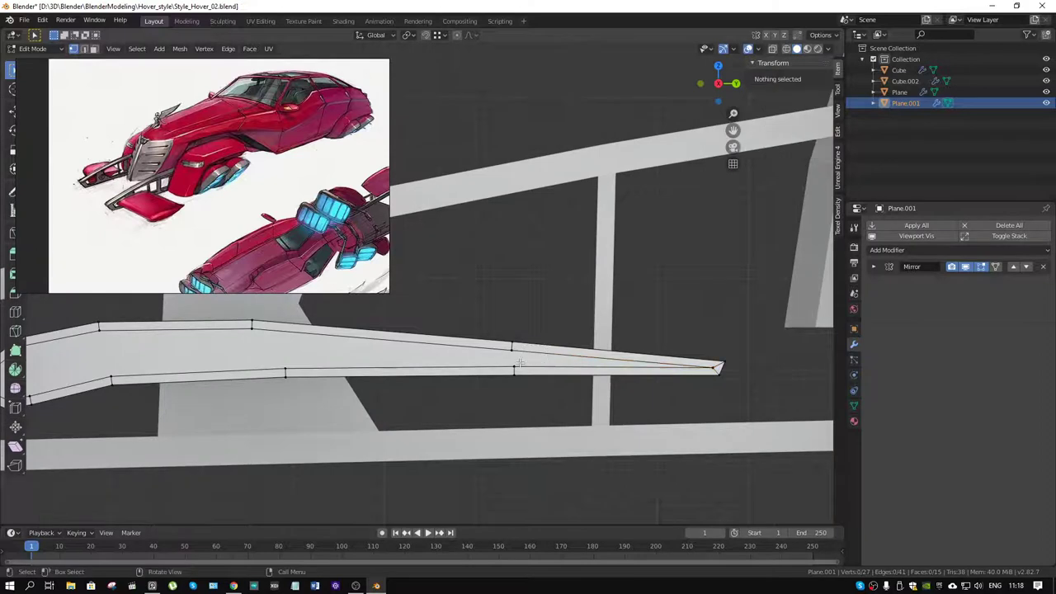
shift+click(501, 369)
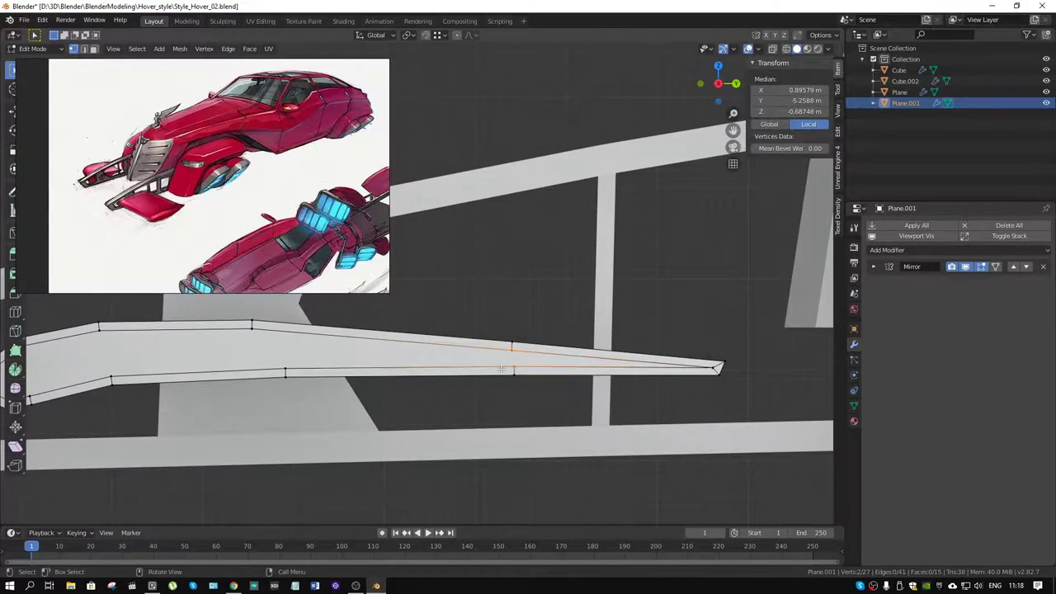
middle_drag(495, 369, 596, 345)
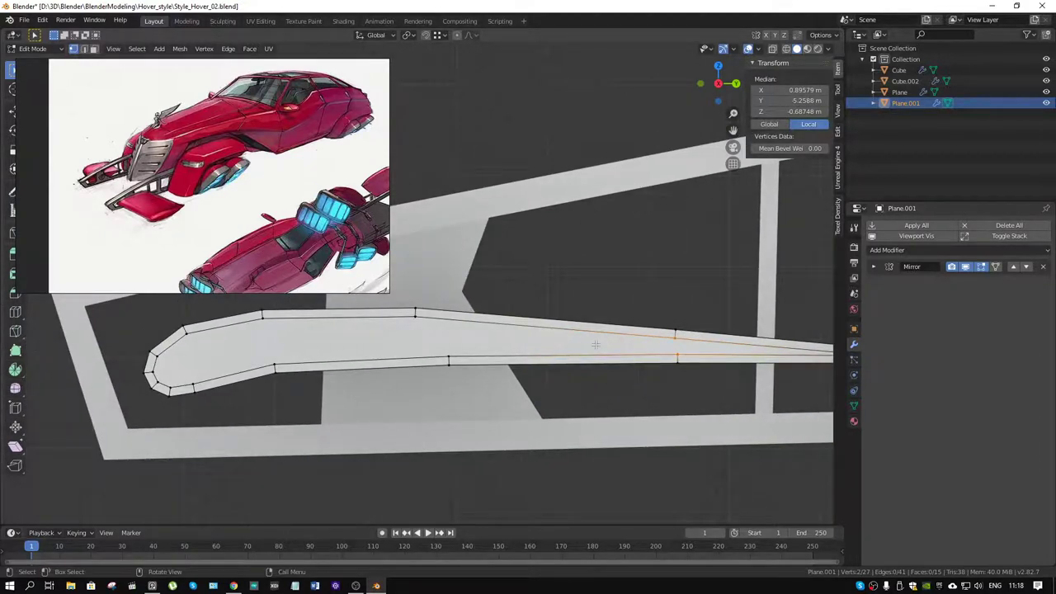
key(f)
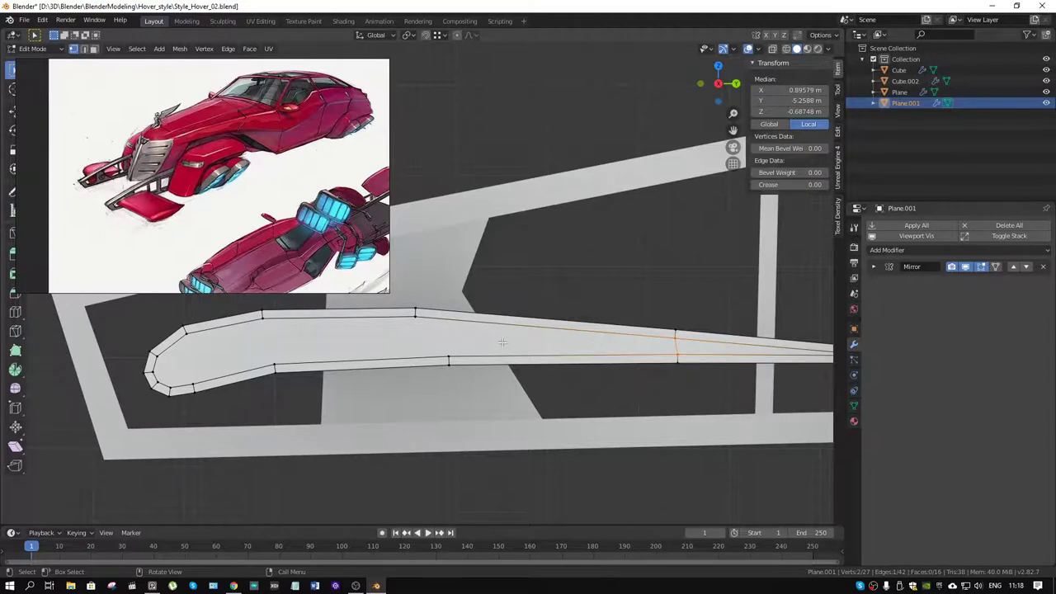
click(448, 360)
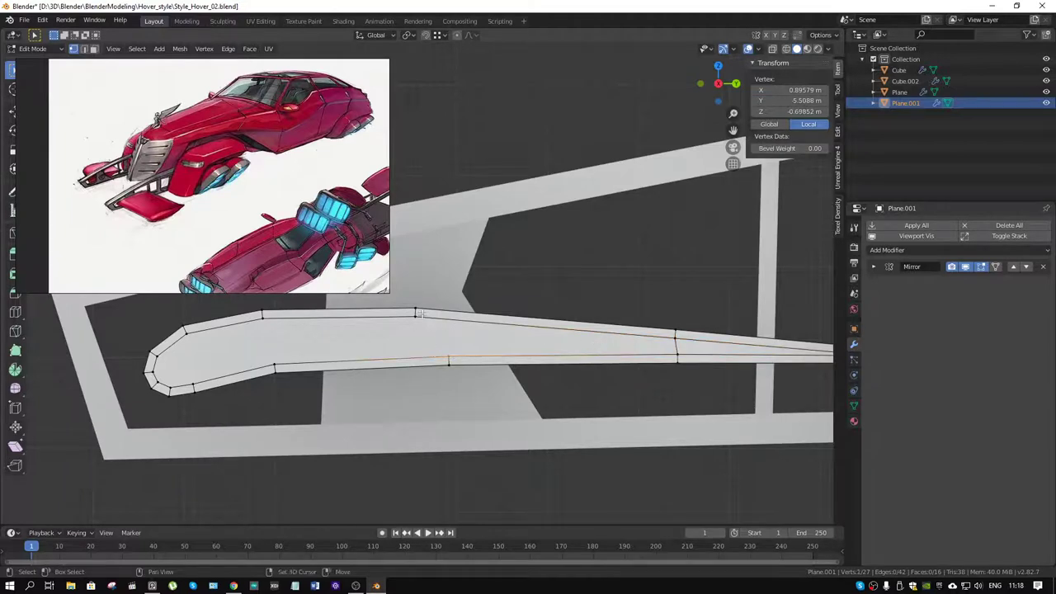
shift+click(415, 312)
key(f)
click(263, 315)
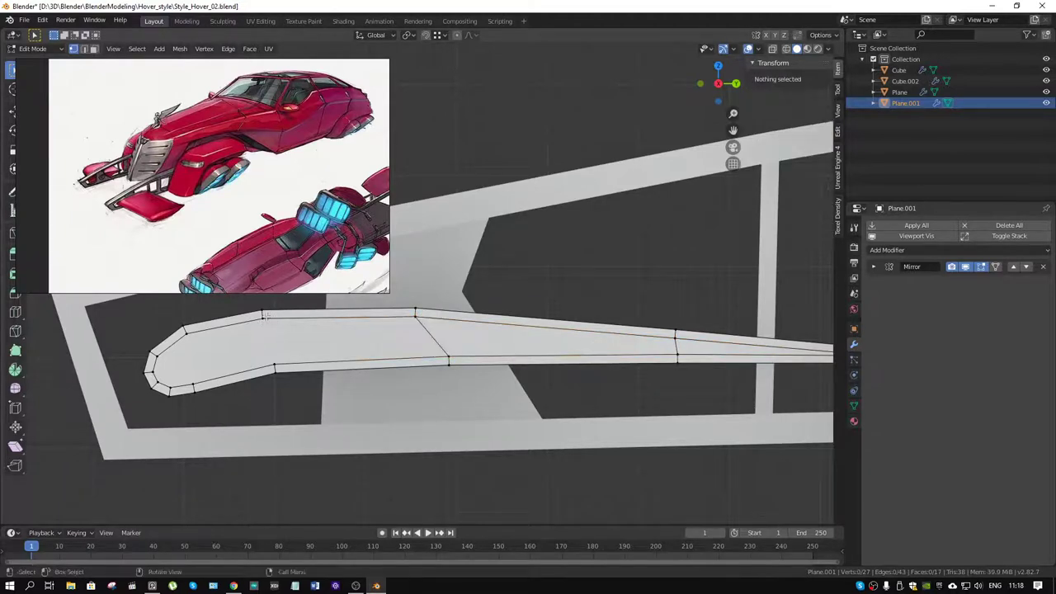
shift+click(275, 365)
key(f)
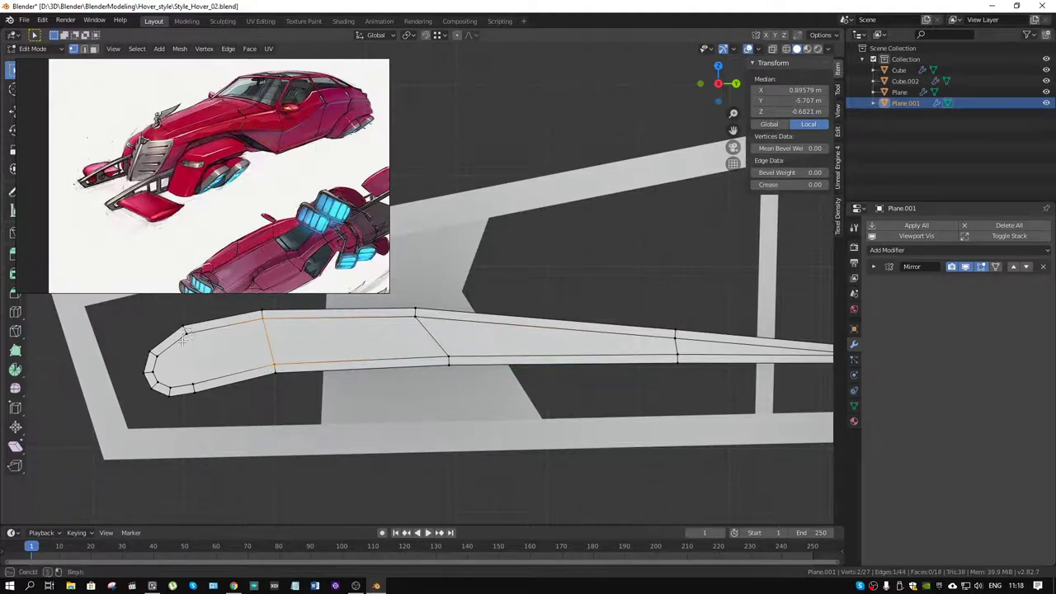
Cut edges across the rounded nose to close it off into quads.
click(186, 330)
shift+click(193, 389)
key(f)
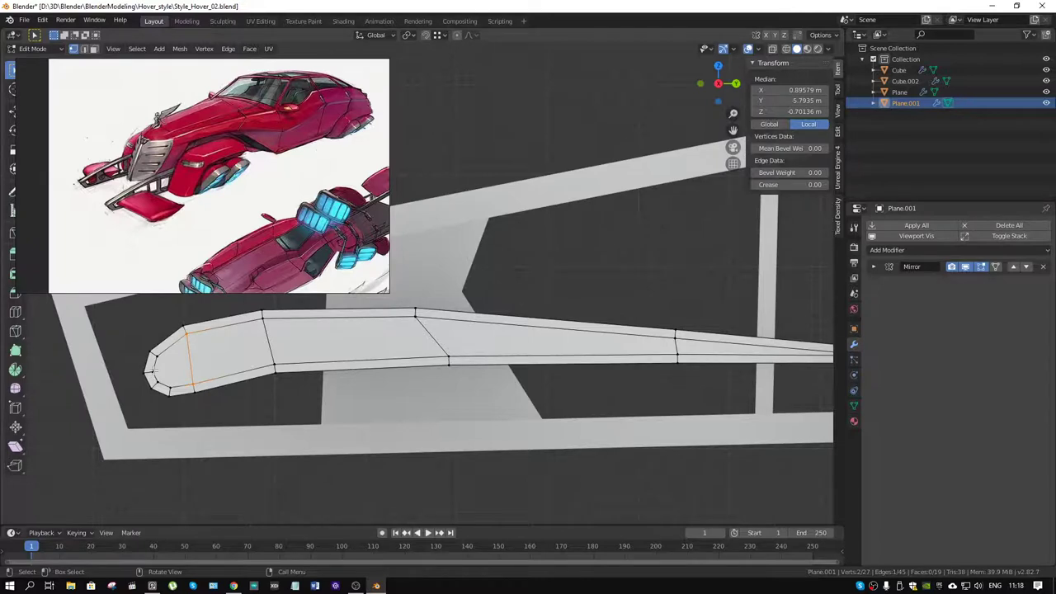
click(169, 392)
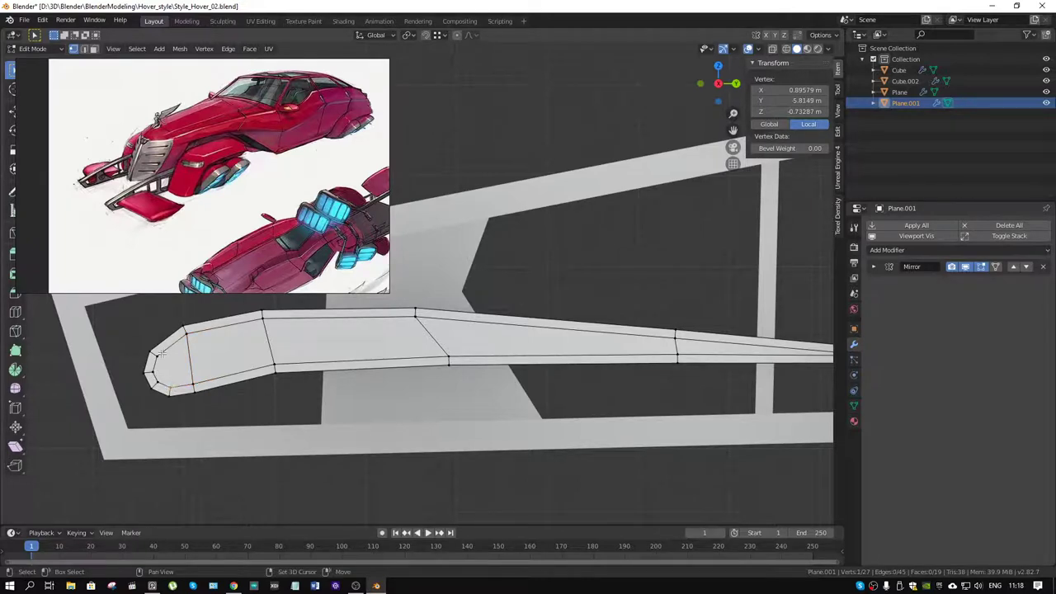
shift+click(154, 355)
key(j)
scroll(198, 364, down, 1)
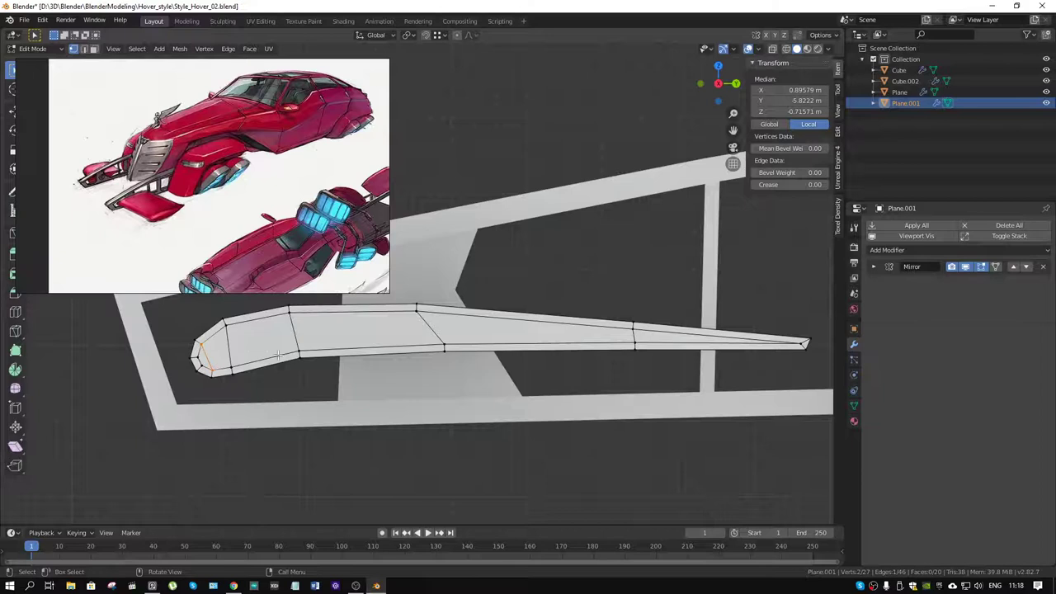
key(ctrl+r)
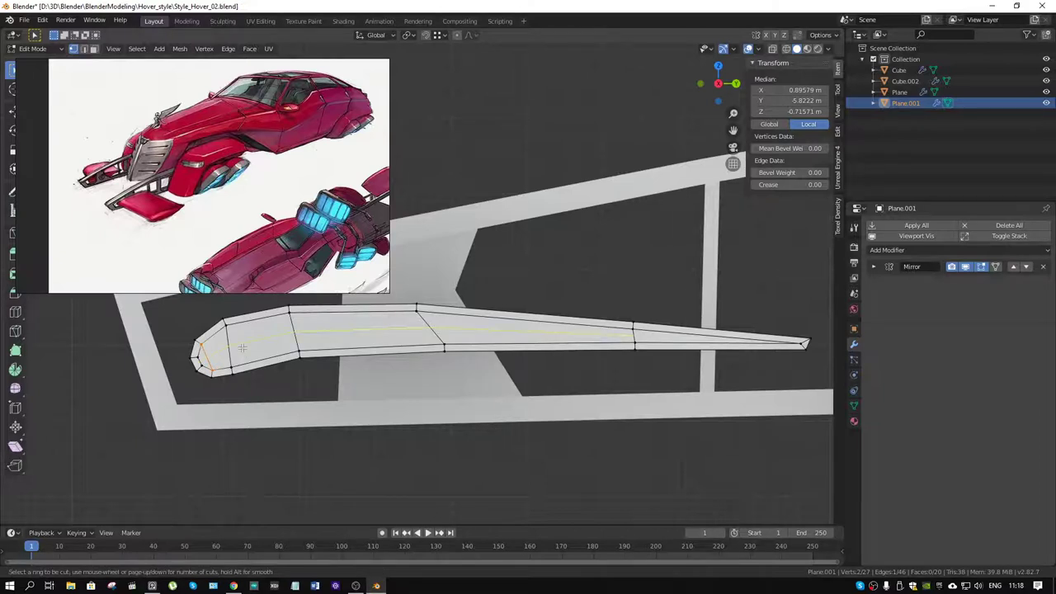
key(Escape)
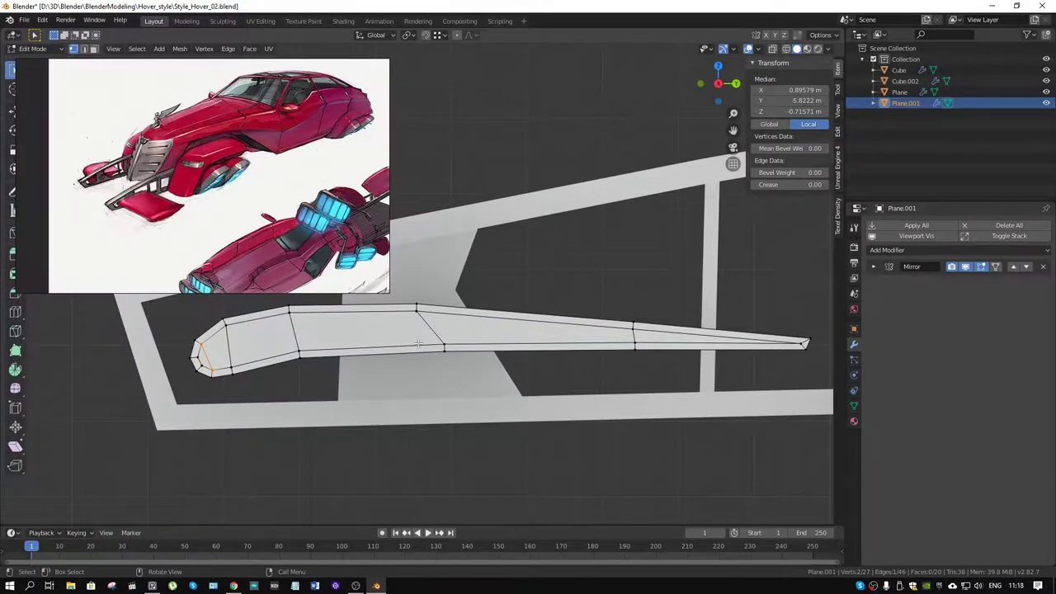
Select the run of faces from the end along the strip in face mode.
middle_drag(428, 342, 569, 344)
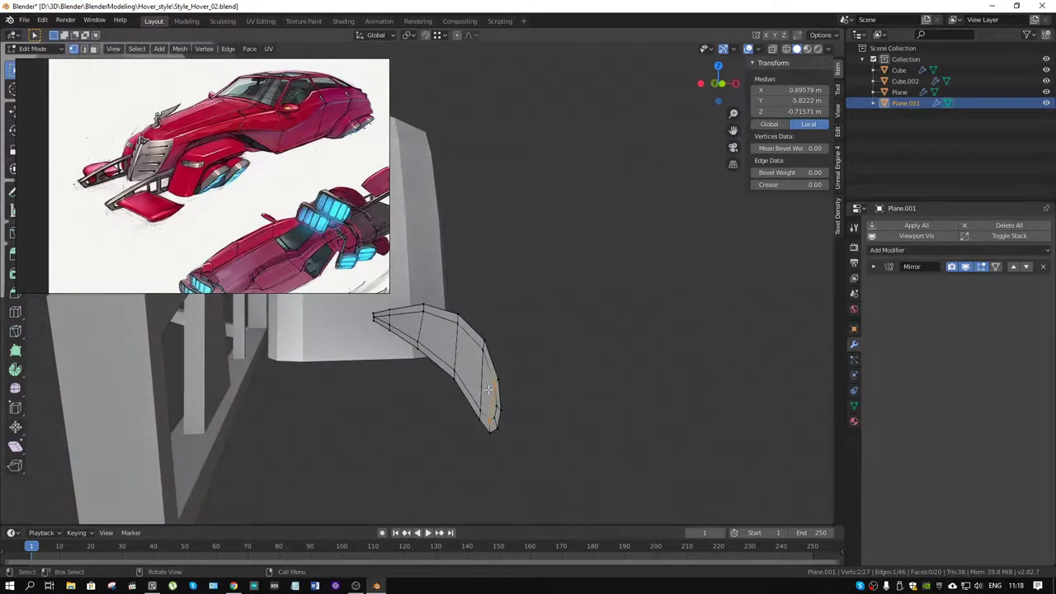
key(3)
click(487, 390)
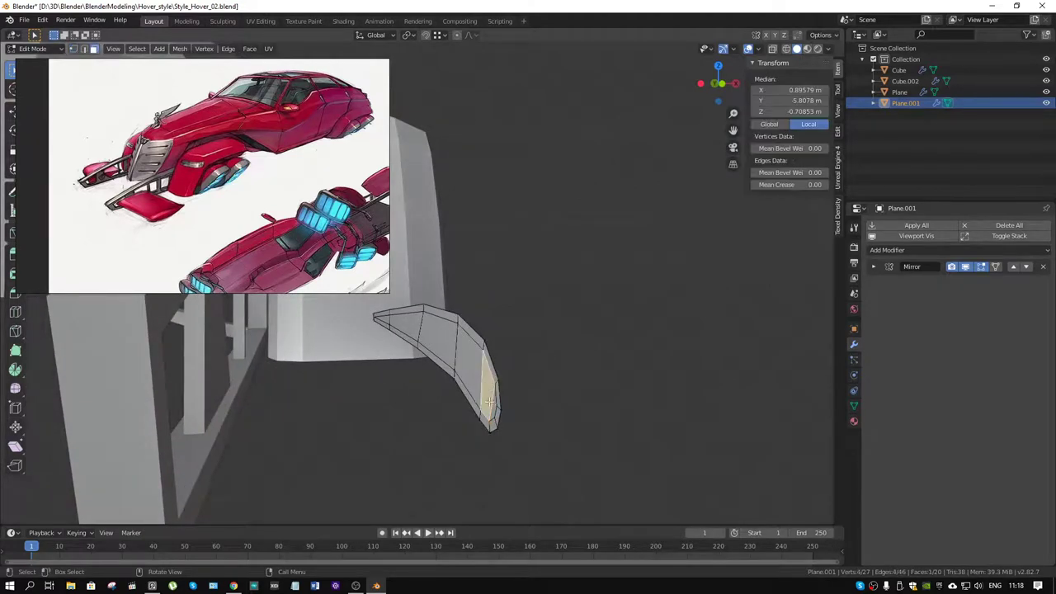
shift+click(466, 367)
shift+click(437, 338)
shift+click(386, 321)
shift+click(386, 322)
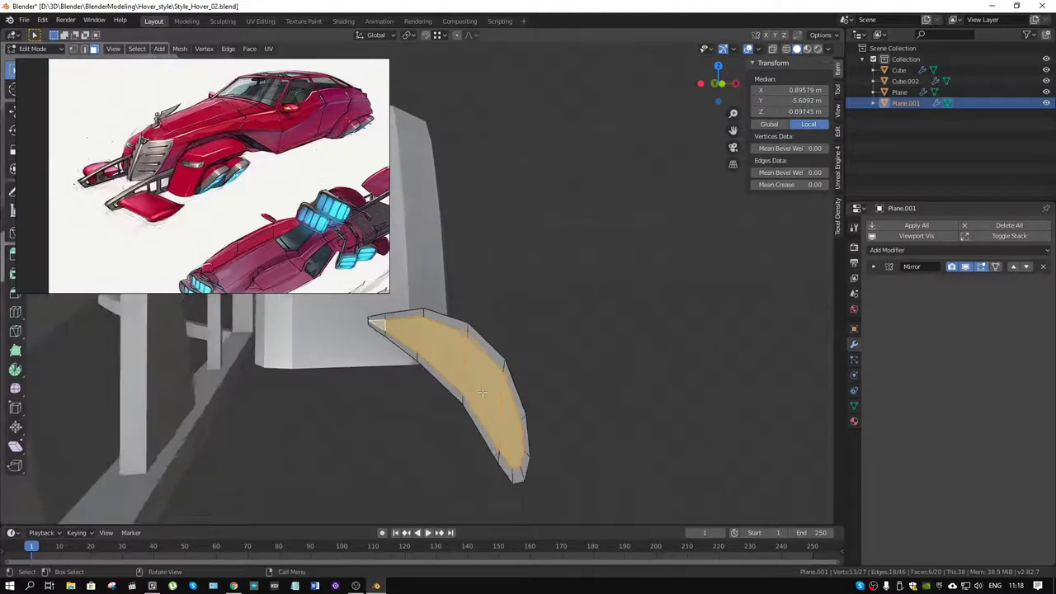
middle_drag(386, 322, 609, 370)
Move the selected faces along X to bend the strip into a curve.
key(g)
key(x)
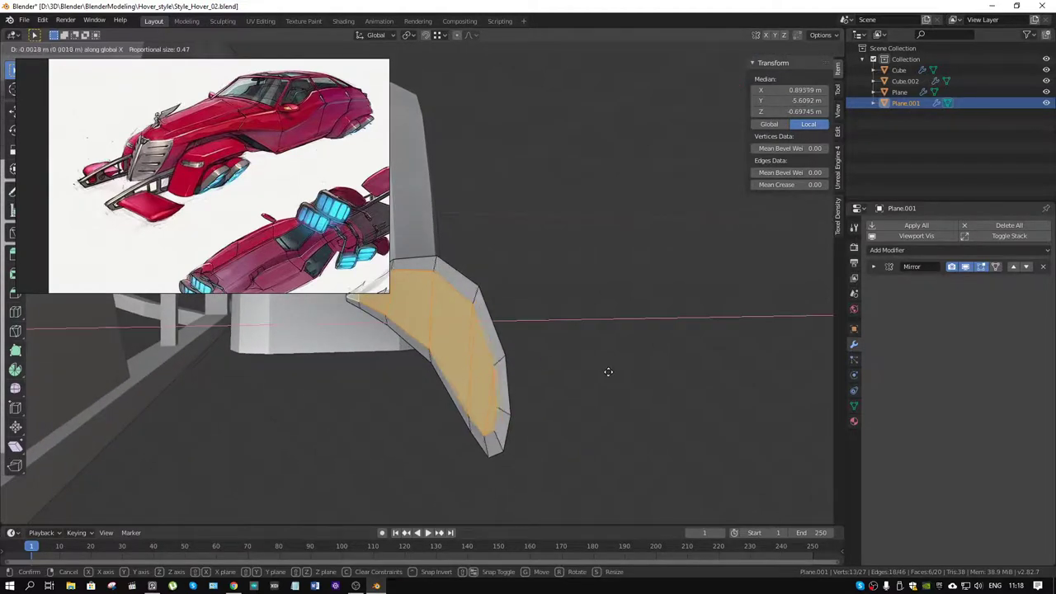
click(608, 372)
middle_drag(607, 372, 606, 375)
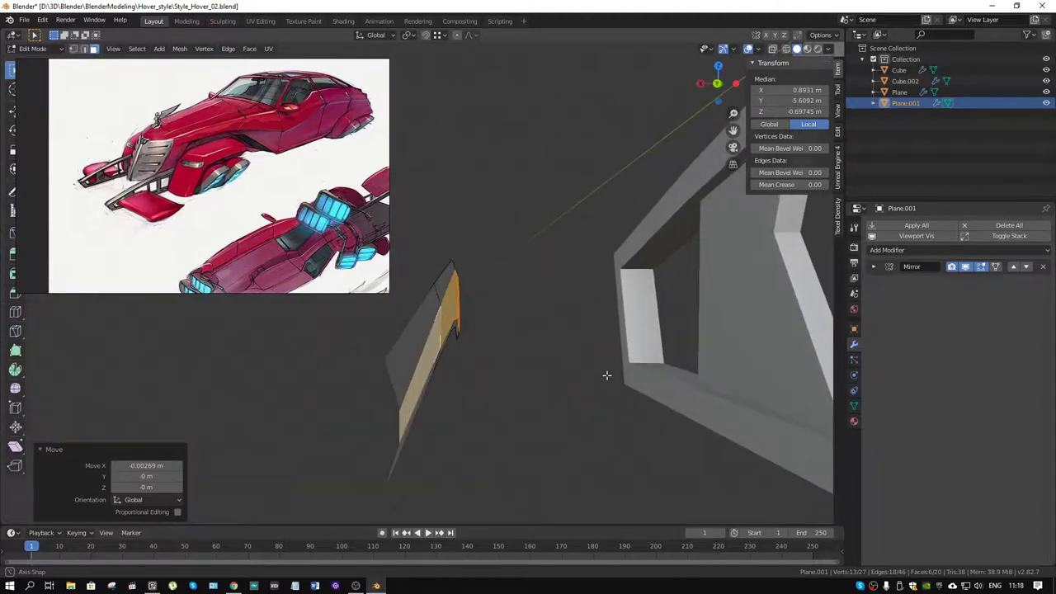
mouse_move(606, 375)
middle_down()
mouse_move(443, 364)
mouse_move(346, 387)
middle_up()
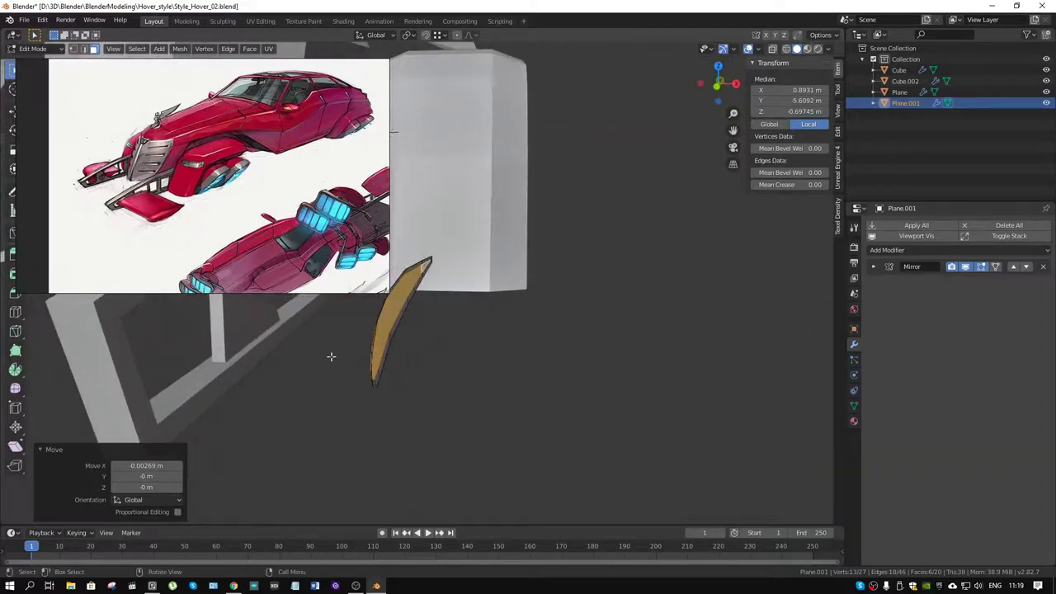
mouse_move(217, 376)
middle_down()
mouse_move(434, 311)
mouse_move(417, 326)
mouse_move(438, 333)
mouse_move(375, 382)
mouse_move(340, 439)
middle_up()
key(a)
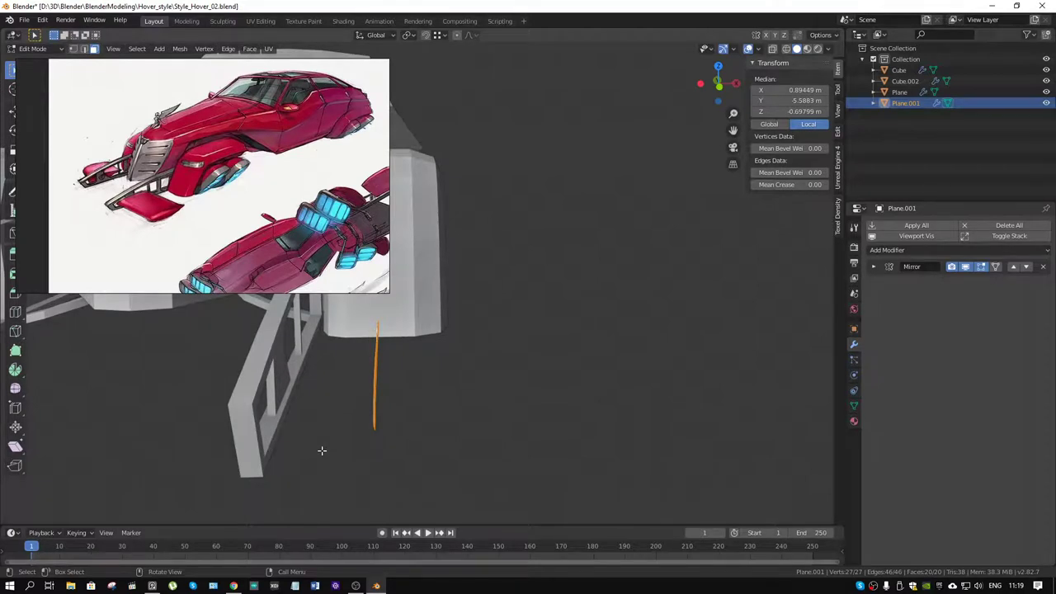
Move the whole curved blade -0.254 m along X into the side frame opening.
key(g)
key(x)
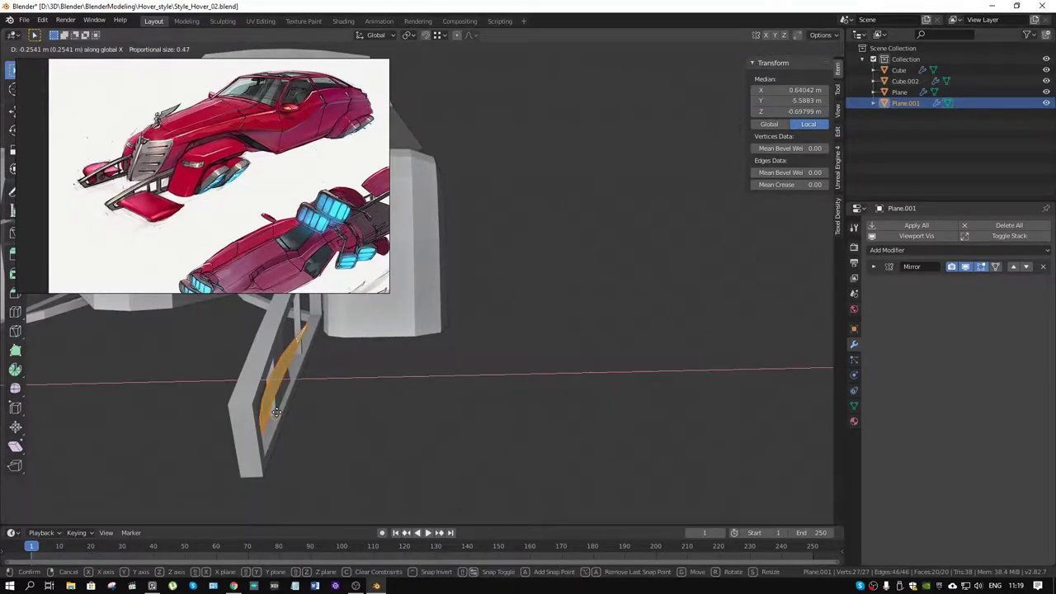
click(277, 413)
middle_drag(276, 413, 354, 424)
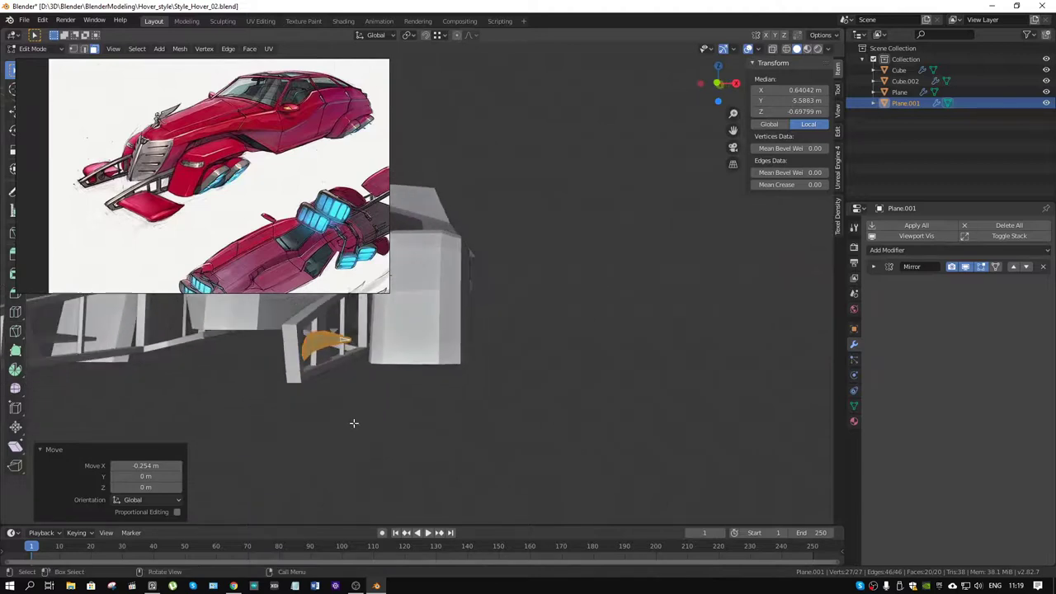
scroll(330, 263, down, 3)
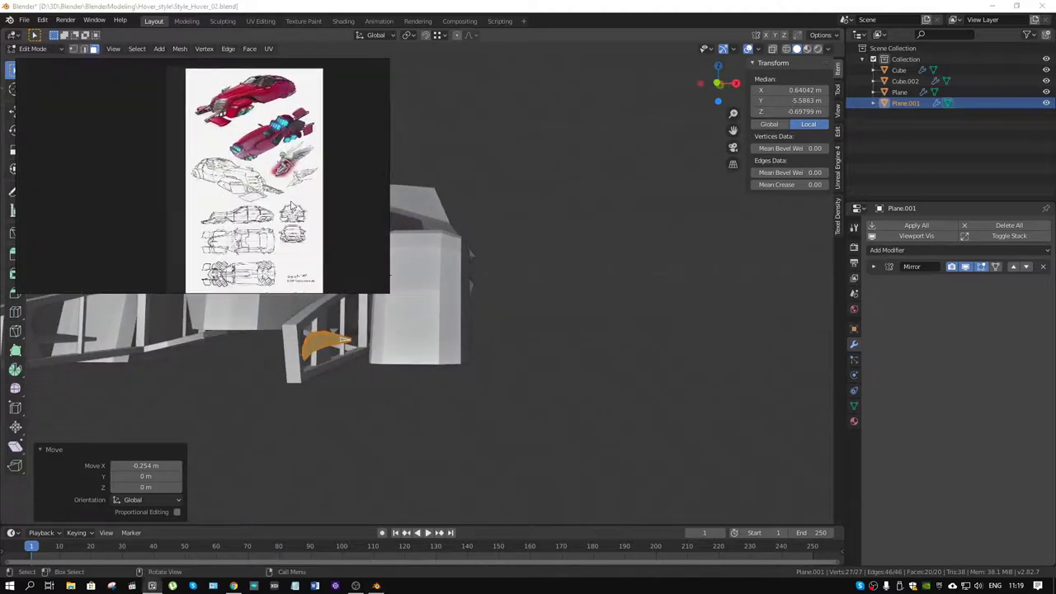
scroll(307, 258, up, 2)
scroll(310, 195, up, 2)
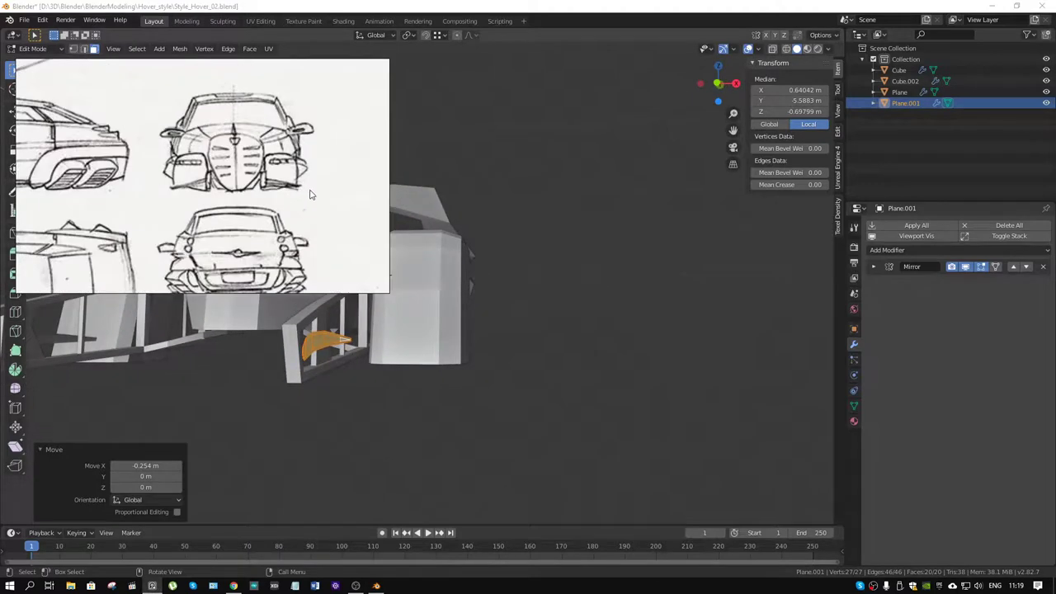
scroll(310, 194, down, 3)
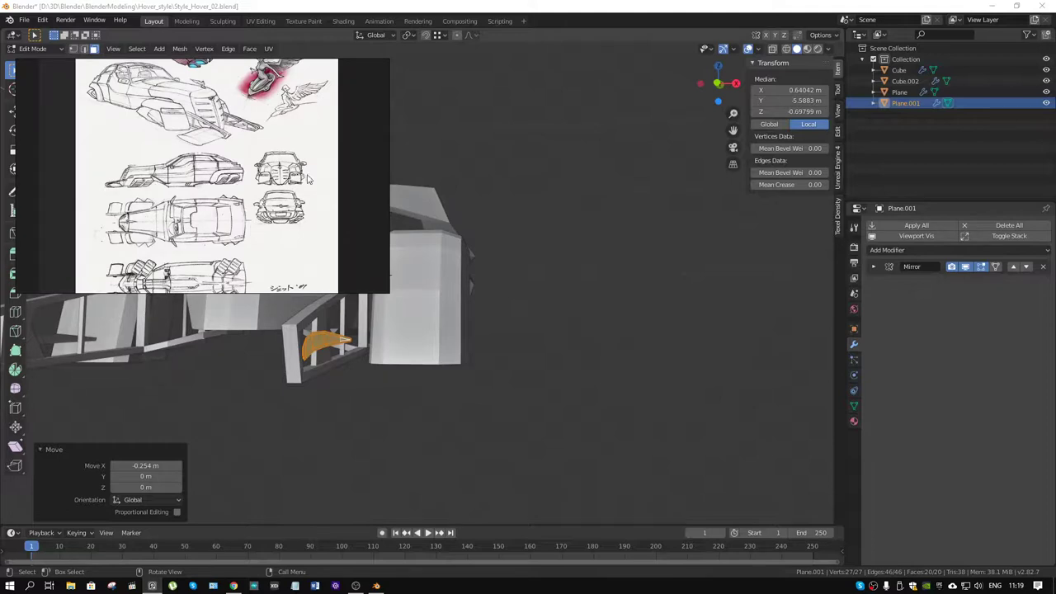
scroll(309, 179, up, 3)
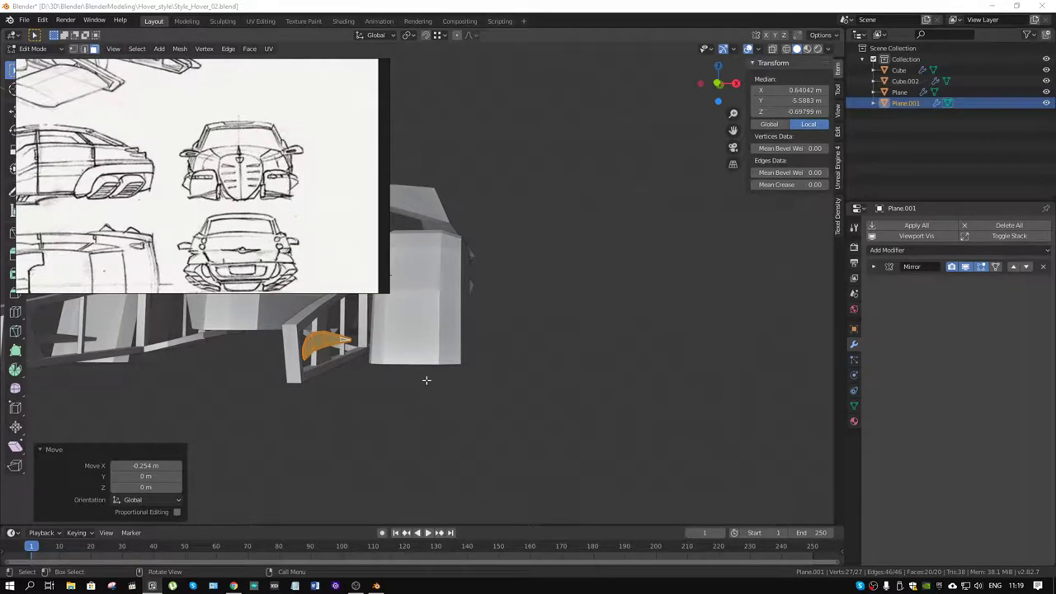
Select the blade's closed outer edge loop and frame it in front orthographic view.
click(331, 332)
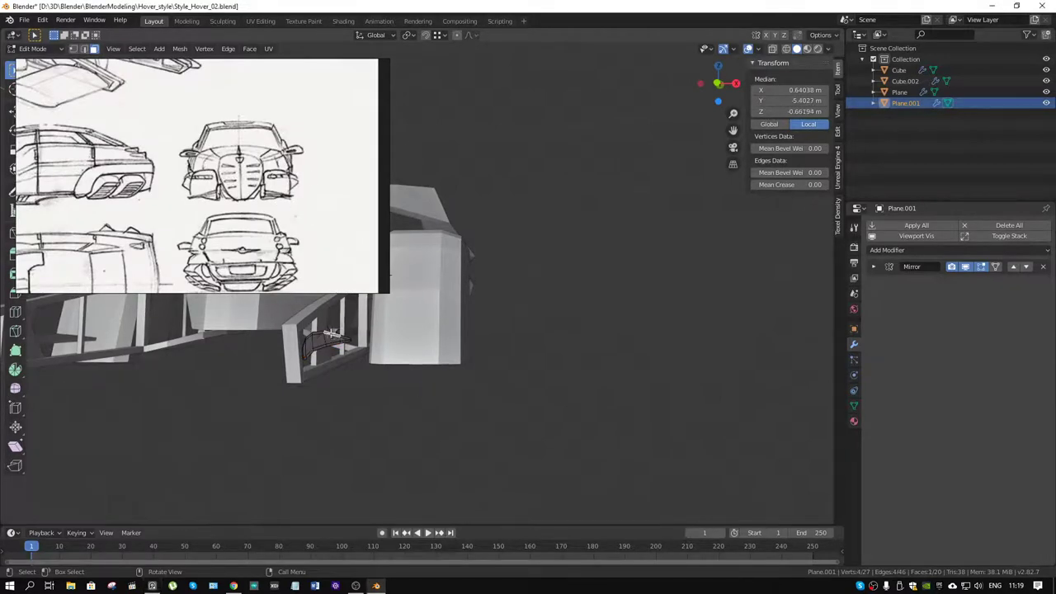
key(2)
alt+click(331, 333)
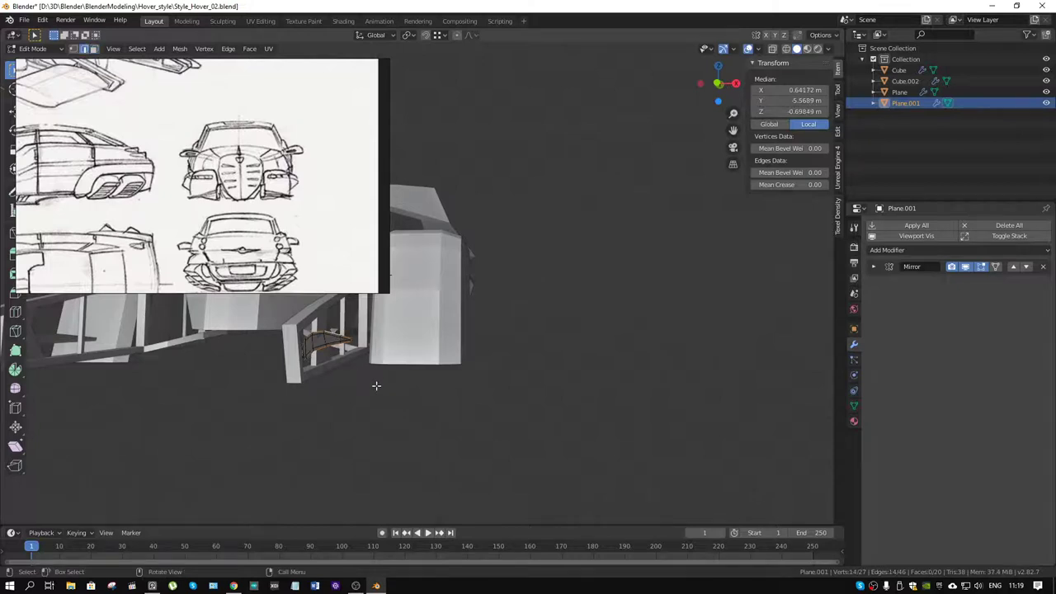
key(KP_1)
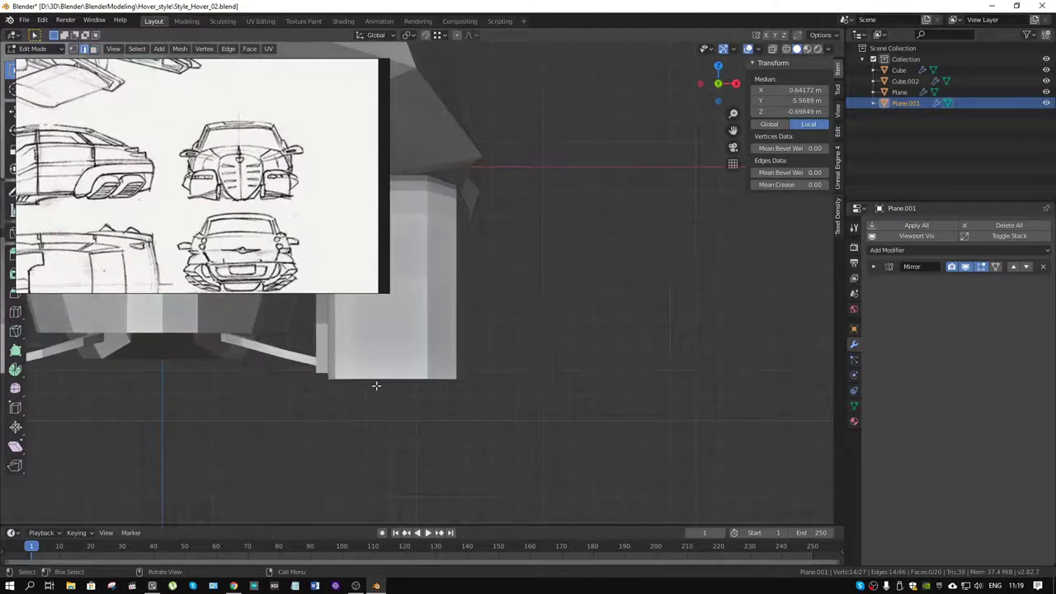
key(KP_Decimal)
shift+middle_drag(415, 312, 479, 377)
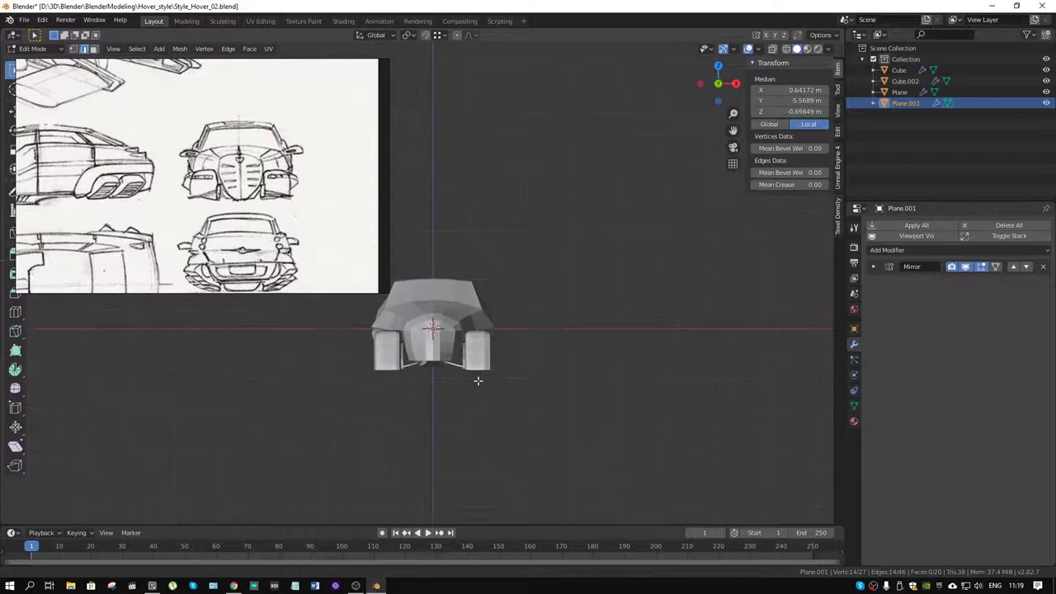
scroll(478, 377, up, 4)
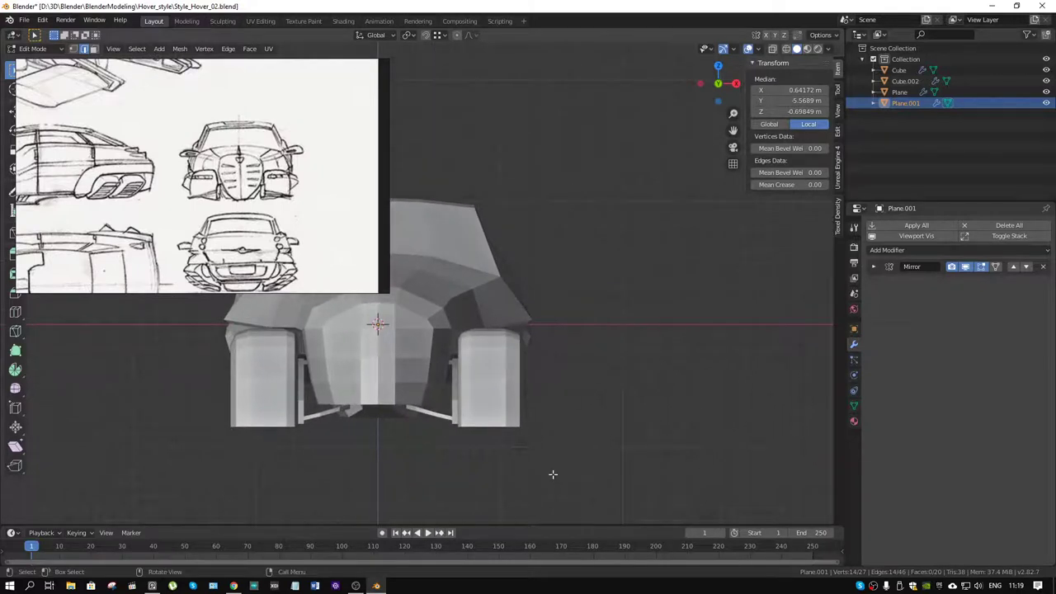
Extrude the edge loop 0.562 m along X into a flat plate.
key(shift+d)
key(x)
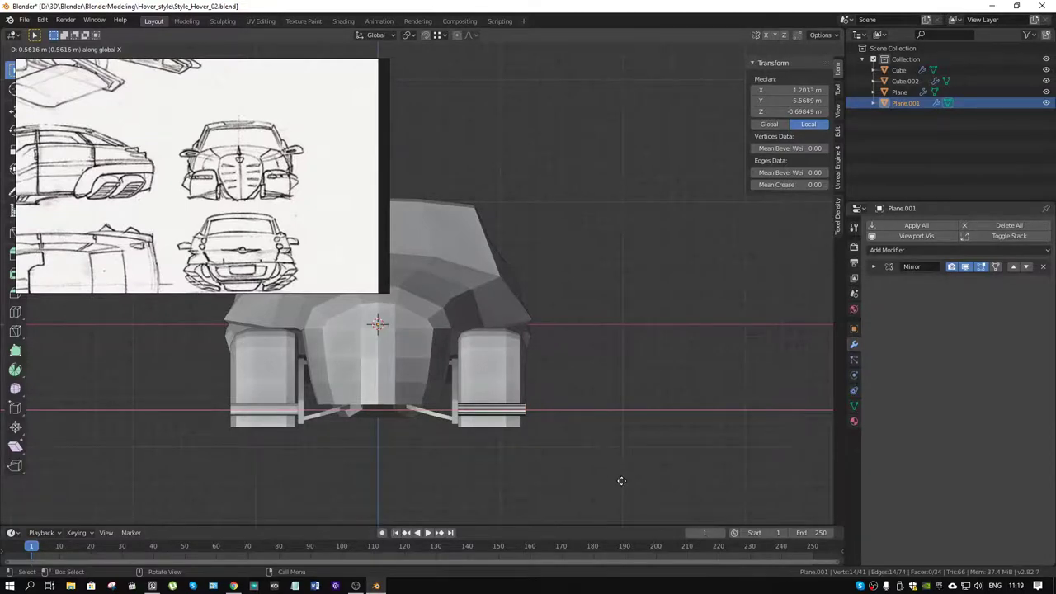
click(621, 481)
mouse_move(602, 476)
middle_down()
mouse_move(559, 443)
mouse_move(627, 378)
mouse_move(270, 301)
middle_up()
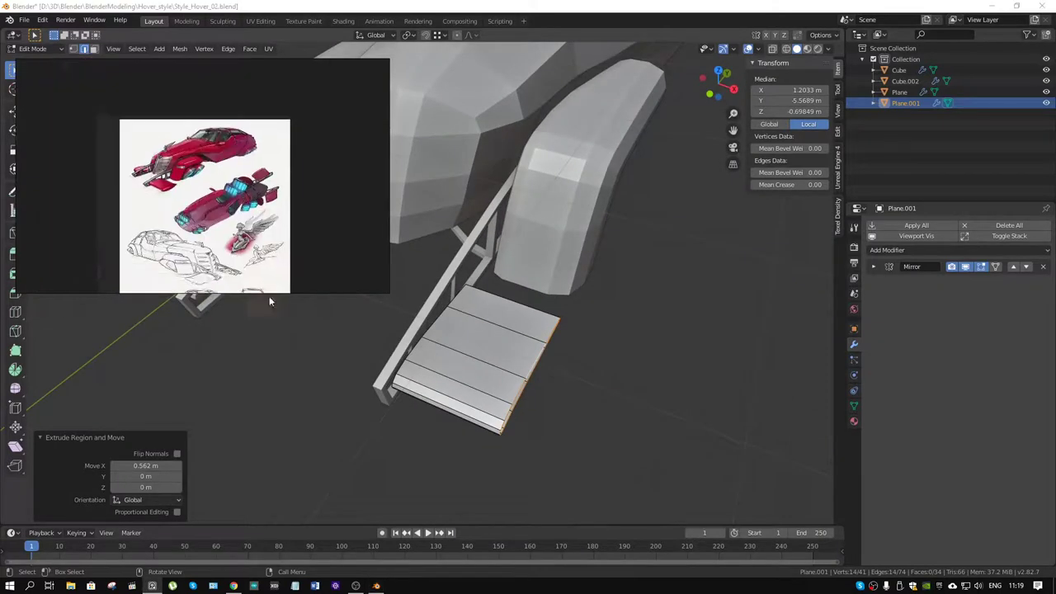
scroll(314, 280, up, 5)
scroll(331, 279, up, 2)
mouse_move(632, 385)
middle_down()
mouse_move(657, 389)
mouse_move(608, 344)
mouse_move(597, 311)
mouse_move(580, 385)
mouse_move(589, 391)
mouse_move(528, 391)
mouse_move(529, 428)
middle_up()
scroll(608, 343, down, 4)
scroll(528, 391, up, 2)
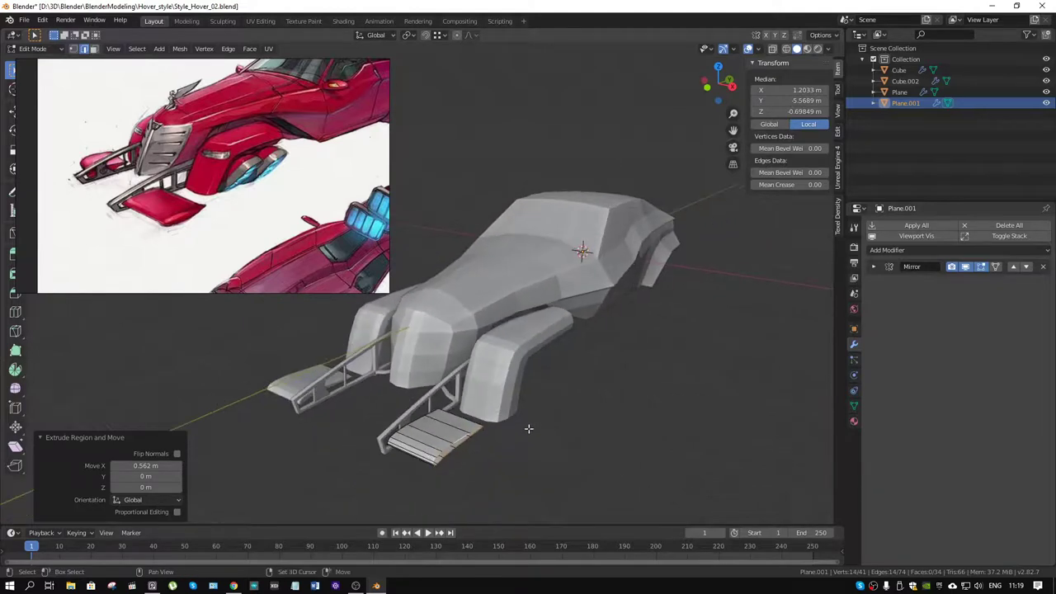
Shift the plate's outer end slightly further out along X.
key(g)
key(x)
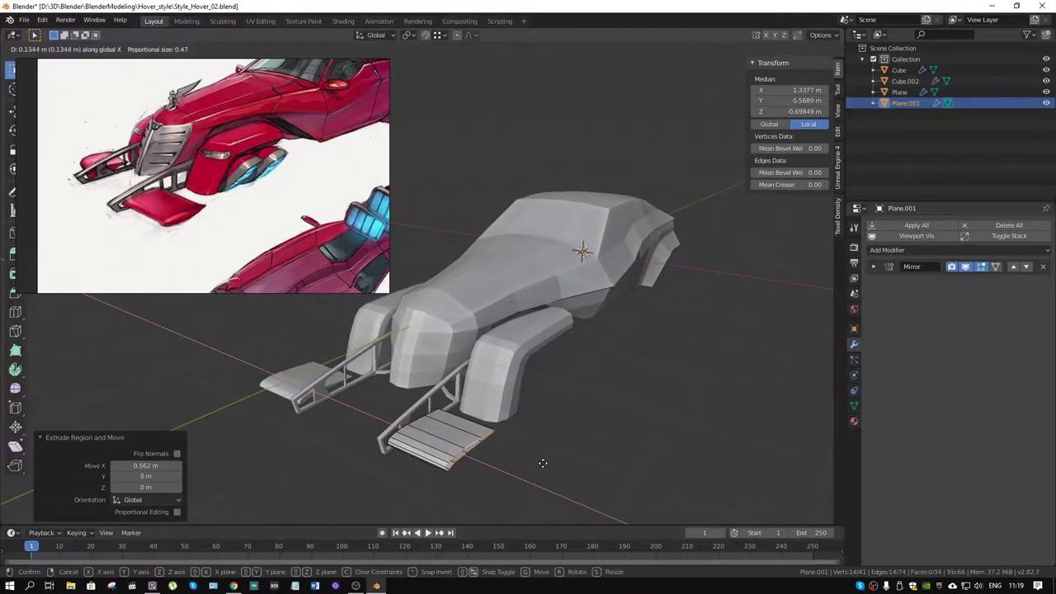
click(540, 463)
mouse_move(484, 462)
middle_down()
mouse_move(510, 469)
mouse_move(540, 400)
mouse_move(547, 337)
middle_up()
scroll(547, 337, up, 2)
middle_drag(490, 372, 450, 425)
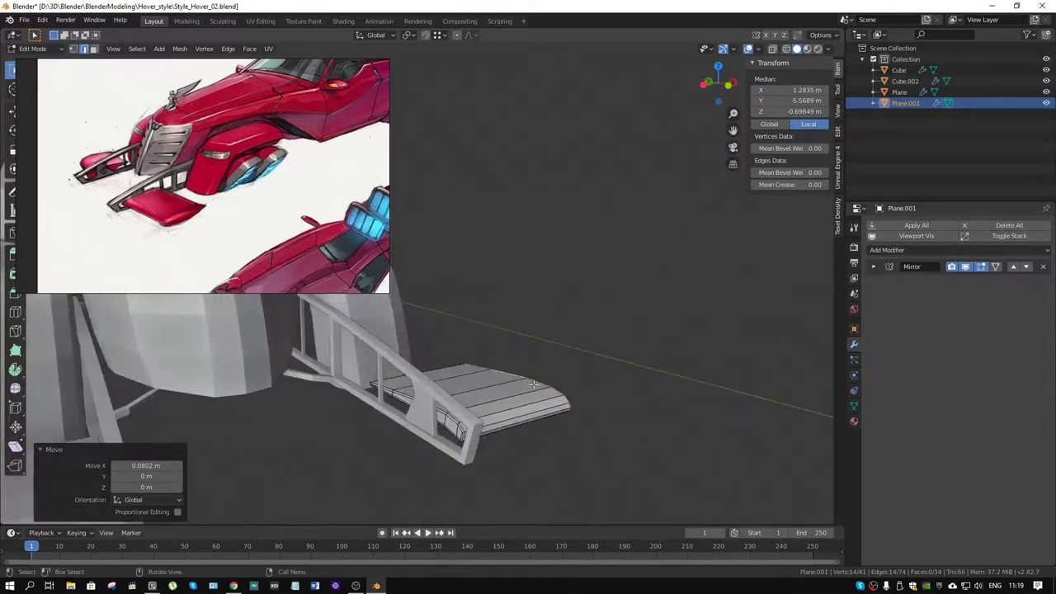
Select a blade face plus its coplanar faces, then grow the selection by one step.
alt+click(449, 425)
click(455, 424)
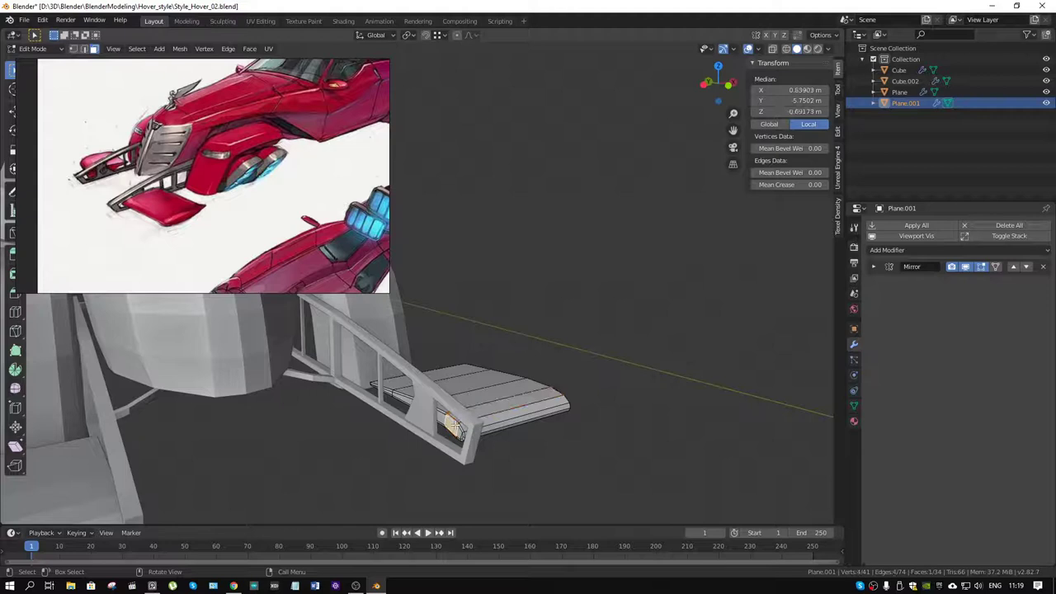
key(shift+g)
key(c)
mouse_move(455, 424)
middle_down()
mouse_move(472, 453)
mouse_move(523, 344)
mouse_move(585, 403)
middle_up()
key(ctrl+KP_Add)
Duplicate the curved blade tip, mirror it with scale X -1, and move it to the plate's outer end.
key(shift+d)
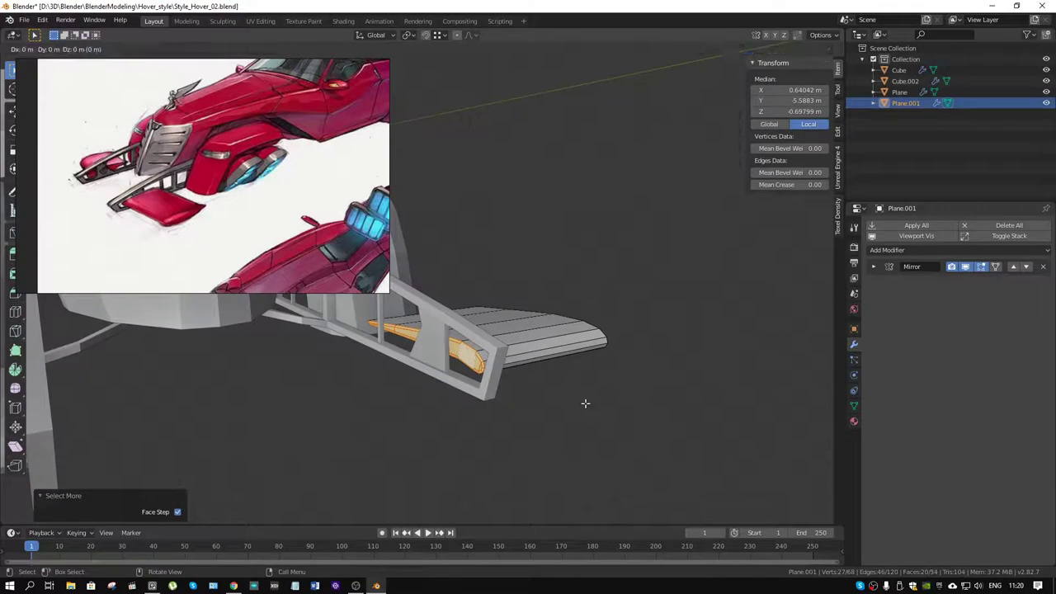
right_click(585, 404)
text(sx-1)
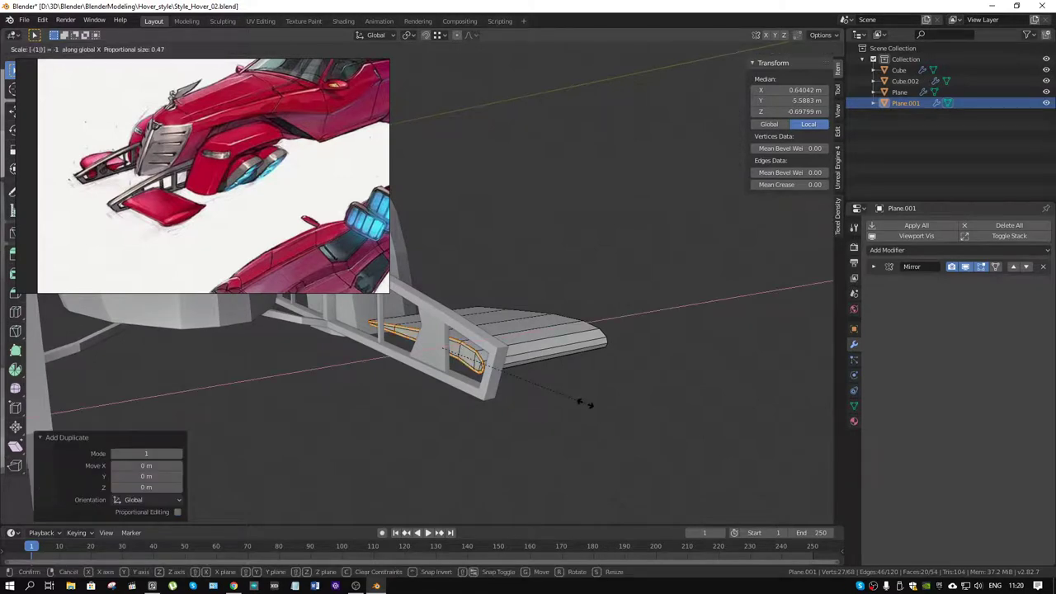
key(Return)
middle_drag(572, 403, 583, 448)
key(g)
key(x)
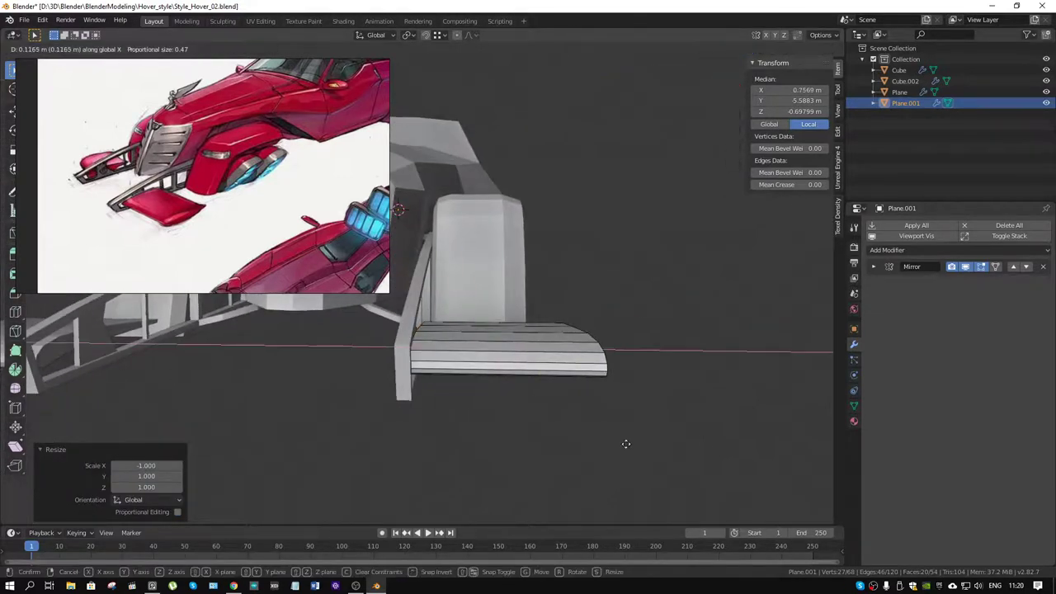
click(800, 439)
key(g)
key(x)
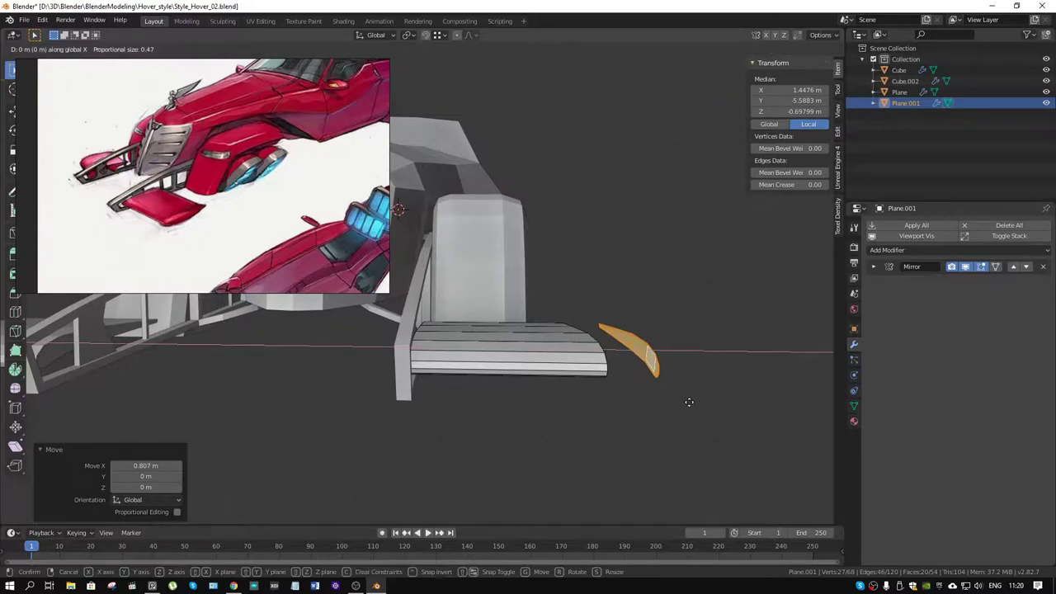
click(610, 374)
middle_drag(611, 374, 577, 388)
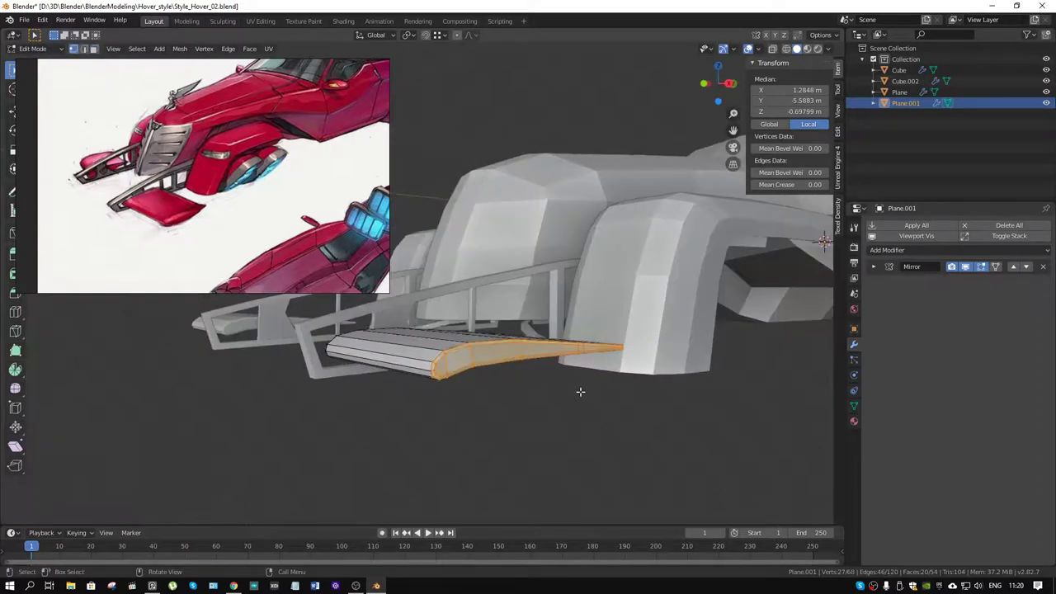
Select the whole plate and bring up Merge options, then leave without merging.
key(a)
key(m)
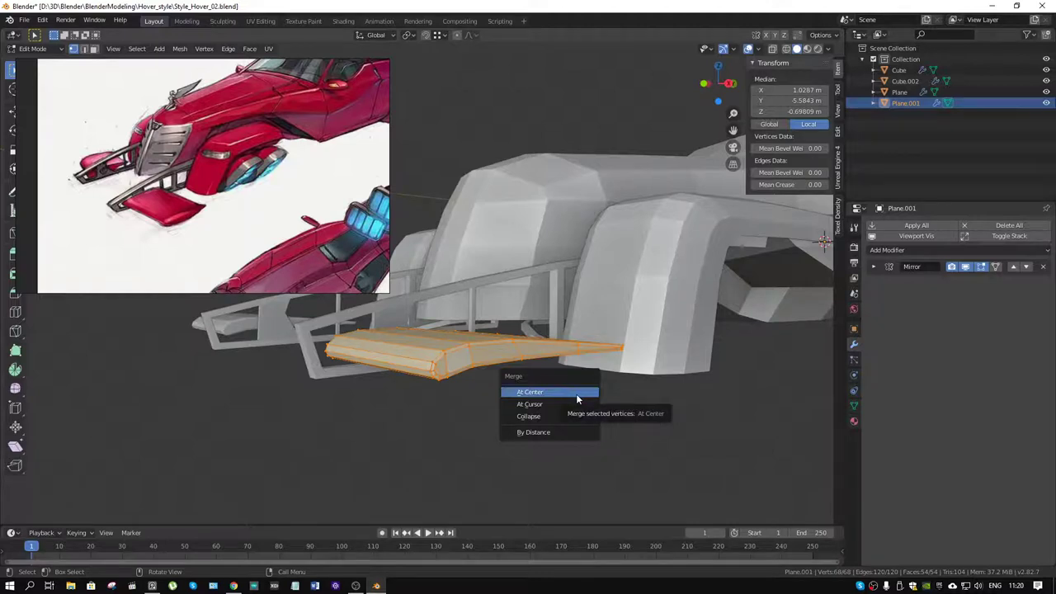
click(492, 386)
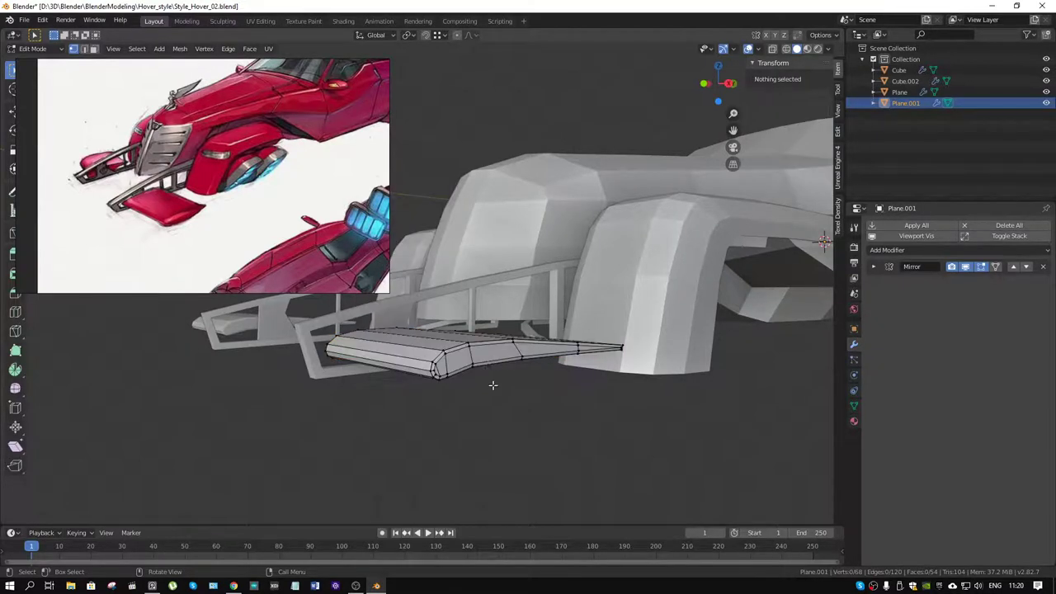
Select the connected curved wedge in face mode and shift it 0.0738 m along X.
key(3)
key(l)
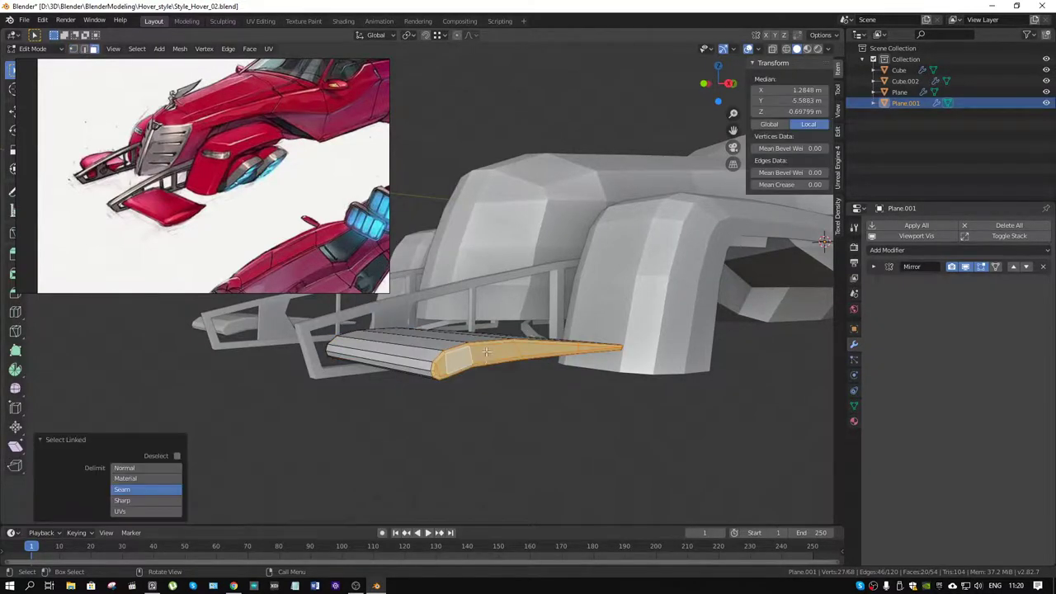
middle_drag(486, 371, 583, 418)
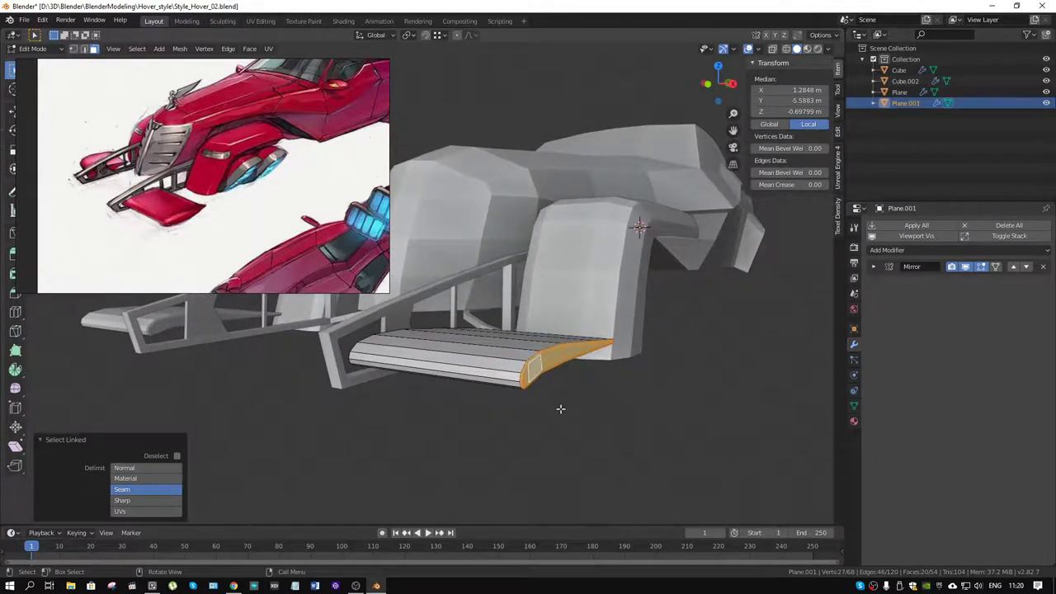
key(g)
key(x)
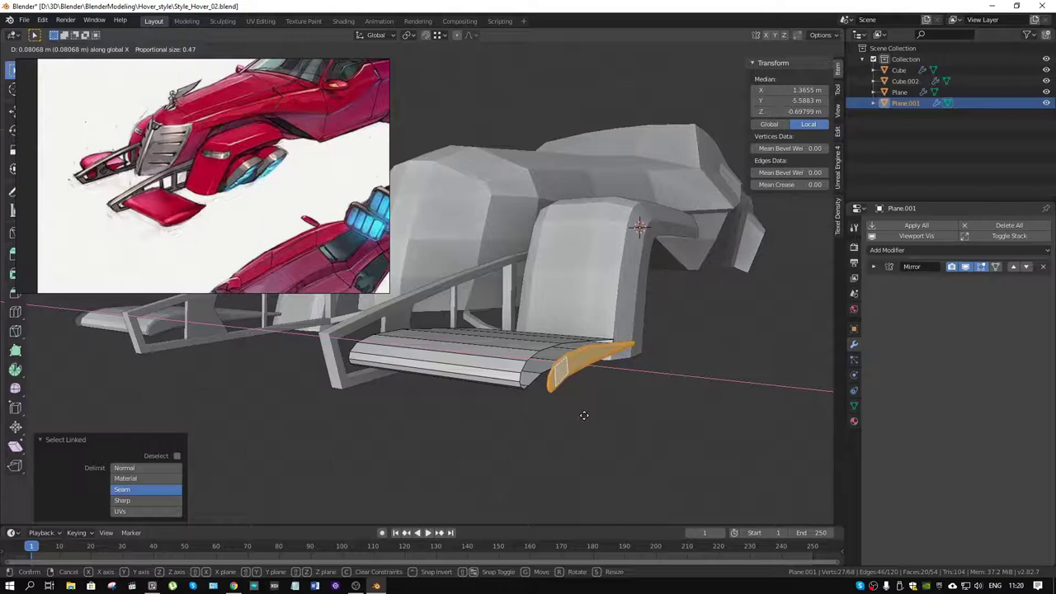
click(582, 415)
middle_drag(582, 416, 578, 424)
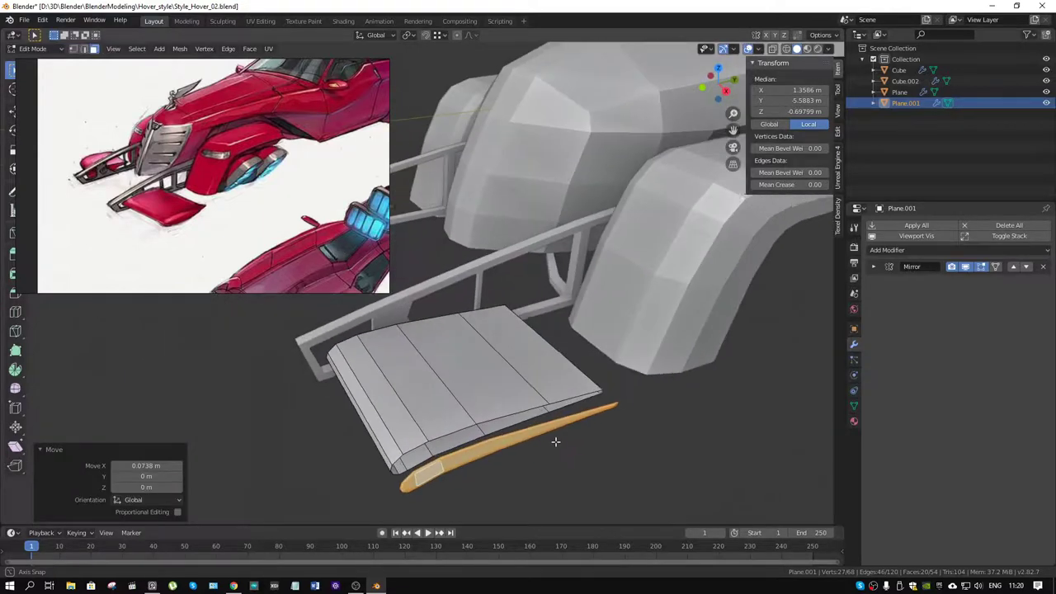
Try scaling the wedge, including along Z for thickness, but cancel each attempt.
key(s)
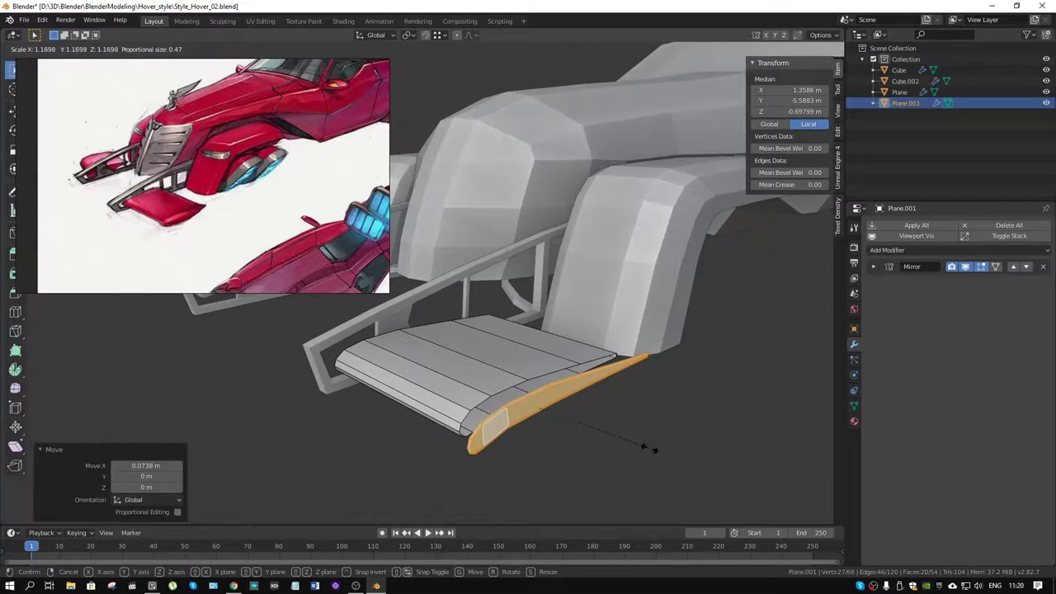
key(Escape)
mouse_move(625, 432)
middle_down()
mouse_move(601, 404)
mouse_move(605, 436)
middle_up()
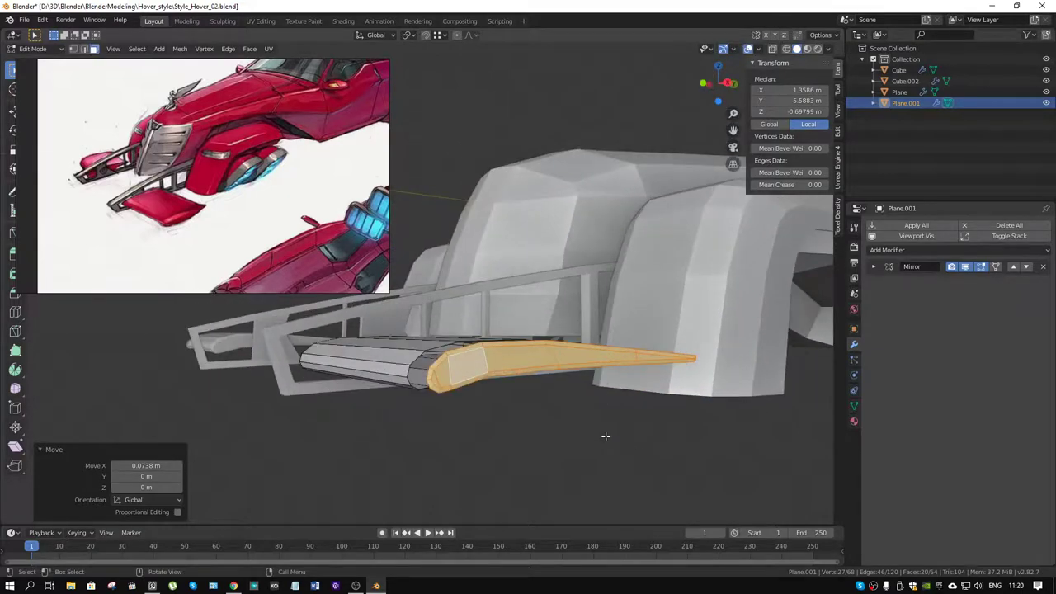
key(s)
key(Escape)
key(s)
key(z)
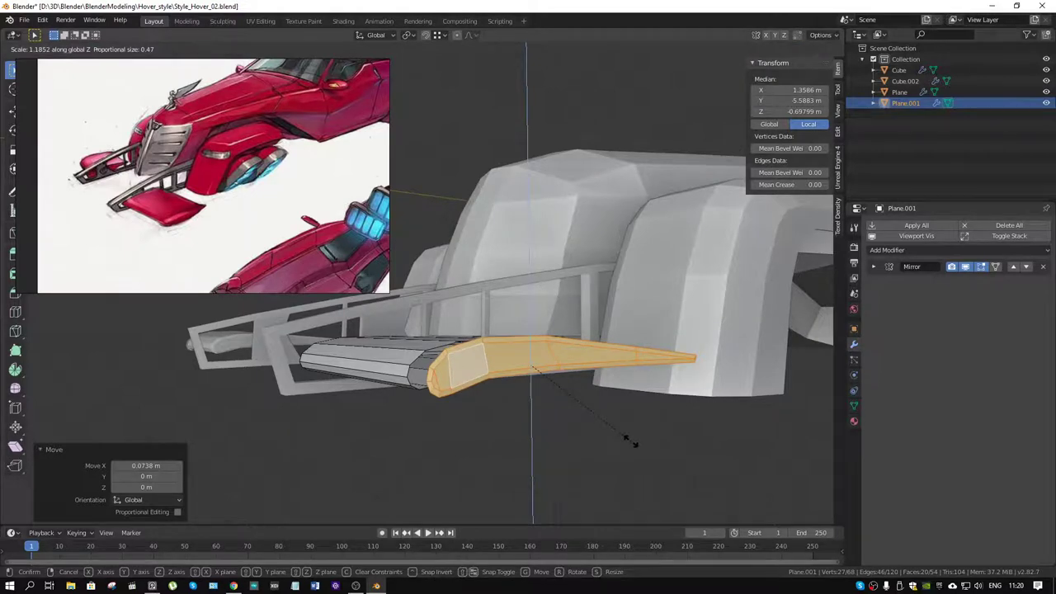
key(Escape)
mouse_move(629, 438)
middle_down()
mouse_move(485, 367)
mouse_move(330, 381)
mouse_move(397, 383)
middle_up()
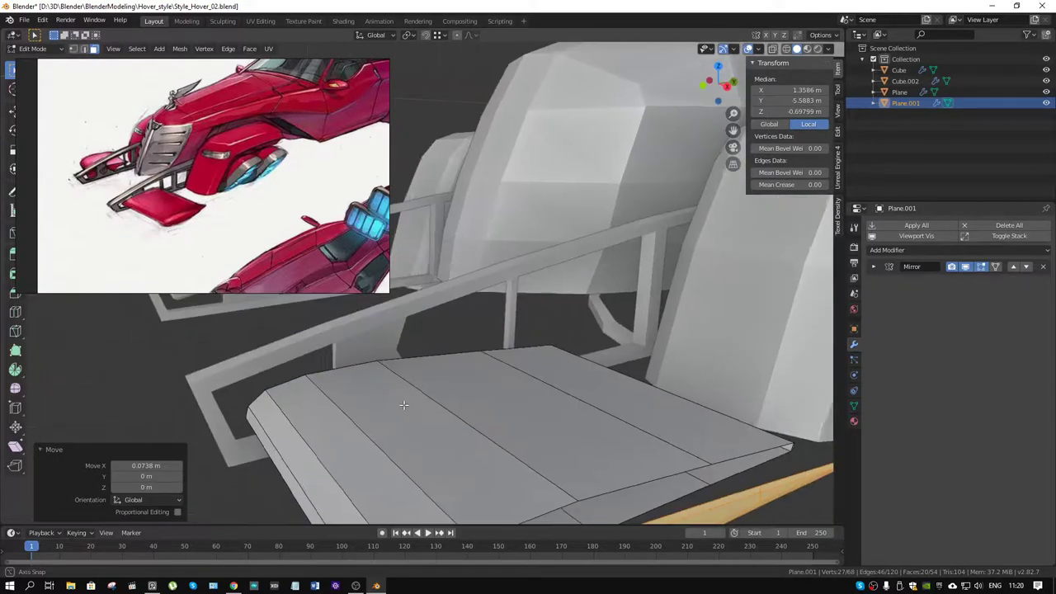
Separate the wedge into its own object and return to Object Mode.
key(p)
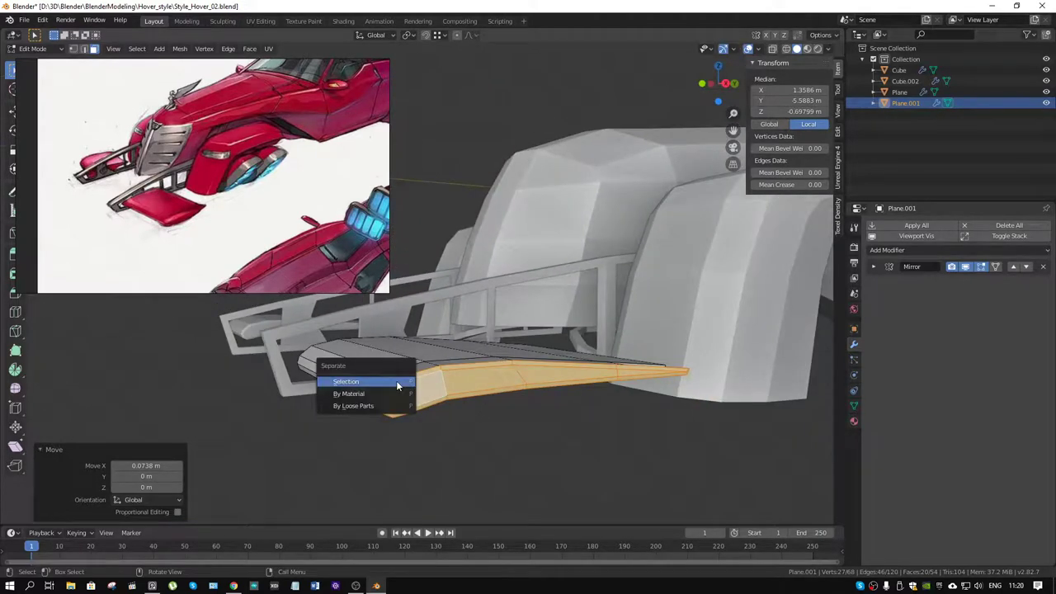
click(396, 380)
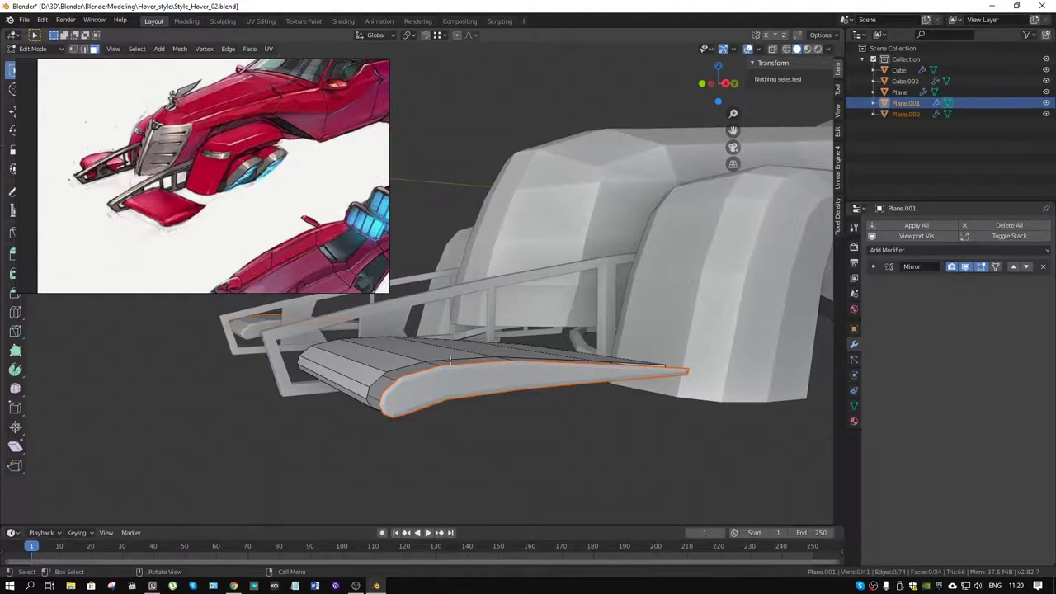
key(ctrl+Tab)
click(427, 387)
Make Plane.002 active, view it from the side, and enter Edit Mode on the wing.
click(426, 388)
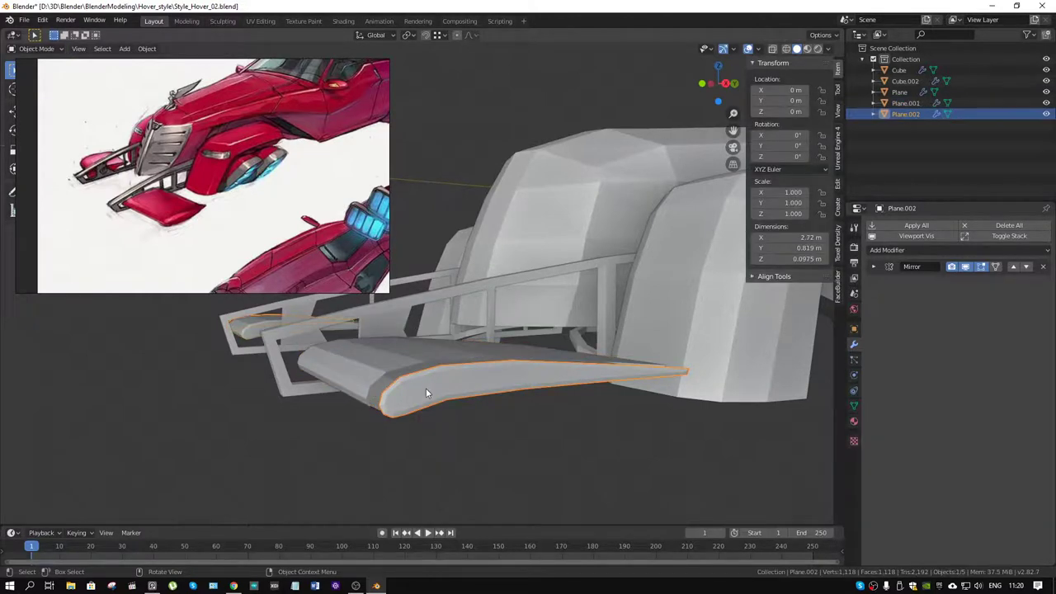
scroll(426, 388, down, 2)
key(KP_3)
mouse_move(426, 393)
middle_down()
mouse_move(444, 321)
mouse_move(501, 427)
middle_up()
scroll(501, 427, up, 3)
key(ctrl+Tab)
click(566, 435)
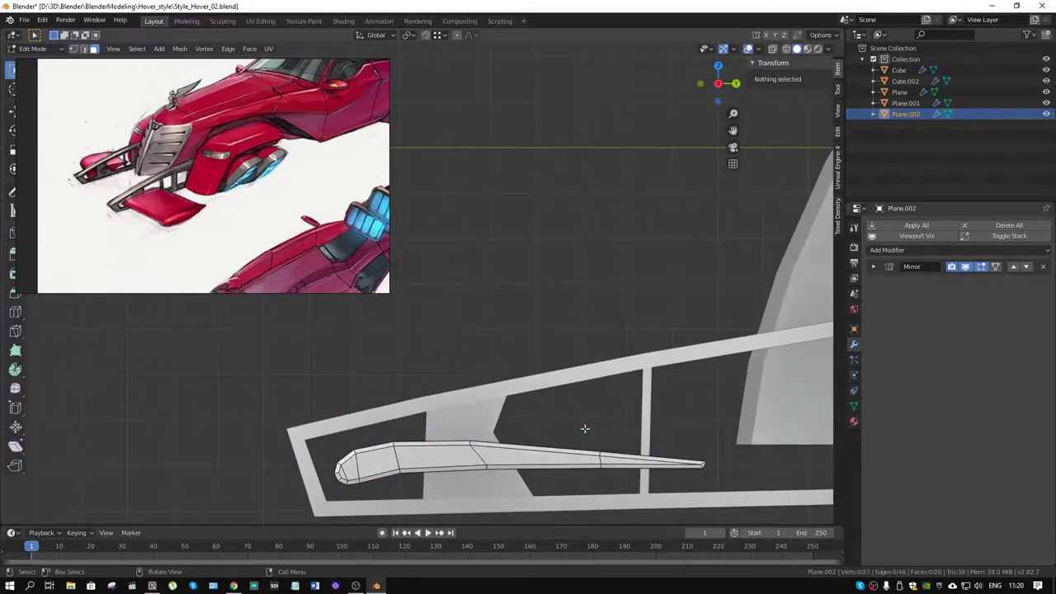
mouse_move(566, 434)
shift+middle_down()
mouse_move(589, 419)
mouse_move(601, 322)
shift+middle_up()
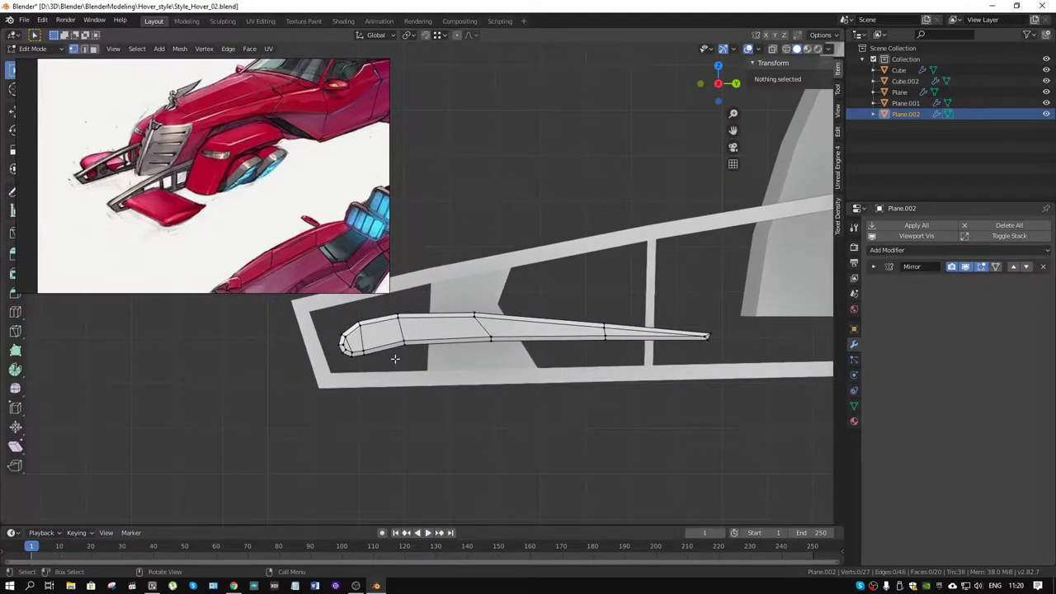
scroll(391, 360, up, 2)
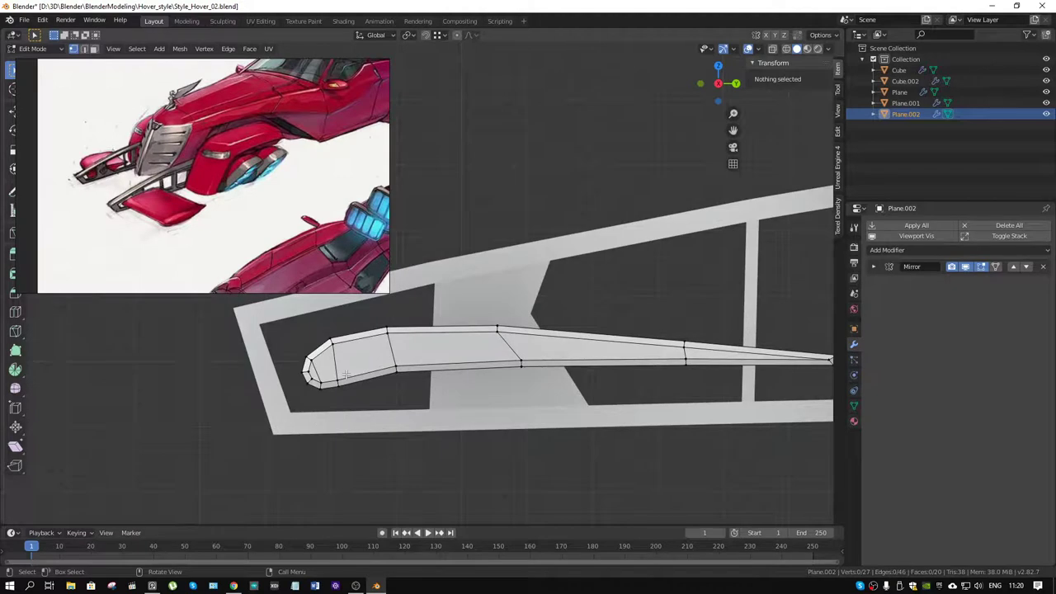
Select the edge loop around the wing outline and separate it by selection into Plane.003.
key(3)
click(364, 363)
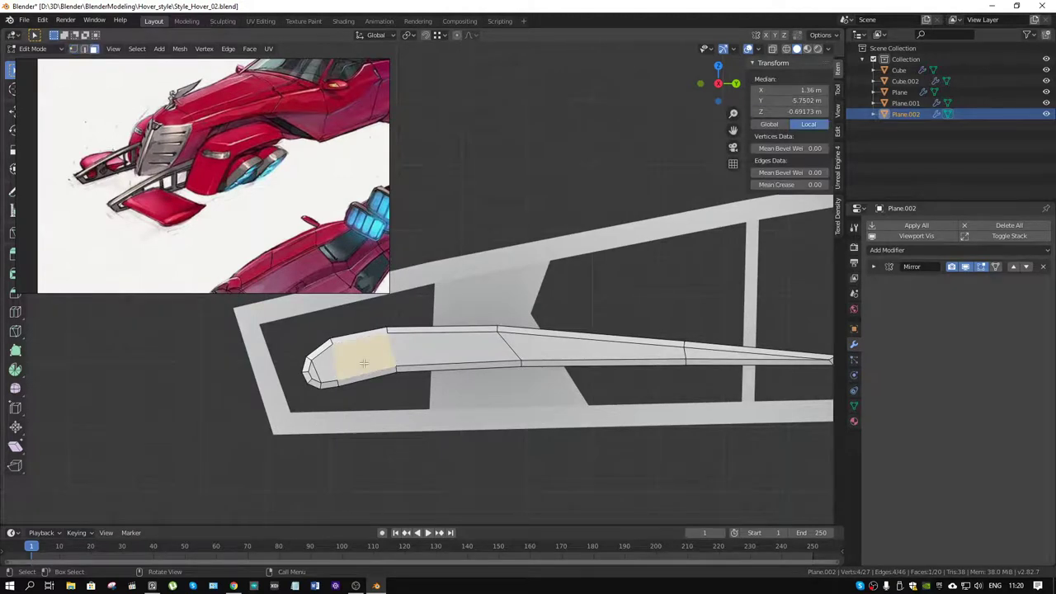
key(2)
alt+click(329, 385)
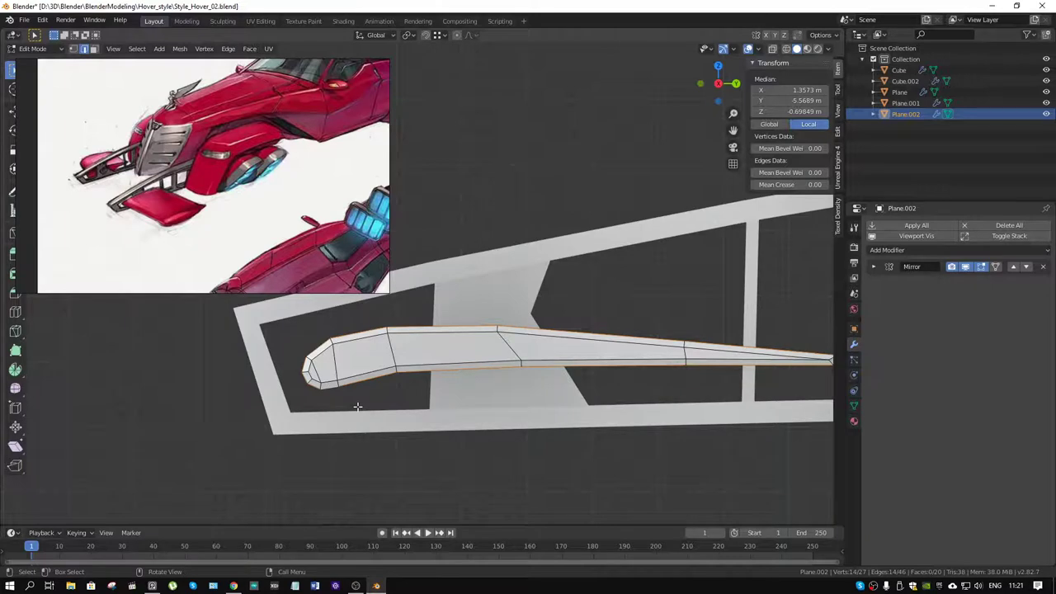
key(p)
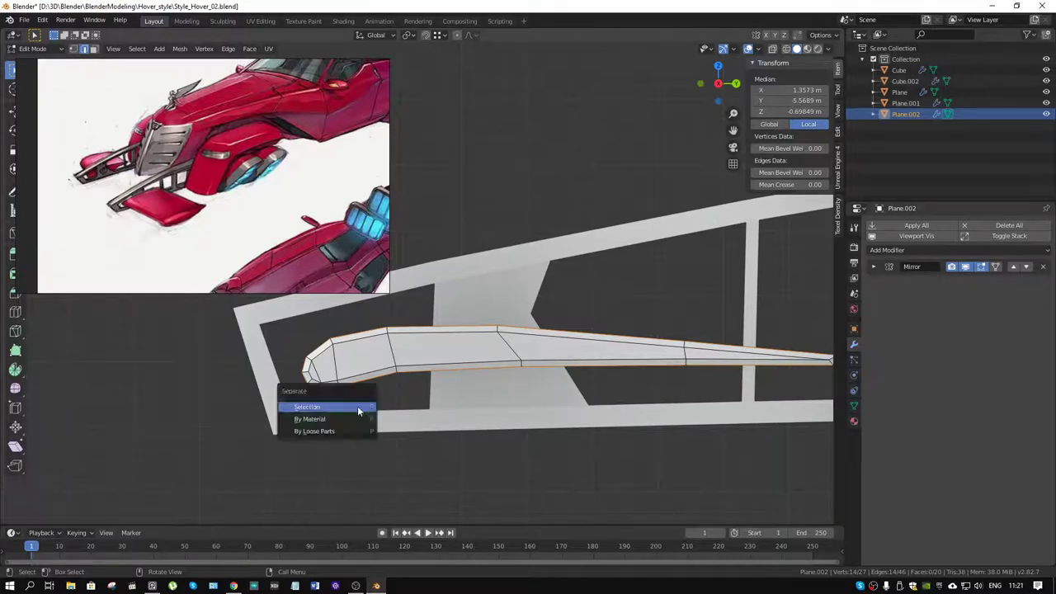
click(357, 406)
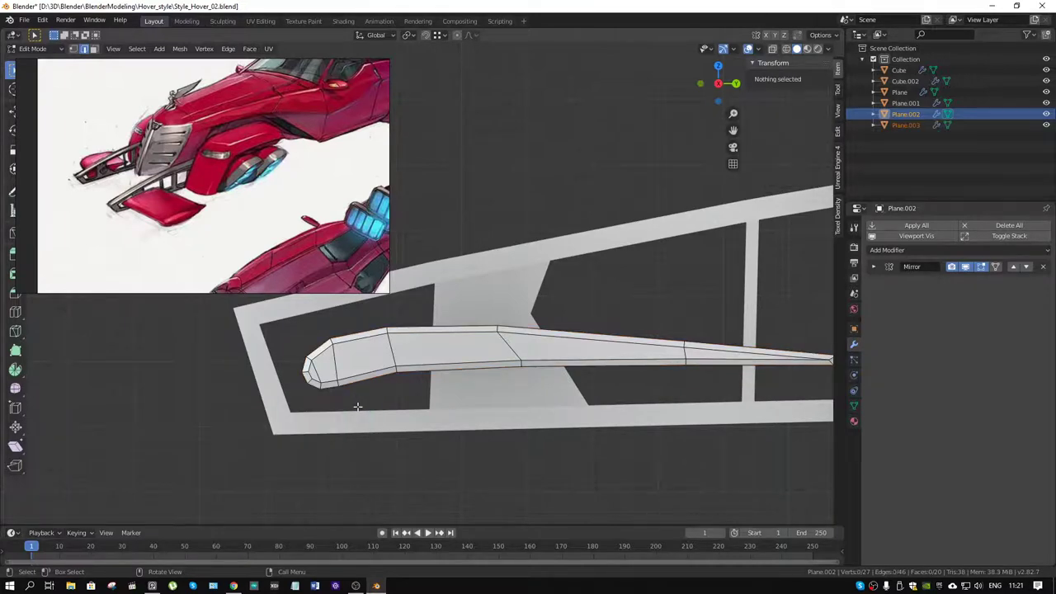
Select the whole wing mesh from its tip face and delete all its geometry.
key(3)
click(344, 359)
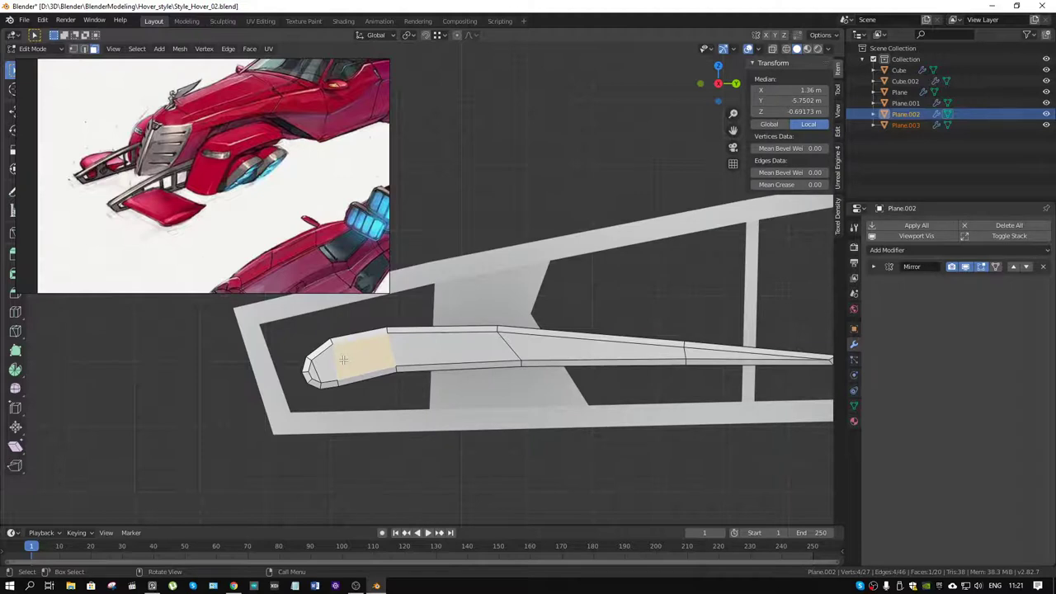
key(ctrl+l)
key(x)
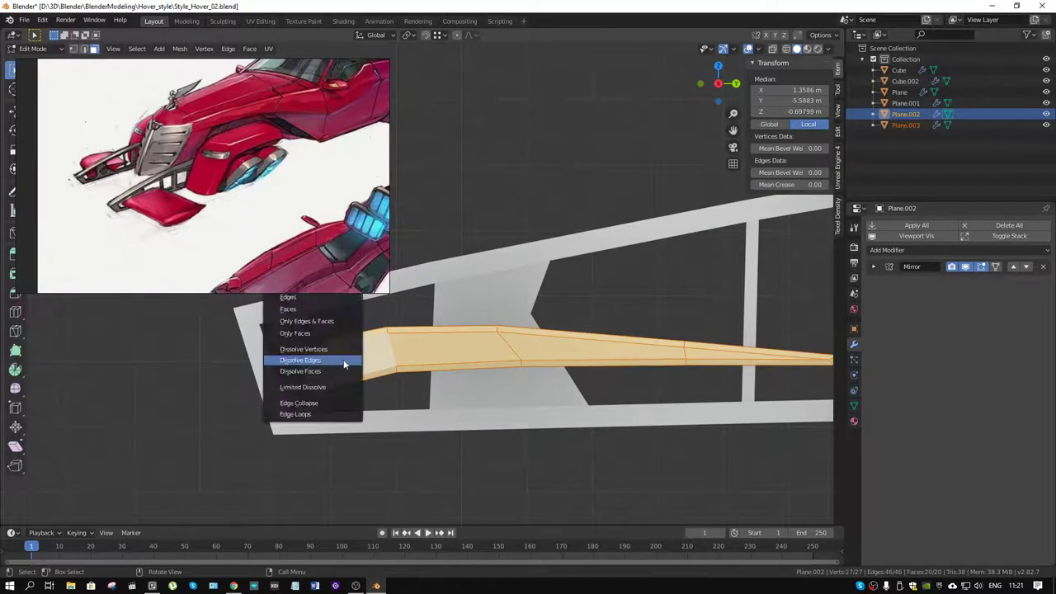
click(297, 307)
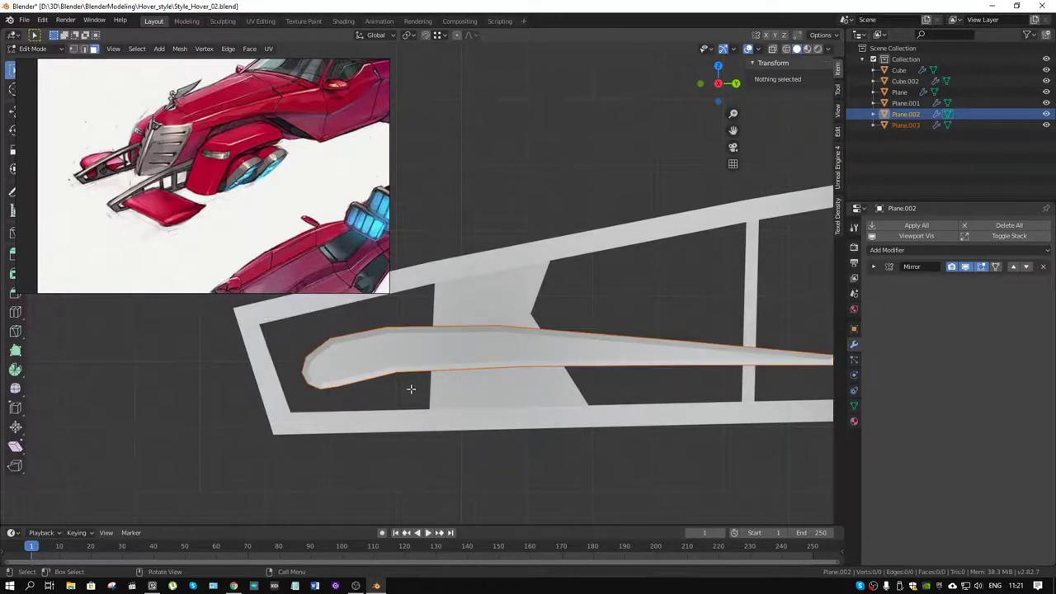
In Object Mode, delete the two wing objects, then select the seat and show its transform values.
key(ctrl+Tab)
click(321, 386)
key(x)
click(320, 386)
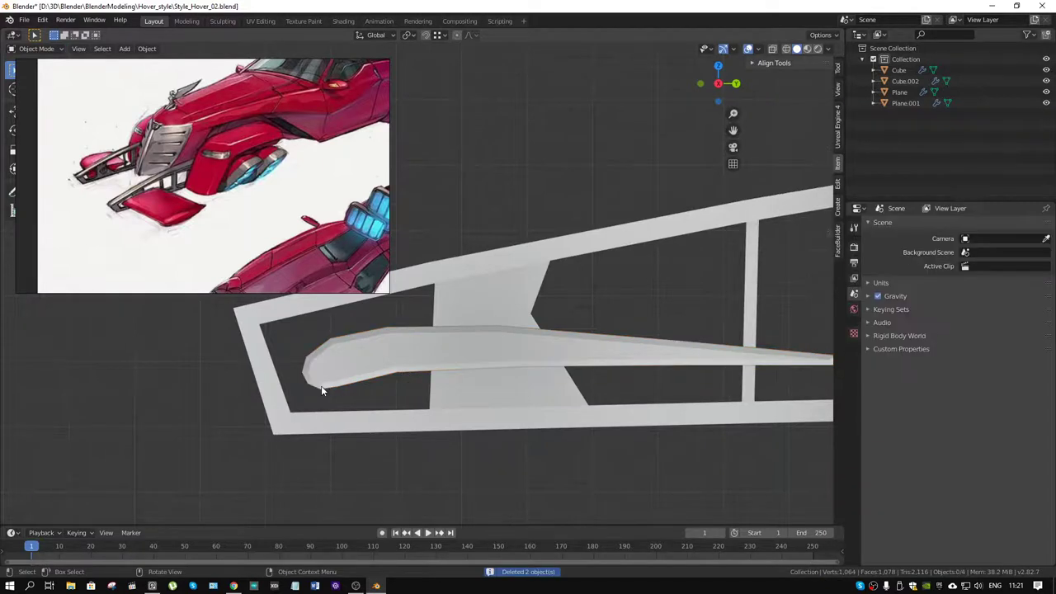
mouse_move(401, 390)
middle_down()
mouse_move(613, 441)
mouse_move(583, 384)
middle_up()
click(584, 384)
key(n)
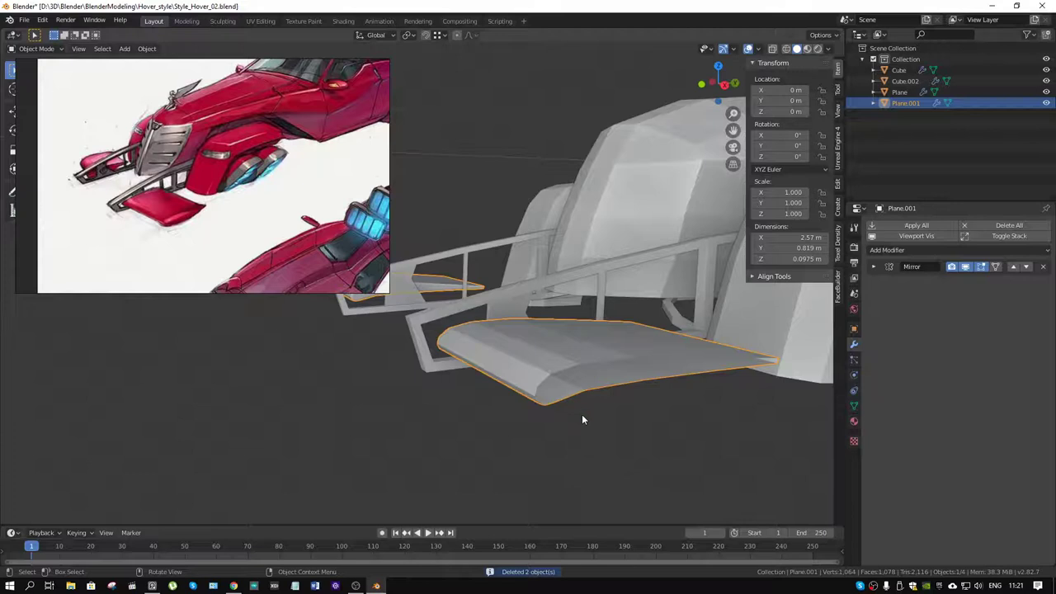
Undo the object deletion back into wing editing, switch to orthographic view and vertex select.
key(ctrl+z)
key(ctrl+z)
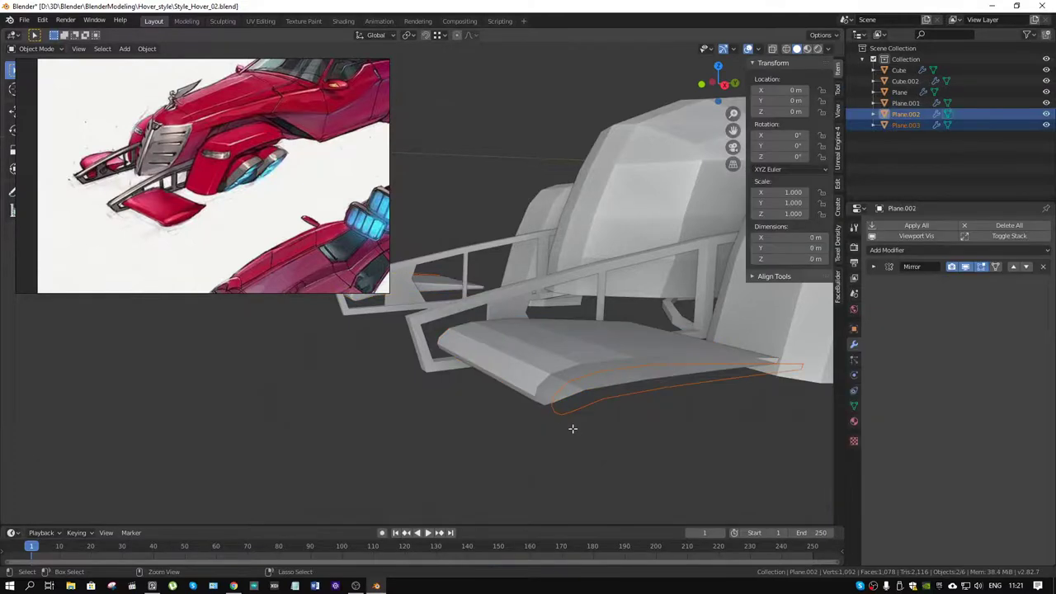
key(ctrl+z)
middle_drag(625, 417, 592, 409)
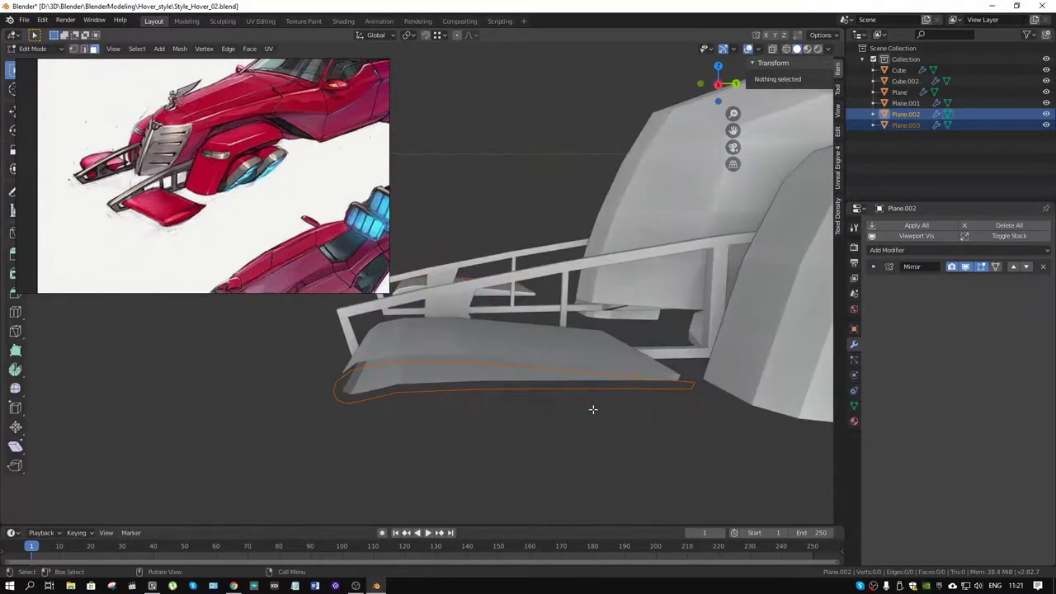
key(KP_5)
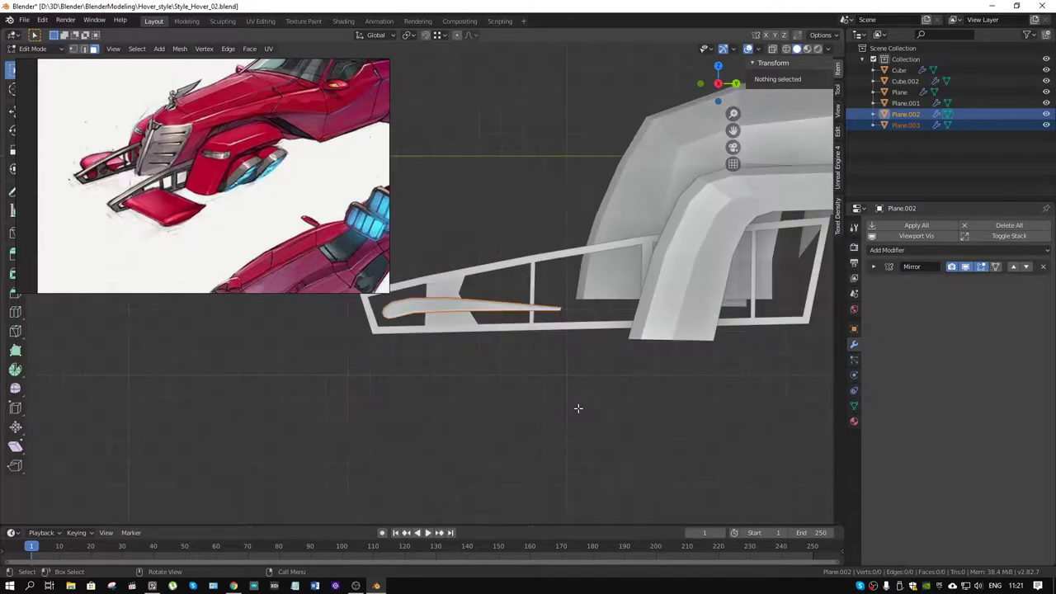
scroll(486, 340, up, 5)
key(ctrl+Tab)
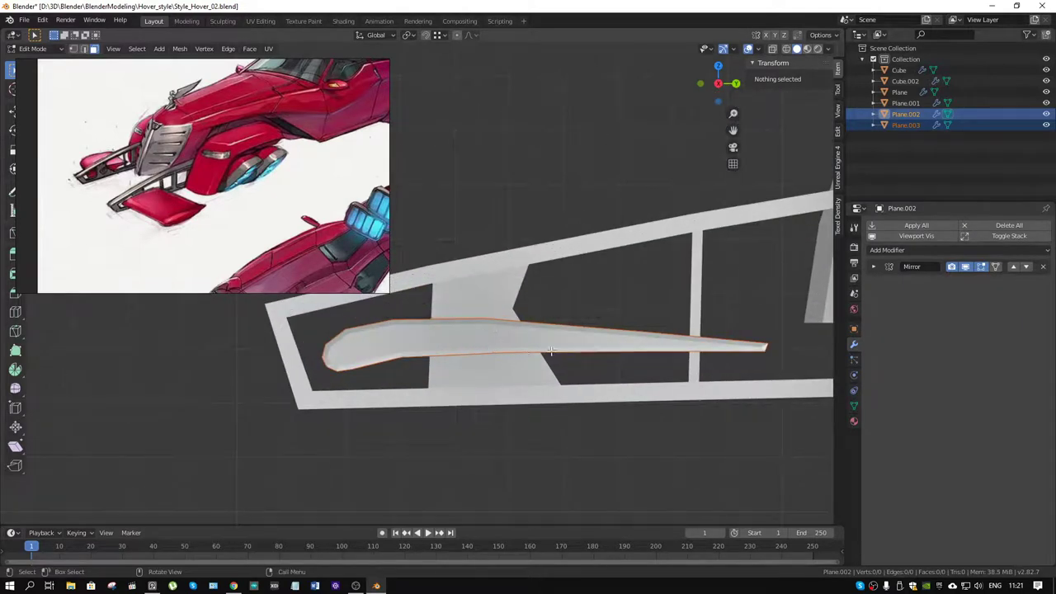
key(1)
middle_drag(503, 353, 501, 351)
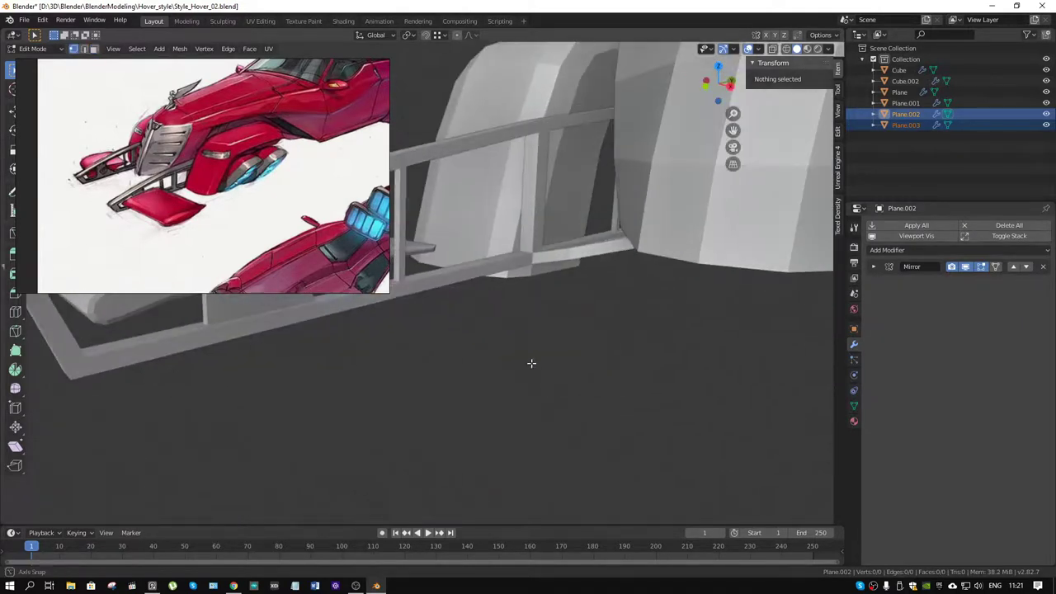
scroll(501, 351, down, 5)
scroll(591, 352, up, 2)
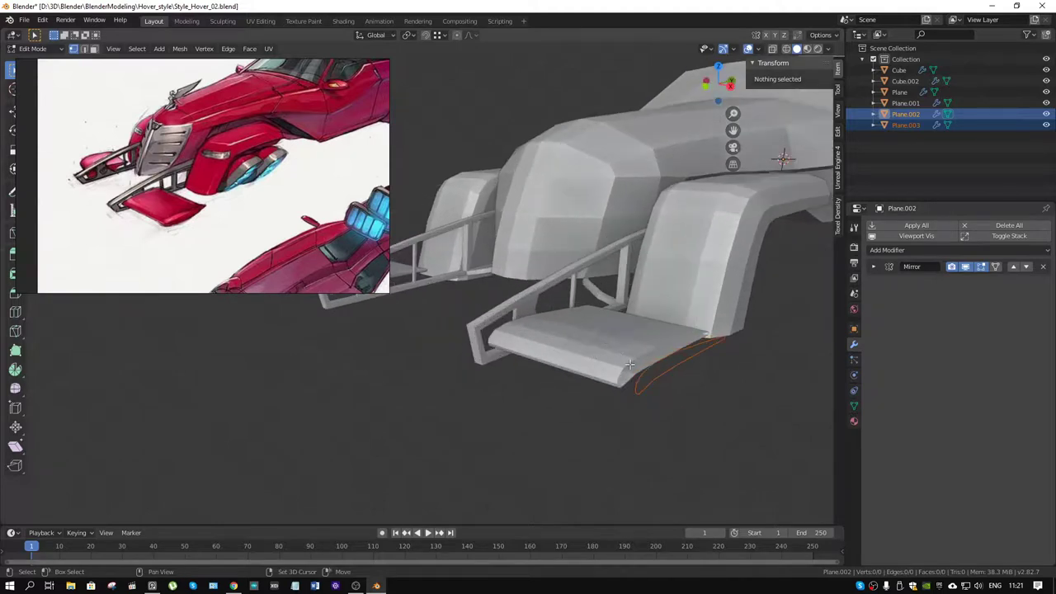
scroll(578, 379, up, 2)
scroll(550, 421, up, 3)
key(ctrl+Tab)
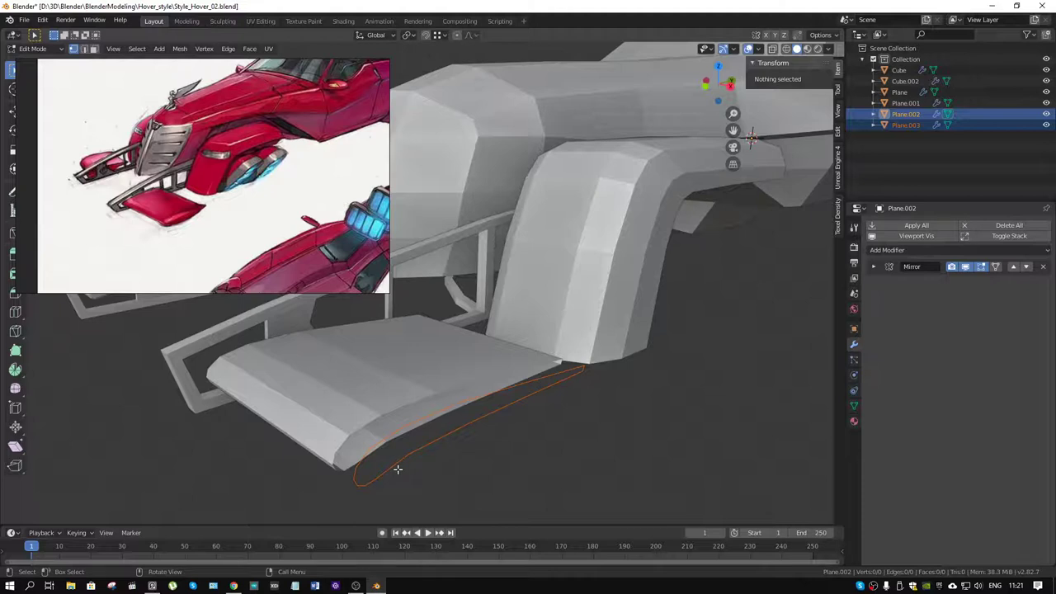
key(x)
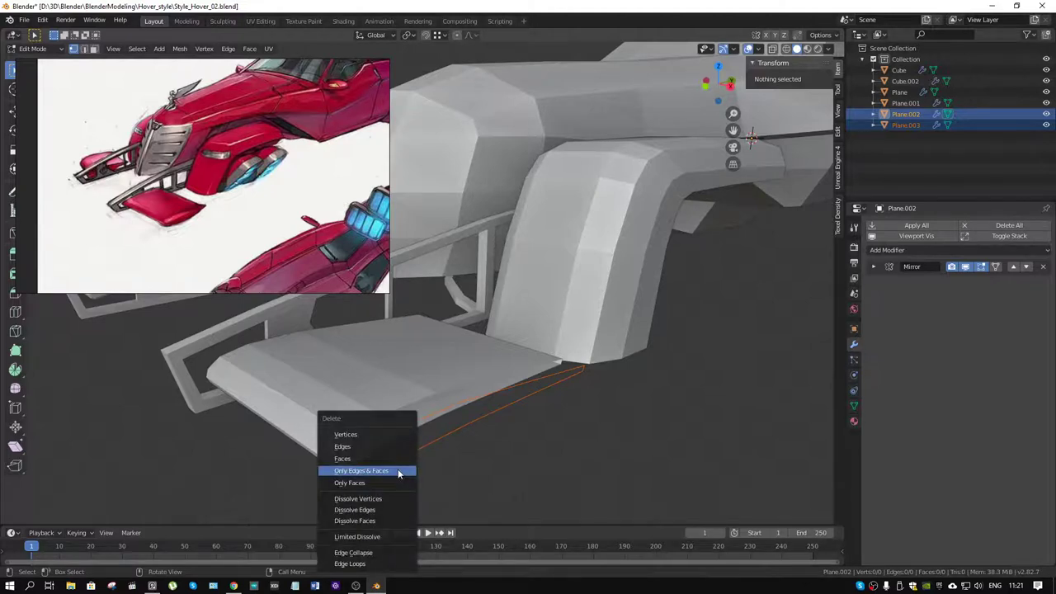
right_click(505, 456)
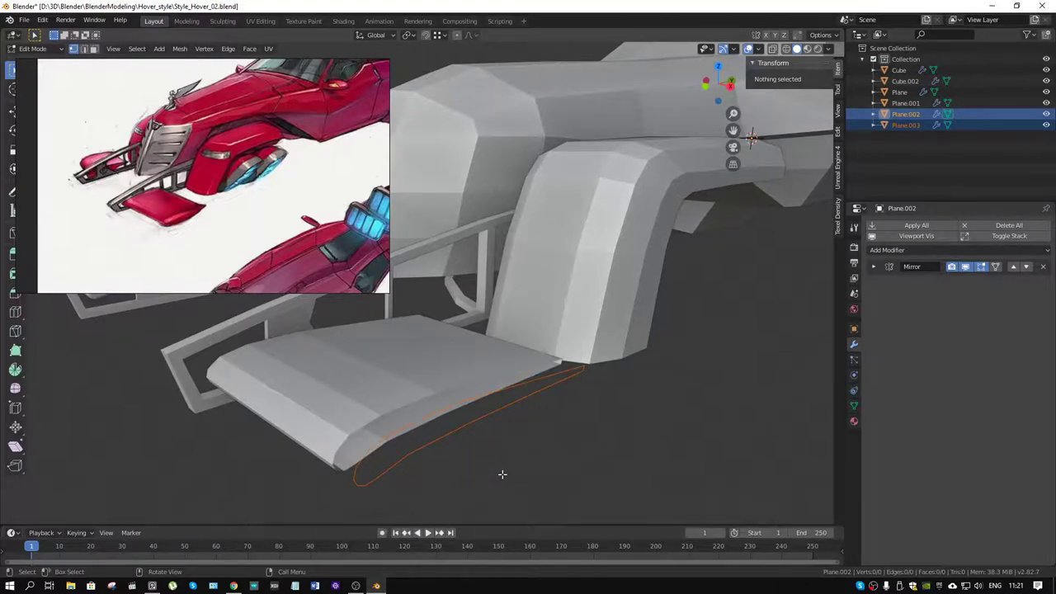
key(ctrl+z)
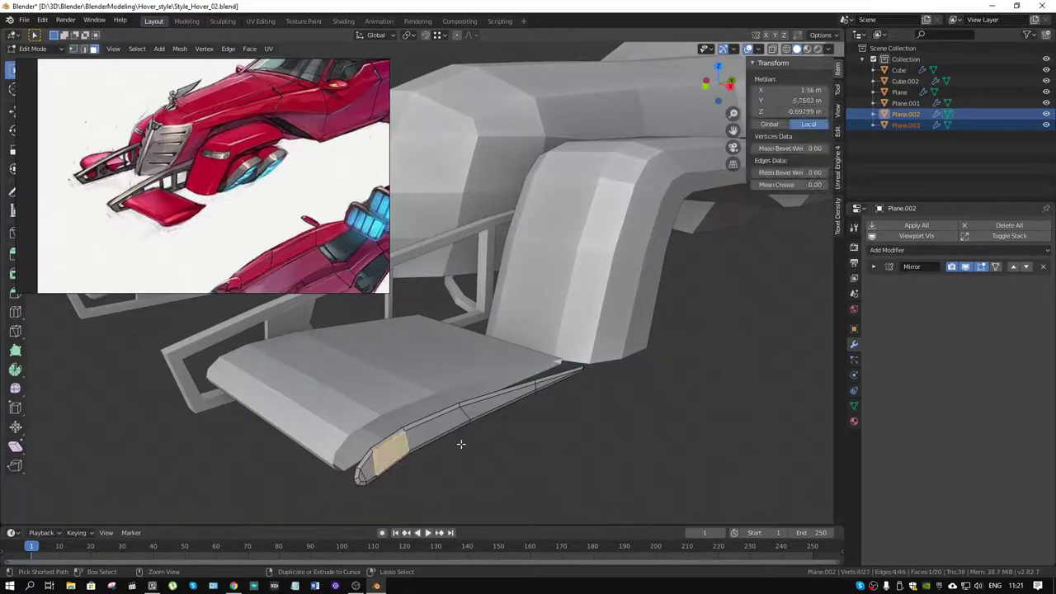
key(ctrl+z)
middle_drag(415, 449, 412, 427)
key(2)
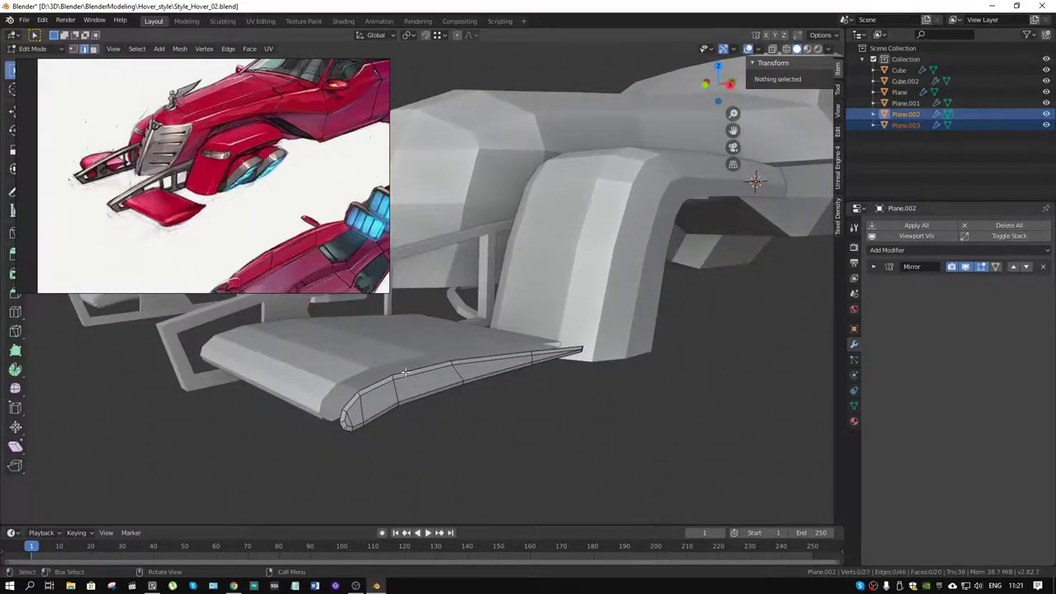
click(406, 374)
key(1)
key(2)
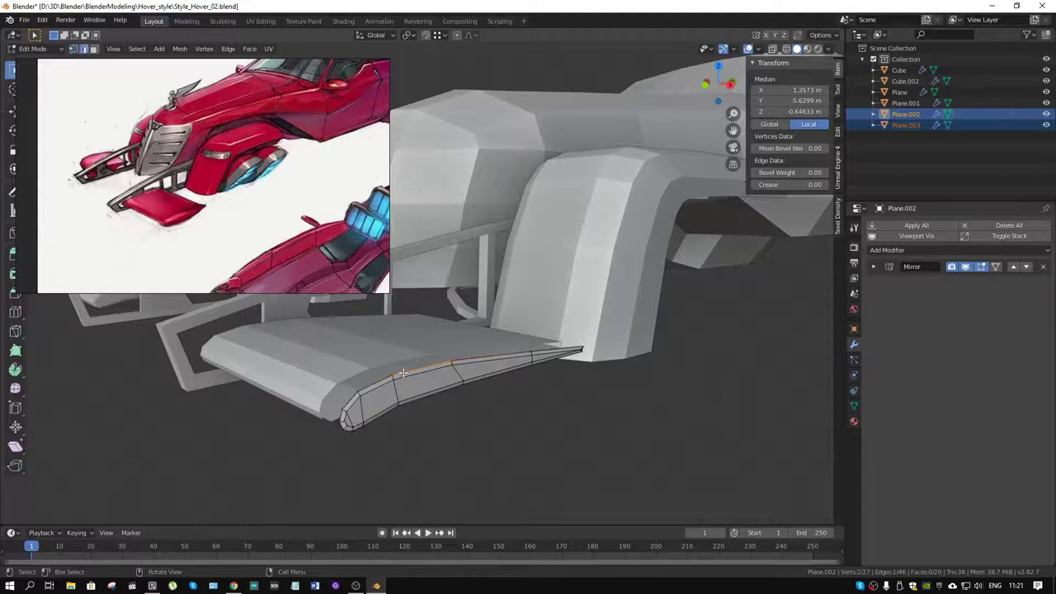
alt+click(406, 374)
key(1)
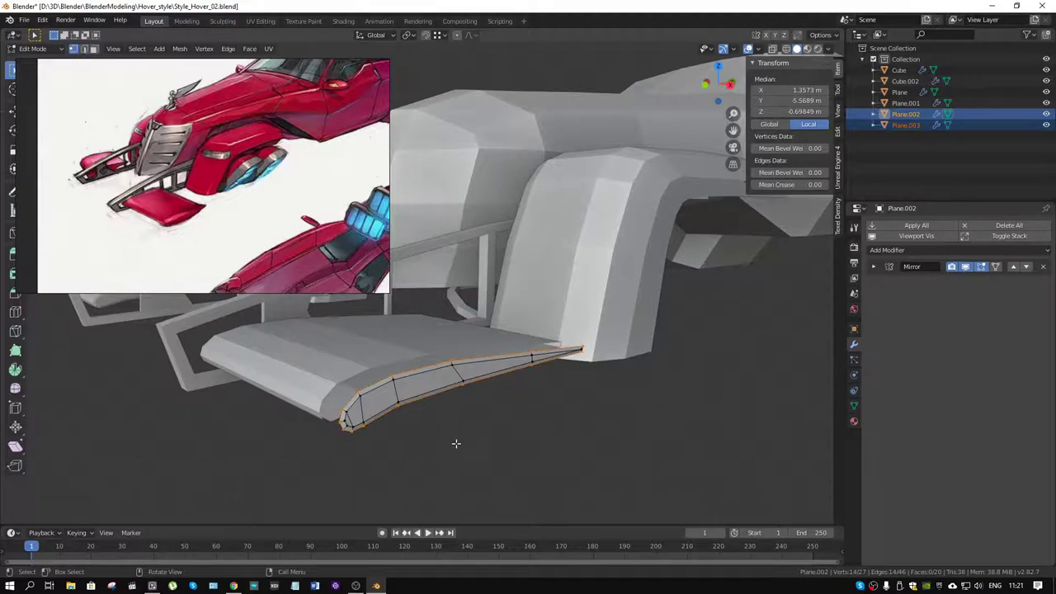
key(p)
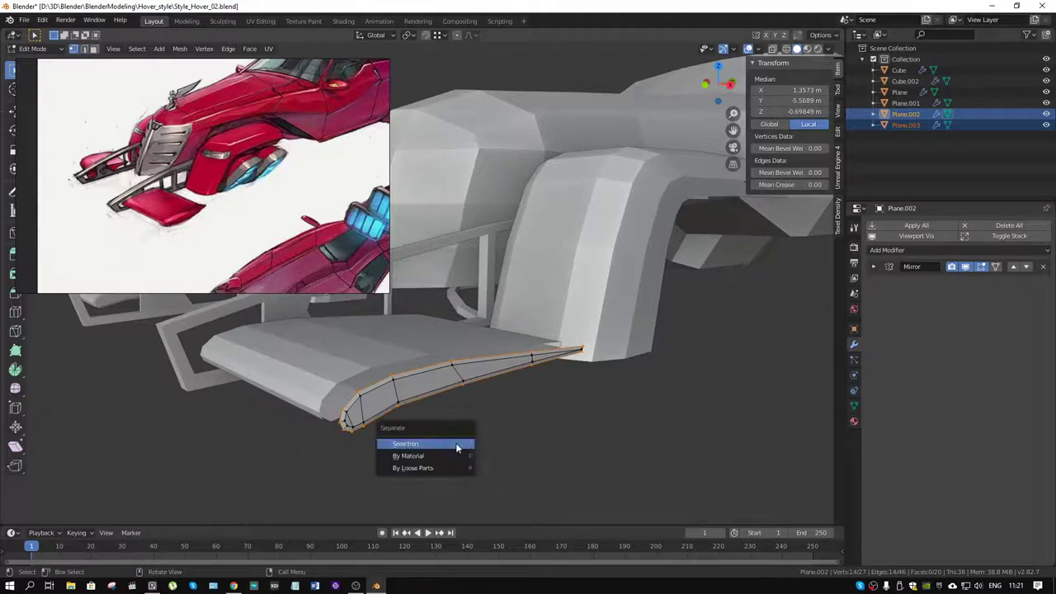
click(455, 443)
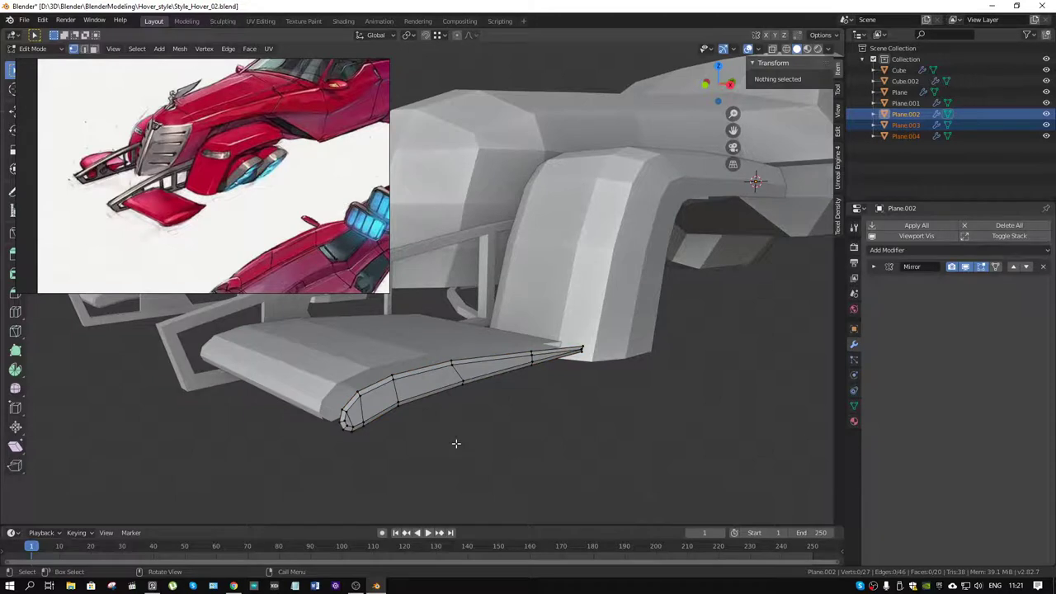
key(ctrl+Tab)
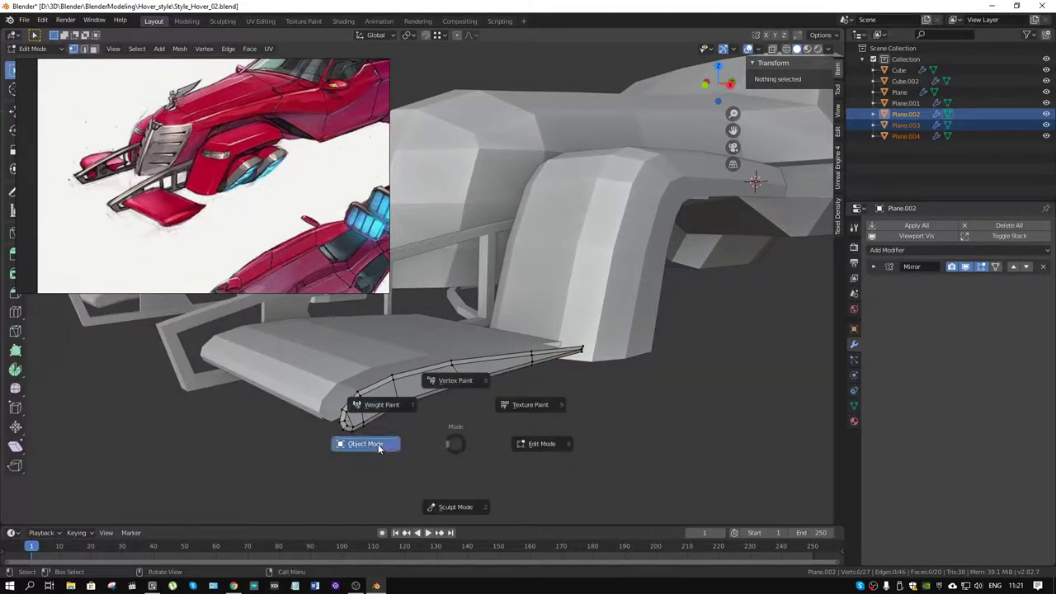
click(378, 444)
key(x)
click(379, 446)
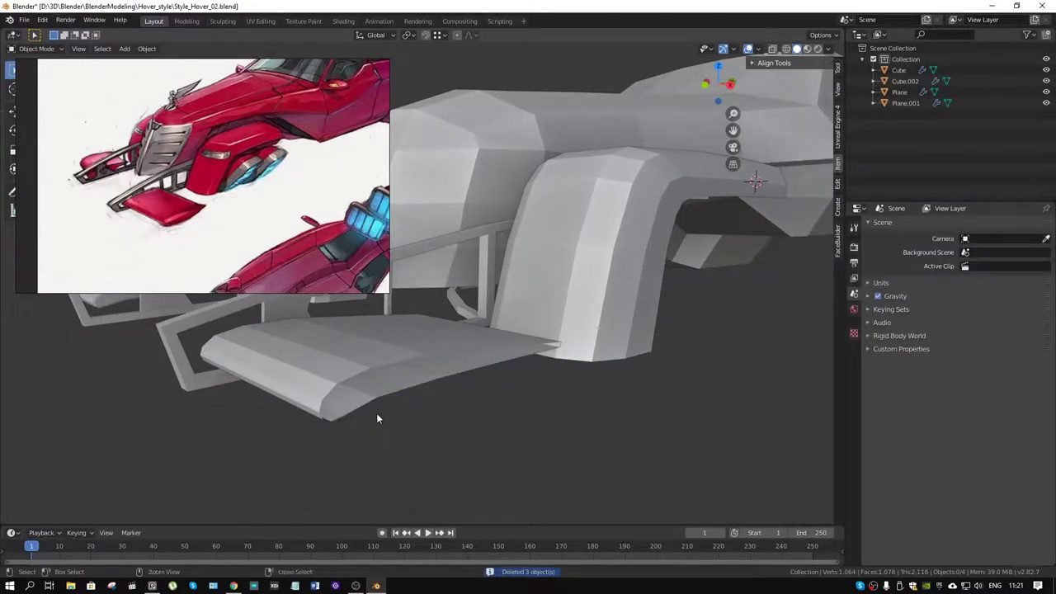
click(377, 412)
click(361, 394)
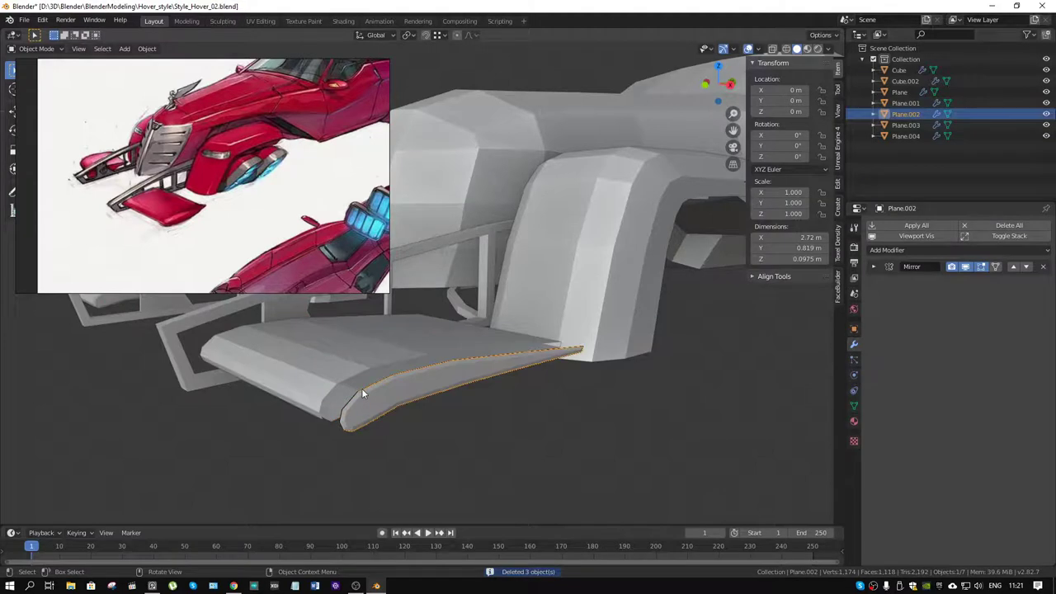
key(ctrl+Tab)
click(420, 388)
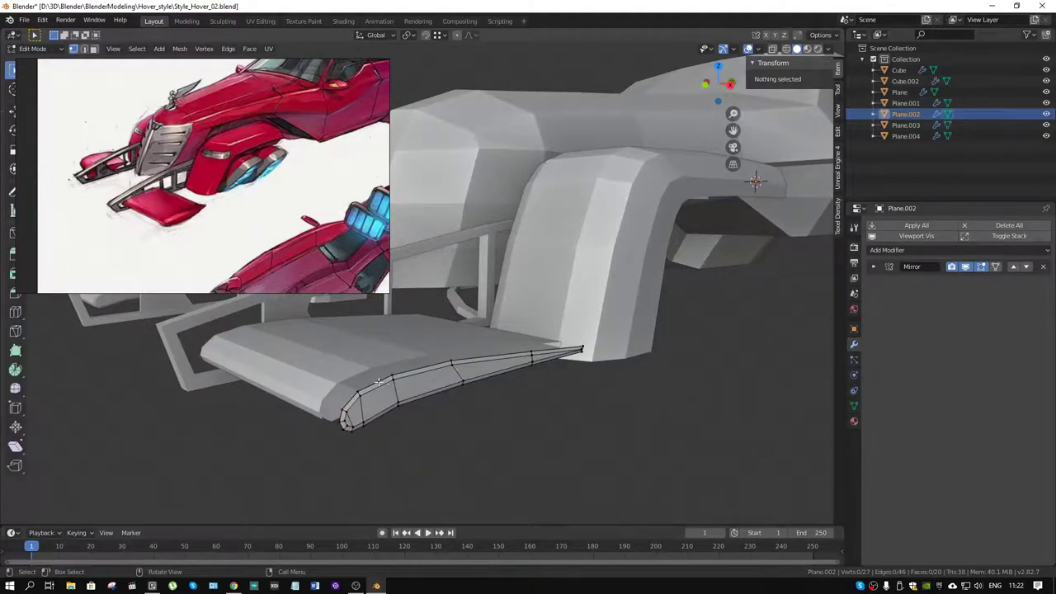
key(2)
key(l)
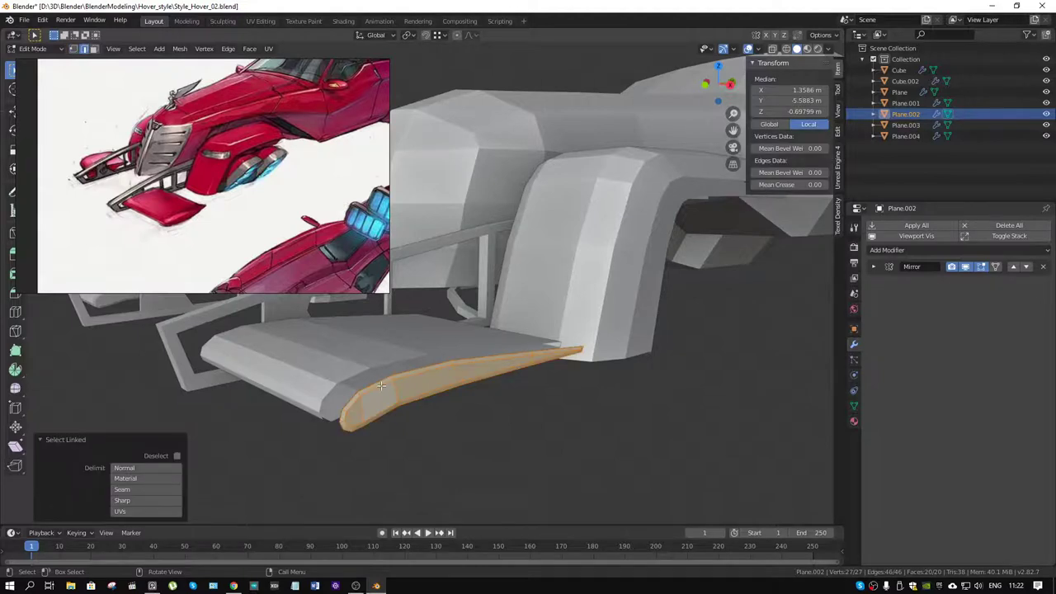
key(g)
click(435, 418)
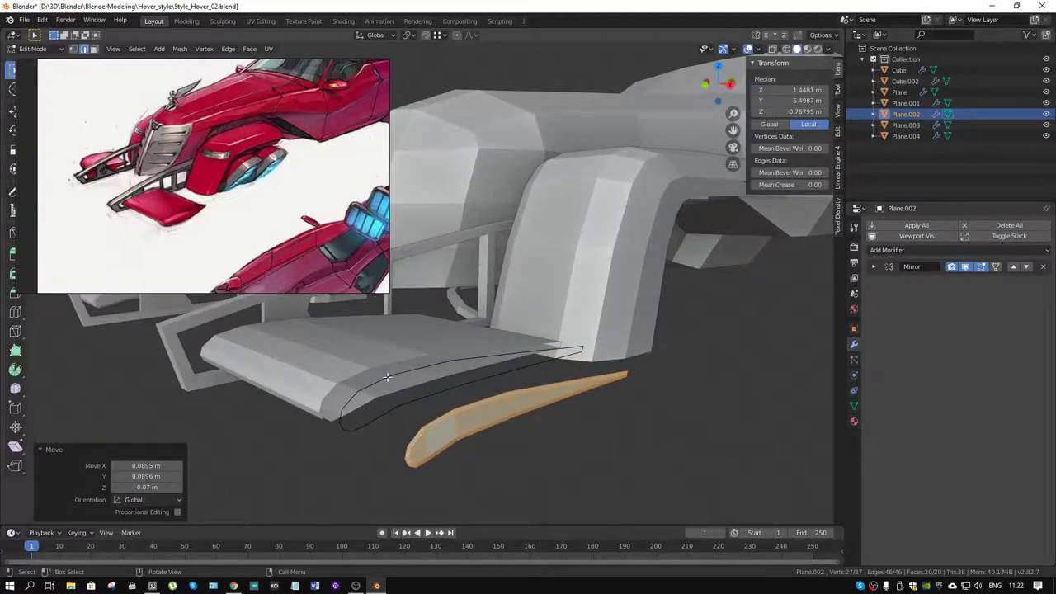
key(alt+a)
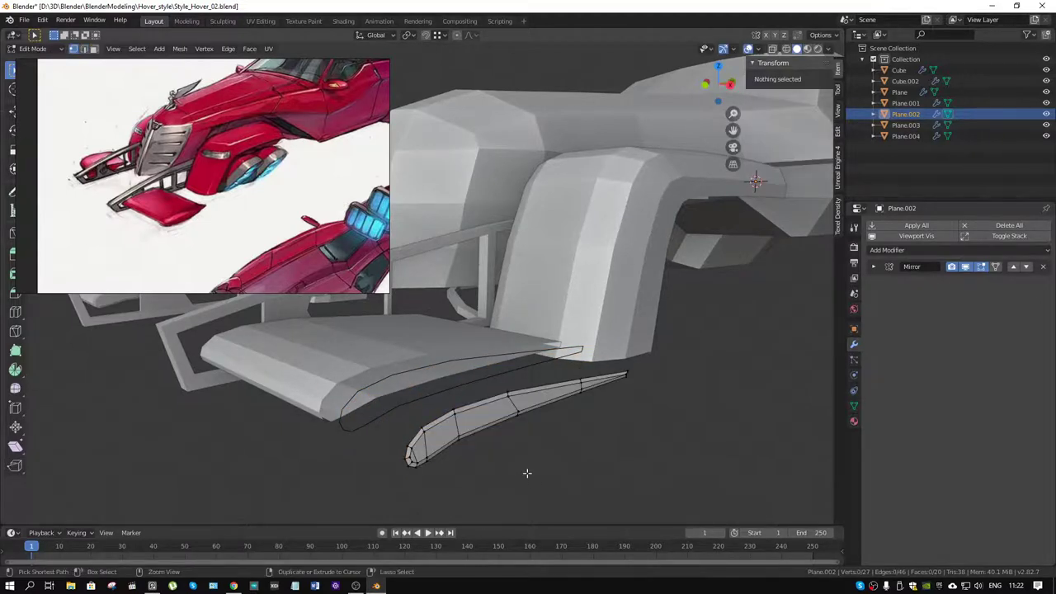
key(ctrl+z)
key(ctrl+z)
key(ctrl+z)
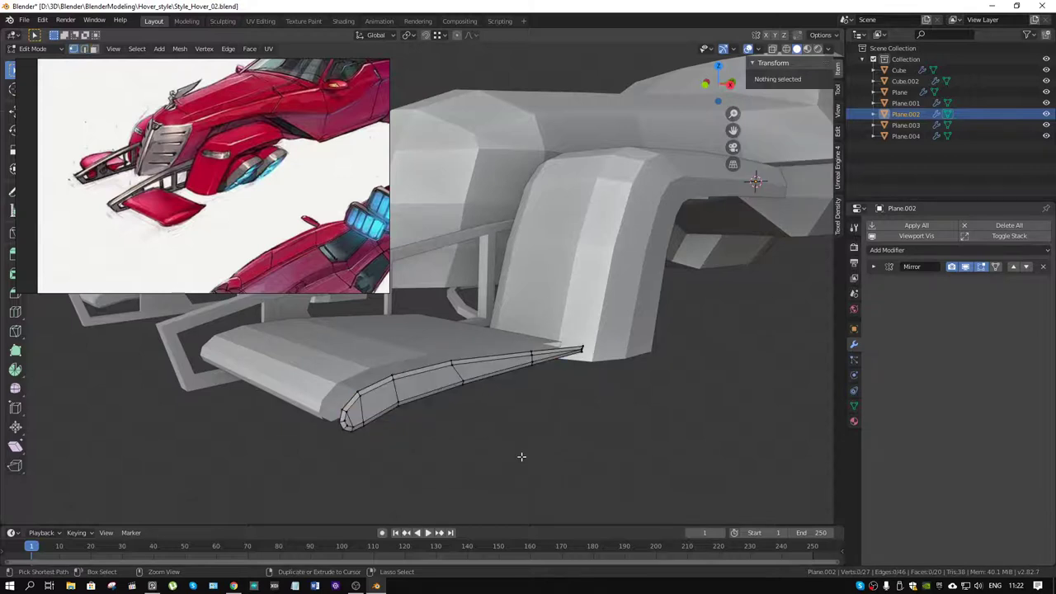
key(ctrl+z)
key(ctrl+z)
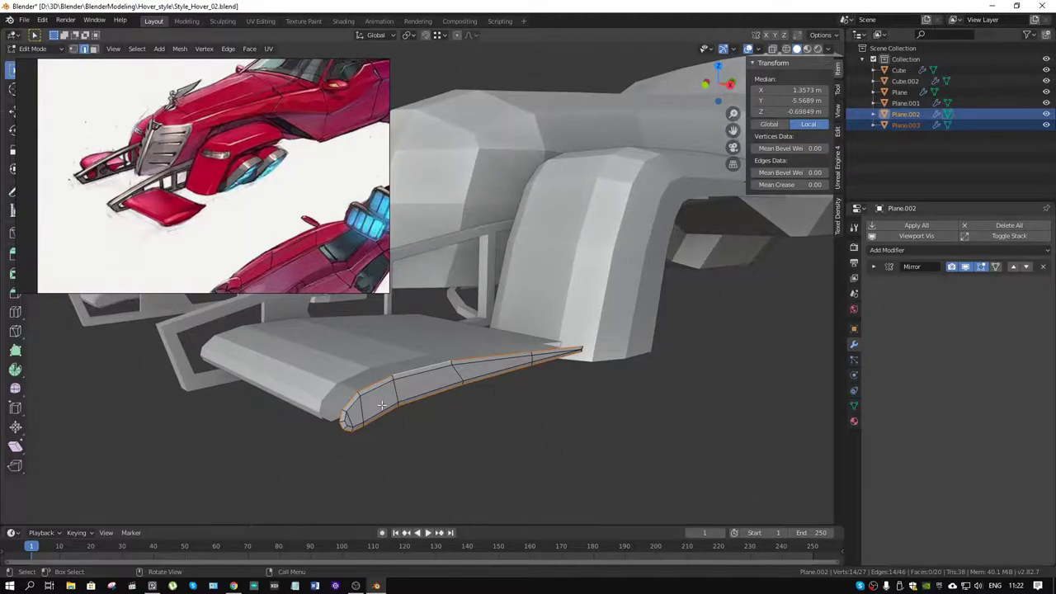
Delete the selected edges and faces, then select all and delete every blade face.
key(x)
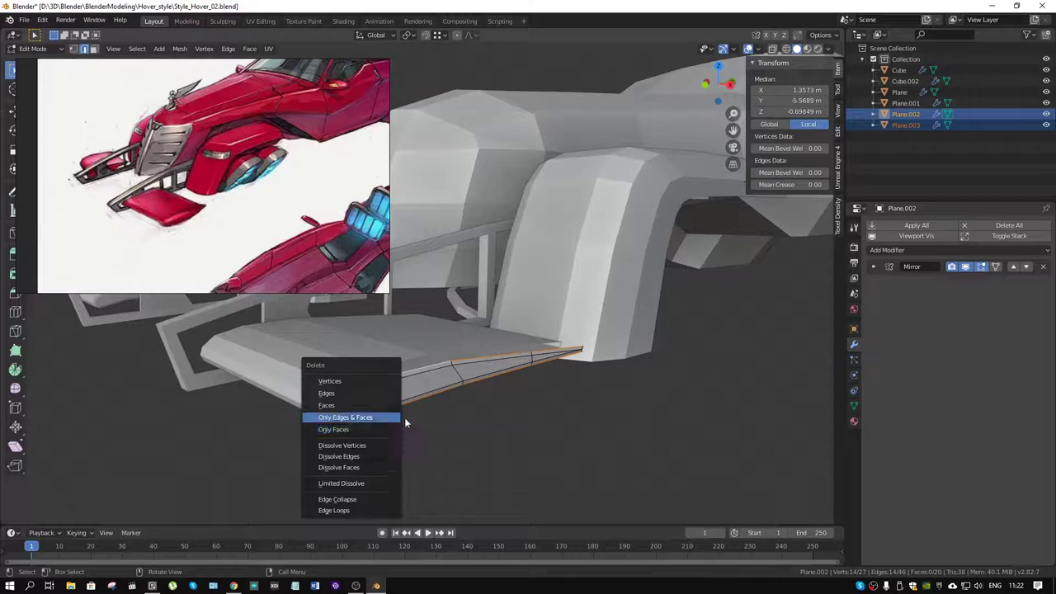
click(393, 418)
key(a)
key(x)
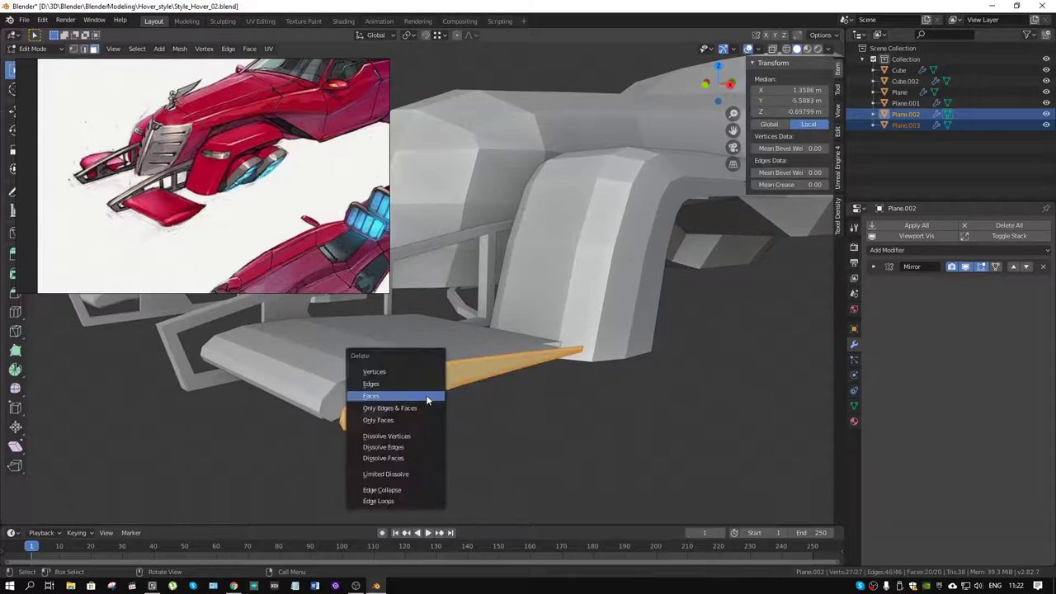
click(396, 420)
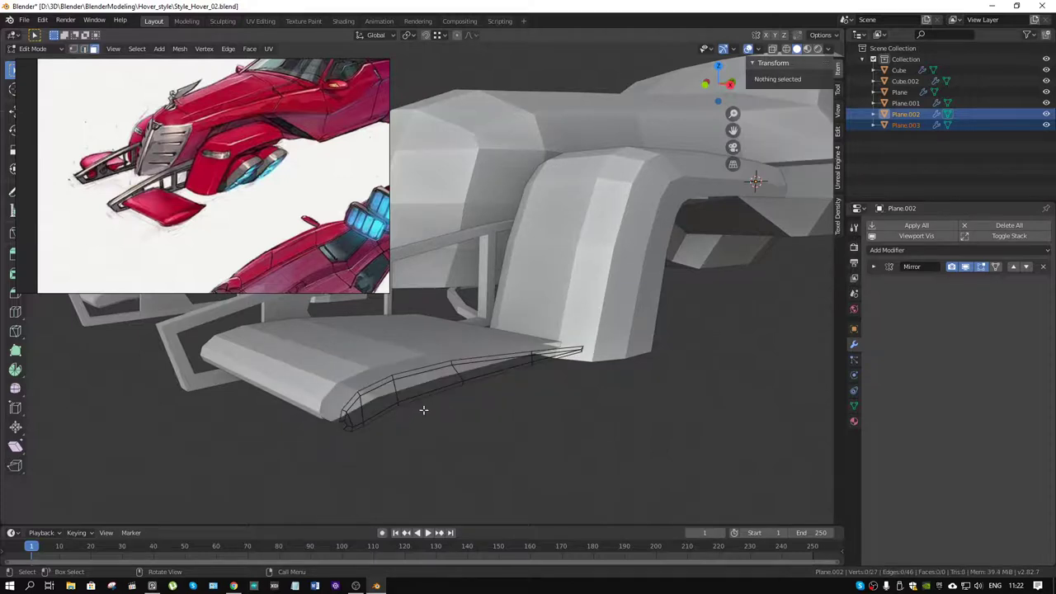
middle_drag(396, 420, 422, 409)
Select the blade's inner edges along shortest paths and delete them.
key(2)
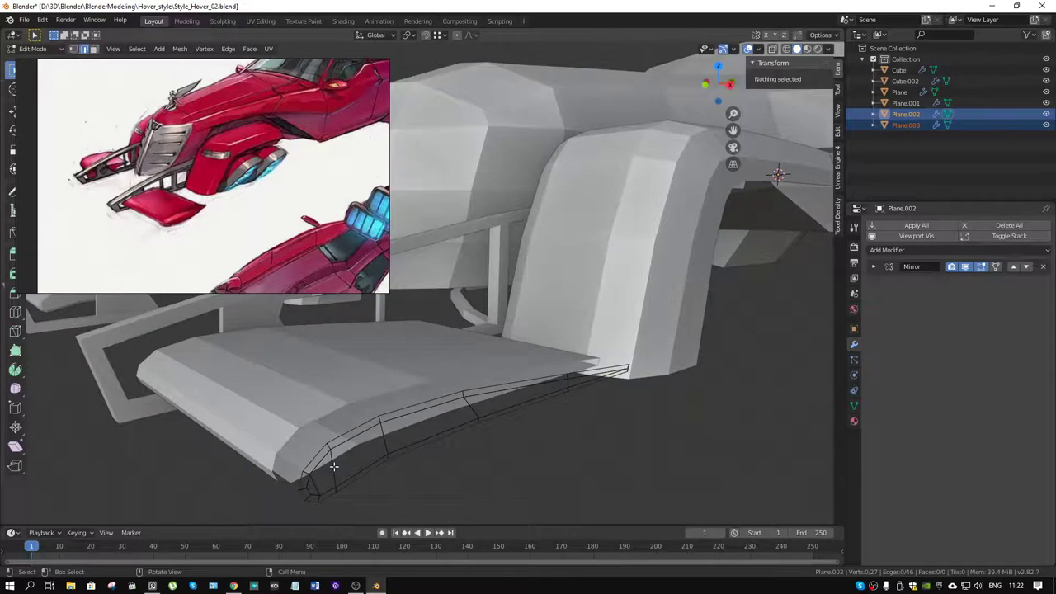
click(333, 467)
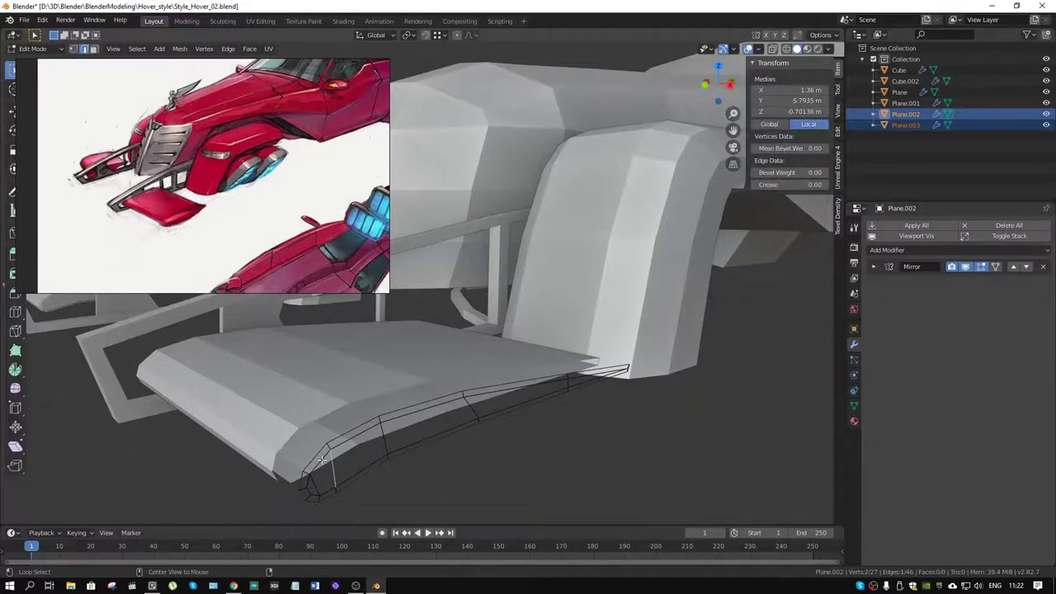
key(ctrl+l)
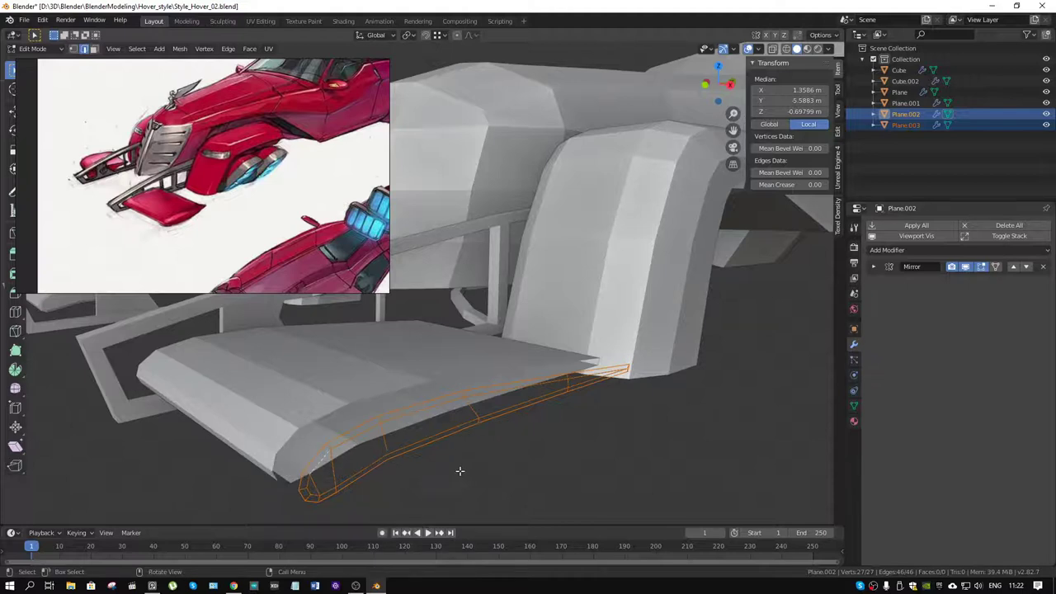
click(382, 444)
key(ctrl+l)
click(359, 436)
ctrl+click(310, 481)
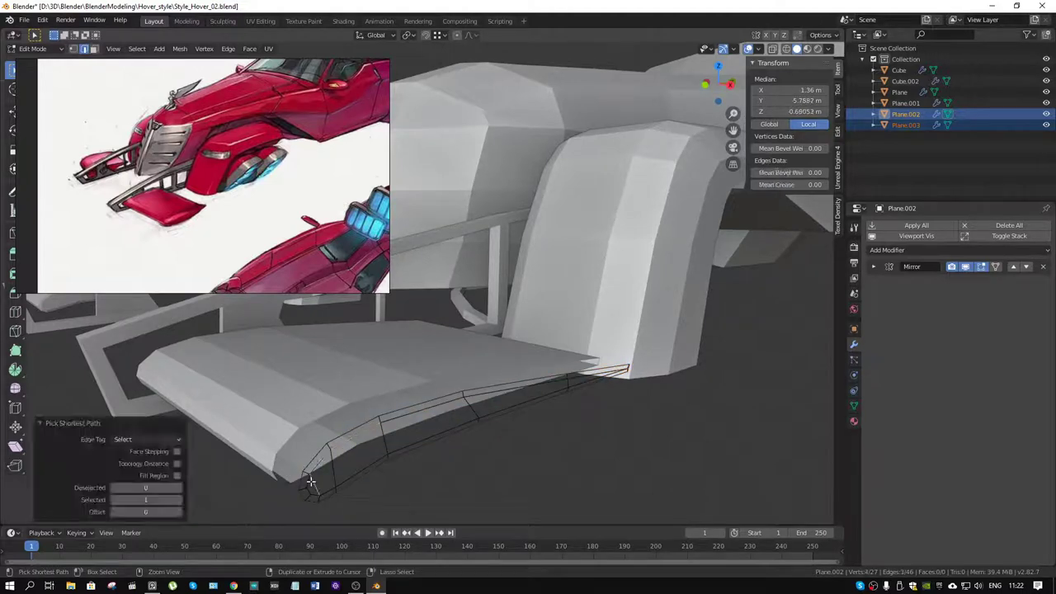
ctrl+click(590, 386)
ctrl+click(585, 380)
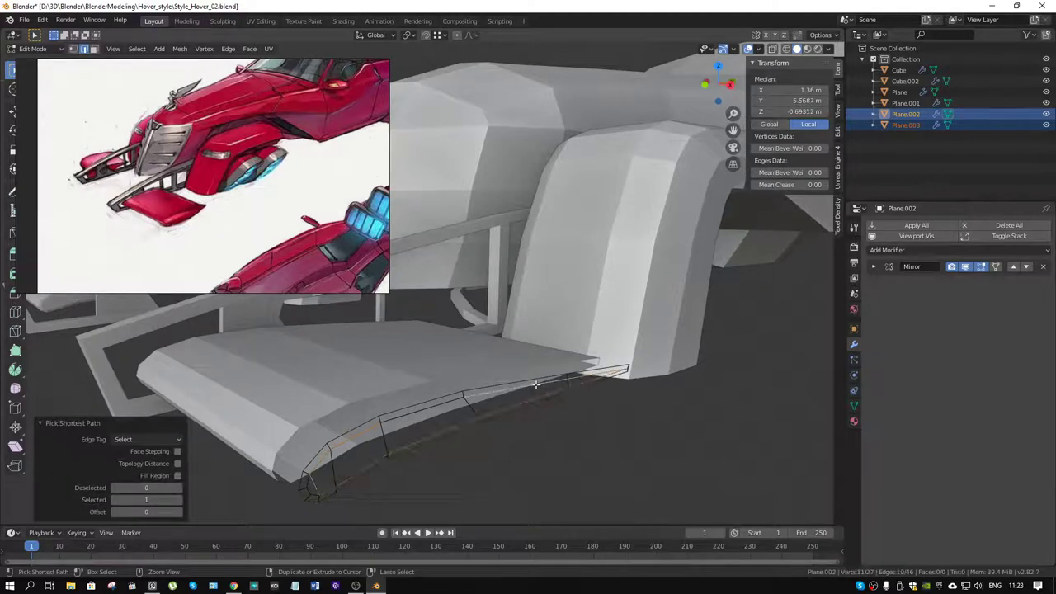
ctrl+click(427, 406)
key(x)
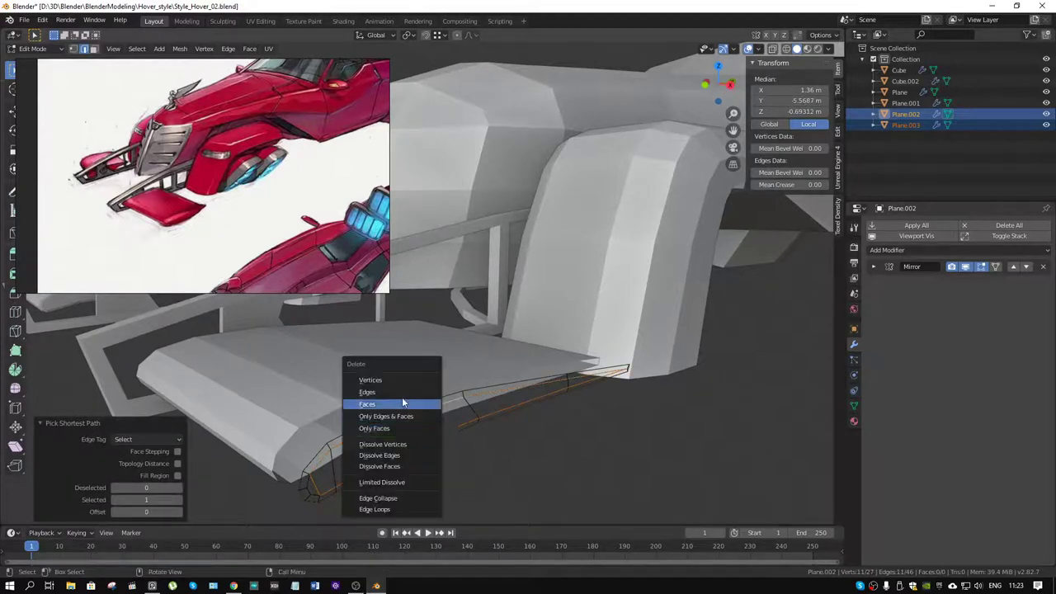
click(393, 394)
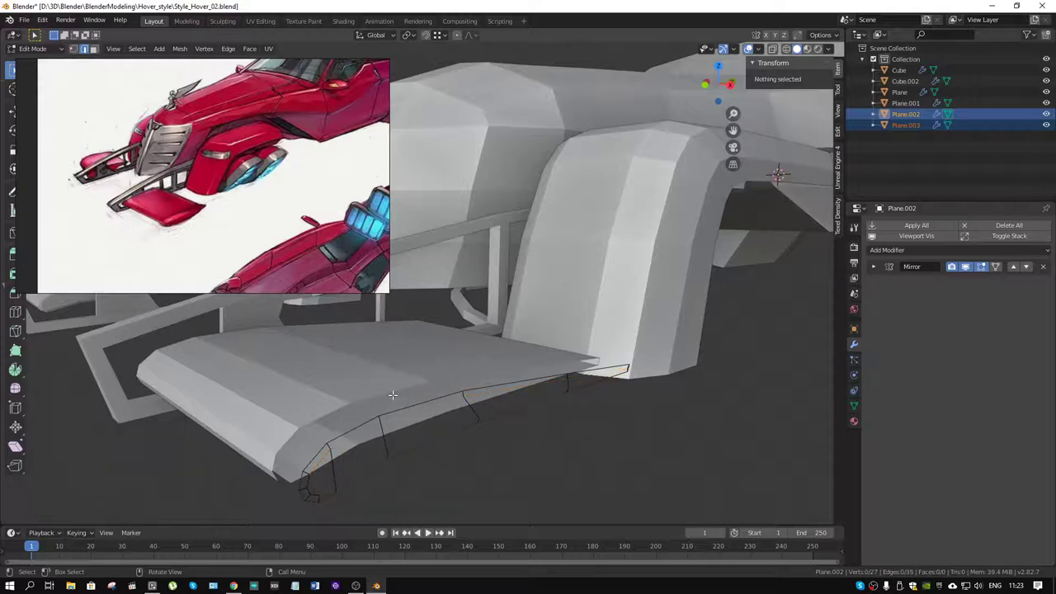
Select the cross edges along the blade's curve and delete them.
click(306, 478)
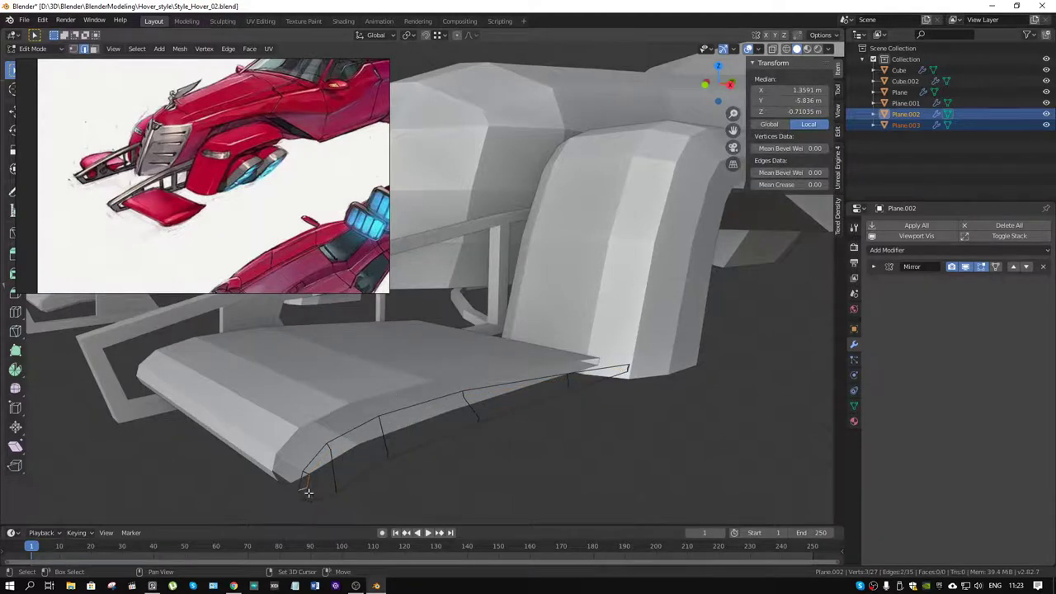
shift+click(304, 488)
shift+click(334, 471)
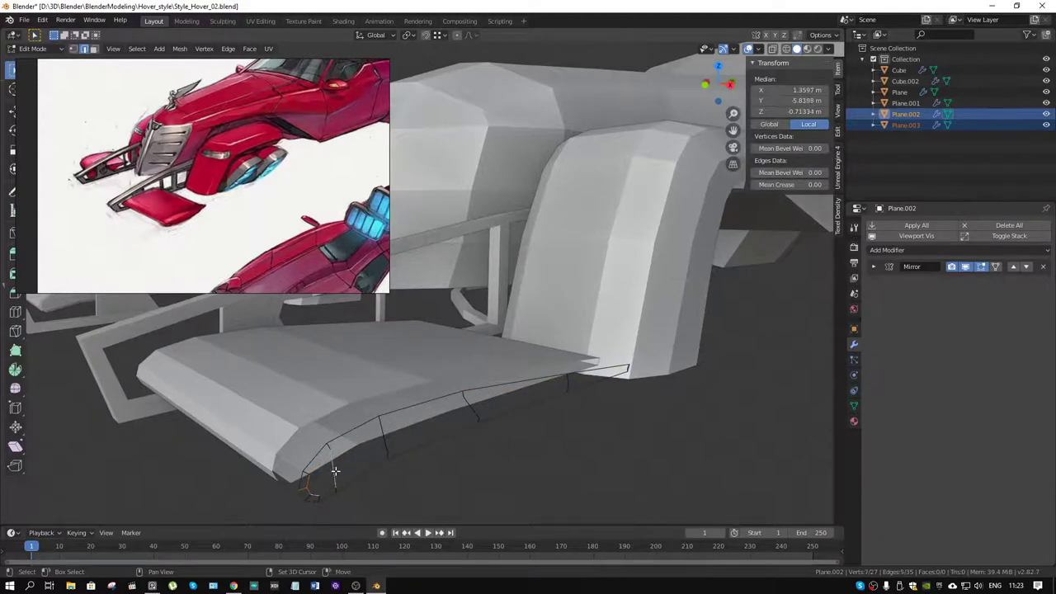
shift+click(382, 437)
shift+click(470, 408)
shift+click(570, 380)
key(x)
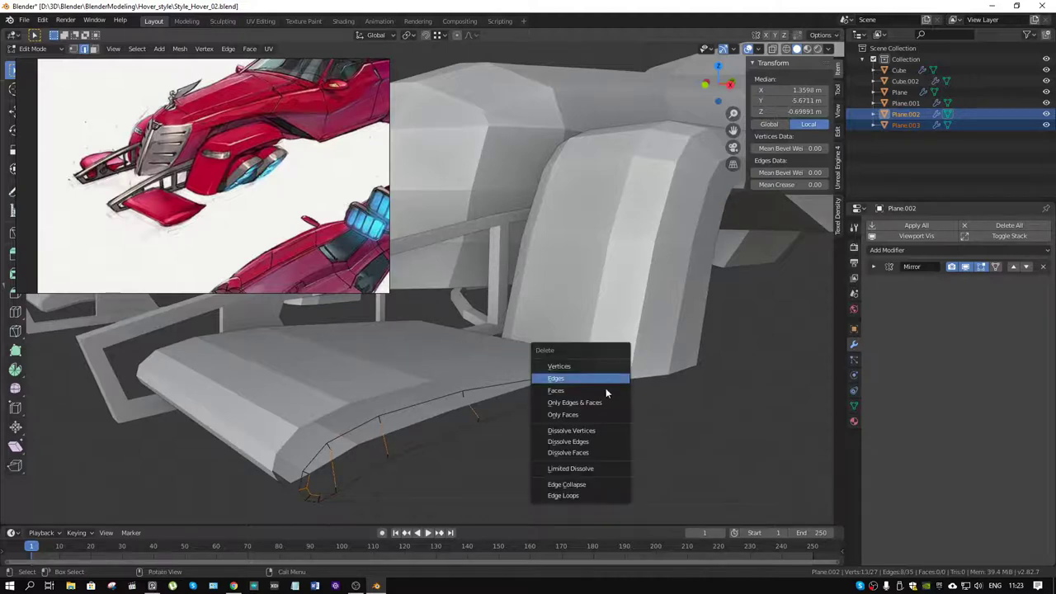
click(593, 378)
Select the remaining leftover edges and vertices along the curve and delete them.
mouse_move(593, 378)
middle_down()
mouse_move(460, 358)
mouse_move(514, 394)
middle_up()
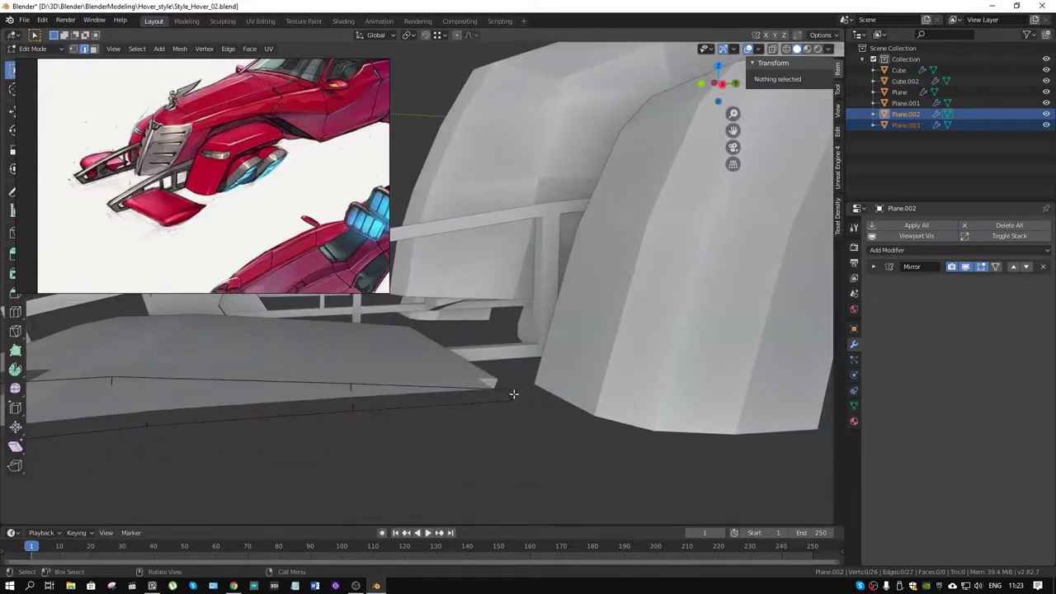
click(510, 394)
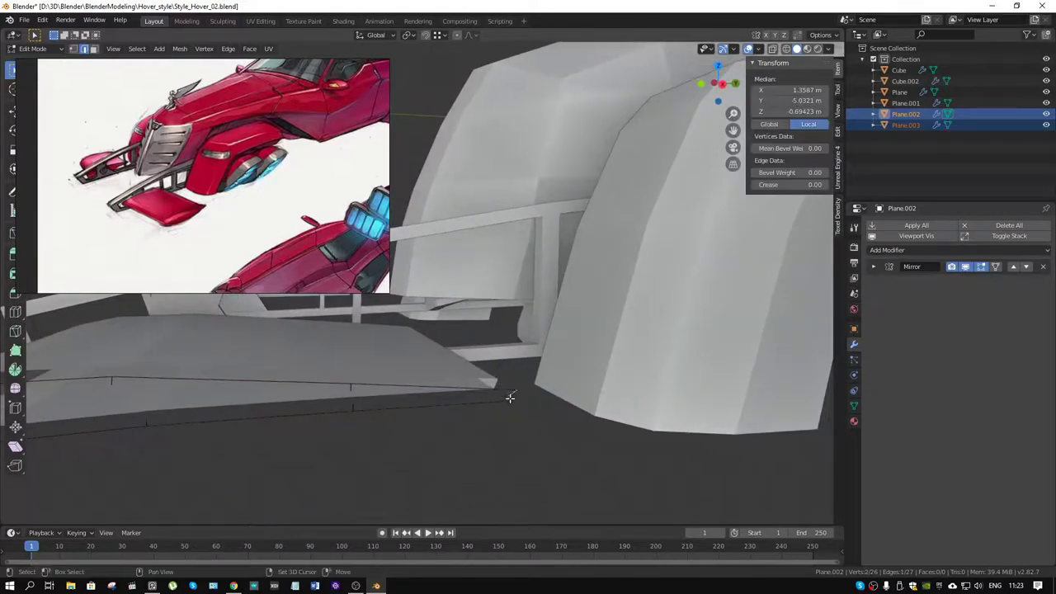
shift+click(355, 408)
ctrl+click(111, 381)
ctrl+click(142, 421)
middle_drag(142, 421, 398, 408)
ctrl+click(401, 409)
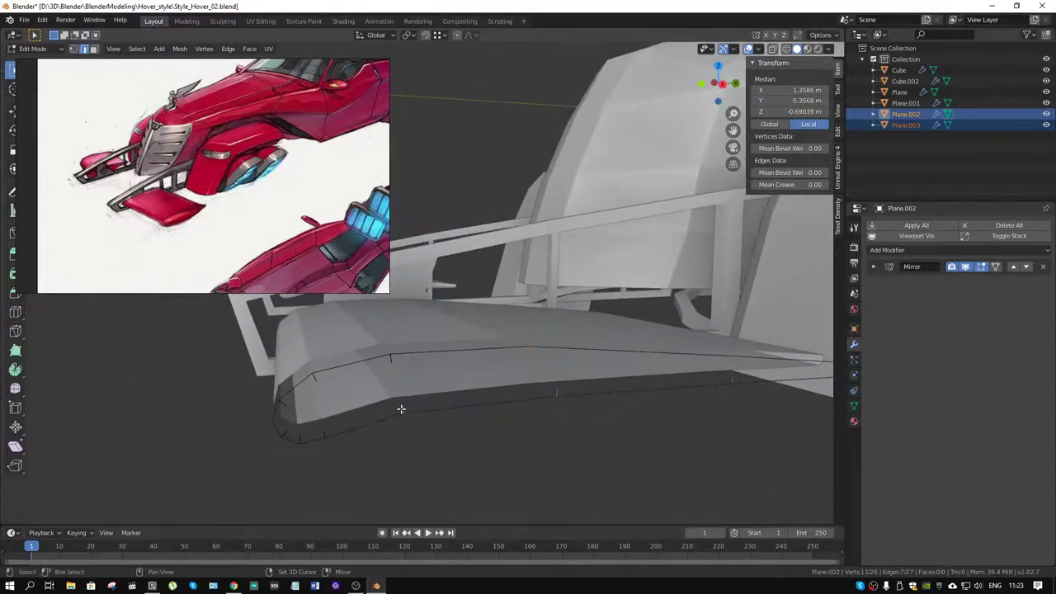
ctrl+click(391, 360)
ctrl+click(312, 380)
ctrl+click(283, 405)
ctrl+click(325, 430)
key(x)
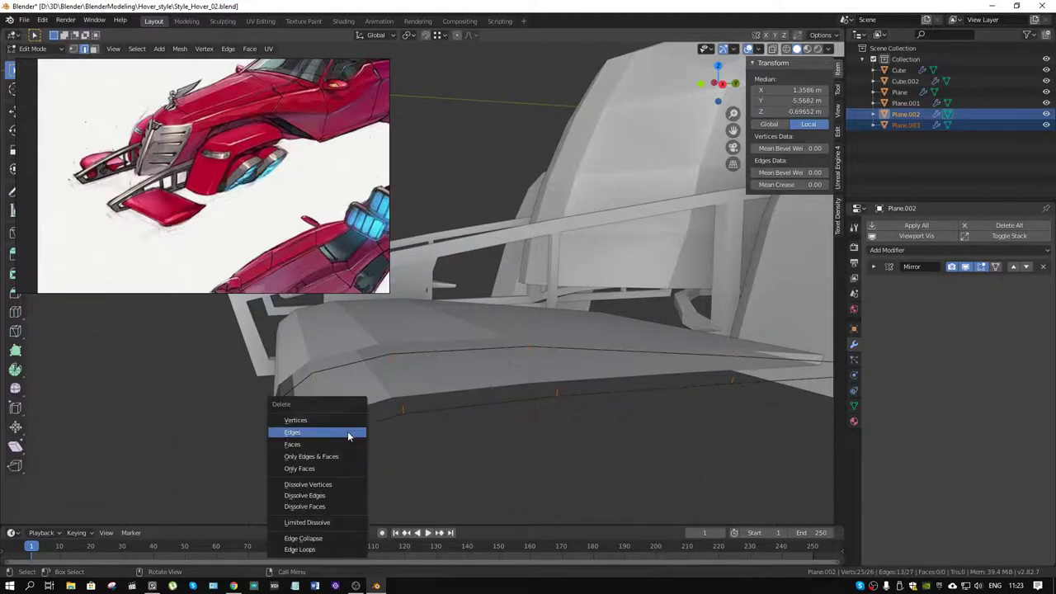
click(347, 431)
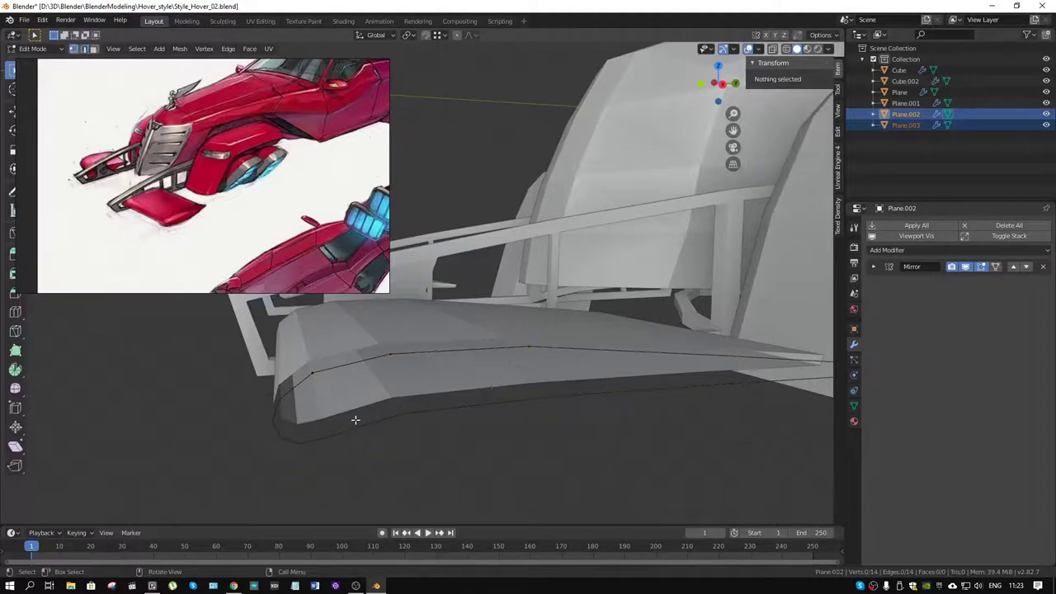
Select all outline vertices and merge them by distance.
key(a)
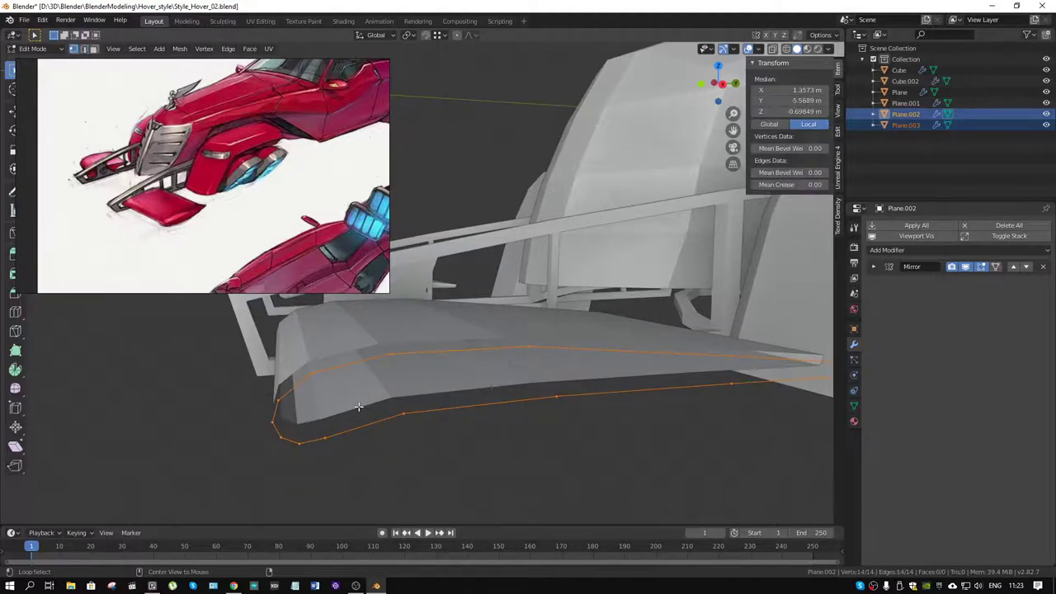
key(m)
click(339, 447)
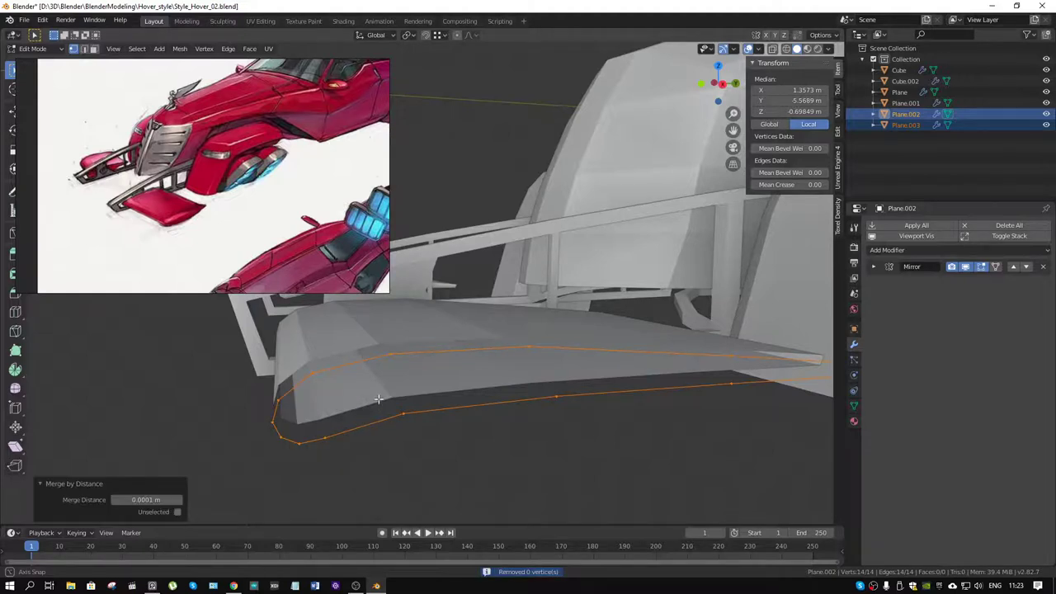
Return to Object Mode, select Plane.003 and move it down away from the blade.
middle_drag(334, 441, 395, 401)
click(539, 458)
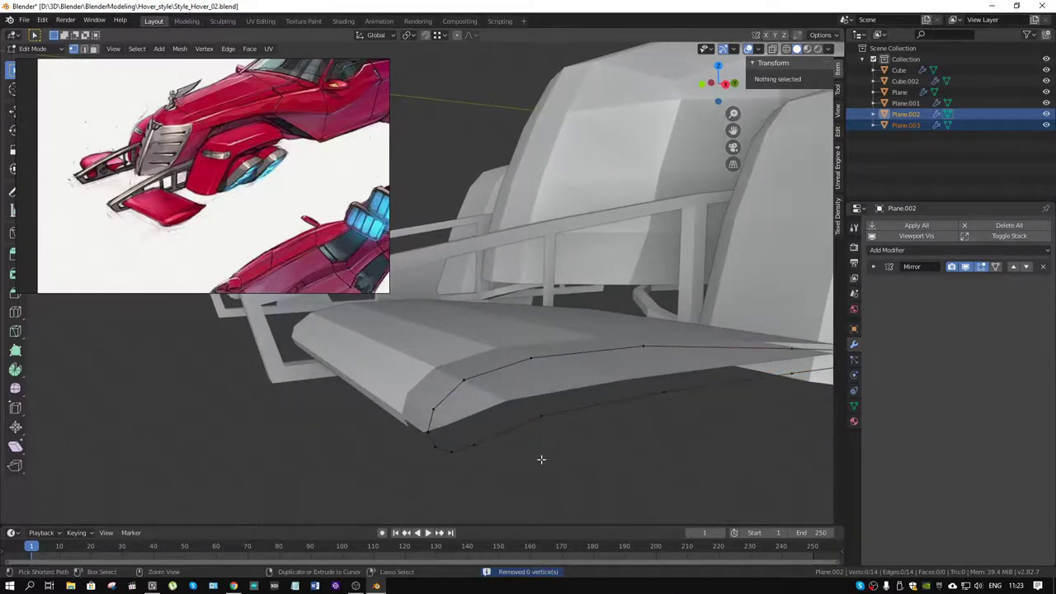
key(ctrl+Tab)
click(493, 450)
click(494, 441)
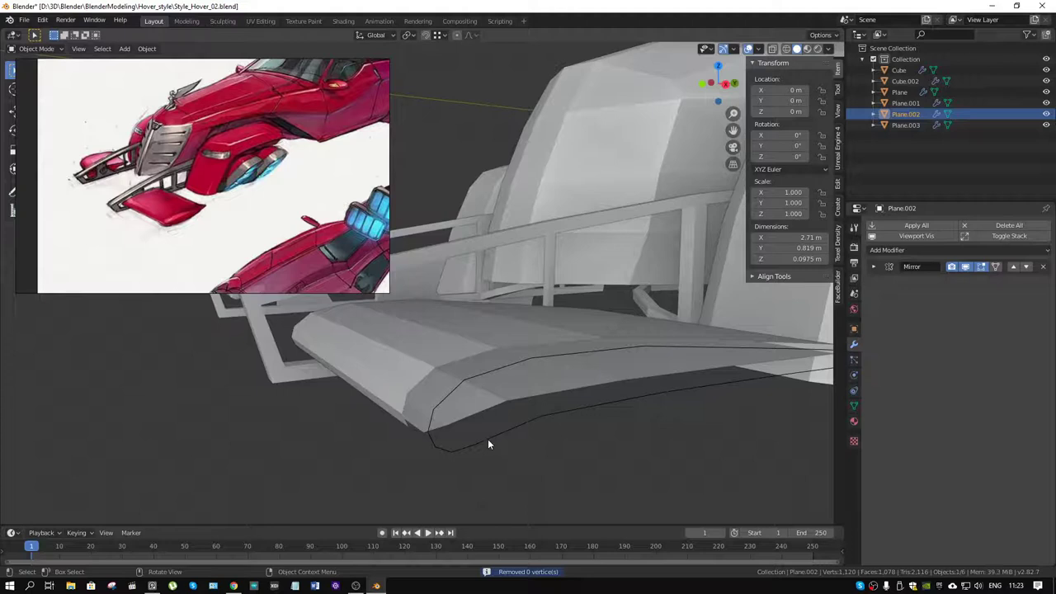
click(488, 438)
key(g)
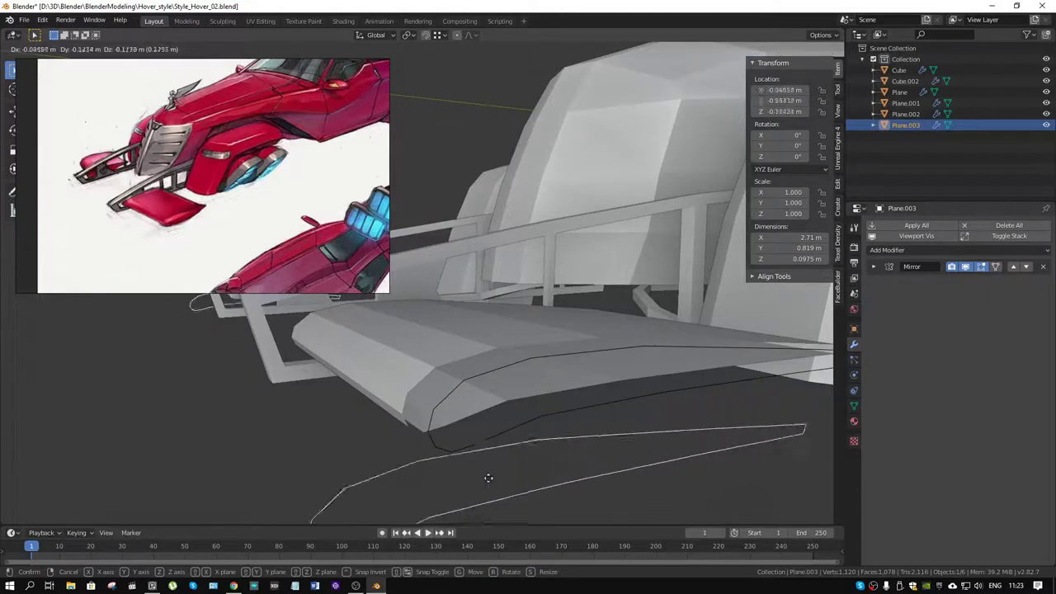
click(490, 475)
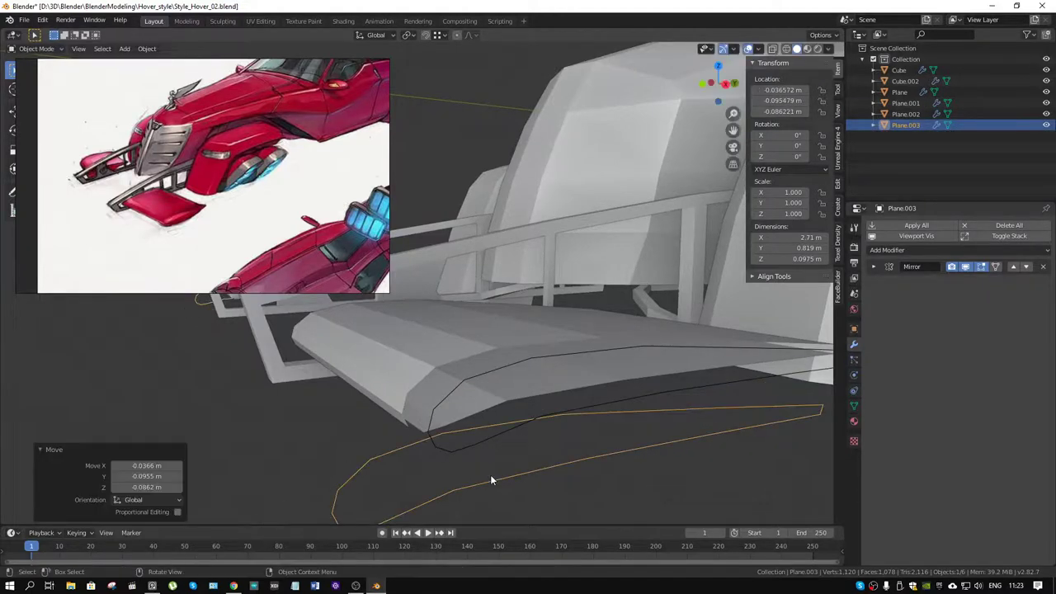
Briefly enter Edit Mode on Plane.003 and then Plane.002, returning to Object Mode each time.
key(ctrl+Tab)
click(562, 471)
key(ctrl+Tab)
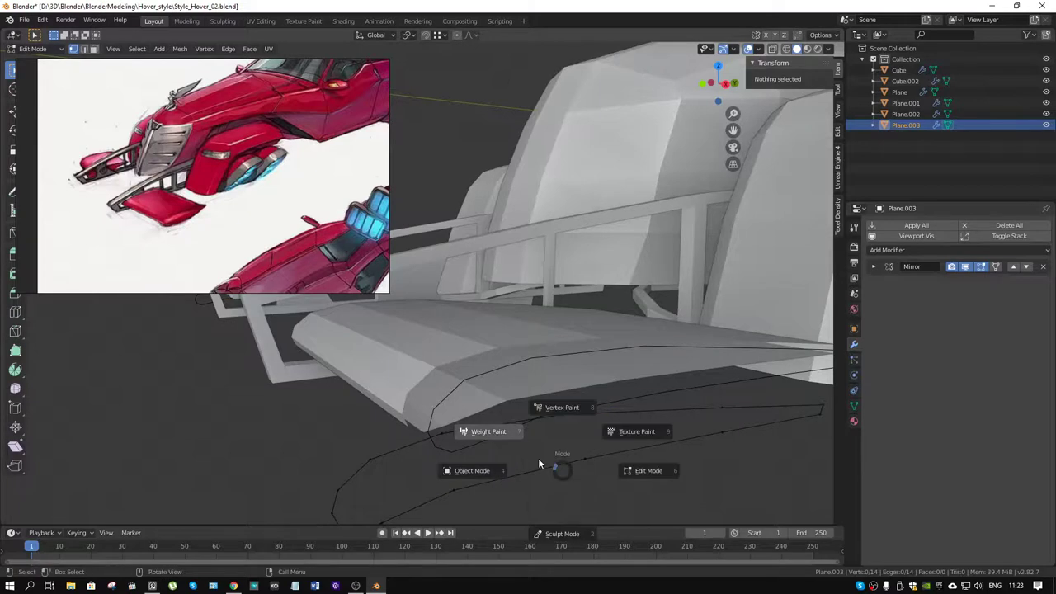
click(471, 467)
click(476, 378)
key(ctrl+Tab)
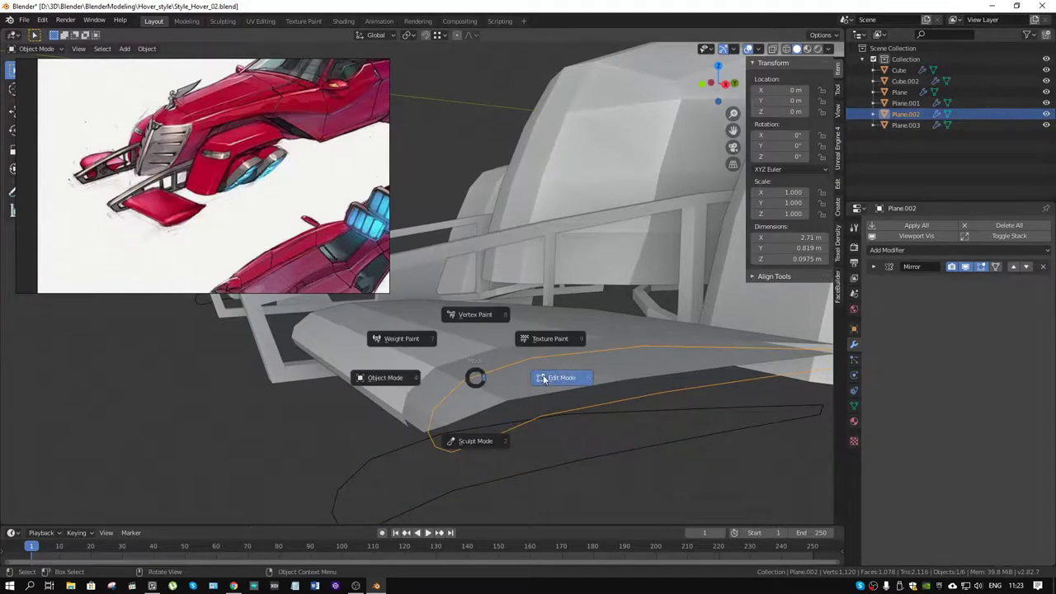
click(544, 376)
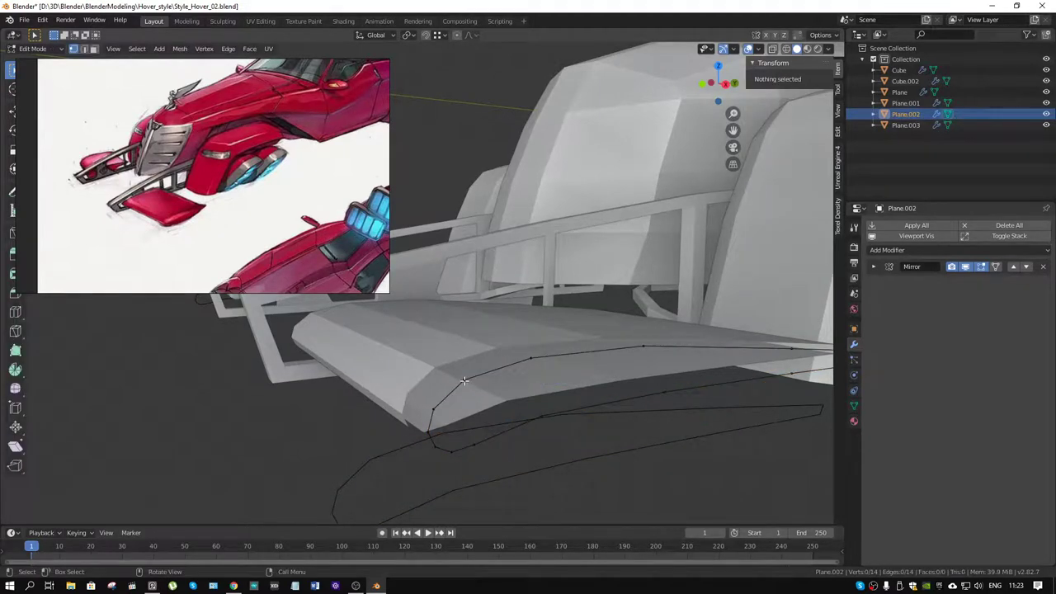
key(ctrl+Tab)
click(582, 449)
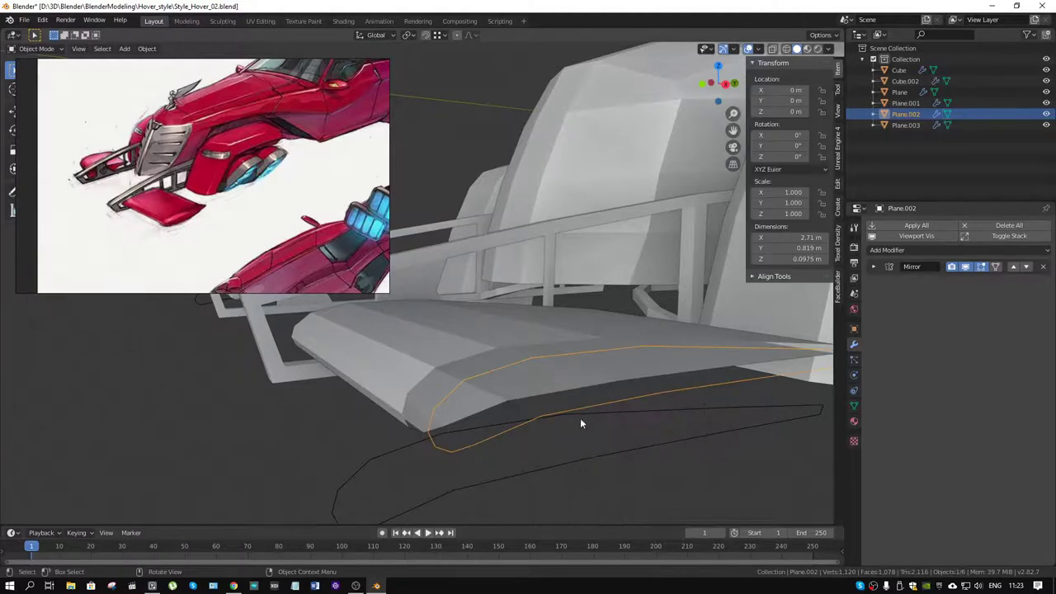
Delete the lower curve Plane.003, then select Plane.002 and enter Edit Mode.
click(587, 417)
key(x)
click(587, 422)
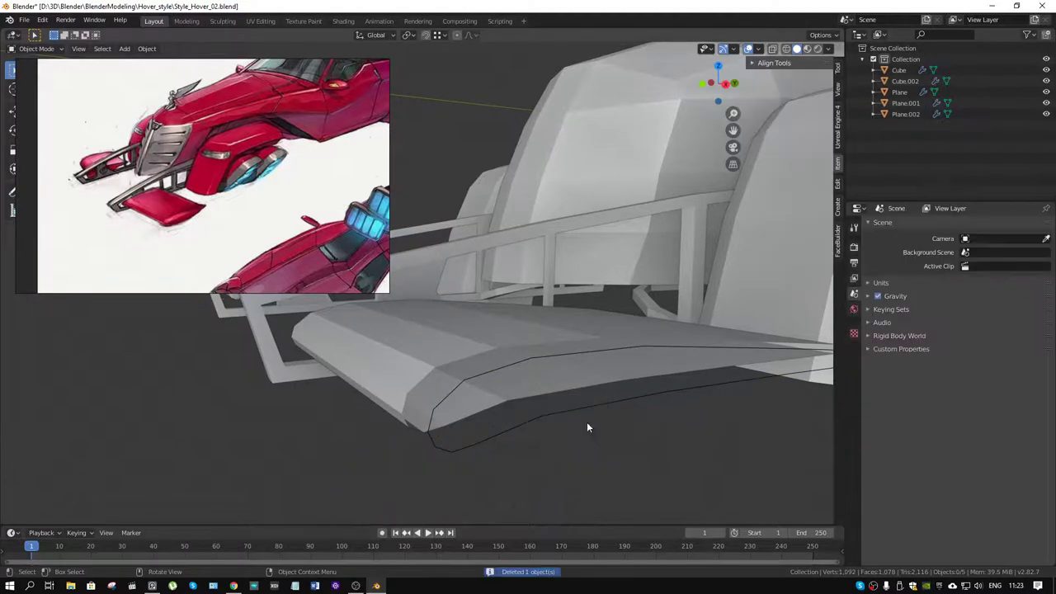
click(551, 354)
click(554, 356)
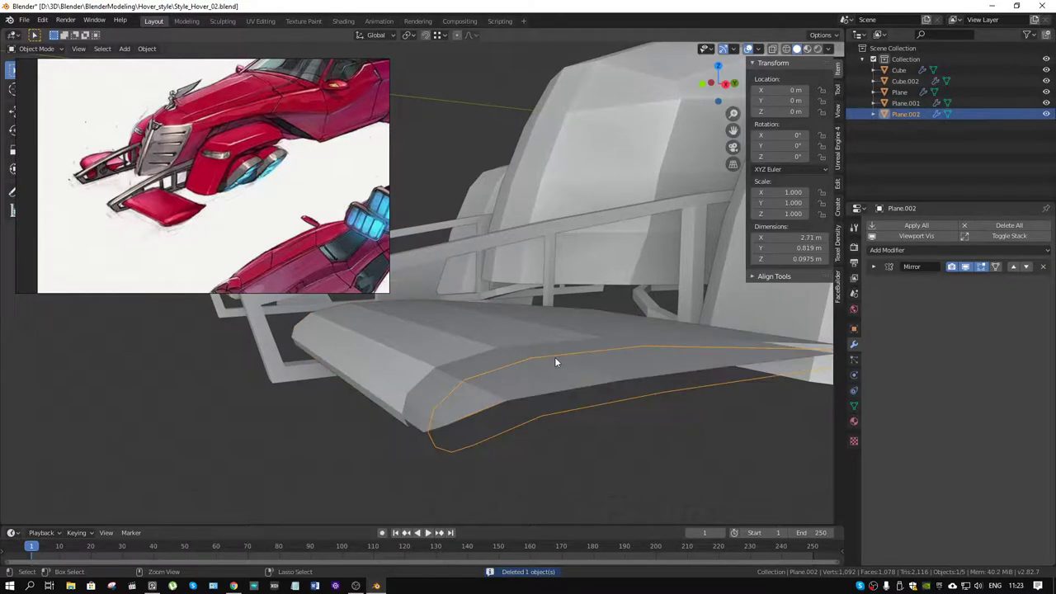
key(ctrl+Tab)
click(622, 358)
In side view, reposition a lower-edge vertex of the blade in several small nudges.
key(KP_3)
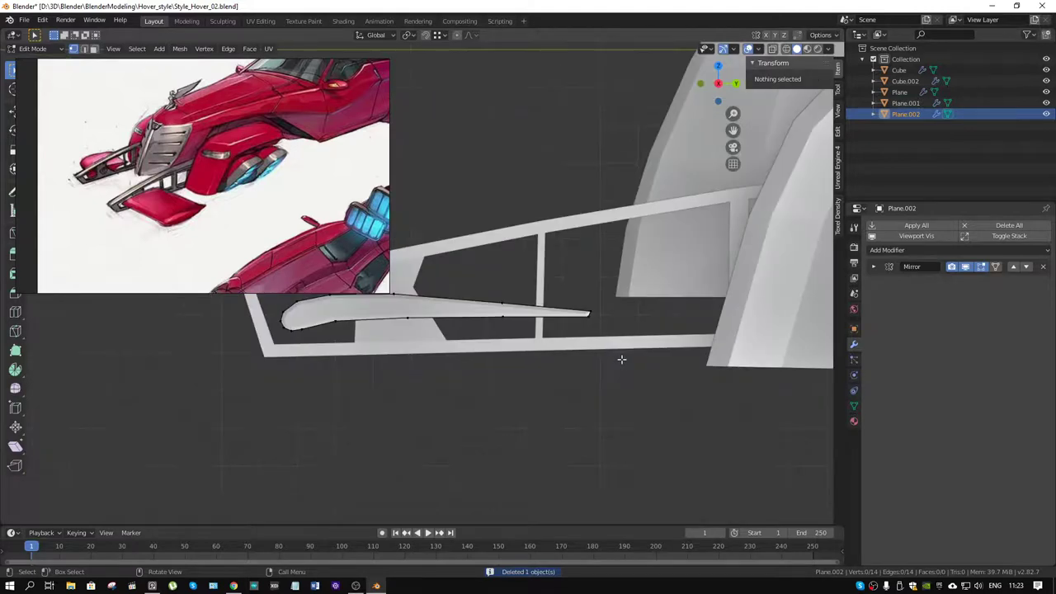
middle_drag(621, 358, 394, 417)
scroll(394, 416, up, 1)
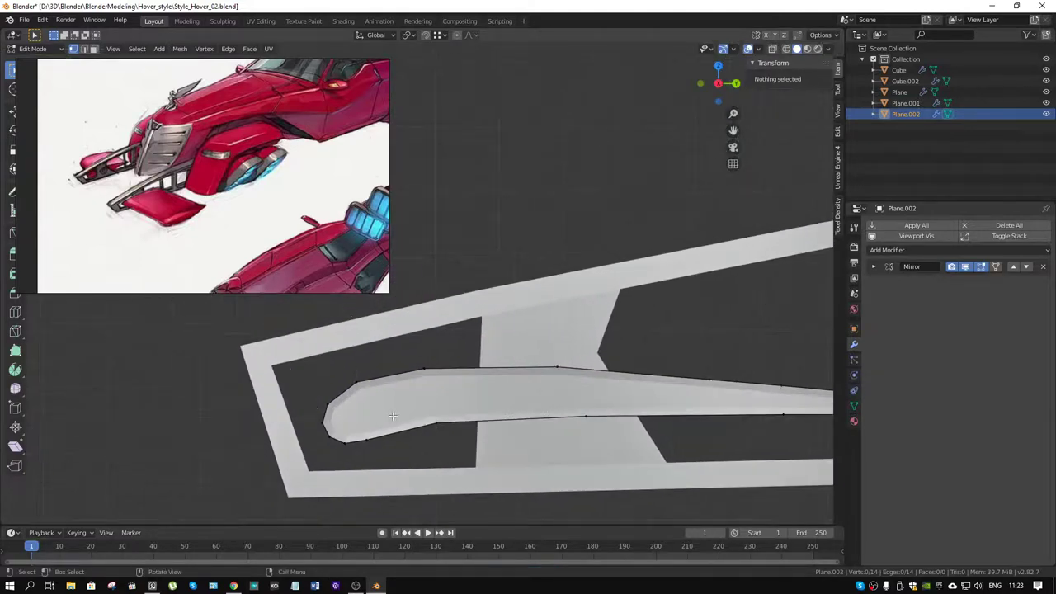
click(363, 440)
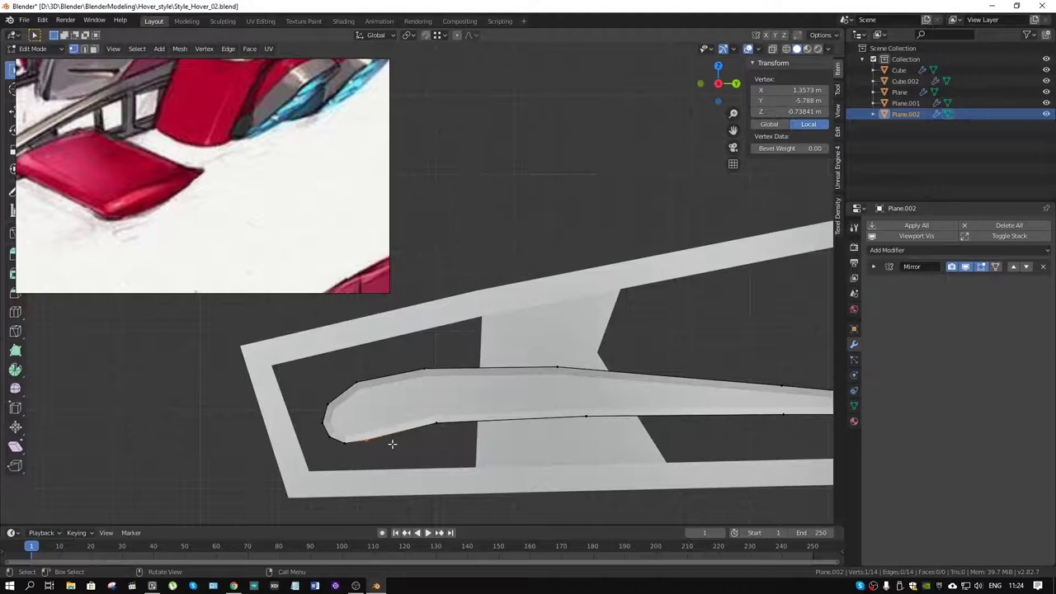
key(g)
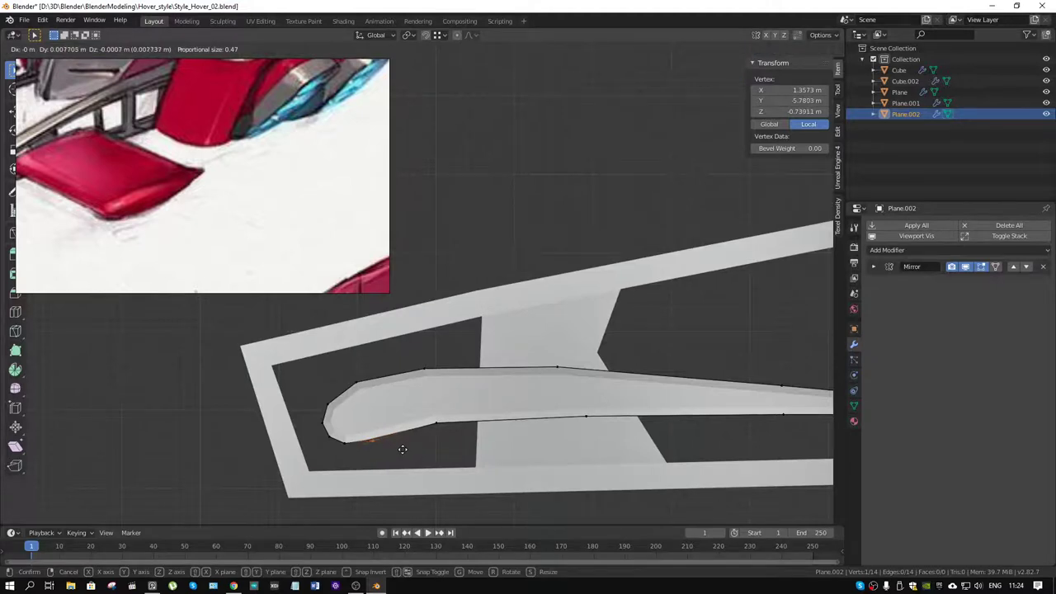
click(402, 451)
scroll(432, 443, down, 3)
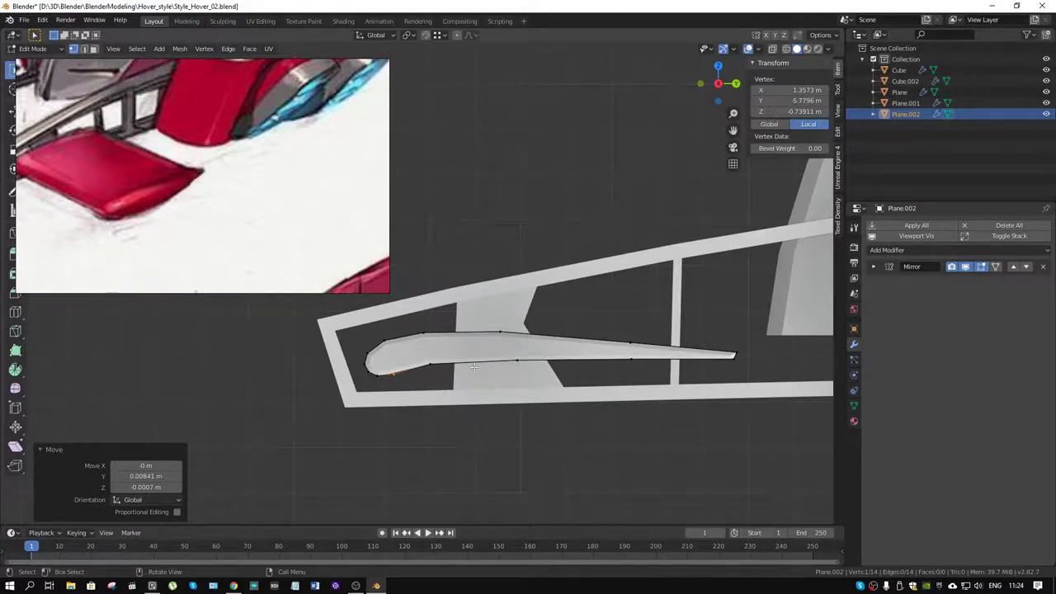
scroll(487, 363, up, 2)
key(g)
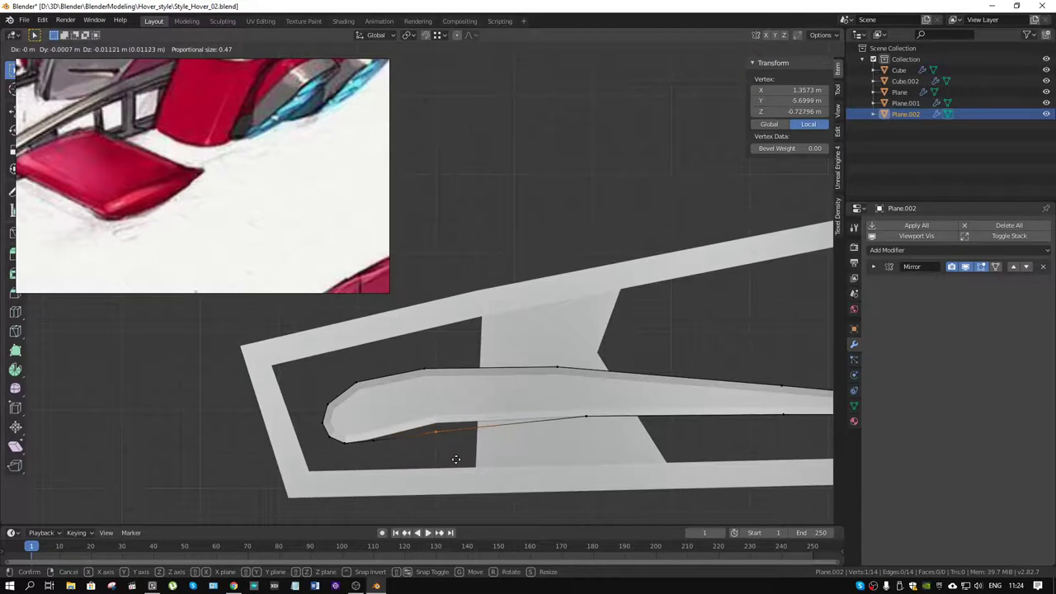
click(455, 458)
key(g)
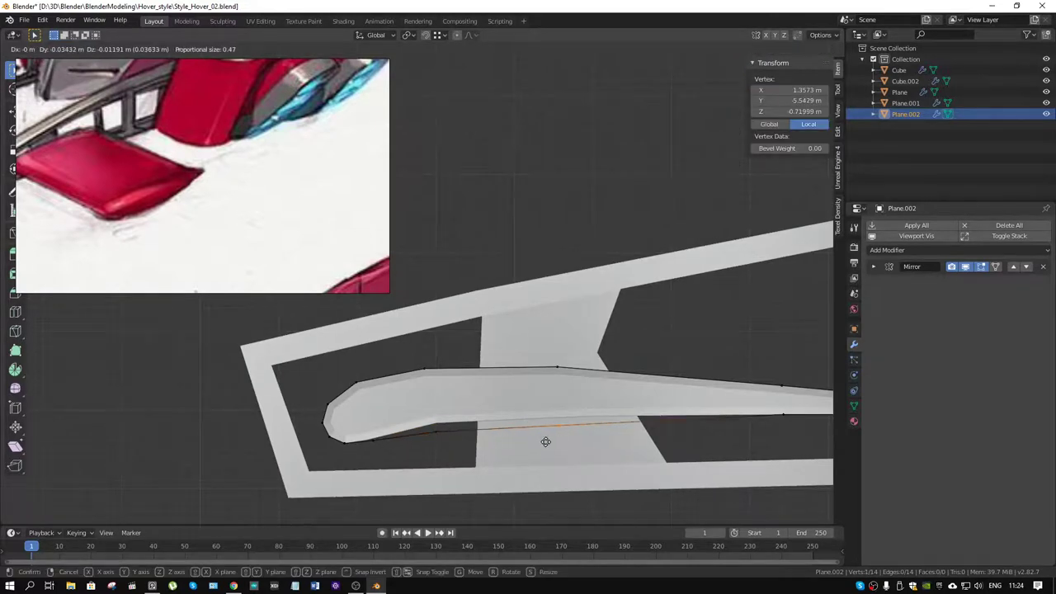
click(549, 441)
Nudge more lower-edge vertices and edges, working leftward, to smooth the bottom curve.
mouse_move(549, 441)
middle_down()
mouse_move(675, 434)
mouse_move(633, 369)
middle_up()
click(633, 371)
key(g)
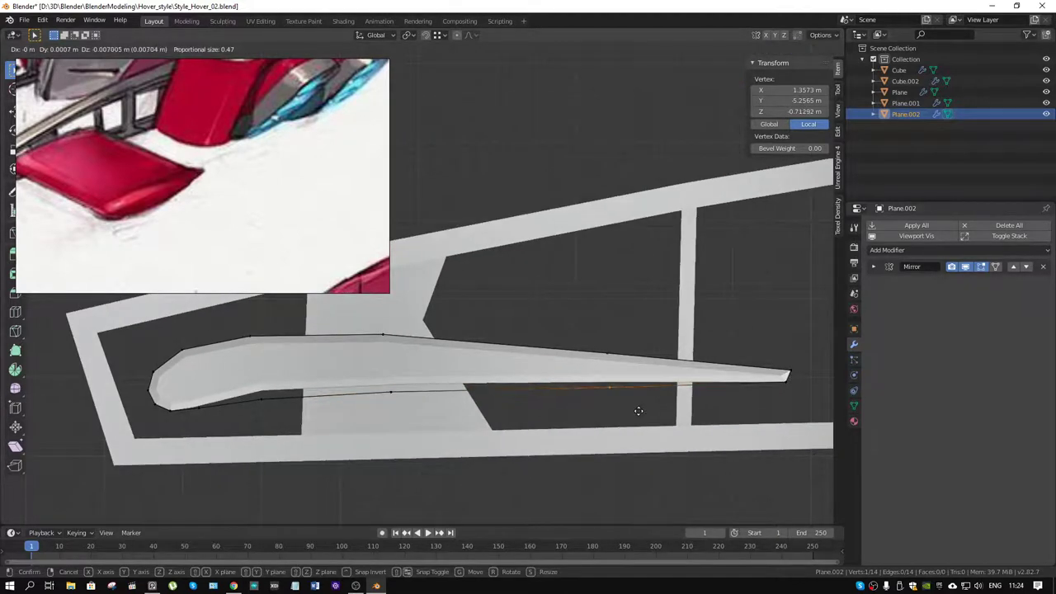
click(639, 410)
click(462, 429)
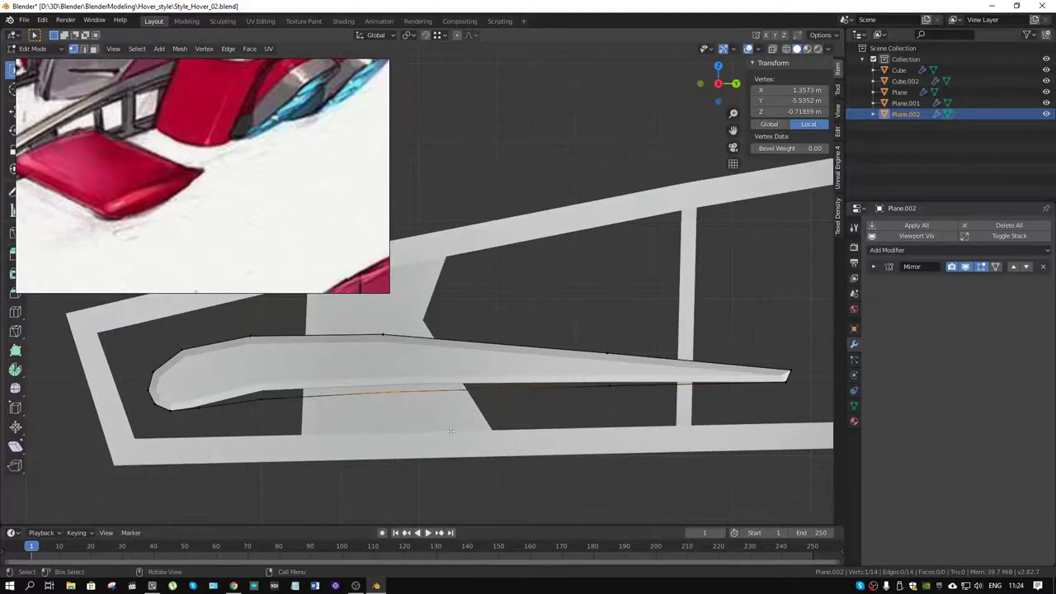
key(g)
click(466, 432)
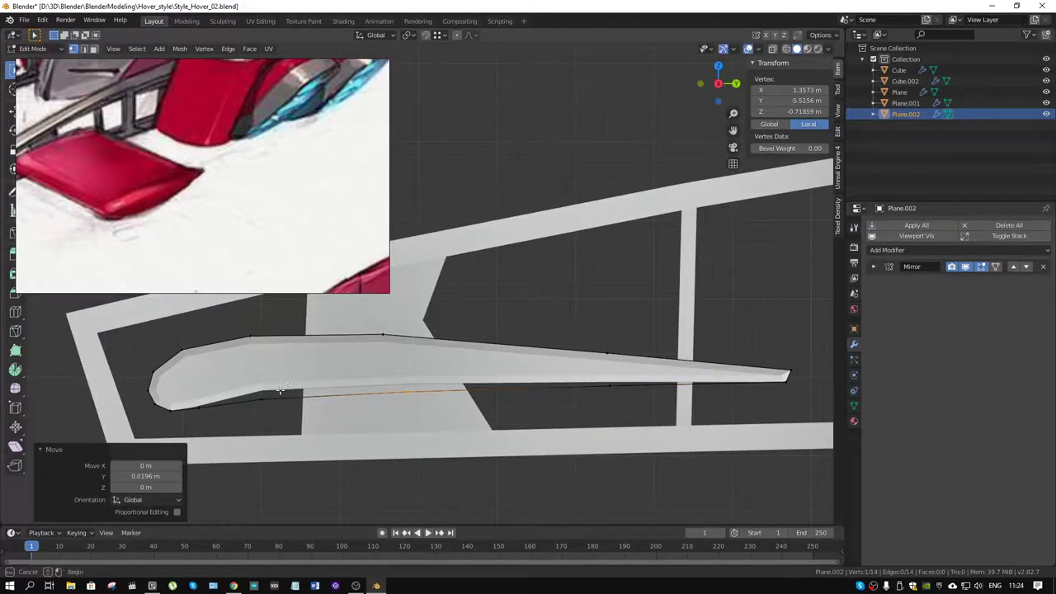
click(315, 418)
key(g)
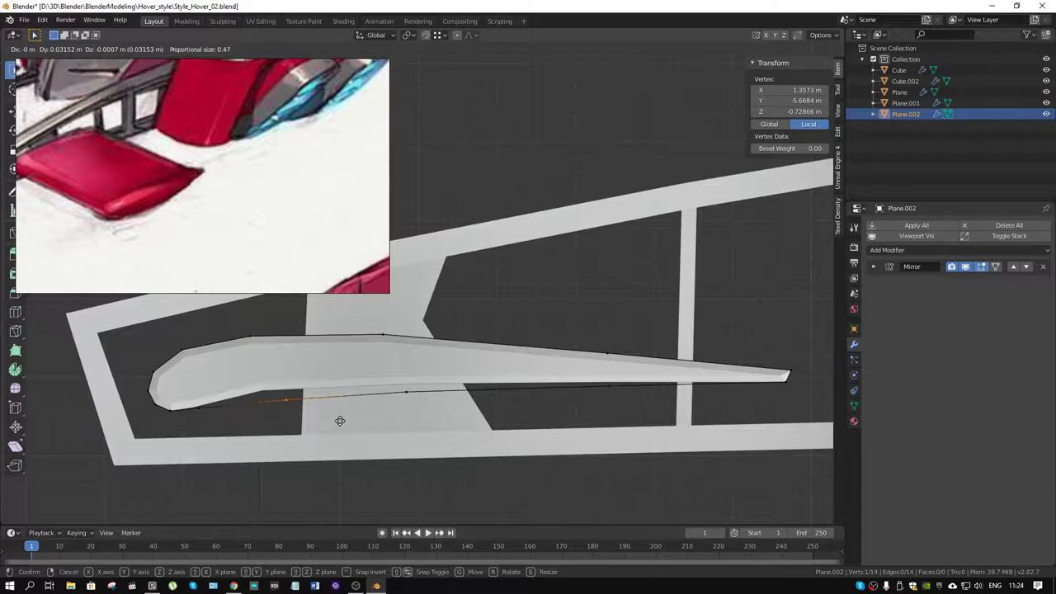
click(344, 419)
click(196, 415)
key(g)
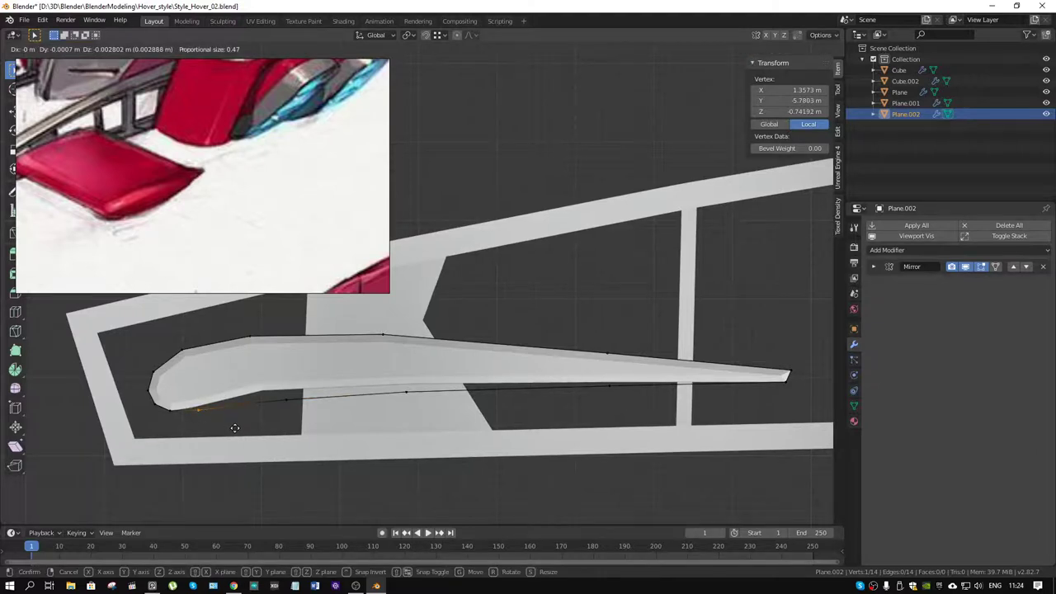
click(206, 393)
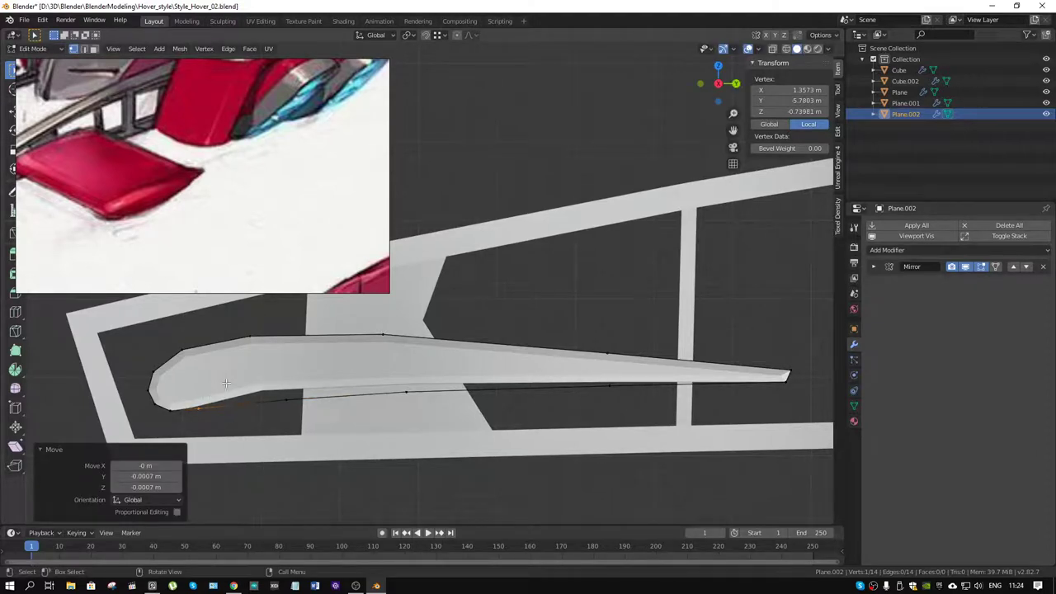
Adjust the edges and vertices at the blade's left tip to match the reference.
click(198, 411)
key(g)
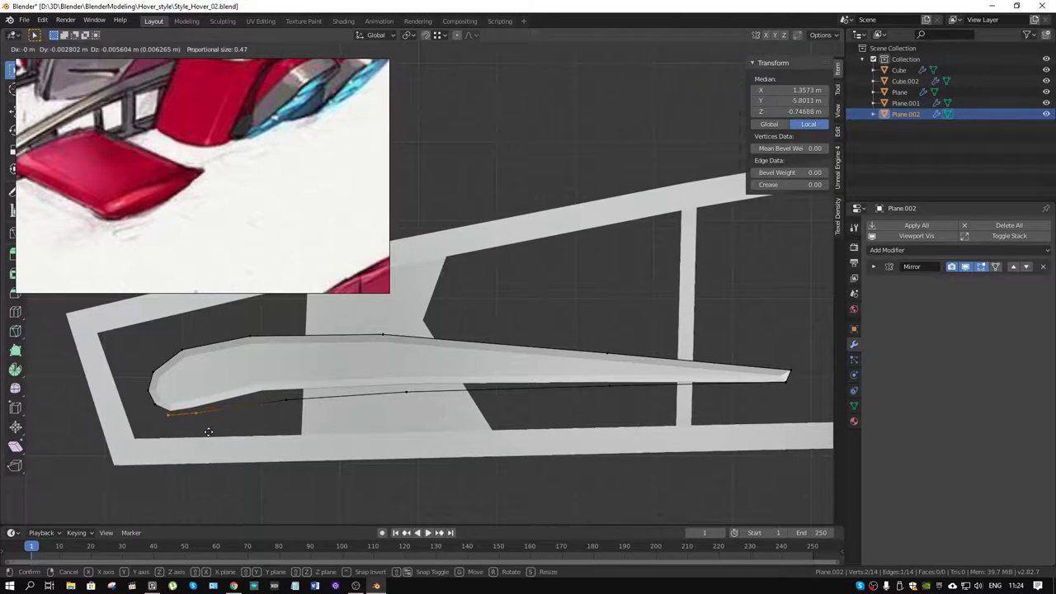
click(211, 431)
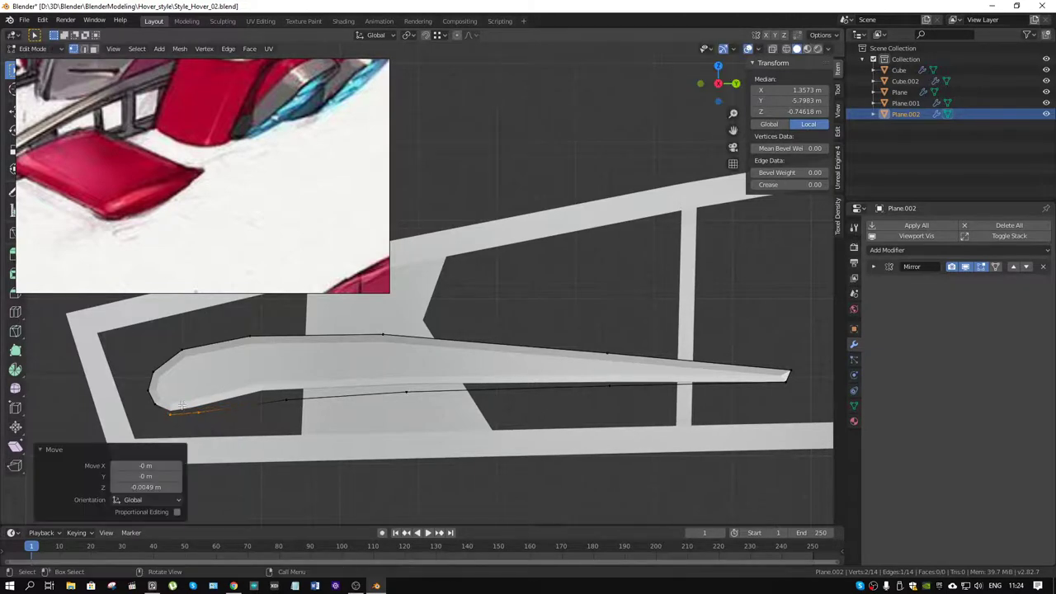
click(150, 386)
key(g)
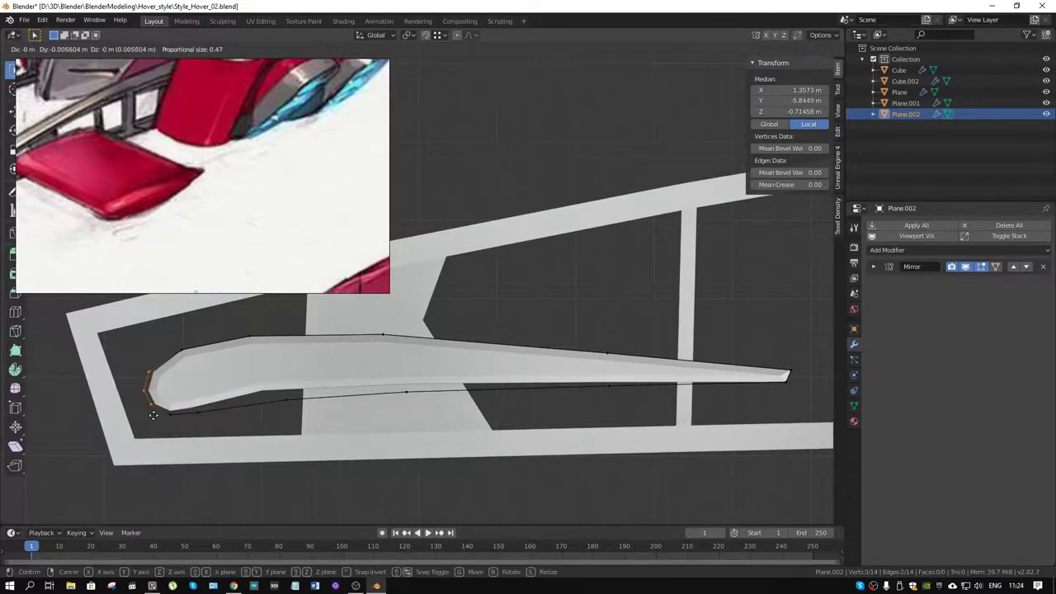
click(153, 415)
click(152, 415)
key(g)
click(150, 414)
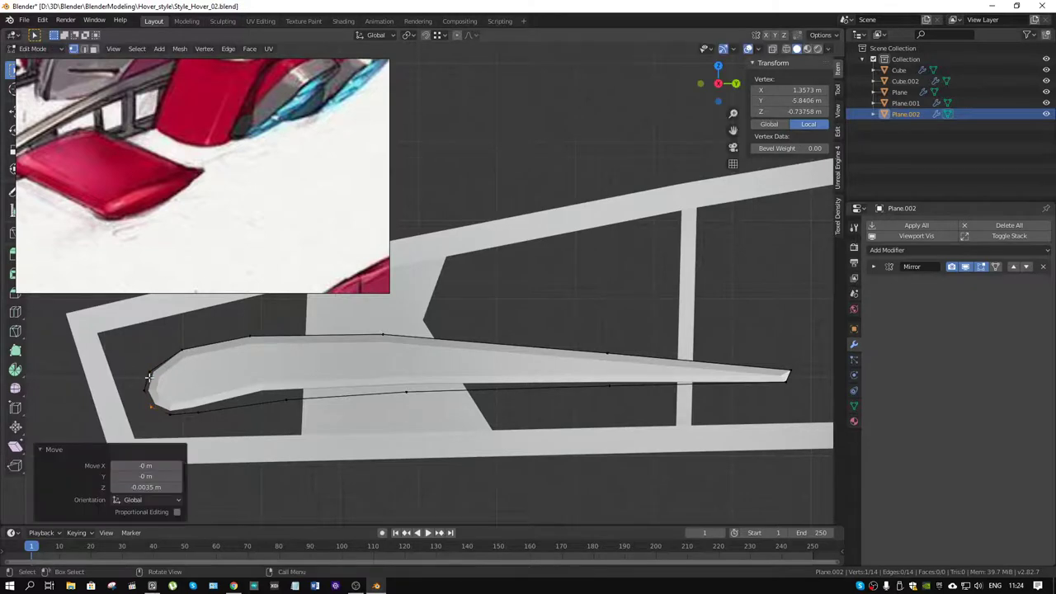
click(143, 378)
key(g)
click(145, 373)
Reposition three upper-edge vertices so the outline follows the blade's top edge.
click(197, 335)
key(g)
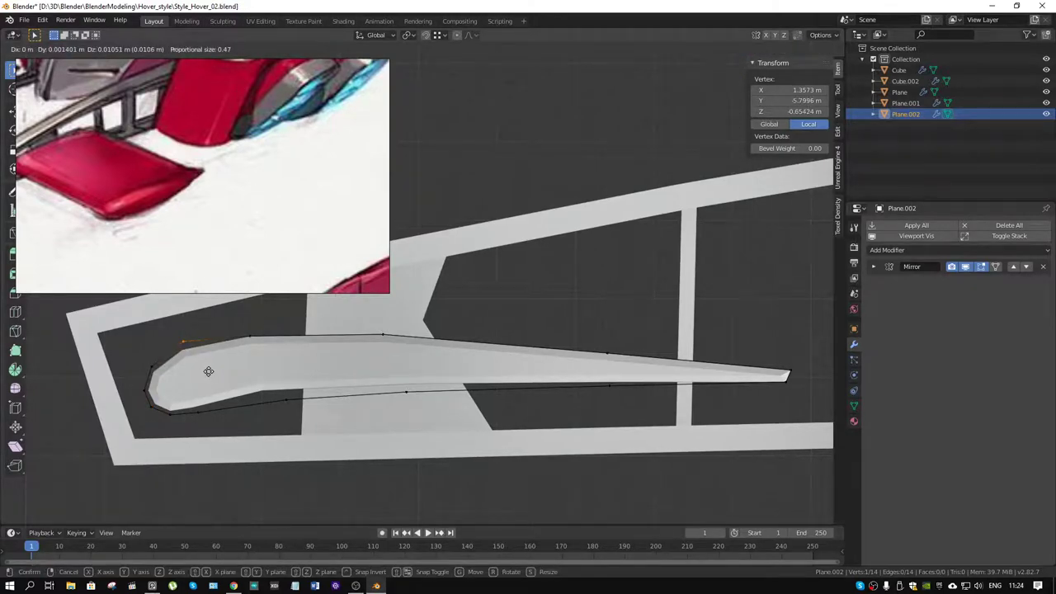
click(209, 371)
click(264, 329)
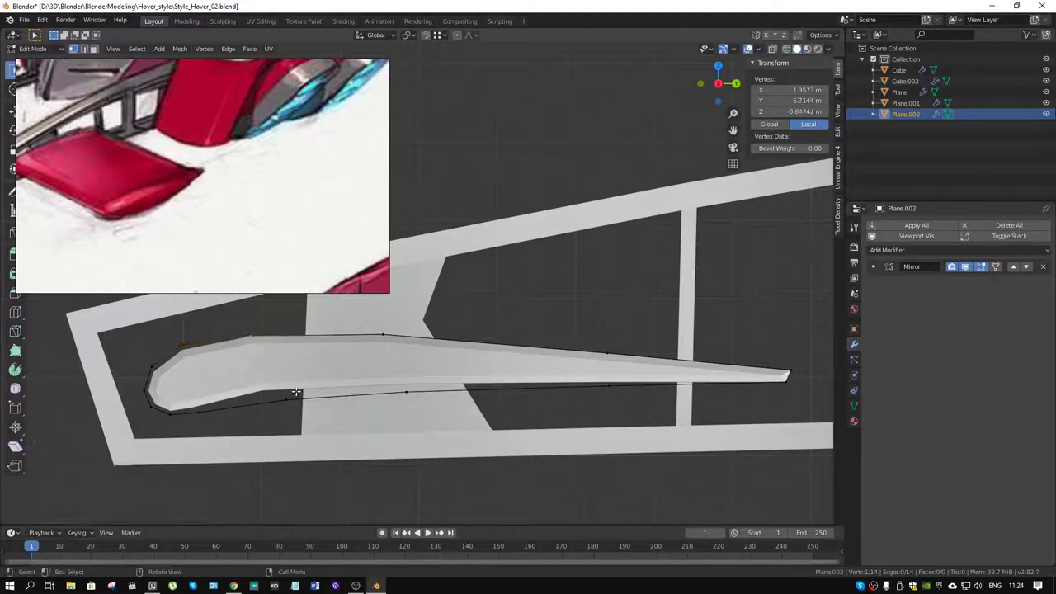
key(g)
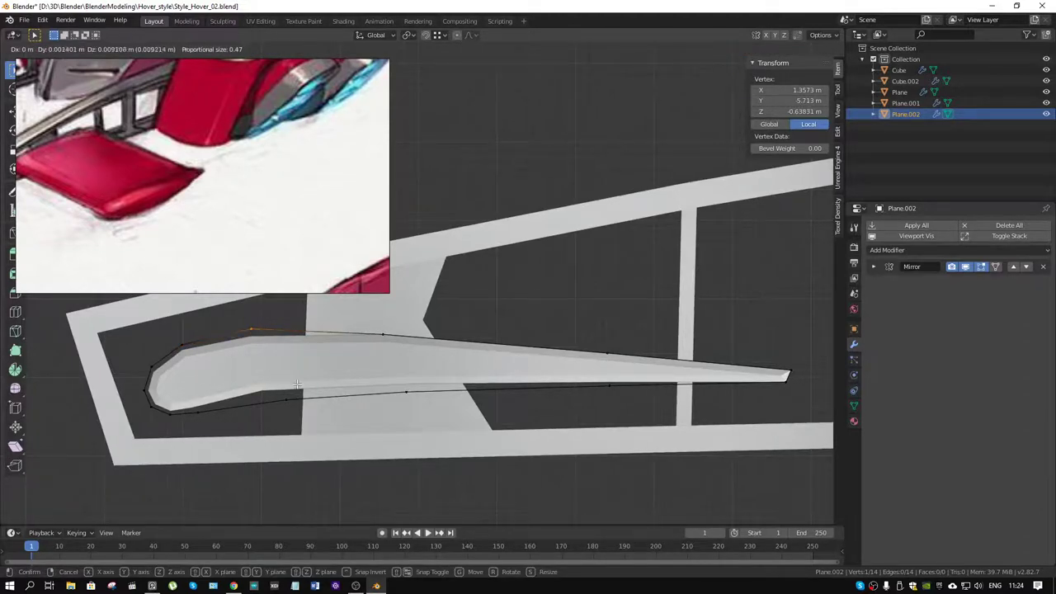
click(296, 384)
click(383, 334)
key(g)
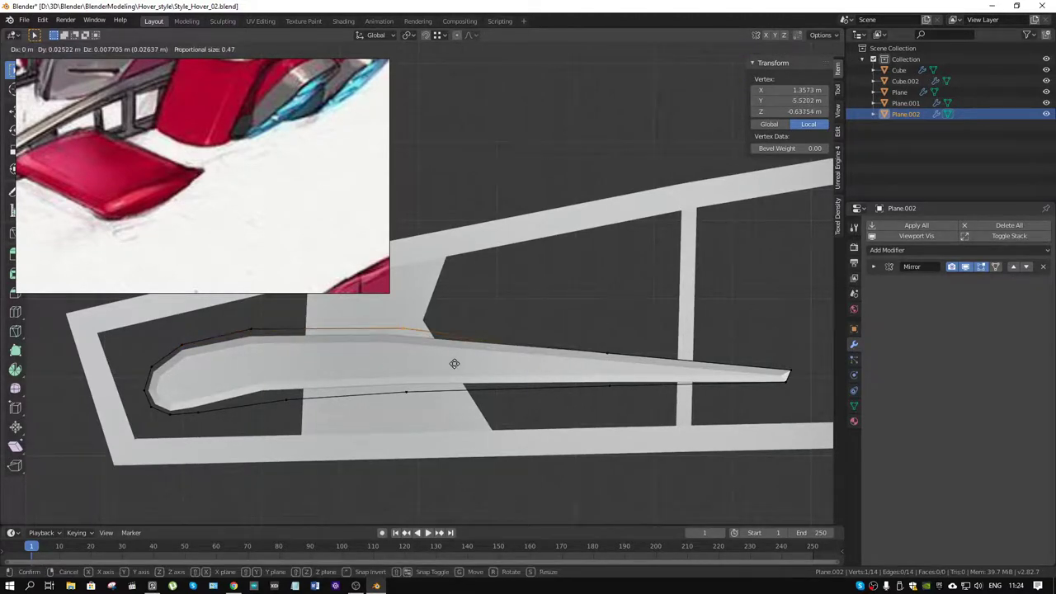
click(453, 363)
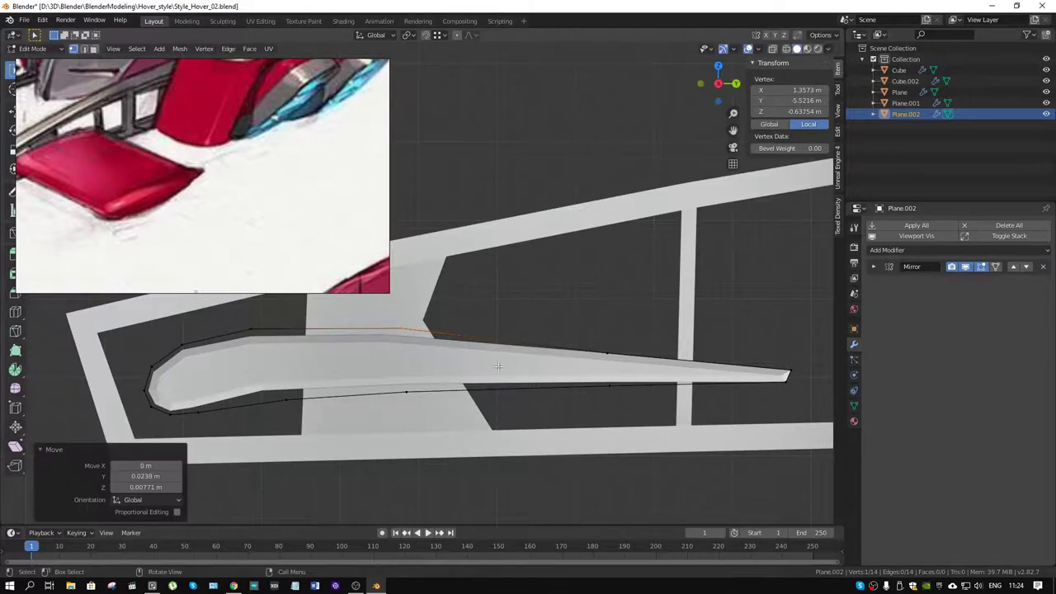
Move the next upper vertex and the pointed right-end vertex into place.
click(609, 353)
key(g)
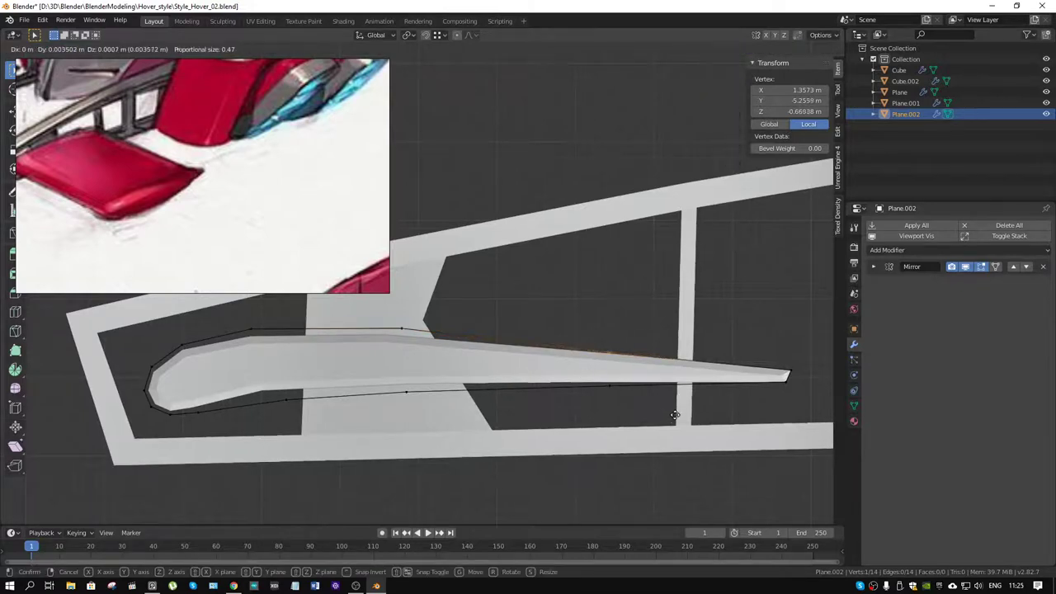
click(672, 392)
click(801, 360)
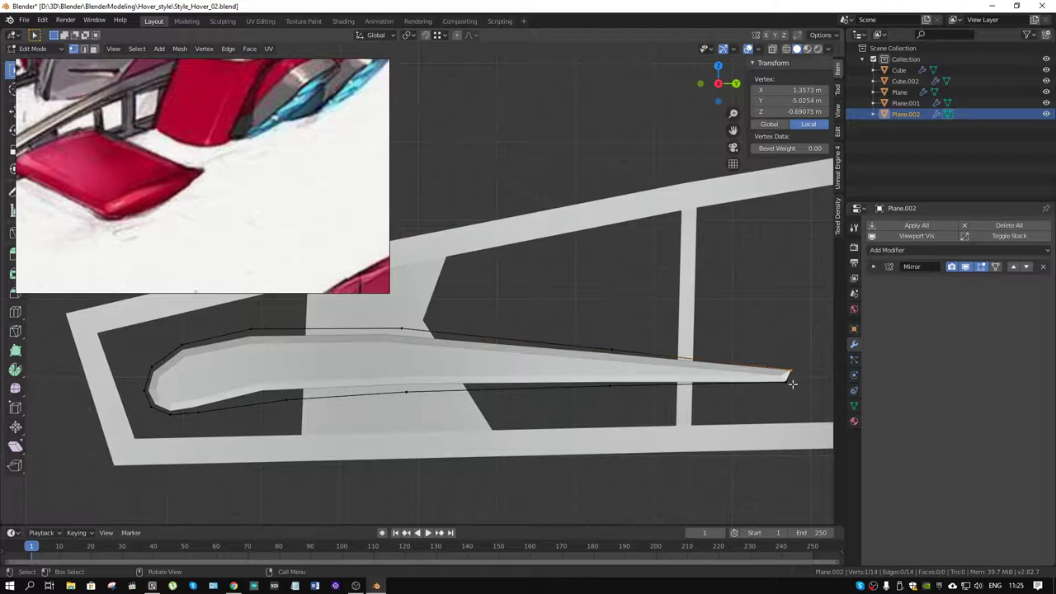
key(g)
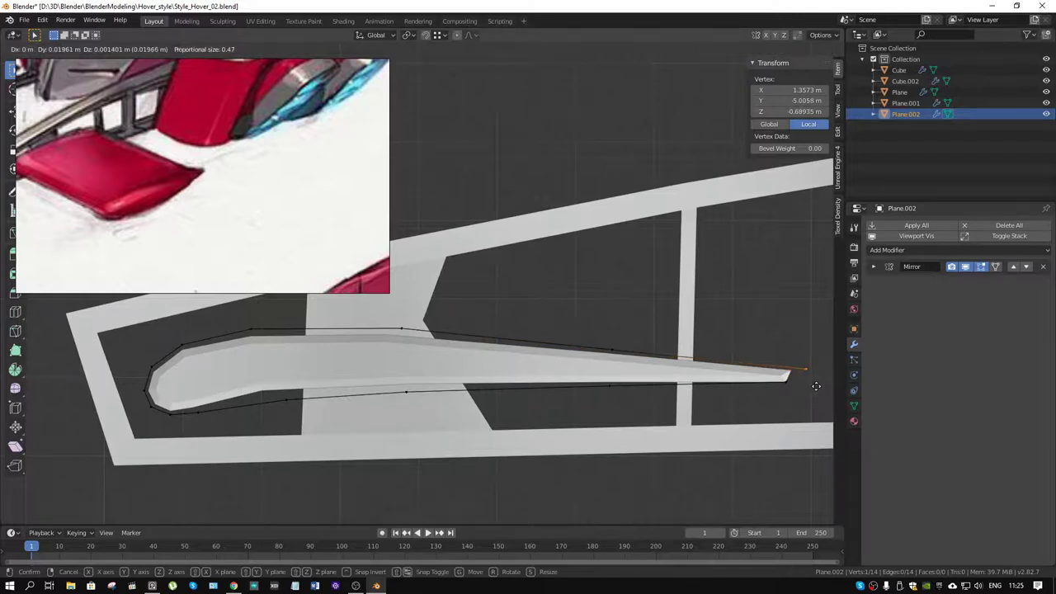
click(820, 386)
key(g)
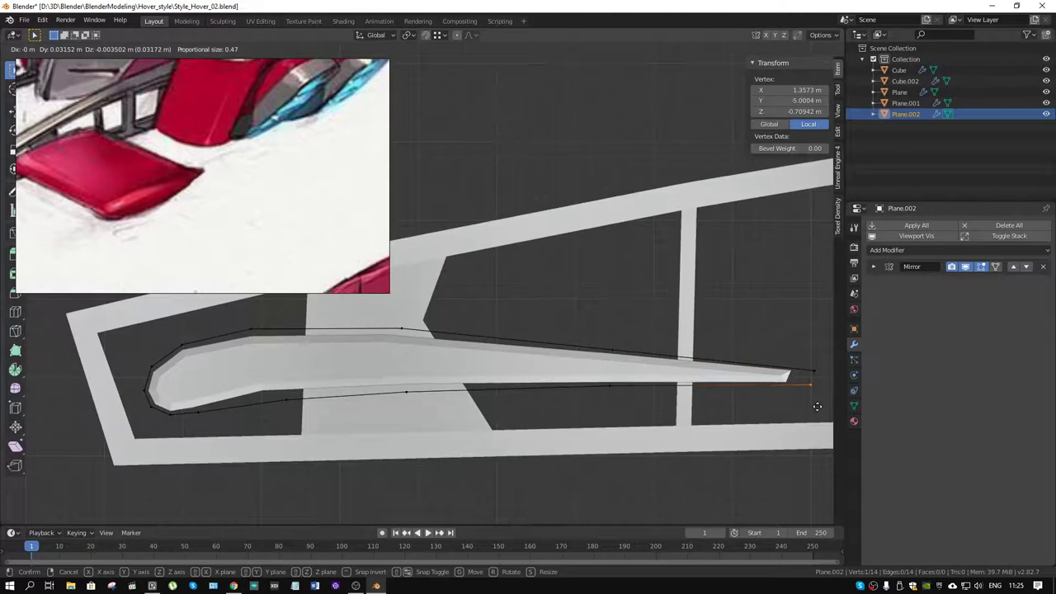
click(817, 406)
Re-nudge two lower outline edges, then select the entire blade outline.
click(289, 400)
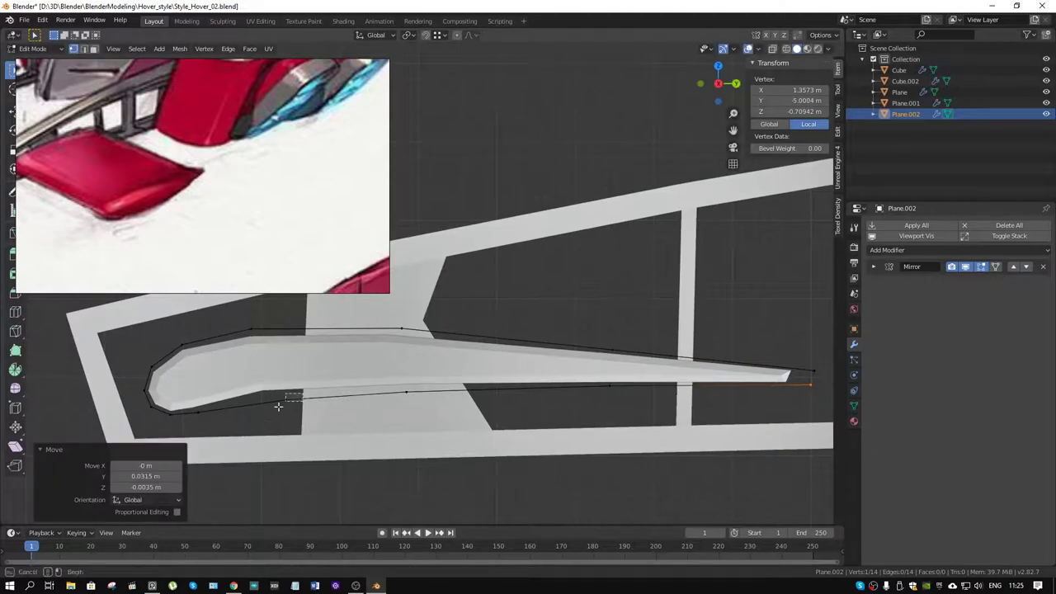
key(g)
click(350, 430)
key(g)
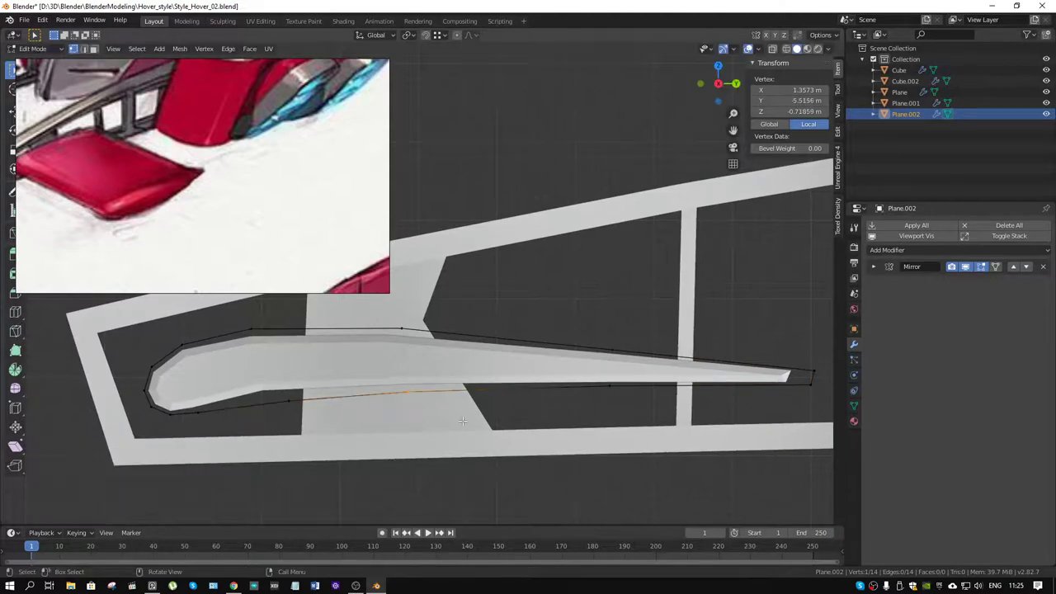
click(462, 424)
key(g)
key(g)
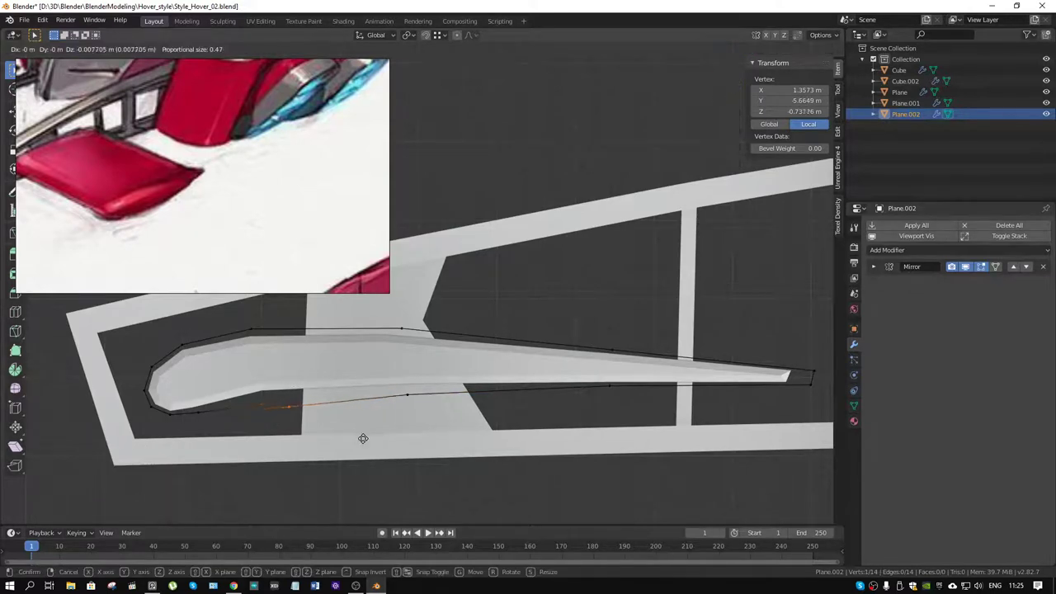
click(363, 436)
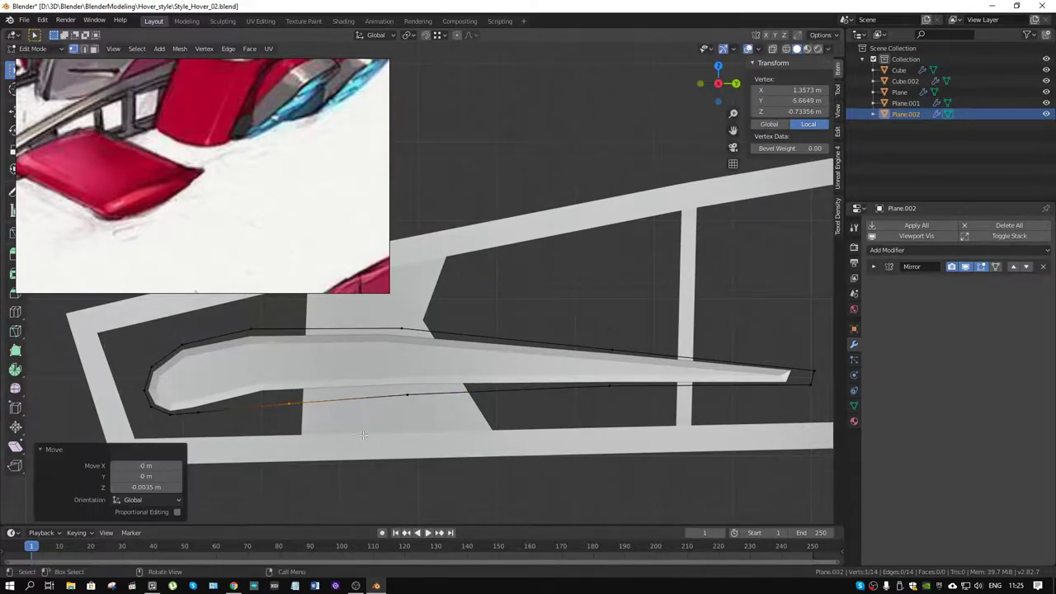
scroll(619, 384, down, 1)
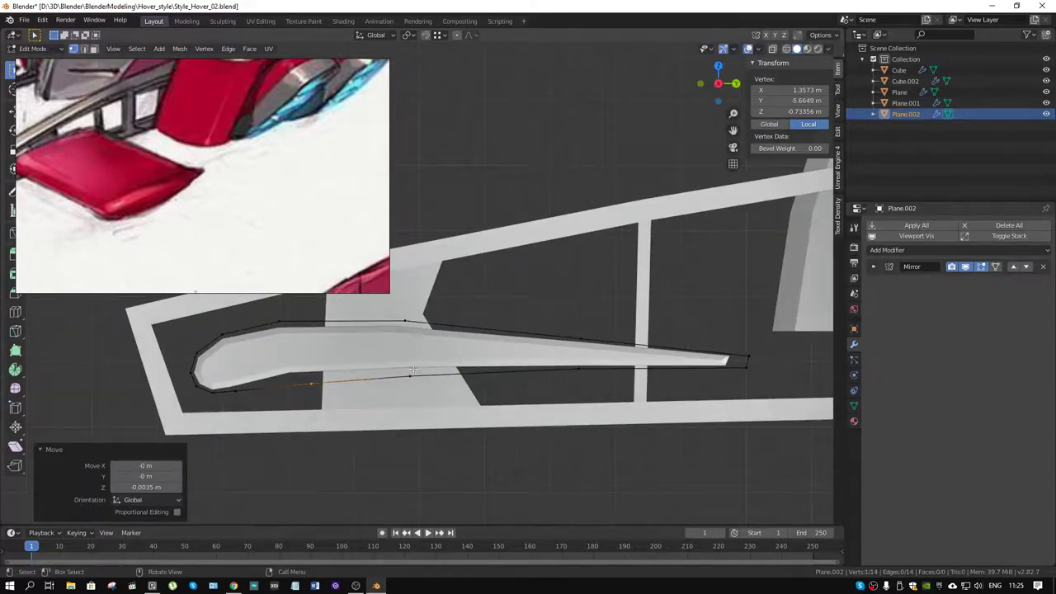
key(a)
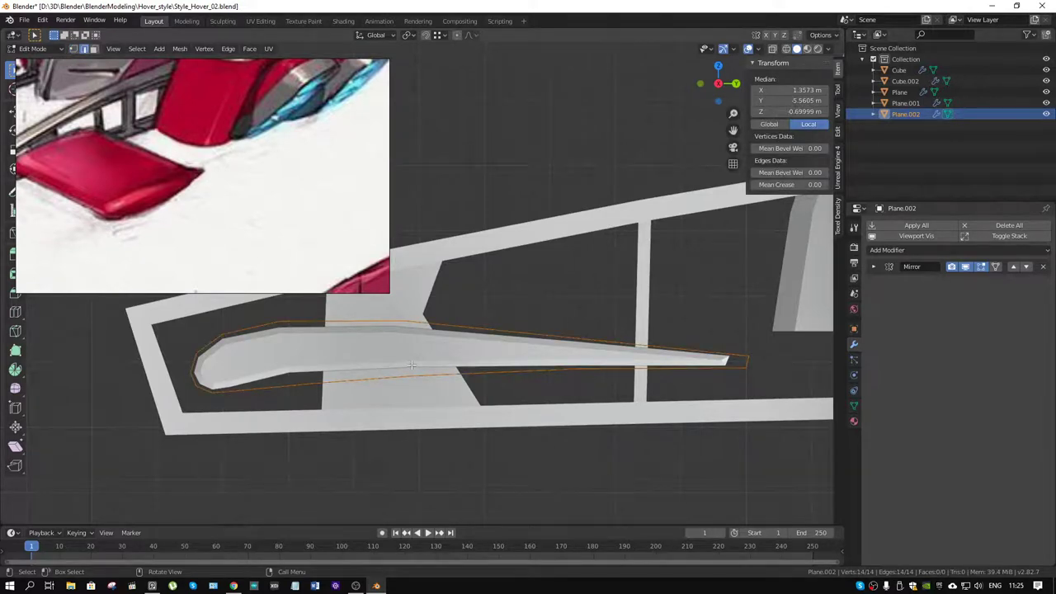
Fill the outline loop with a face and inset it by 0.007844 m.
key(f)
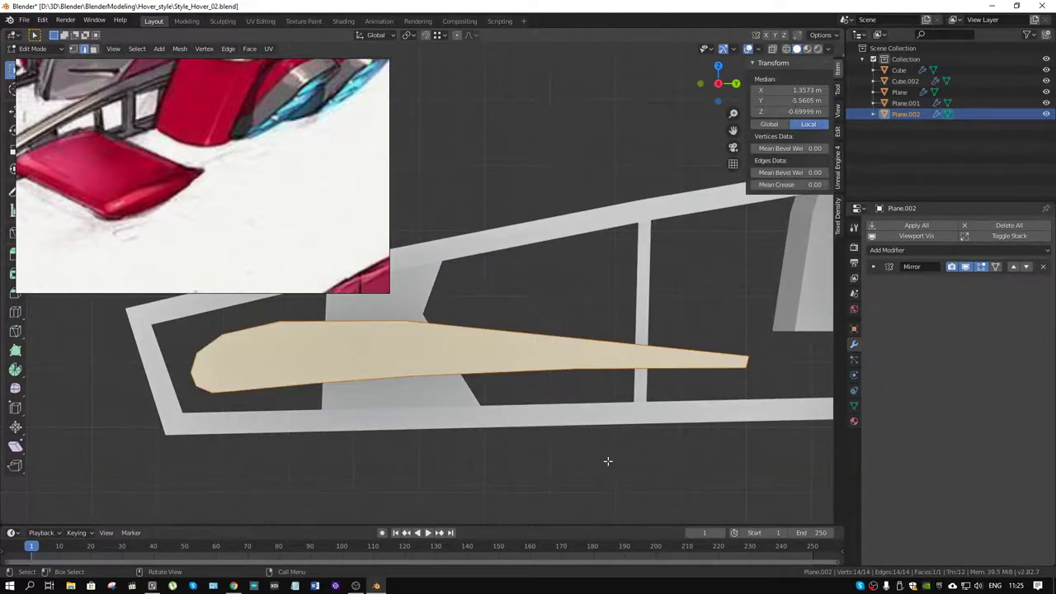
key(i)
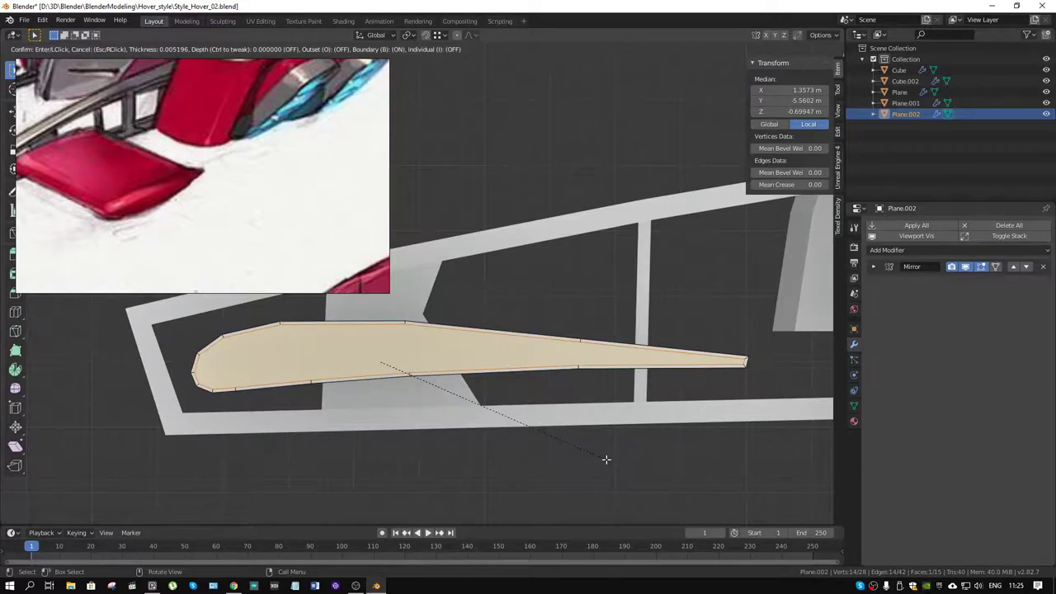
click(605, 458)
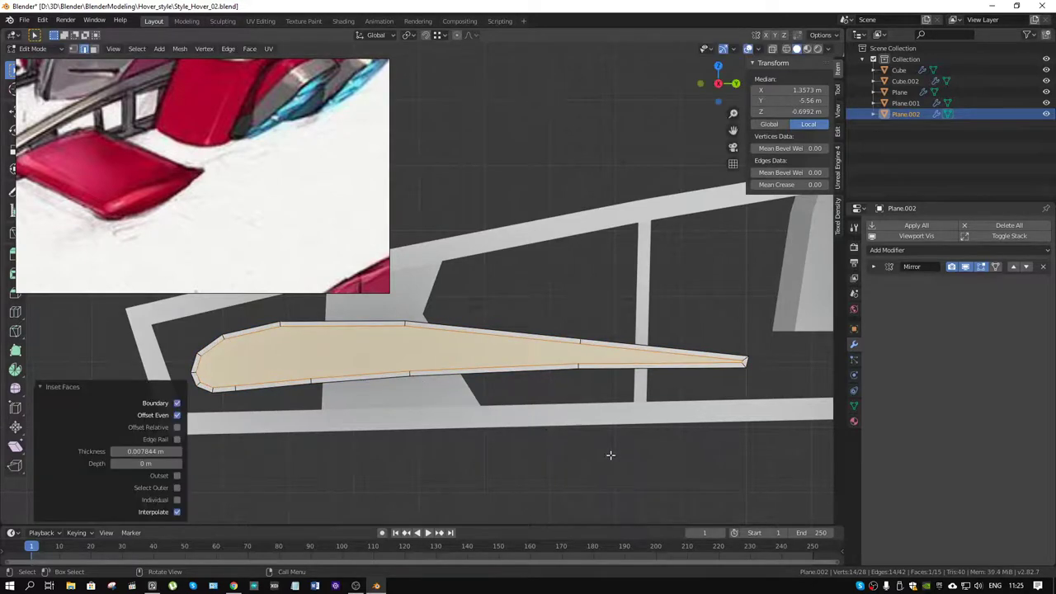
Merge the two vertices at the blade tip by distance.
key(1)
key(b)
drag(741, 366, 731, 413)
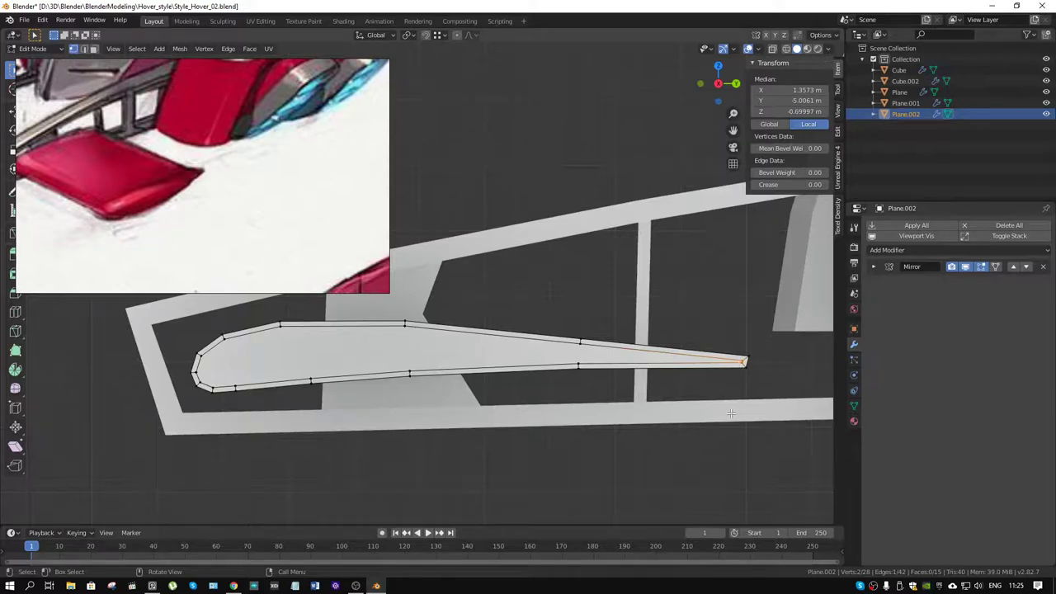
key(m)
click(731, 413)
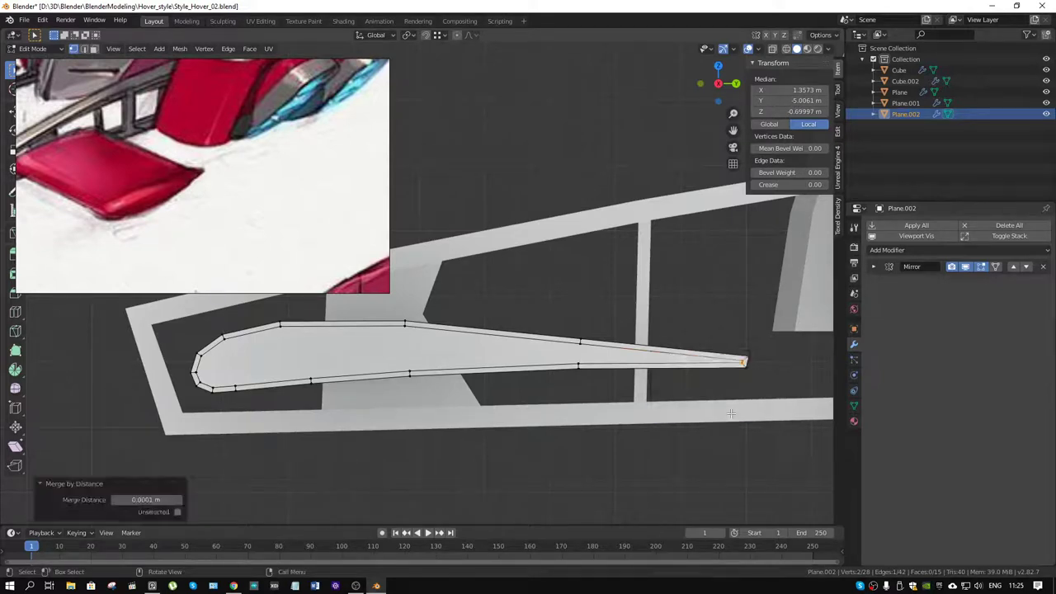
Join opposite inner vertex pairs with new edges, splitting the inner face into quads.
shift+click(574, 369)
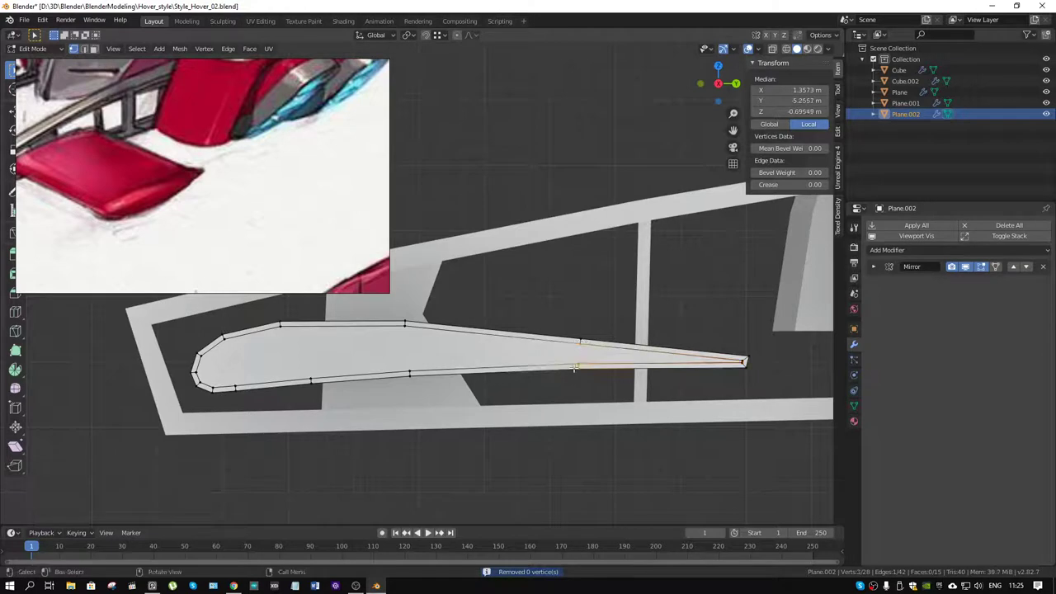
shift+click(570, 365)
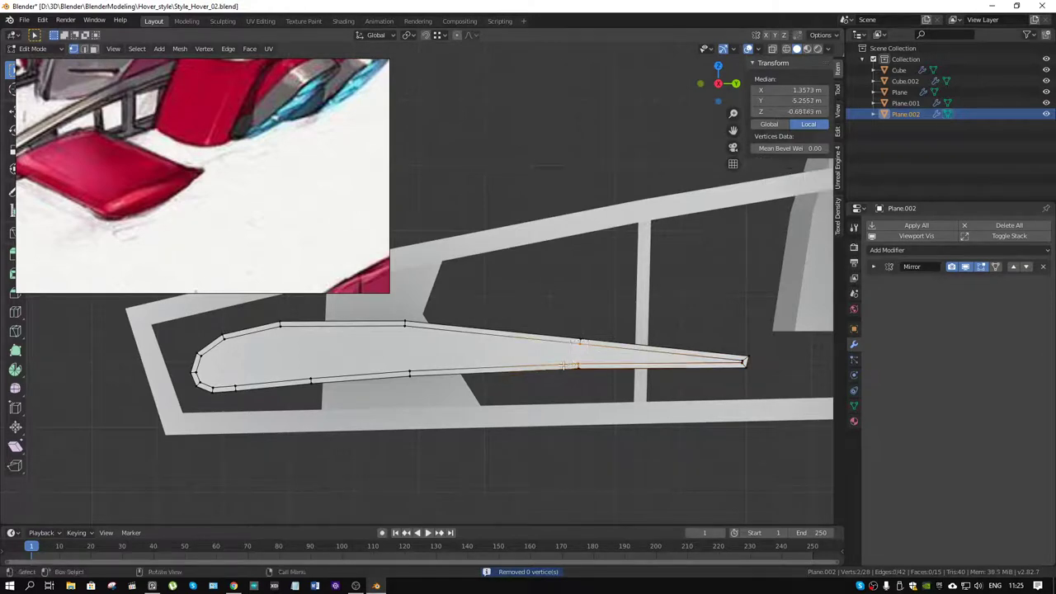
key(j)
key(b)
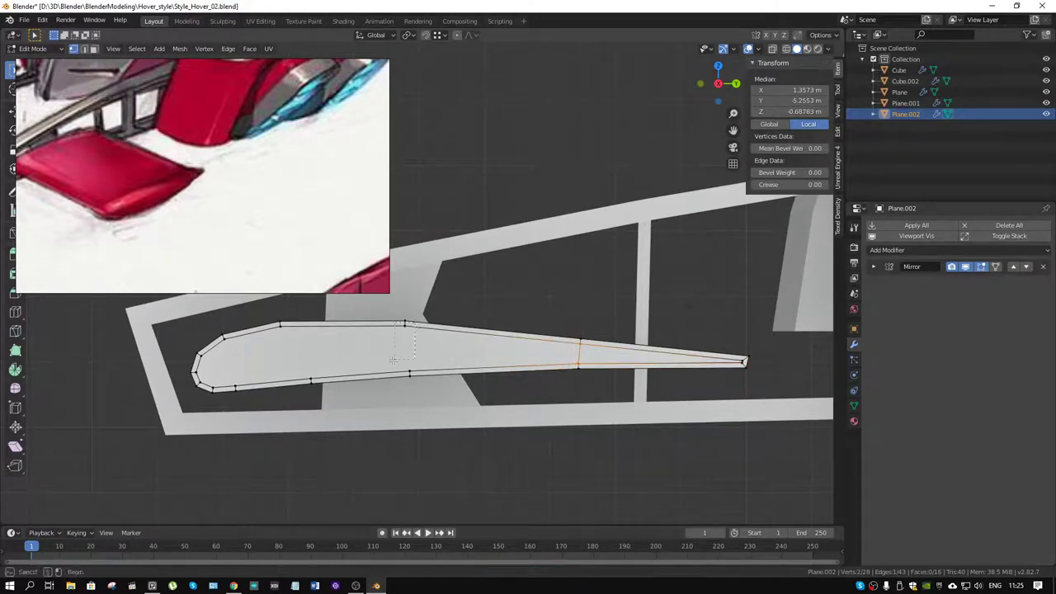
drag(388, 374, 380, 375)
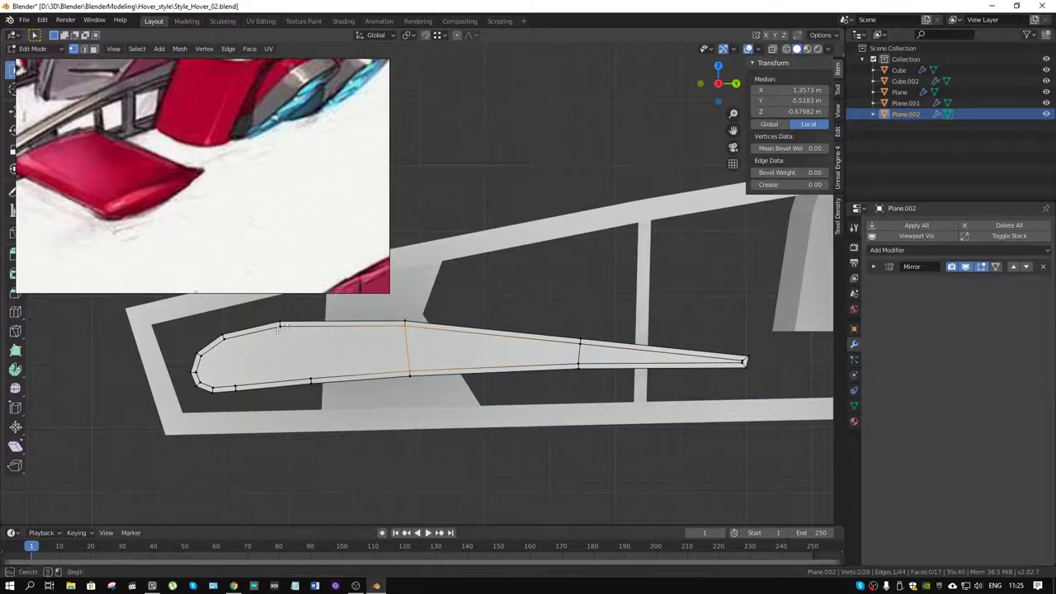
click(317, 377)
shift+click(238, 360)
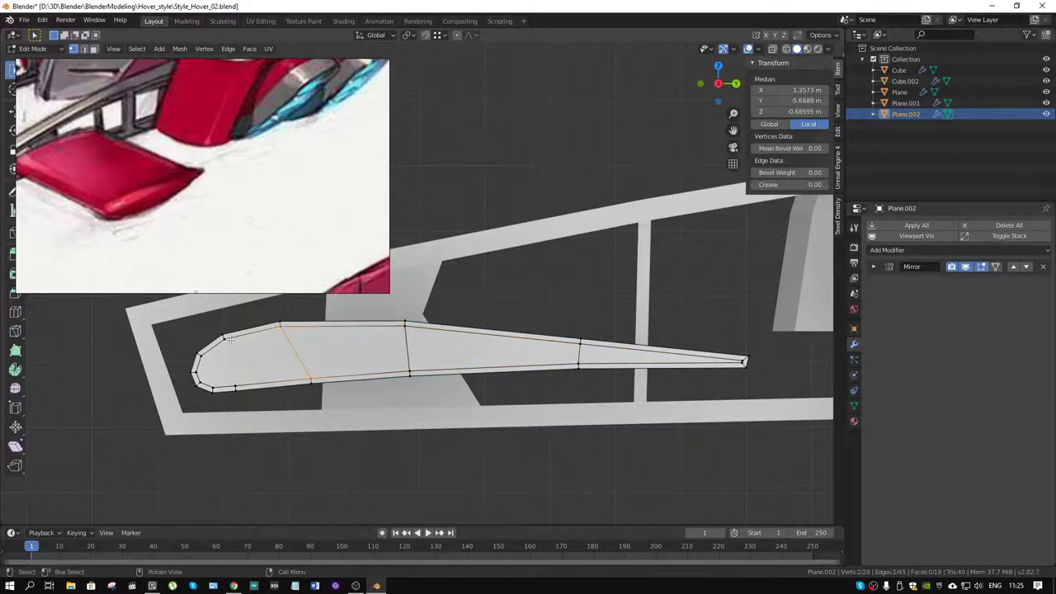
click(223, 337)
shift+click(235, 386)
key(j)
key(b)
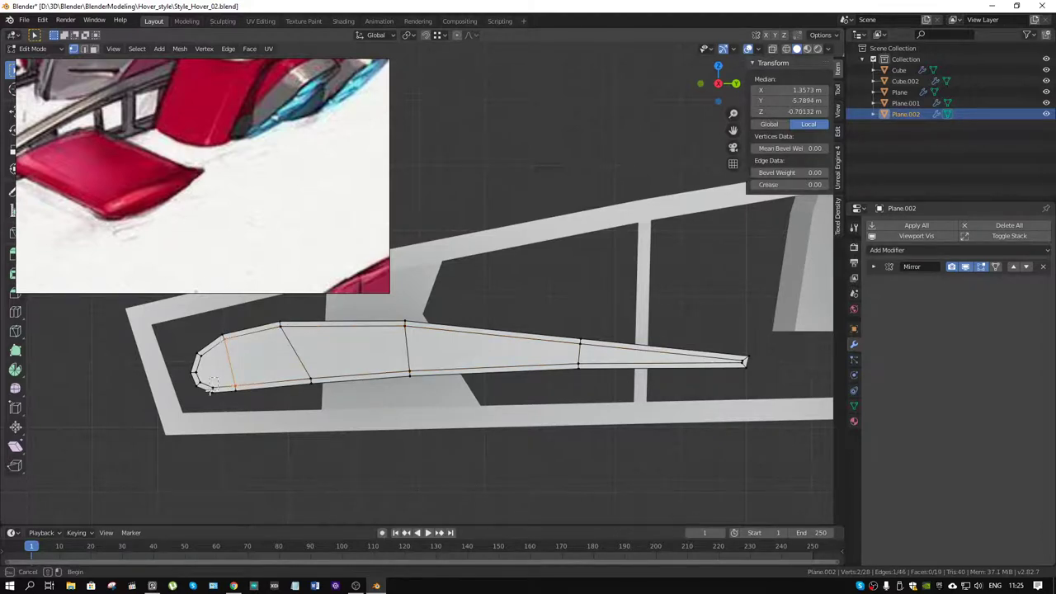
click(208, 381)
shift+click(202, 356)
key(j)
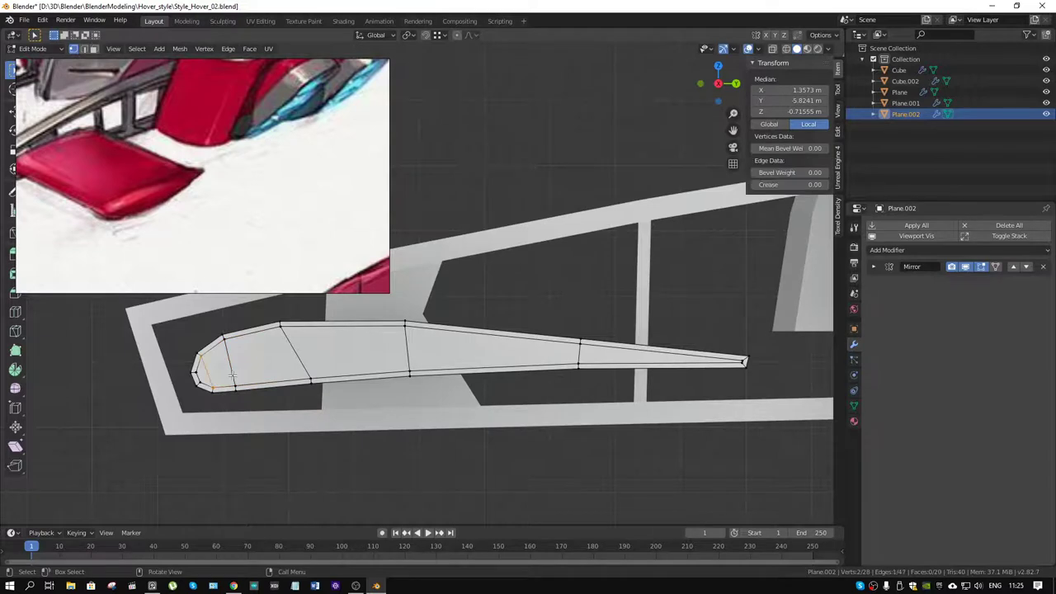
Add a centred lengthwise loop cut through the blade, giving 37 vertices, 64 edges, 28 faces.
key(ctrl+r)
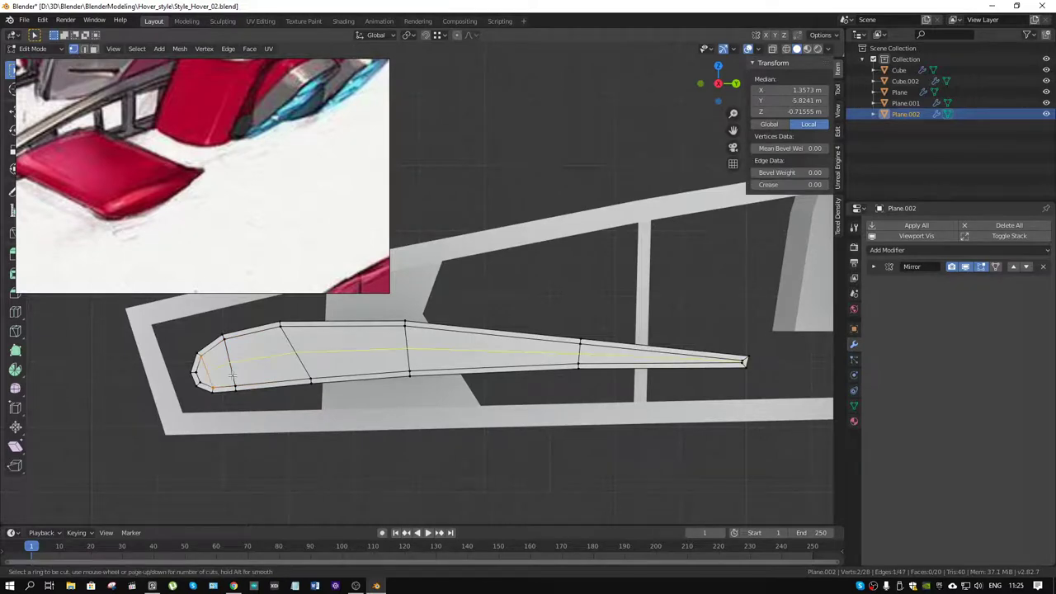
click(233, 375)
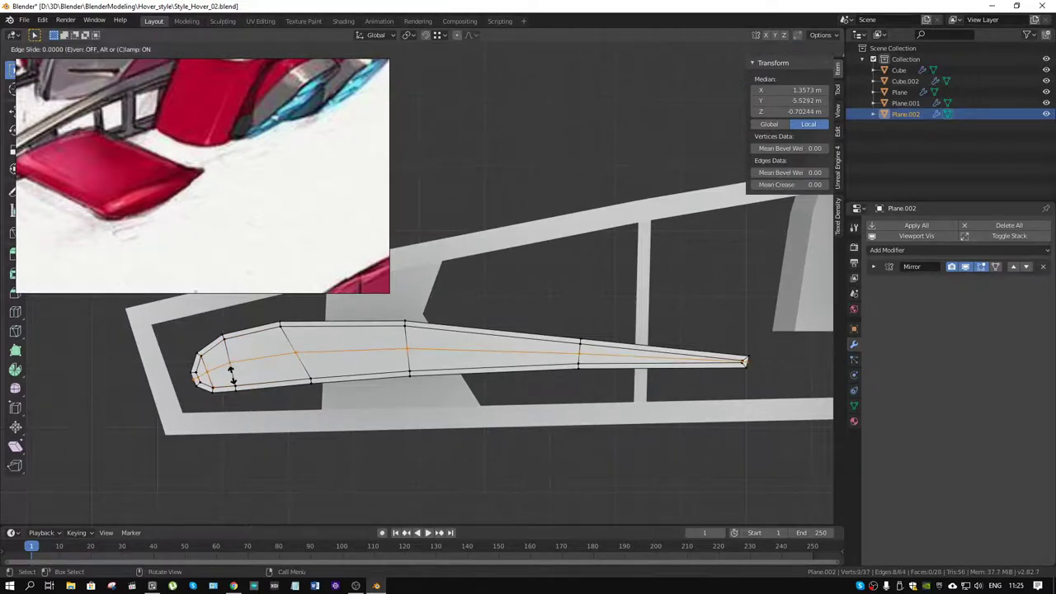
right_click(232, 370)
scroll(272, 367, up, 5)
scroll(281, 363, up, 2)
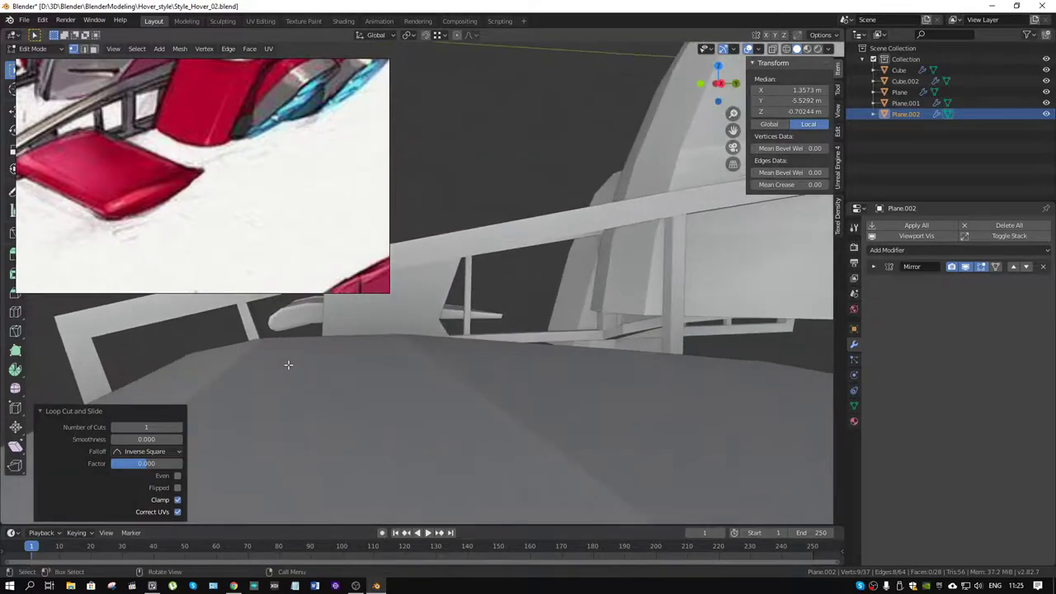
key(KP_Decimal)
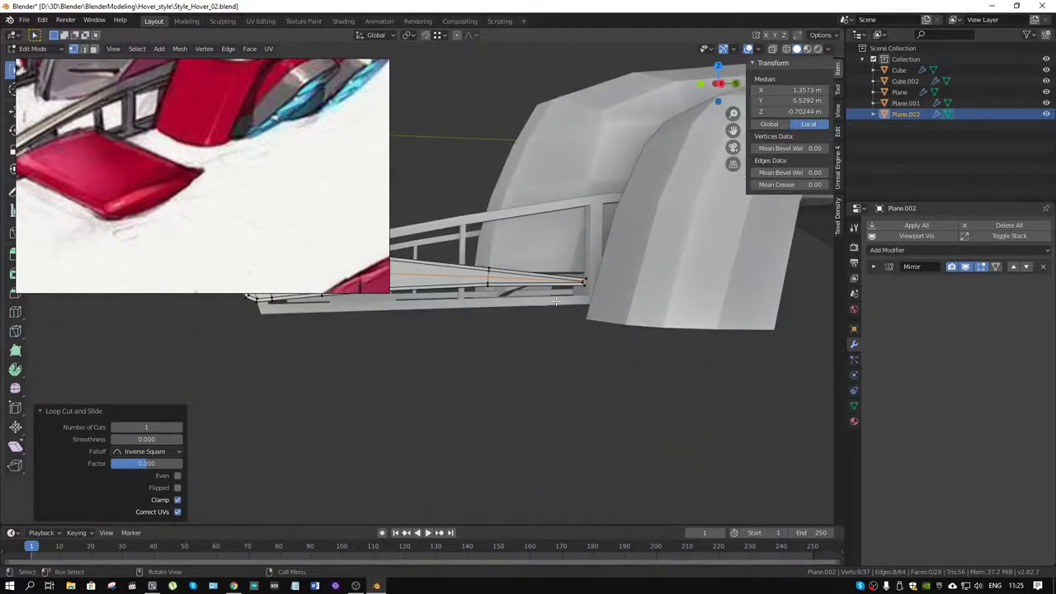
scroll(556, 302, up, 2)
scroll(557, 302, up, 2)
mouse_move(556, 302)
middle_down()
mouse_move(653, 309)
mouse_move(614, 344)
mouse_move(649, 342)
middle_up()
Merge the tip vertices and dissolve the leftover edge at the blade tip.
click(649, 338)
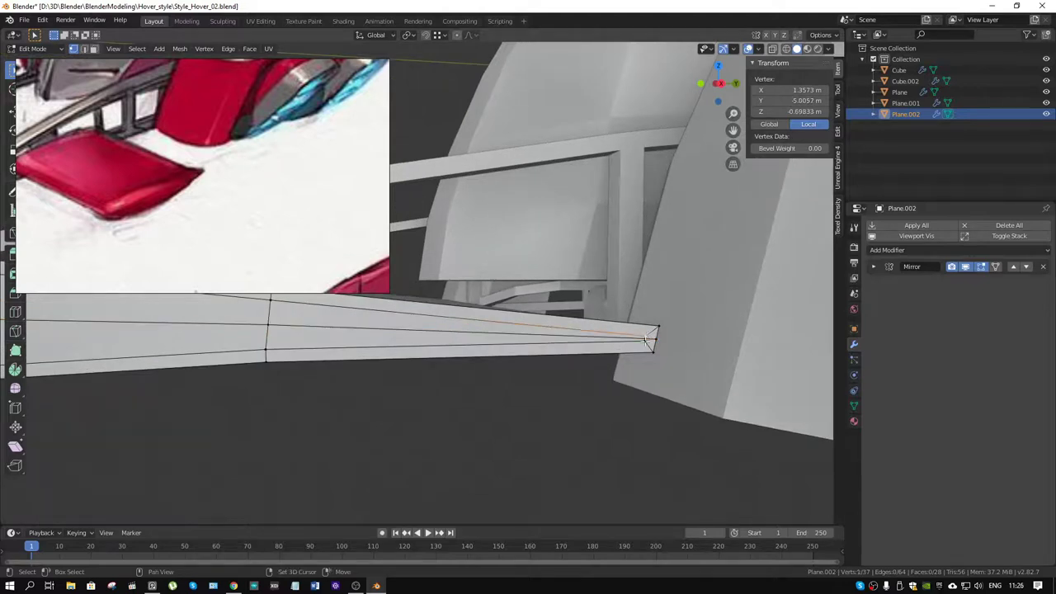
shift+click(652, 340)
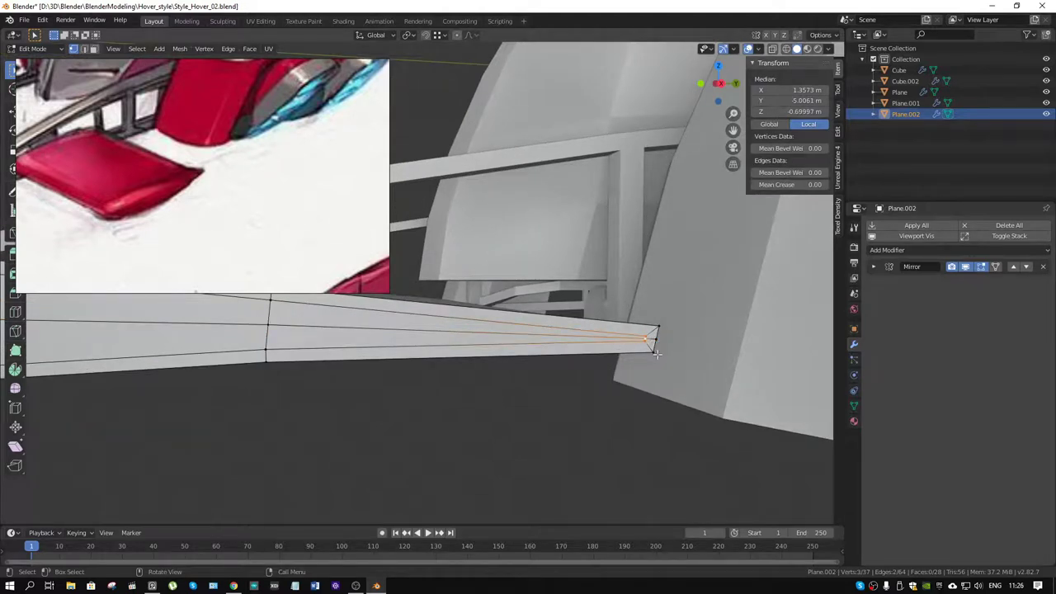
key(m)
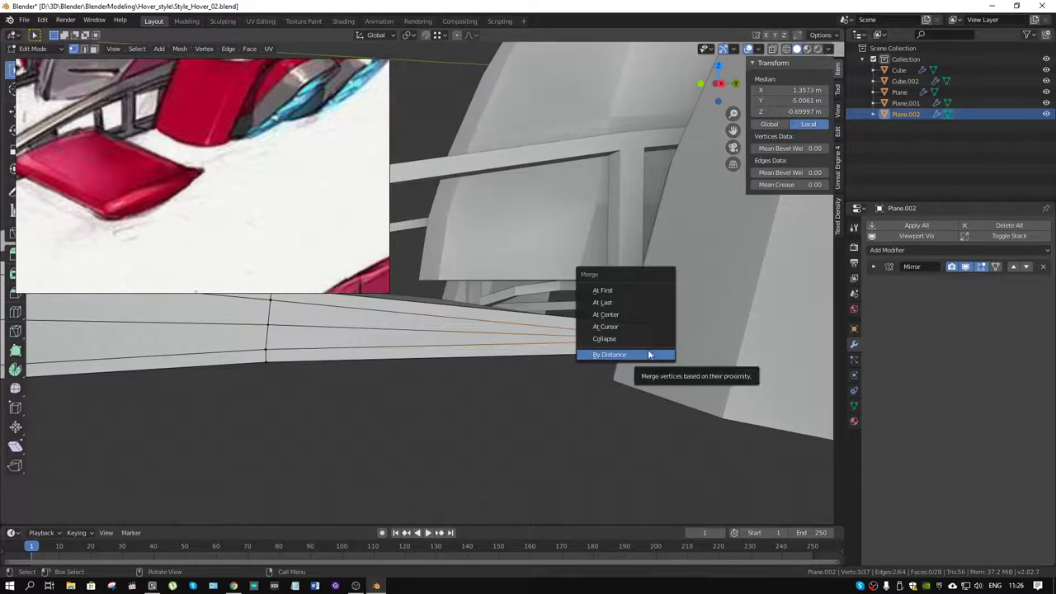
click(638, 304)
click(652, 338)
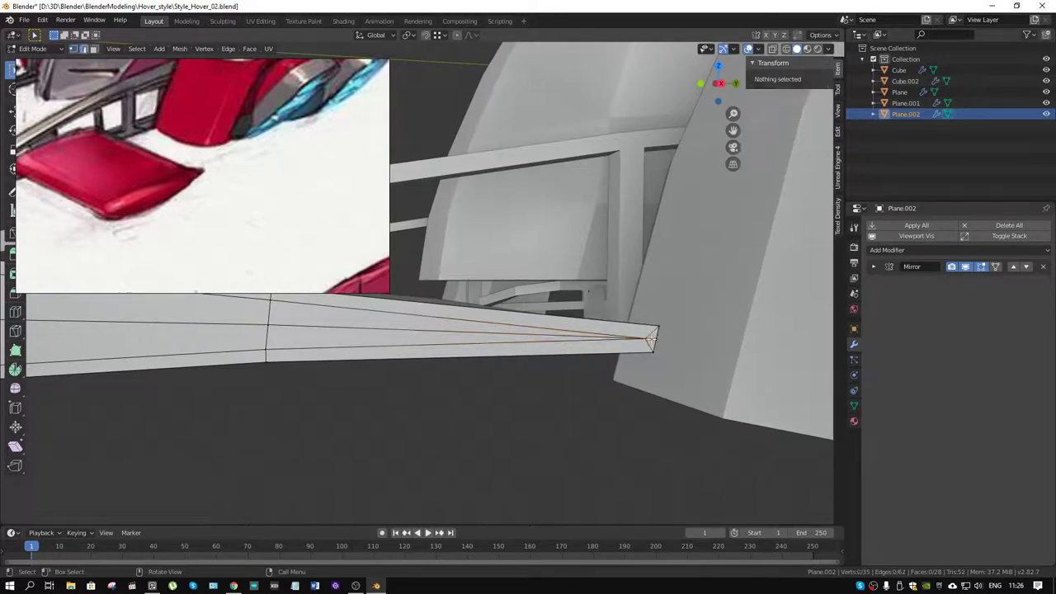
key(x)
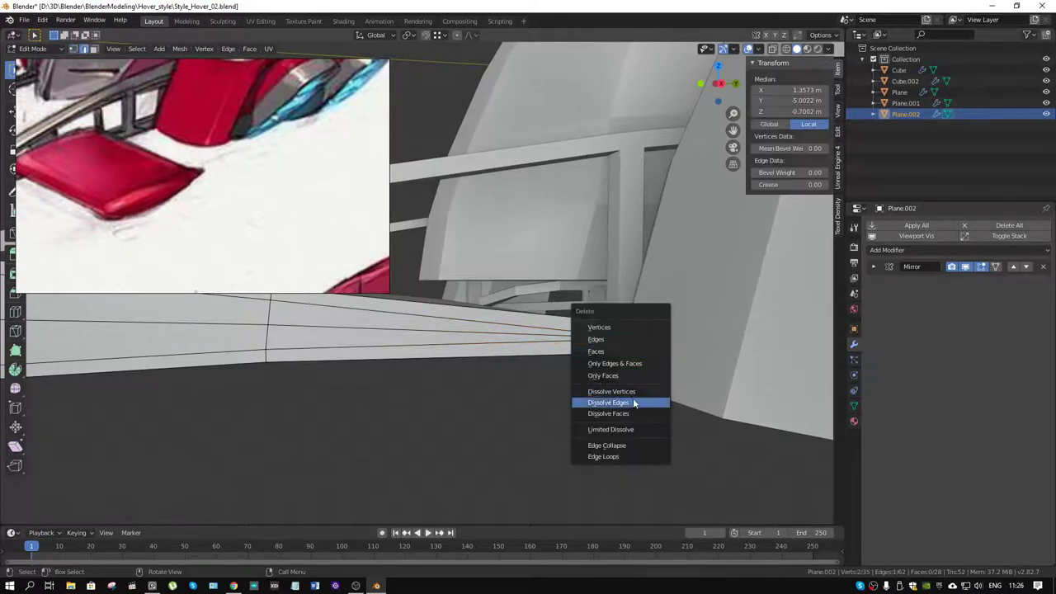
click(633, 402)
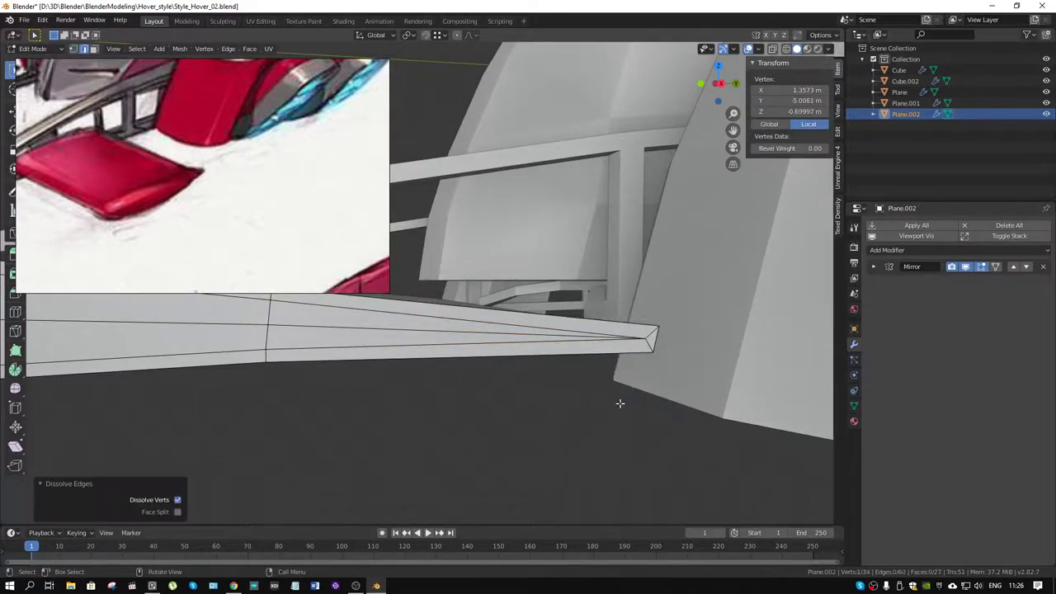
mouse_move(620, 401)
middle_down()
mouse_move(552, 360)
mouse_move(707, 385)
mouse_move(268, 385)
middle_up()
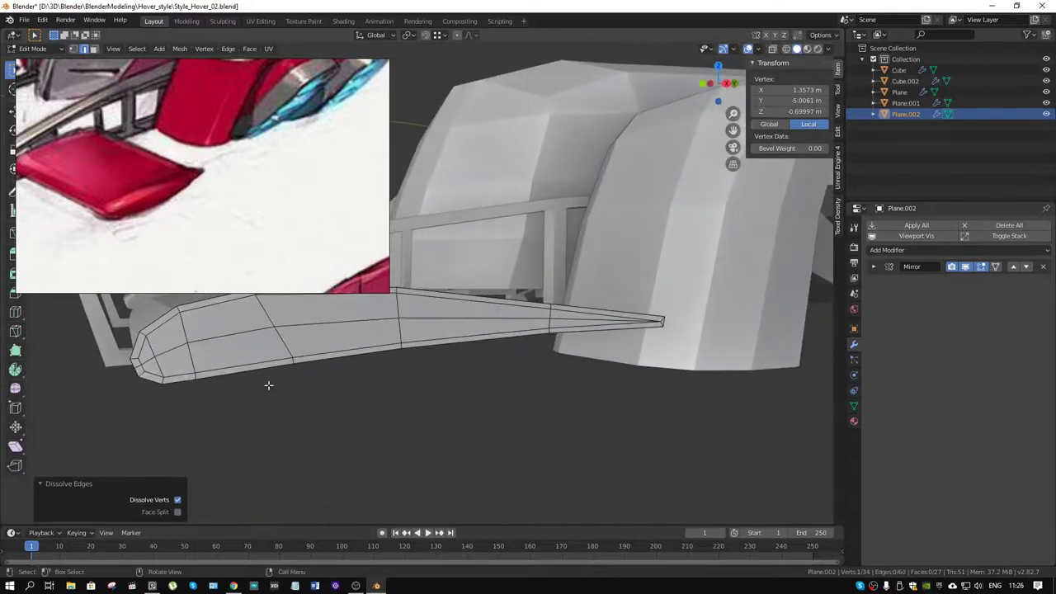
Knife new edges across the rounded tip and dissolve the extras, leaving 33 vertices, 28 faces.
shift+click(136, 365)
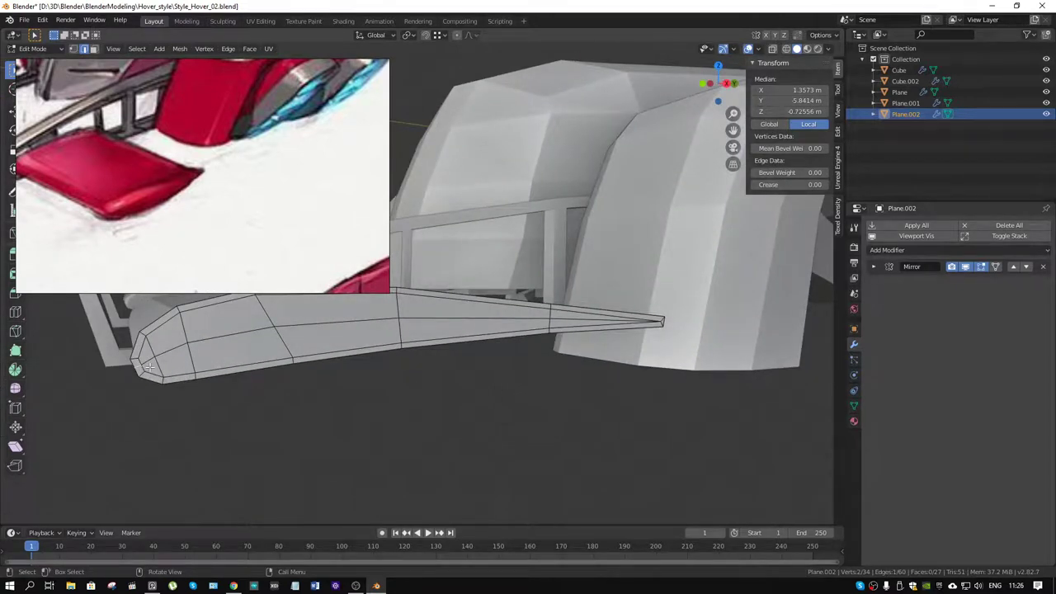
key(k)
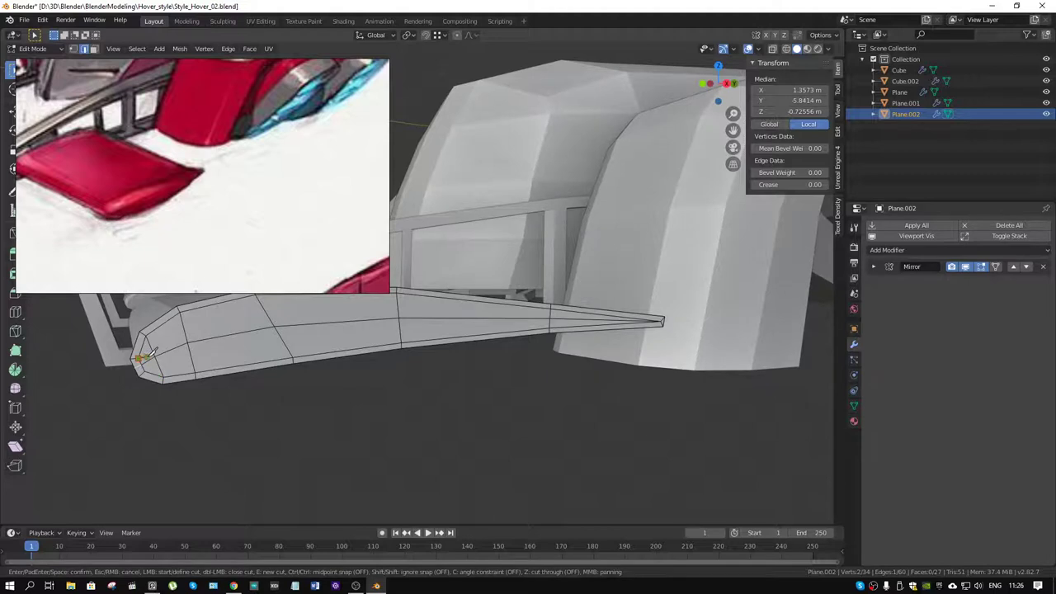
click(151, 351)
key(Return)
key(k)
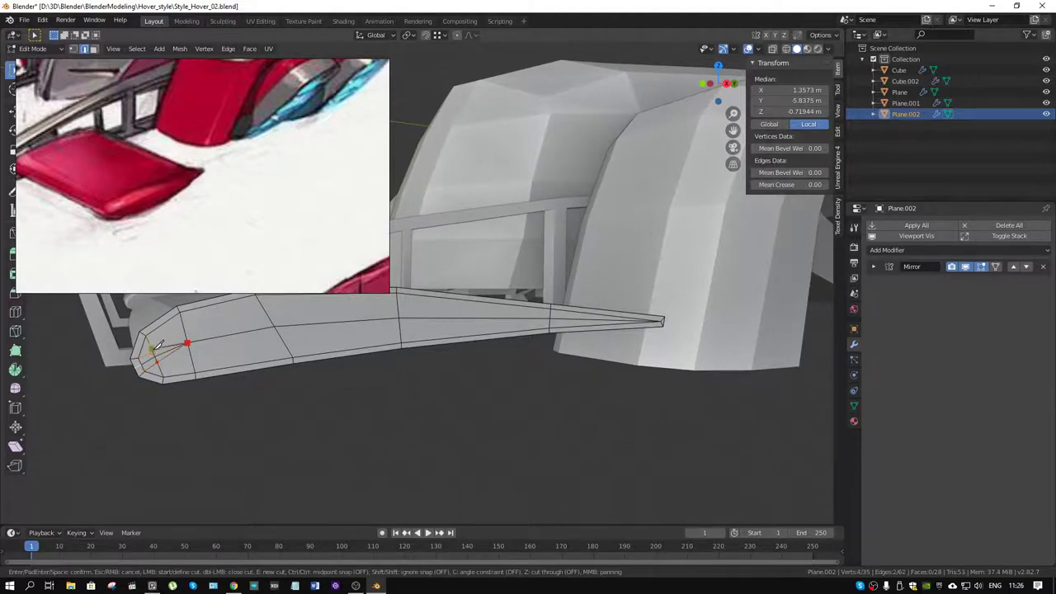
key(Return)
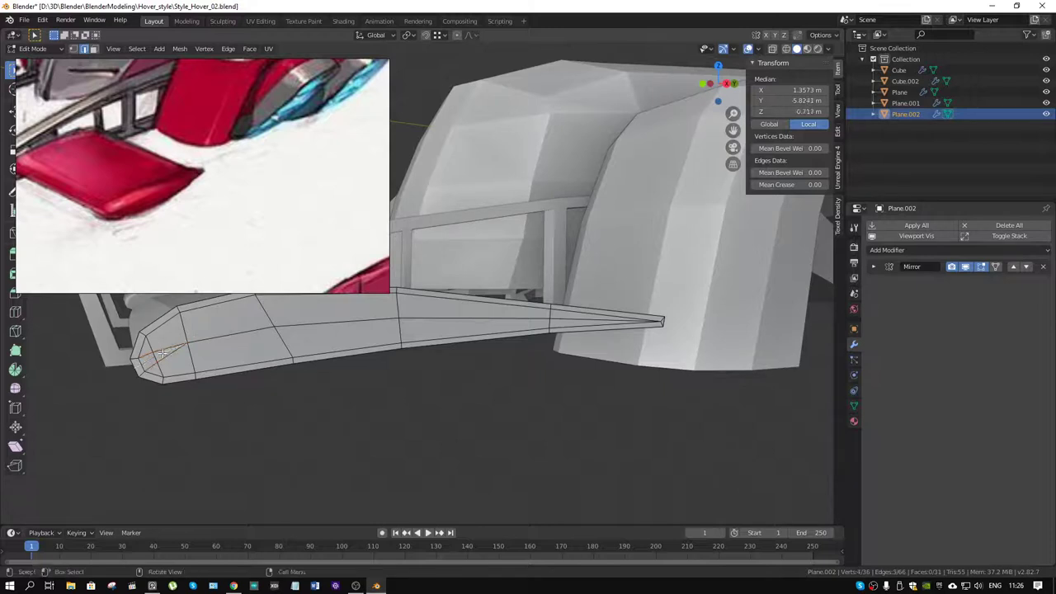
key(x)
click(162, 352)
middle_drag(162, 352, 225, 359)
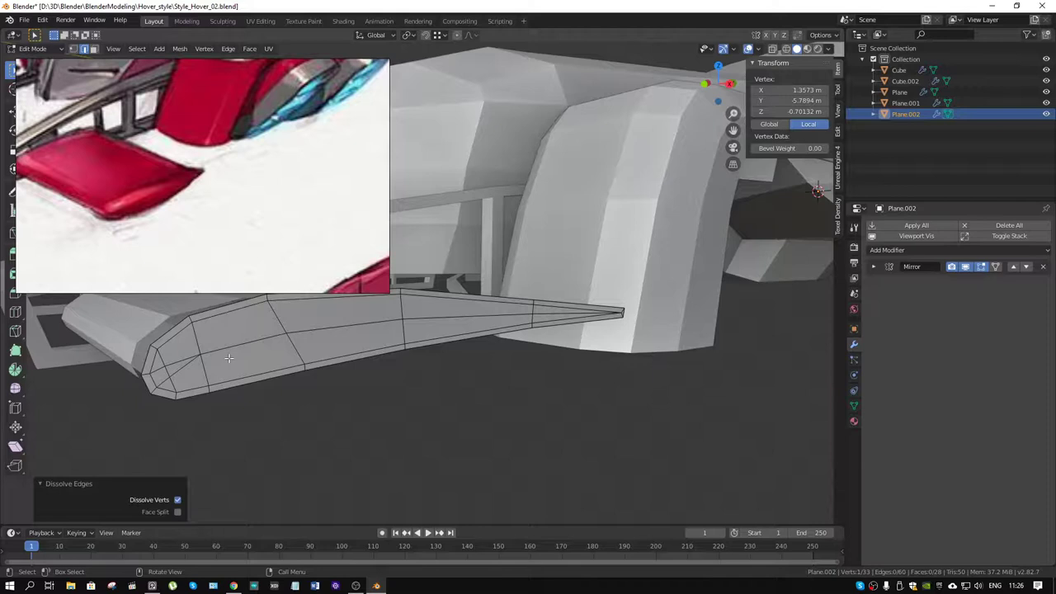
middle_drag(272, 363, 271, 347)
In face mode, select a strip of blade faces from the nose tip to the blade tip.
key(3)
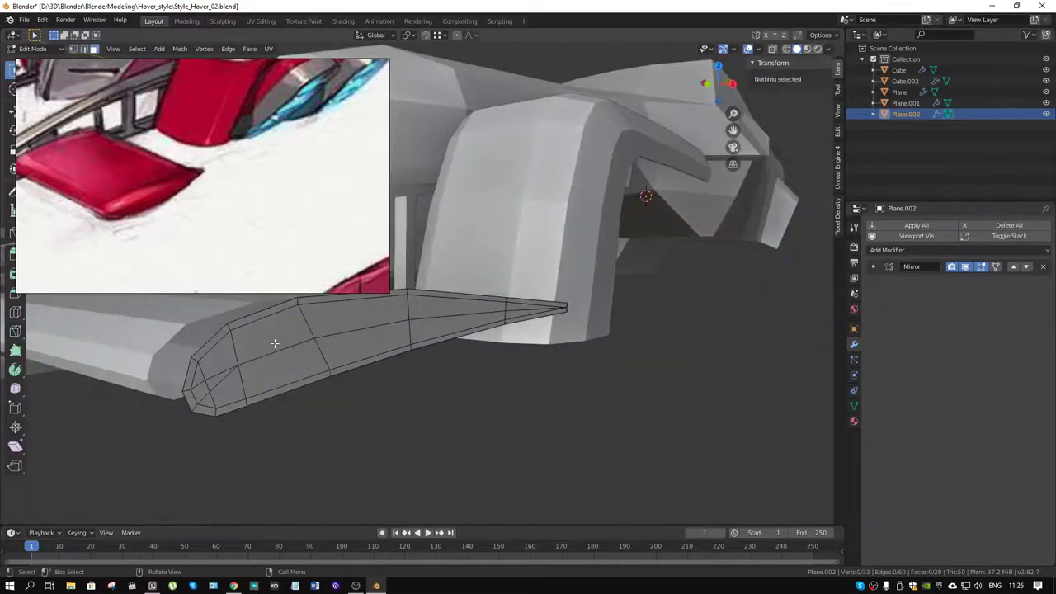
click(271, 345)
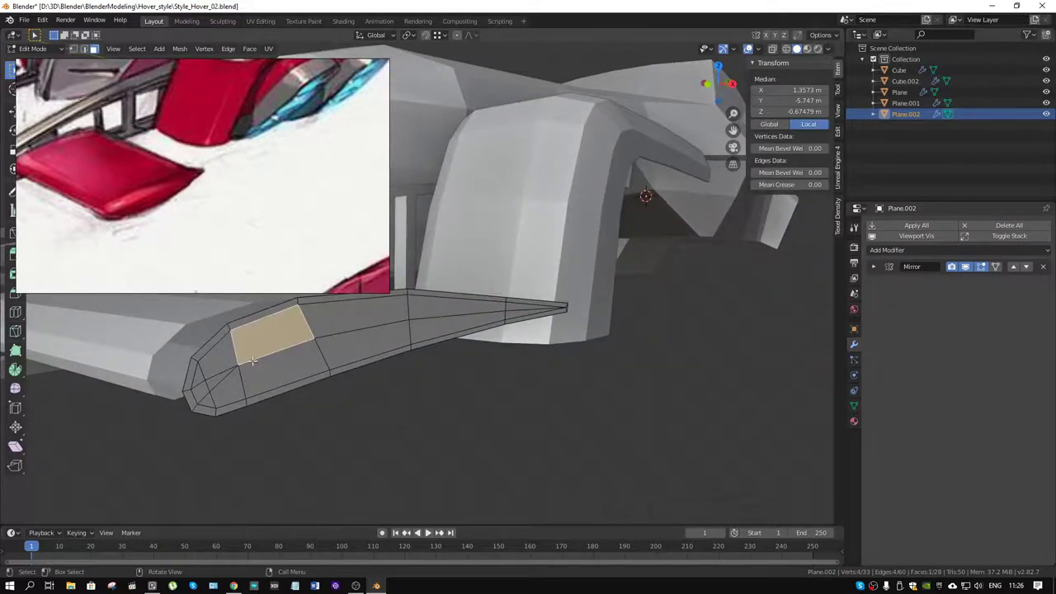
shift+click(216, 353)
ctrl+click(205, 397)
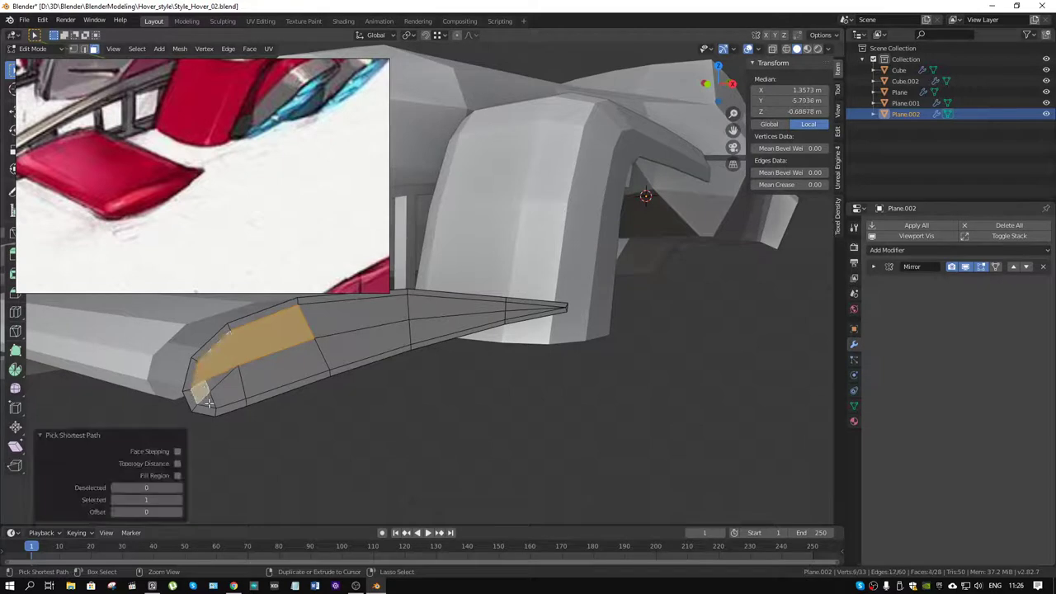
ctrl+click(208, 396)
ctrl+click(217, 384)
ctrl+click(264, 377)
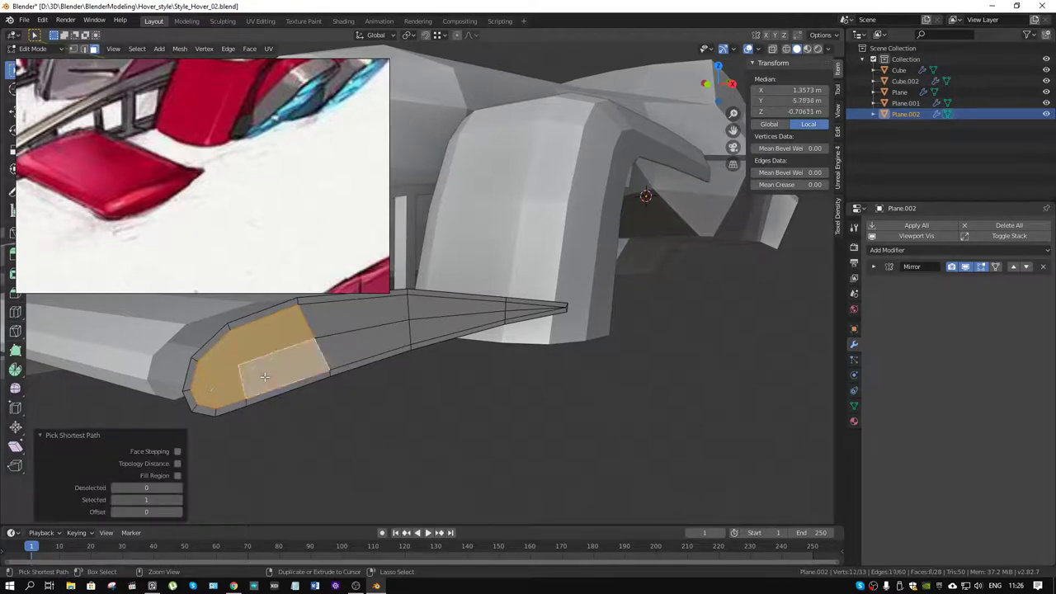
ctrl+click(526, 315)
ctrl+click(512, 306)
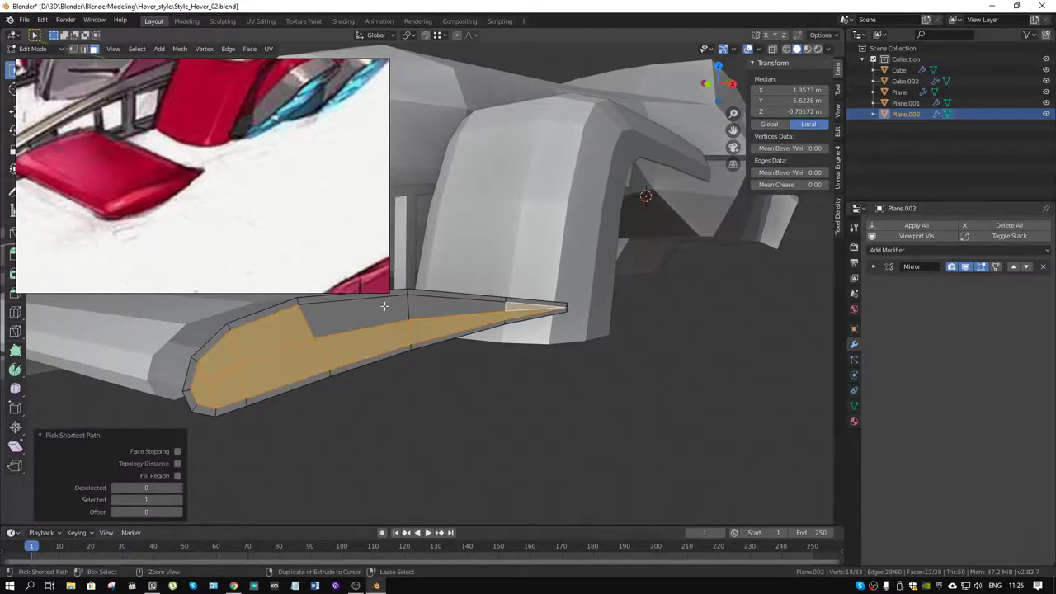
ctrl+click(376, 310)
Shift the selected blade faces sideways along X to curve the blade.
middle_drag(426, 365, 514, 405)
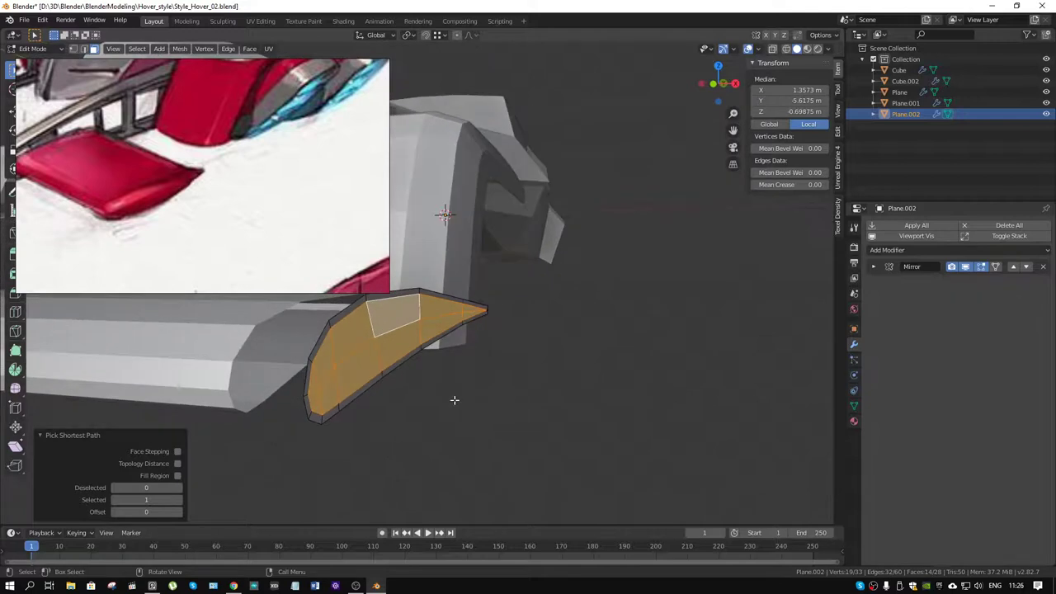
key(g)
key(x)
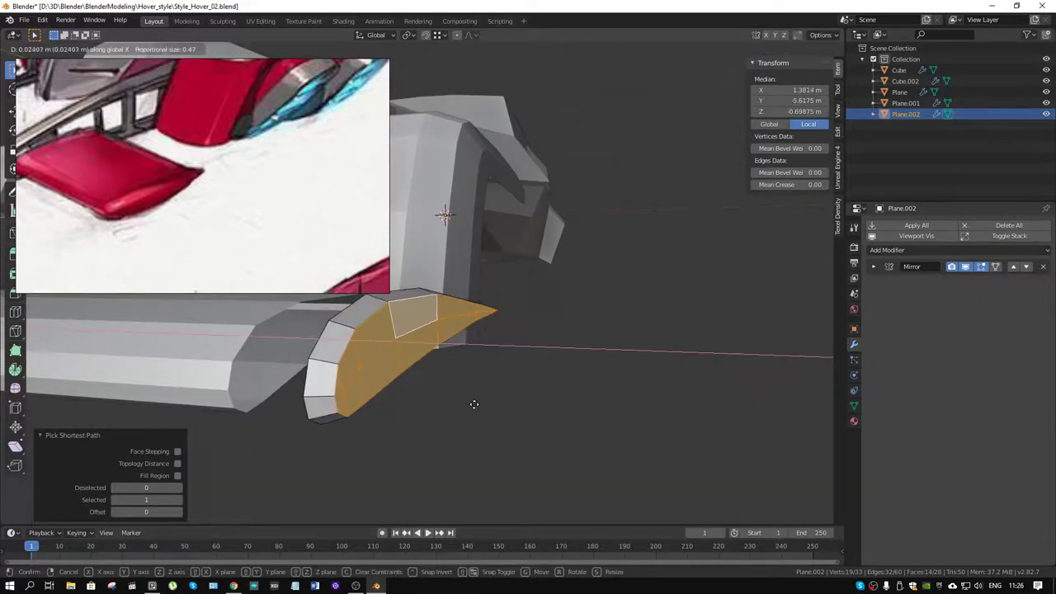
click(467, 404)
Select the edges along the blade's middle line and push them along X.
key(alt+a)
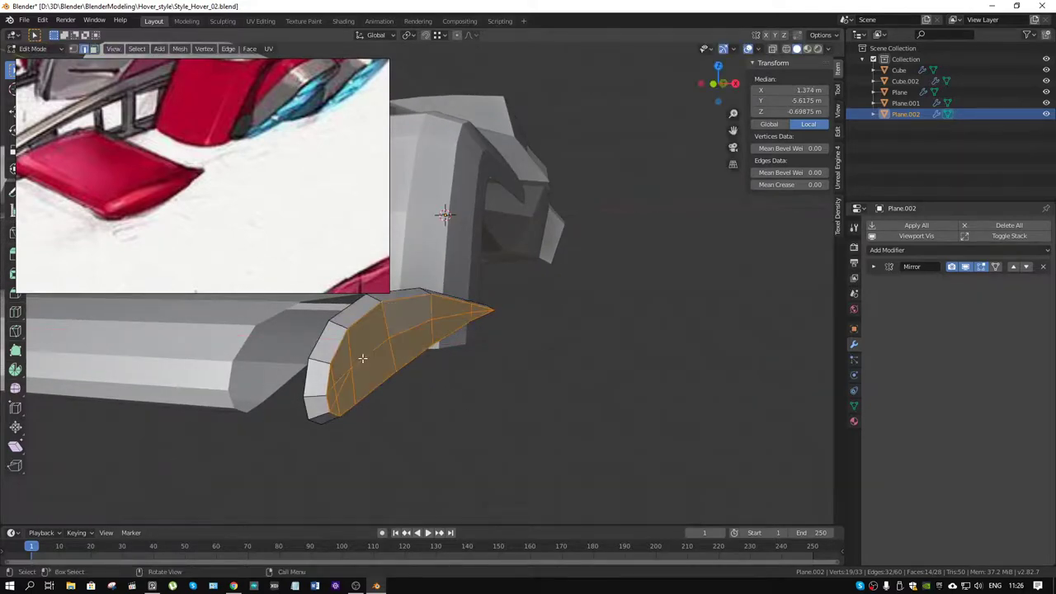
key(2)
alt+click(442, 318)
shift+click(442, 319)
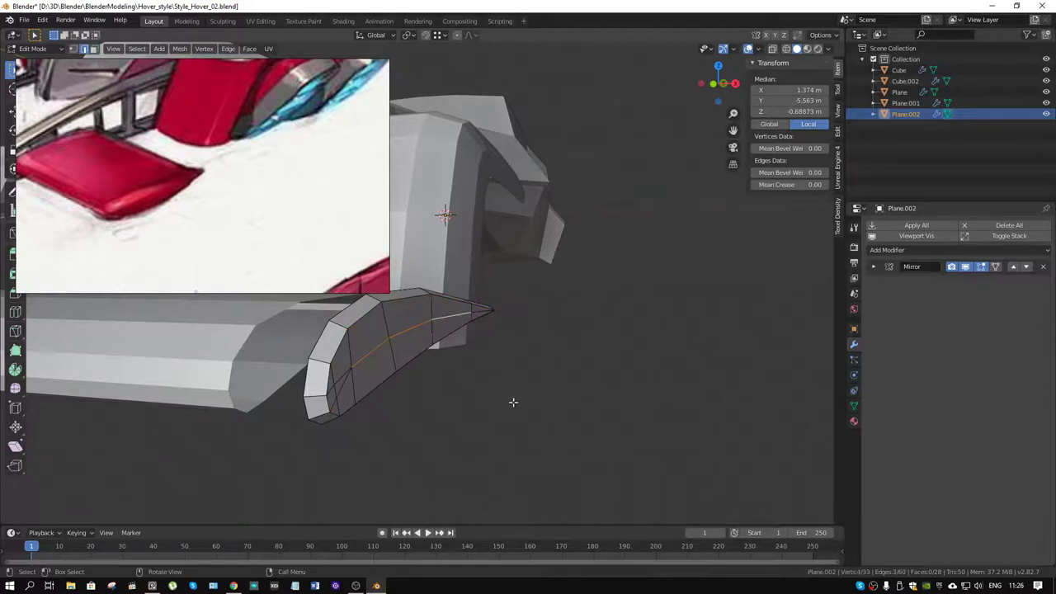
key(g)
key(x)
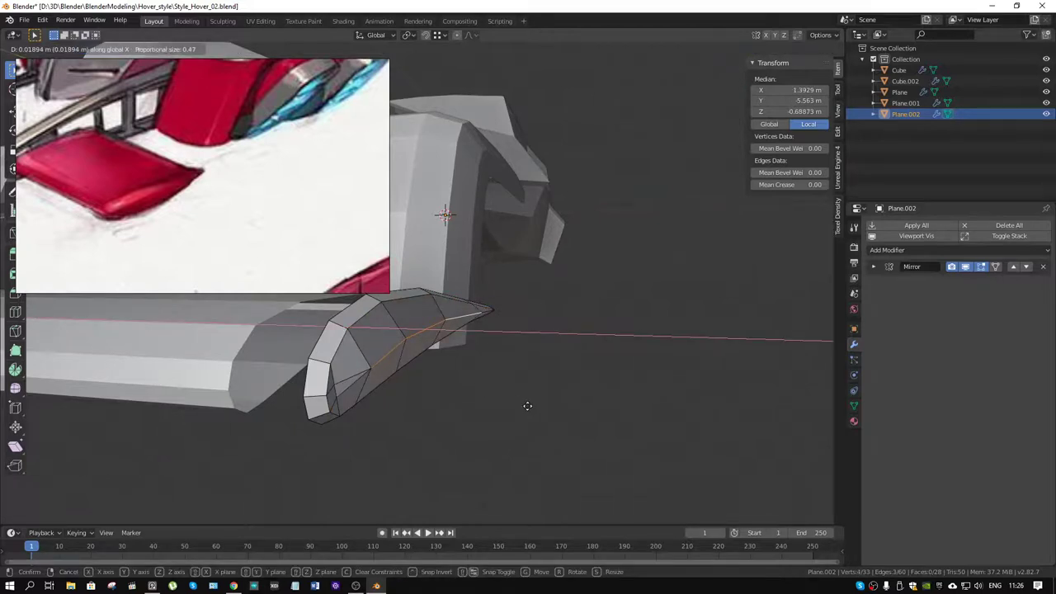
click(528, 406)
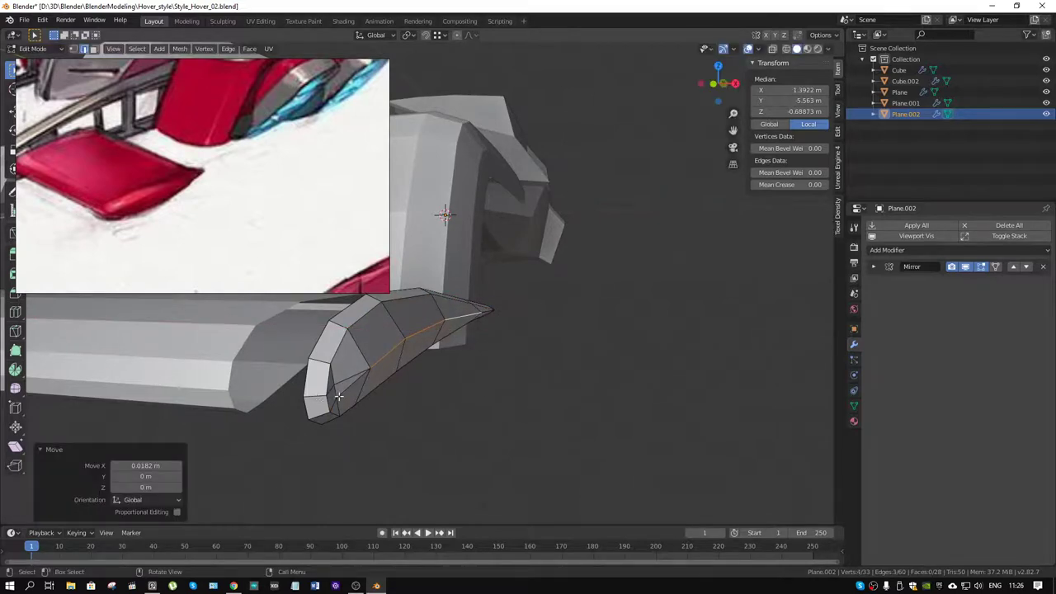
Nudge a short edge at the rounded end along X to refine the bulge.
click(337, 396)
click(337, 394)
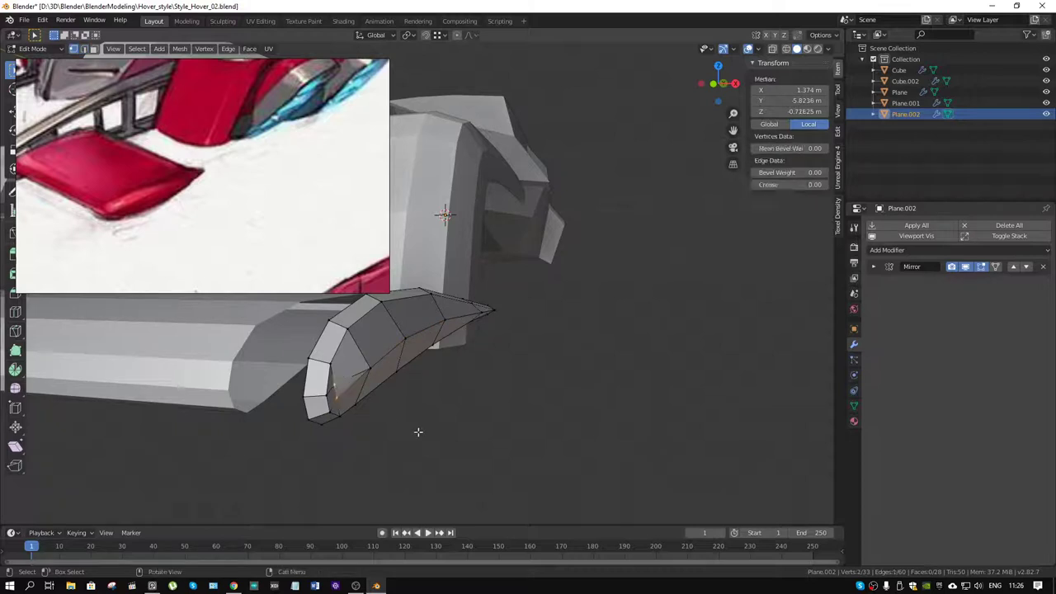
key(g)
key(x)
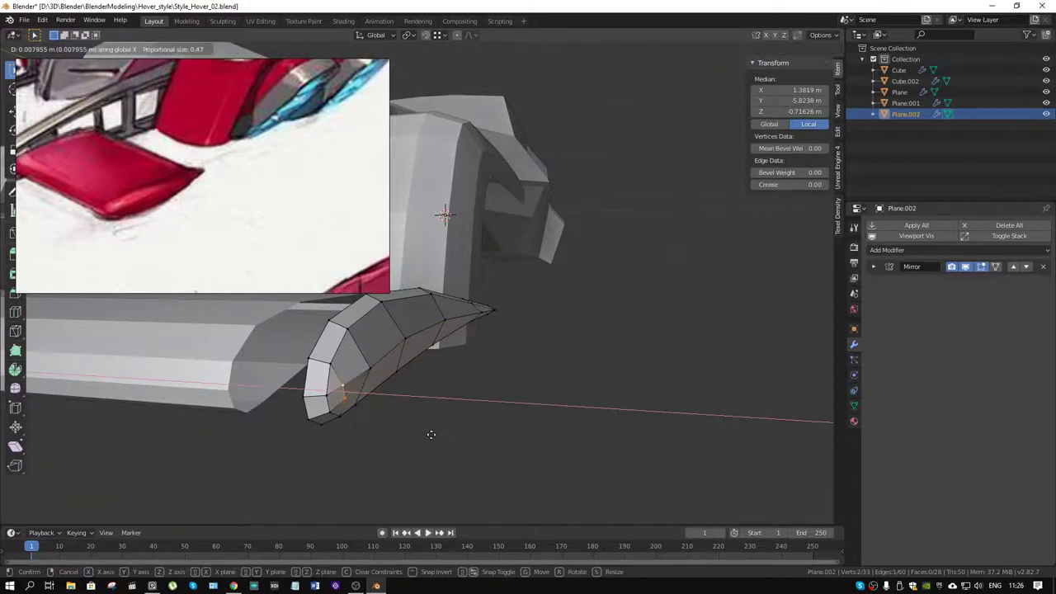
click(432, 434)
Select the edge loop around the fin's outer border.
mouse_move(432, 434)
middle_down()
mouse_move(338, 391)
mouse_move(464, 262)
mouse_move(448, 377)
mouse_move(481, 356)
mouse_move(625, 436)
middle_up()
key(2)
alt+click(487, 347)
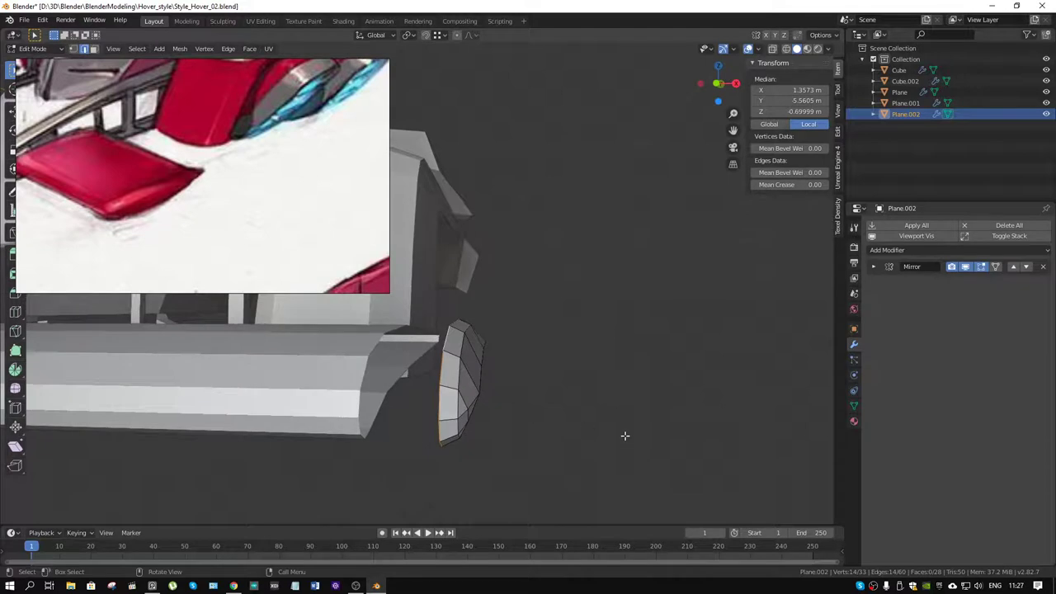
Extrude the fin's border loop -0.0228 m along X to thicken it.
key(e)
key(x)
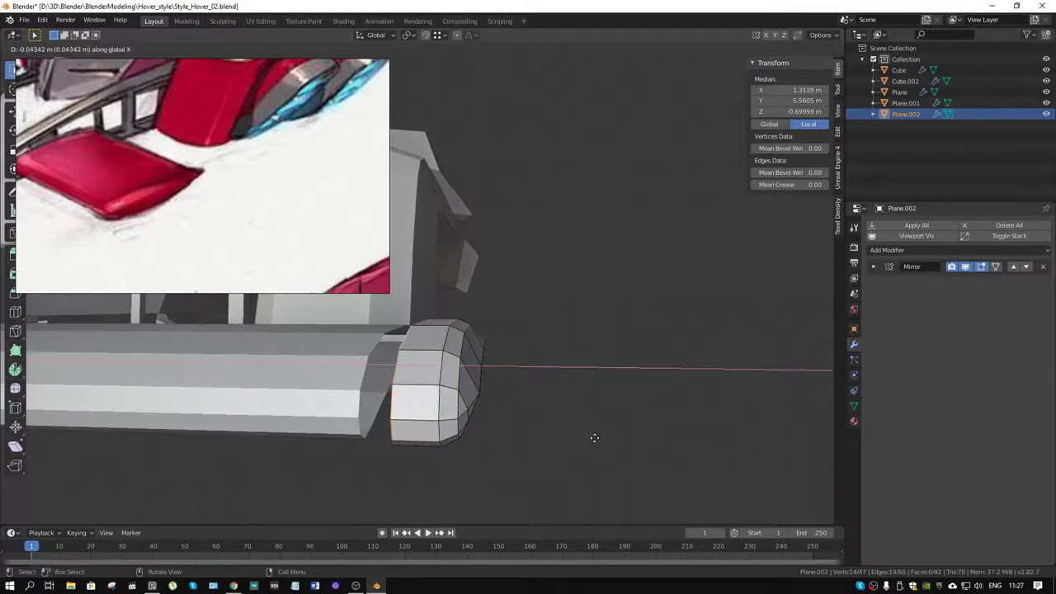
click(611, 437)
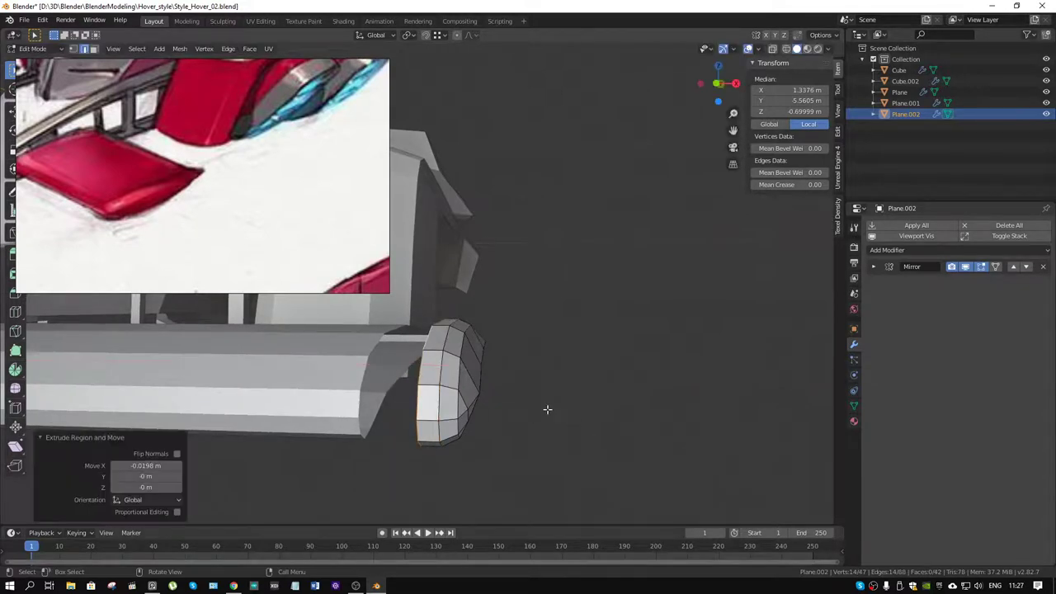
middle_drag(547, 408, 520, 410)
Scale the extruded border along Z to make it slightly taller.
key(s)
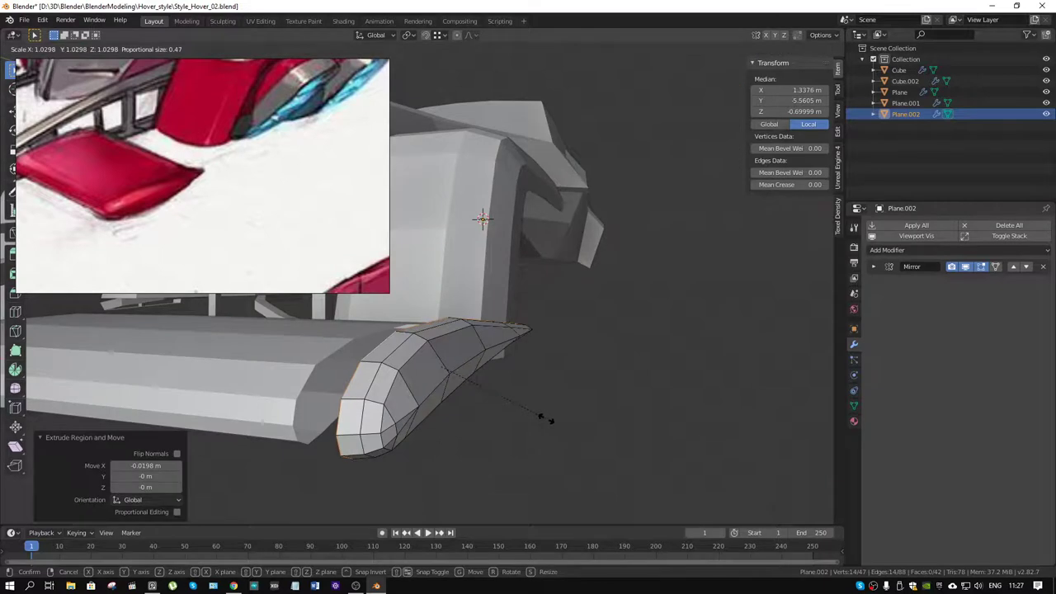
key(z)
right_click(543, 421)
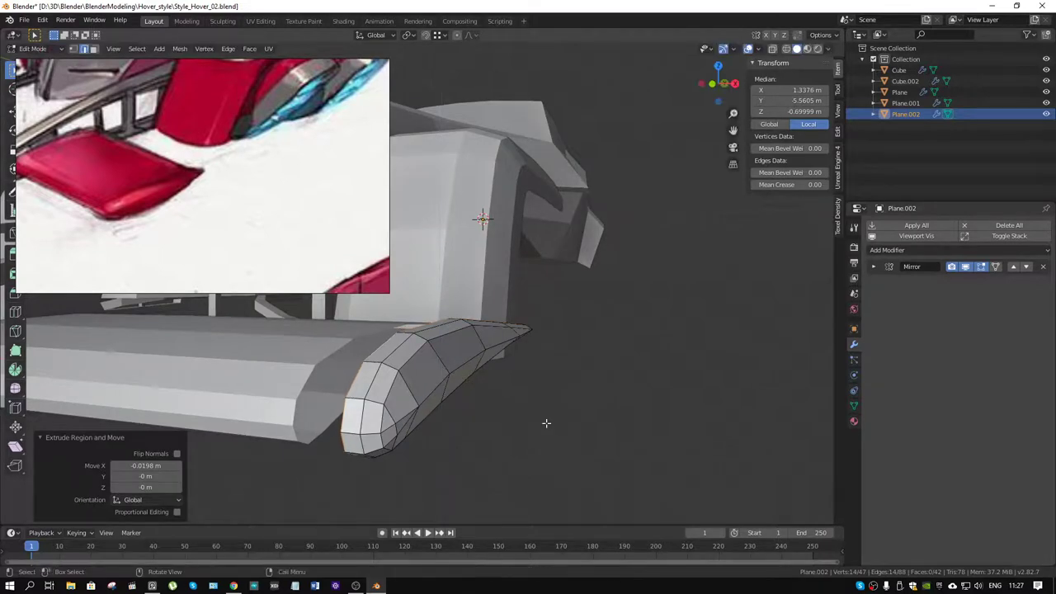
middle_drag(500, 411, 509, 407)
key(s)
key(z)
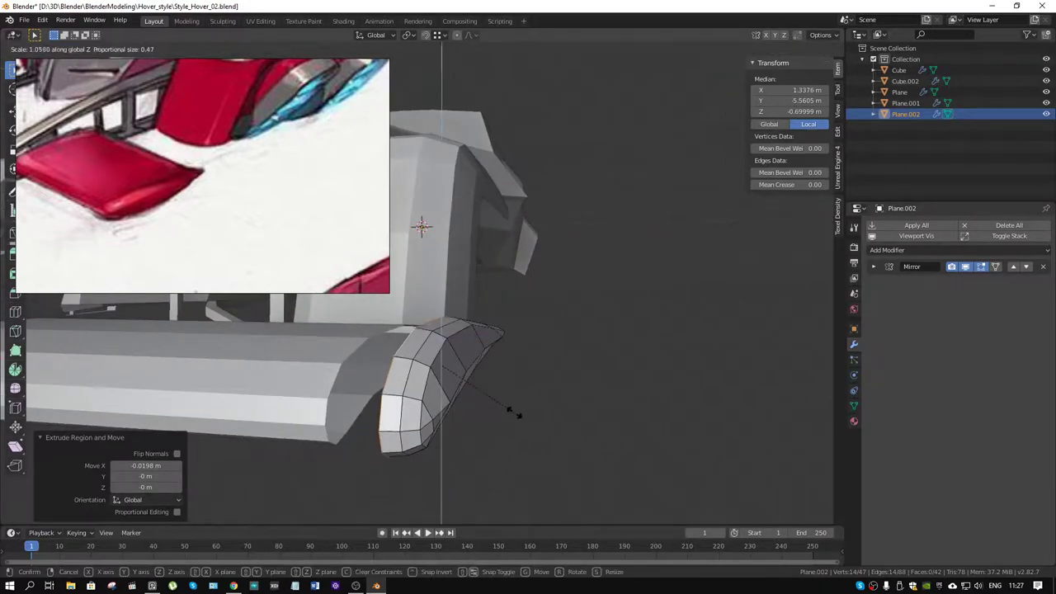
click(513, 412)
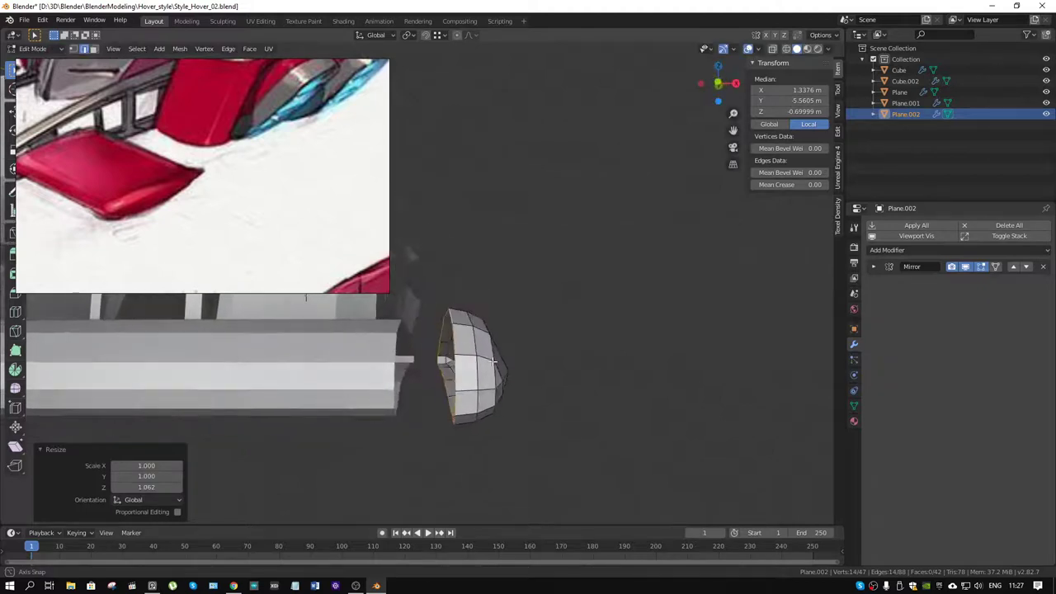
mouse_move(513, 413)
middle_down()
mouse_move(491, 368)
mouse_move(488, 395)
middle_up()
Shift the border along X again and slightly shrink its height along Z.
key(g)
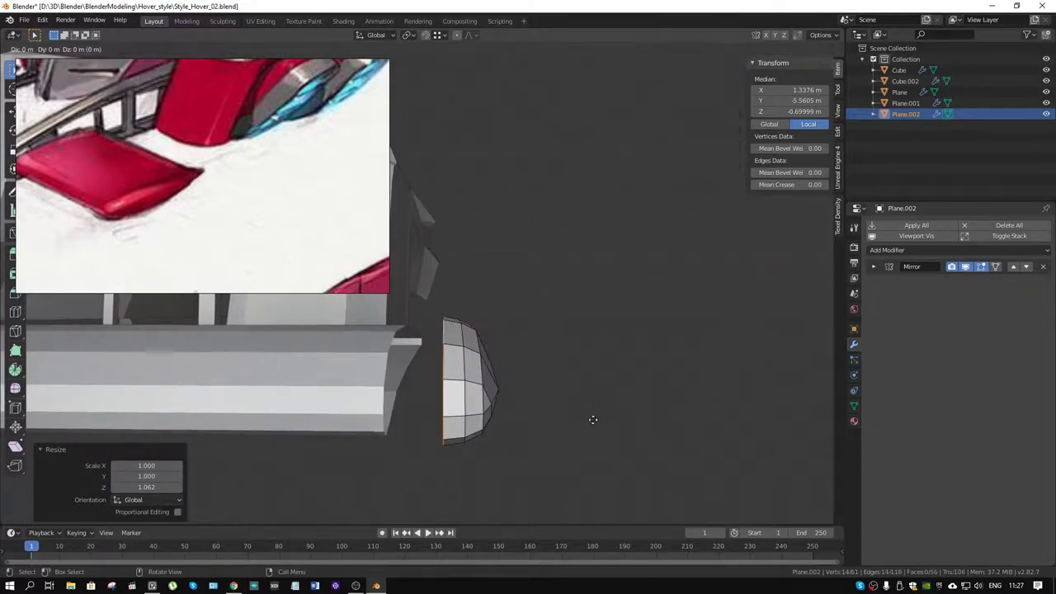
key(x)
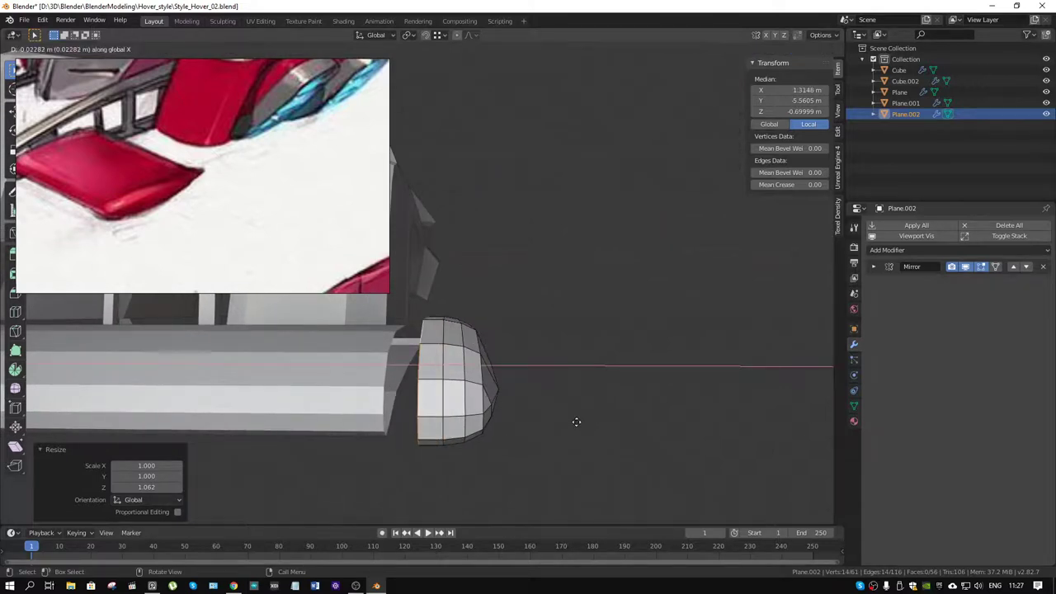
key(s)
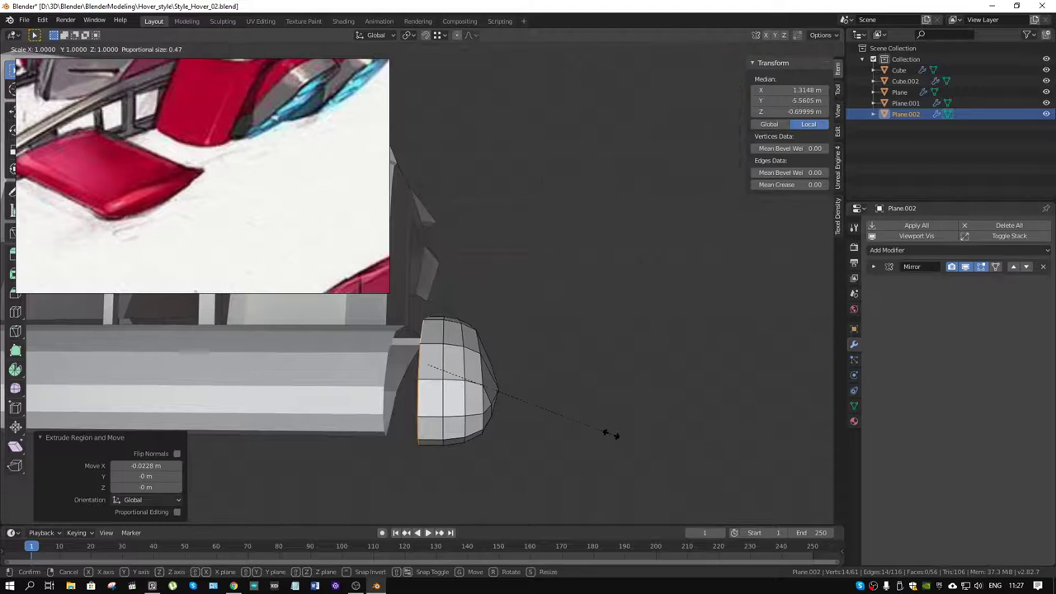
key(z)
click(602, 435)
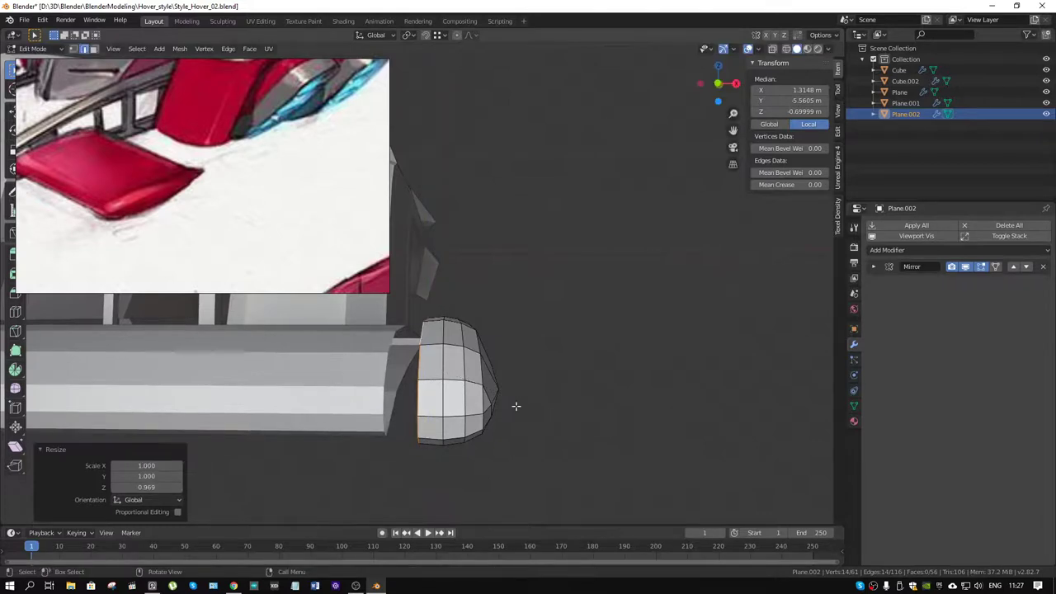
middle_drag(514, 405, 512, 418)
Return to Object Mode and add the long body panel to the selection.
key(ctrl+Tab)
click(426, 418)
shift+click(419, 411)
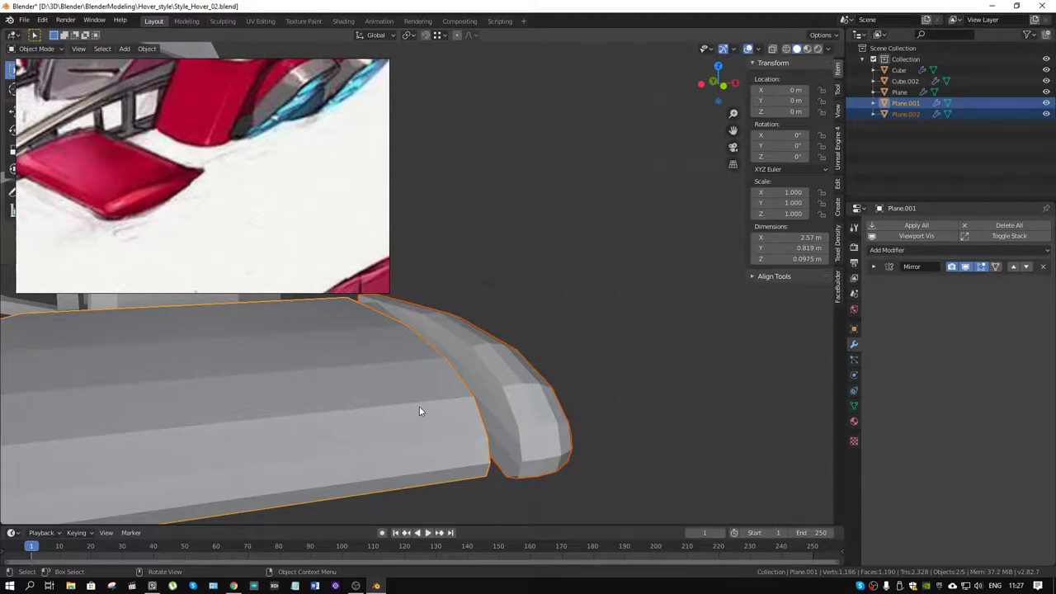
Join Plane.002 into Plane.001 and enter Edit Mode on the combined mesh.
key(ctrl+j)
key(ctrl+Tab)
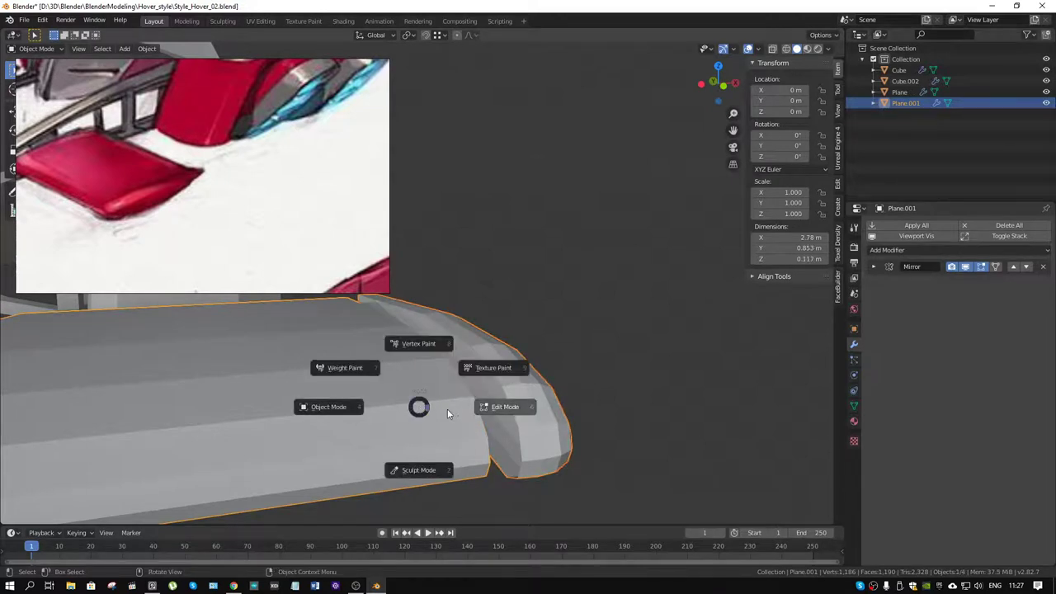
click(449, 407)
Bridge the two edge loops to fill the gap between pod body and rounded end.
alt+shift+click(463, 384)
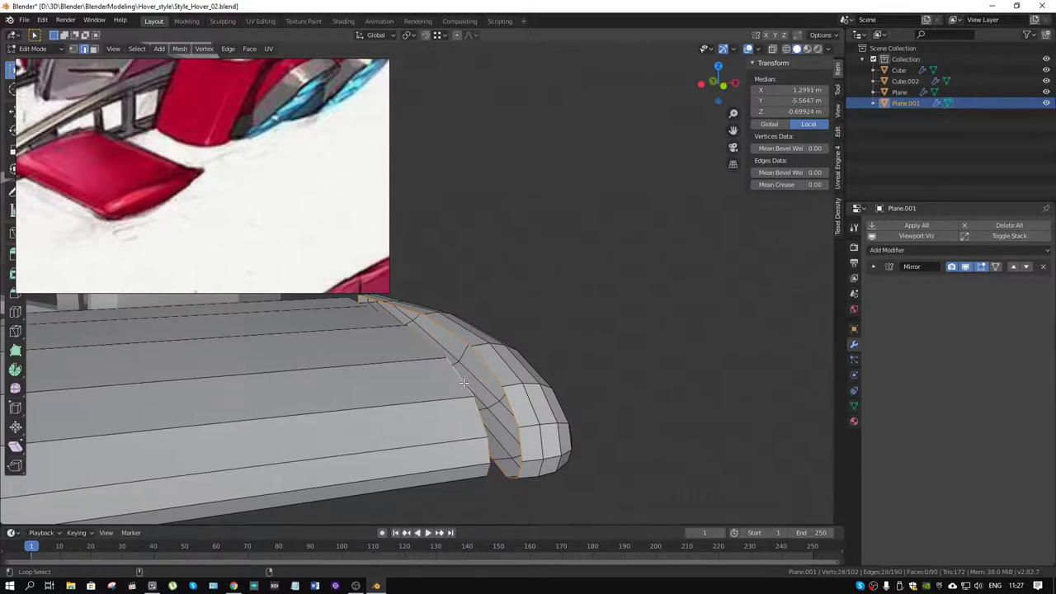
key(F3)
key(Return)
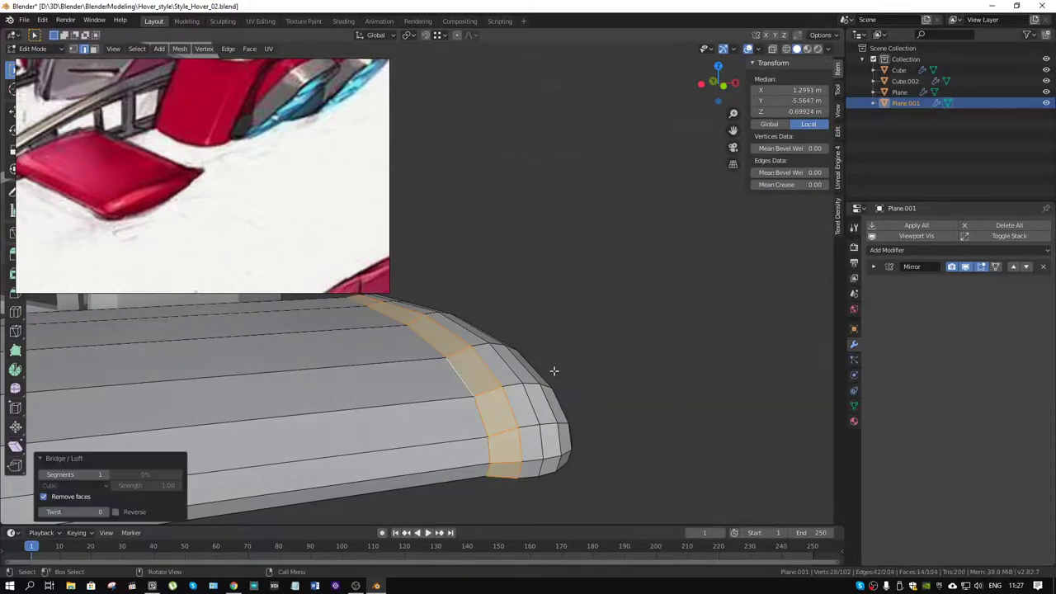
mouse_move(555, 370)
middle_down()
mouse_move(490, 290)
mouse_move(483, 458)
middle_up()
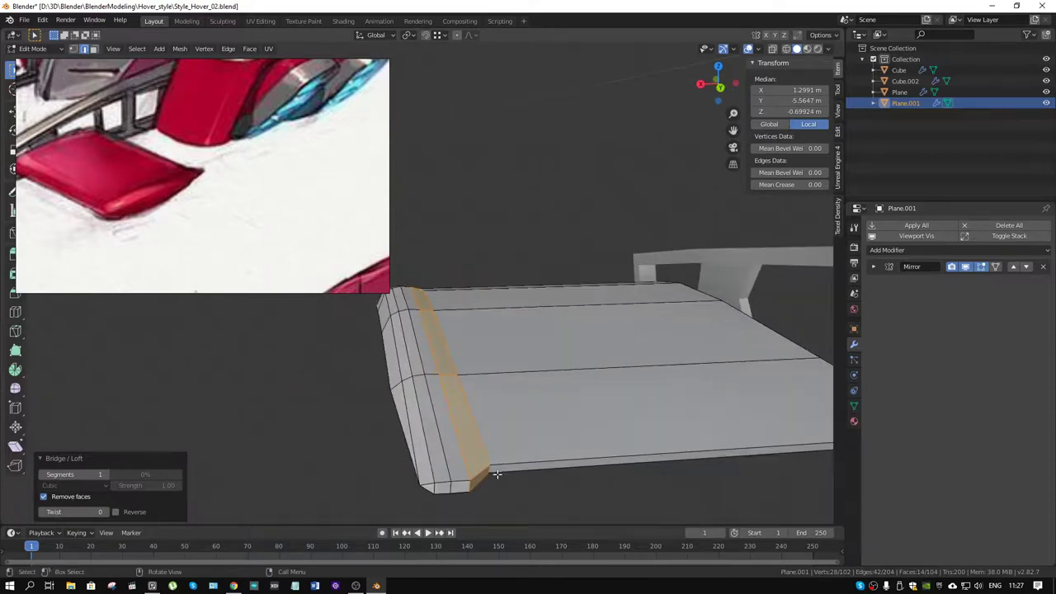
middle_drag(521, 472, 549, 412)
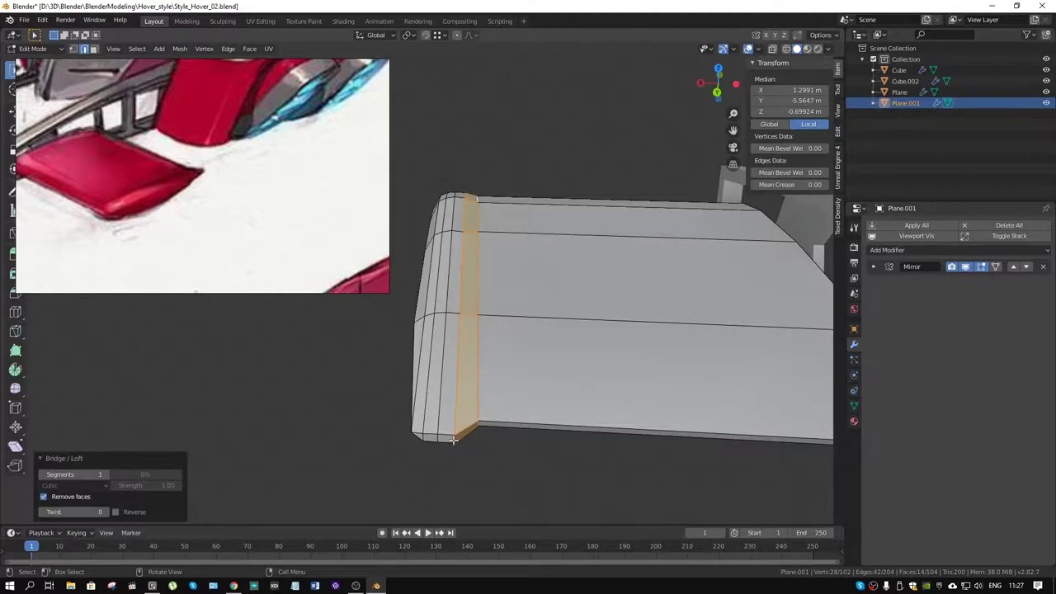
click(453, 439)
mouse_move(521, 426)
middle_down()
mouse_move(523, 401)
mouse_move(550, 469)
middle_up()
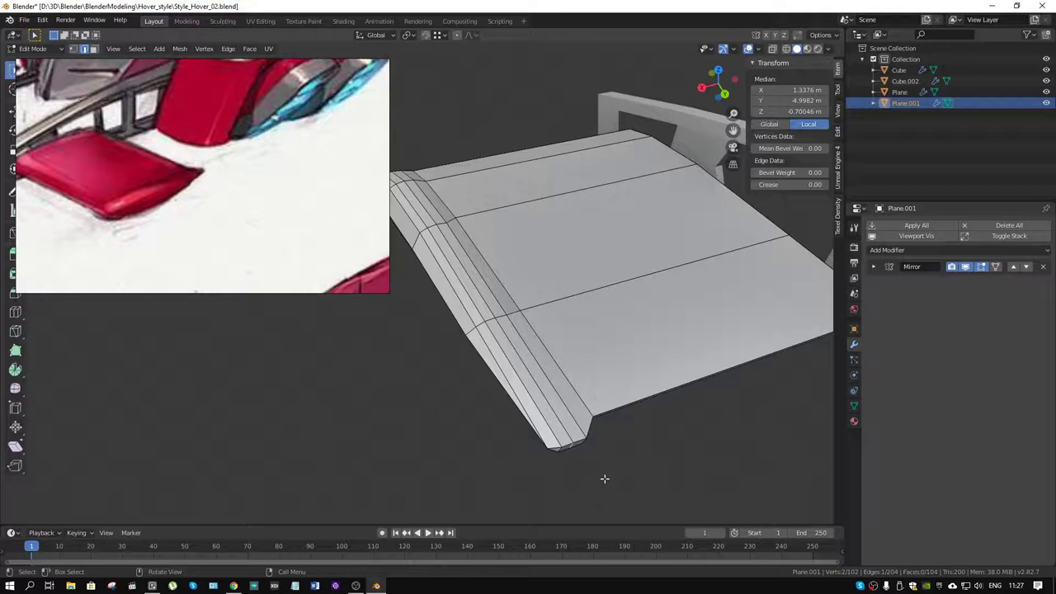
Nudge the pod's tip vertices slightly along Y and off the vertical axis.
key(g)
key(y)
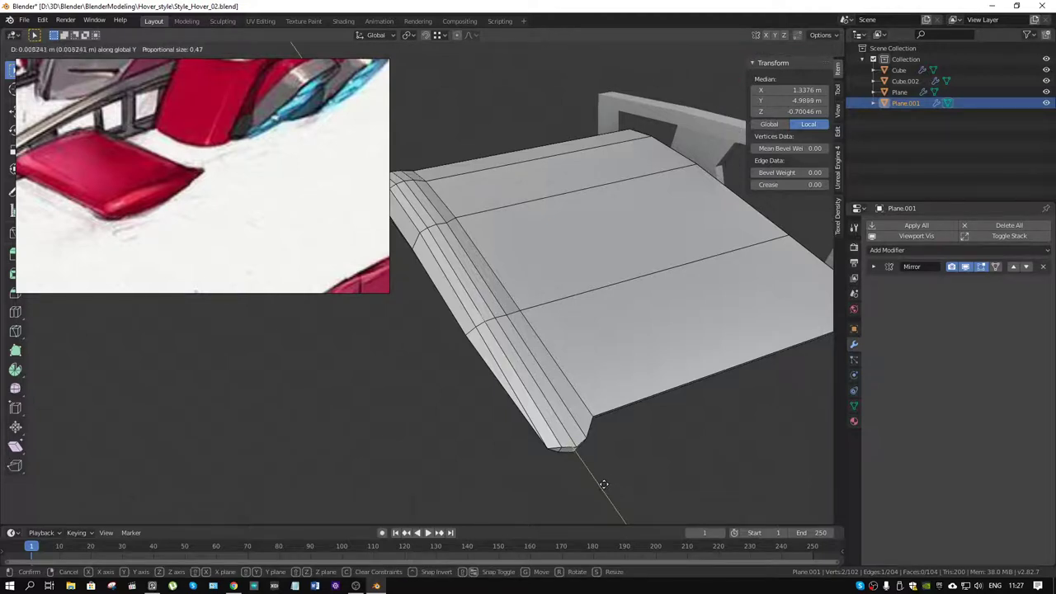
click(606, 492)
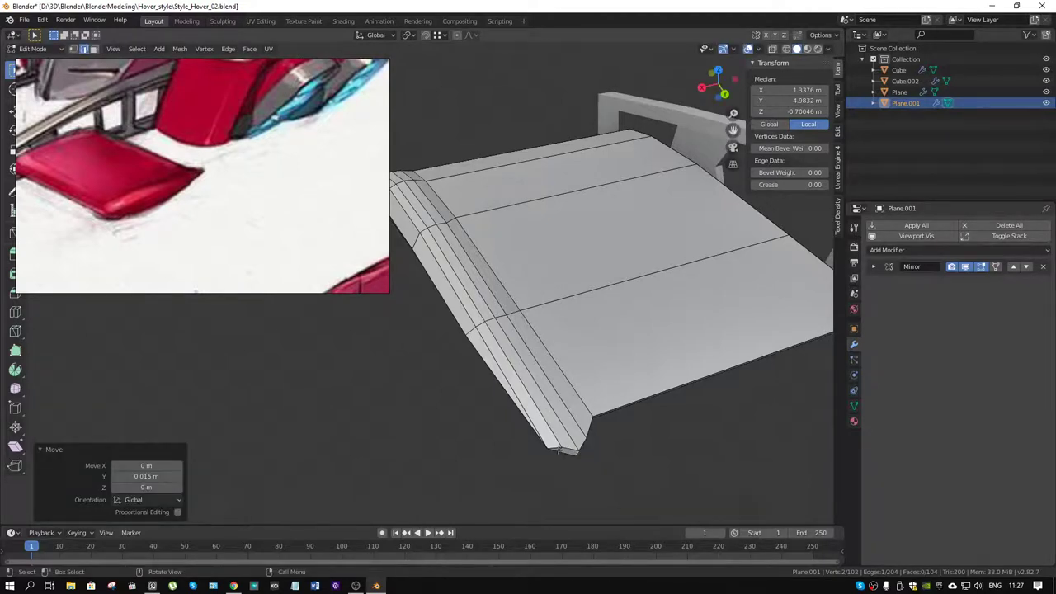
click(559, 450)
key(g)
key(y)
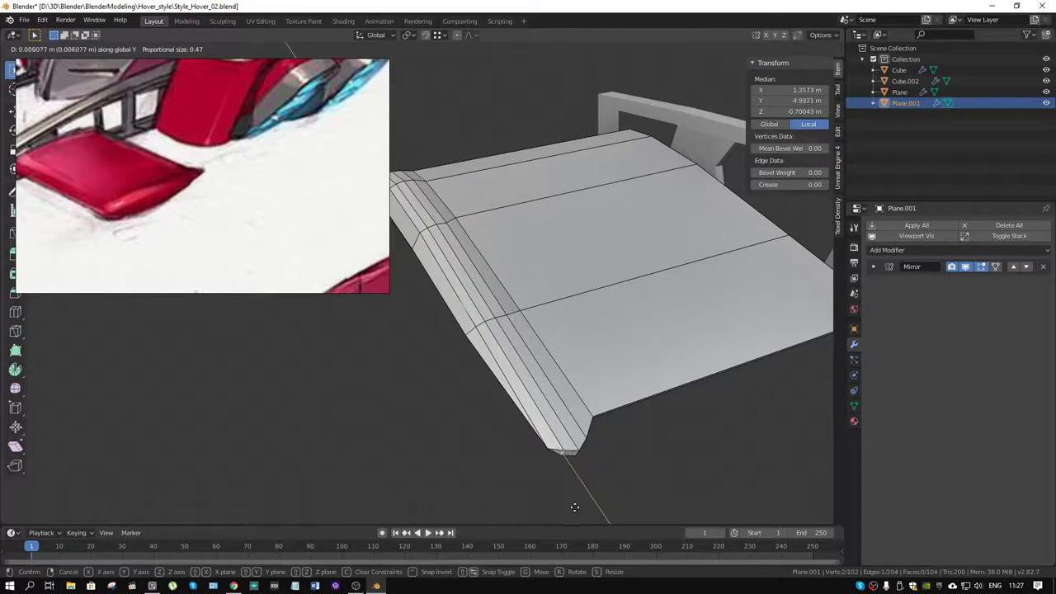
click(565, 491)
click(551, 448)
click(551, 448)
key(g)
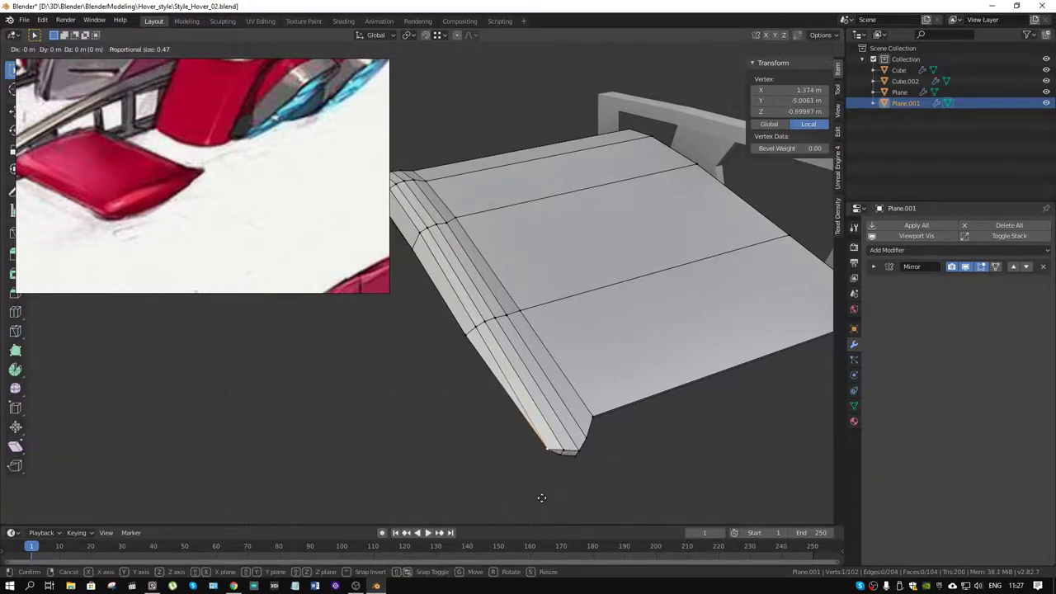
key(shift+z)
click(543, 490)
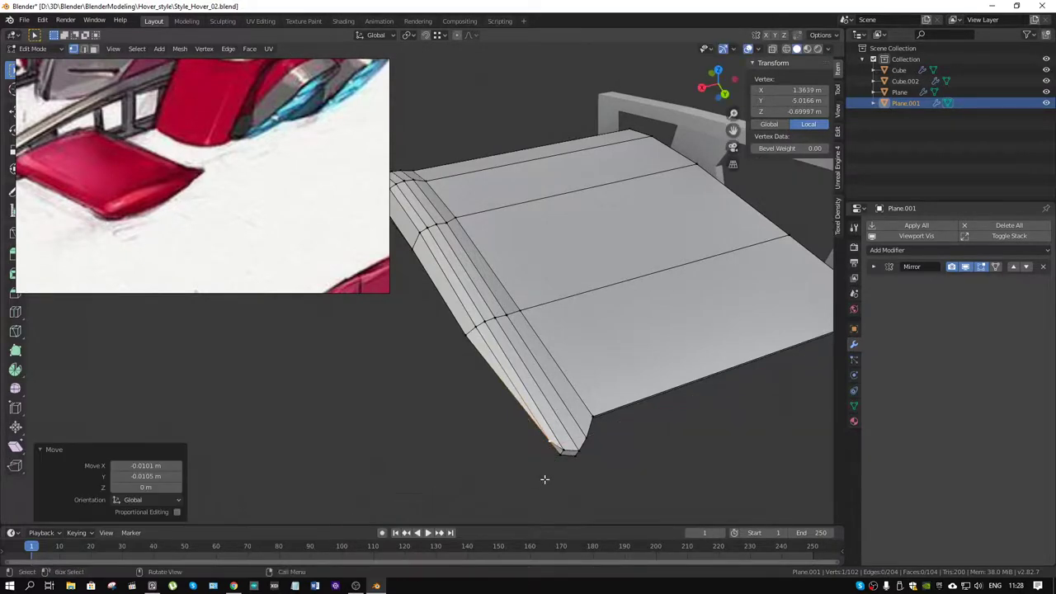
mouse_move(544, 481)
middle_down()
mouse_move(585, 422)
mouse_move(608, 349)
mouse_move(582, 392)
middle_up()
Shift three side-edge vertices slightly along X, the last by 0.00474 m.
click(508, 239)
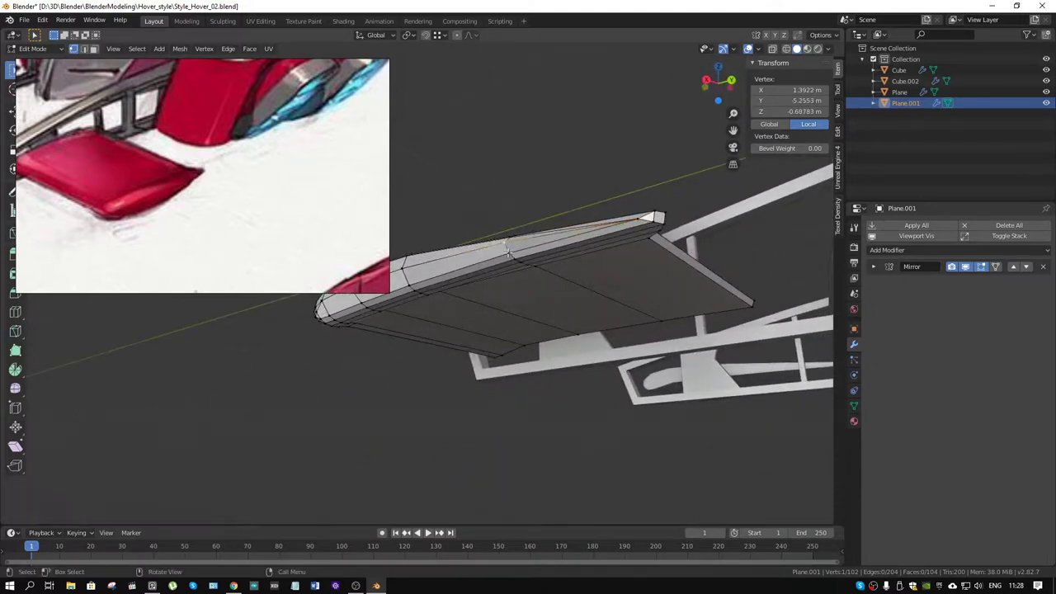
middle_drag(509, 239, 572, 219)
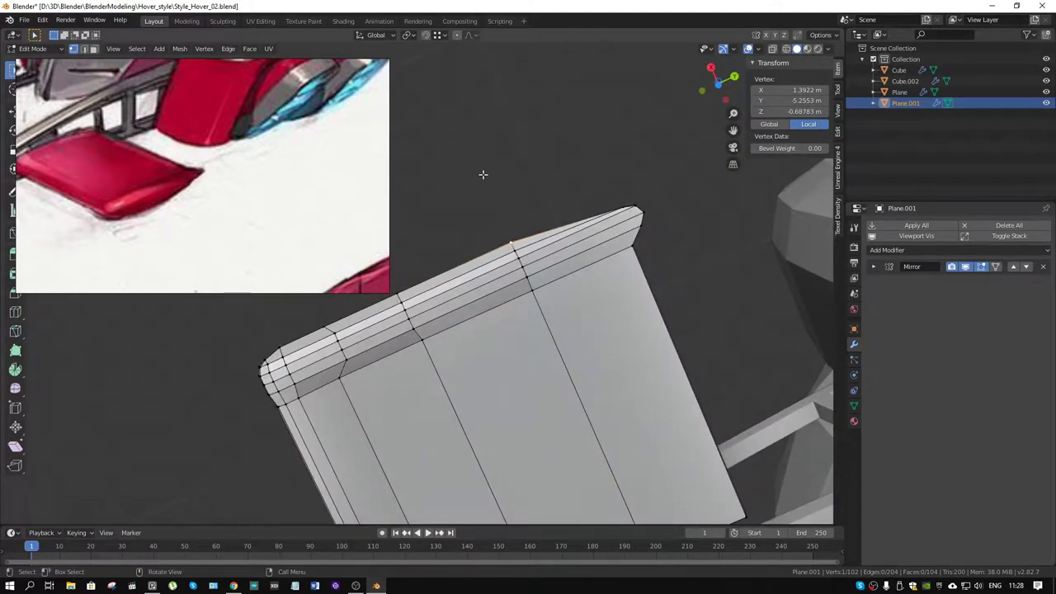
key(g)
key(x)
click(484, 176)
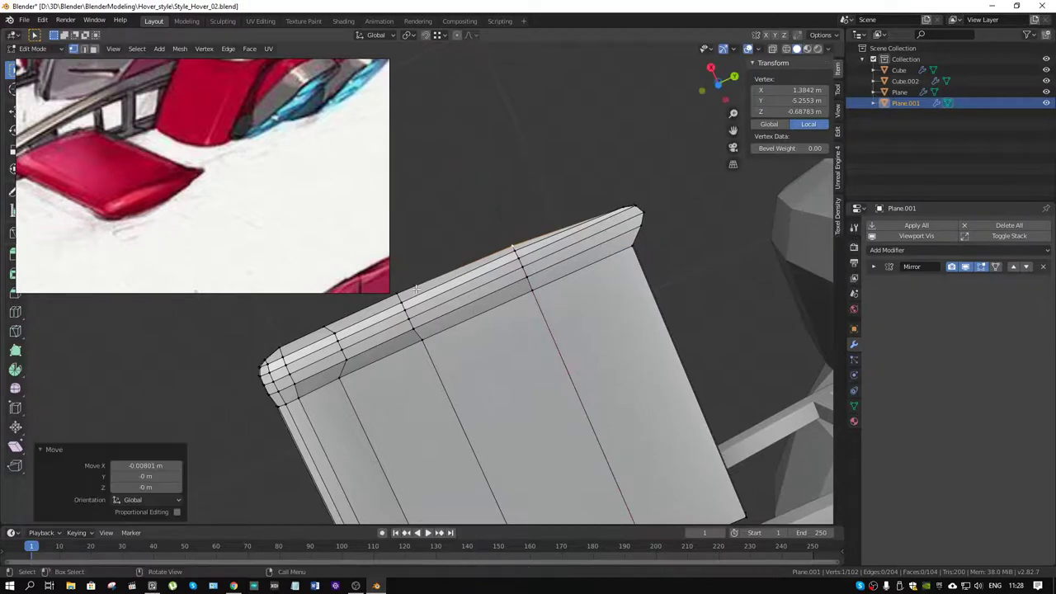
click(397, 295)
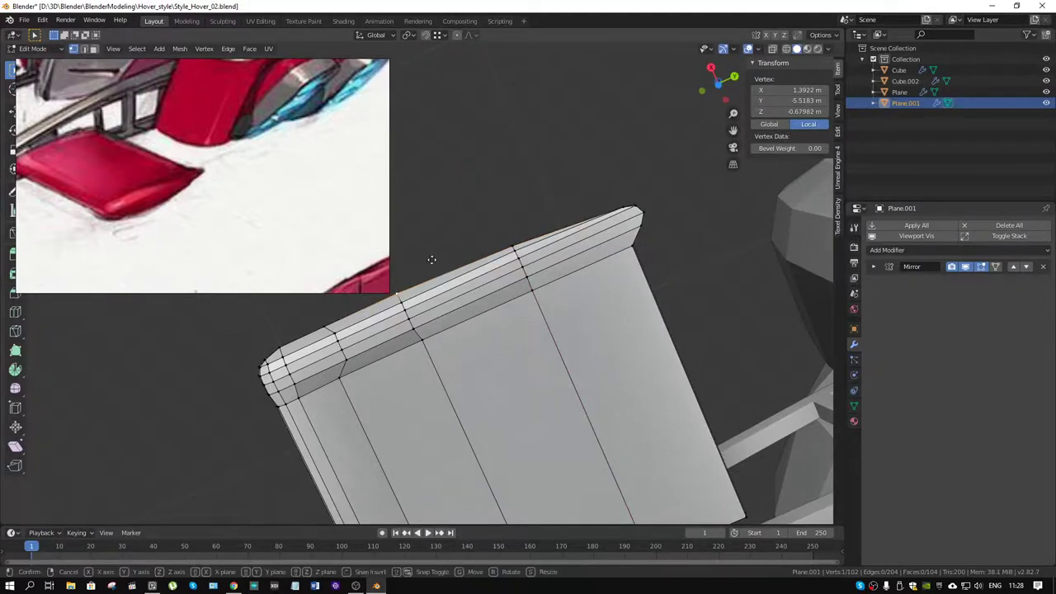
key(g)
key(x)
click(429, 258)
click(326, 323)
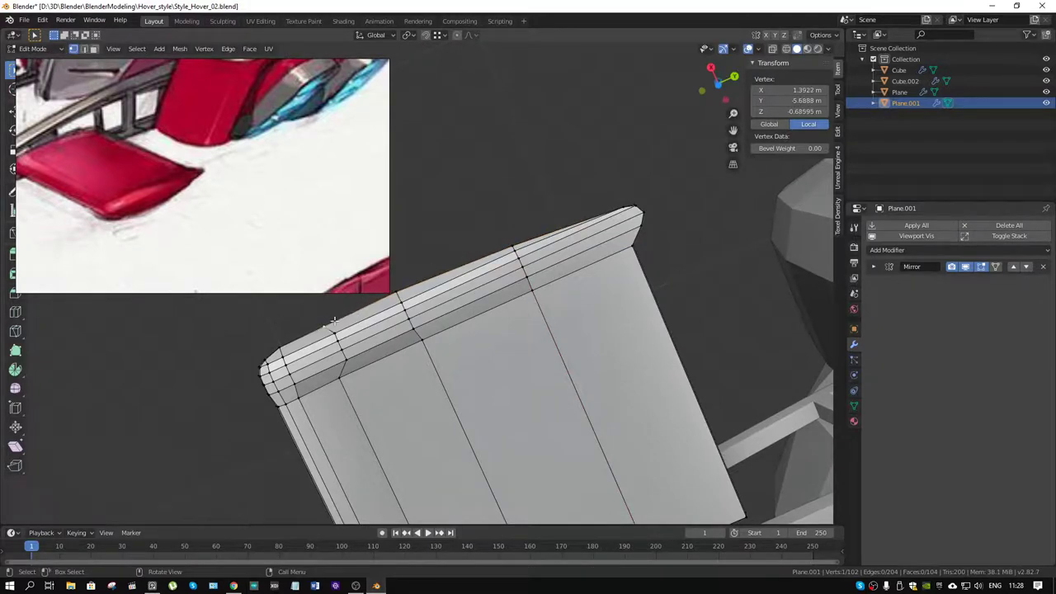
key(g)
key(x)
click(428, 255)
mouse_move(427, 255)
middle_down()
mouse_move(588, 430)
mouse_move(585, 396)
mouse_move(620, 413)
mouse_move(450, 451)
mouse_move(405, 424)
mouse_move(495, 448)
mouse_move(542, 401)
mouse_move(512, 350)
mouse_move(461, 435)
mouse_move(456, 396)
mouse_move(508, 347)
middle_up()
Add an edge loop across the pod and slide it into place.
key(ctrl+r)
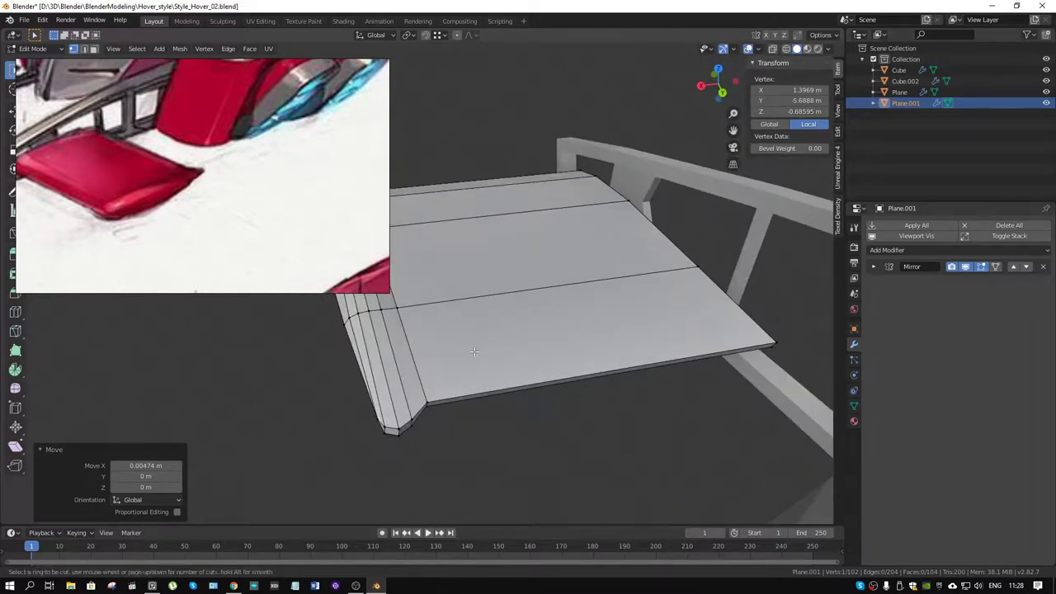
click(510, 281)
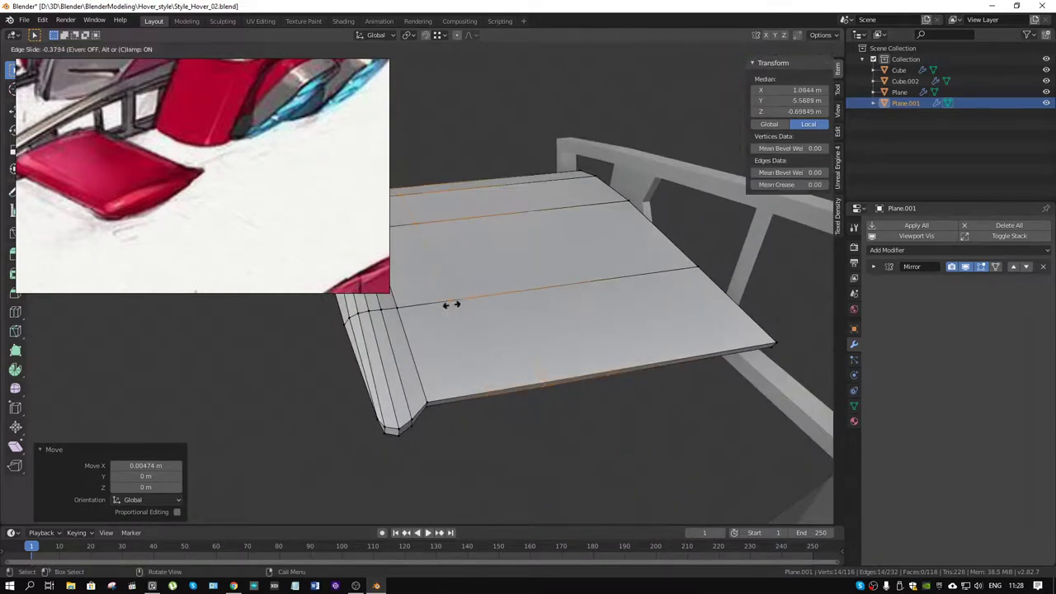
click(393, 315)
middle_drag(432, 415, 417, 386)
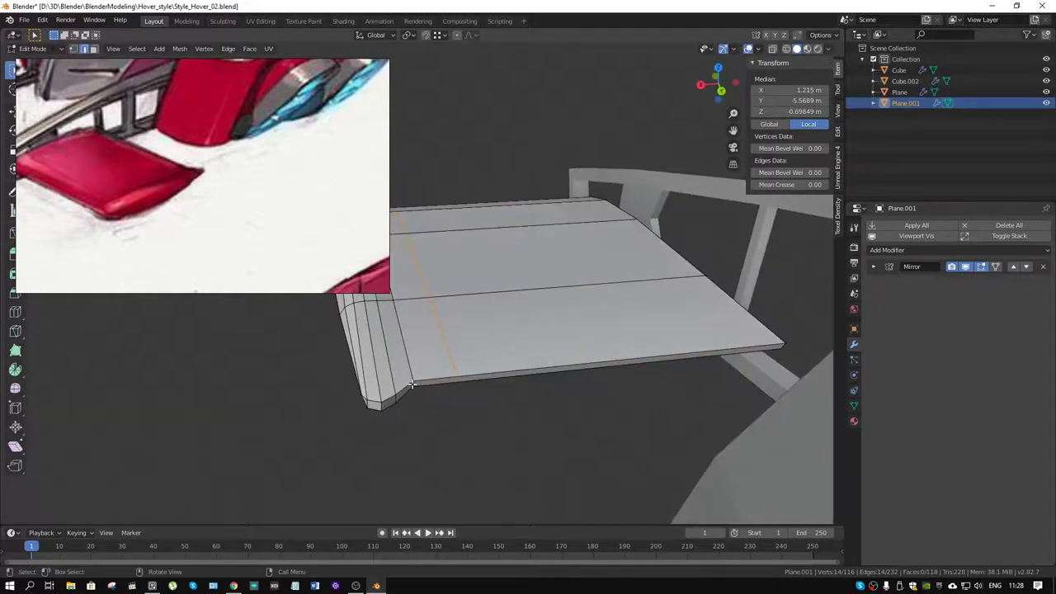
key(g)
key(g)
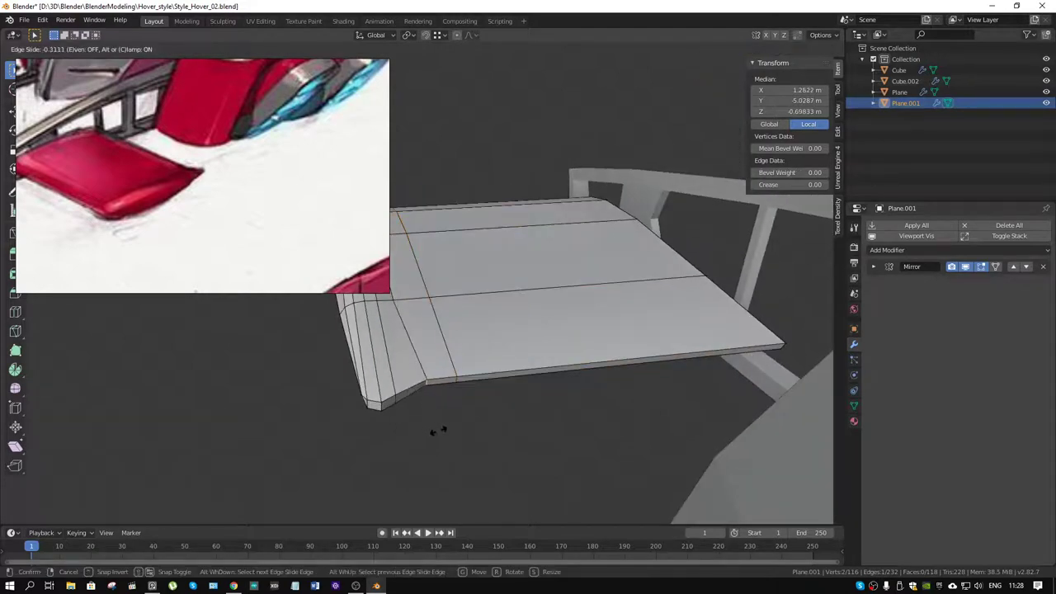
click(438, 430)
key(g)
key(g)
click(430, 430)
mouse_move(429, 429)
middle_down()
mouse_move(472, 374)
mouse_move(433, 406)
mouse_move(456, 361)
middle_up()
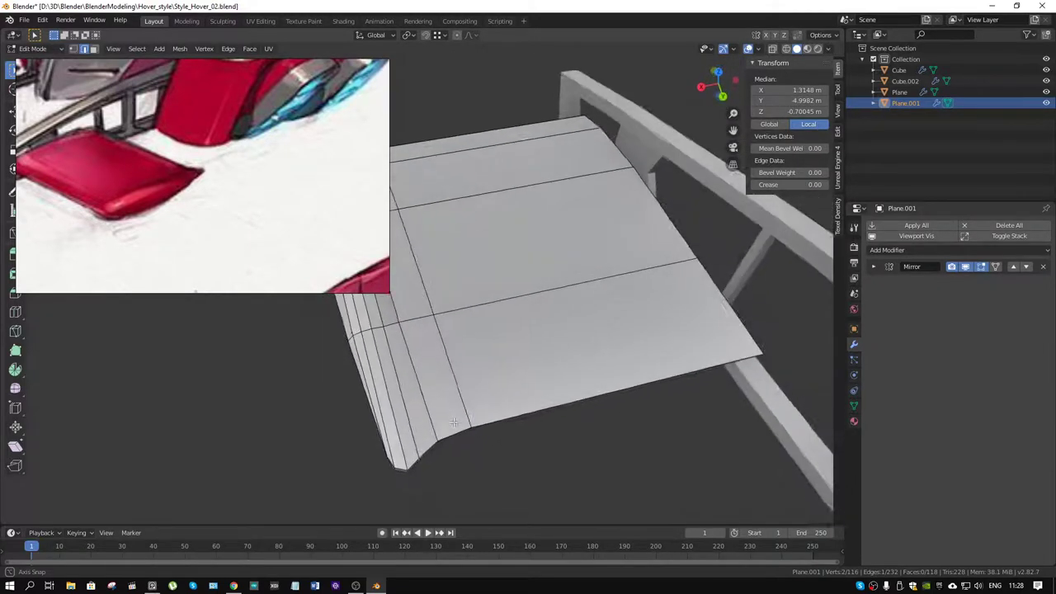
Scale the selection down to 0.828.
key(s)
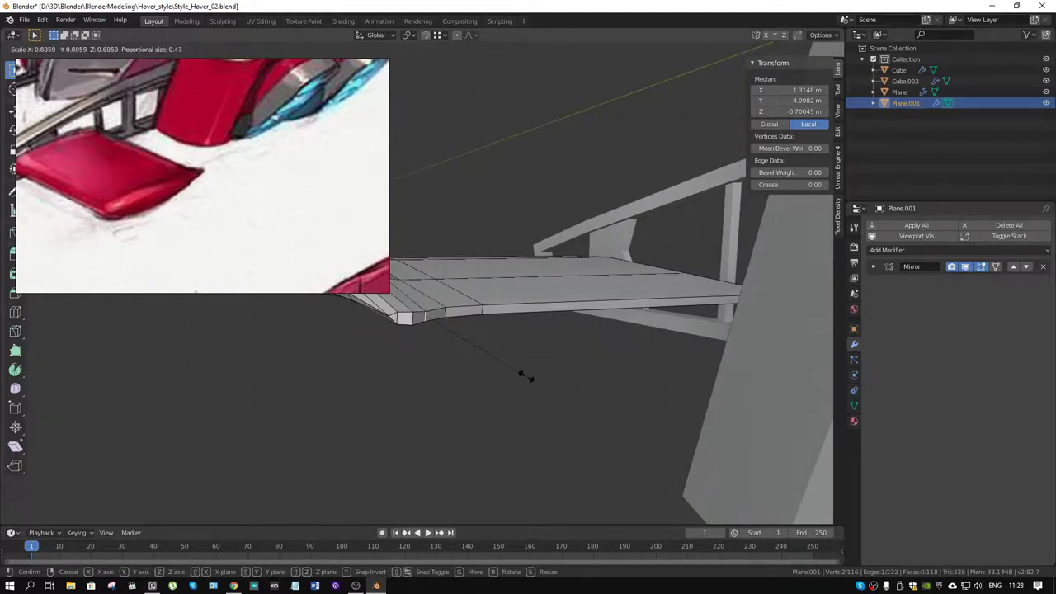
click(532, 392)
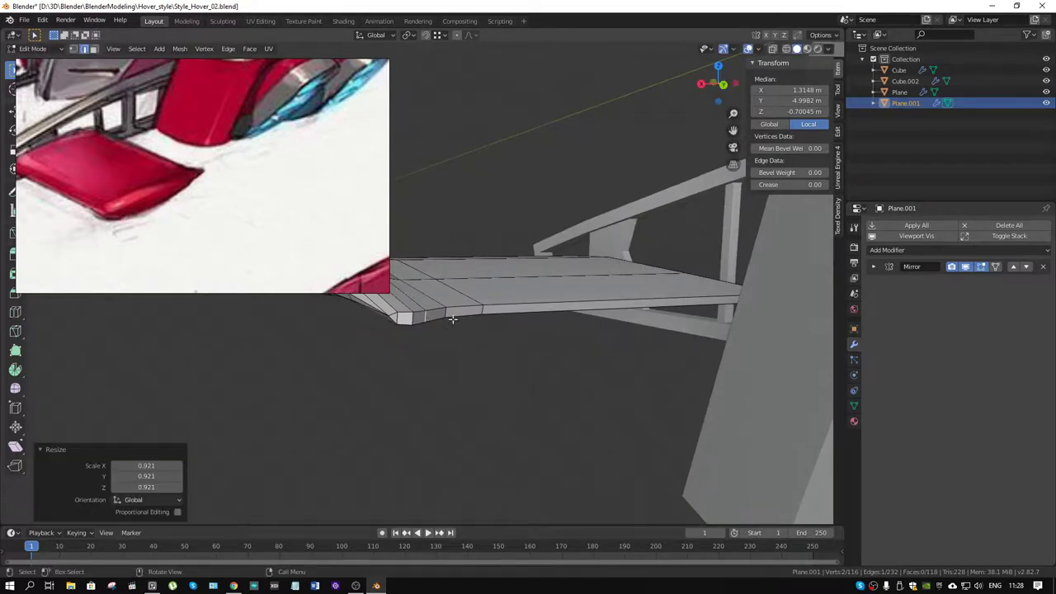
key(s)
click(509, 366)
middle_drag(508, 365, 546, 350)
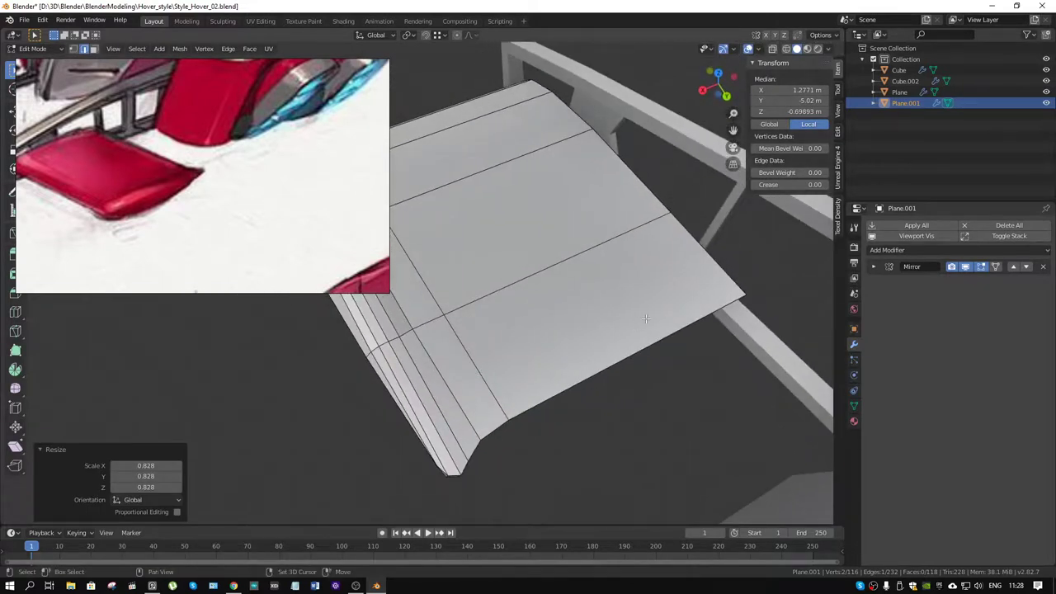
mouse_move(629, 328)
middle_down()
mouse_move(754, 401)
mouse_move(705, 302)
mouse_move(759, 255)
mouse_move(732, 290)
mouse_move(424, 389)
middle_up()
Cut another edge loop across the pod and shift a loop slightly along X.
key(ctrl+r)
click(444, 323)
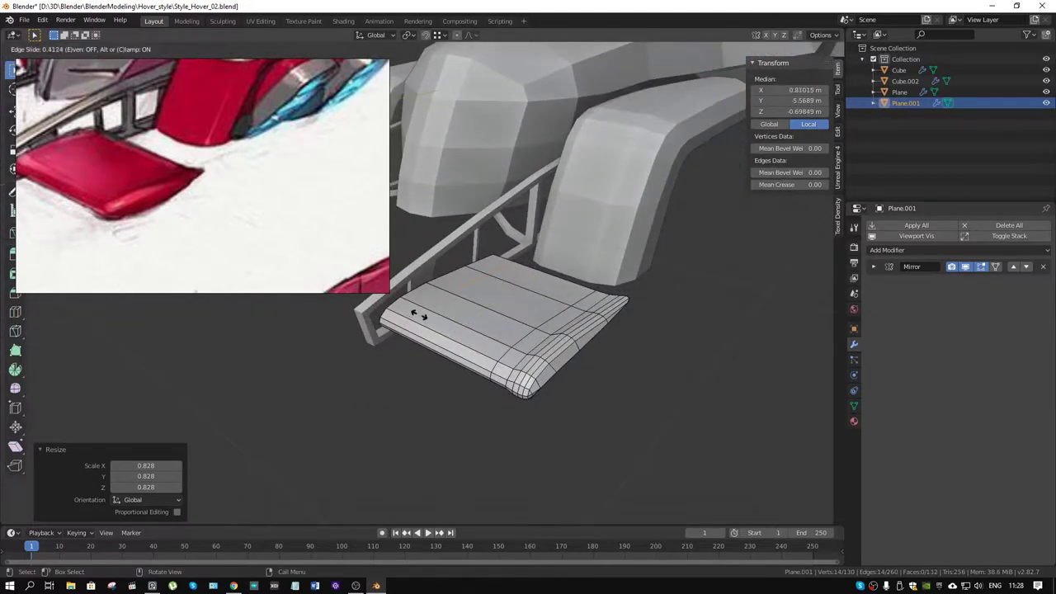
click(413, 307)
mouse_move(413, 307)
middle_down()
mouse_move(486, 259)
mouse_move(516, 261)
mouse_move(311, 400)
mouse_move(342, 384)
middle_up()
click(323, 388)
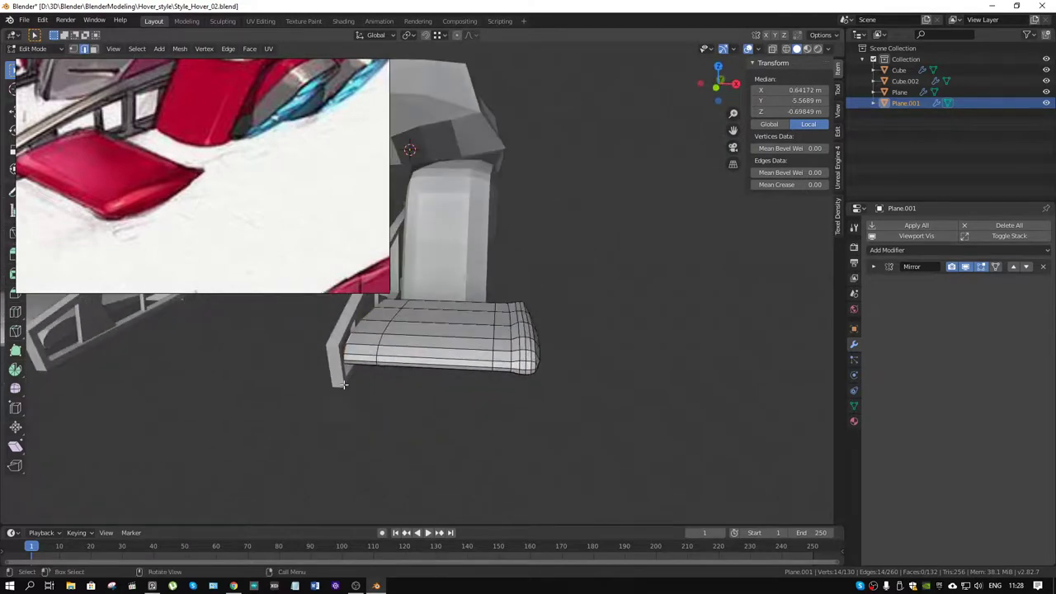
key(g)
key(x)
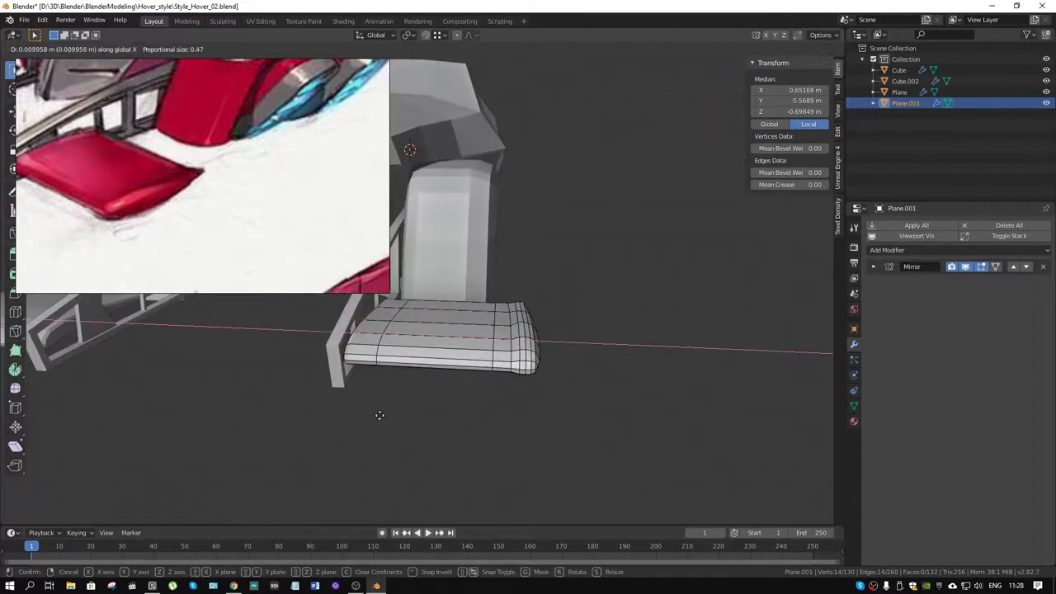
click(379, 418)
mouse_move(379, 417)
middle_down()
mouse_move(446, 327)
mouse_move(462, 327)
mouse_move(488, 361)
mouse_move(539, 368)
middle_up()
scroll(520, 353, down, 5)
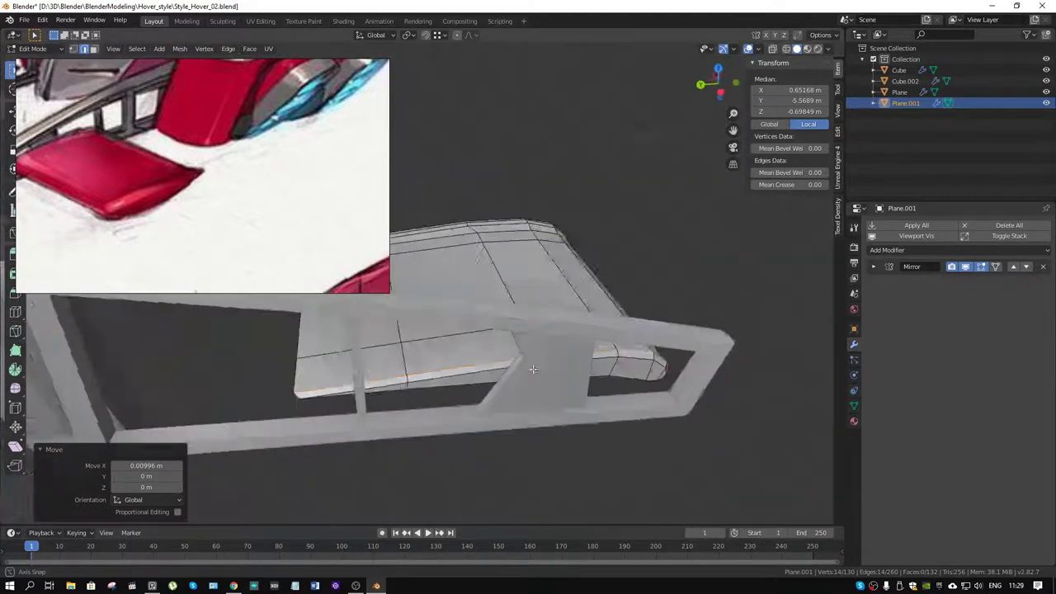
middle_drag(519, 352, 293, 413)
Nudge a single pod-edge vertex along X in vertex mode, then return to Object Mode.
key(1)
click(293, 412)
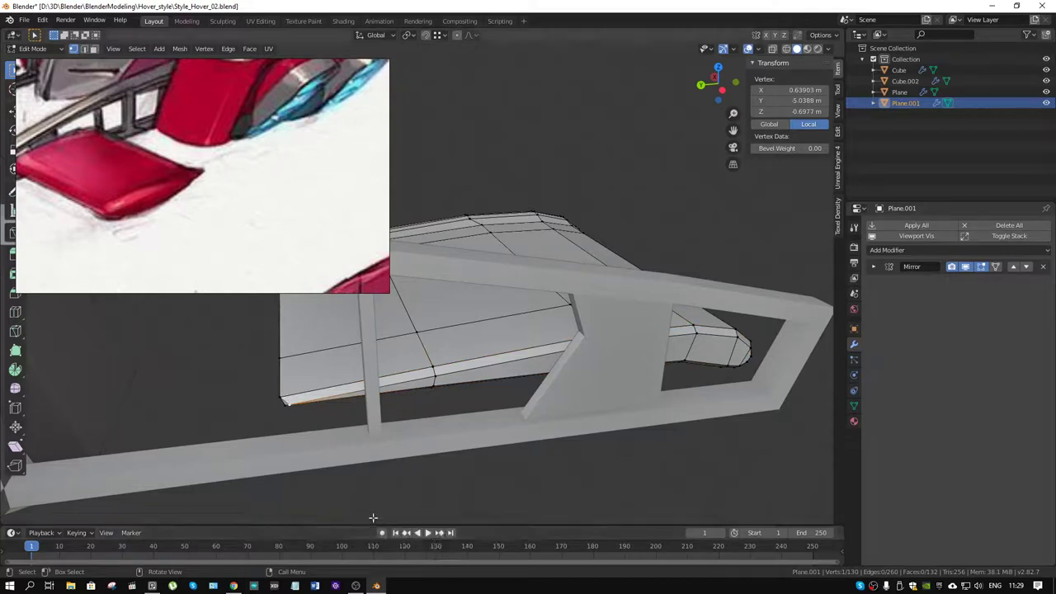
key(g)
key(x)
click(370, 474)
middle_drag(370, 474, 495, 342)
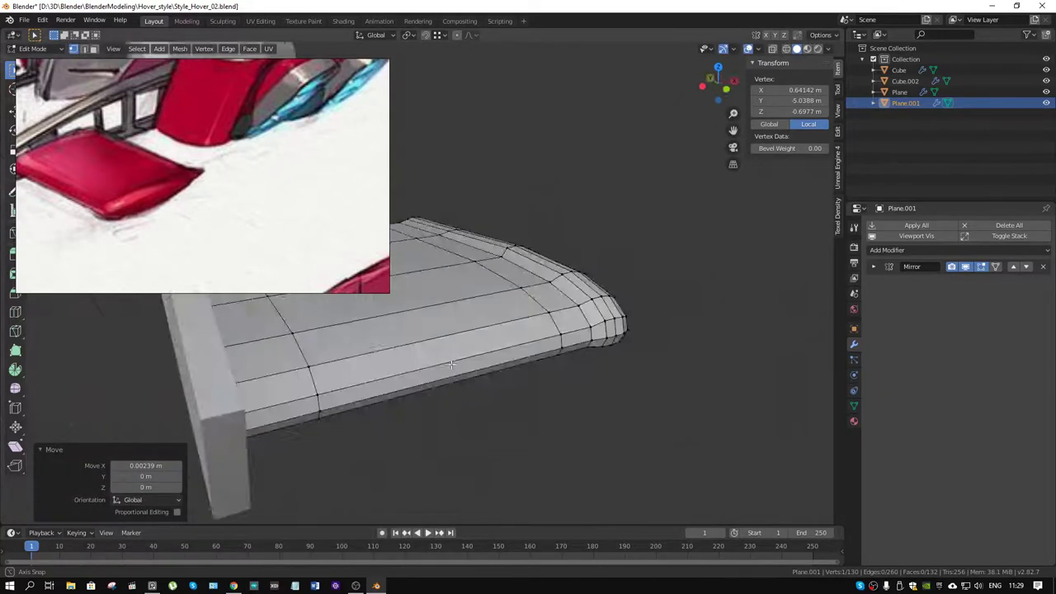
key(ctrl+Tab)
click(459, 344)
Zoom out the reference image, orbit around the whole car, and select the Cube body.
scroll(459, 339, down, 3)
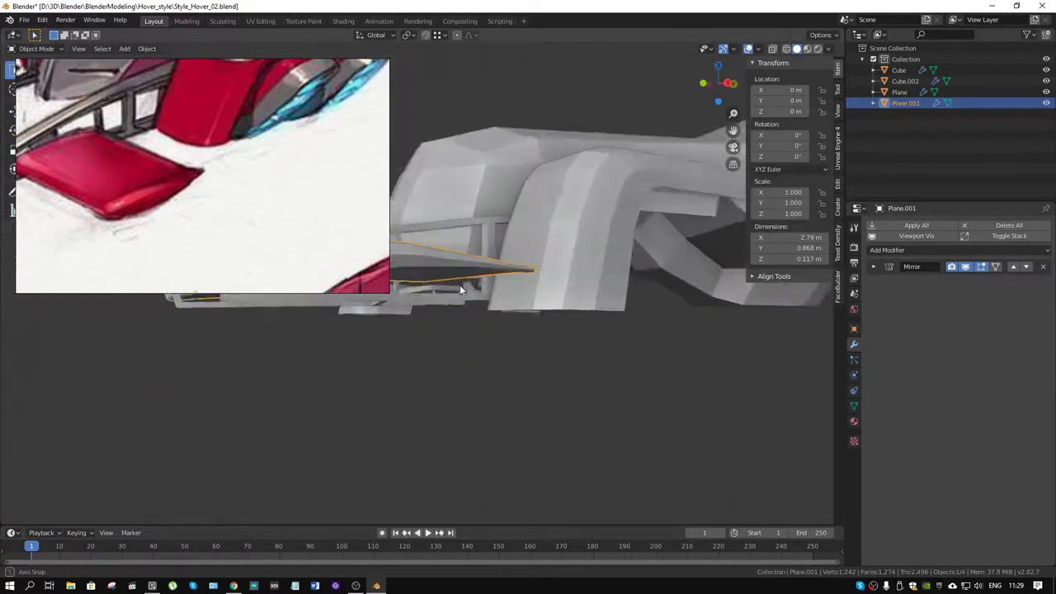
mouse_move(460, 284)
middle_down()
mouse_move(619, 373)
mouse_move(543, 326)
mouse_move(581, 351)
mouse_move(533, 341)
mouse_move(572, 348)
mouse_move(490, 352)
mouse_move(492, 444)
mouse_move(551, 356)
mouse_move(608, 322)
mouse_move(588, 312)
mouse_move(523, 346)
mouse_move(474, 410)
mouse_move(581, 357)
mouse_move(265, 198)
middle_up()
scroll(266, 198, down, 3)
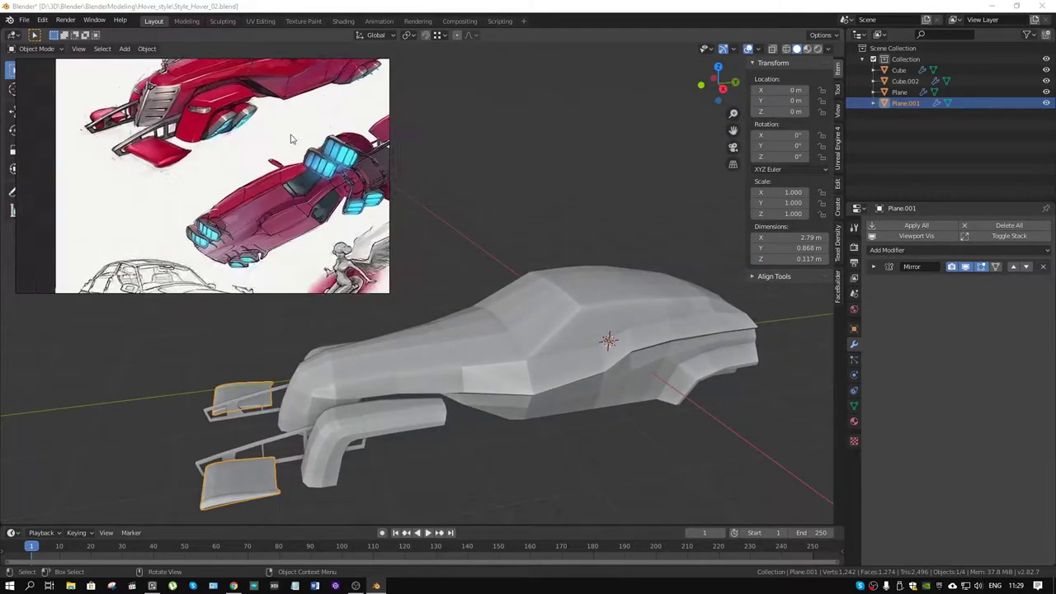
scroll(254, 214, down, 3)
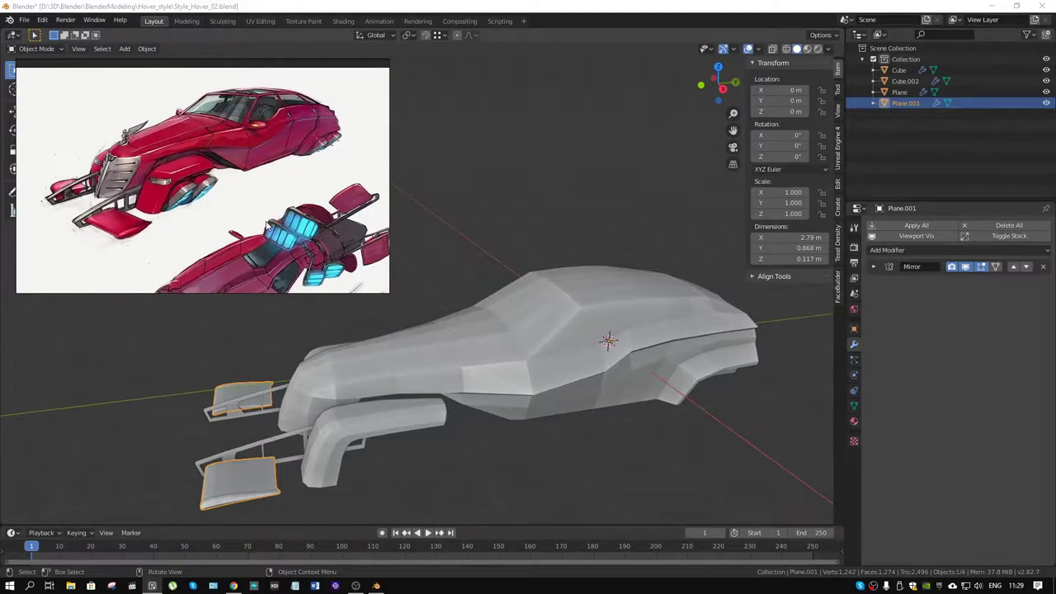
mouse_move(552, 311)
middle_down()
mouse_move(568, 371)
mouse_move(528, 273)
middle_up()
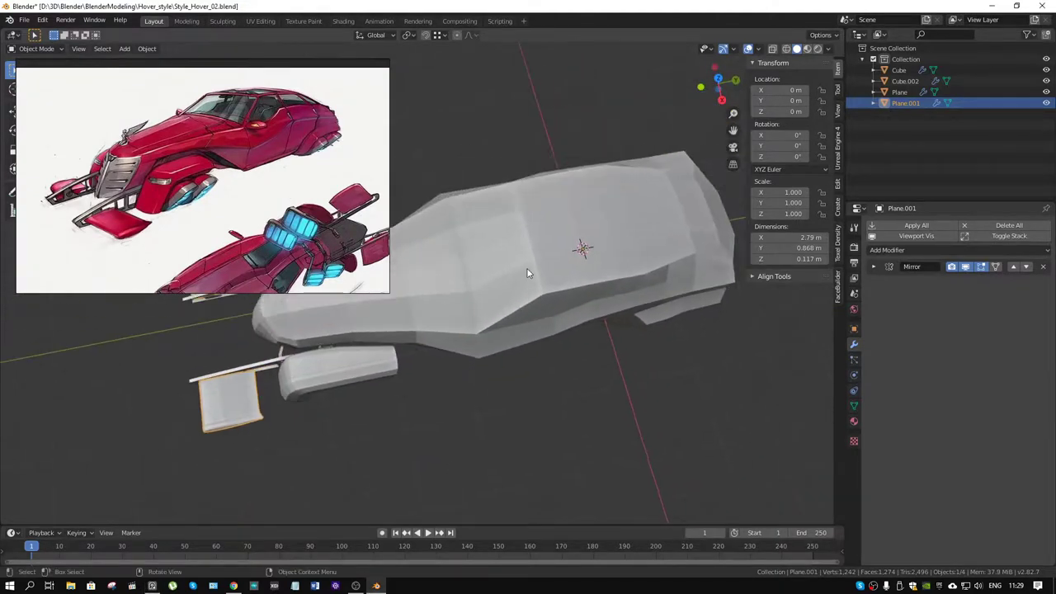
scroll(574, 295, up, 2)
click(626, 220)
In the Cube's Edit Mode, slide two vertices on the hull's side along their edges.
key(ctrl+Tab)
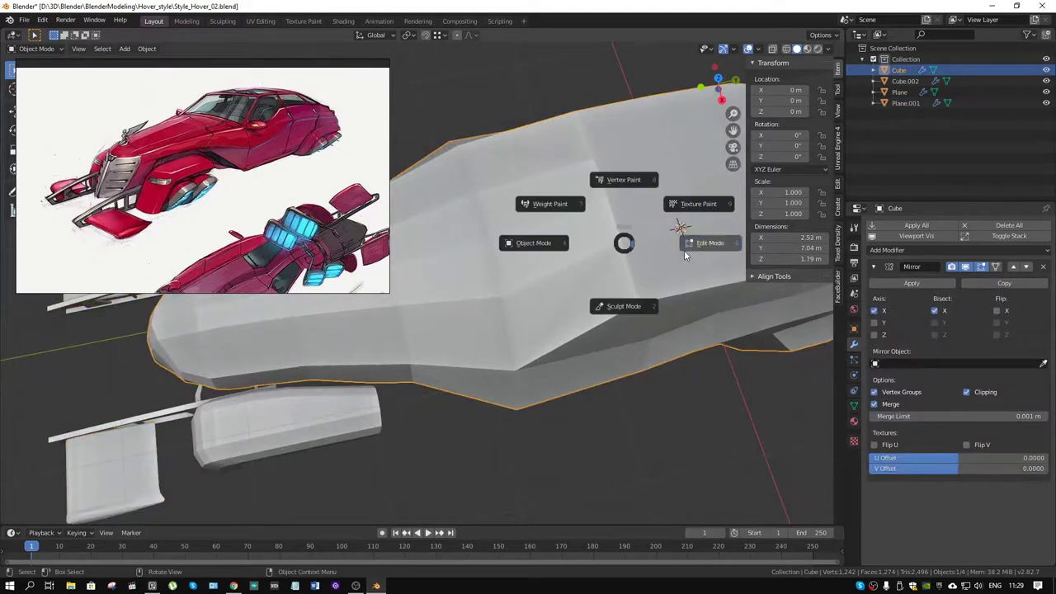
click(684, 250)
scroll(652, 286, up, 2)
mouse_move(652, 285)
middle_down()
mouse_move(564, 350)
mouse_move(525, 337)
middle_up()
click(565, 350)
key(shift+v)
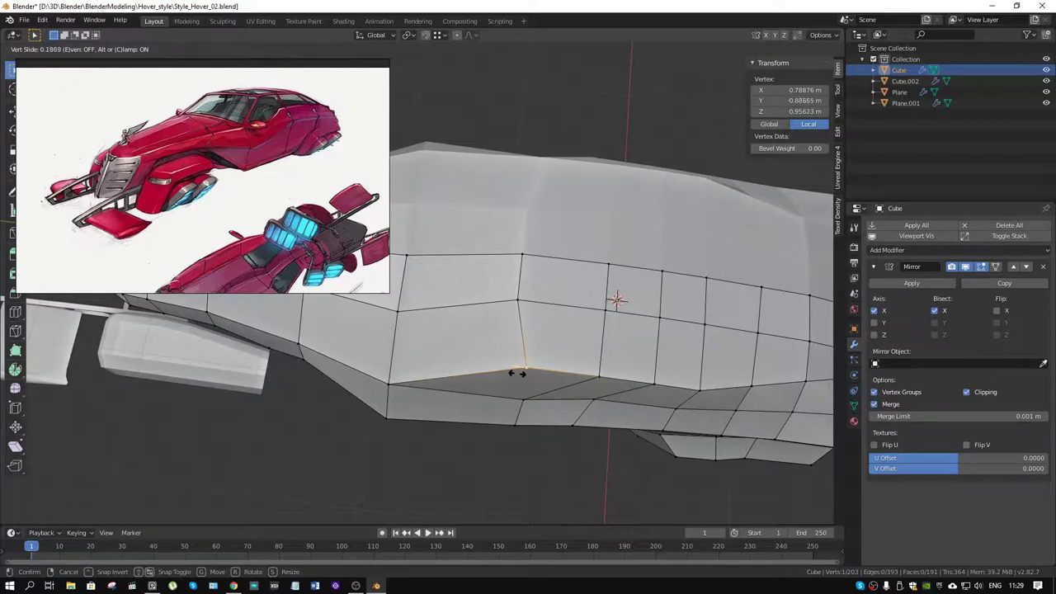
click(513, 373)
mouse_move(514, 373)
middle_down()
mouse_move(617, 279)
mouse_move(676, 255)
mouse_move(655, 269)
mouse_move(573, 273)
mouse_move(537, 362)
mouse_move(549, 400)
middle_up()
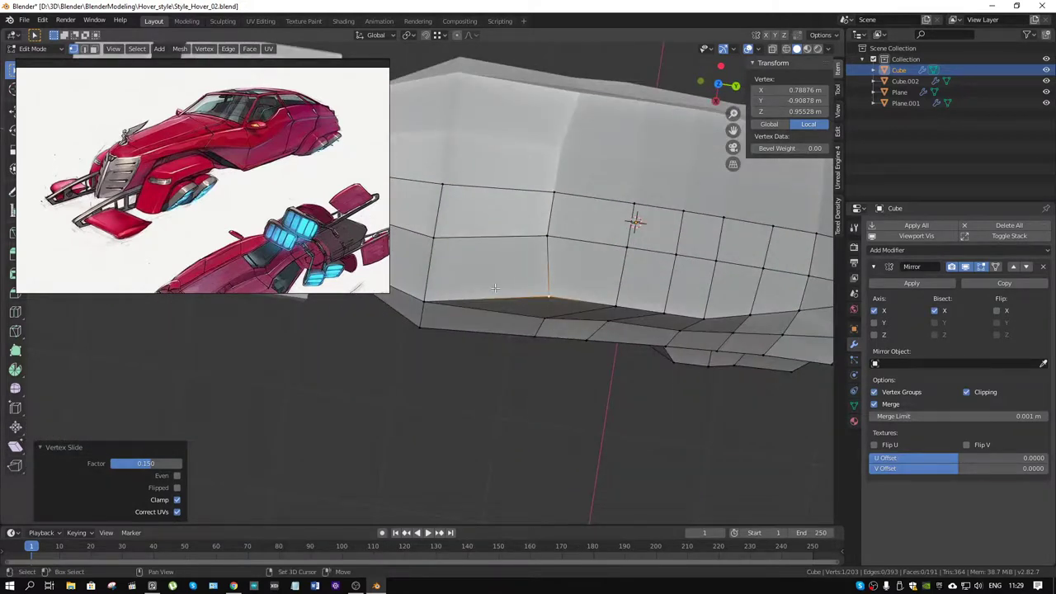
mouse_move(495, 288)
middle_down()
mouse_move(576, 217)
mouse_move(567, 331)
mouse_move(433, 410)
middle_up()
click(429, 393)
key(shift+v)
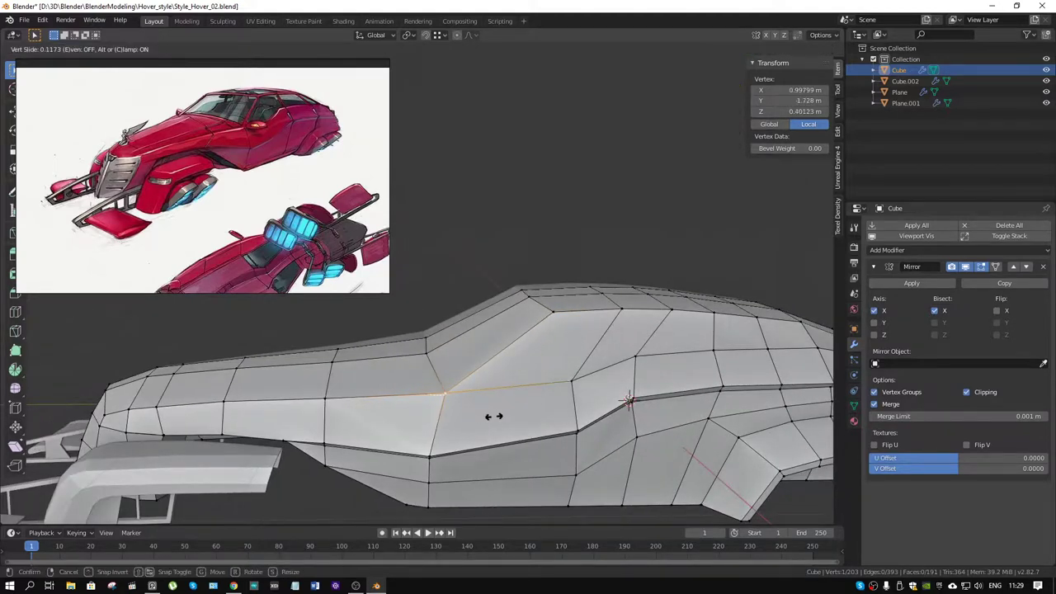
click(494, 416)
mouse_move(494, 416)
middle_down()
mouse_move(526, 338)
mouse_move(559, 347)
mouse_move(529, 353)
mouse_move(397, 435)
mouse_move(441, 377)
mouse_move(431, 391)
mouse_move(441, 437)
mouse_move(528, 503)
mouse_move(255, 462)
mouse_move(429, 384)
mouse_move(365, 401)
mouse_move(594, 255)
mouse_move(625, 330)
mouse_move(575, 355)
mouse_move(568, 422)
mouse_move(481, 283)
mouse_move(575, 384)
mouse_move(612, 387)
mouse_move(607, 378)
middle_up()
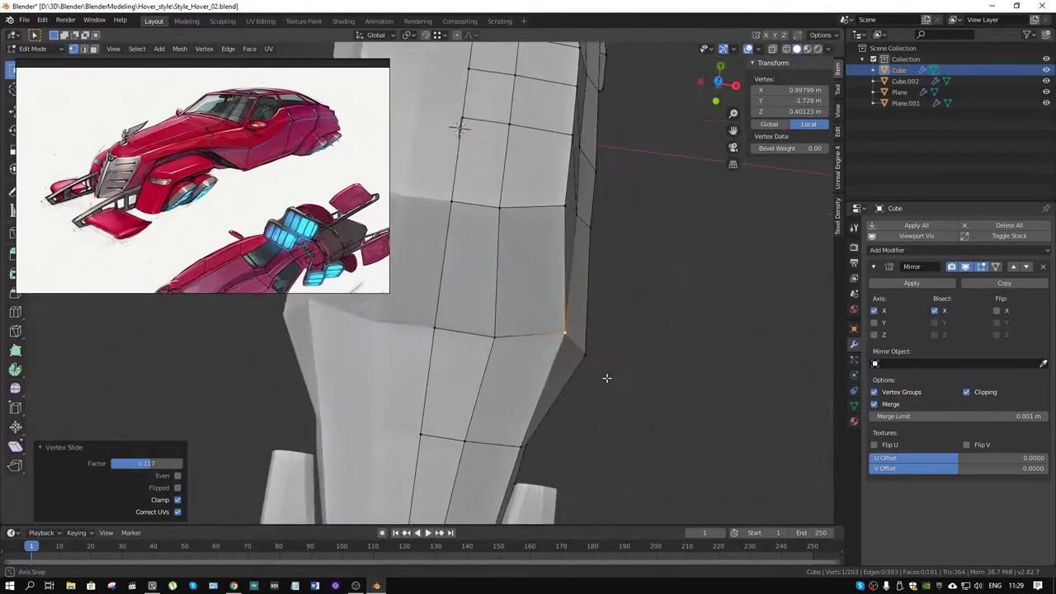
Reposition a front hull vertex, then move a higher vertex -0.0249 m along Y.
click(494, 340)
key(g)
key(shift+z)
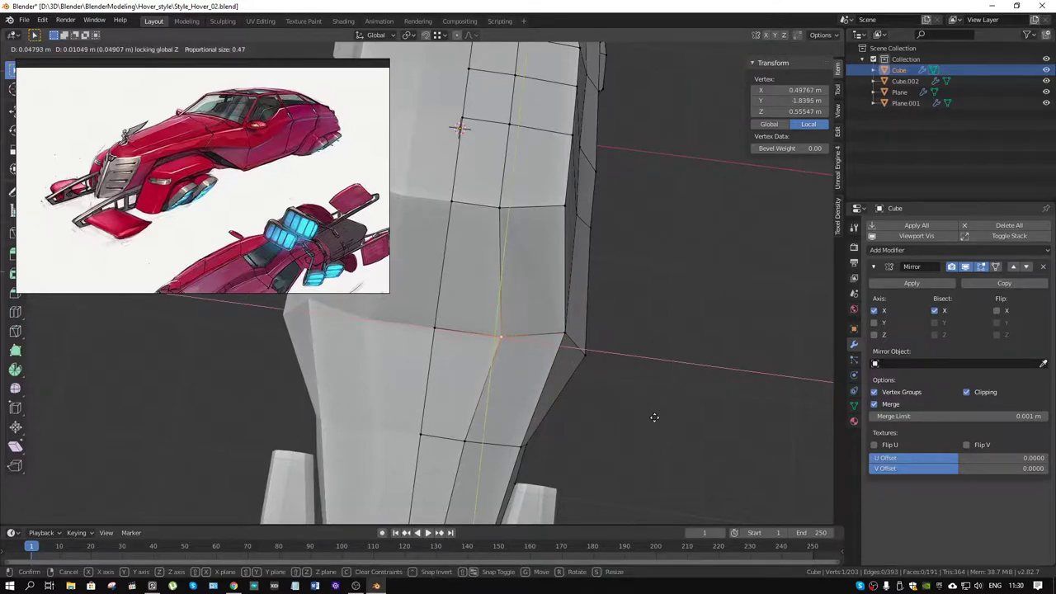
click(562, 430)
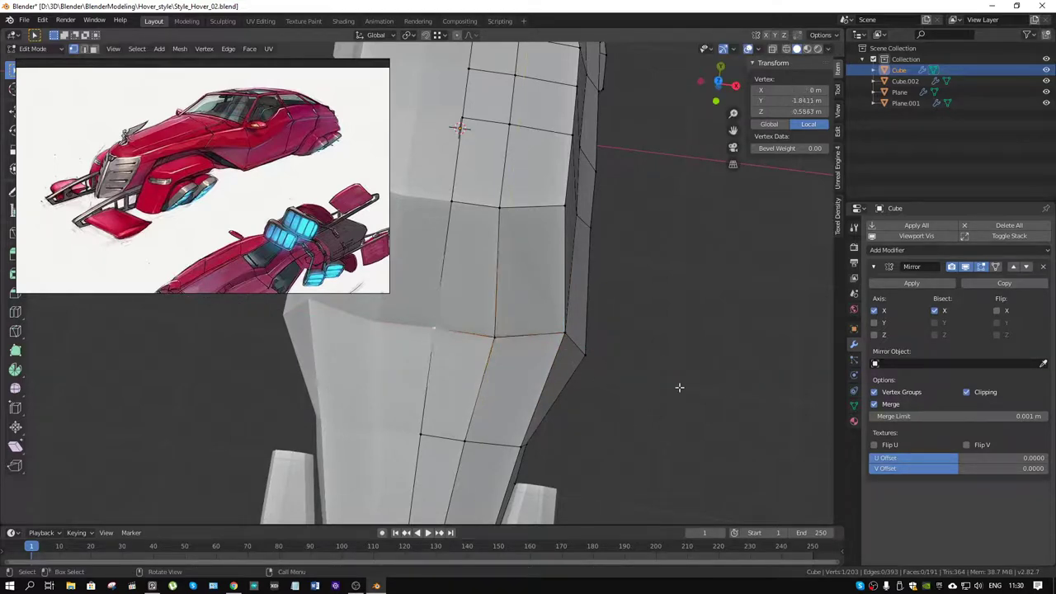
key(shift+v)
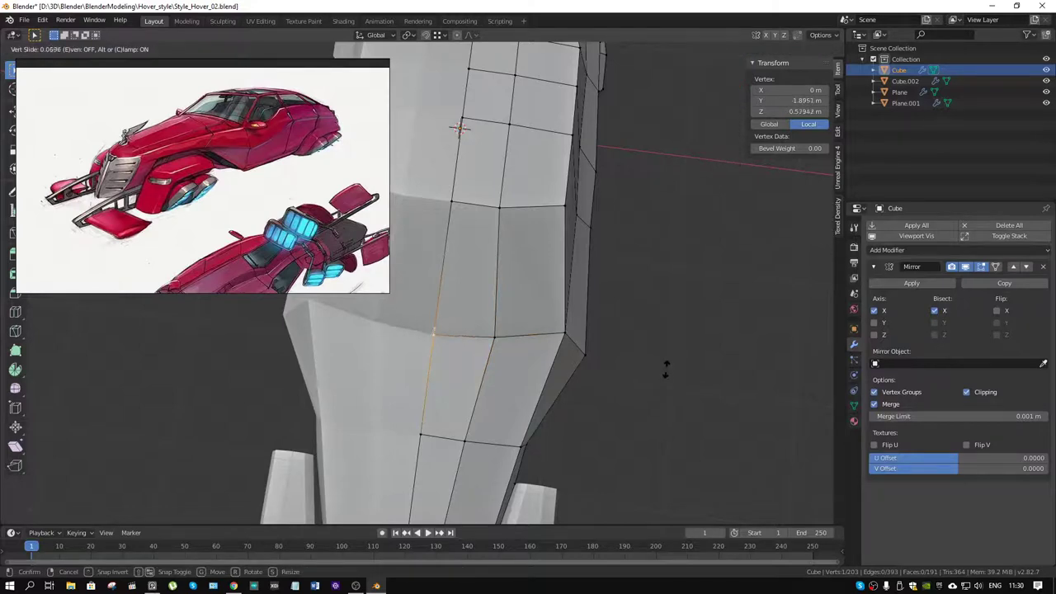
click(665, 369)
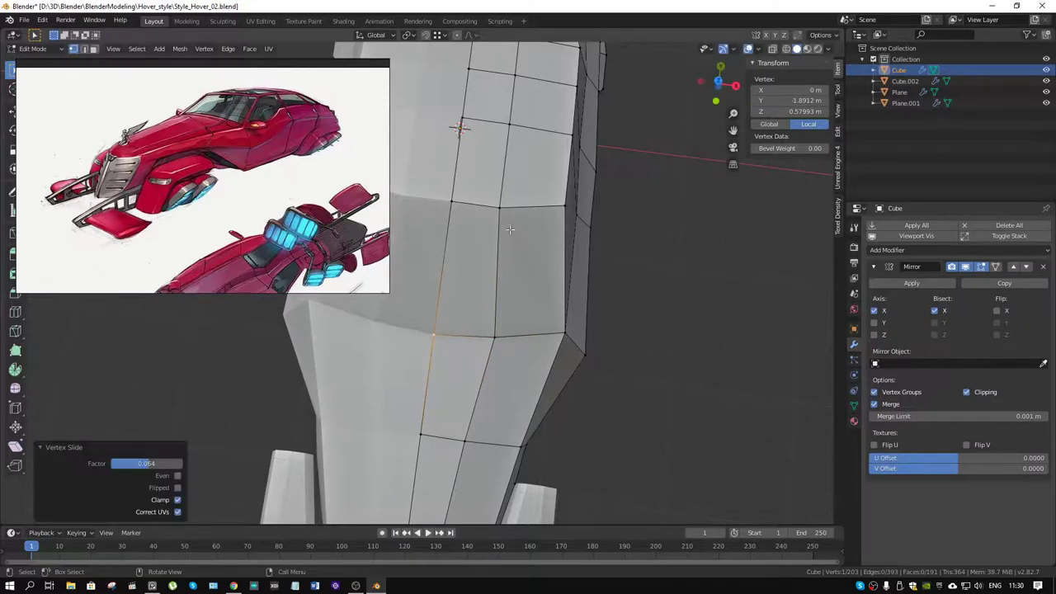
click(451, 201)
key(g)
key(z)
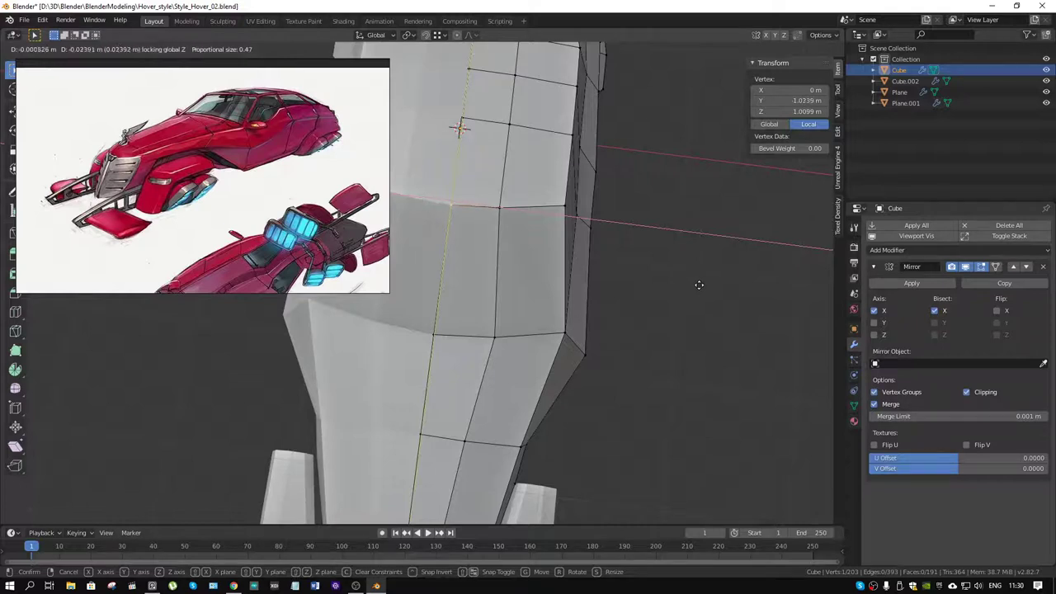
key(y)
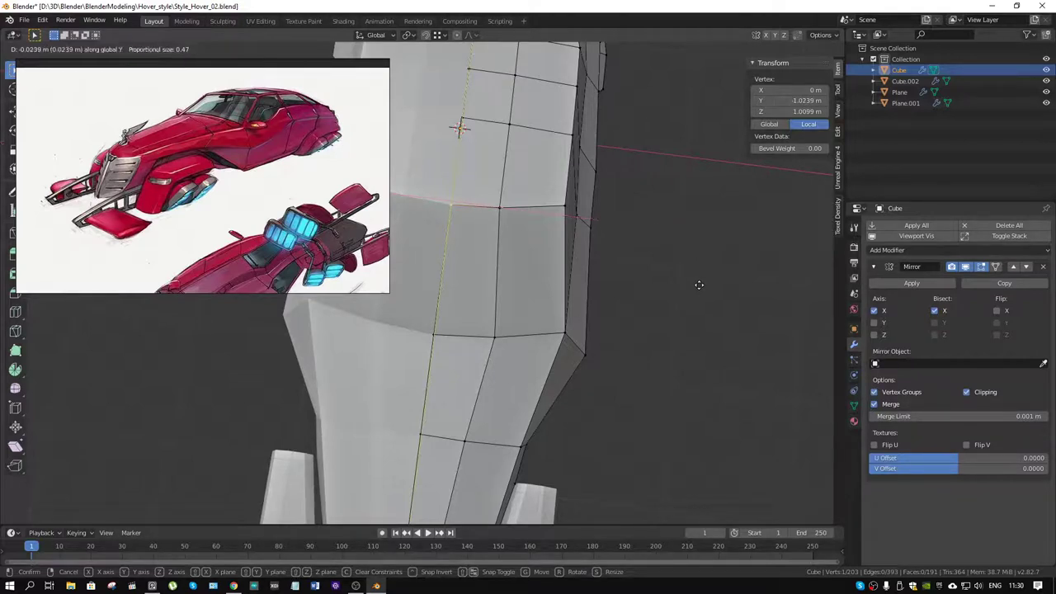
click(698, 284)
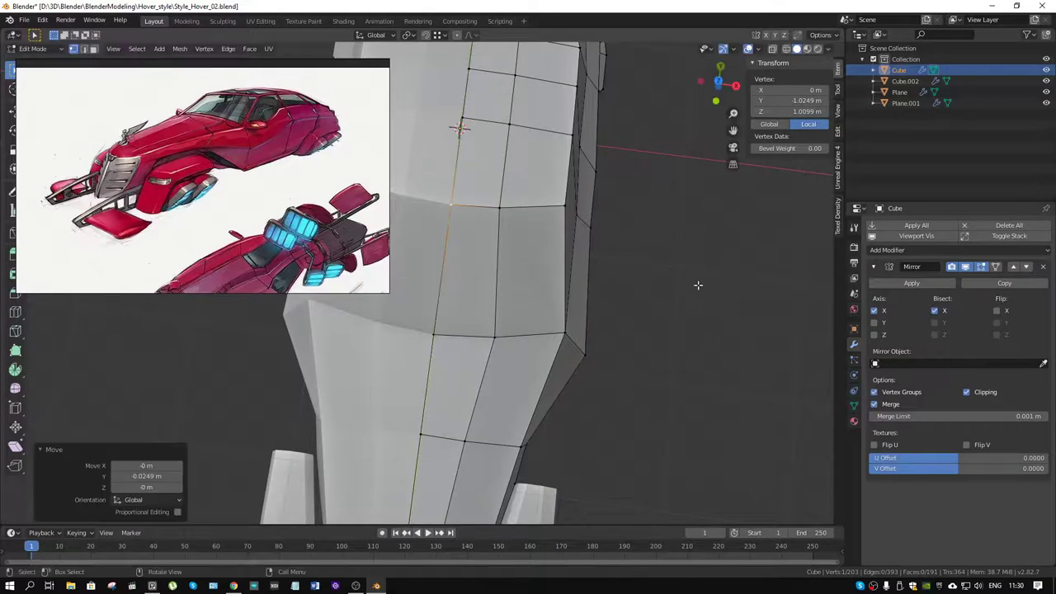
Slide a neighbouring hull vertex by factor 0.039 and return to Object Mode.
middle_drag(548, 280, 540, 224)
click(500, 217)
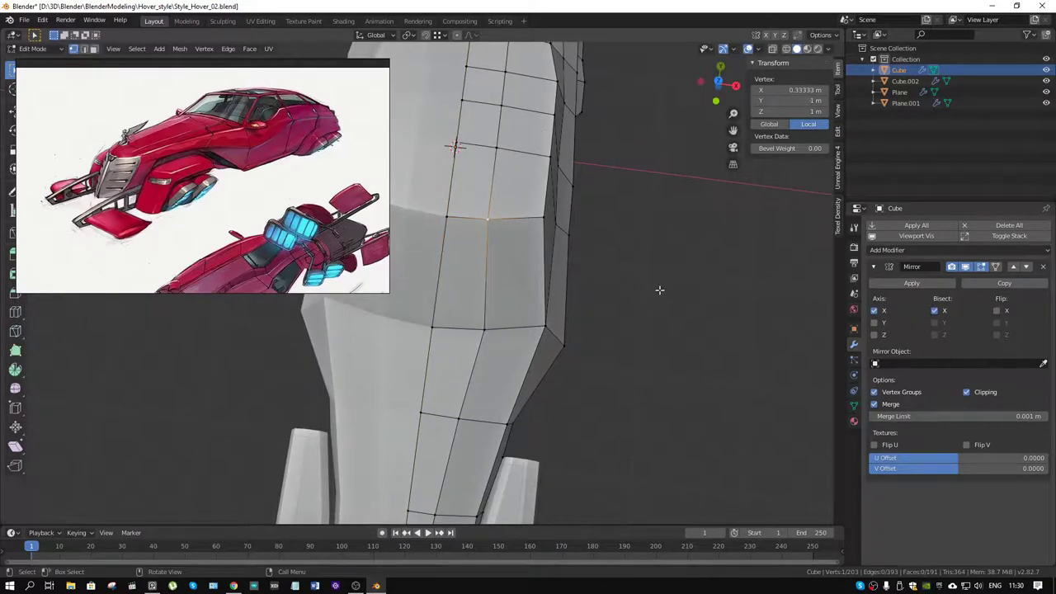
key(shift+v)
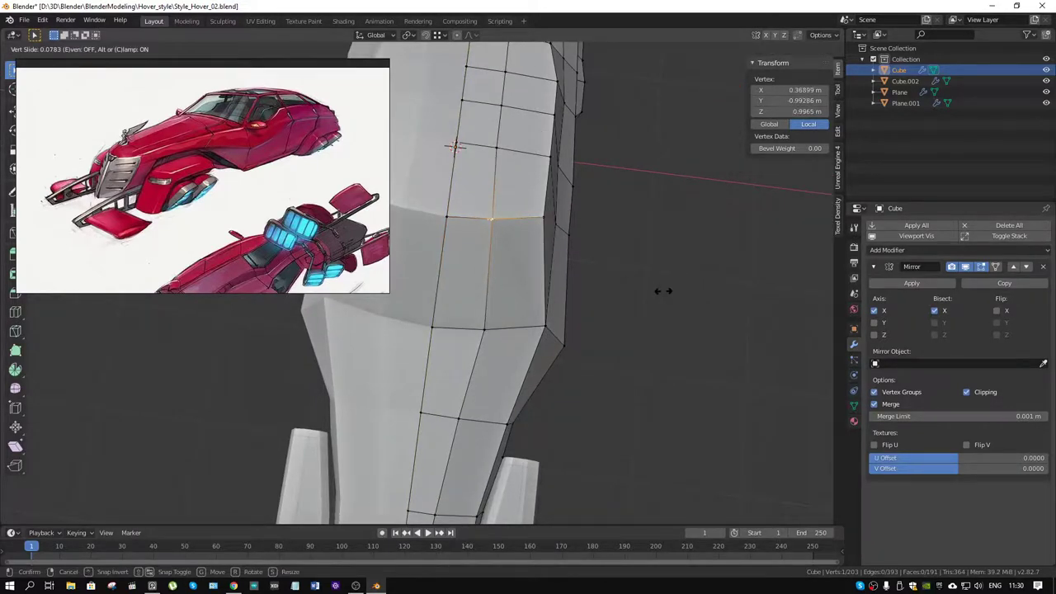
click(663, 290)
middle_drag(660, 292, 561, 354)
key(ctrl+Tab)
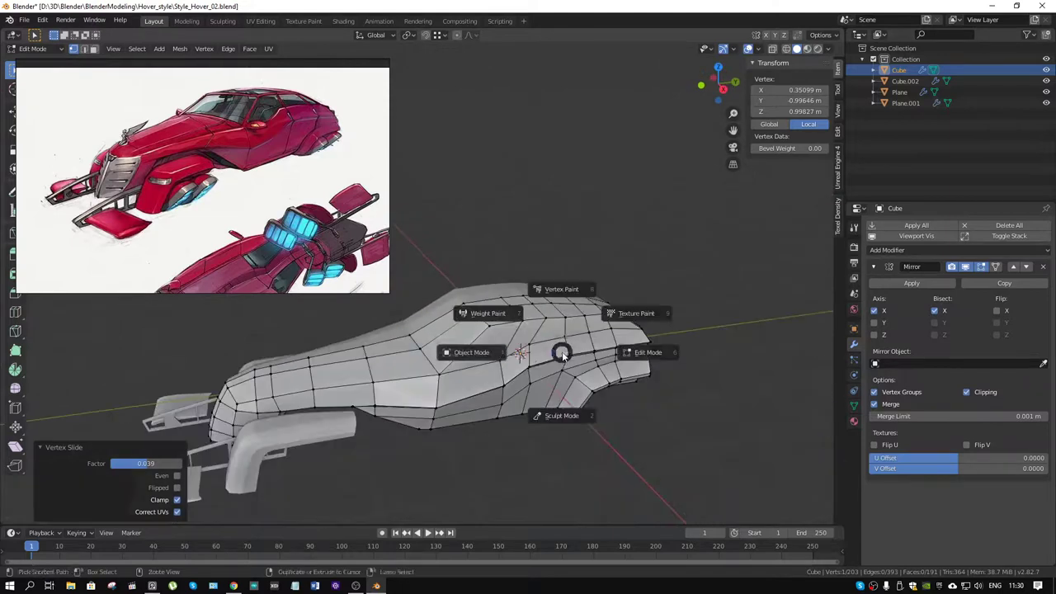
click(495, 353)
mouse_move(495, 354)
middle_down()
mouse_move(604, 387)
mouse_move(677, 348)
mouse_move(694, 358)
mouse_move(540, 380)
mouse_move(660, 354)
mouse_move(711, 356)
mouse_move(689, 361)
middle_up()
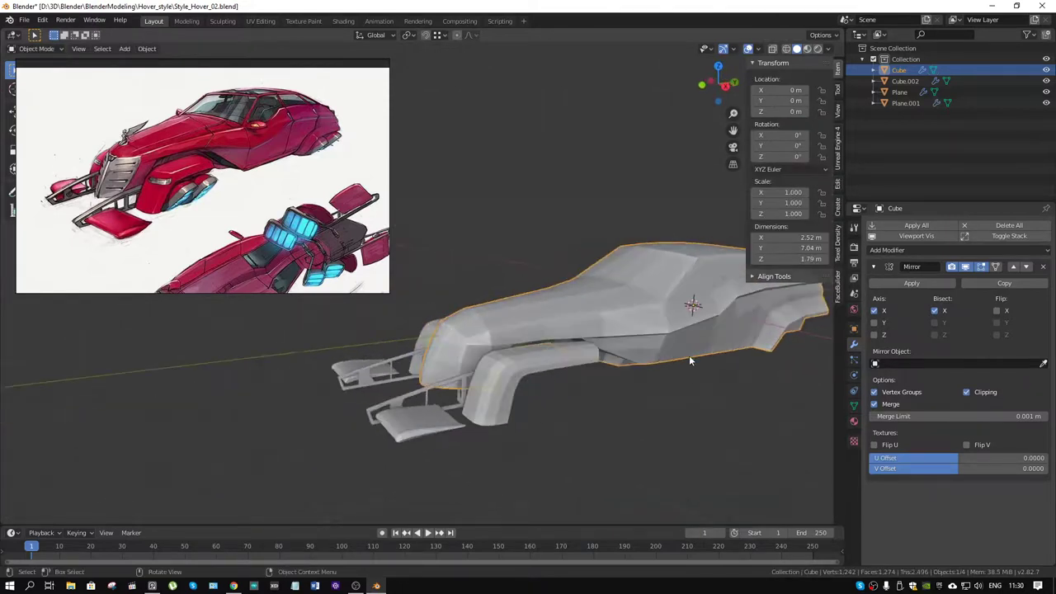
Pan and zoom the reference sketch onto the blue thrusters.
mouse_move(307, 215)
mouse_down()
mouse_move(217, 145)
mouse_move(256, 198)
mouse_up()
scroll(260, 140, up, 3)
scroll(266, 190, down, 2)
scroll(267, 190, up, 2)
scroll(272, 182, down, 2)
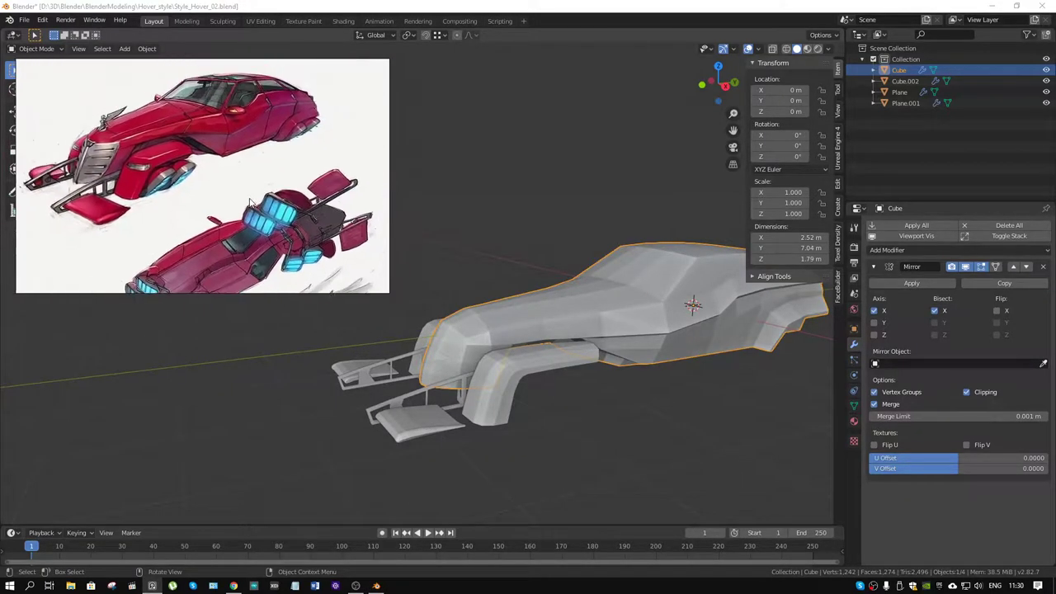
scroll(249, 203, up, 3)
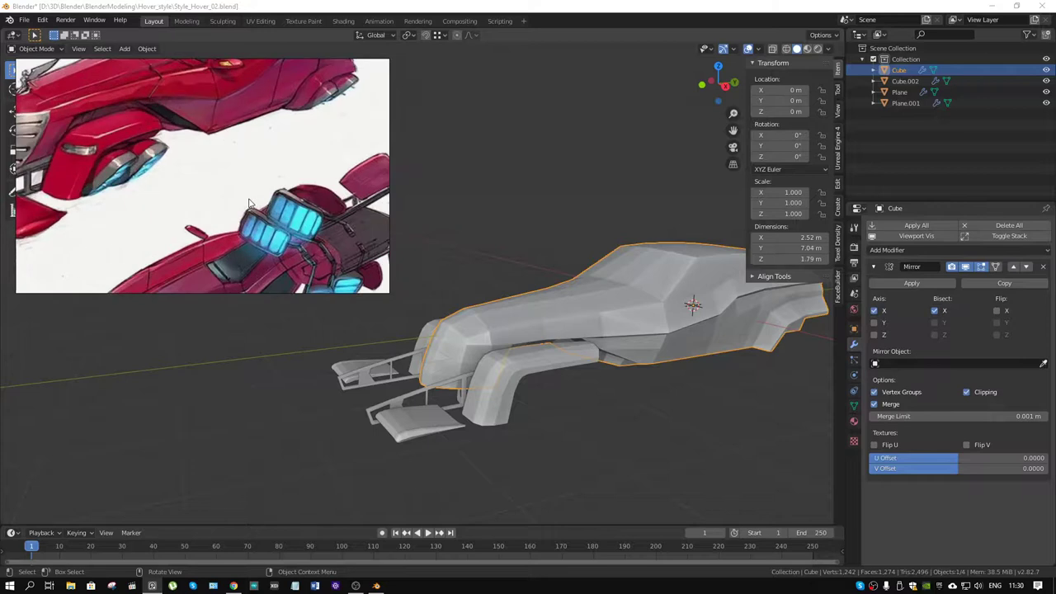
Deselect the car body and orbit around the car, dismissing the mode menu.
click(619, 400)
mouse_move(617, 396)
middle_down()
mouse_move(612, 355)
mouse_move(640, 342)
mouse_move(637, 298)
mouse_move(637, 325)
mouse_move(698, 364)
mouse_move(694, 399)
mouse_move(662, 422)
mouse_move(636, 416)
mouse_move(660, 417)
mouse_move(644, 370)
mouse_move(646, 332)
mouse_move(653, 396)
mouse_move(632, 388)
middle_up()
key(ctrl+Tab)
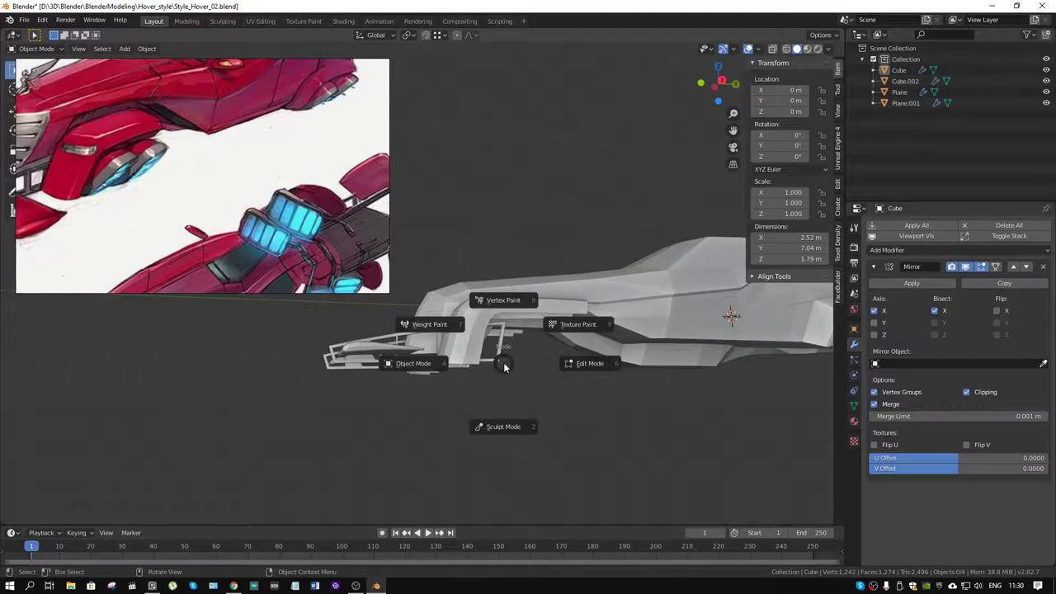
key(Escape)
Add a new cube, enter Edit Mode, and shrink it to 0.448.
key(shift+a)
mouse_move(503, 353)
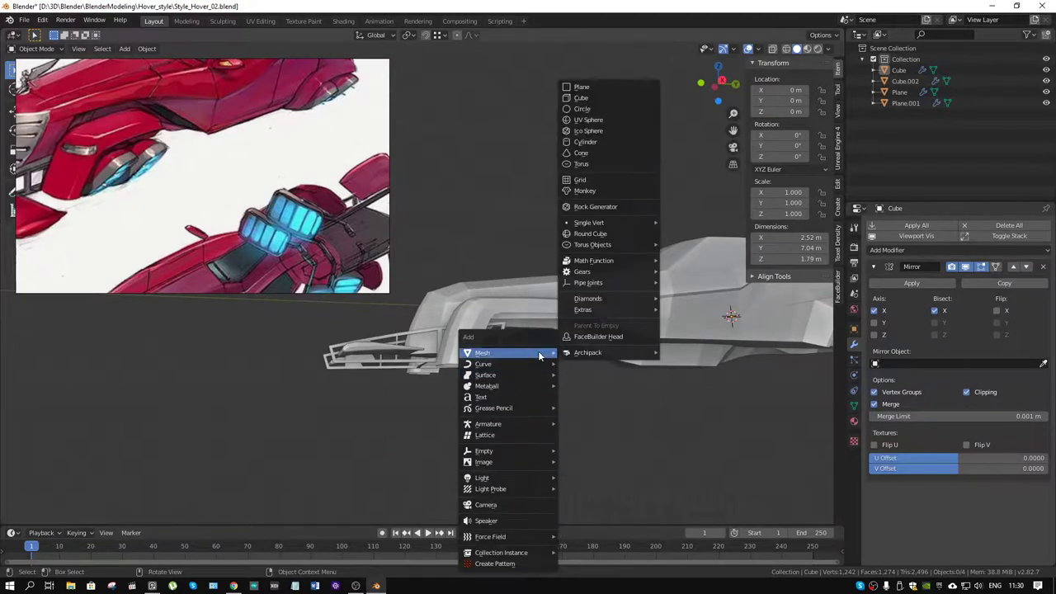
click(598, 99)
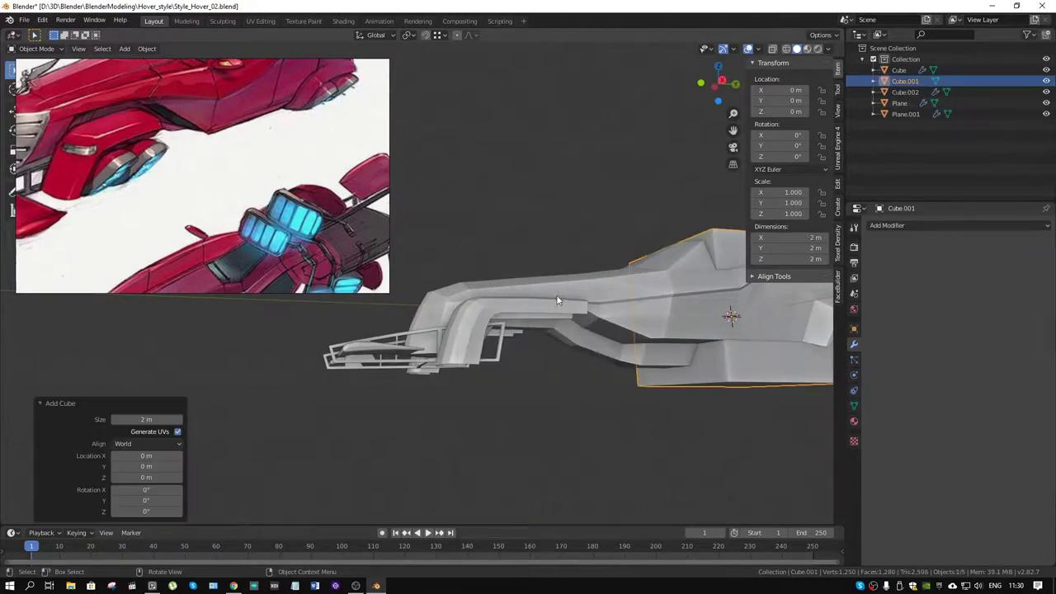
scroll(614, 345, down, 2)
key(ctrl+Tab)
click(704, 342)
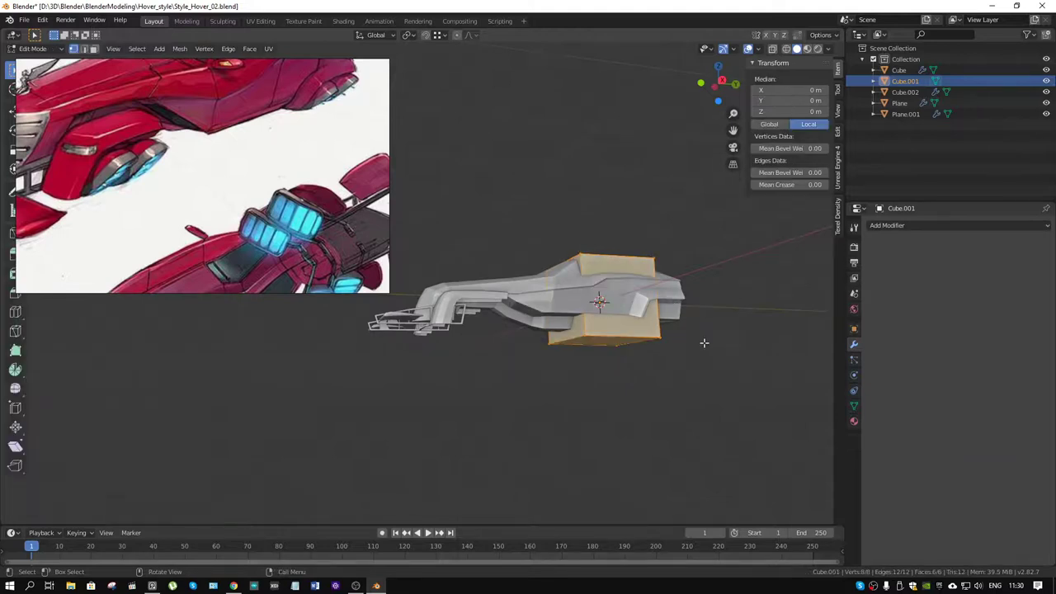
key(s)
click(672, 354)
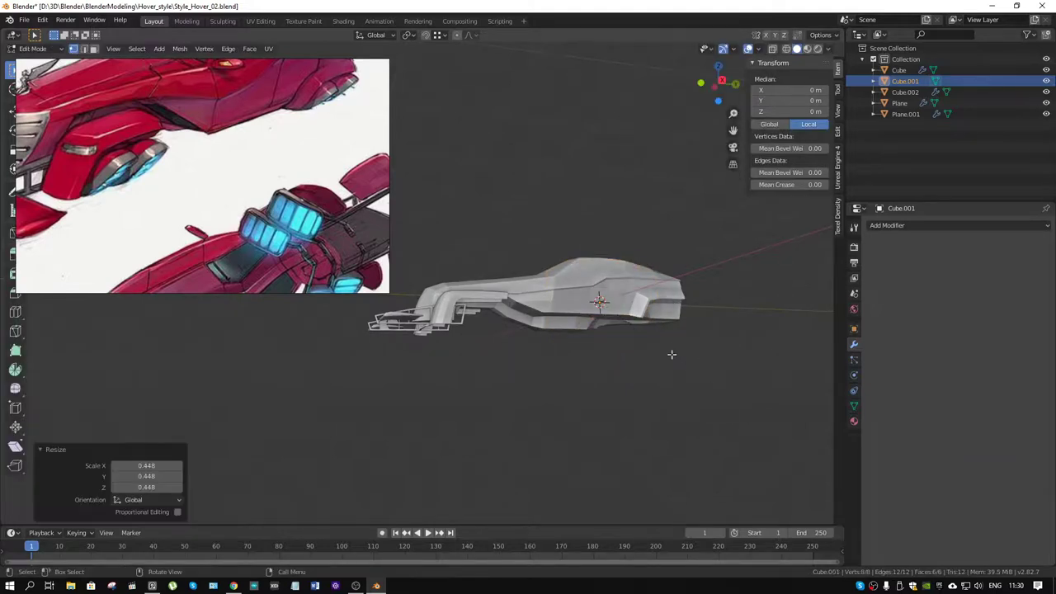
Move the cube 4.03 m along Y, 2.2 m along X, down 0.522 m, then back 1.24 m on X.
key(g)
key(y)
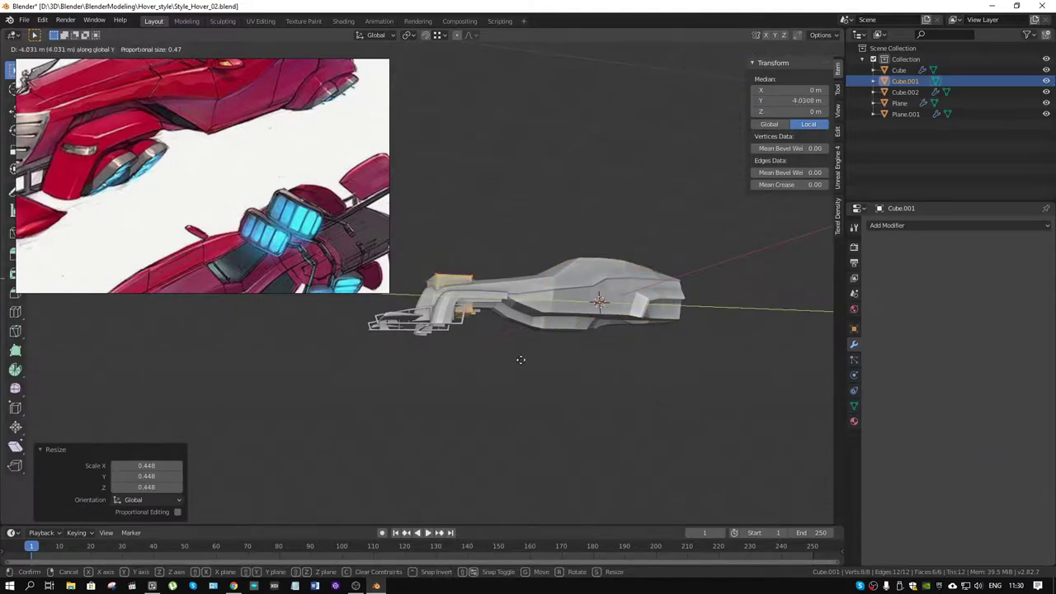
click(521, 359)
key(g)
key(x)
click(565, 366)
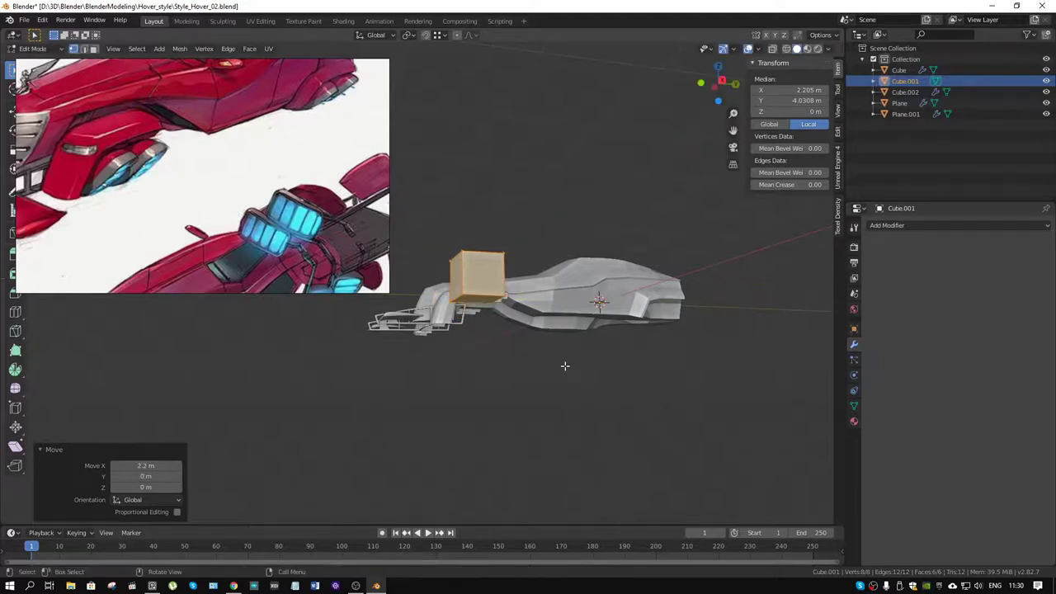
key(g)
key(z)
click(549, 389)
key(g)
key(x)
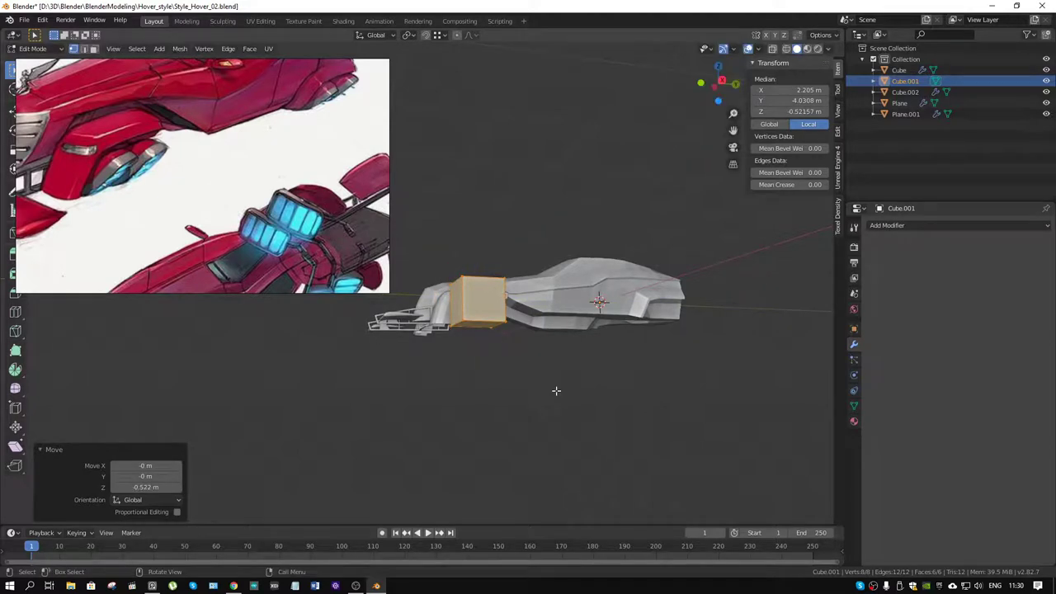
click(538, 398)
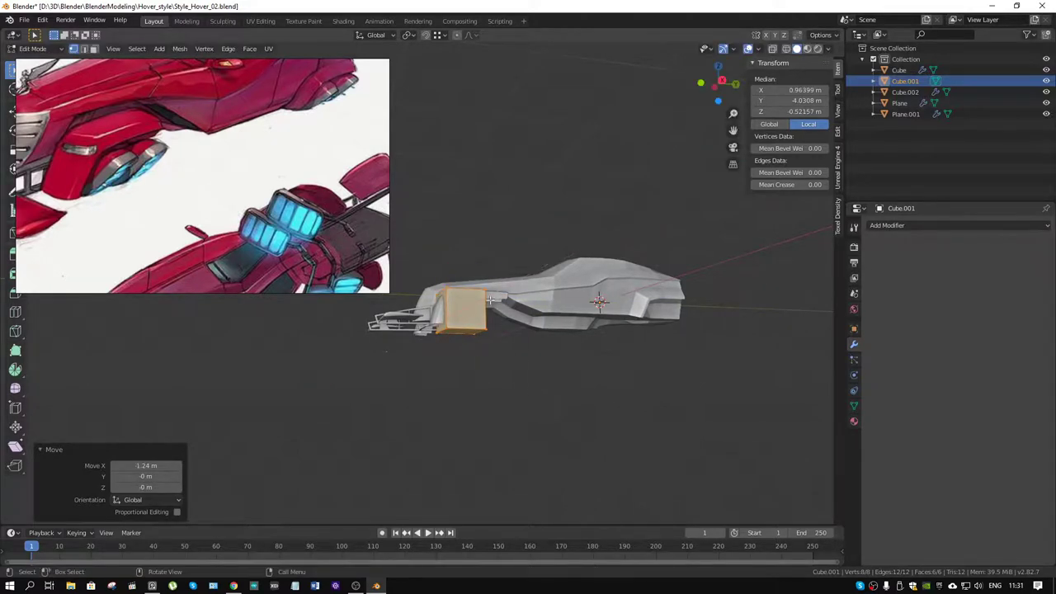
Scale the pod block to 0.684, then narrow it along Y to 0.681.
scroll(577, 404, up, 4)
key(s)
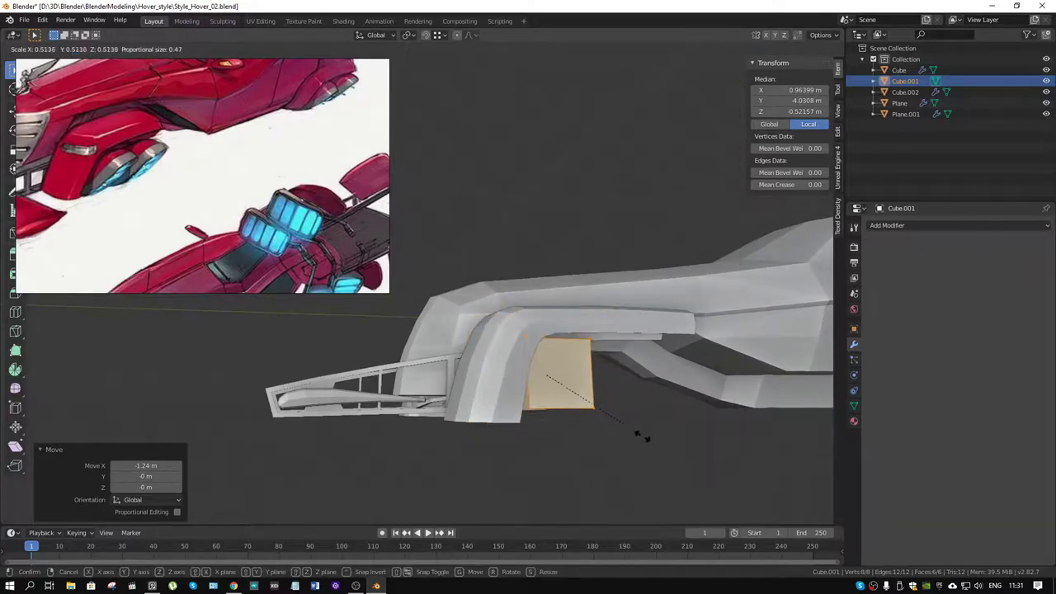
click(681, 445)
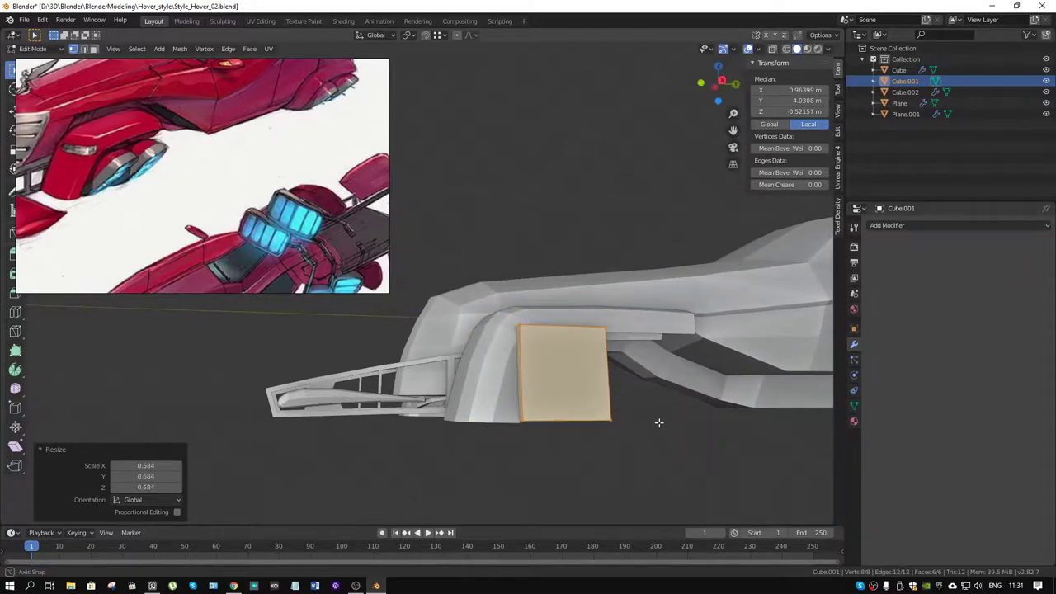
middle_drag(660, 424, 654, 423)
key(s)
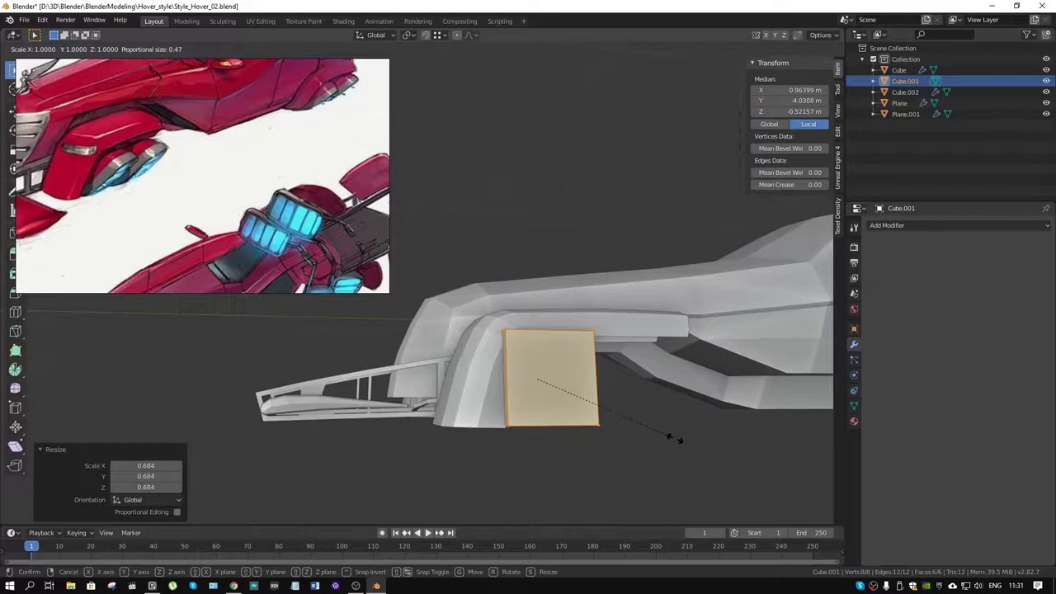
key(y)
click(614, 444)
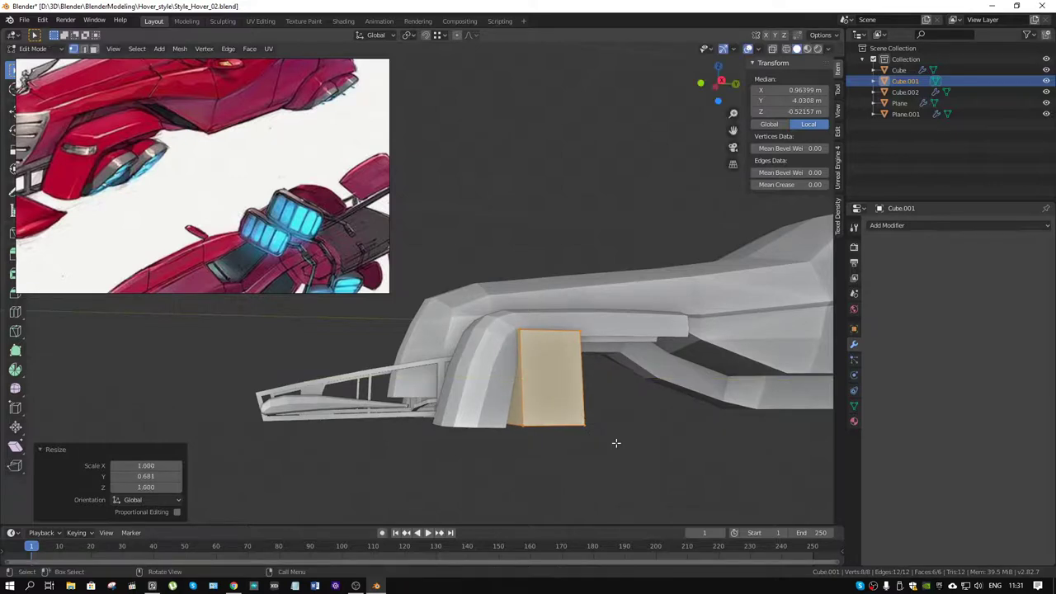
mouse_move(616, 439)
middle_down()
mouse_move(652, 339)
mouse_move(631, 352)
mouse_move(517, 358)
middle_up()
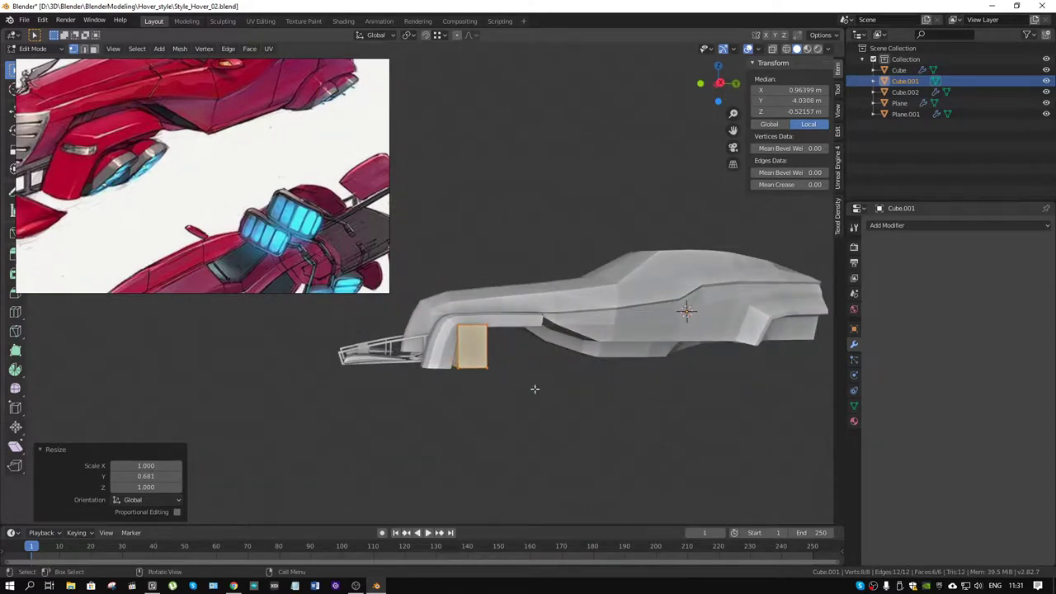
Move the pod block 0.157 m along Y and check it against the reference sketches.
key(g)
key(y)
click(545, 392)
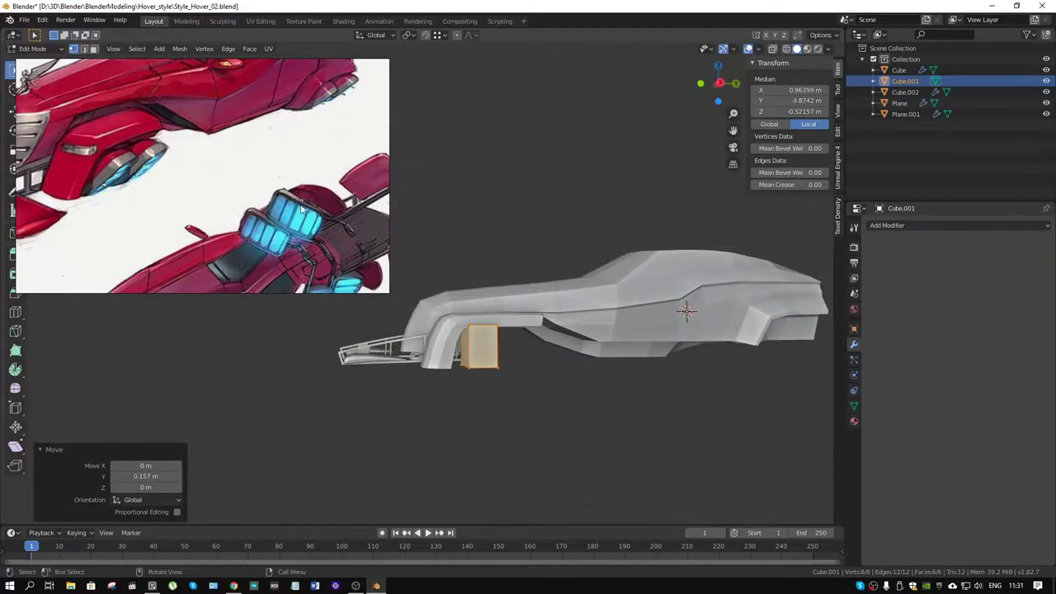
scroll(302, 210, down, 4)
scroll(317, 235, up, 4)
middle_drag(530, 353, 523, 339)
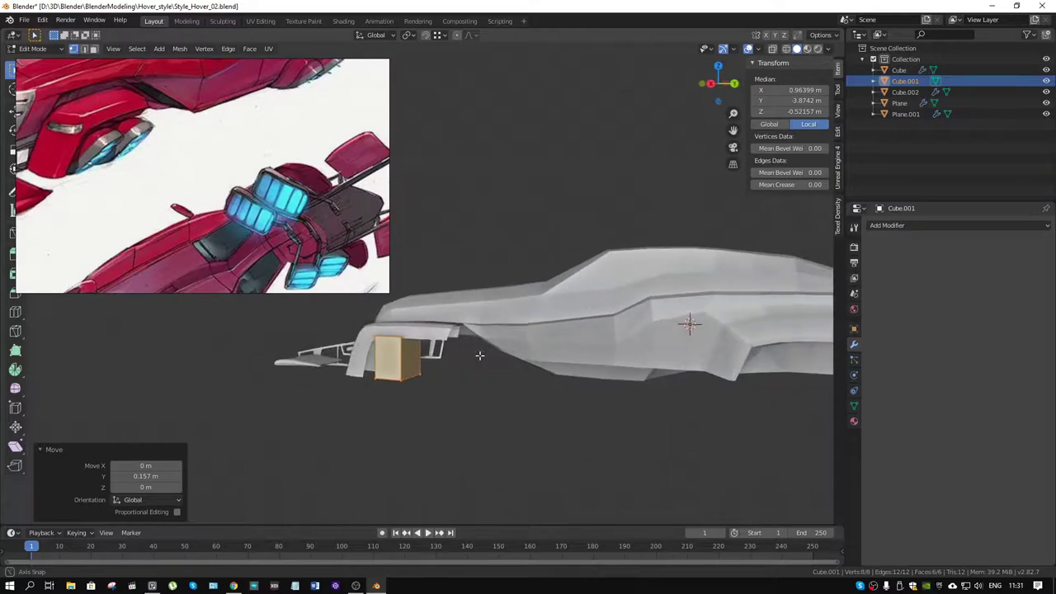
scroll(253, 237, down, 3)
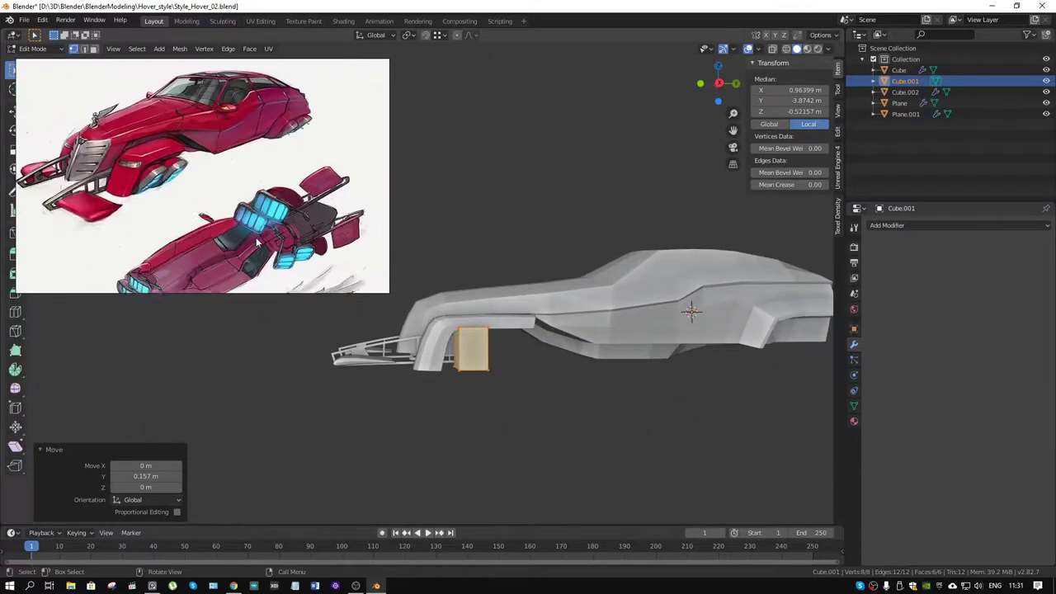
middle_drag(253, 237, 327, 168)
scroll(267, 149, up, 3)
scroll(267, 149, down, 1)
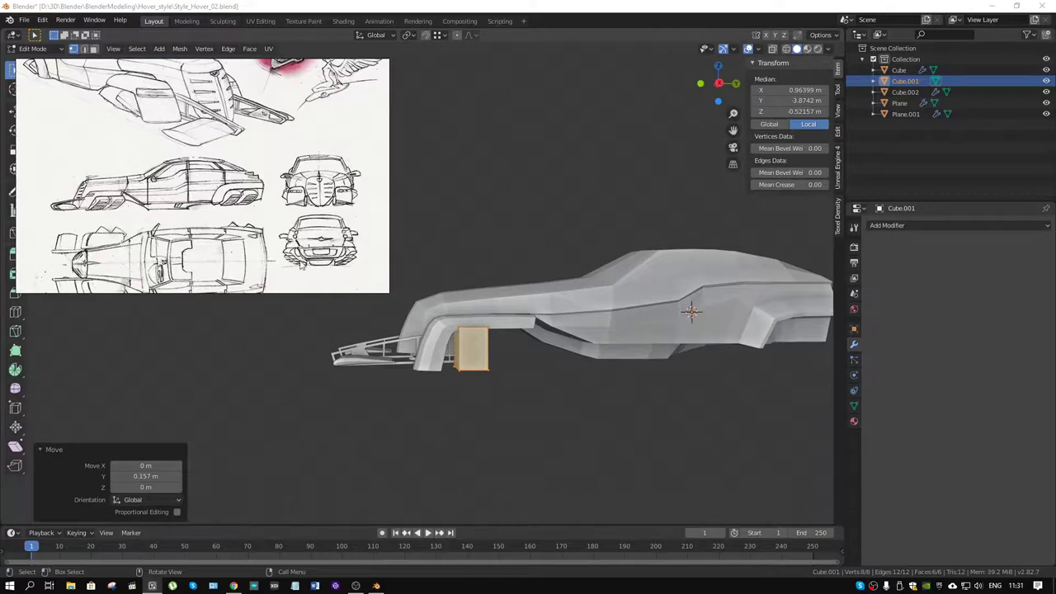
middle_drag(500, 394, 560, 328)
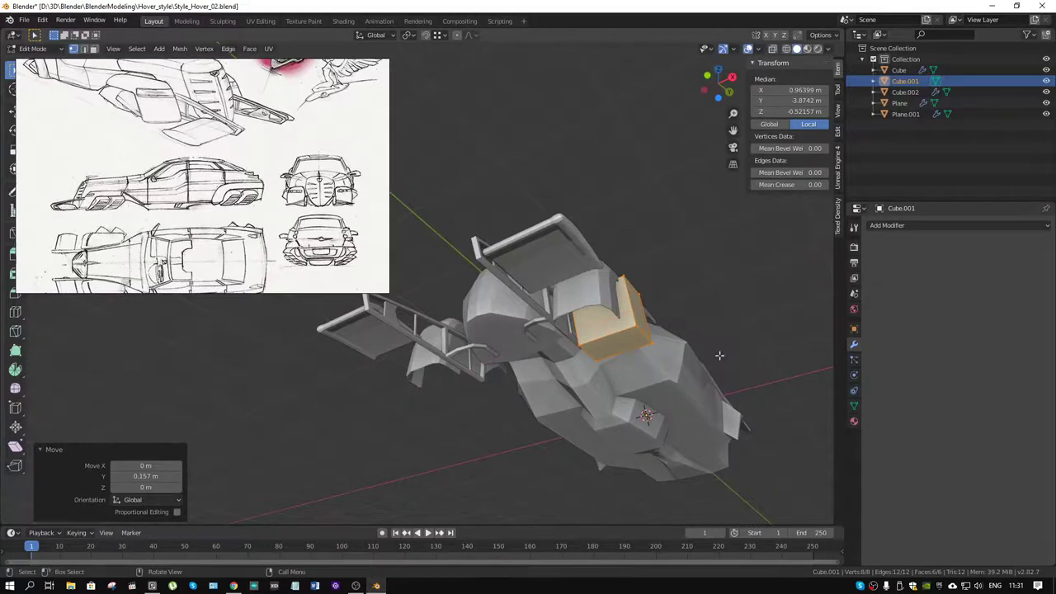
Narrow the block along X to 0.582 and return to Object Mode.
key(x)
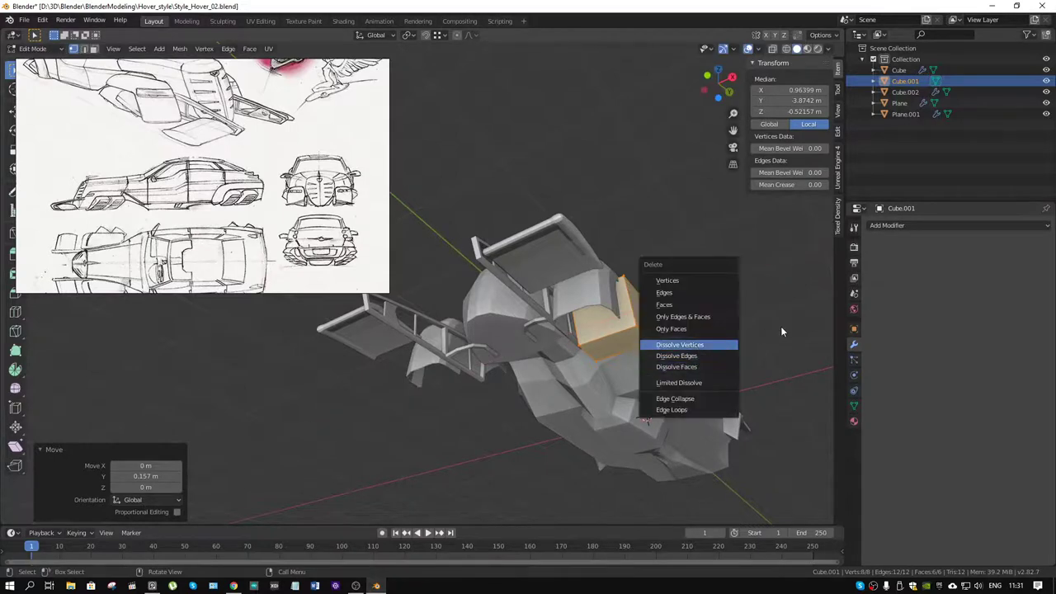
key(Escape)
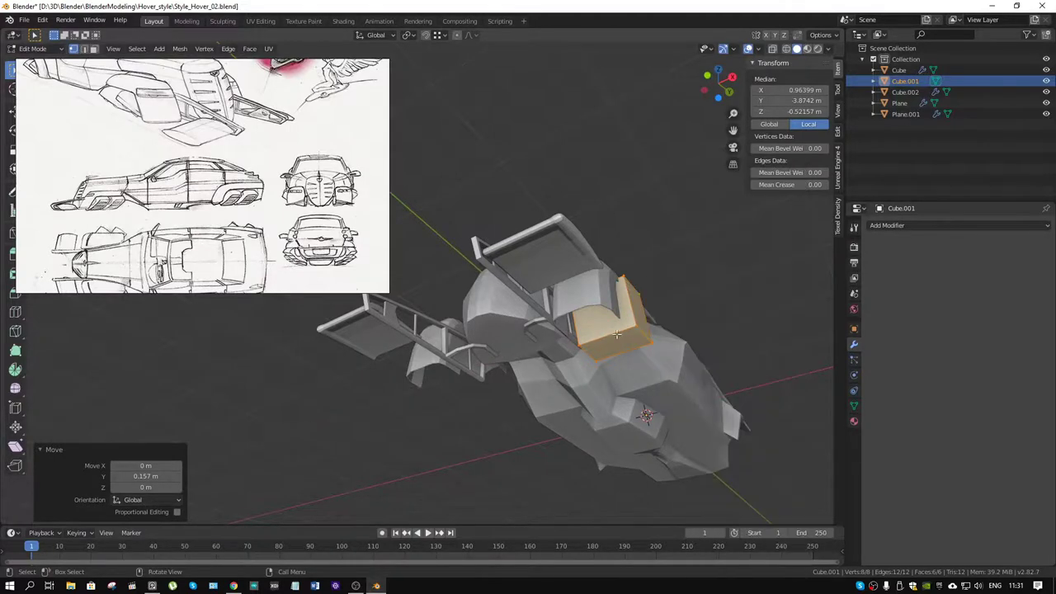
middle_drag(668, 318, 655, 309)
key(s)
key(x)
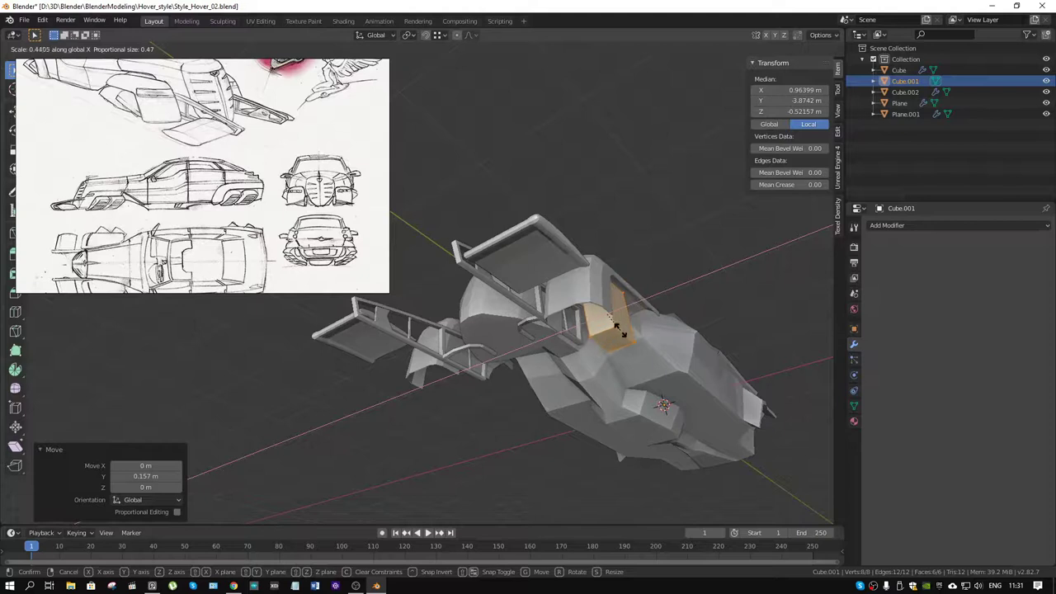
click(624, 326)
mouse_move(625, 326)
middle_down()
mouse_move(607, 355)
mouse_move(557, 374)
middle_up()
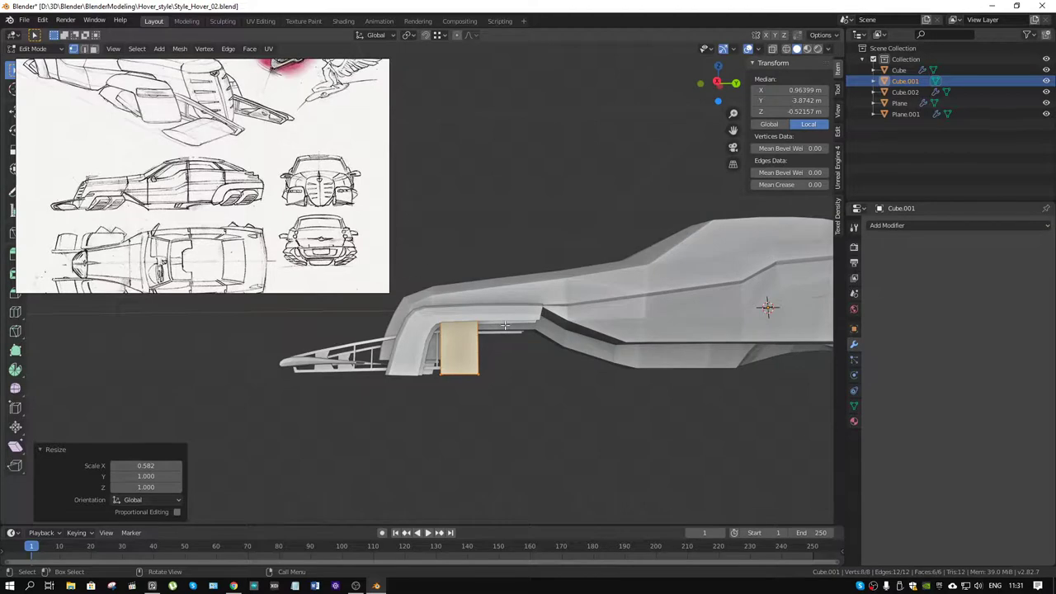
middle_drag(530, 339, 546, 325)
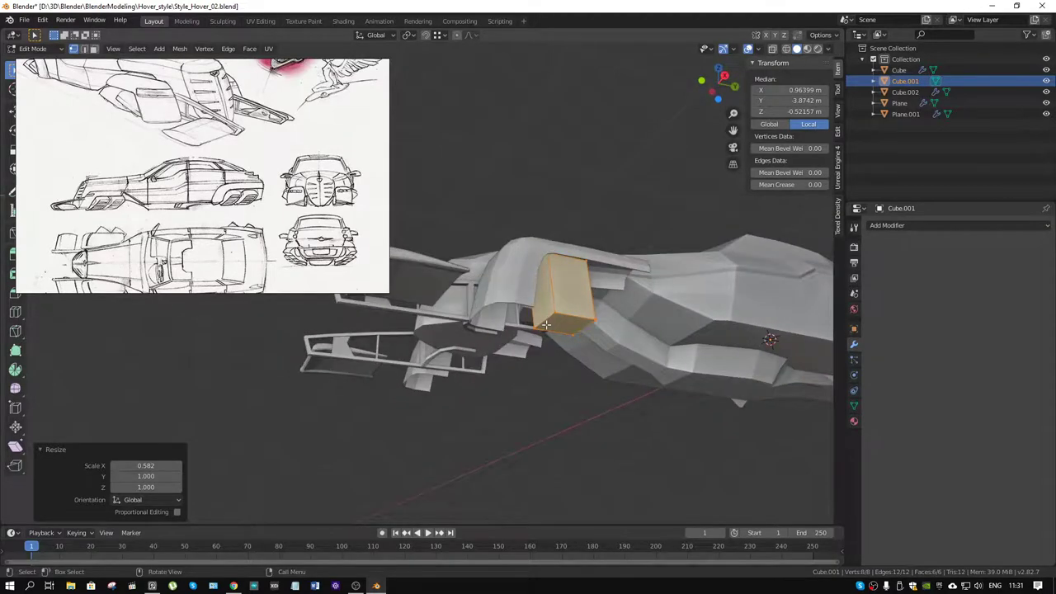
key(ctrl+Tab)
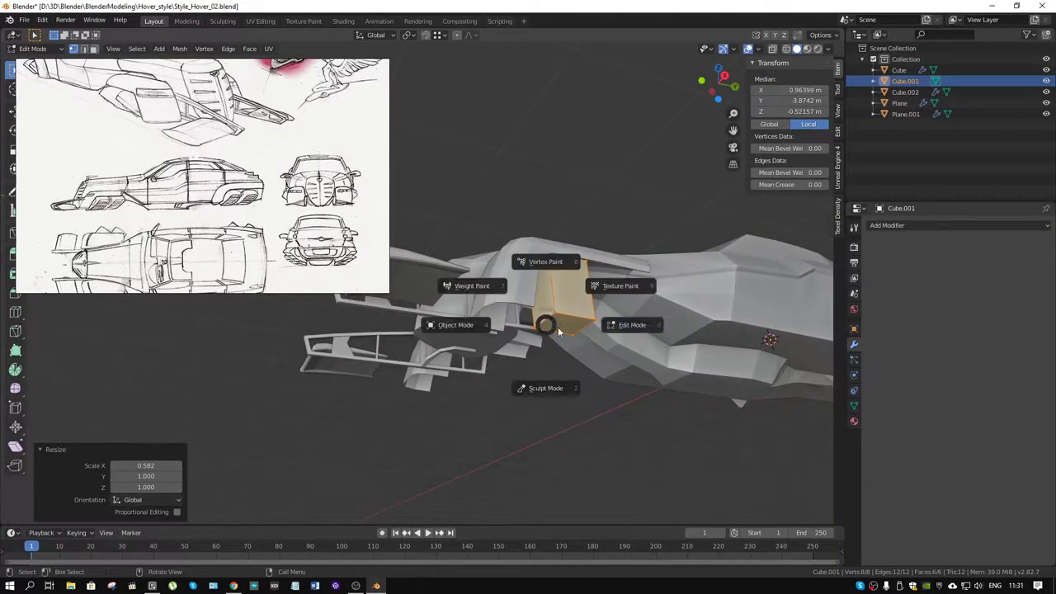
click(488, 356)
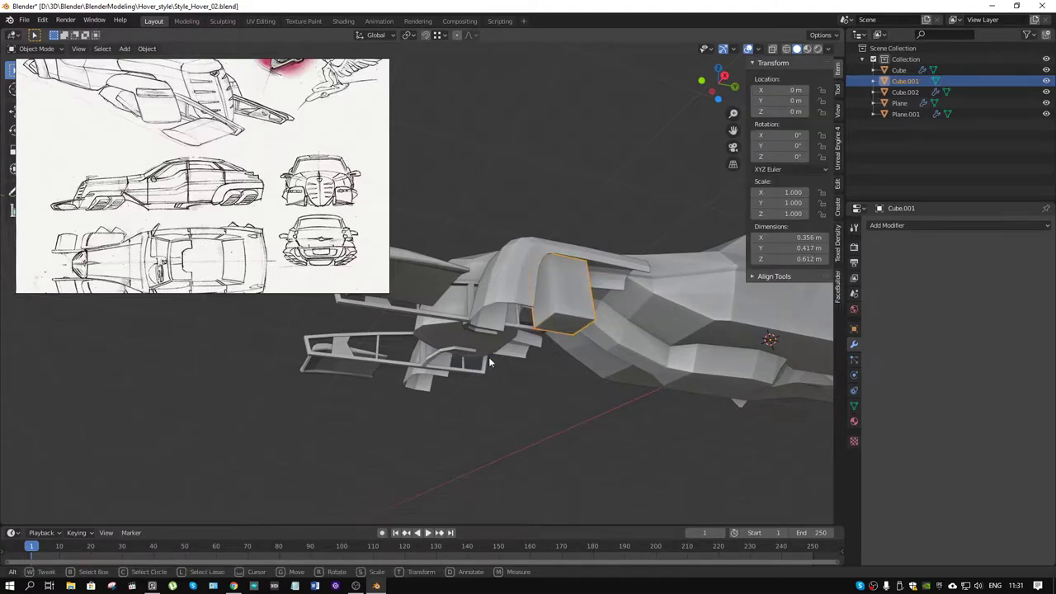
Isolate Cube.001 in Local View and add one vertical edge loop slid to factor -0.379.
middle_drag(577, 311, 571, 302)
key(KP_Divide)
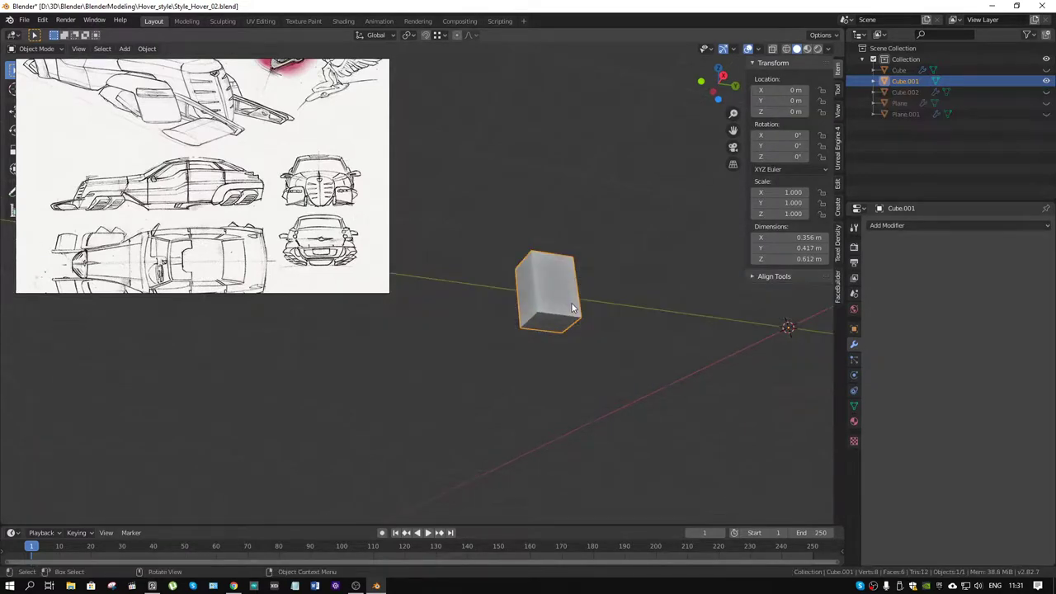
key(ctrl+Tab)
click(666, 387)
mouse_move(666, 387)
shift+middle_down()
mouse_move(757, 417)
mouse_move(533, 306)
mouse_move(536, 280)
mouse_move(542, 298)
shift+middle_up()
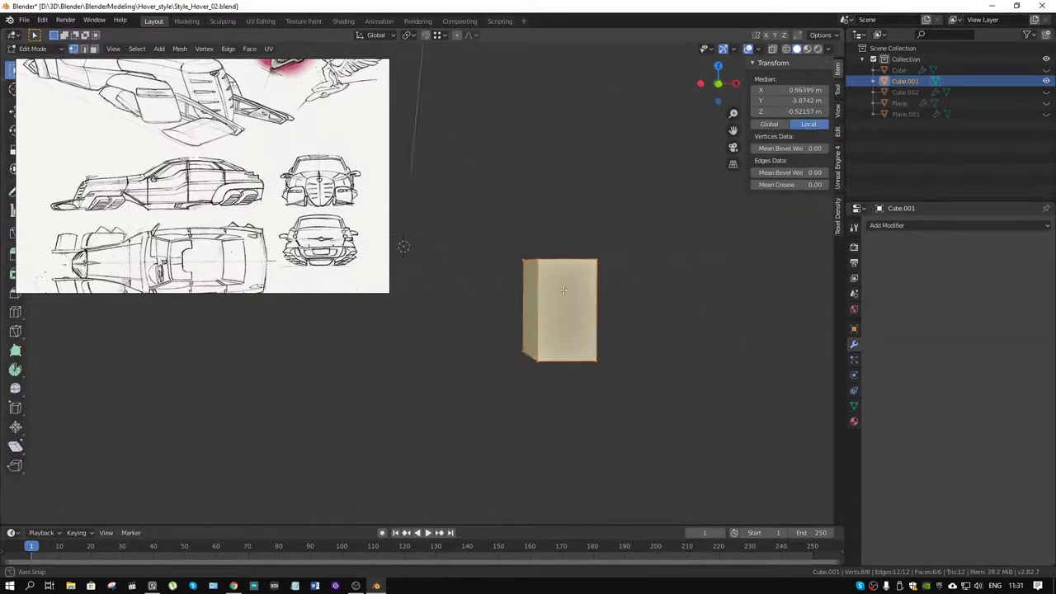
key(ctrl+r)
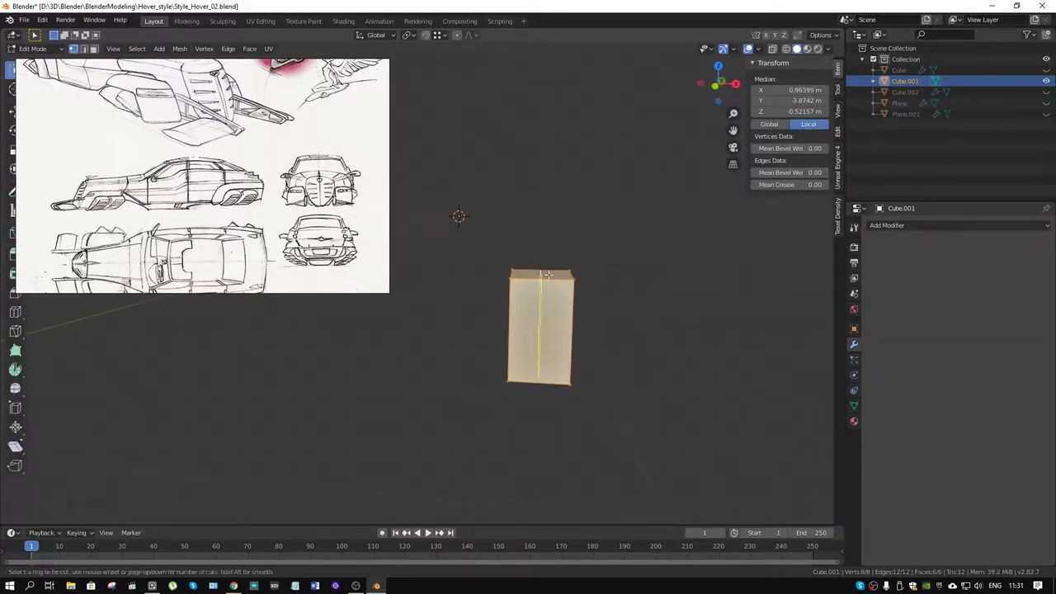
click(550, 285)
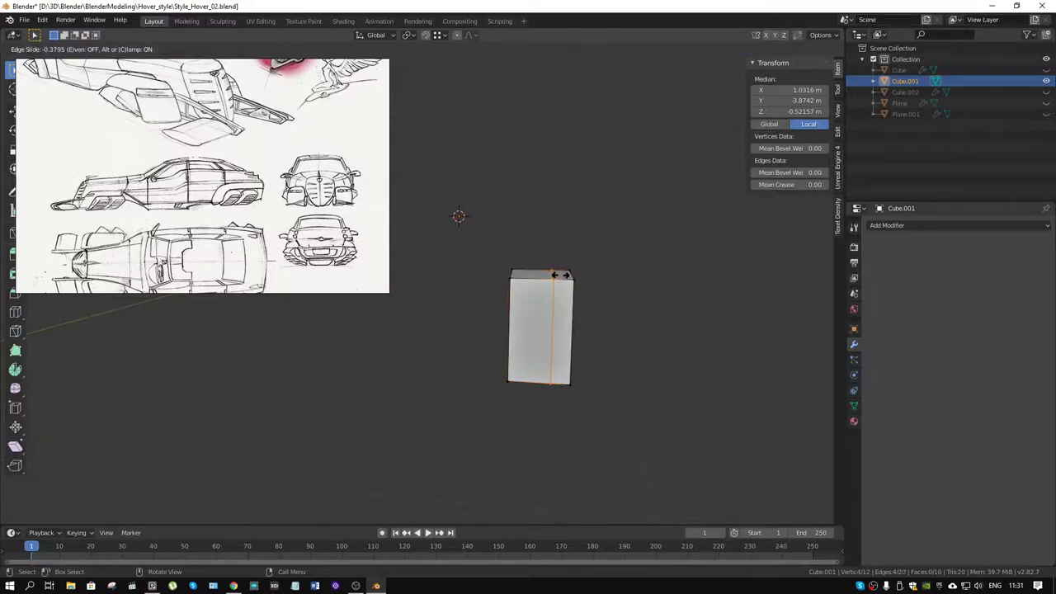
click(559, 275)
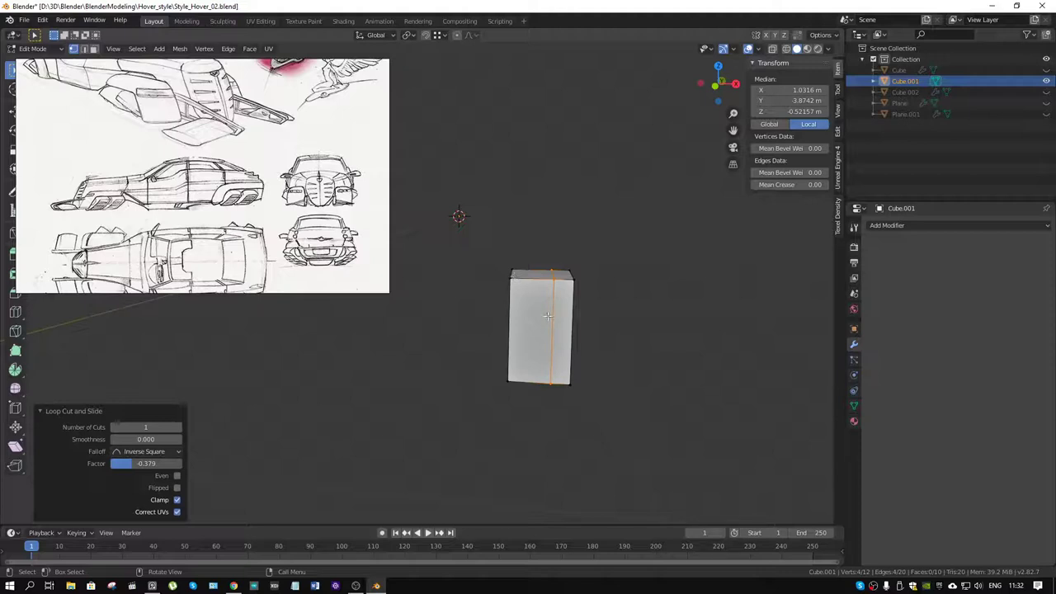
In edge select mode, pick a vertical edge and try a bevel, then cancel it.
key(2)
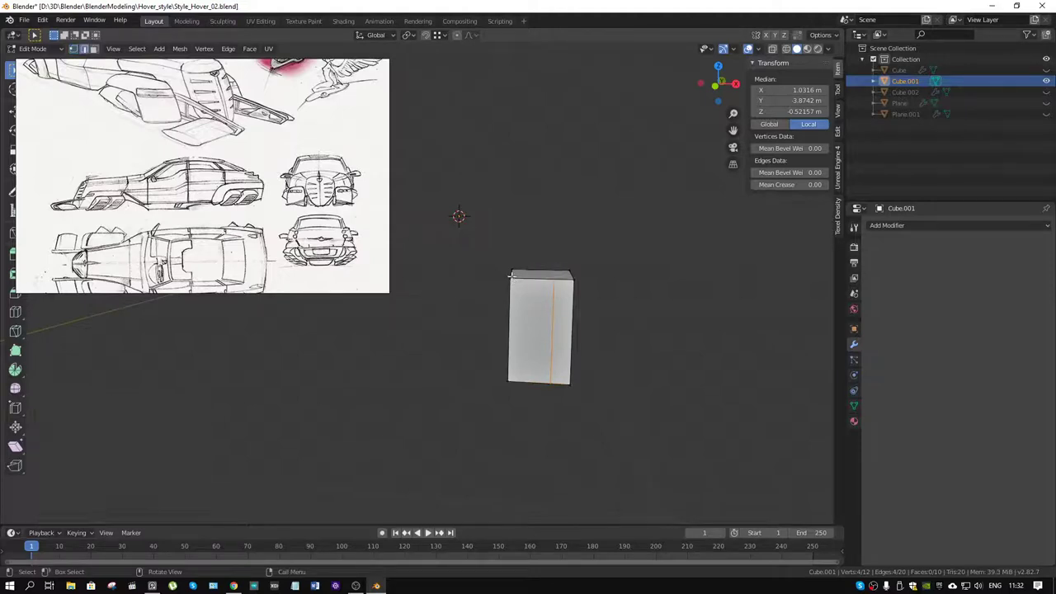
click(520, 286)
middle_drag(520, 286, 601, 307)
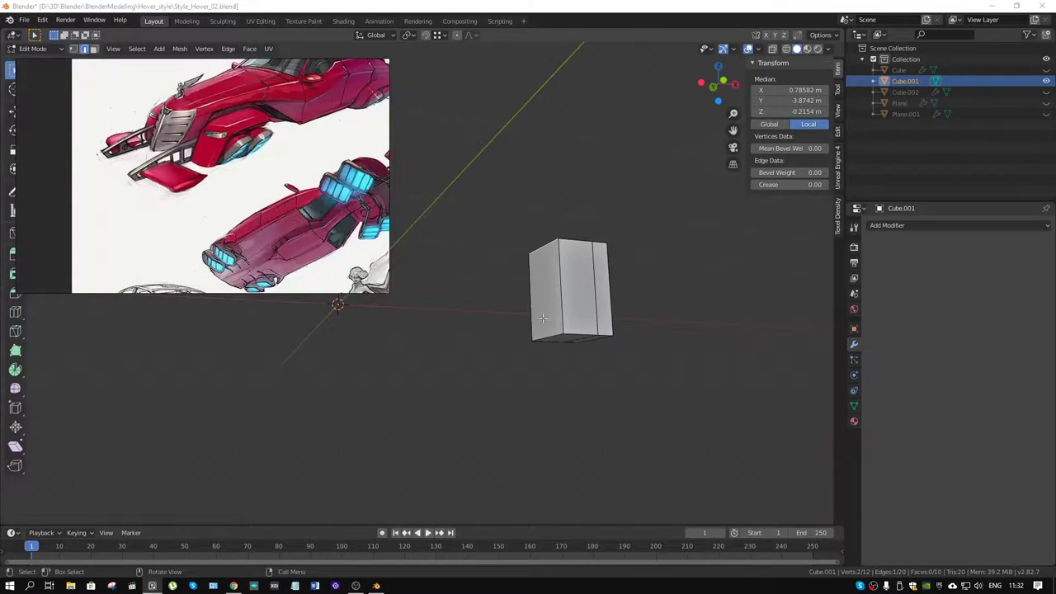
click(549, 334)
middle_drag(679, 335, 659, 337)
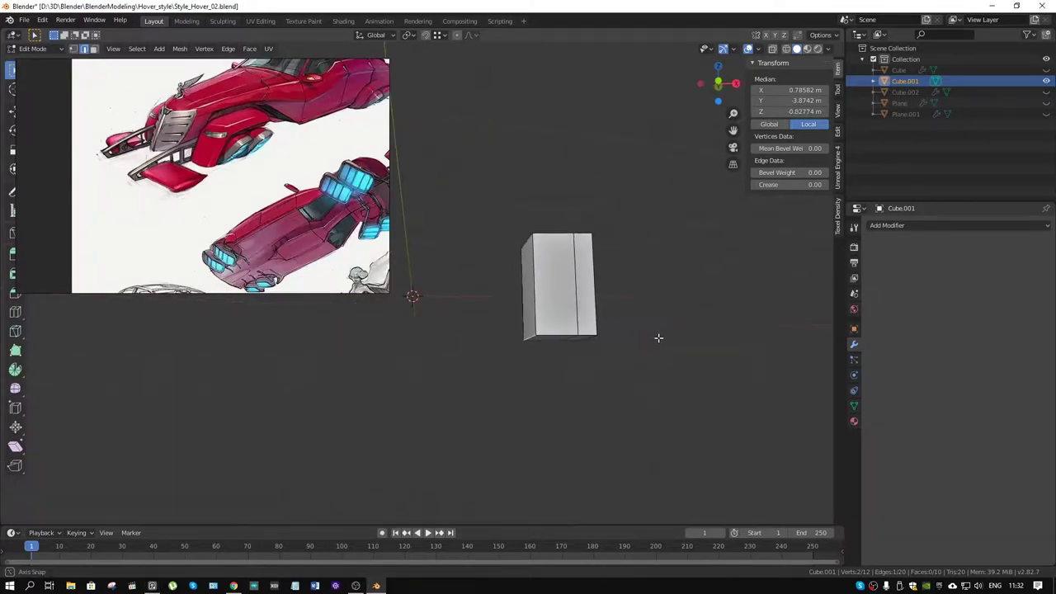
key(ctrl+b)
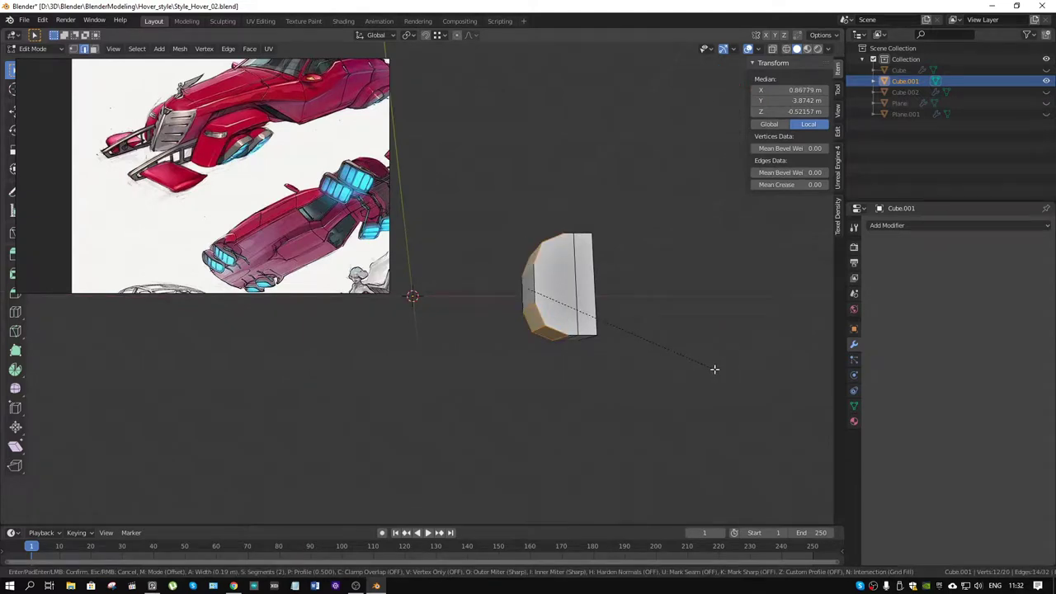
scroll(717, 368, up, 1)
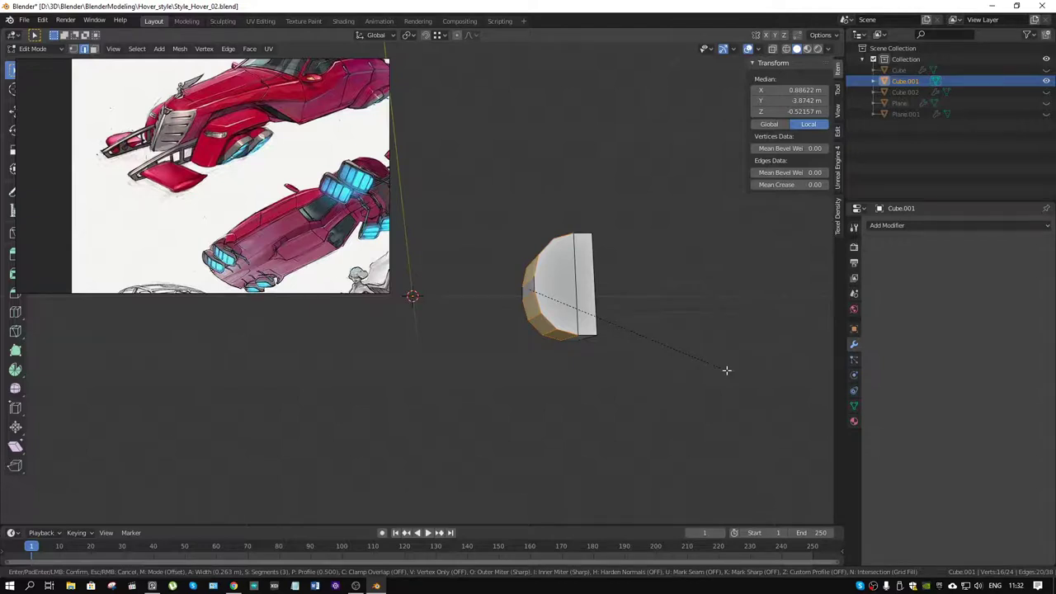
key(Escape)
Select another vertical edge, slide it along the block, then undo the slide.
shift+click(576, 310)
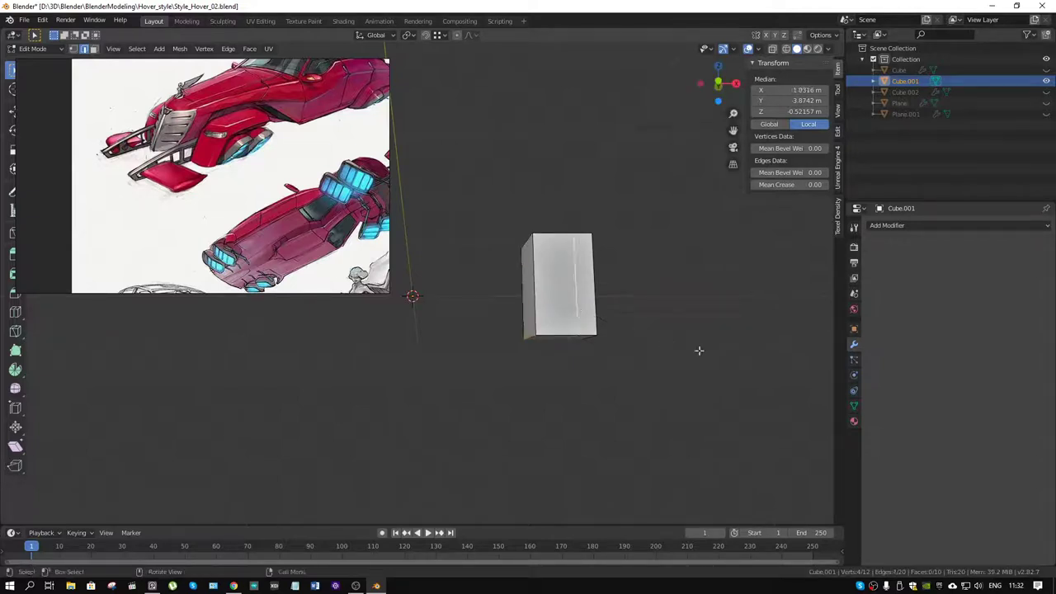
key(g)
key(g)
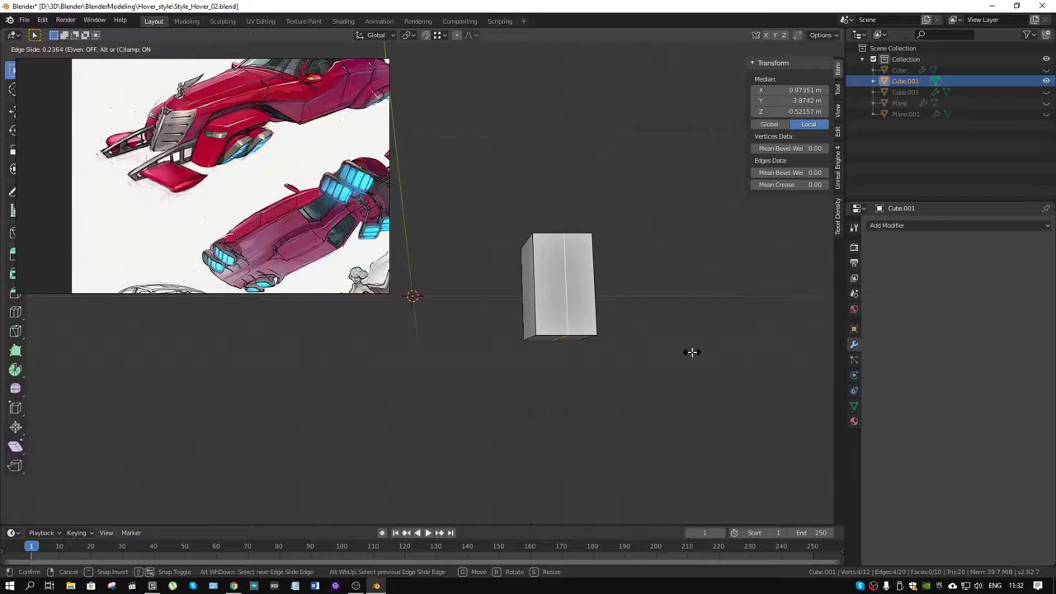
click(693, 351)
key(ctrl+z)
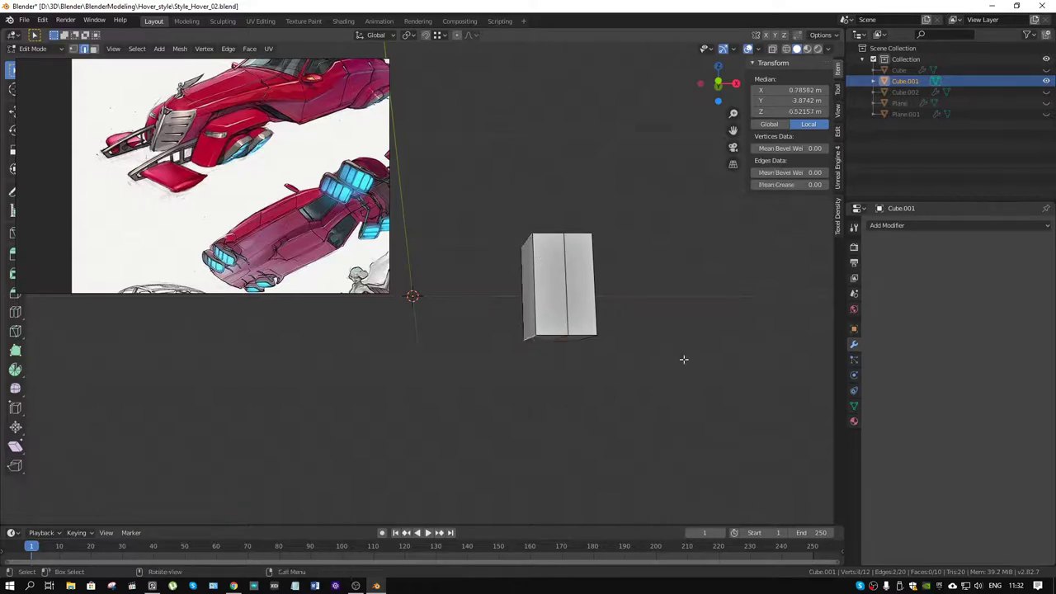
Preview a three-segment bevel about 0.288 m wide on the block's left edge.
key(ctrl+b)
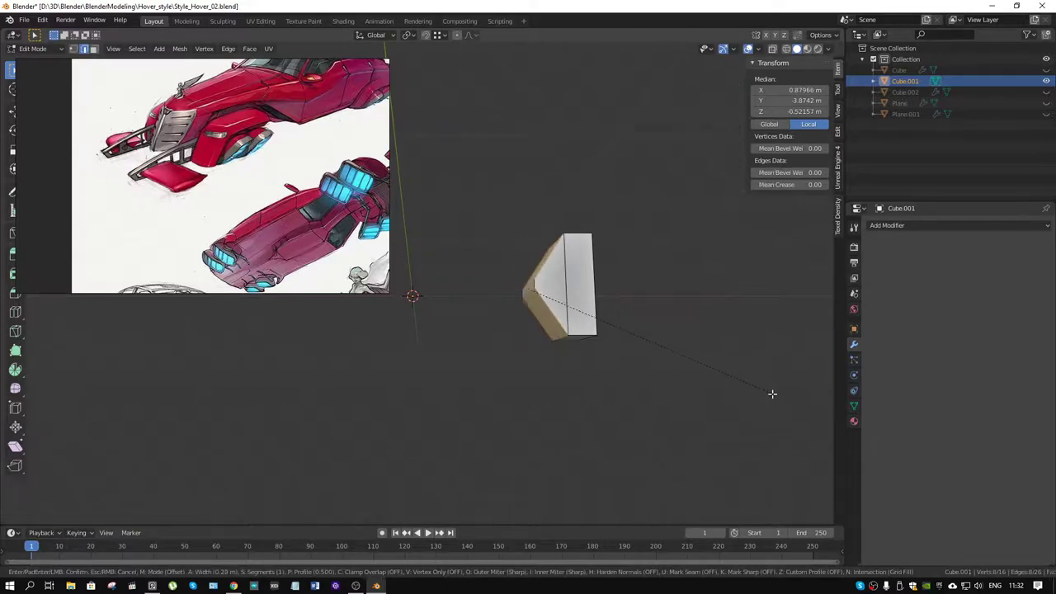
scroll(767, 392, up, 2)
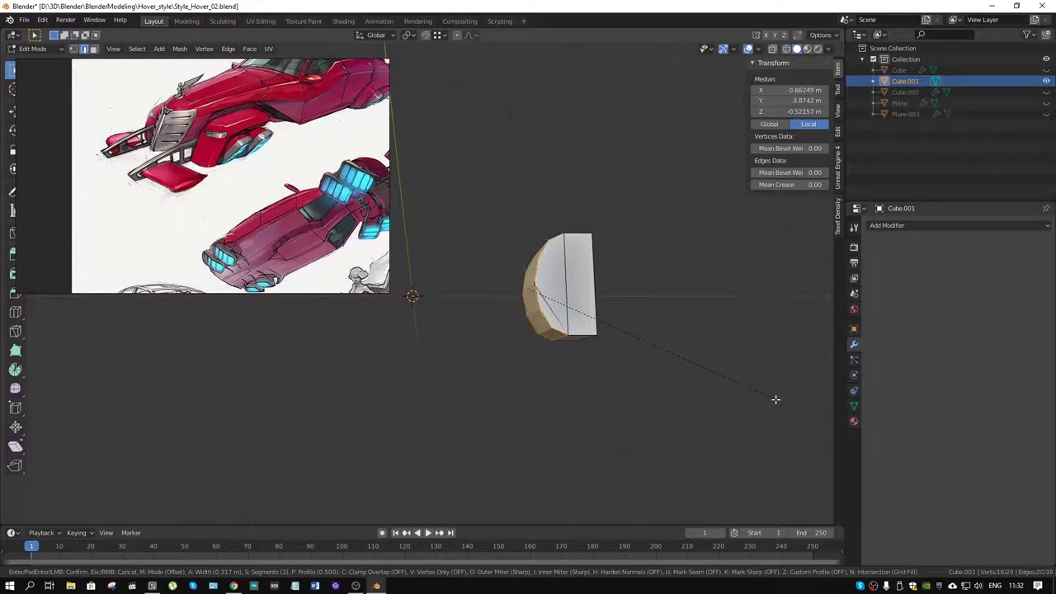
scroll(785, 403, down, 1)
scroll(772, 404, down, 2)
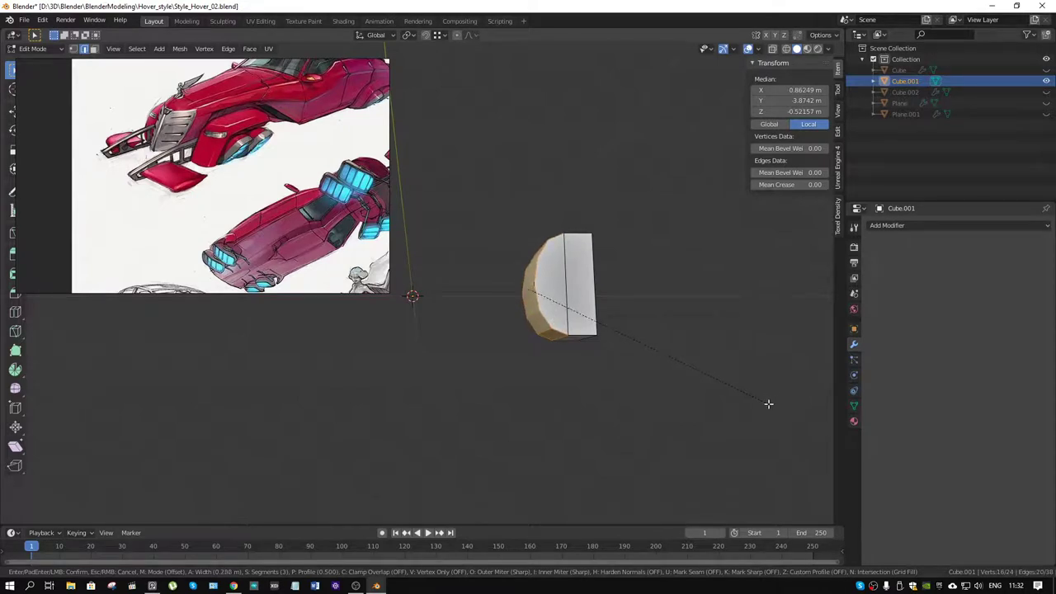
Apply the 3-segment, 0.262 m bevel and study the rounded end against the reference sketches.
click(764, 403)
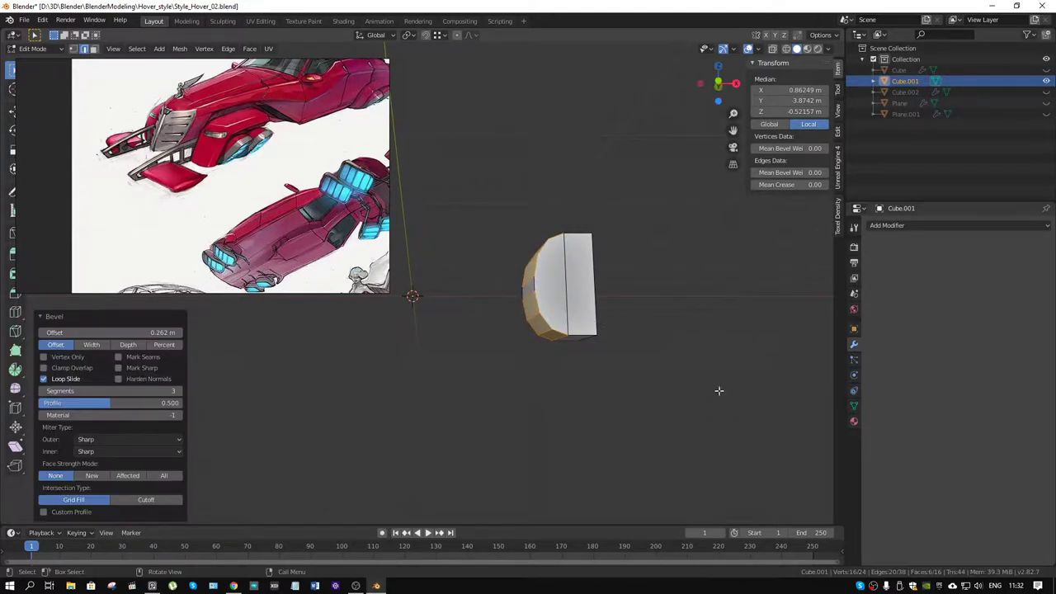
scroll(321, 236, down, 2)
scroll(297, 215, down, 2)
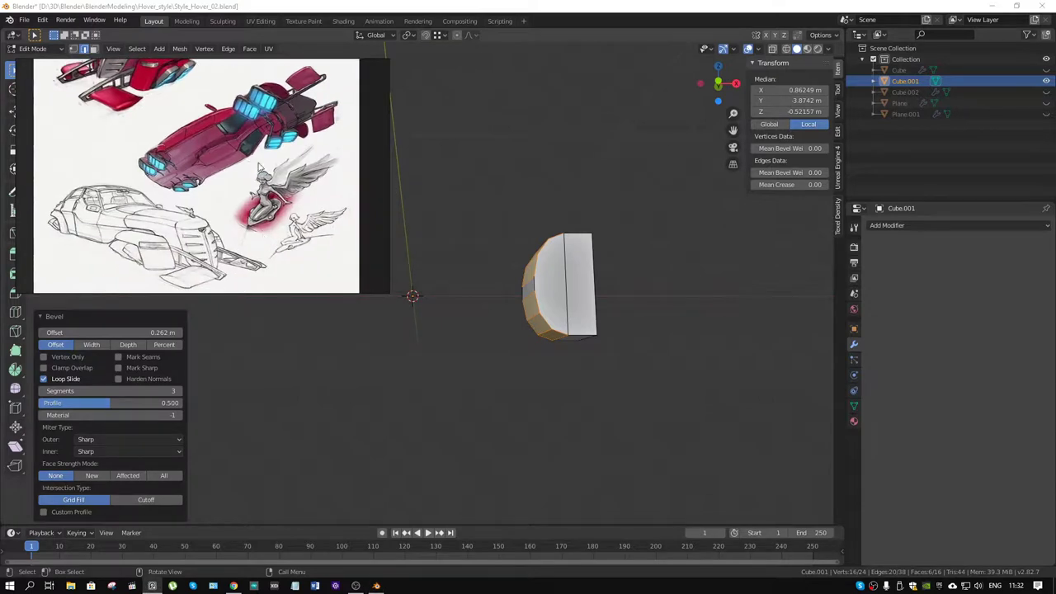
scroll(267, 186, up, 2)
scroll(267, 186, down, 2)
scroll(266, 181, down, 2)
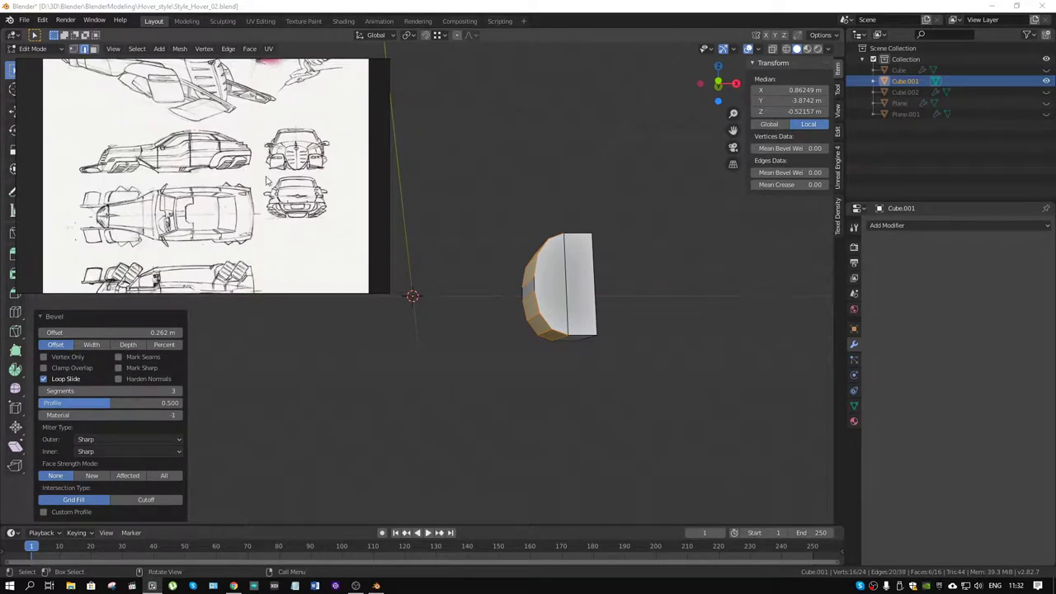
scroll(272, 190, up, 2)
scroll(297, 190, up, 2)
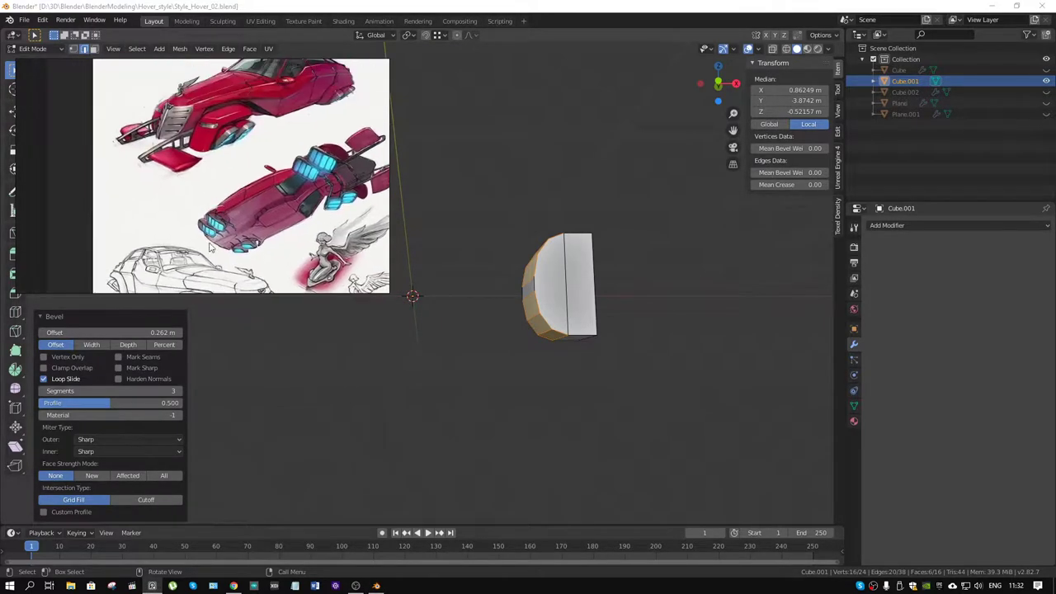
scroll(325, 190, up, 1)
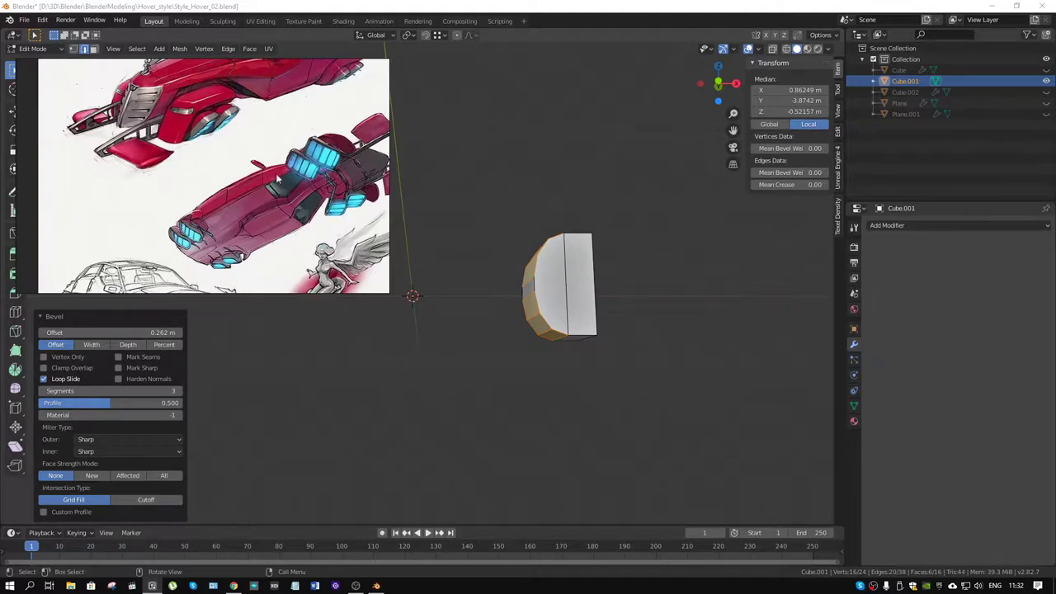
scroll(249, 216, down, 2)
scroll(272, 181, down, 2)
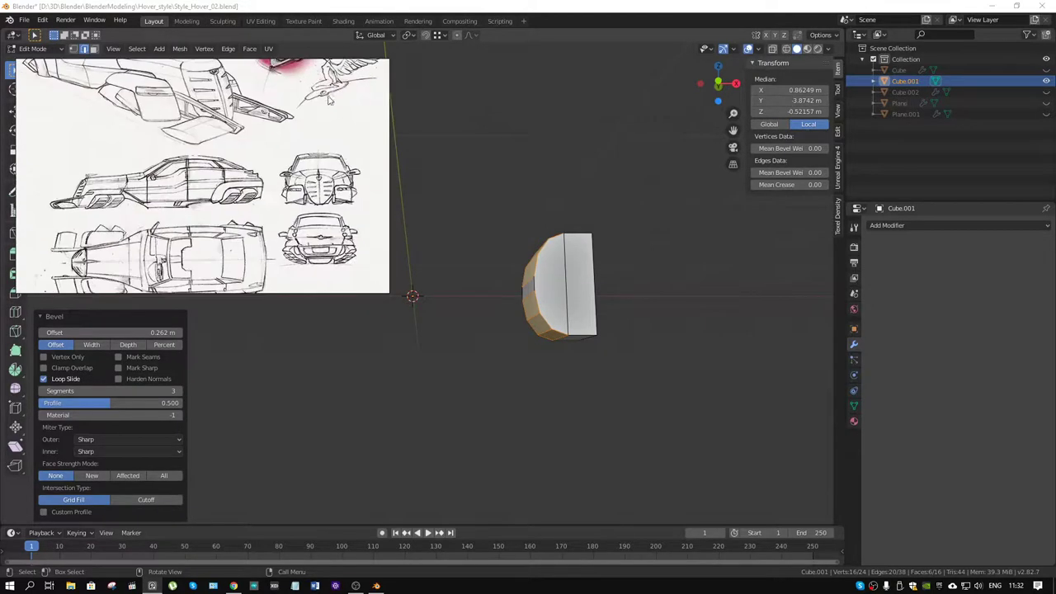
scroll(262, 166, down, 1)
scroll(209, 225, down, 2)
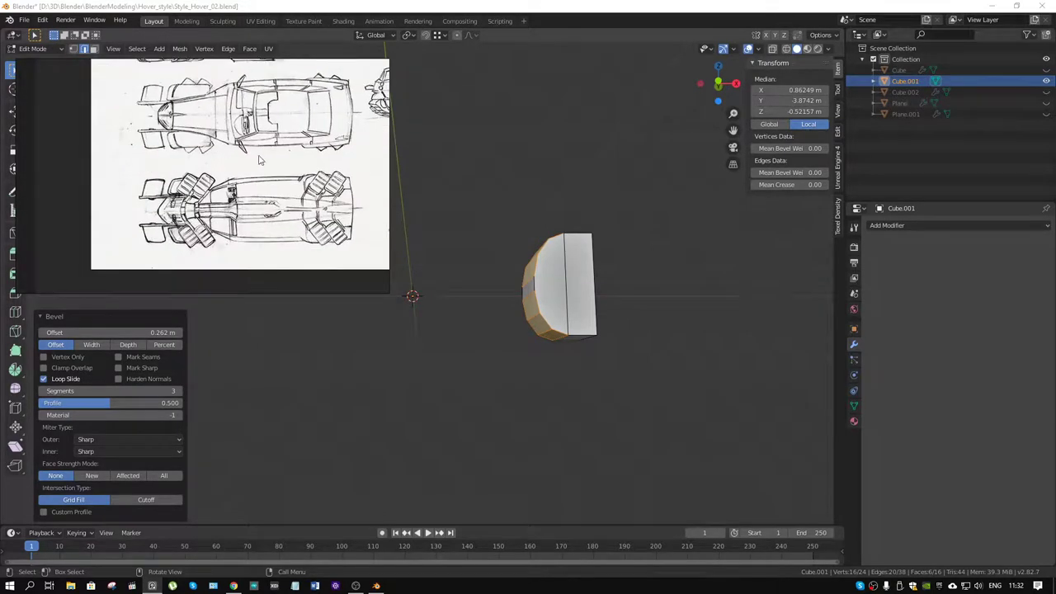
scroll(261, 161, up, 2)
scroll(293, 175, up, 2)
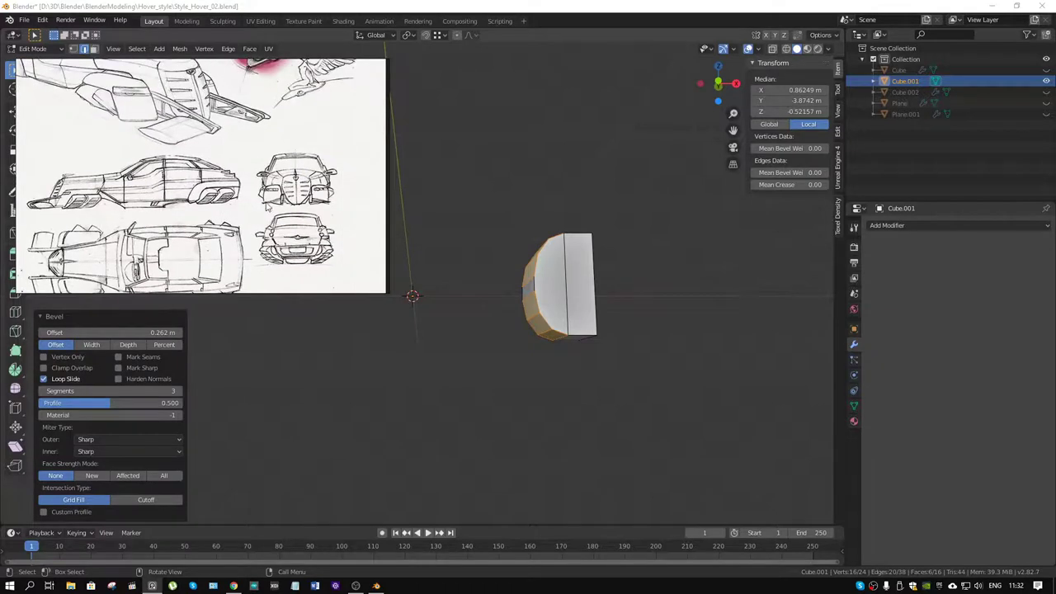
scroll(264, 206, up, 1)
scroll(301, 237, up, 1)
scroll(301, 237, up, 2)
scroll(253, 161, up, 1)
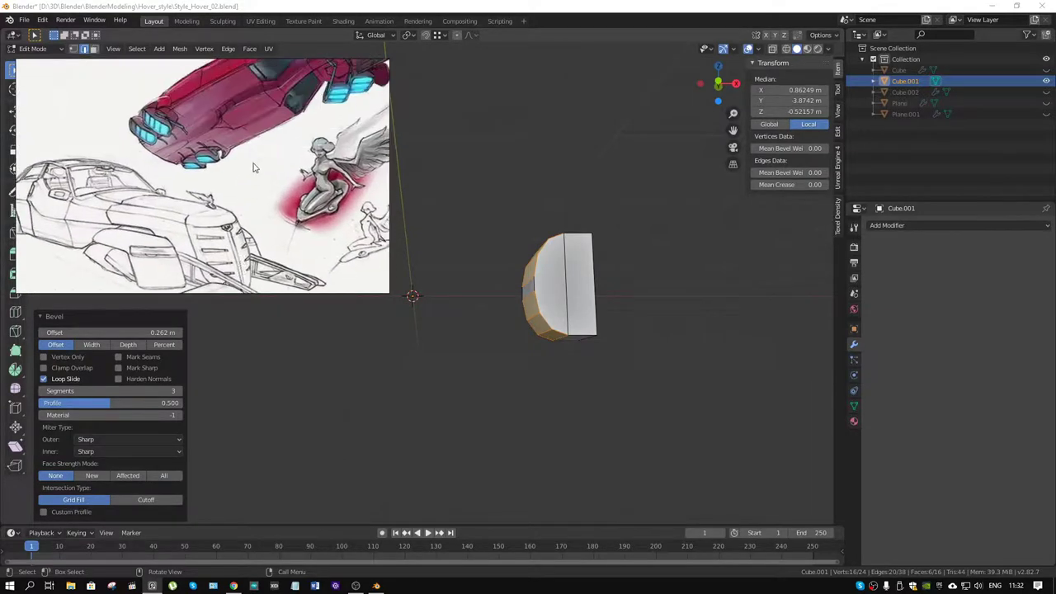
scroll(262, 222, up, 2)
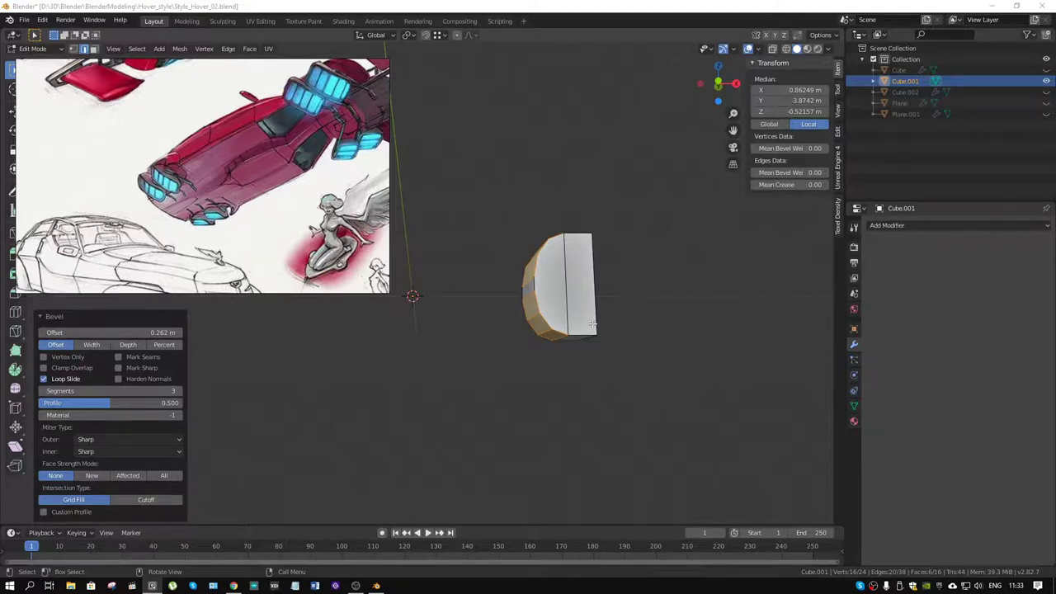
scroll(568, 328, up, 2)
scroll(567, 323, down, 2)
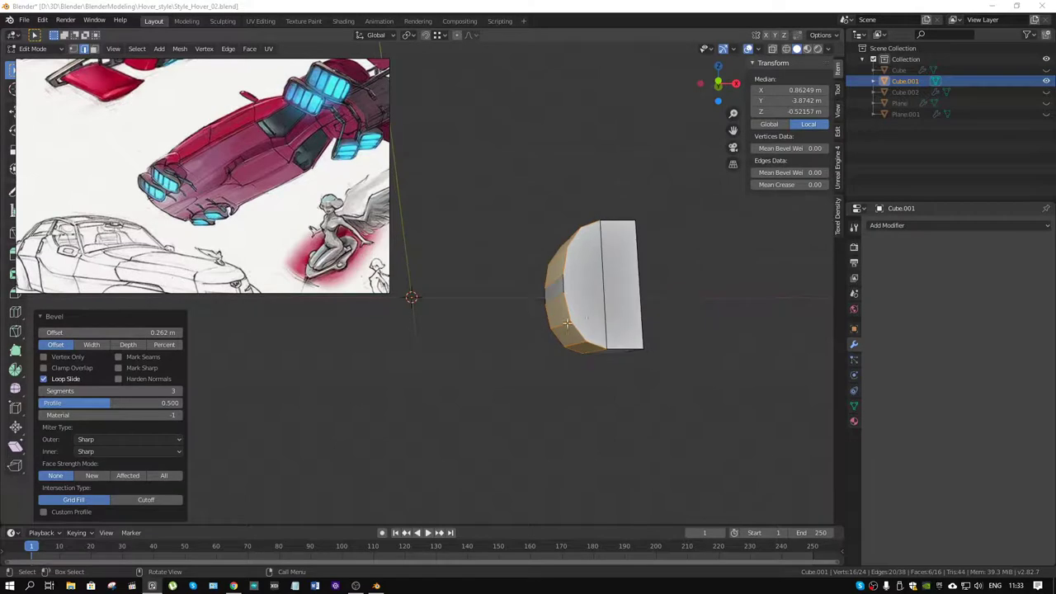
mouse_move(567, 323)
middle_down()
mouse_move(600, 300)
mouse_move(622, 315)
mouse_move(528, 316)
middle_up()
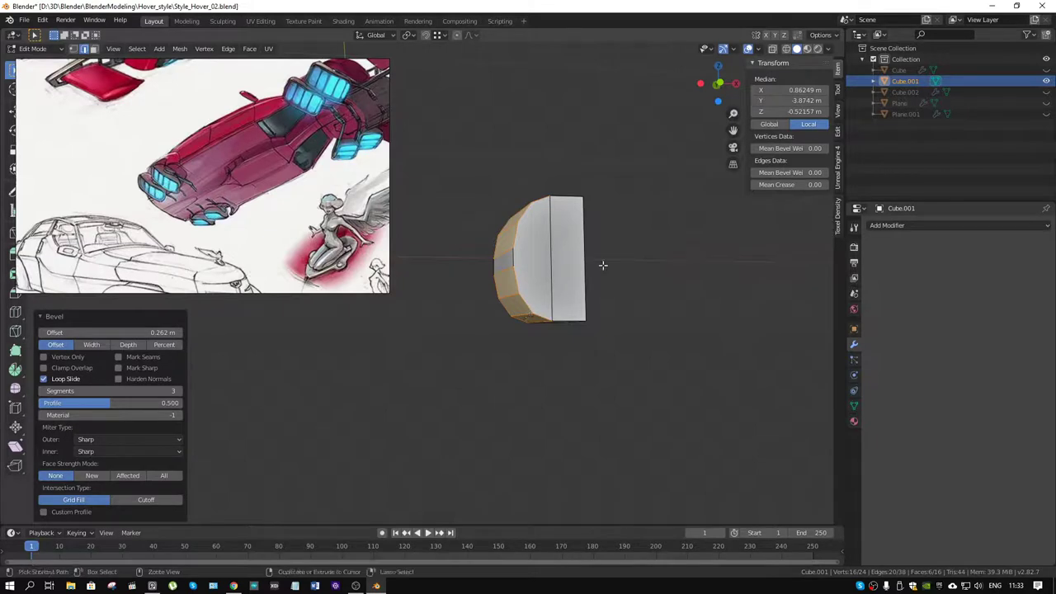
Undo the bevel, slide the middle vertical edge, and push the left face out along X.
key(ctrl+z)
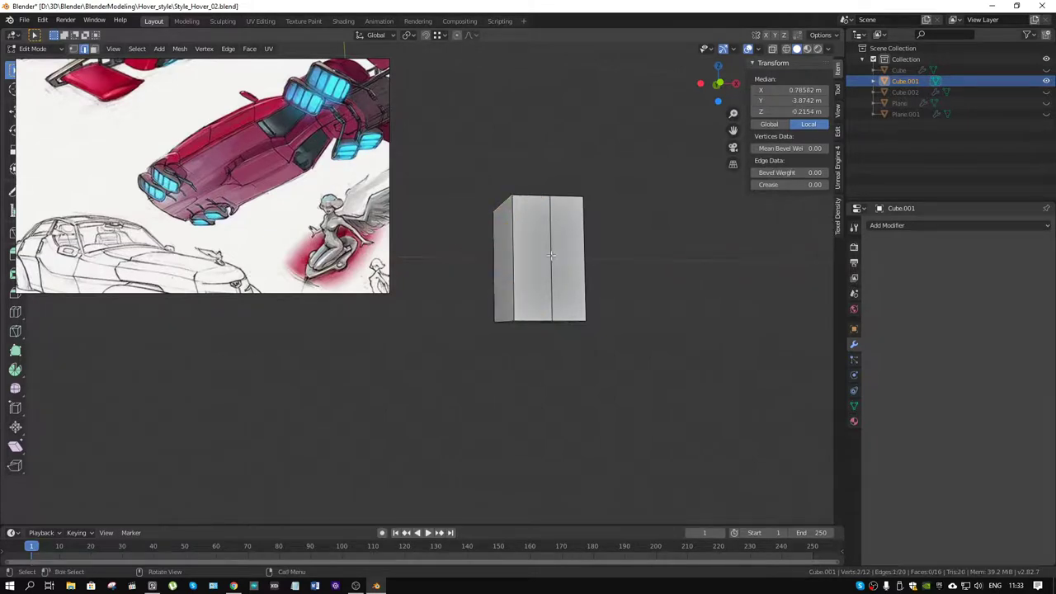
click(576, 281)
key(g)
key(g)
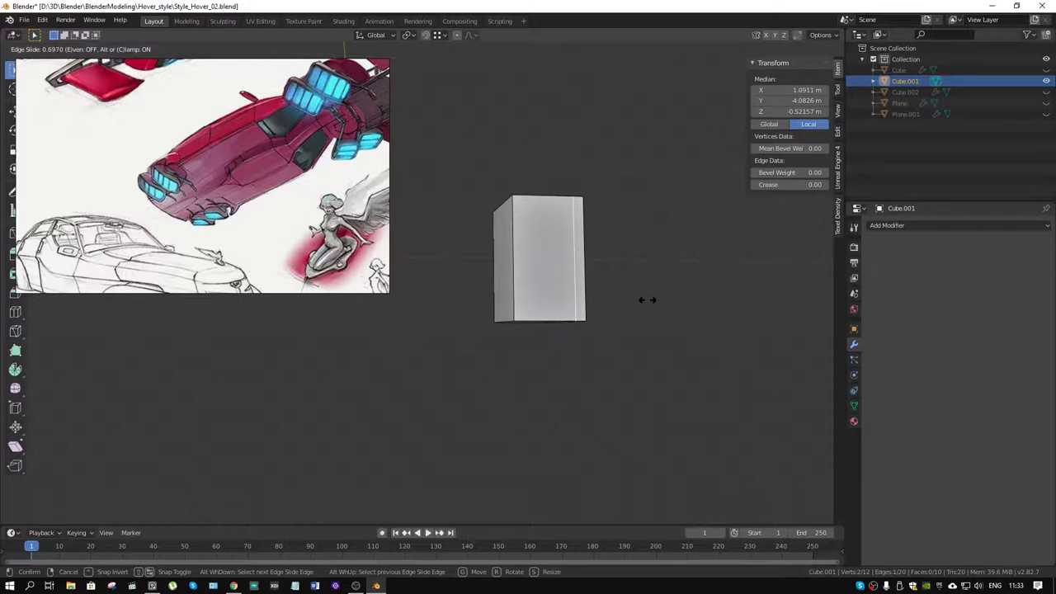
click(647, 300)
click(506, 319)
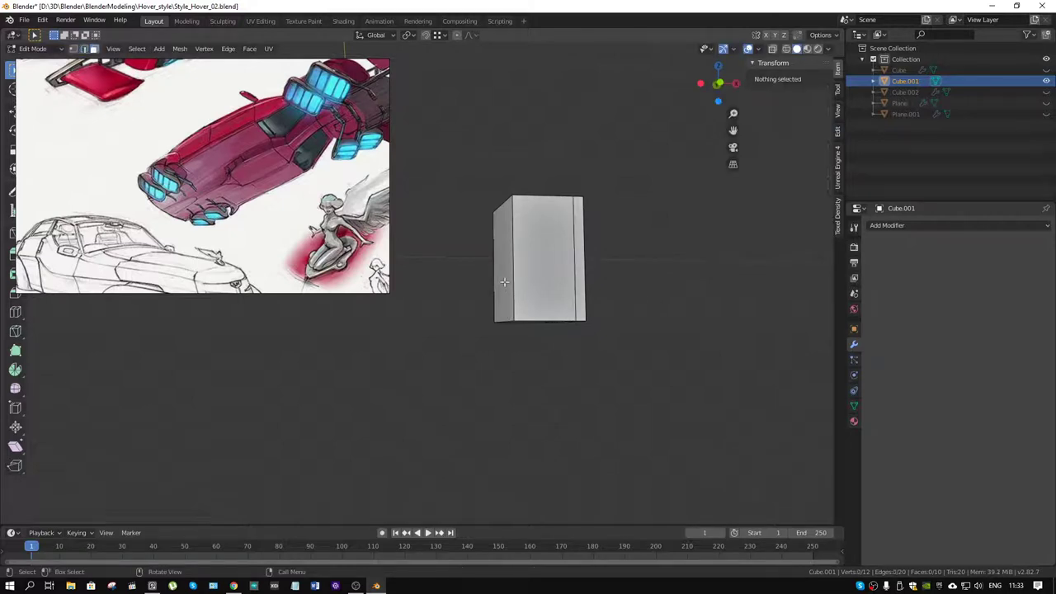
key(g)
key(x)
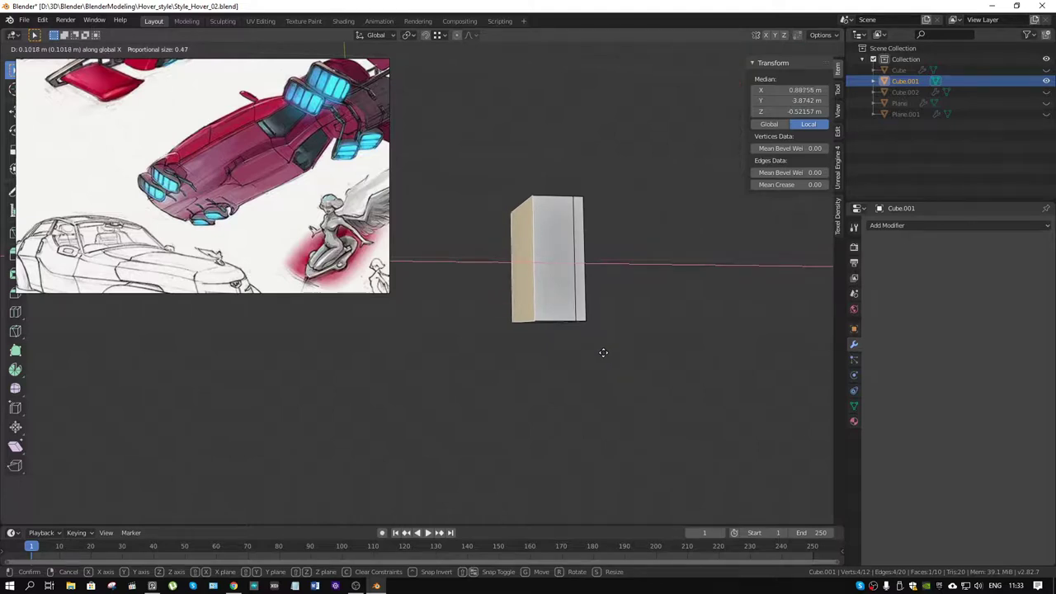
click(600, 349)
Cancel a trial bevel on the top edge, then dissolve the selected edges.
click(520, 198)
key(ctrl+b)
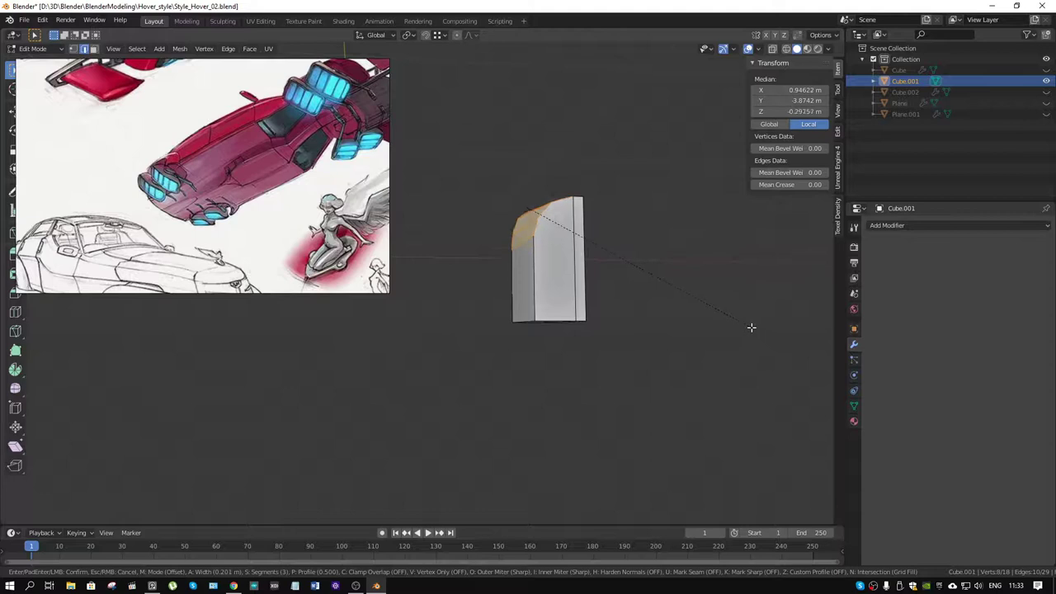
key(Escape)
mouse_move(747, 324)
middle_down()
mouse_move(683, 338)
mouse_move(632, 313)
middle_up()
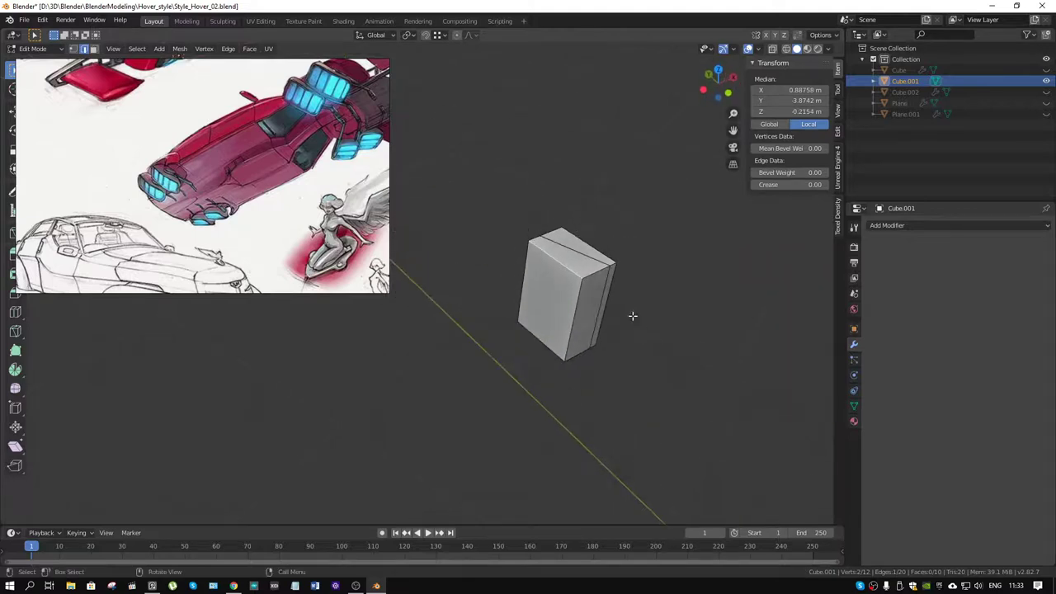
click(616, 280)
key(x)
click(615, 283)
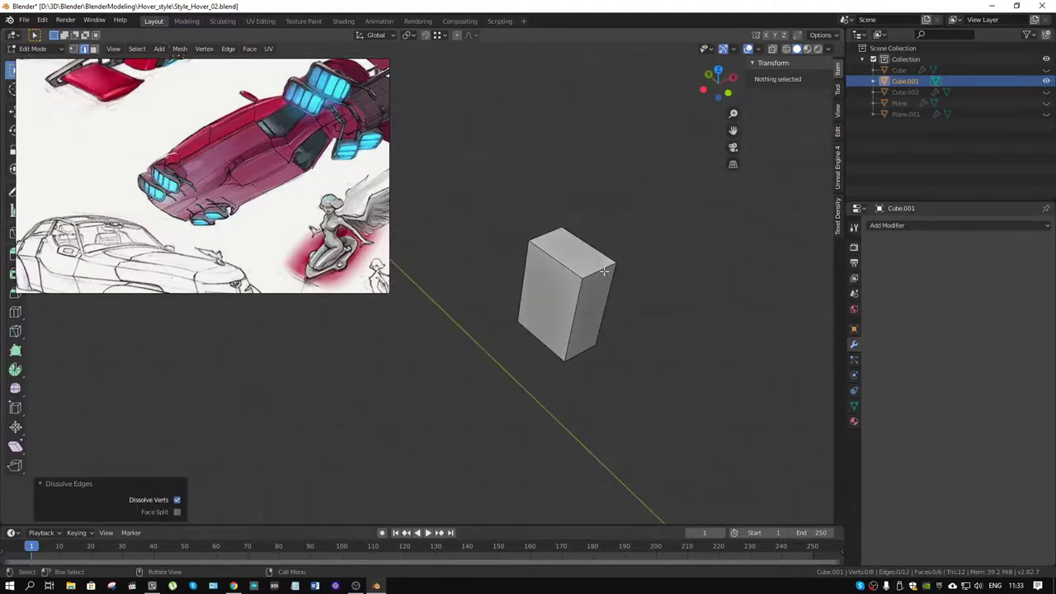
Add an edge loop at factor 0.5985 and preview a 3-segment, 0.231 m top-edge bevel.
key(g)
key(g)
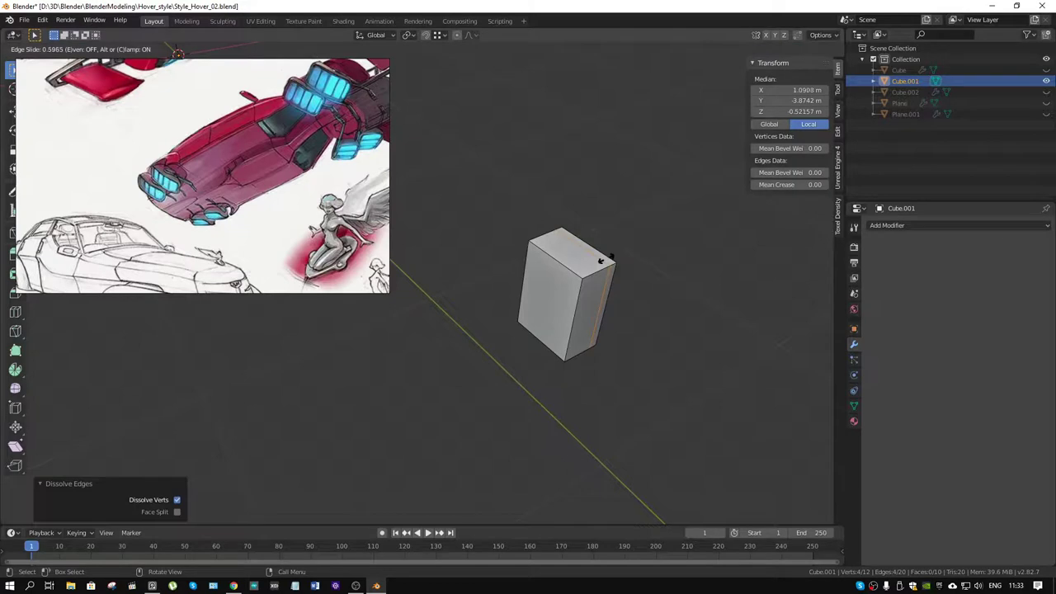
click(602, 261)
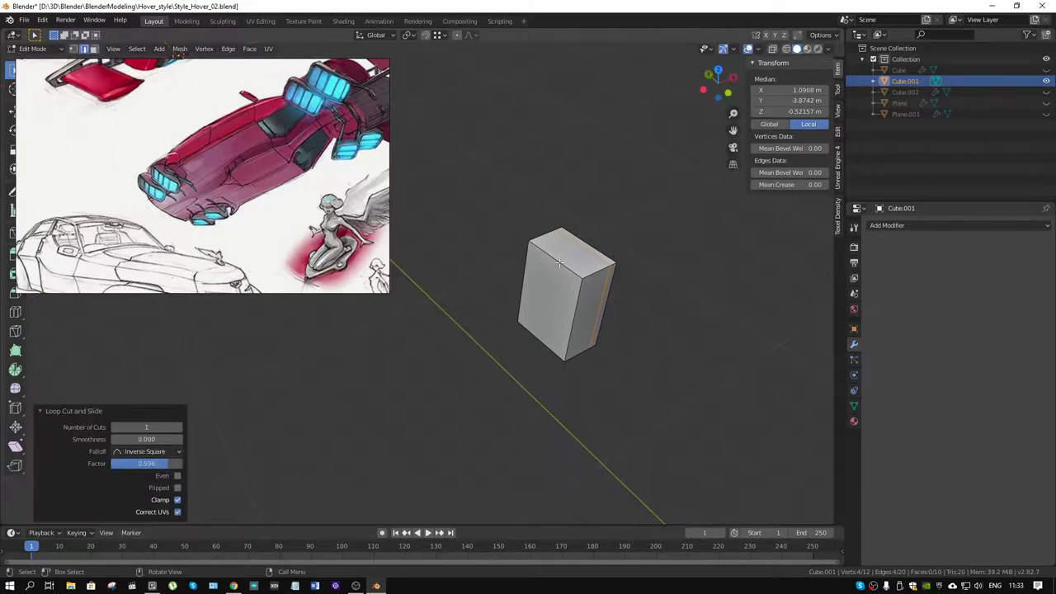
middle_drag(558, 262, 629, 262)
key(ctrl+b)
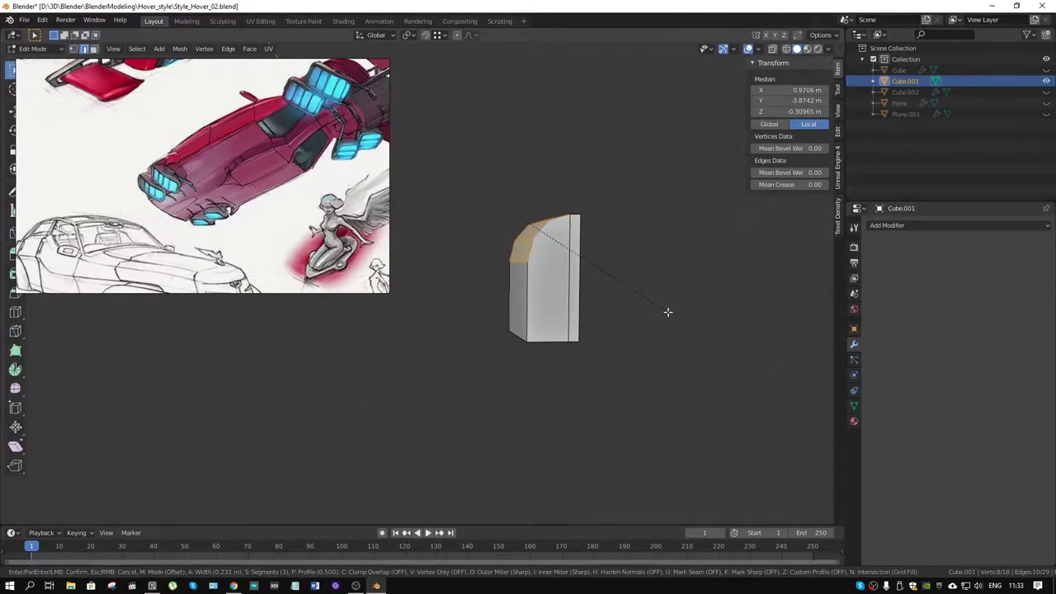
Confirm the top bevel, then bevel the lower-left edge with three segments and profile 0.367.
click(668, 306)
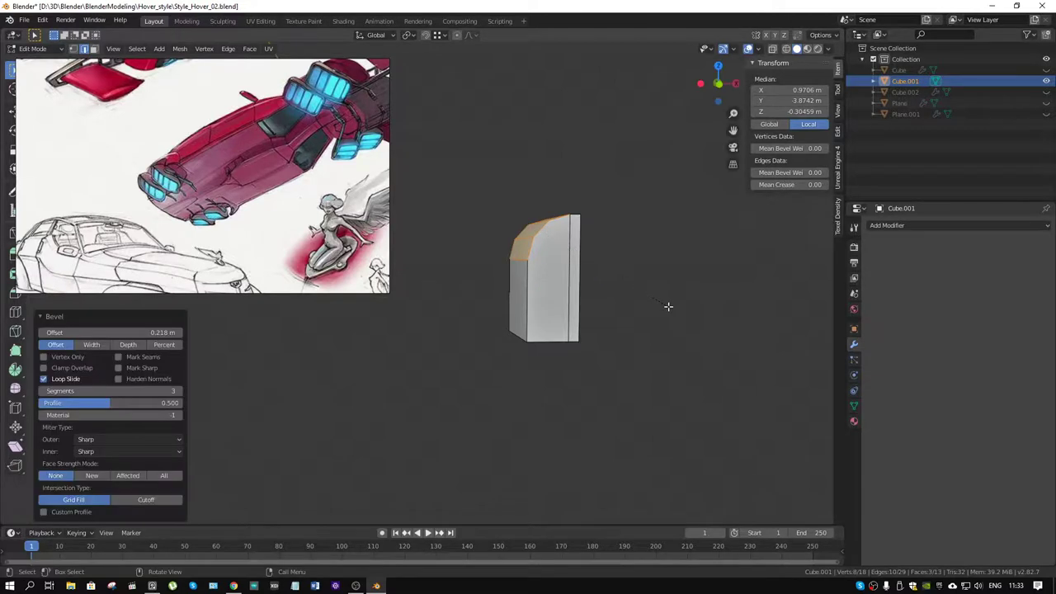
click(524, 331)
key(ctrl+b)
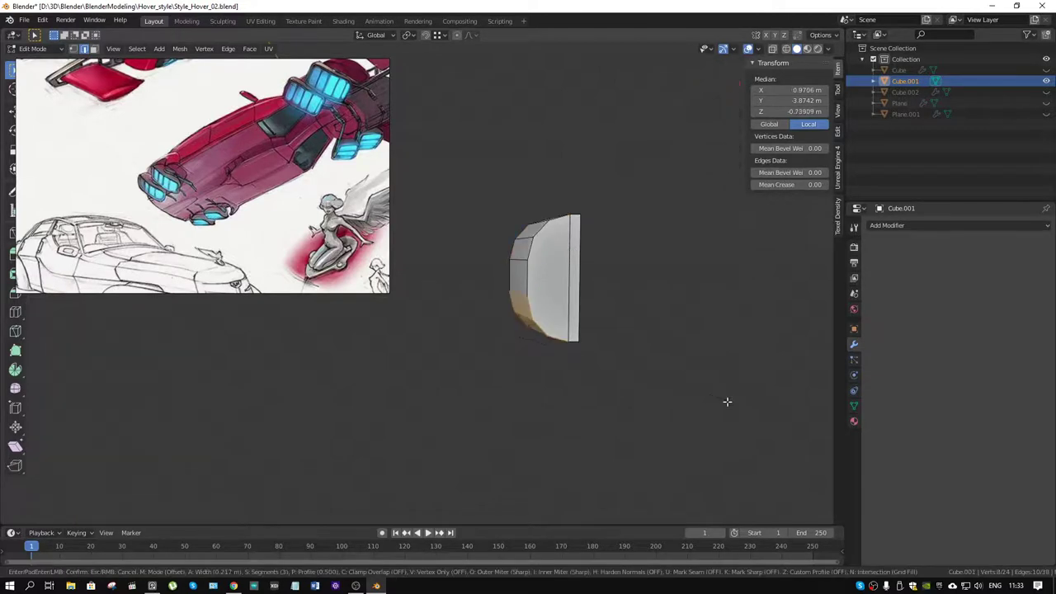
scroll(741, 427, down, 1)
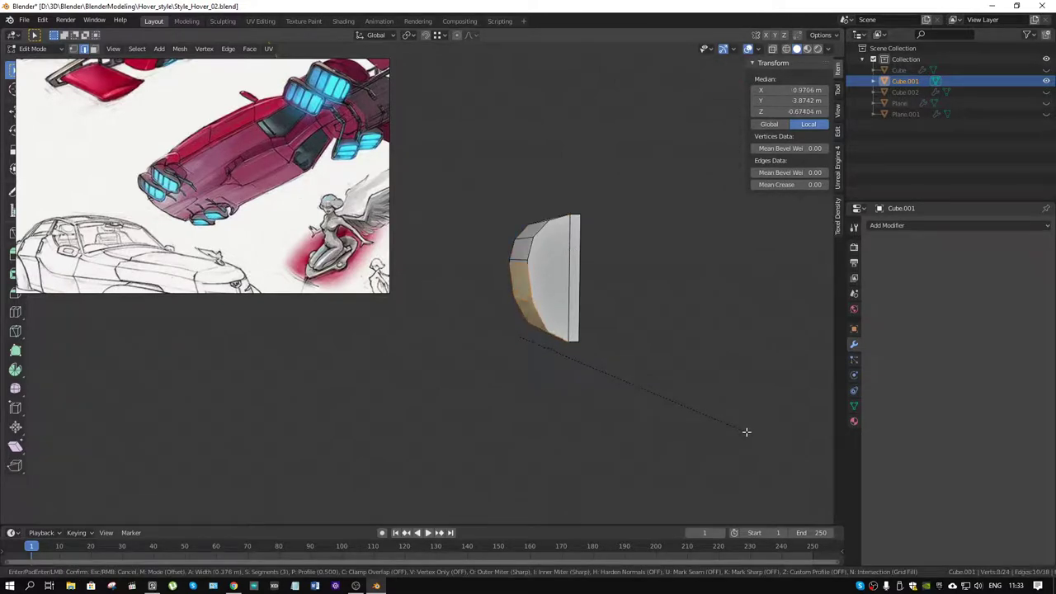
scroll(749, 435, up, 1)
click(760, 428)
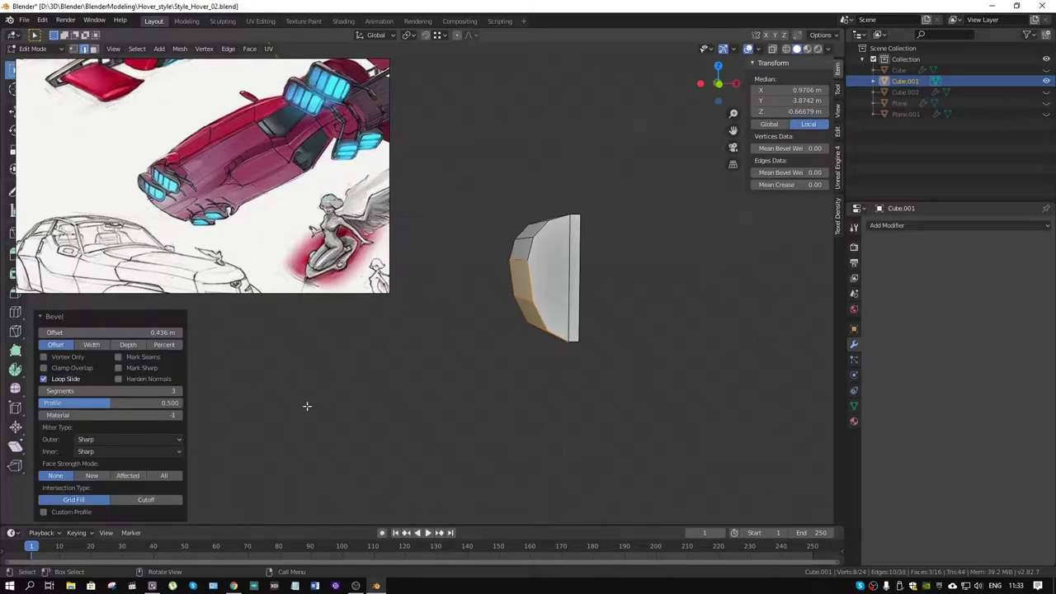
drag(105, 403, 92, 403)
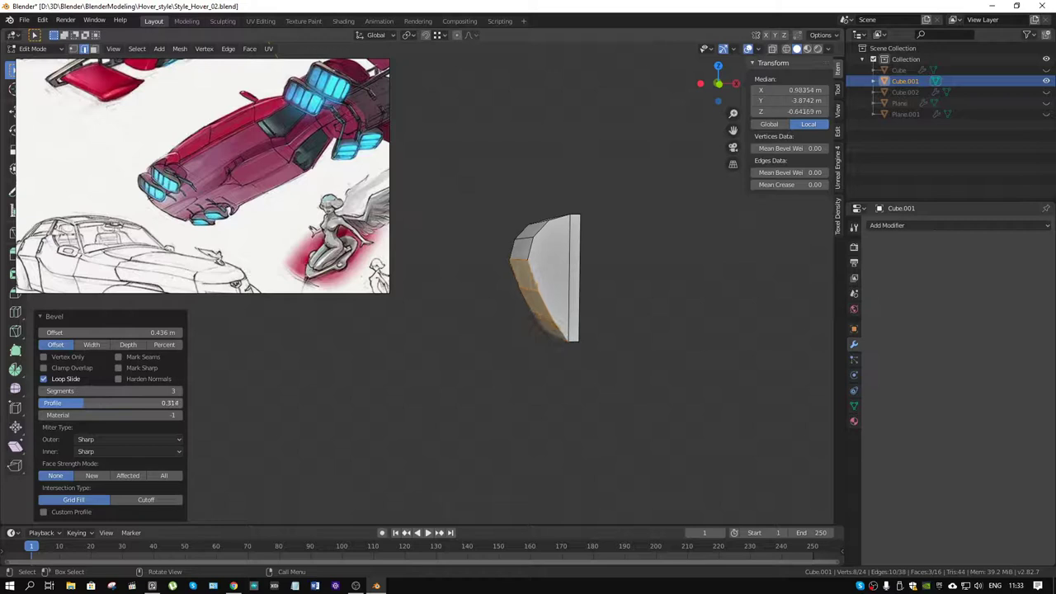
middle_drag(530, 296, 530, 295)
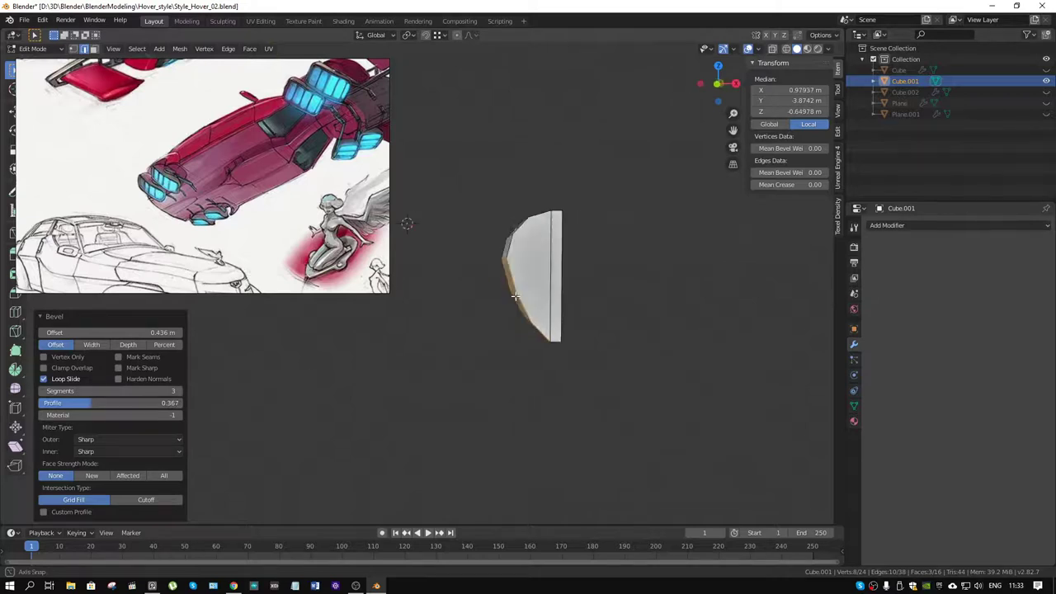
Merge by Distance on the whole pod, removing 6 duplicate vertices.
key(a)
key(m)
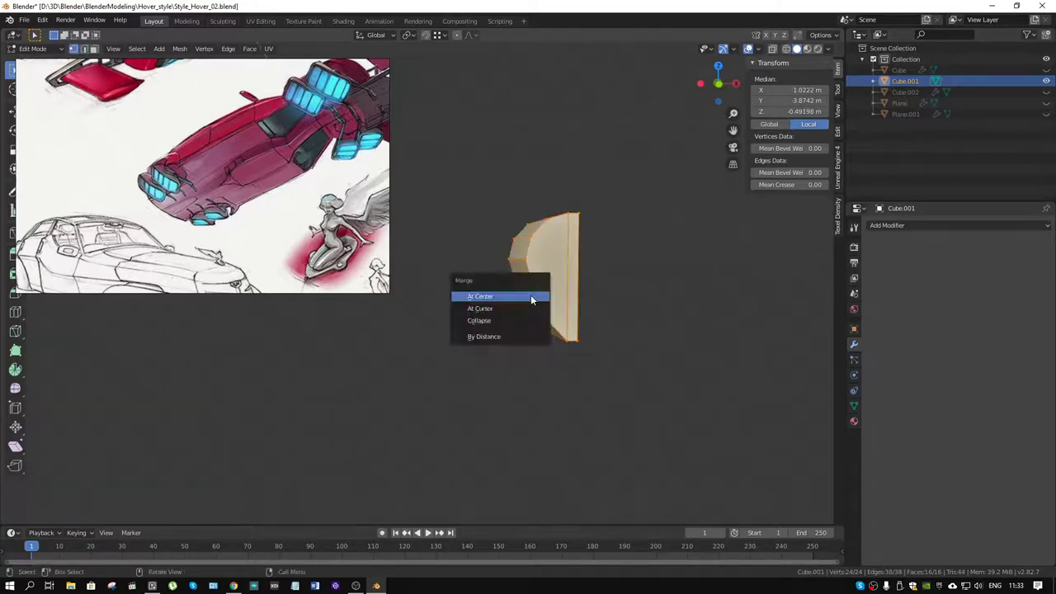
click(495, 336)
mouse_move(514, 330)
middle_down()
mouse_move(556, 281)
mouse_move(587, 283)
mouse_move(565, 274)
middle_up()
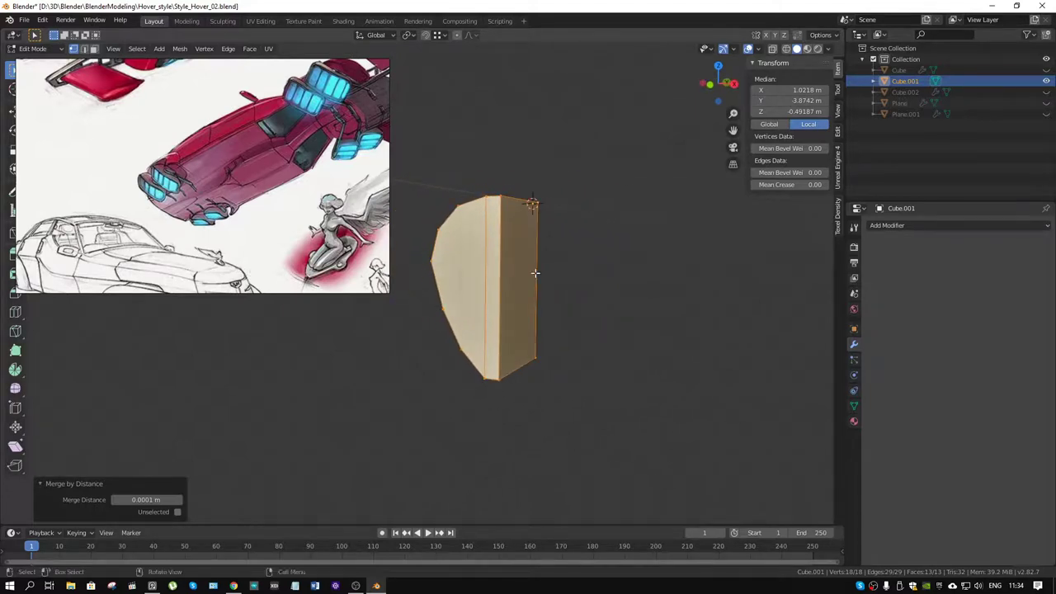
key(ctrl+r)
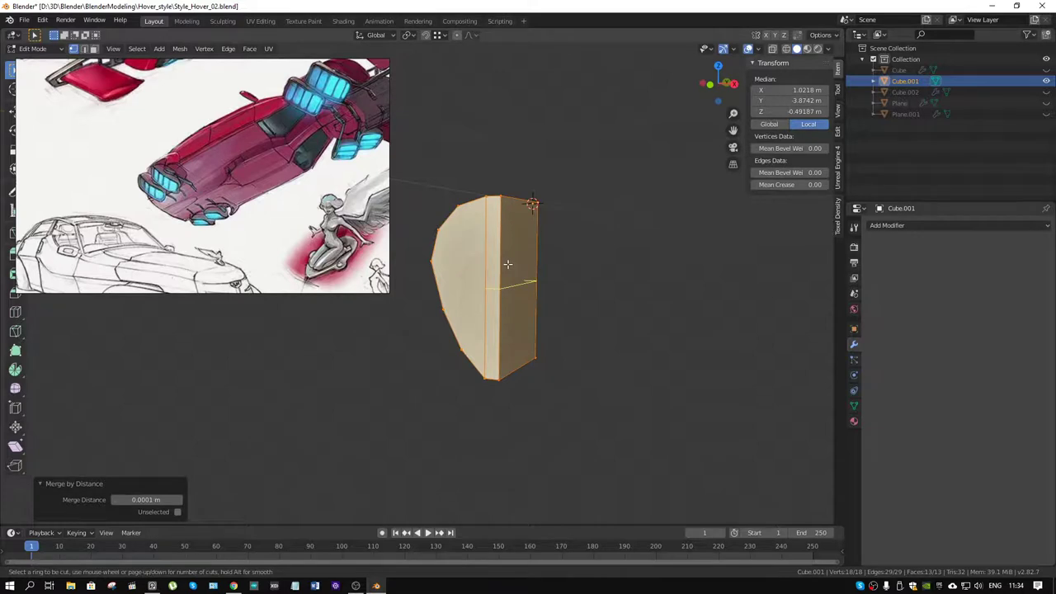
Add four centred horizontal edge loops across the pod.
scroll(507, 264, up, 1)
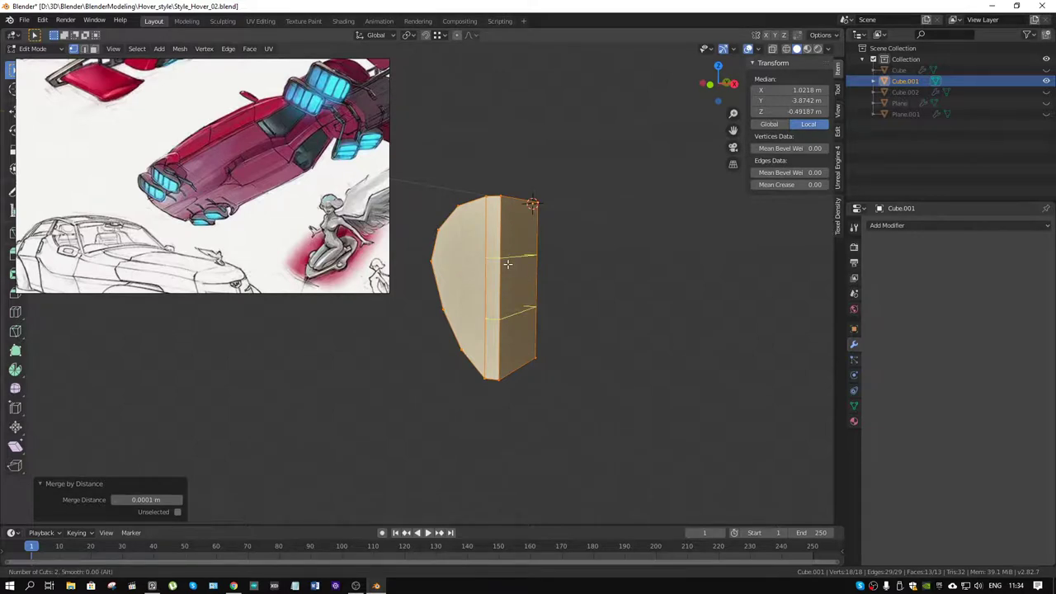
scroll(507, 264, up, 1)
scroll(508, 264, up, 1)
click(508, 264)
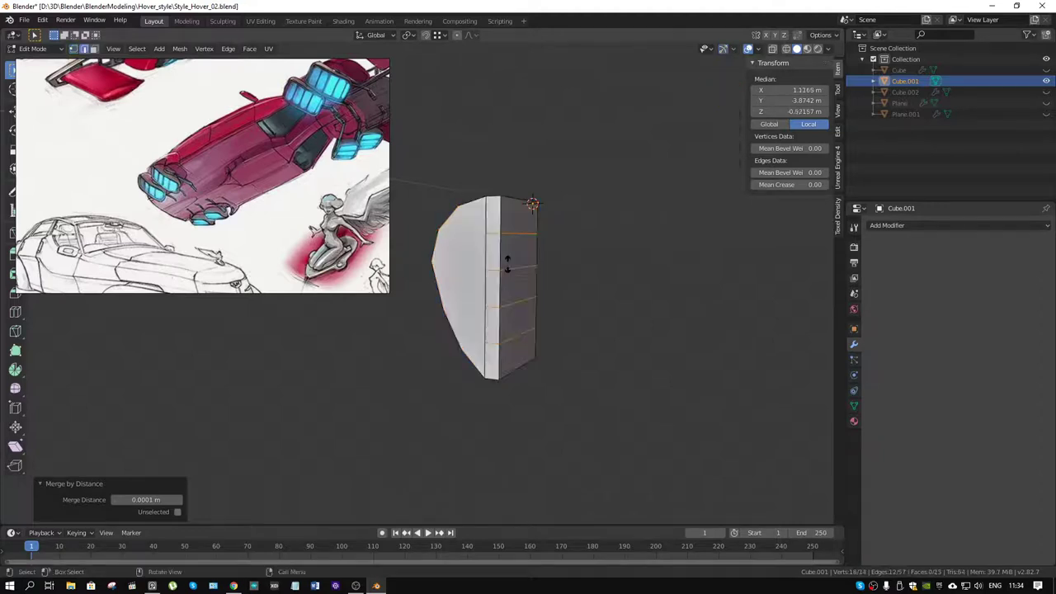
right_click(507, 264)
Select the pod's middle face, enable Proportional Editing and trial an X move.
key(3)
click(518, 292)
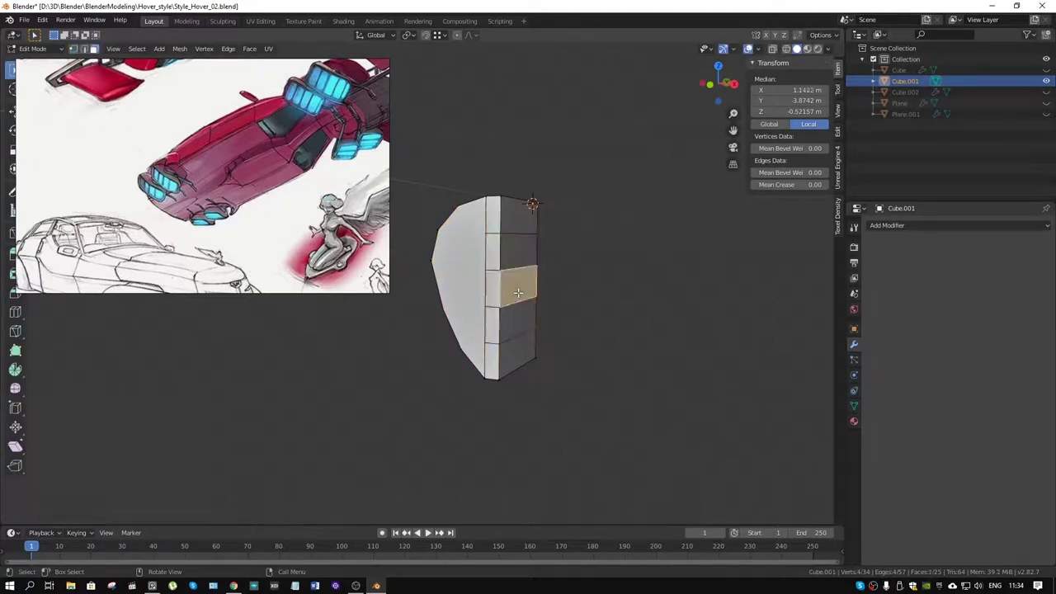
middle_drag(518, 292, 472, 200)
click(458, 36)
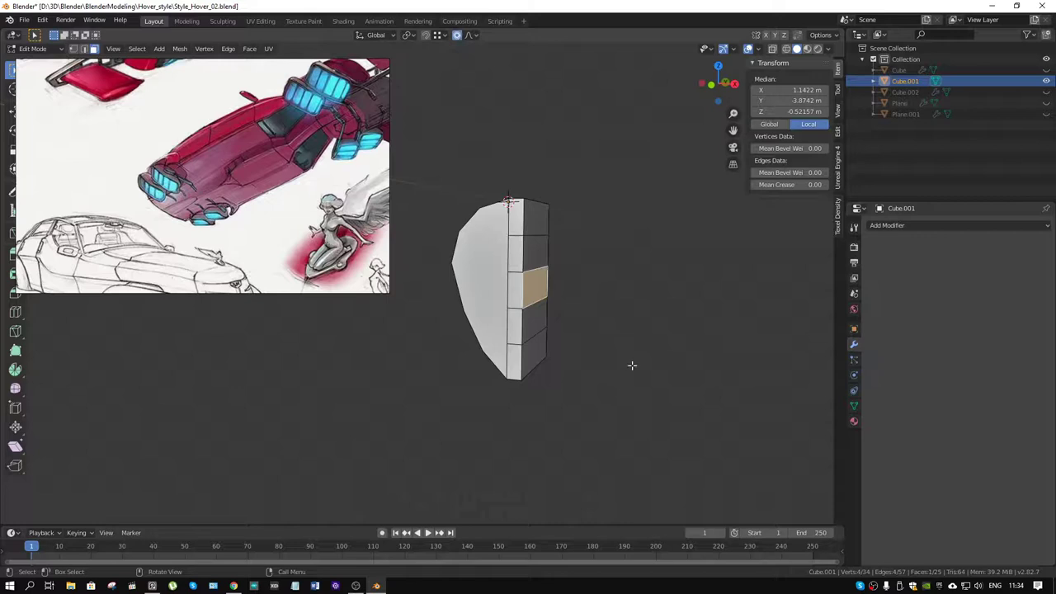
key(g)
key(x)
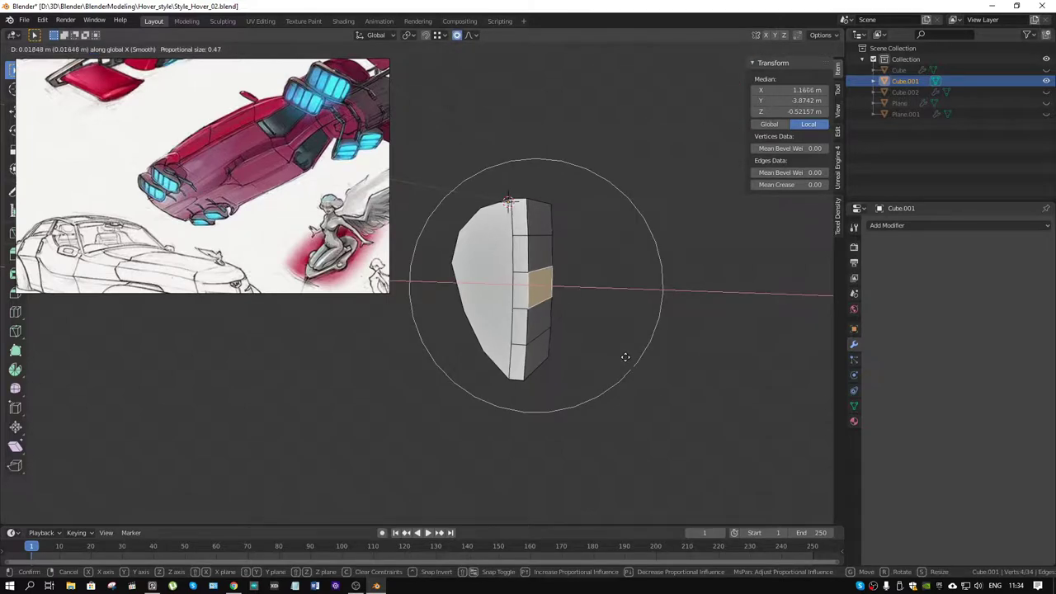
scroll(625, 356, up, 2)
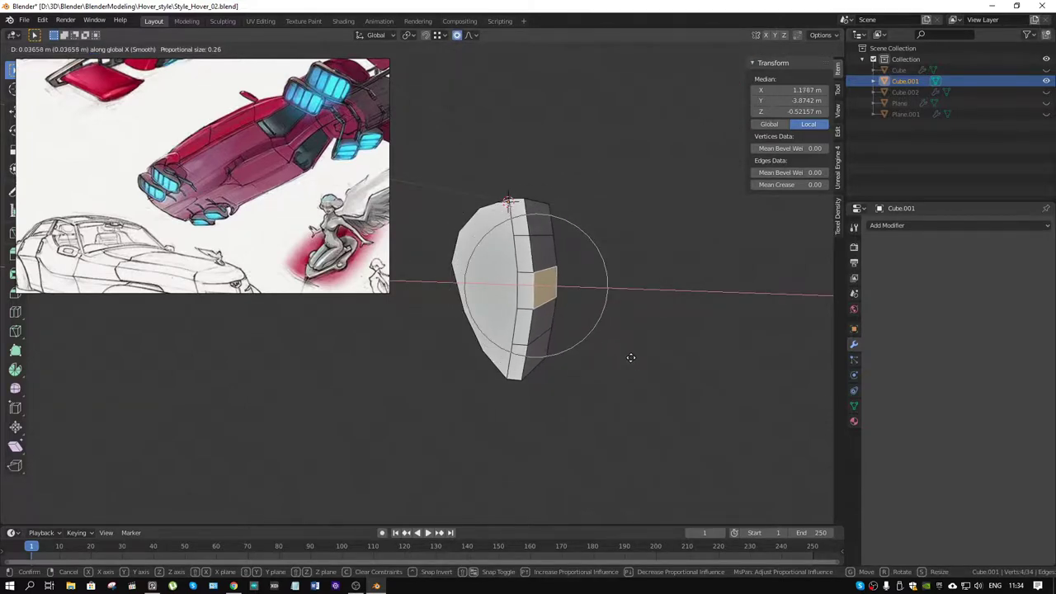
scroll(629, 358, up, 1)
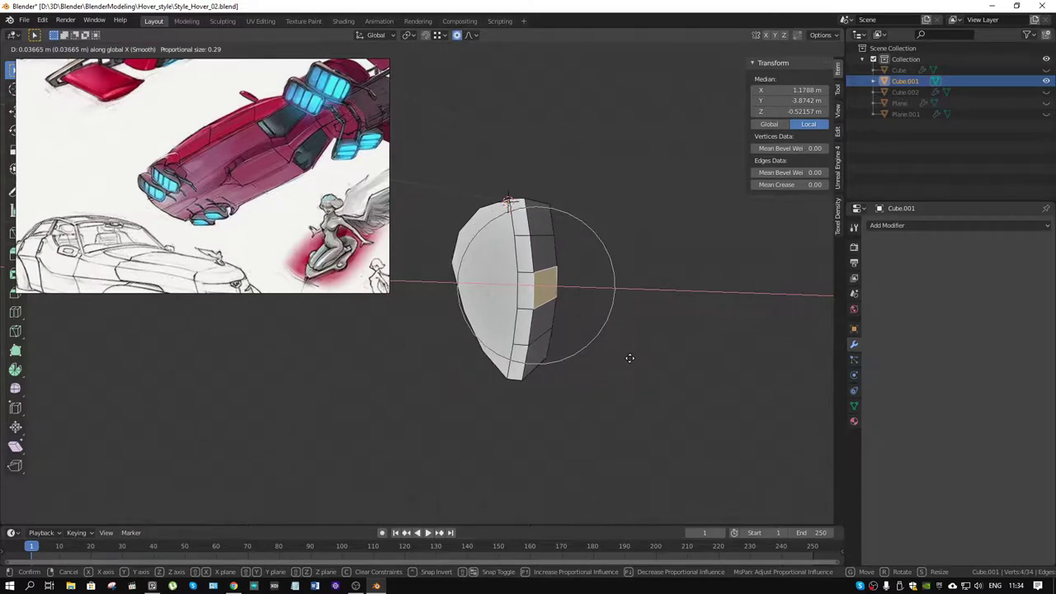
key(Escape)
Try the Sphere falloff on the face's X move, then cancel it.
click(468, 36)
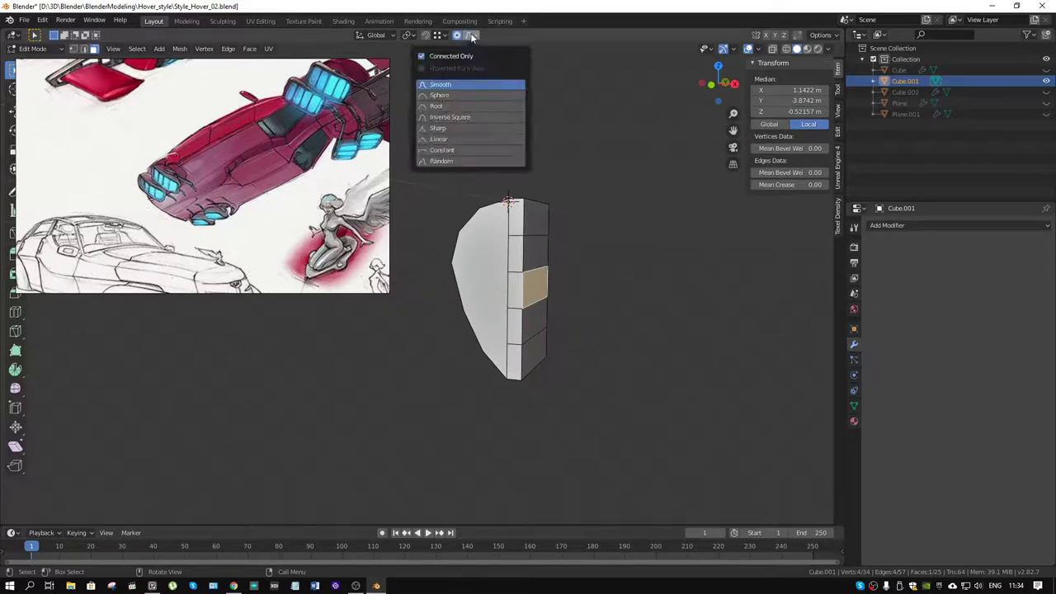
click(459, 96)
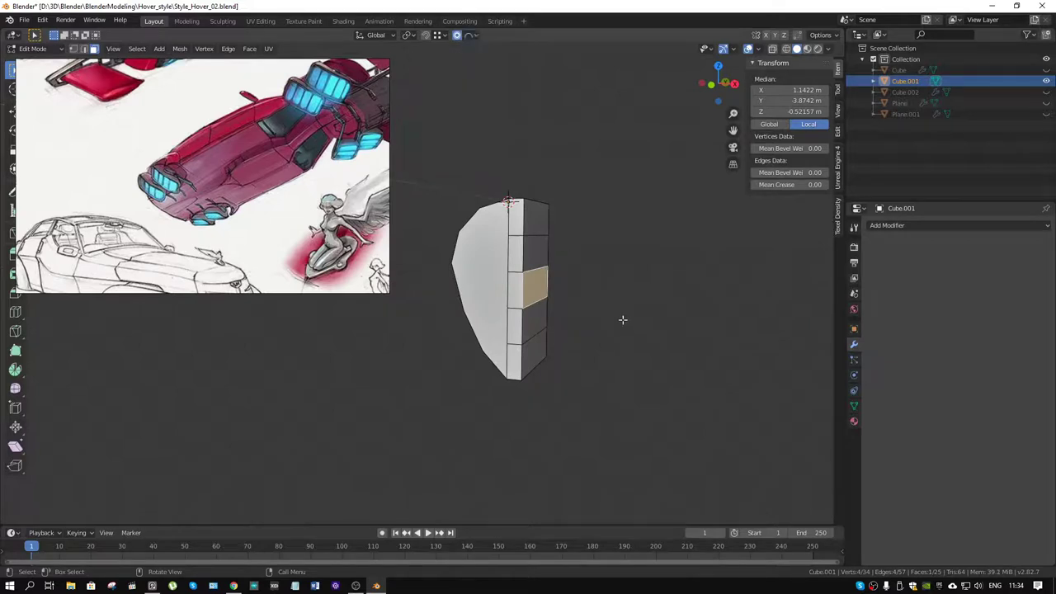
key(g)
key(x)
scroll(610, 293, down, 1)
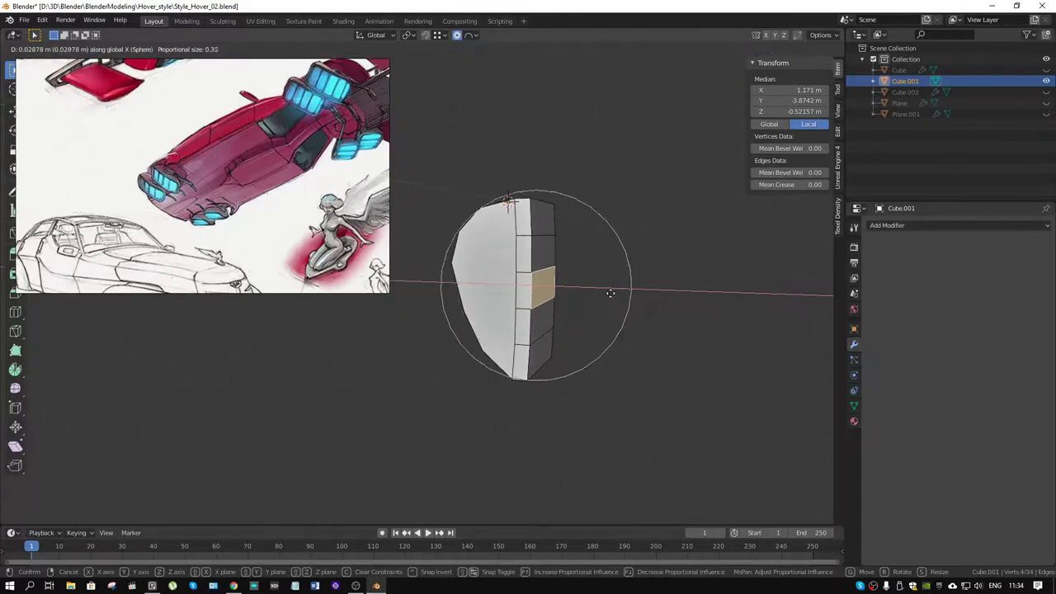
scroll(612, 293, up, 3)
right_click(611, 294)
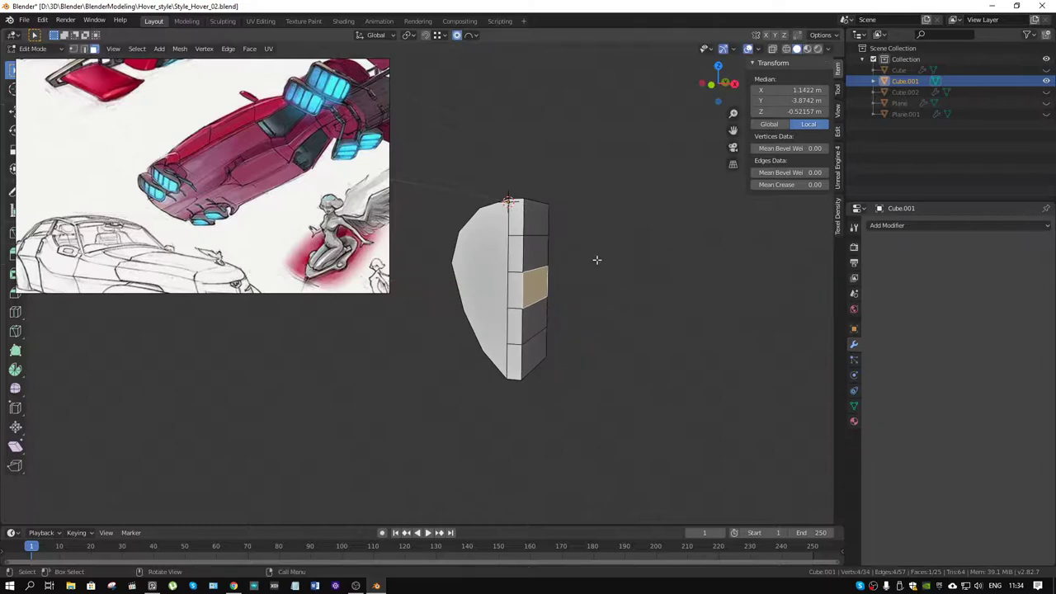
Switch to Root falloff and push the middle face 0.0467 m outward along X.
click(468, 36)
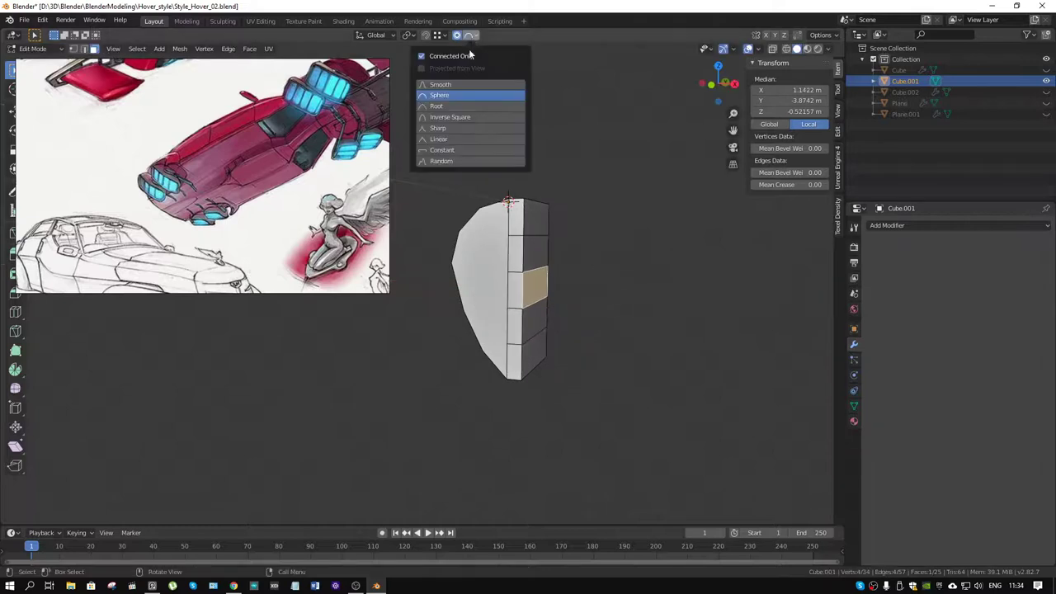
click(465, 106)
key(g)
key(x)
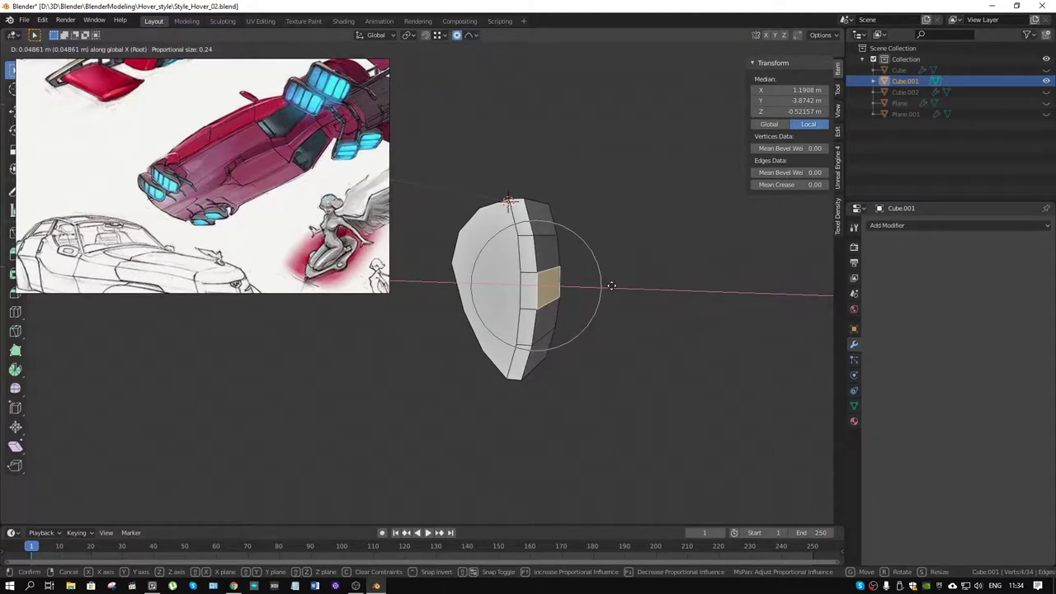
click(611, 285)
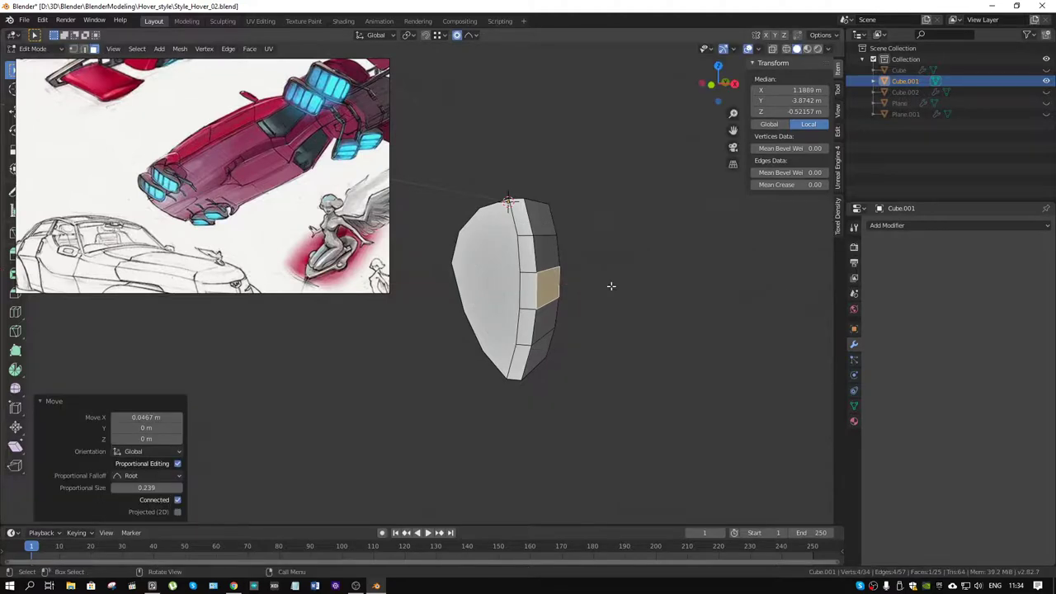
middle_drag(612, 285, 634, 233)
In edge mode, try selecting a few vertical edge loops on the pod.
key(2)
alt+click(600, 265)
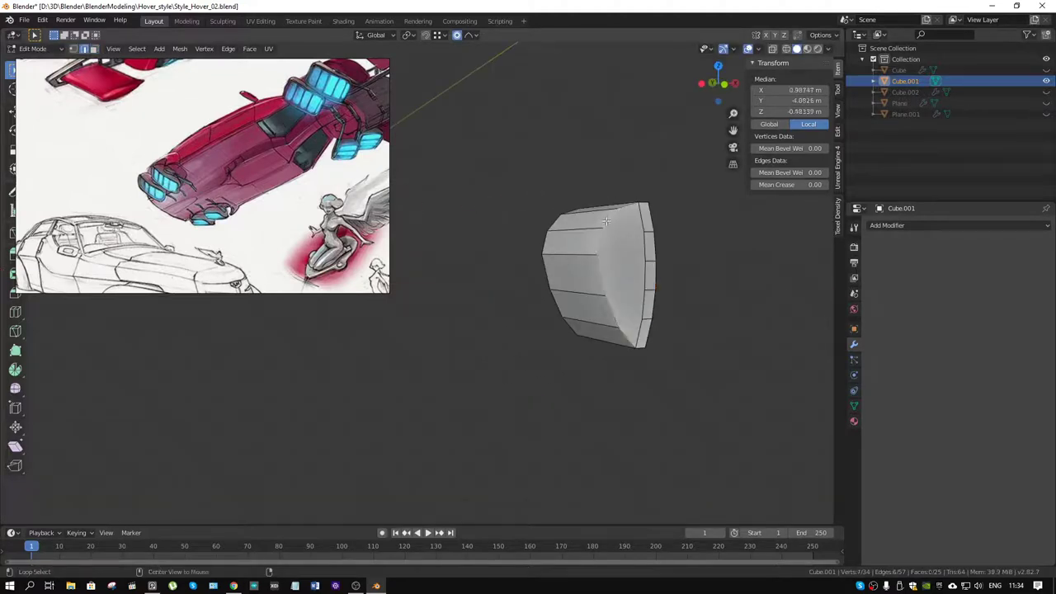
alt+click(647, 327)
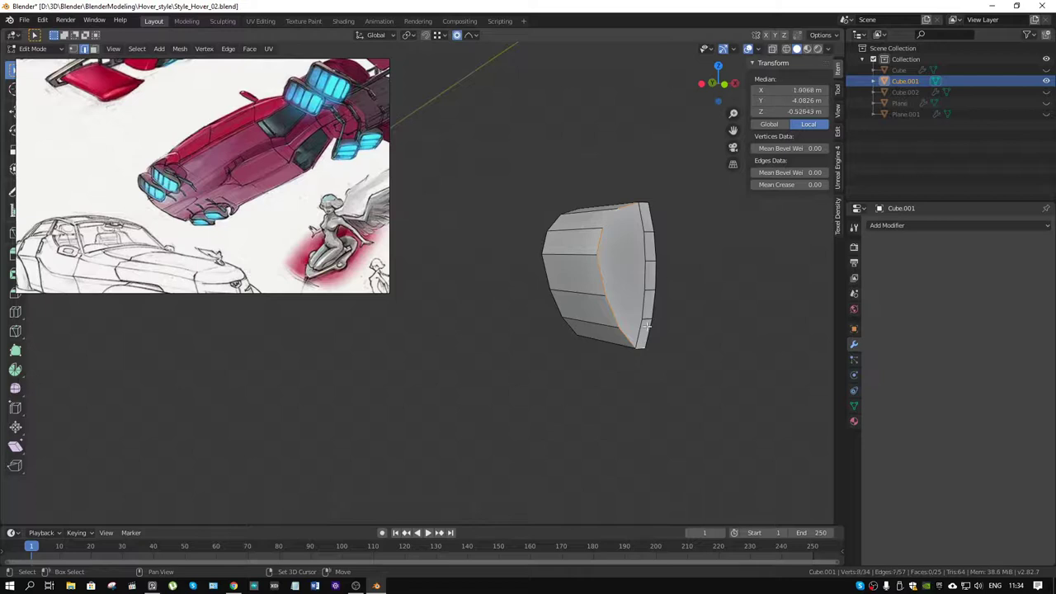
shift+click(642, 202)
mouse_move(685, 245)
middle_down()
mouse_move(533, 267)
mouse_move(665, 297)
mouse_move(789, 275)
mouse_move(490, 187)
middle_up()
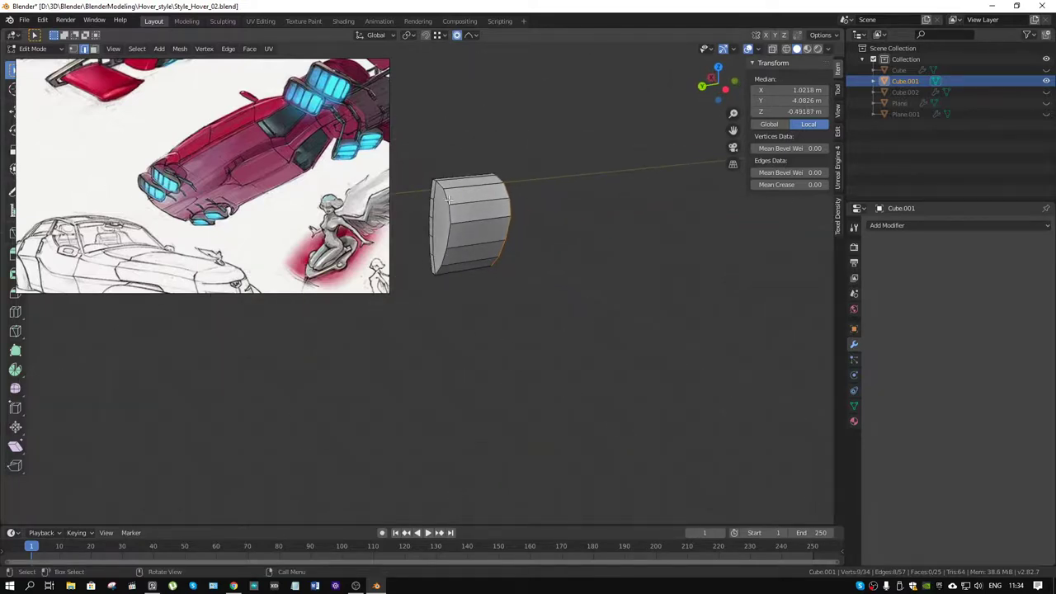
Frame the pod, clear the selection and pick its left outer edge loop.
key(a)
key(KP_Decimal)
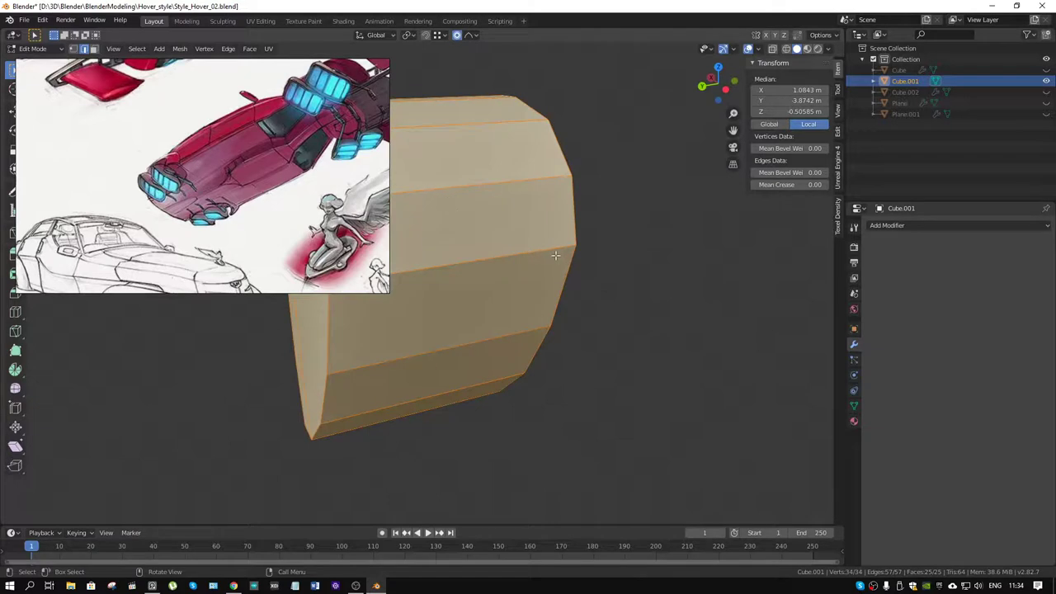
scroll(556, 256, down, 2)
shift+middle_drag(556, 256, 651, 270)
key(alt+a)
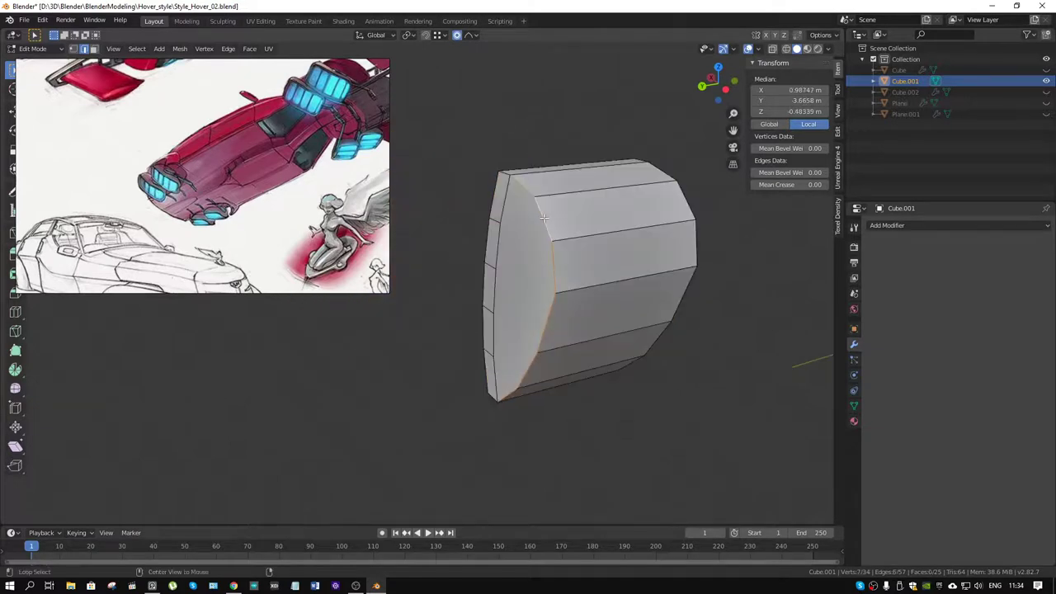
alt+click(501, 179)
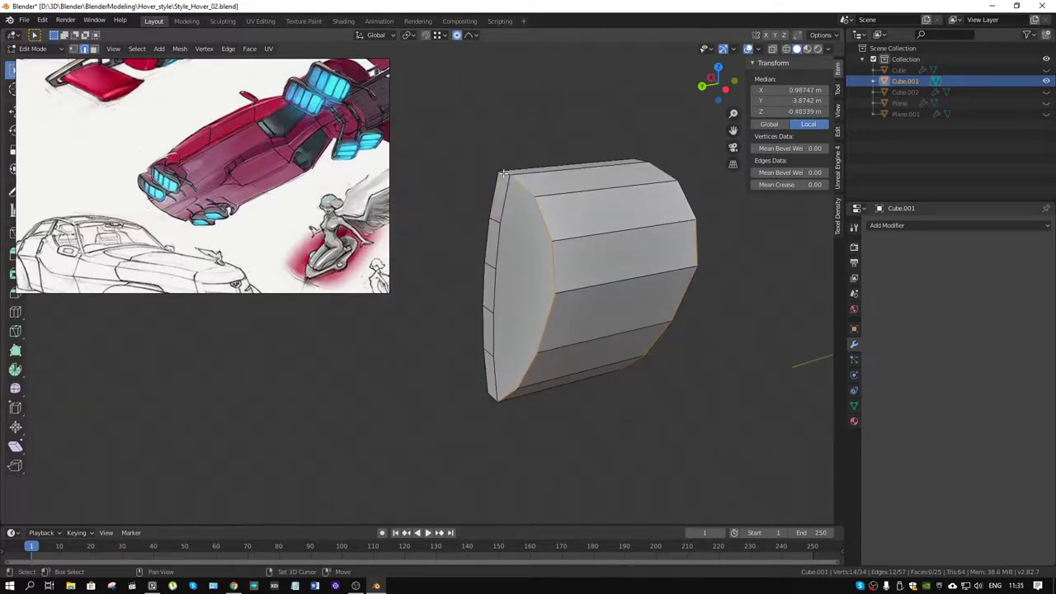
mouse_move(503, 174)
middle_down()
mouse_move(585, 396)
mouse_move(497, 424)
middle_up()
mouse_move(592, 319)
middle_down()
mouse_move(553, 244)
mouse_move(565, 279)
mouse_move(551, 244)
mouse_move(540, 248)
middle_up()
mouse_move(595, 292)
middle_down()
mouse_move(471, 316)
mouse_move(636, 306)
mouse_move(644, 264)
middle_up()
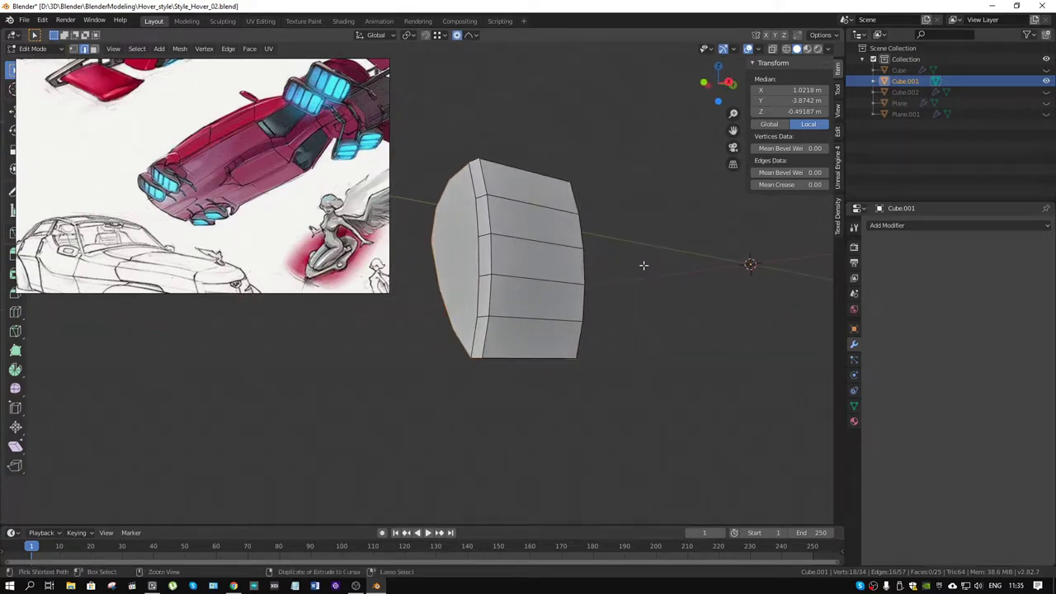
Bevel the left outer edge loop: 2 segments, 0.0566 m offset, 0.5 profile.
key(ctrl+b)
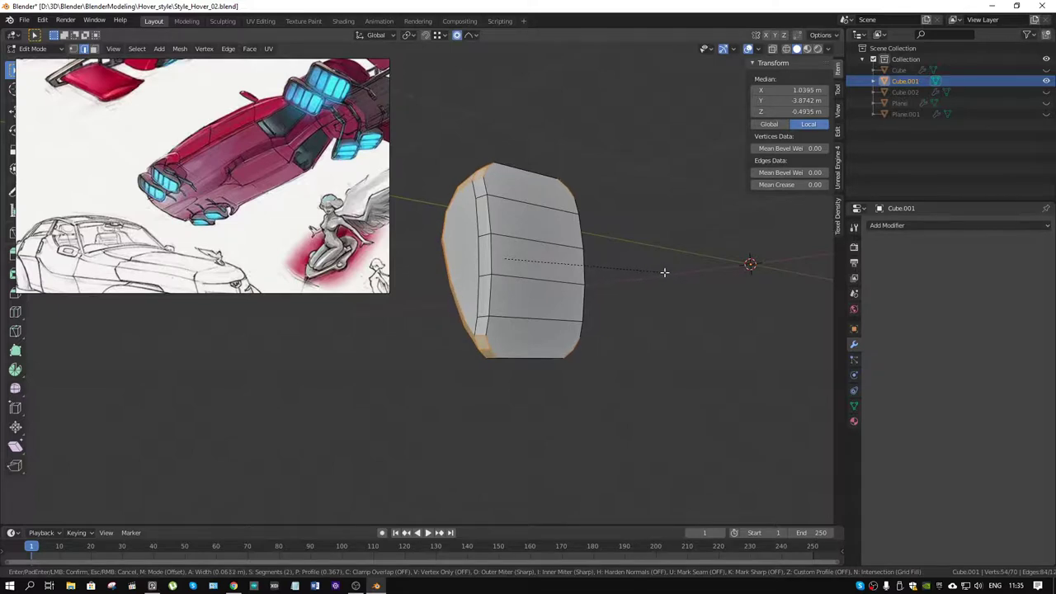
click(661, 275)
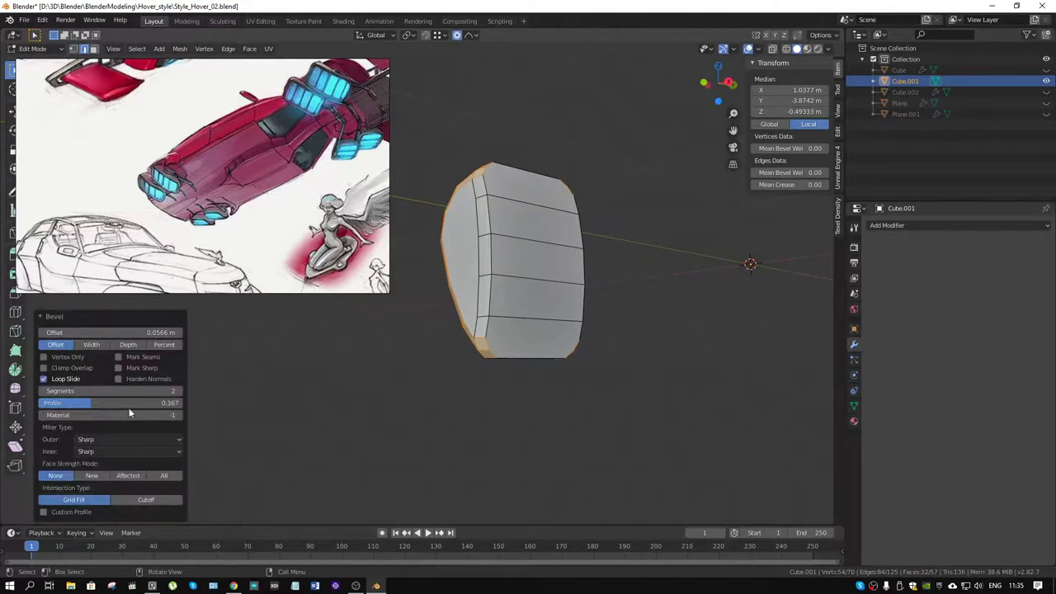
drag(123, 403, 134, 404)
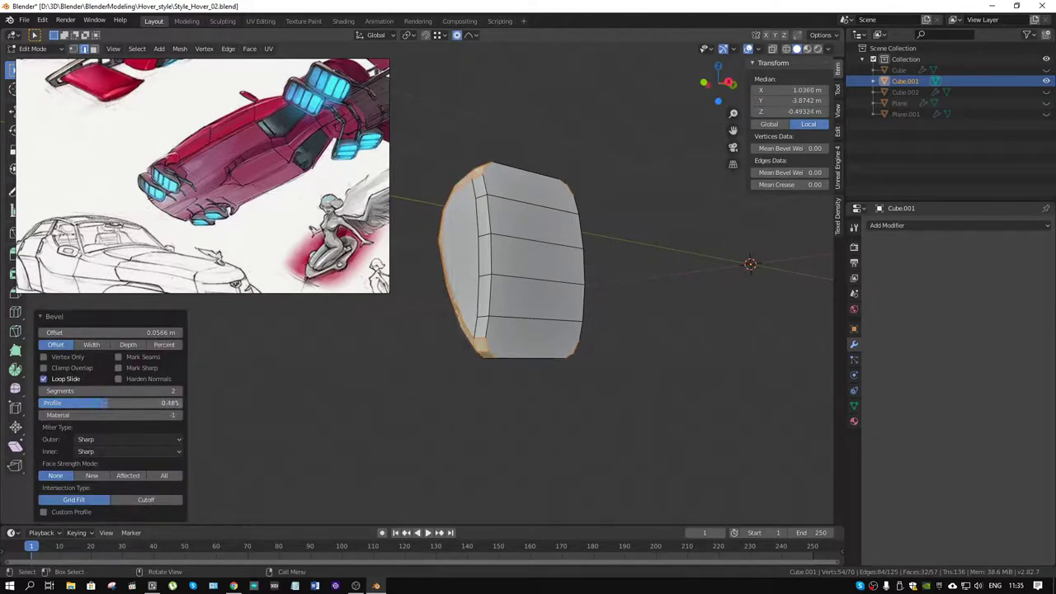
double_click(143, 400)
text(0)
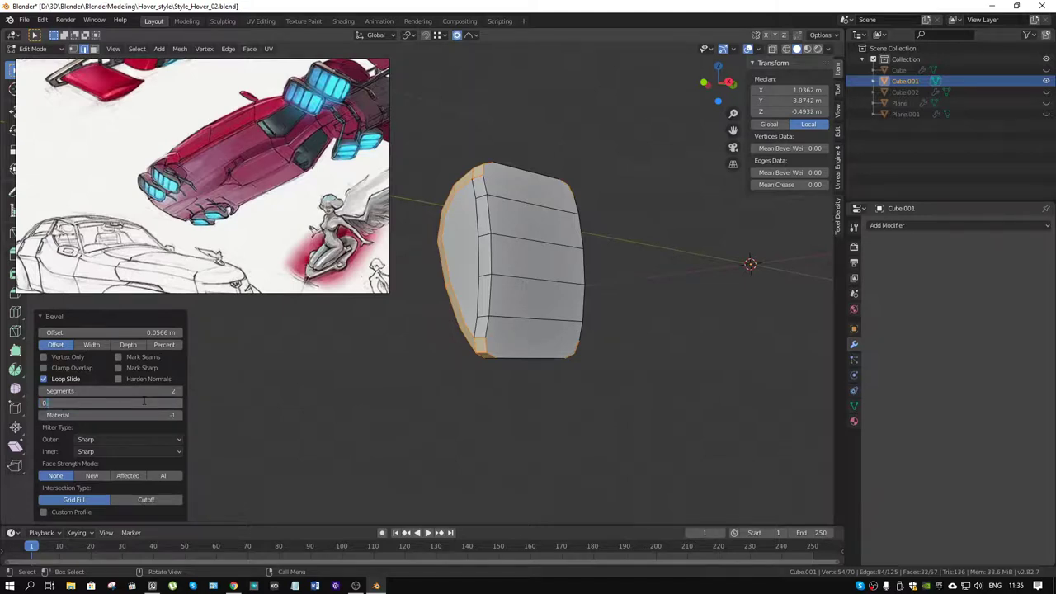
key(Return)
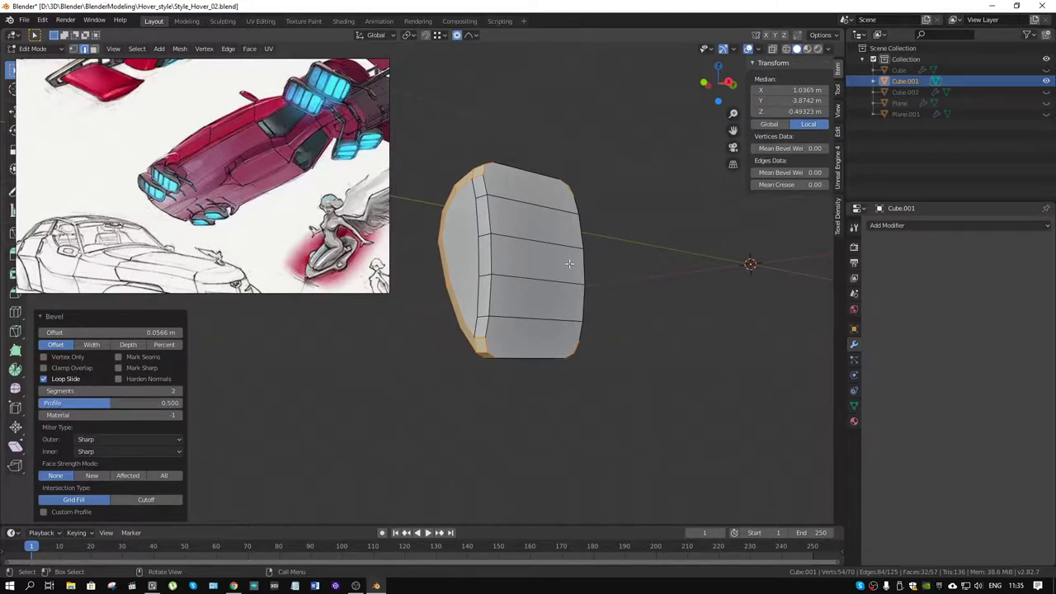
mouse_move(564, 236)
middle_down()
mouse_move(584, 257)
mouse_move(611, 245)
mouse_move(516, 252)
middle_up()
Join vertex pairs across the bevelled end with new edges, nudging one vertex.
key(1)
click(482, 237)
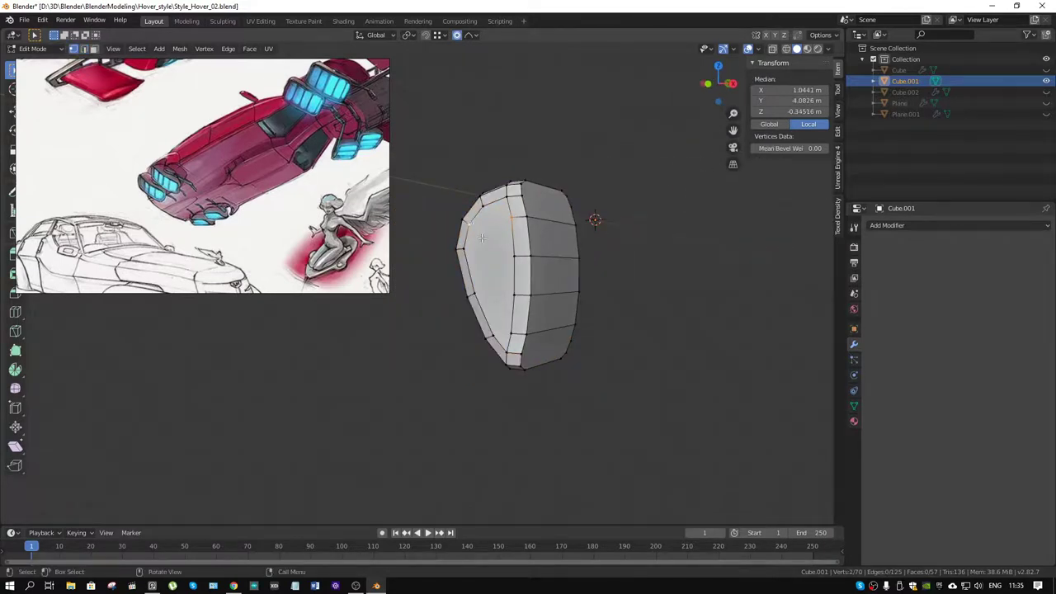
key(j)
click(465, 249)
key(j)
click(513, 296)
shift+click(472, 296)
key(g)
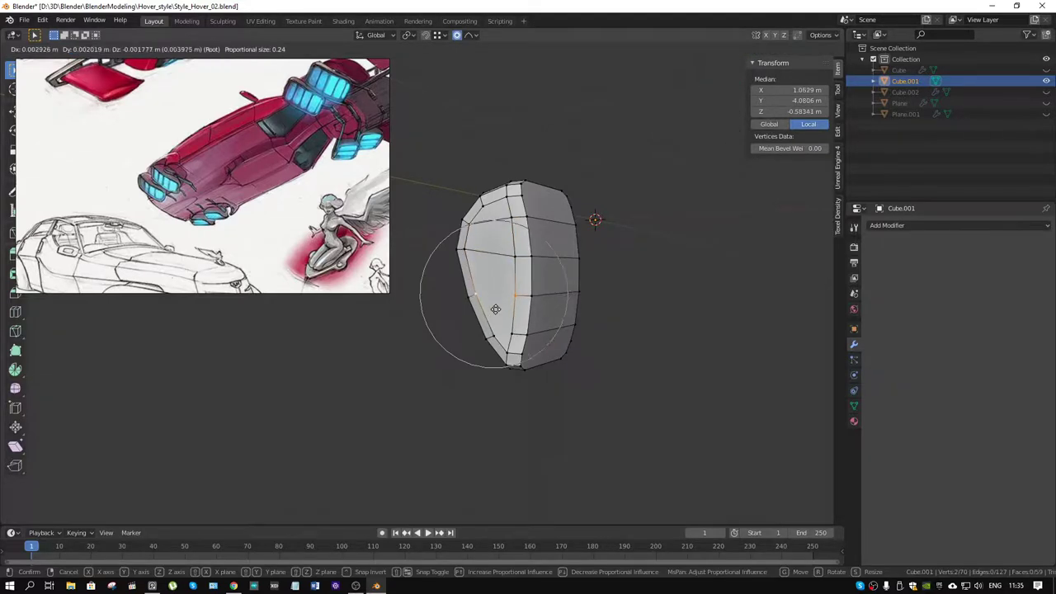
click(495, 308)
key(j)
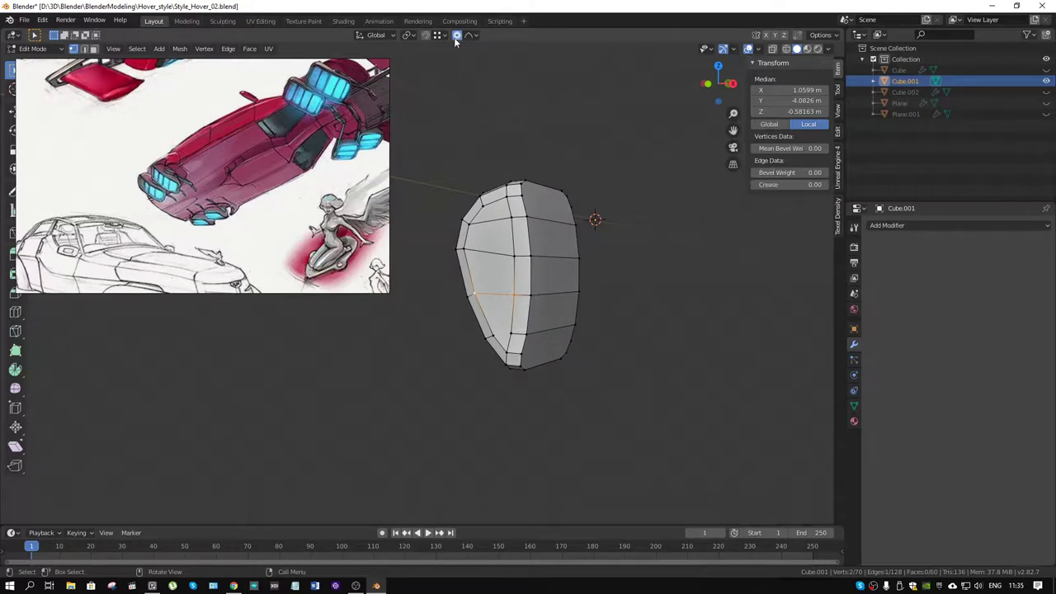
Join the two lower vertices and select further vertices along the pod's side edge.
click(512, 331)
shift+click(495, 338)
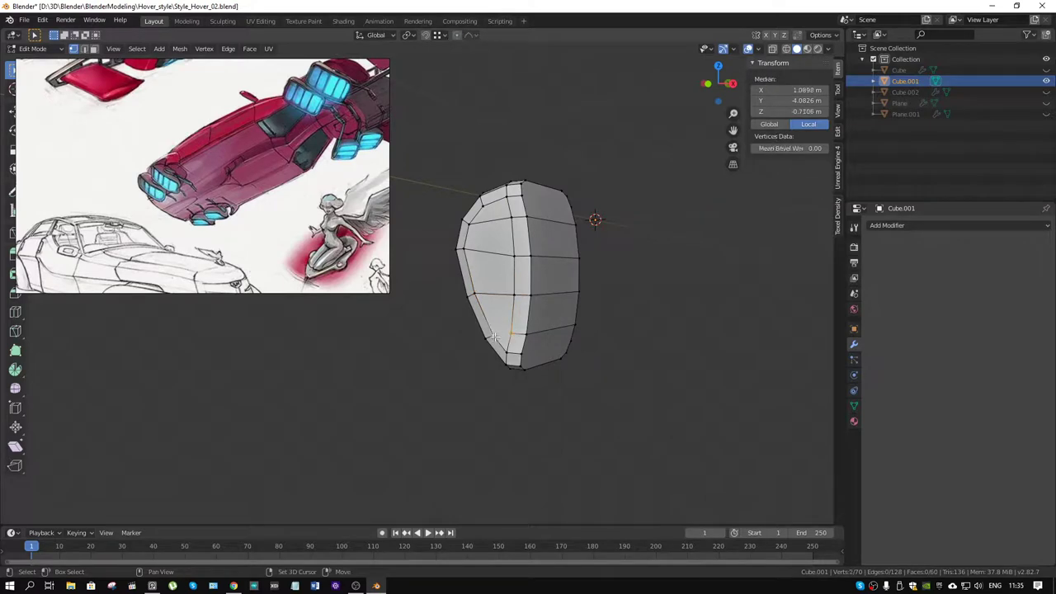
key(j)
middle_drag(489, 320, 419, 337)
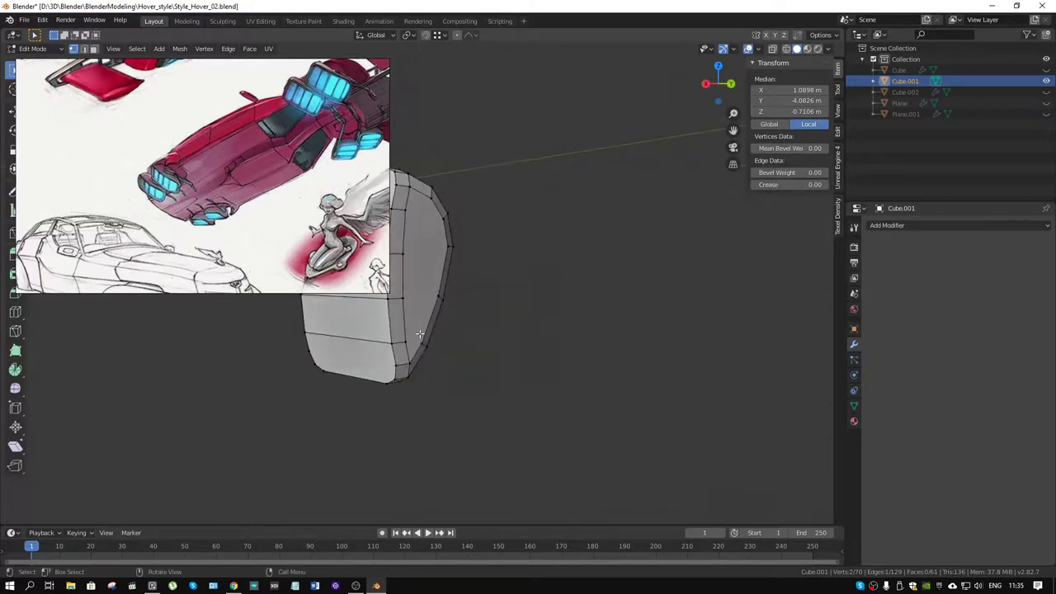
click(422, 343)
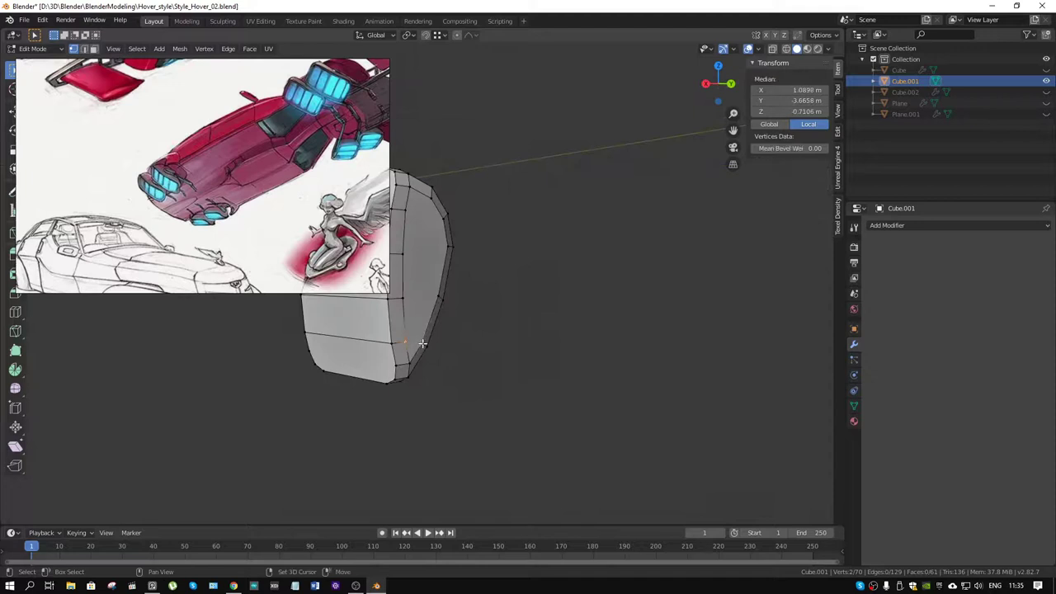
click(403, 298)
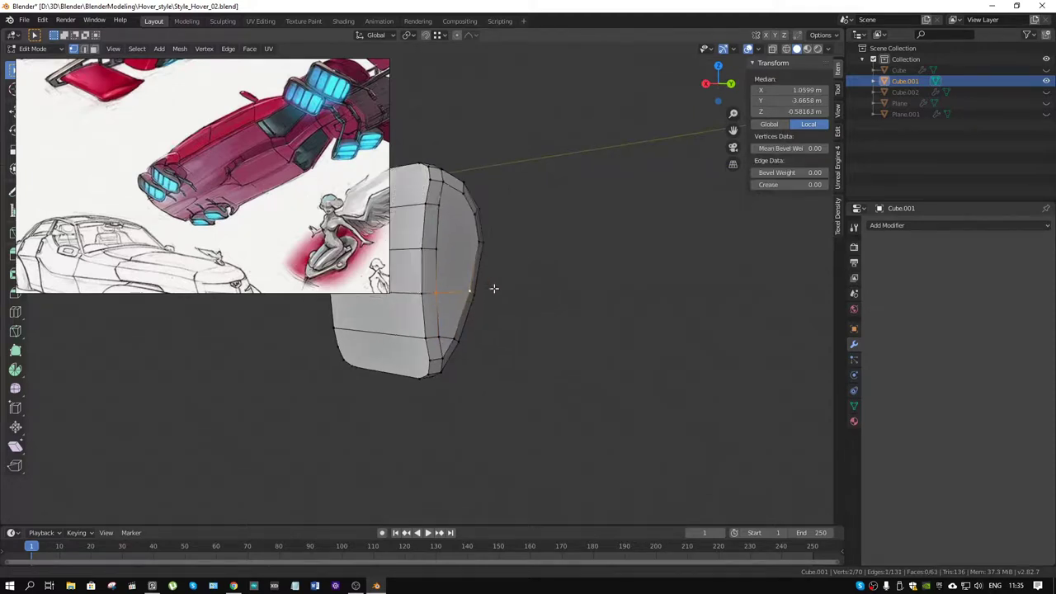
middle_drag(434, 303, 529, 264)
shift+click(540, 245)
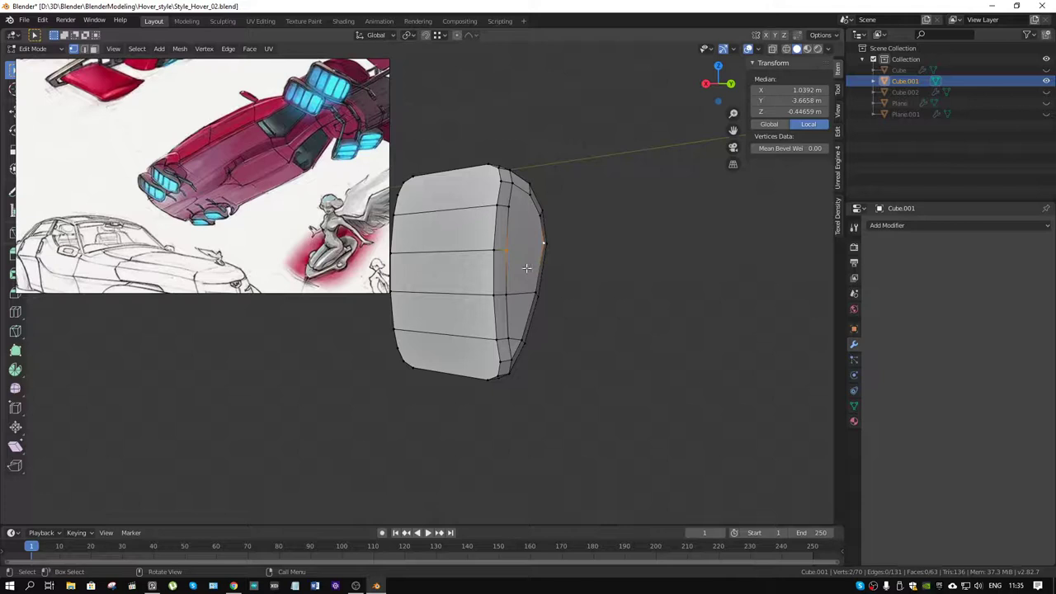
click(508, 207)
shift+click(540, 216)
middle_drag(523, 251, 524, 213)
Select the pod's five front faces and inset them.
key(alt+a)
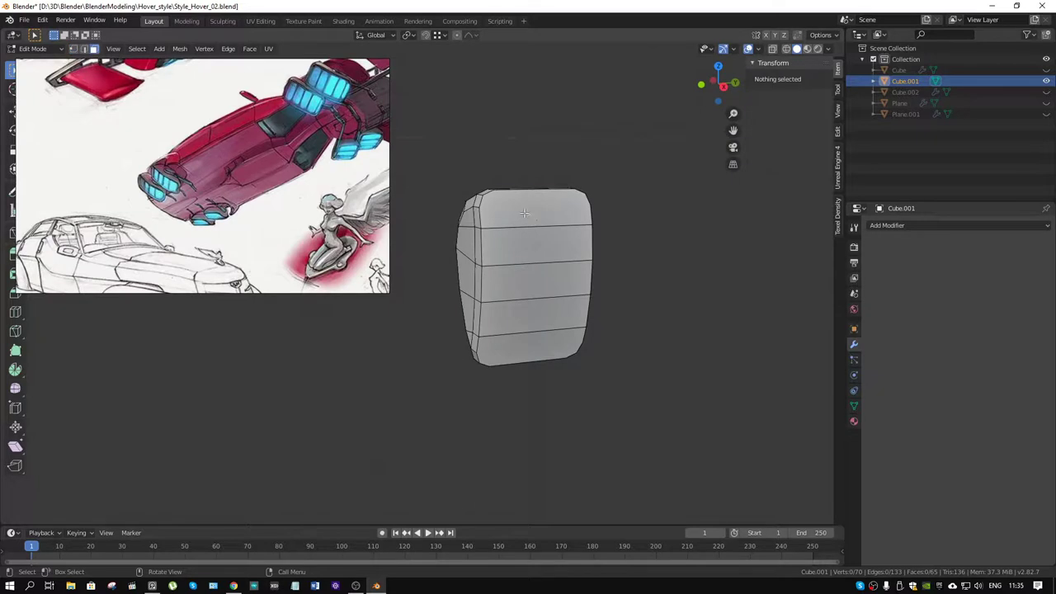
click(525, 213)
shift+click(522, 244)
shift+click(520, 281)
shift+click(517, 317)
shift+click(516, 349)
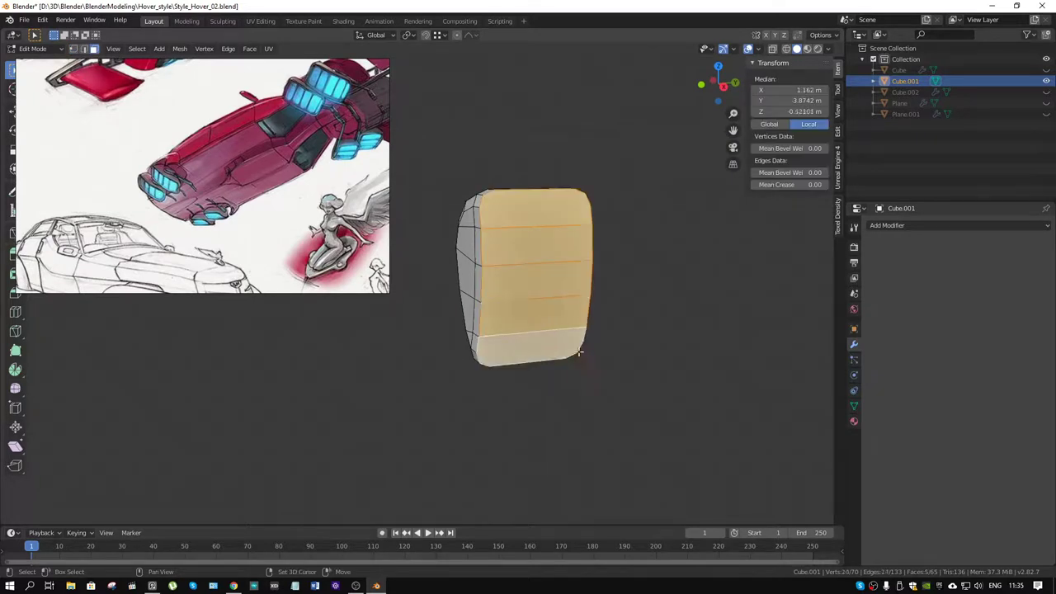
key(i)
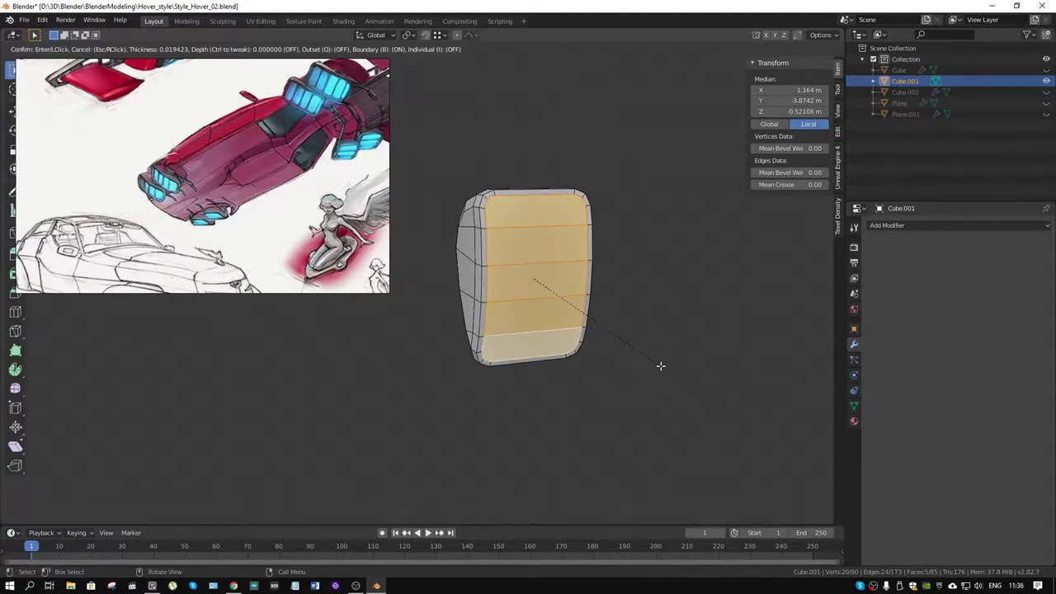
click(660, 365)
Inset the faces again with 0.0035 m thickness and −0.019 m depth.
middle_drag(593, 239, 585, 232)
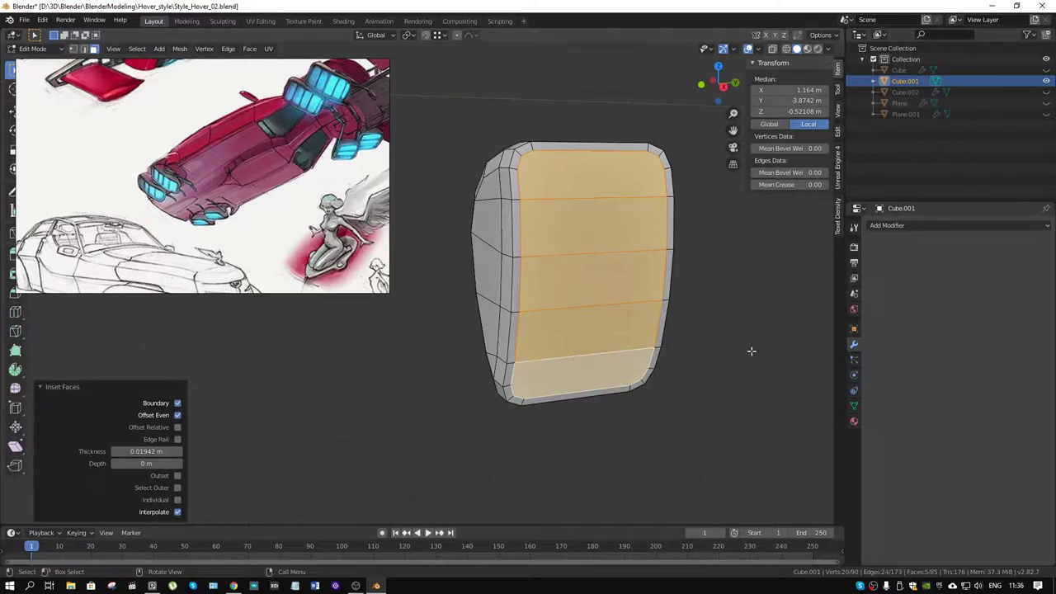
key(i)
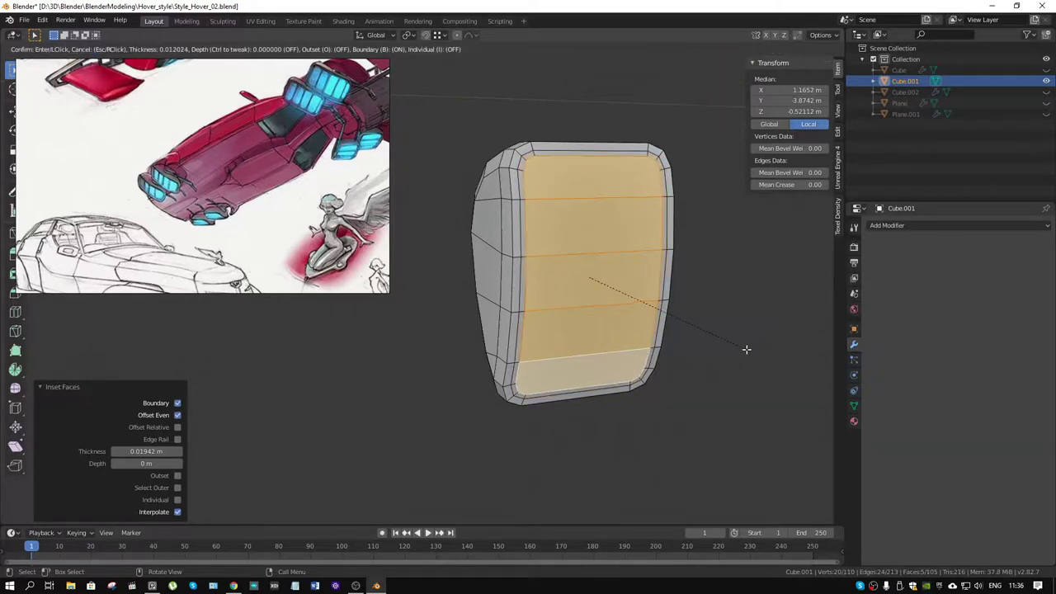
click(743, 345)
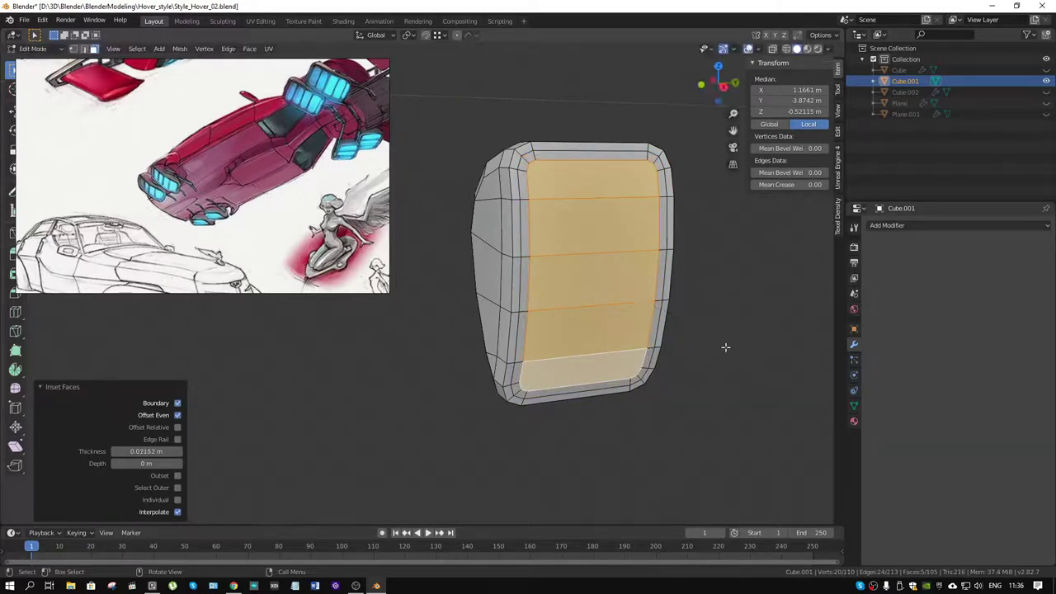
drag(146, 463, 198, 463)
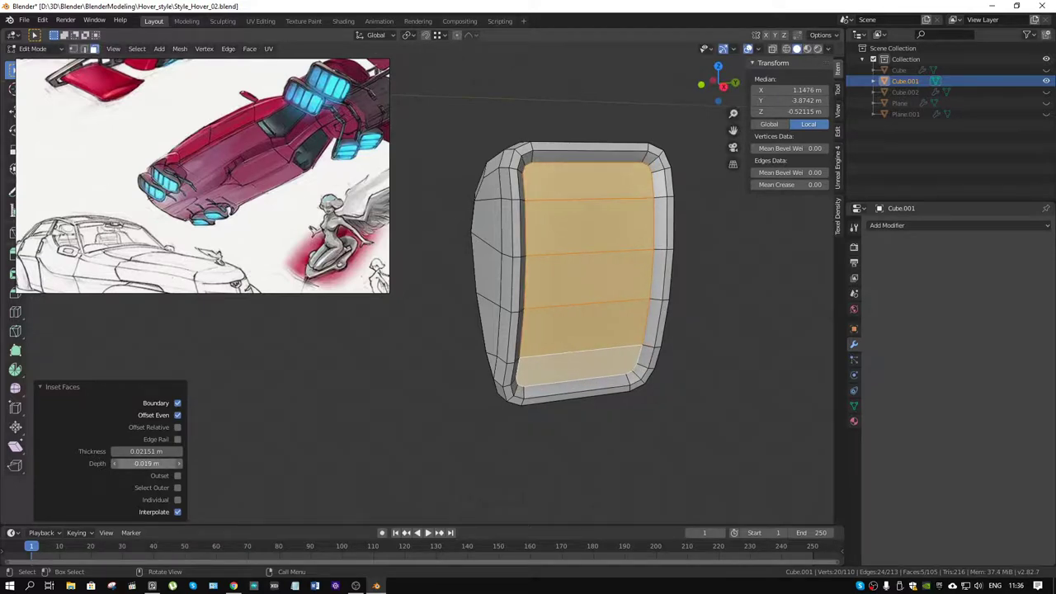
drag(147, 451, 123, 451)
mouse_move(359, 403)
middle_down()
mouse_move(484, 349)
mouse_move(679, 231)
mouse_move(483, 346)
middle_up()
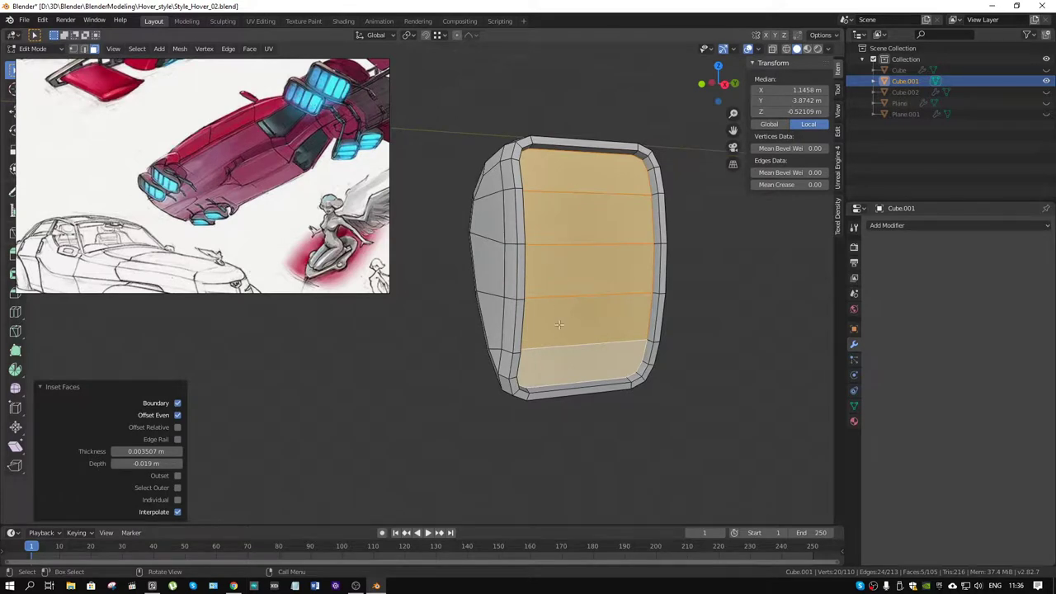
mouse_move(587, 245)
middle_down()
mouse_move(608, 201)
mouse_move(677, 189)
mouse_move(679, 157)
mouse_move(700, 214)
mouse_move(618, 206)
mouse_move(450, 292)
mouse_move(422, 256)
middle_up()
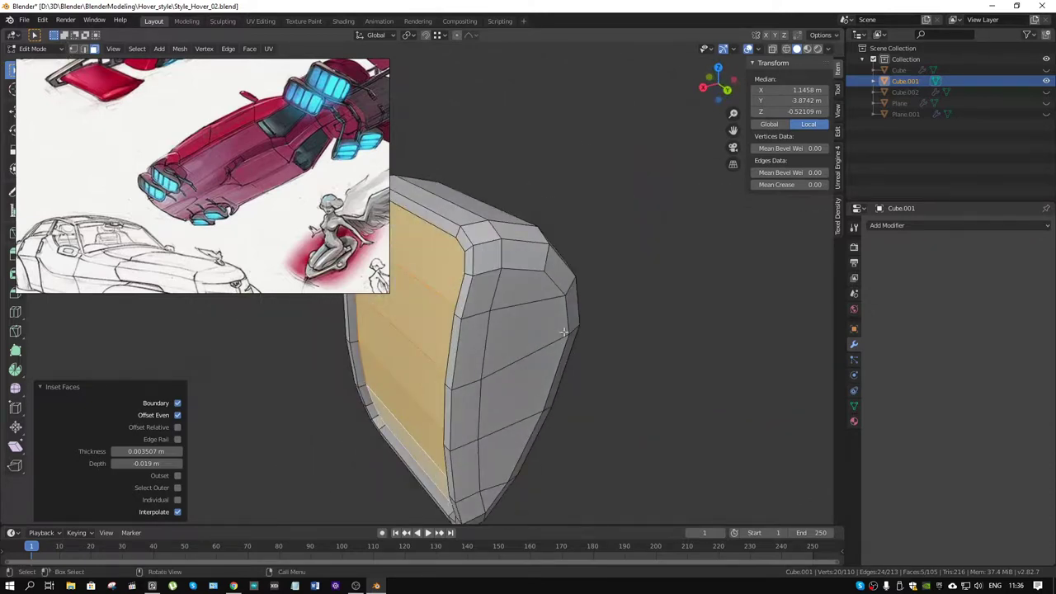
scroll(564, 332, down, 3)
key(ctrl+Tab)
Return to Object Mode and leave local view to show the whole hover car.
click(445, 315)
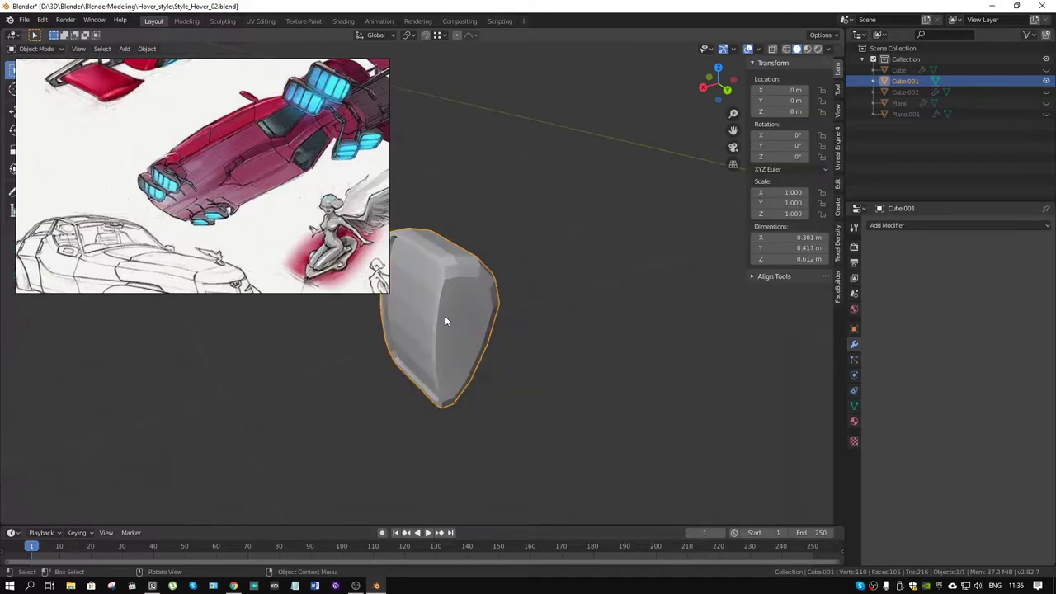
key(alt)
key(KP_Divide)
mouse_move(462, 319)
middle_down()
mouse_move(558, 264)
mouse_move(635, 257)
mouse_move(528, 267)
mouse_move(545, 305)
mouse_move(628, 293)
mouse_move(512, 299)
mouse_move(528, 333)
mouse_move(525, 318)
mouse_move(589, 292)
mouse_move(616, 294)
middle_up()
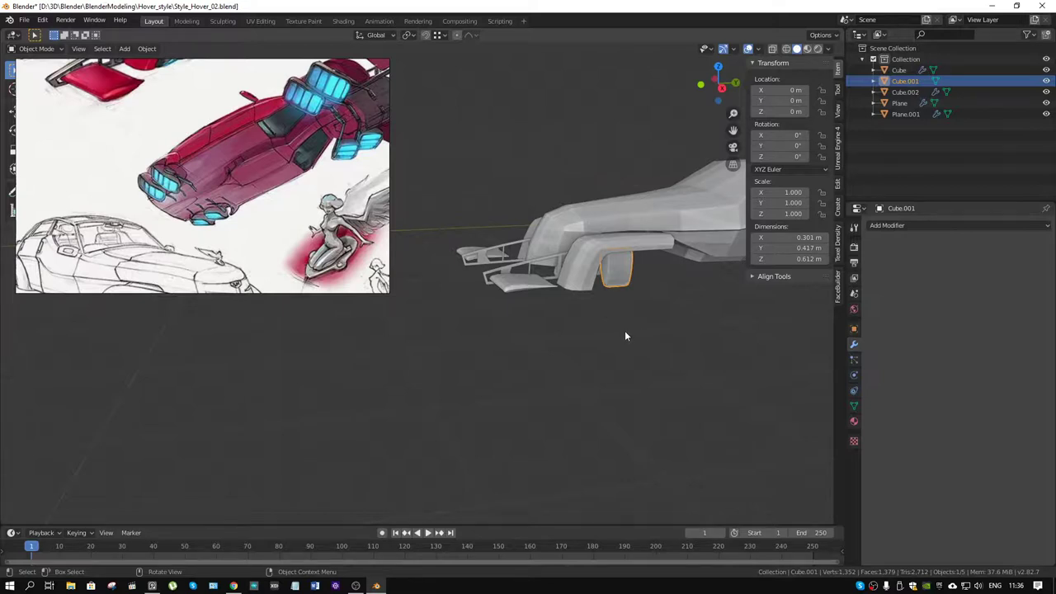
Move the pod vertically down below the car.
key(g)
key(y)
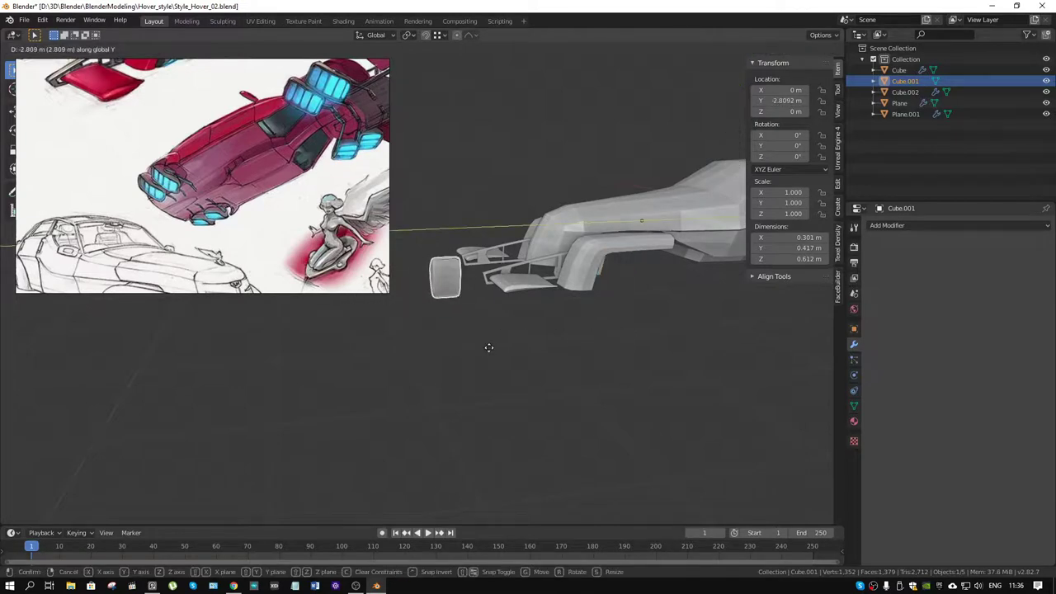
key(z)
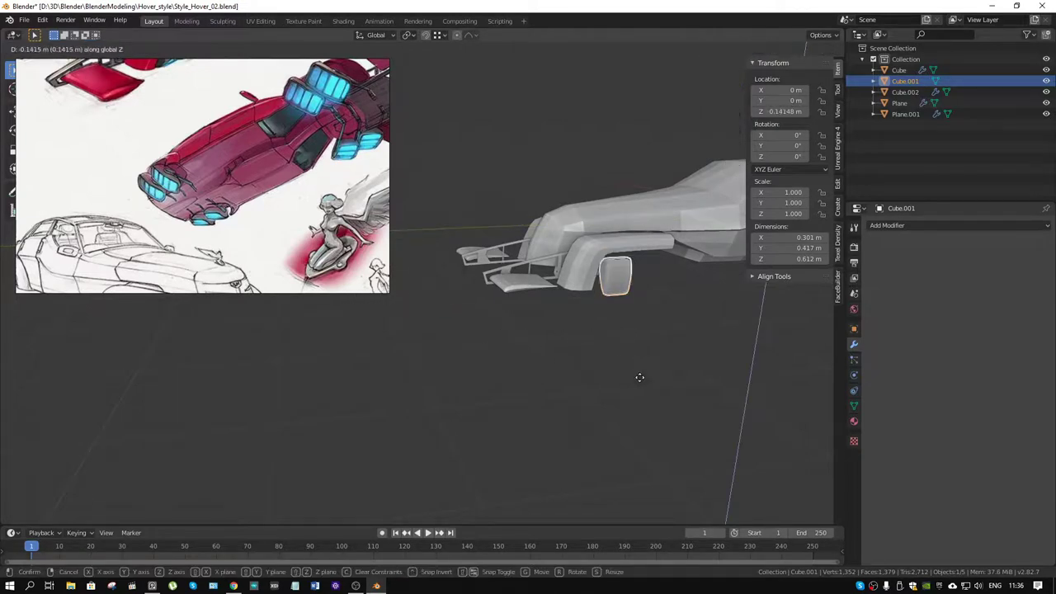
click(636, 410)
mouse_move(636, 411)
middle_down()
mouse_move(736, 358)
mouse_move(540, 359)
middle_up()
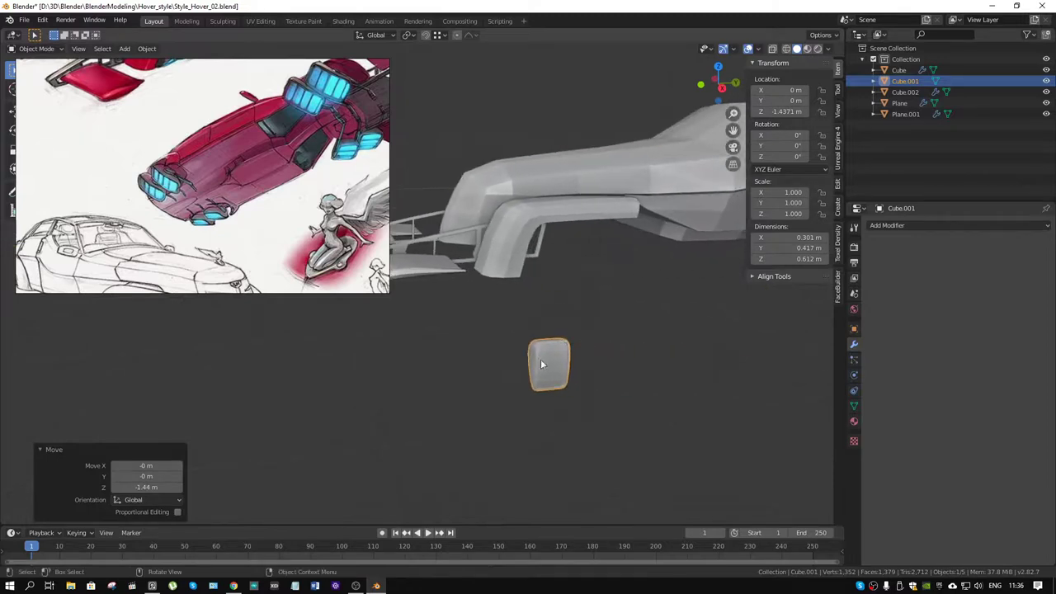
click(557, 368)
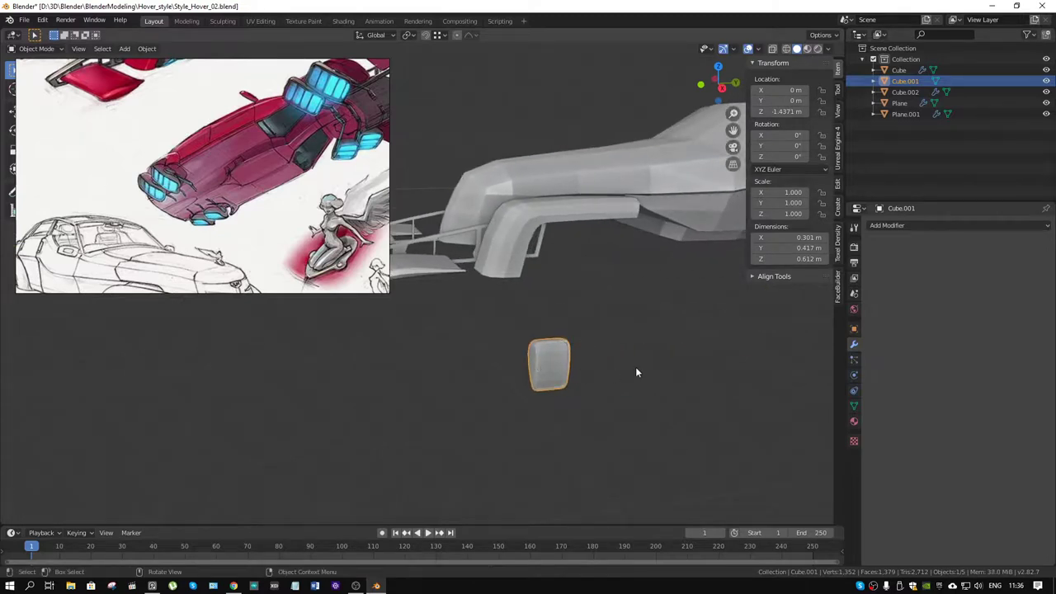
Try placing a linked copy of the pod in the side pocket, then undo it.
key(alt)
key(shift+d)
key(z)
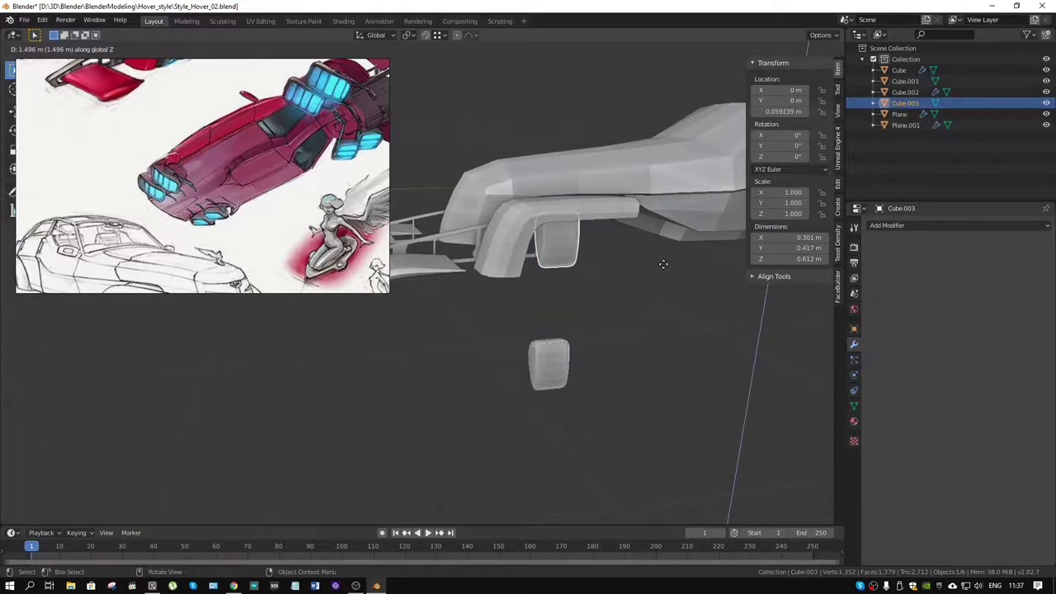
click(651, 273)
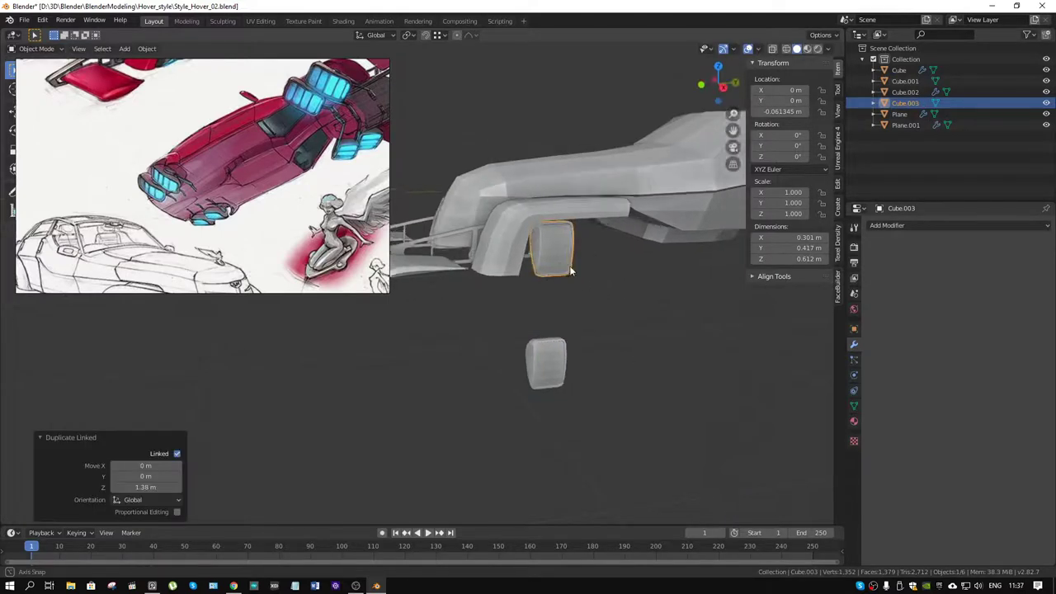
middle_drag(651, 273, 576, 304)
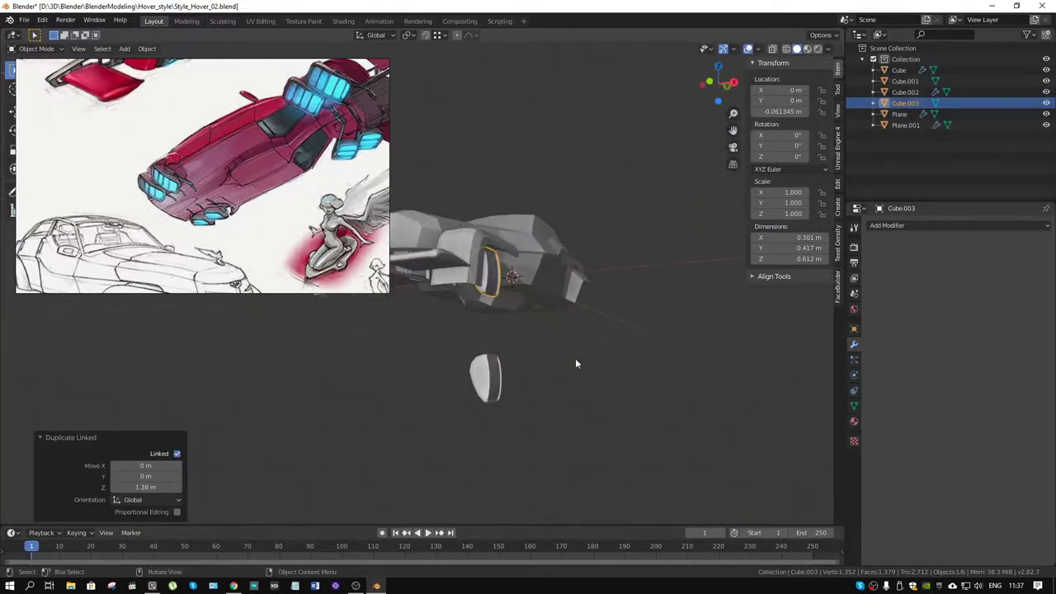
key(r)
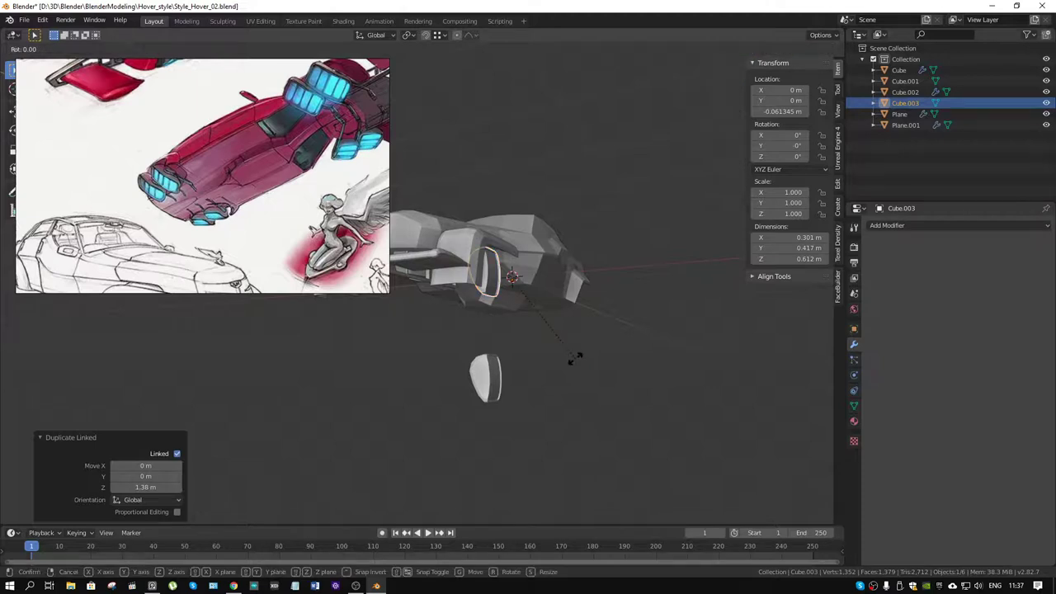
key(Escape)
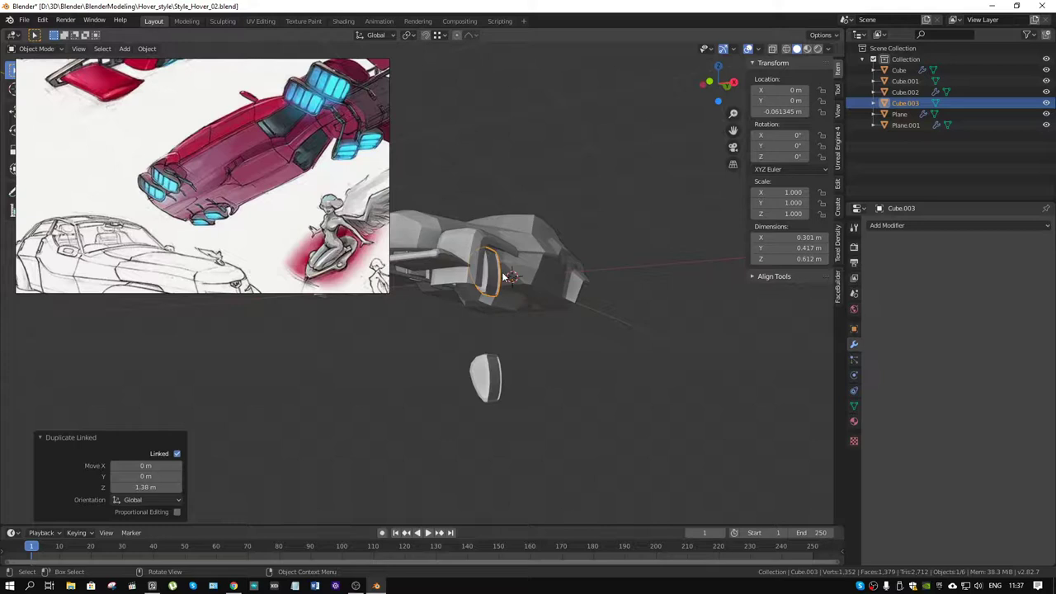
key(ctrl+z)
key(ctrl+z)
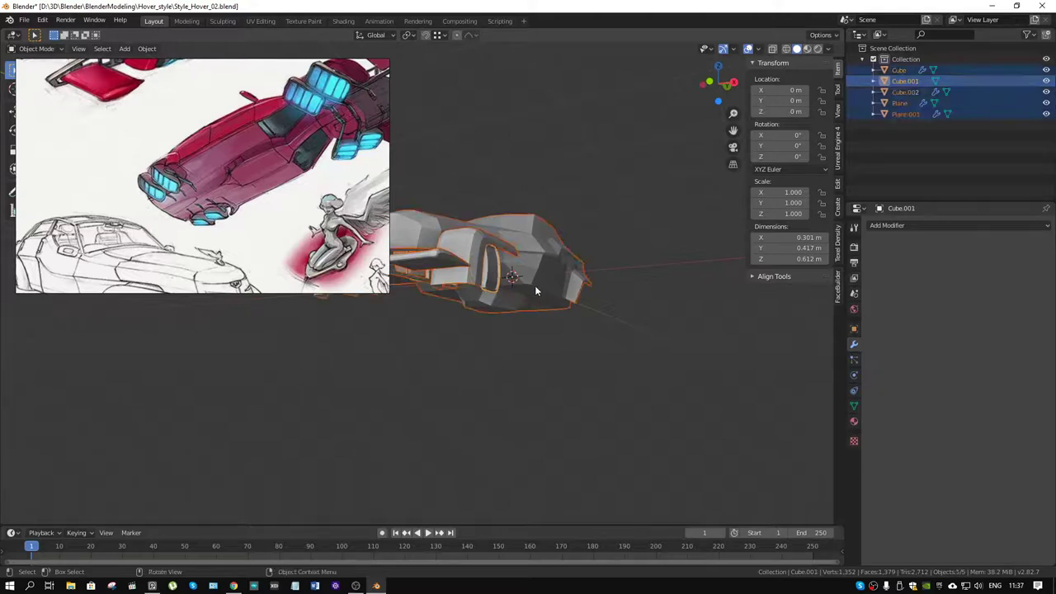
key(ctrl+shift+z)
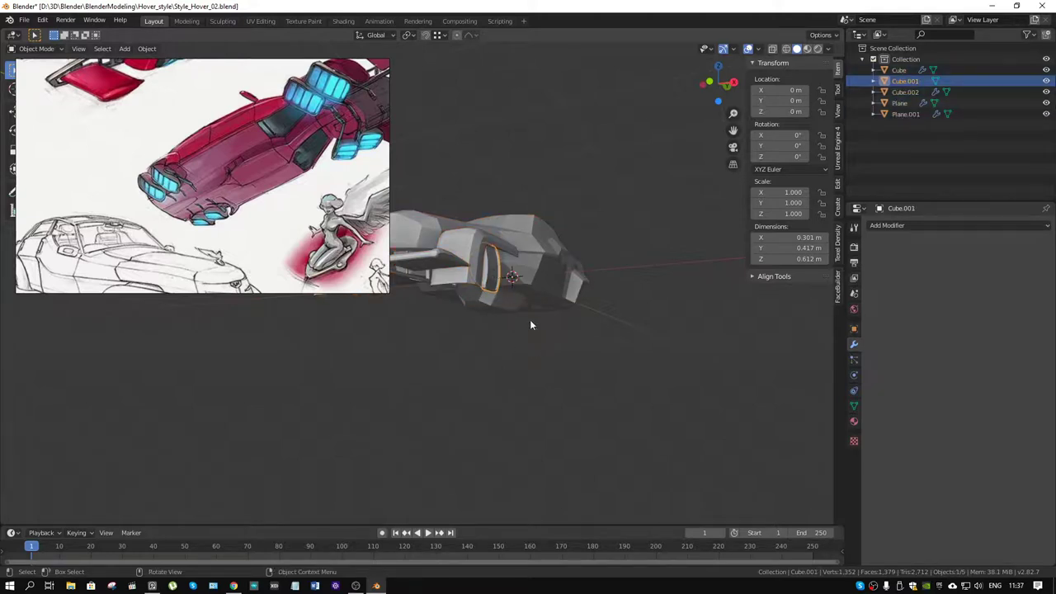
Set the pod's origin to its geometry and lower it below the car along Z.
right_click(487, 270)
mouse_move(436, 270)
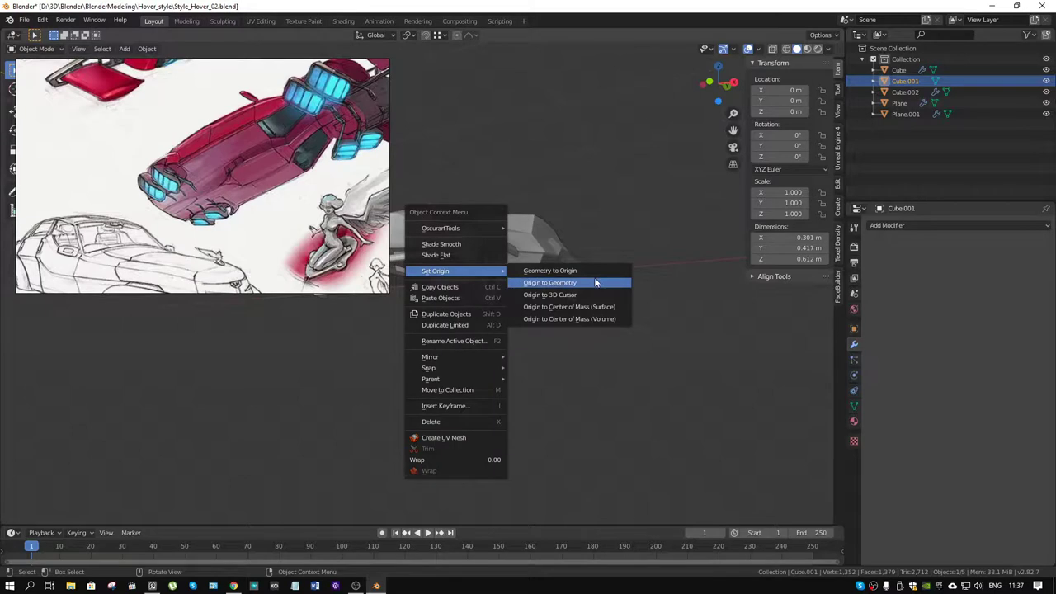
click(595, 282)
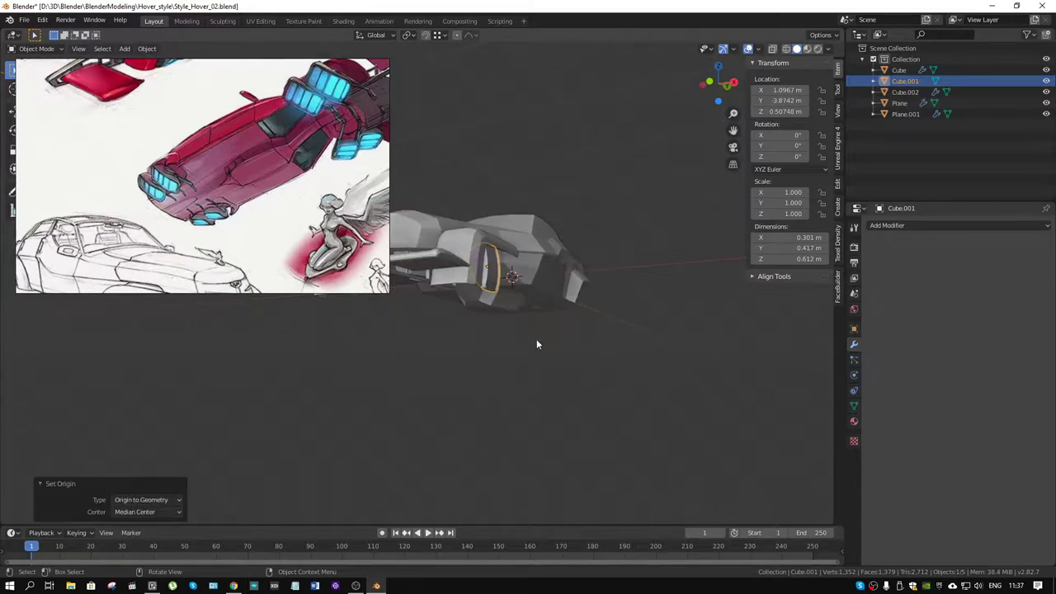
key(g)
key(z)
click(535, 436)
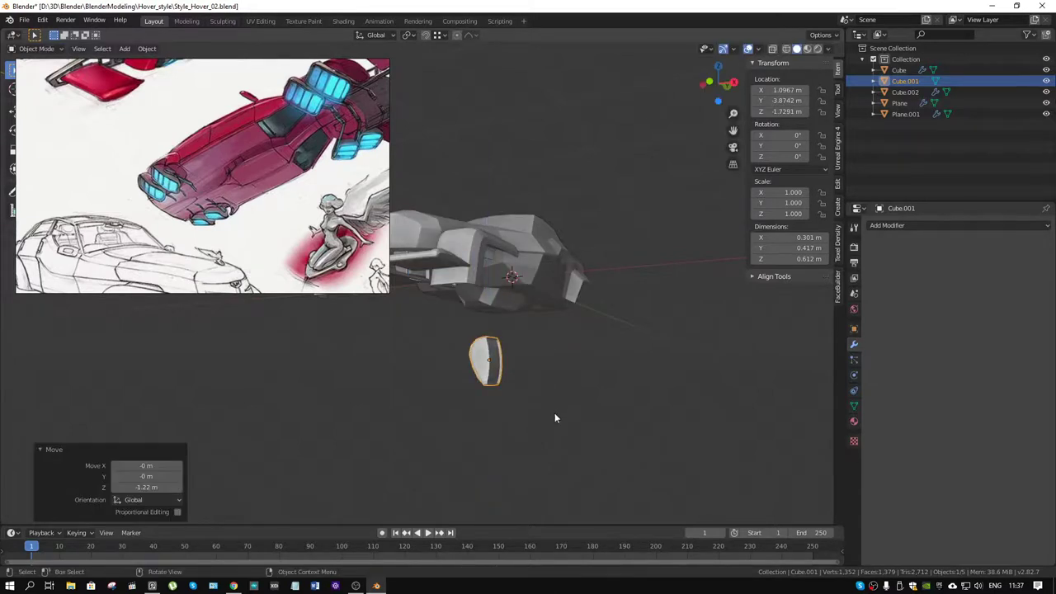
Drop a linked copy into the side pocket, tilted 50.1° about Y.
key(shift+d)
key(z)
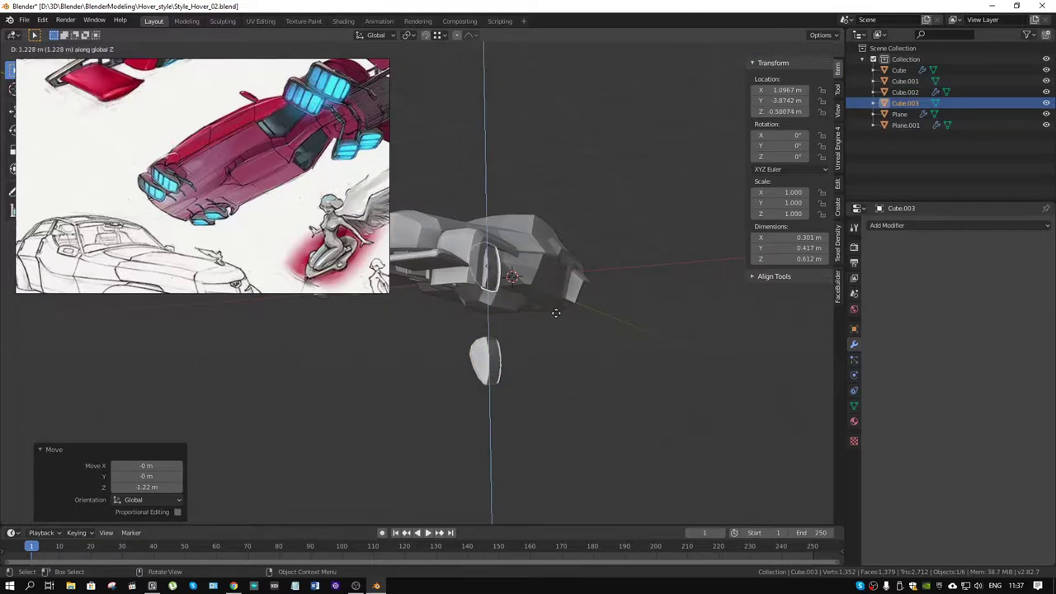
click(556, 320)
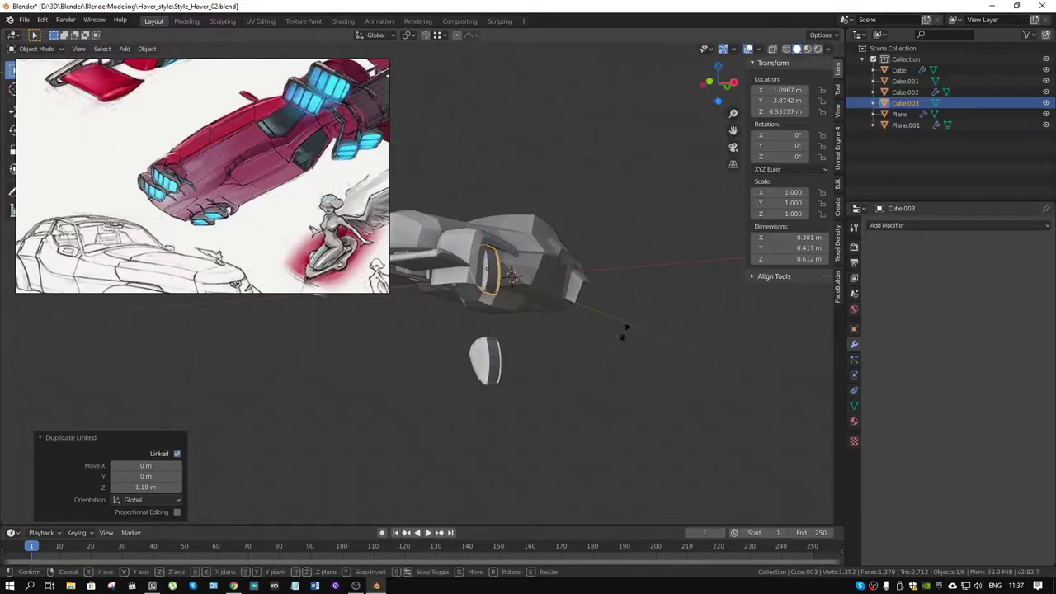
key(r)
key(y)
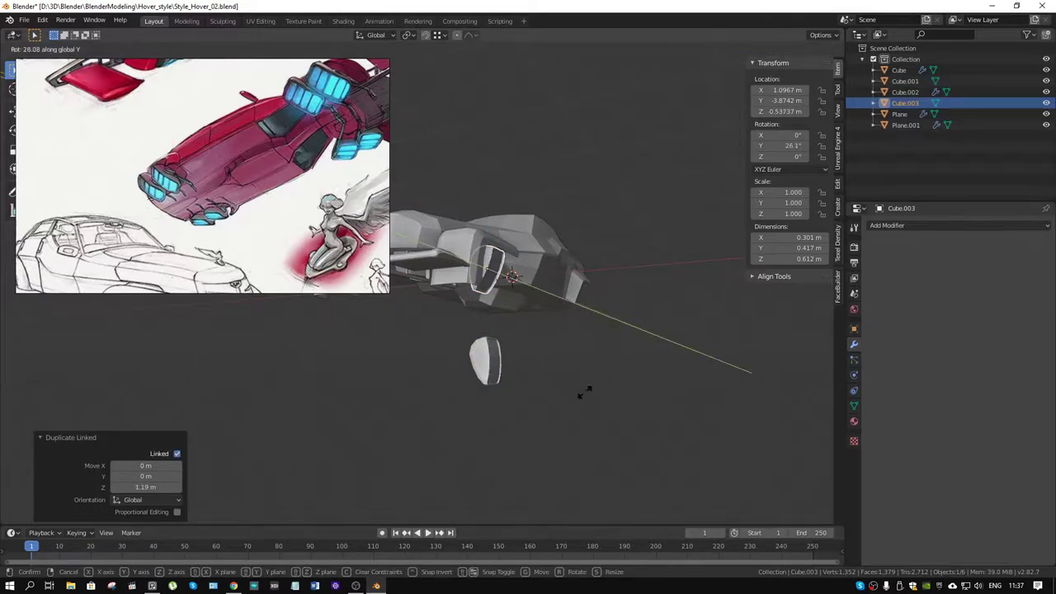
click(529, 434)
Slide the copy −0.0562 m along Y so it sits deeper in the pocket.
scroll(225, 254, up, 2)
middle_drag(225, 254, 222, 238)
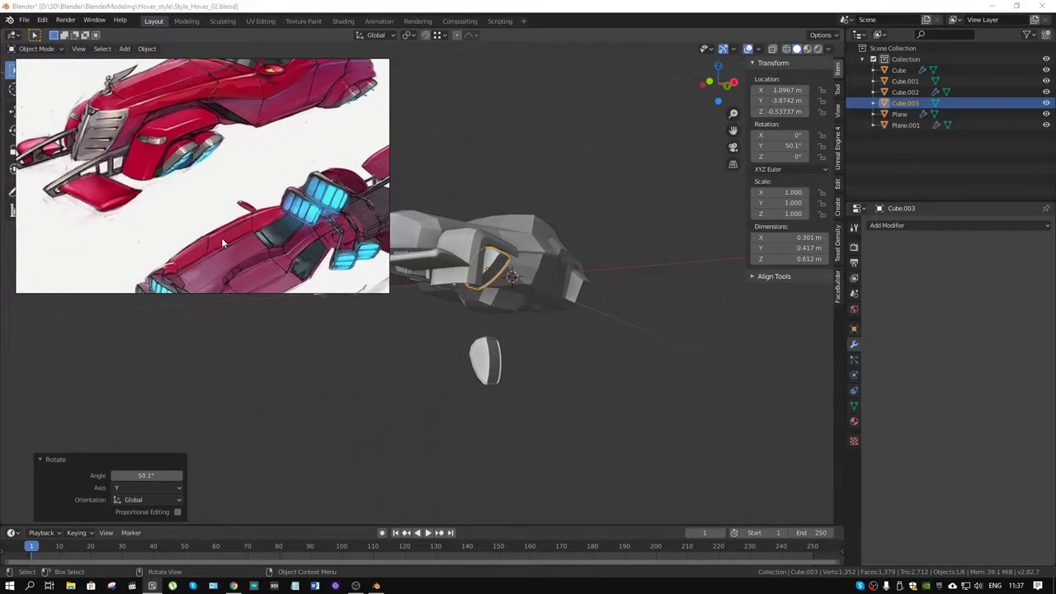
middle_drag(546, 302, 455, 306)
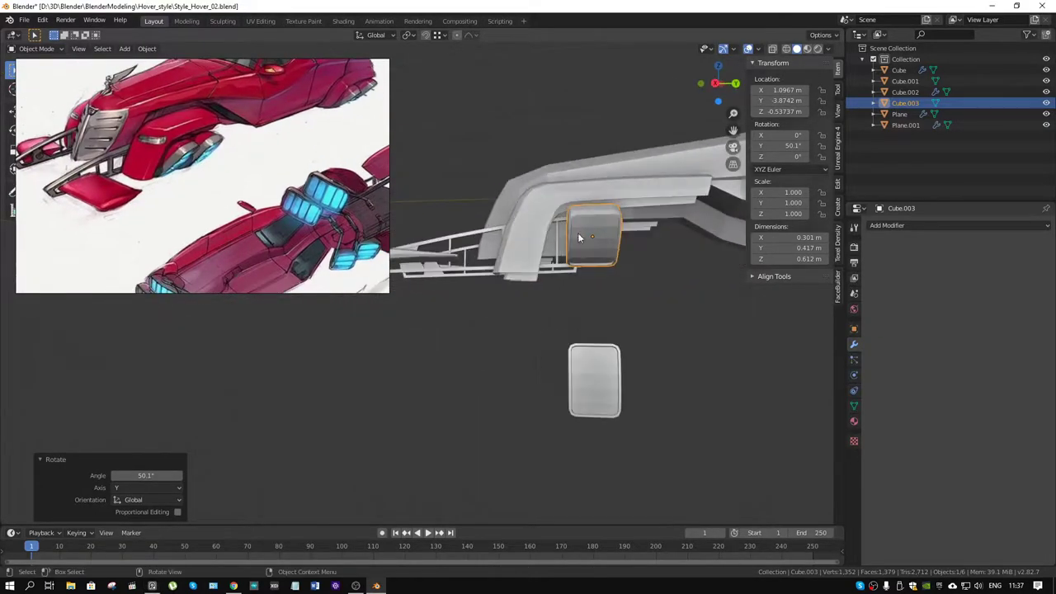
scroll(537, 270, up, 3)
middle_drag(536, 271, 529, 287)
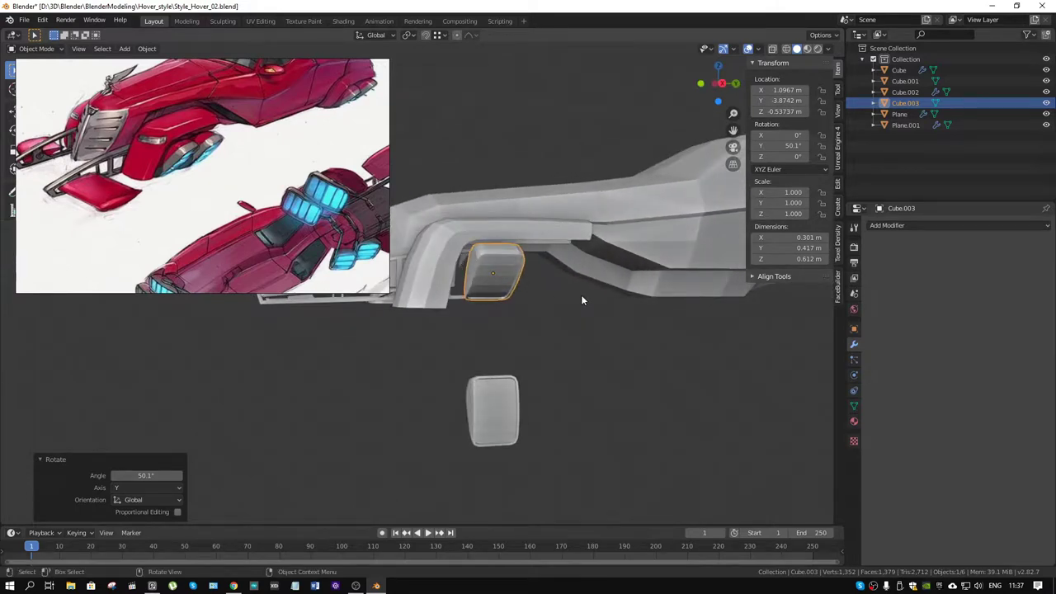
key(g)
key(y)
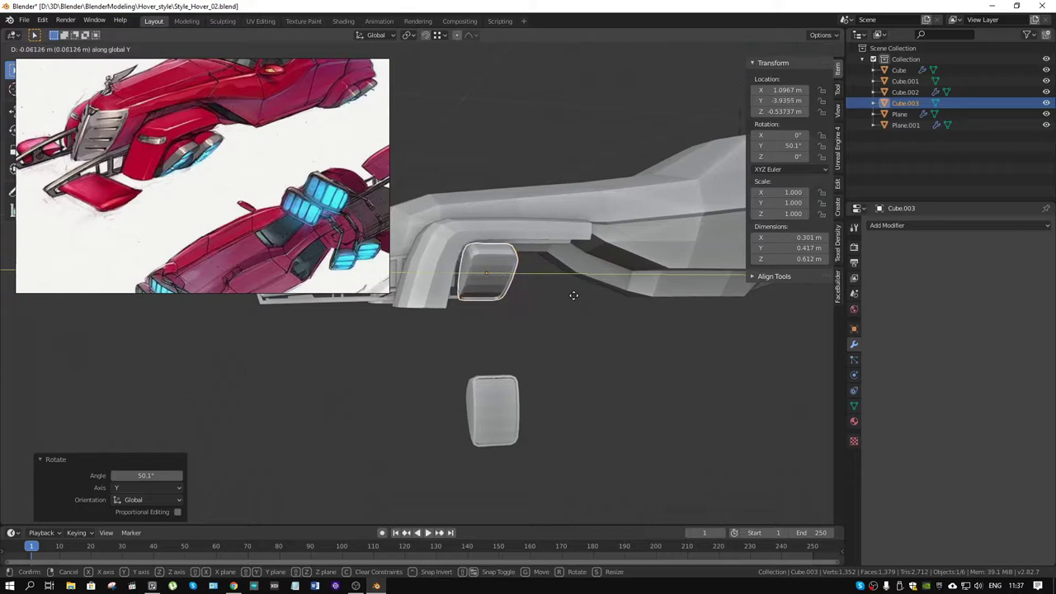
click(576, 300)
Pan the reference image over to the line sketches.
scroll(200, 195, down, 3)
middle_drag(200, 195, 157, 165)
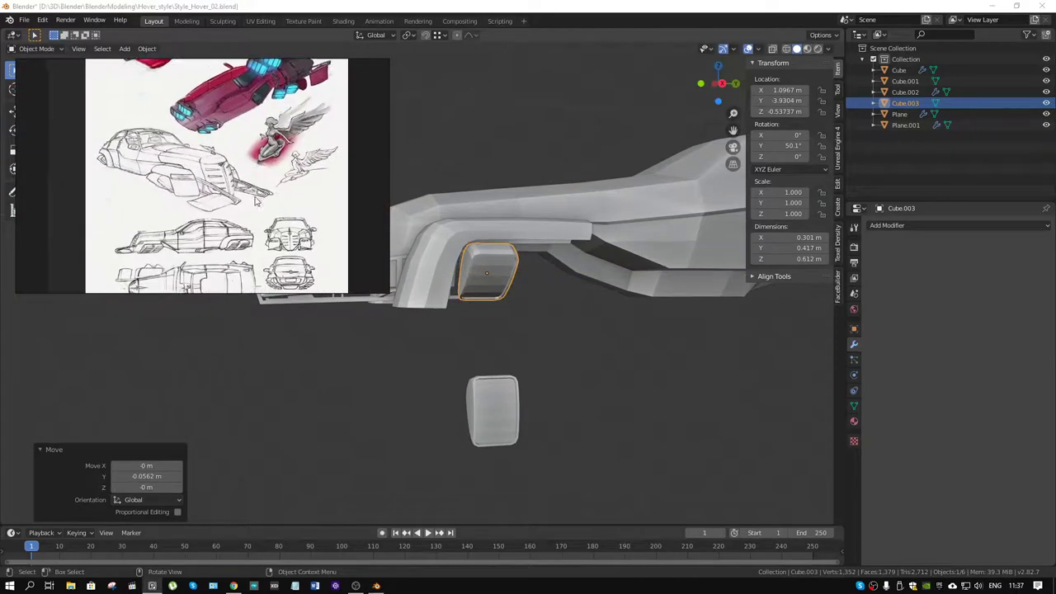
scroll(153, 172, up, 3)
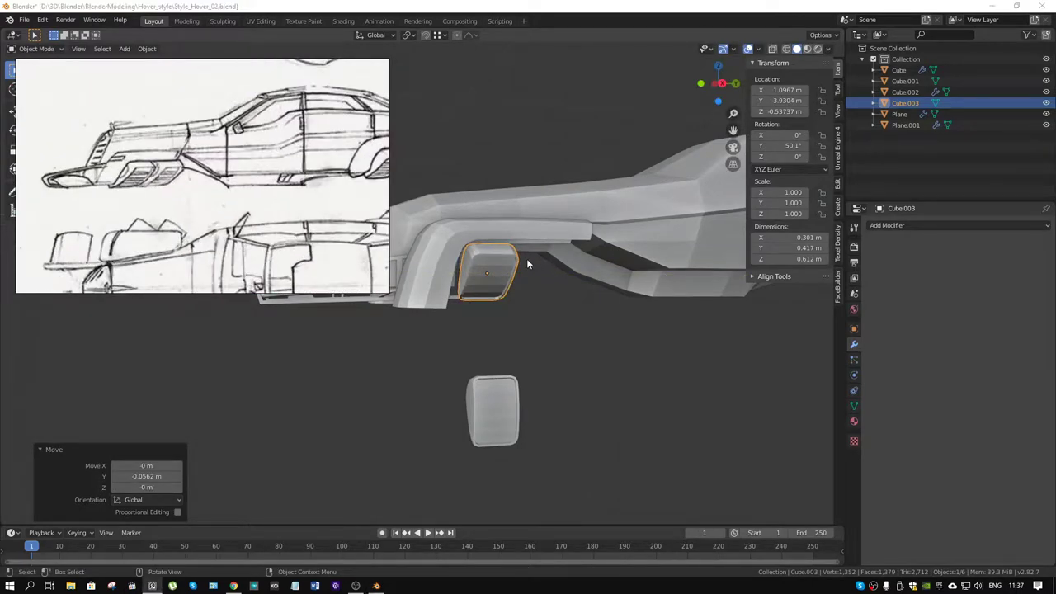
scroll(510, 254, up, 2)
mouse_move(517, 244)
middle_down()
mouse_move(500, 301)
mouse_move(556, 238)
mouse_move(480, 247)
mouse_move(493, 248)
middle_up()
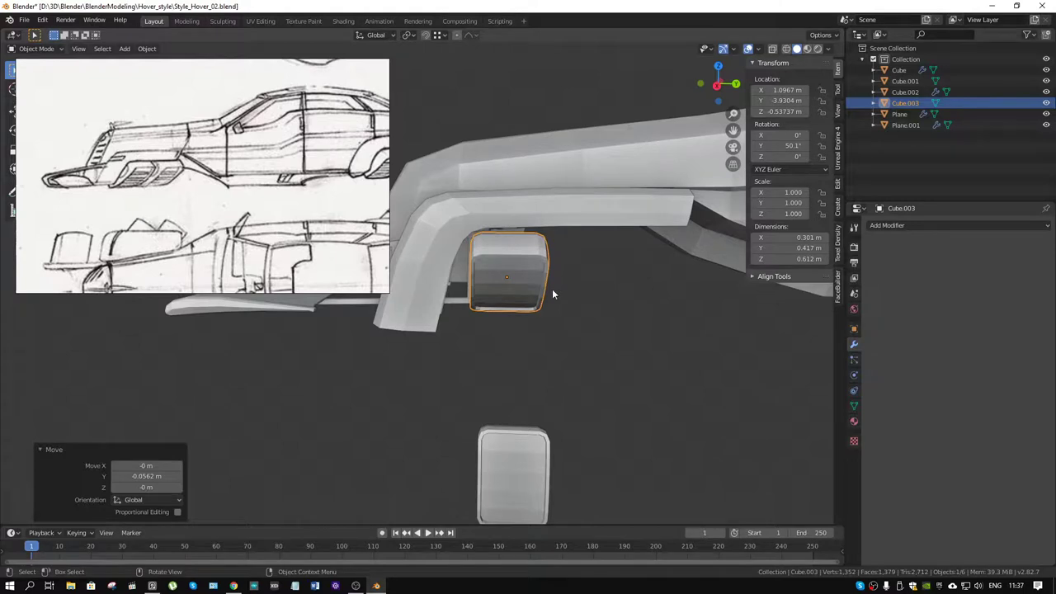
Duplicate the pod along Y and rotate both pods 25.7° about Z.
key(shift)
key(shift+d)
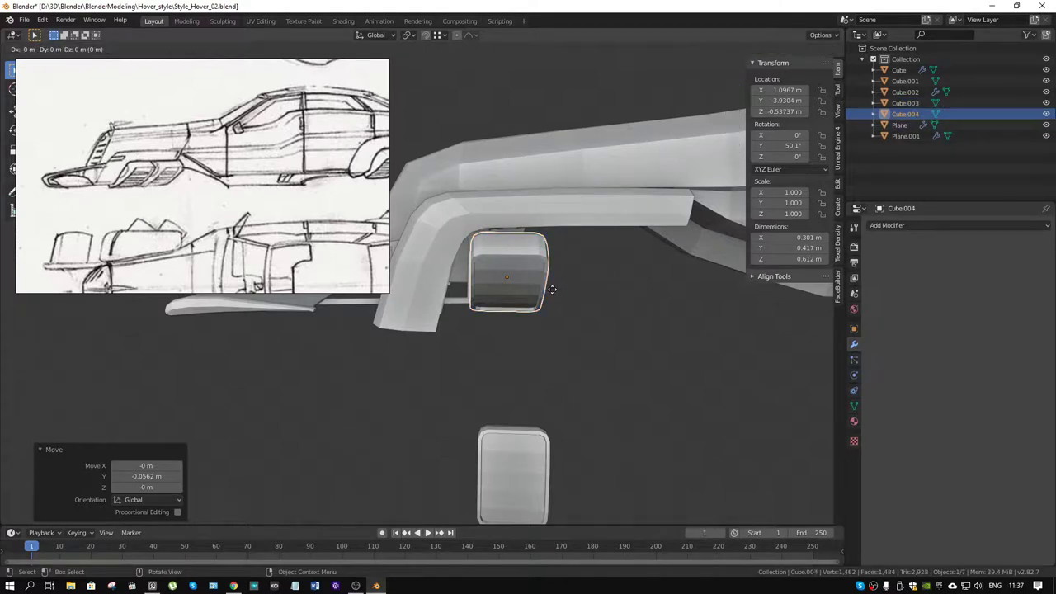
key(y)
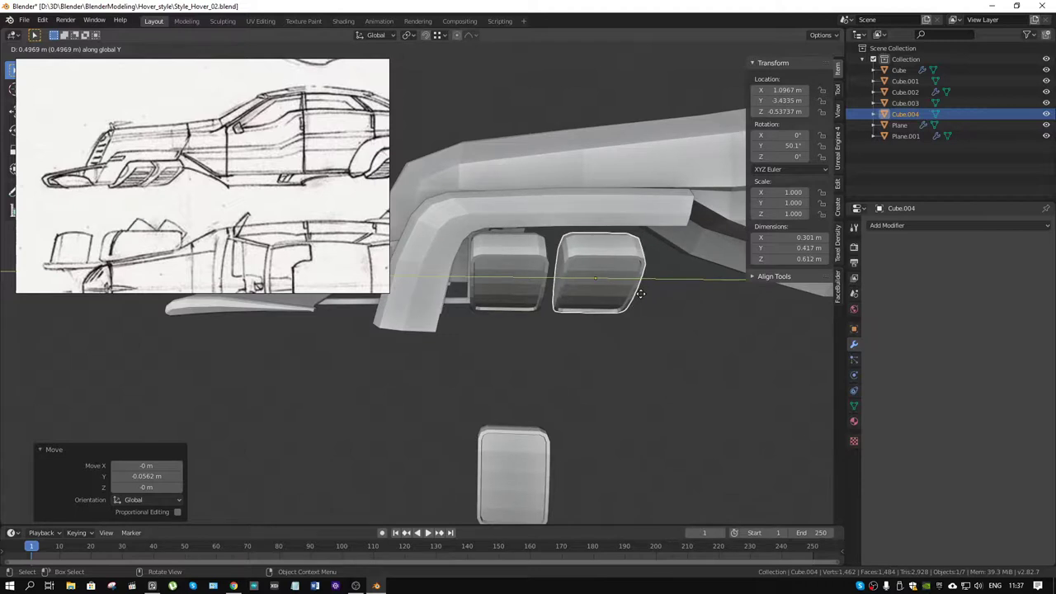
click(602, 290)
shift+click(485, 272)
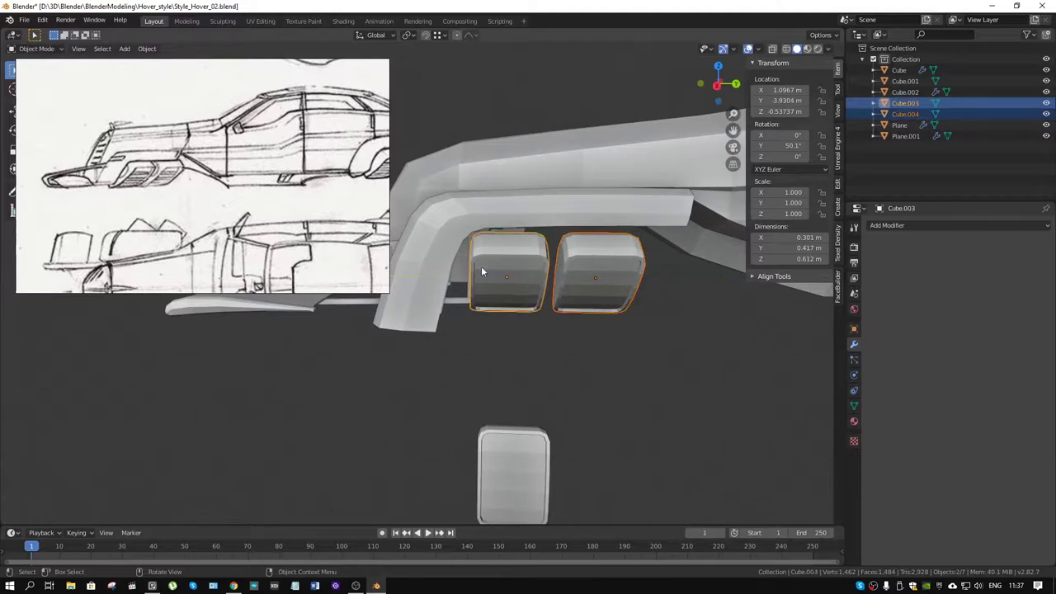
click(407, 35)
click(431, 80)
key(r)
key(z)
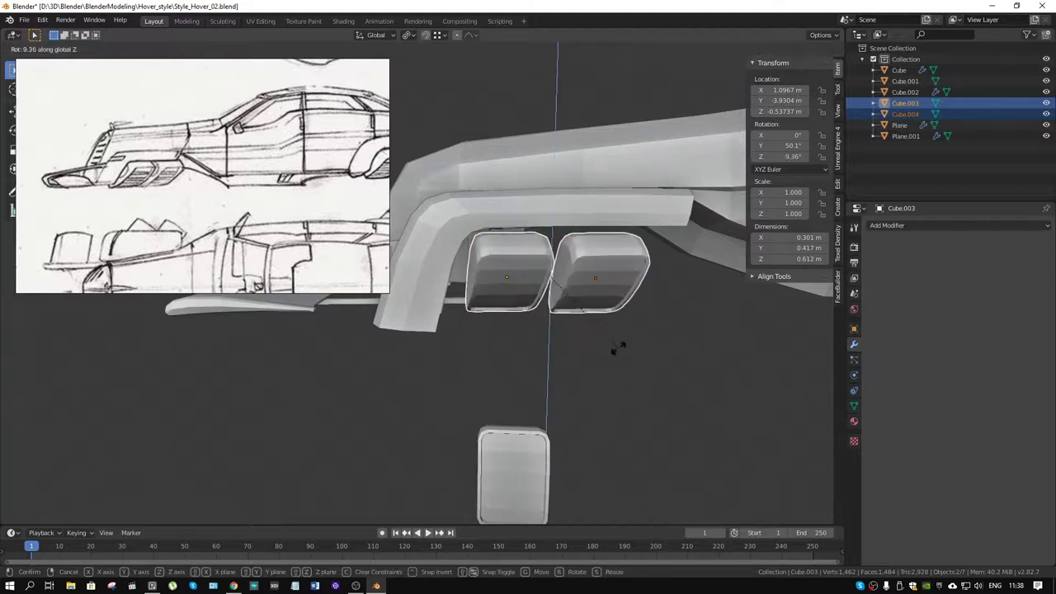
click(706, 367)
Slide the second pod further along the Y axis into its new position.
mouse_move(707, 366)
middle_down()
mouse_move(558, 274)
mouse_move(576, 273)
middle_up()
click(575, 272)
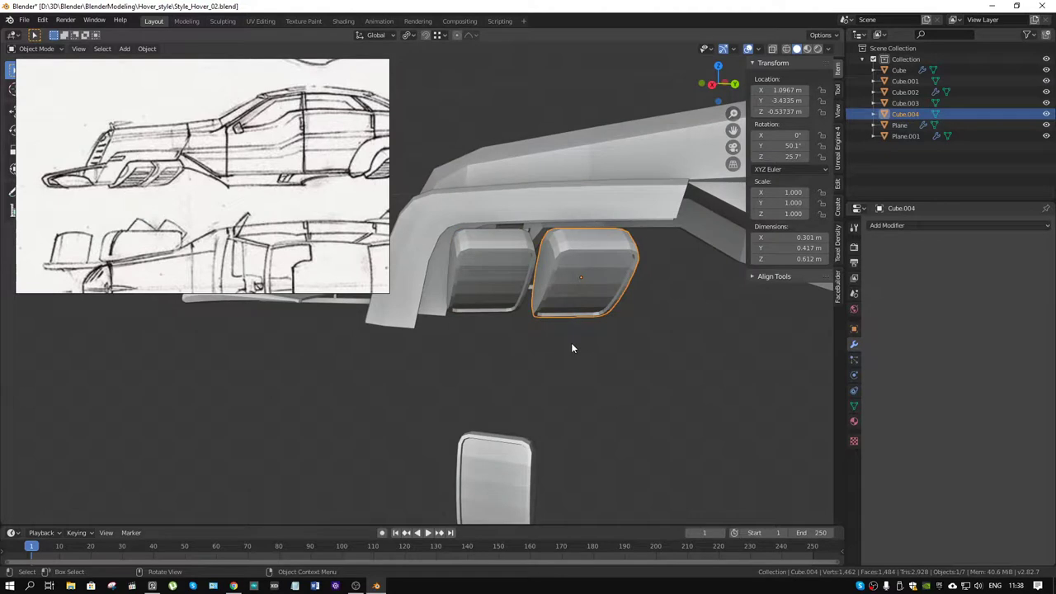
key(g)
right_click(581, 348)
key(g)
key(y)
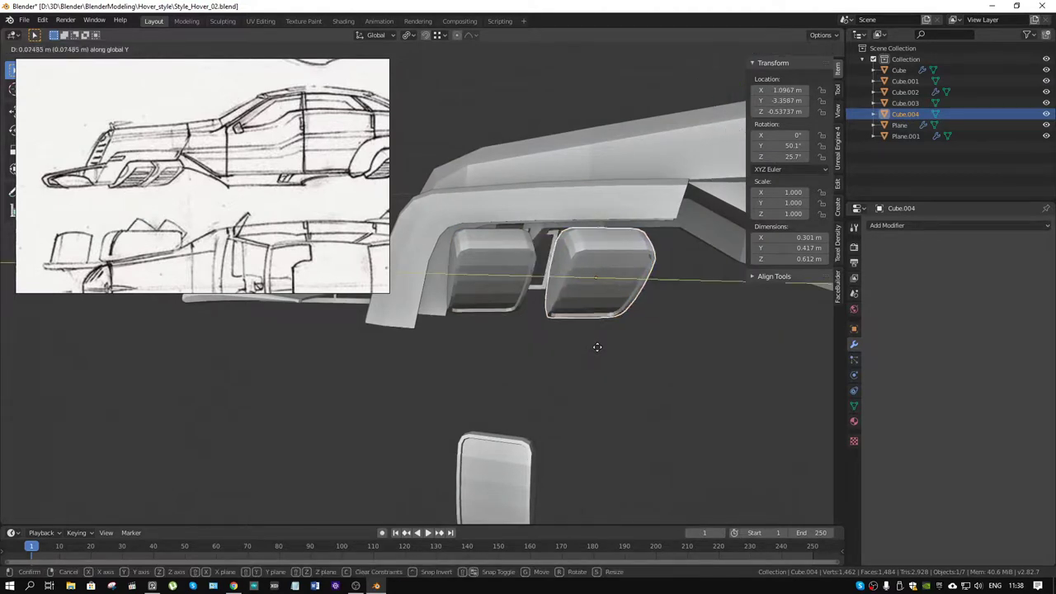
click(597, 347)
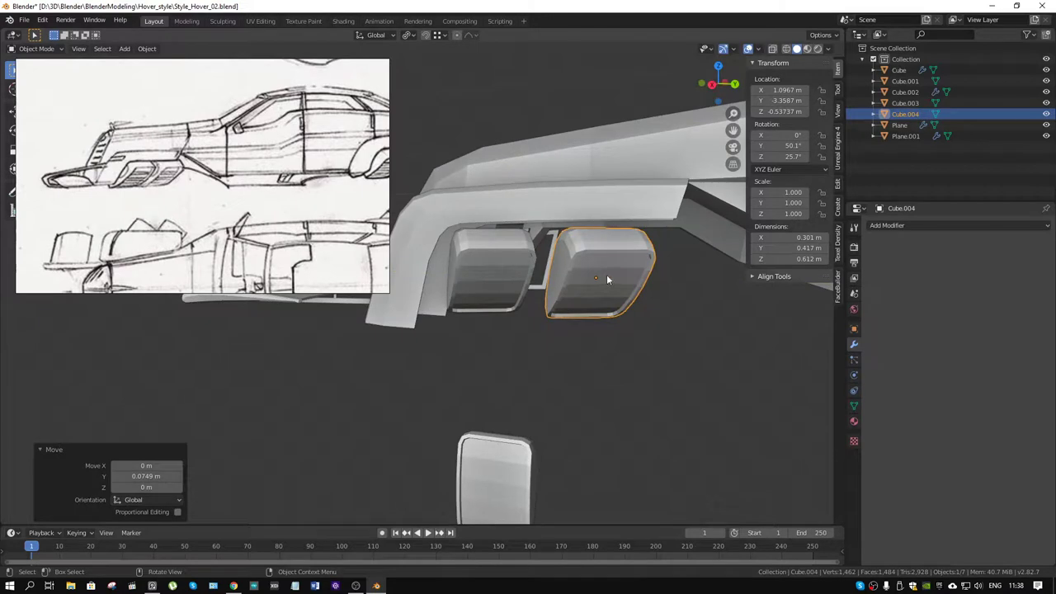
key(g)
key(y)
click(633, 293)
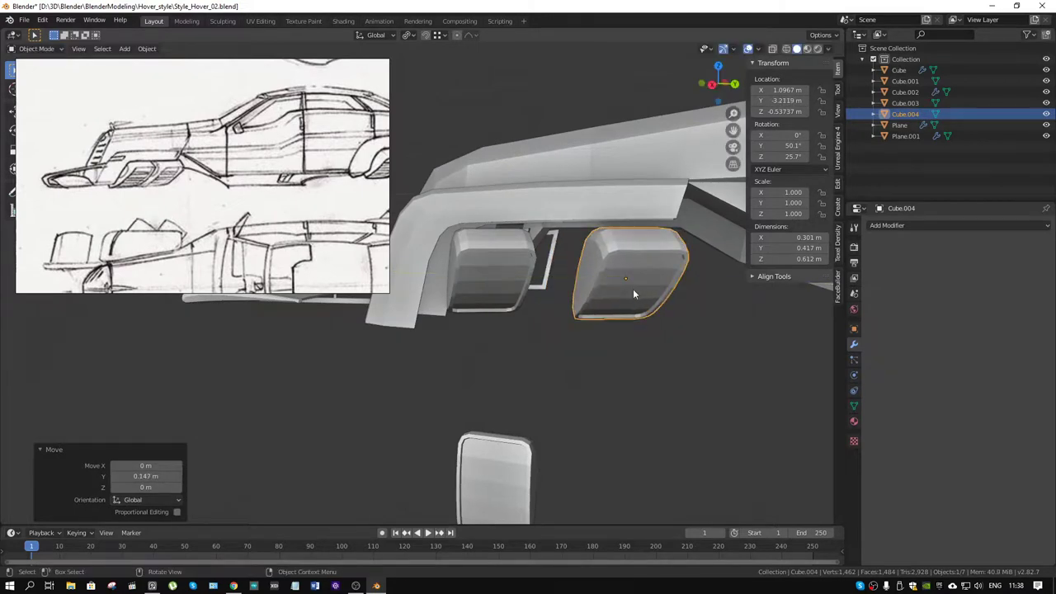
Shift the first pod along Y to line up beside the second.
click(517, 273)
key(g)
key(y)
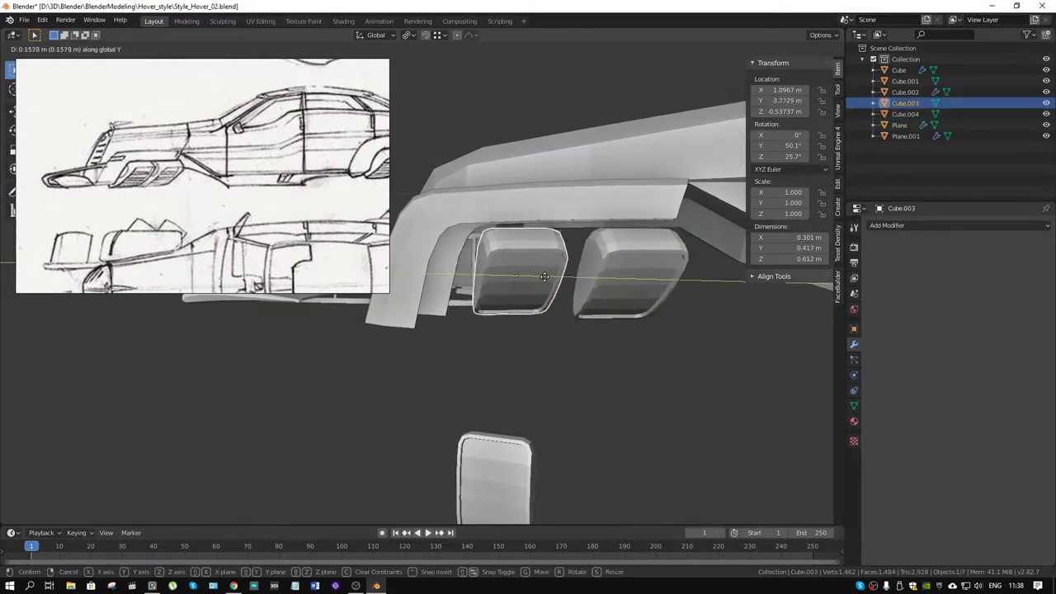
click(536, 277)
Enter Edit Mode on the source pod, then undo back to object mode.
mouse_move(552, 239)
middle_down()
mouse_move(581, 236)
mouse_move(560, 258)
middle_up()
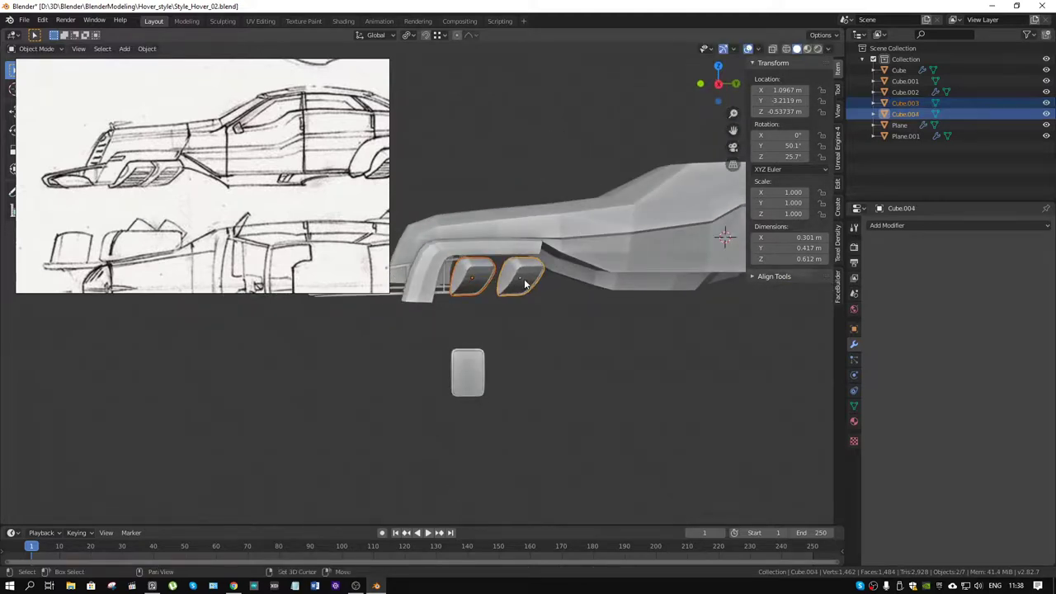
click(476, 369)
key(ctrl+Tab)
click(577, 342)
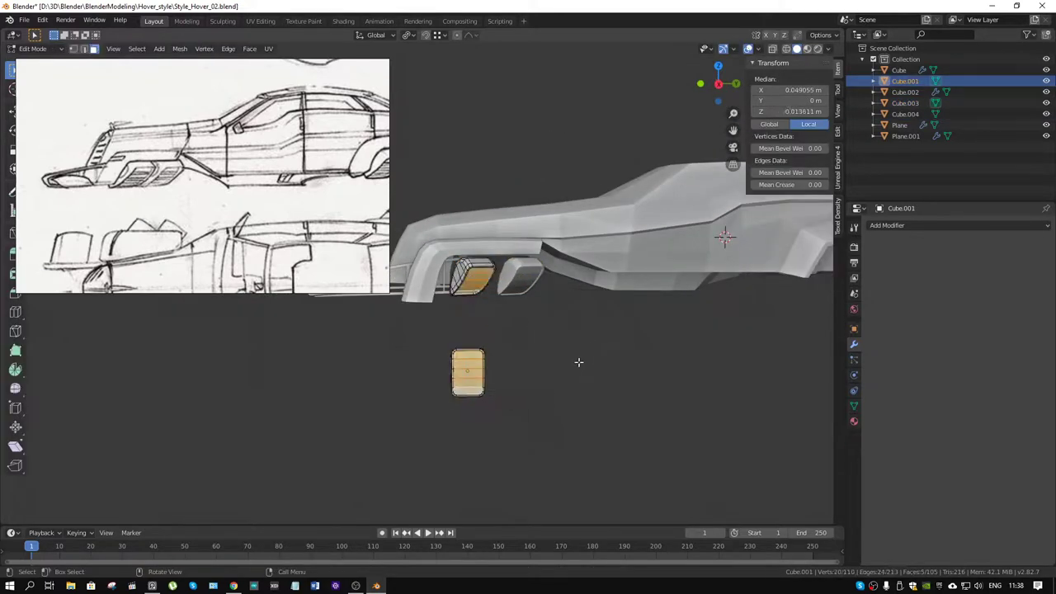
key(alt+a)
key(ctrl+Tab)
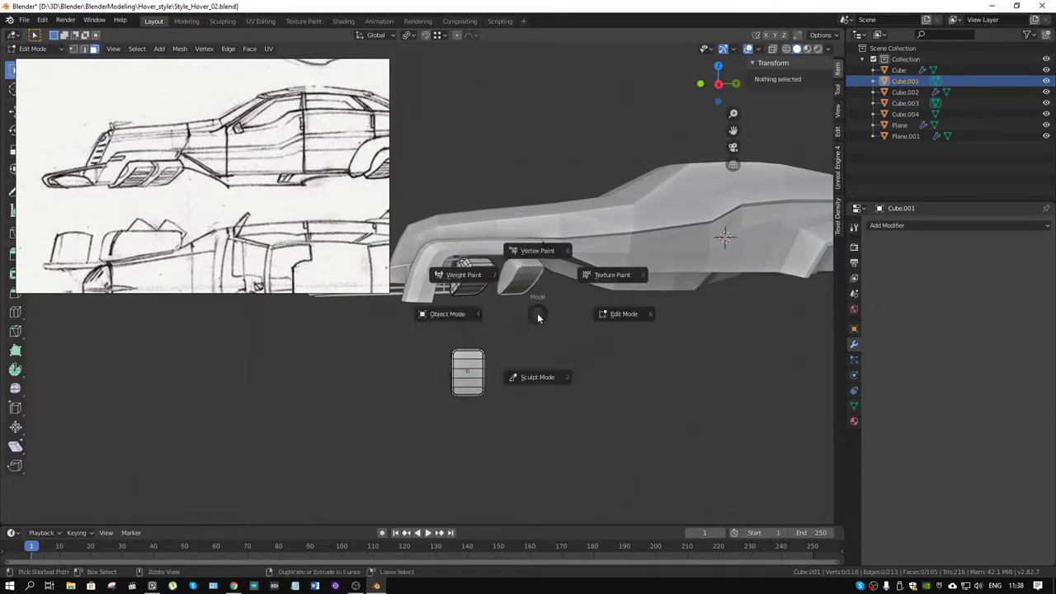
key(ctrl+z)
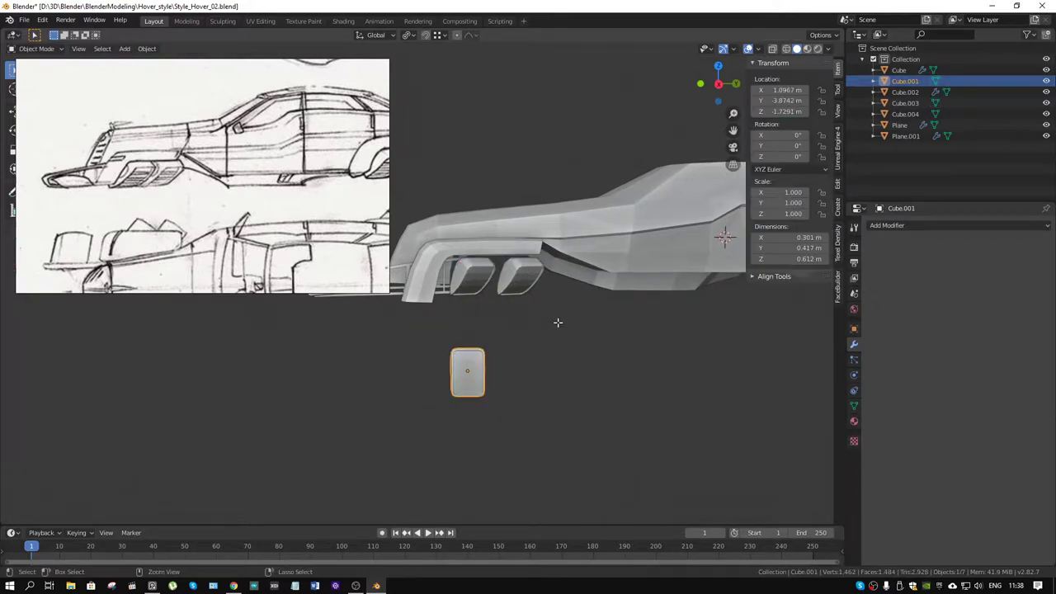
Replace the second pod with an Alt+D linked copy slid along Y beside the first.
key(ctrl+z)
key(x)
click(538, 328)
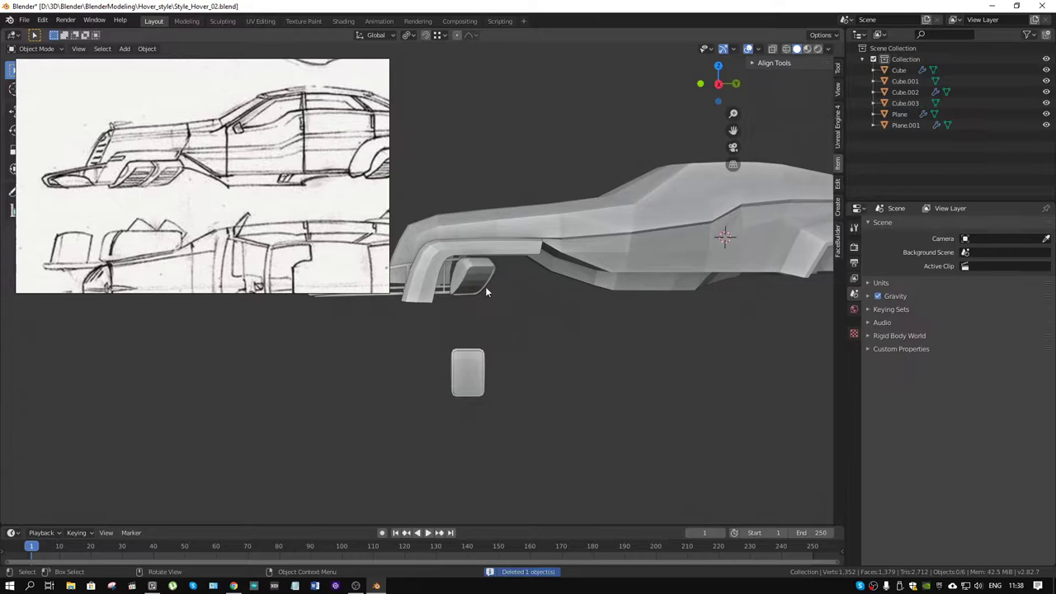
click(485, 286)
key(alt+d)
right_click(533, 331)
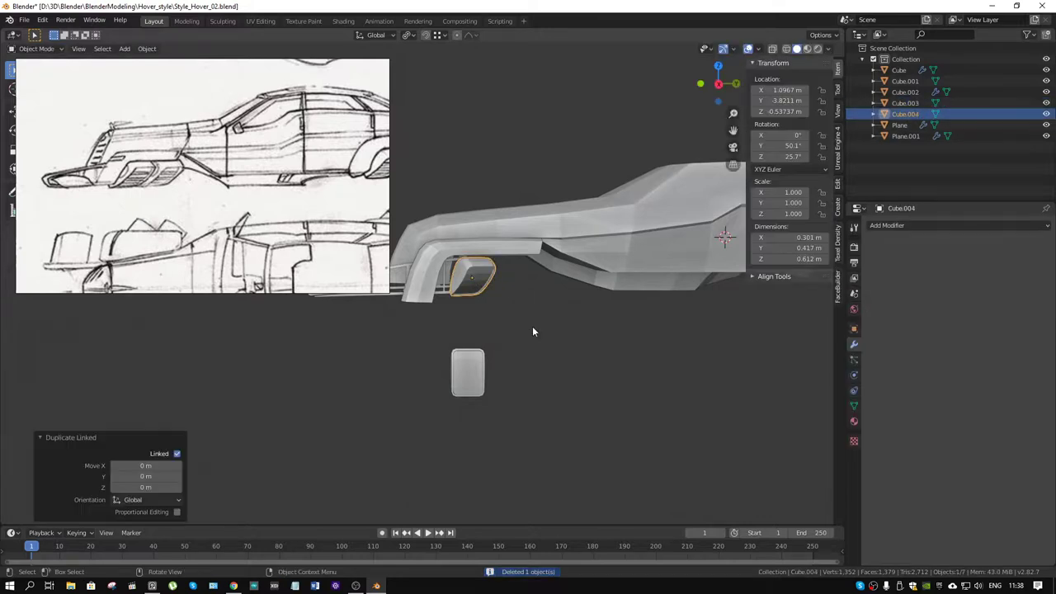
key(r)
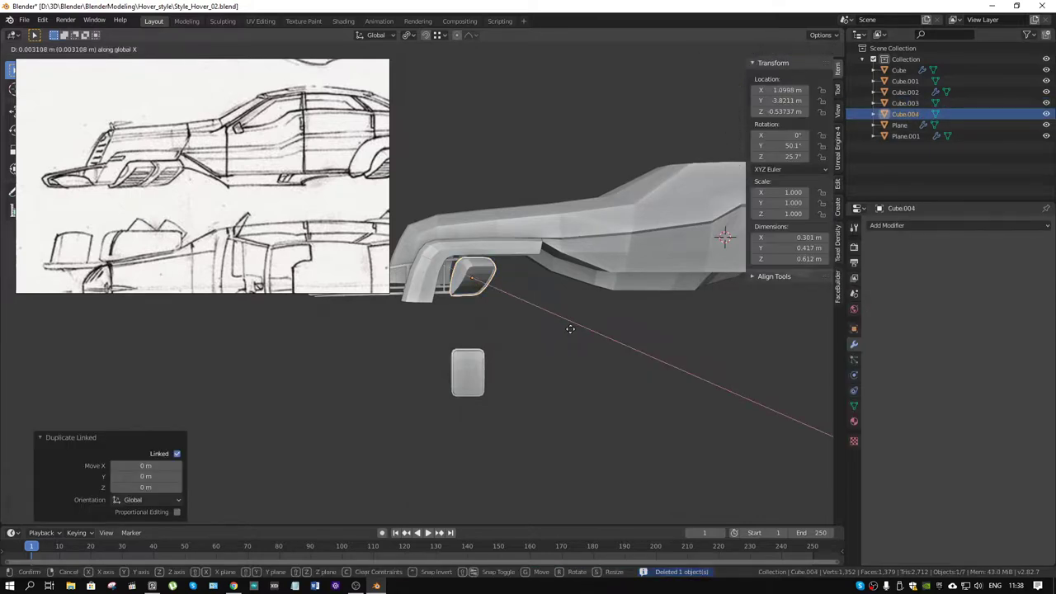
right_click(570, 333)
key(g)
key(y)
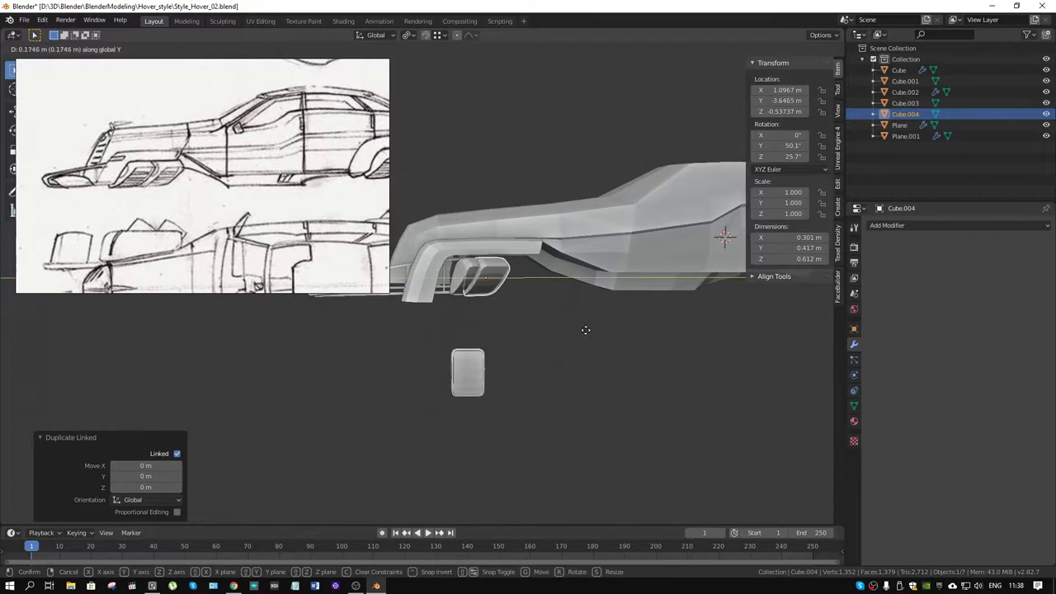
click(611, 332)
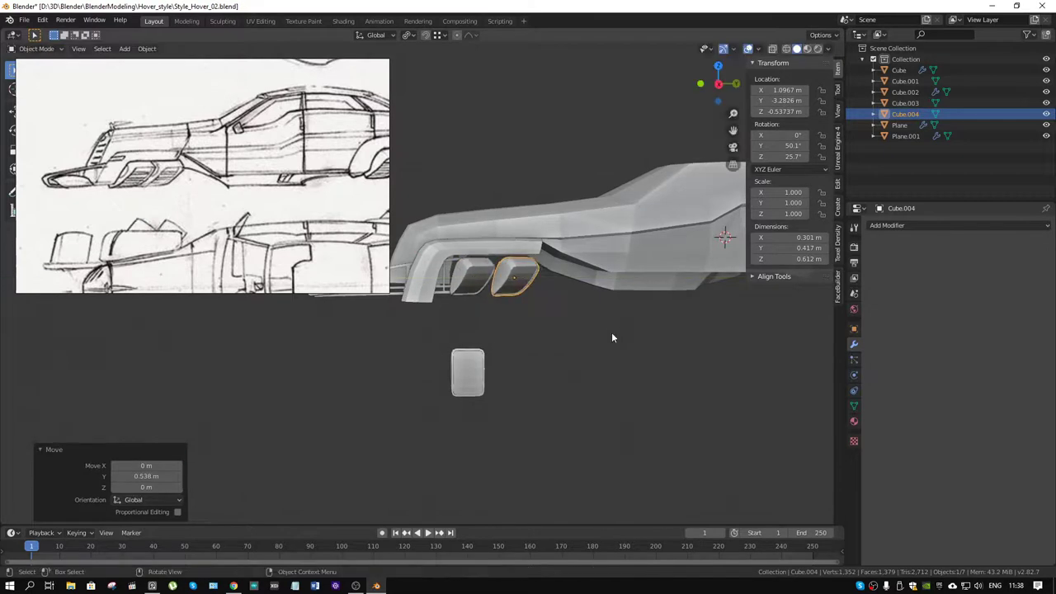
Scale the source pod Cube.001's mesh up about 1.228 times in Edit Mode.
click(480, 374)
key(ctrl+Tab)
click(517, 372)
middle_drag(517, 372, 516, 387)
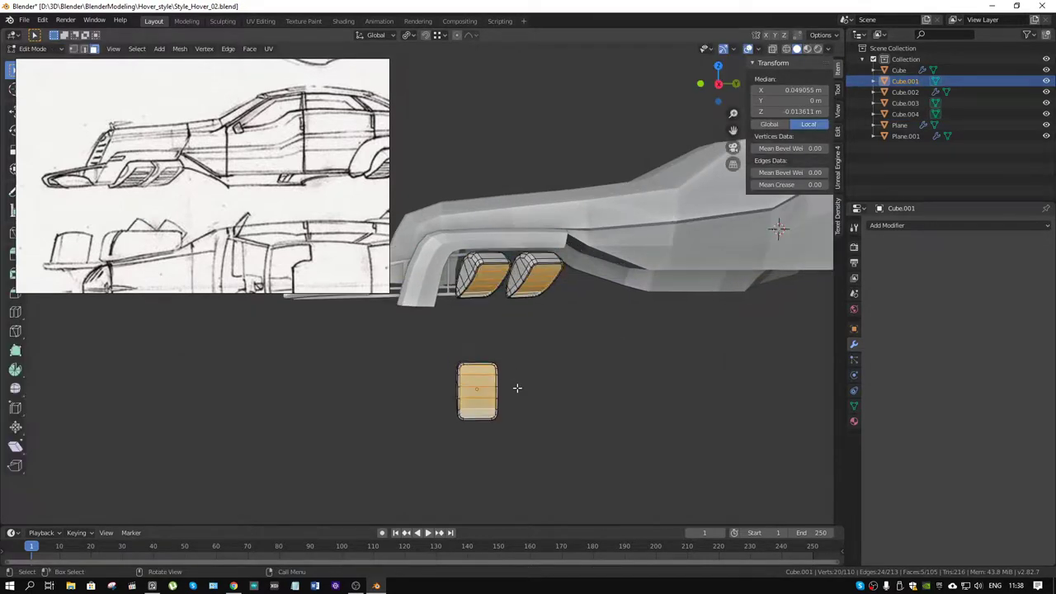
key(s)
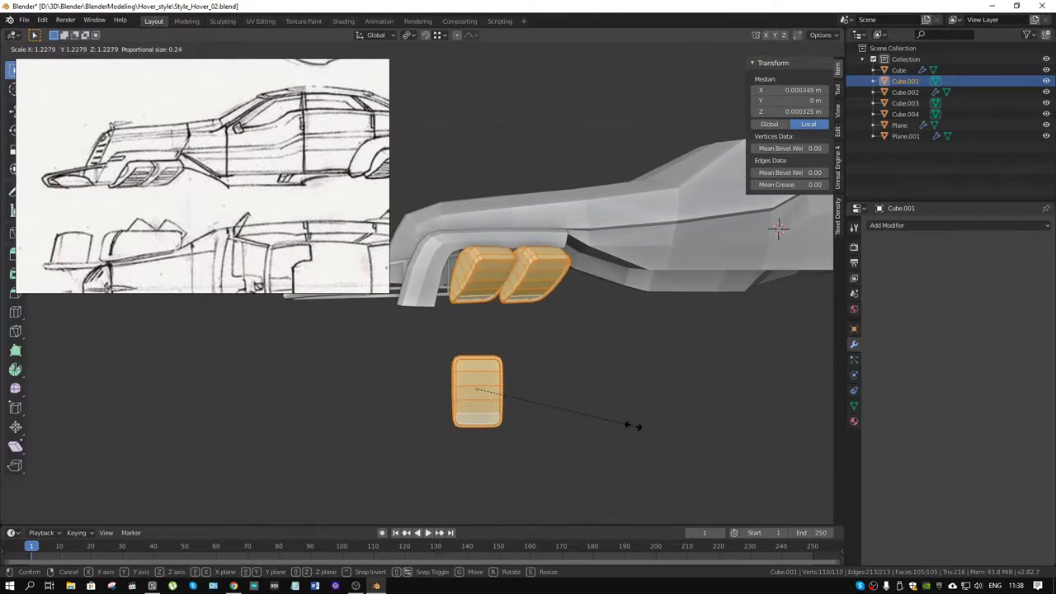
click(632, 425)
key(ctrl+Tab)
Back in object mode, select both pods and raise them slightly along Z.
click(446, 276)
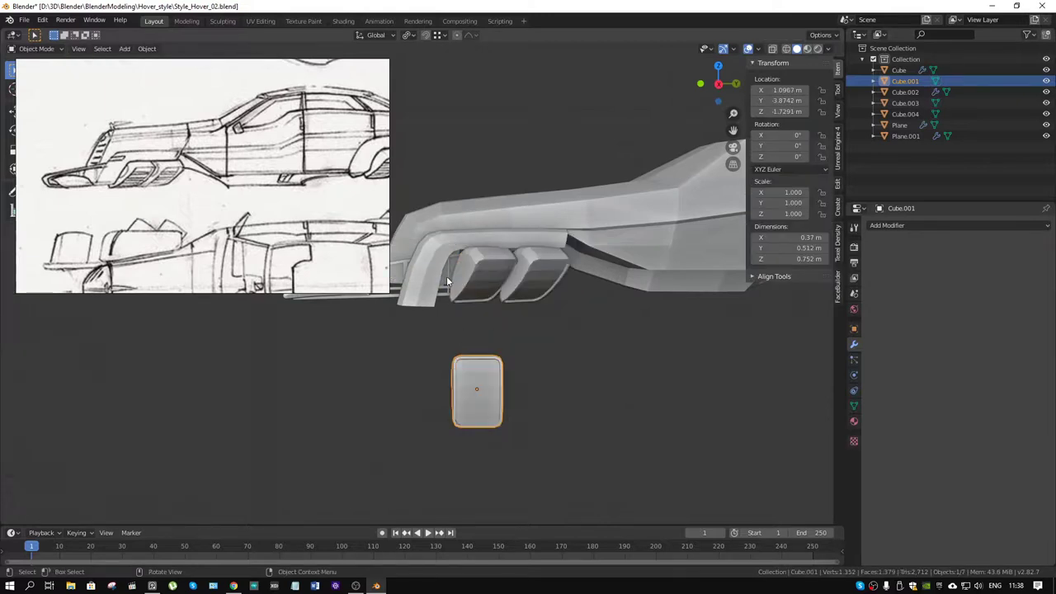
click(501, 299)
shift+click(541, 285)
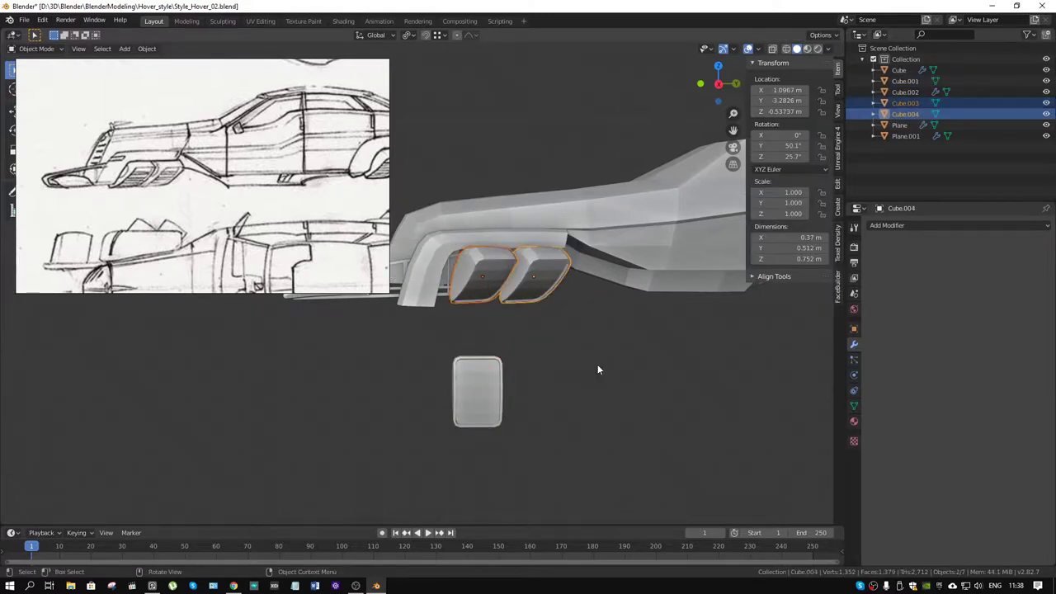
key(g)
key(z)
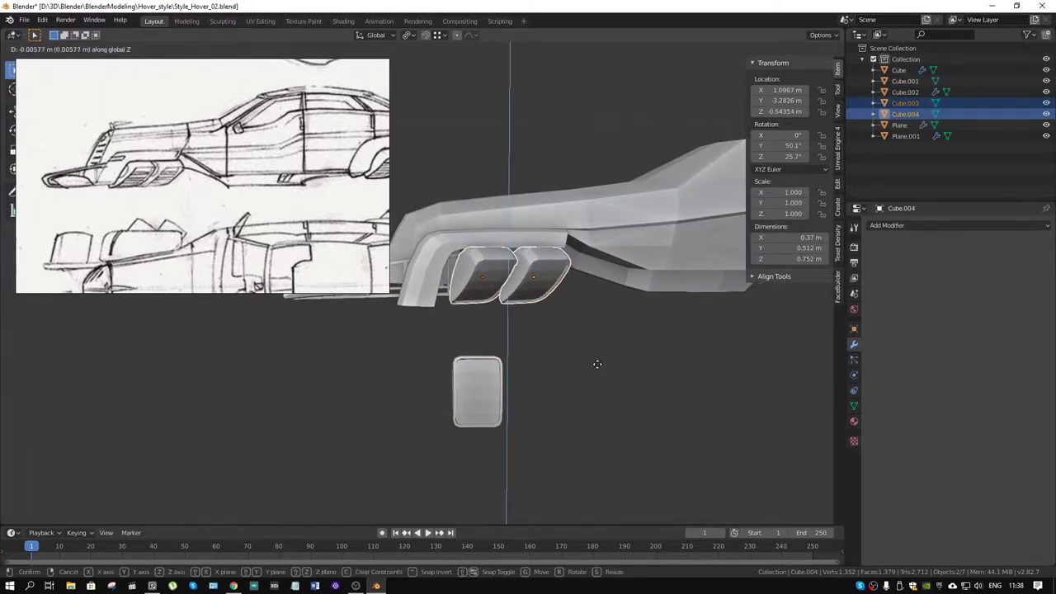
click(599, 365)
Lower both pods slightly along Z and shift them along X.
mouse_move(599, 366)
middle_down()
mouse_move(562, 316)
mouse_move(596, 315)
middle_up()
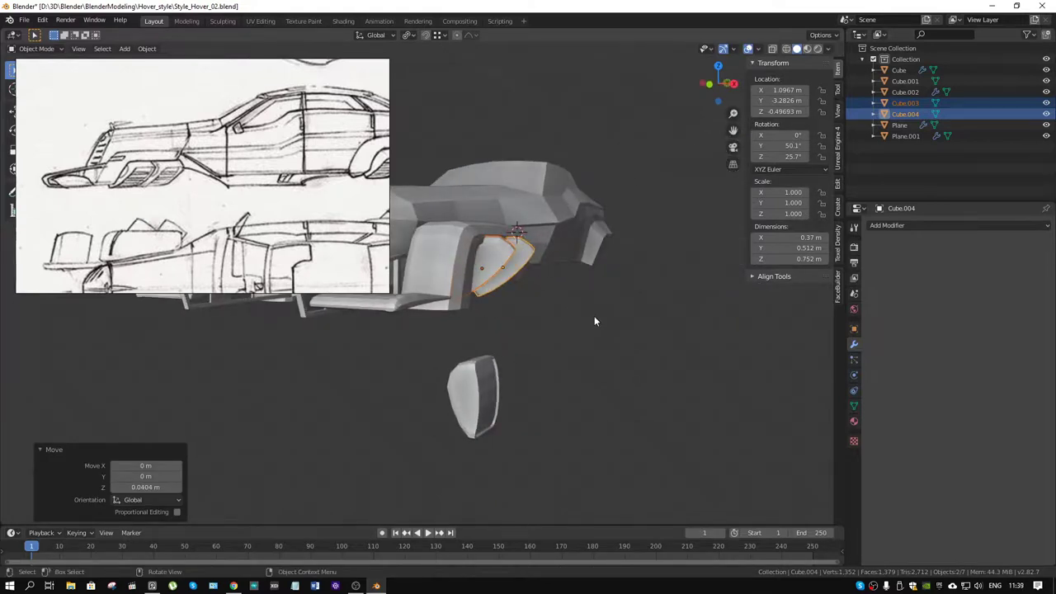
key(r)
key(Escape)
key(g)
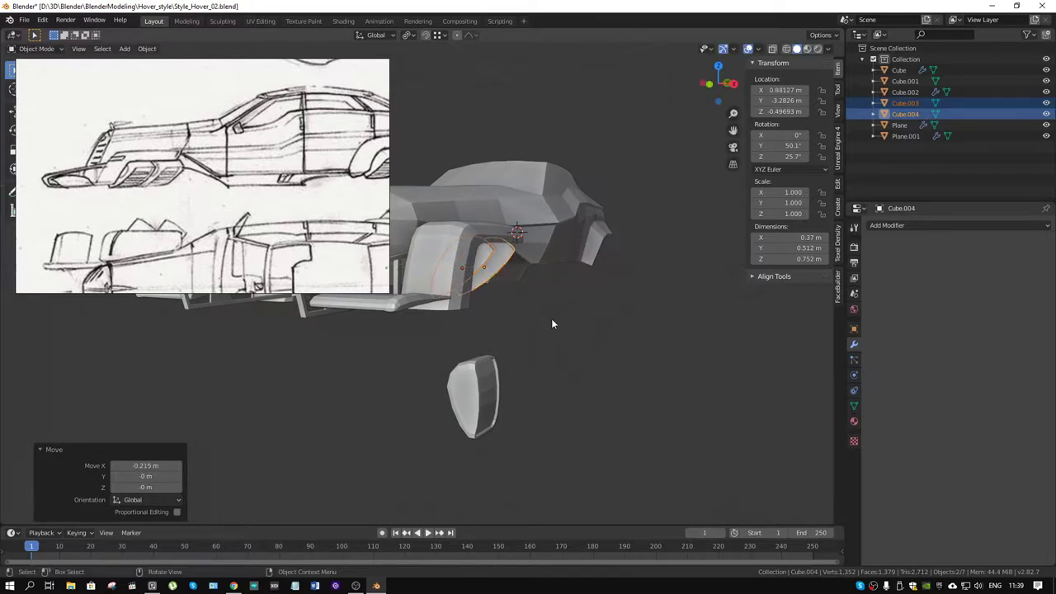
key(z)
click(556, 322)
mouse_move(555, 321)
middle_down()
mouse_move(522, 180)
mouse_move(441, 312)
mouse_move(555, 252)
mouse_move(622, 284)
mouse_move(632, 312)
mouse_move(665, 295)
mouse_move(652, 250)
mouse_move(635, 275)
mouse_move(567, 290)
mouse_move(508, 334)
mouse_move(530, 353)
mouse_move(606, 341)
mouse_move(598, 329)
mouse_move(606, 344)
middle_up()
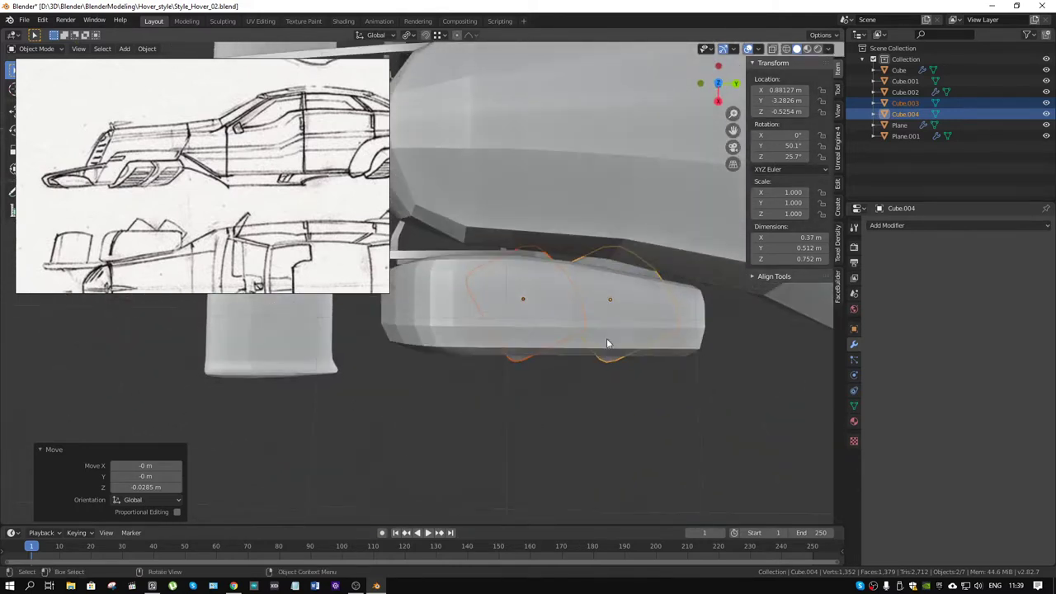
key(g)
key(x)
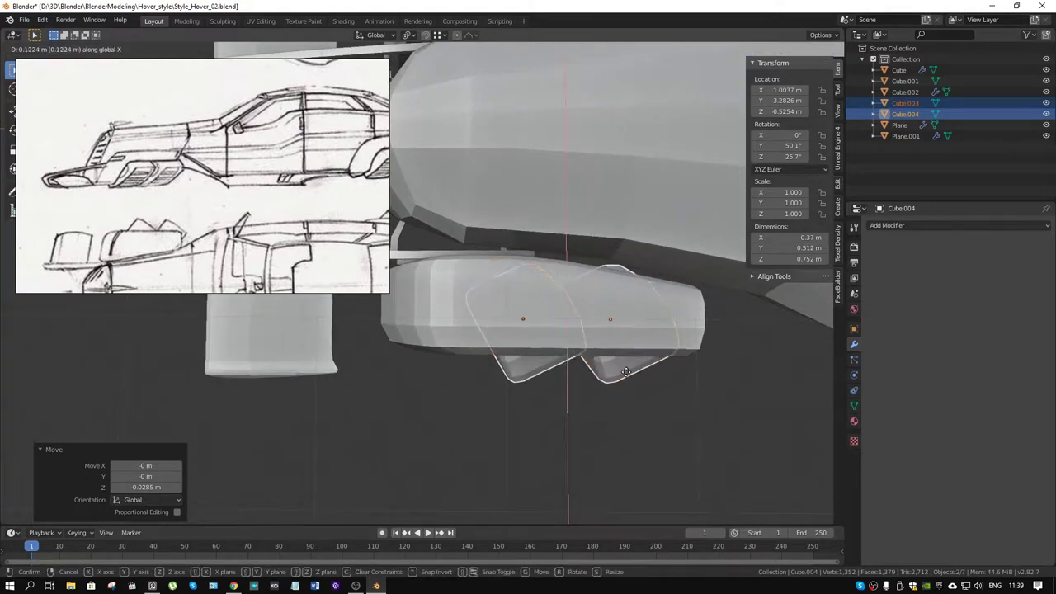
click(626, 377)
In top view, move the lower pod along the Y axis.
key(KP_8)
key(KP_8)
key(KP_8)
key(KP_8)
key(KP_8)
key(KP_8)
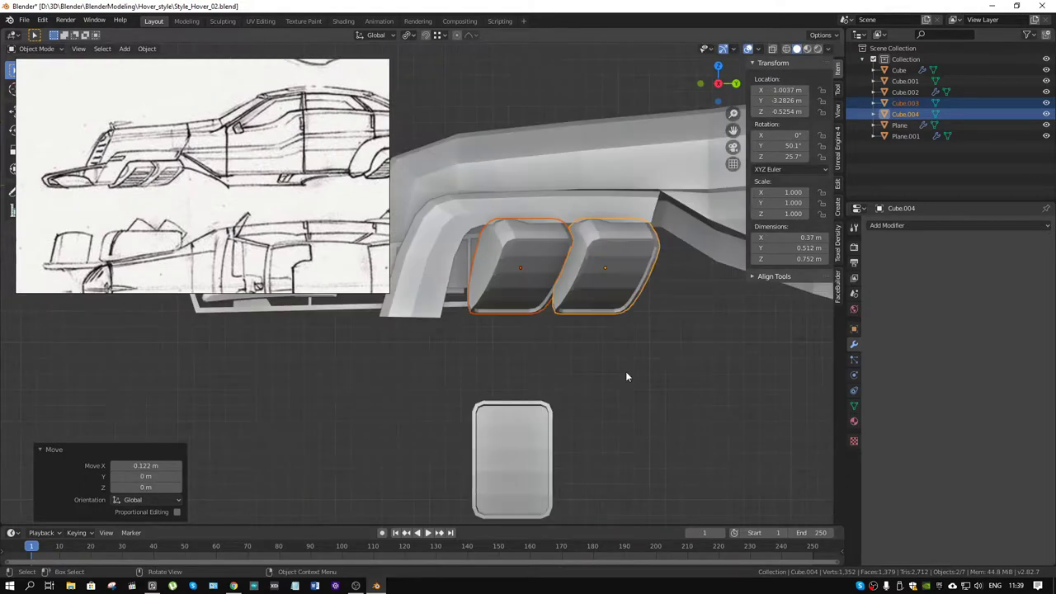
key(KP_7)
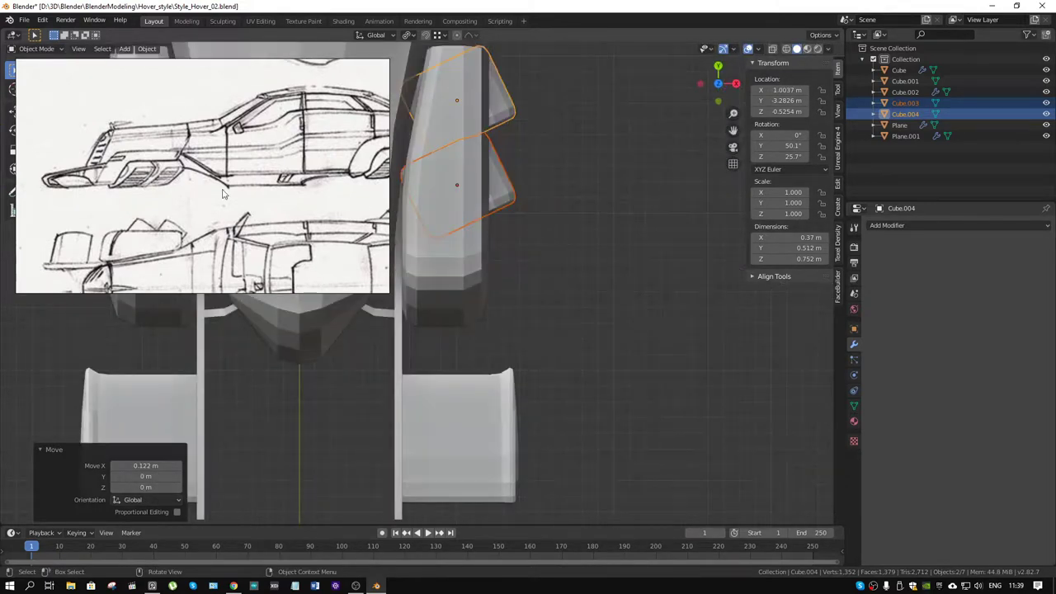
scroll(545, 174, down, 1)
scroll(539, 213, down, 1)
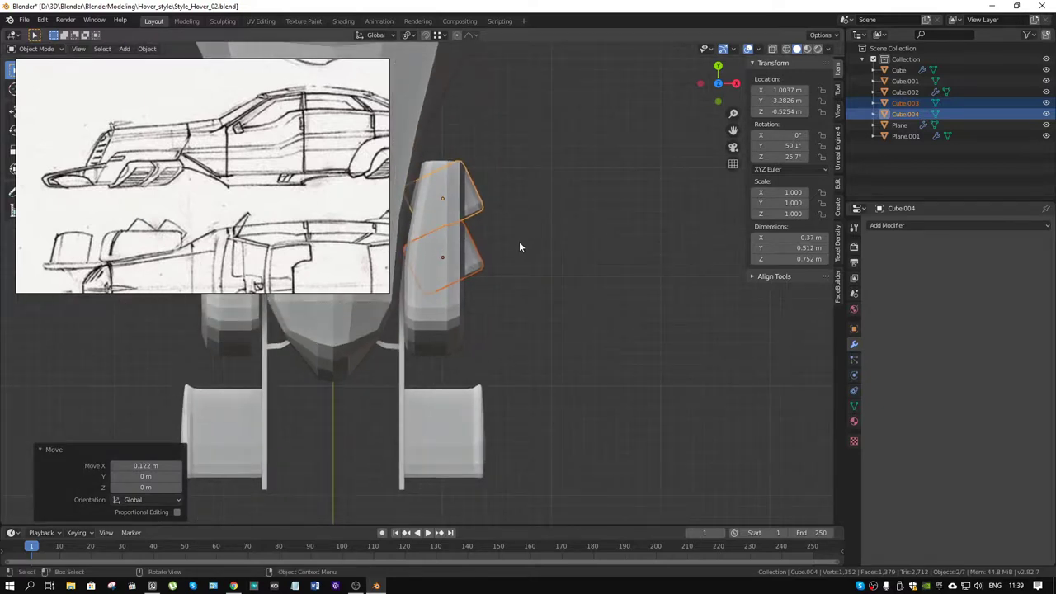
scroll(507, 247, down, 1)
click(486, 253)
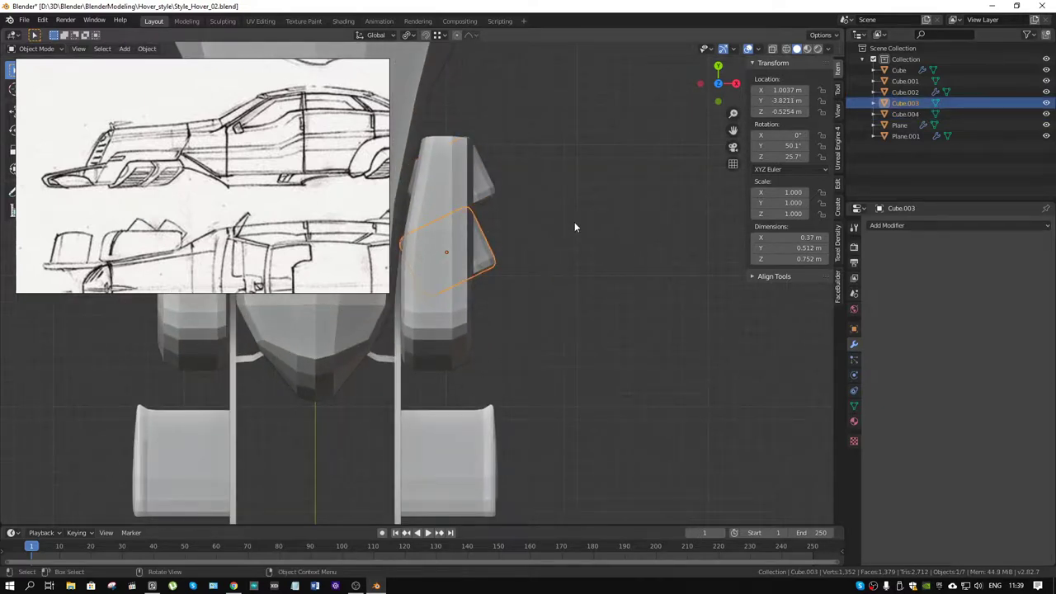
key(g)
key(y)
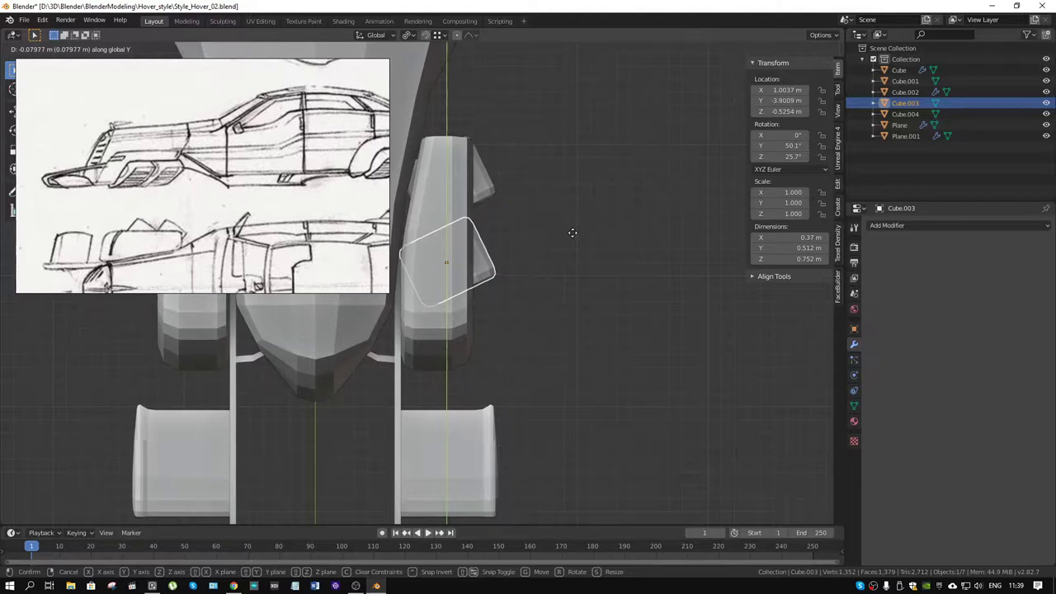
click(572, 232)
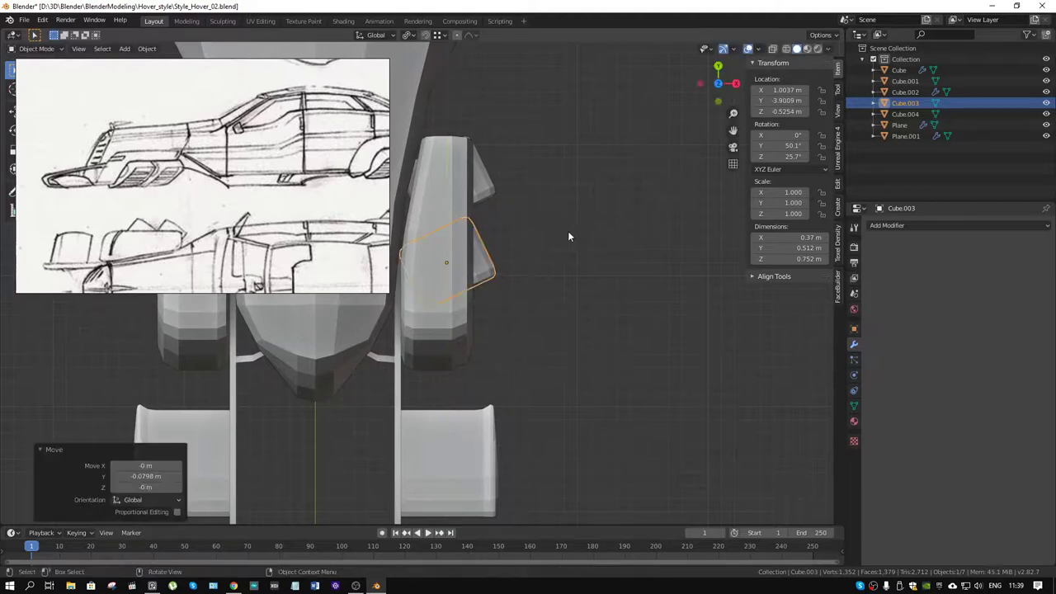
Move both pods together along Y, then along X.
shift+click(486, 197)
key(g)
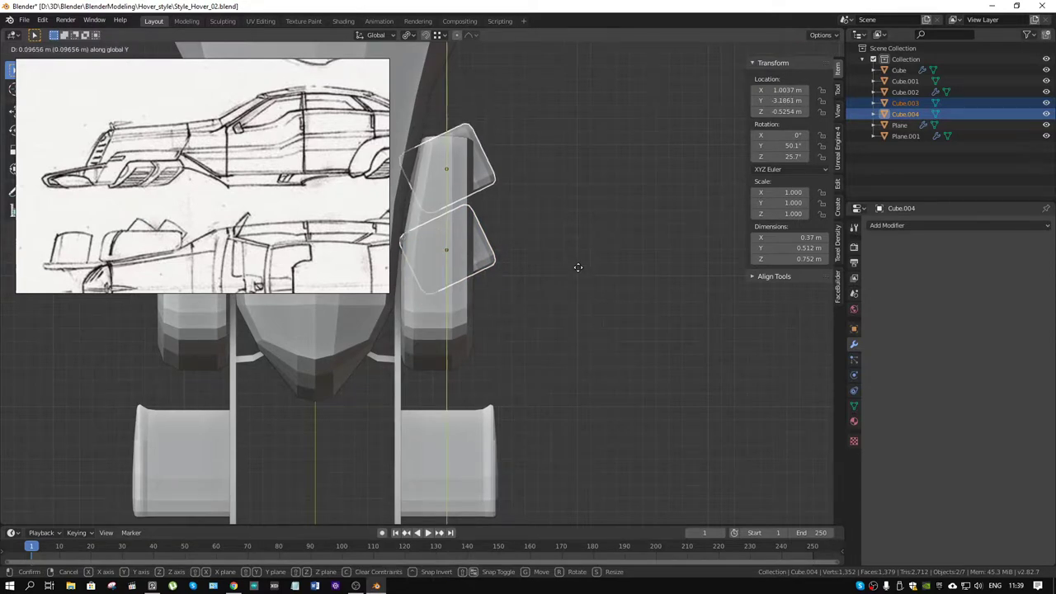
click(576, 274)
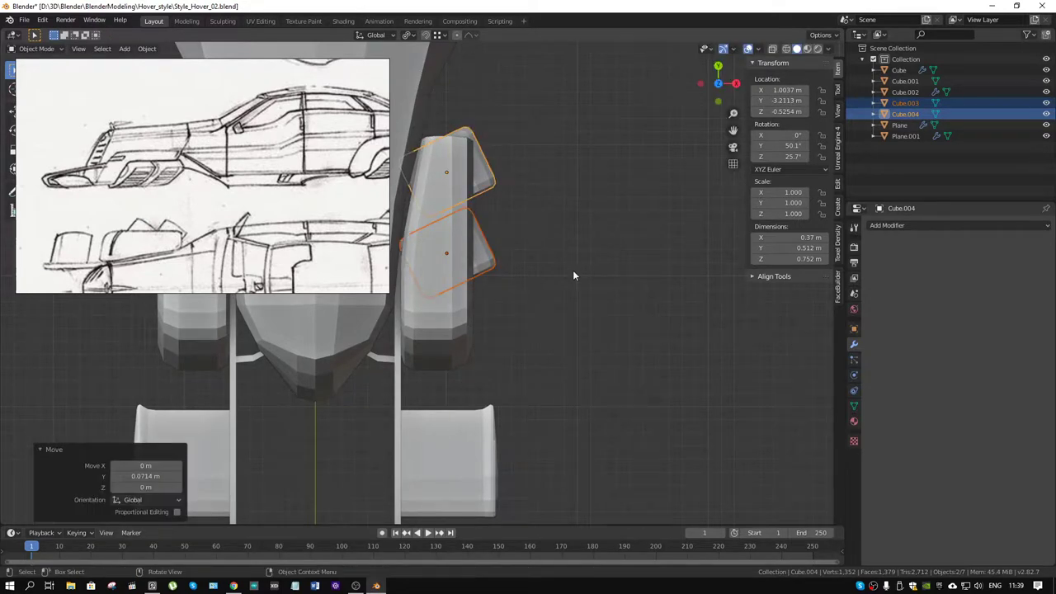
key(g)
key(x)
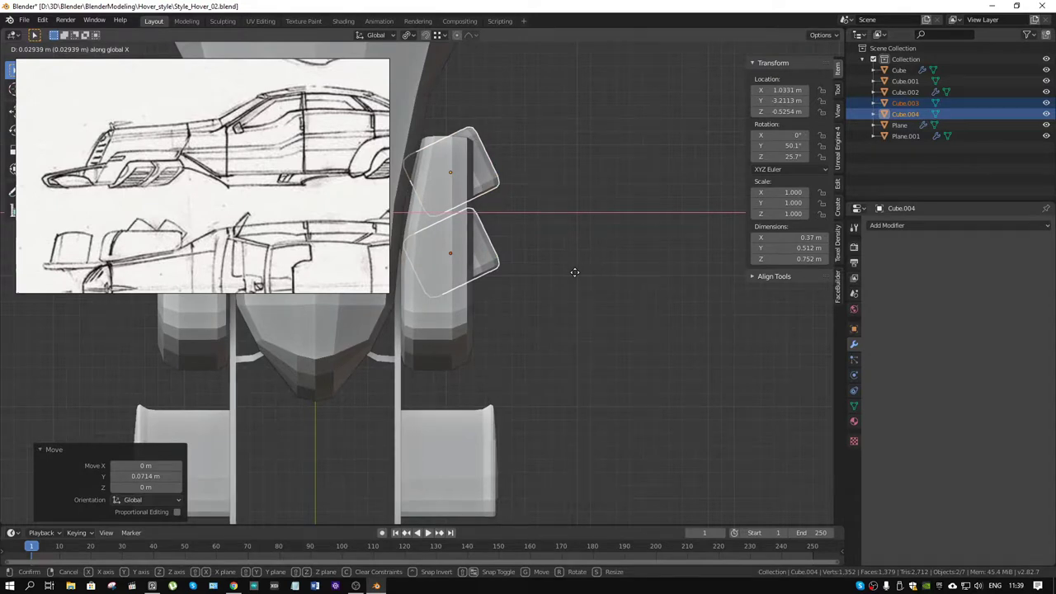
click(575, 273)
Lower both pods along Z and shift them back along X to fit the pocket.
mouse_move(575, 272)
middle_down()
mouse_move(528, 281)
mouse_move(496, 150)
mouse_move(450, 170)
middle_up()
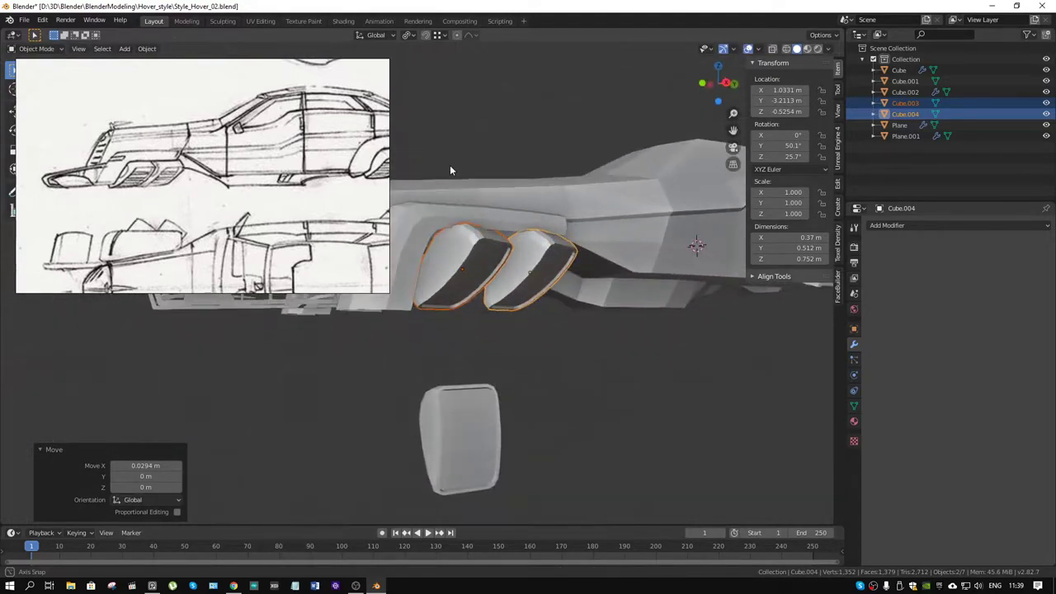
key(g)
key(z)
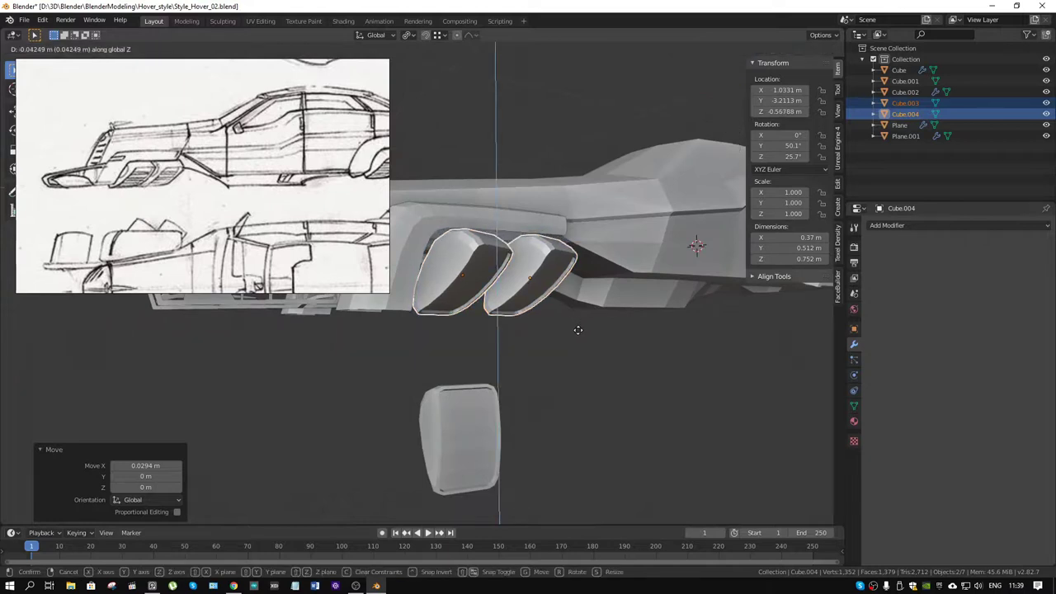
click(577, 330)
mouse_move(578, 330)
middle_down()
mouse_move(571, 278)
mouse_move(609, 224)
mouse_move(658, 262)
mouse_move(558, 287)
mouse_move(627, 257)
middle_up()
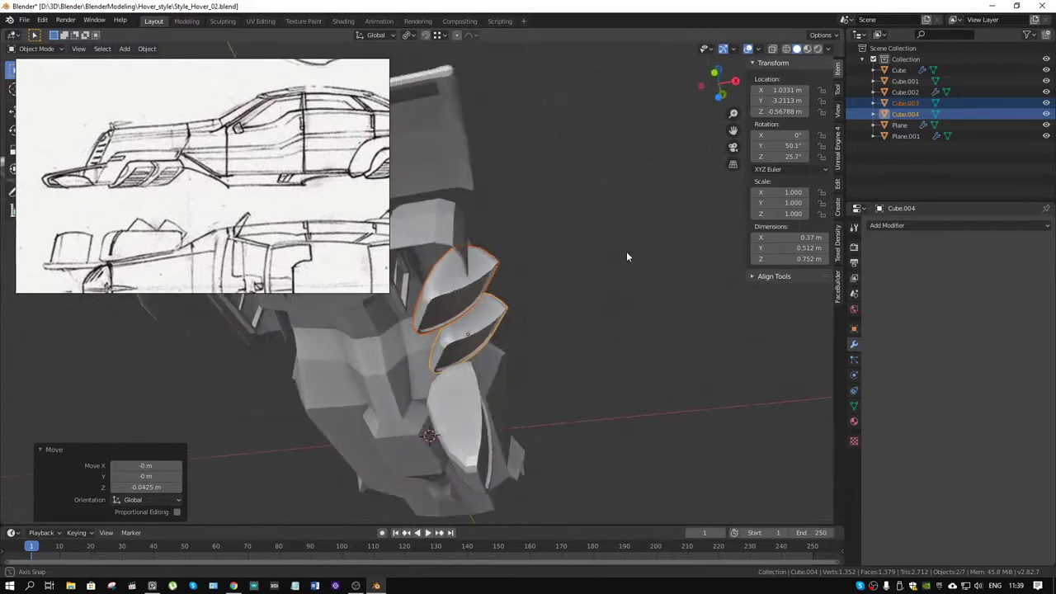
key(g)
key(x)
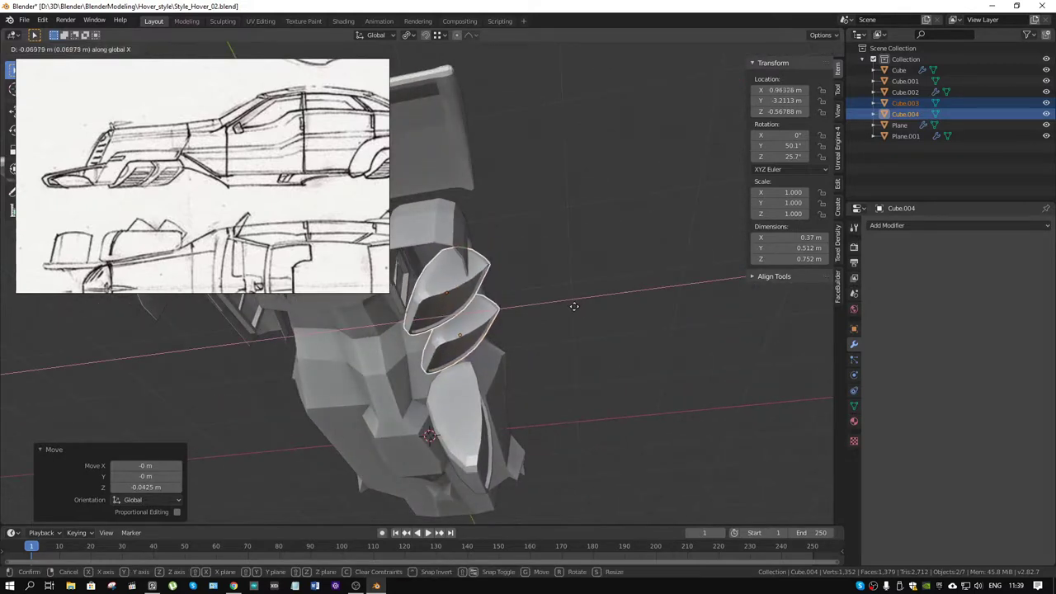
click(558, 327)
Select the source pod Cube.001 and enter Edit Mode.
middle_drag(466, 410, 504, 366)
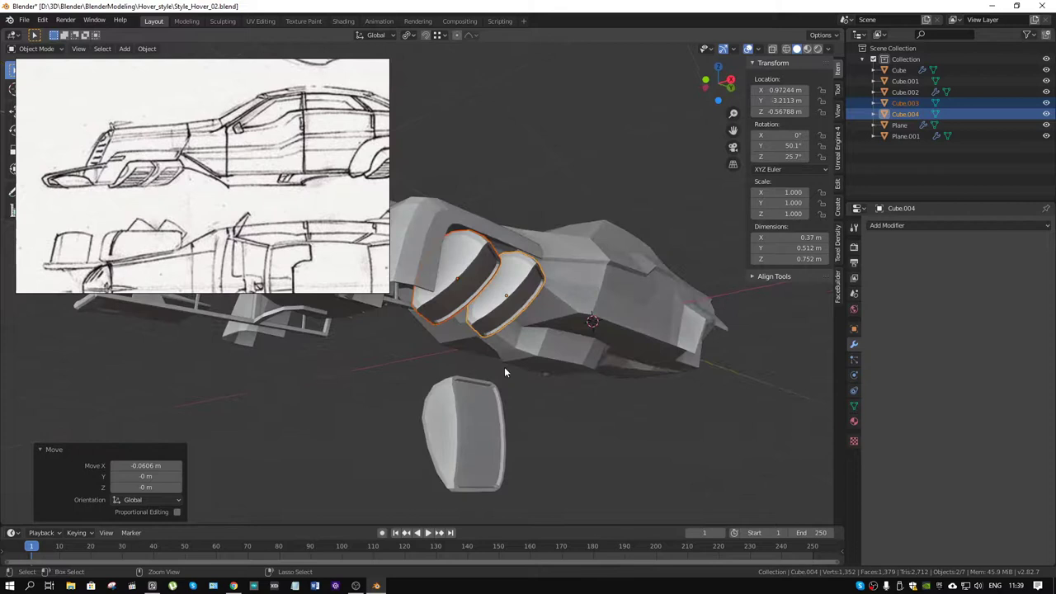
click(465, 418)
key(ctrl+Tab)
click(527, 418)
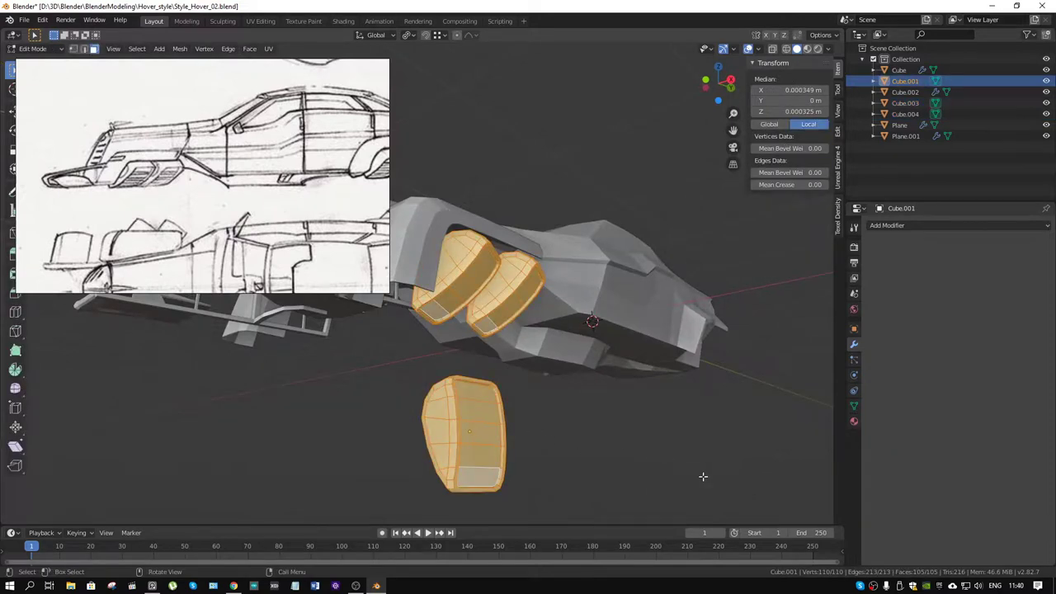
Shrink the source pod's mesh to 0.853 and return to object mode.
key(s)
click(672, 460)
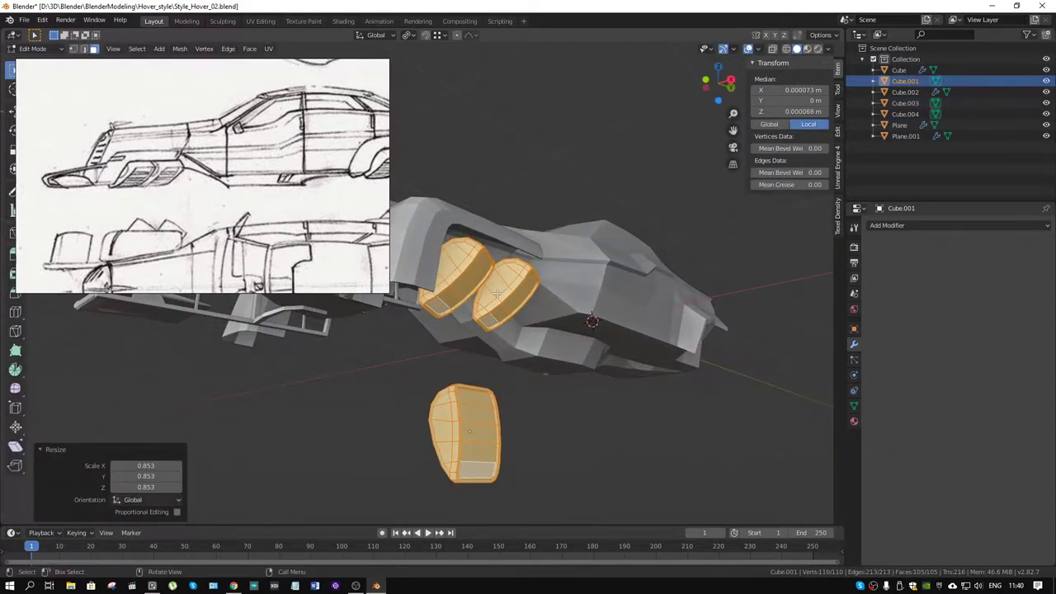
key(alt+a)
key(Tab)
Raise the paired pods Cube.003 and Cube.004 slightly along Z.
click(465, 278)
shift+click(507, 285)
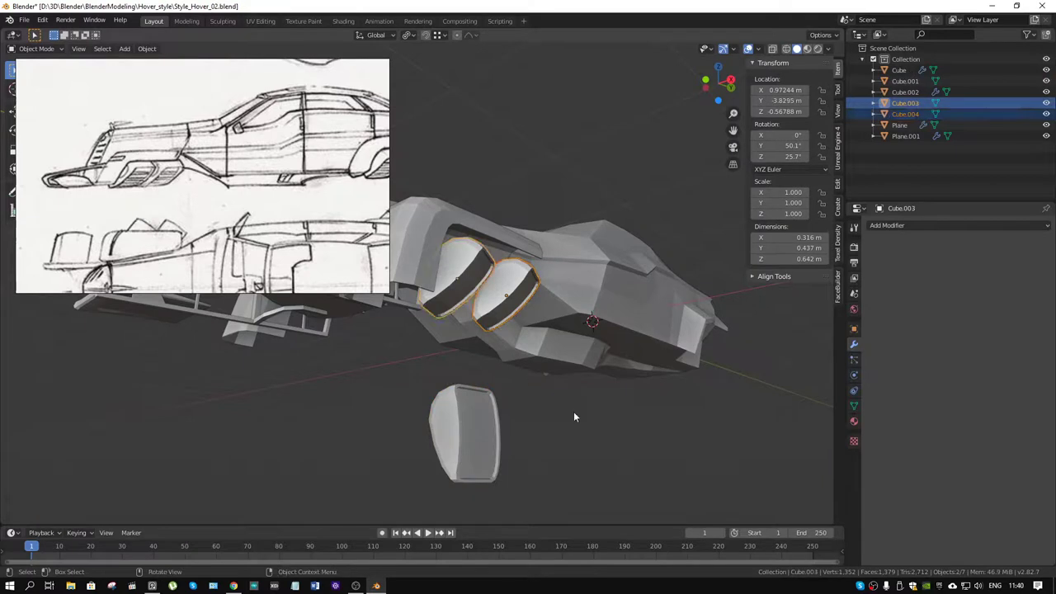
key(g)
key(z)
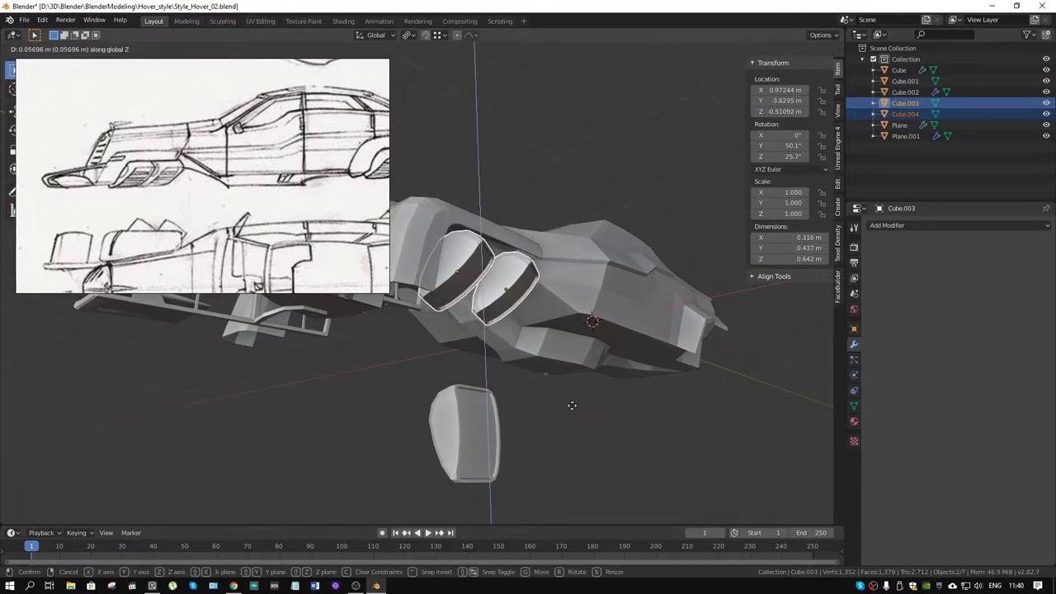
click(572, 405)
Open the source pod Cube.001 in Edit Mode.
mouse_move(535, 283)
middle_down()
mouse_move(472, 309)
mouse_move(374, 302)
mouse_move(554, 285)
middle_up()
click(475, 445)
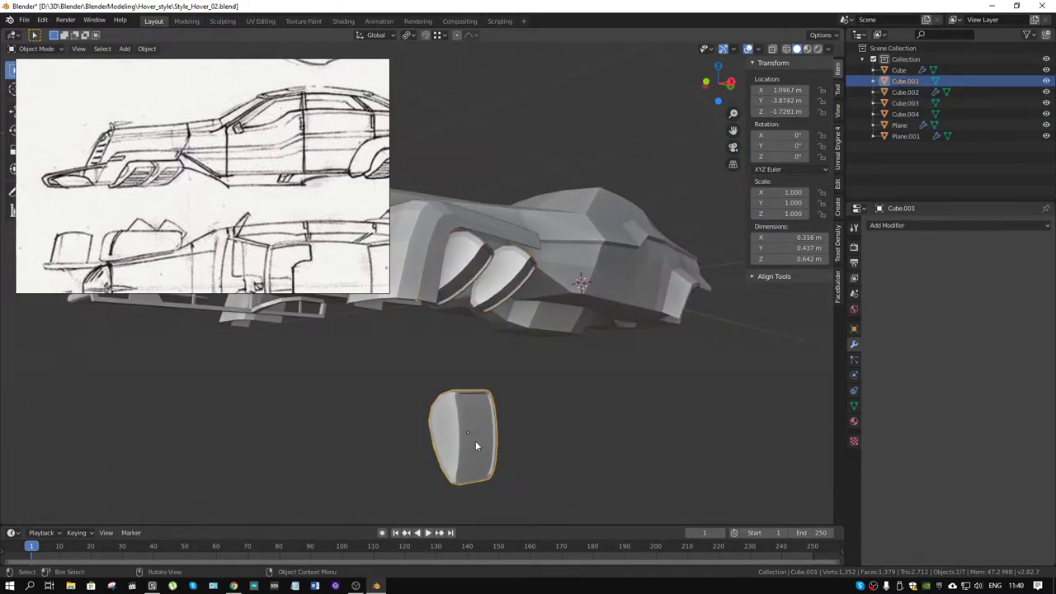
key(ctrl+Tab)
click(512, 439)
mouse_move(511, 439)
middle_down()
mouse_move(487, 429)
mouse_move(524, 362)
middle_up()
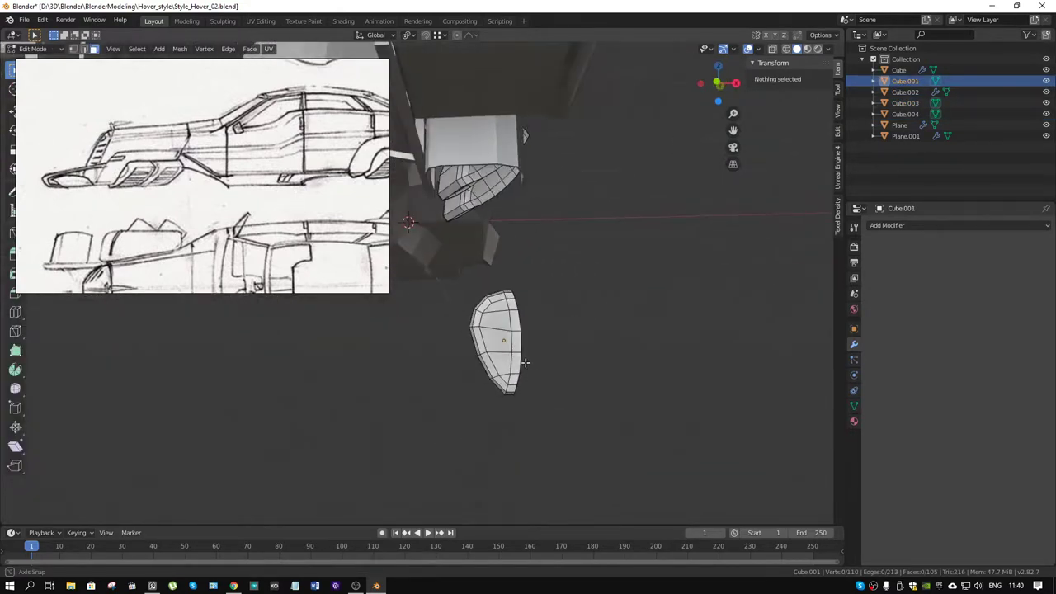
With X-ray on, box-select the pod's upper-left vertices, then pick a side edge.
key(alt+z)
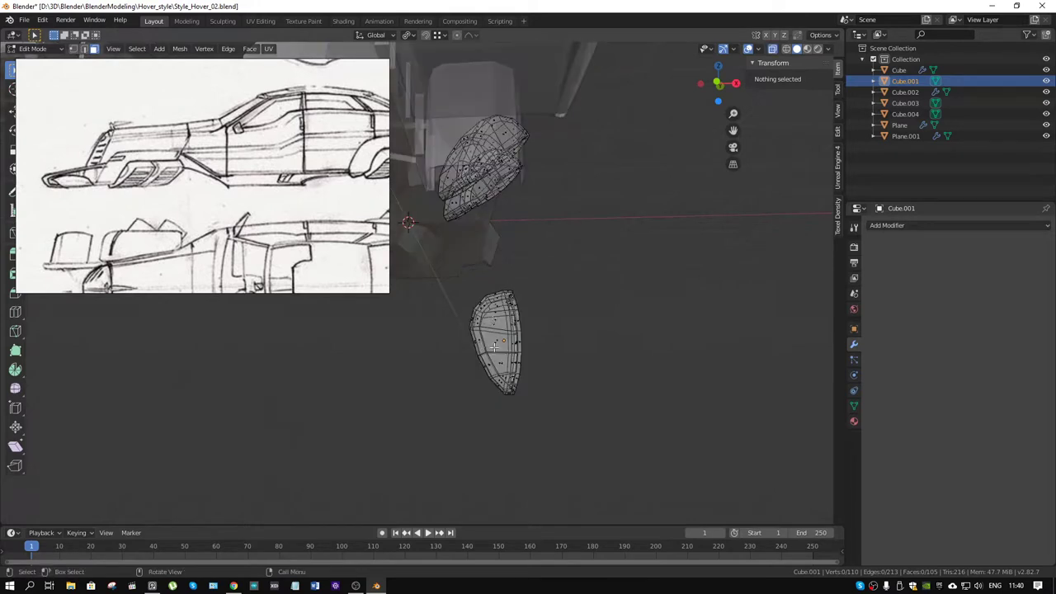
mouse_move(476, 315)
mouse_down()
mouse_move(475, 338)
mouse_move(440, 350)
mouse_up()
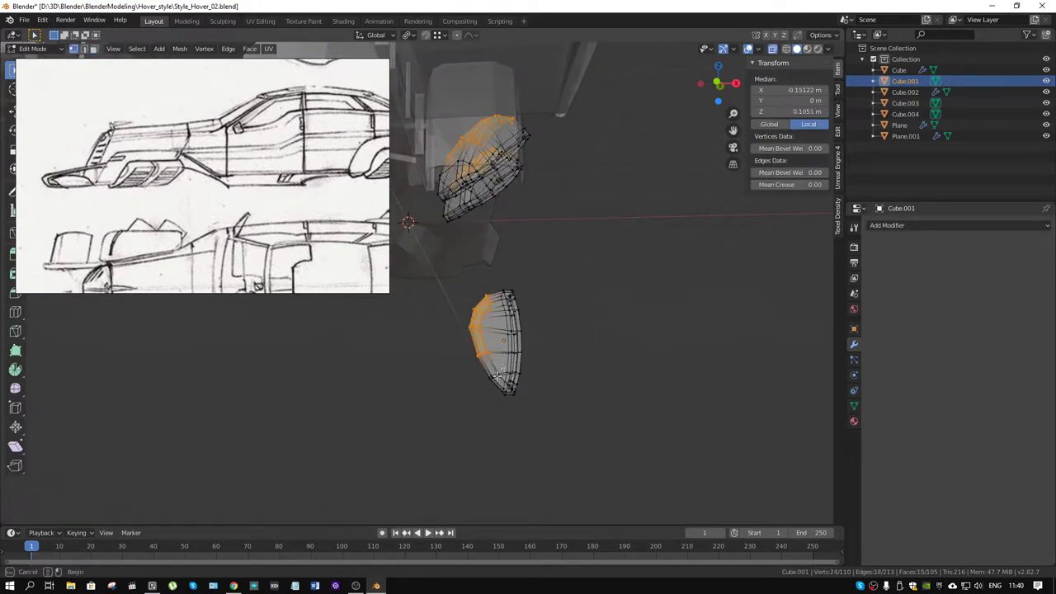
mouse_move(533, 378)
middle_down()
mouse_move(582, 382)
mouse_move(495, 353)
mouse_move(542, 361)
mouse_move(454, 360)
mouse_move(487, 366)
mouse_move(406, 322)
middle_up()
click(403, 320)
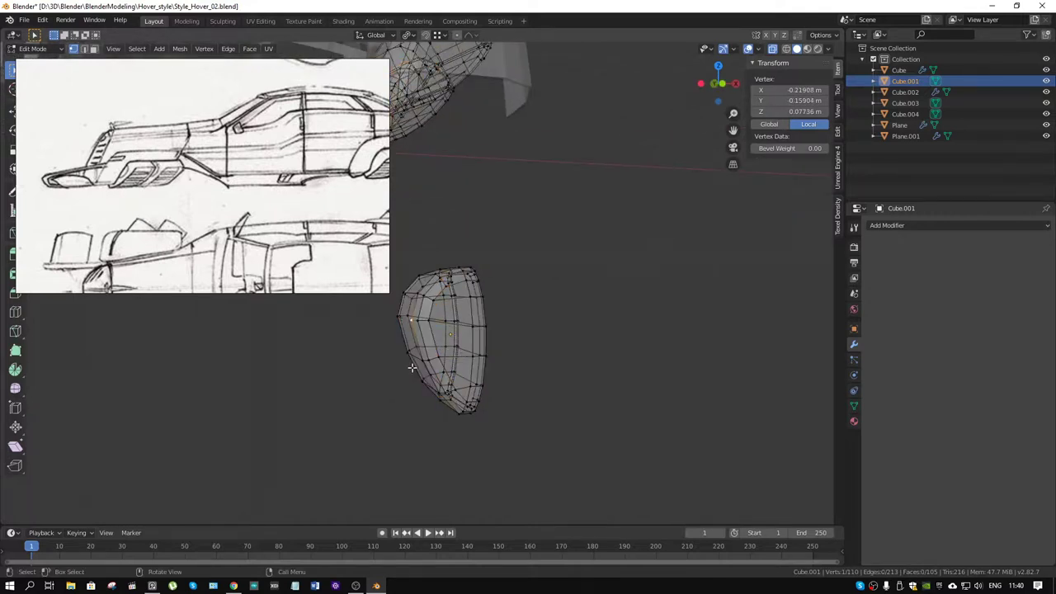
key(2)
click(413, 356)
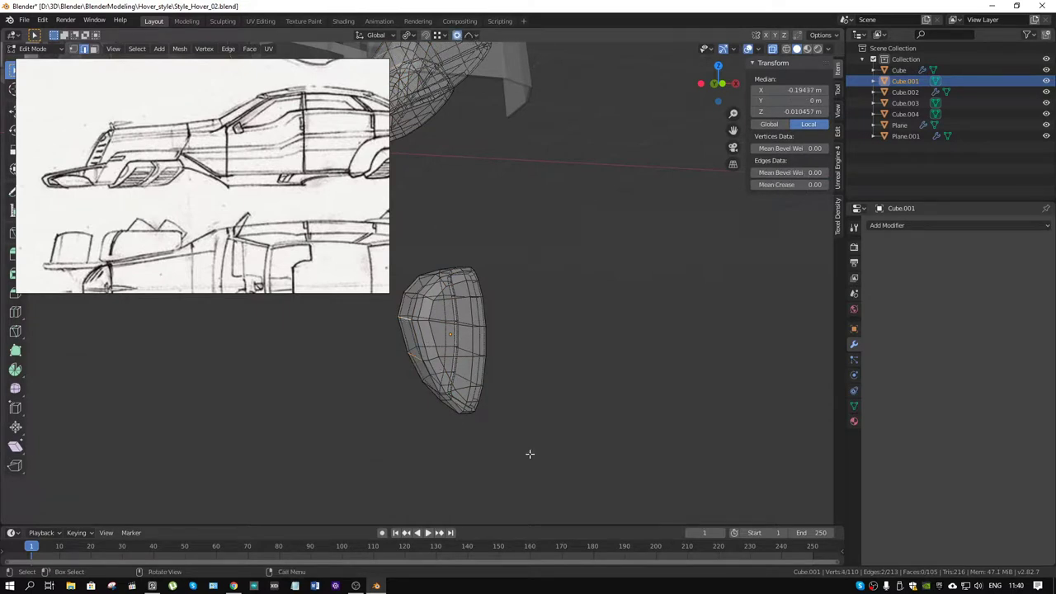
Push the pod's edge 0.0462 m along X with the proportional falloff size adjusted.
key(g)
key(x)
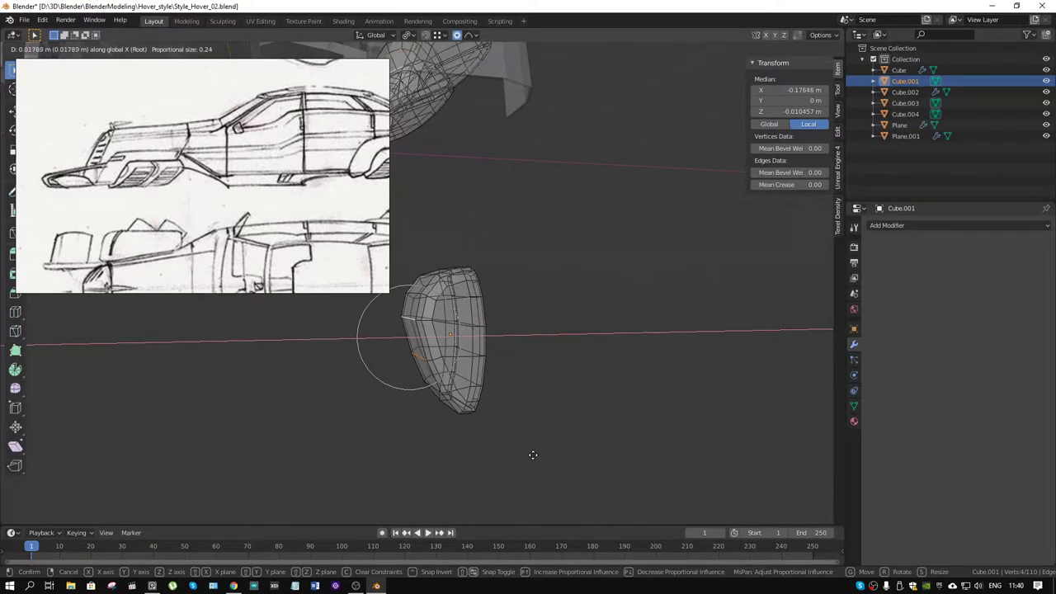
scroll(540, 455, up, 2)
scroll(541, 455, down, 3)
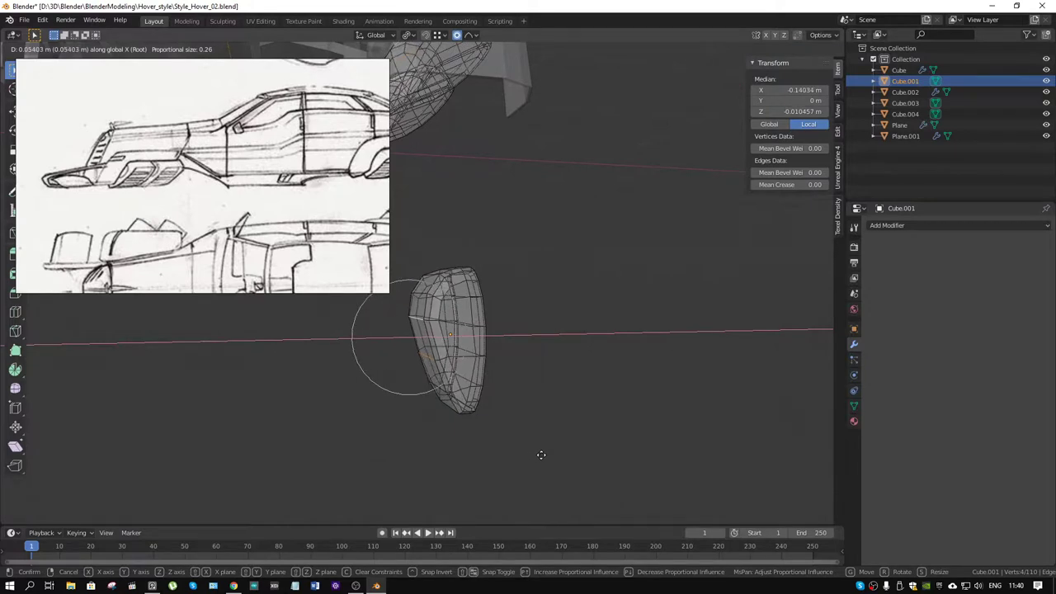
scroll(540, 454, down, 1)
scroll(539, 455, up, 1)
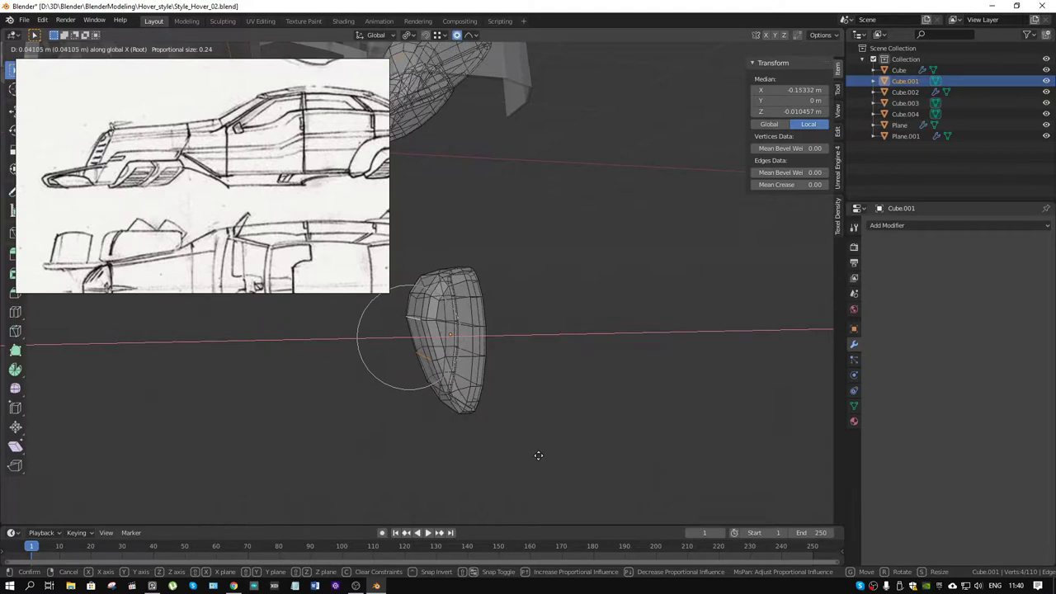
click(539, 455)
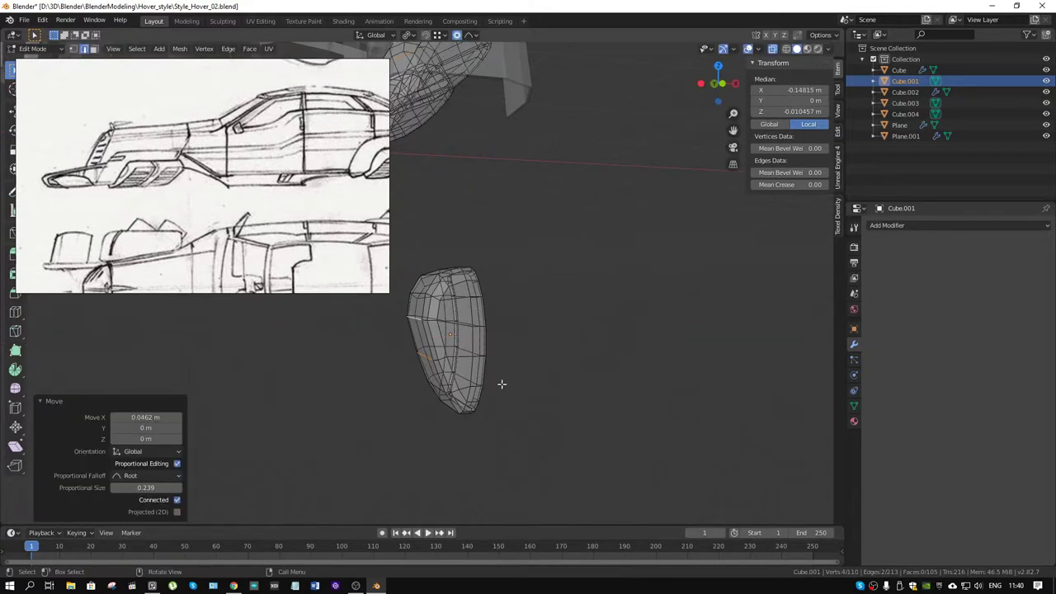
mouse_move(502, 385)
middle_down()
mouse_move(442, 322)
mouse_move(502, 295)
middle_up()
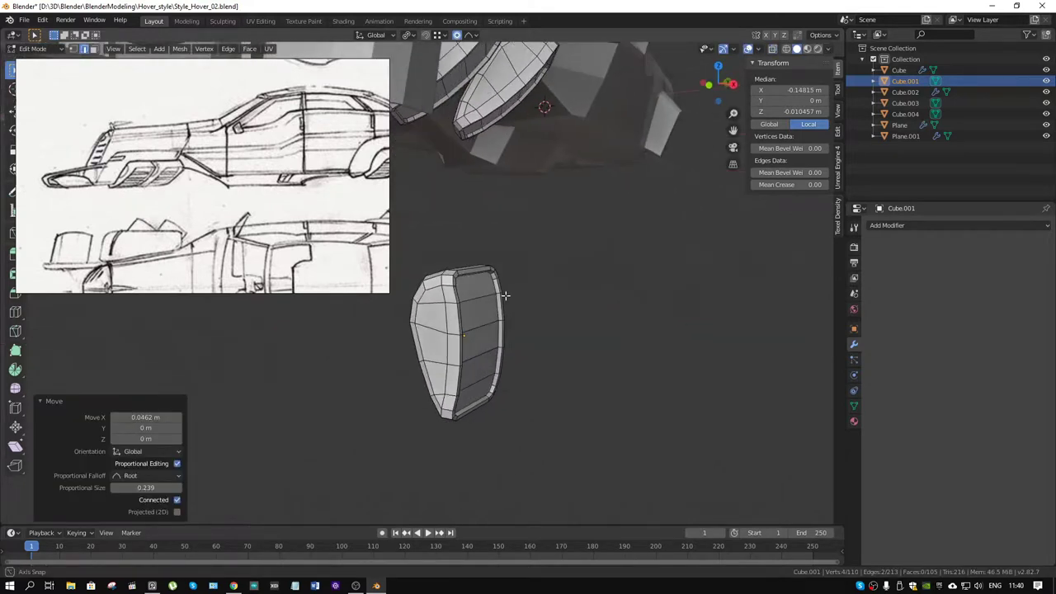
Switch back to Object Mode and orbit around the hover car.
key(ctrl+Tab)
click(413, 294)
mouse_move(412, 294)
middle_down()
mouse_move(457, 235)
mouse_move(431, 225)
mouse_move(446, 247)
mouse_move(396, 212)
mouse_move(605, 294)
middle_up()
scroll(576, 258, up, 2)
mouse_move(576, 258)
middle_down()
mouse_move(625, 272)
mouse_move(711, 189)
mouse_move(596, 265)
mouse_move(611, 345)
mouse_move(580, 363)
middle_up()
In top view, select Cube.003 and Cube.004 and move them 0.07 m along X.
key(KP_7)
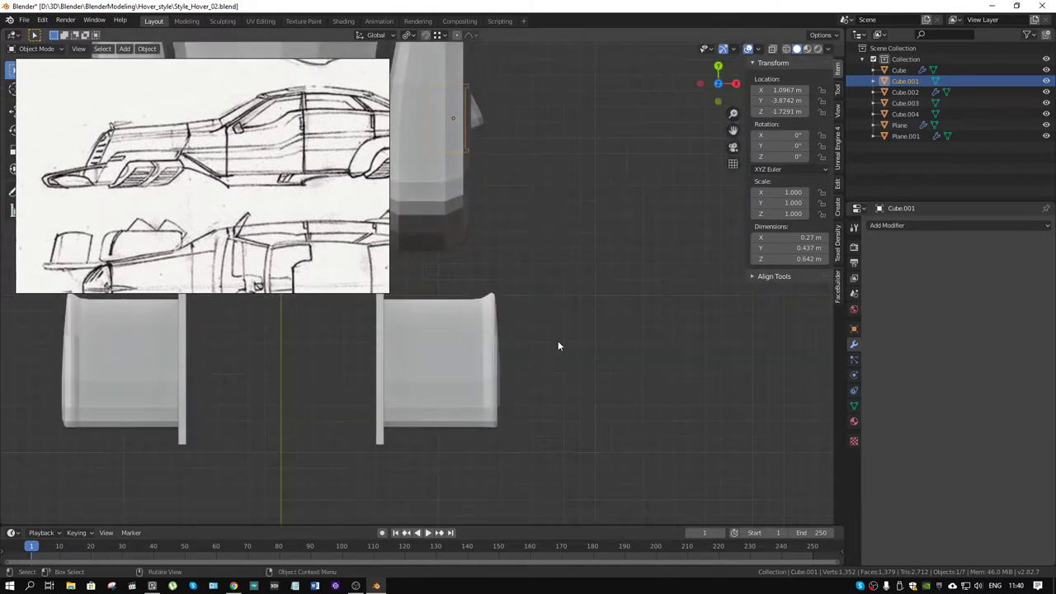
click(483, 136)
shift+middle_drag(523, 118, 493, 221)
shift+click(455, 179)
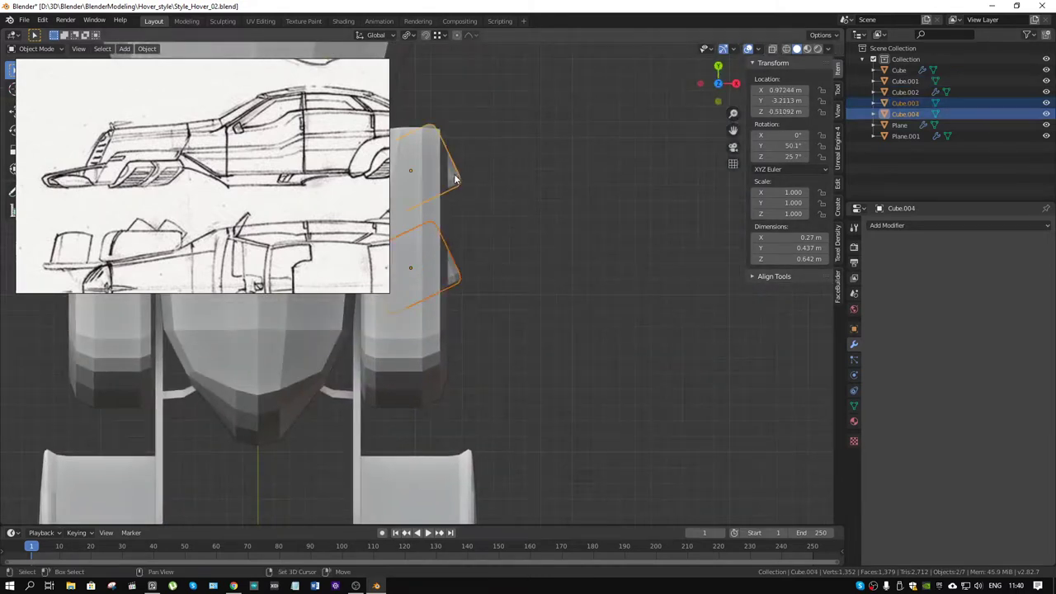
key(g)
key(x)
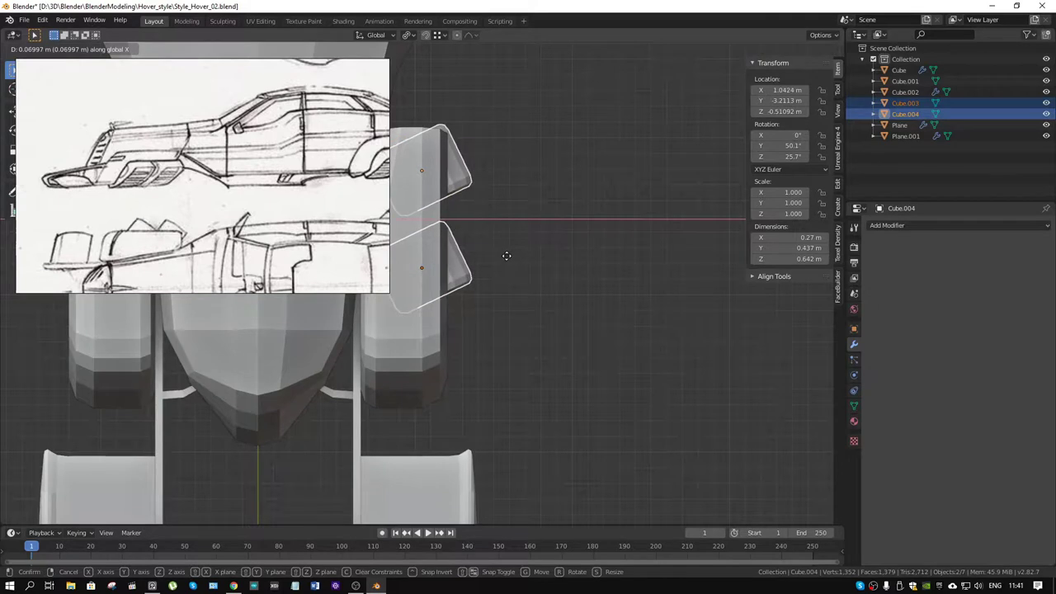
click(507, 256)
Orbit and zoom around the car to inspect the shifted pods from front and below.
mouse_move(510, 281)
middle_down()
mouse_move(458, 180)
mouse_move(385, 255)
mouse_move(518, 252)
mouse_move(457, 262)
mouse_move(452, 330)
mouse_move(457, 317)
mouse_move(346, 214)
middle_up()
scroll(283, 183, up, 3)
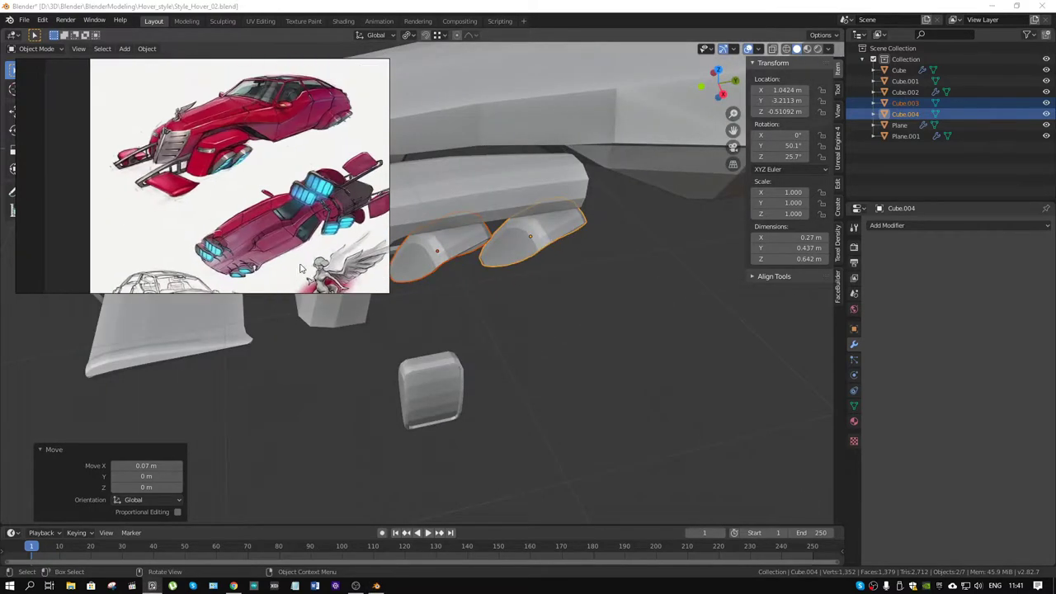
scroll(283, 183, up, 2)
scroll(228, 198, up, 3)
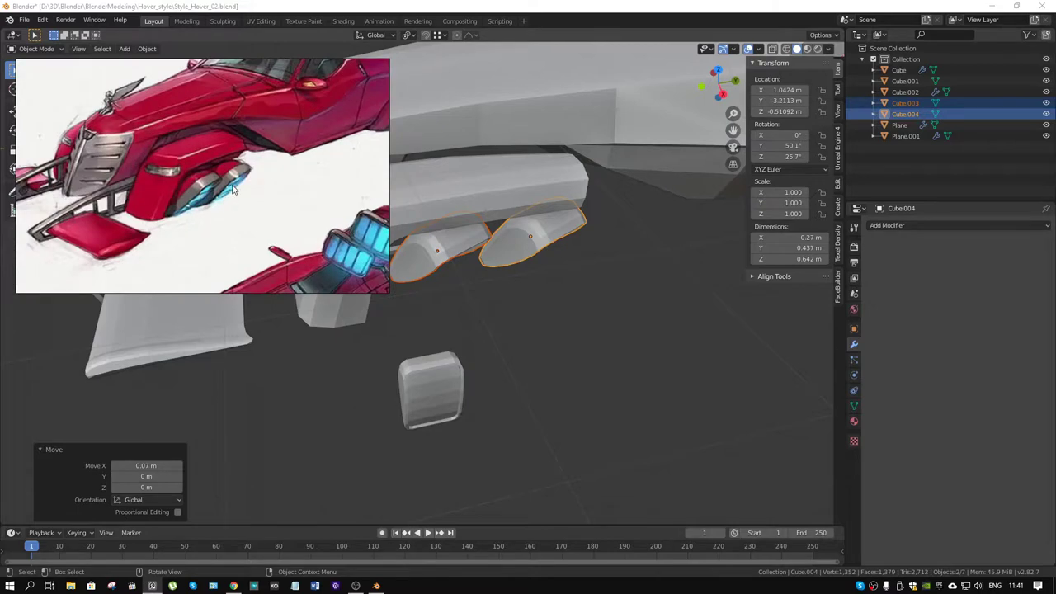
mouse_move(328, 194)
middle_down()
mouse_move(562, 207)
mouse_move(598, 165)
mouse_move(564, 190)
mouse_move(355, 200)
mouse_move(513, 218)
mouse_move(688, 201)
mouse_move(677, 209)
middle_up()
scroll(276, 213, down, 2)
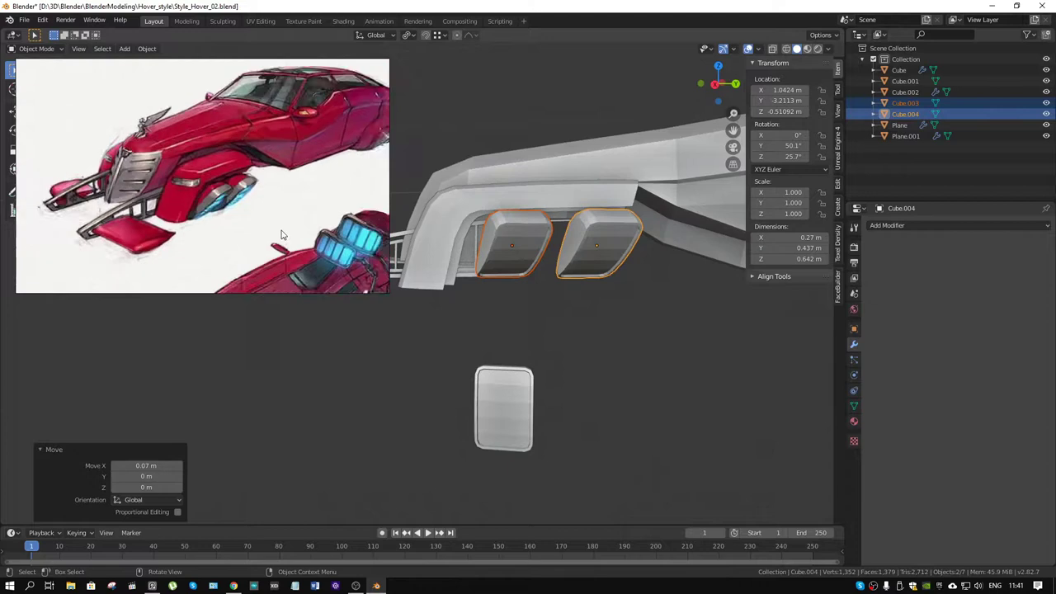
scroll(277, 213, down, 2)
scroll(277, 213, up, 2)
scroll(276, 213, down, 2)
scroll(277, 213, down, 2)
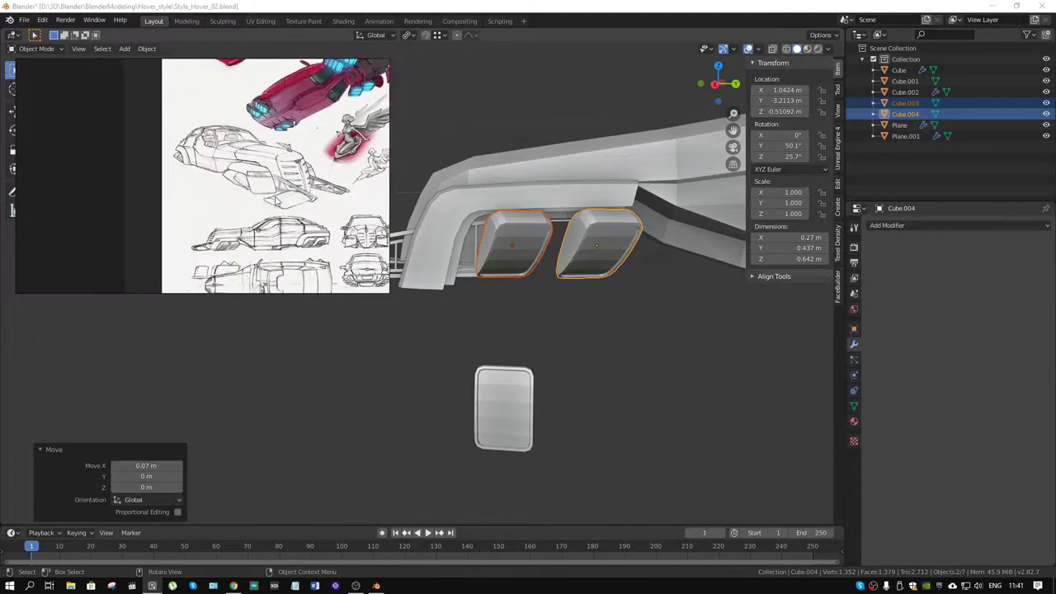
scroll(276, 202, up, 3)
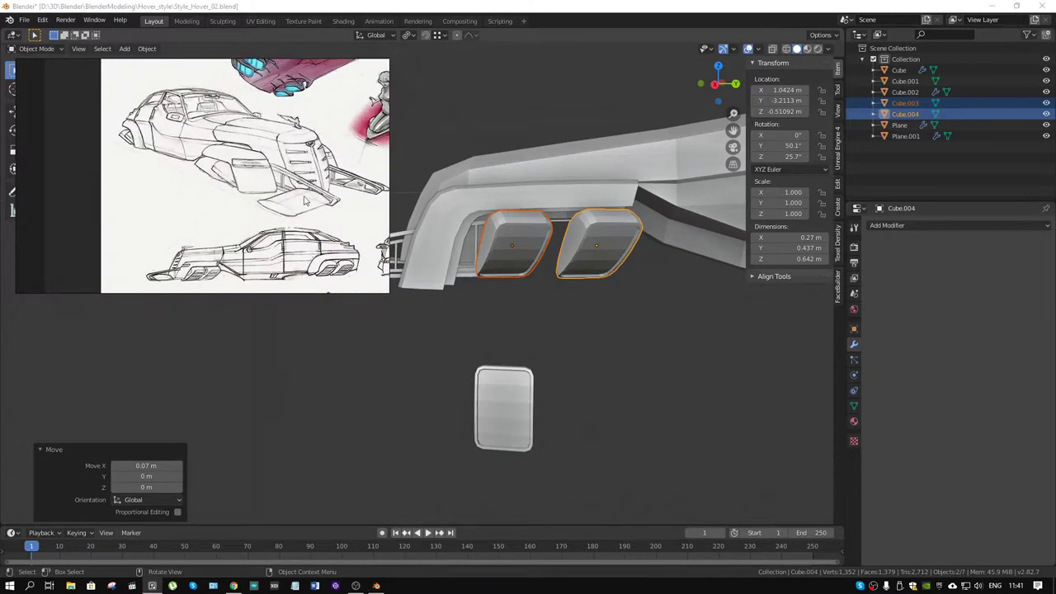
mouse_move(523, 217)
middle_down()
mouse_move(601, 220)
mouse_move(627, 238)
mouse_move(596, 302)
middle_up()
Select the small pod piece from a lower viewing angle.
key(ctrl+Tab)
middle_drag(569, 256, 546, 256)
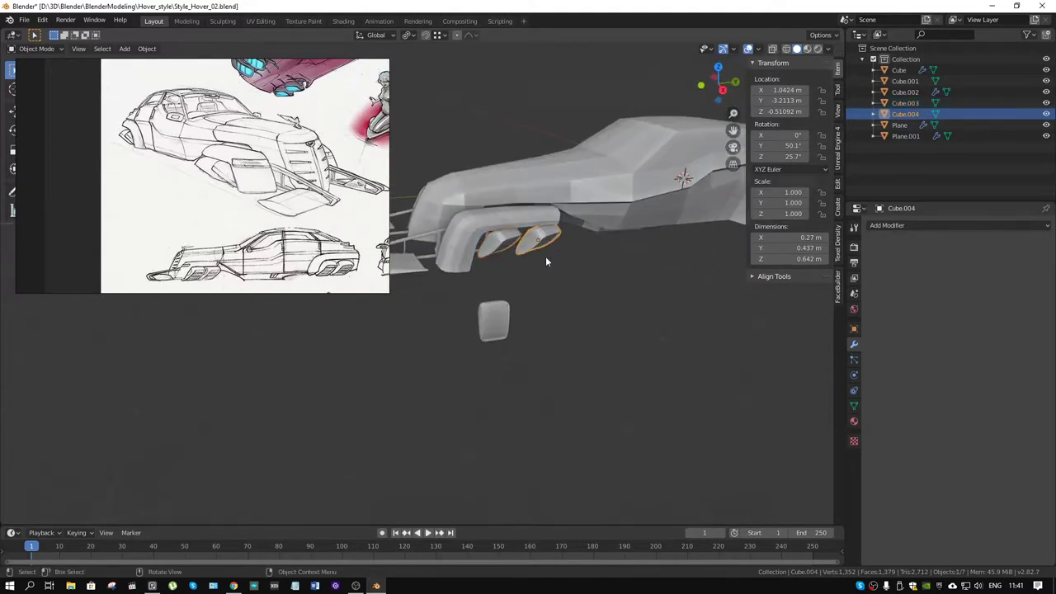
click(488, 323)
mouse_move(489, 323)
middle_down()
mouse_move(533, 343)
mouse_move(520, 328)
middle_up()
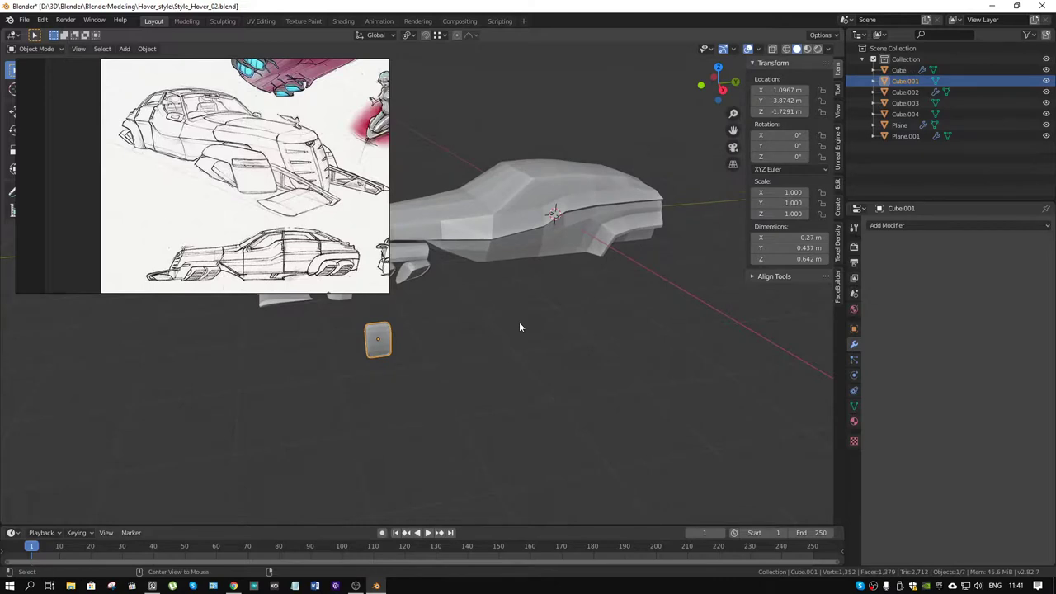
Duplicate the small pod, keeping it off the X axis, and place the copy under the car body.
key(shift+d)
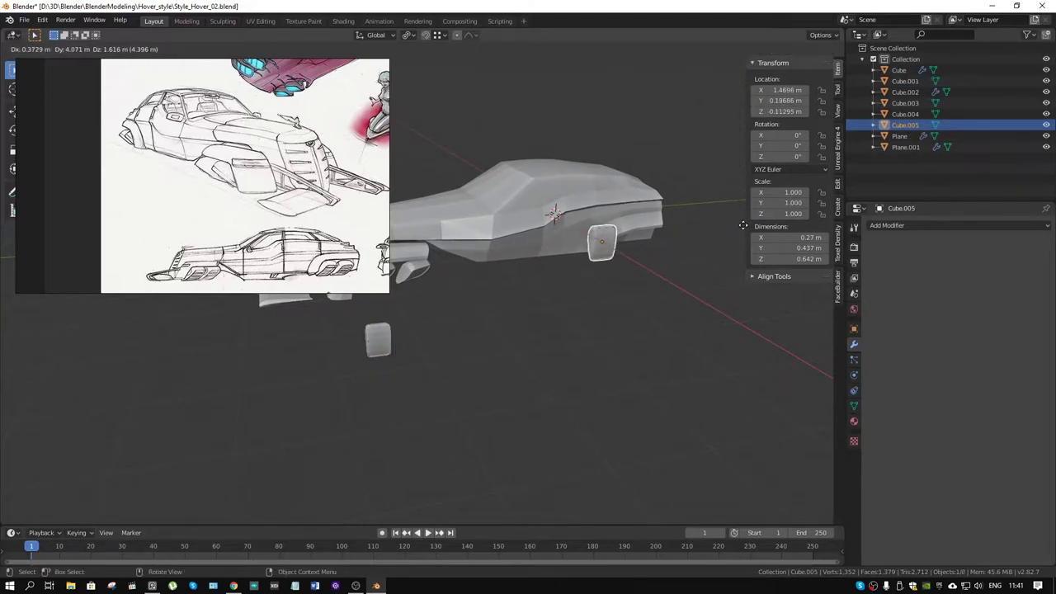
key(shift+x)
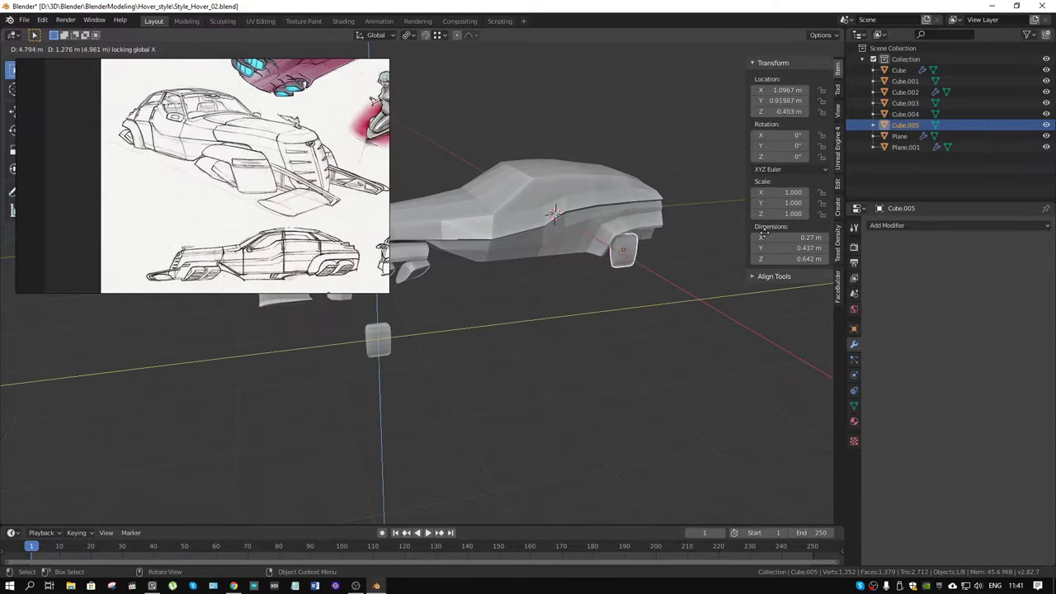
click(764, 234)
scroll(262, 157, down, 3)
scroll(239, 181, up, 2)
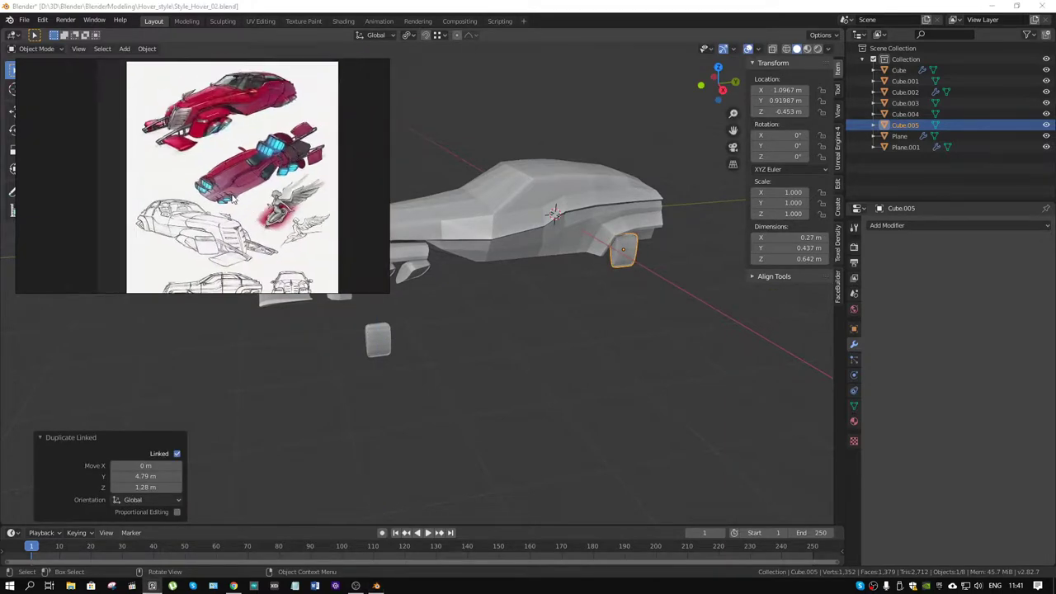
scroll(225, 196, up, 2)
mouse_move(621, 245)
middle_down()
mouse_move(538, 228)
mouse_move(556, 305)
middle_up()
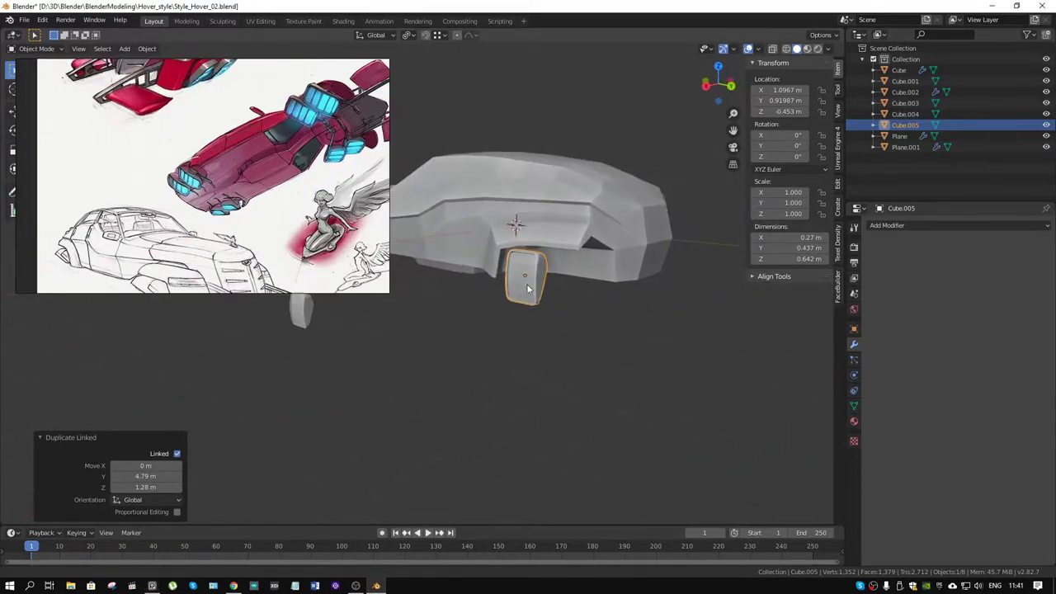
scroll(556, 306, up, 3)
scroll(594, 268, down, 2)
shift+middle_drag(594, 267, 484, 297)
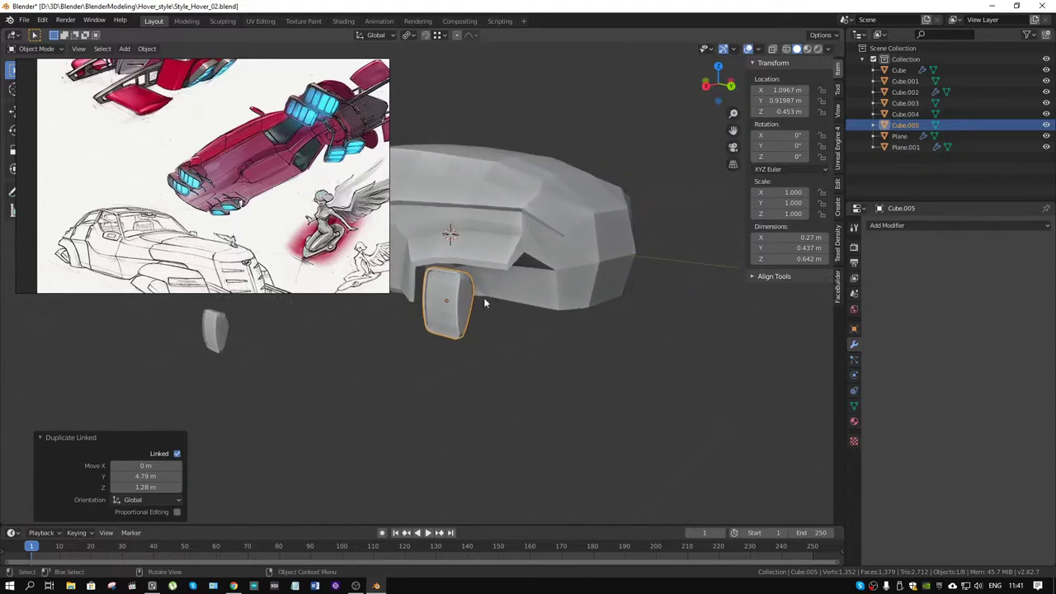
scroll(485, 303, up, 2)
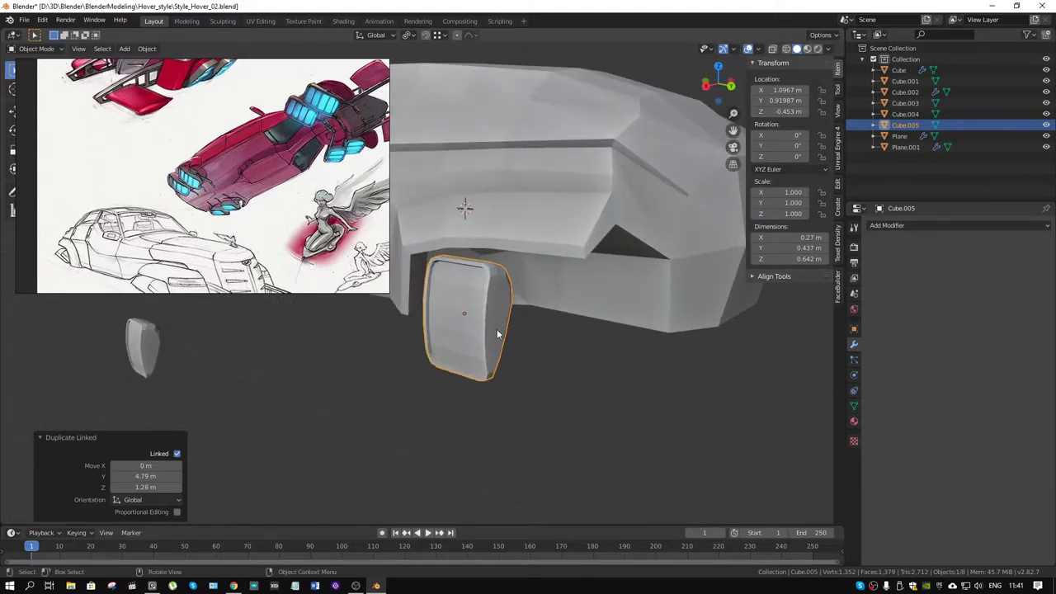
mouse_move(498, 330)
middle_down()
mouse_move(509, 327)
mouse_move(444, 333)
mouse_move(686, 312)
mouse_move(610, 292)
middle_up()
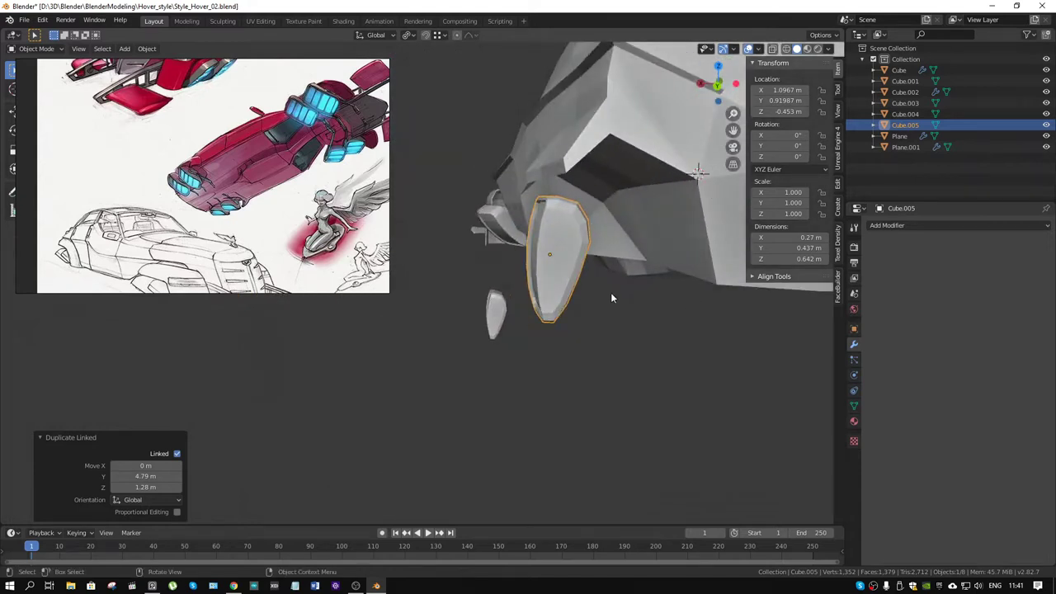
Tilt the pod copy 58.6° around the Y axis.
key(r)
key(y)
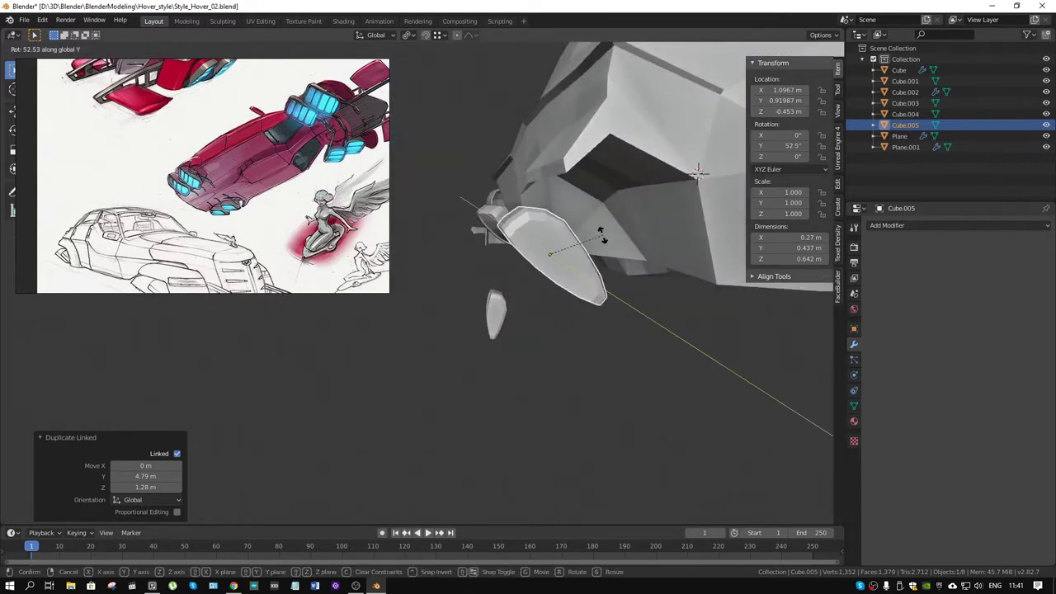
click(601, 229)
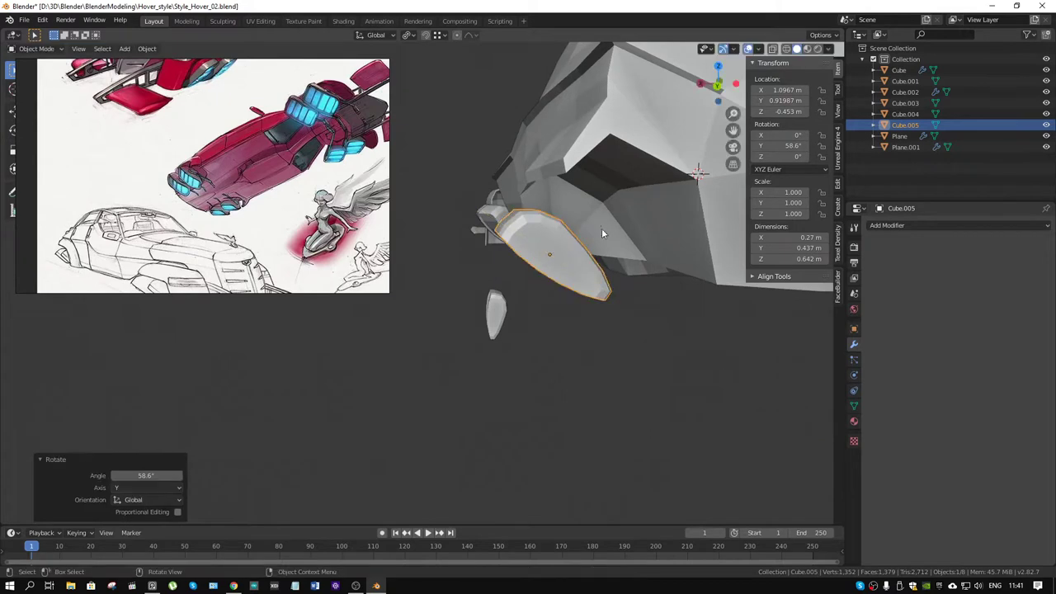
mouse_move(601, 228)
middle_down()
mouse_move(580, 281)
mouse_move(564, 278)
mouse_move(580, 313)
mouse_move(585, 306)
mouse_move(629, 354)
mouse_move(636, 292)
mouse_move(542, 268)
middle_up()
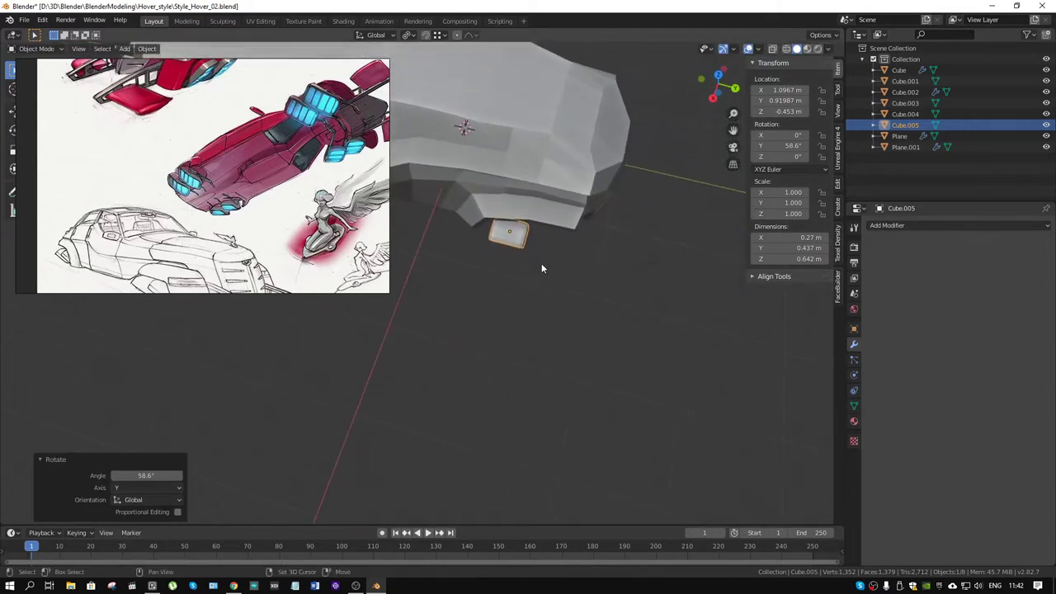
Rotate the pod 32.9° about the vertical Z axis.
key(r)
key(z)
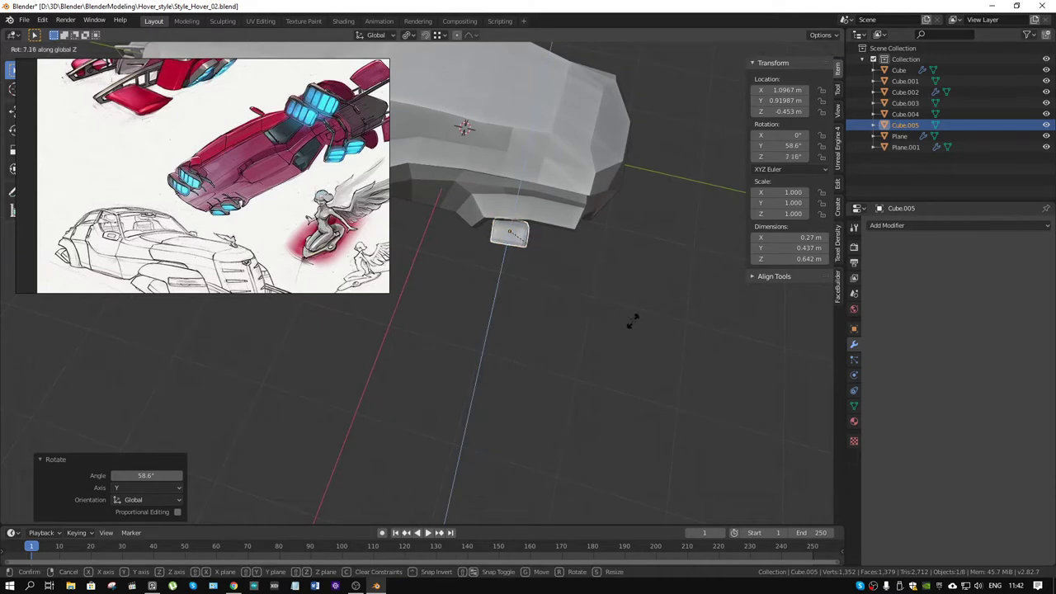
click(660, 254)
mouse_move(655, 255)
middle_down()
mouse_move(536, 199)
mouse_move(442, 196)
mouse_move(480, 179)
middle_up()
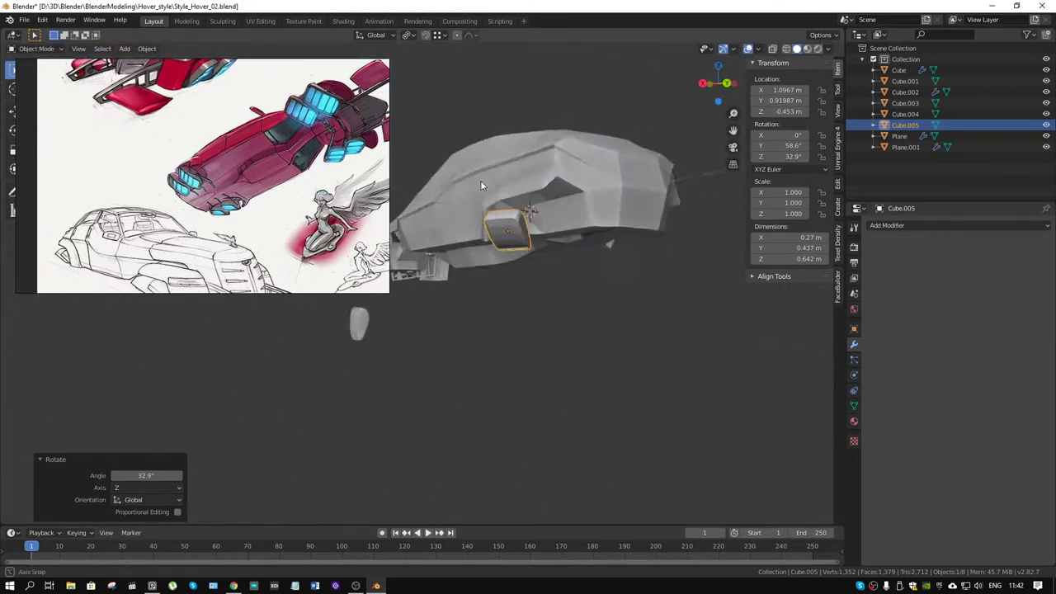
scroll(528, 218, up, 4)
mouse_move(529, 219)
middle_down()
mouse_move(537, 224)
mouse_move(490, 236)
middle_up()
Raise the pod along Z and nudge it twice along X.
key(g)
key(z)
click(510, 213)
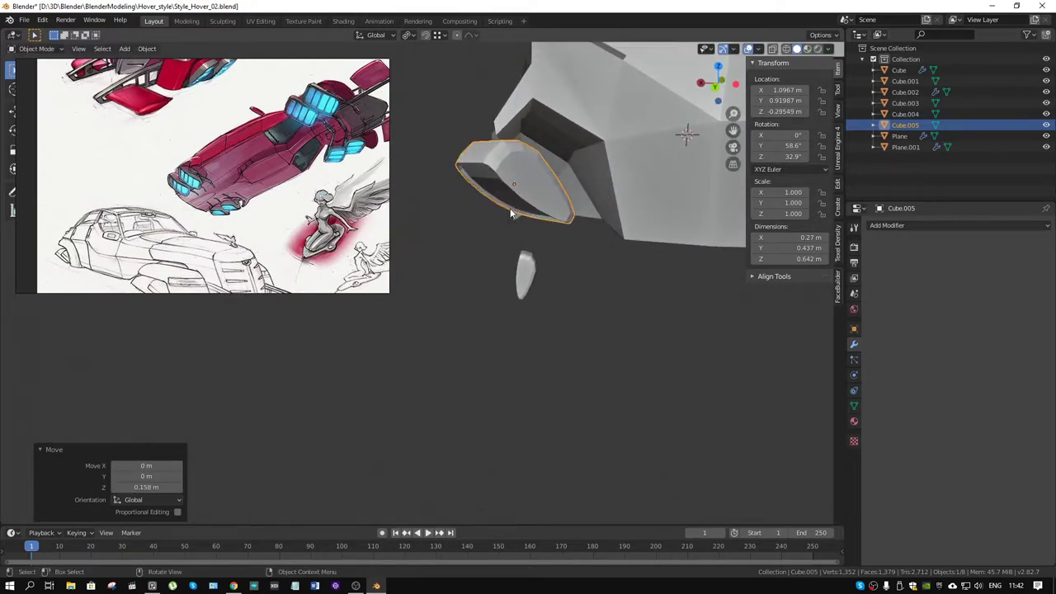
key(g)
key(x)
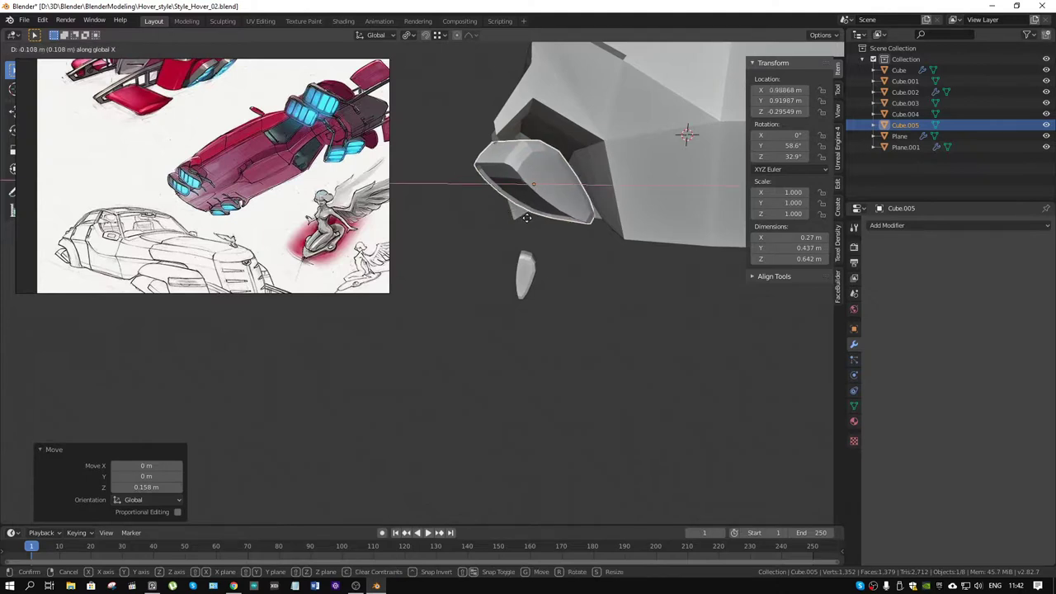
click(526, 217)
key(g)
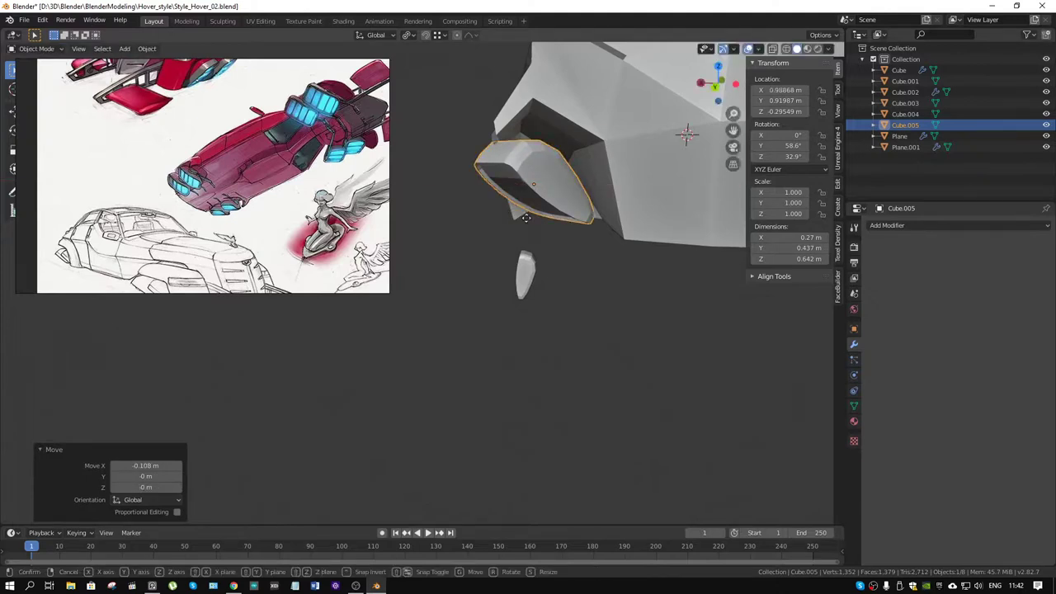
key(x)
click(520, 218)
Lower the pod twice along Z so it sits snugly under the hull.
key(g)
key(z)
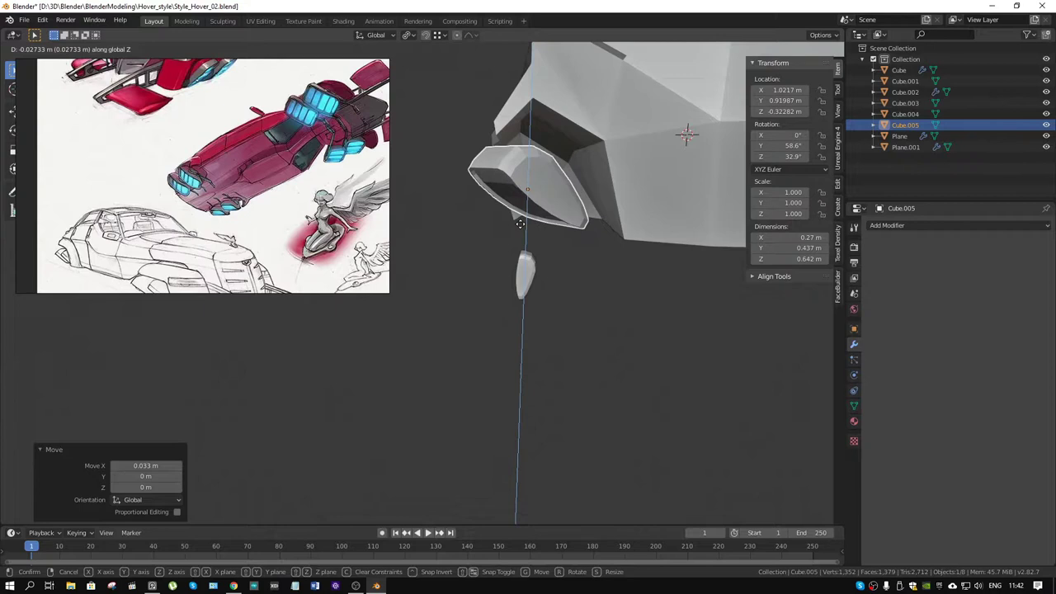
click(507, 205)
middle_drag(508, 205, 622, 211)
key(g)
key(z)
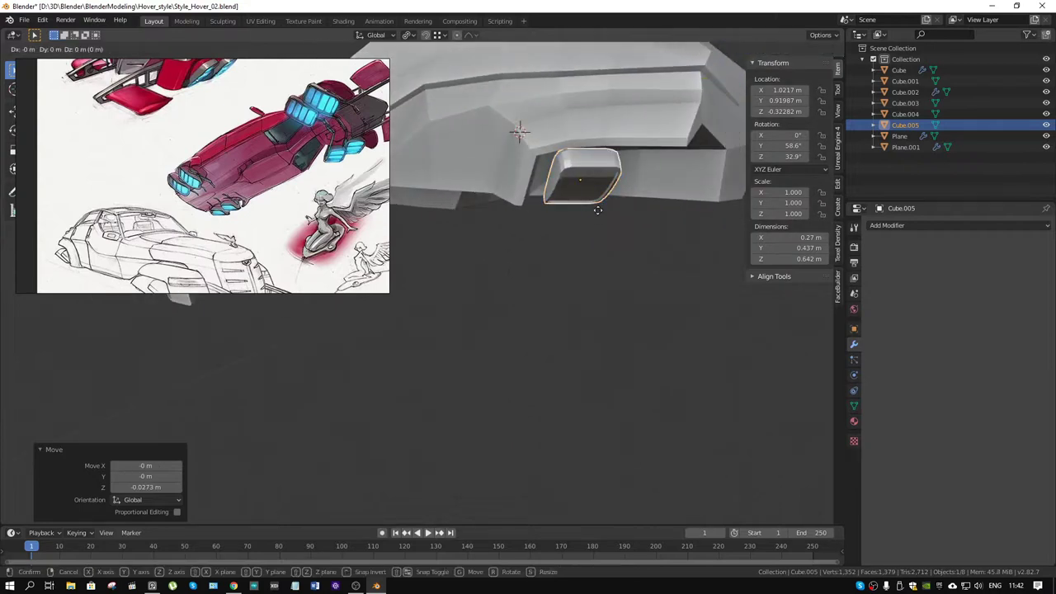
click(594, 215)
middle_drag(570, 222, 596, 228)
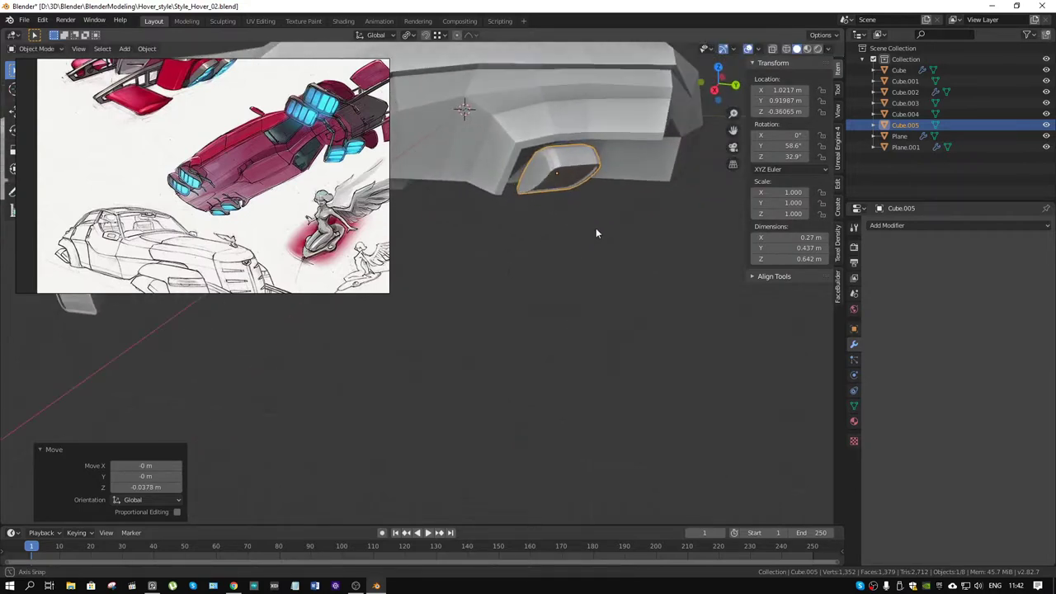
Duplicate the pod with movement constrained to Y and drop it beside the original.
key(shift+d)
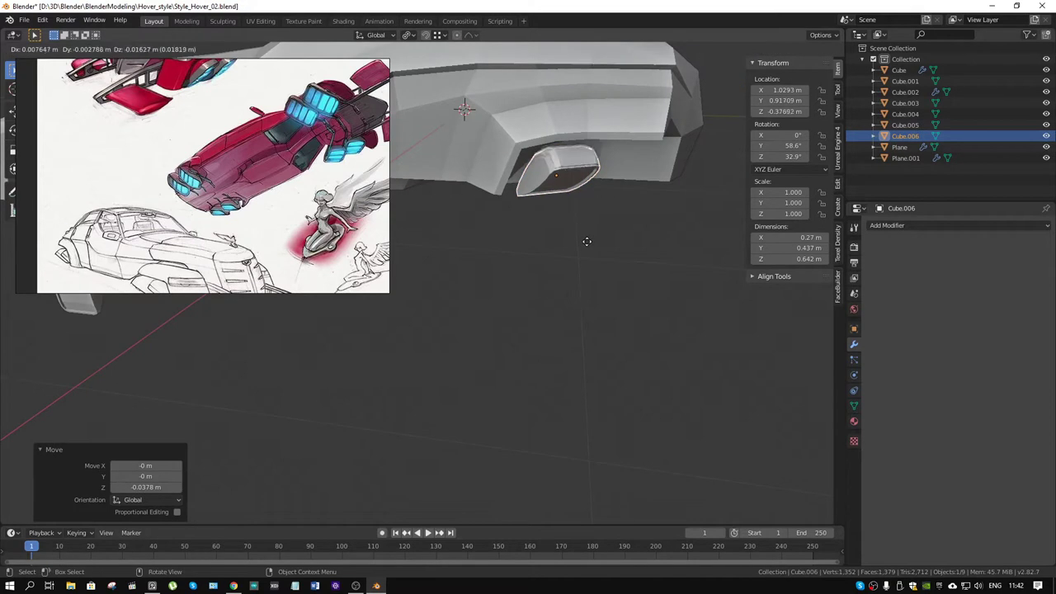
key(x)
key(y)
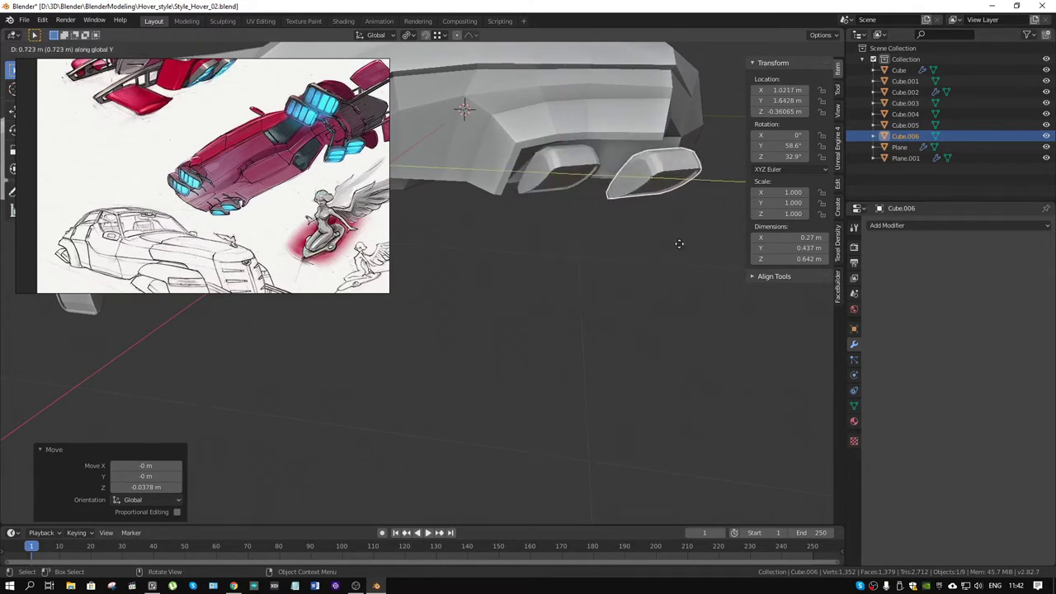
click(652, 241)
mouse_move(652, 241)
middle_down()
mouse_move(607, 128)
mouse_move(608, 172)
mouse_move(522, 186)
mouse_move(569, 112)
mouse_move(573, 79)
mouse_move(553, 140)
middle_up()
Nudge the second pod along Y into its final spot beside the first.
key(g)
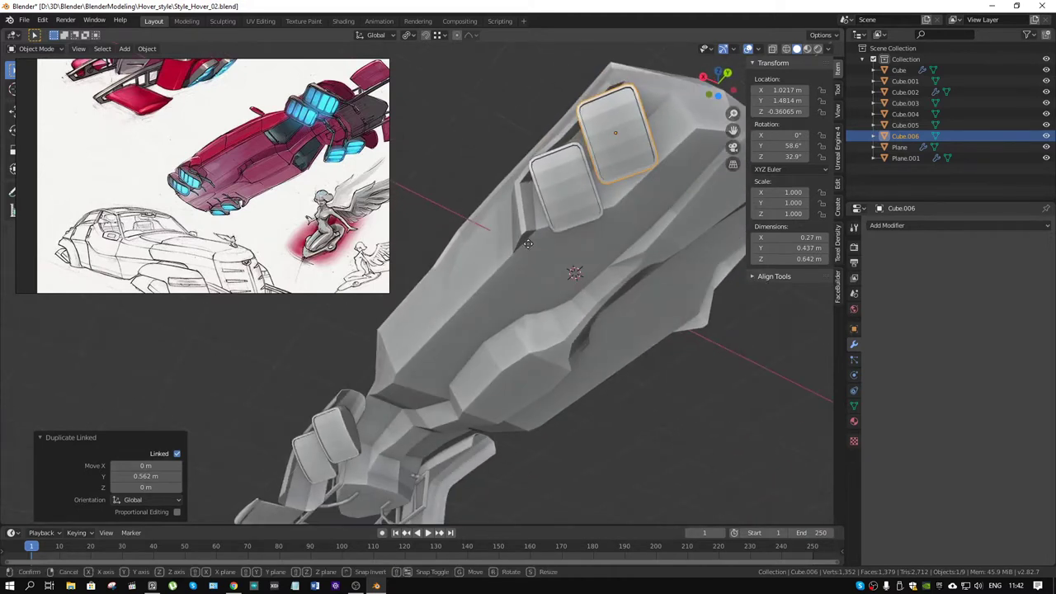
key(y)
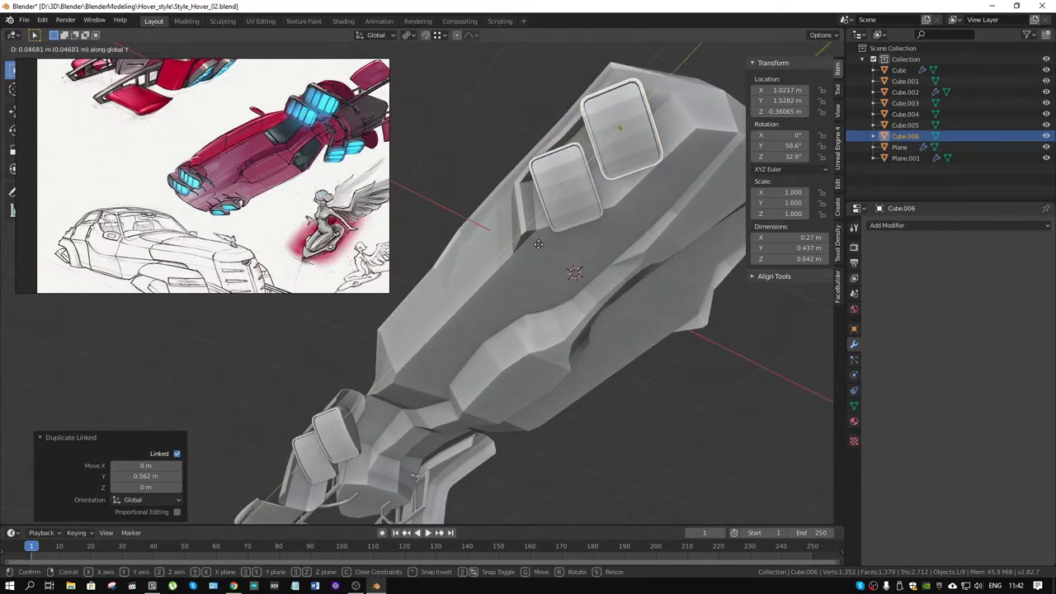
click(540, 245)
mouse_move(540, 244)
middle_down()
mouse_move(628, 177)
mouse_move(566, 256)
mouse_move(628, 247)
mouse_move(673, 256)
middle_up()
Select the thruster pods on both sides to compare the pairs, then deselect everything.
shift+click(614, 208)
middle_drag(503, 303, 615, 259)
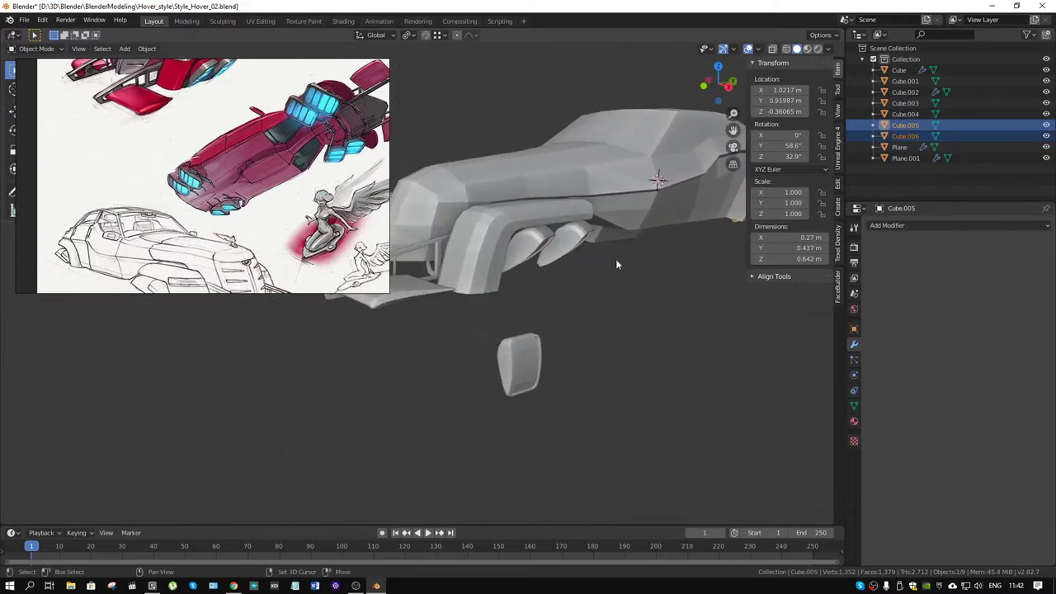
shift+click(566, 242)
shift+click(524, 249)
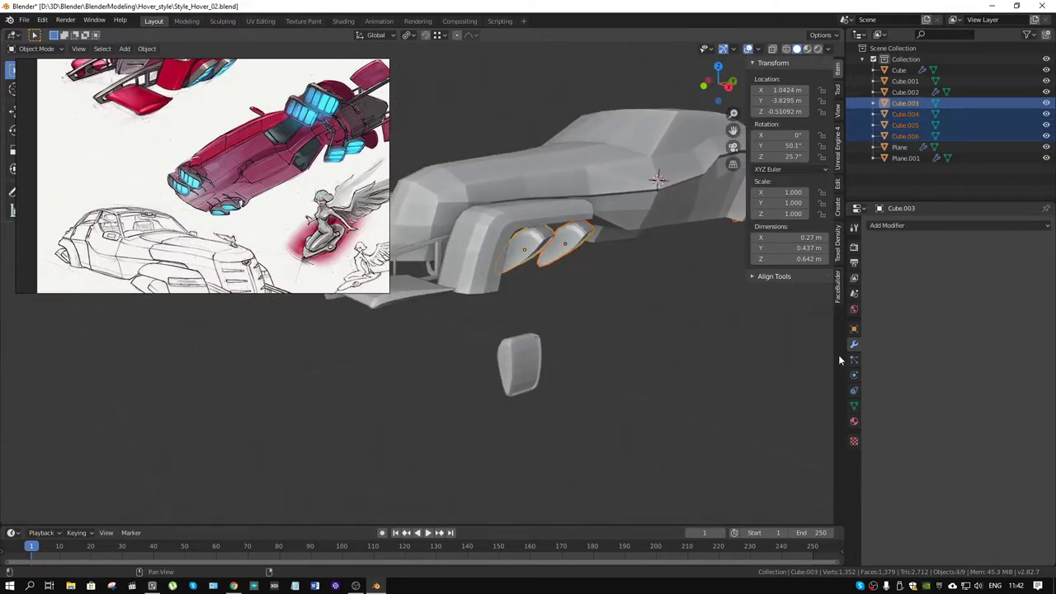
middle_drag(584, 282, 593, 286)
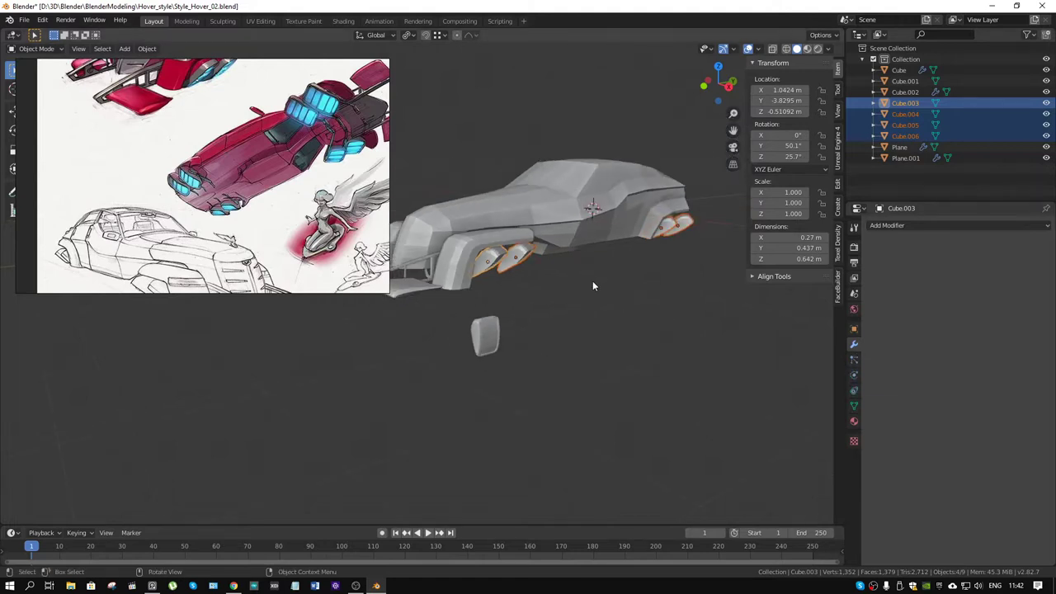
click(592, 286)
Move the reference image window left and orbit the car to compare its thrusters with the sketch.
mouse_move(498, 291)
middle_down()
mouse_move(565, 210)
mouse_move(571, 225)
mouse_move(495, 184)
mouse_move(500, 154)
mouse_move(468, 175)
mouse_move(406, 144)
middle_up()
scroll(406, 144, up, 4)
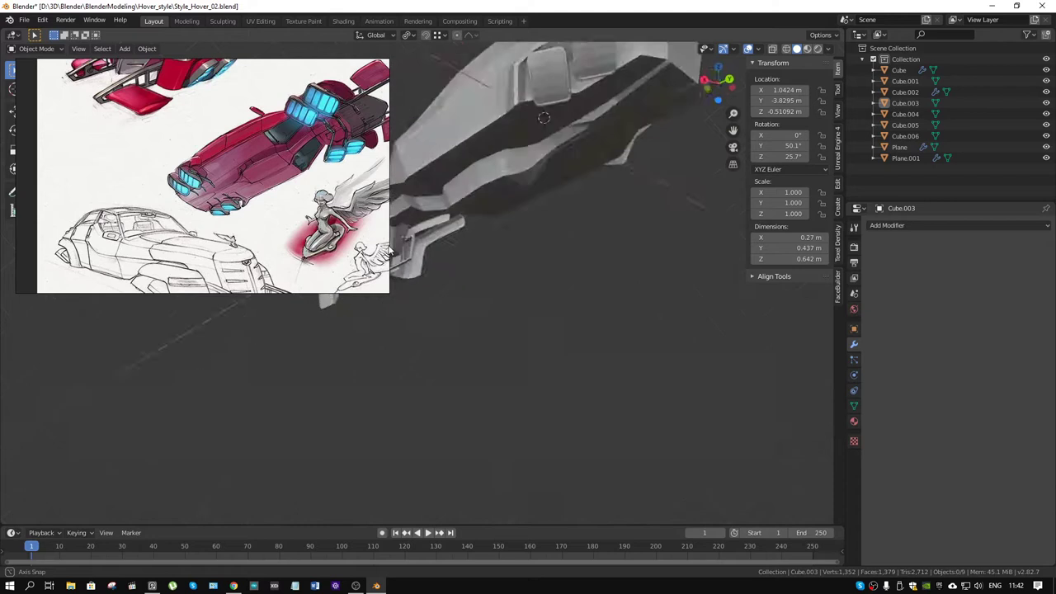
scroll(460, 295, down, 5)
middle_drag(460, 295, 487, 290)
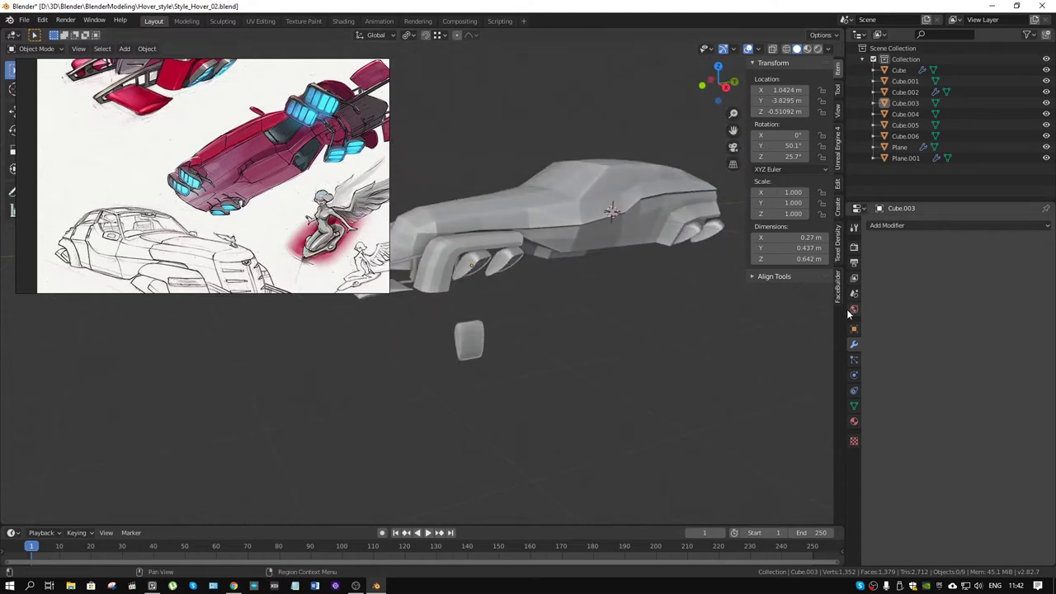
drag(330, 206, 130, 203)
mouse_move(512, 264)
middle_down()
mouse_move(661, 281)
mouse_move(594, 325)
middle_up()
mouse_move(686, 299)
middle_down()
mouse_move(429, 304)
mouse_move(448, 262)
mouse_move(504, 303)
mouse_move(509, 282)
mouse_move(524, 278)
mouse_move(602, 307)
mouse_move(566, 315)
mouse_move(574, 267)
mouse_move(556, 314)
mouse_move(533, 330)
mouse_move(507, 333)
mouse_move(472, 298)
mouse_move(447, 303)
mouse_move(486, 300)
middle_up()
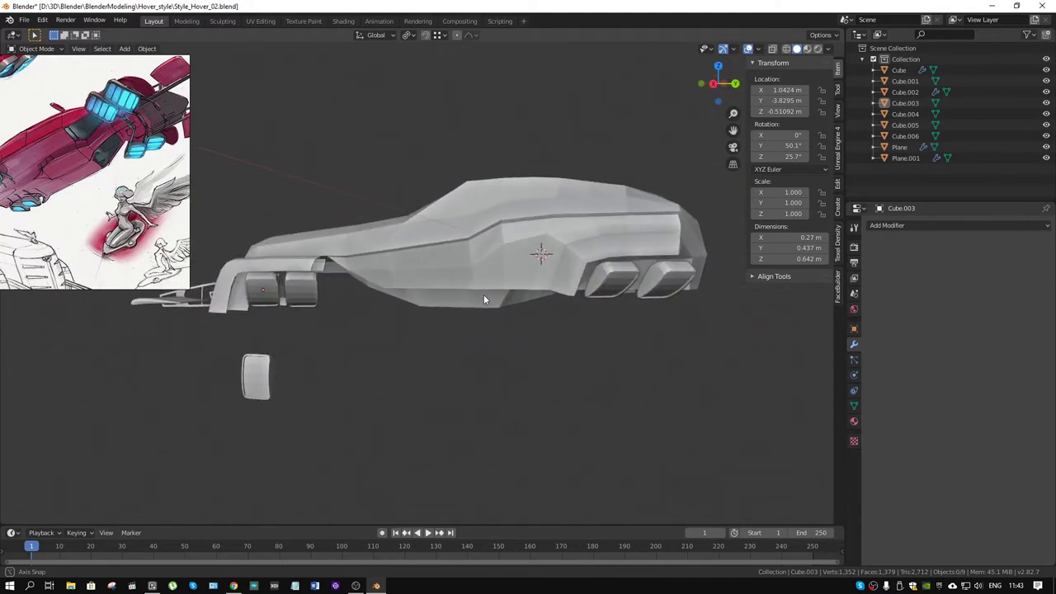
scroll(83, 178, up, 2)
scroll(82, 179, up, 1)
scroll(82, 179, up, 1)
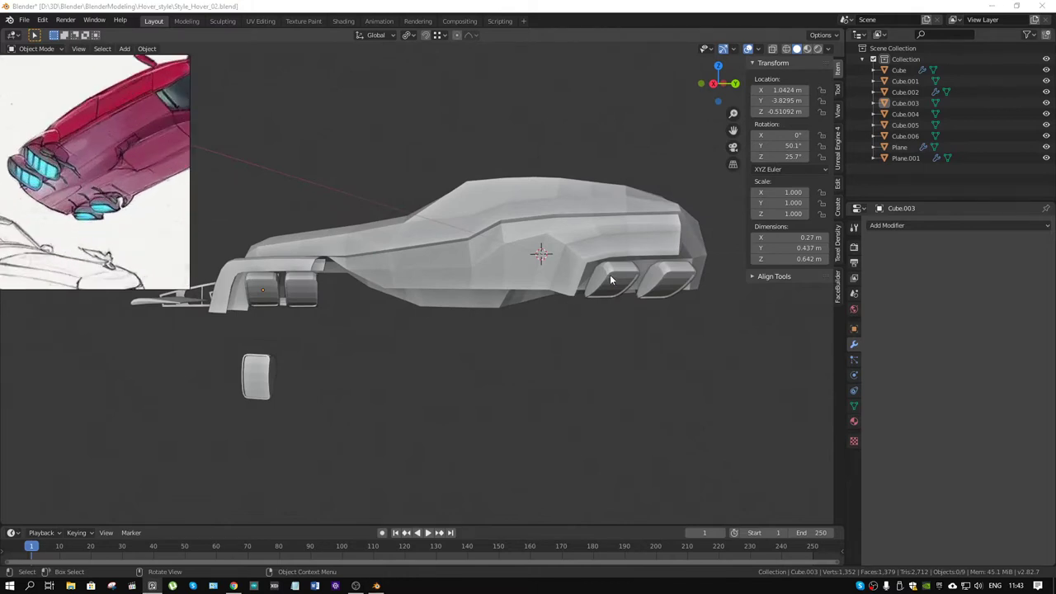
From an angled rear view, select the loose rounded panel and zoom in on it.
middle_drag(611, 281, 533, 340)
mouse_move(479, 257)
middle_down()
mouse_move(538, 266)
mouse_move(477, 254)
mouse_move(477, 377)
mouse_move(468, 250)
mouse_move(481, 221)
mouse_move(371, 245)
middle_up()
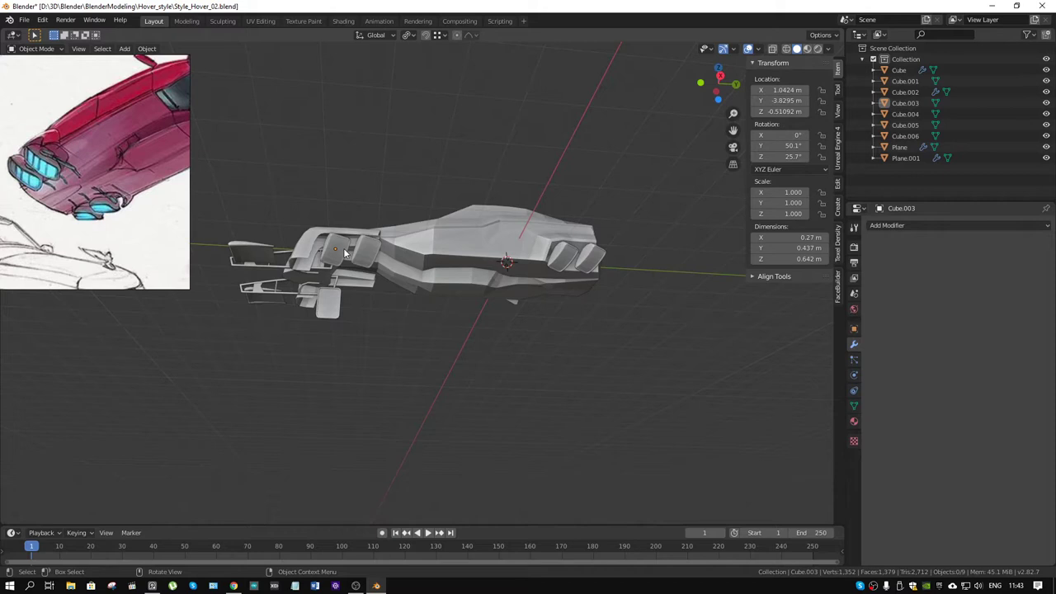
mouse_move(473, 327)
middle_down()
mouse_move(473, 219)
mouse_move(457, 262)
mouse_move(340, 277)
middle_up()
click(340, 277)
scroll(436, 278, up, 2)
middle_drag(436, 279, 457, 295)
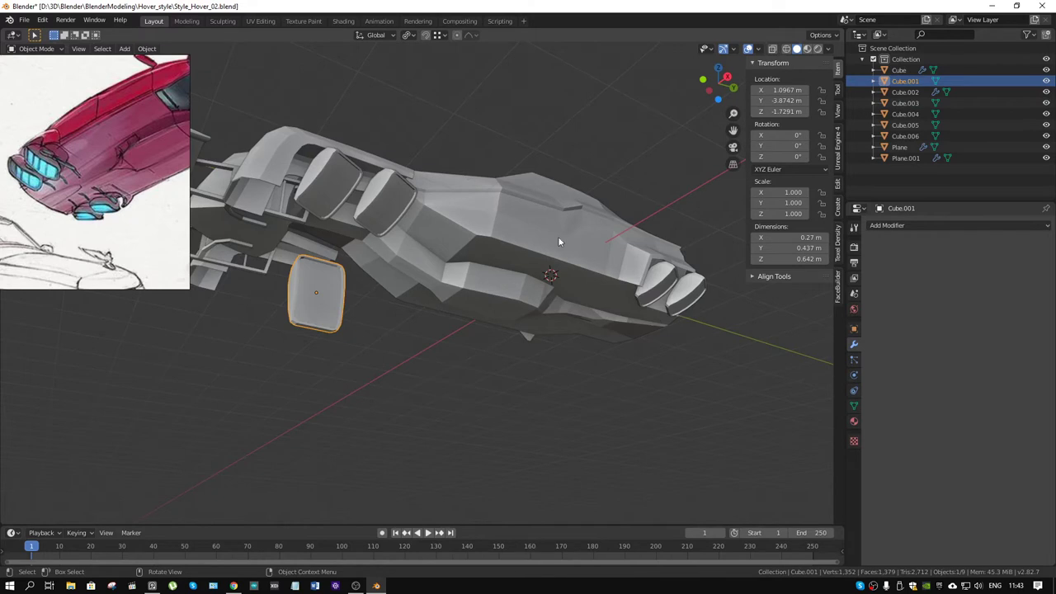
key(ctrl+Tab)
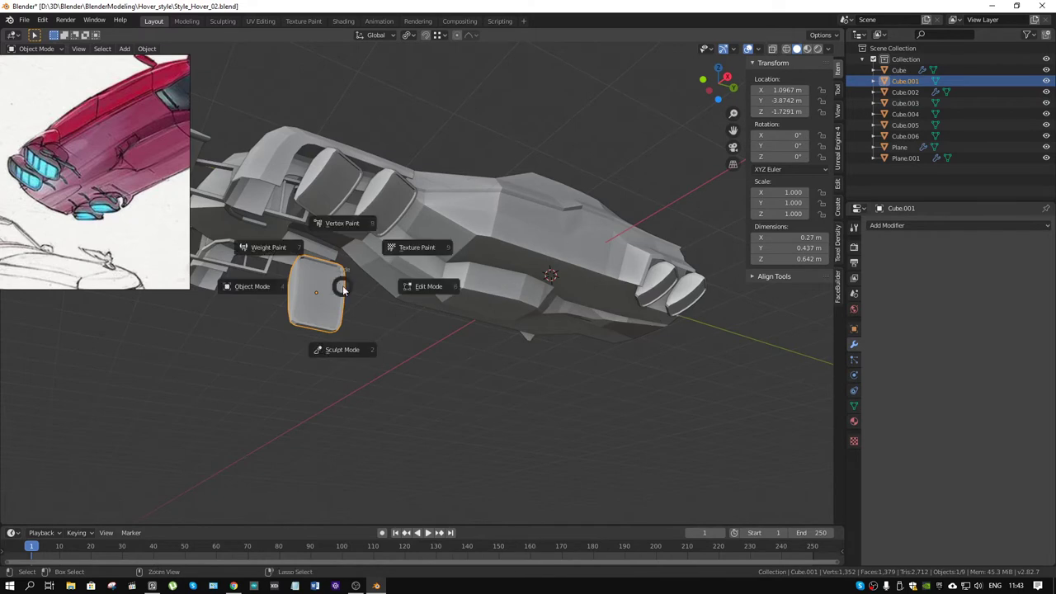
click(428, 287)
middle_drag(429, 287, 446, 290)
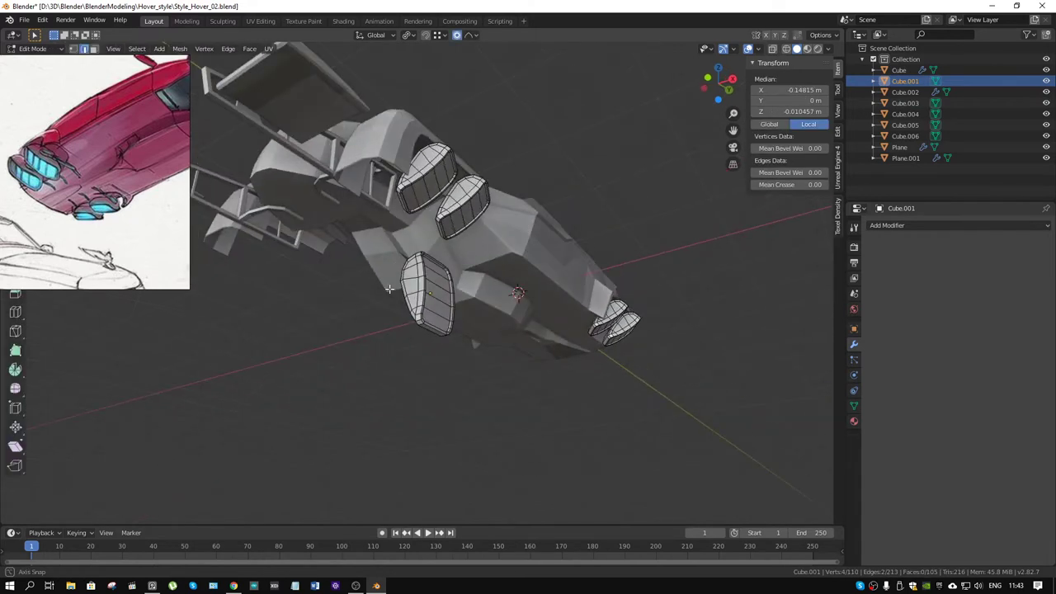
click(441, 289)
mouse_move(678, 262)
middle_down()
mouse_move(396, 307)
mouse_move(509, 290)
mouse_move(490, 186)
mouse_move(560, 276)
mouse_move(582, 285)
mouse_move(530, 280)
mouse_move(567, 214)
mouse_move(559, 164)
mouse_move(538, 212)
mouse_move(541, 278)
mouse_move(592, 308)
mouse_move(610, 294)
mouse_move(542, 279)
mouse_move(383, 302)
mouse_move(443, 308)
mouse_move(500, 280)
mouse_move(568, 270)
mouse_move(541, 262)
mouse_move(533, 285)
middle_up()
key(ctrl+Tab)
click(354, 313)
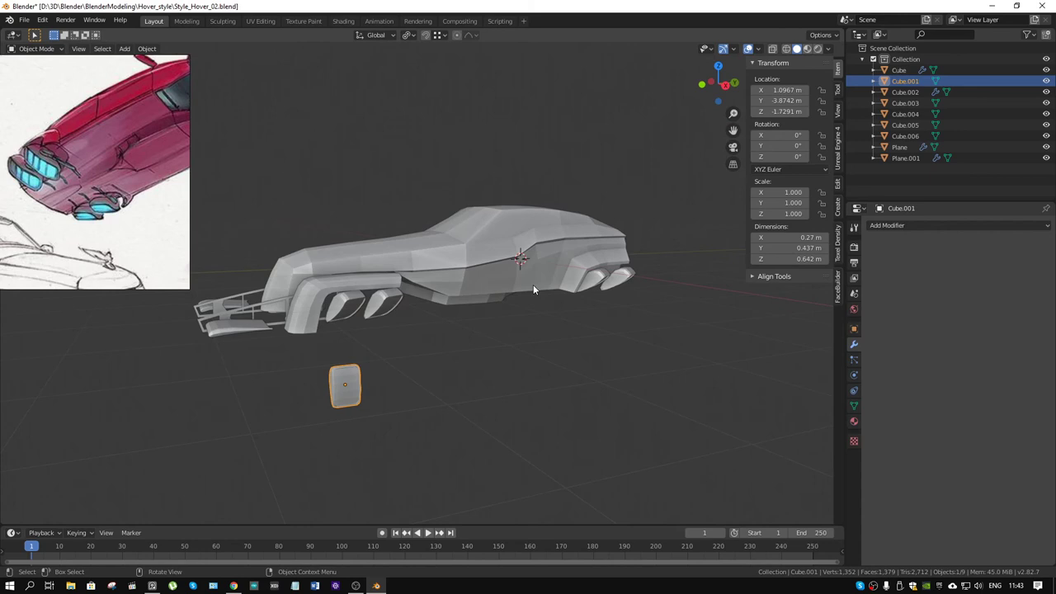